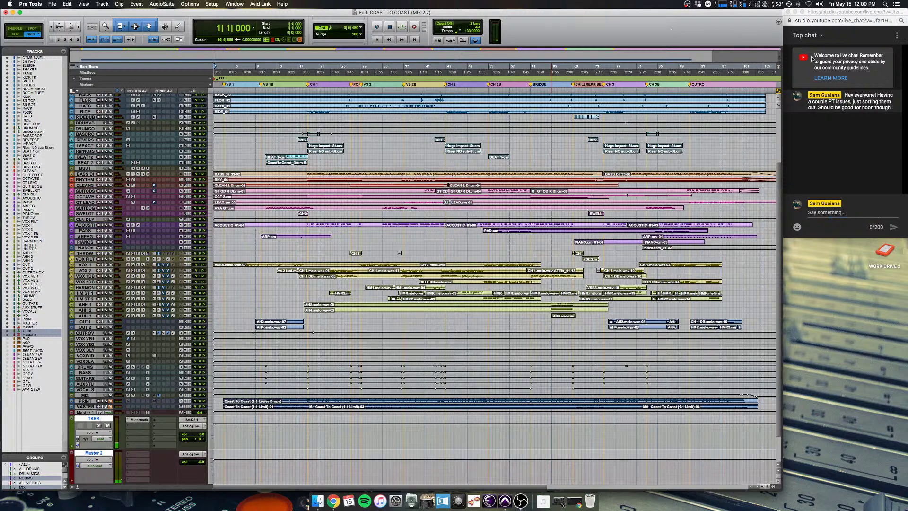
click(859, 33)
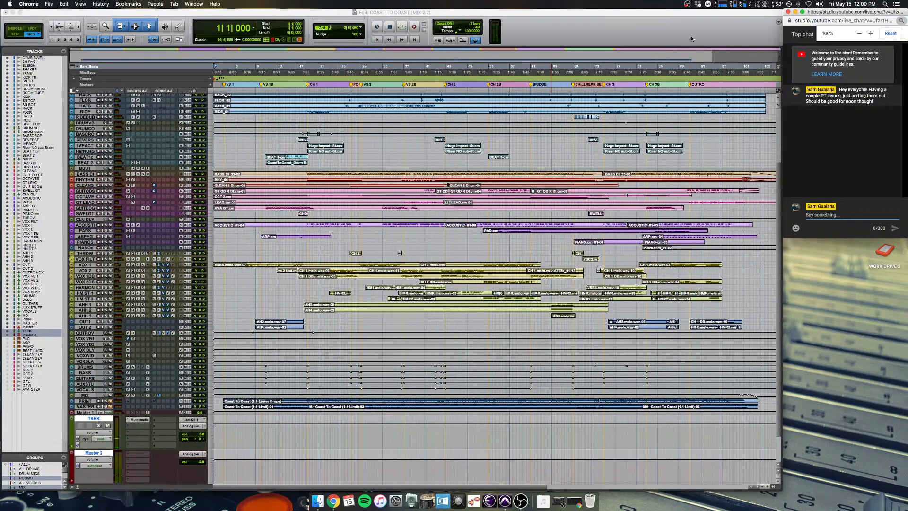
click(668, 29)
key(super+equal)
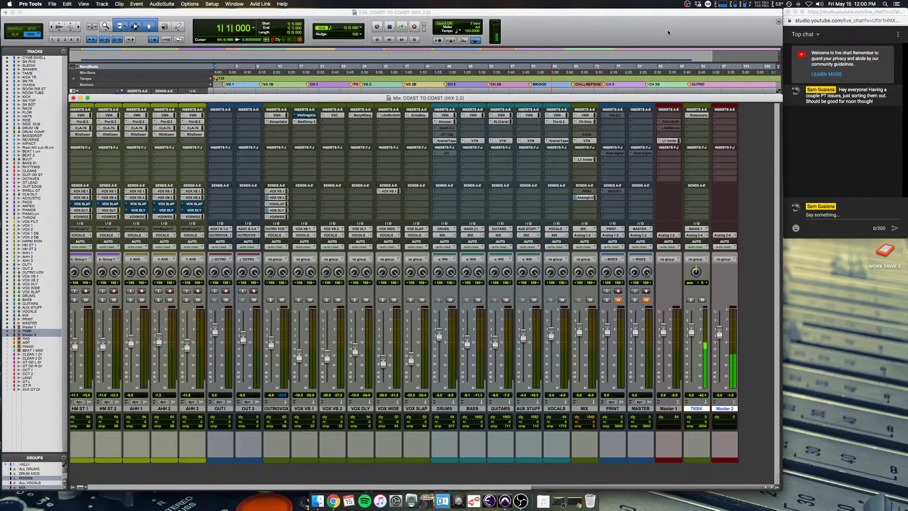
key(super+equal)
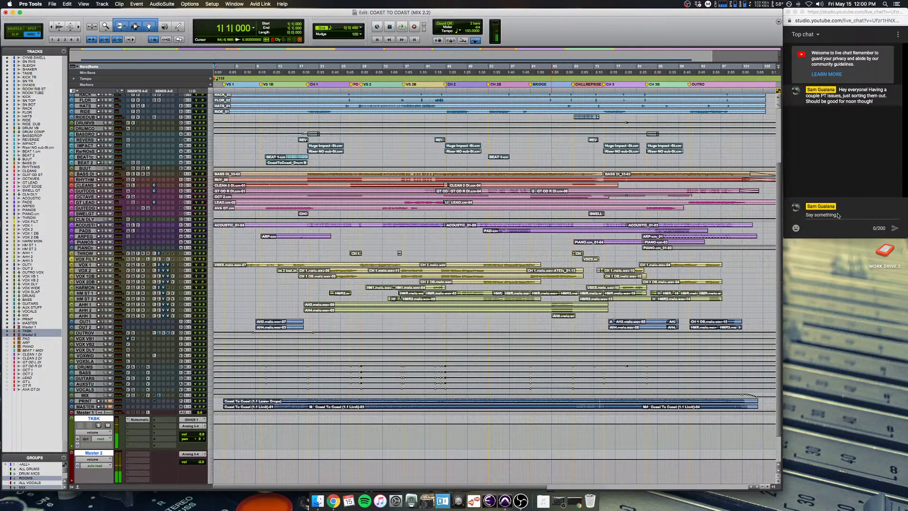
key(super+equal)
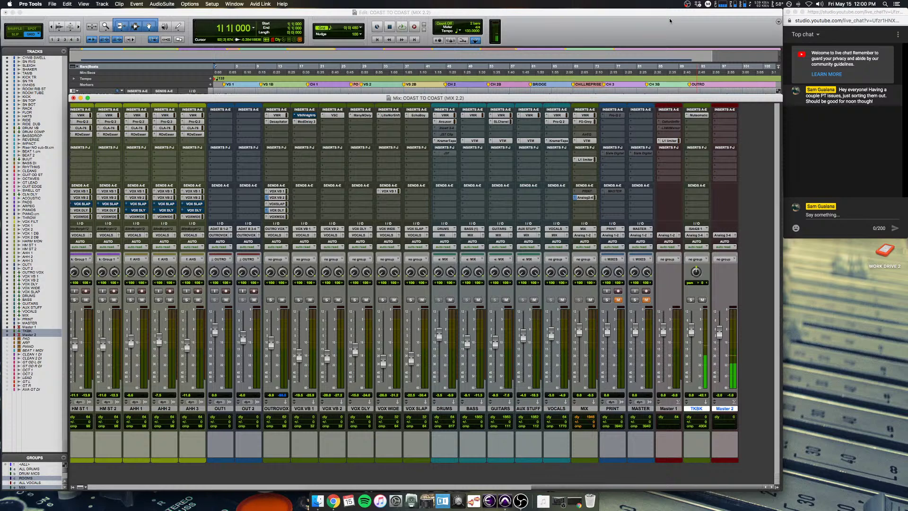
click(669, 18)
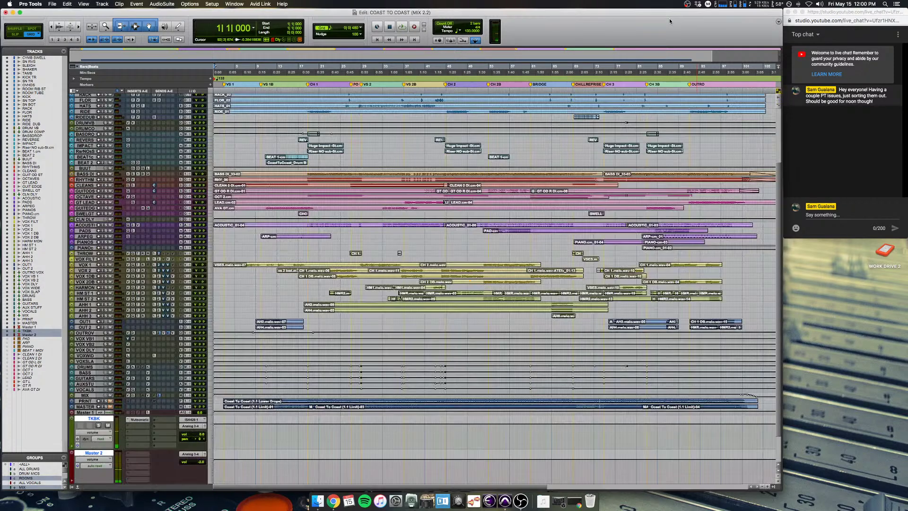
Step: Enlarge the height of all tracks in the Edit window in two stages to make waveforms and inserts readable
scroll(136, 229, up, 3)
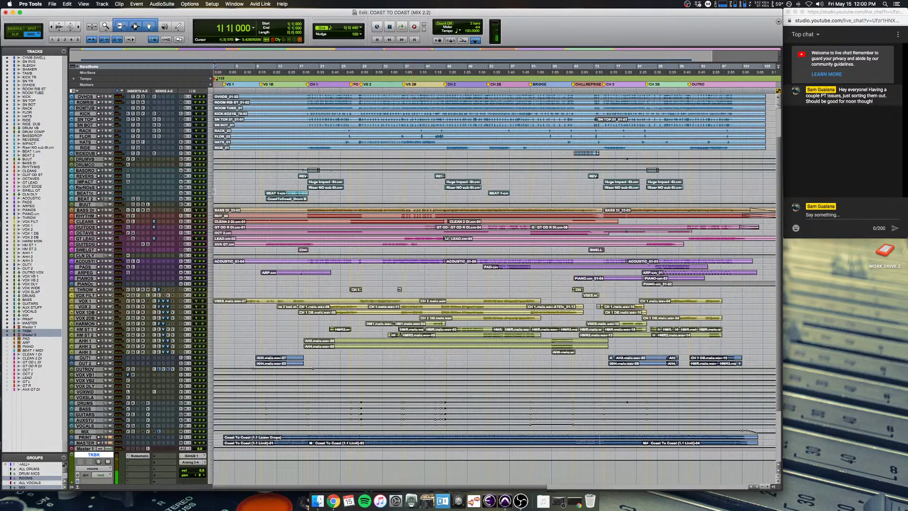
right_click(214, 191)
click(214, 204)
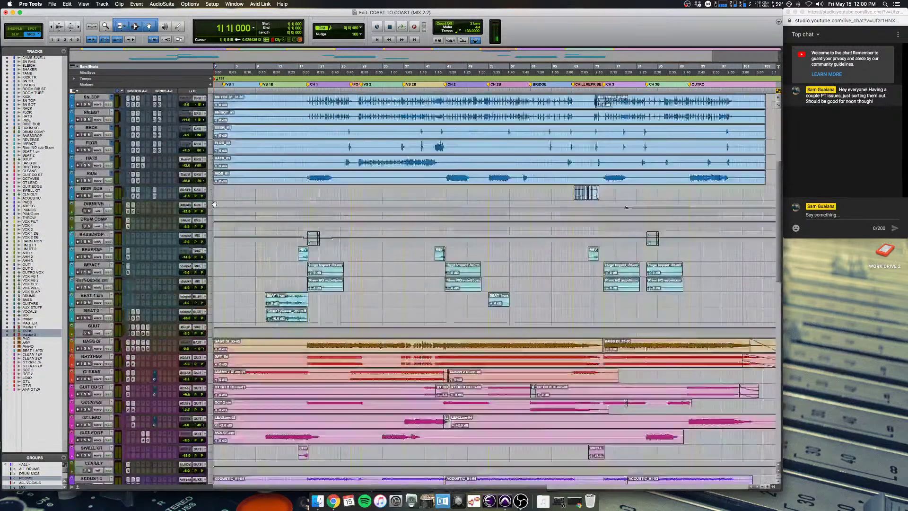
scroll(214, 204, up, 5)
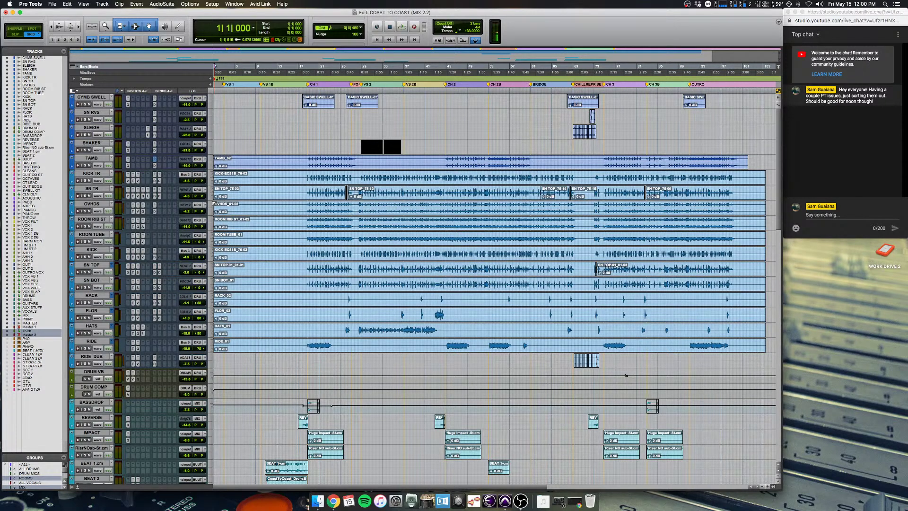
scroll(251, 278, up, 5)
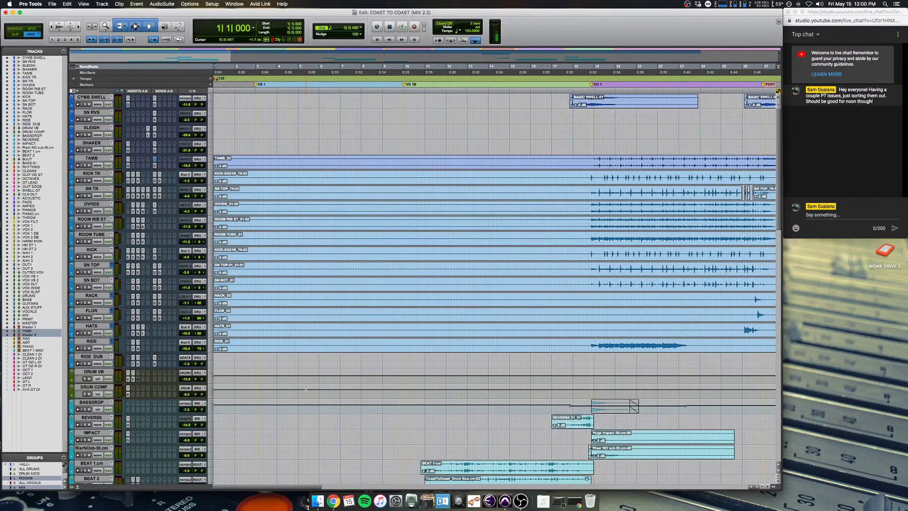
scroll(306, 388, down, 6)
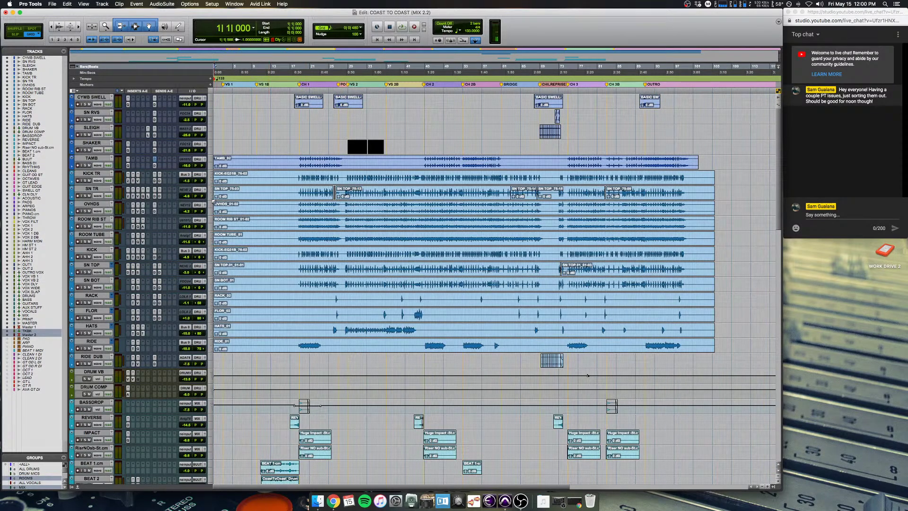
click(213, 202)
click(229, 222)
scroll(232, 233, up, 2)
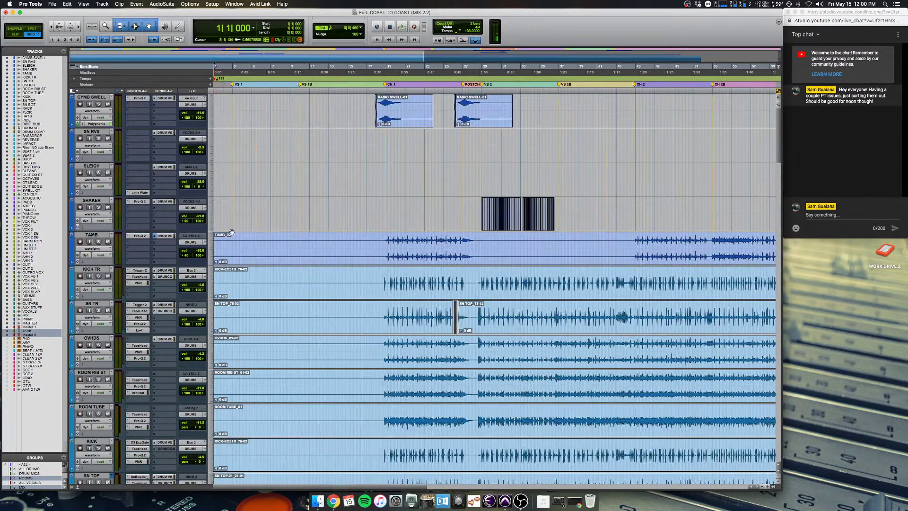
Step: Look over the drum, percussion and beat tracks, both close up and across the full song length
scroll(232, 233, up, 2)
scroll(246, 238, down, 3)
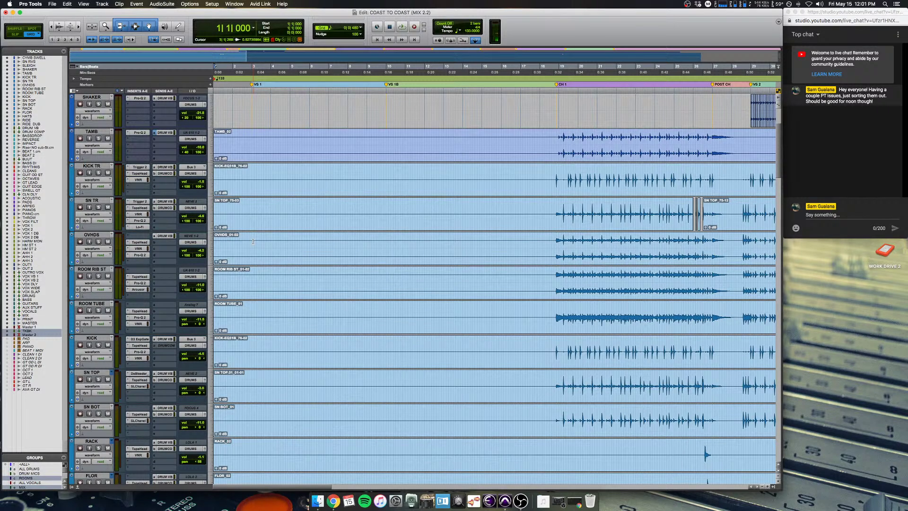
scroll(253, 242, down, 15)
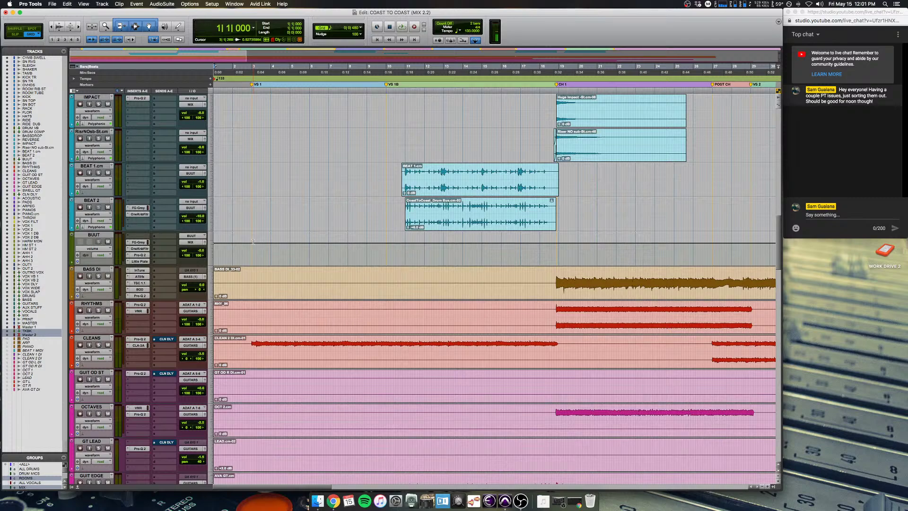
scroll(253, 242, up, 6)
scroll(253, 242, down, 3)
scroll(254, 242, up, 6)
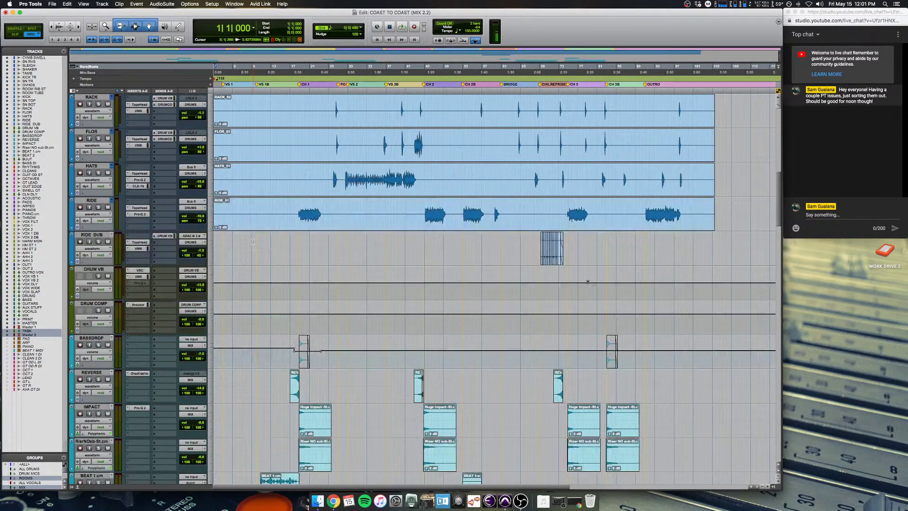
scroll(254, 242, left, 2)
scroll(251, 242, up, 5)
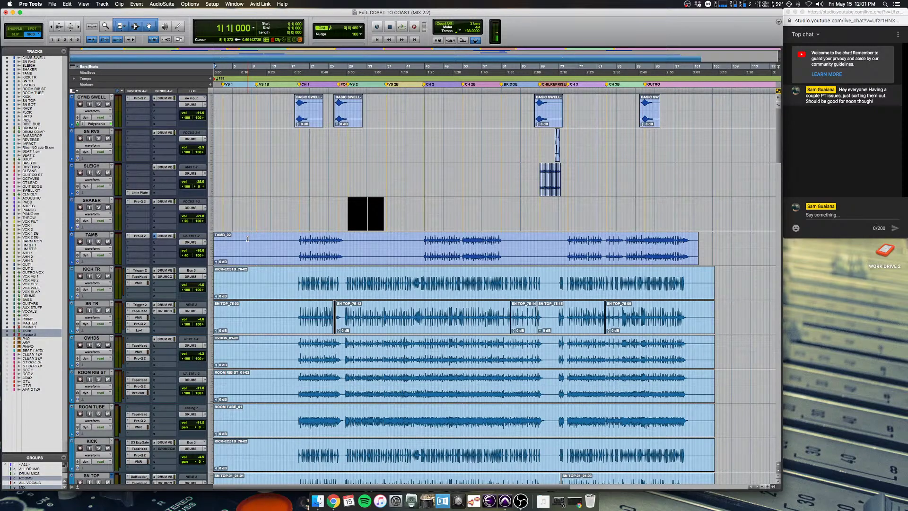
Step: Review the bass, guitar, acoustic, pad, piano and vocal tracks across the song arrangement
scroll(247, 238, down, 15)
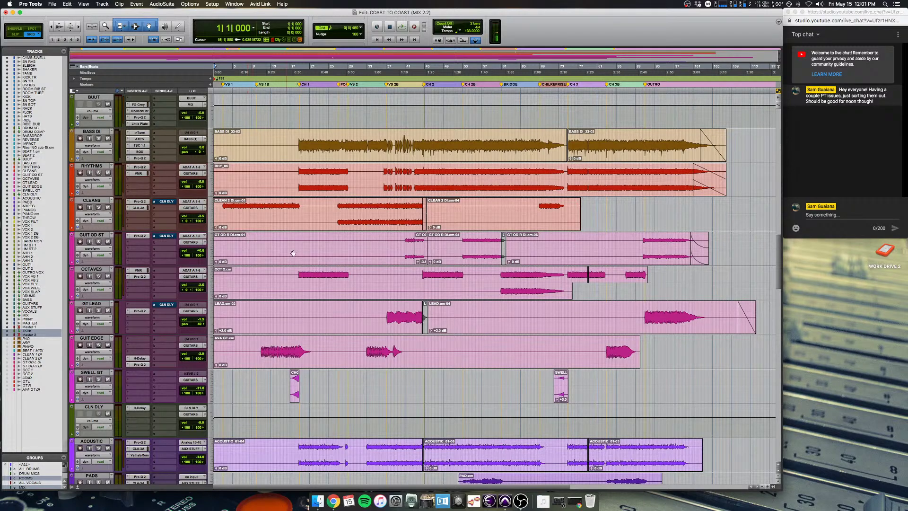
scroll(293, 256, up, 6)
scroll(293, 257, down, 6)
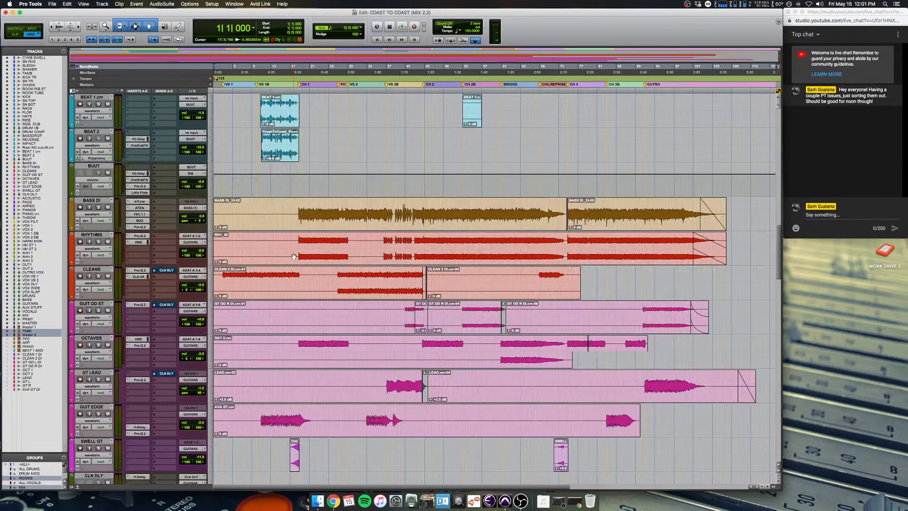
scroll(294, 257, down, 6)
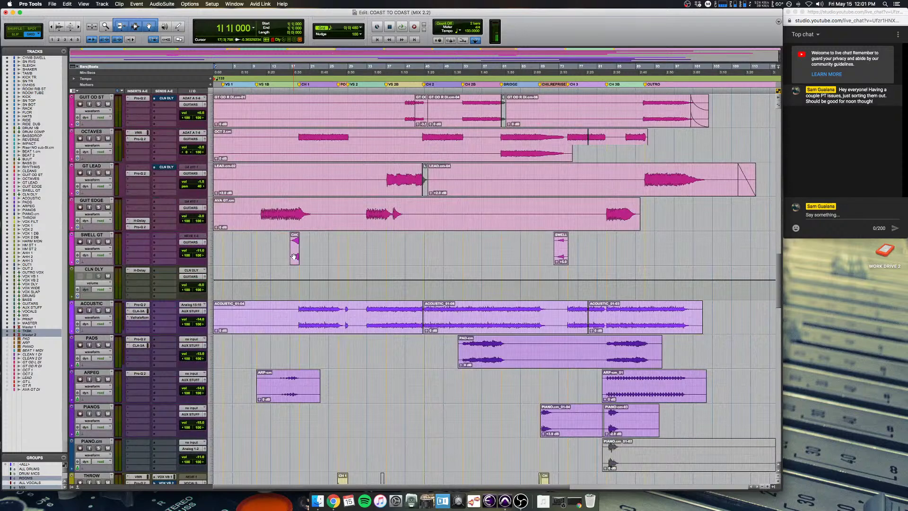
scroll(294, 256, down, 1)
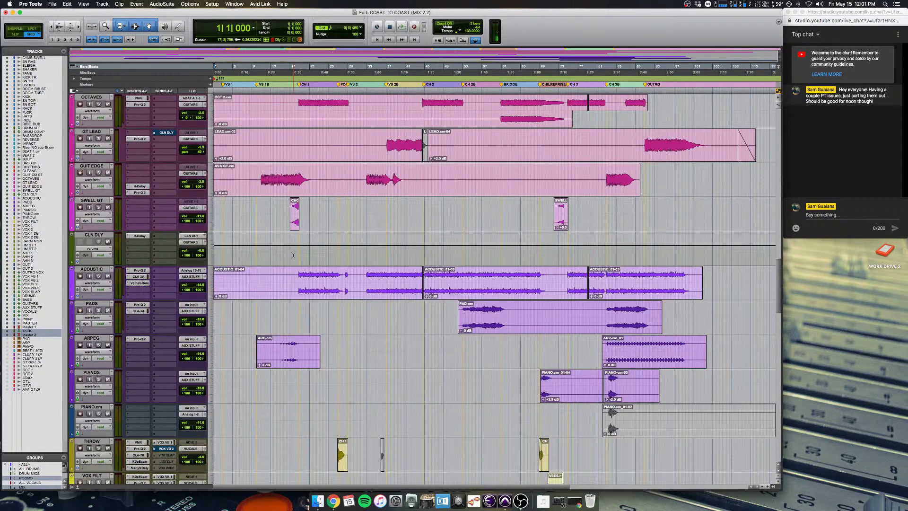
scroll(293, 255, down, 8)
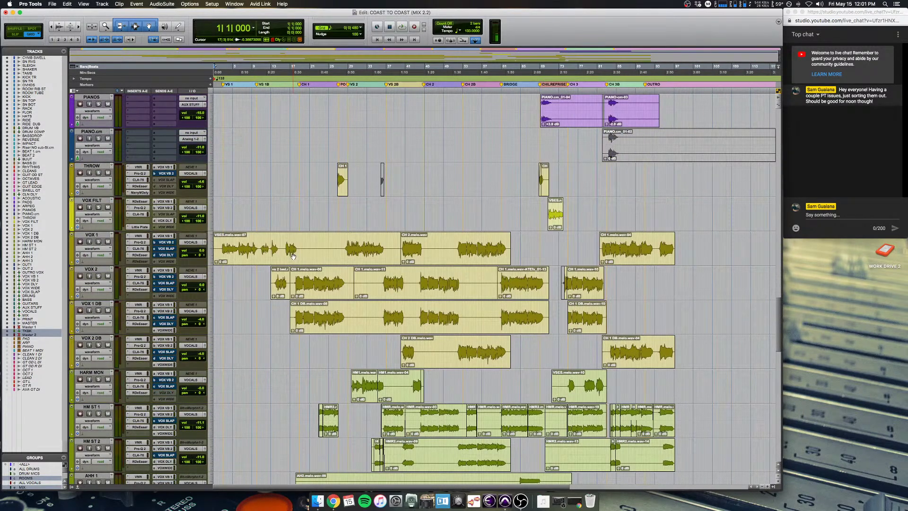
scroll(293, 257, up, 3)
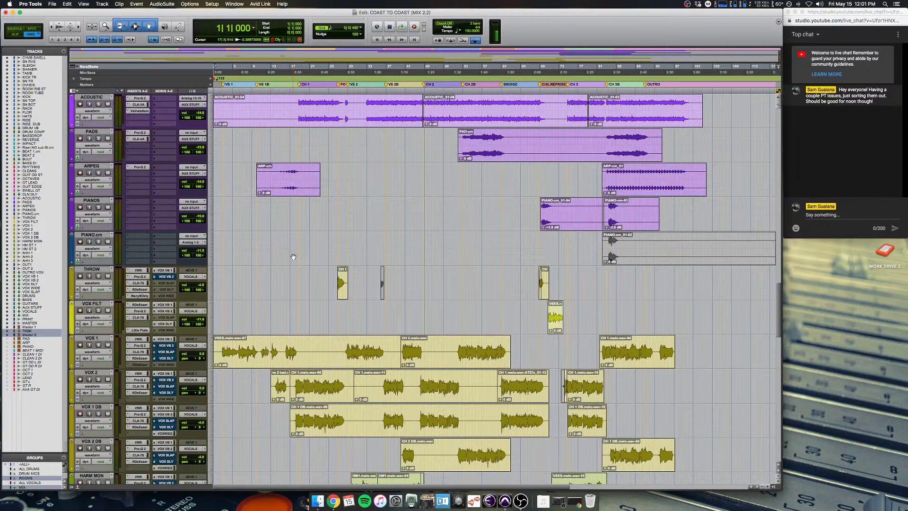
Step: Go back to the drum tracks and examine their waveforms at close and full-song zoom
scroll(293, 257, up, 20)
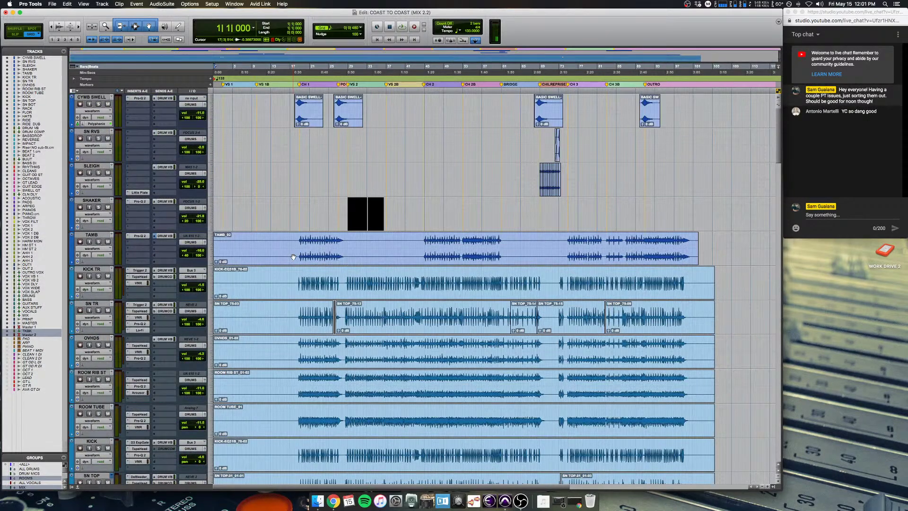
key(t)
key(t)
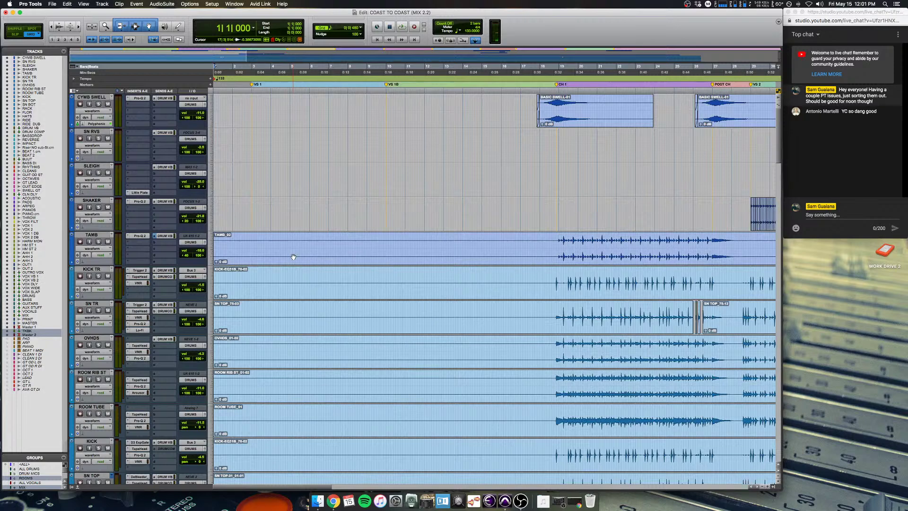
scroll(293, 256, down, 7)
key(r)
key(r)
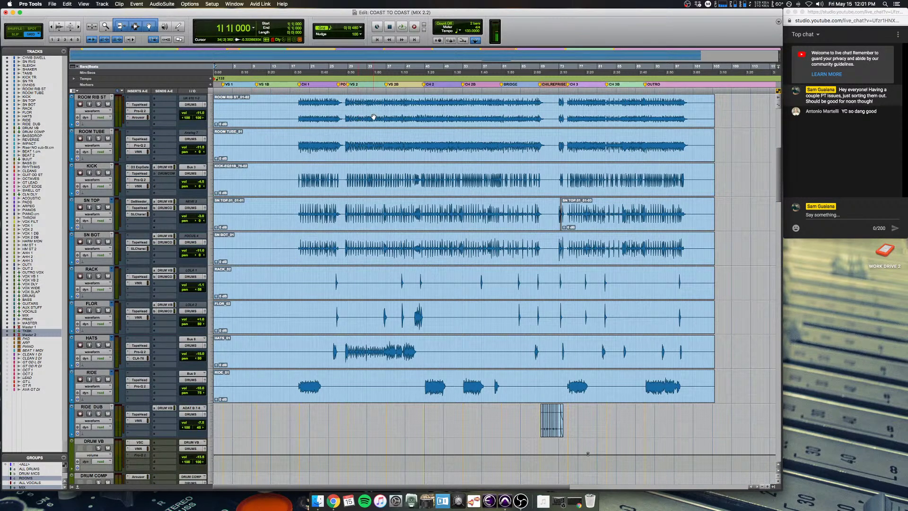
scroll(315, 127, up, 3)
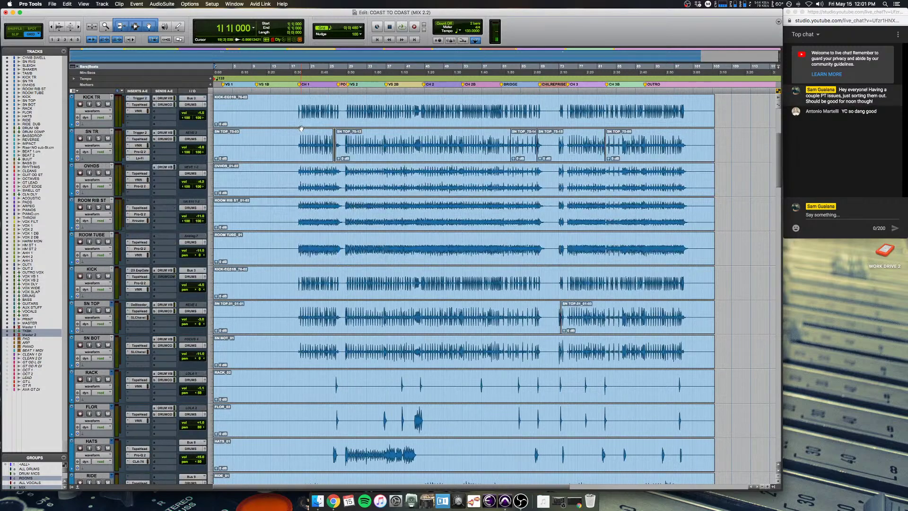
key(t)
key(t)
Step: Place the playback cursor at 2|4|480 on the CLEANS track, just before the VS 1 marker, and start playback
scroll(301, 129, down, 20)
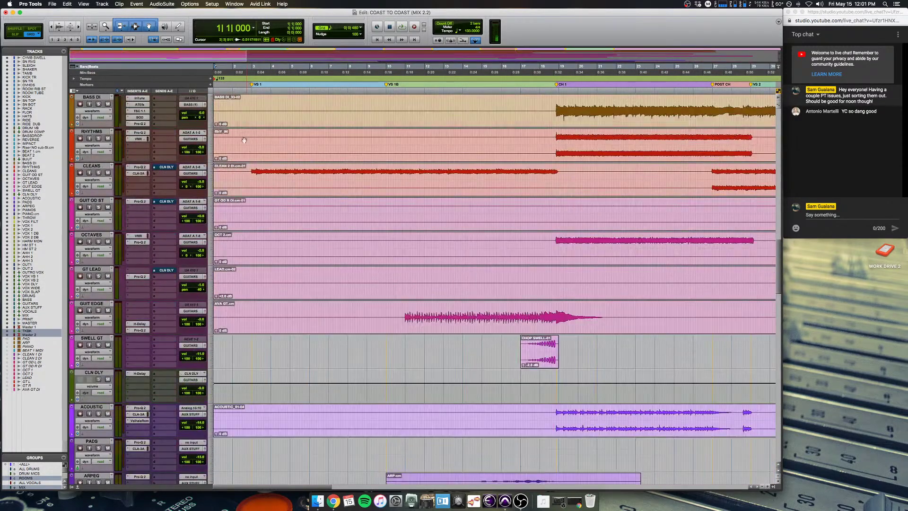
click(248, 167)
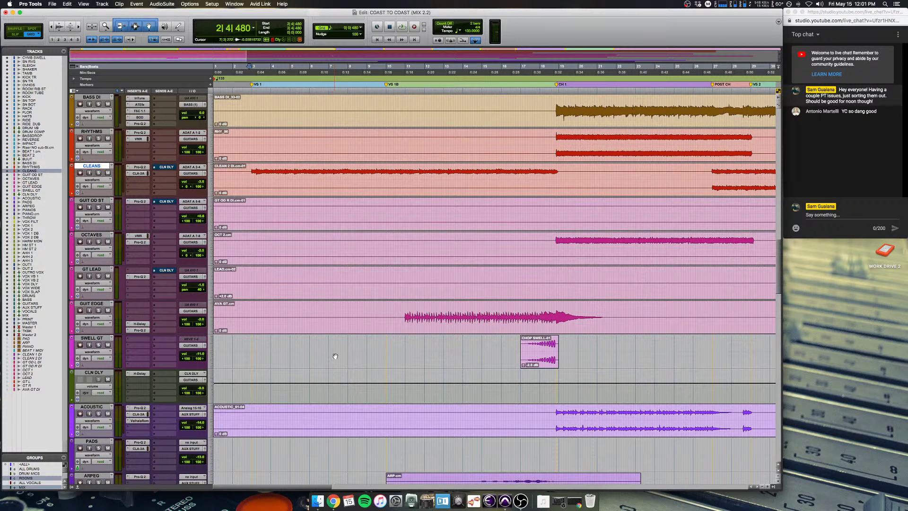
key(space)
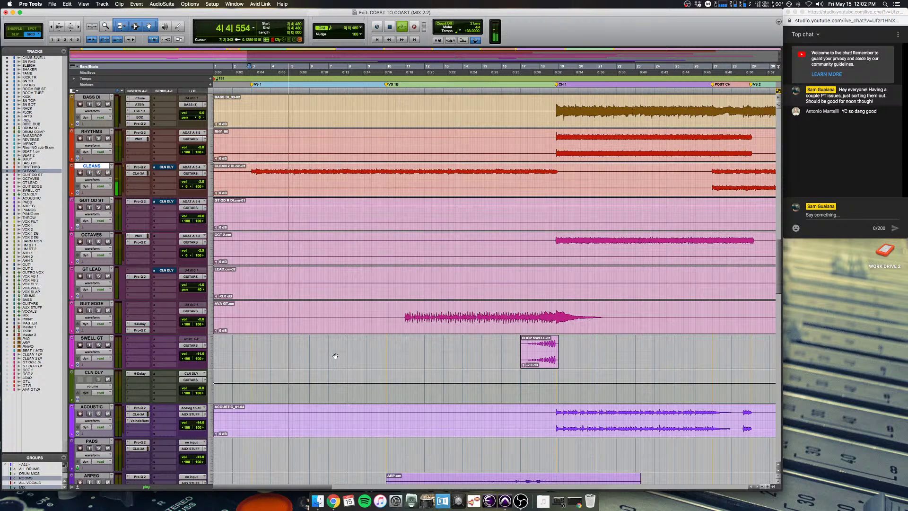
Step: Check the instrument and vocal channels in the Mix window during playback, and return to the Edit window
key(super+equal)
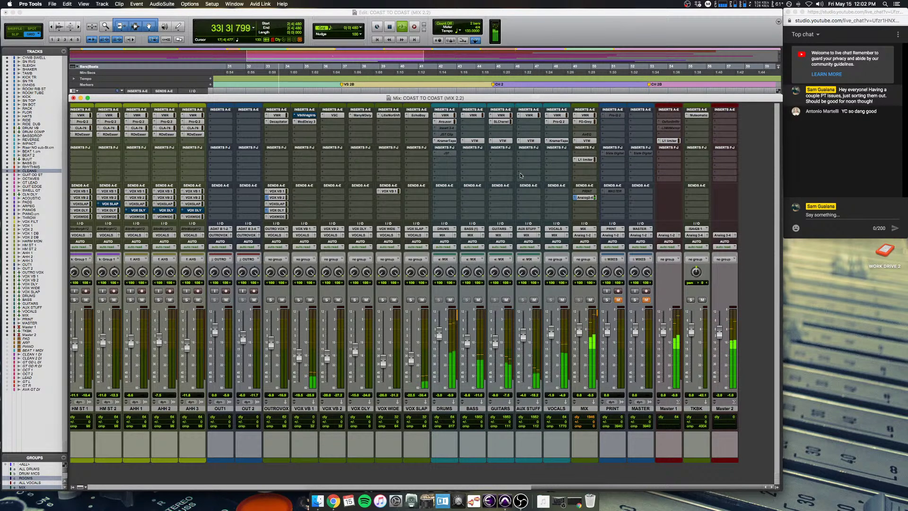
scroll(503, 169, left, 10)
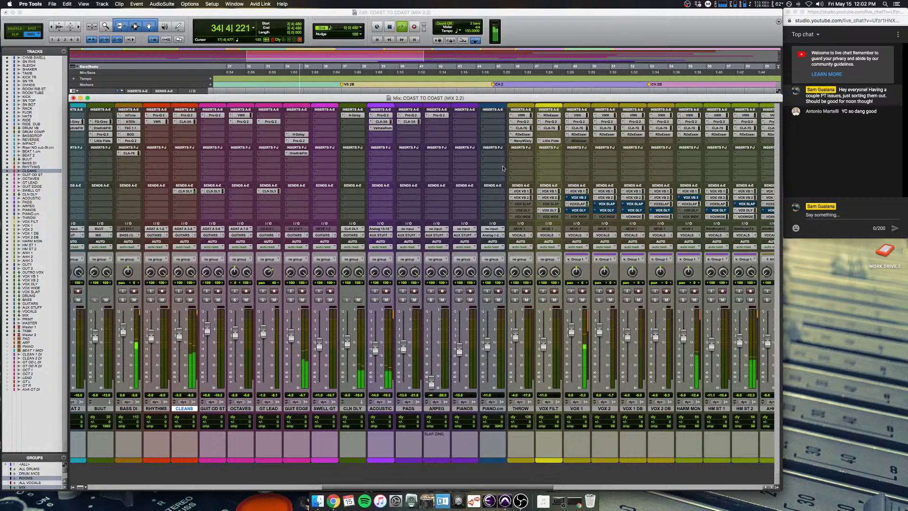
scroll(503, 168, right, 5)
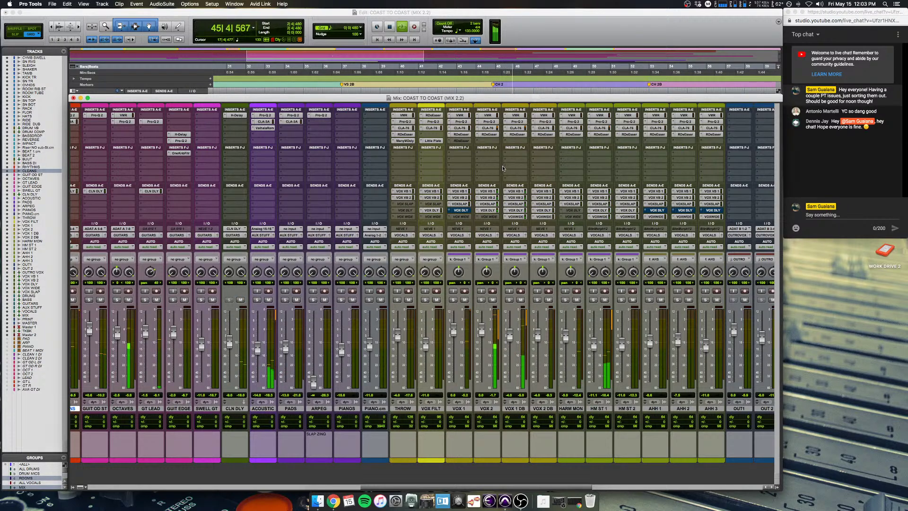
click(530, 26)
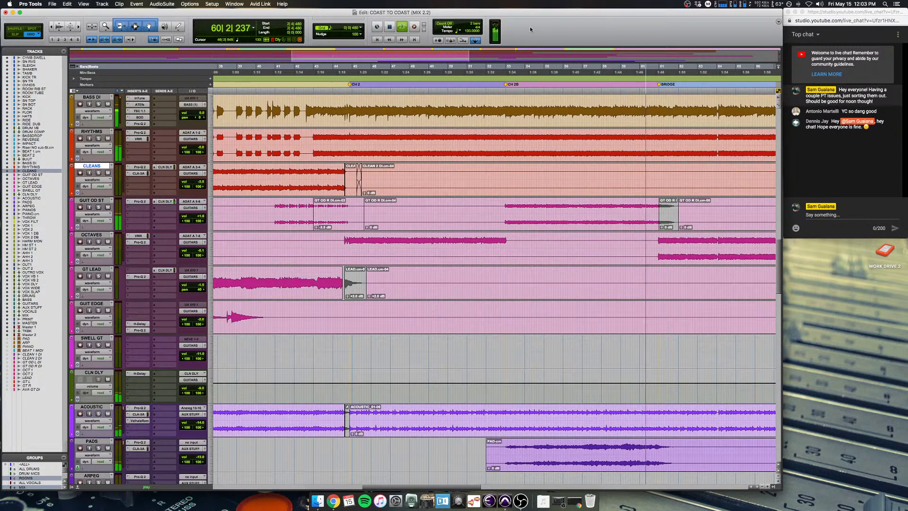
Step: Stop playback, return to the session start and fit the whole song in view at the drum tracks
key(space)
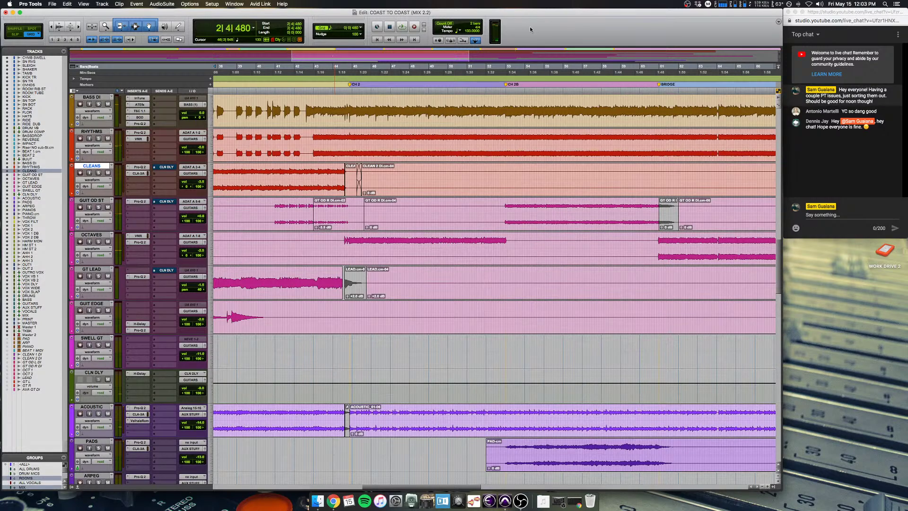
key(Return)
key(alt+a)
scroll(334, 171, up, 15)
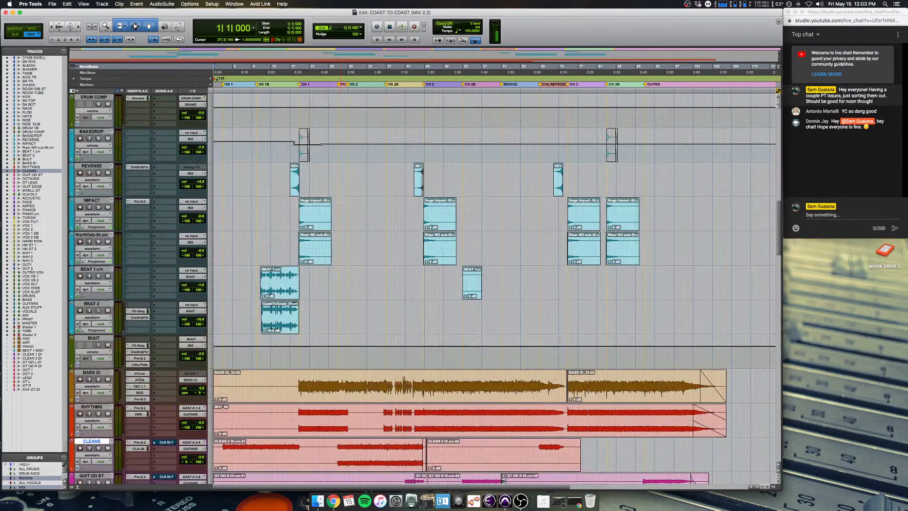
scroll(341, 199, up, 7)
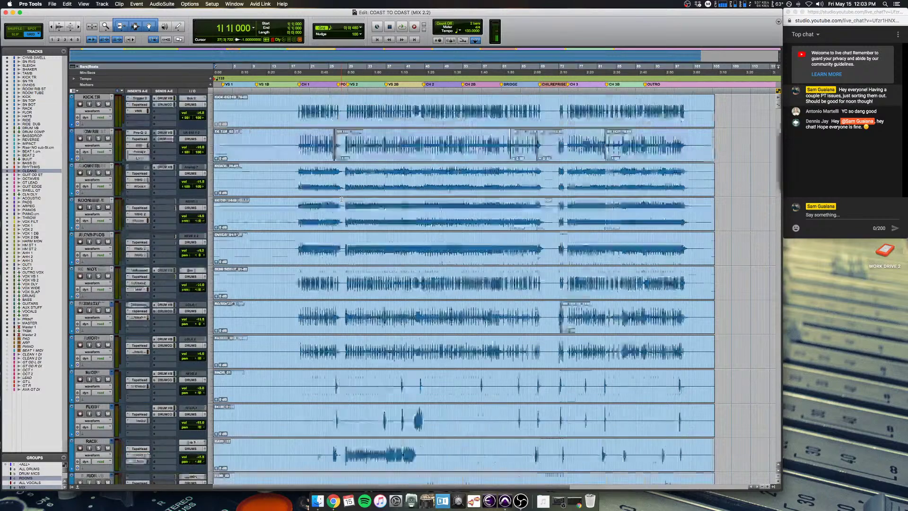
Step: Examine the SHAKER clips around the VS 2 marker up close, place the cursor at 26|1|000, and fit the whole song in view
click(341, 200)
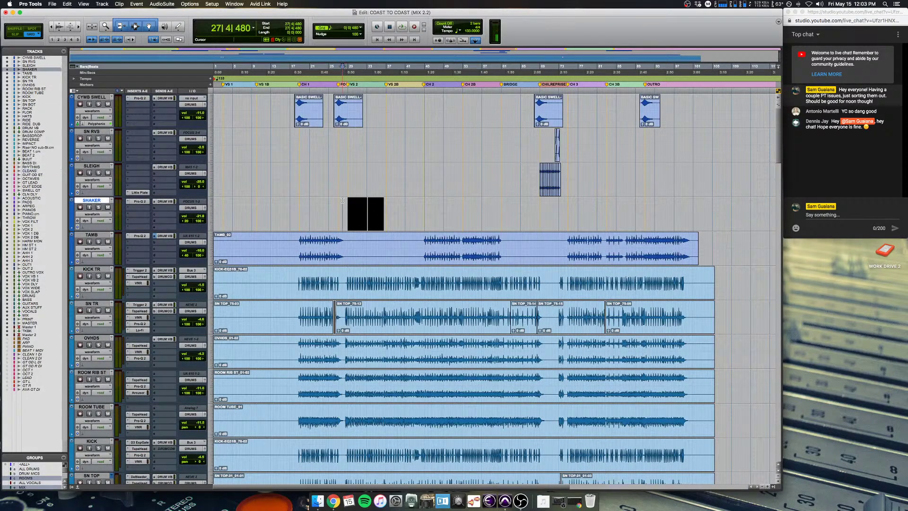
key(super+bracketright)
key(super+bracketright)
key(super+bracketright)
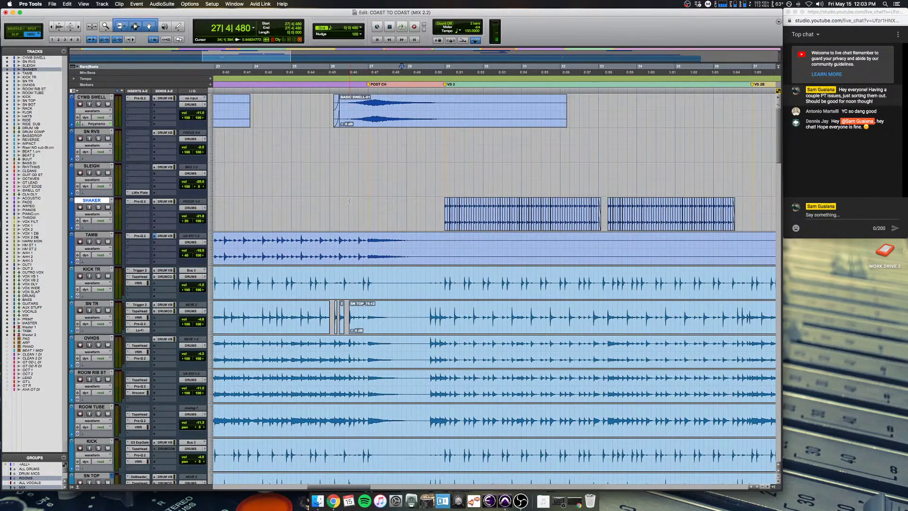
click(333, 203)
key(alt+a)
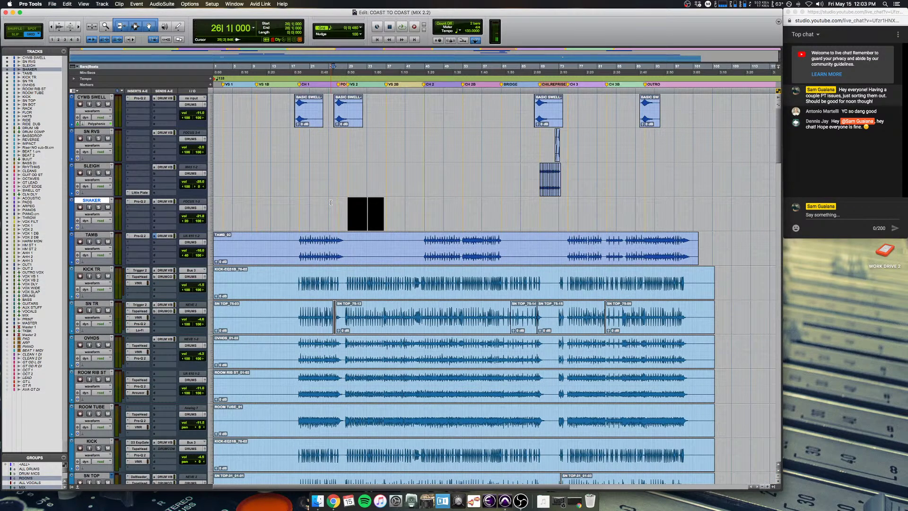
Step: Place the cursor at 33|1|000 on the SN TR track and examine the drum hits around it at close and medium zoom
scroll(330, 202, down, 1)
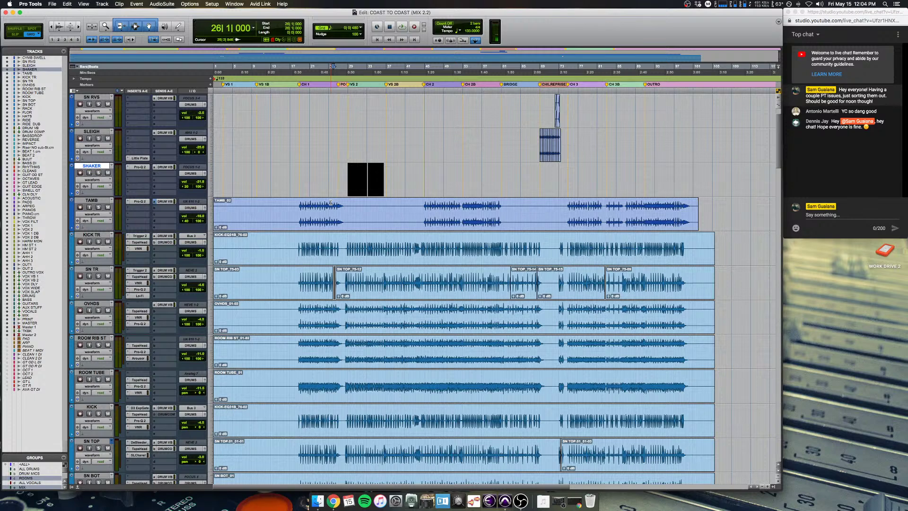
scroll(331, 202, down, 2)
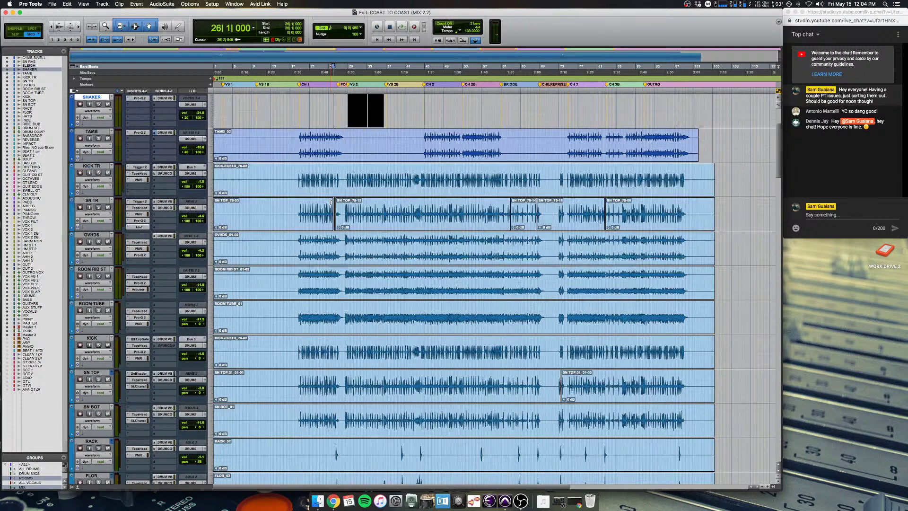
double_click(365, 209)
click(366, 207)
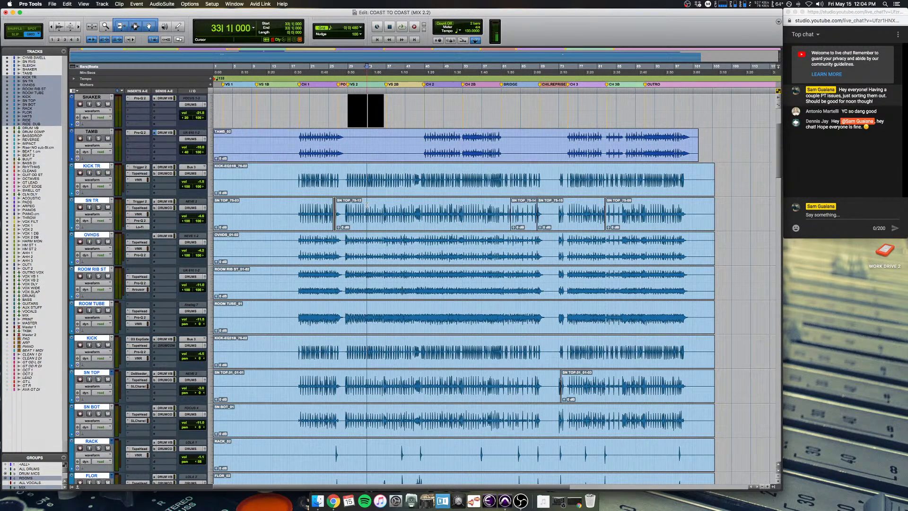
key(super+bracketright)
key(super+bracketright)
key(super+bracketright)
key(super+bracketright)
key(super+bracketright)
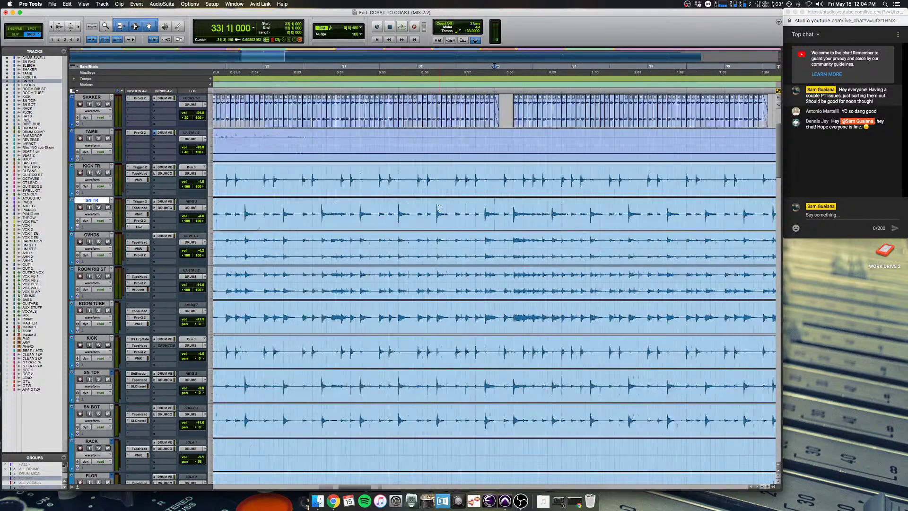
key(super+bracketleft)
key(super+bracketleft)
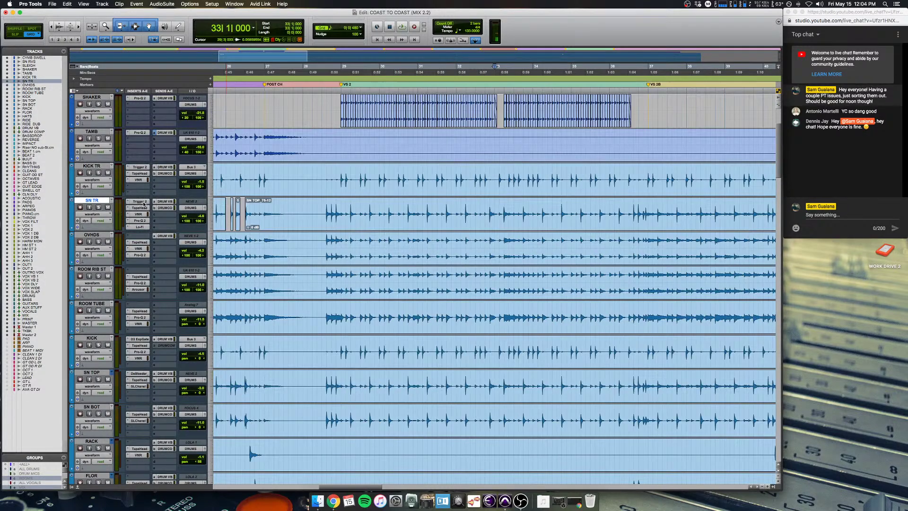
Step: Check the SN TR track's view options without changing them, place the cursor at 29|1|000, and fit the whole song in view
click(107, 217)
mouse_move(101, 258)
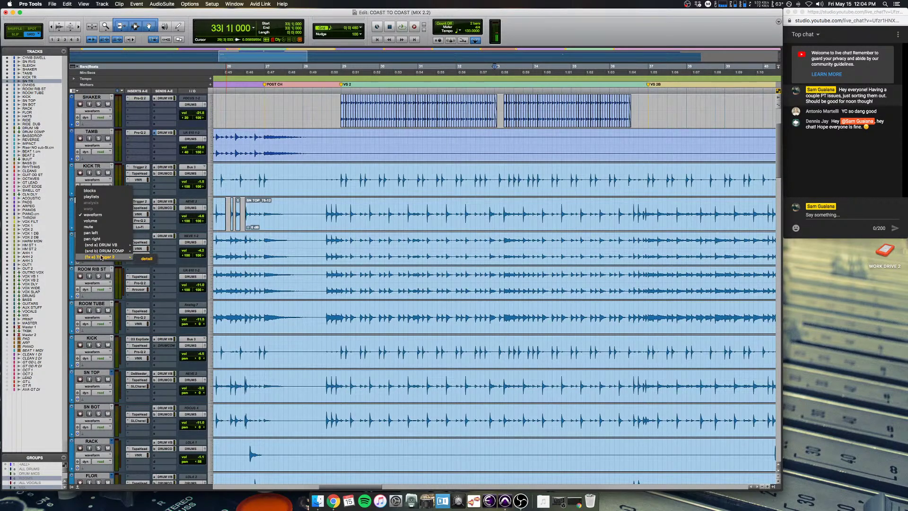
click(338, 206)
click(339, 206)
key(super+bracketleft)
key(super+bracketleft)
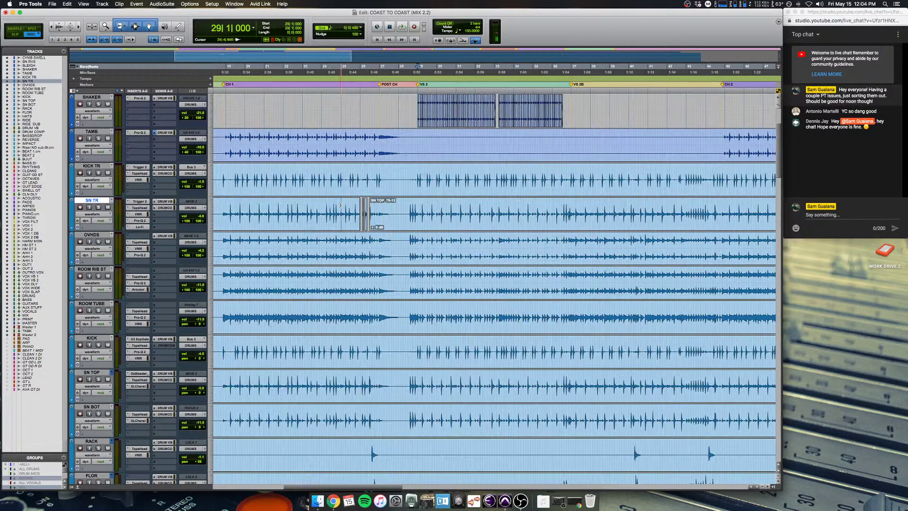
key(super+bracketleft)
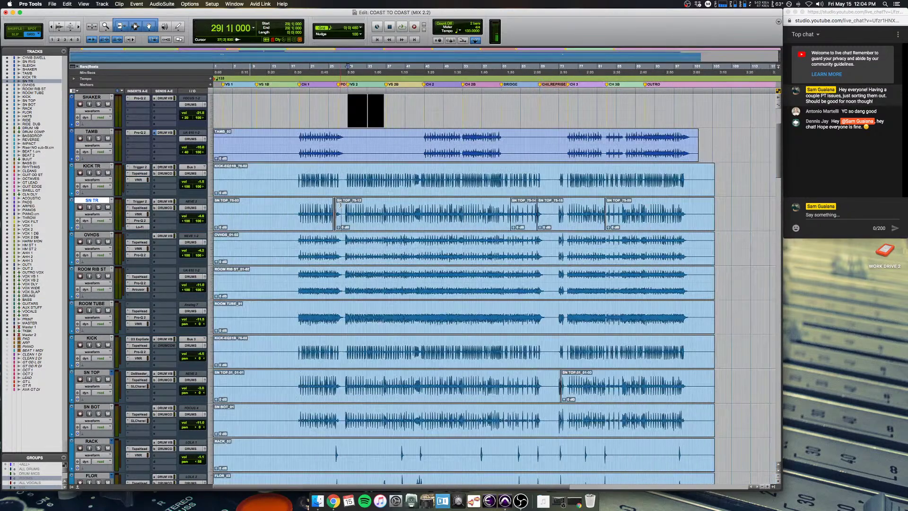
Step: Go through the bass, guitar, synth and vocal tracks and place the cursor at 103|3|000 on the PIANO.cm track
scroll(340, 205, down, 20)
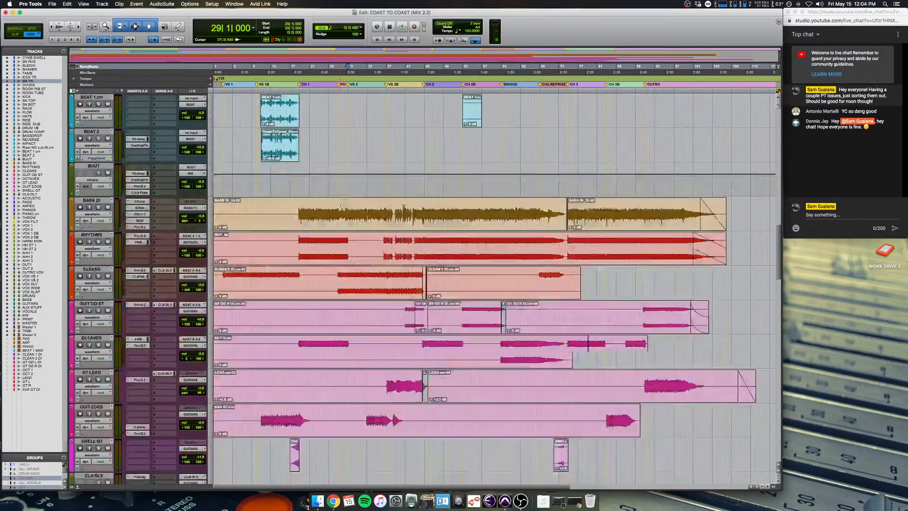
click(705, 210)
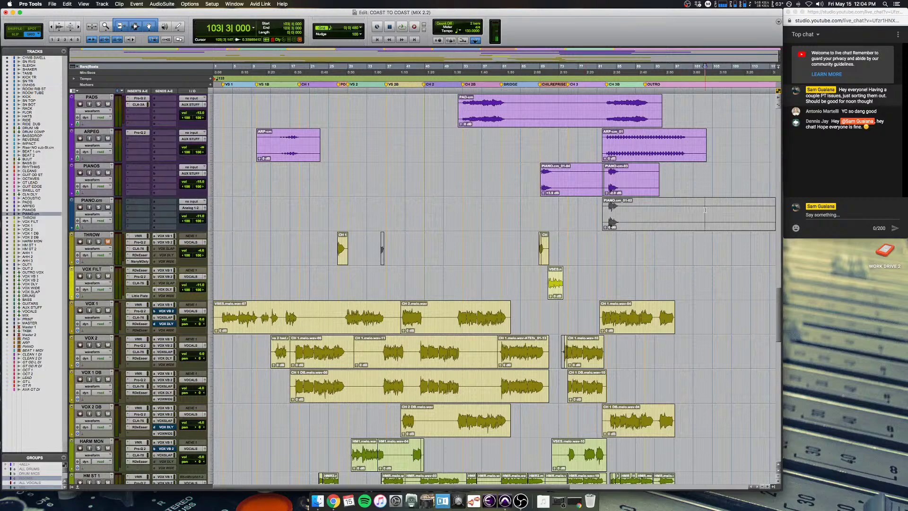
key(s)
scroll(705, 210, up, 1)
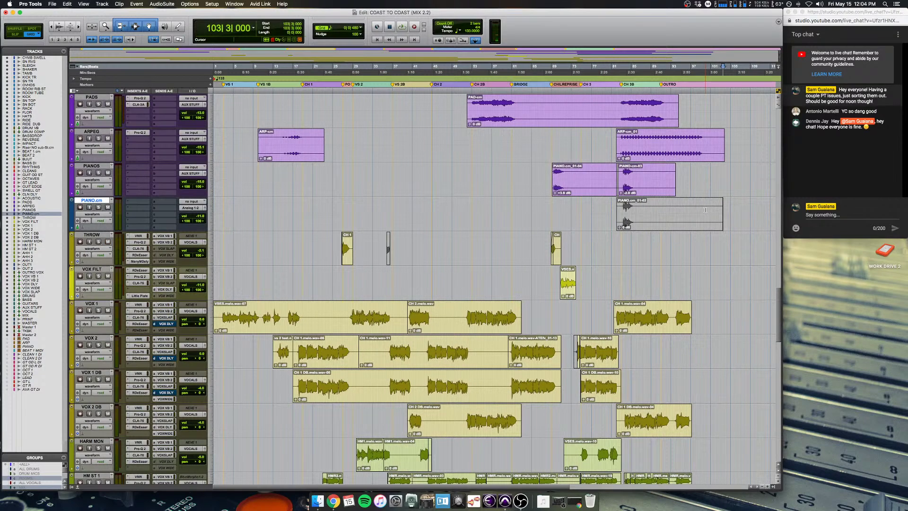
Step: Show the bus and master channels in the Mix window and select the MIX channel
key(super+equal)
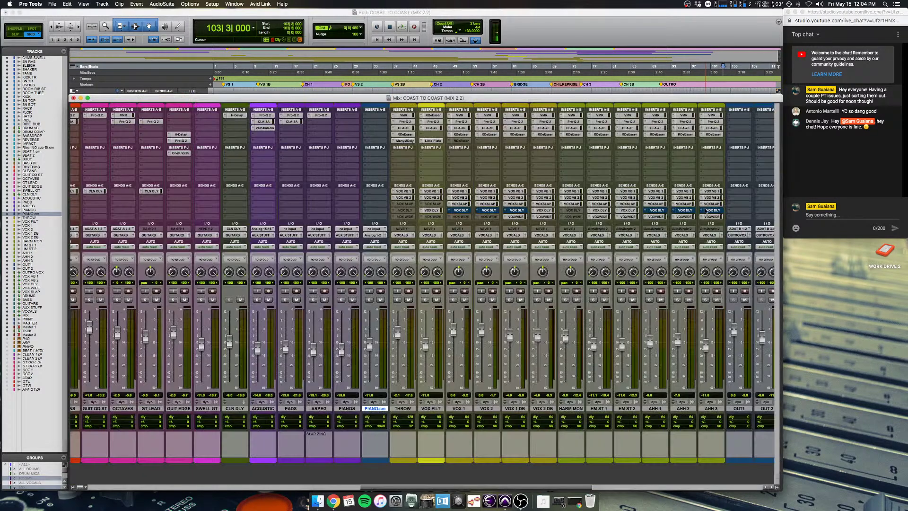
scroll(692, 168, right, 10)
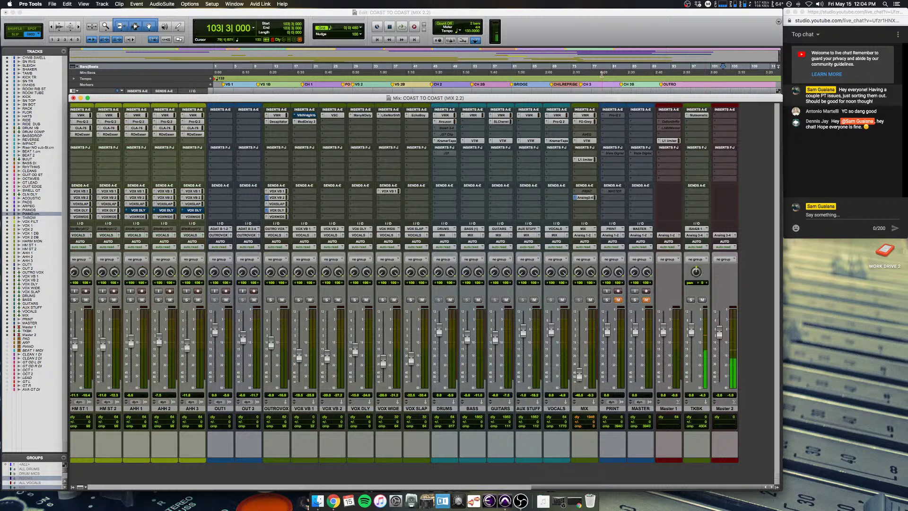
click(585, 408)
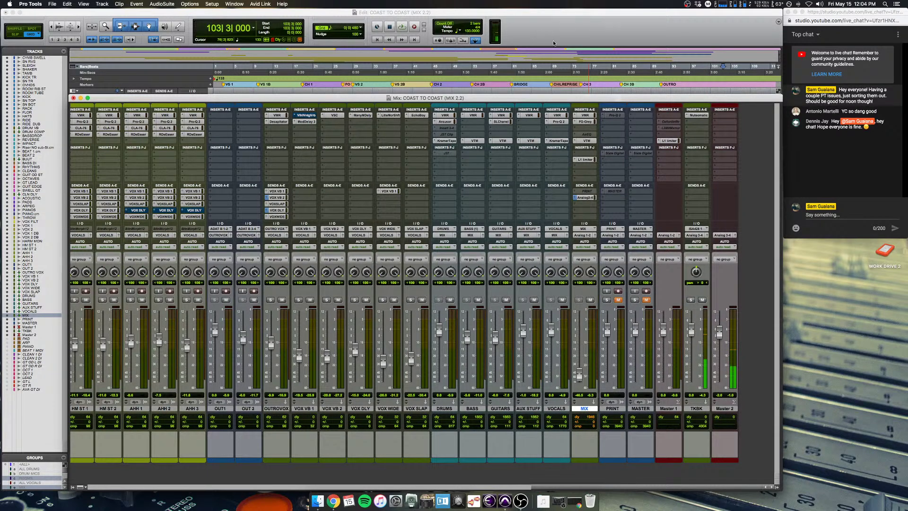
Step: Return to the Edit window and examine the volume automation on the DRUMS, BASS, GUITARS, AUX STUFF, VOCALS and MIX tracks
key(super+equal)
scroll(399, 111, down, 15)
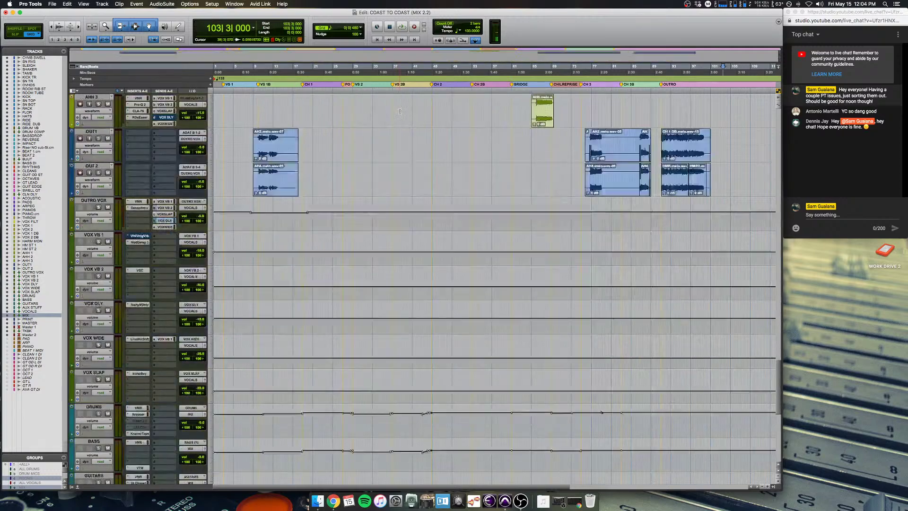
scroll(399, 111, up, 5)
scroll(399, 111, right, 2)
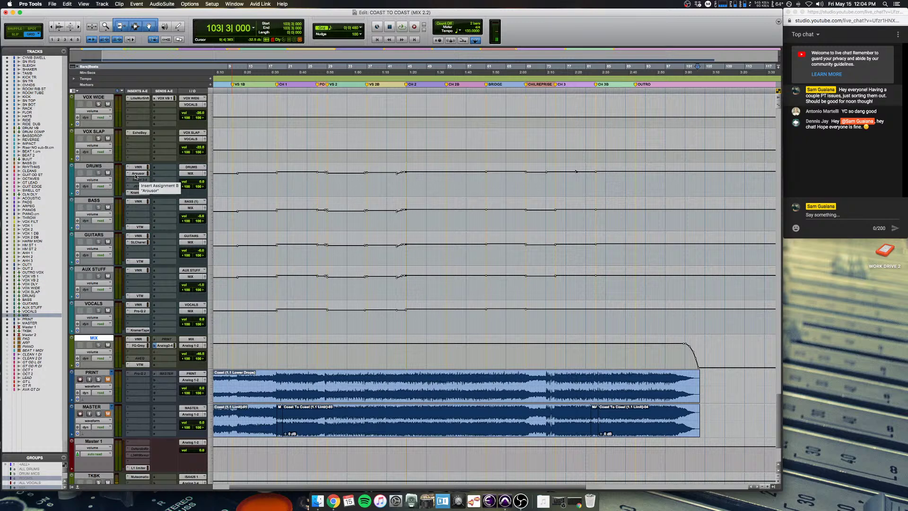
Step: Return to the session start, place the cursor at 2|1|000 on the MIX track, and examine the bus automation through VS 1
key(Return)
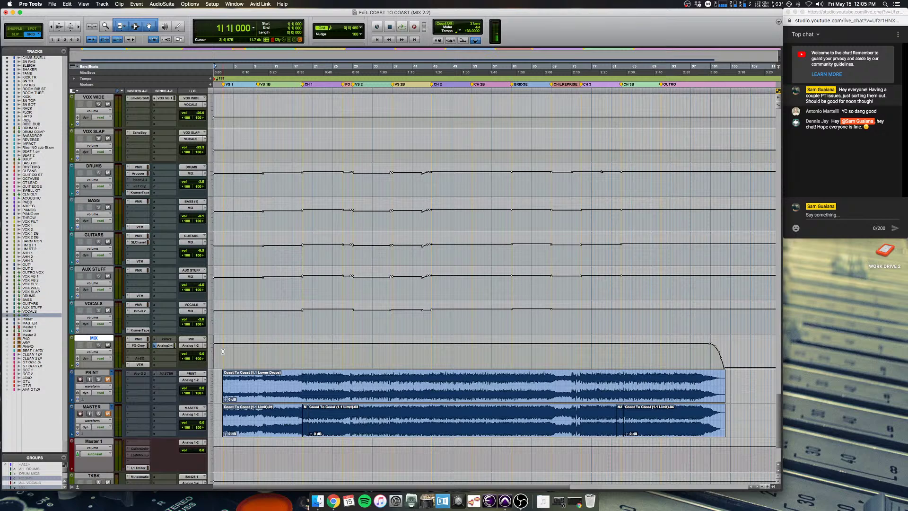
key(super+bracketright)
key(super+bracketright)
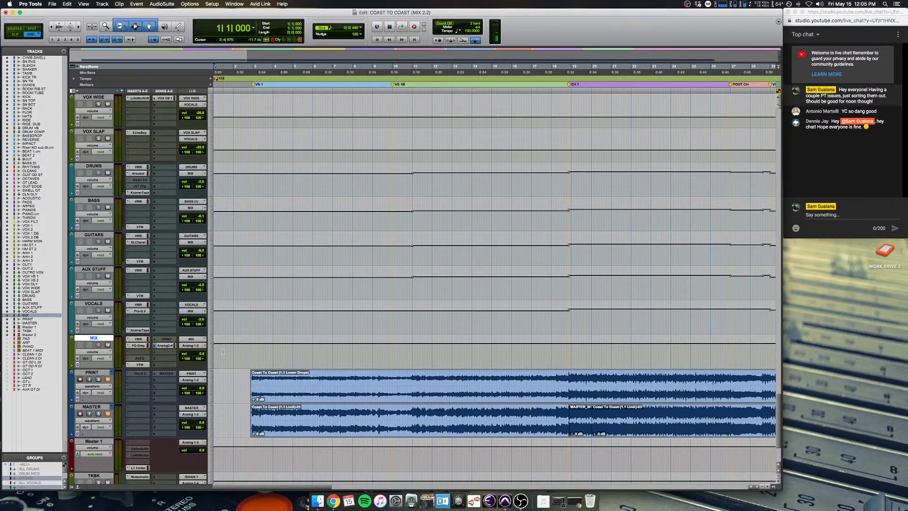
click(232, 350)
key(super+bracketright)
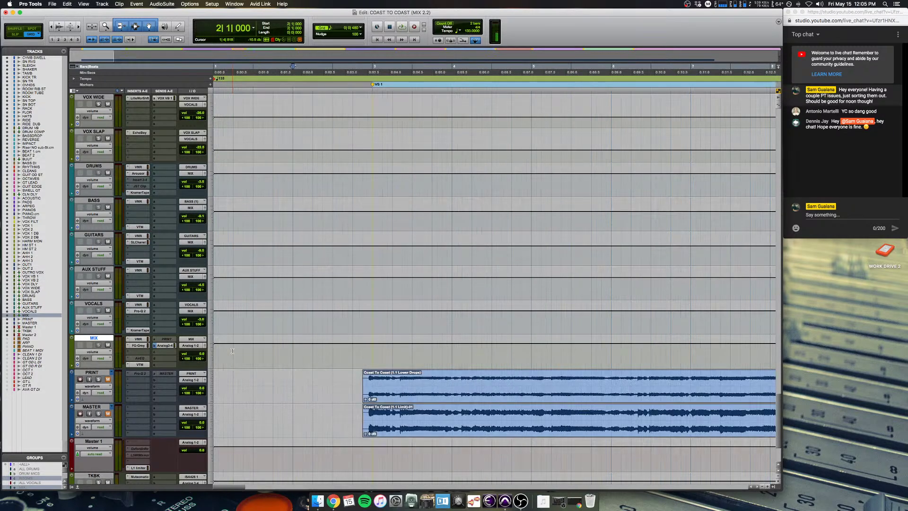
scroll(246, 364, right, 3)
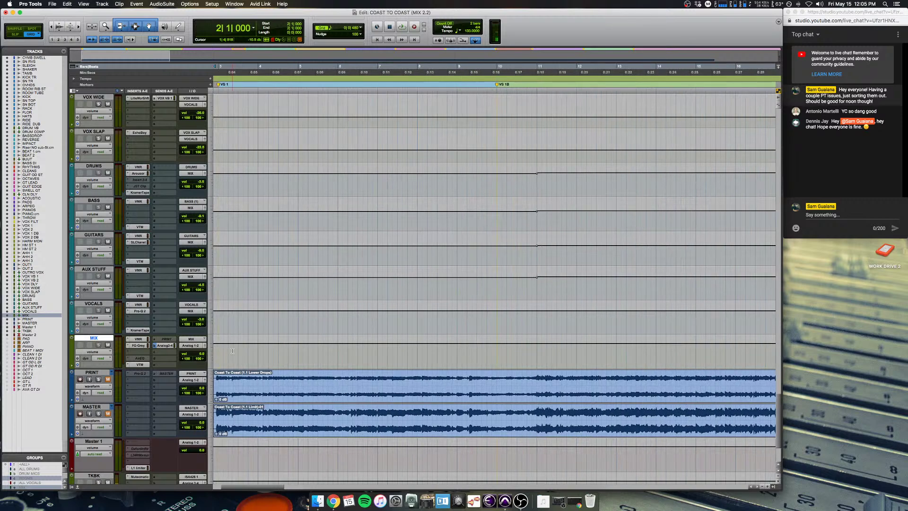
scroll(251, 371, left, 2)
Step: Place the cursor at 2|4|000 on the PRINT track, inspect the start of the printed mix, and fit the whole song in view
click(258, 378)
key(super+bracketright)
key(super+bracketright)
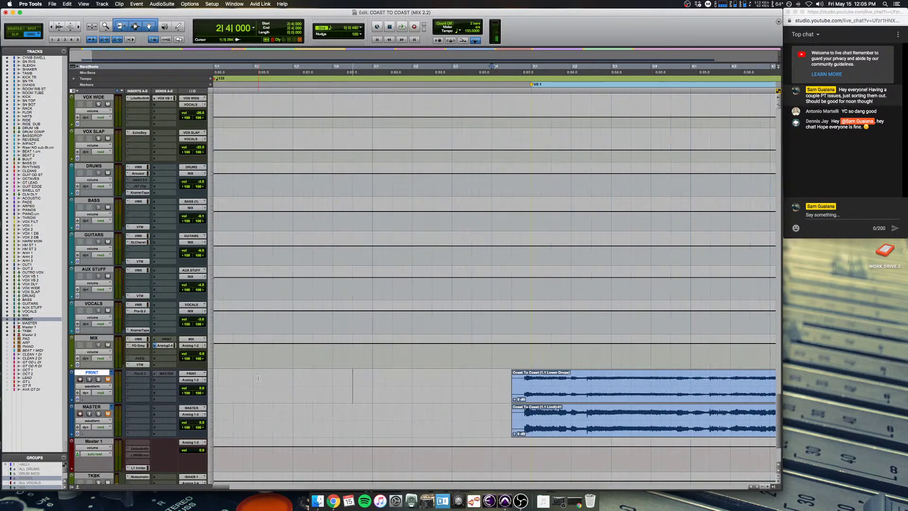
key(super+bracketleft)
key(super+bracketleft)
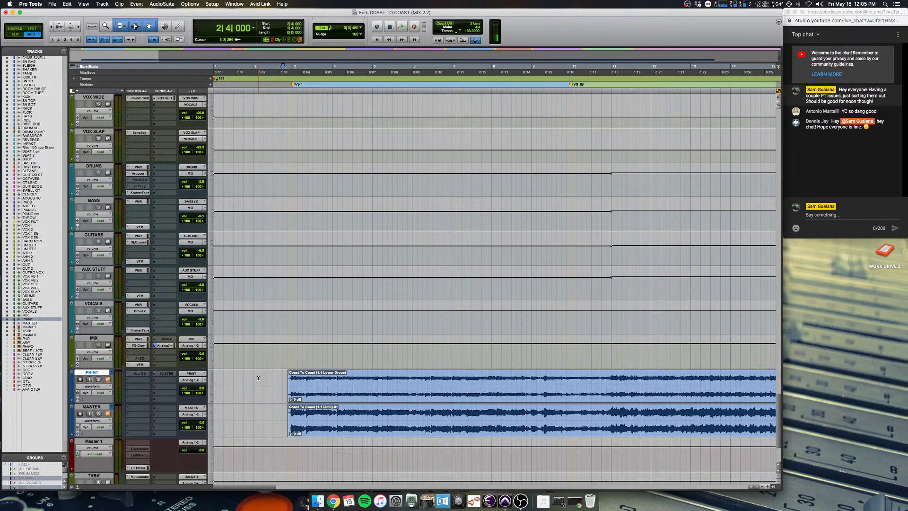
key(super+bracketleft)
key(super+bracketleft)
key(super+bracketleft)
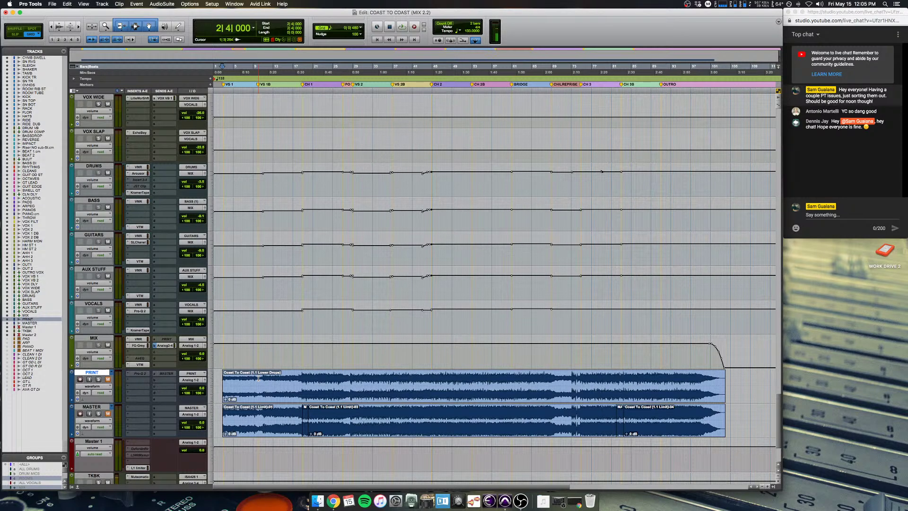
Step: Open the MIX channel's VMR insert from the Mix window, followed by its FG-Grey bus compressor
key(super+equal)
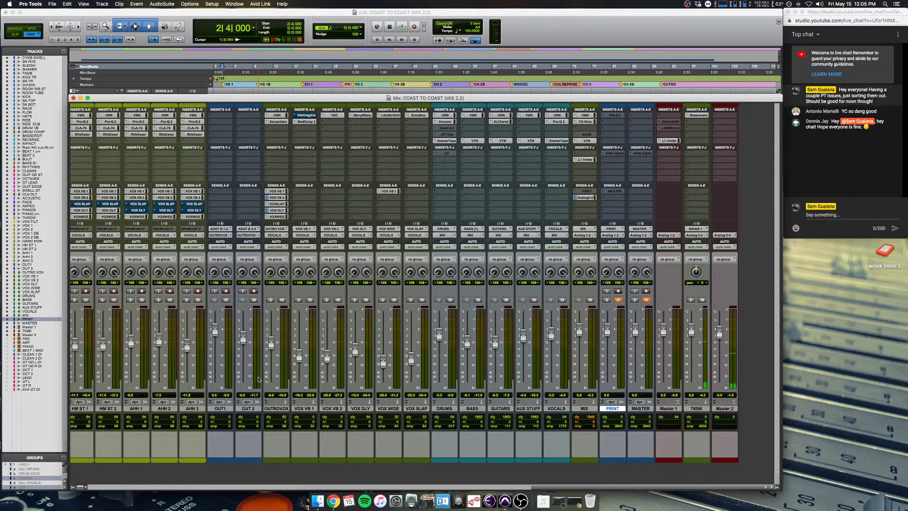
click(586, 116)
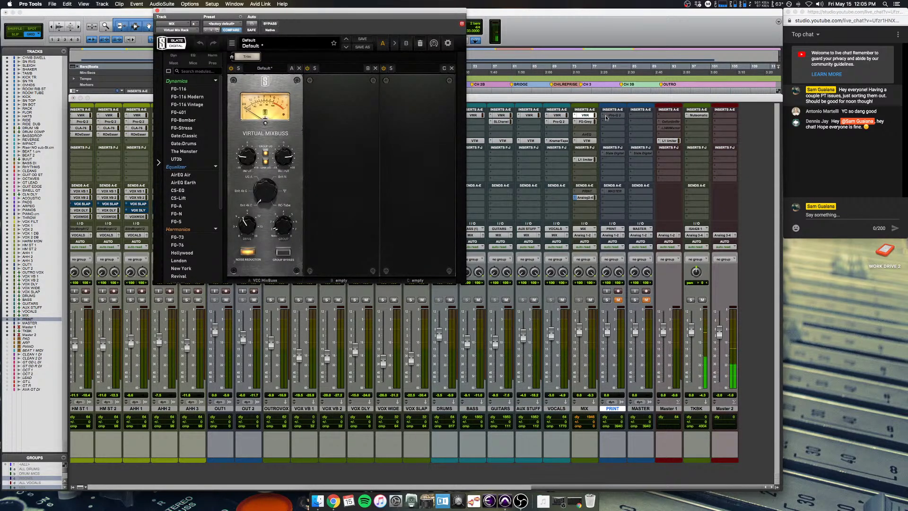
click(585, 122)
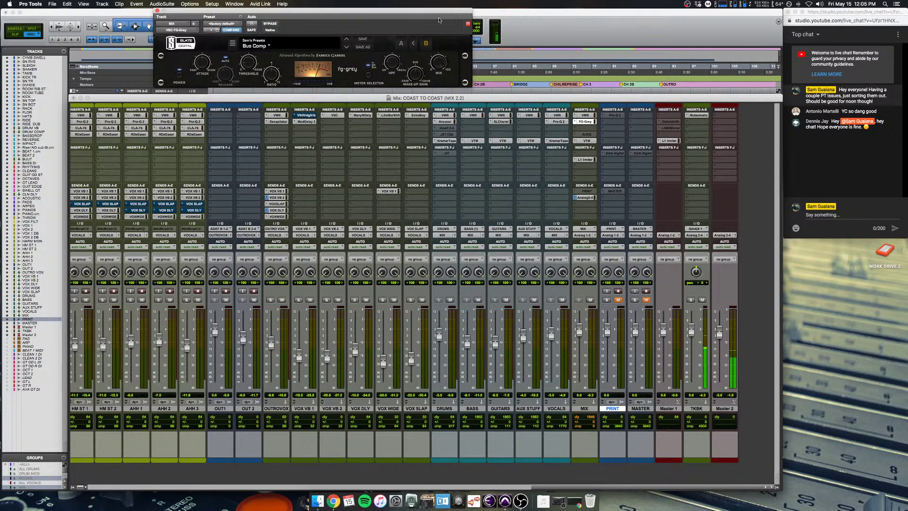
Step: Back in the Edit window, place the cursor on the VOCALS track near CH 1 and examine the bus automation up to CH 2
click(558, 30)
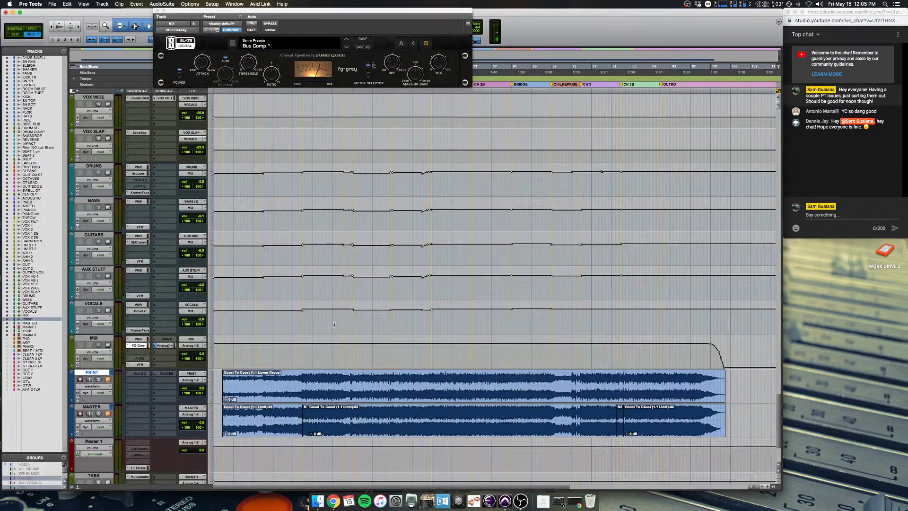
scroll(318, 335, up, 2)
click(300, 362)
scroll(300, 362, up, 4)
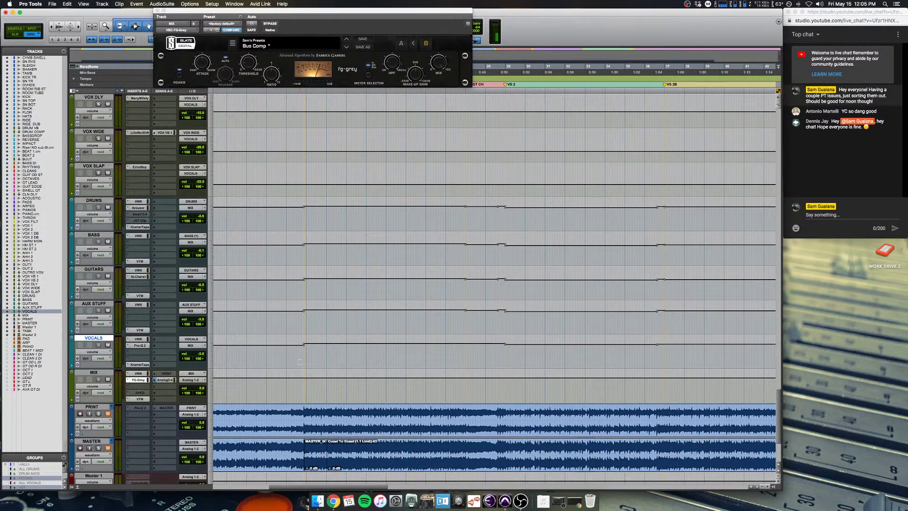
scroll(473, 356, right, 5)
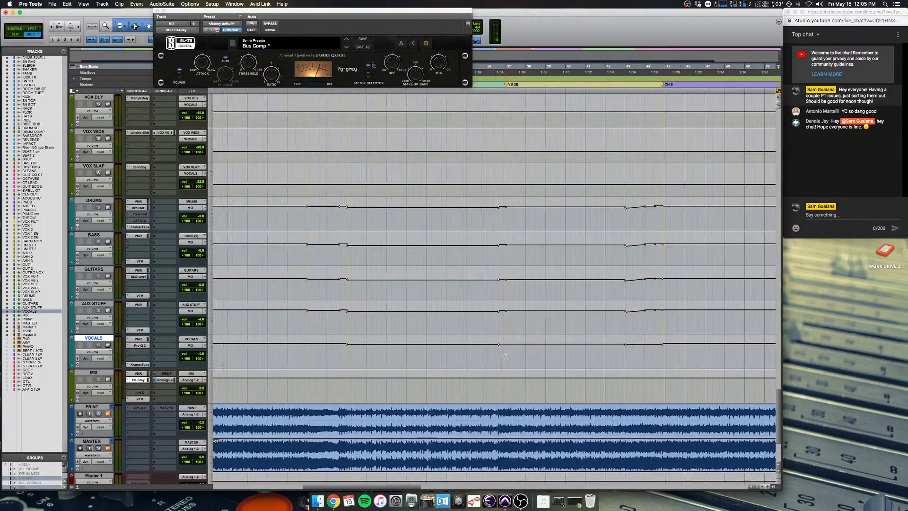
scroll(436, 355, up, 2)
scroll(435, 355, left, 2)
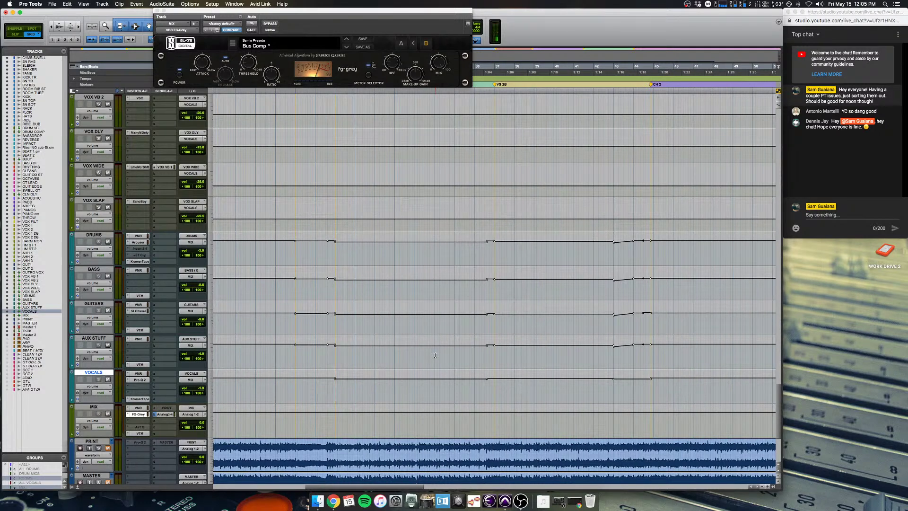
Step: Start playback and bypass the FG-Grey compressor on the MIX track while the song plays
key(space)
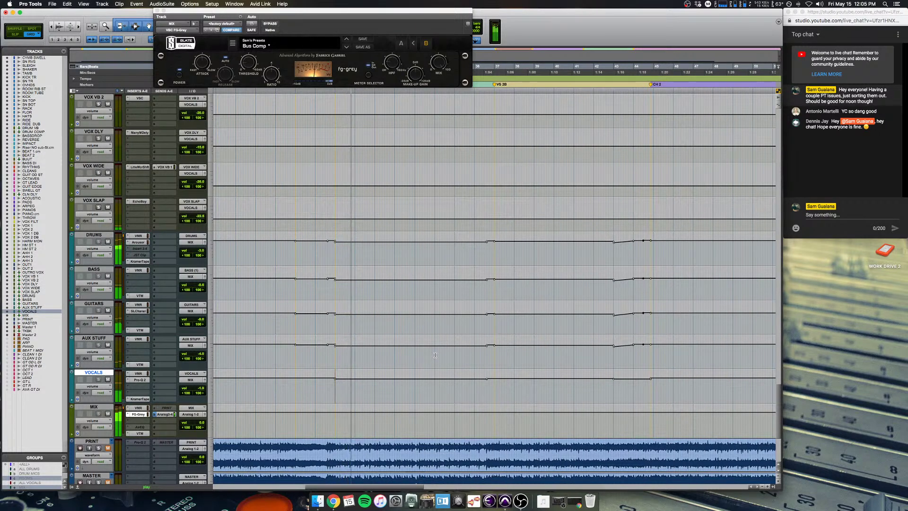
click(269, 23)
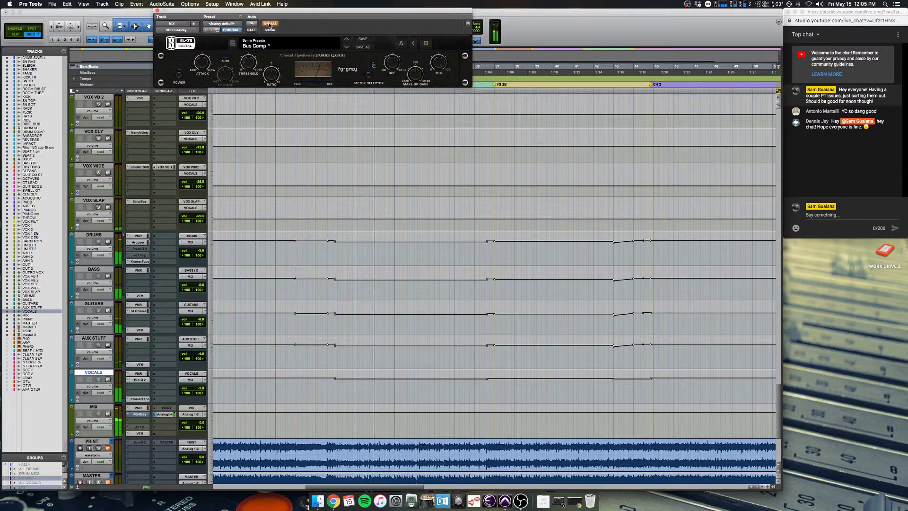
Step: Toggle the FG-Grey compressor's bypass during playback while showing the Mix window, leaving the compressor active
click(269, 24)
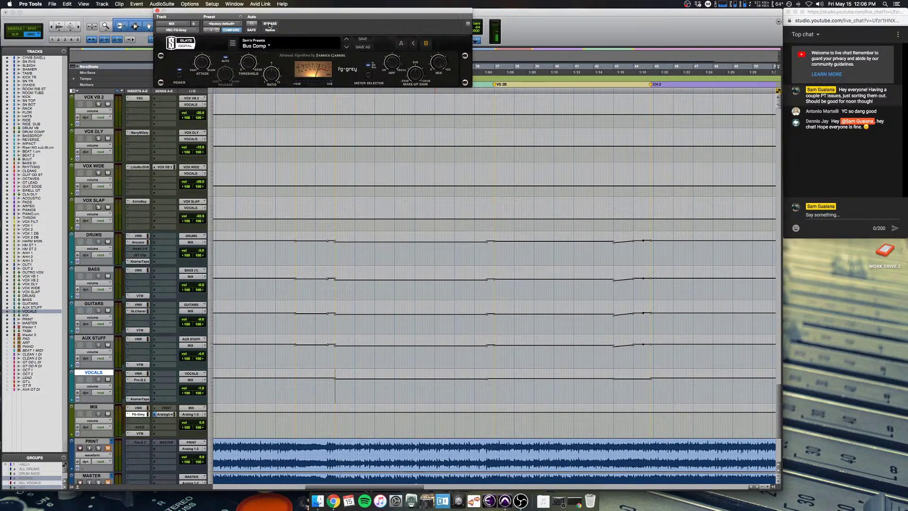
key(super+equal)
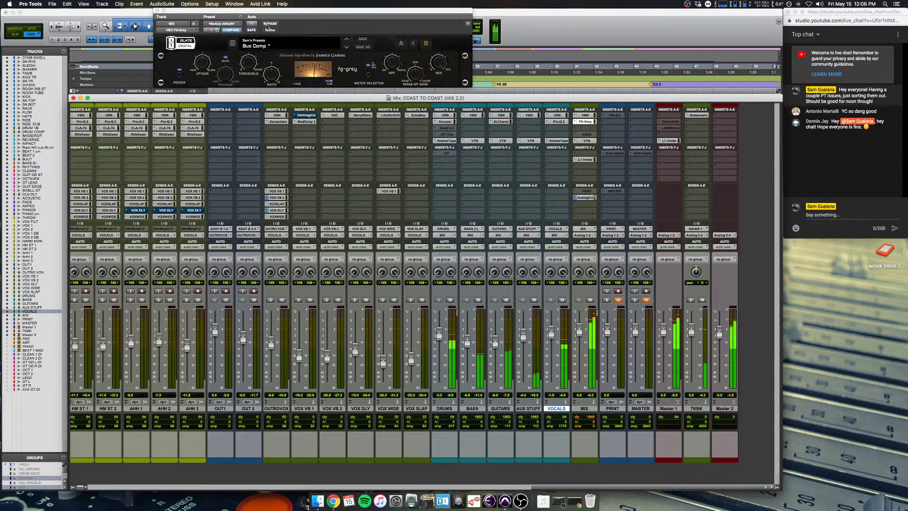
click(268, 27)
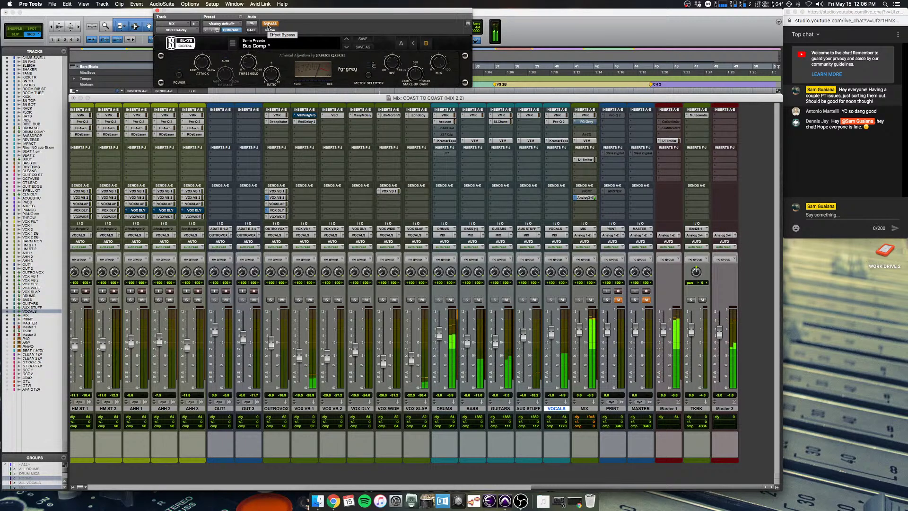
click(268, 27)
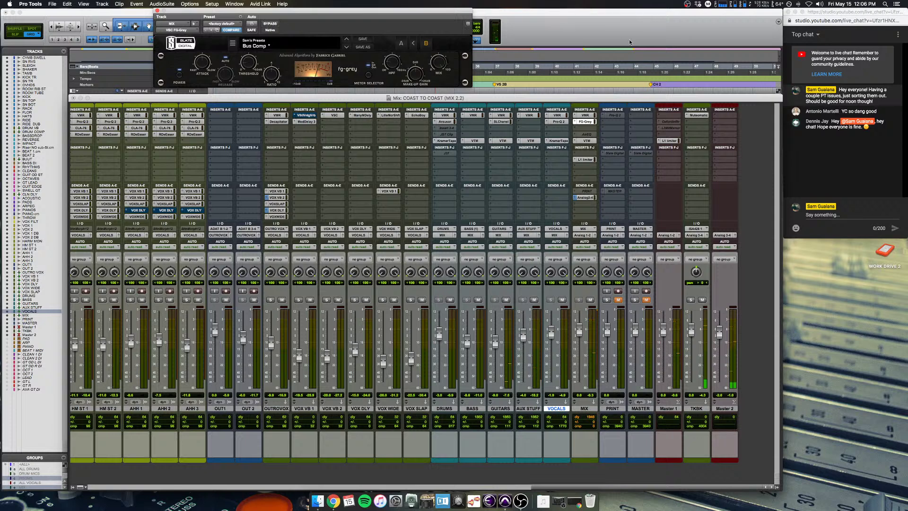
Step: Open the MIX track's Virtual Tape Machines insert, view its calibration settings, and hide the tape reels
click(586, 143)
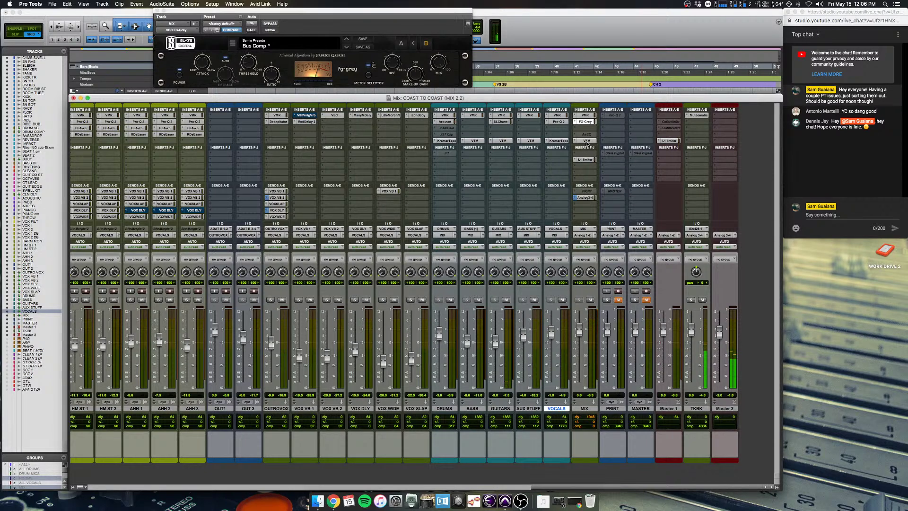
click(588, 144)
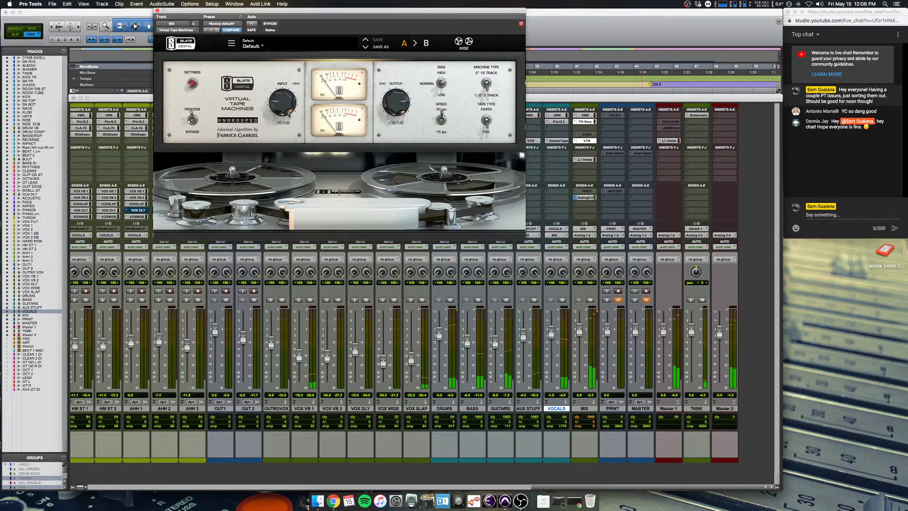
click(192, 83)
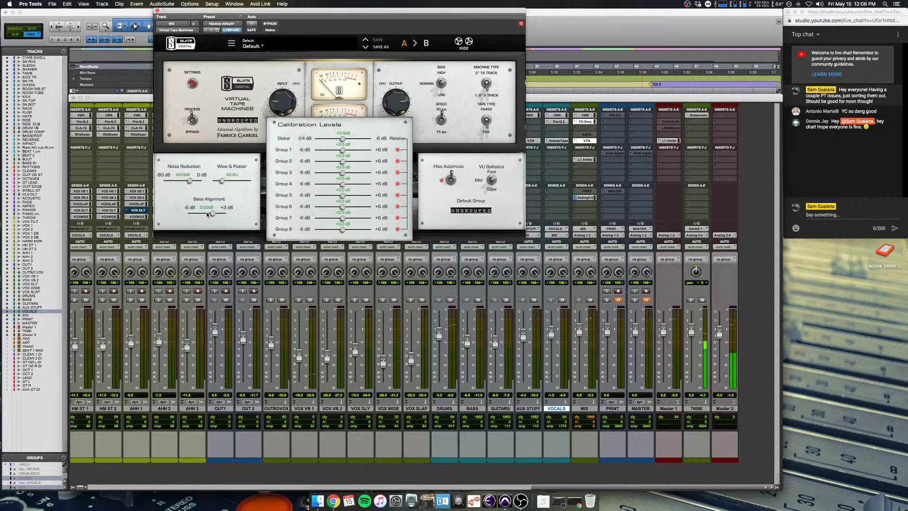
click(193, 84)
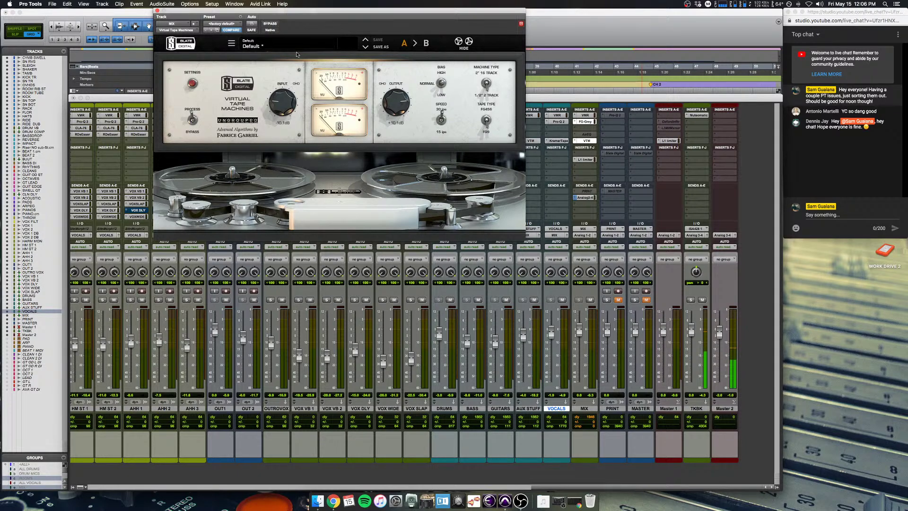
click(469, 41)
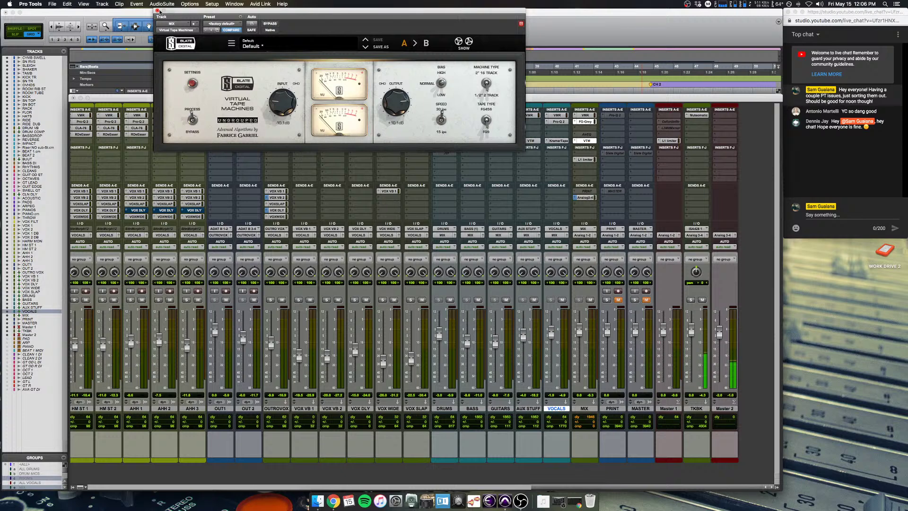
Step: Play the song in the Edit window from 21|1|480 near CH 1, bypassing and re-enabling Virtual Tape Machines to compare
click(575, 76)
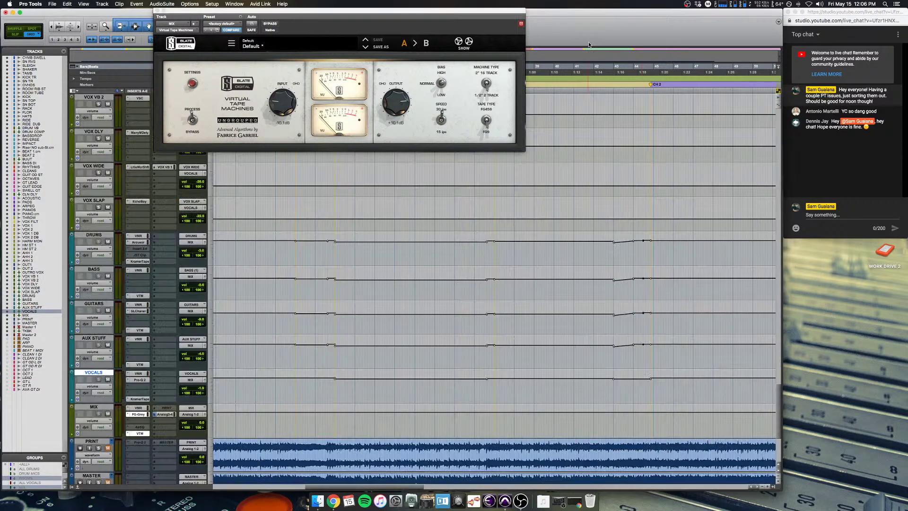
key(super+bracketleft)
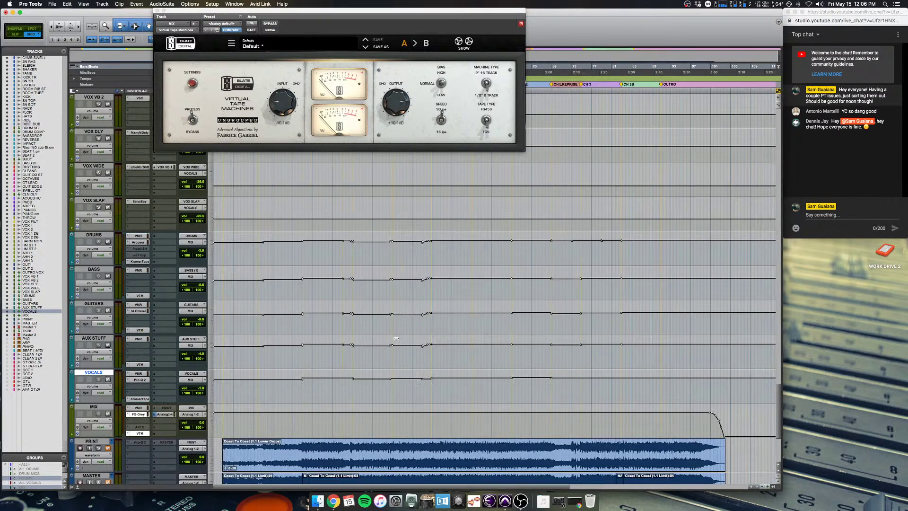
click(587, 356)
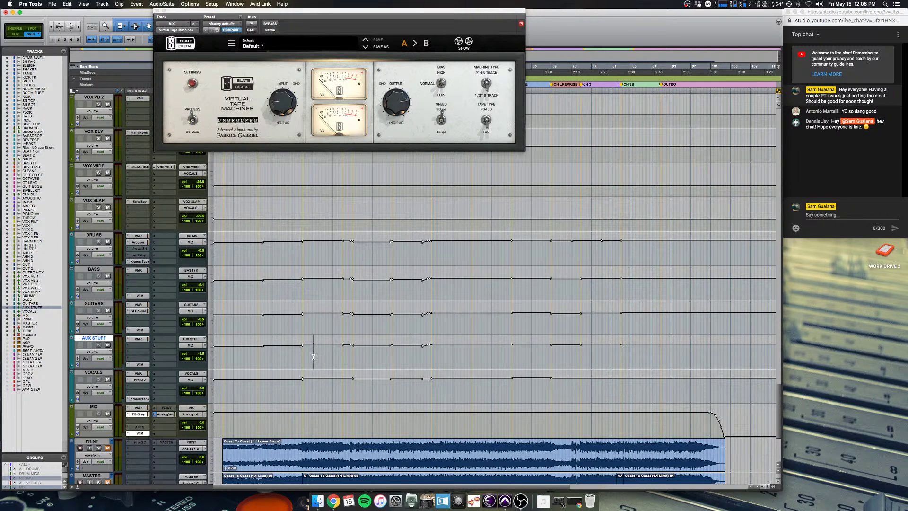
key(space)
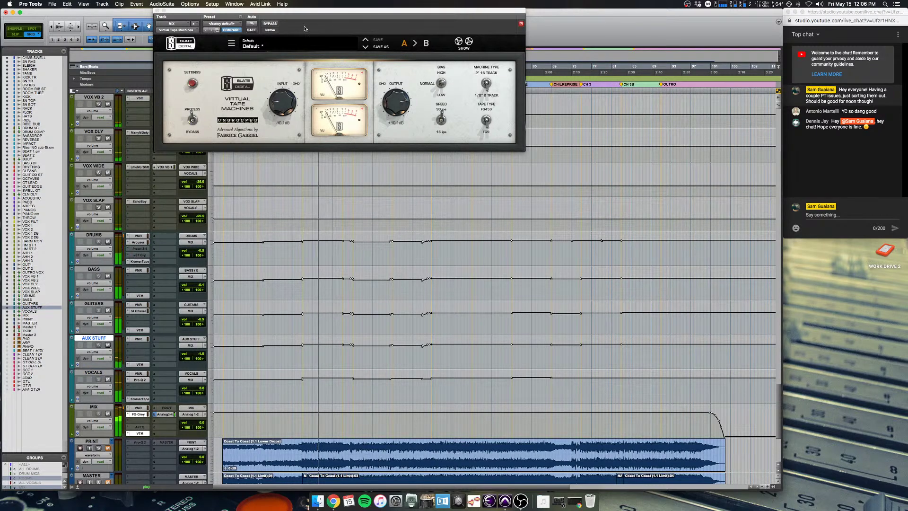
click(268, 24)
click(267, 25)
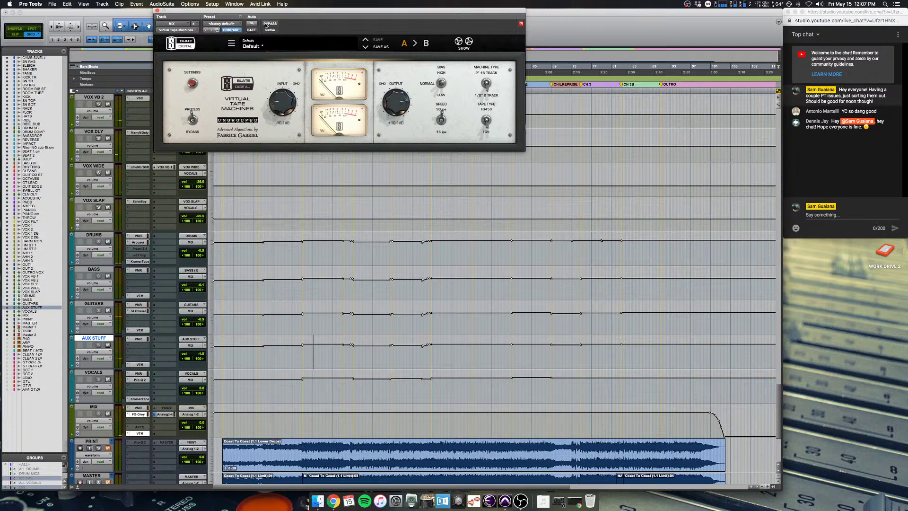
Step: Move the Virtual Tape Machines window aside and close both it and the FG-Grey window
drag(438, 8, 467, 72)
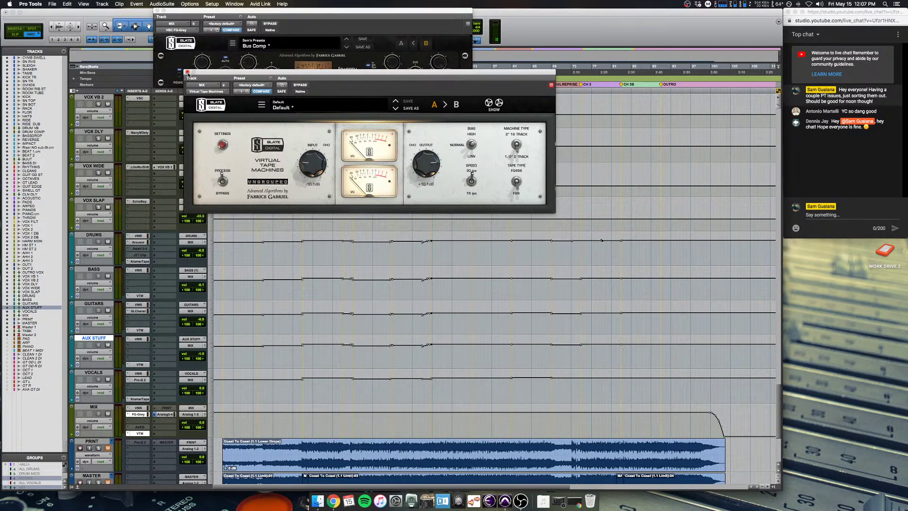
click(187, 73)
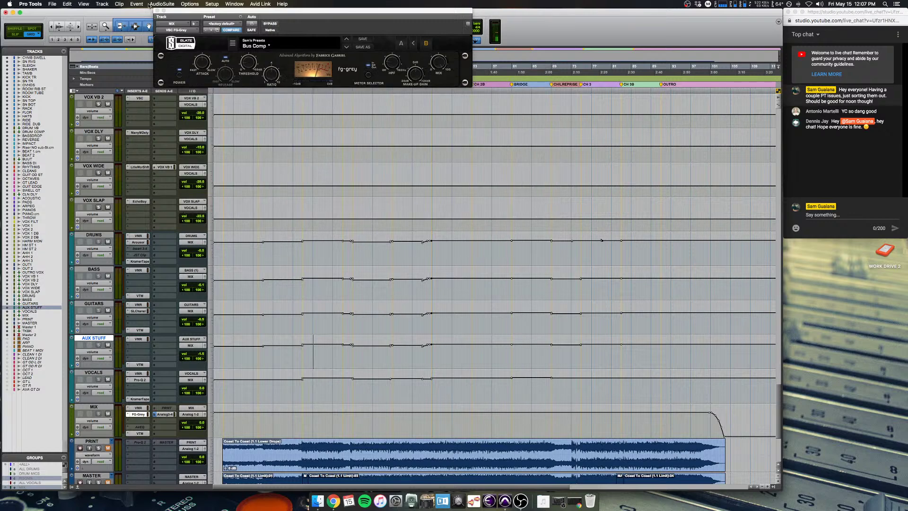
click(158, 12)
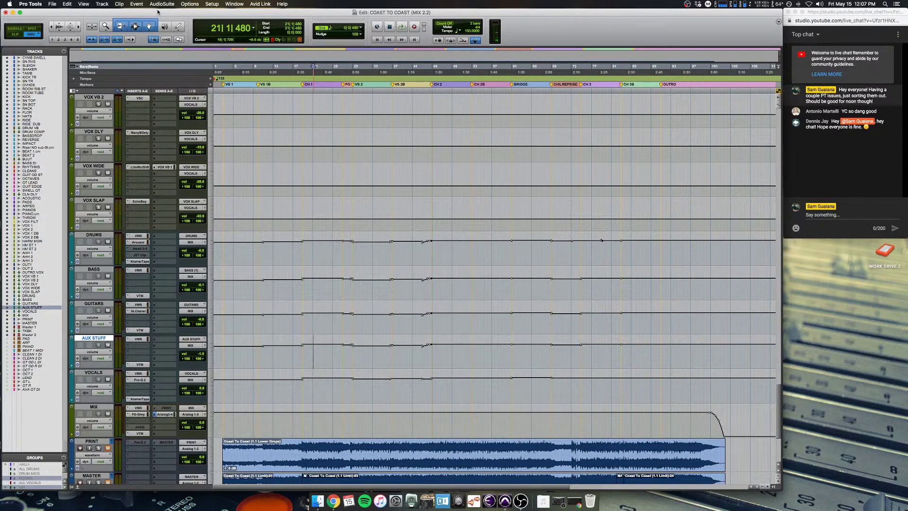
Step: Open the L1 Limiter insert on the MIX track from the Mix window
key(super+equal)
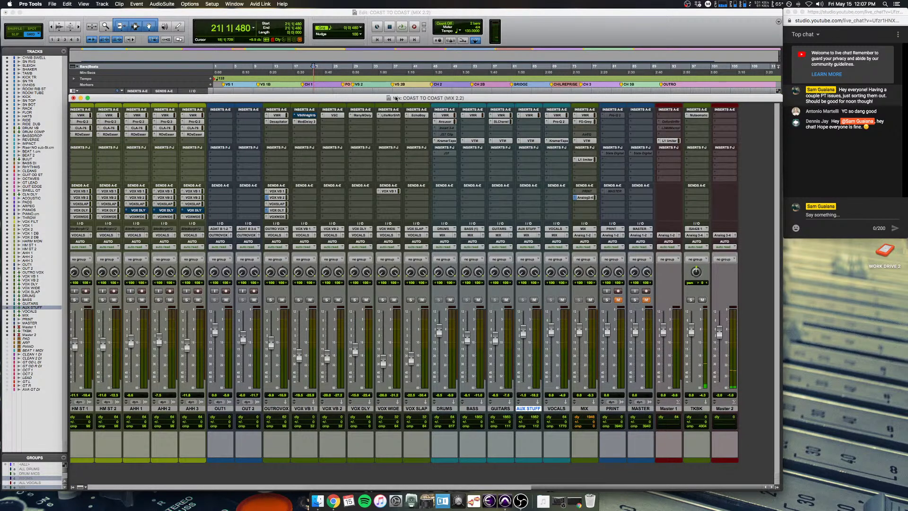
click(588, 161)
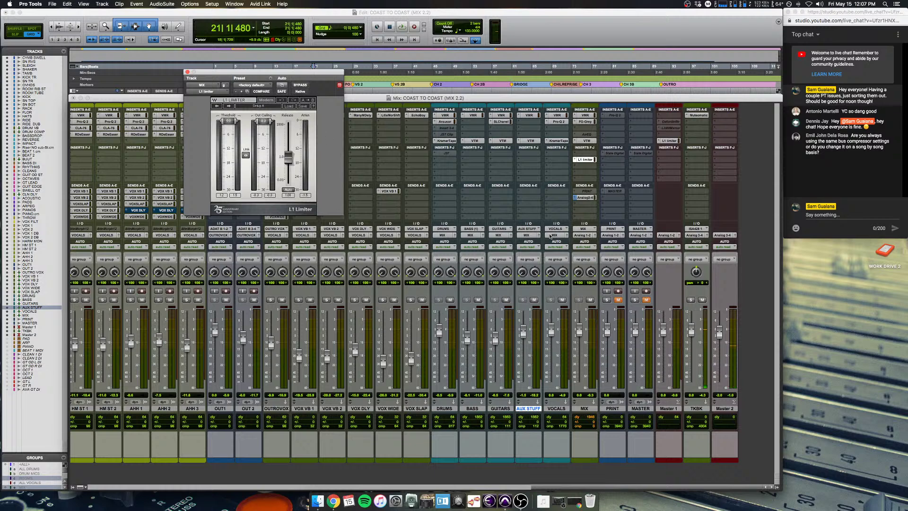
click(591, 310)
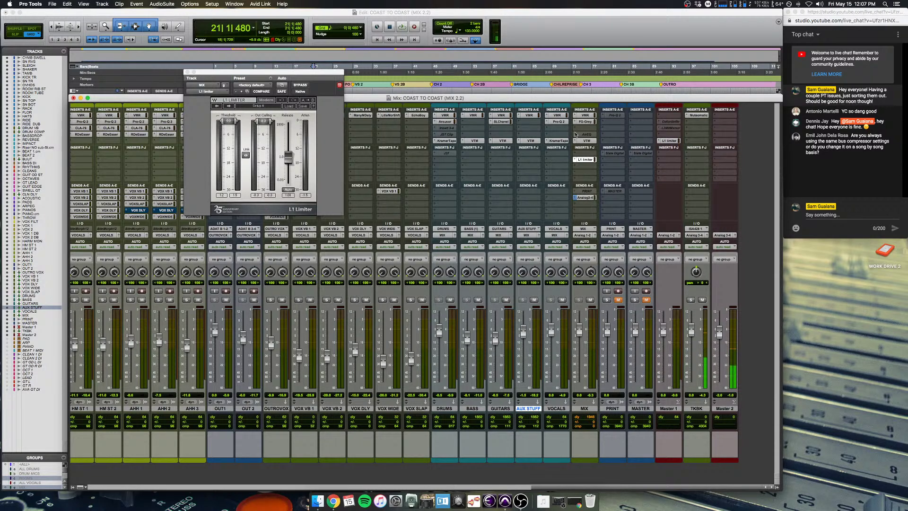
Step: Play the song while bypassing and re-enabling the L1 Limiter, stop playback, and close the limiter window
key(space)
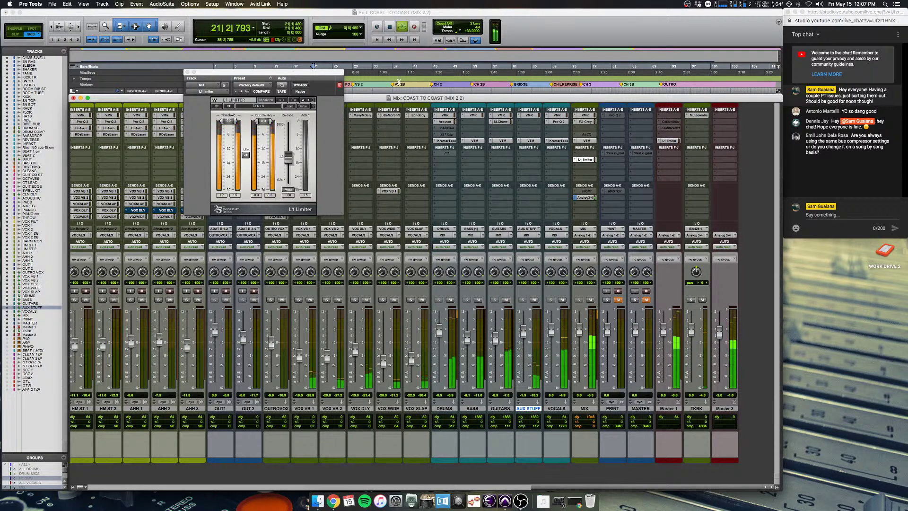
click(301, 85)
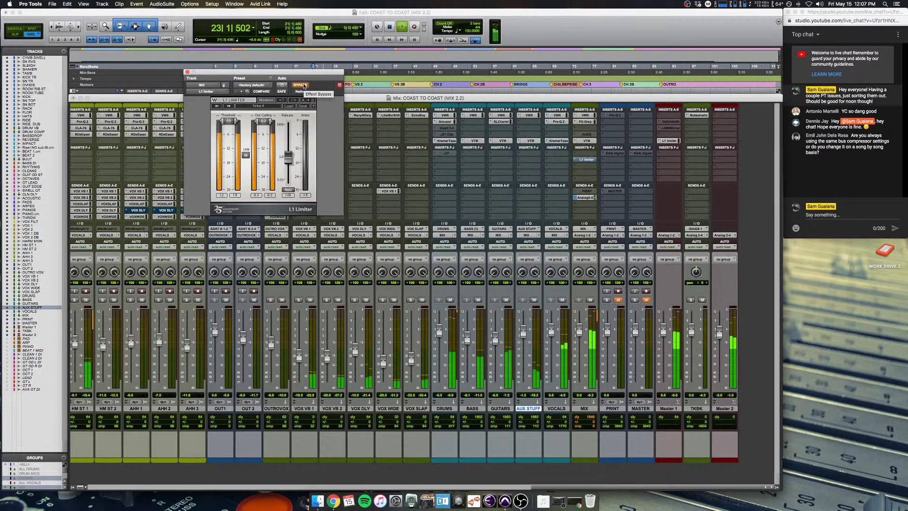
click(300, 85)
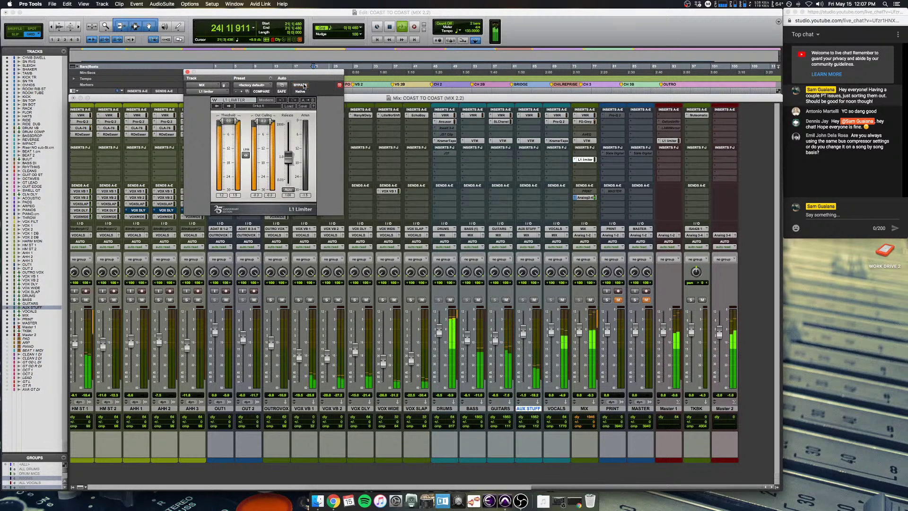
key(space)
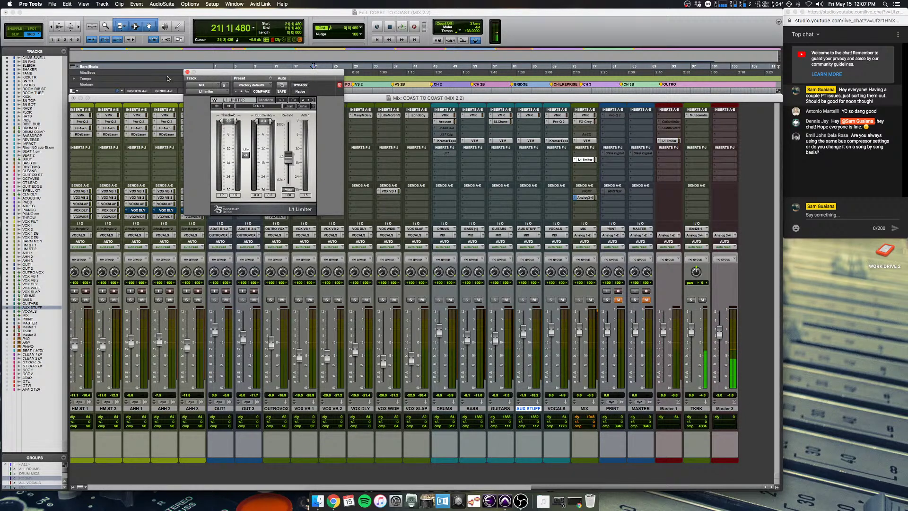
click(187, 73)
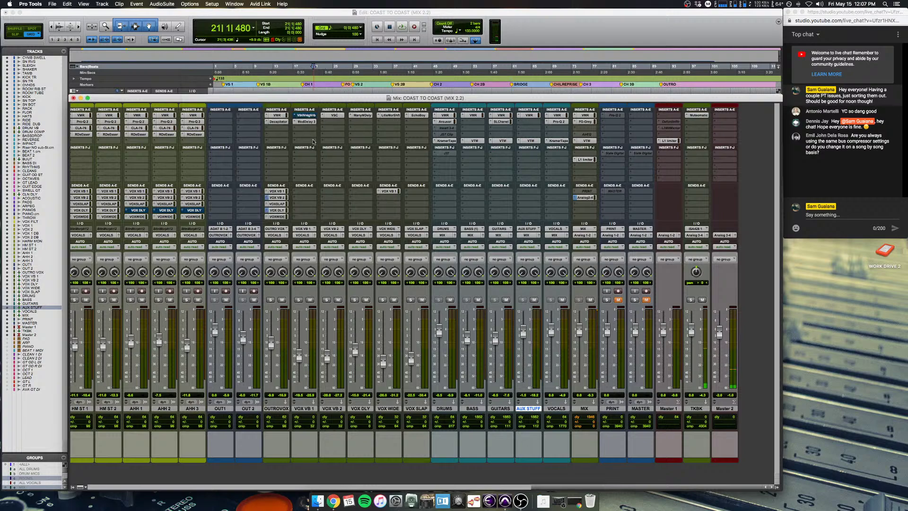
Step: Look over the vocal and instrument channels in the mixer and recheck the MIX track's FG-Grey compressor settings
scroll(393, 151, left, 1)
scroll(393, 150, left, 10)
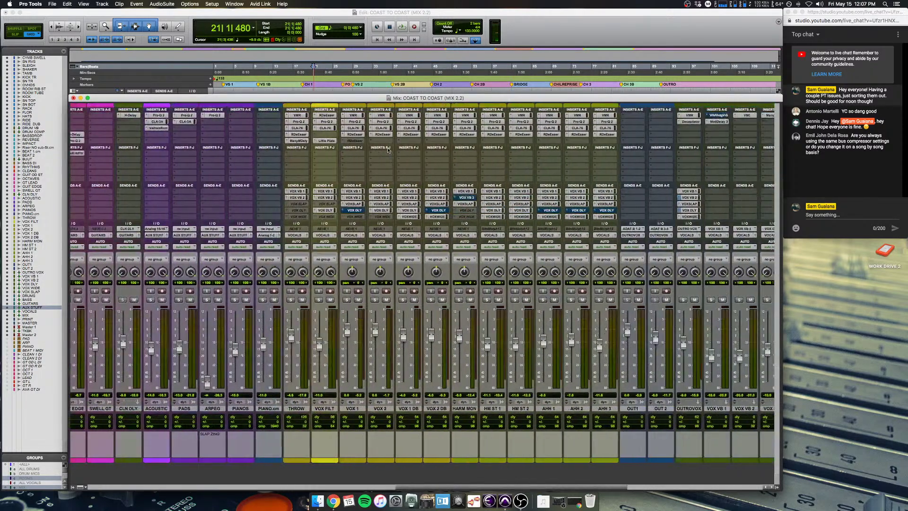
scroll(387, 150, right, 10)
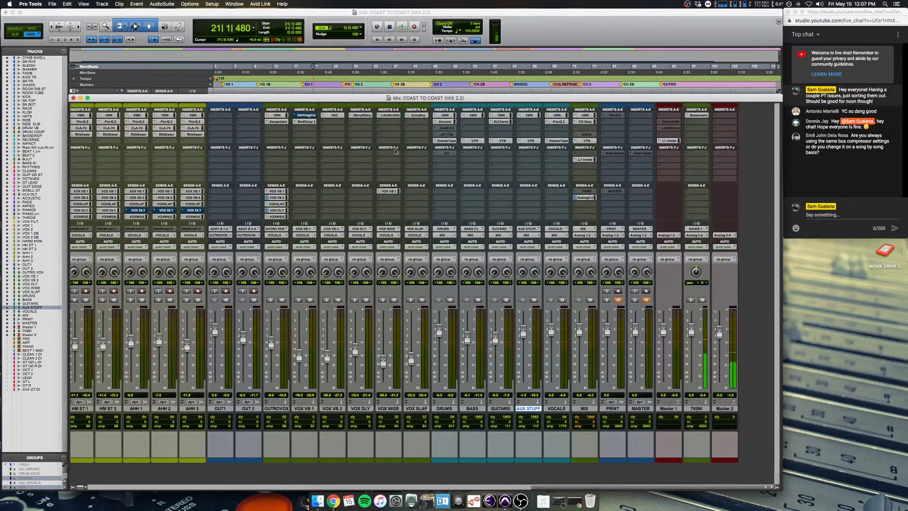
click(584, 121)
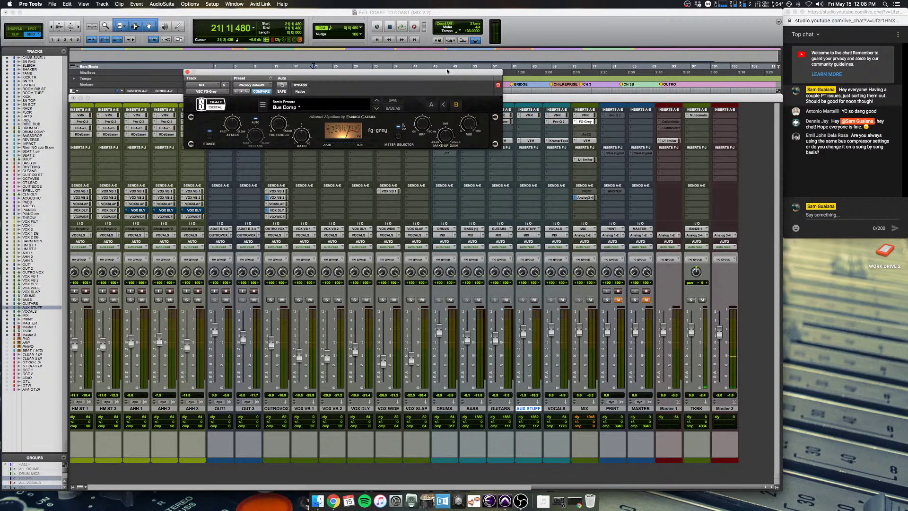
click(188, 73)
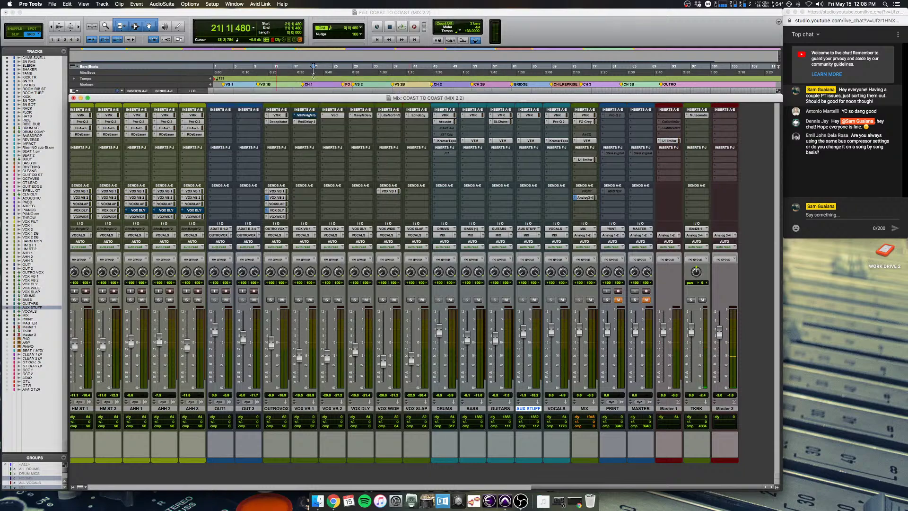
Step: Play the song briefly while viewing the drum channels in the Mix window
key(space)
scroll(406, 153, left, 10)
scroll(406, 153, left, 10)
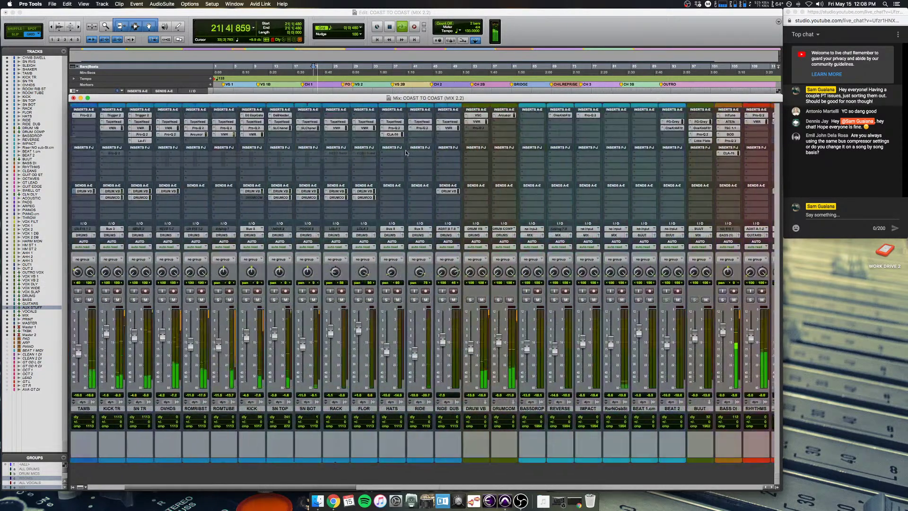
key(space)
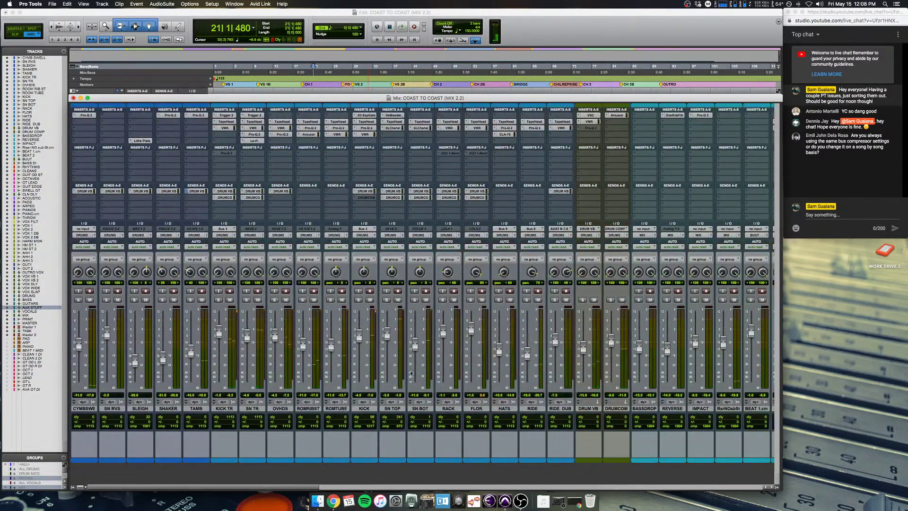
Step: Mute the BASS, GUITARS, AUX STUFF and VOCALS bus tracks together in the mixer
scroll(222, 407, right, 15)
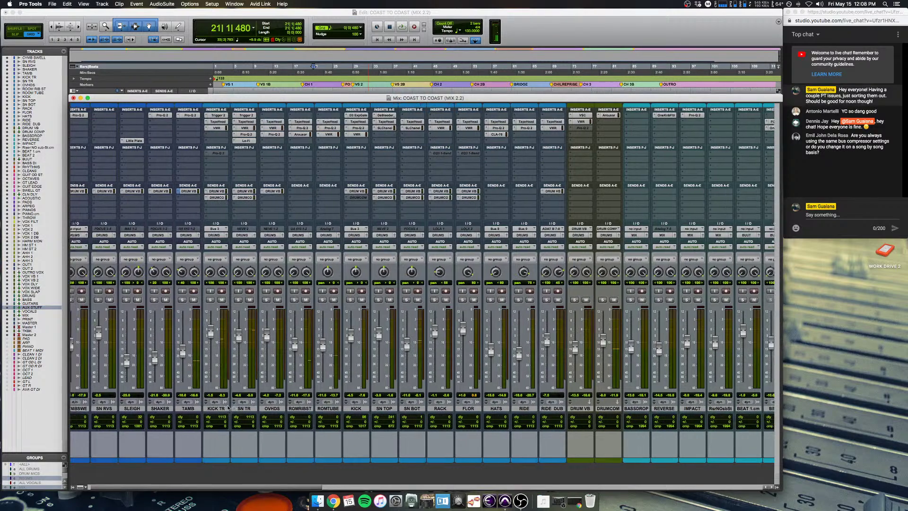
scroll(230, 407, right, 15)
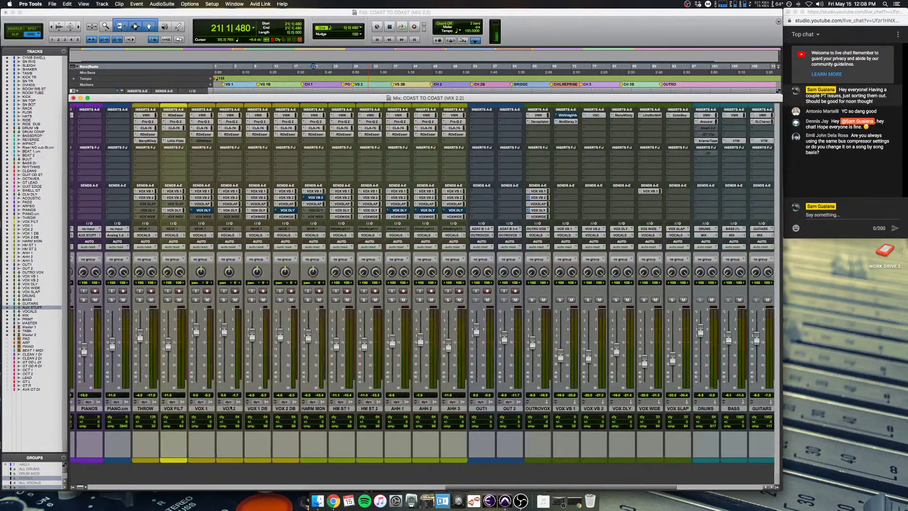
scroll(231, 408, right, 5)
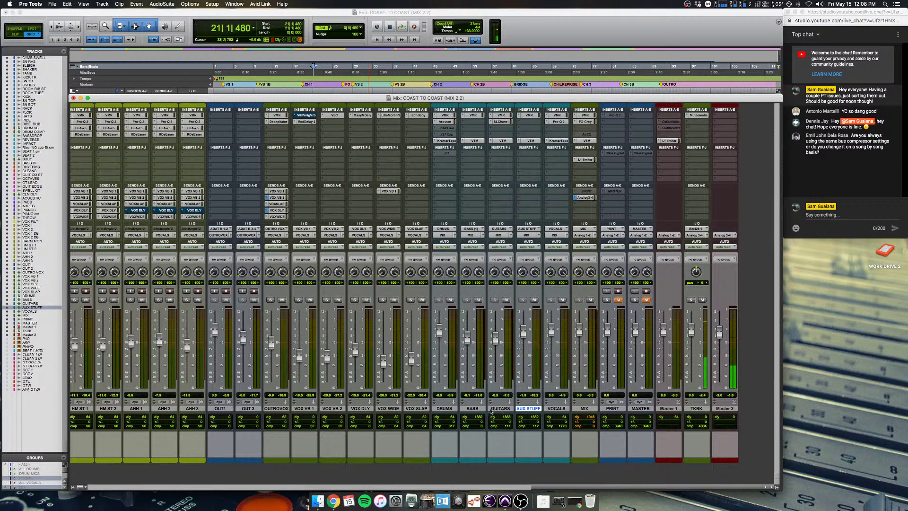
drag(472, 408, 563, 410)
key(shift+m)
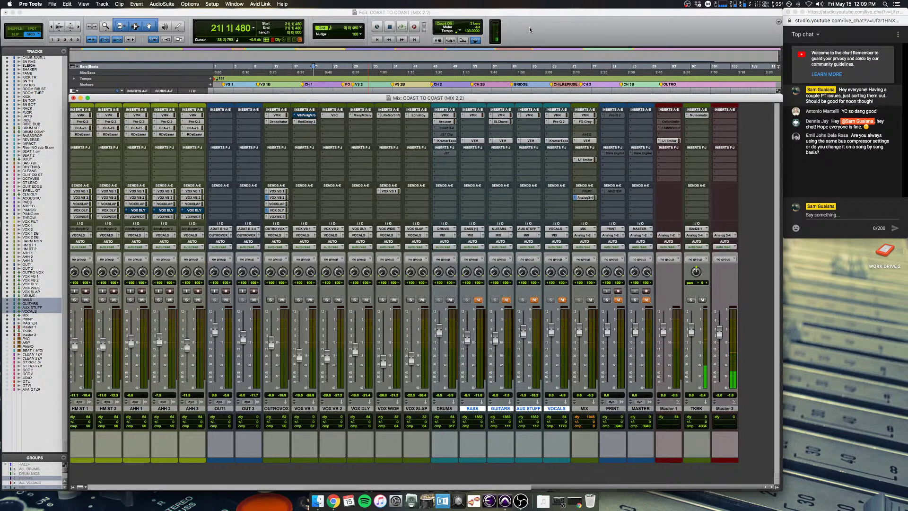
Step: Examine the kick and snare trigger tracks up close around bar 26, just before the POST CH marker, in the Edit window
key(super+equal)
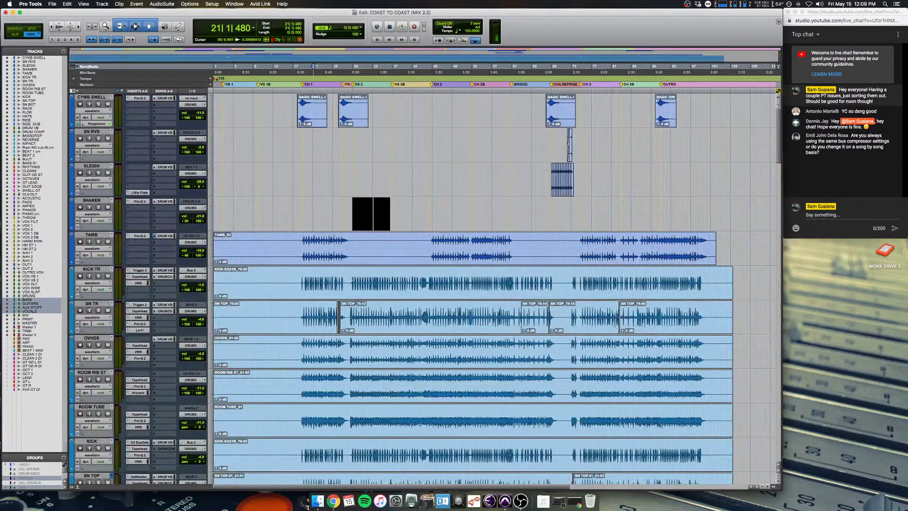
click(333, 276)
key(super+bracketright)
key(super+bracketright)
key(super+bracketright)
key(super+bracketright)
key(super+bracketright)
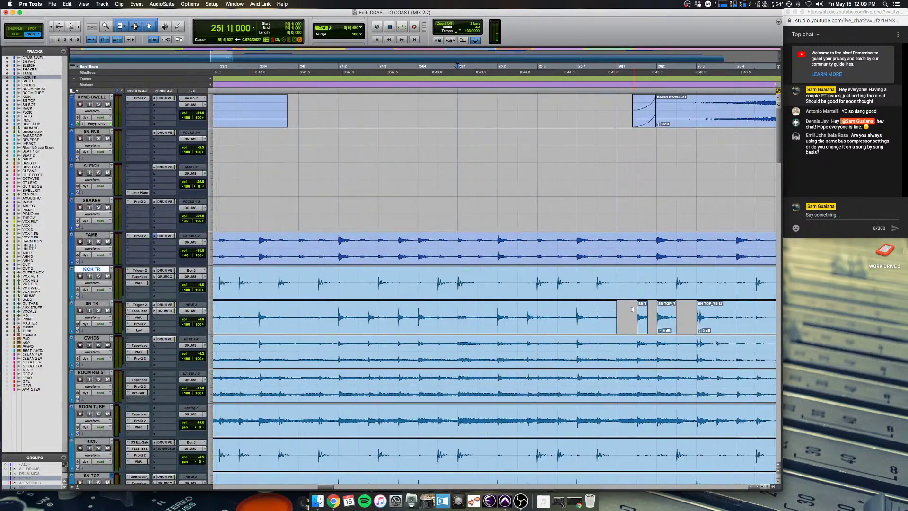
click(543, 318)
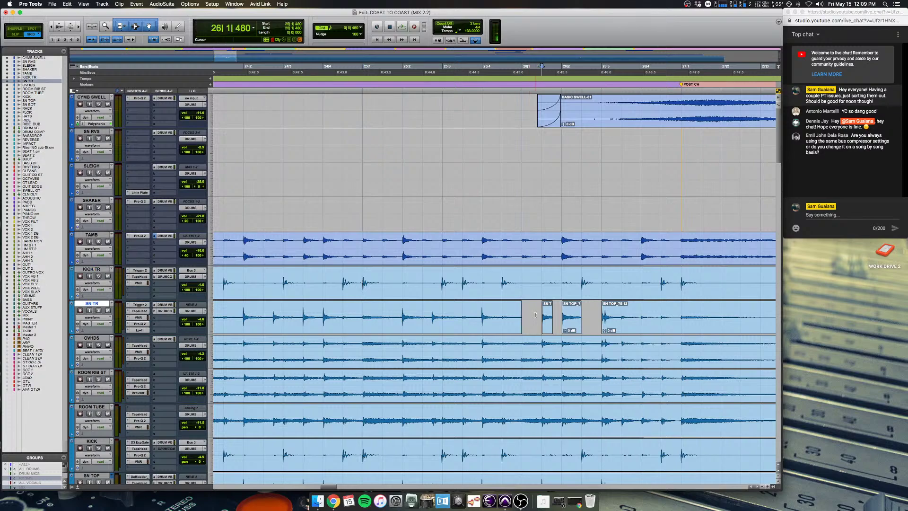
click(545, 283)
key(super+bracketright)
key(super+bracketright)
key(super+bracketright)
key(super+bracketright)
key(super+bracketright)
key(super+bracketright)
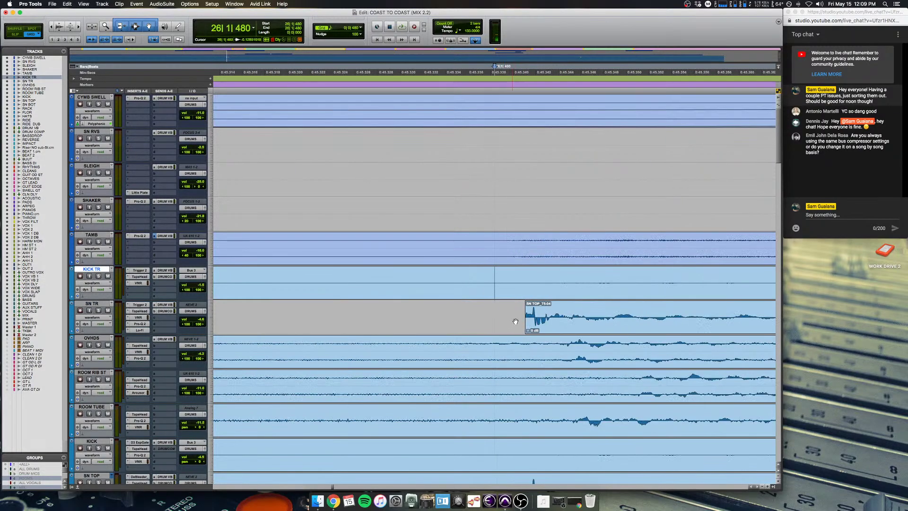
Step: Look over the drum waveforms through VS 2 and around bar 42 of the SN TR track, and glance at the Mix window
key(super+bracketleft)
key(super+bracketleft)
key(super+bracketleft)
key(super+bracketleft)
key(super+bracketleft)
key(super+bracketleft)
key(super+bracketleft)
key(super+bracketleft)
key(super+bracketleft)
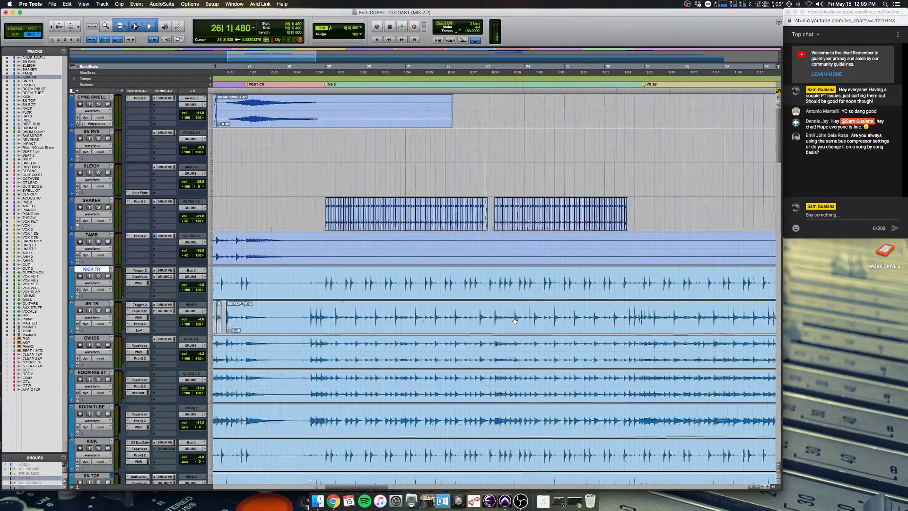
scroll(515, 321, right, 2)
click(495, 317)
key(super+bracketright)
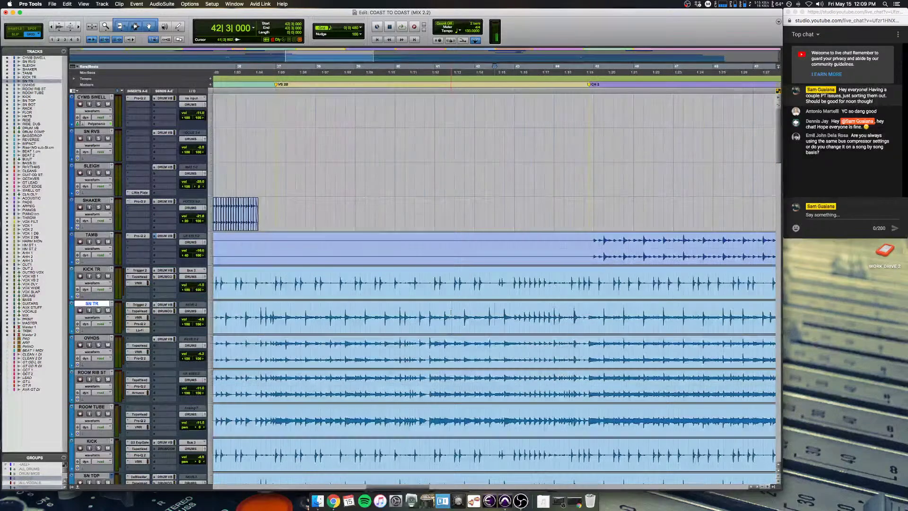
key(super+bracketleft)
key(super+bracketleft)
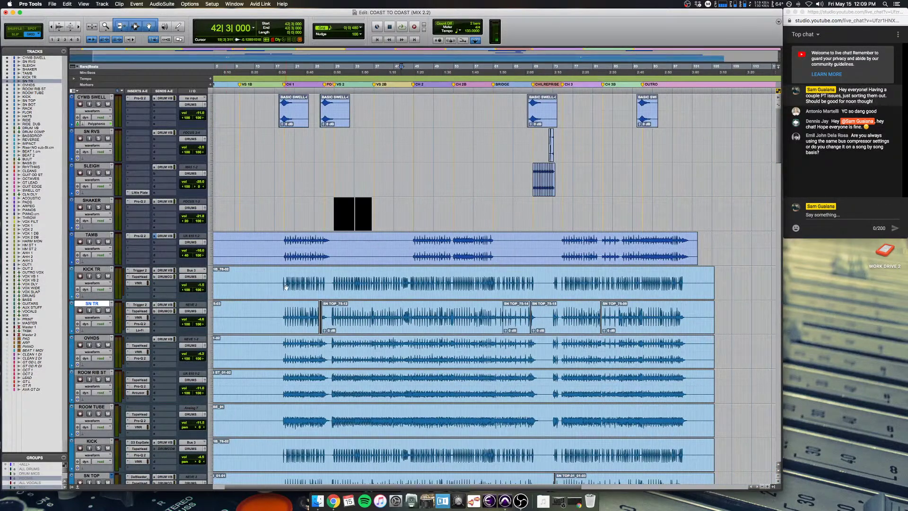
key(super+equal)
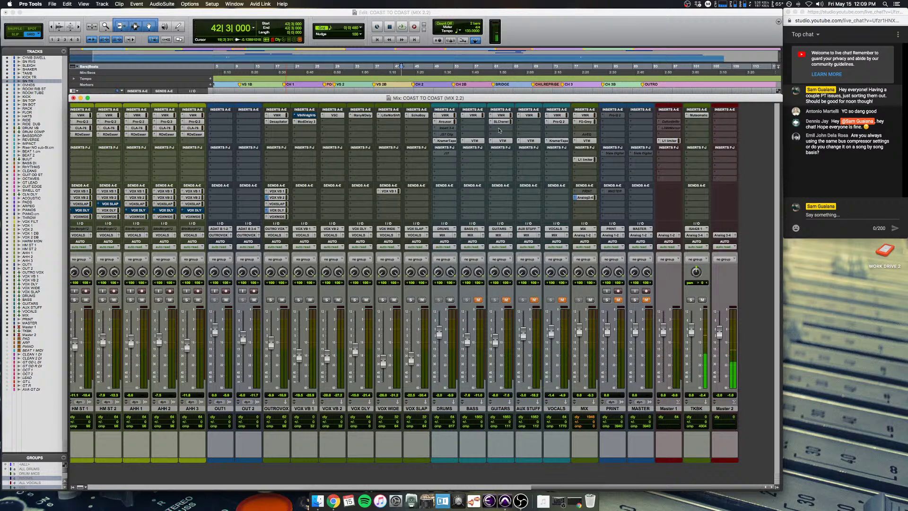
key(super+equal)
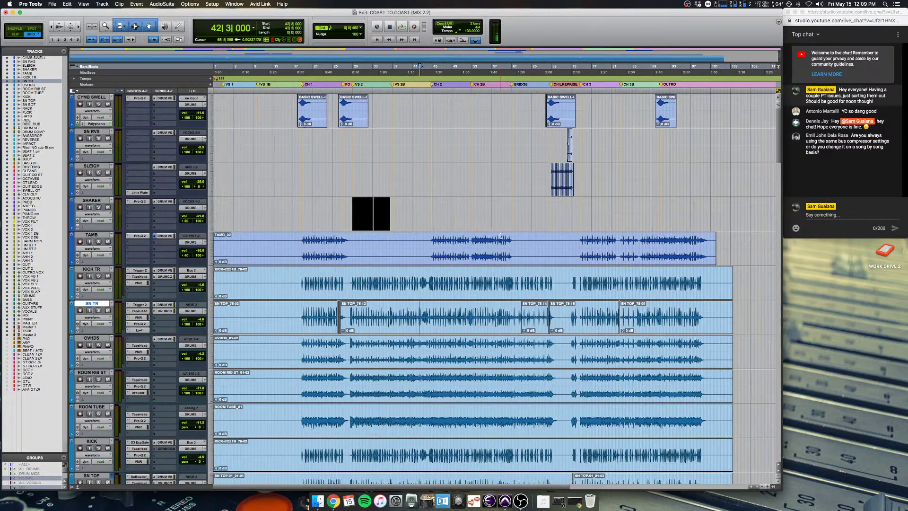
Step: Examine the drum entrance at the start of CH 1, comparing the KICK TR and KICK tracks around bar 18
click(298, 274)
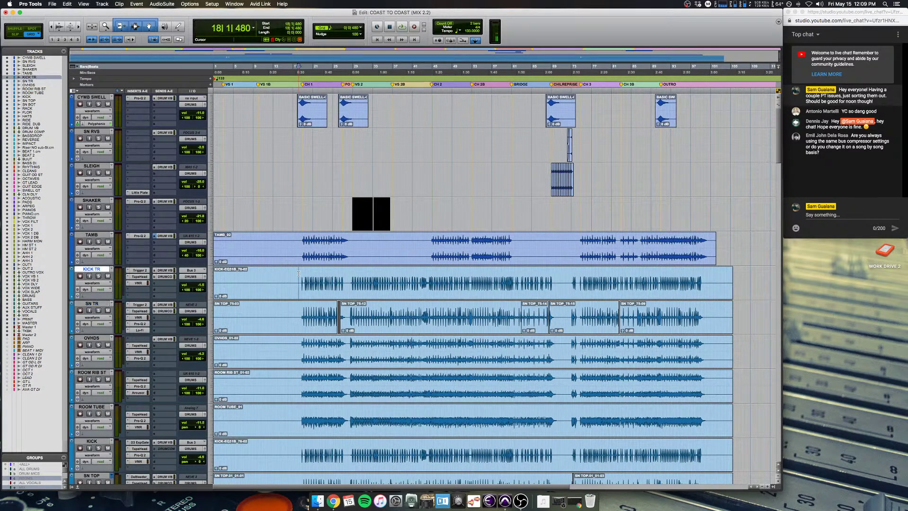
key(super+bracketright)
key(super+bracketright)
scroll(299, 273, down, 2)
scroll(299, 274, right, 5)
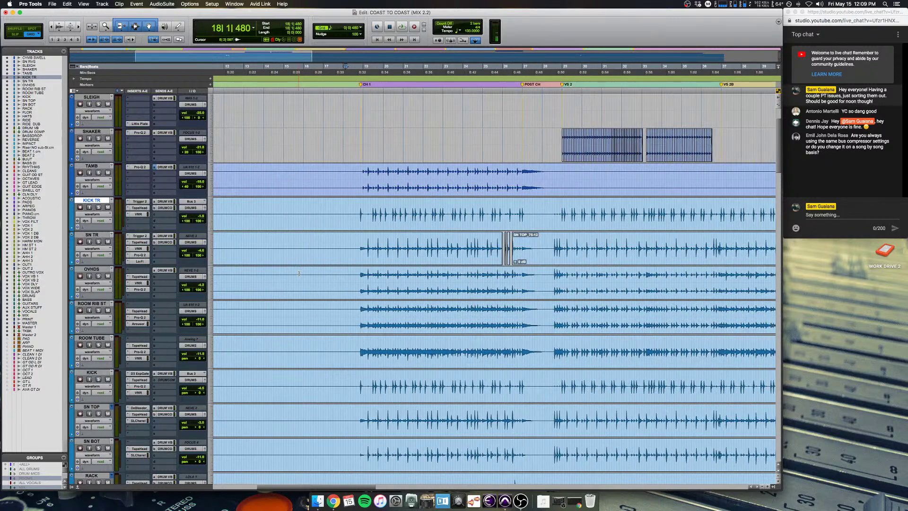
key(super+bracketright)
key(super+bracketright)
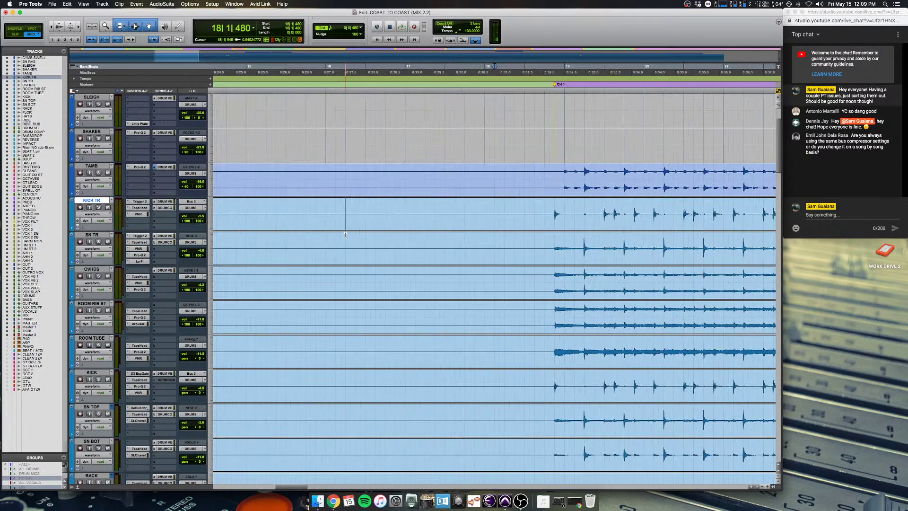
click(425, 379)
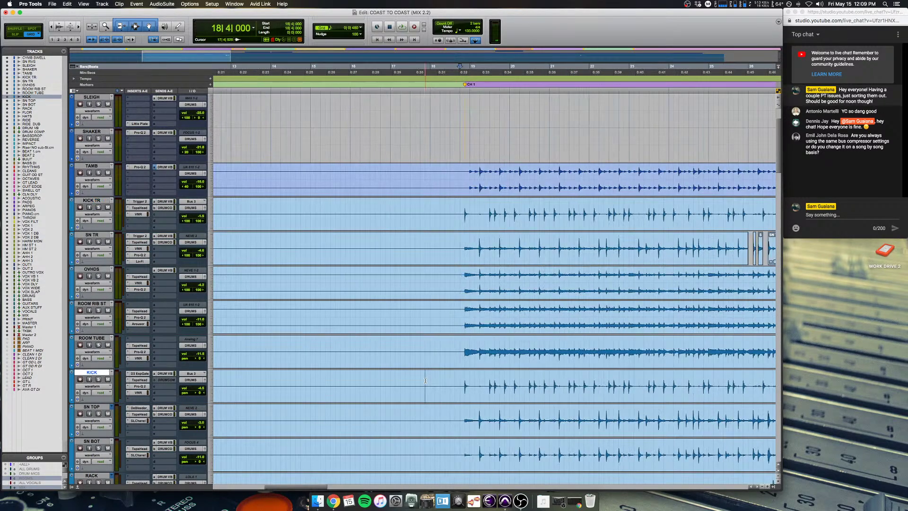
key(super+bracketleft)
key(super+bracketleft)
key(super+bracketleft)
key(super+bracketleft)
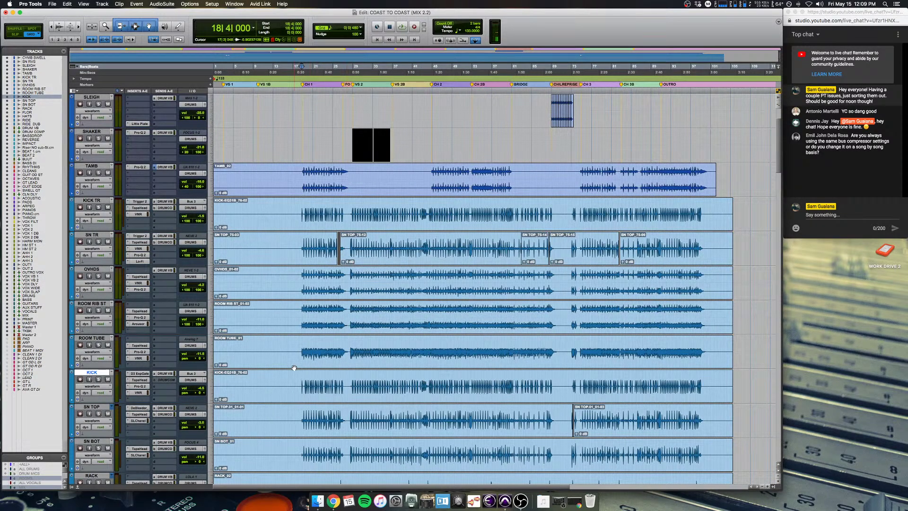
Step: Look over the RACK, FLOR, HATS and RIDE tracks, highlighting their passages between CH 1 and CH 2B
scroll(298, 364, down, 7)
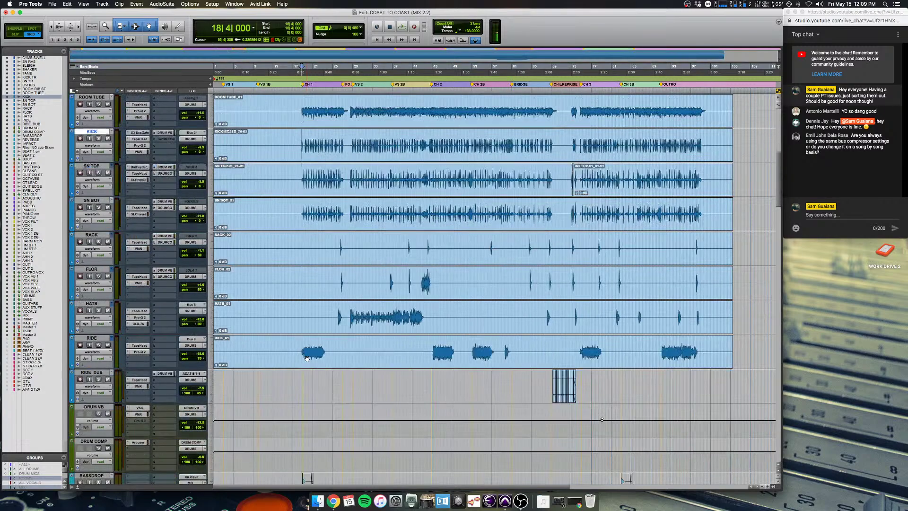
scroll(307, 358, up, 2)
scroll(308, 358, up, 3)
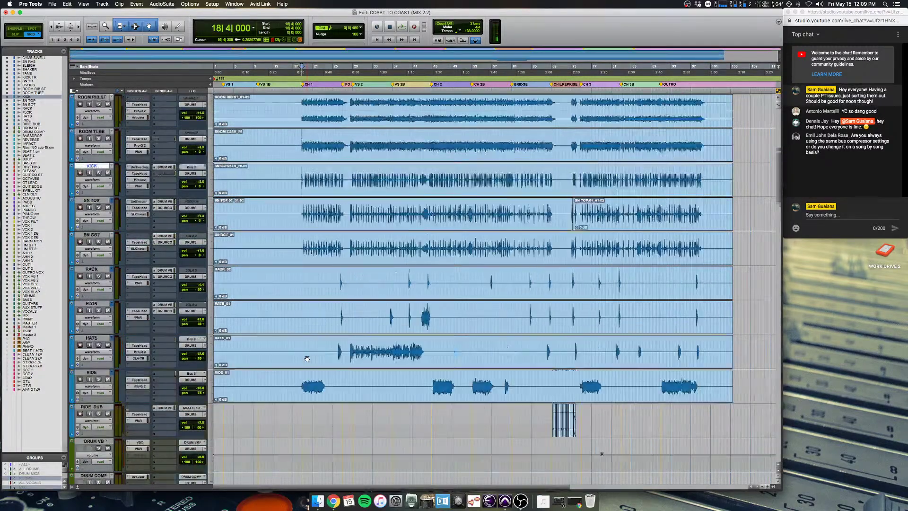
drag(326, 373, 506, 446)
scroll(506, 444, down, 5)
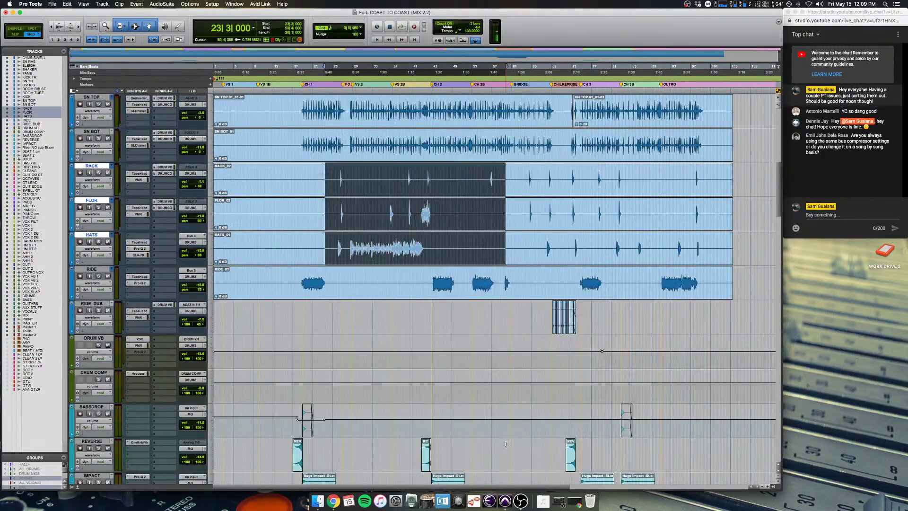
drag(297, 276, 403, 276)
scroll(402, 276, up, 8)
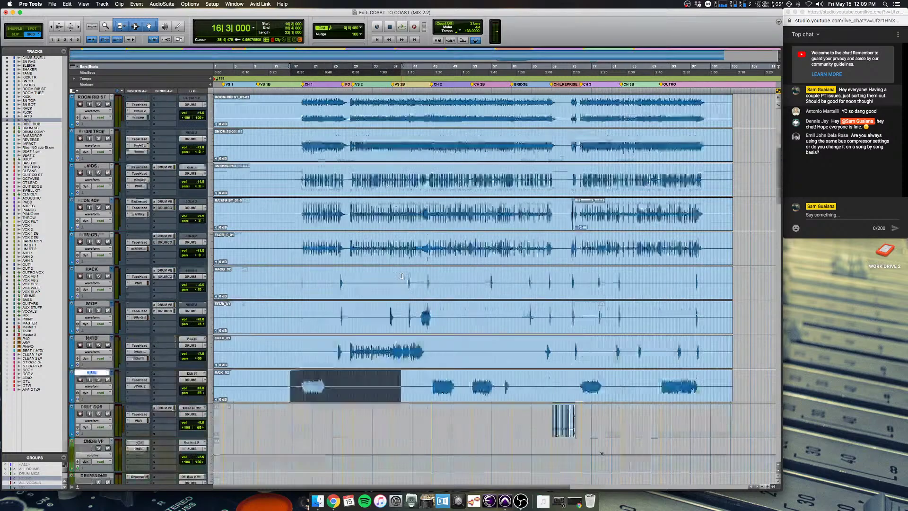
Step: Play CH 1 from bar 19 with SN TOP soloed and with the solo removed, and stop playback
click(303, 213)
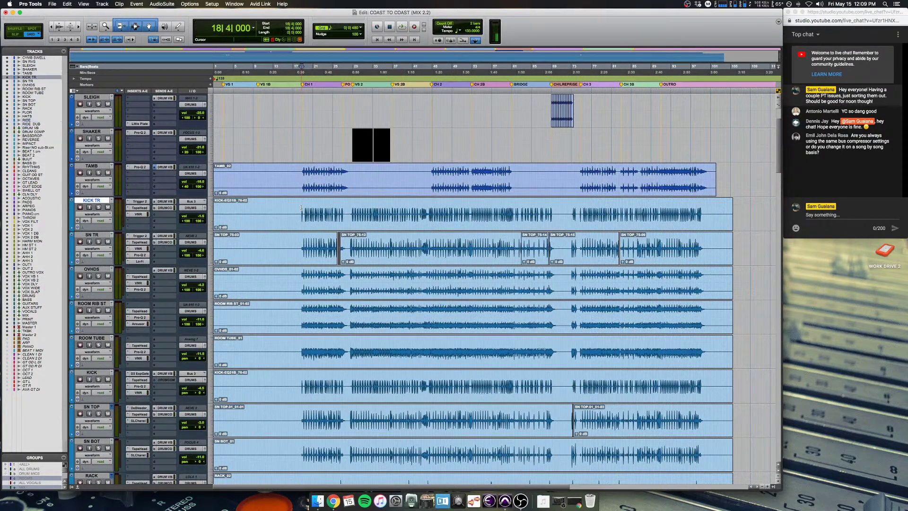
key(super+bracketright)
key(super+bracketright)
key(super+bracketleft)
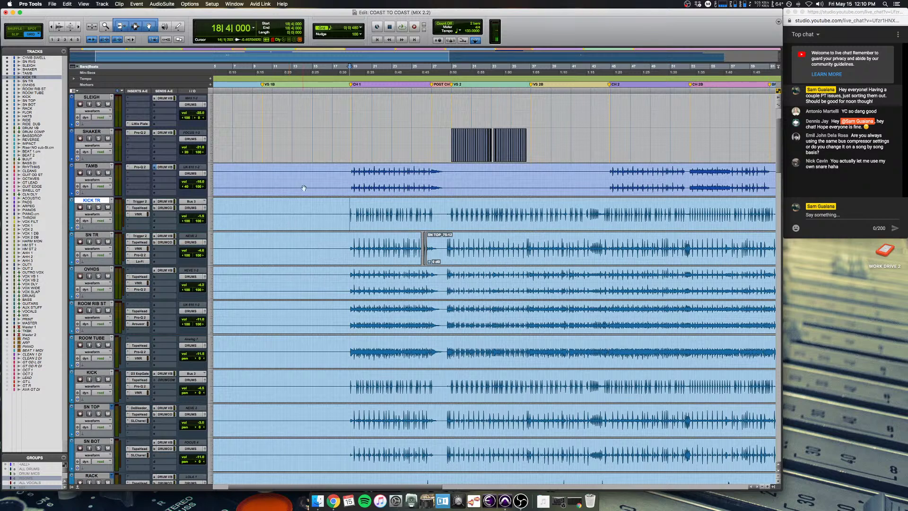
click(352, 415)
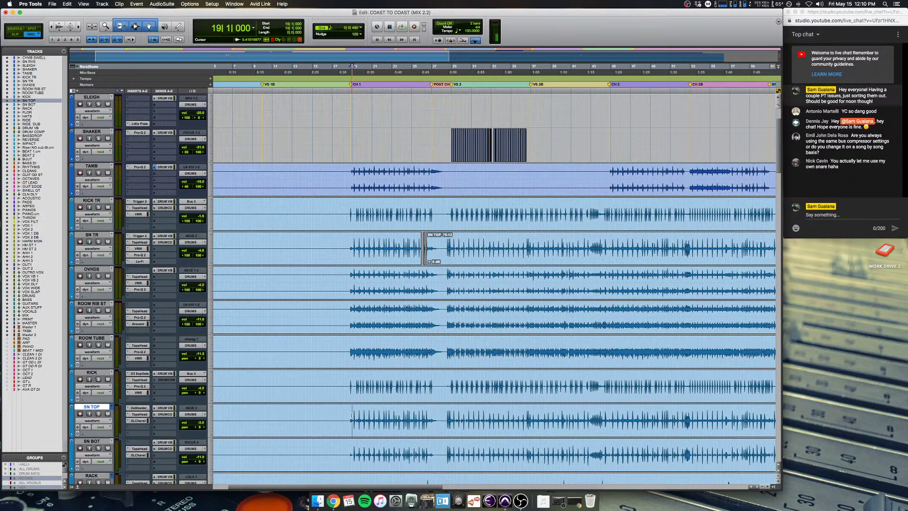
key(shift+s)
key(space)
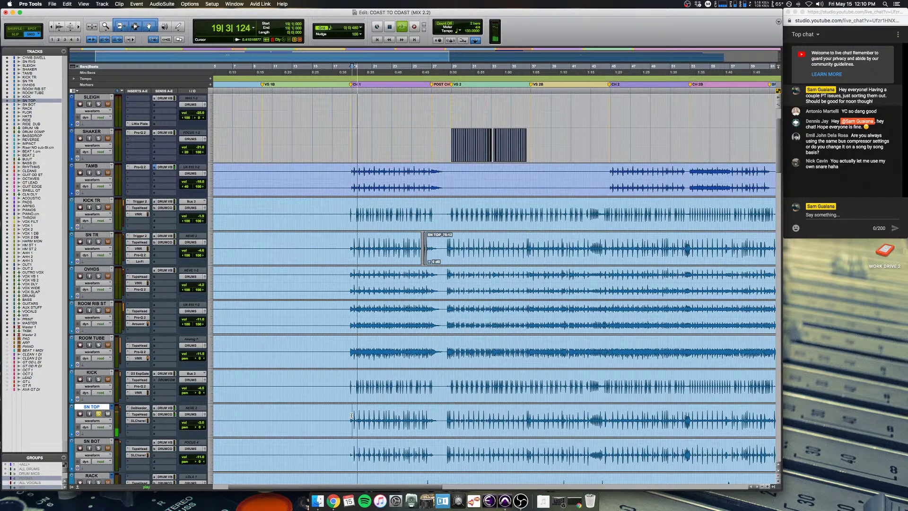
key(shift+s)
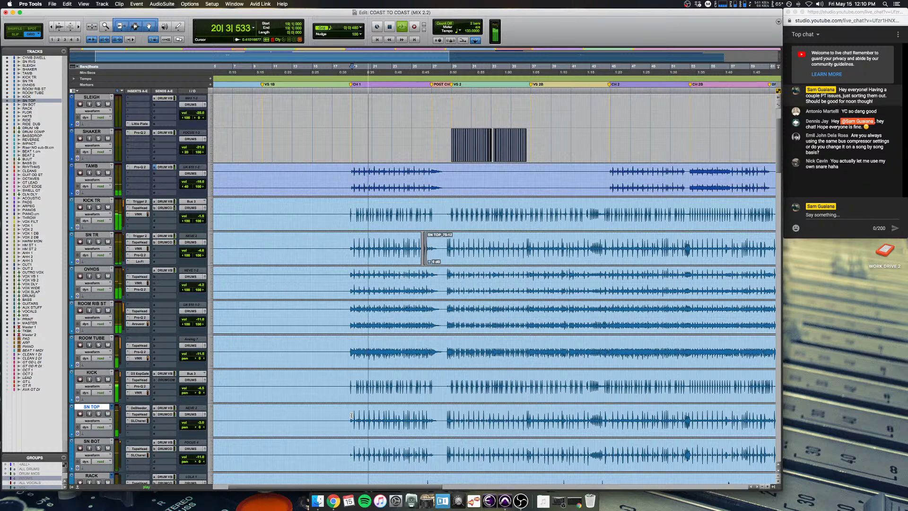
key(space)
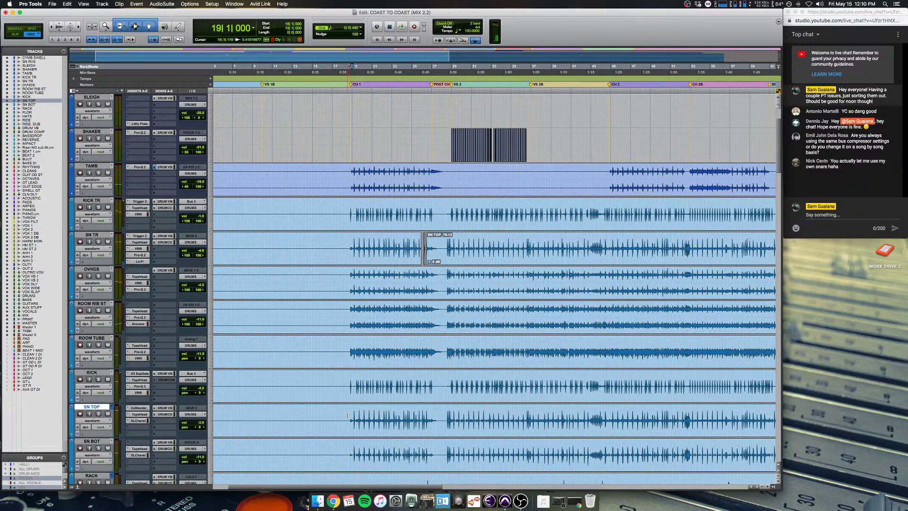
Step: Inspect the KICK TR and SN TR waveforms from the start of CH 1 to bar 28, just before VS 2
click(349, 214)
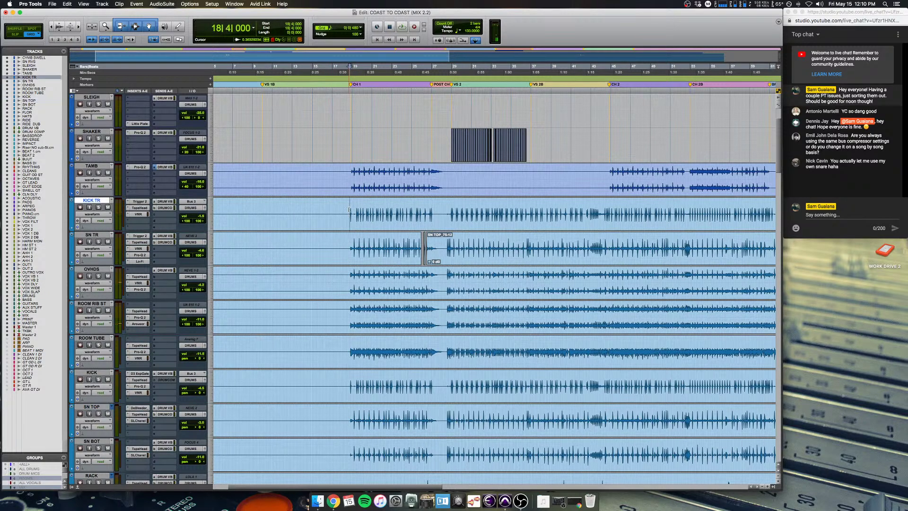
key(t)
key(t)
key(r)
scroll(349, 210, right, 5)
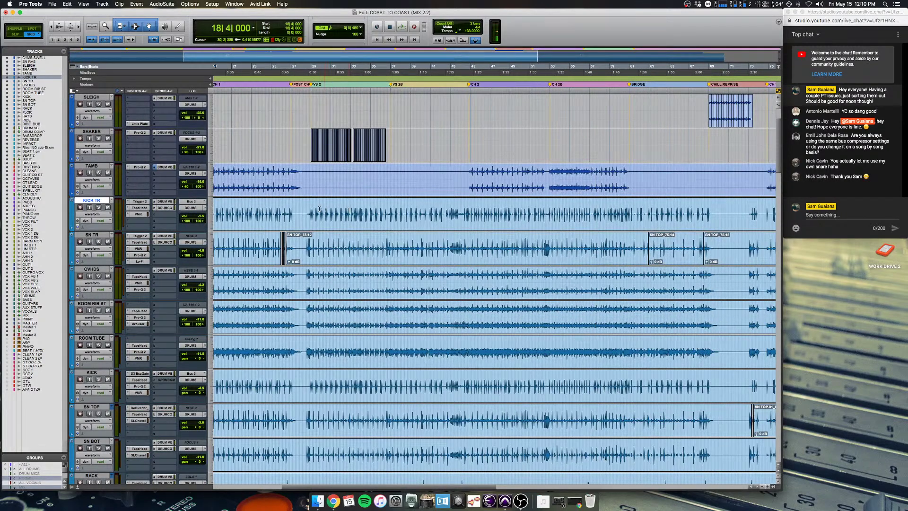
click(309, 246)
key(t)
key(t)
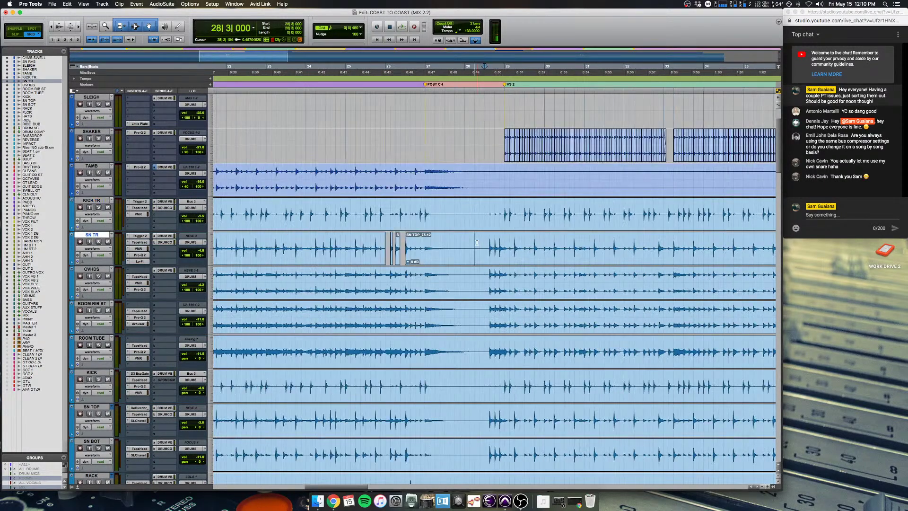
key(r)
scroll(476, 242, down, 4)
scroll(477, 242, up, 3)
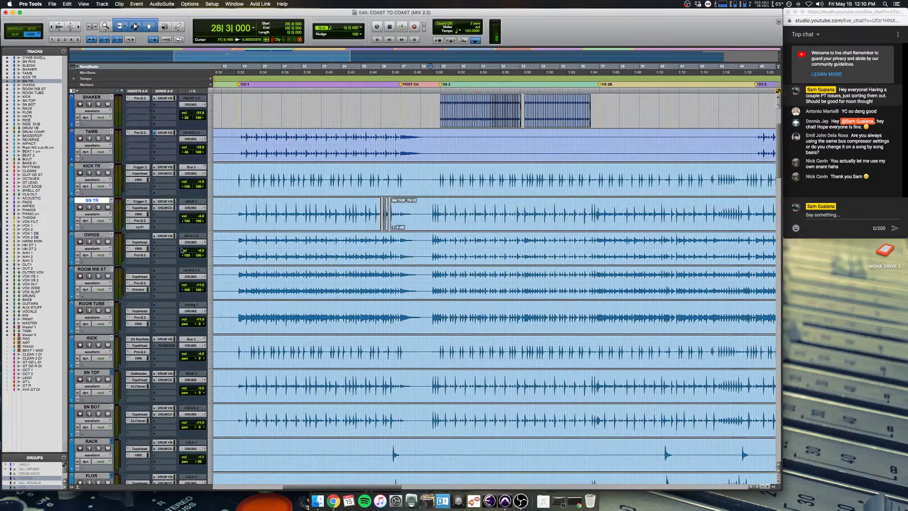
Step: Switch all tracks from waveform to volume view and start playback from bar 28
click(92, 180)
alt+click(95, 187)
scroll(561, 205, down, 1)
key(r)
key(space)
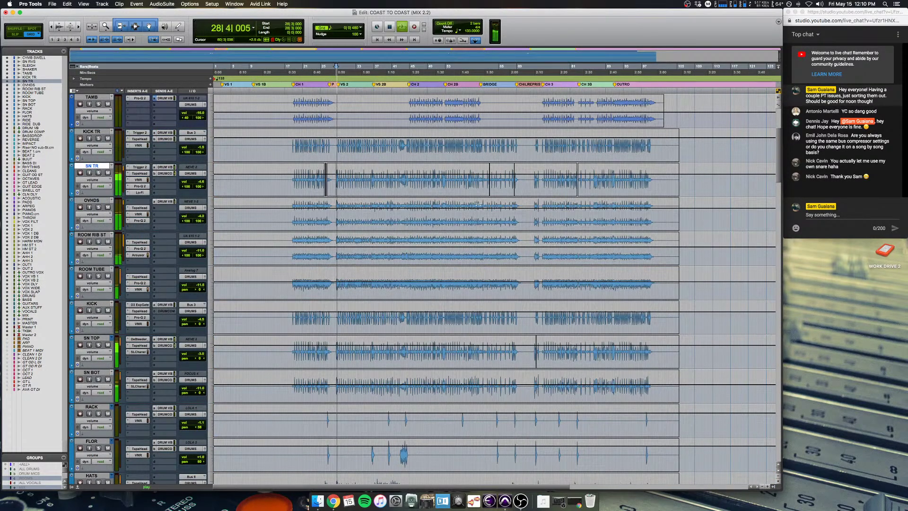
Step: Look over the volume automation from the drums down to the vocal tracks and back during playback, and stop playback
scroll(478, 205, down, 15)
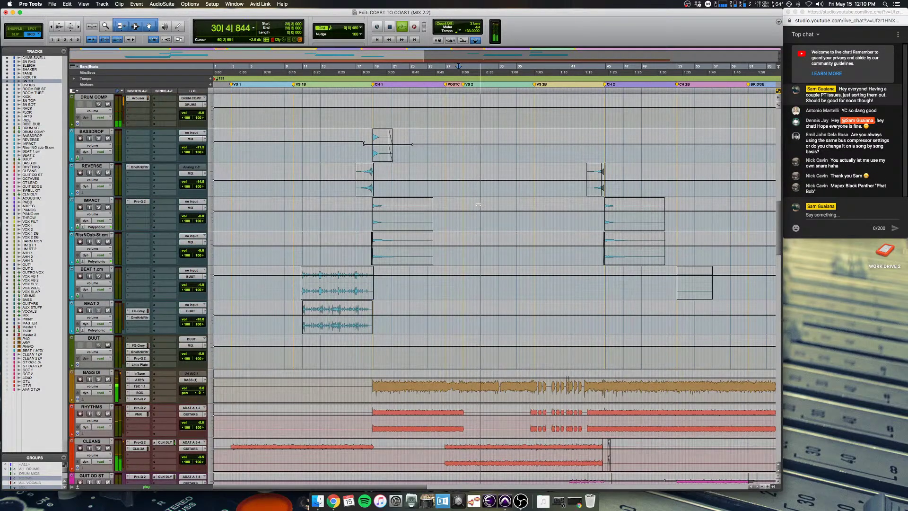
scroll(478, 205, down, 15)
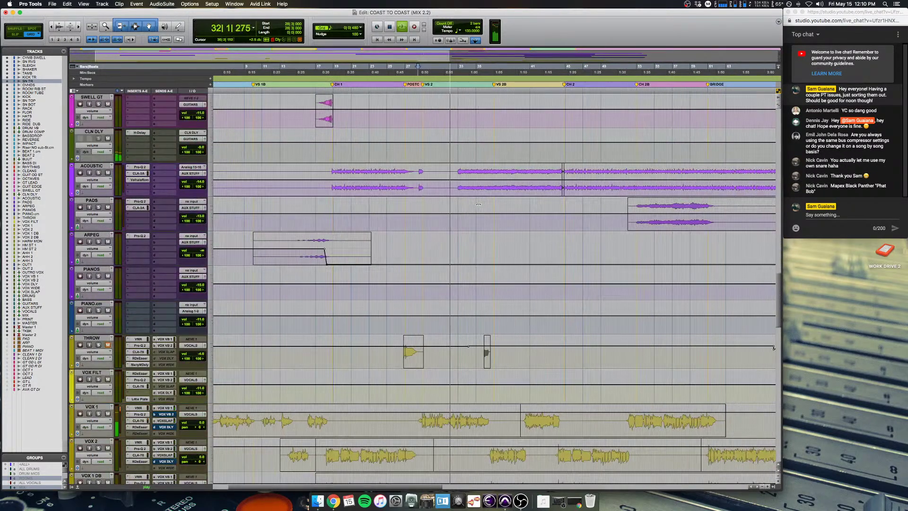
key(super+bracketleft)
scroll(478, 205, down, 20)
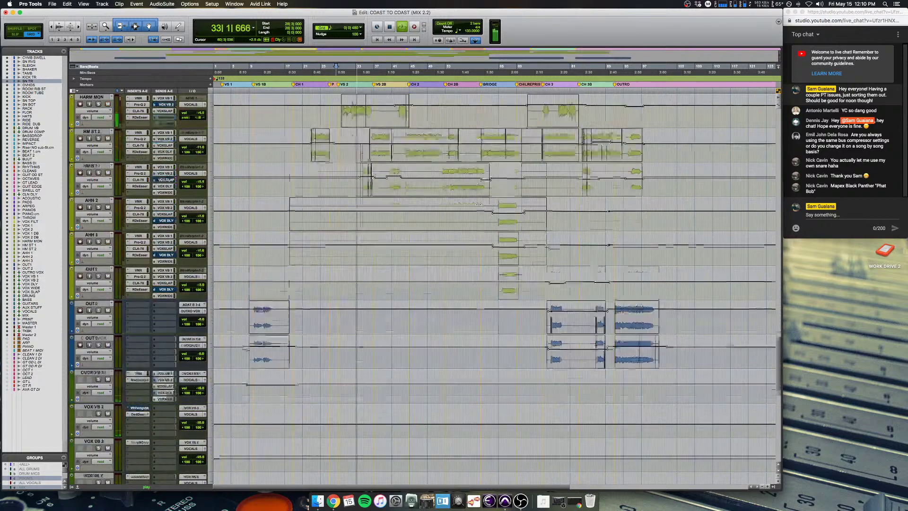
scroll(479, 205, up, 20)
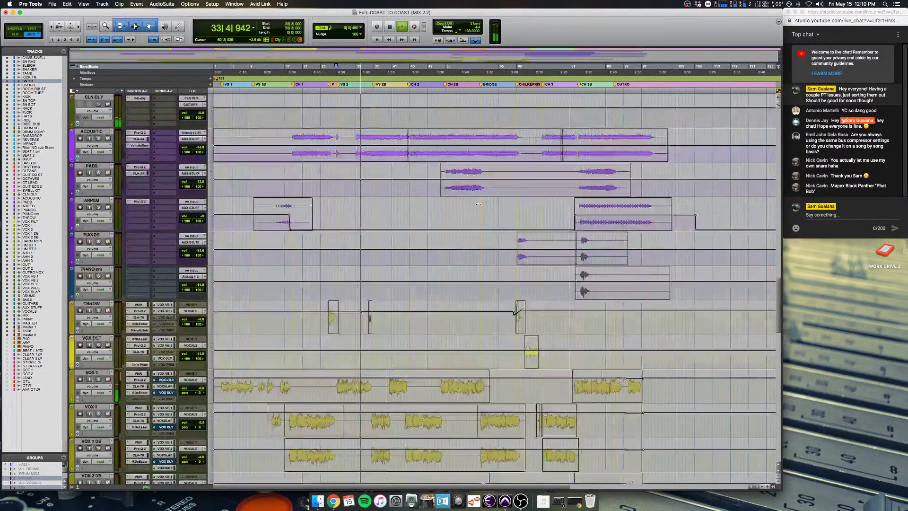
scroll(478, 204, up, 15)
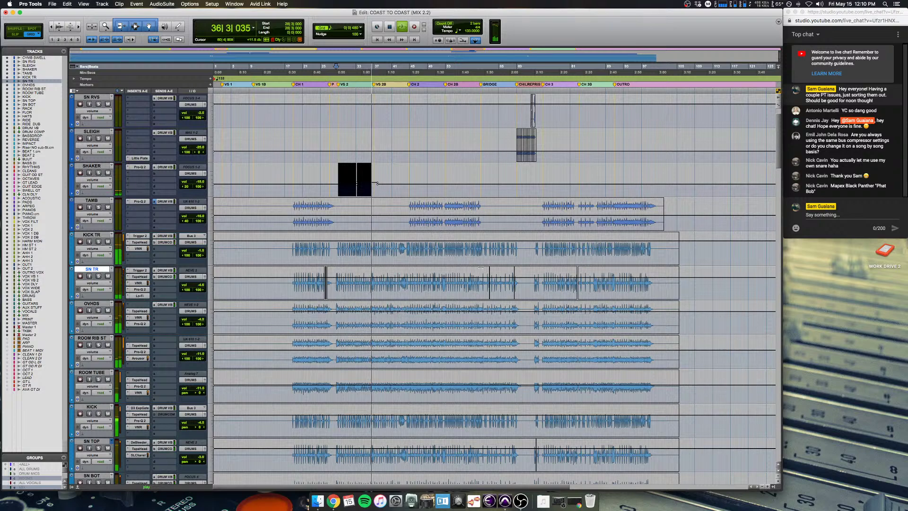
key(space)
Step: Examine the drum tracks' volume lines around bar 72 in the CHILL REPRISE section, starting from the OVHDS track
click(532, 315)
key(super+bracketright)
key(super+bracketright)
key(super+bracketright)
key(super+bracketright)
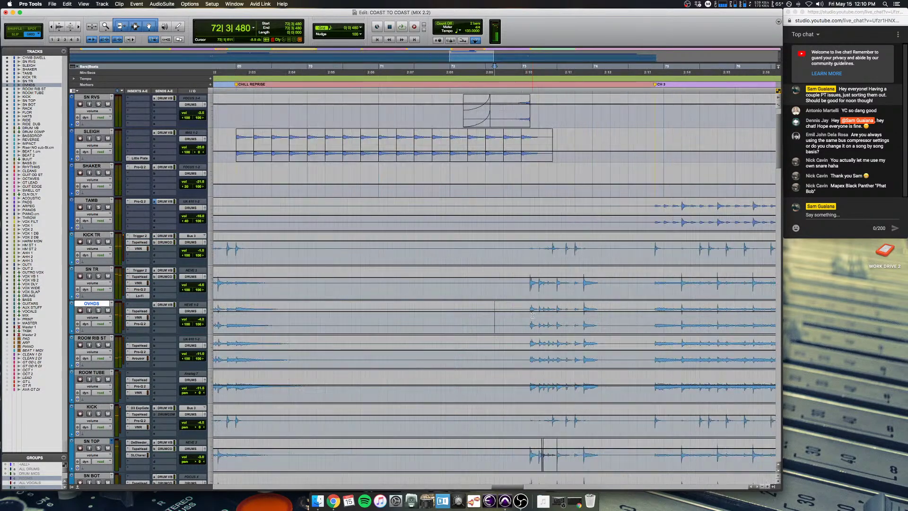
Step: Place the cursor at bar 73 on the SN TOP track by its edited snare clip and switch all tracks to waveform view
scroll(534, 316, down, 3)
scroll(533, 316, right, 3)
scroll(534, 316, down, 2)
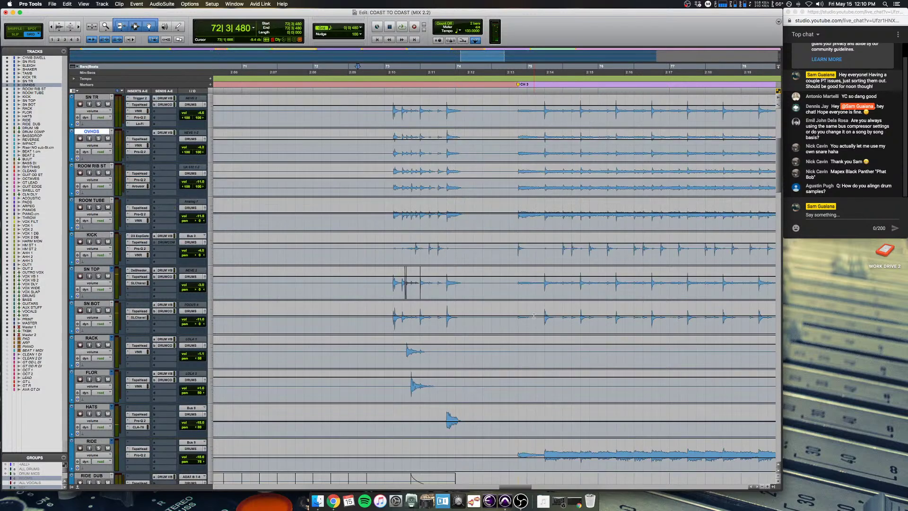
click(387, 289)
key(super+bracketright)
key(super+bracketright)
scroll(384, 284, right, 3)
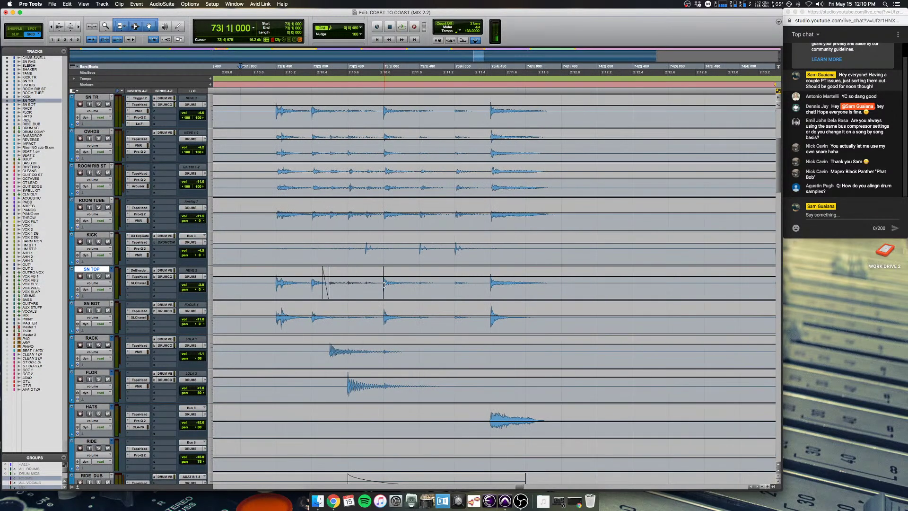
click(93, 287)
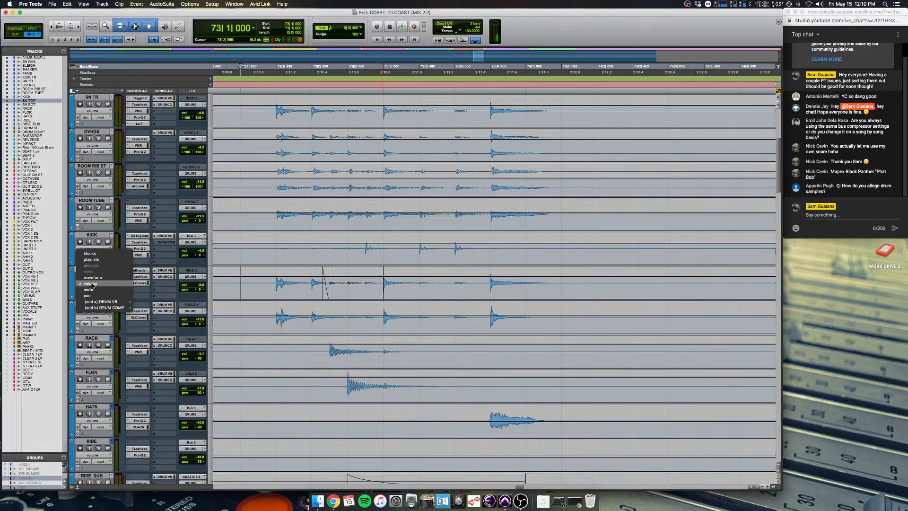
alt+click(92, 277)
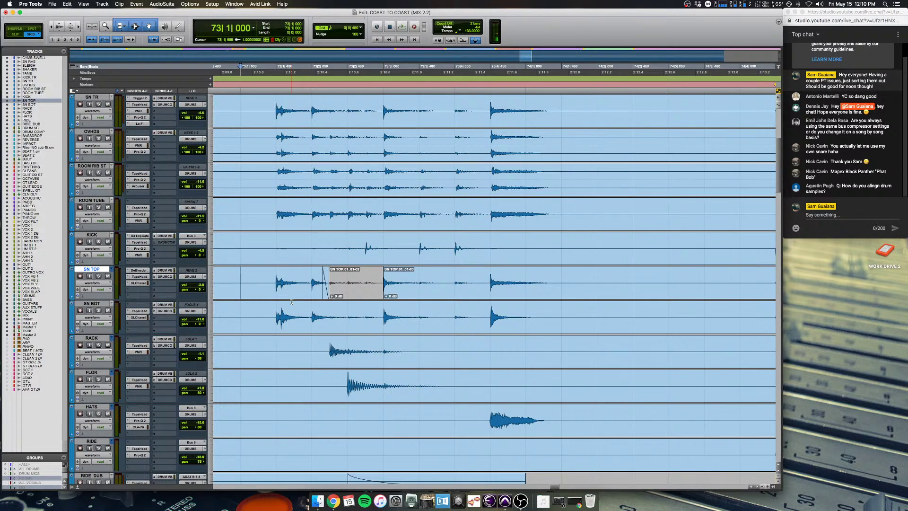
Step: Play the drum fill from bar 73 into CH 3 while looking down the drum tracks to DRUM COMP, and stop playback
key(space)
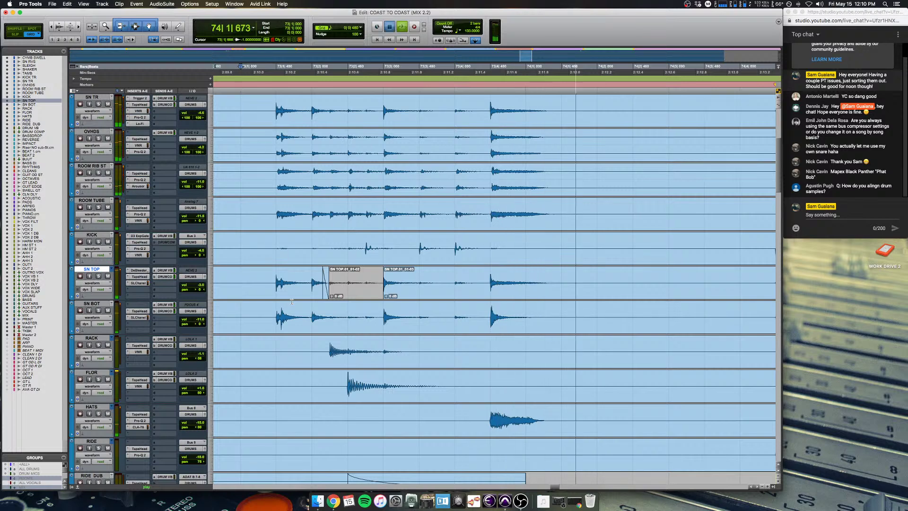
key(space)
key(space)
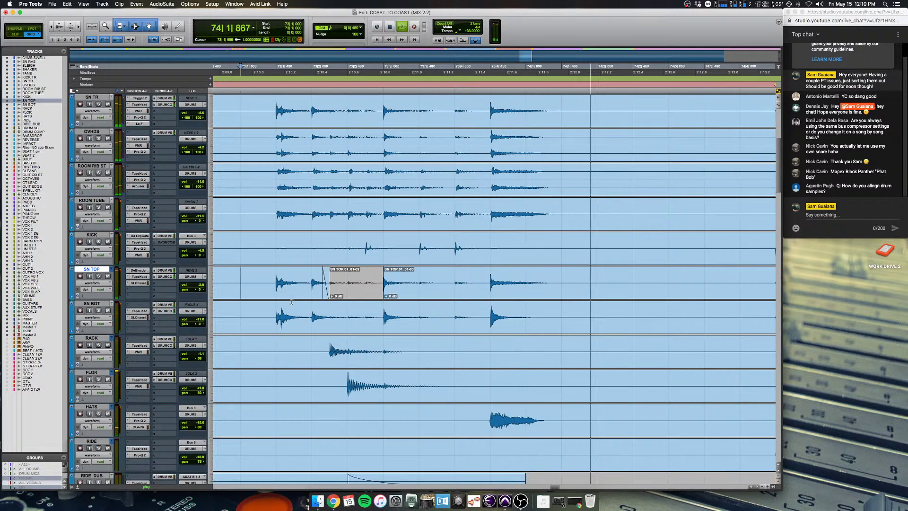
key(r)
key(r)
key(r)
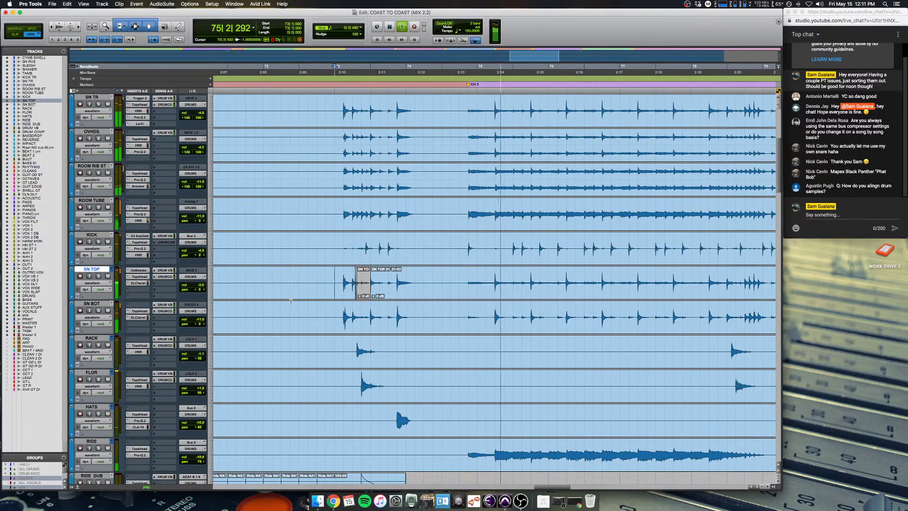
scroll(292, 302, down, 10)
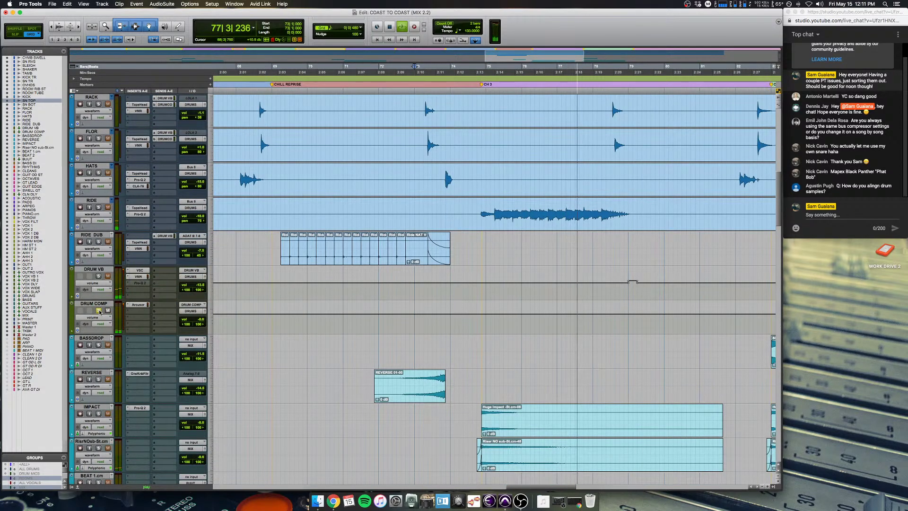
key(space)
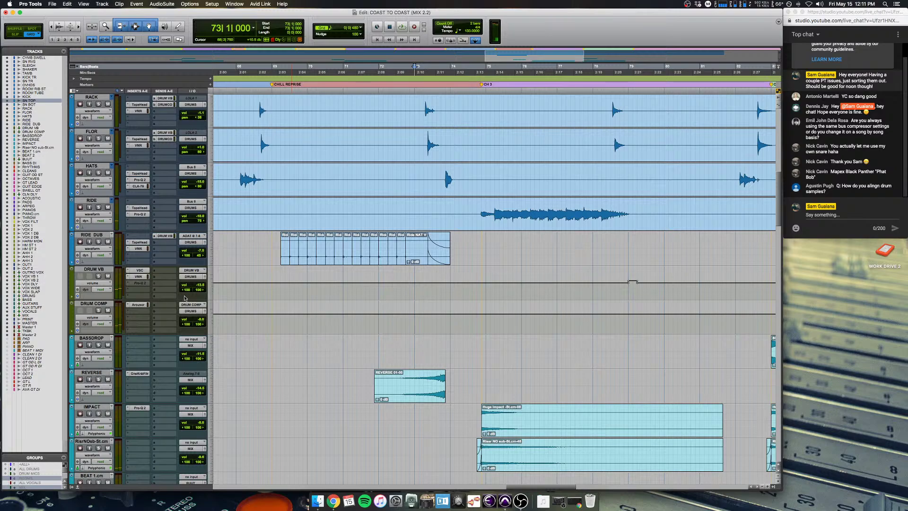
Step: View the full song length, look over the drum tracks' clips, and place the cursor at 18|3|000 on OVHDS just before CH 1
key(alt+a)
scroll(185, 298, up, 10)
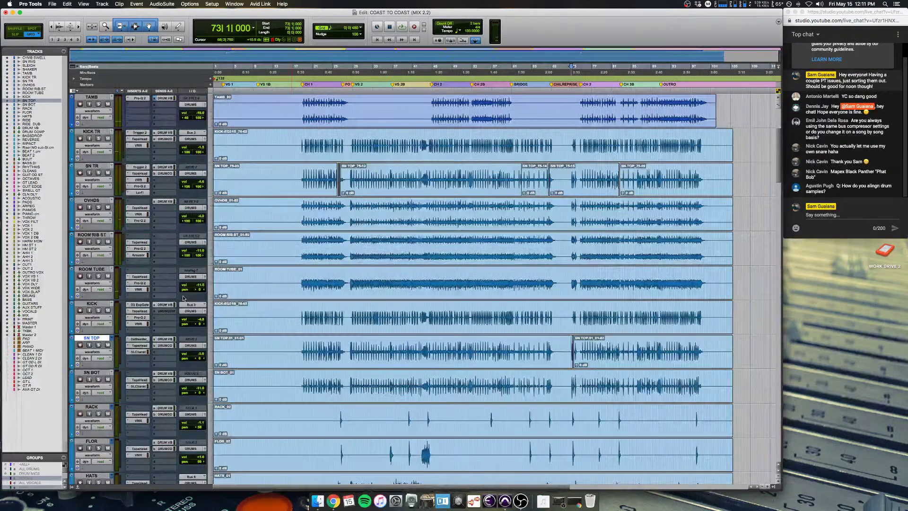
scroll(183, 298, down, 3)
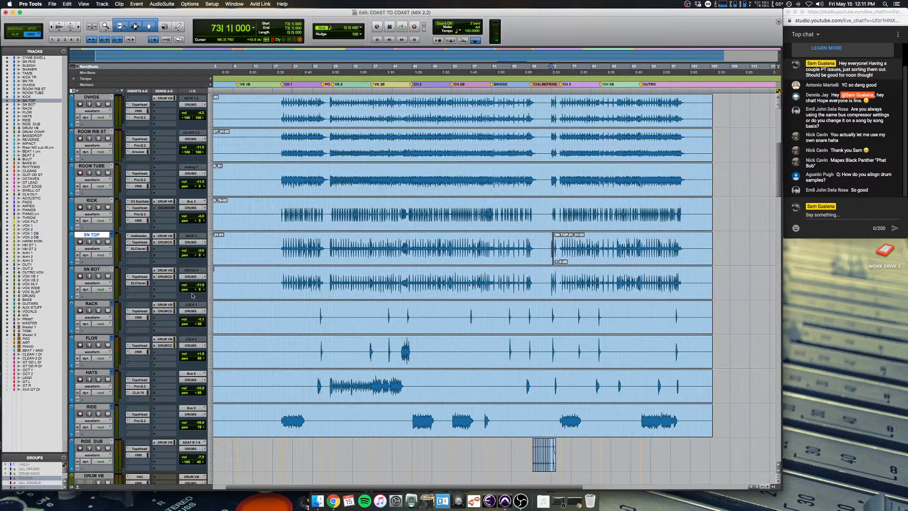
key(super+bracketright)
scroll(193, 296, up, 2)
scroll(193, 295, up, 4)
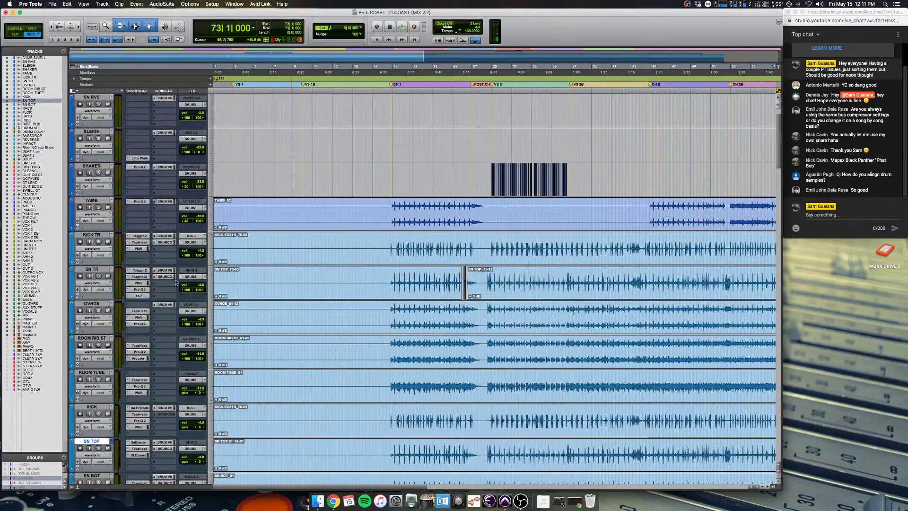
click(386, 306)
scroll(387, 307, right, 1)
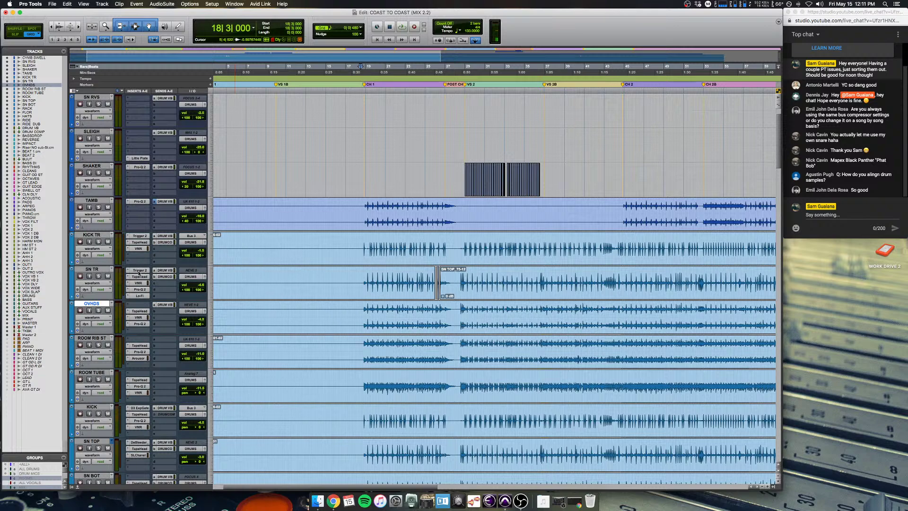
Step: Open the Trigger 2 plugin on the SN TR track and move its window clear of the drum waveforms
click(139, 270)
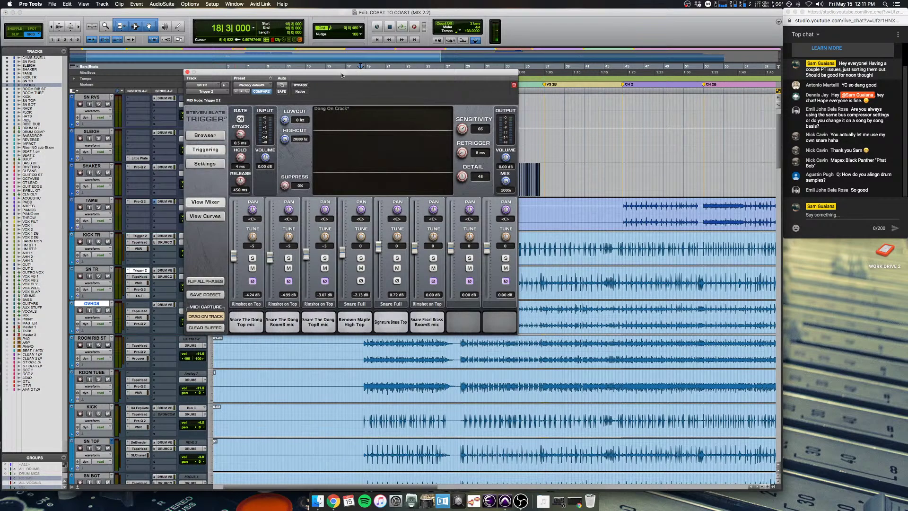
drag(344, 73, 614, 12)
scroll(534, 368, right, 5)
scroll(497, 365, up, 2)
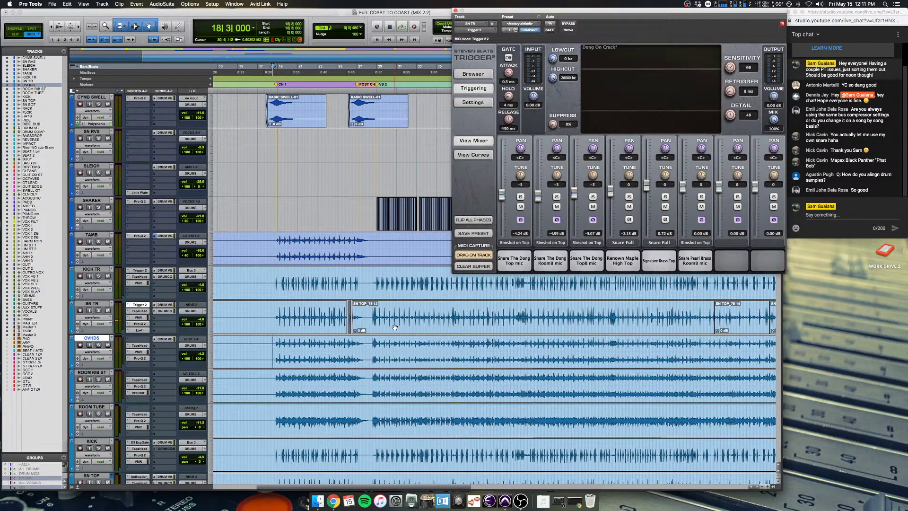
Step: Inspect the start of the SN TR hit at 28|3 up close against the overhead and room waveforms, marking the onset of its transient
click(367, 327)
key(super+bracketright)
key(super+bracketright)
key(super+bracketright)
key(super+bracketright)
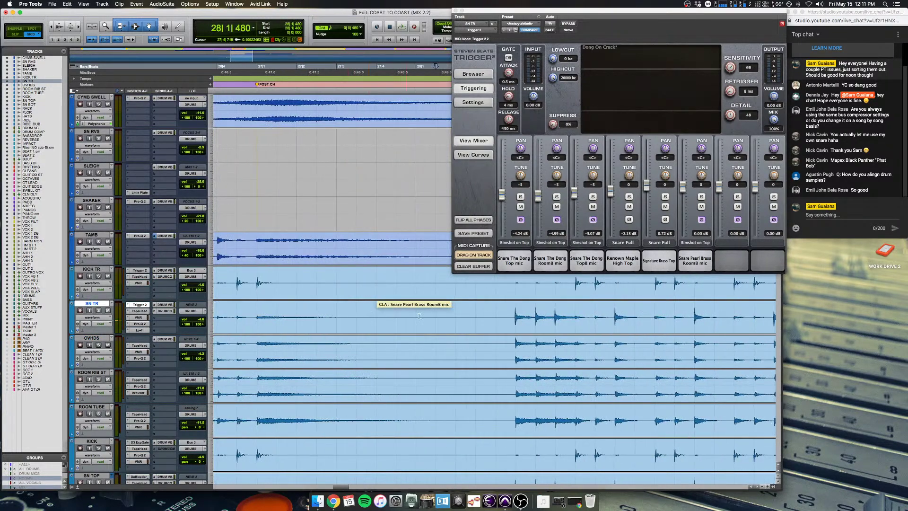
key(Tab)
key(super+bracketright)
key(super+bracketright)
key(super+bracketright)
key(super+bracketright)
key(super+bracketright)
key(super+bracketright)
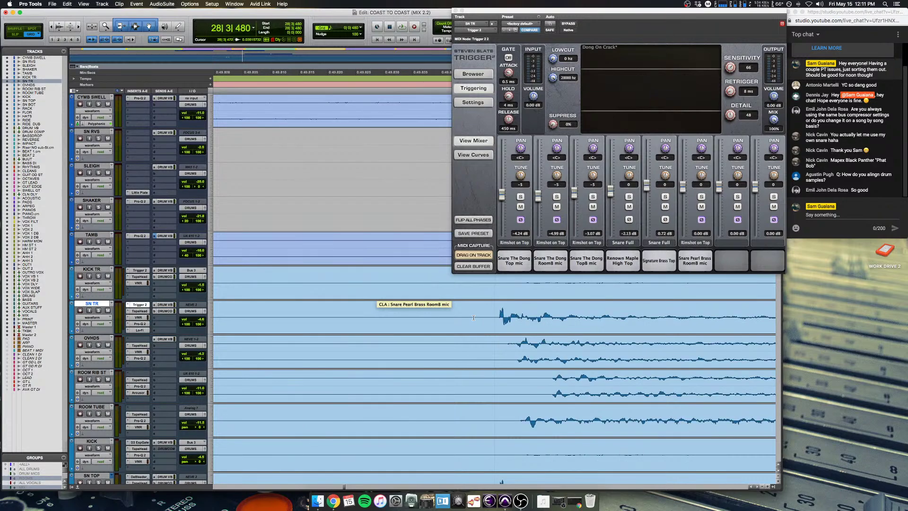
key(super+bracketright)
key(super+bracketright)
key(super+bracketright)
click(532, 312)
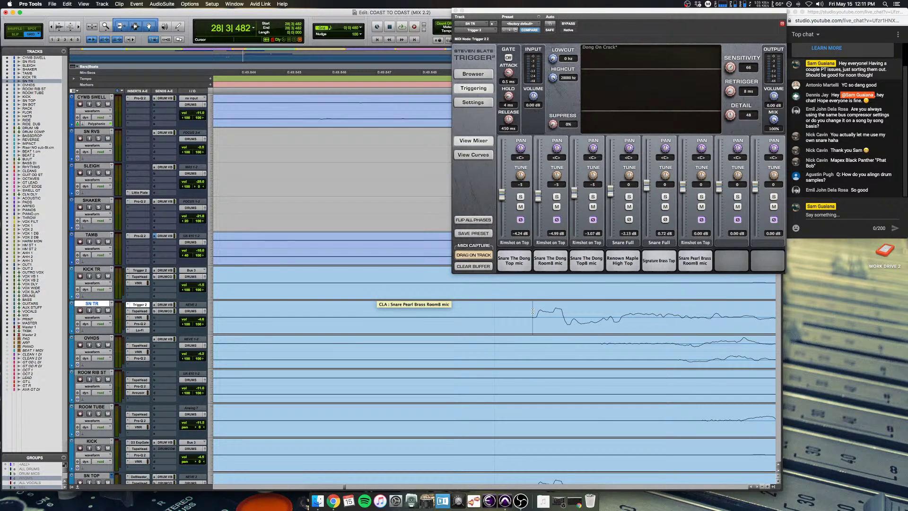
Step: Step through the following SN TR transients into VS 2 and compare their timing with the other drum tracks, ending with the cursor at 29|2|000
key(Tab)
key(super+bracketleft)
key(super+bracketleft)
key(super+bracketleft)
key(super+bracketleft)
key(super+bracketleft)
key(super+bracketleft)
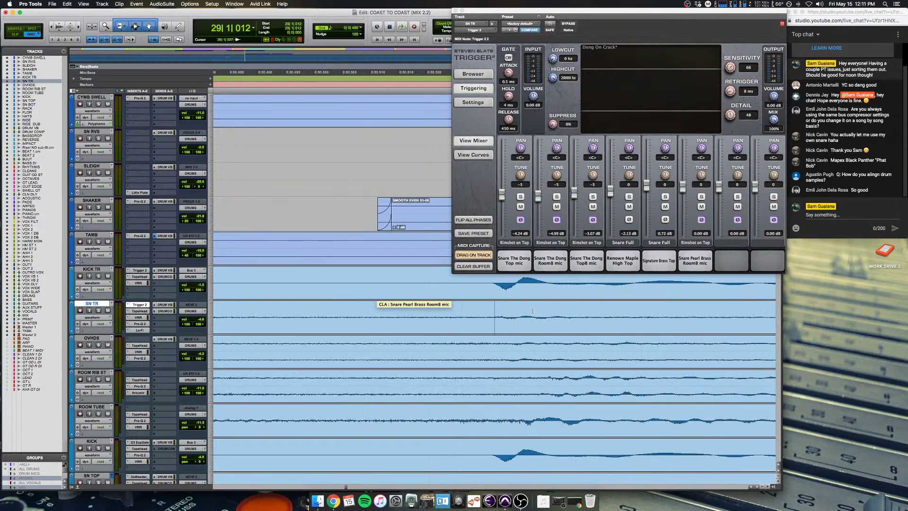
key(Tab)
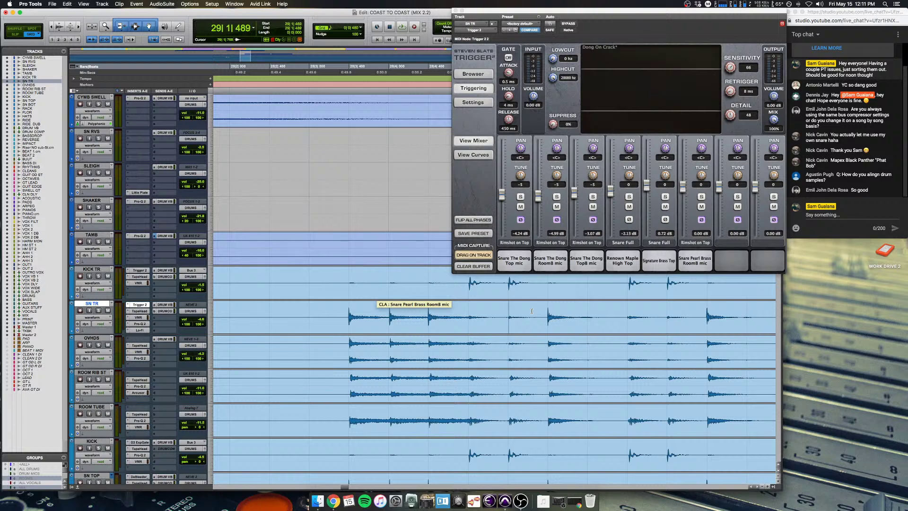
key(super+bracketleft)
key(super+bracketleft)
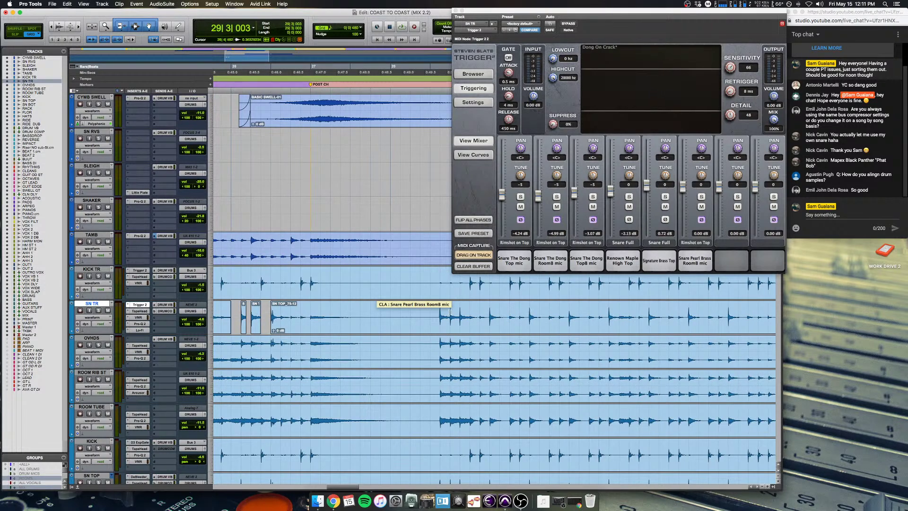
key(alt+Tab)
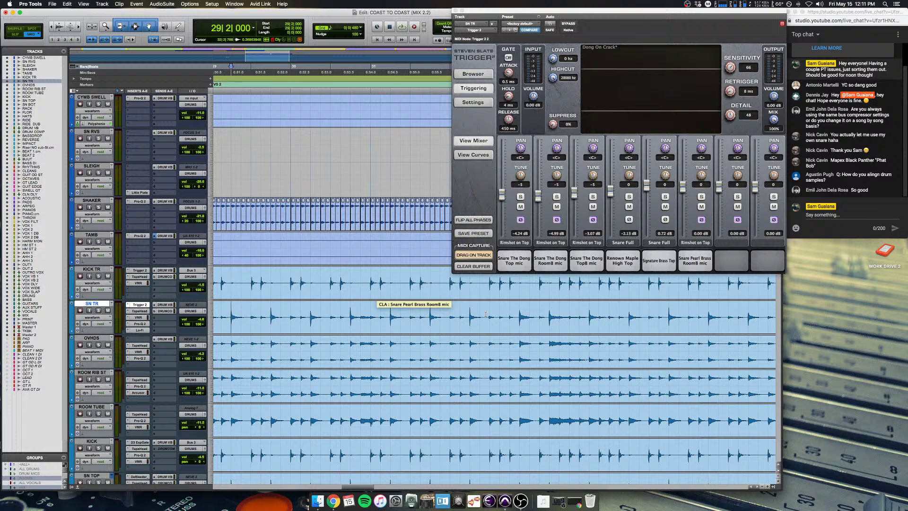
Step: Move the Trigger 2 window lower, play from 29|2|000 to watch the snare hits being detected, and stop playback
drag(503, 10, 499, 54)
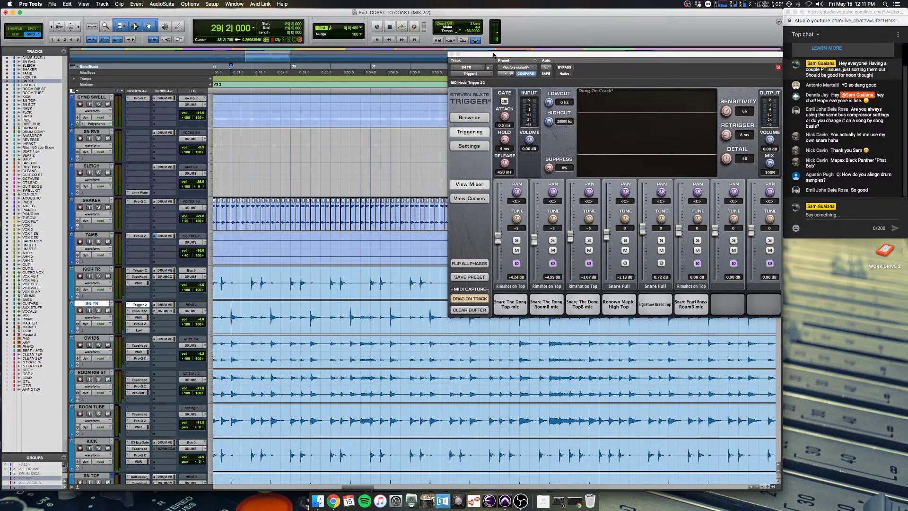
key(space)
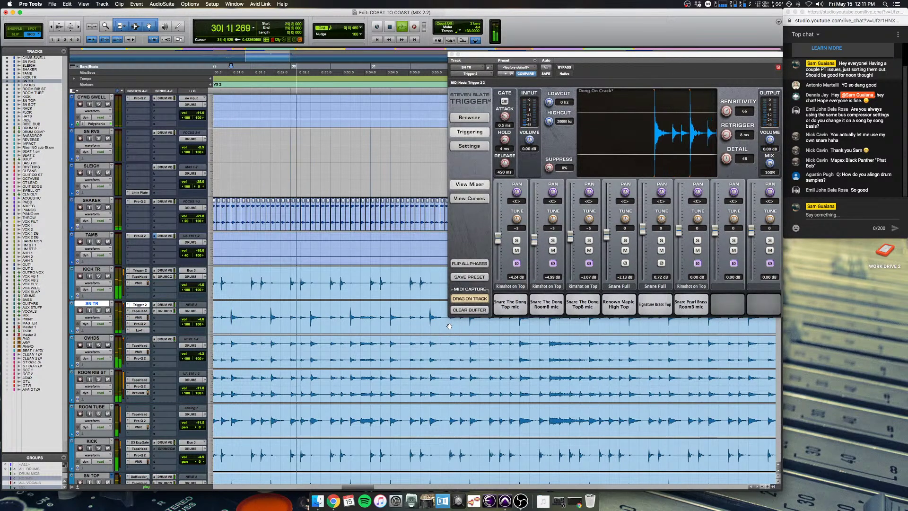
key(super+bracketleft)
key(super+bracketleft)
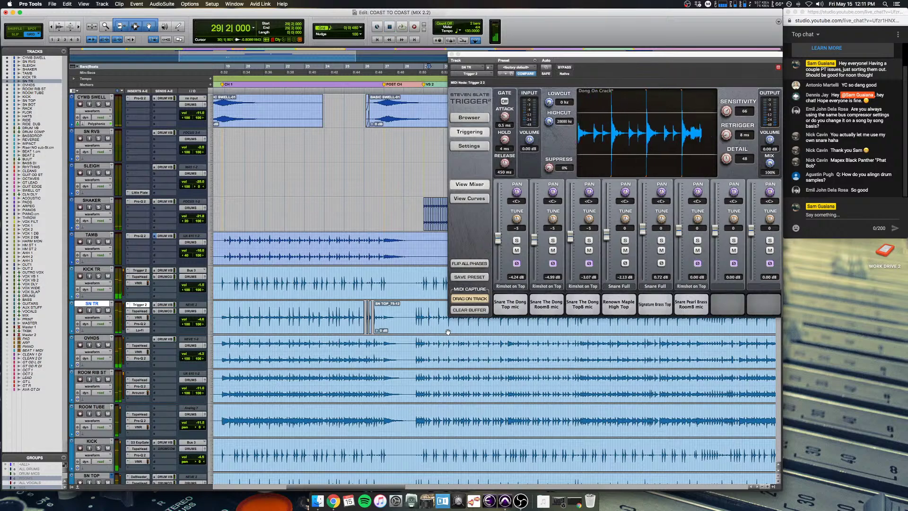
key(space)
Step: Look over the drum waveforms from VS 2 through CHILL REPRISE, placing the cursor at 73|1|480 on the OVHDS track
scroll(314, 383, right, 3)
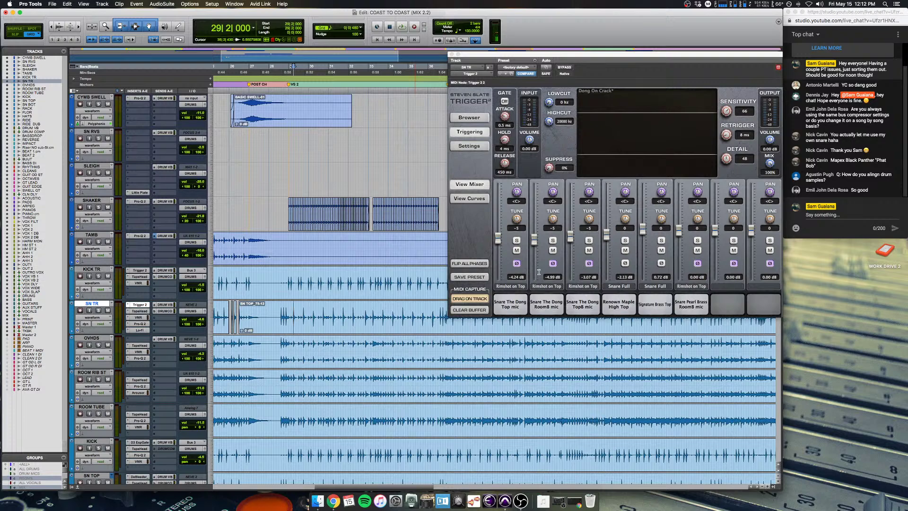
scroll(408, 337, right, 10)
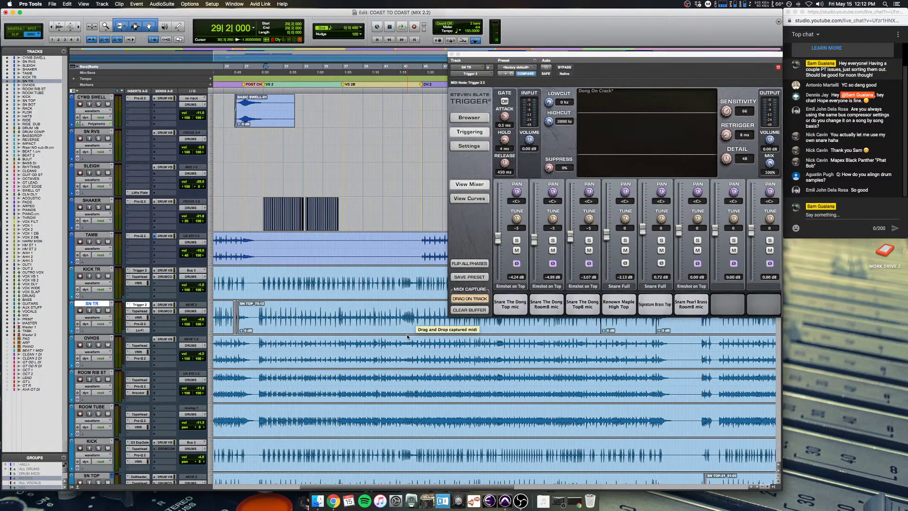
scroll(408, 338, right, 10)
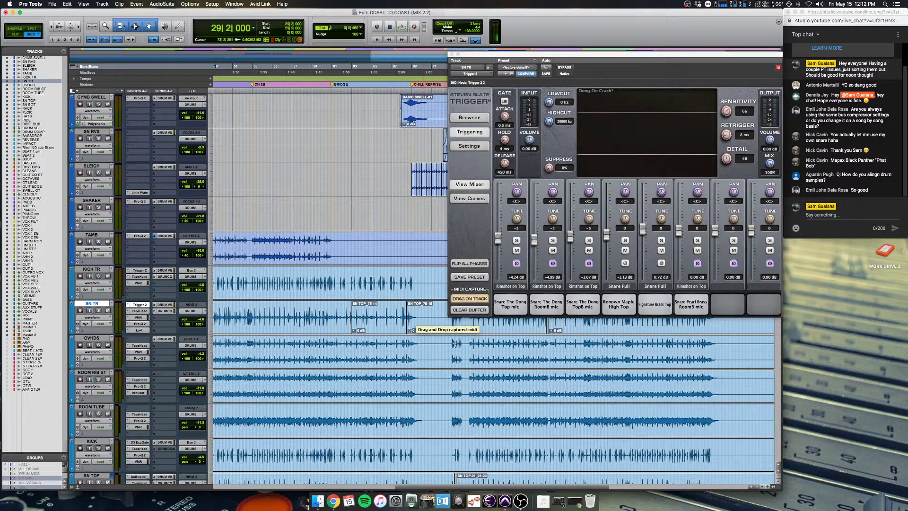
click(454, 344)
key(super+bracketright)
key(super+bracketright)
key(super+bracketleft)
key(super+bracketleft)
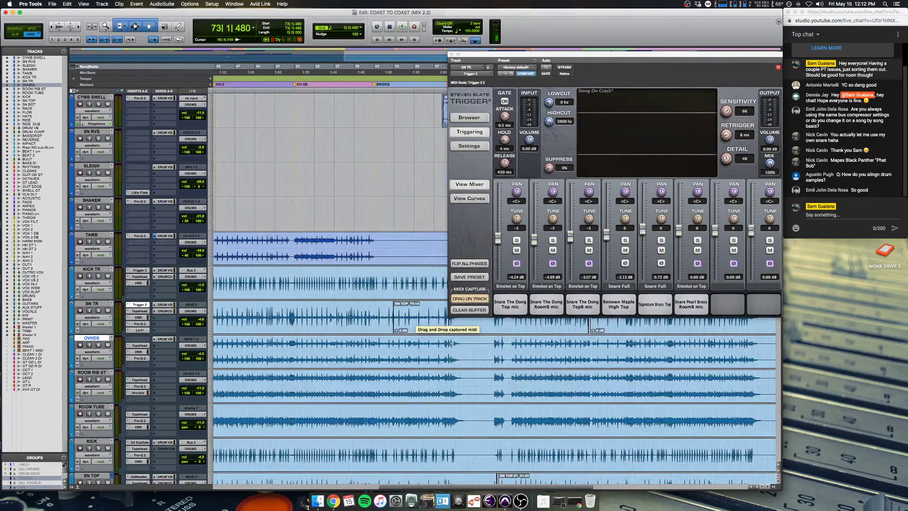
Step: Place the cursor at 54|2|000 on SN TR, check the drum channels' delay compensation in the Mix window, and return to the Edit window
click(307, 310)
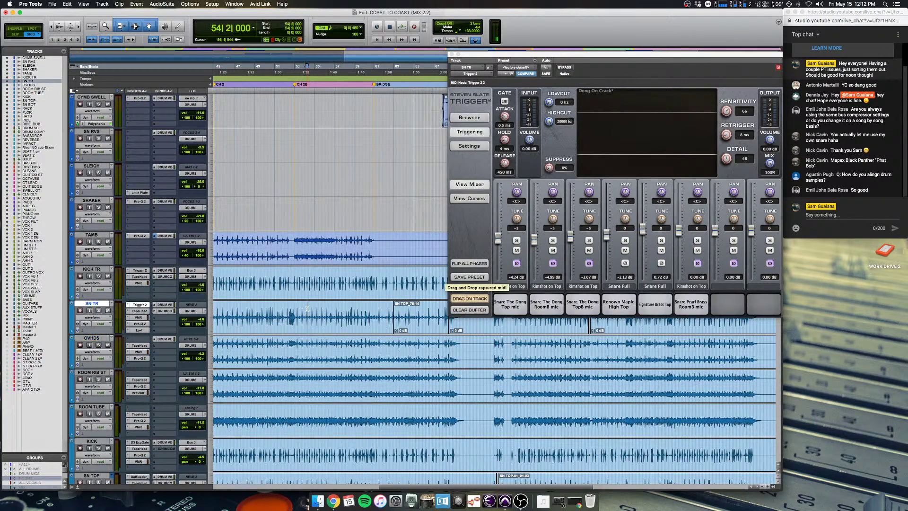
key(super+equal)
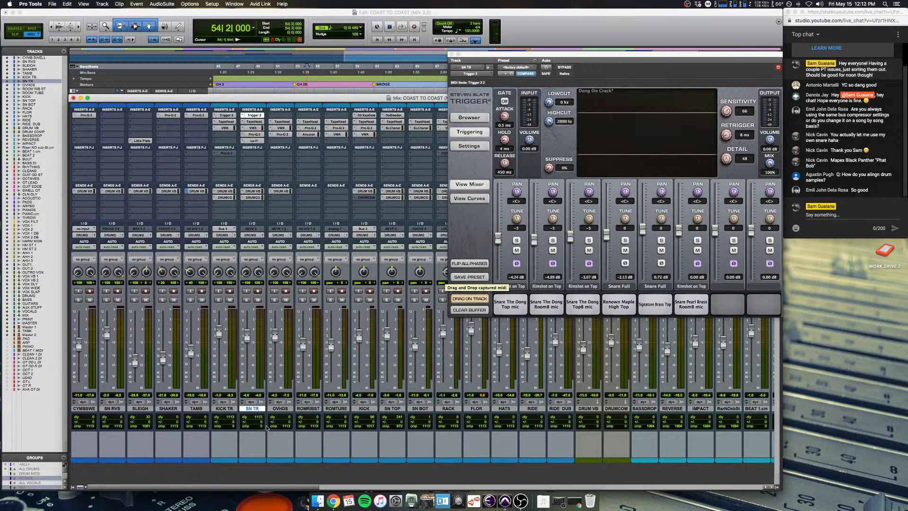
key(super+equal)
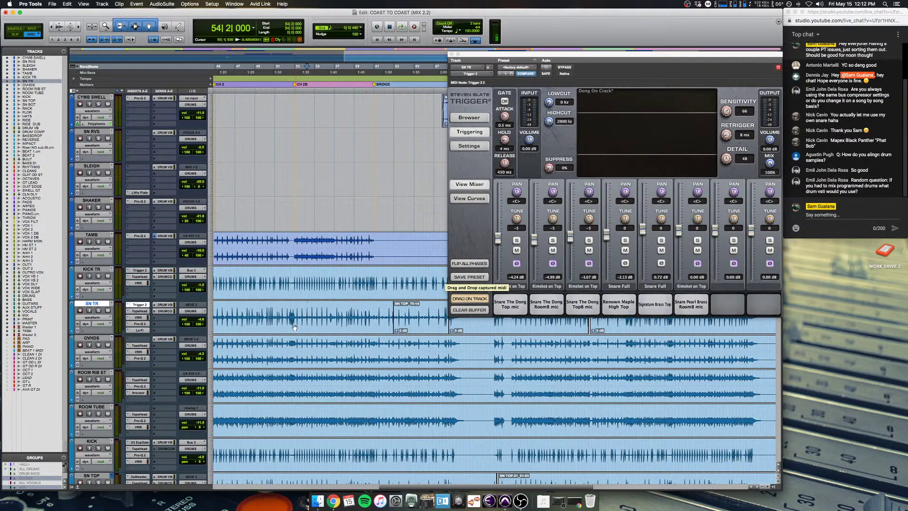
Step: Look over the drum tracks around VS 2 and CH 2 and close the Trigger 2 plugin window
scroll(305, 317, left, 8)
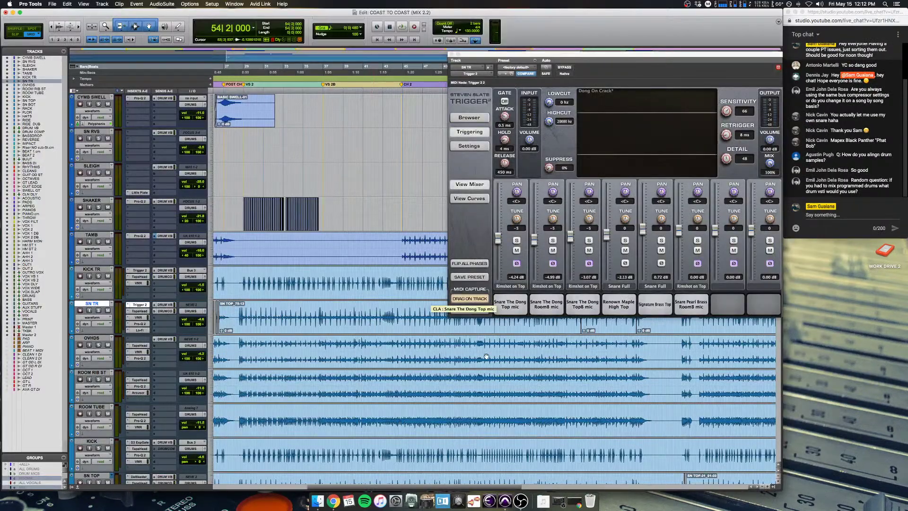
scroll(485, 356, right, 5)
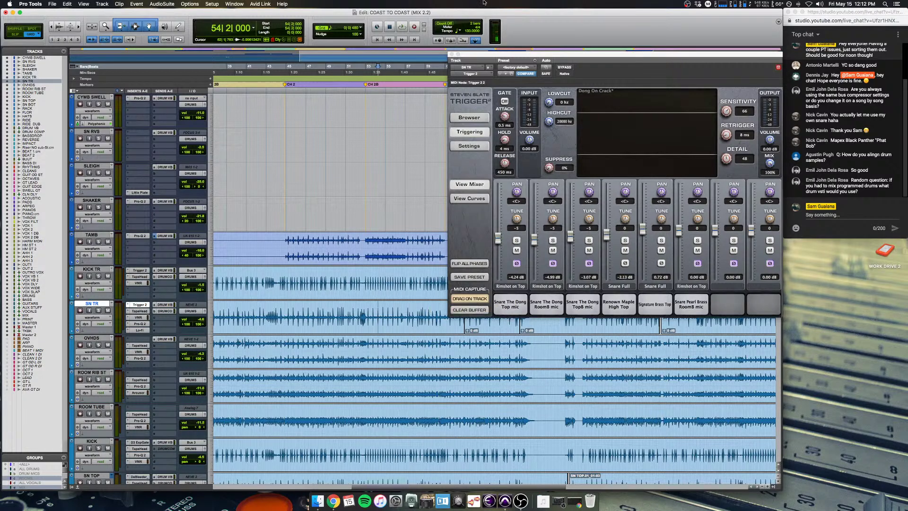
click(451, 55)
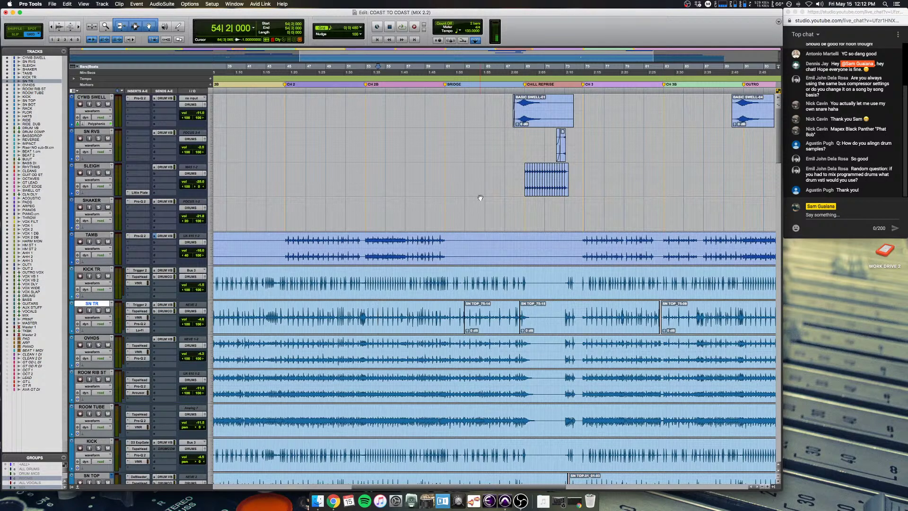
Step: Return to the session start and place the cursor at 28|3|000 on the KICK TR track
key(Return)
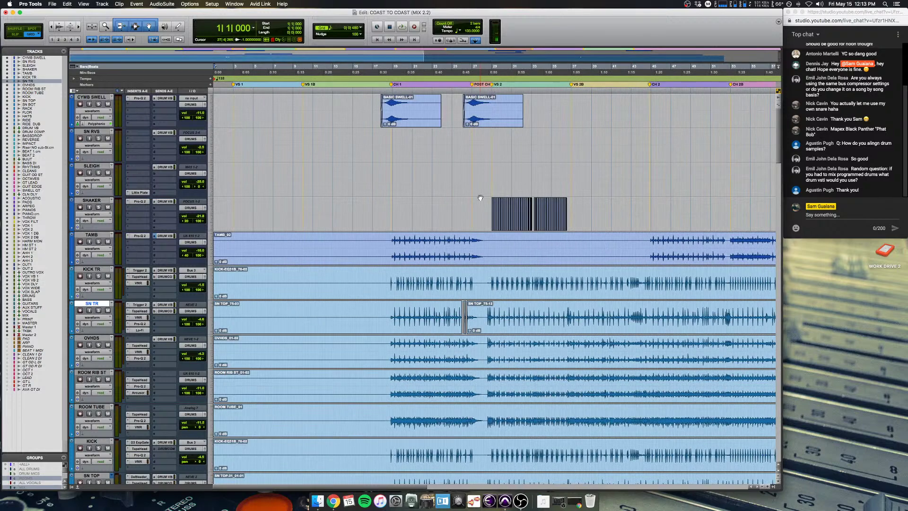
key(r)
click(393, 280)
key(t)
key(t)
key(t)
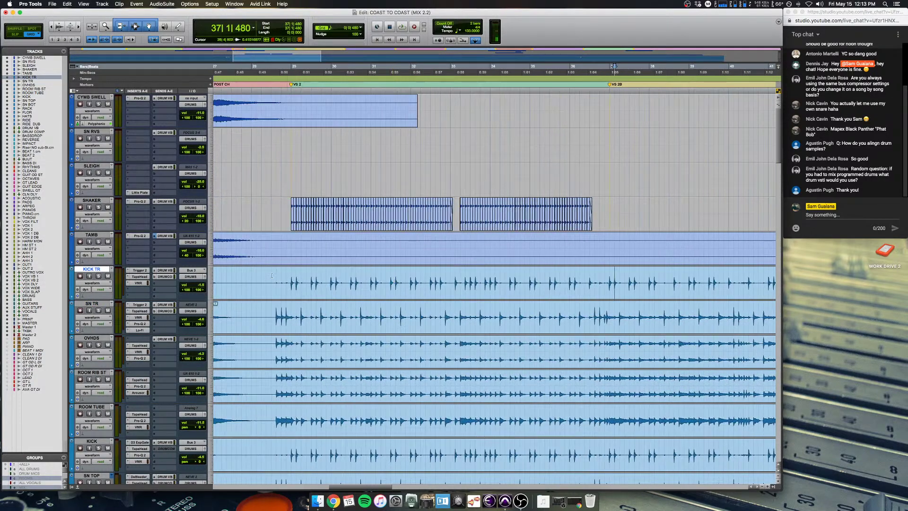
click(272, 277)
key(r)
key(r)
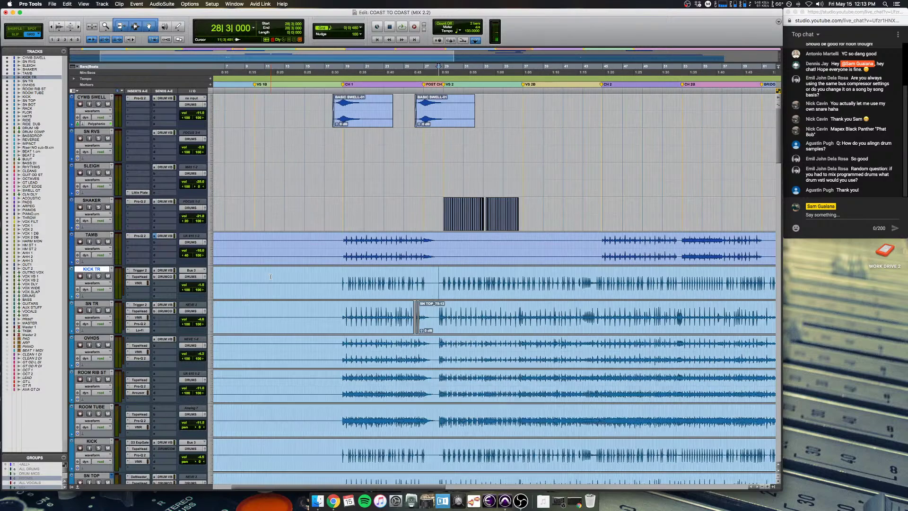
Step: Look over the drum waveforms between POST CH and VS 2 and place the cursor at 28|3|000 on the OVHDS track
scroll(270, 277, down, 5)
scroll(270, 276, right, 4)
scroll(270, 276, up, 2)
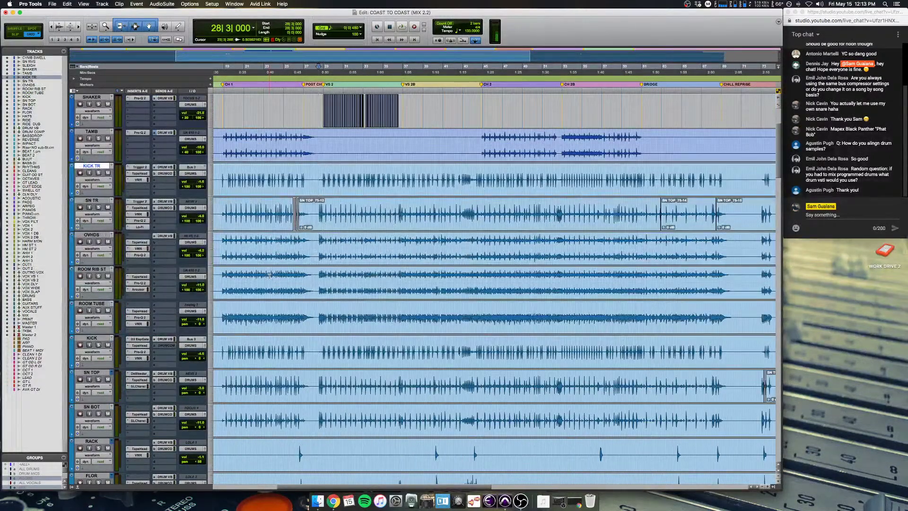
key(t)
key(t)
key(t)
key(t)
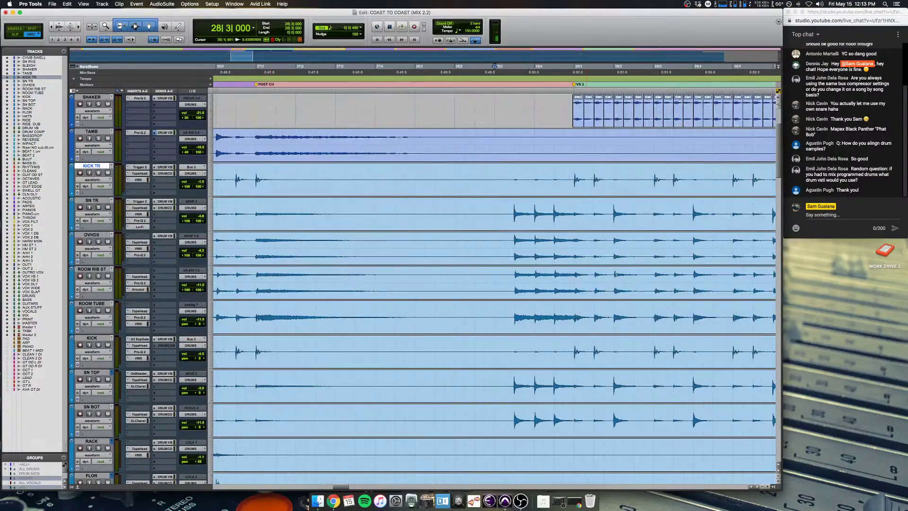
click(506, 234)
Step: Solo the OVHDS track and play it from 28|3|000
key(r)
key(r)
key(r)
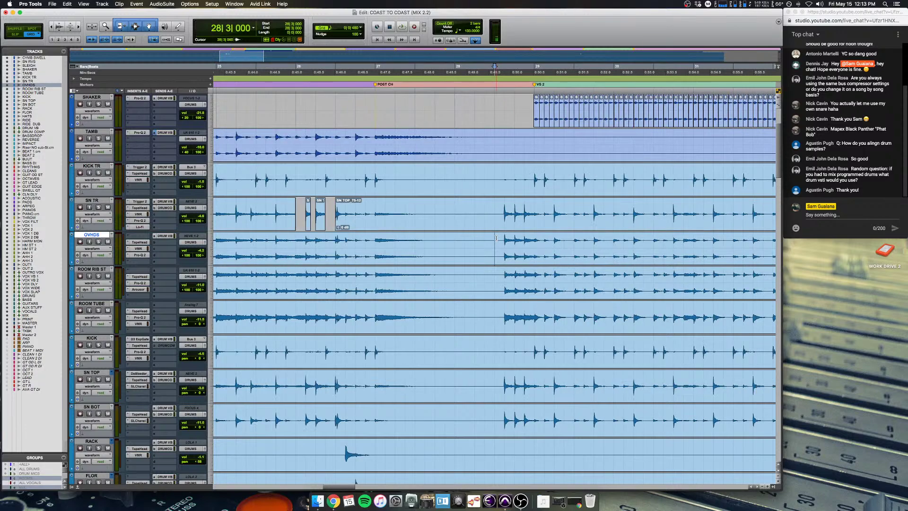
key(r)
key(r)
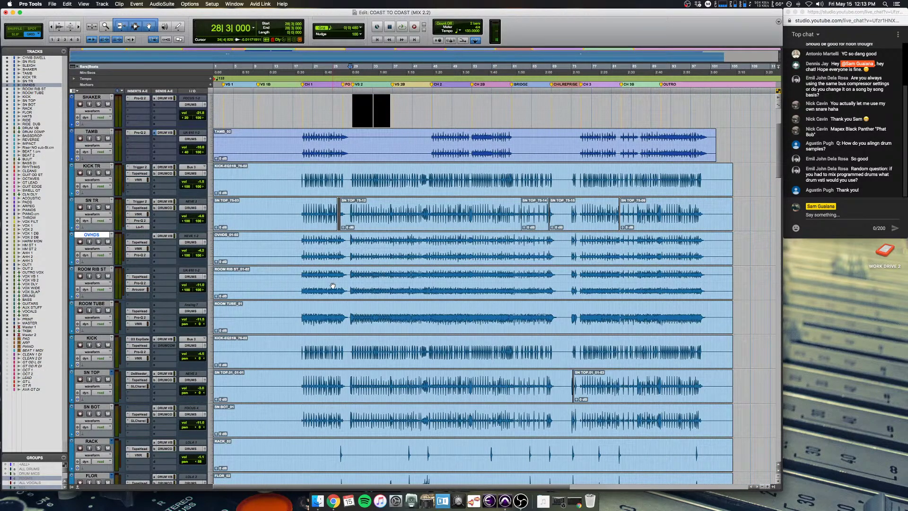
key(t)
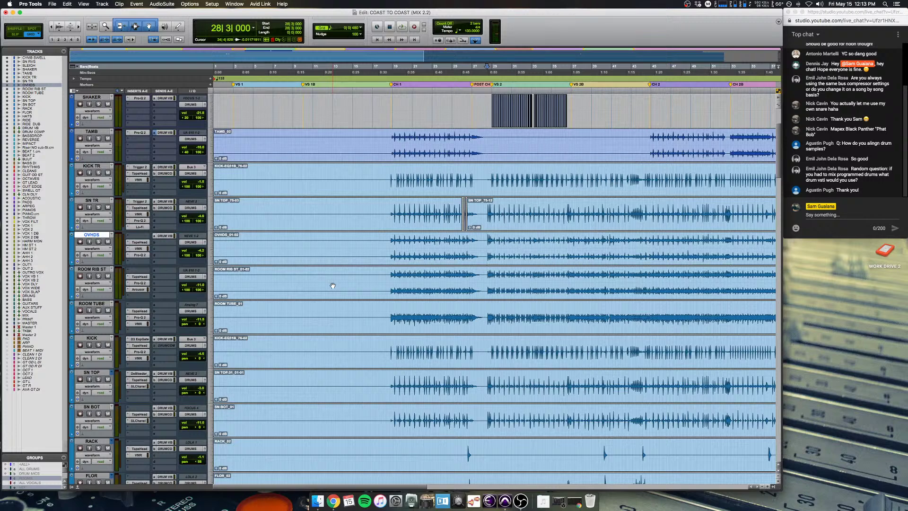
scroll(333, 286, right, 5)
scroll(333, 285, up, 1)
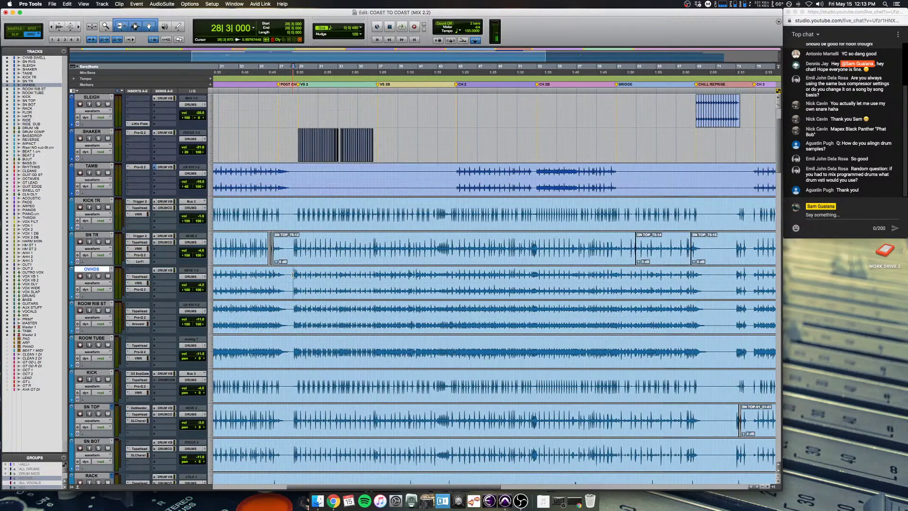
key(shift+s)
key(space)
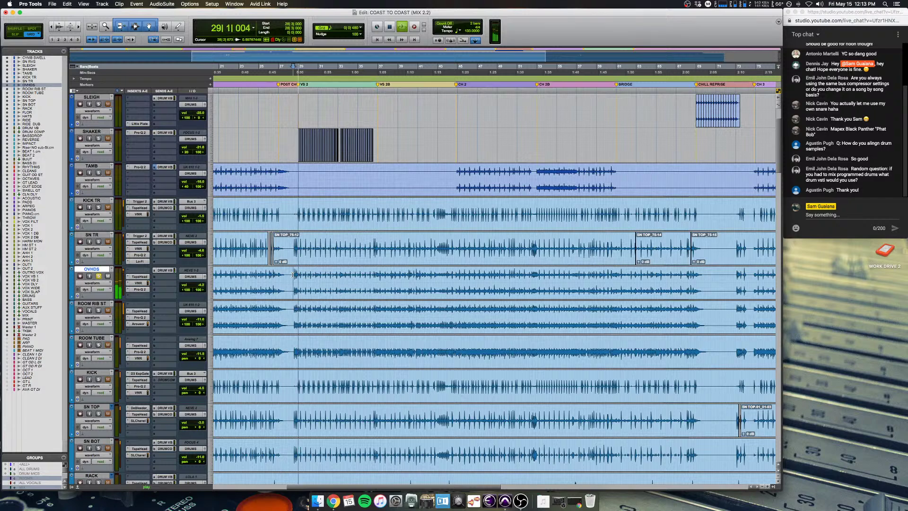
Step: Inspect the VMR and Pro-Q 2 inserts on OVHDS in the Mix window, then stop playback and unsolo the track
key(super+equal)
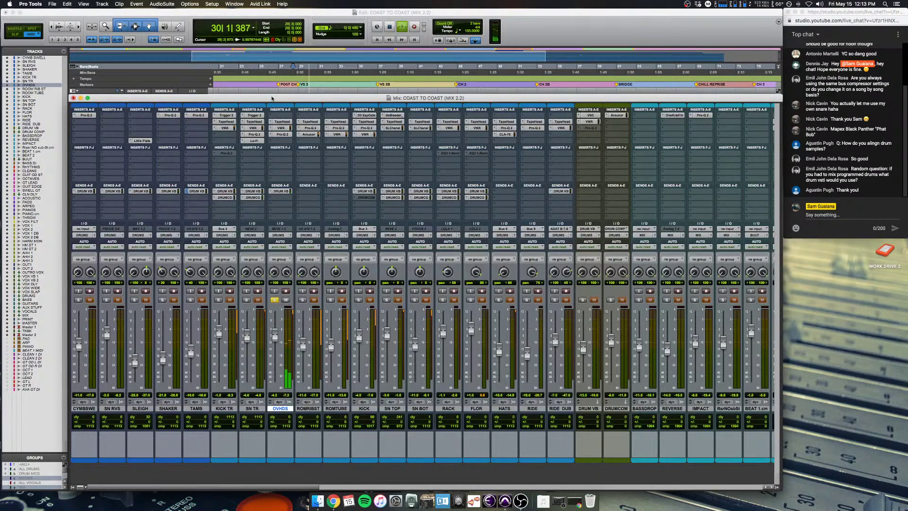
click(281, 128)
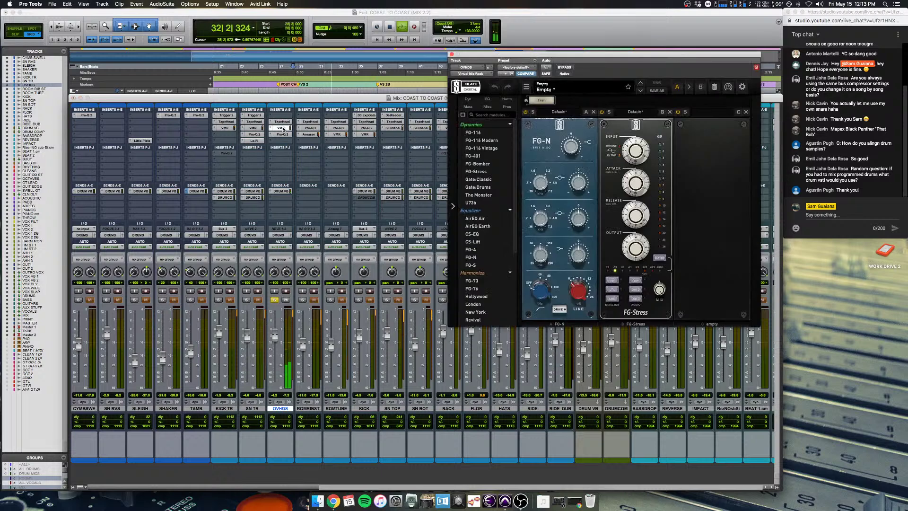
click(282, 135)
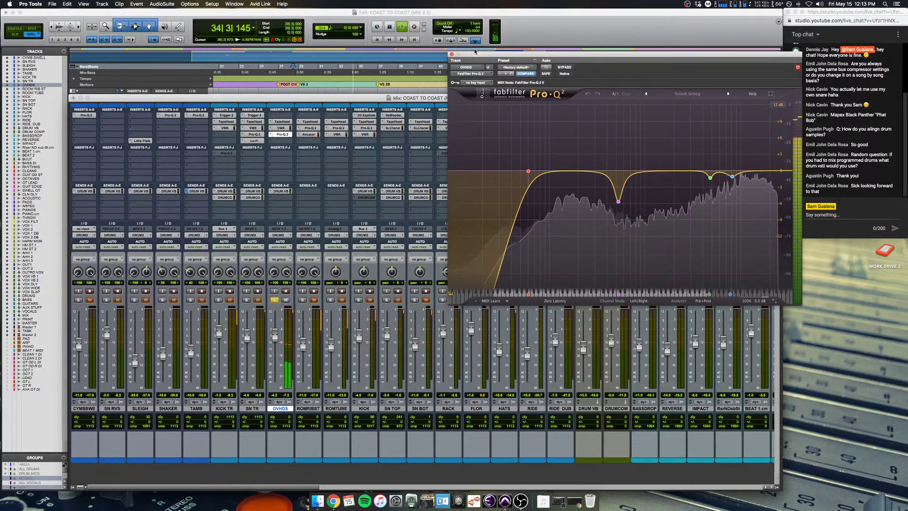
click(451, 53)
key(space)
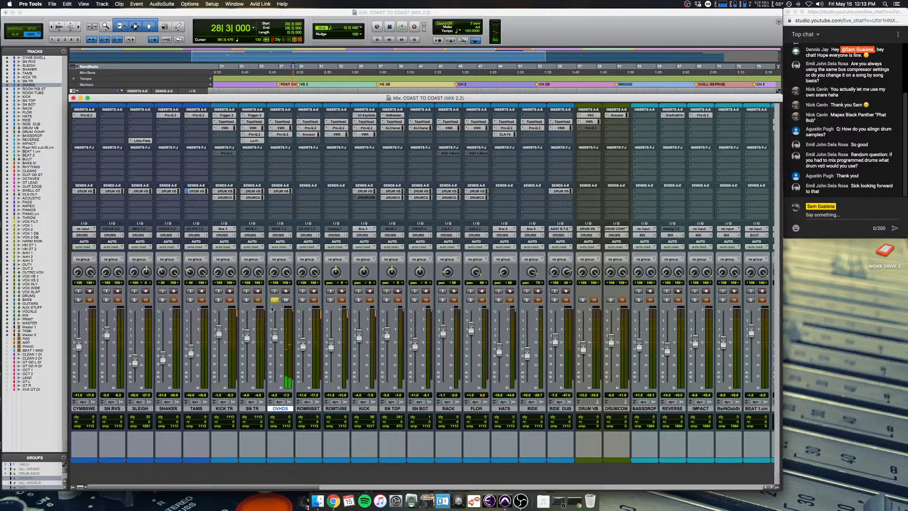
click(274, 300)
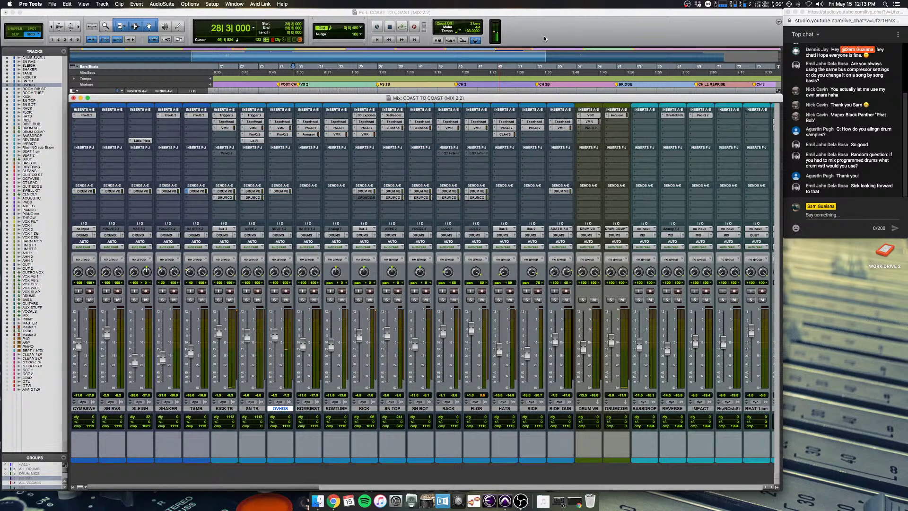
Step: Return to the Edit window and look over the full-length session from the drum tracks down to the guitar tracks and back
key(super+equal)
key(super+bracketleft)
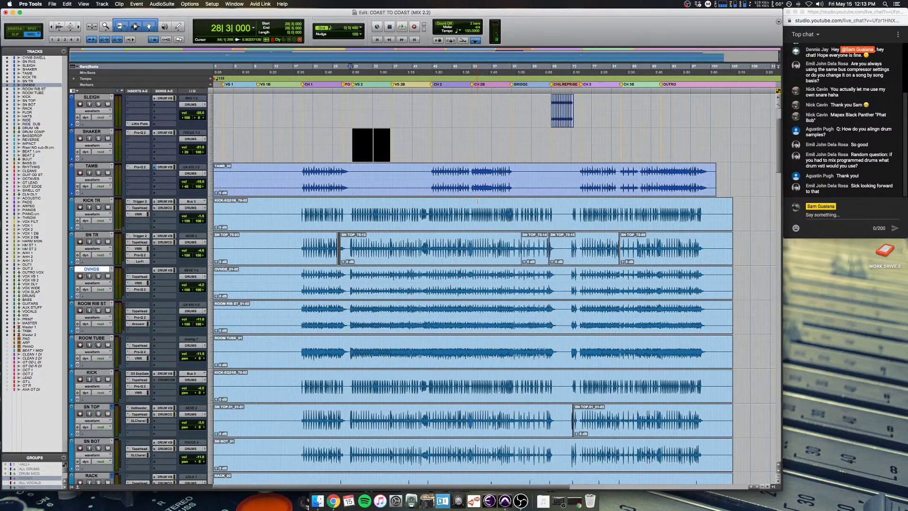
scroll(477, 201, down, 4)
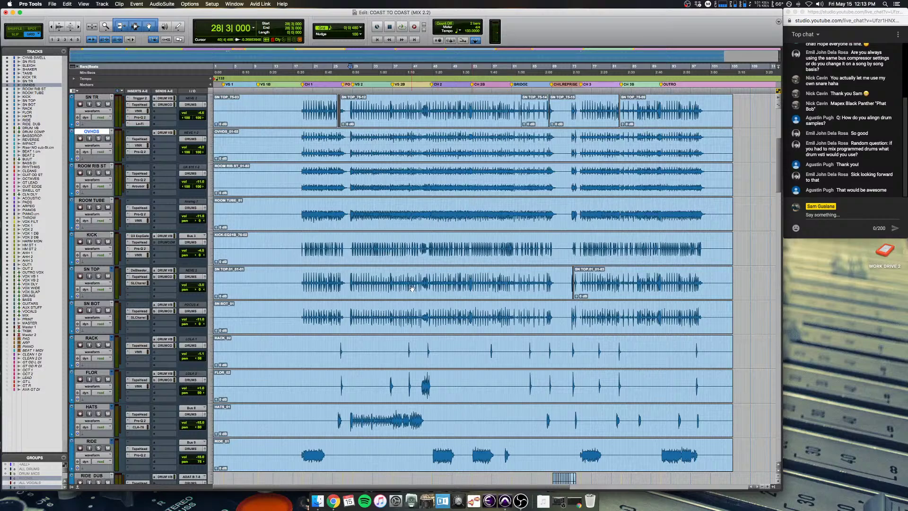
scroll(368, 296, down, 15)
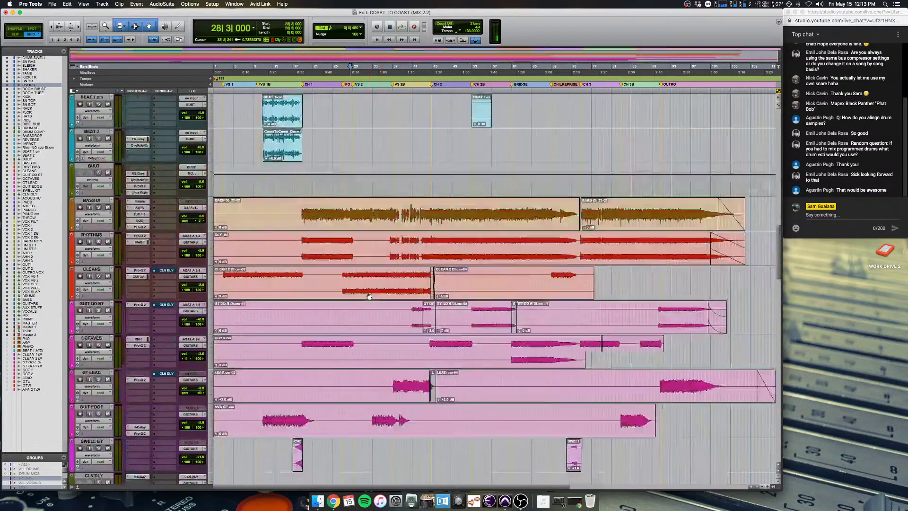
scroll(369, 297, up, 20)
scroll(366, 297, down, 1)
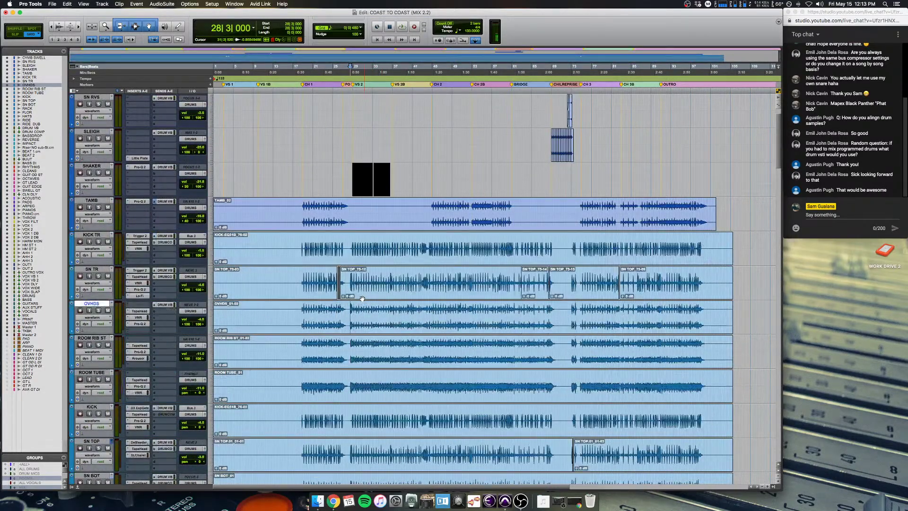
Step: Place the cursor at 31|2|000 on ROOM RIB ST and examine the room waveforms up close and across the whole song
click(363, 344)
key(super+bracketright)
key(super+bracketright)
key(super+bracketright)
key(super+bracketright)
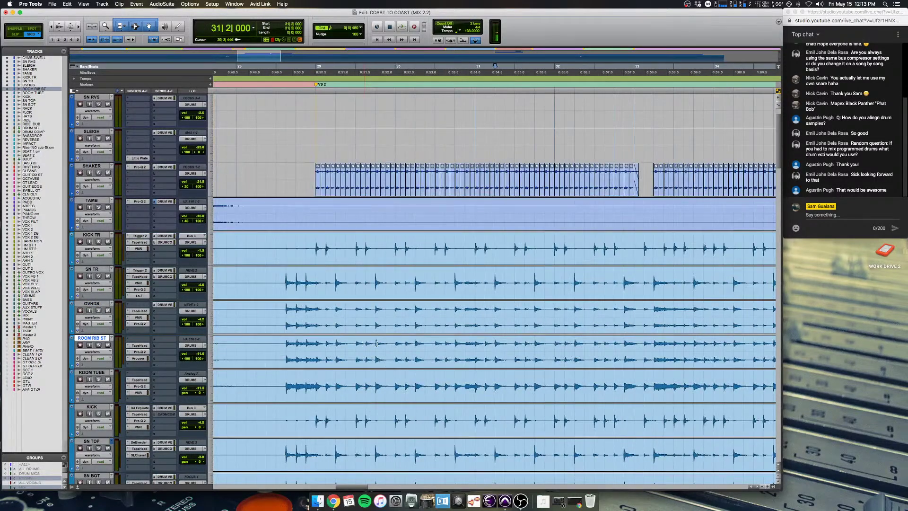
key(super+bracketleft)
key(super+bracketleft)
key(super+bracketleft)
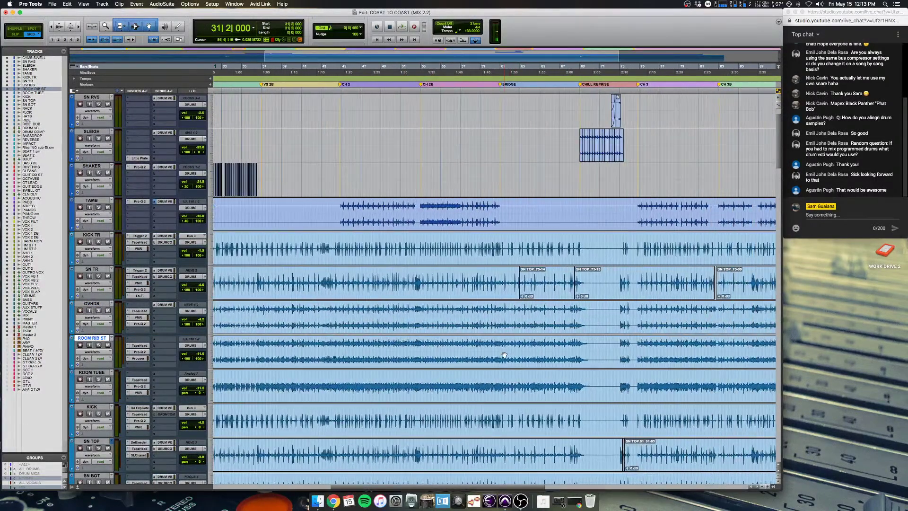
key(super+bracketleft)
key(super+bracketleft)
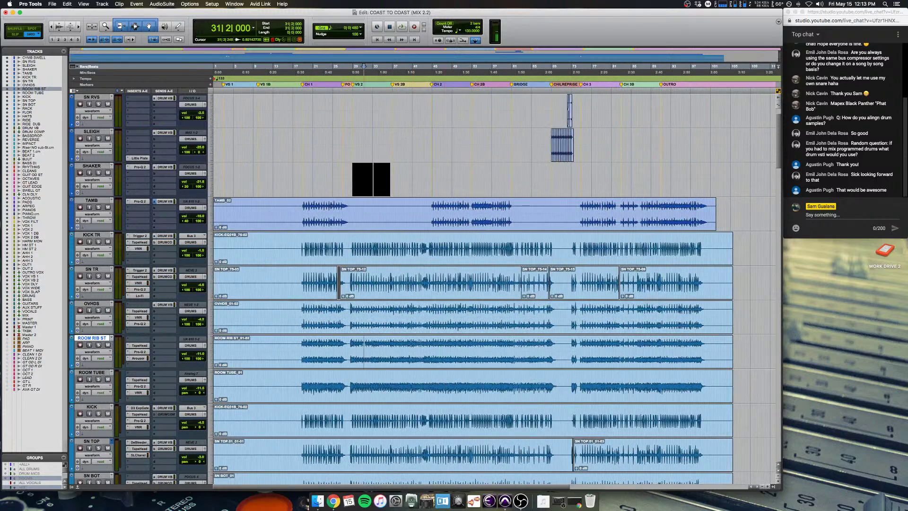
Step: Place the cursor at 28|3|480 on ROOM RIB ST, check the bus and master channels in the Mix window, and return to the Edit window
click(350, 344)
key(super+bracketright)
key(super+bracketright)
key(super+bracketright)
key(super+bracketright)
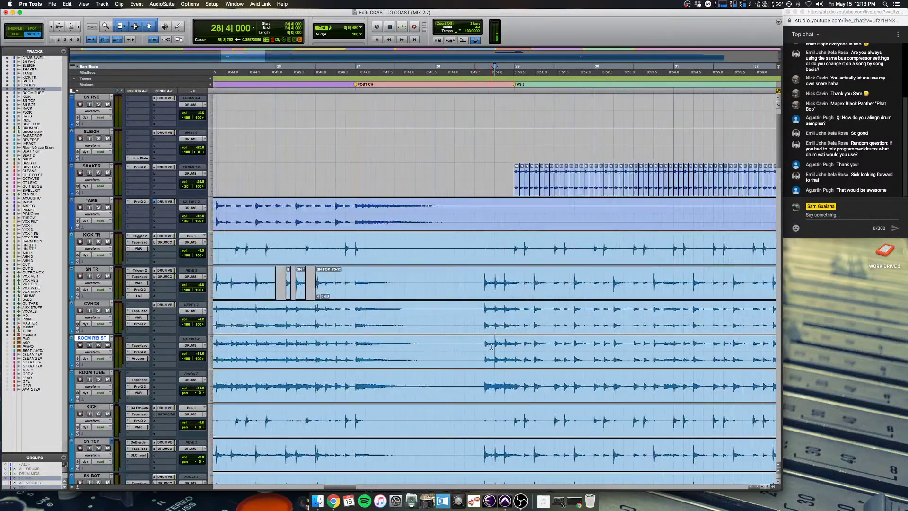
click(483, 346)
key(super+equal)
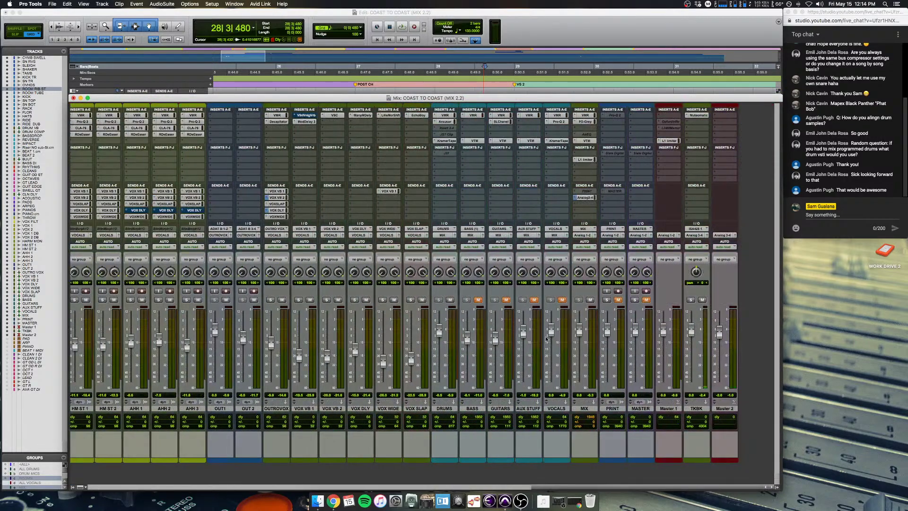
key(super+equal)
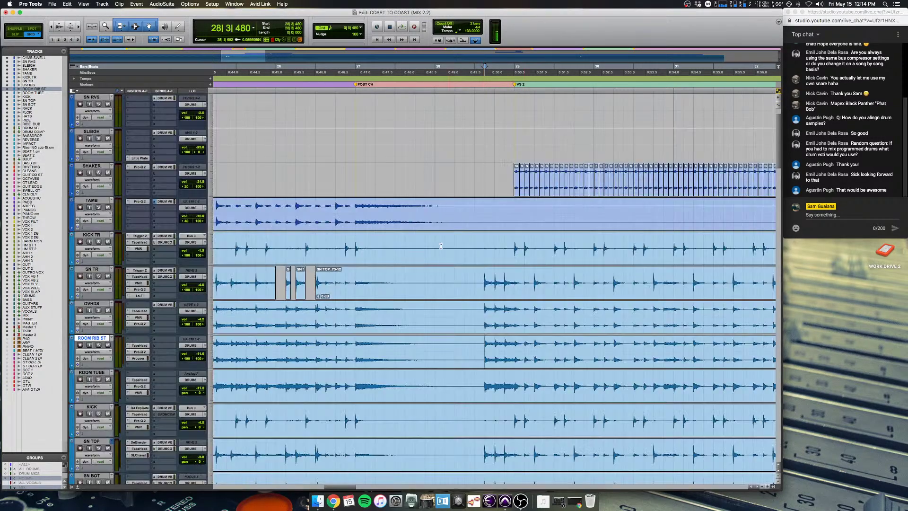
Step: Solo ROOM RIB ST, play it from 28|3|480 with its volume at 0.0, and unsolo the track
key(super+bracketleft)
key(super+bracketleft)
key(super+bracketleft)
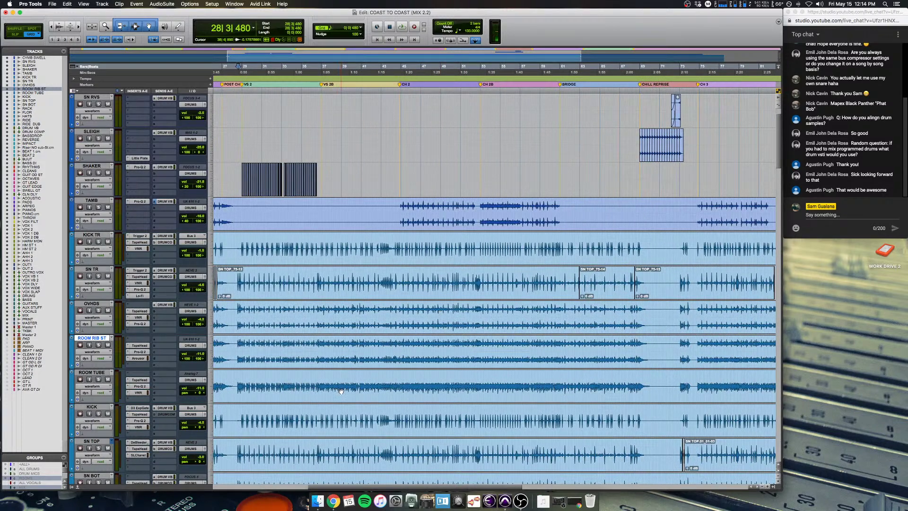
key(shift+s)
key(space)
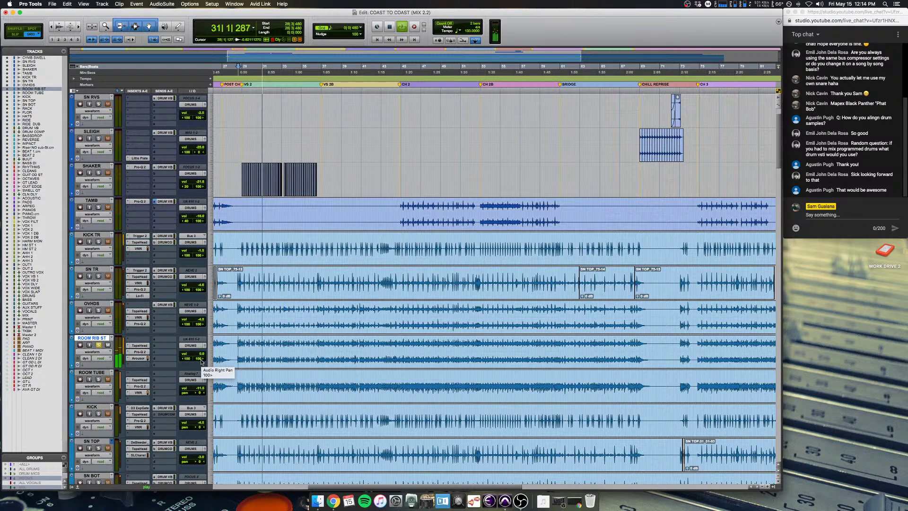
click(97, 345)
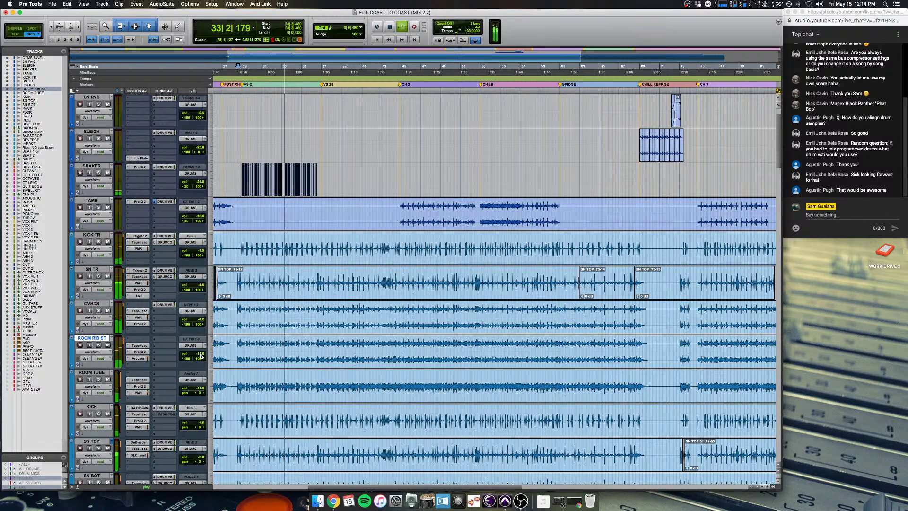
Step: Adjust the ROOM RIB ST volume and audition it with the other tracks from 28|3|480 and 45|1|480
key(space)
drag(201, 356, 206, 330)
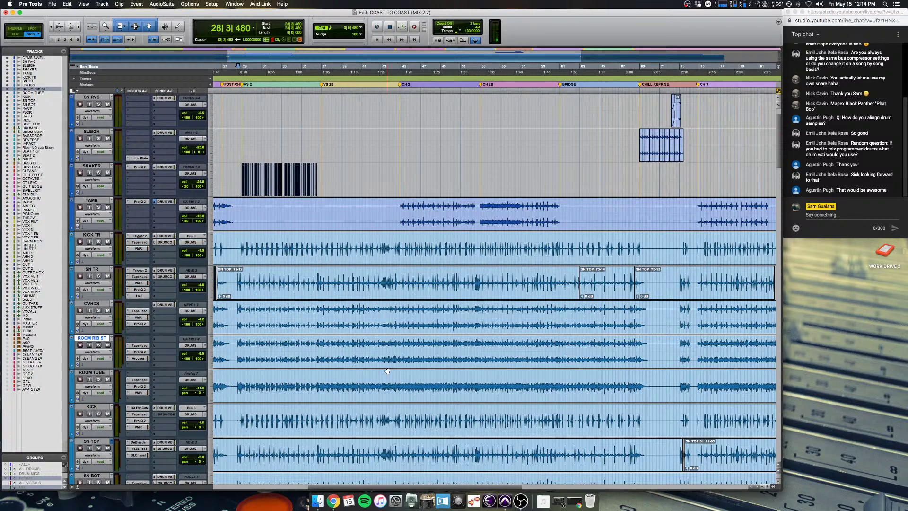
key(space)
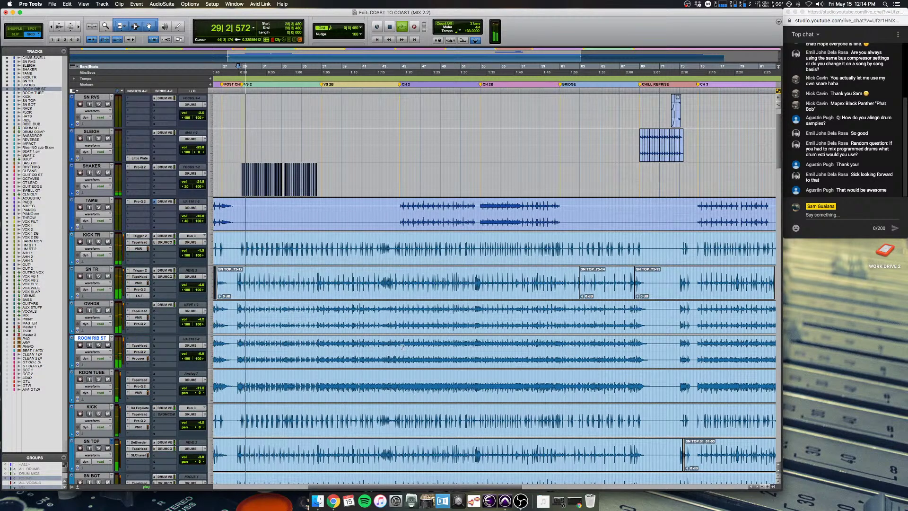
click(403, 347)
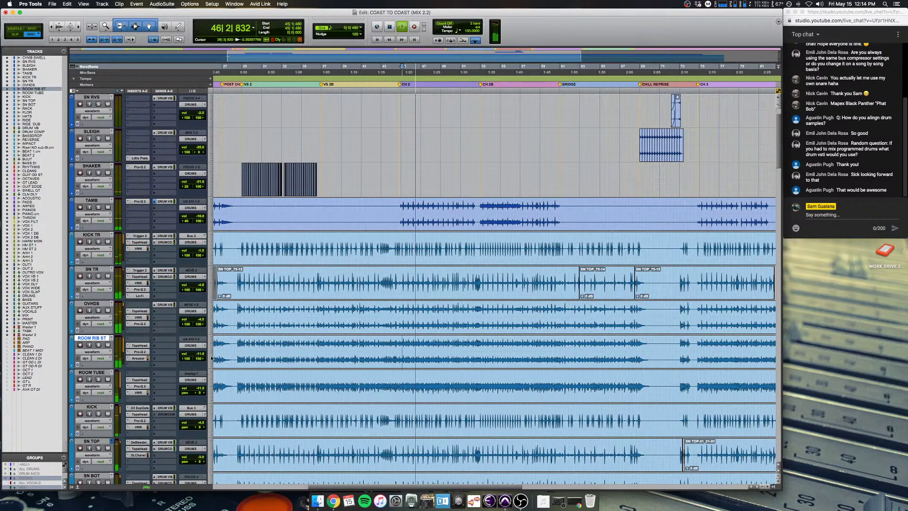
key(space)
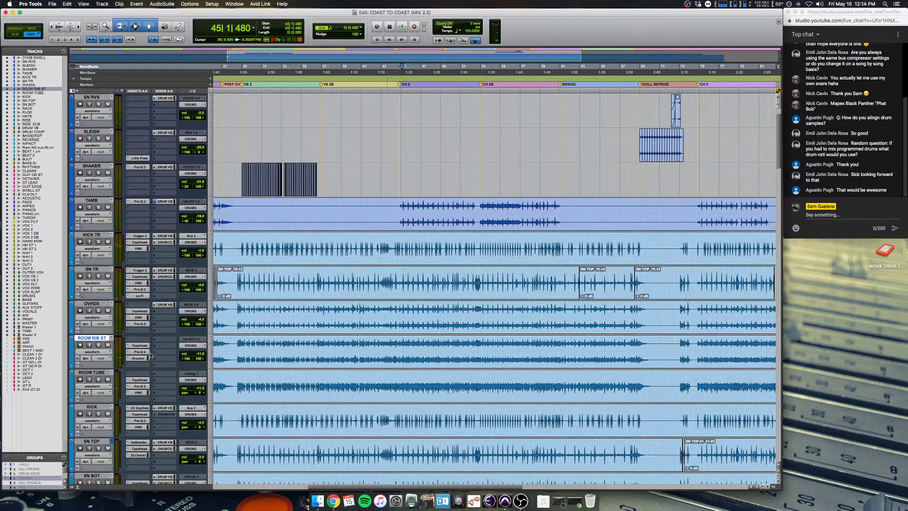
Step: Place the cursor just before VS 2B on ROOM TUBE, solo the track, and play it
click(237, 382)
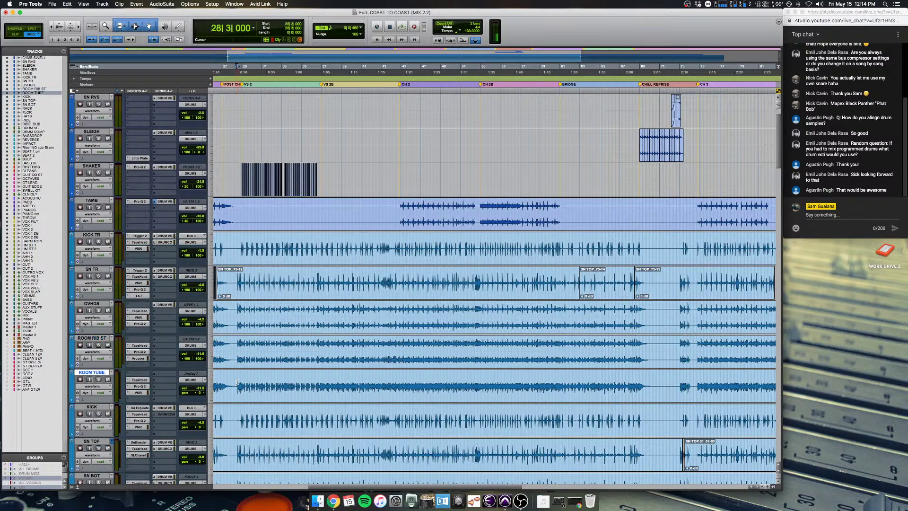
key(super+bracketright)
key(super+bracketright)
key(super+bracketright)
key(super+bracketleft)
key(super+bracketleft)
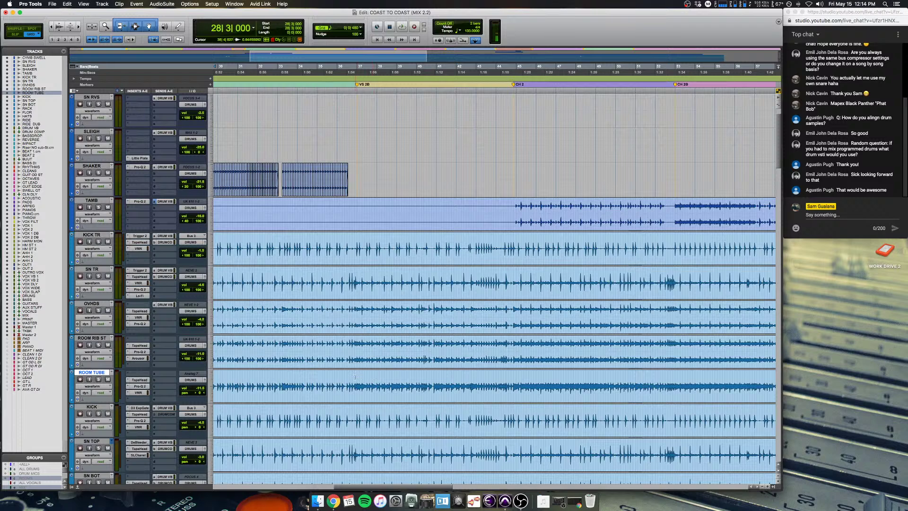
click(353, 377)
key(space)
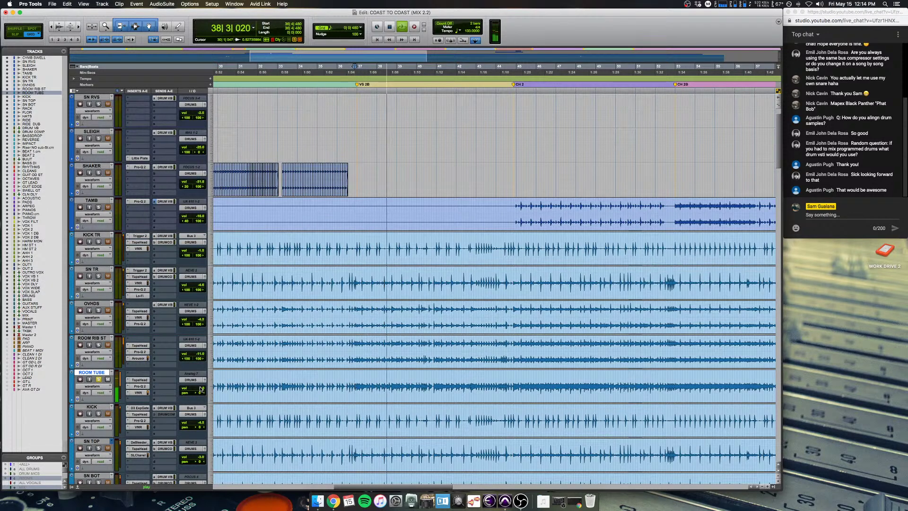
Step: Unsolo ROOM TUBE, adjust its volume, and audition it with the other tracks from 36|4|480 and 45|3|480
key(space)
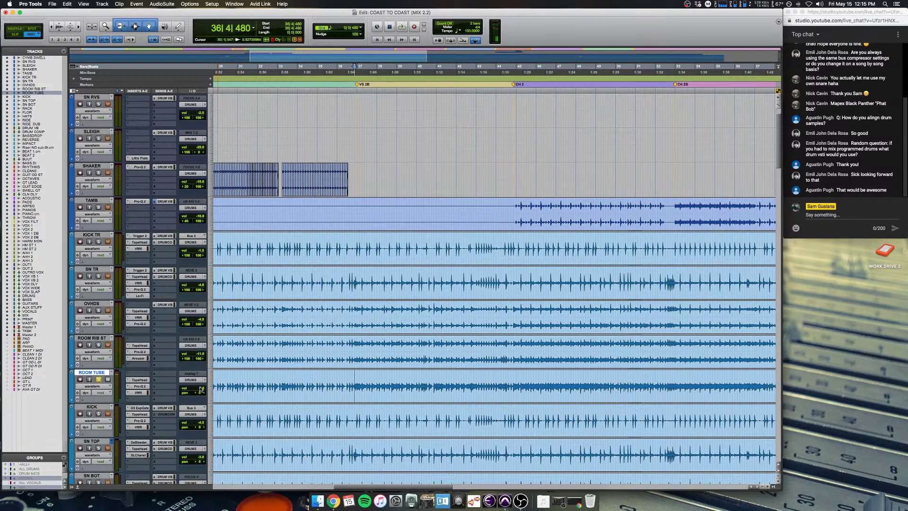
key(space)
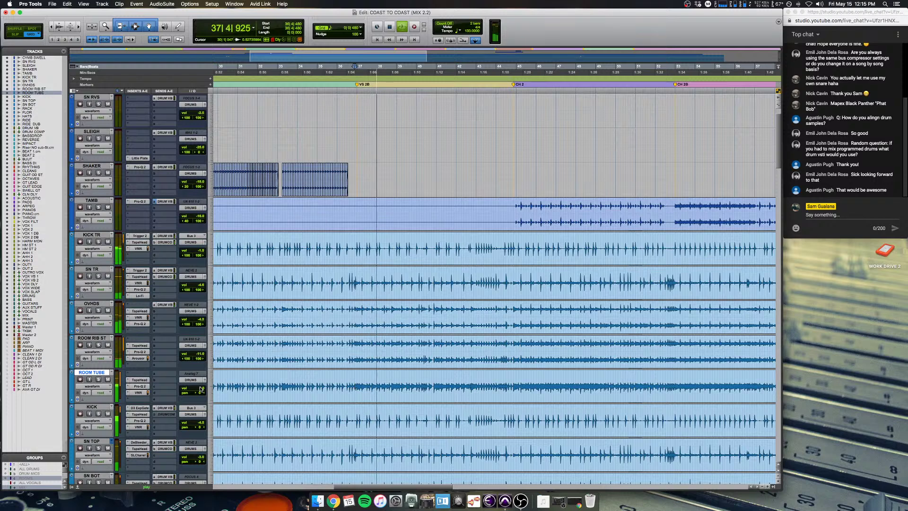
key(space)
drag(202, 390, 205, 371)
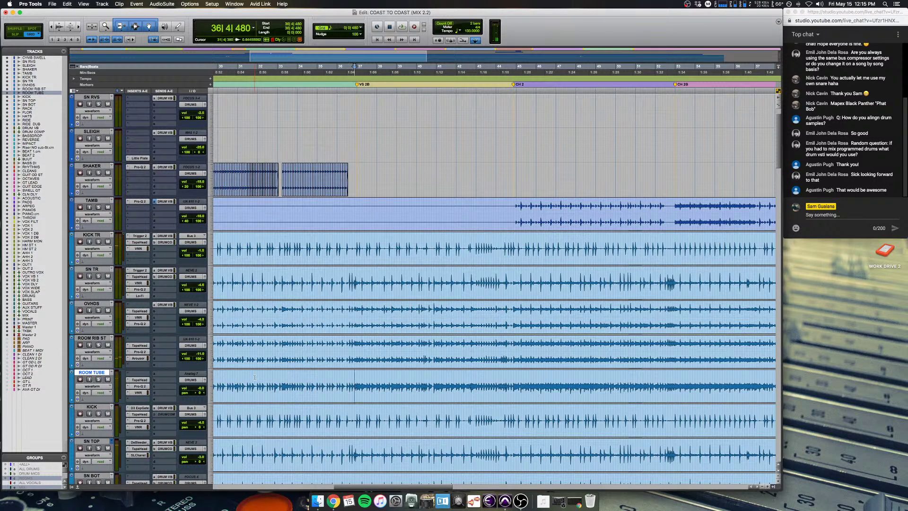
key(space)
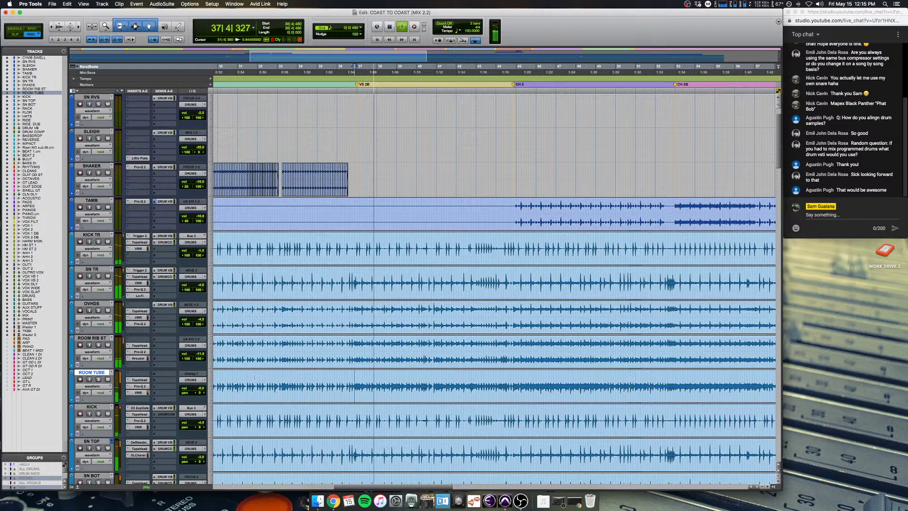
click(527, 379)
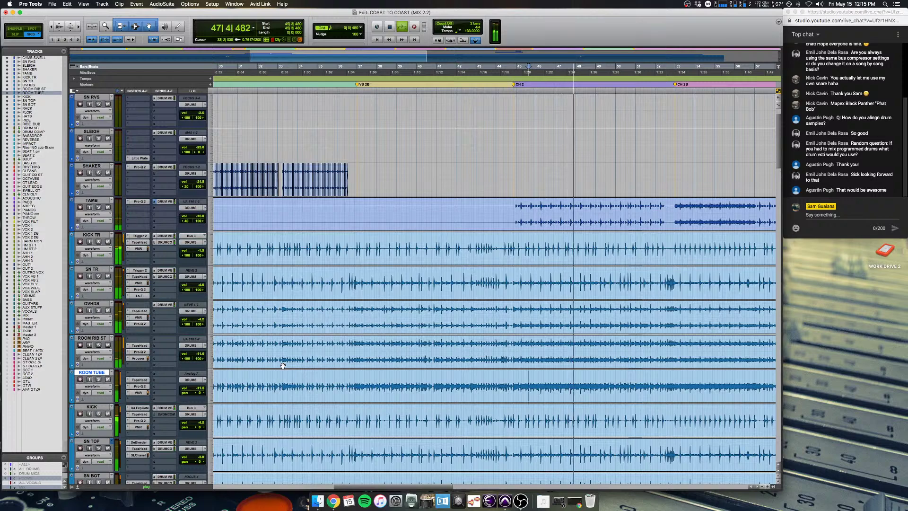
key(space)
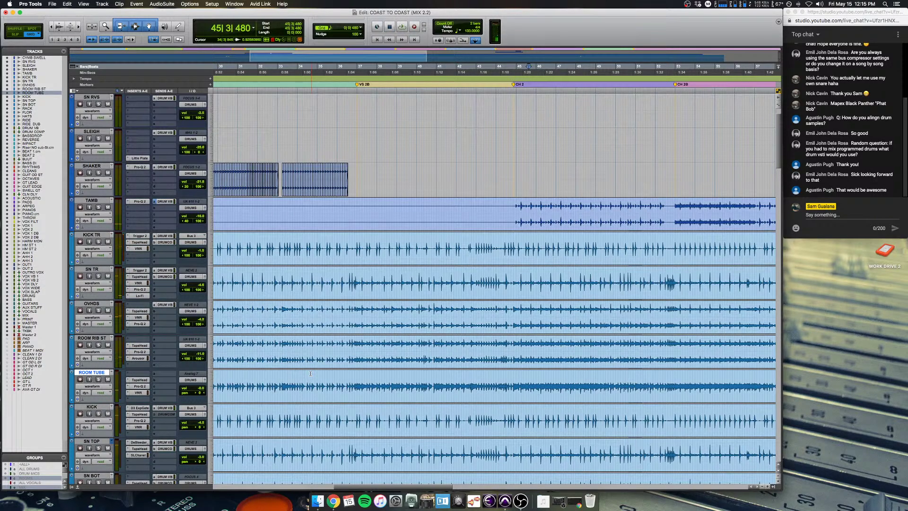
Step: Place the cursor at 28|4|000 on KICK just before VS 2, solo the track, and play it
key(super+bracketleft)
key(super+bracketleft)
scroll(319, 410, up, 1)
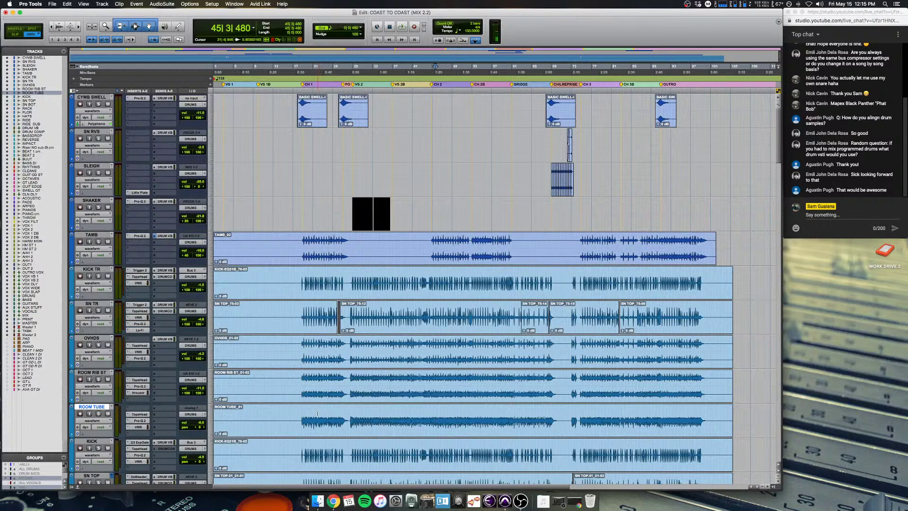
scroll(317, 413, down, 2)
click(352, 392)
key(super+bracketright)
key(super+bracketright)
key(super+bracketright)
key(super+bracketright)
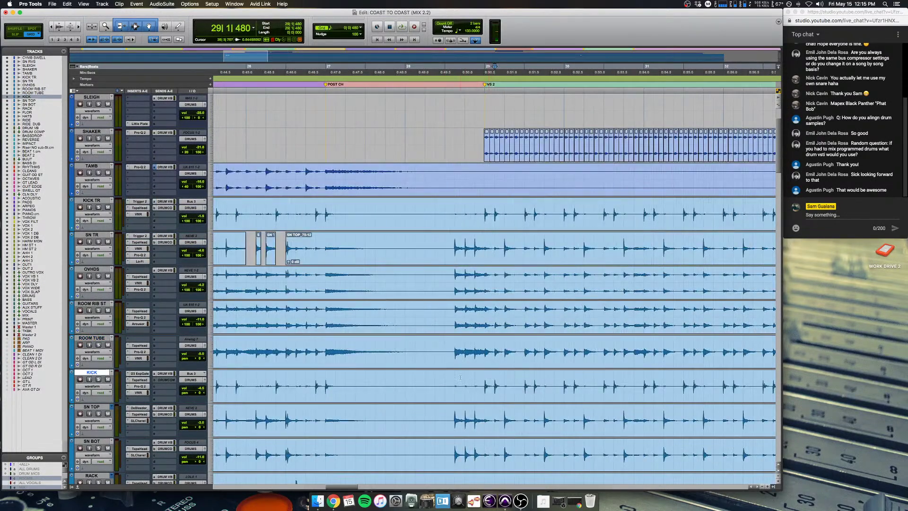
key(shift+s)
key(space)
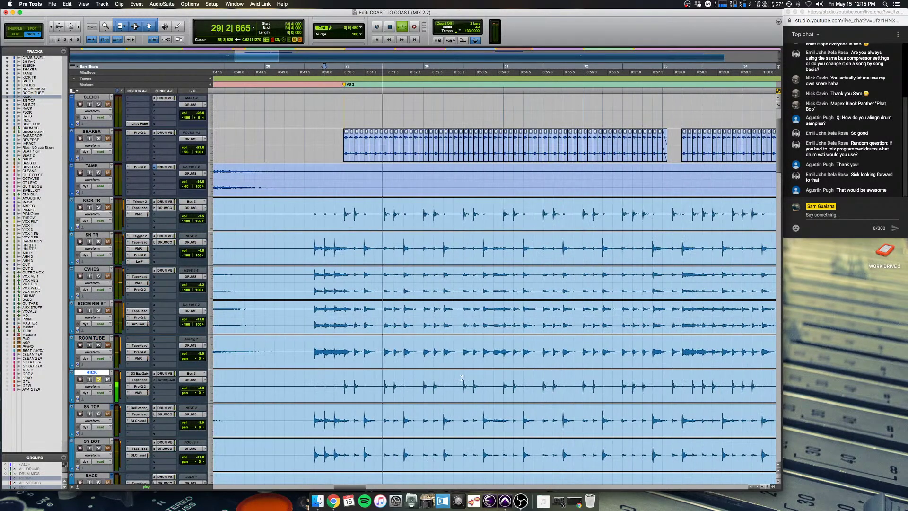
Step: Show the Mix window, stop playback, and unsolo KICK among the drum channels
key(super+equal)
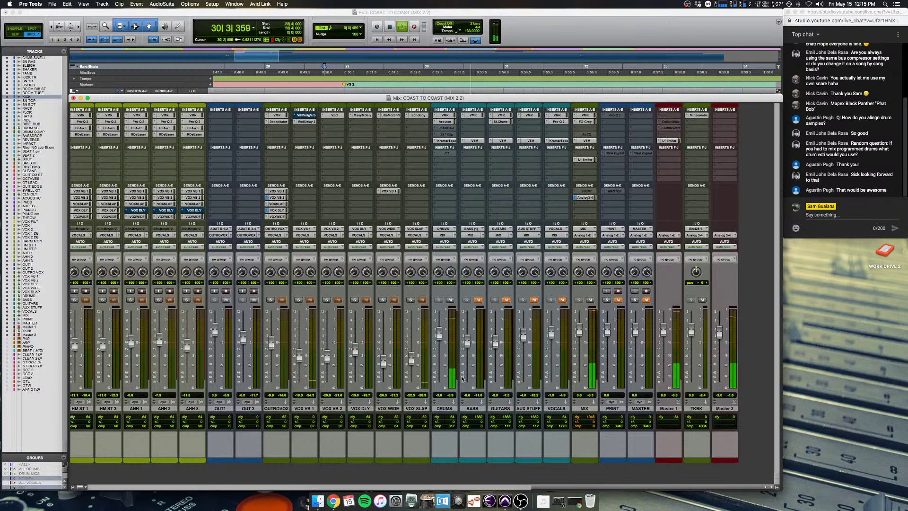
scroll(472, 364, left, 15)
key(space)
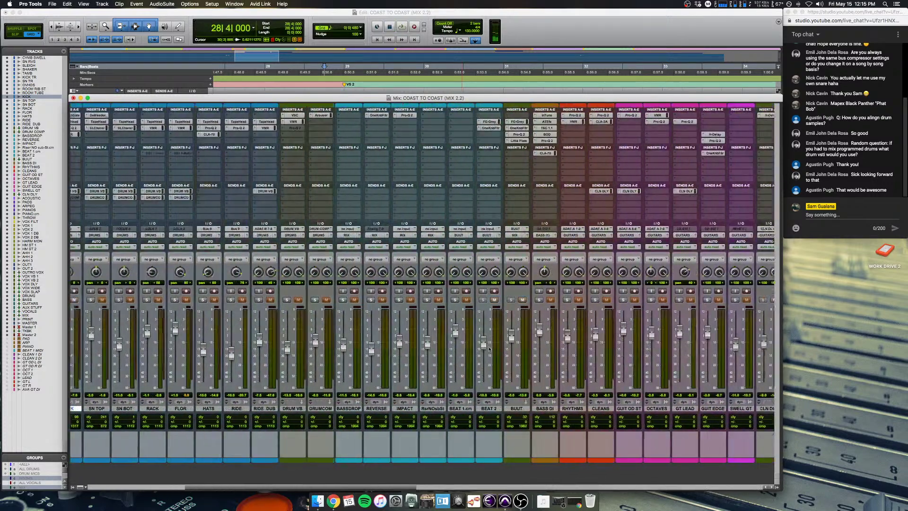
scroll(490, 349, left, 5)
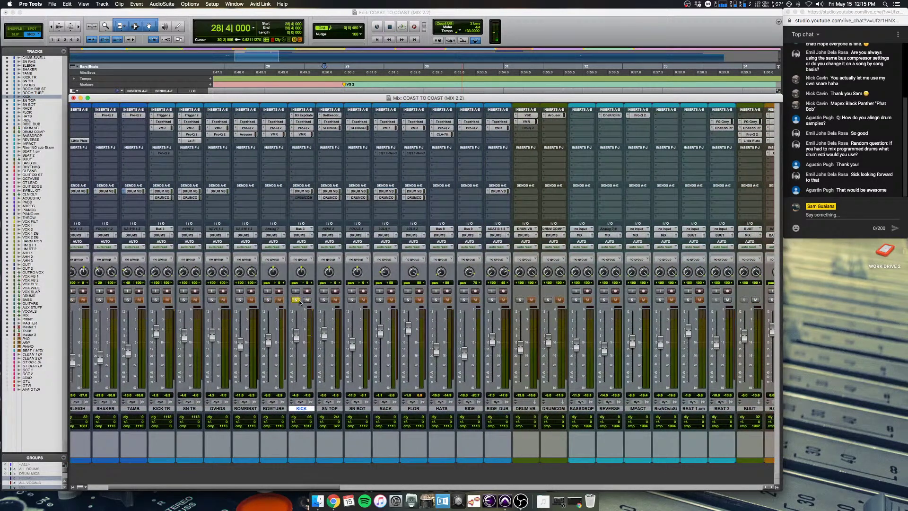
click(296, 299)
scroll(300, 303, left, 3)
Step: Mute KICK TR and SN TR together, play the other drums from 28|4|000, and unmute both trigger tracks
click(235, 409)
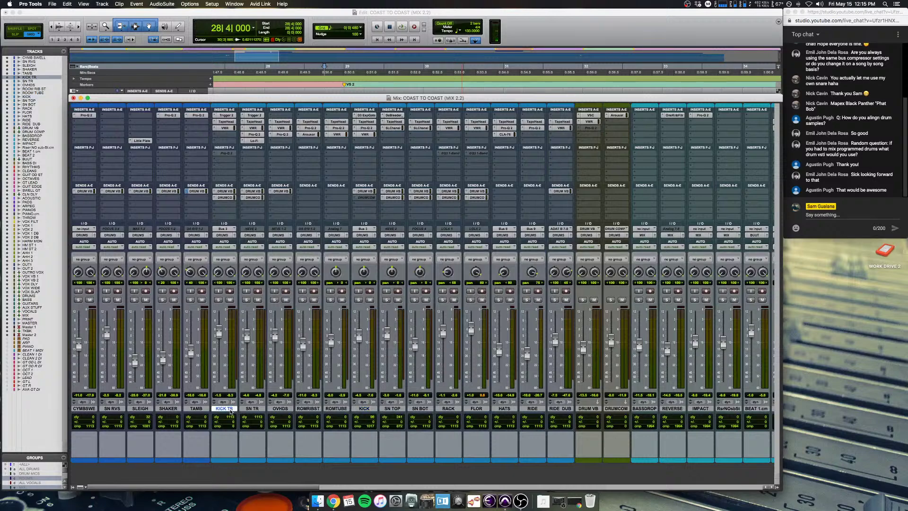
shift+click(251, 408)
key(shift+m)
key(space)
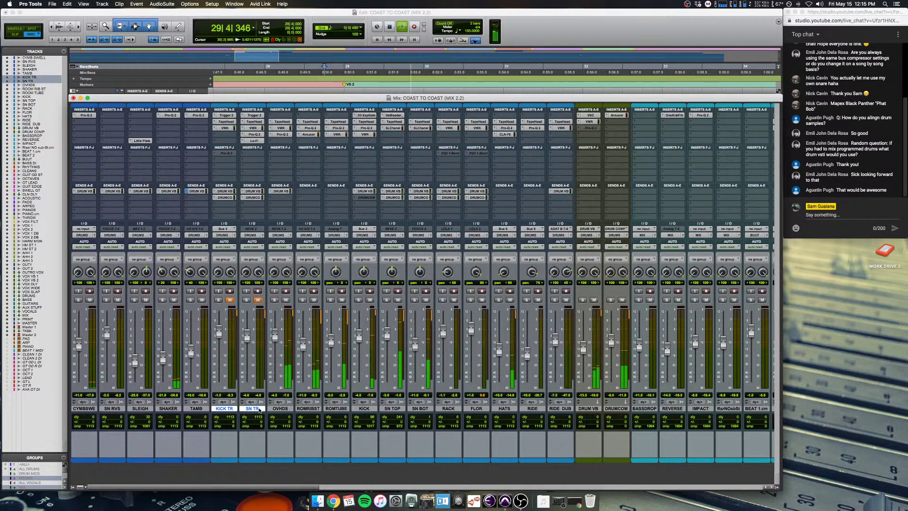
scroll(257, 409, right, 3)
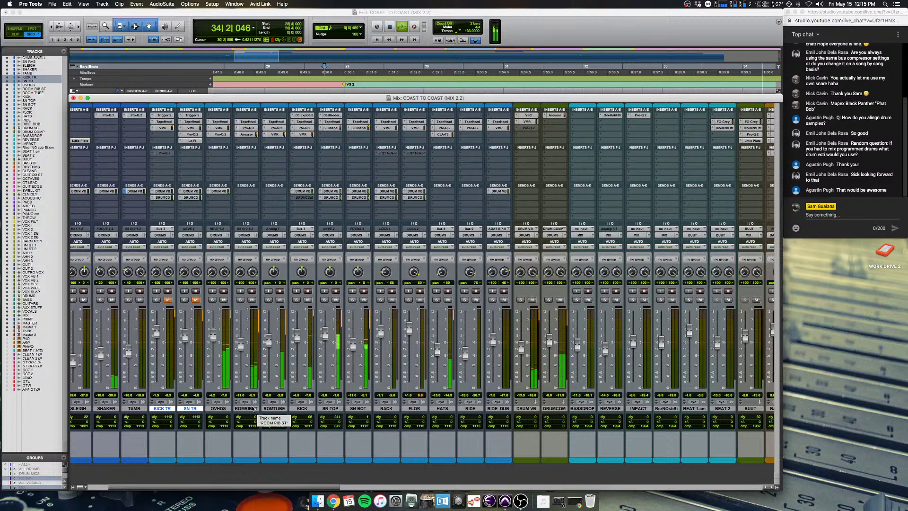
key(space)
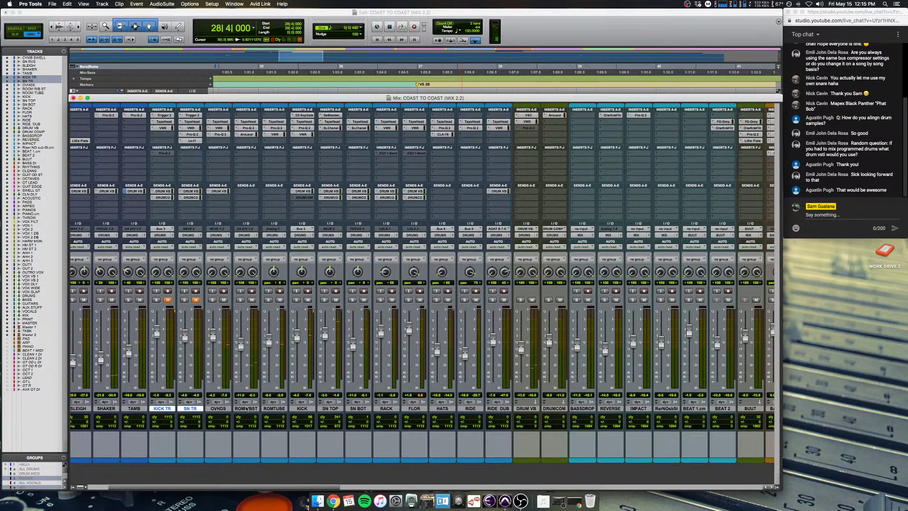
scroll(246, 408, left, 3)
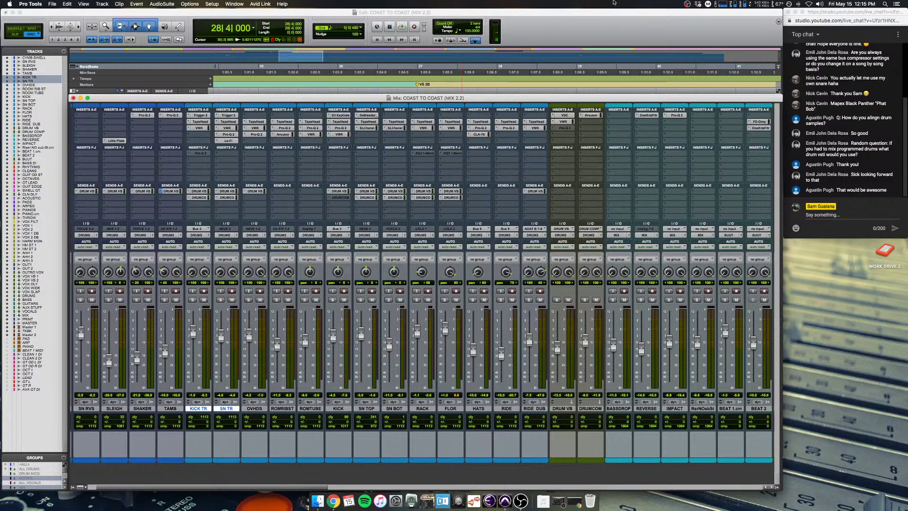
Step: Return to the Edit window, place the cursor at 28|3|000 on SN TR, and play all the drums
key(super+equal)
key(super+bracketleft)
key(super+bracketleft)
key(super+bracketleft)
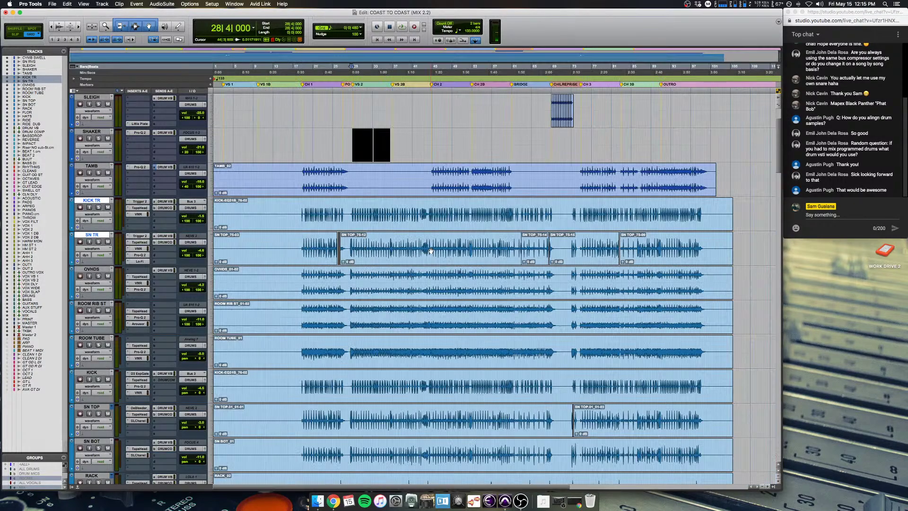
scroll(435, 252, right, 4)
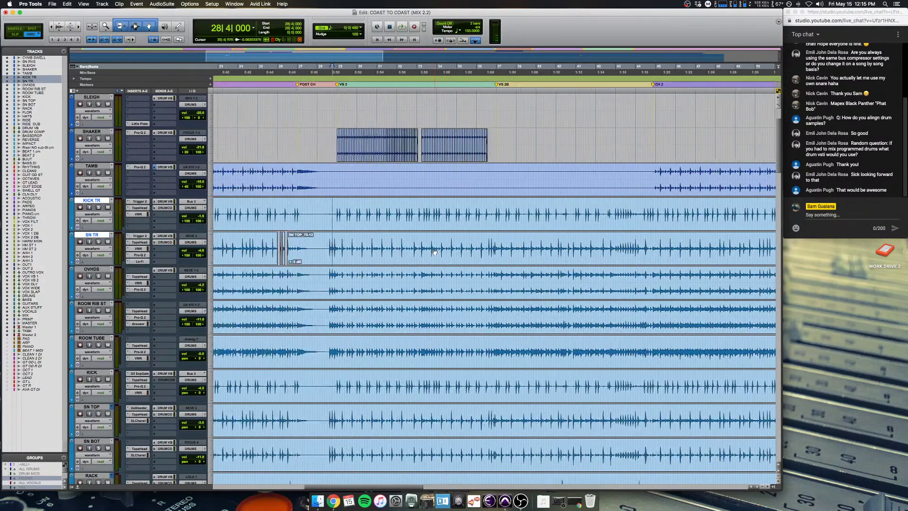
click(369, 238)
key(super+bracketright)
key(super+bracketright)
key(super+bracketright)
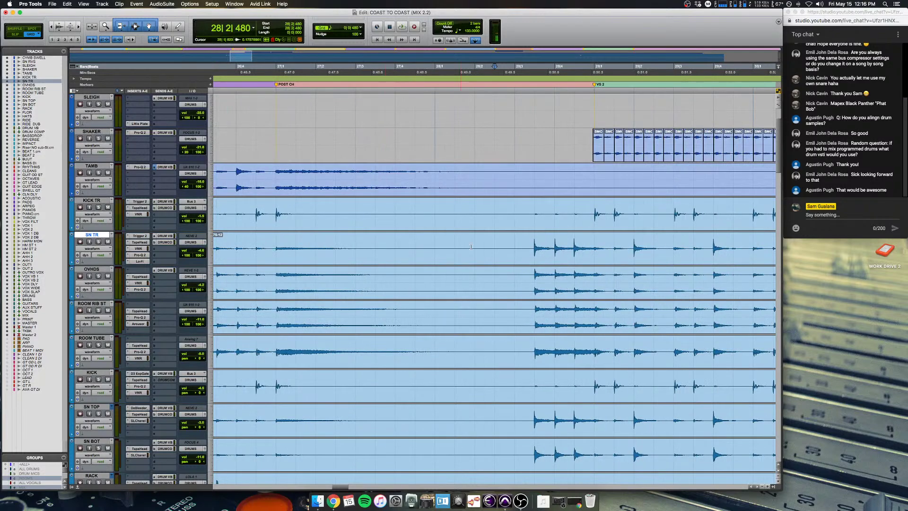
click(514, 246)
key(super+bracketleft)
key(super+bracketleft)
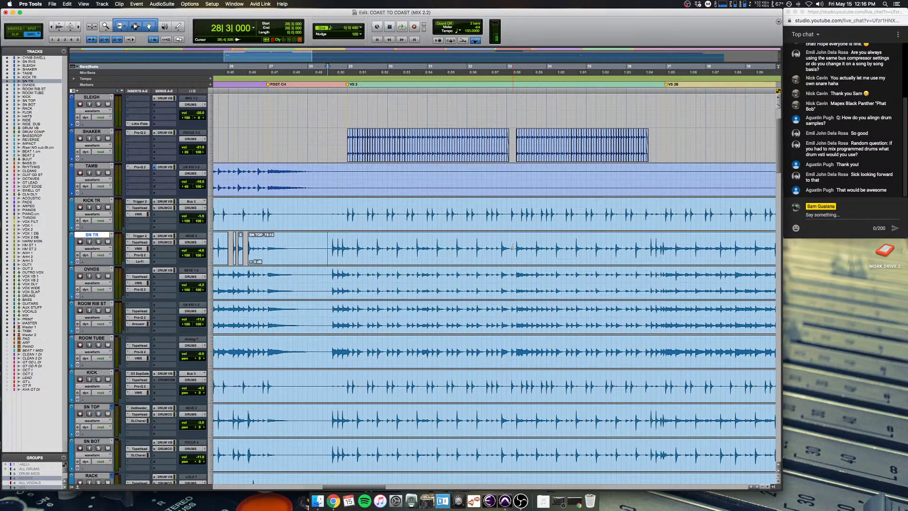
key(space)
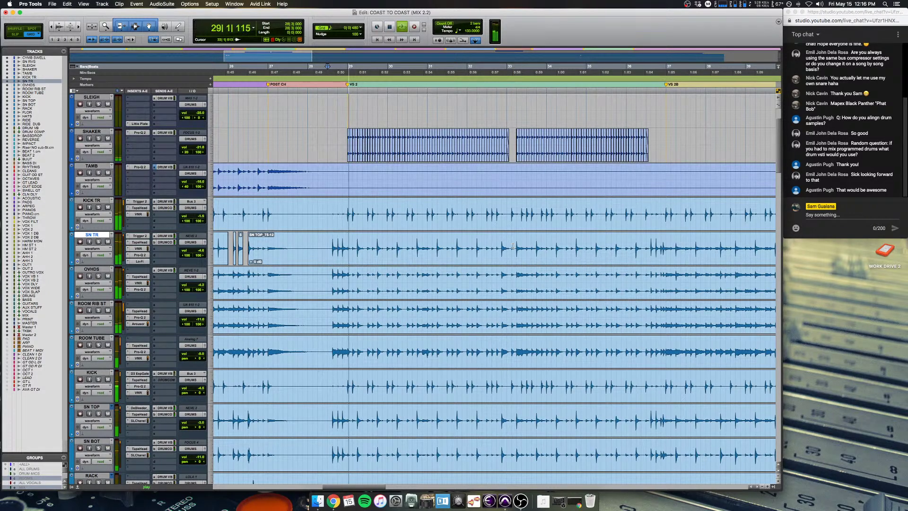
Step: Solo SN TR during playback and compare it with its TapeHead, VMR, Pro-Q 2 and Lo-Fi inserts bypassed and re-enabled
key(alt+a)
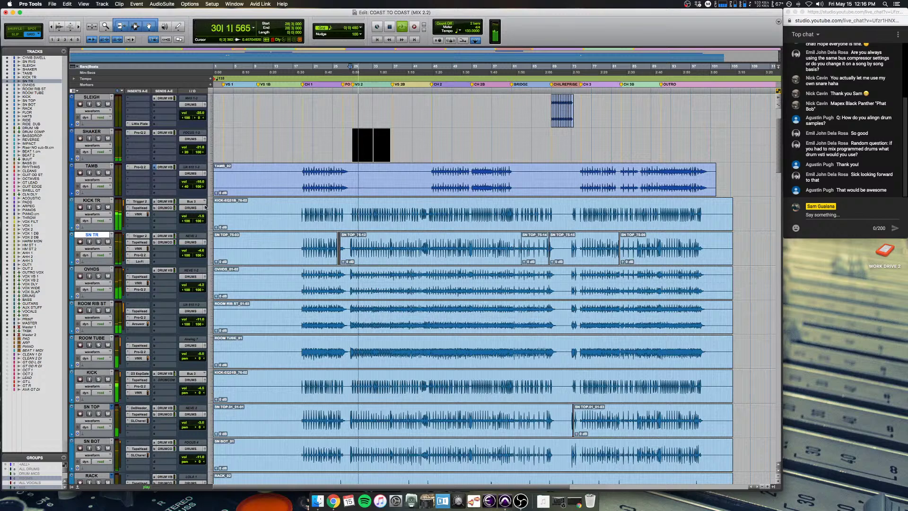
click(98, 241)
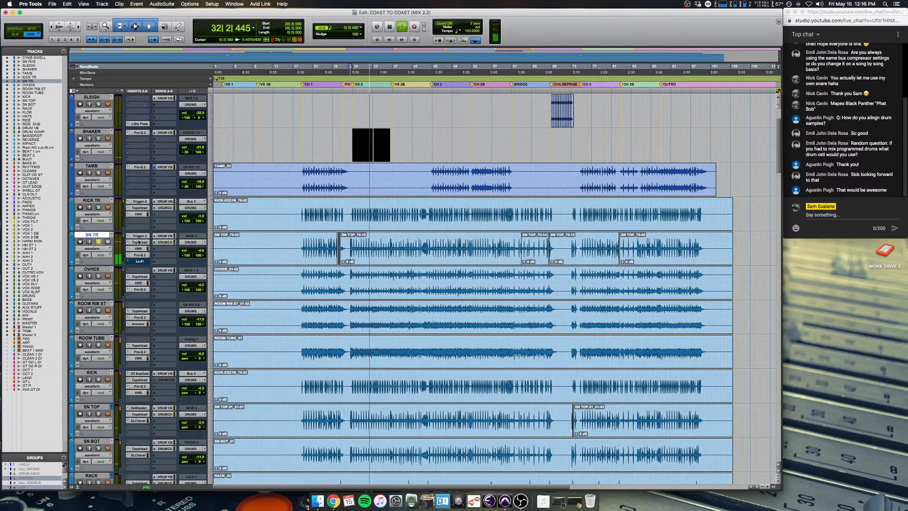
super+click(139, 242)
super+click(139, 246)
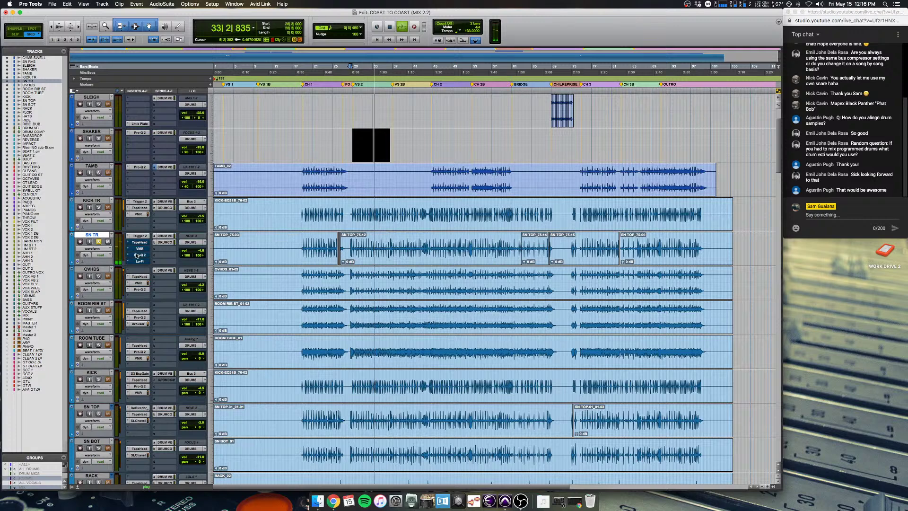
super+click(139, 242)
super+click(138, 249)
super+click(138, 255)
super+click(136, 261)
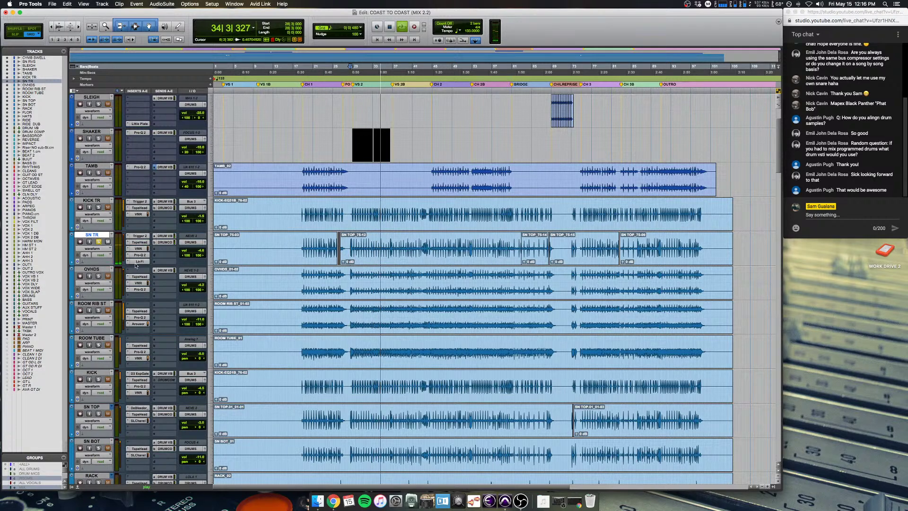
key(space)
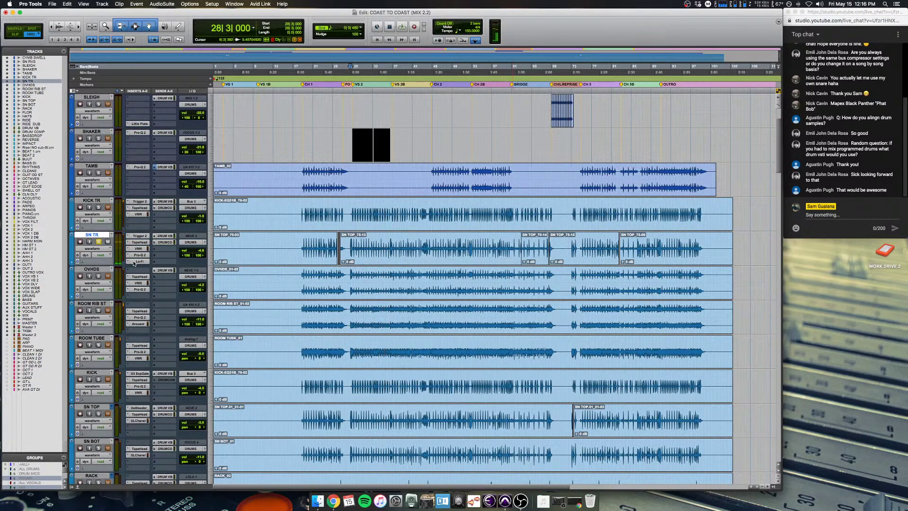
Step: Open Trigger 2 on SN TR and check the articulations of the Signature Brass Top sample, keeping Snare Full
click(140, 236)
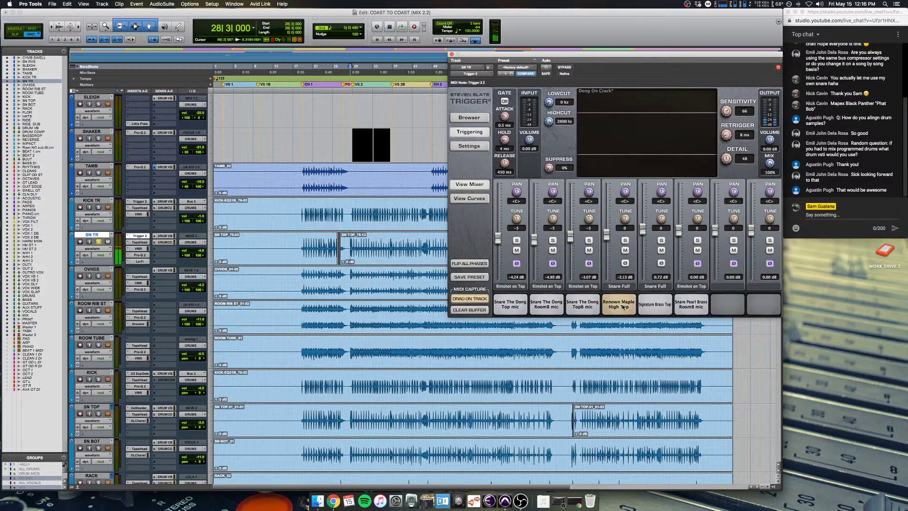
click(654, 305)
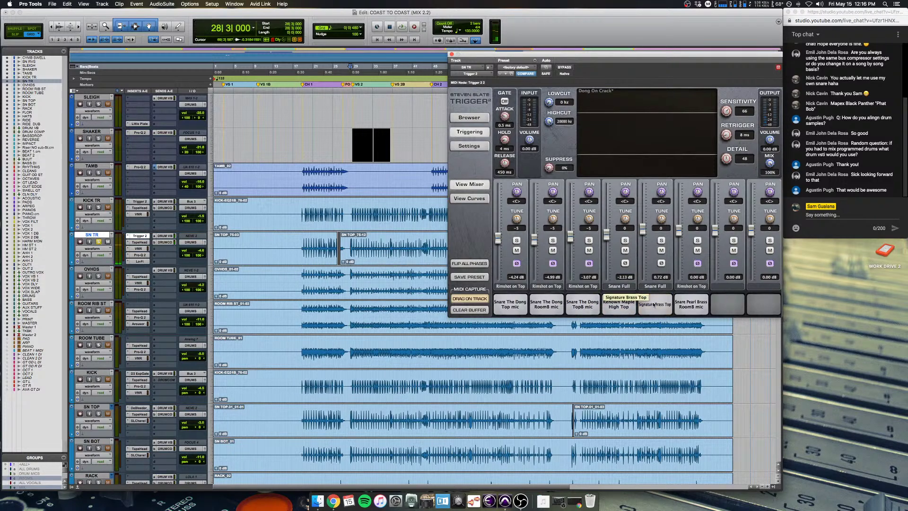
click(653, 286)
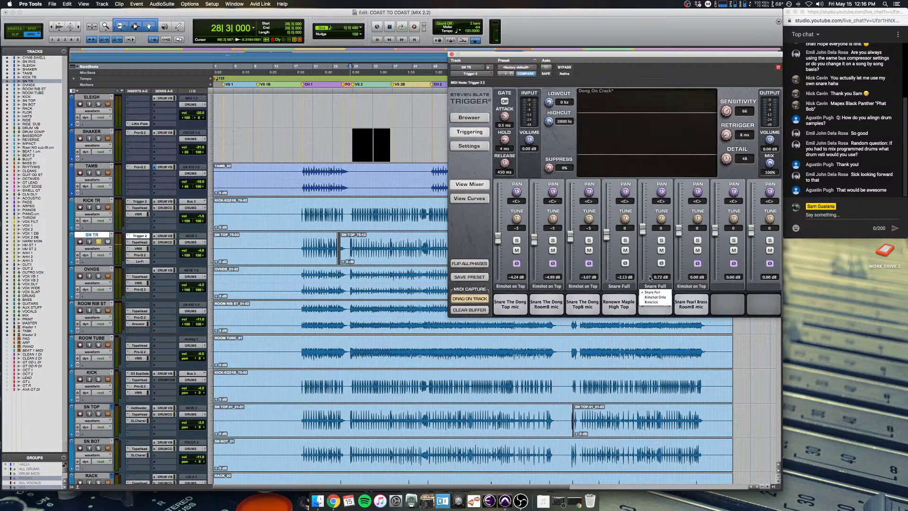
click(652, 292)
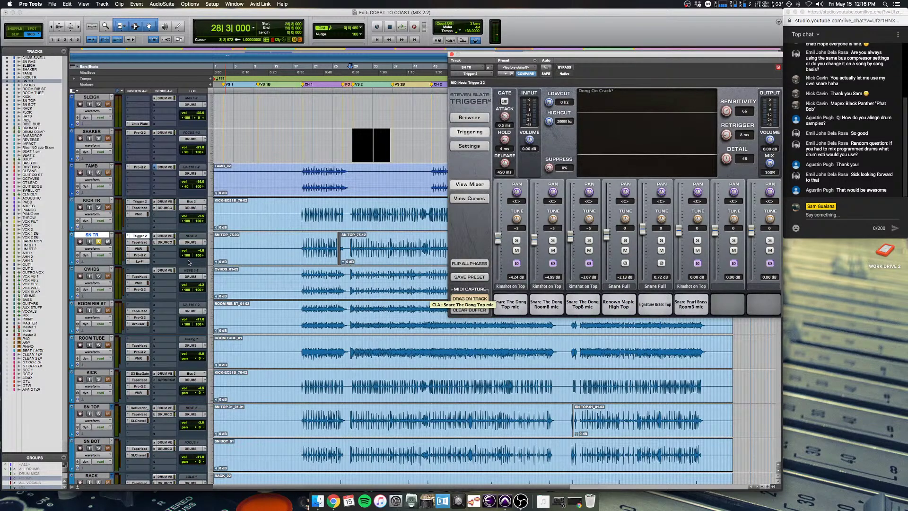
Step: Bypass SN TR's inserts after Trigger 2, audition it soloed with SN TOP from 33|4|480, and unsolo the tracks
drag(139, 244, 140, 261)
click(377, 243)
key(space)
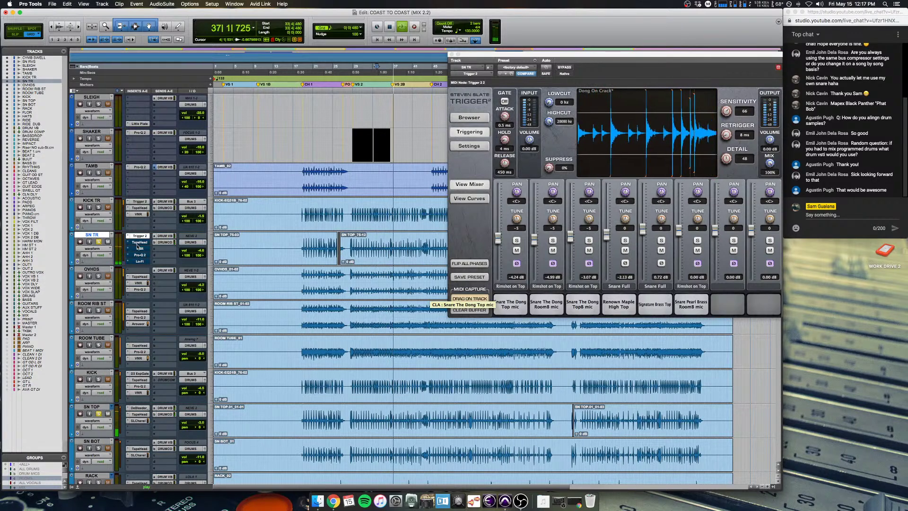
key(space)
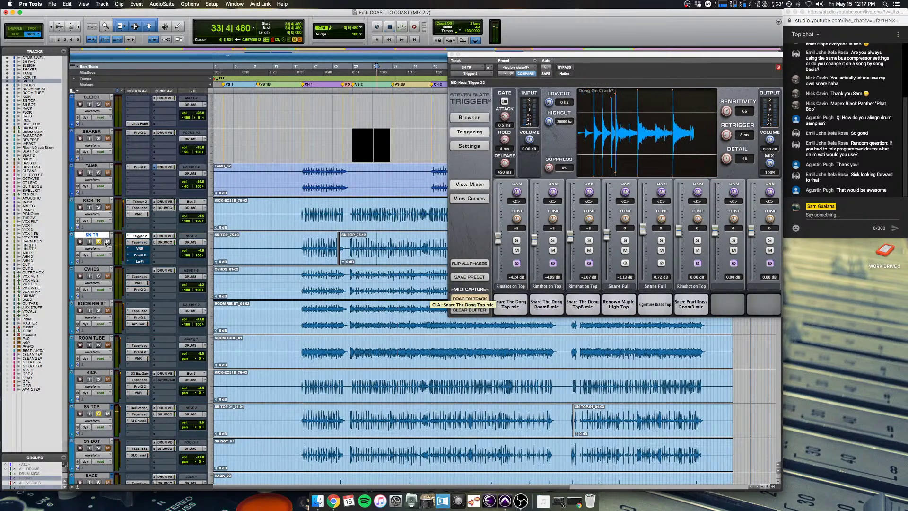
click(98, 242)
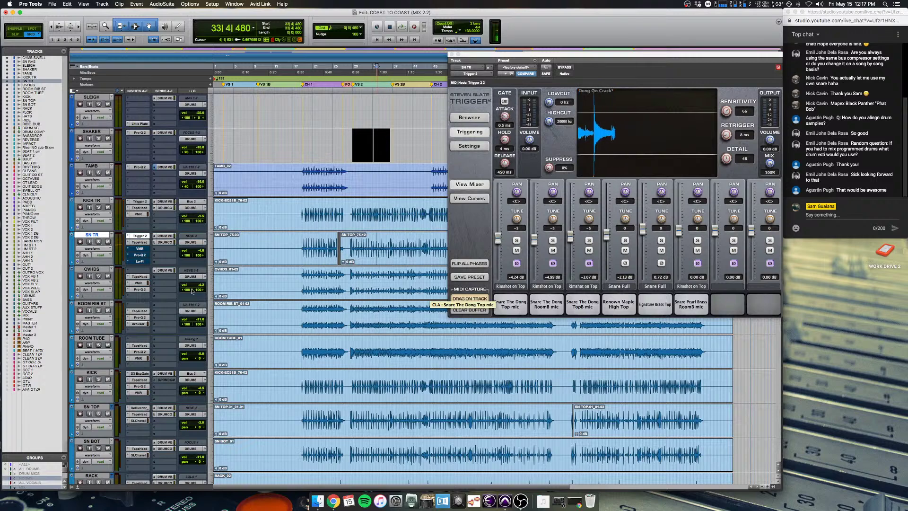
scroll(309, 321, down, 1)
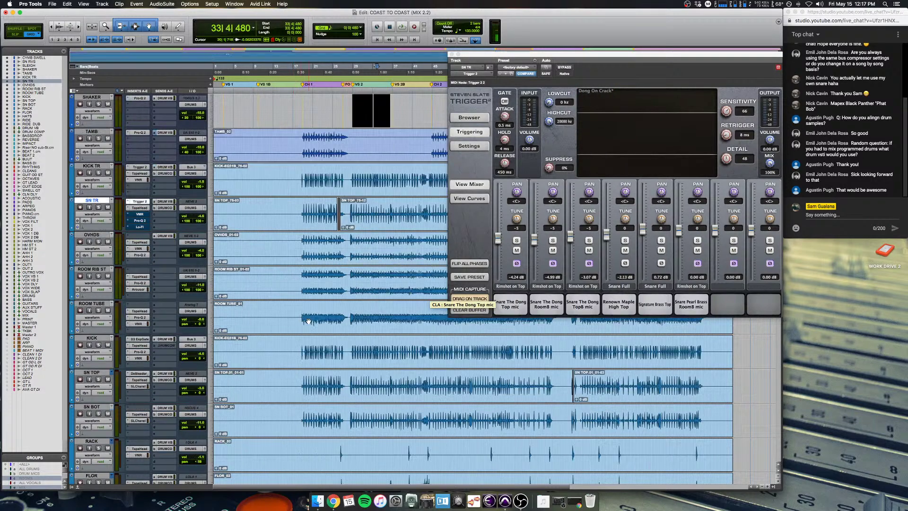
Step: Open TapeHead on SN TR and compare its settings with the TapeHead inserts on OVHDS, ROOM RIB ST and ROOM TUBE
scroll(308, 321, down, 2)
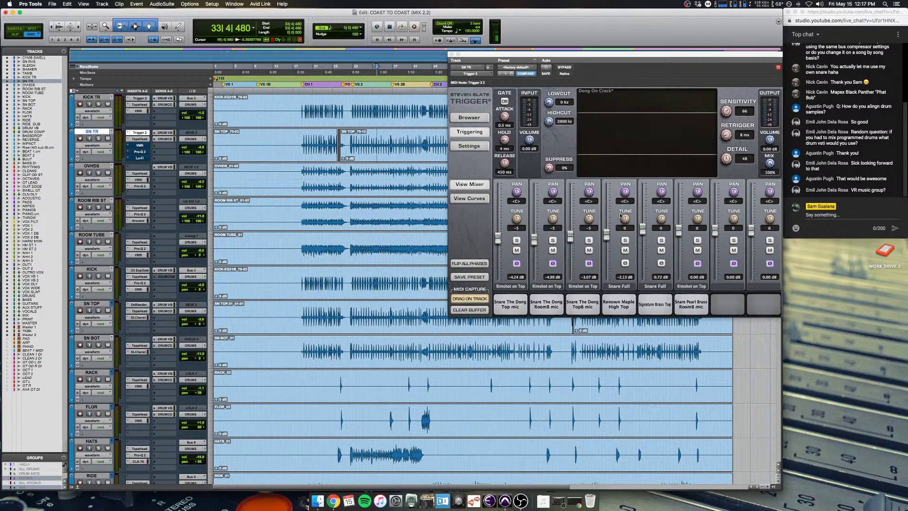
scroll(339, 211, up, 3)
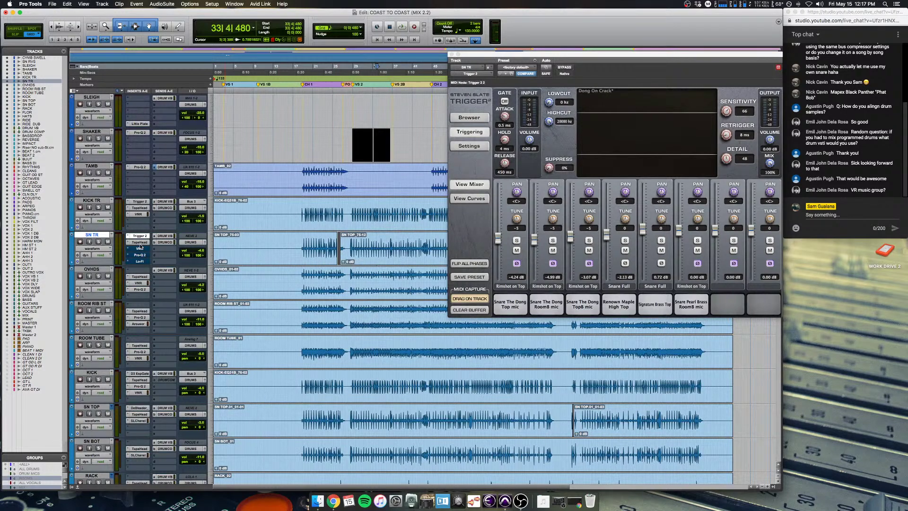
click(140, 242)
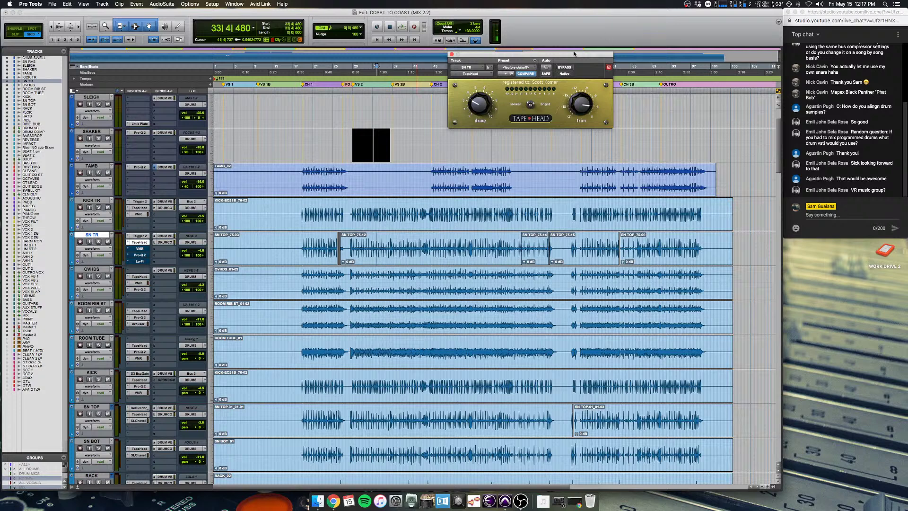
mouse_move(565, 56)
mouse_down()
mouse_move(588, 14)
mouse_move(489, 31)
mouse_move(475, 89)
mouse_up()
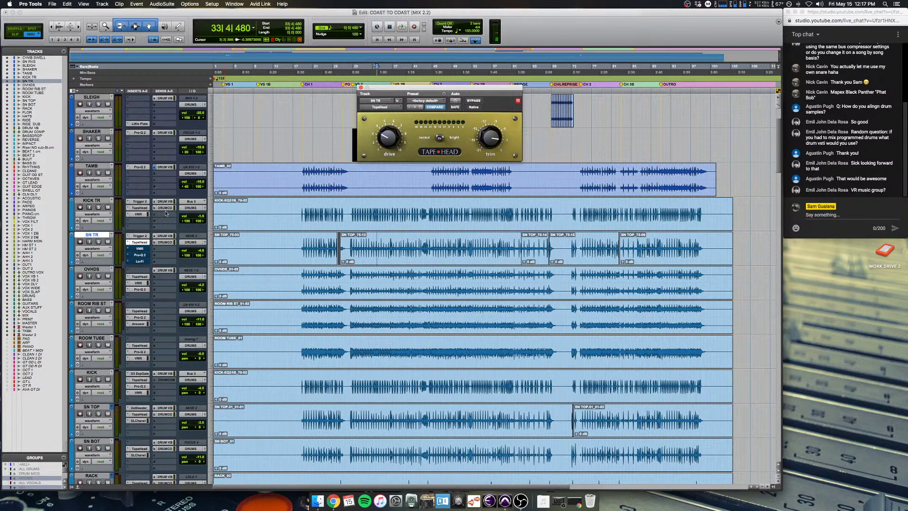
click(138, 277)
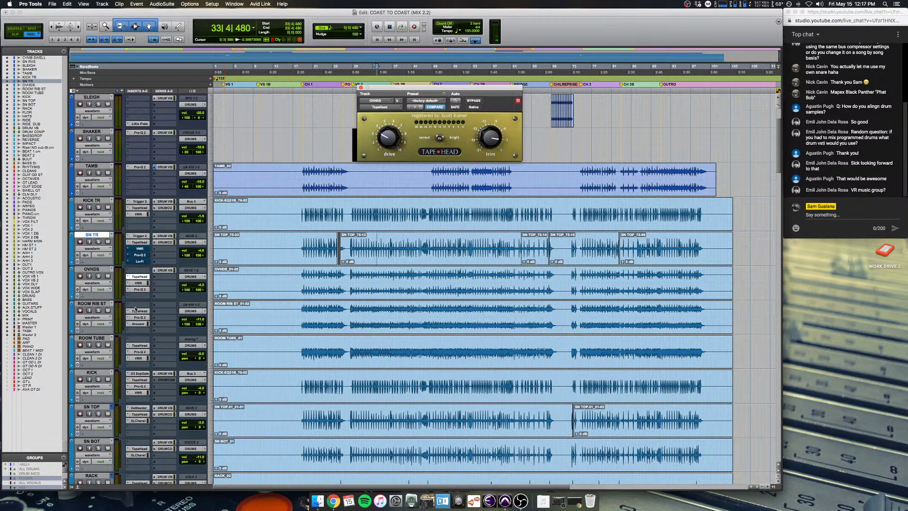
click(137, 310)
click(140, 346)
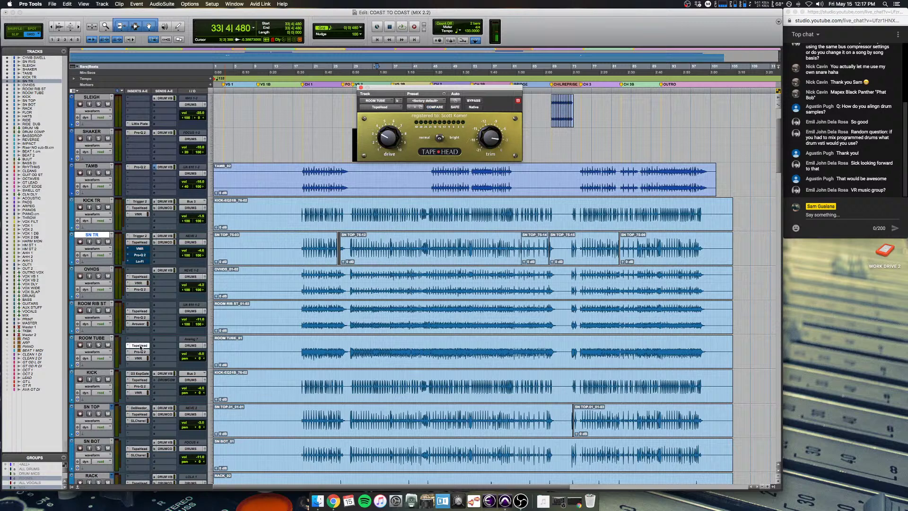
Step: Open and enable the VMR insert on SN TR, solo the track, and audition the Punchy Bright Snare chain from 31|4|480
click(137, 250)
click(138, 249)
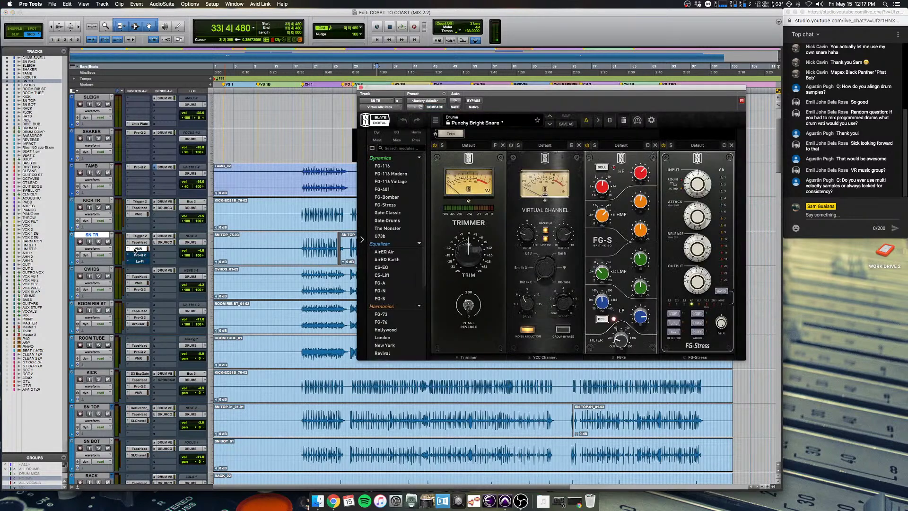
click(99, 241)
scroll(284, 284, right, 5)
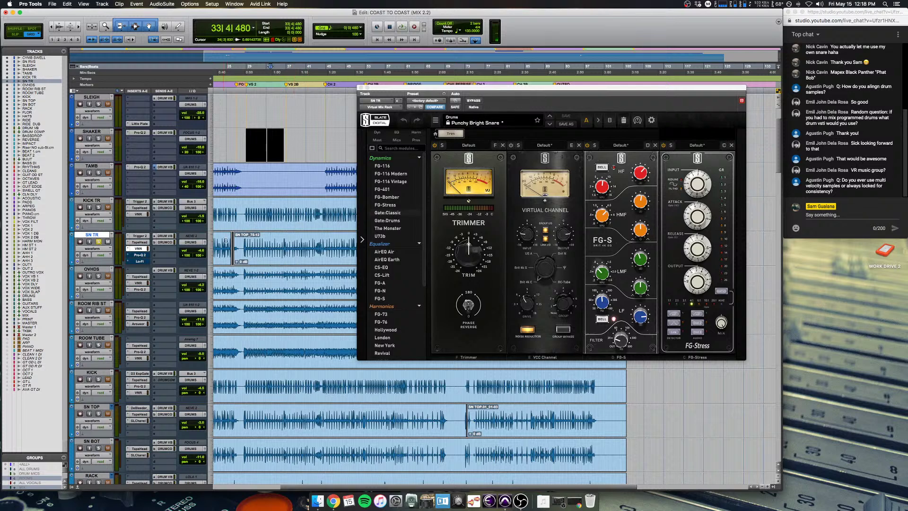
click(260, 242)
key(space)
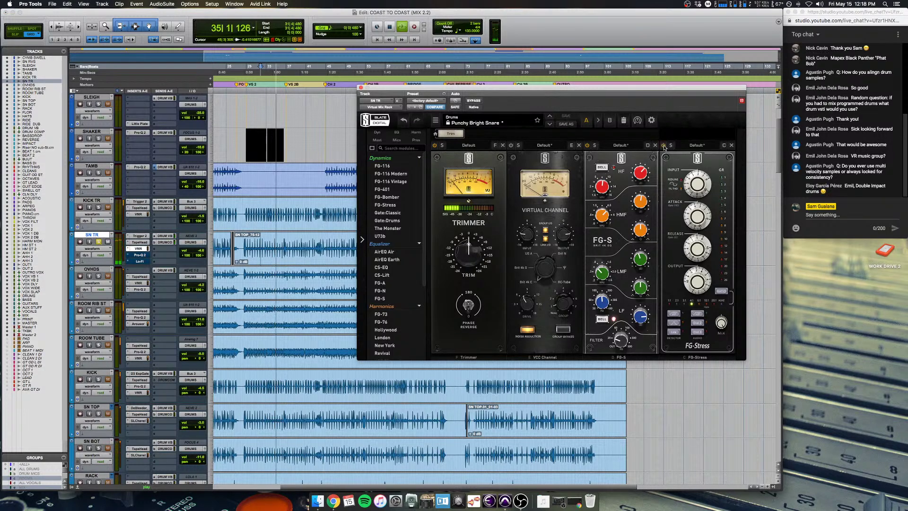
key(space)
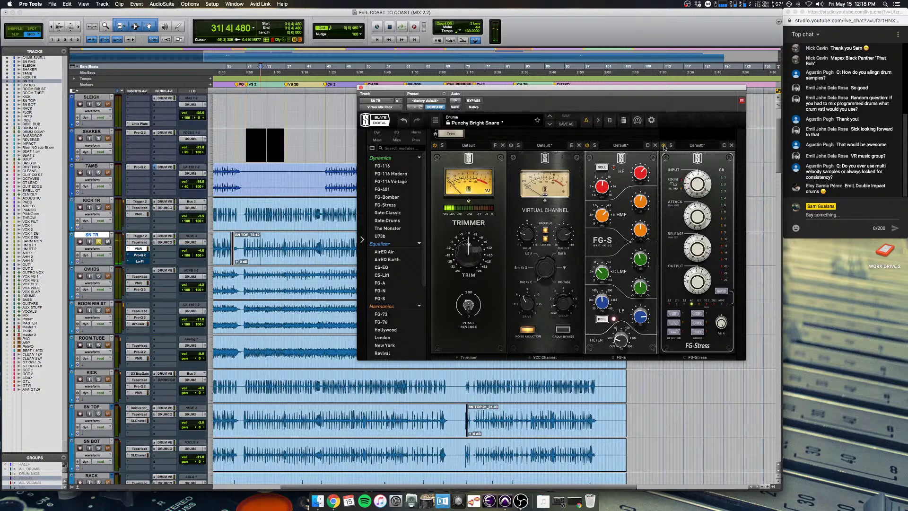
key(space)
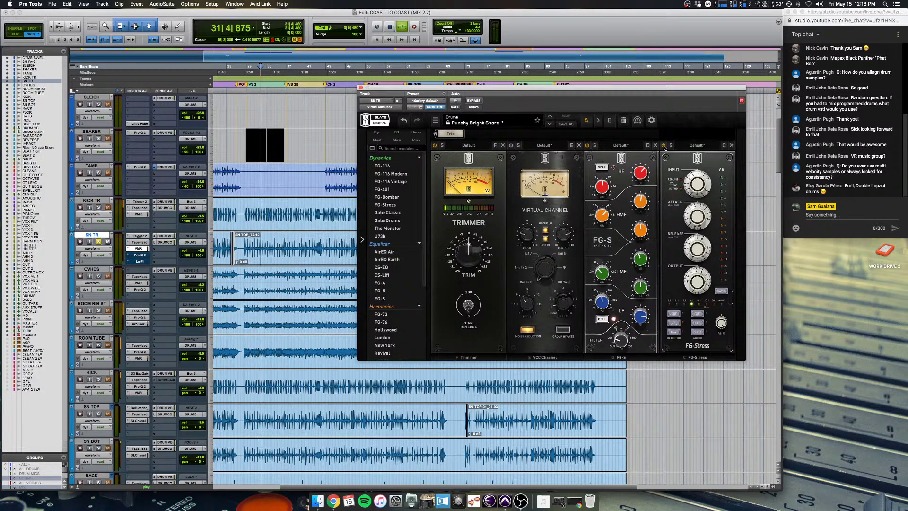
key(space)
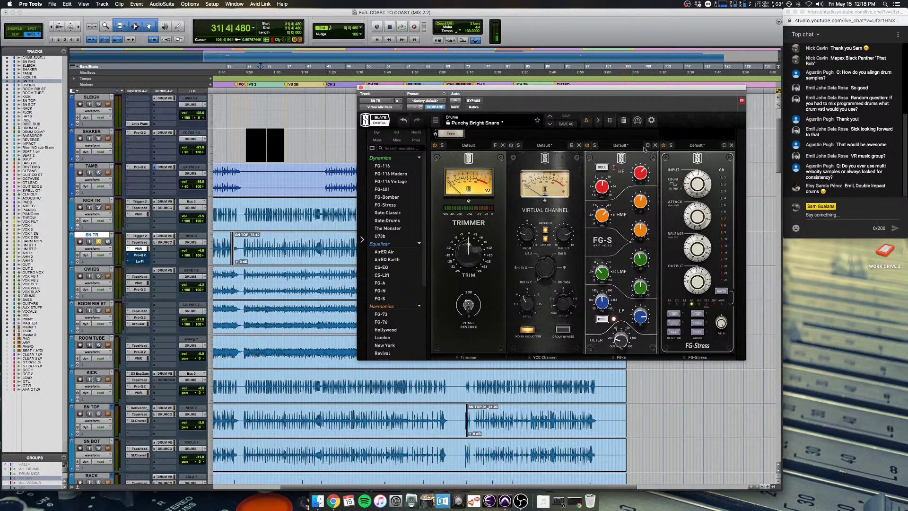
key(space)
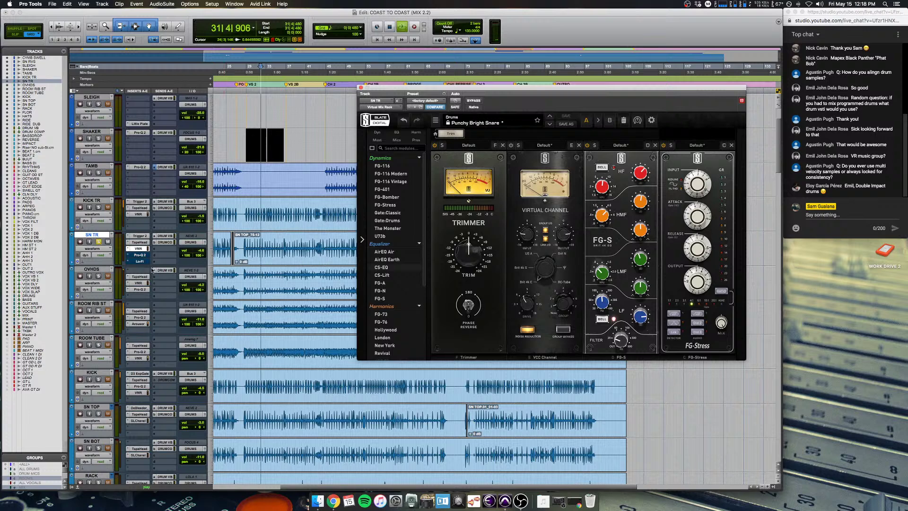
key(space)
Step: Open and re-enable Pro-Q 2 on SN TR, and listen to its narrow cut during playback
click(140, 256)
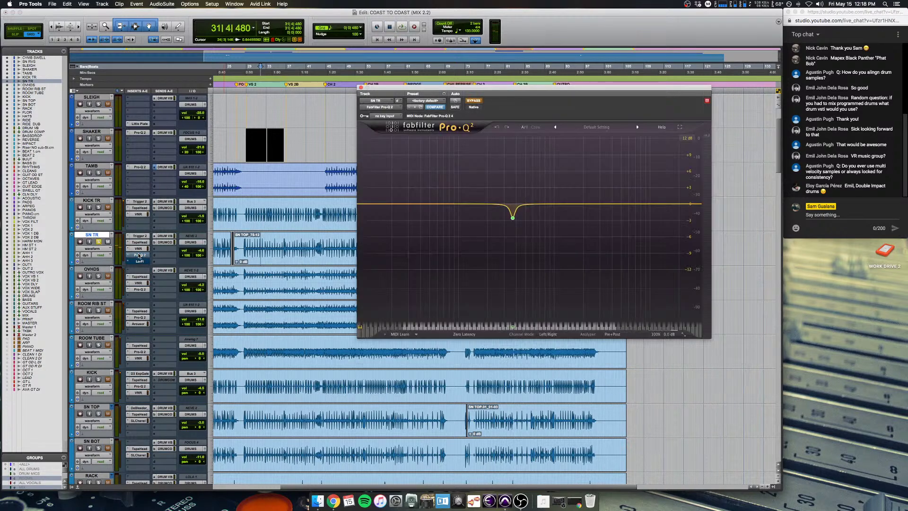
super+click(139, 255)
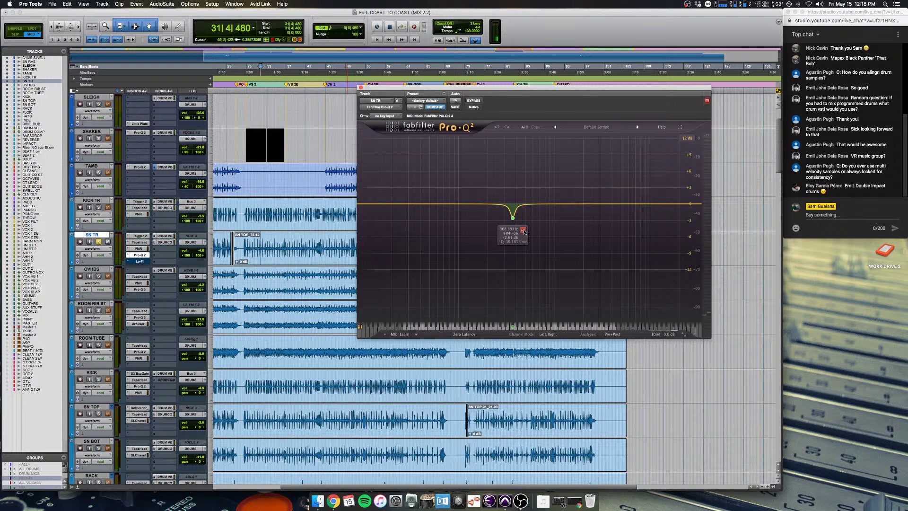
key(space)
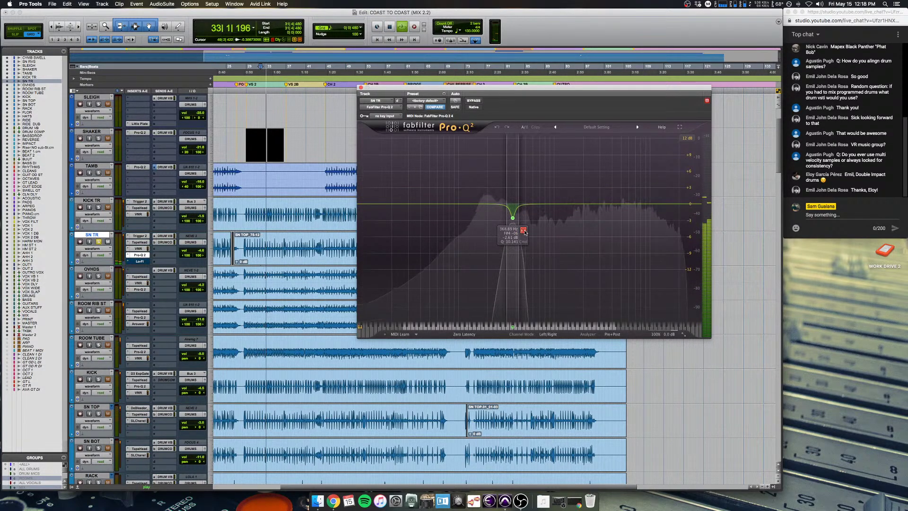
key(space)
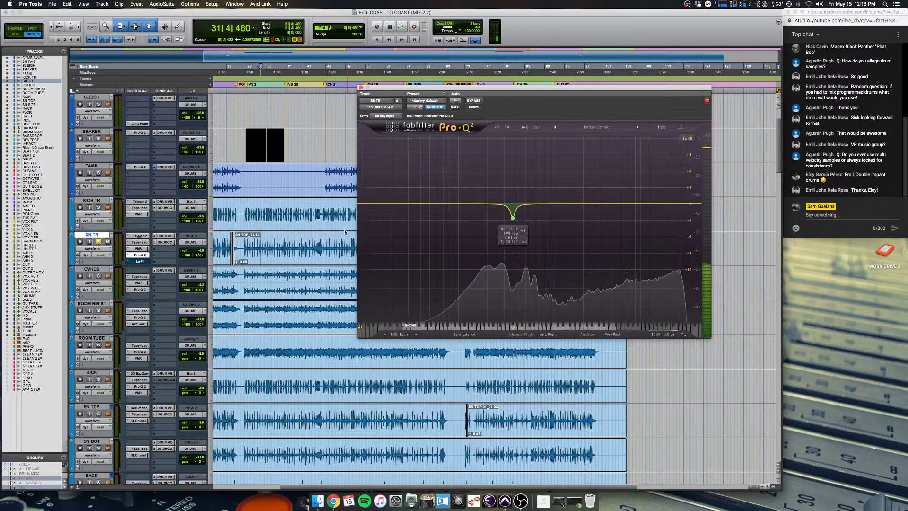
Step: Open and enable Lo-Fi on SN TR, and compare it bypassed and active during playback from 28|3|000
click(140, 261)
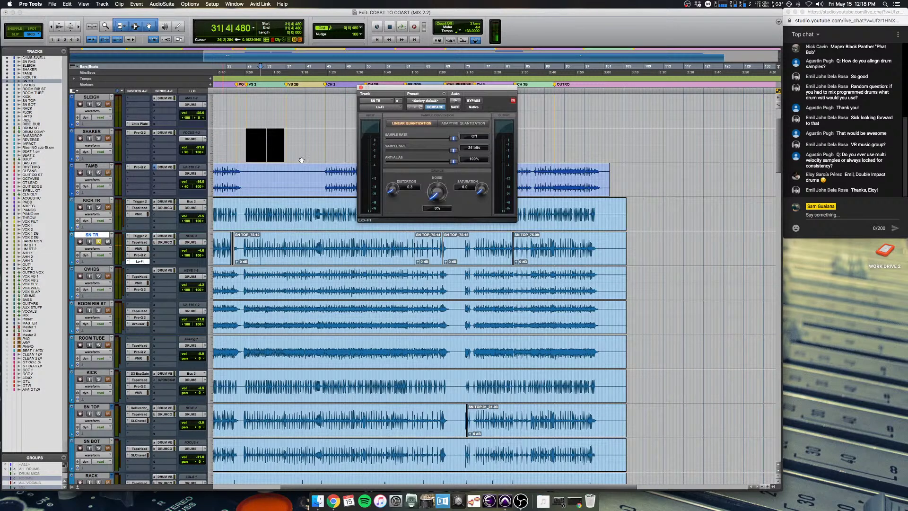
key(space)
key(space)
scroll(331, 288, up, 8)
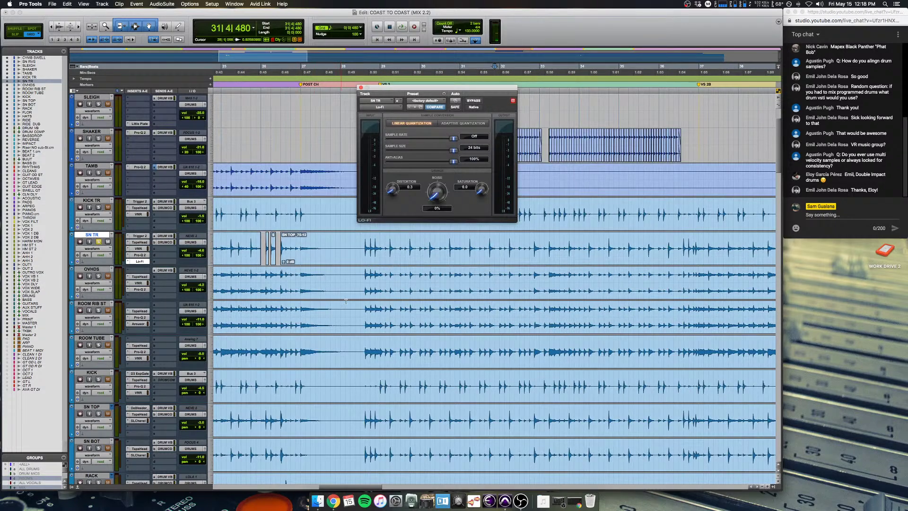
click(360, 238)
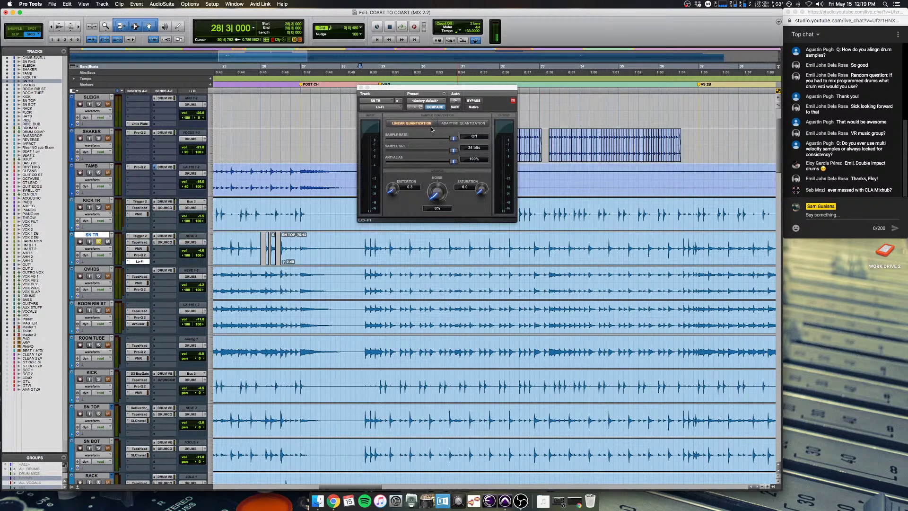
click(477, 101)
key(space)
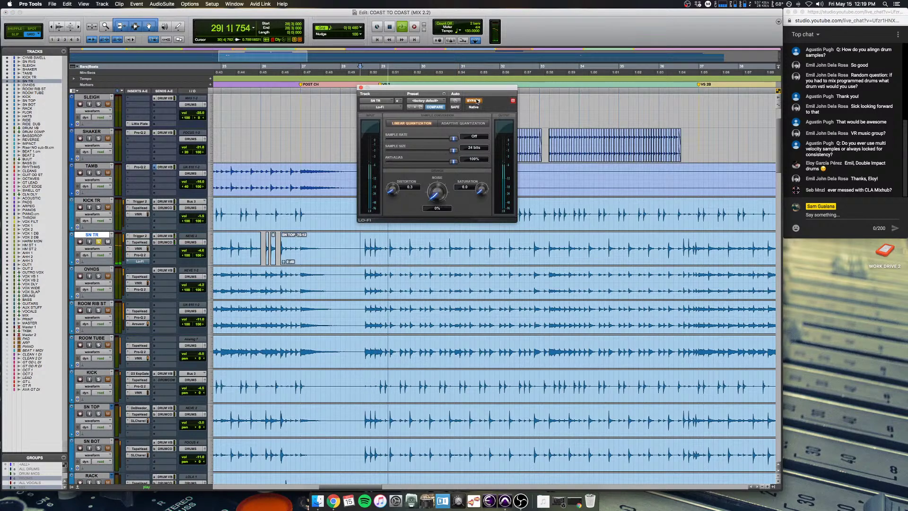
click(477, 100)
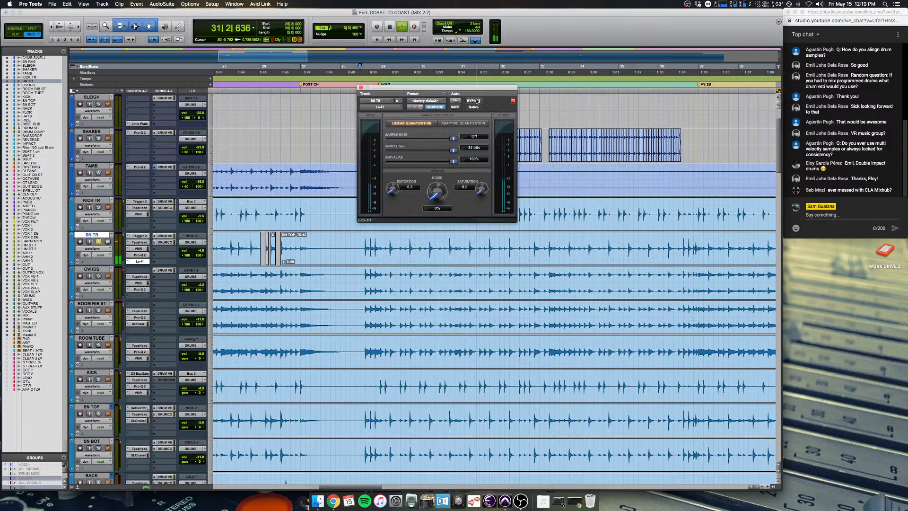
key(space)
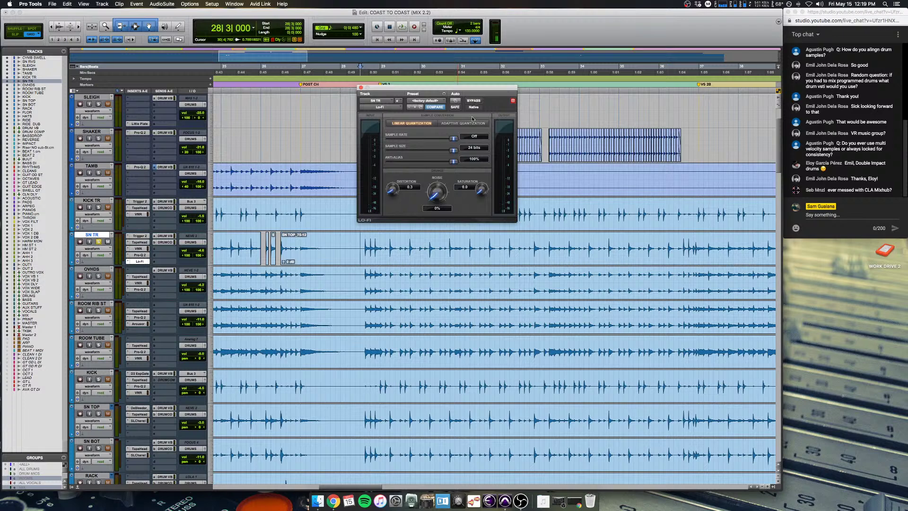
Step: Close Lo-Fi, solo KICK TR, and play it with its Trigger 2 plug-in open
scroll(474, 275, left, 3)
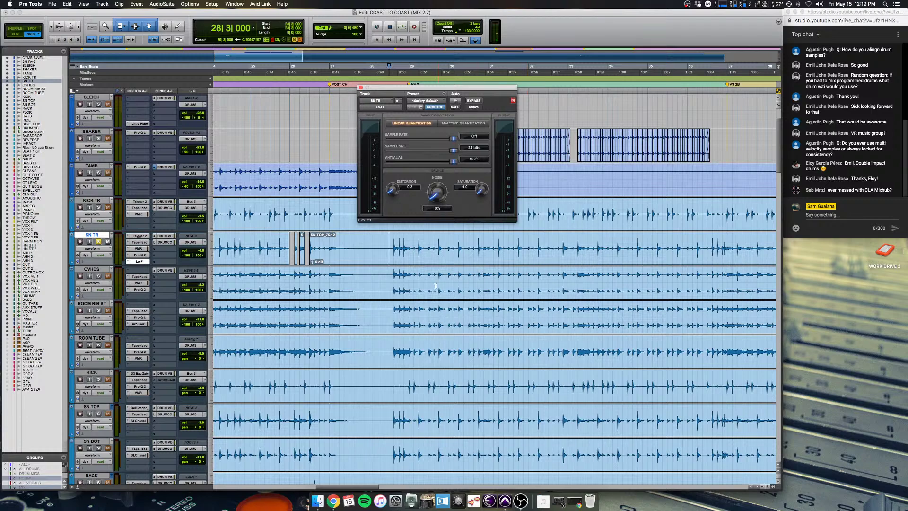
scroll(428, 290, up, 2)
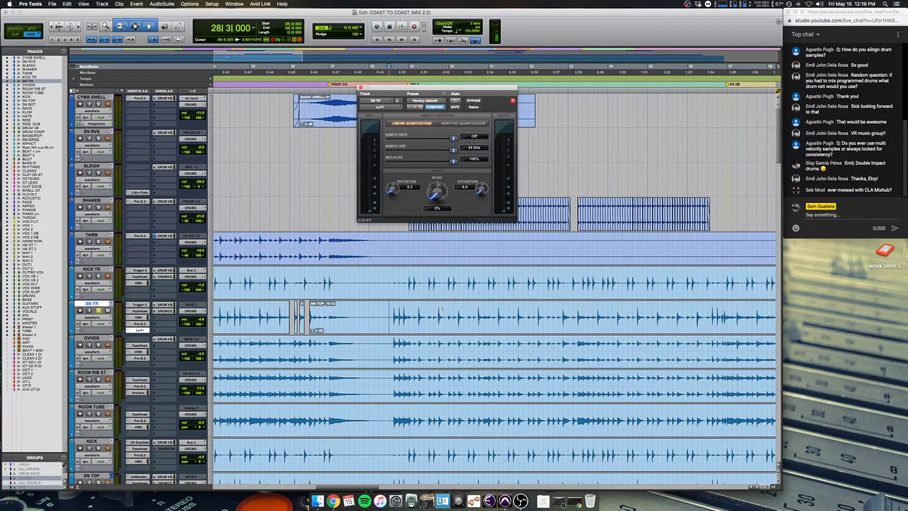
scroll(442, 309, down, 1)
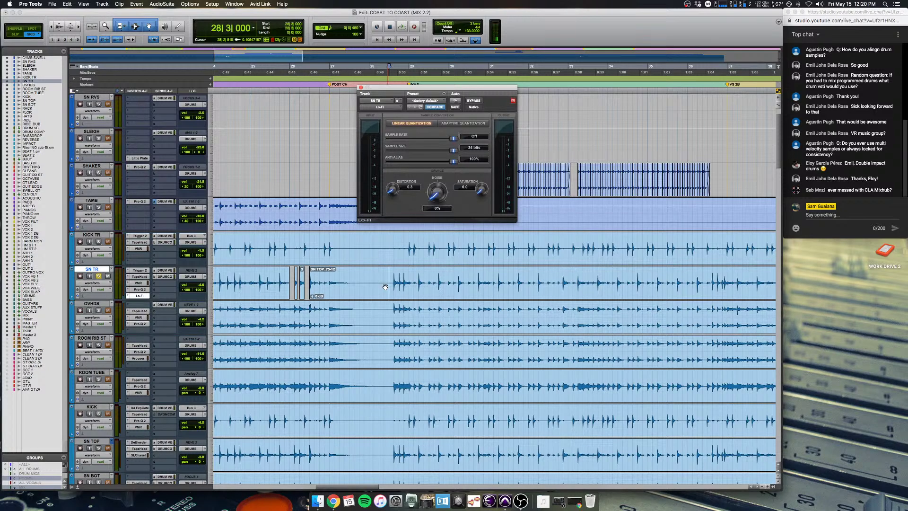
click(361, 87)
key(r)
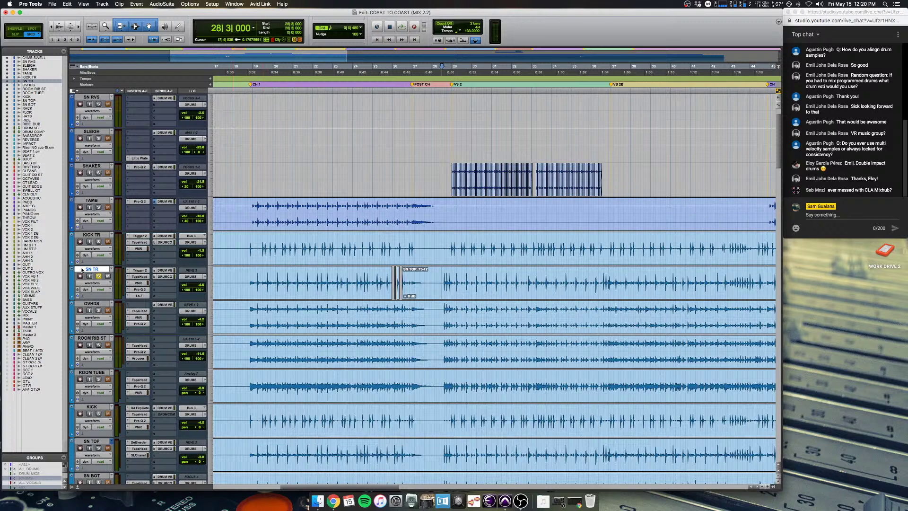
click(99, 241)
click(139, 235)
key(space)
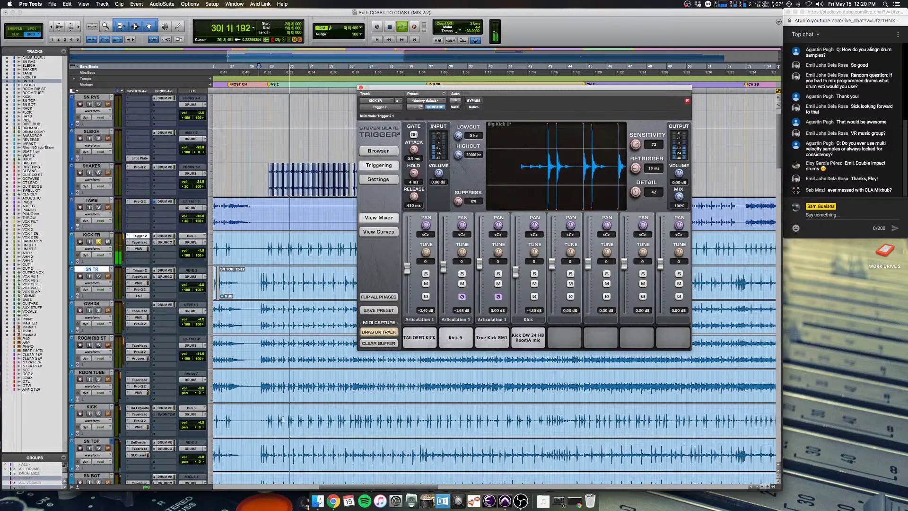
key(space)
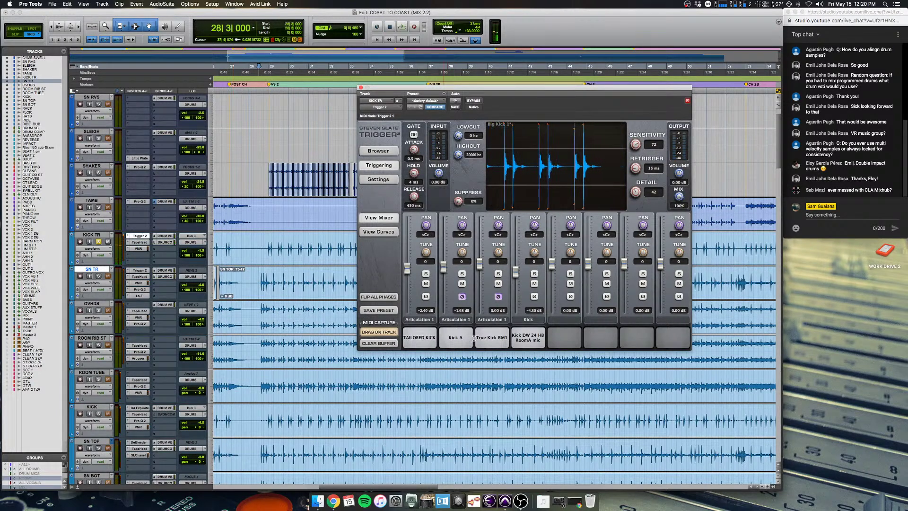
Step: Audition the True Kick RM1, Kick A and TAILORED KICK samples individually in Trigger 2, and play KICK TR with the full blend
click(489, 340)
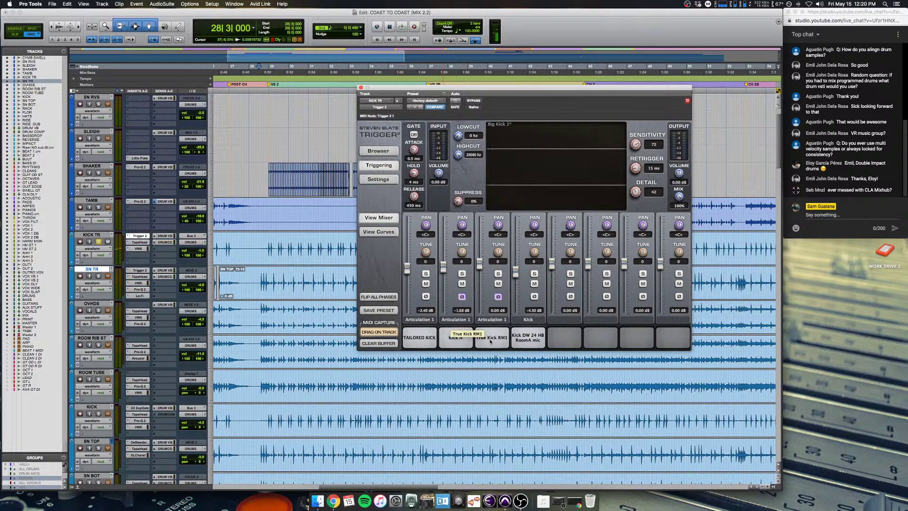
click(490, 339)
click(459, 339)
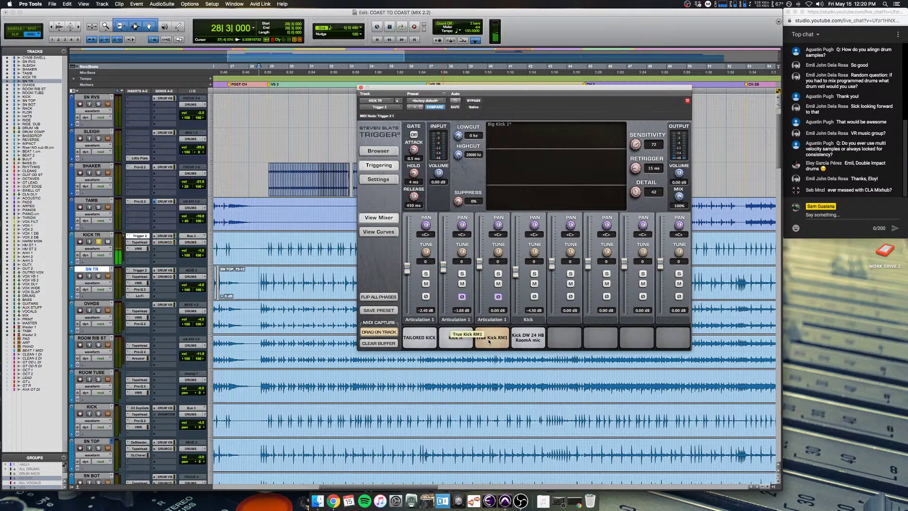
click(457, 339)
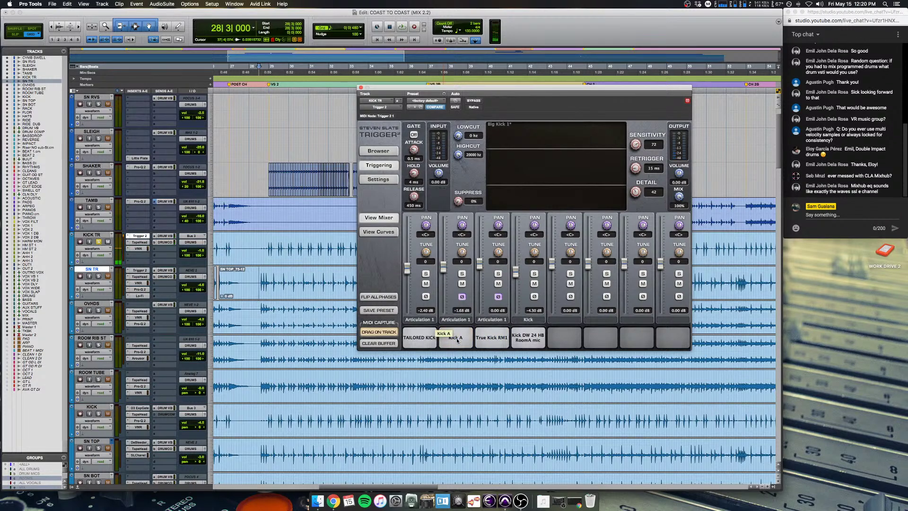
click(457, 340)
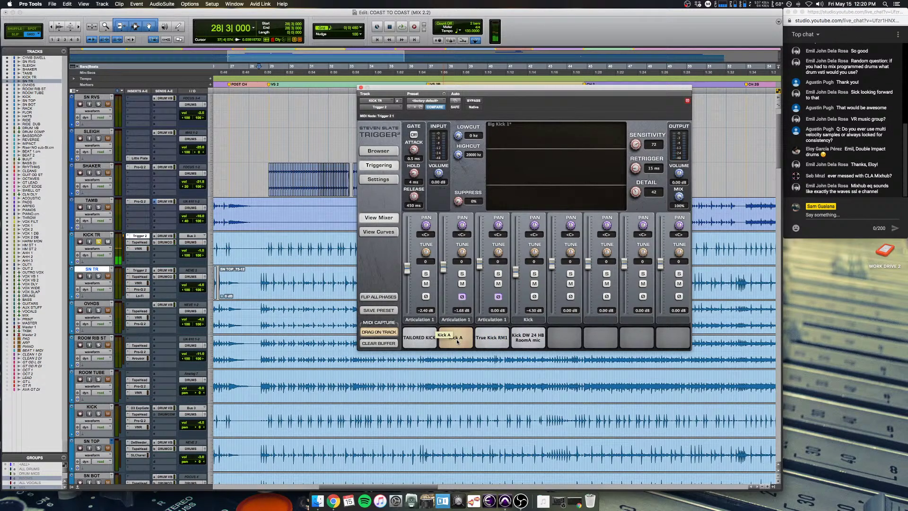
click(417, 340)
click(418, 340)
click(425, 339)
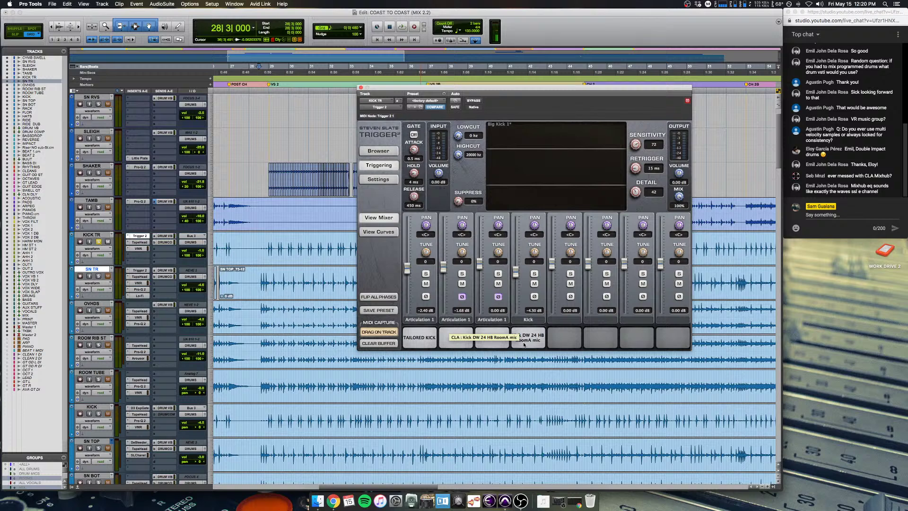
key(space)
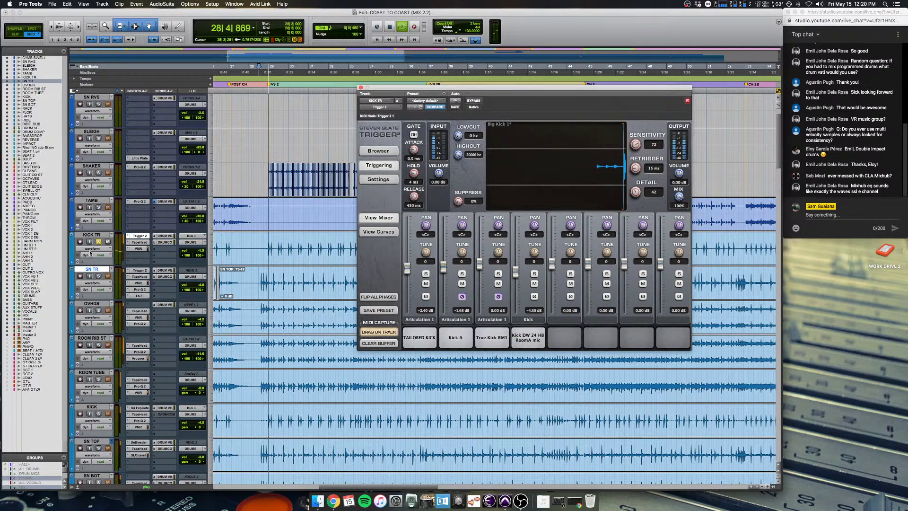
Step: Audition KICK TR with the Kick DW 24 HB RoomA mic sample muted in Trigger 2, and open the track's TapeHead
click(534, 283)
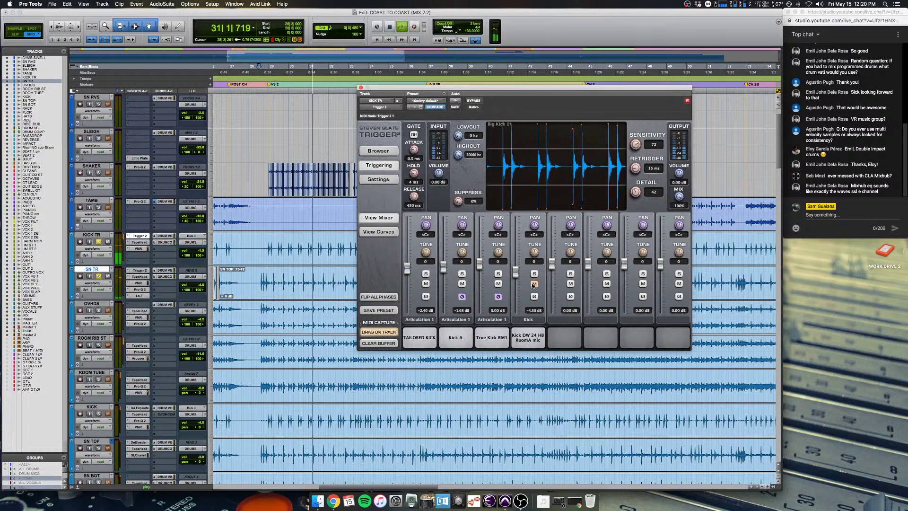
key(space)
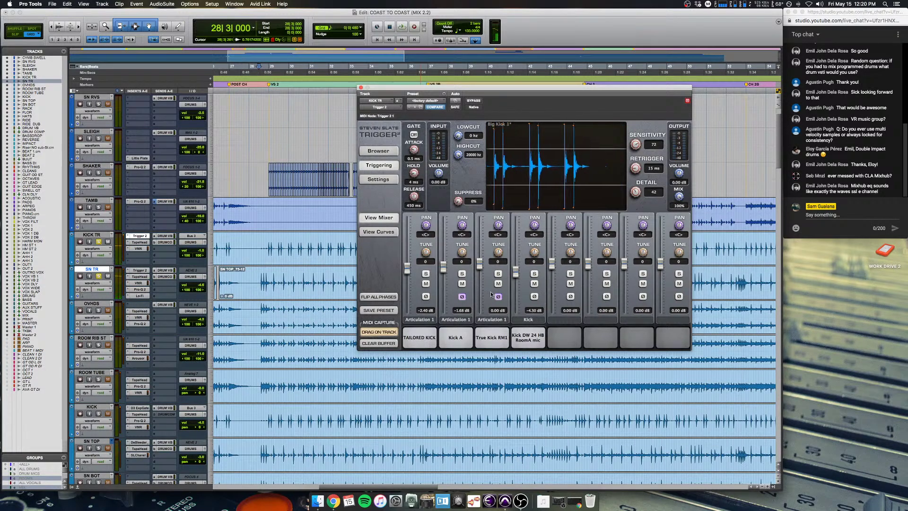
click(139, 242)
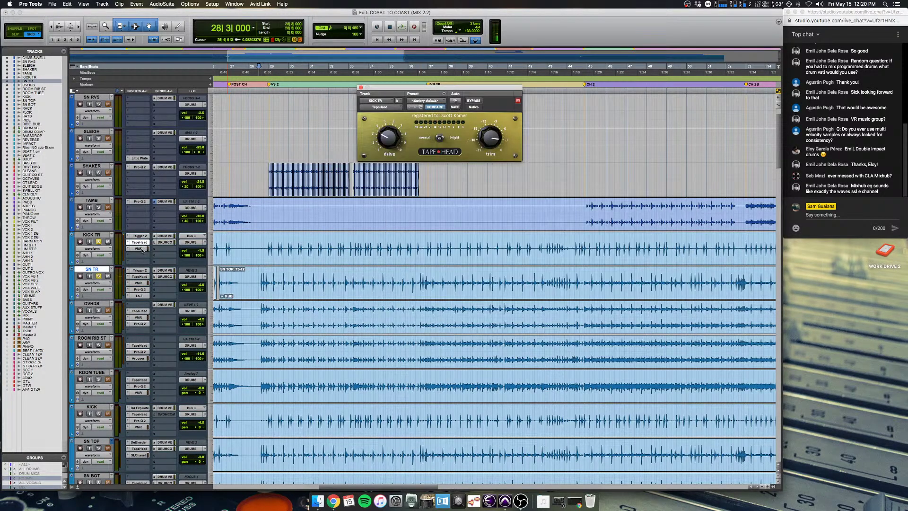
Step: Open Virtual Mix Rack on KICK TR, unsolo SN TR, and play the kick trigger from 29|4|480
click(140, 249)
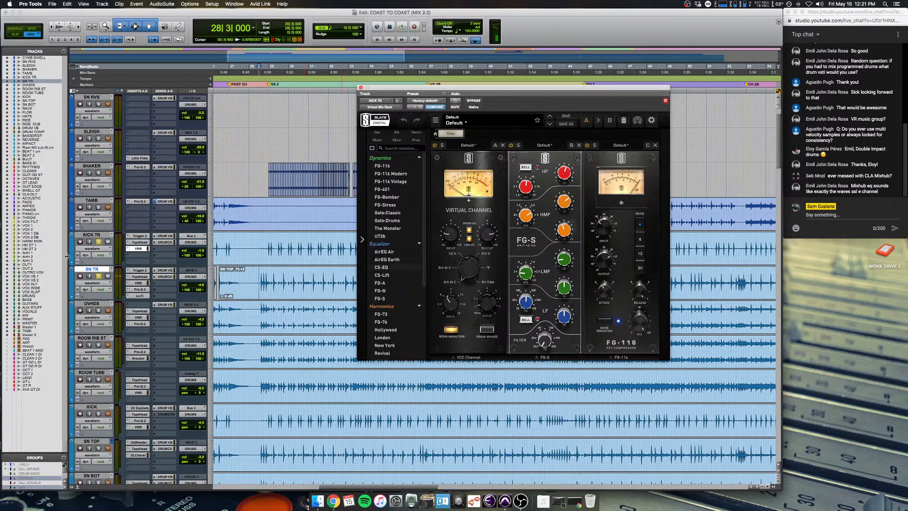
click(98, 278)
click(280, 238)
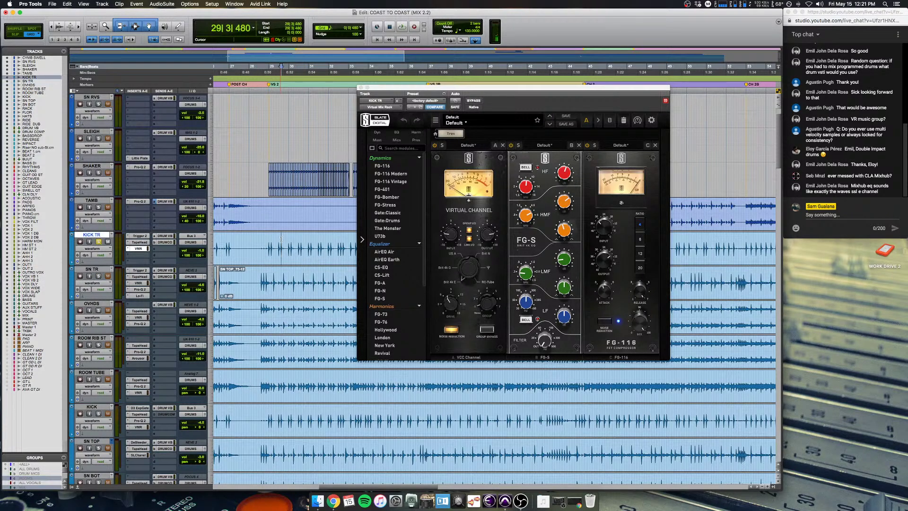
key(space)
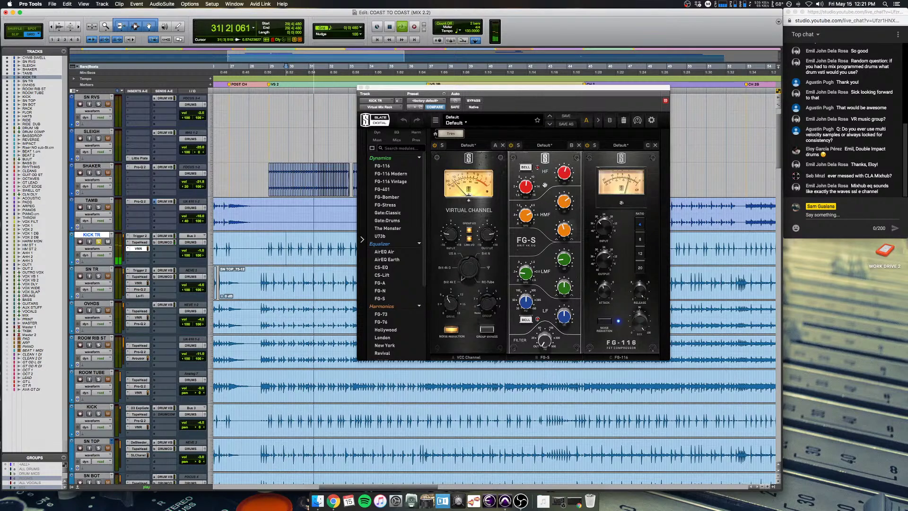
key(space)
click(567, 260)
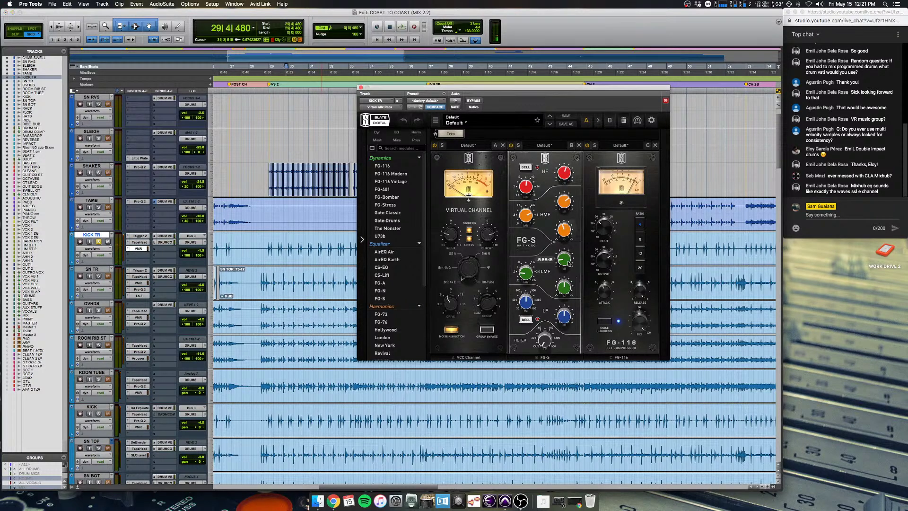
Step: Try a different HMF gain on the FG-S equalizer during KICK TR playback, and undo the change
mouse_move(531, 274)
key(space)
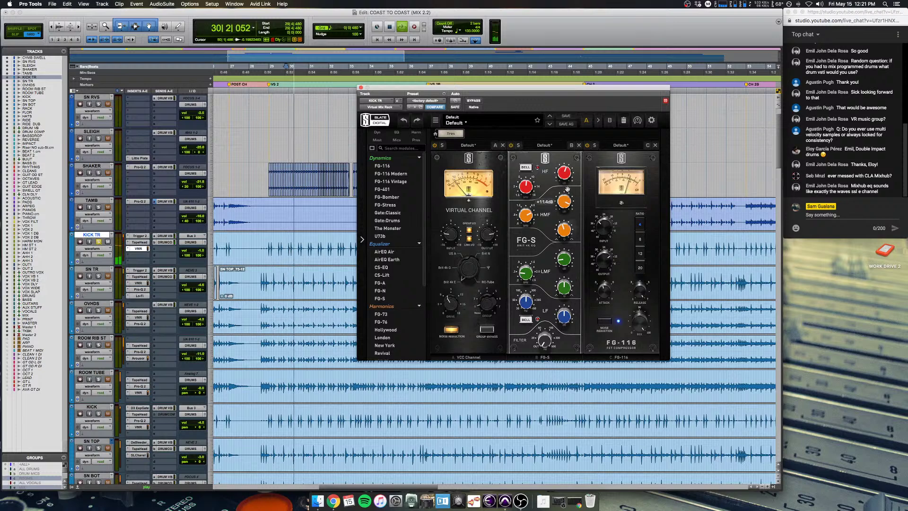
drag(564, 204, 566, 265)
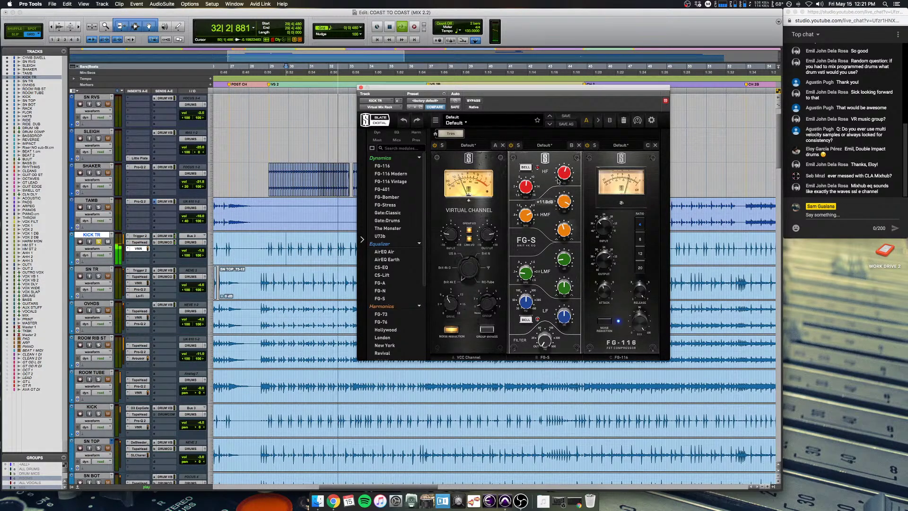
click(403, 124)
key(space)
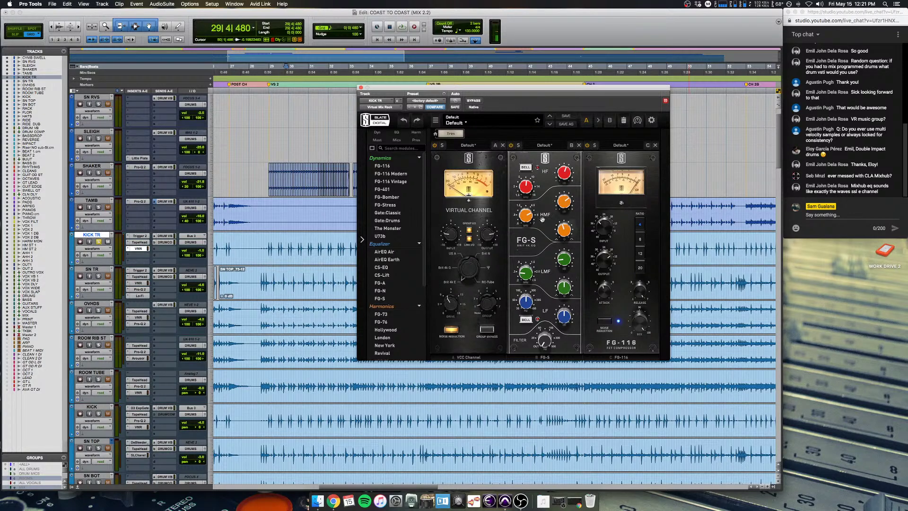
Step: Play KICK TR and compare the FG-116 compressor module bypassed and active
mouse_move(532, 221)
drag(587, 237, 584, 248)
key(space)
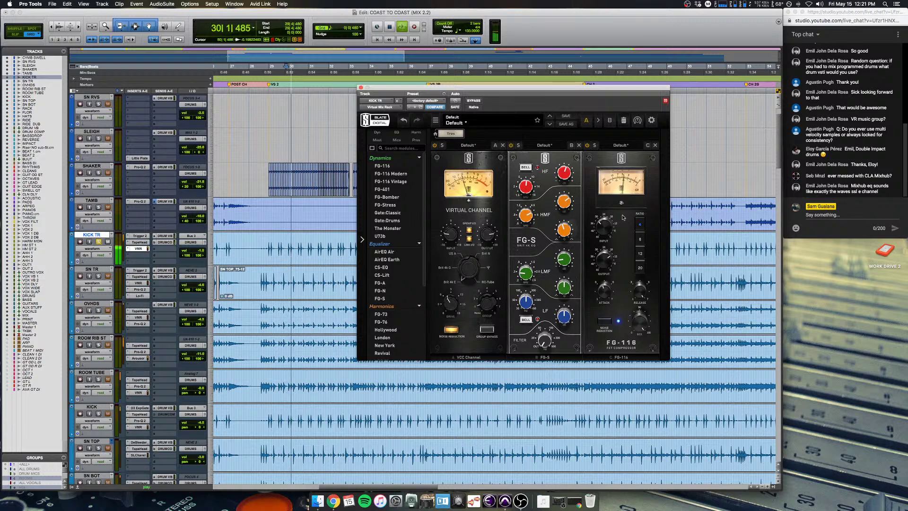
click(587, 145)
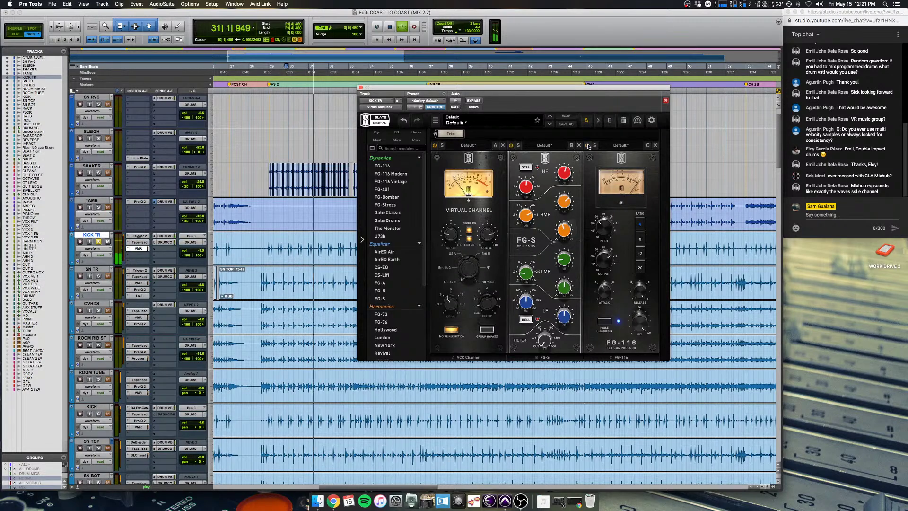
click(587, 145)
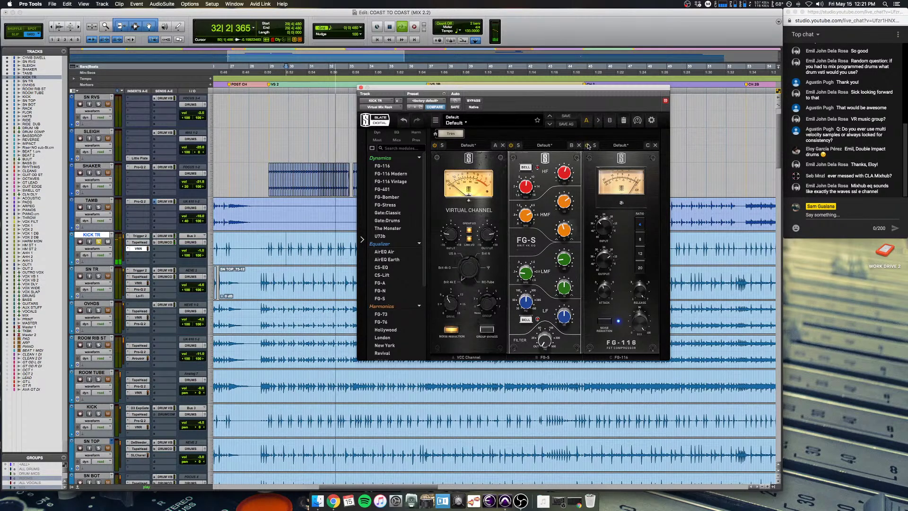
key(space)
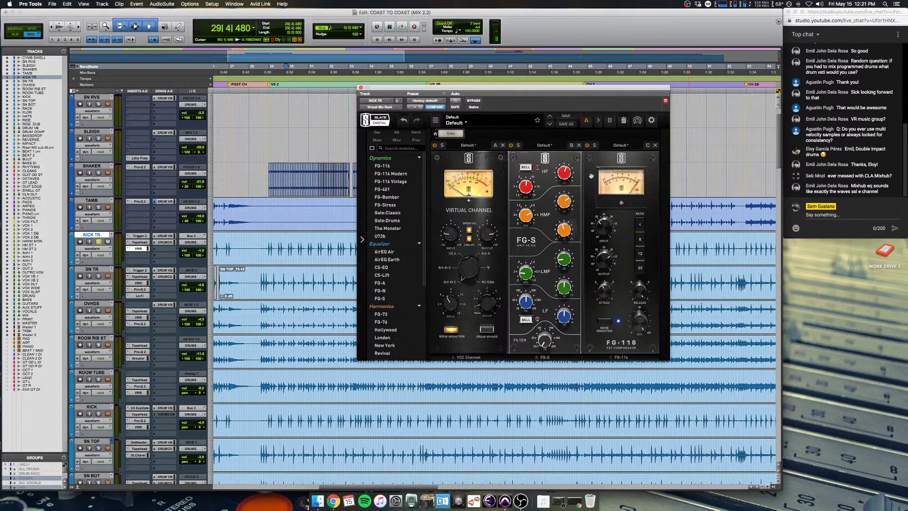
Step: Close Virtual Mix Rack, and play KICK TR and KICK soloed together from 28|3|000 before clearing the solos
click(360, 88)
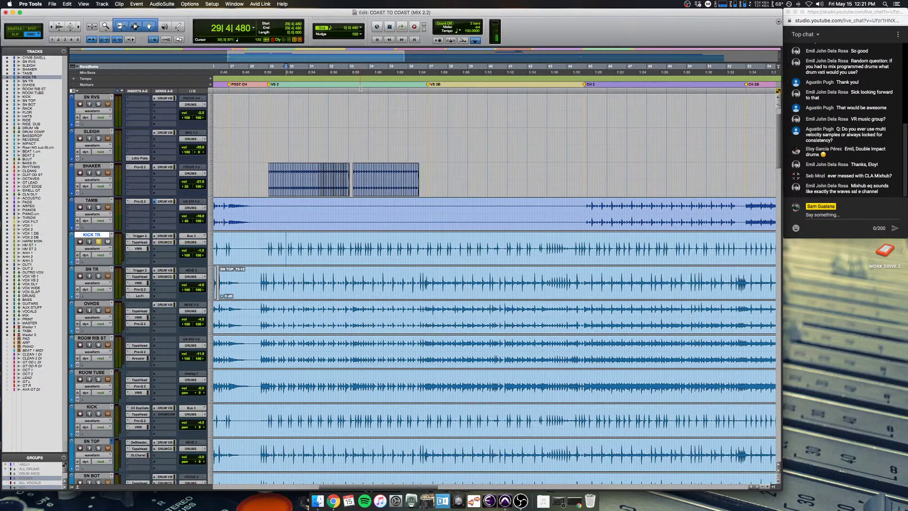
click(258, 271)
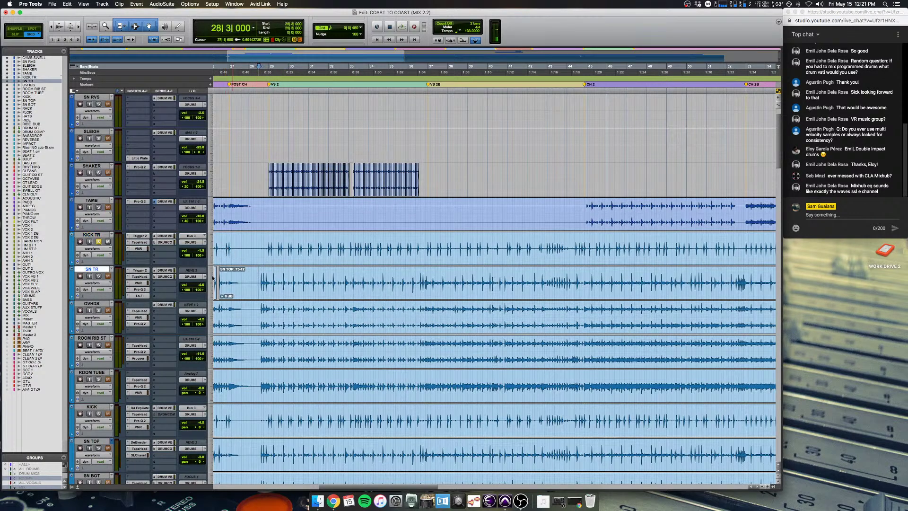
alt+click(98, 278)
click(98, 413)
key(space)
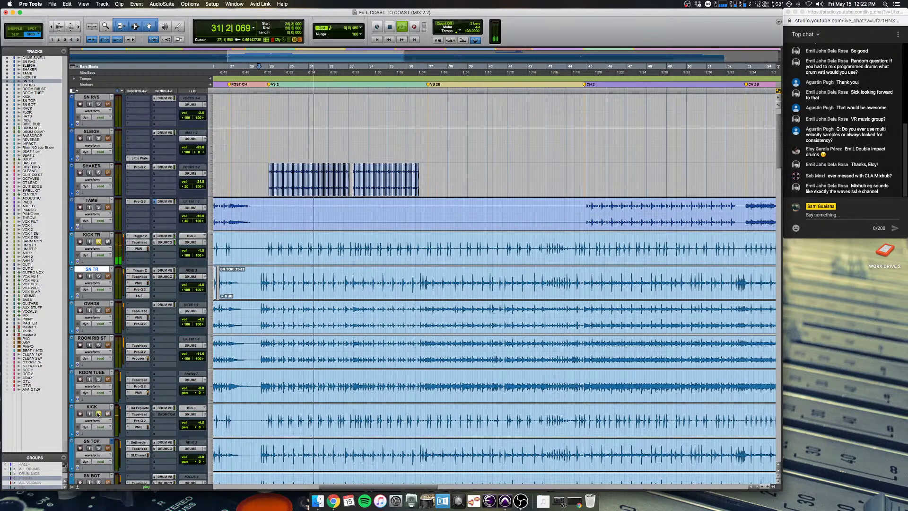
key(space)
click(99, 413)
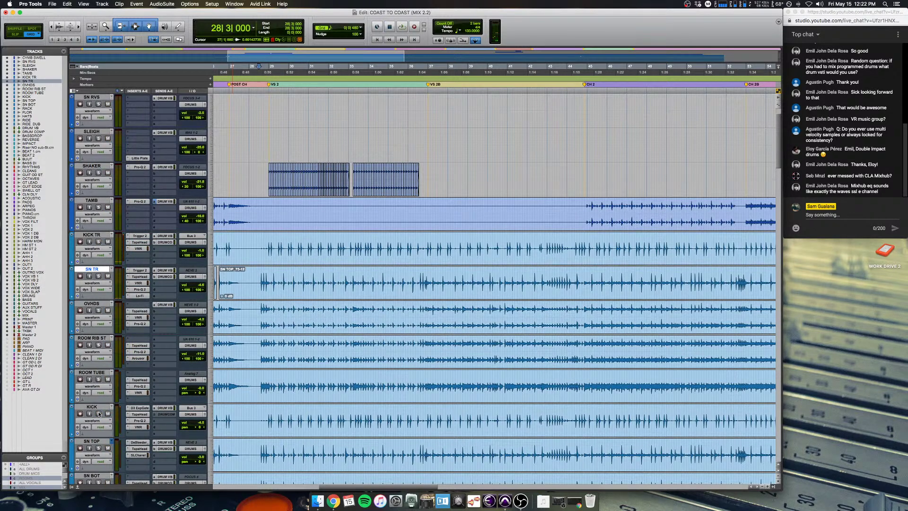
Step: Show the sample curves in Trigger 2 on KICK TR, and play the drums from 28|4|480 with the plug-in open
click(132, 236)
click(379, 233)
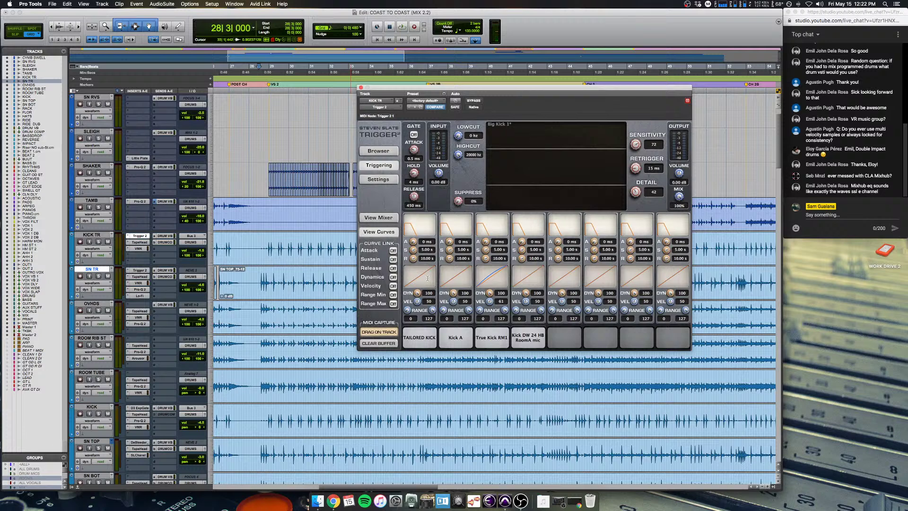
click(267, 242)
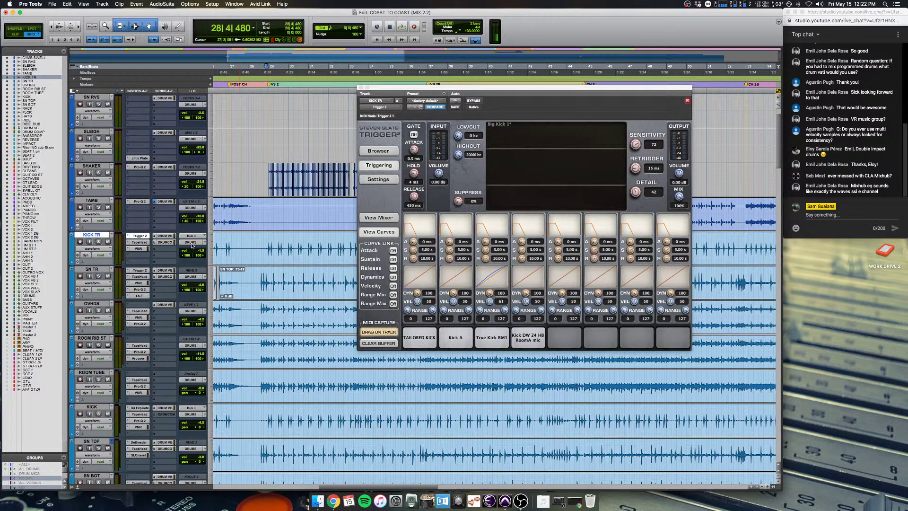
scroll(192, 245, right, 1)
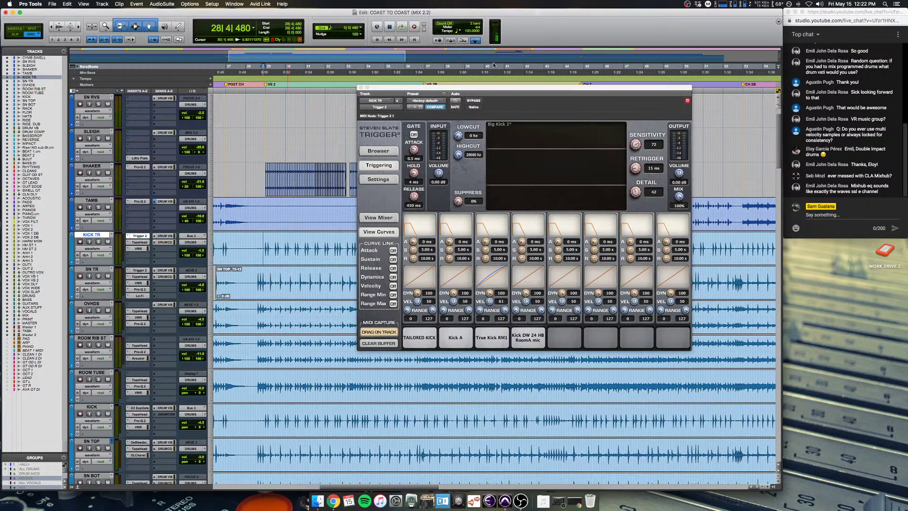
key(space)
click(361, 88)
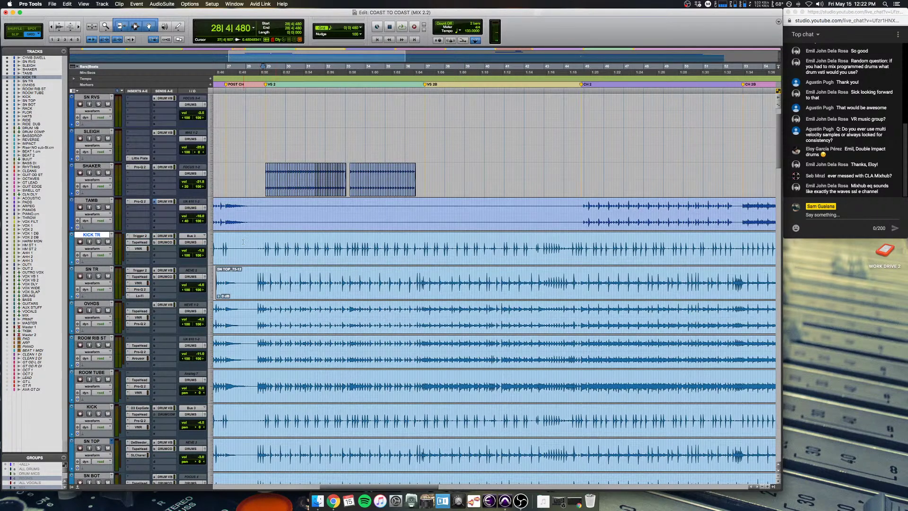
click(134, 236)
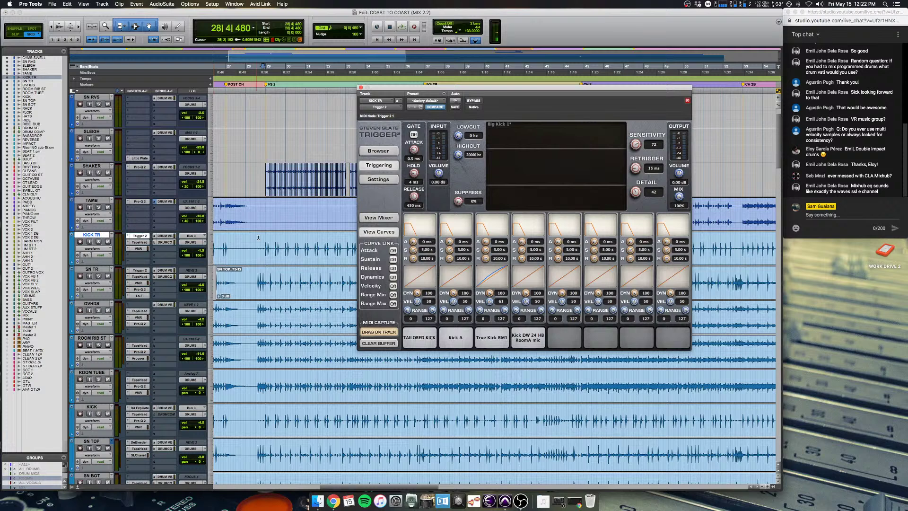
key(space)
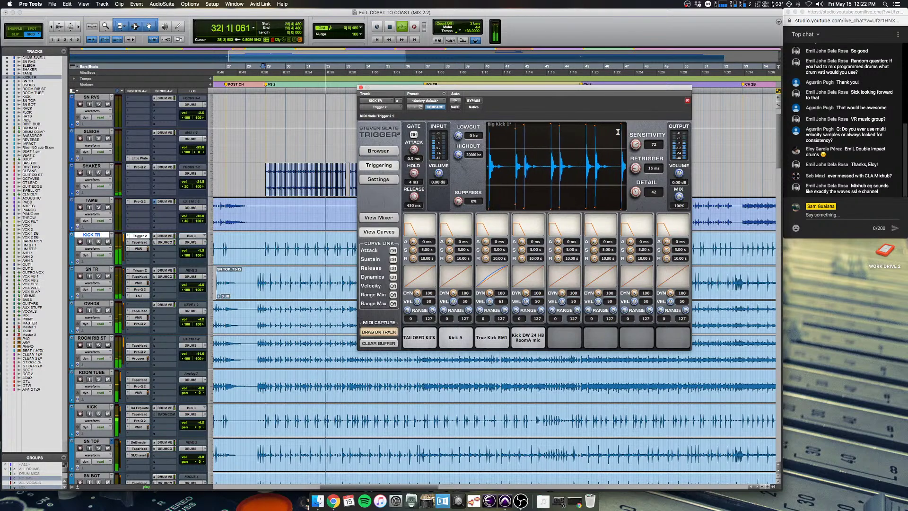
key(space)
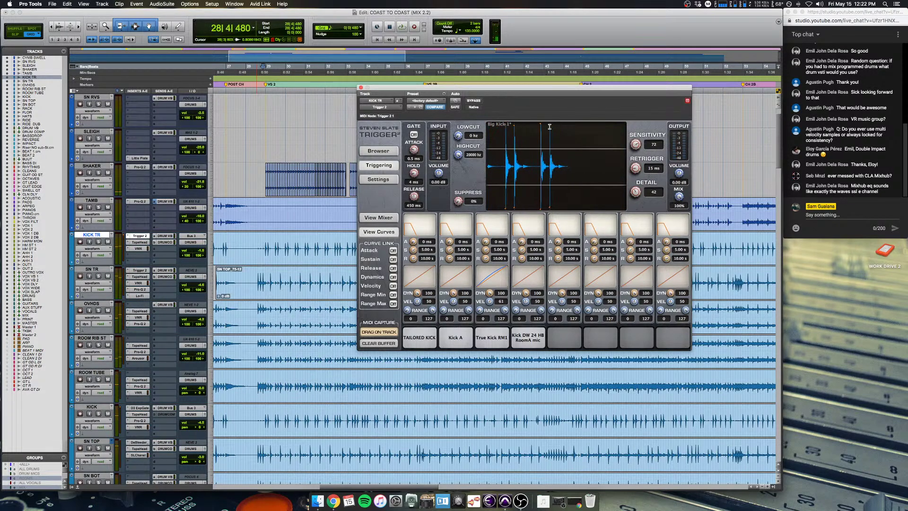
Step: Play the drum fill before CH 2 from 42|3|000, and replay it from 41|2|480 with KICK TR soloed
scroll(287, 256, down, 2)
scroll(287, 256, right, 5)
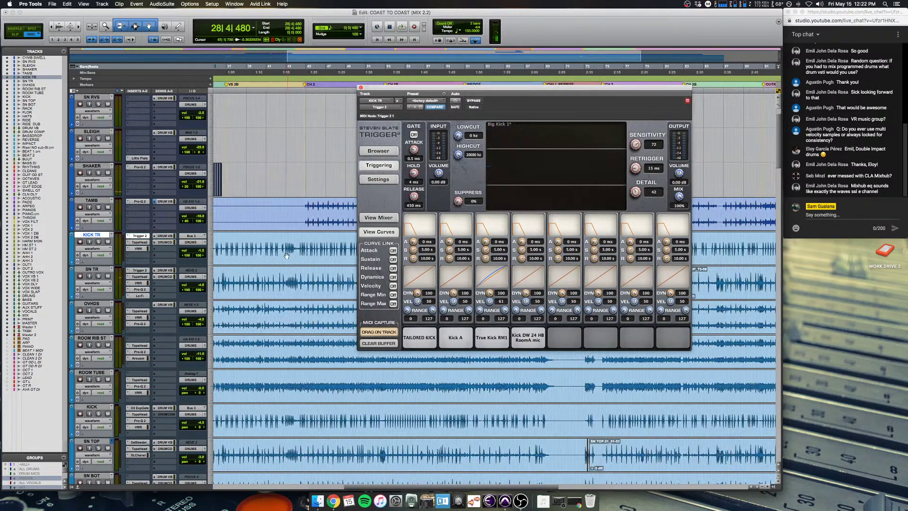
click(280, 244)
key(space)
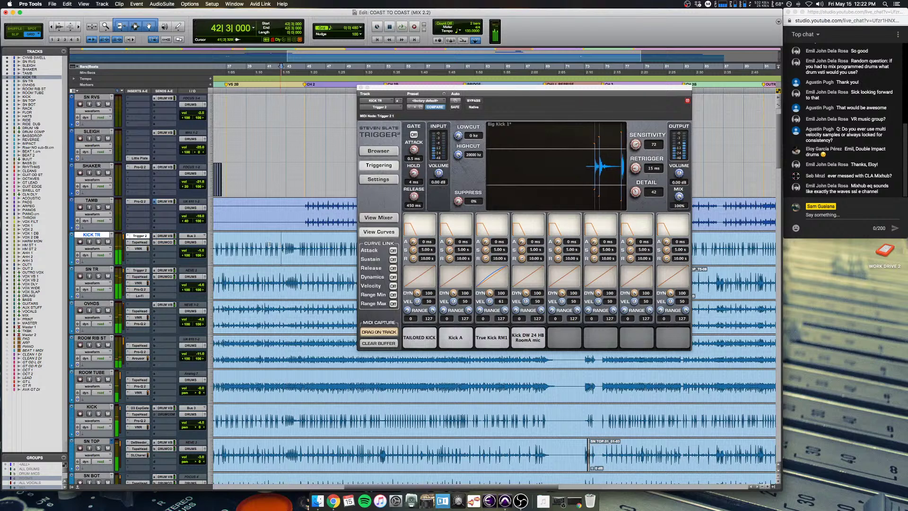
click(269, 244)
key(shift+s)
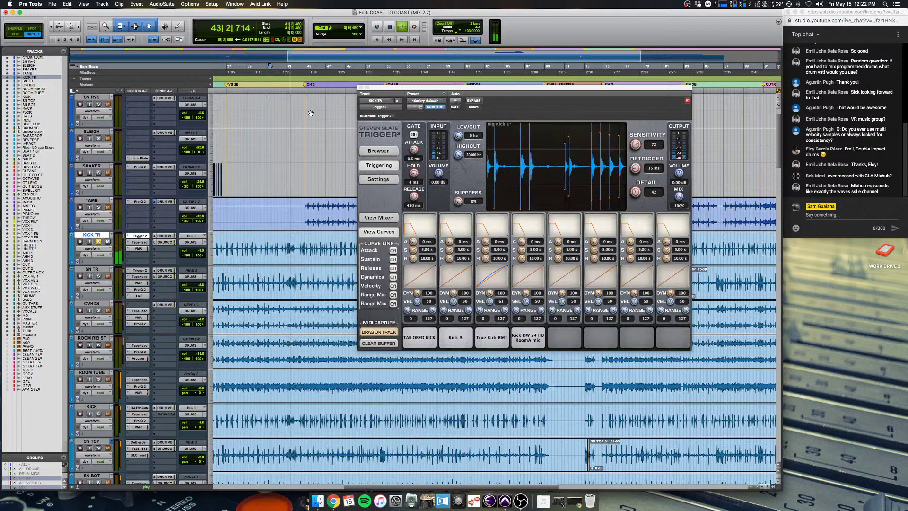
key(space)
Step: Close Trigger 2, solo SN TR instead of KICK TR, and zoom in on the fill with the cursor at 42|1|000
click(359, 88)
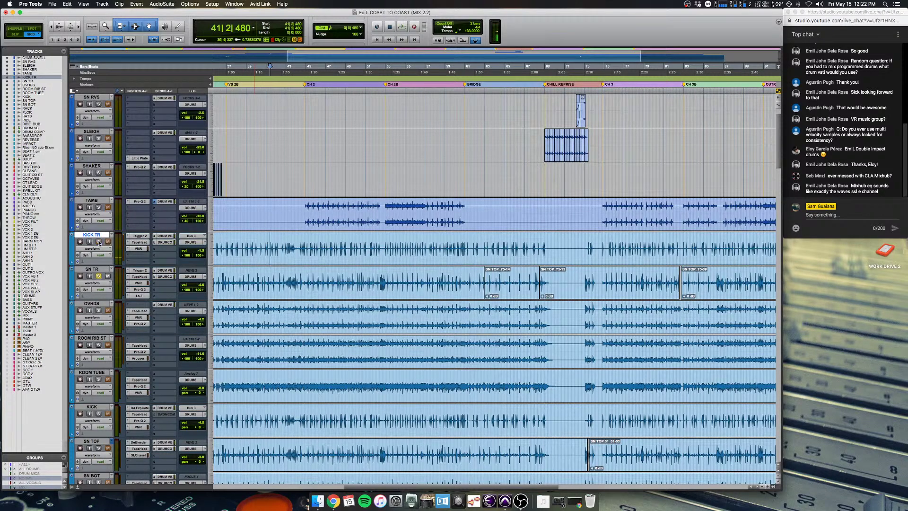
key(super+bracketright)
key(super+bracketright)
key(super+bracketright)
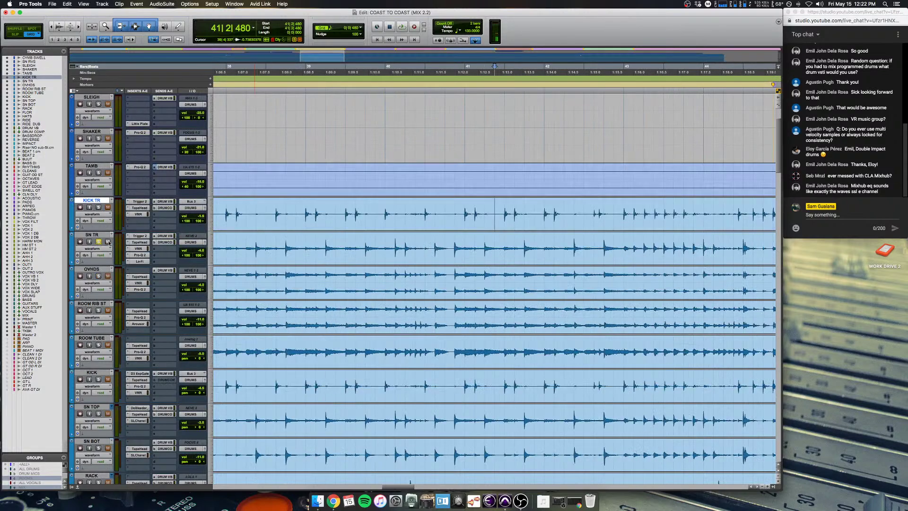
click(342, 277)
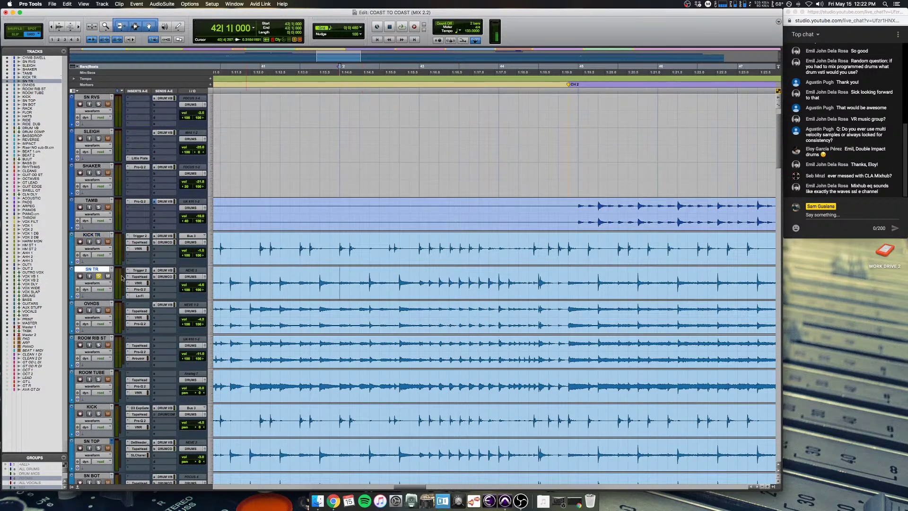
Step: Display the Trigger 2 detail automation in the SN TR lane, and examine it across the song with the plug-in closed
click(134, 271)
click(92, 283)
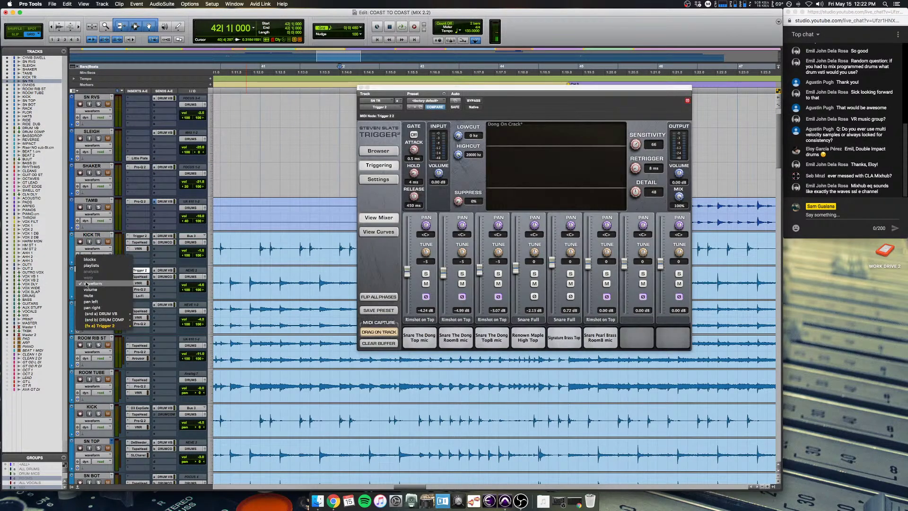
click(148, 328)
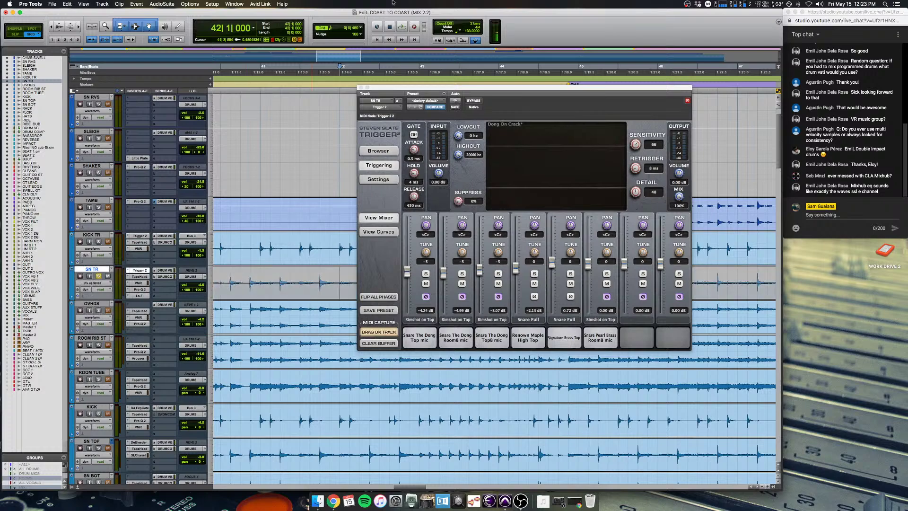
click(359, 89)
key(r)
key(r)
key(r)
key(r)
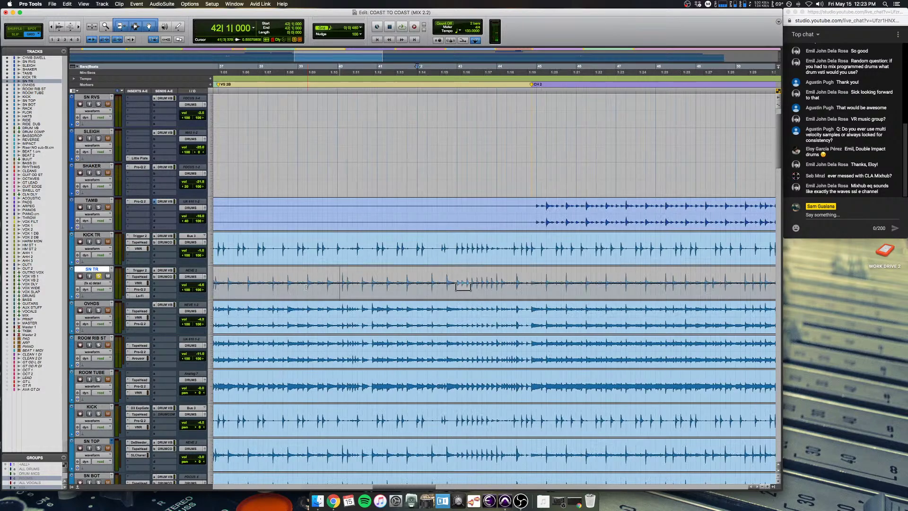
scroll(320, 282, left, 10)
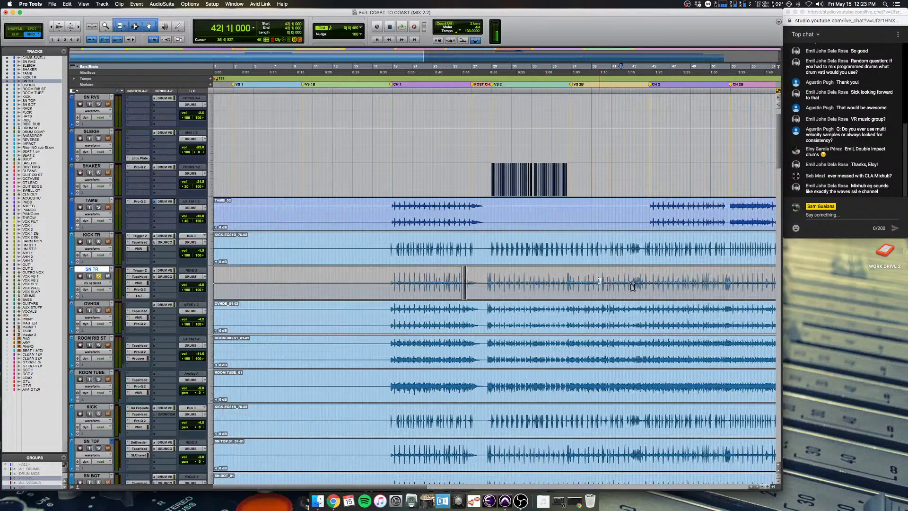
Step: Zoom in on the fill before CH 2 and play it from 41|3|480 with the SN TR detail automation displayed
key(t)
key(t)
key(t)
click(396, 286)
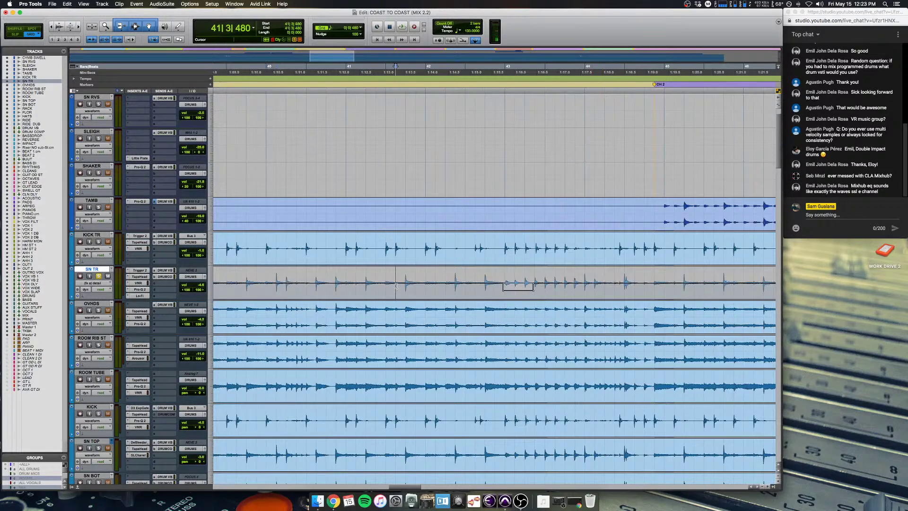
scroll(396, 285, right, 3)
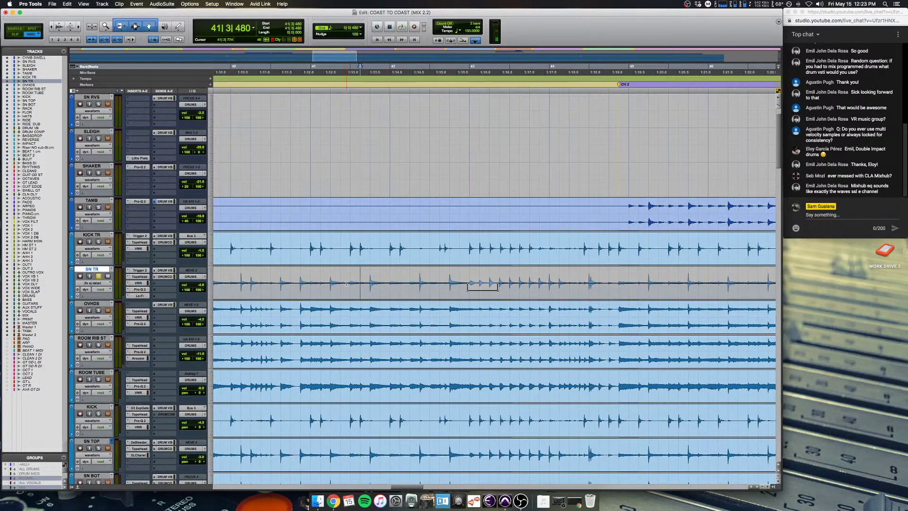
key(space)
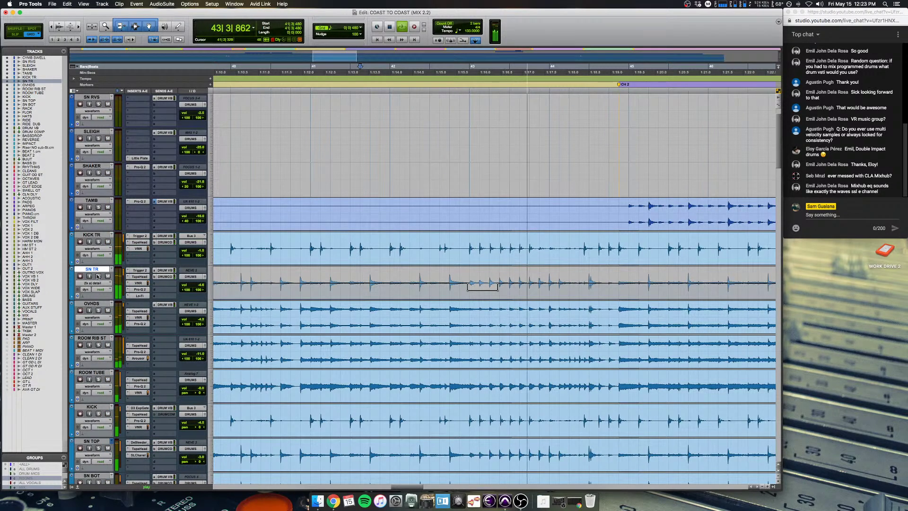
key(space)
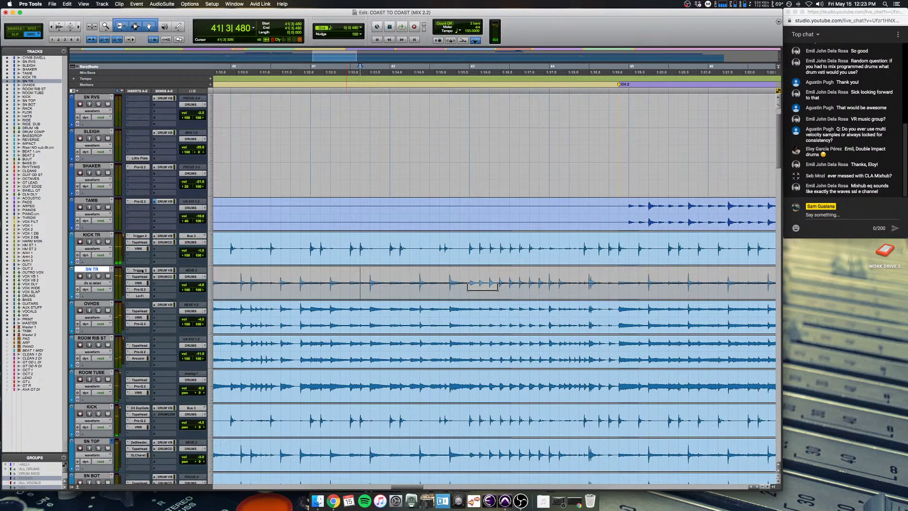
Step: Open Trigger 2 on SN TR, check which parameters are enabled for automation, and replay the fill from 41|3|480 with the plug-in open
click(140, 270)
drag(456, 89, 203, 2)
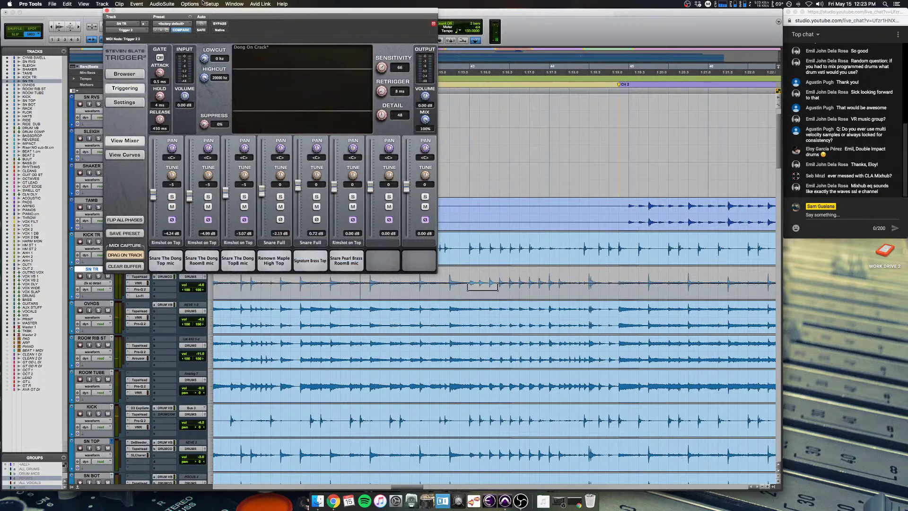
click(201, 23)
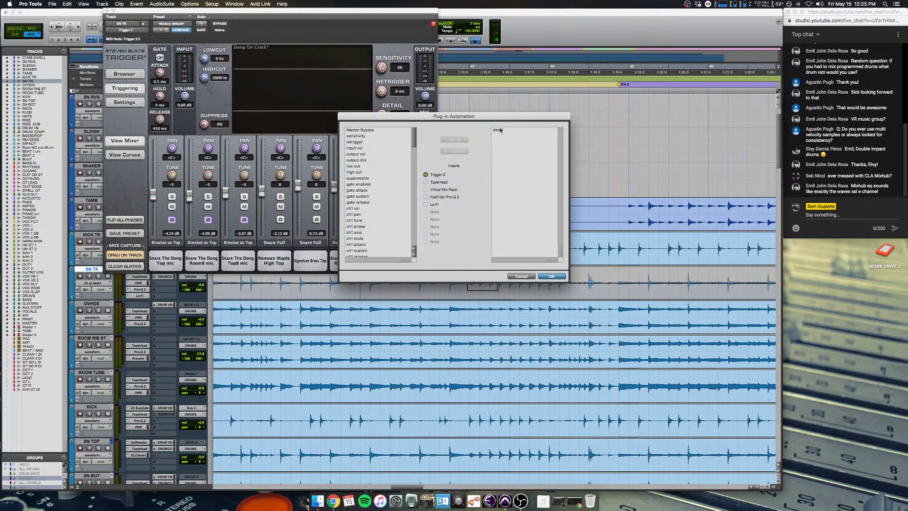
click(522, 276)
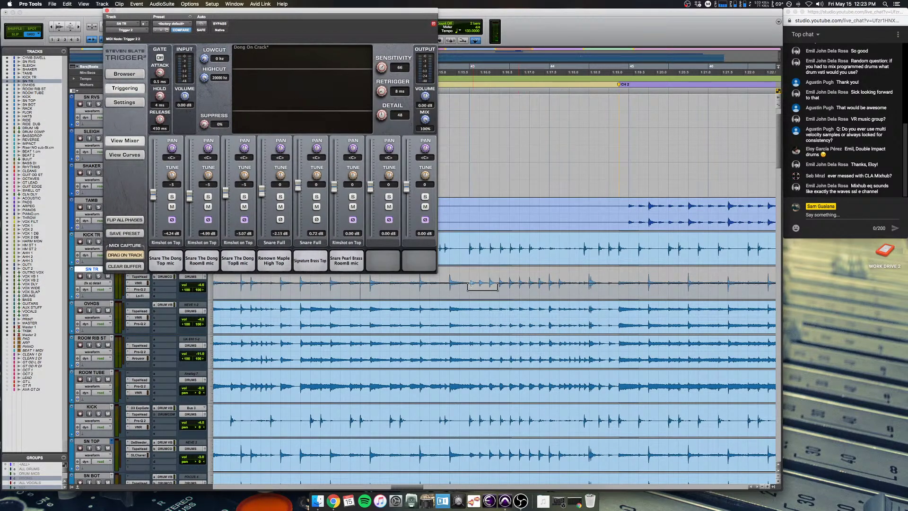
key(space)
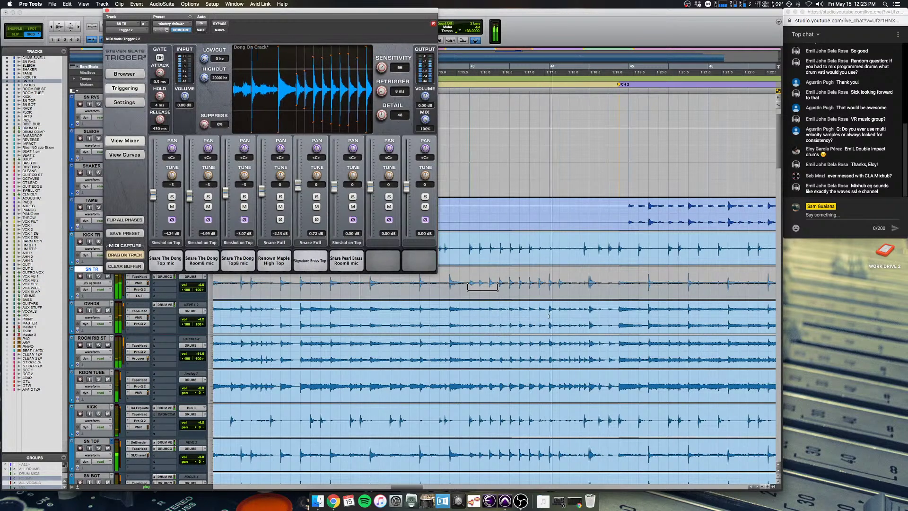
Step: Find the snare fill just before CHILL REPRISE and play the drums there with Trigger 2 open
key(super+bracketleft)
key(super+bracketleft)
key(super+bracketleft)
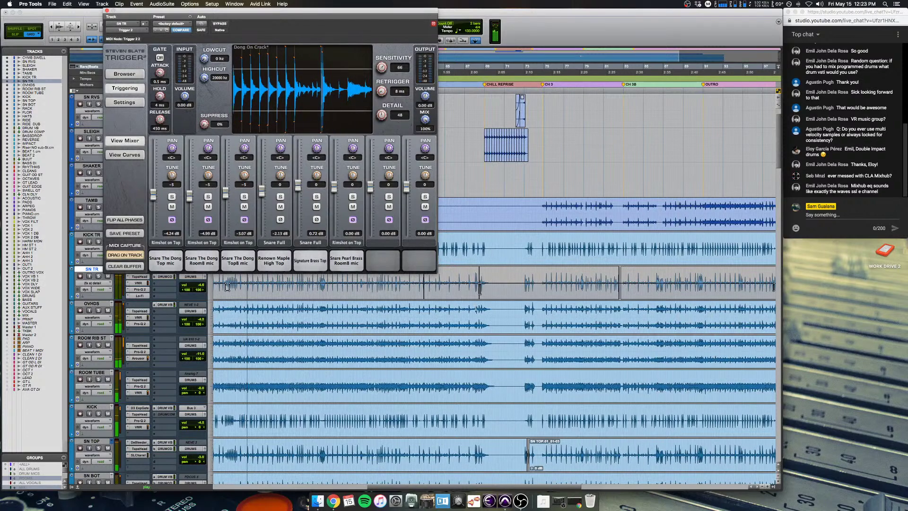
click(471, 310)
key(super+bracketright)
key(super+bracketright)
key(super+bracketright)
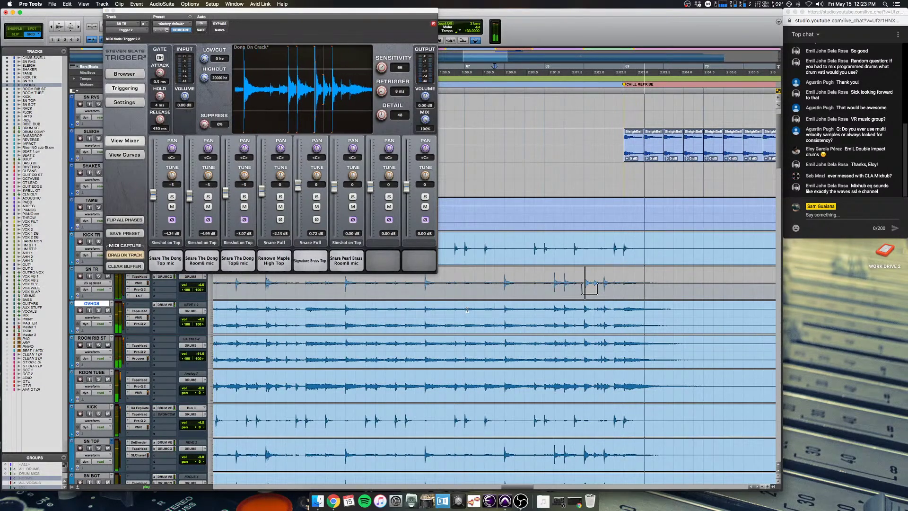
Step: Inspect the detail automation drop at the SN TR clip edge before CHILL REPRISE, and replay the fill from slightly earlier
click(583, 244)
scroll(583, 243, up, 6)
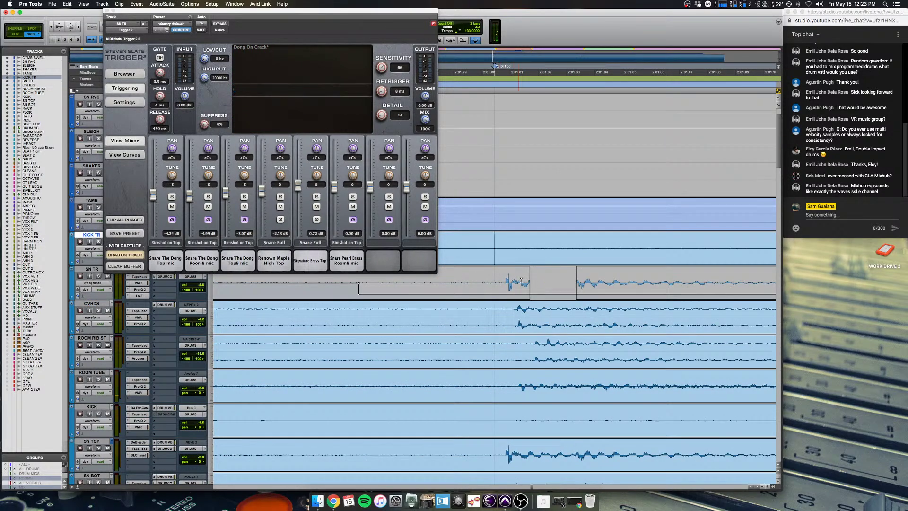
scroll(569, 279, down, 6)
key(space)
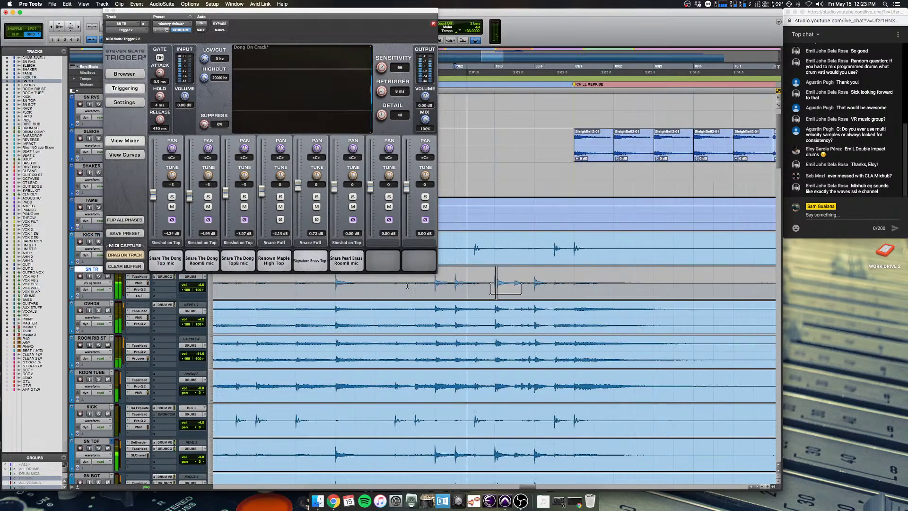
Step: Play the last snare fill in the OUTRO from 97|4|000 with Trigger 2 open, and close the plug-in
scroll(407, 285, down, 3)
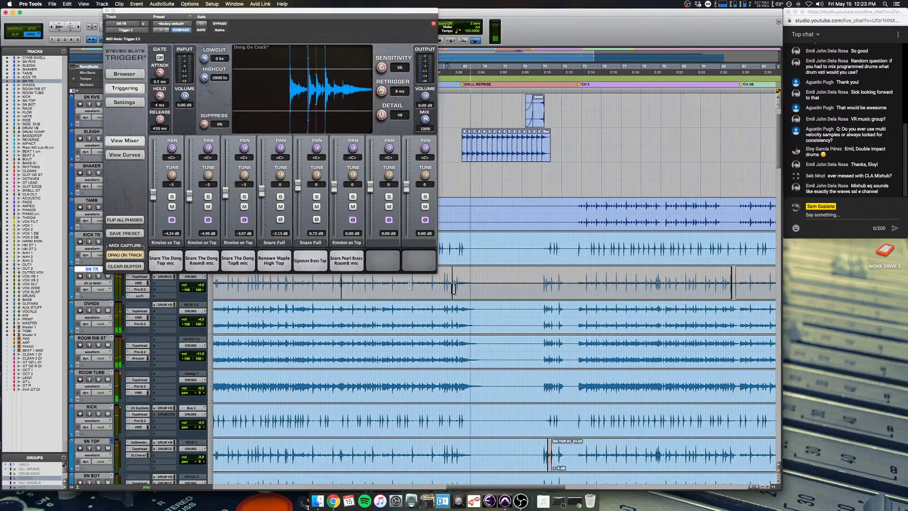
scroll(614, 283, right, 10)
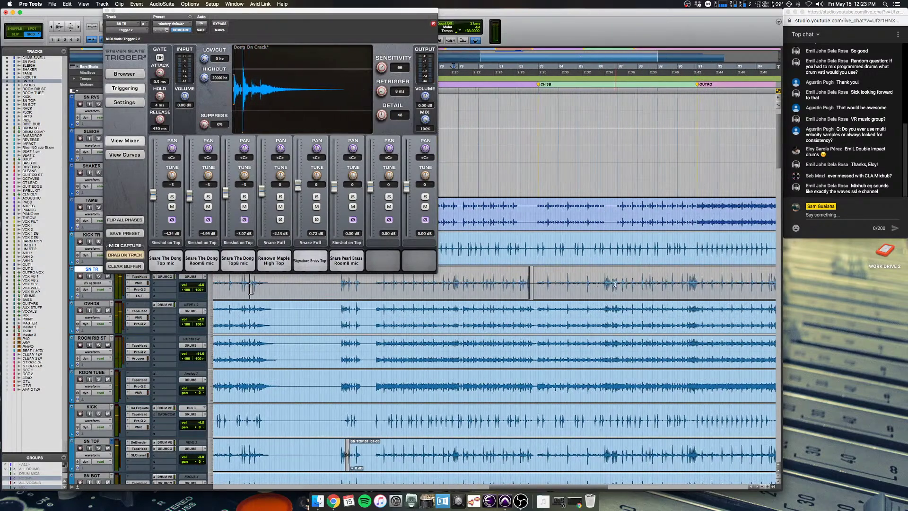
scroll(543, 286, right, 1)
scroll(521, 286, up, 5)
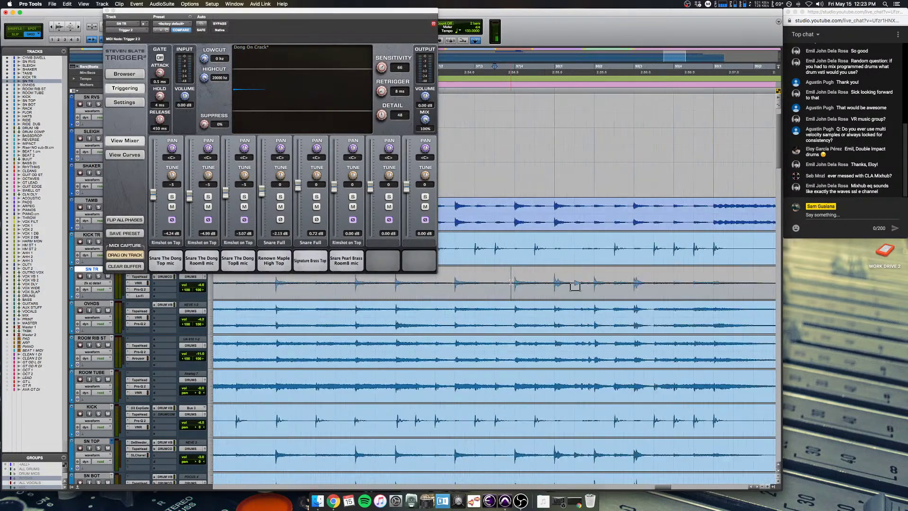
scroll(517, 284, right, 3)
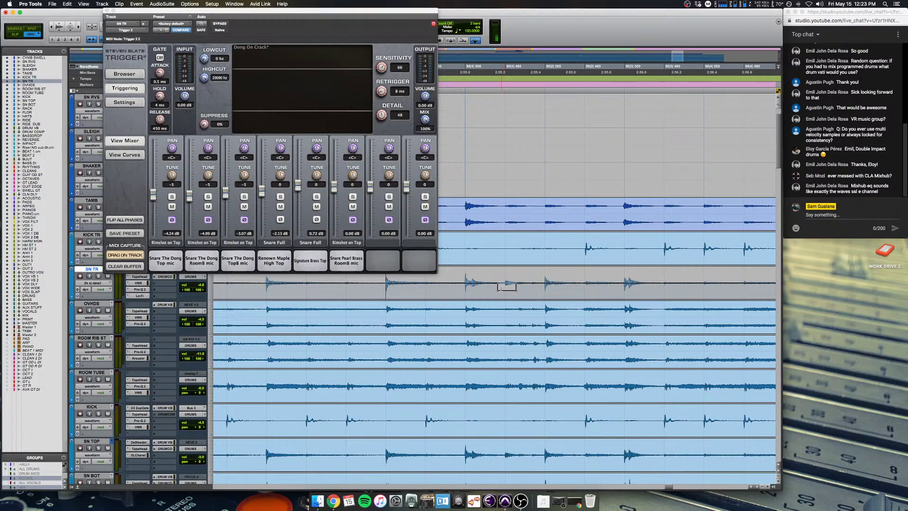
scroll(499, 288, left, 2)
key(space)
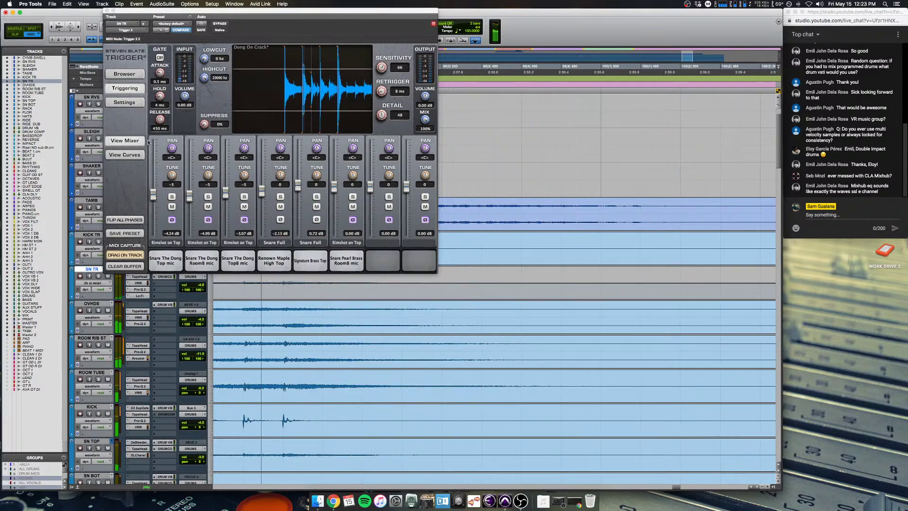
key(super+w)
key(space)
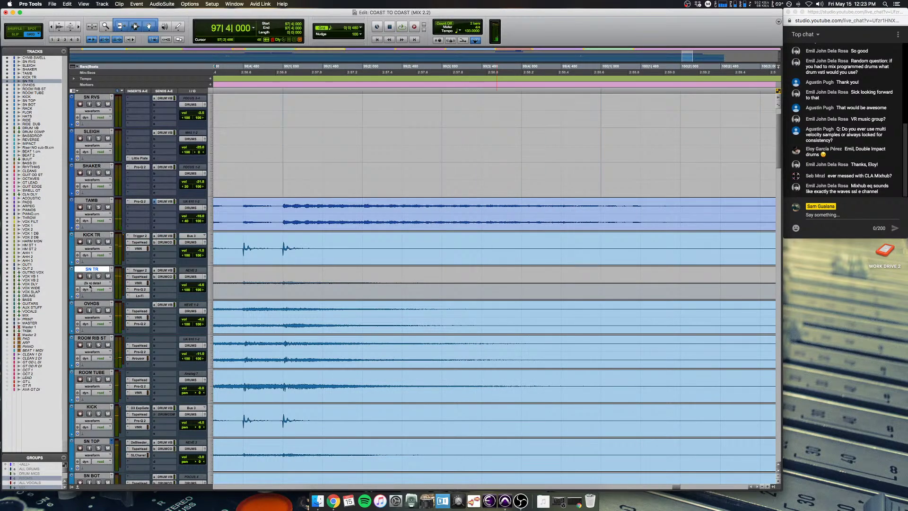
Step: Return the SN TR lane to waveform view and show the whole song
click(93, 248)
click(108, 245)
key(alt+a)
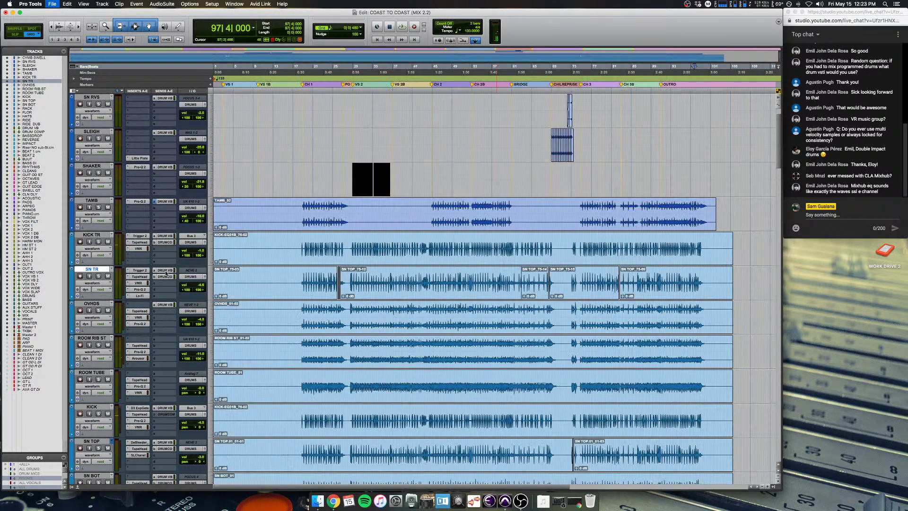
Step: Select the VS 2 section from 29|1|480 on SN TOP and SN BOT, and play both tracks soloed
scroll(294, 302, down, 4)
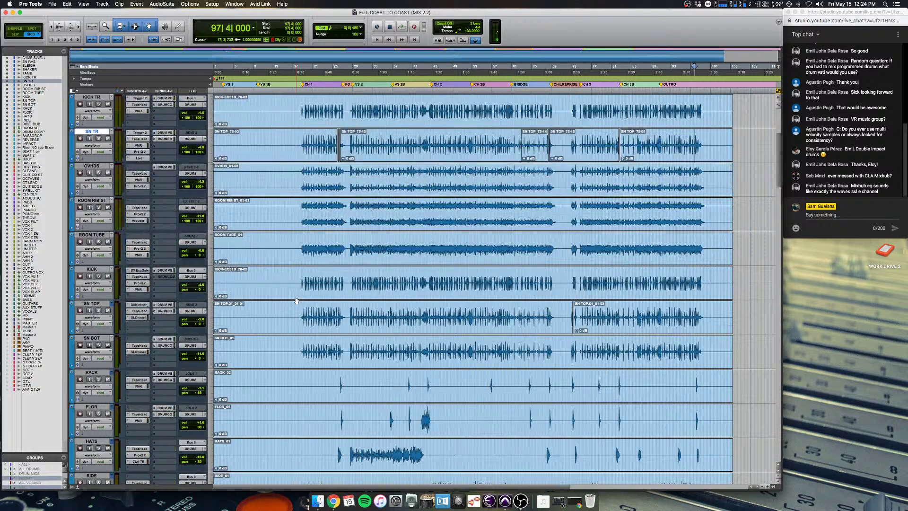
drag(352, 313, 410, 346)
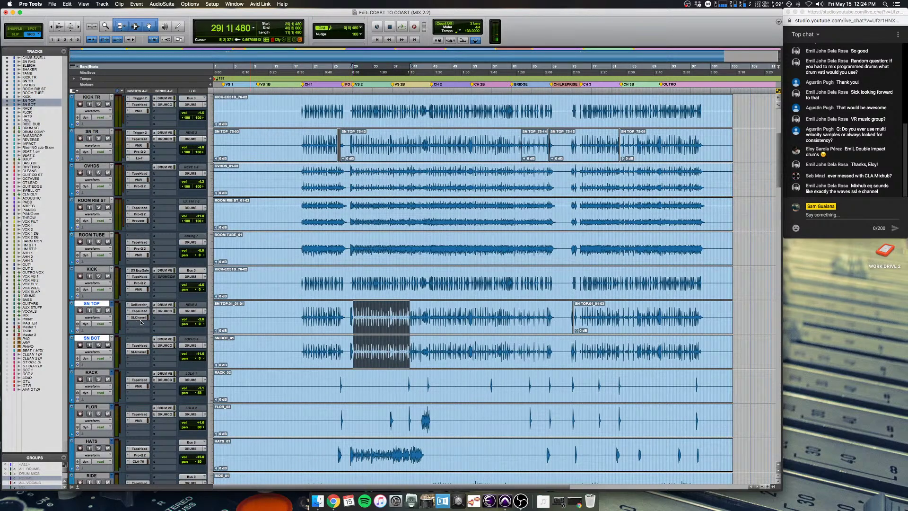
click(98, 310)
key(space)
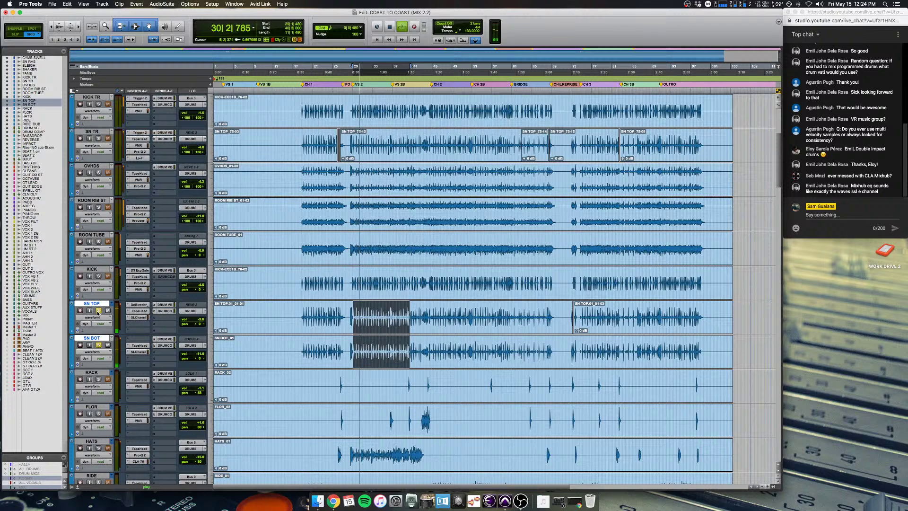
key(space)
Step: Select from 29|4|000 to about the start of CH 2B across OVHDS, ROOM RIB ST and ROOM TUBE, and solo them
scroll(164, 313, down, 3)
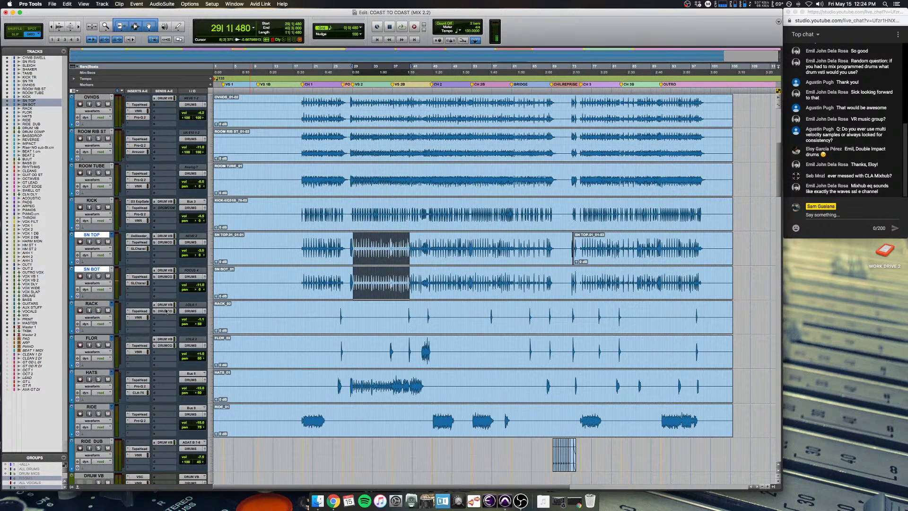
scroll(367, 369, up, 3)
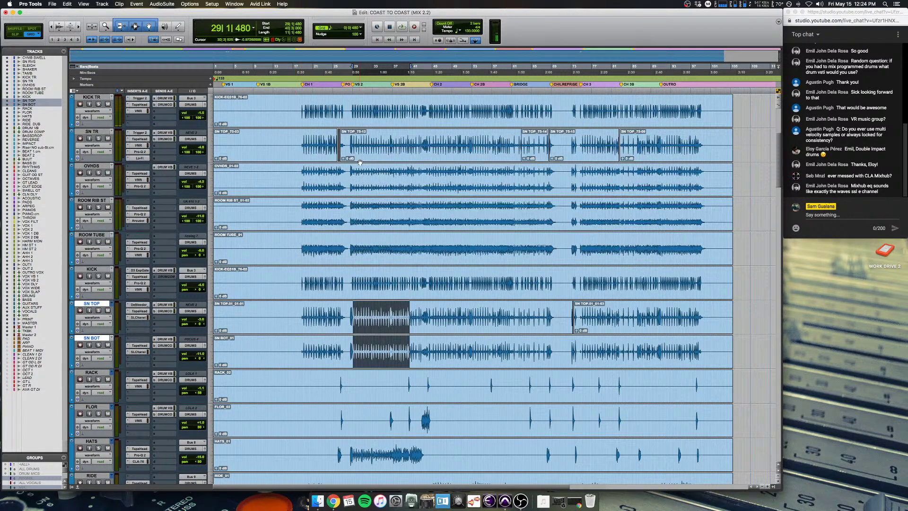
drag(360, 163, 481, 253)
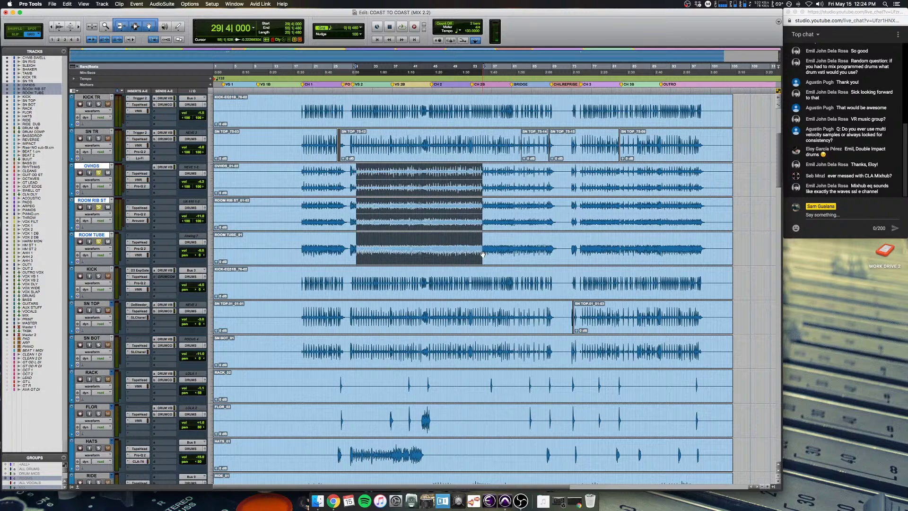
Step: Play the selected passage, bring up the mixer, and clear the solos on the overhead and room tracks
key(space)
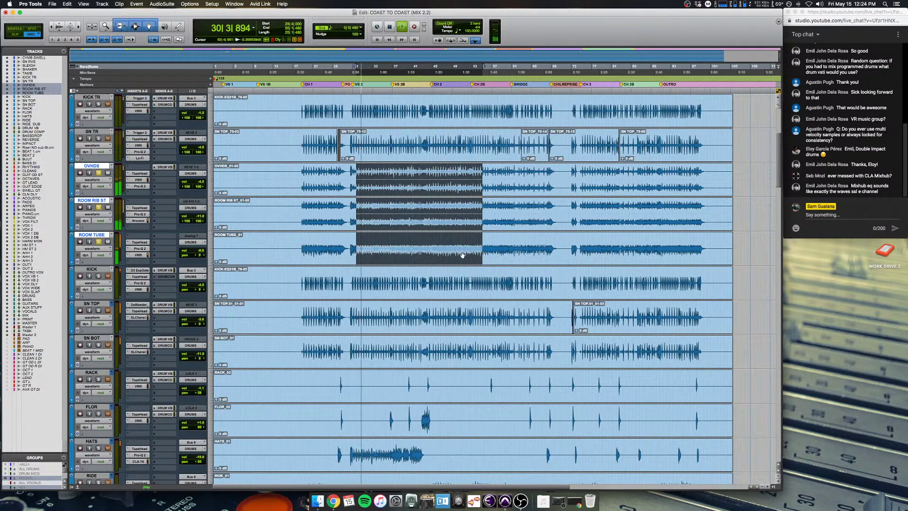
key(super+equal)
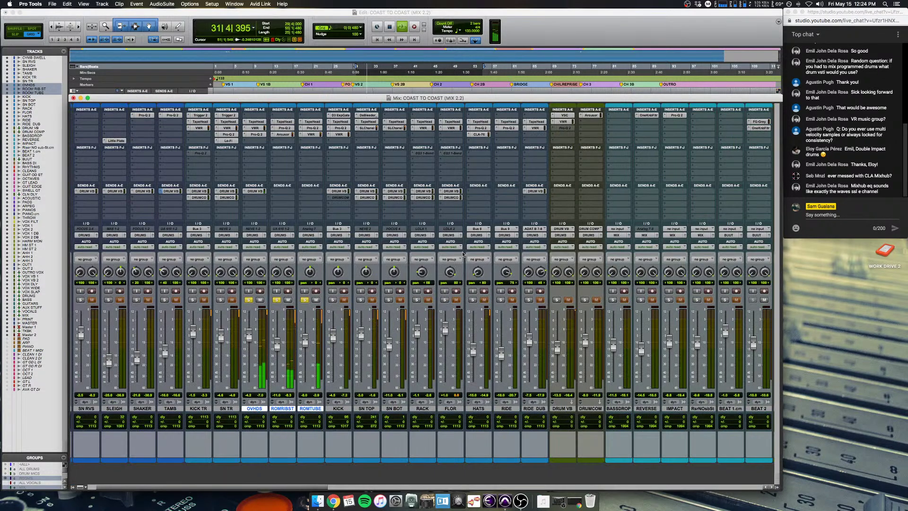
alt+click(558, 302)
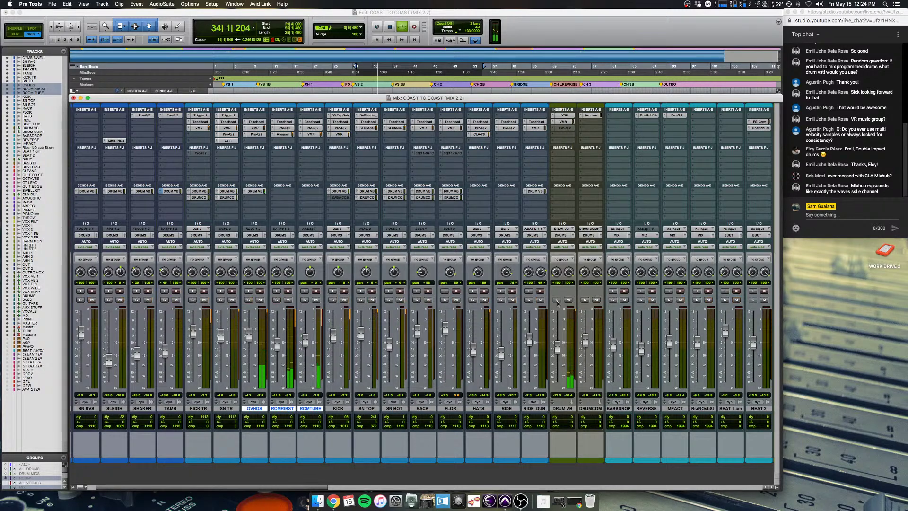
Step: Compare the full drum mix with the DRUM COMP channel muted and unmuted, and return to the edit view's tom tracks
click(597, 300)
click(597, 300)
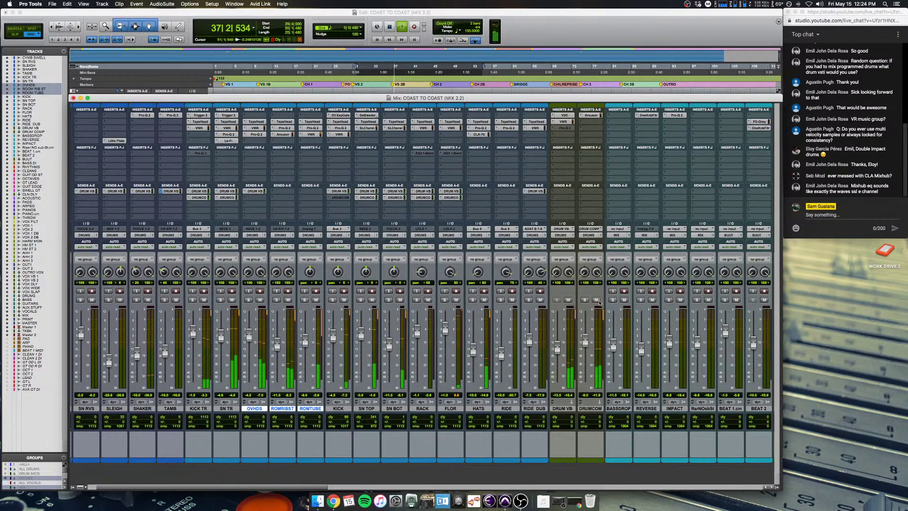
click(524, 25)
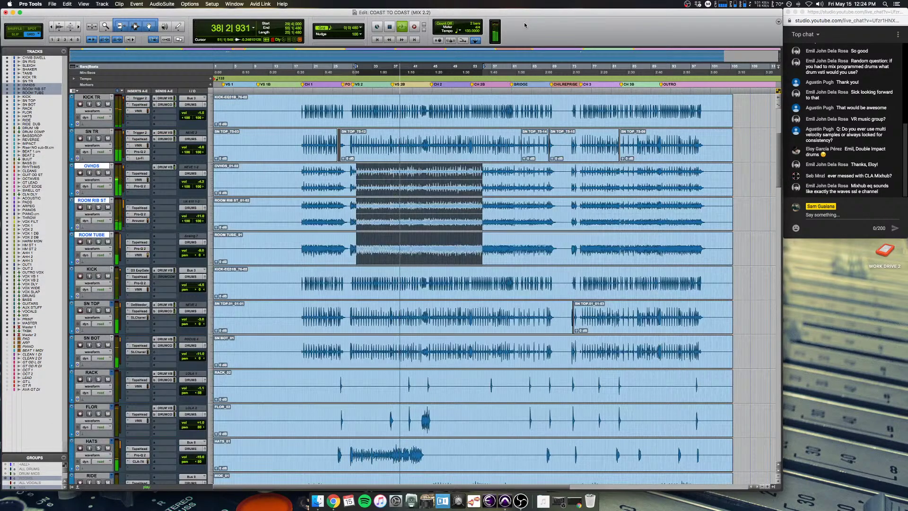
scroll(241, 238, down, 2)
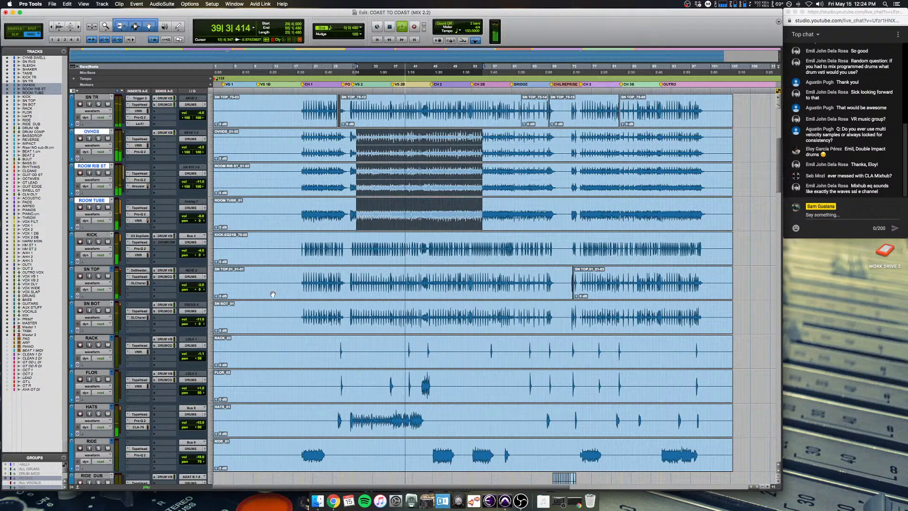
scroll(271, 290, down, 3)
key(space)
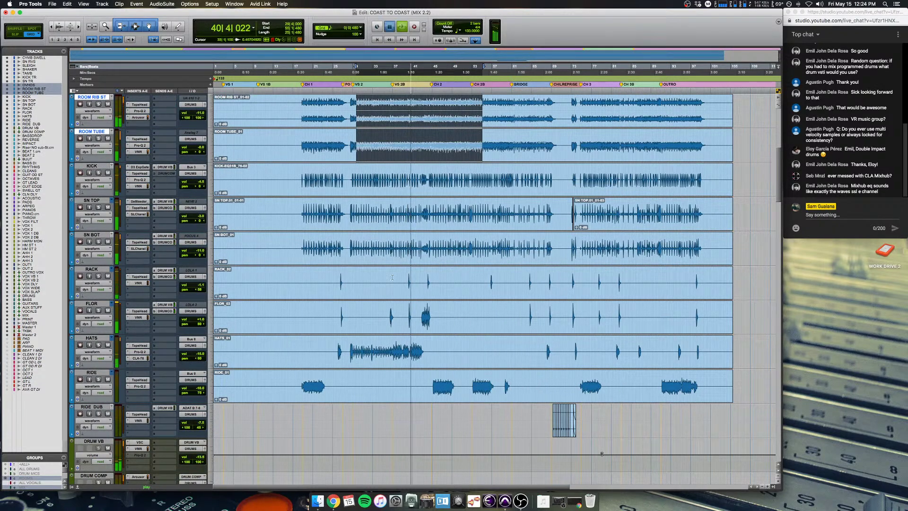
Step: Select the drum fill at bar 73 across the SN TOP, SN BOT, RACK and FLOR tracks
click(425, 282)
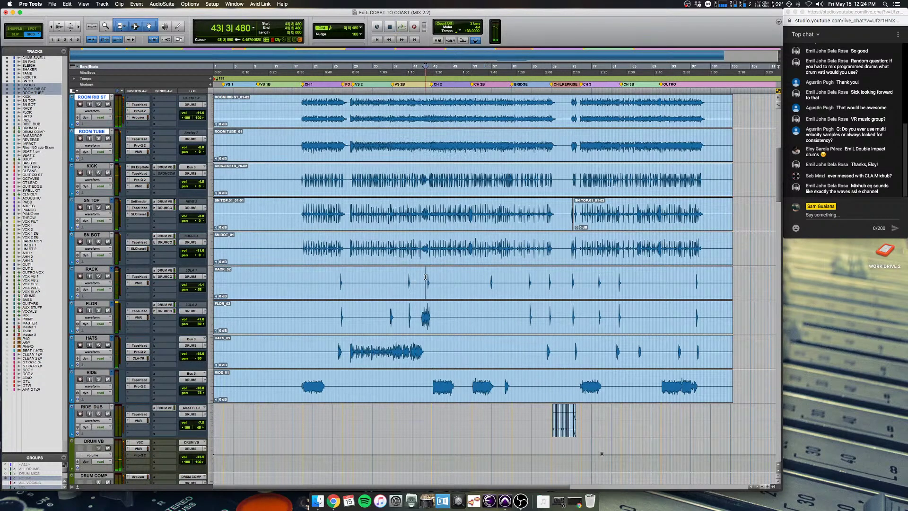
click(568, 274)
key(super+bracketright)
key(super+bracketright)
key(super+bracketright)
key(super+bracketright)
key(super+bracketright)
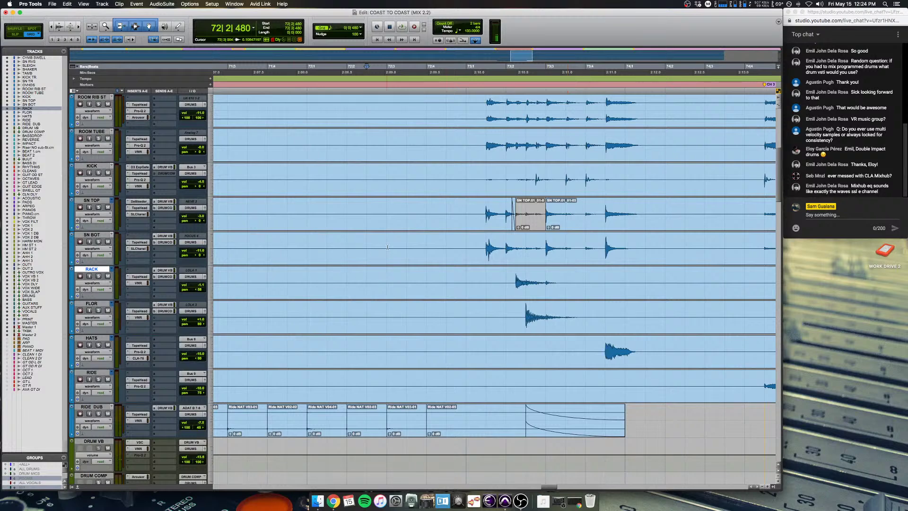
drag(457, 202, 699, 306)
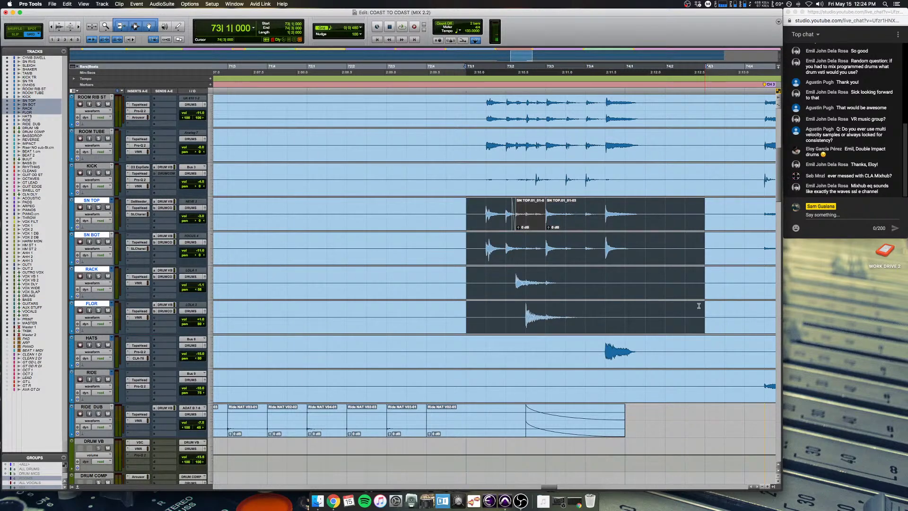
Step: Solo the RACK and FLOR tracks and listen to the selected tom fill
key(space)
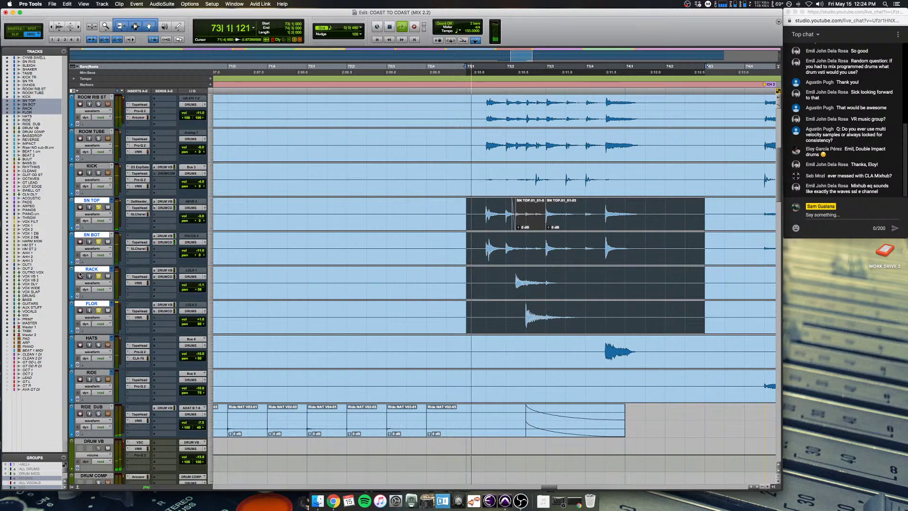
click(98, 275)
key(space)
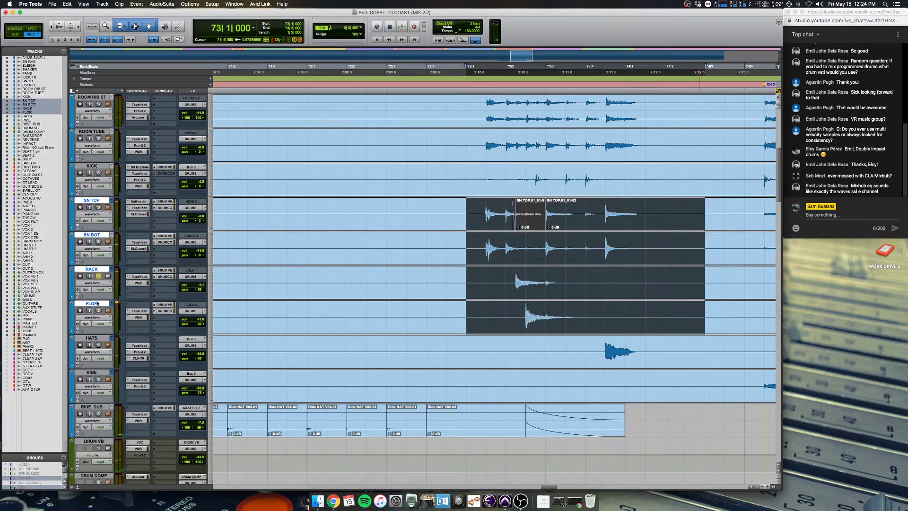
click(98, 311)
key(space)
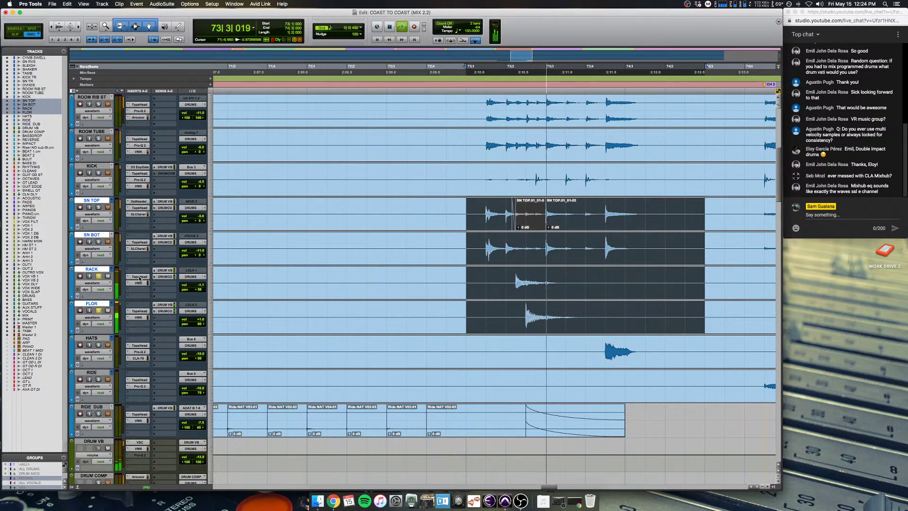
key(space)
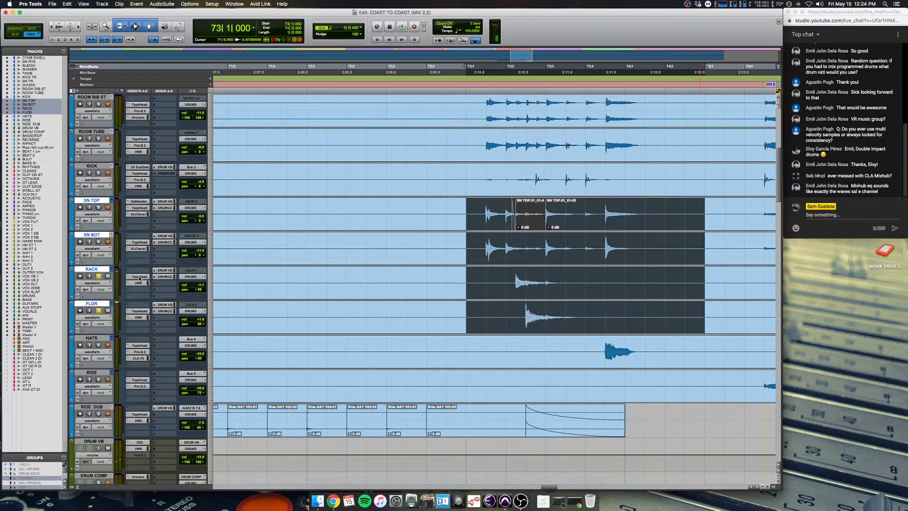
Step: Examine the TapeHead and Virtual Mix Rack settings on RACK and the Virtual Mix Rack settings on FLOR
click(139, 277)
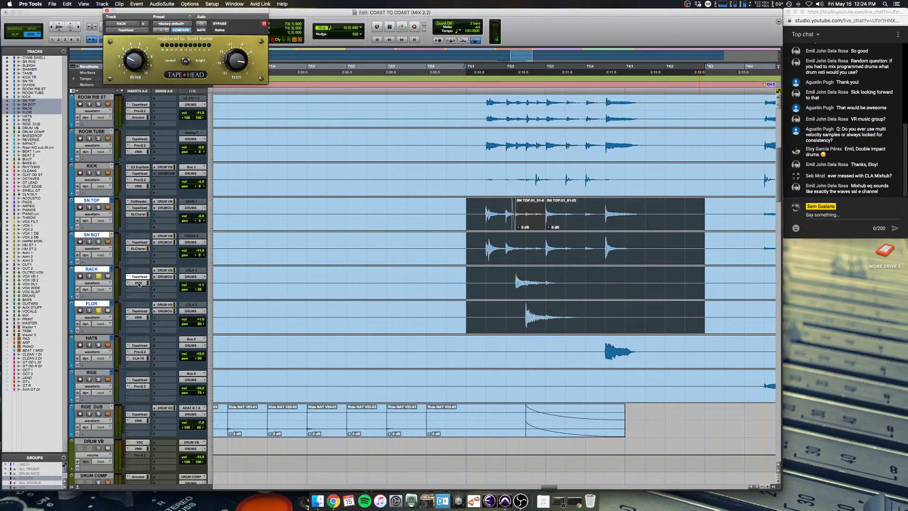
click(139, 283)
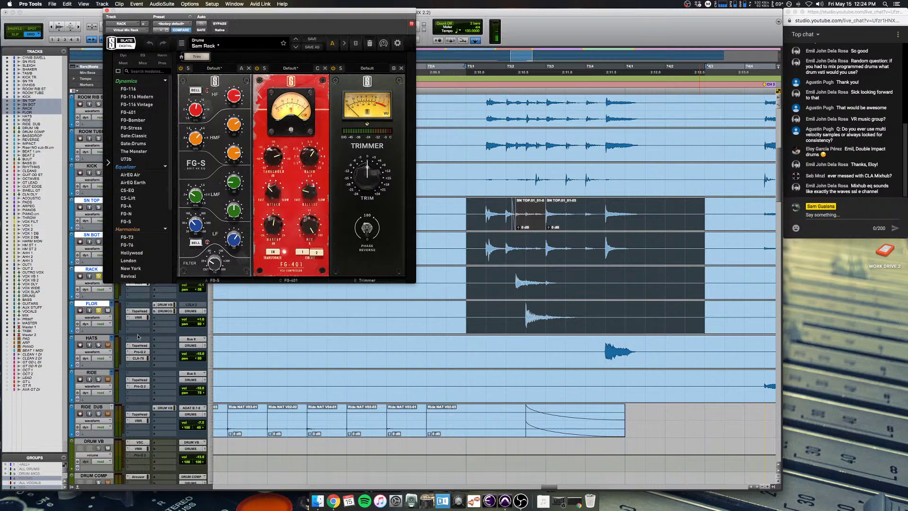
click(137, 317)
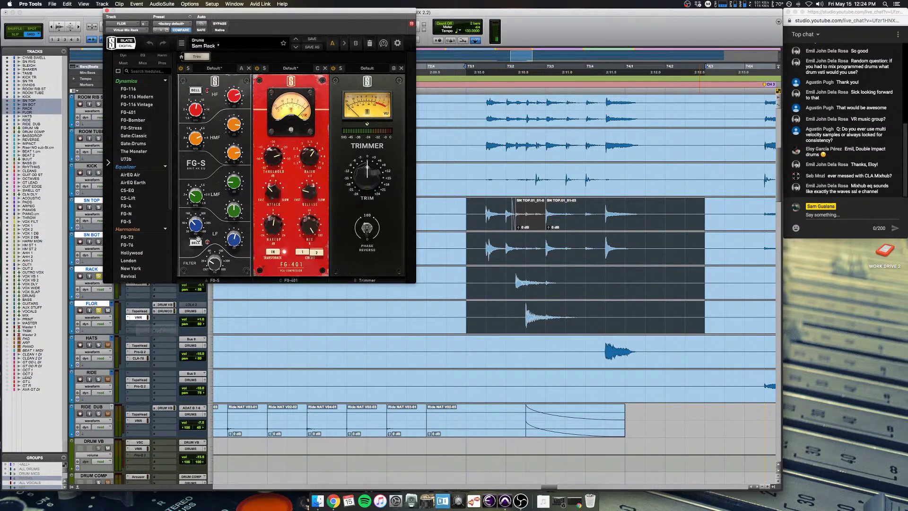
click(107, 11)
click(500, 283)
scroll(443, 270, right, 5)
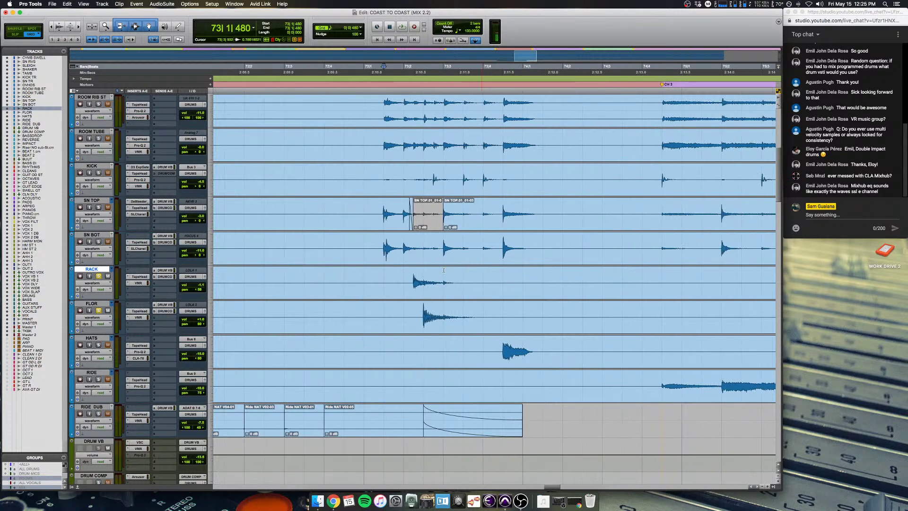
click(131, 284)
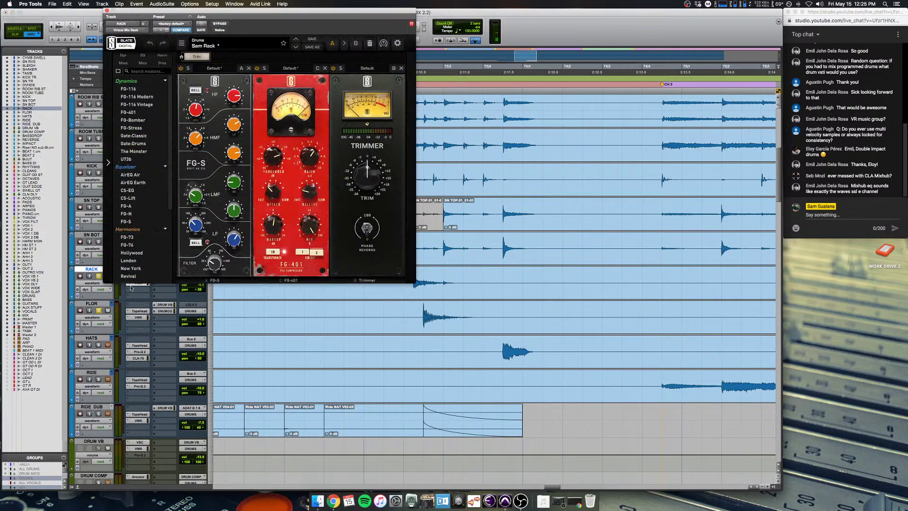
click(99, 276)
click(106, 10)
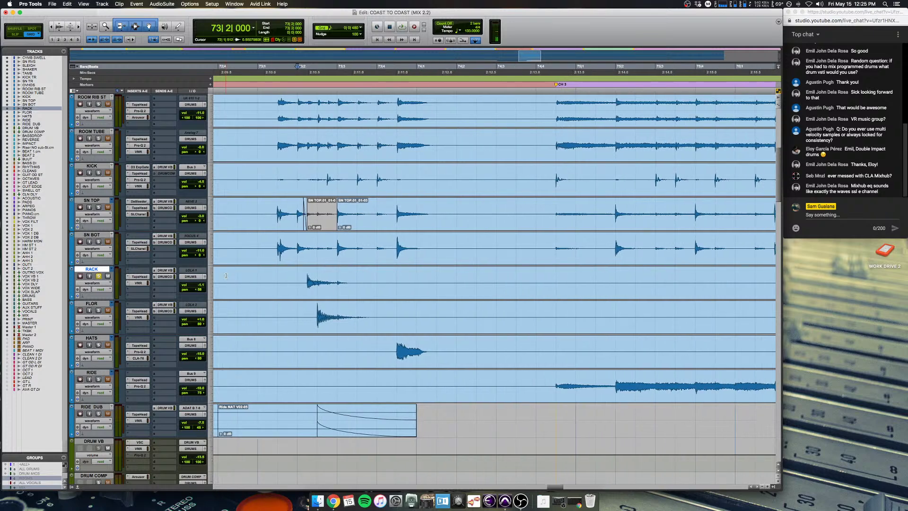
Step: Audition the tom hits at bar 73 with the RACK and FLOR solos, and clear both solos
key(space)
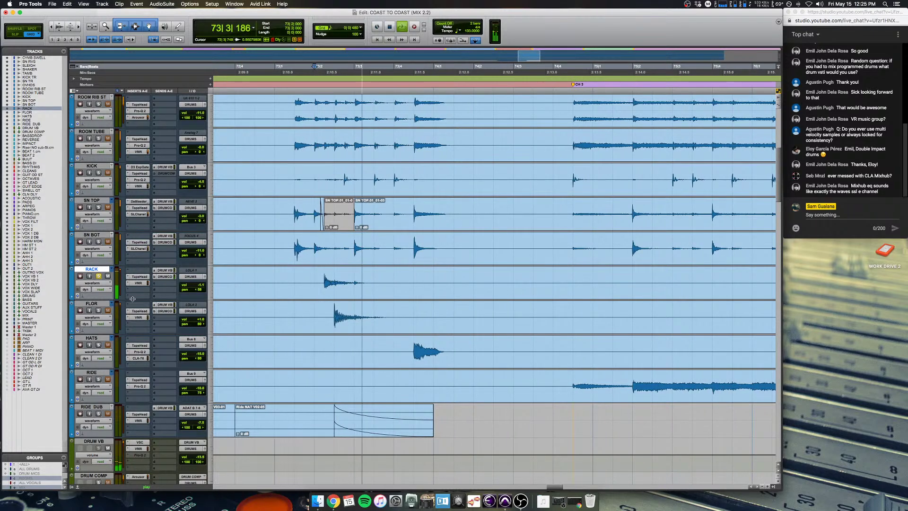
key(space)
key(space)
click(99, 310)
key(space)
key(space)
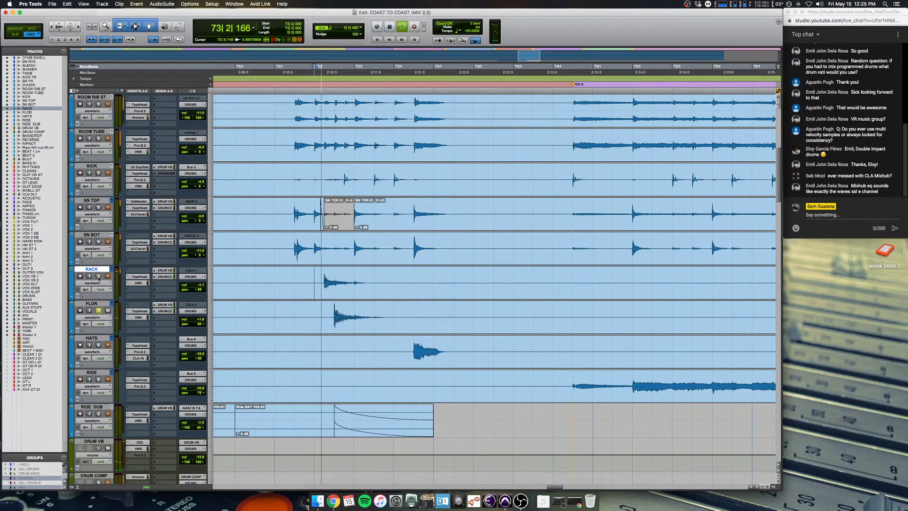
click(98, 275)
key(space)
Step: Play the fill at bar 73 with the whole drum kit from 73|1|000
key(r)
key(r)
key(r)
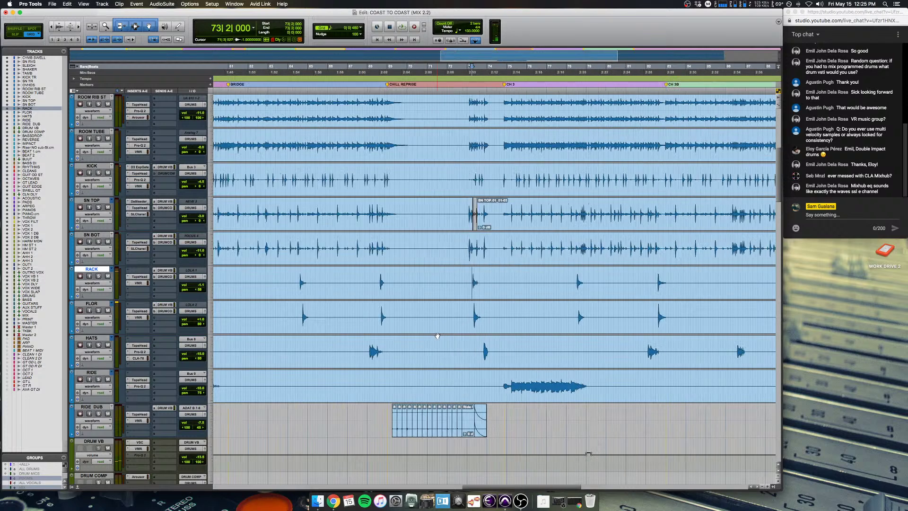
key(t)
key(t)
key(t)
key(t)
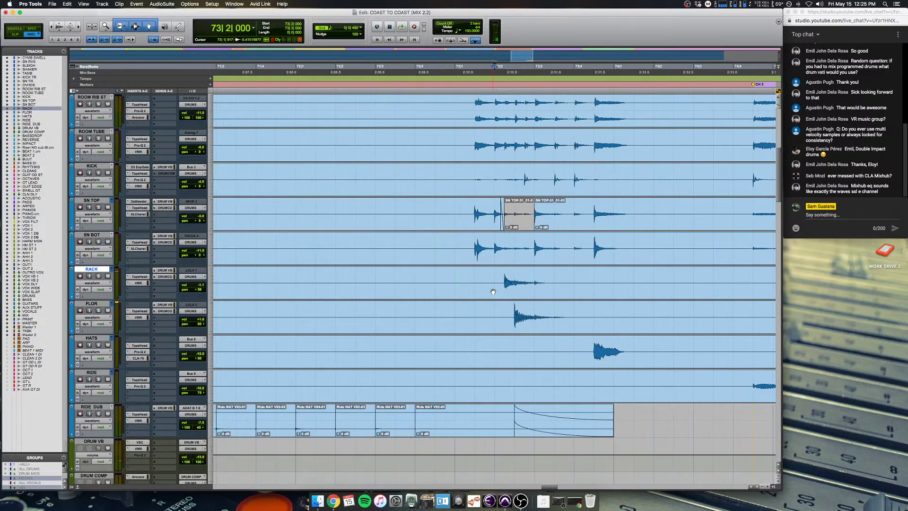
key(r)
key(r)
key(r)
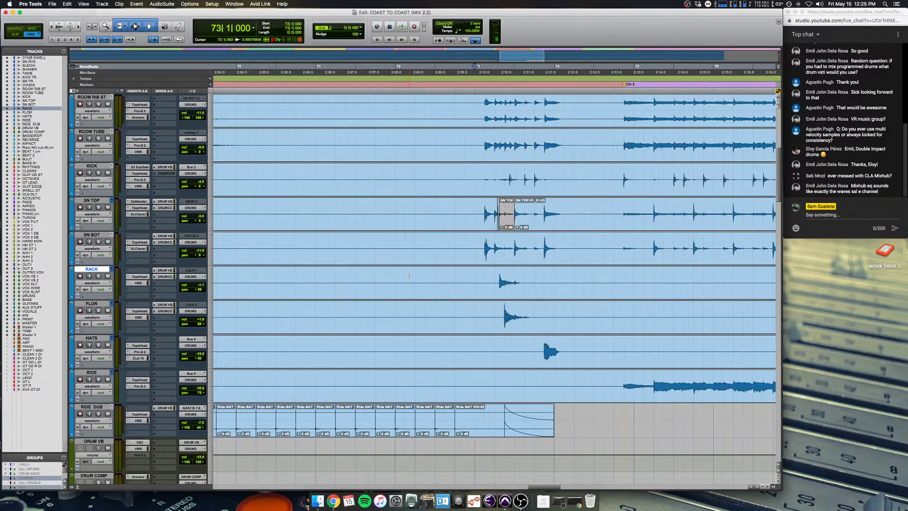
key(space)
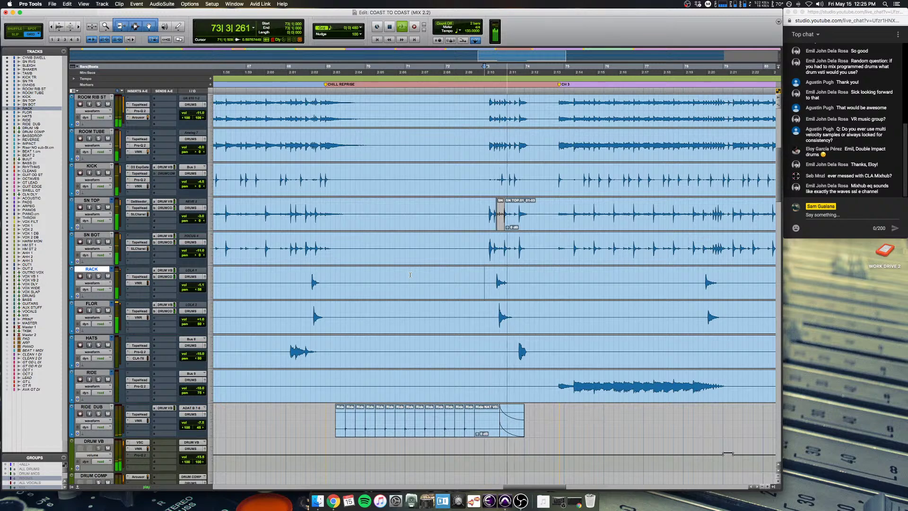
key(r)
key(r)
key(r)
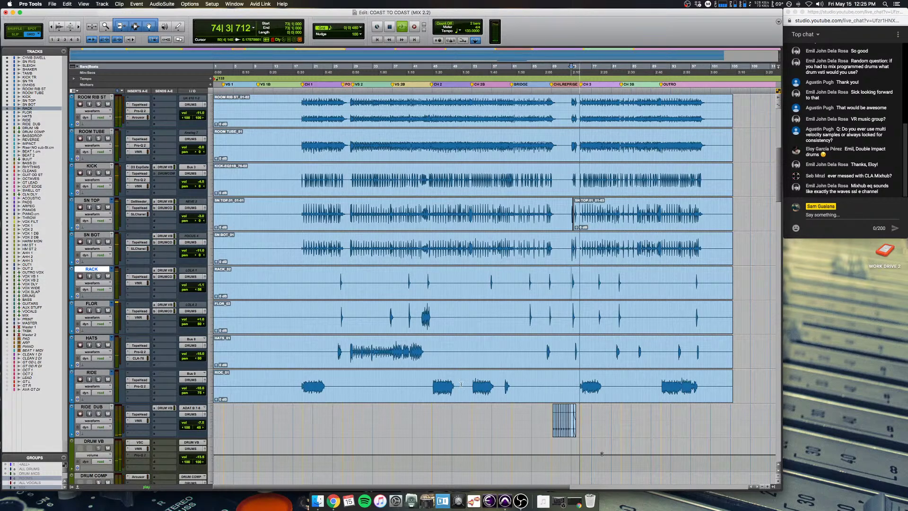
Step: Play the drums from 68|3|000 into the CHILL REPRISE section
click(549, 381)
key(space)
key(space)
key(t)
key(t)
key(t)
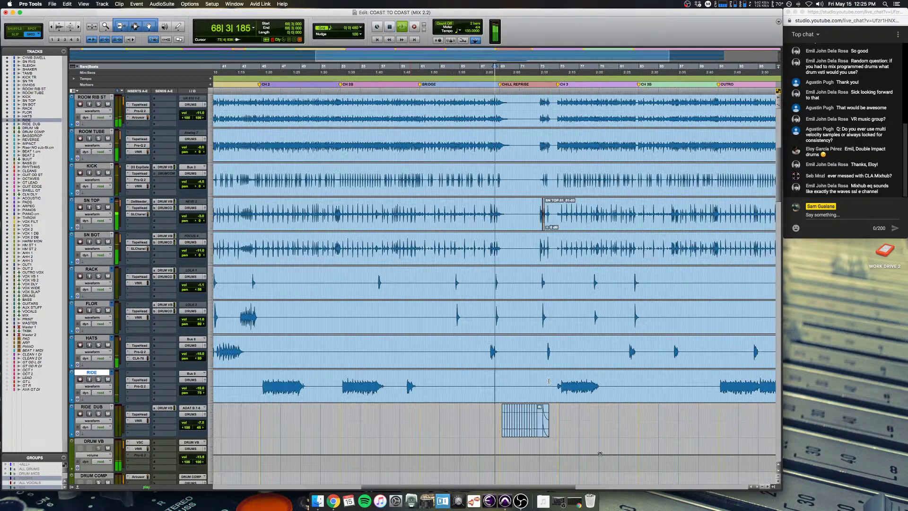
key(r)
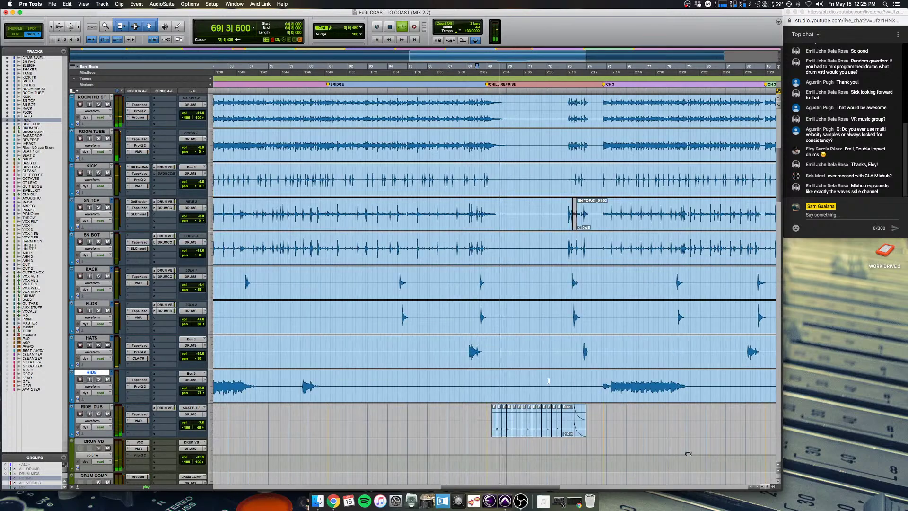
scroll(549, 381, down, 2)
key(space)
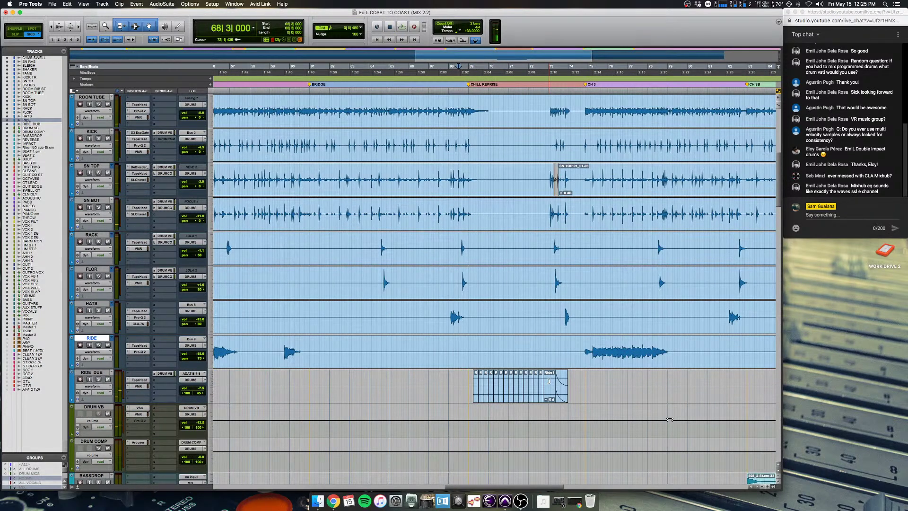
Step: Place the edit cursor at 68|1|000 on the RIDE DUB track, ahead of the CHILL REPRISE section
key(t)
key(t)
key(t)
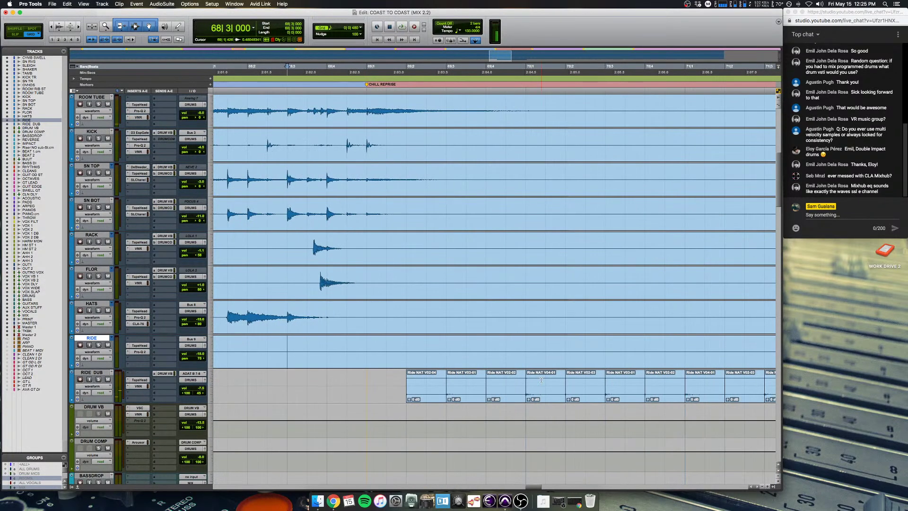
key(r)
key(r)
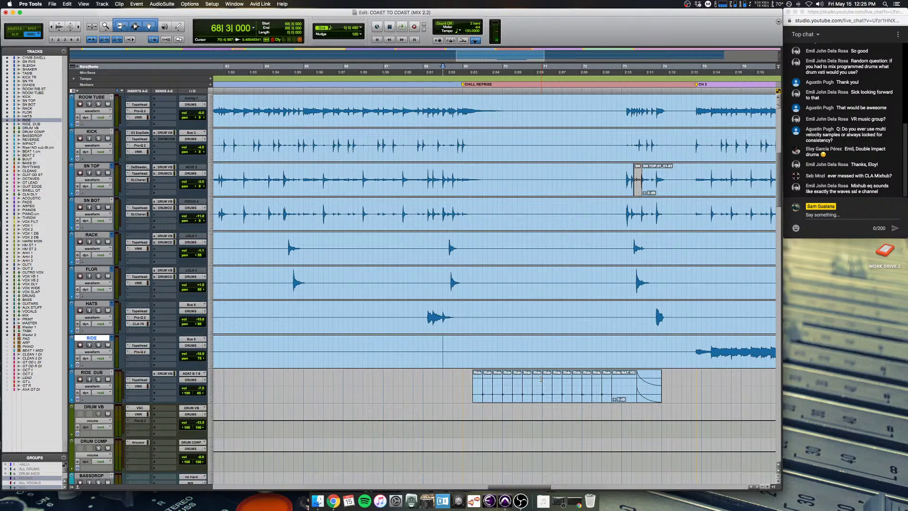
scroll(540, 379, right, 5)
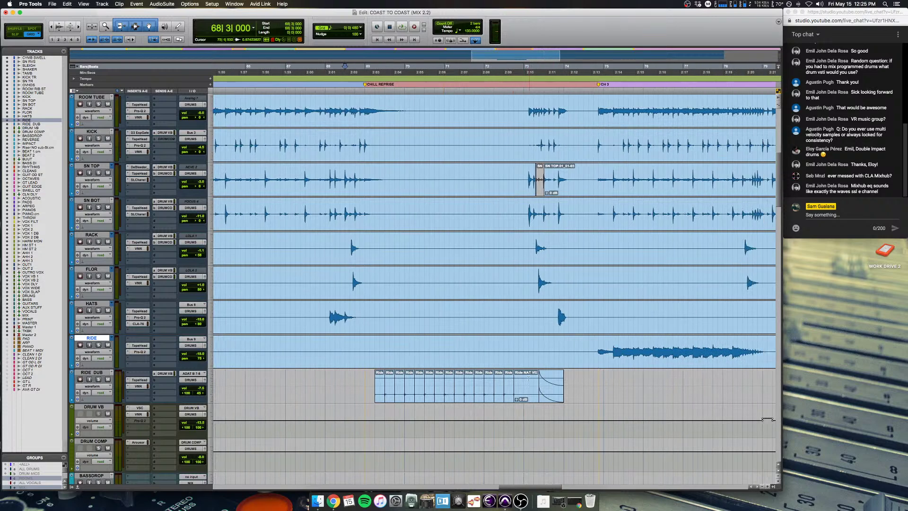
click(299, 376)
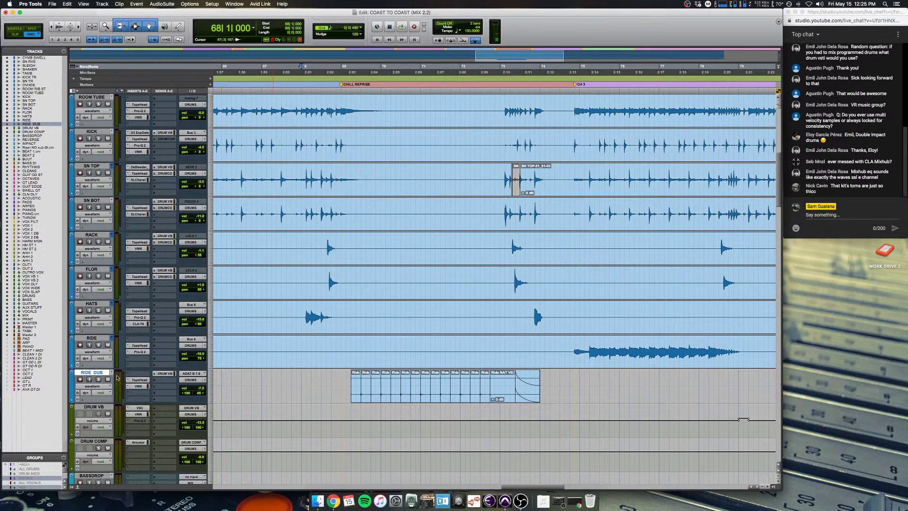
Step: Unmute the VOCALS bus in the mixer, and play the CHILL REPRISE from 68|1|000 with the RIDE DUB track muted
key(super+equal)
scroll(515, 289, right, 10)
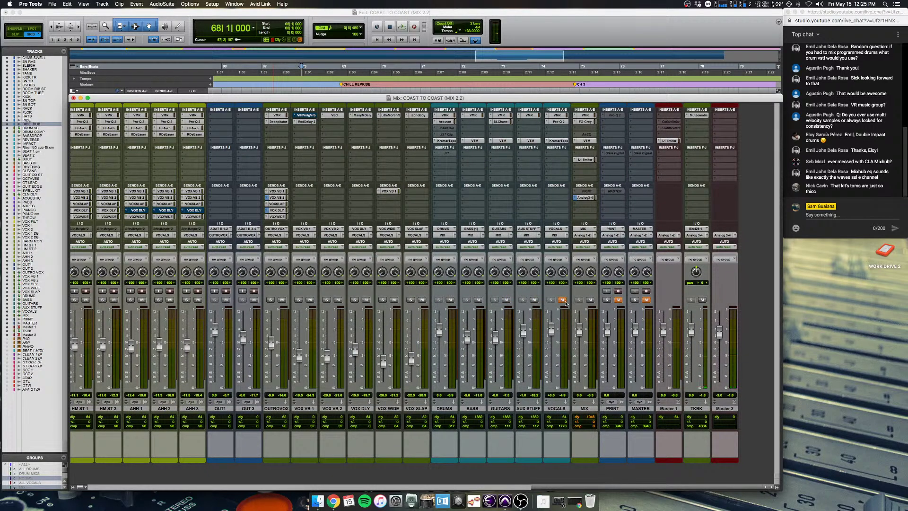
key(super+equal)
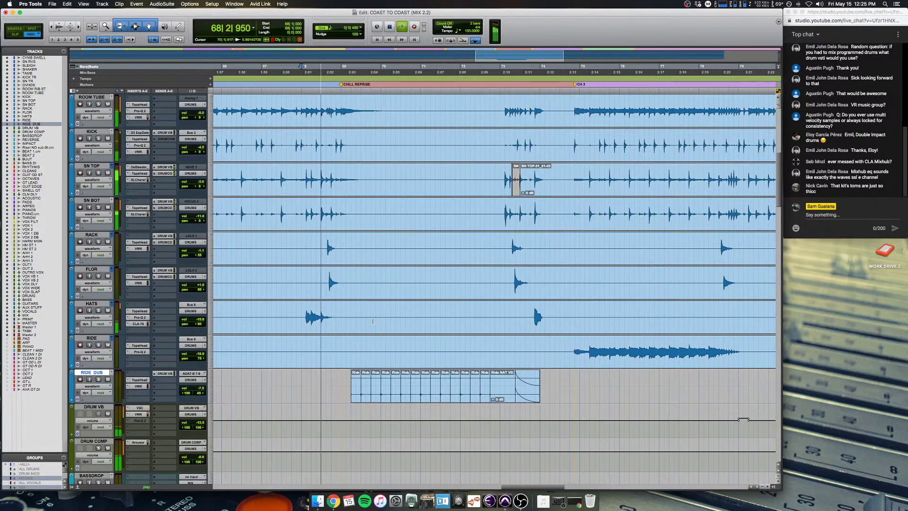
click(108, 380)
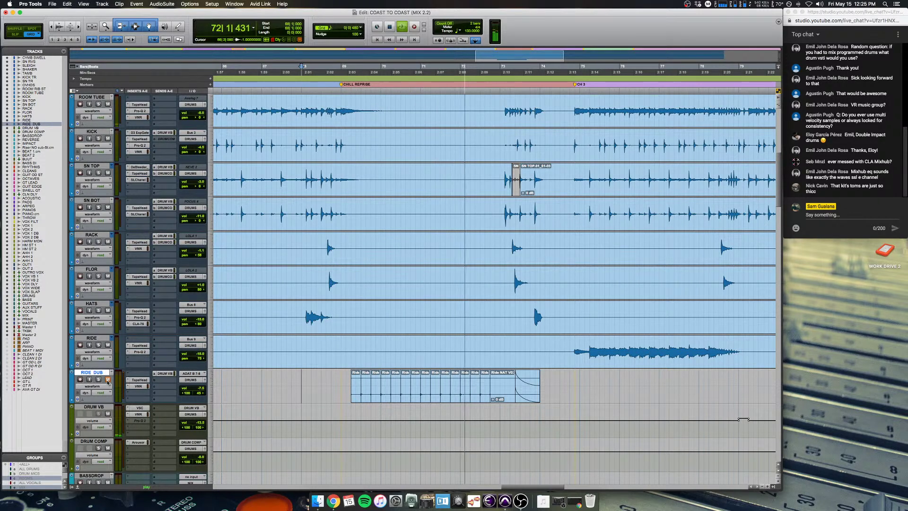
key(space)
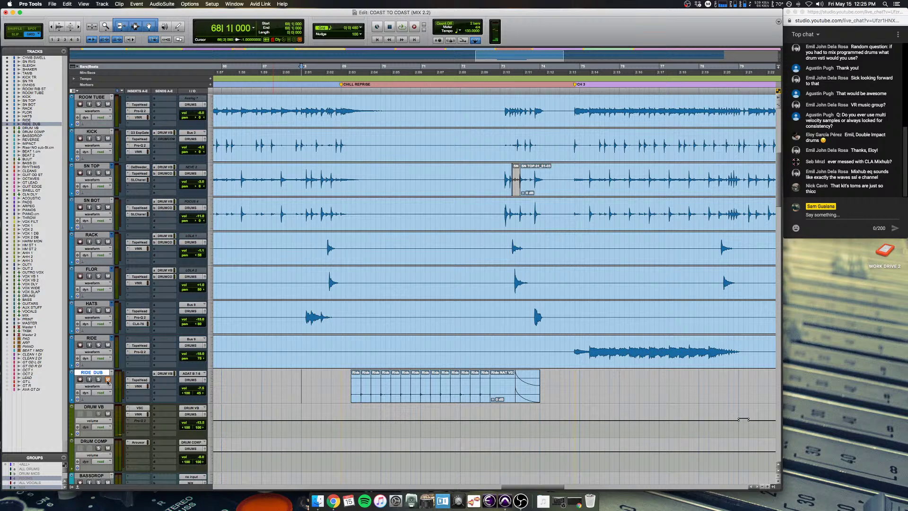
Step: Unmute and solo the RIDE DUB track, play it from 69|1|000, and clear the solo
scroll(276, 369, up, 5)
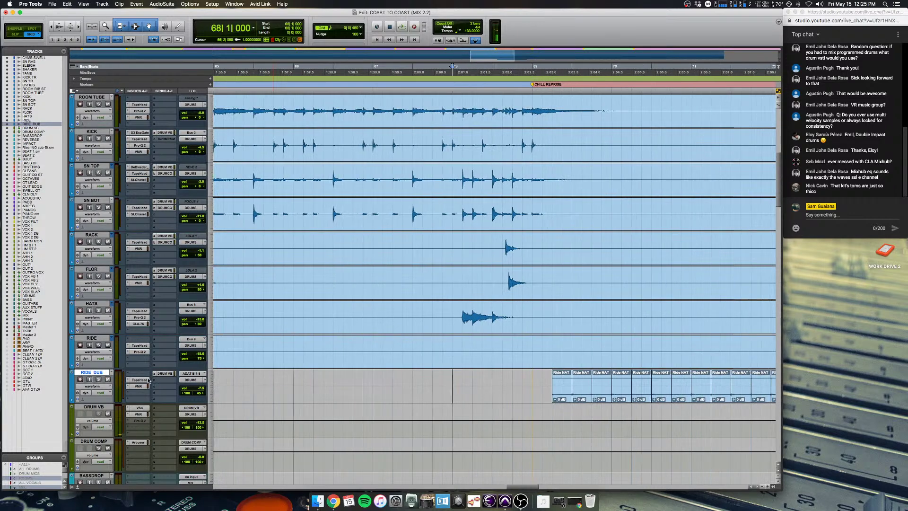
scroll(277, 368, left, 2)
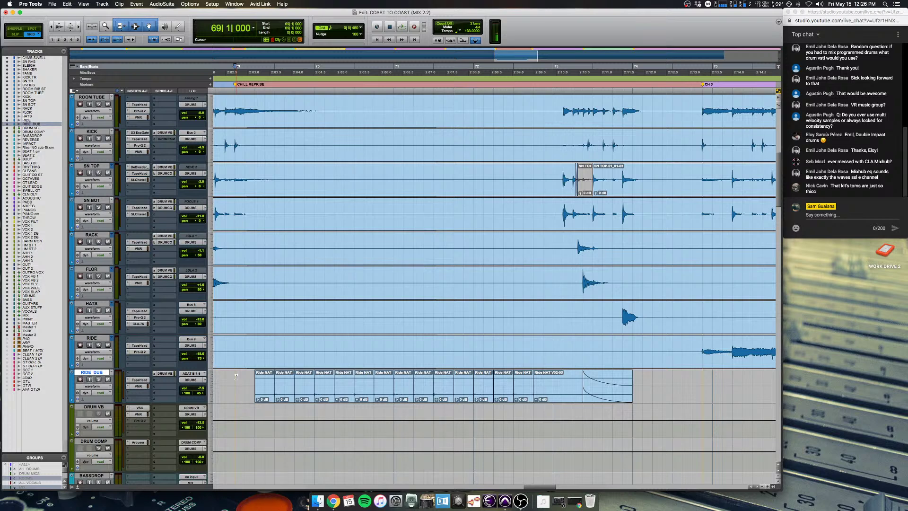
key(space)
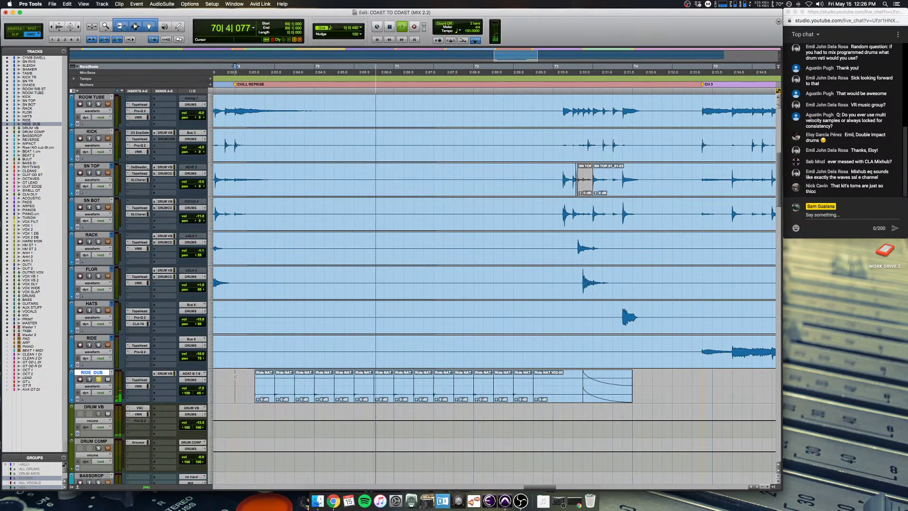
scroll(284, 379, down, 5)
key(space)
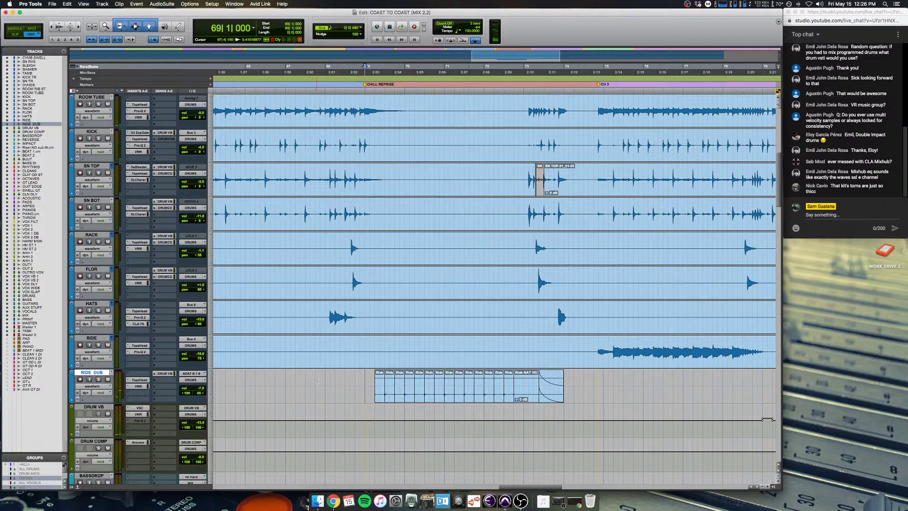
Step: Play the full mix from 68|1|000 through the CHILL REPRISE into CH 3, looking over the whole drum arrangement
scroll(325, 379, up, 10)
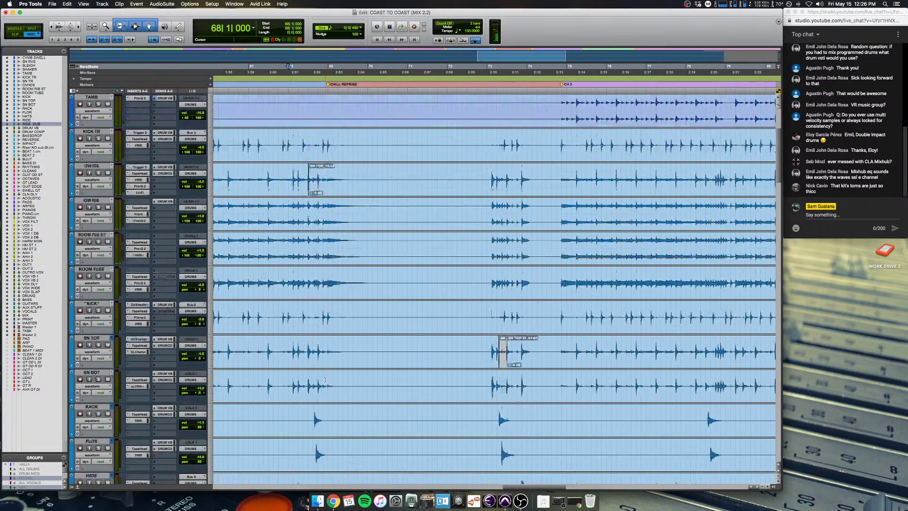
scroll(326, 379, down, 10)
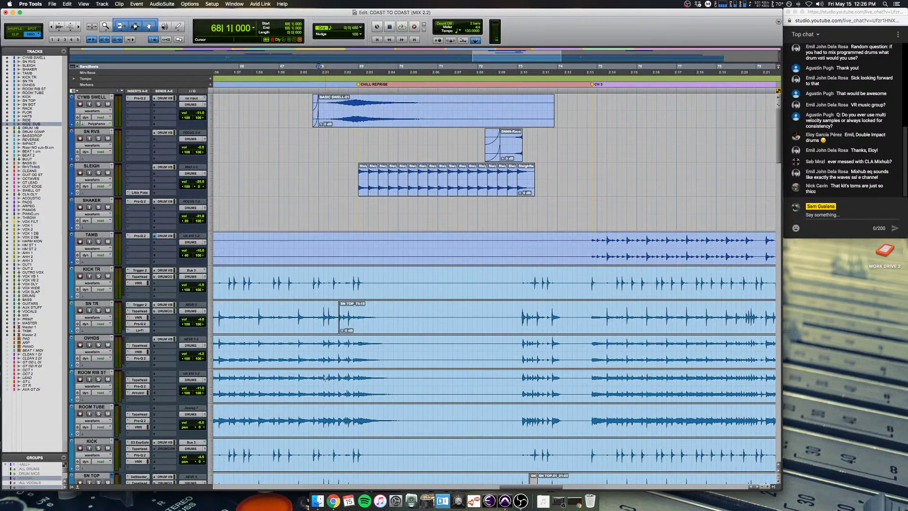
key(space)
scroll(326, 379, down, 5)
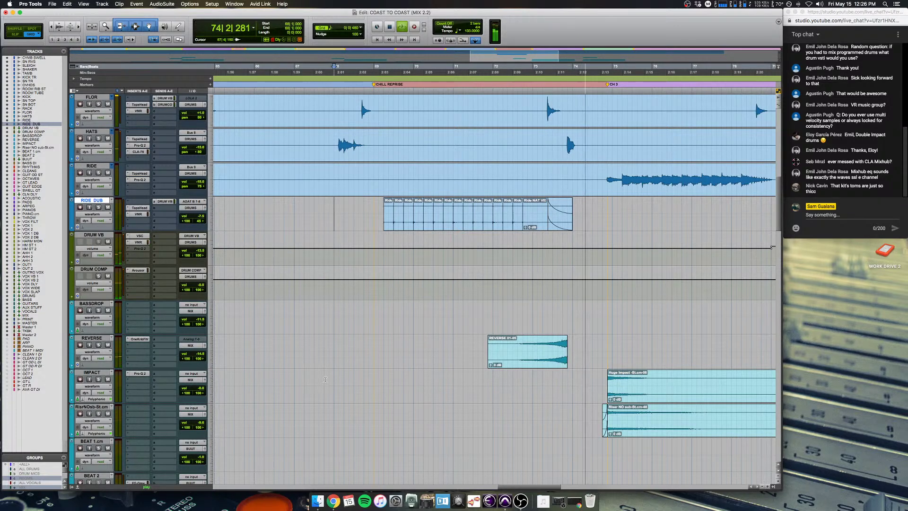
key(r)
key(r)
scroll(326, 379, up, 10)
key(r)
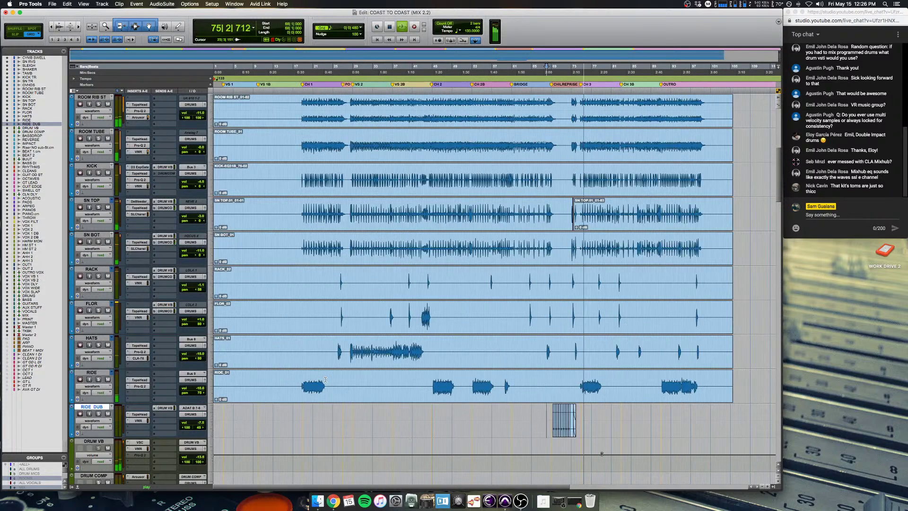
scroll(326, 379, up, 1)
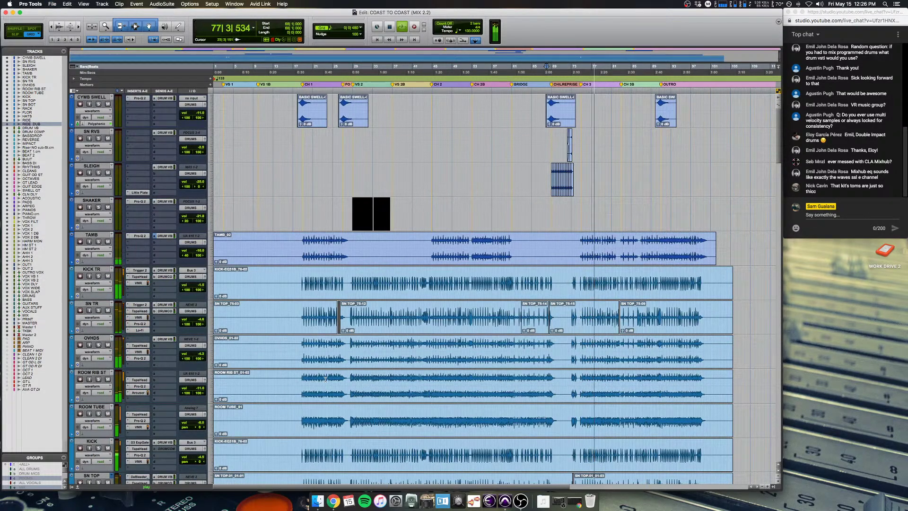
key(space)
Step: Inspect the Virtual Mixbuss module in the DRUMS bus's Virtual Mix Rack, and close the plug-in window
key(super+equal)
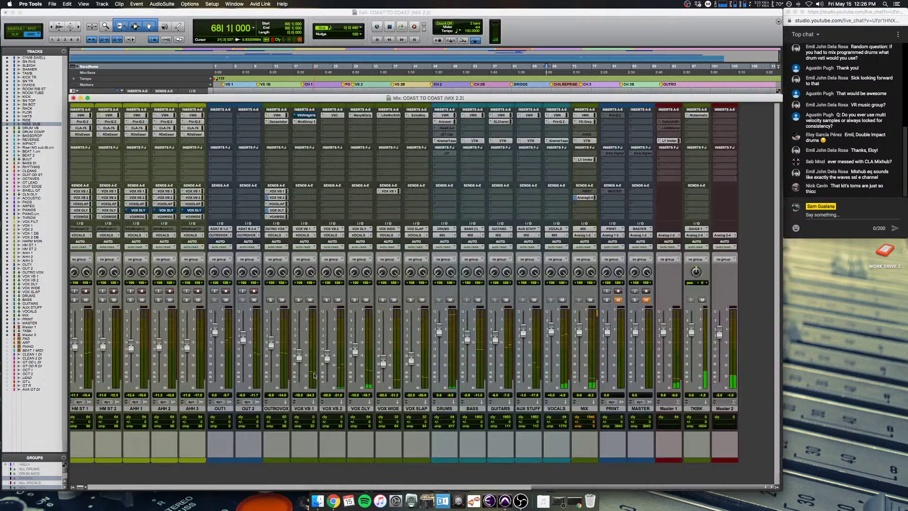
click(445, 115)
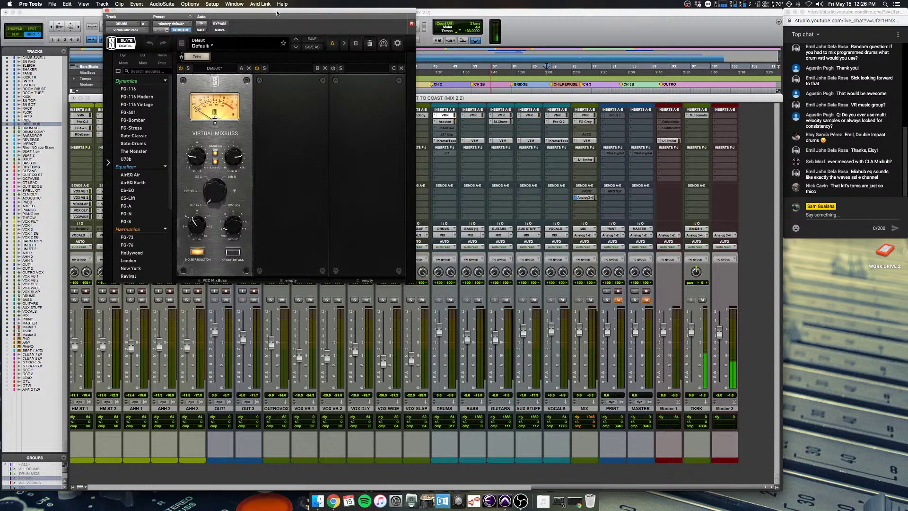
mouse_move(276, 13)
mouse_down()
mouse_move(308, 5)
mouse_move(290, 3)
mouse_up()
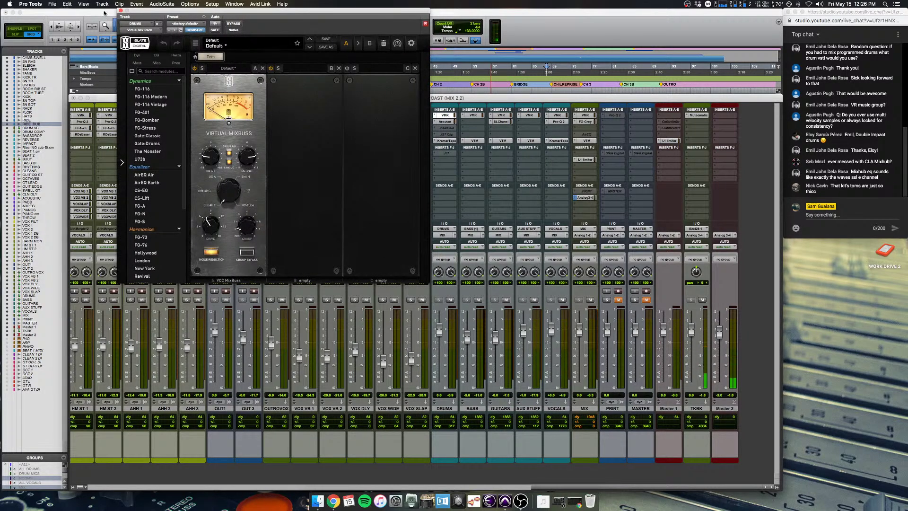
click(120, 9)
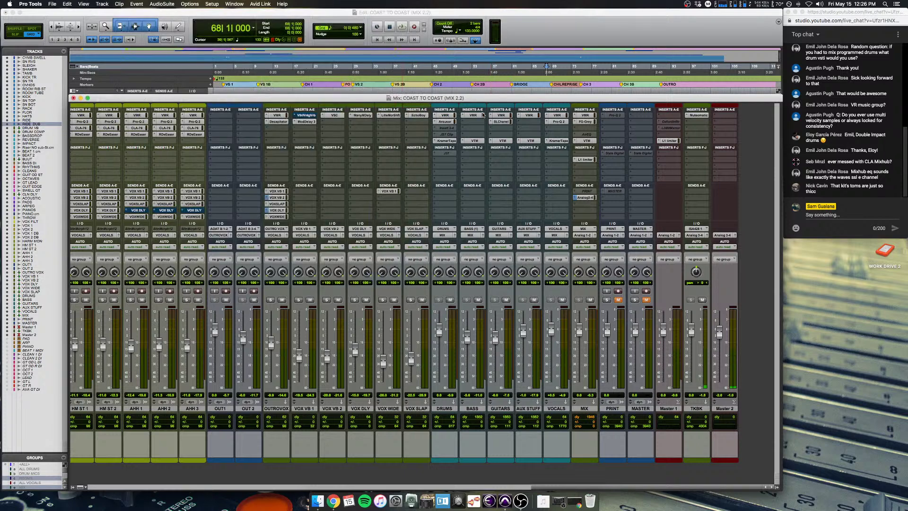
Step: Open the Arousor on the DRUMS bus, and mute the BASS, GUITARS, AUX STUFF and VOCALS buses
click(473, 408)
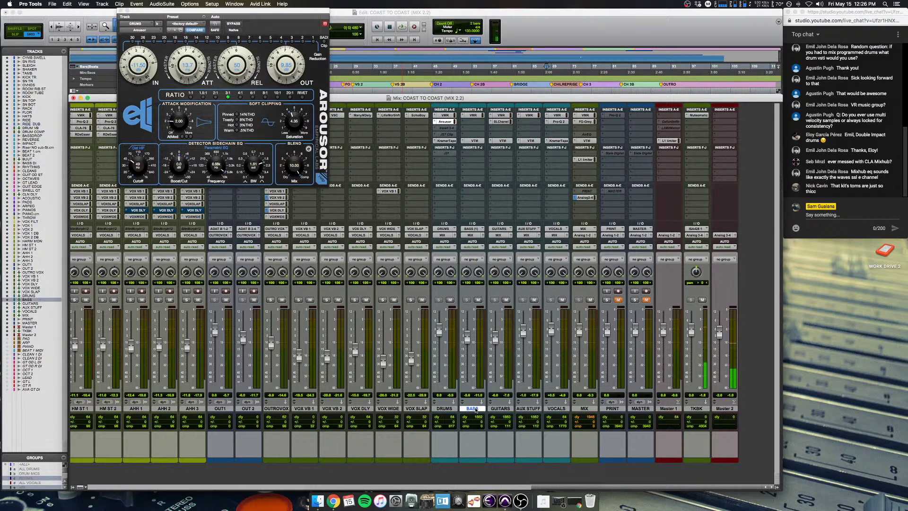
shift+click(556, 409)
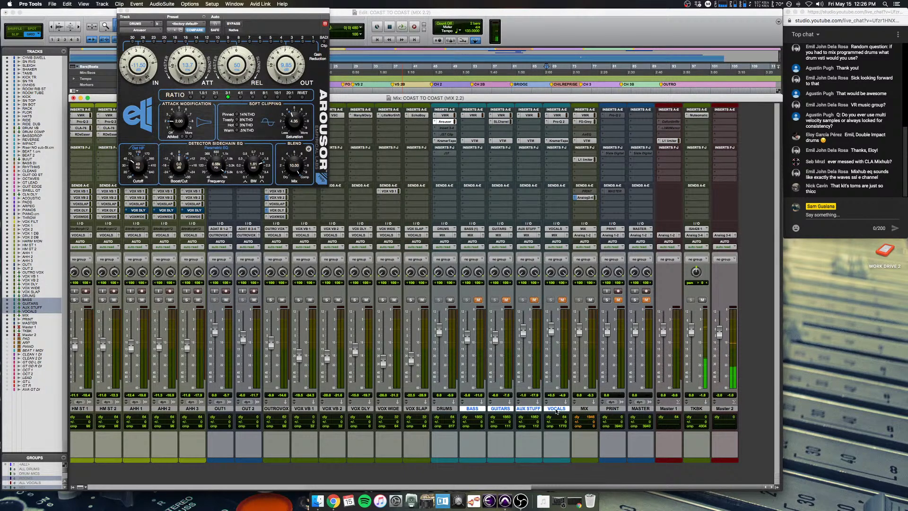
key(space)
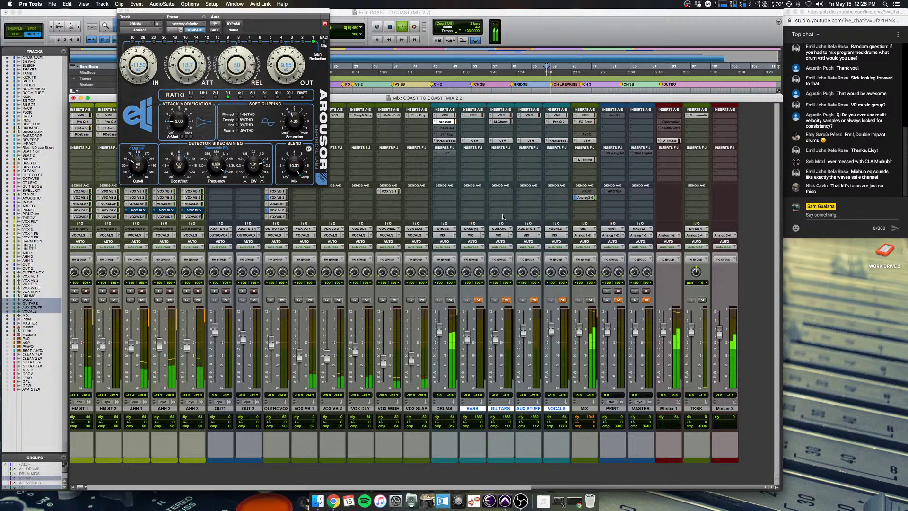
click(517, 74)
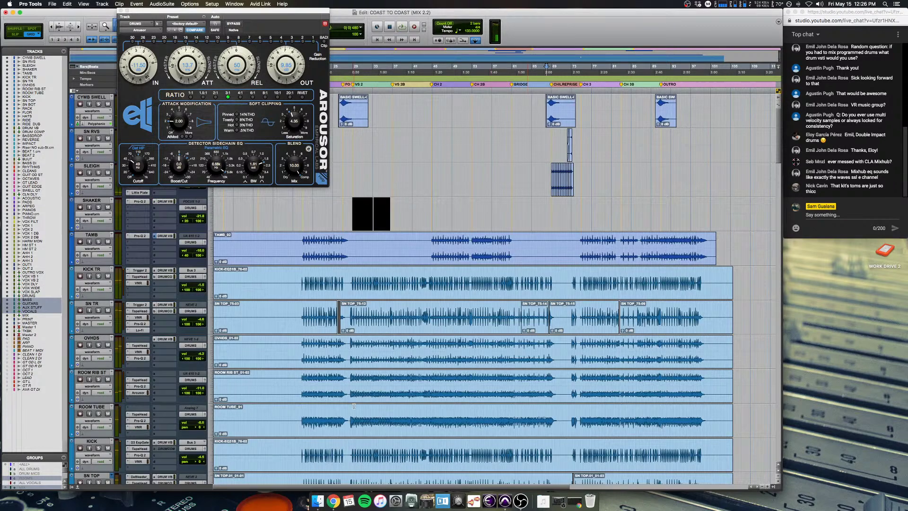
Step: Place the edit cursor just ahead of VS 2 on the OVHDS track and play the drums while toggling the Arousor bypass
scroll(447, 359, up, 2)
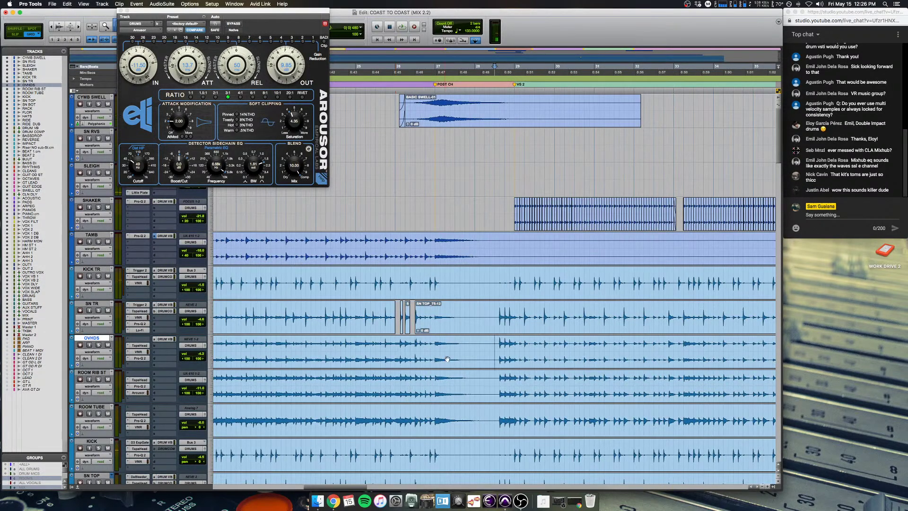
scroll(447, 359, down, 3)
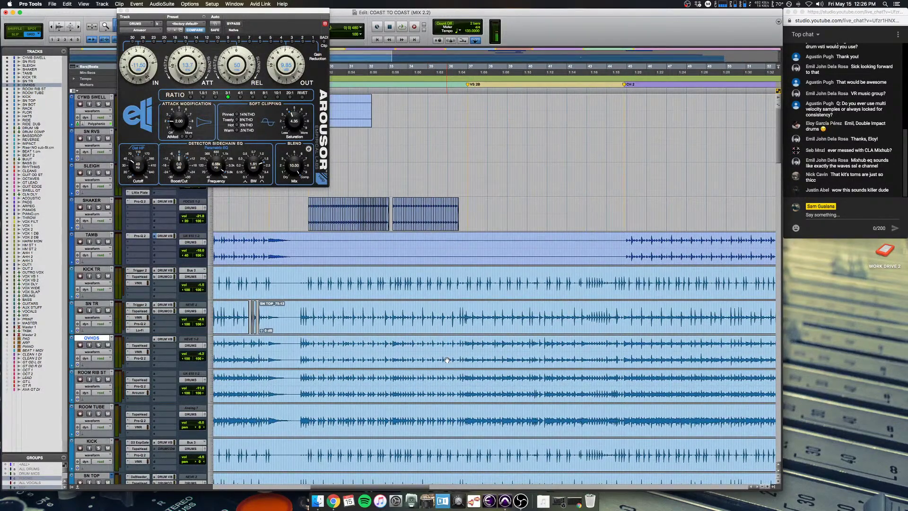
scroll(447, 360, up, 2)
scroll(496, 343, down, 1)
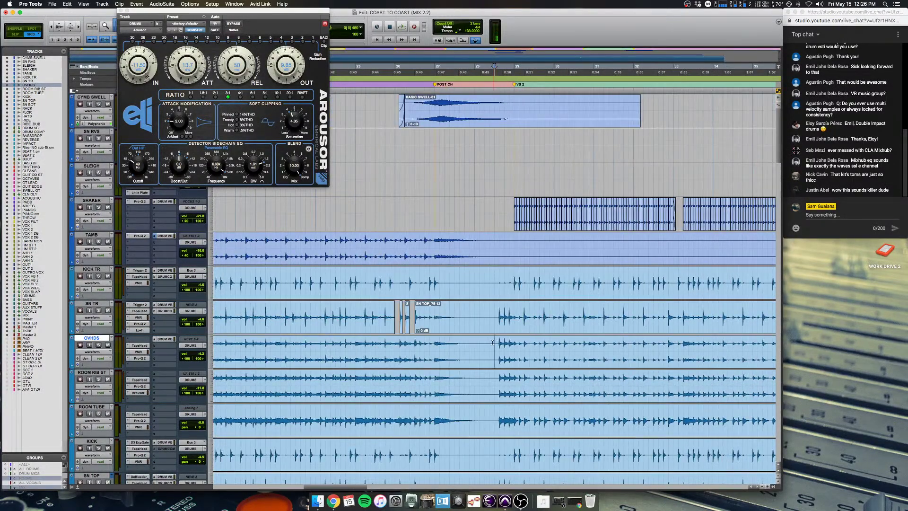
scroll(491, 341, right, 3)
scroll(490, 340, down, 3)
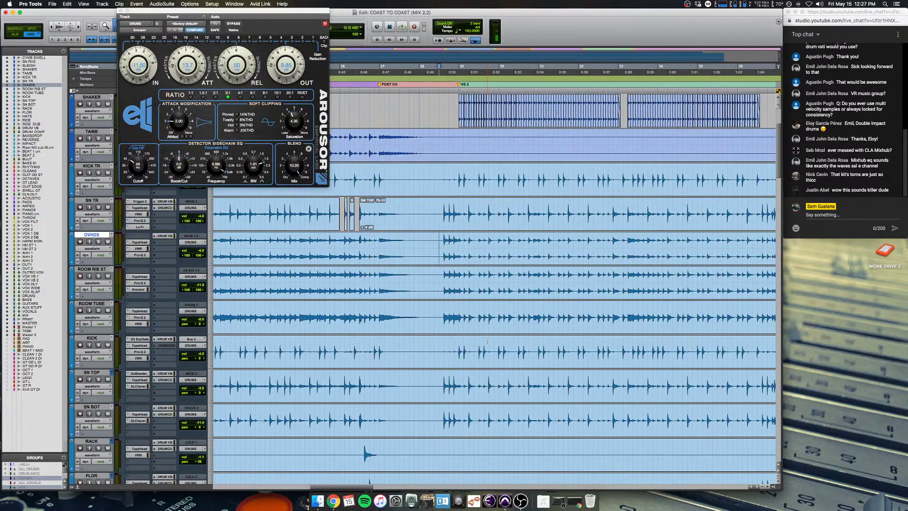
key(space)
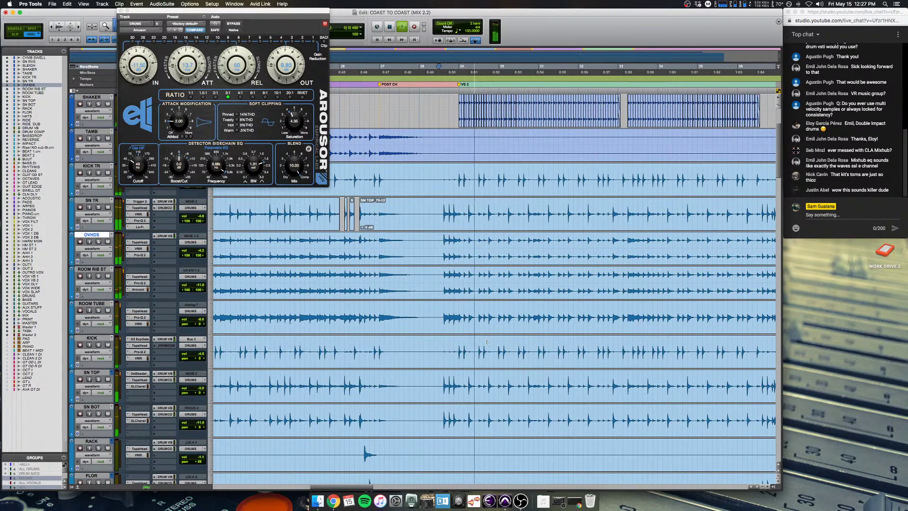
click(231, 25)
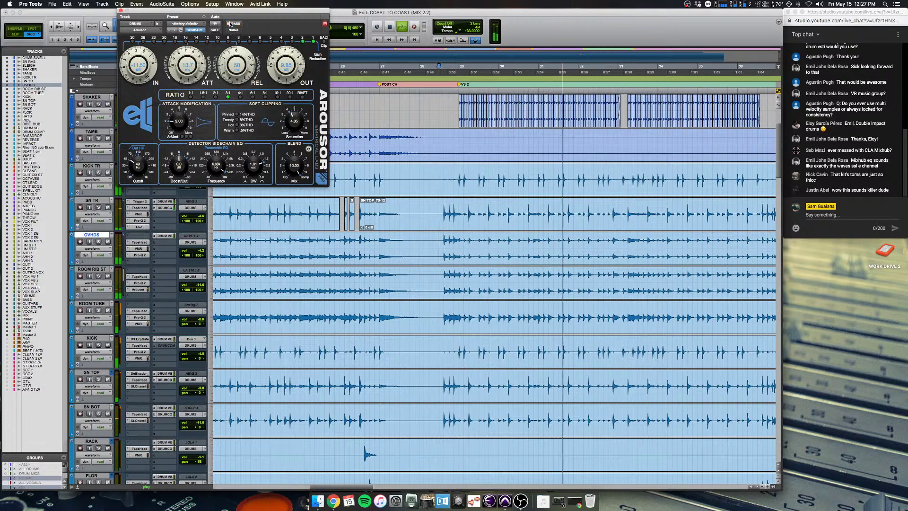
key(space)
Step: Play the drums from the start of CH 2 with the DRUMS bus Arousor bypassed, and re-engage the compressor during playback
key(r)
key(r)
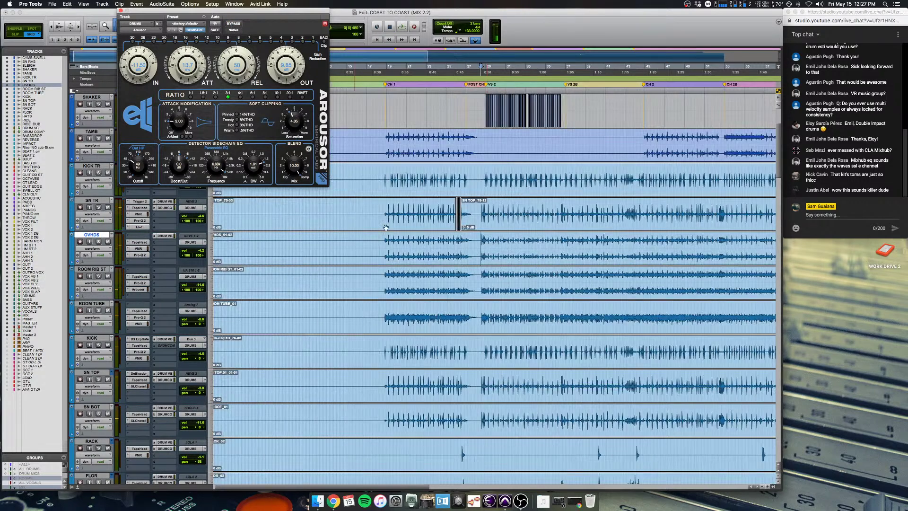
scroll(386, 227, right, 10)
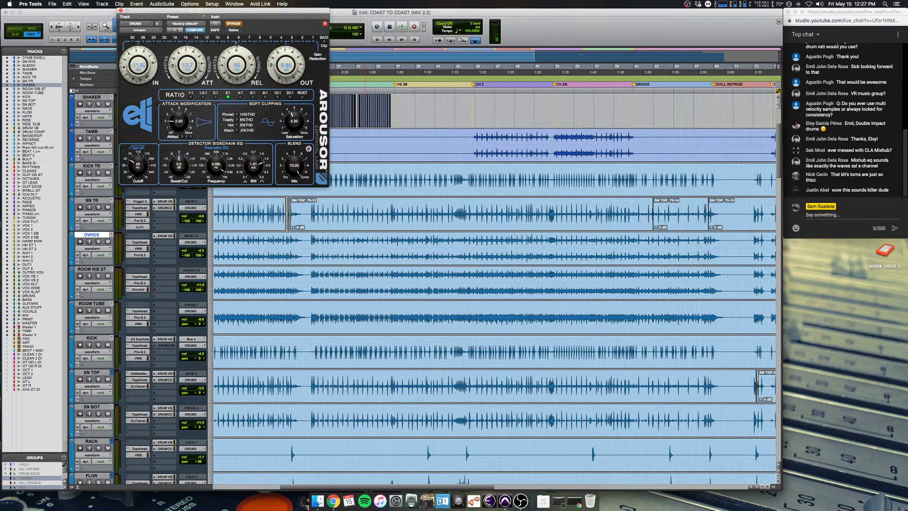
key(space)
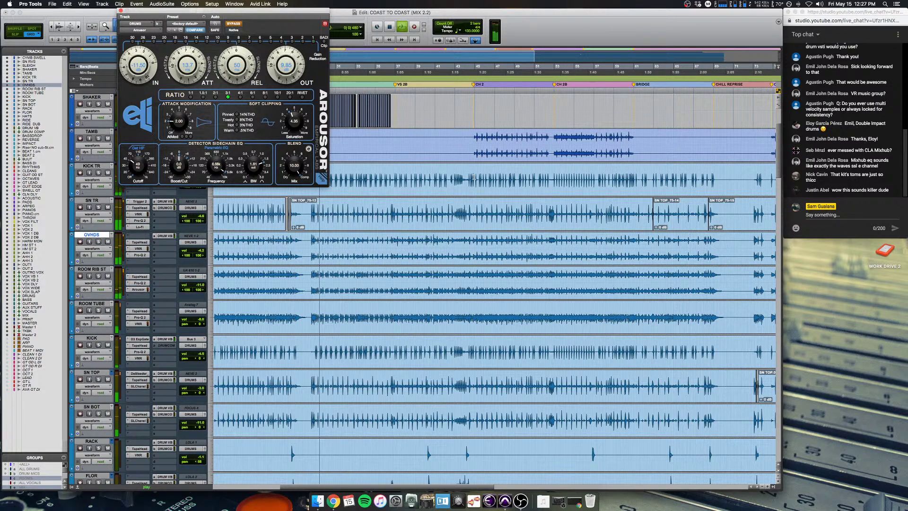
click(474, 177)
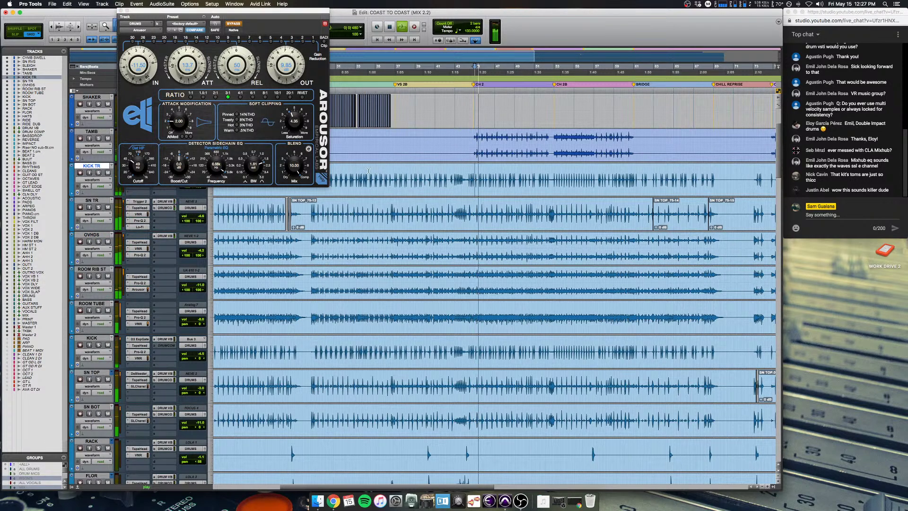
click(233, 24)
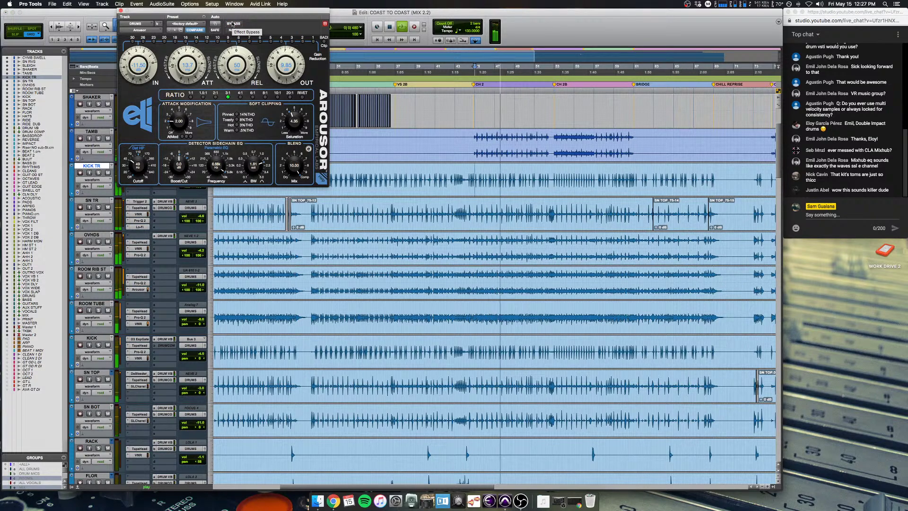
Step: Unmute the BASS and GUITARS buses, and compare the CH 2 playback with the Arousor bypassed and engaged
key(super+equal)
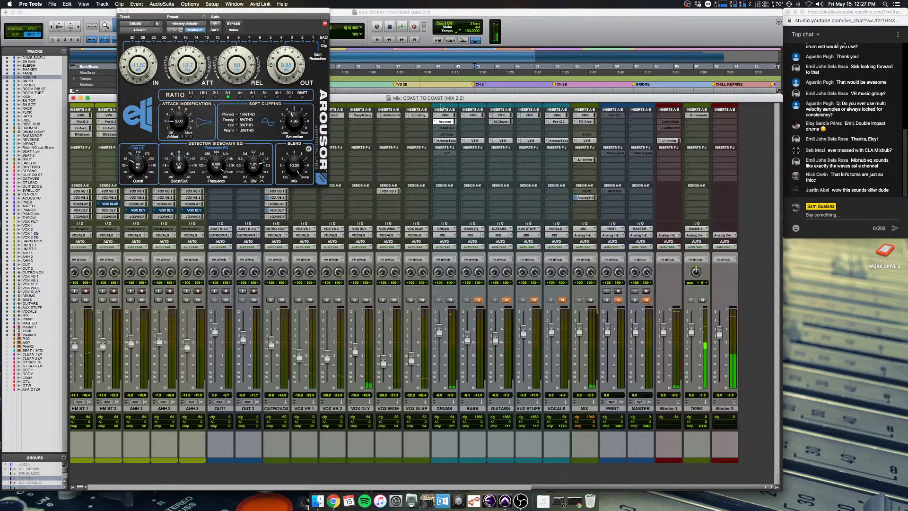
click(481, 300)
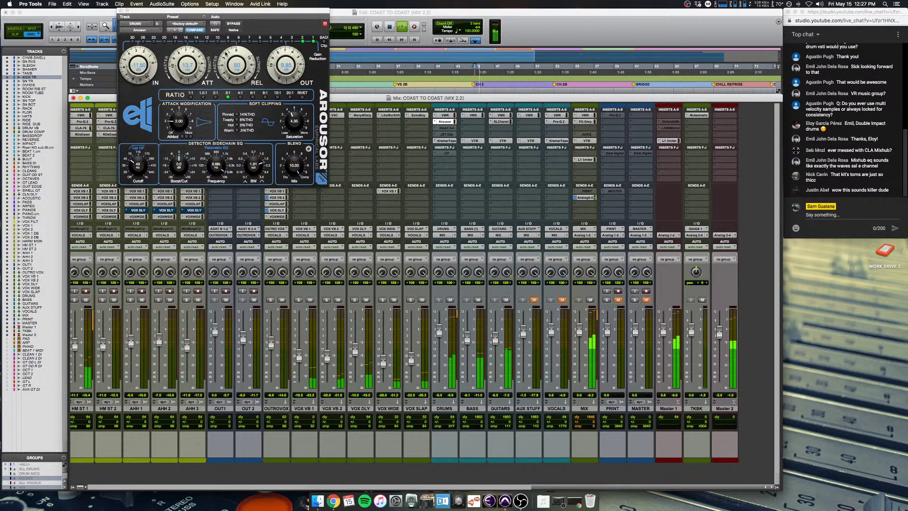
click(236, 25)
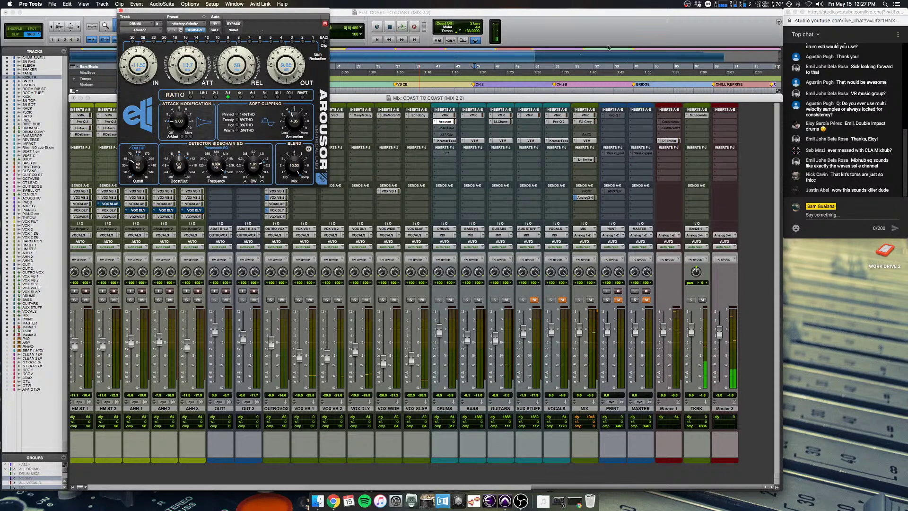
Step: Play the mix with the DRUMS bus Arousor bypassed, re-engage the compressor, and close its plug-in window
click(485, 17)
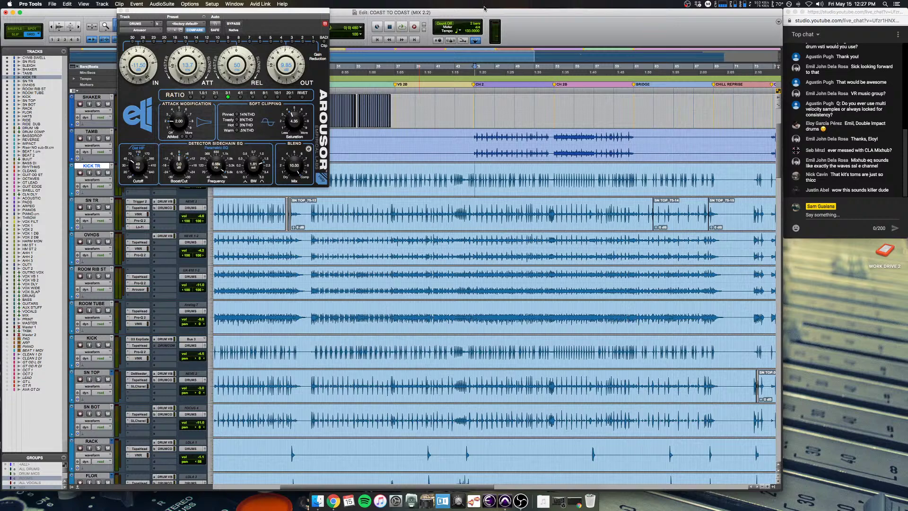
key(super+equal)
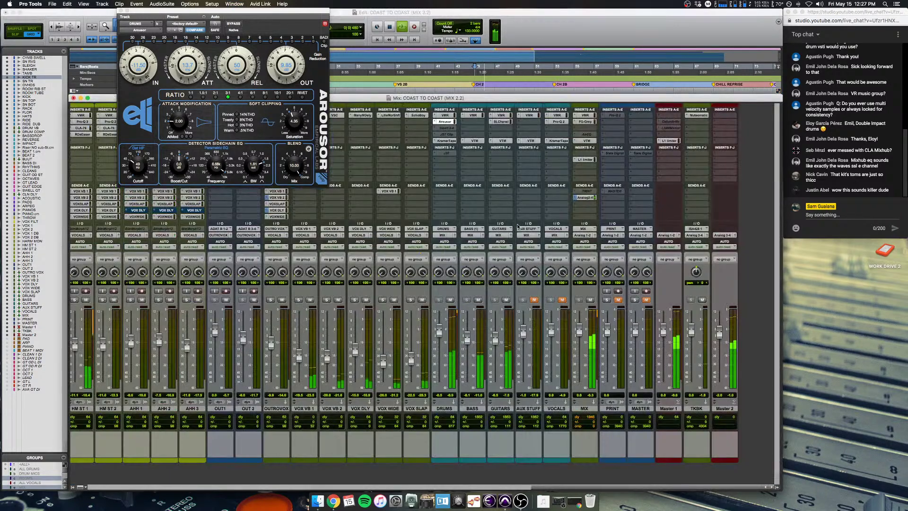
click(237, 24)
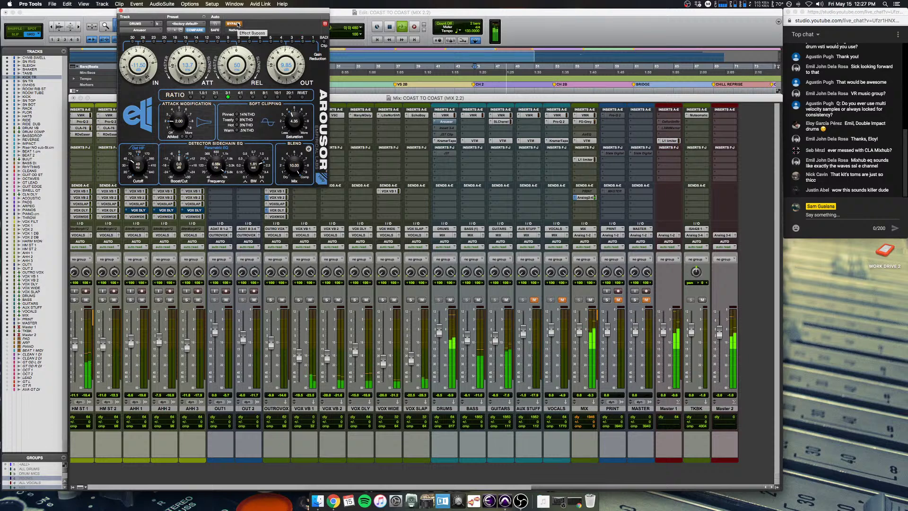
click(238, 25)
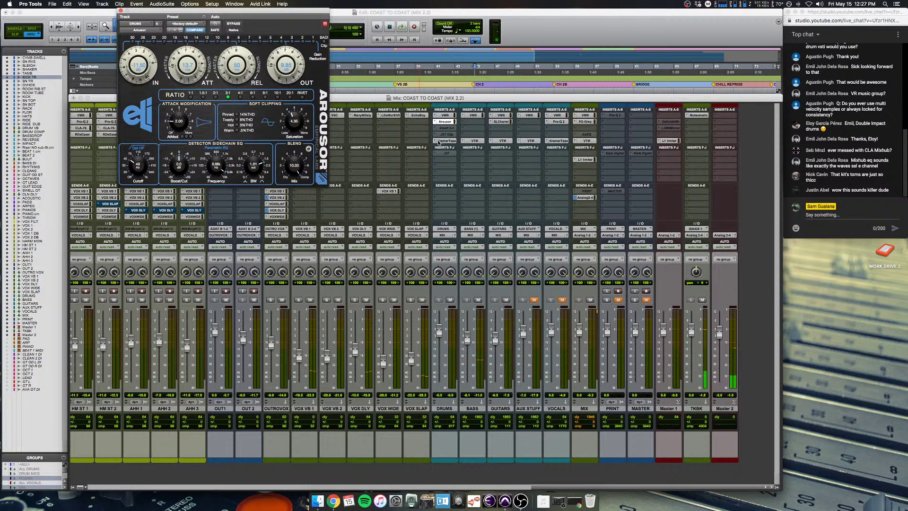
click(121, 11)
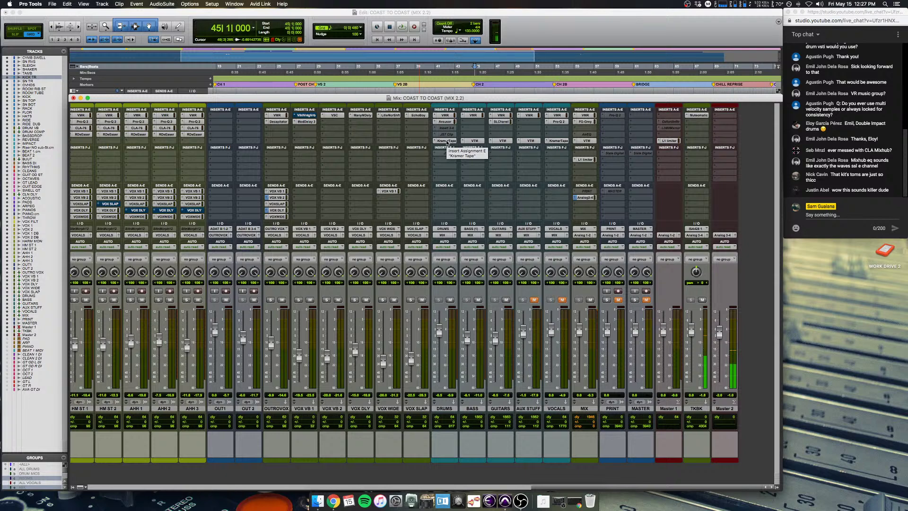
Step: Open the Kramer Tape on the DRUMS bus, and mute the BASS and GUITARS buses
click(446, 141)
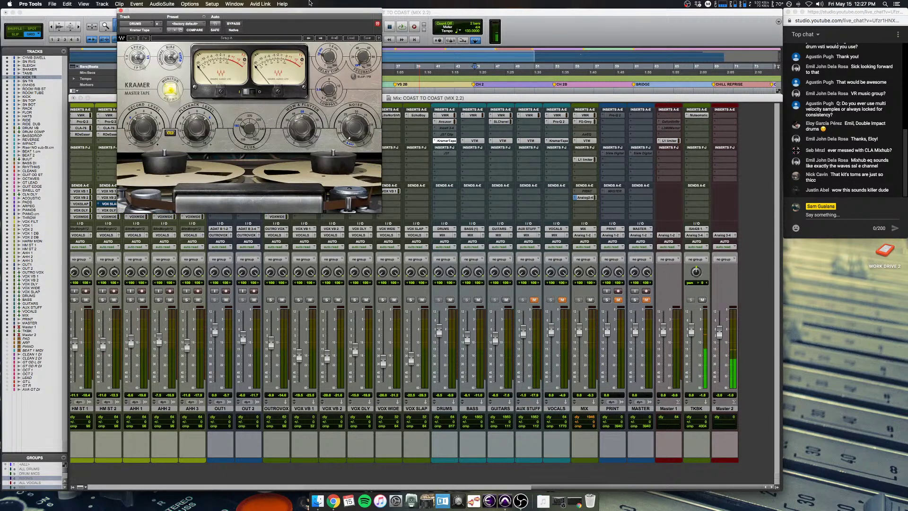
drag(309, 10, 344, 132)
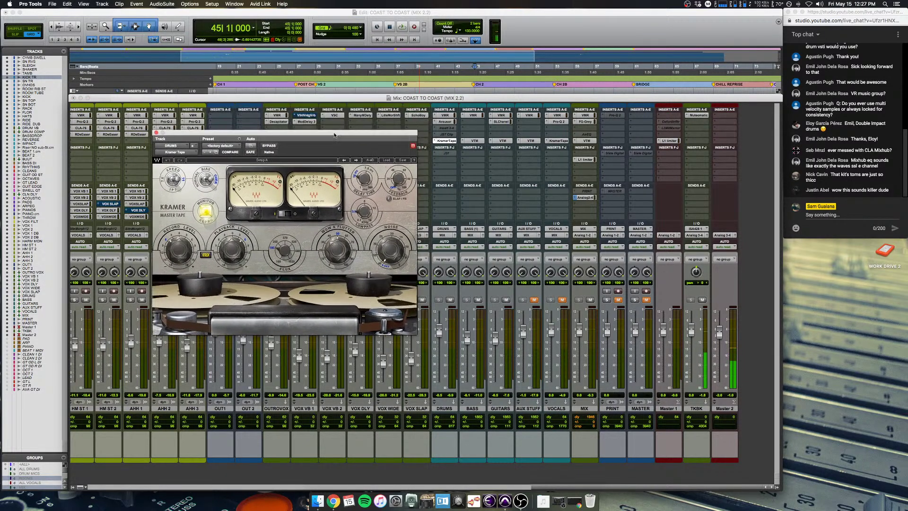
click(478, 301)
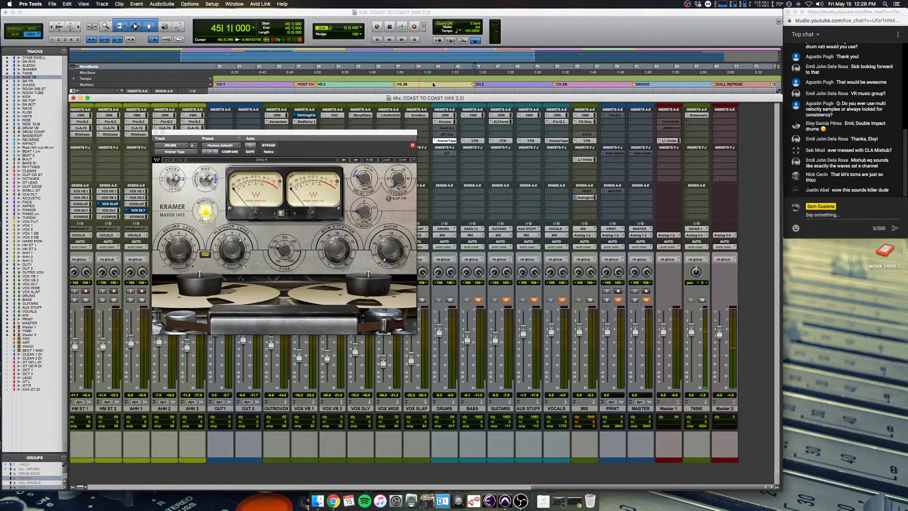
click(345, 296)
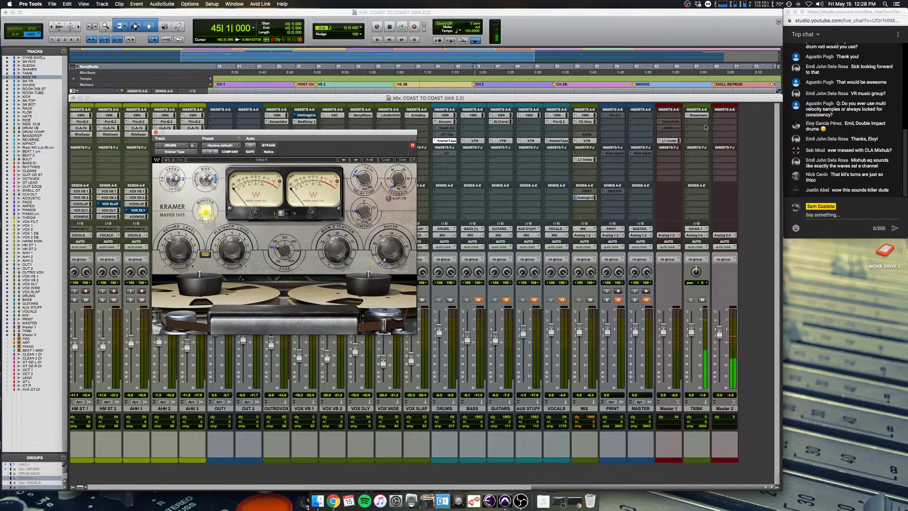
Step: Place the edit cursor just ahead of CH 1 on the KICK track, at 18|4|000
click(570, 23)
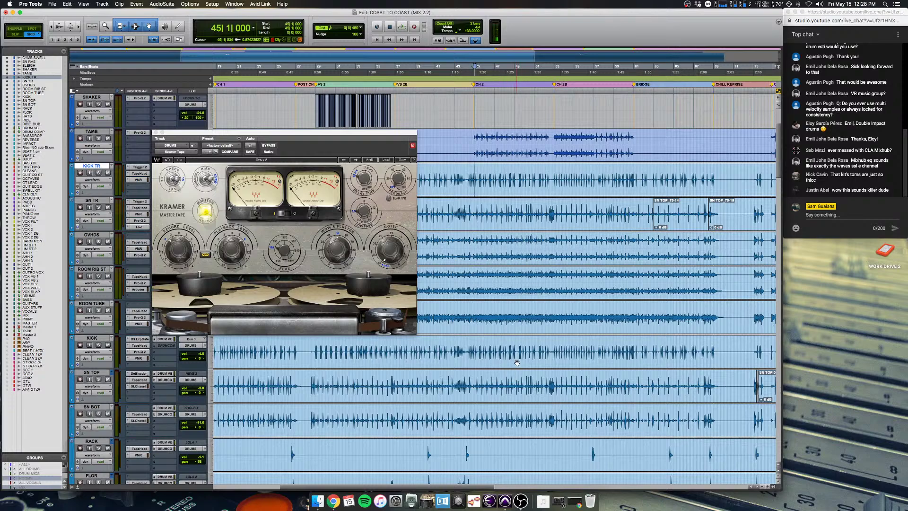
scroll(517, 363, up, 10)
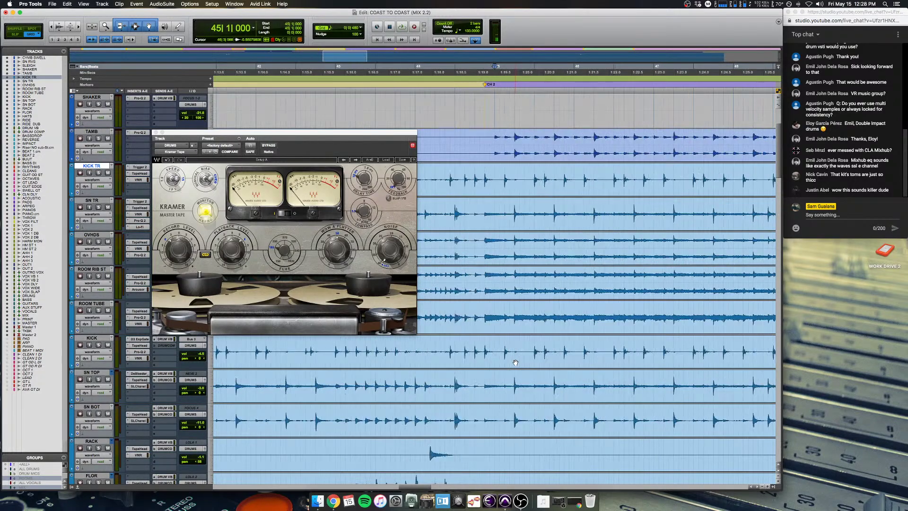
scroll(515, 363, down, 3)
scroll(530, 357, right, 10)
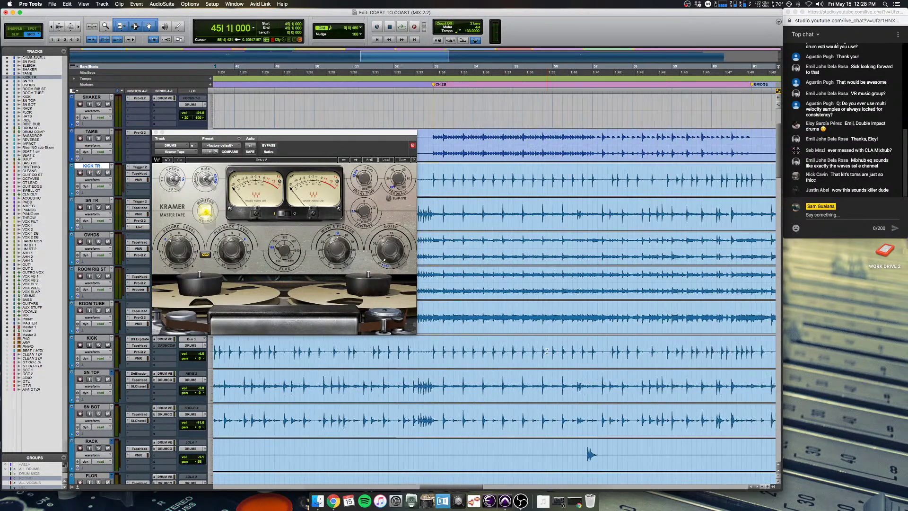
scroll(554, 350, down, 3)
scroll(556, 350, left, 10)
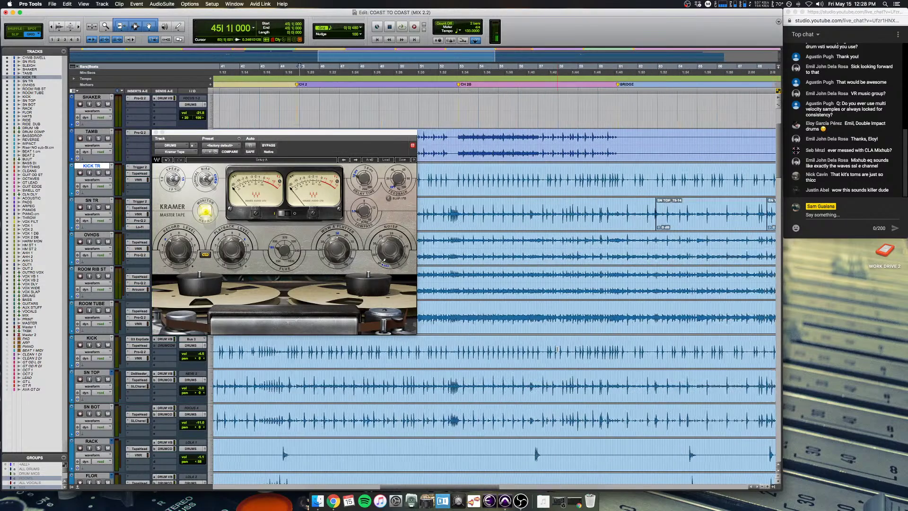
scroll(557, 350, left, 5)
click(516, 346)
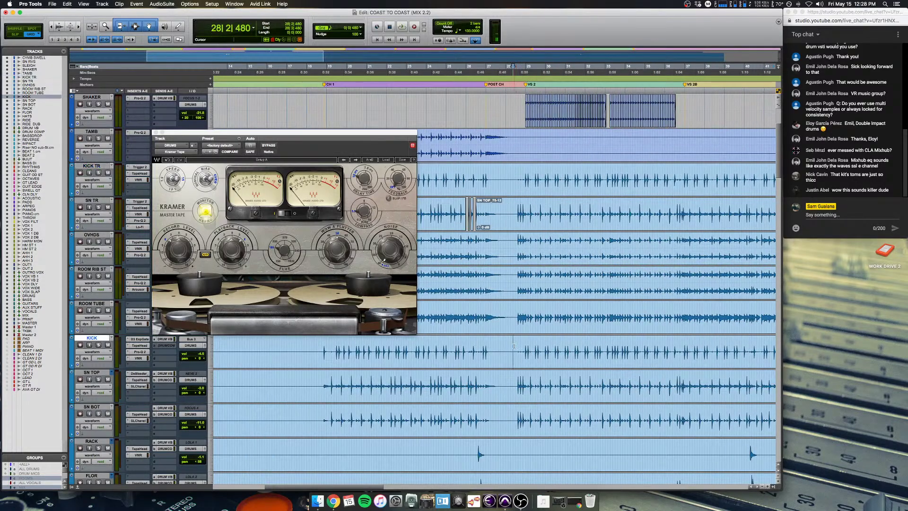
scroll(501, 346, left, 4)
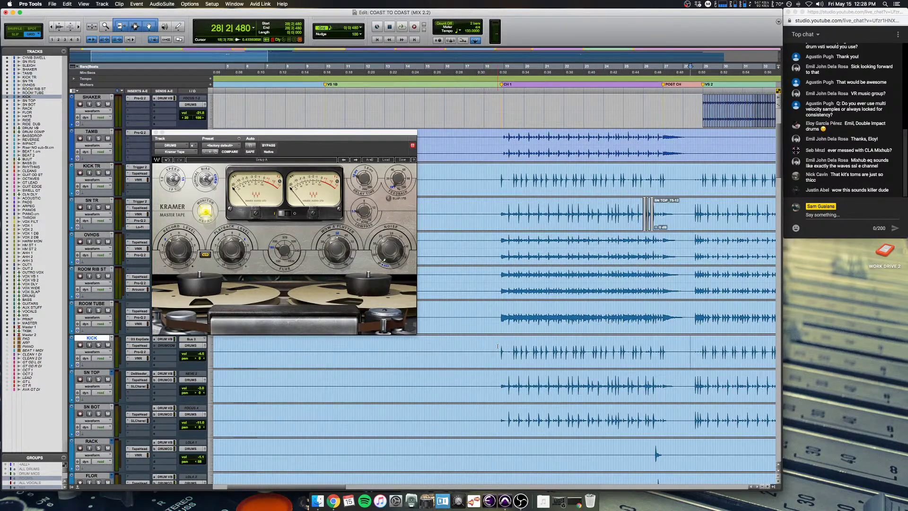
click(499, 346)
scroll(443, 302, right, 2)
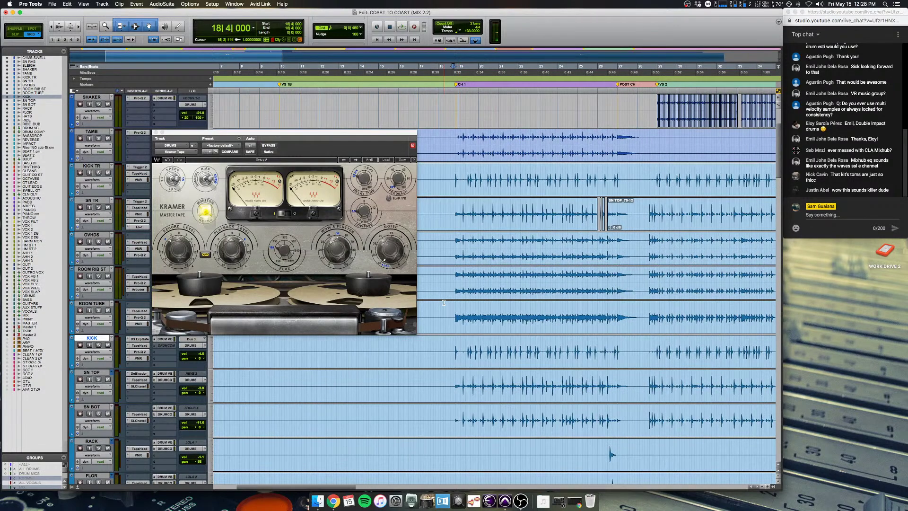
Step: Play the drums into CH 1 while toggling the Kramer Tape bypass, leaving the plug-in engaged
key(space)
click(269, 145)
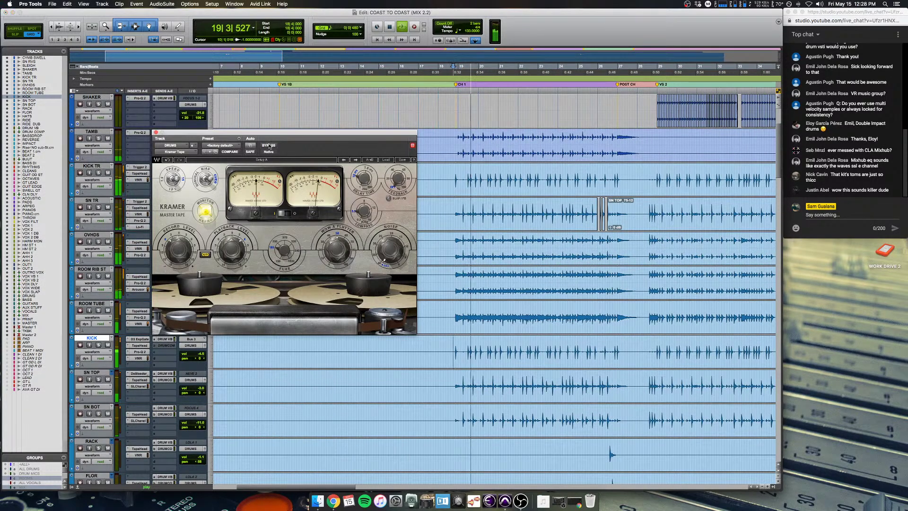
click(269, 145)
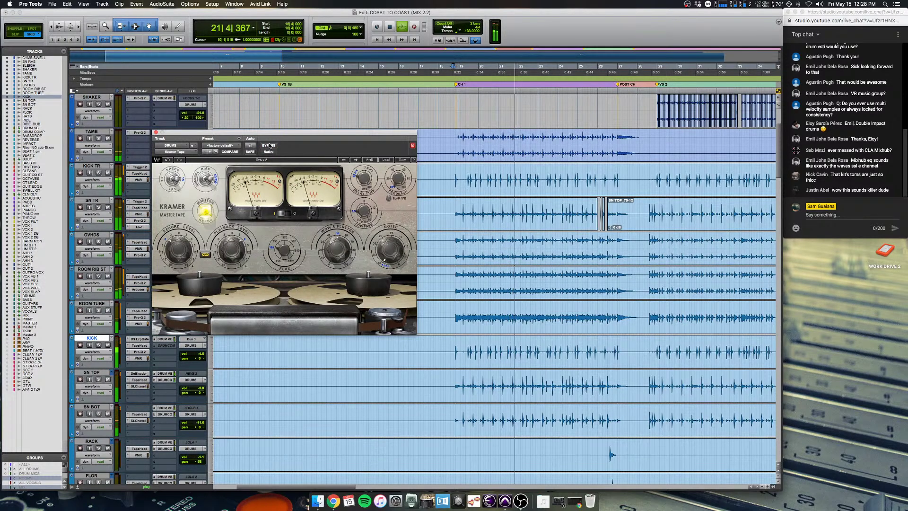
key(space)
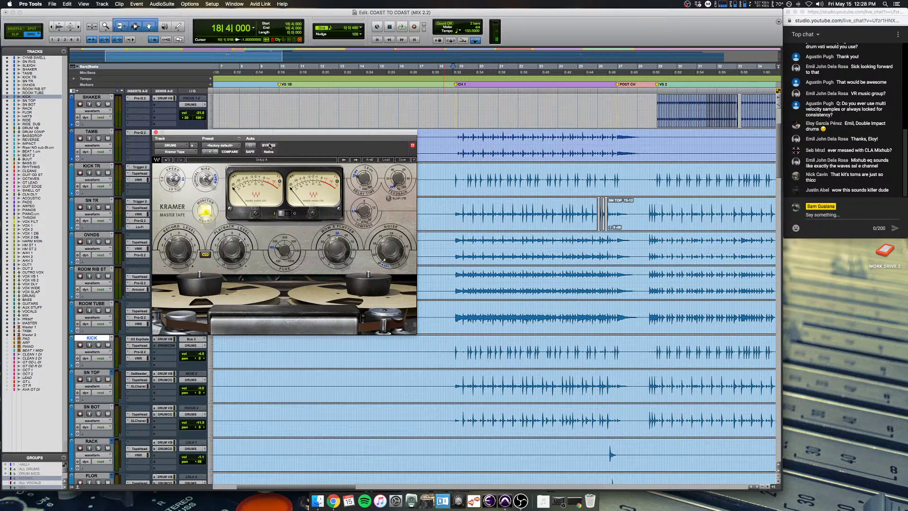
Step: Compare the Kramer Tape bypassed and engaged while playing from just ahead of VS 2 on the ROOM TUBE track, and close the plug-in
drag(236, 134, 363, 99)
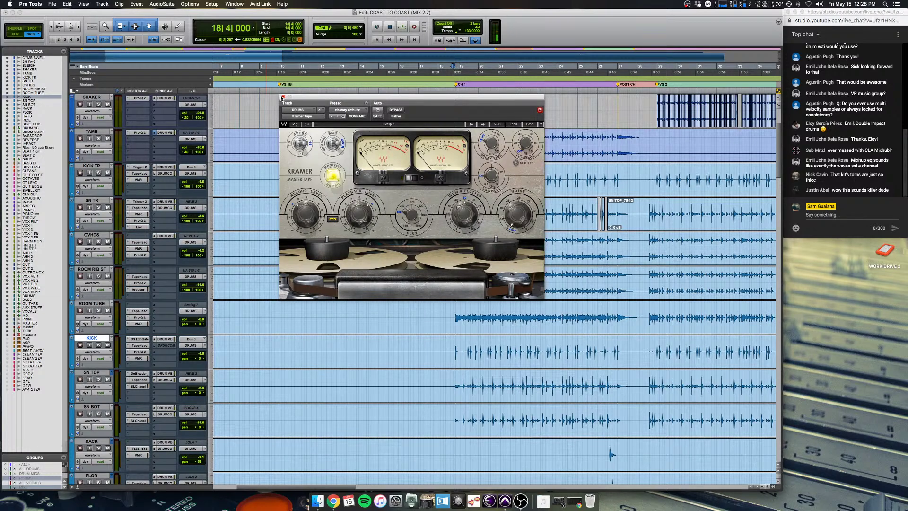
drag(298, 100, 379, 155)
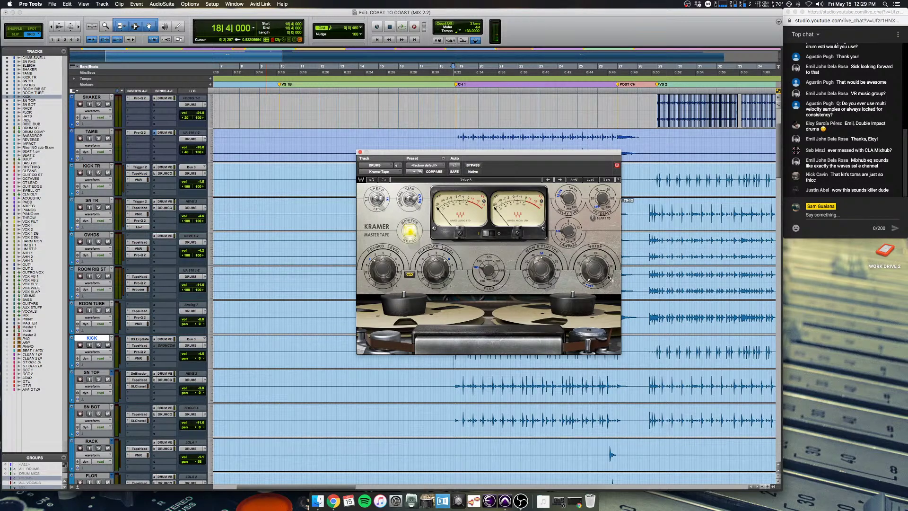
click(646, 305)
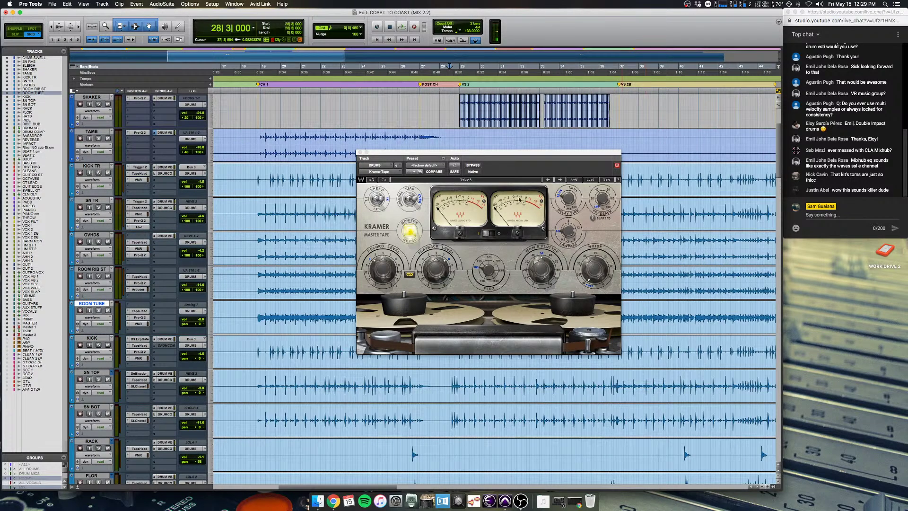
key(space)
click(473, 165)
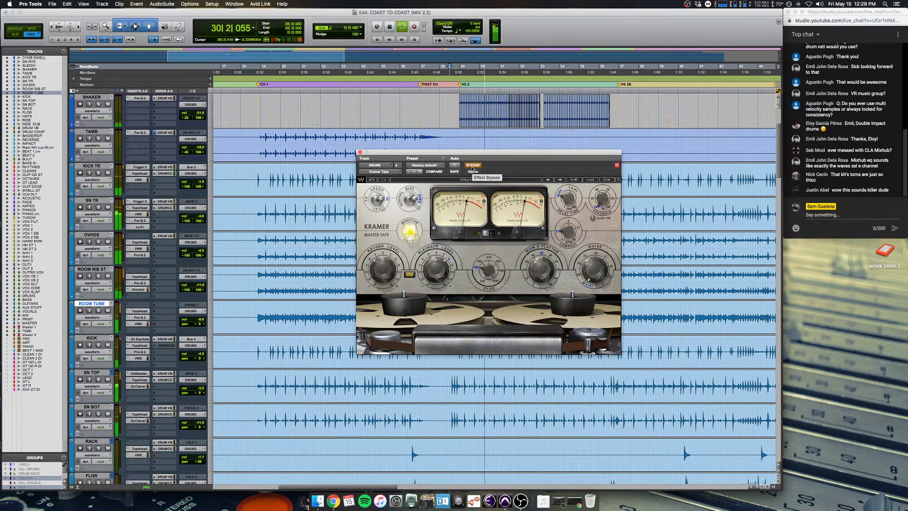
click(472, 165)
click(472, 165)
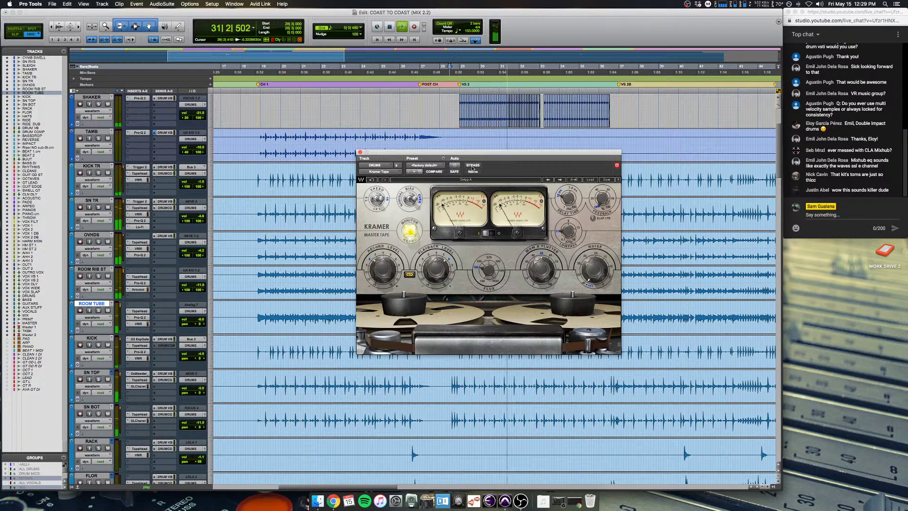
click(472, 165)
key(space)
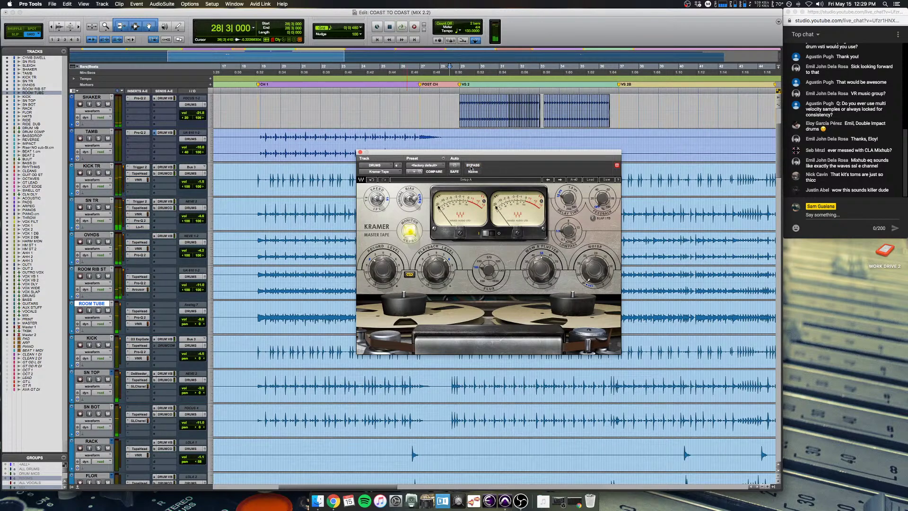
click(359, 153)
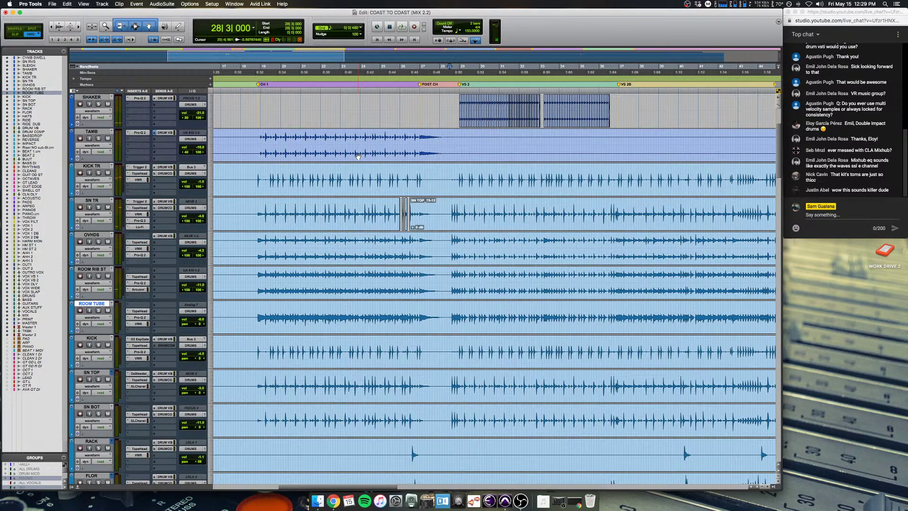
Step: Play from just ahead of VS 2 with the Mix window open, and unmute the BASS bus
key(super+equal)
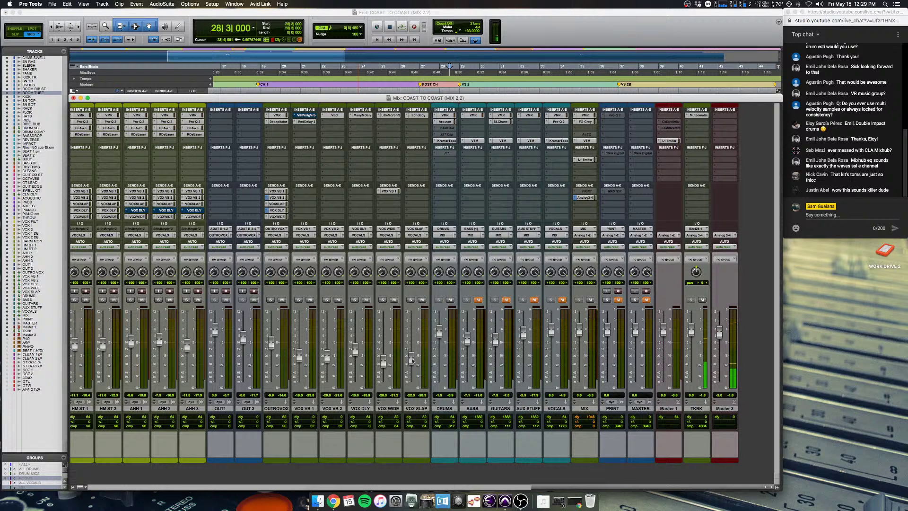
key(space)
click(478, 300)
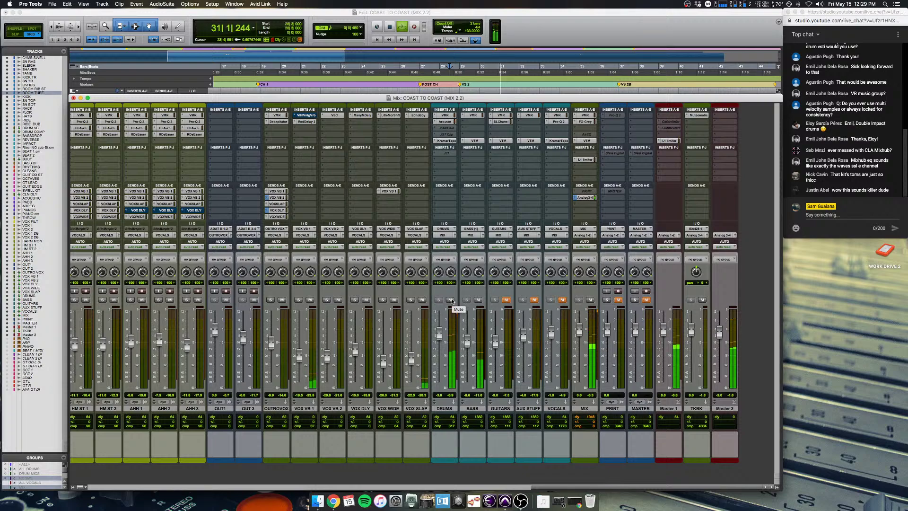
scroll(452, 301, left, 10)
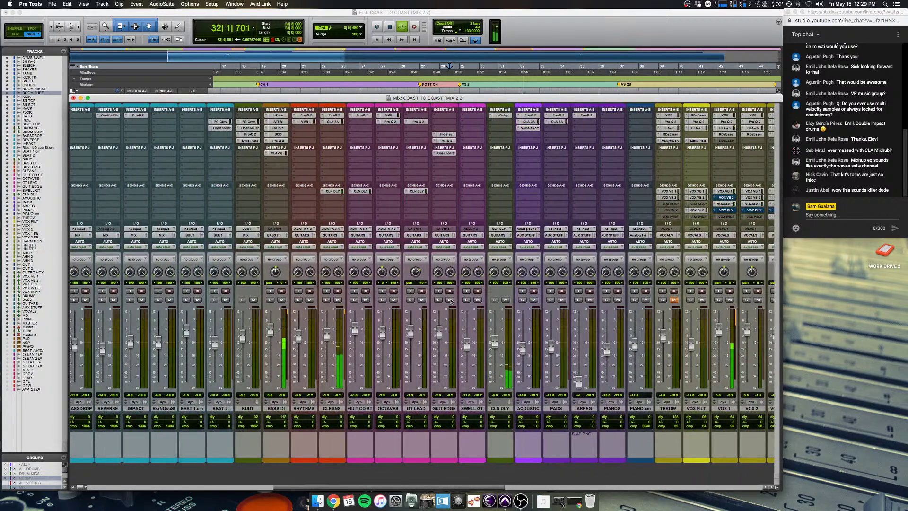
scroll(452, 301, left, 5)
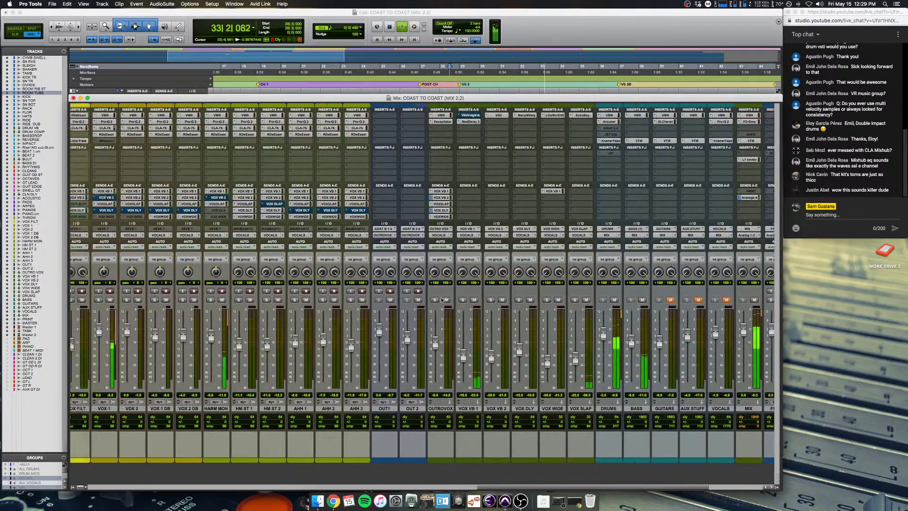
scroll(443, 299, left, 6)
key(space)
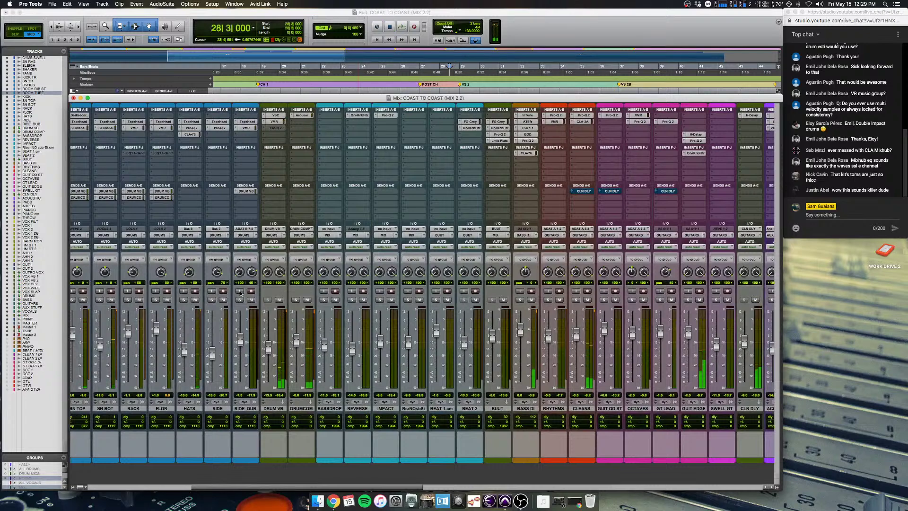
Step: Inspect the VerbSuite Classics reverb on the DRUM VB track, close it, and play that track soloed
scroll(241, 292, left, 4)
scroll(371, 225, left, 3)
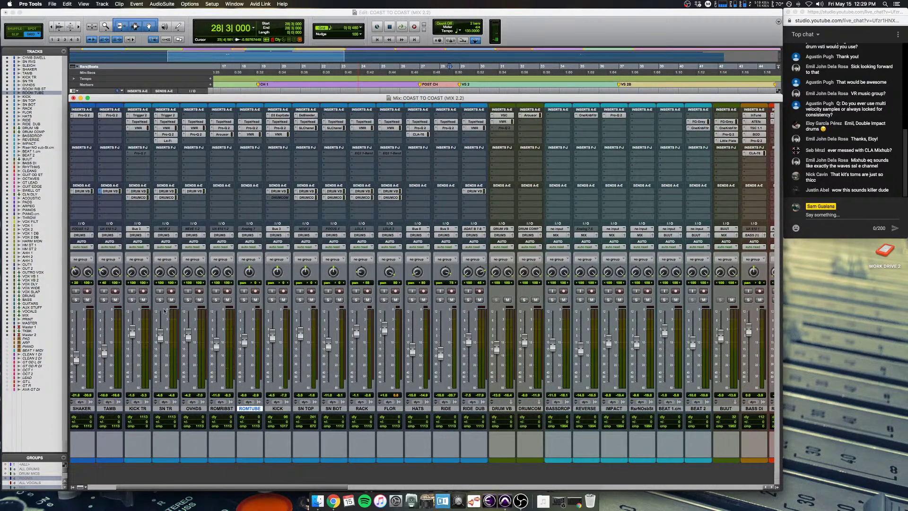
click(504, 115)
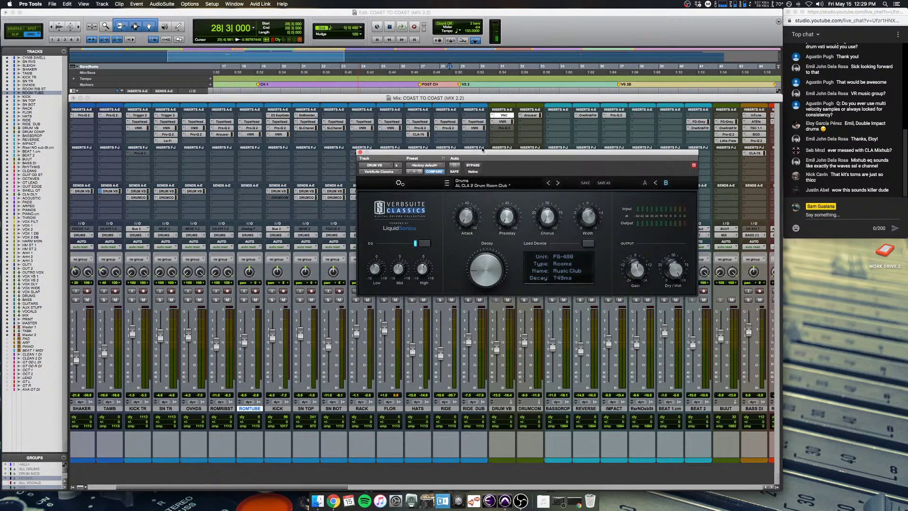
drag(482, 151, 466, 155)
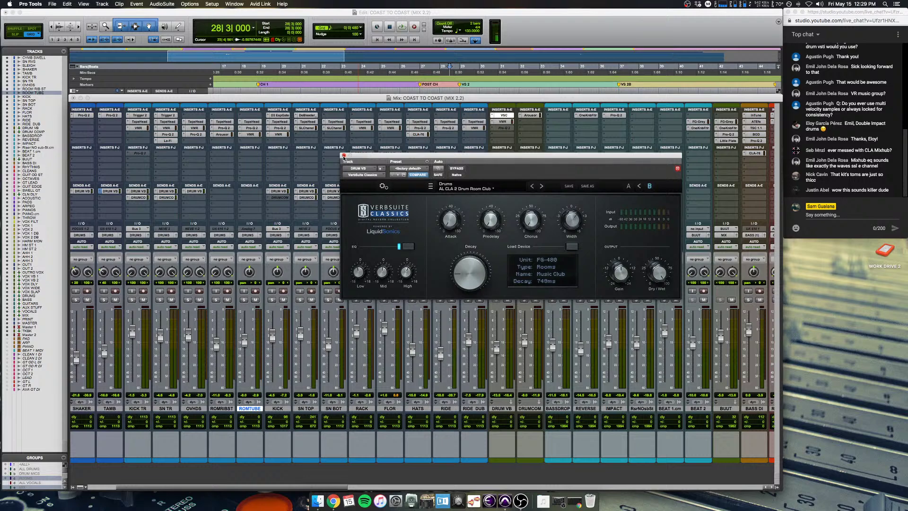
click(344, 155)
click(495, 300)
key(space)
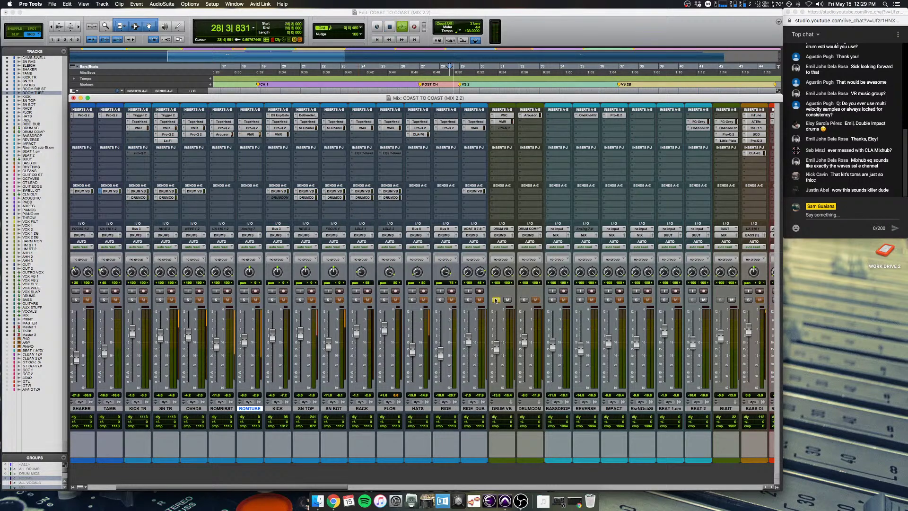
Step: Switch the OVHDS send to DRUM VB to pre-fader and lower it to -4.2 dB during soloed playback, and unsolo OVHDS
scroll(495, 299, left, 1)
scroll(494, 299, left, 2)
key(space)
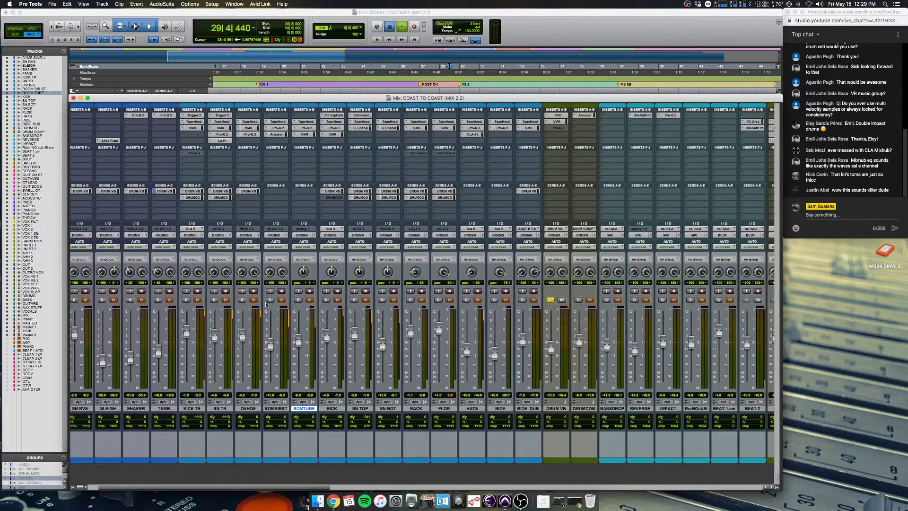
key(space)
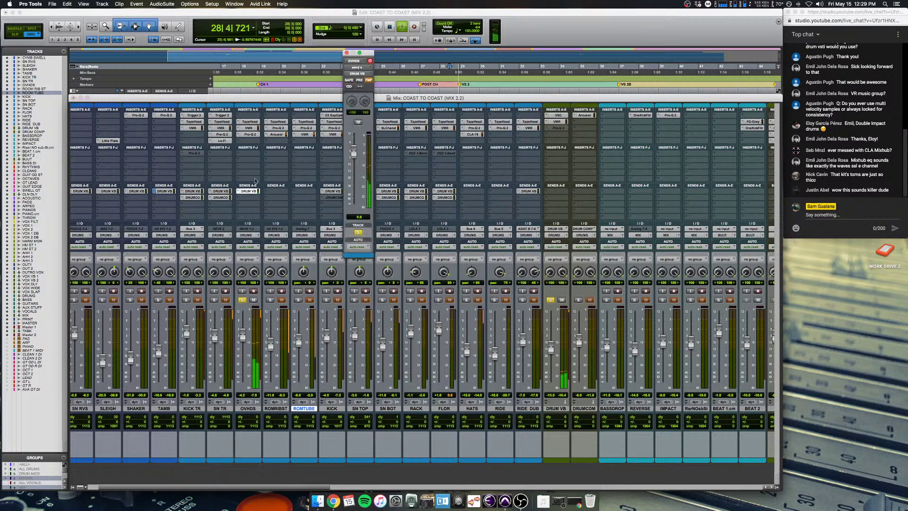
click(248, 191)
click(360, 80)
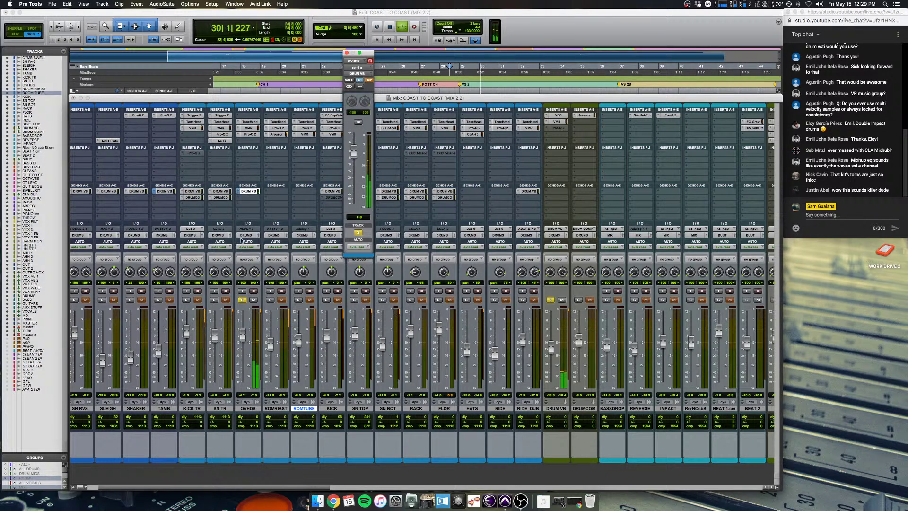
drag(353, 151, 358, 167)
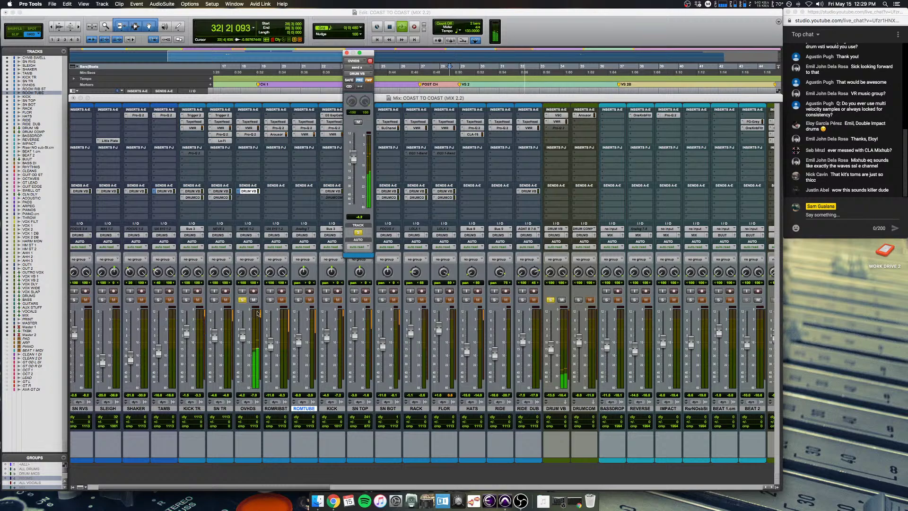
click(241, 300)
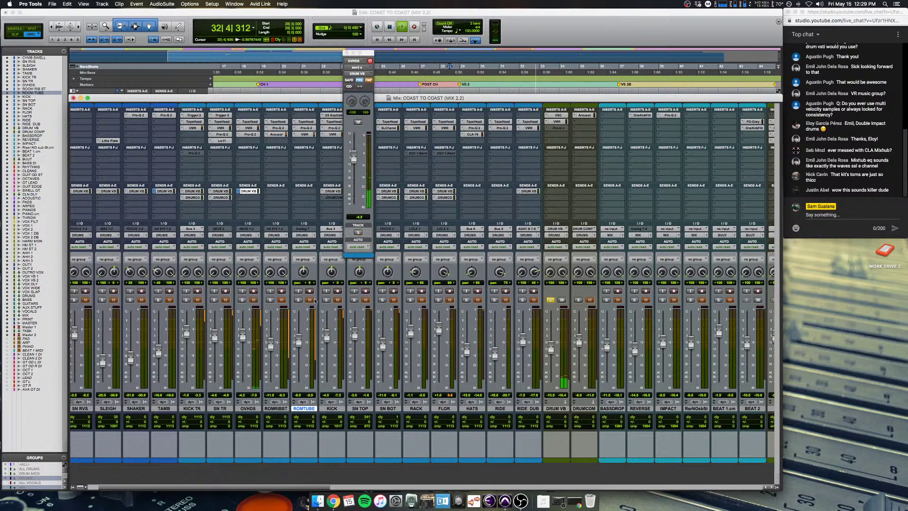
Step: Unsolo DRUM VB, listen to the reverb in the mix while toggling its mute, stop playback and close the send window
click(551, 300)
scroll(553, 299, right, 10)
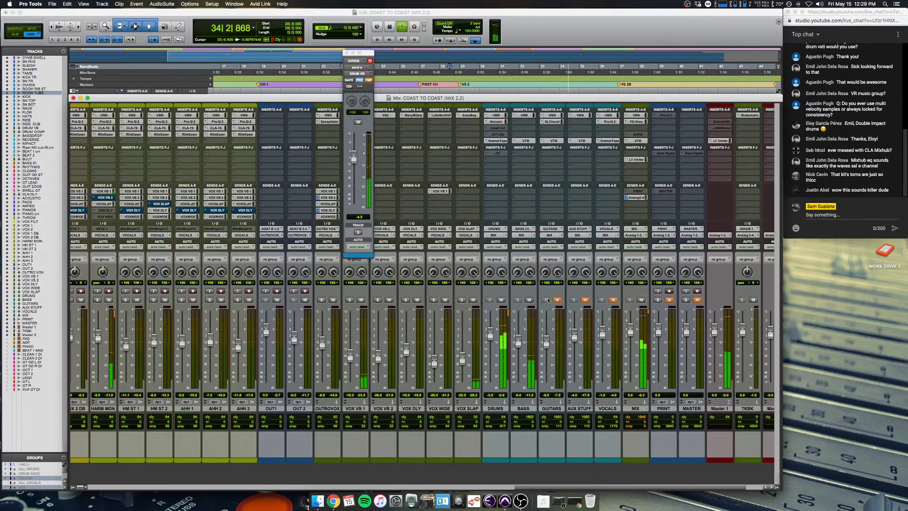
scroll(530, 300, left, 10)
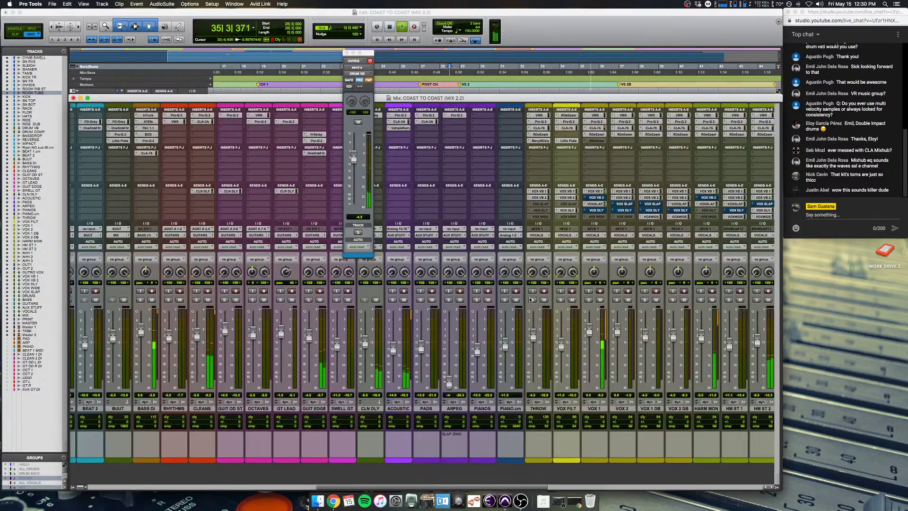
scroll(529, 300, left, 8)
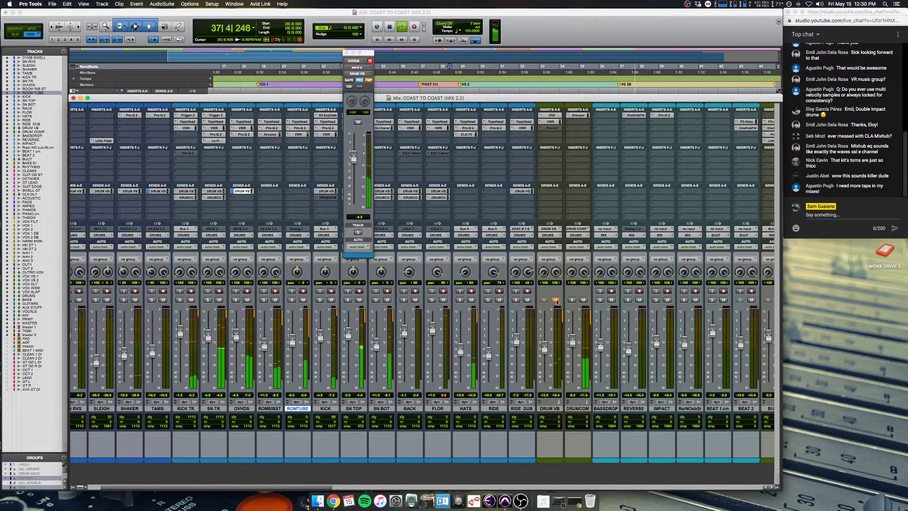
key(space)
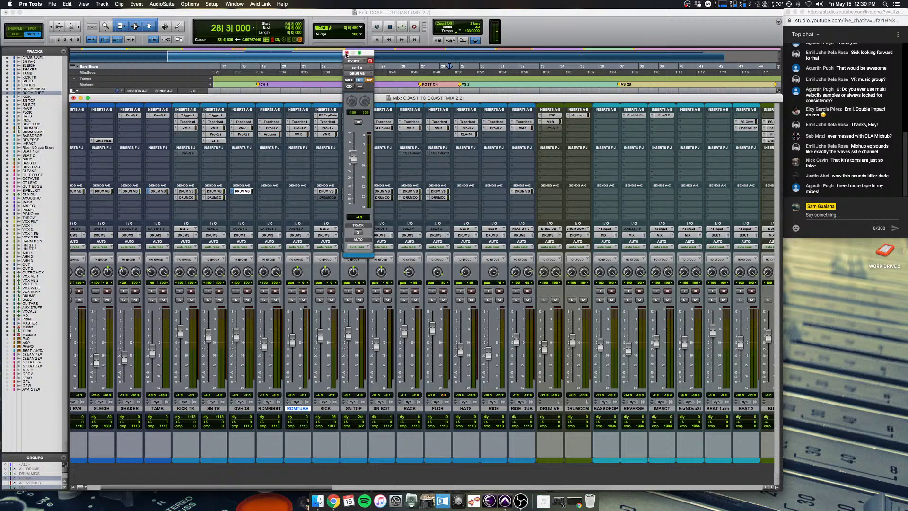
click(346, 53)
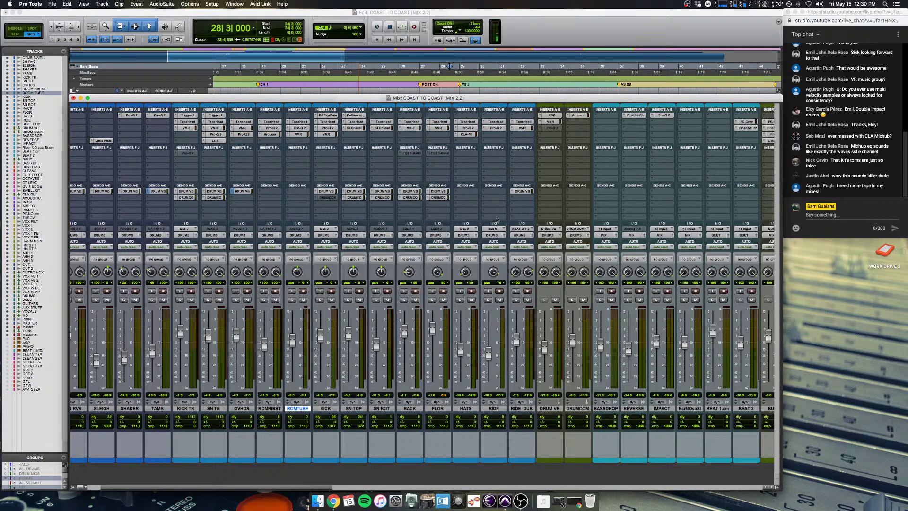
Step: Play from just ahead of VS 2, comparing DRUM VB muted, unmuted and soloed, and stop with its solo cleared
scroll(496, 220, right, 3)
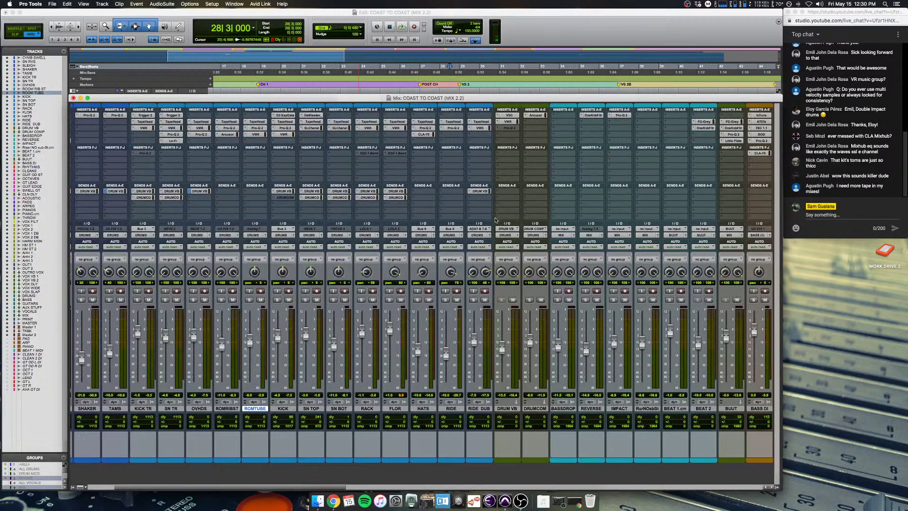
key(space)
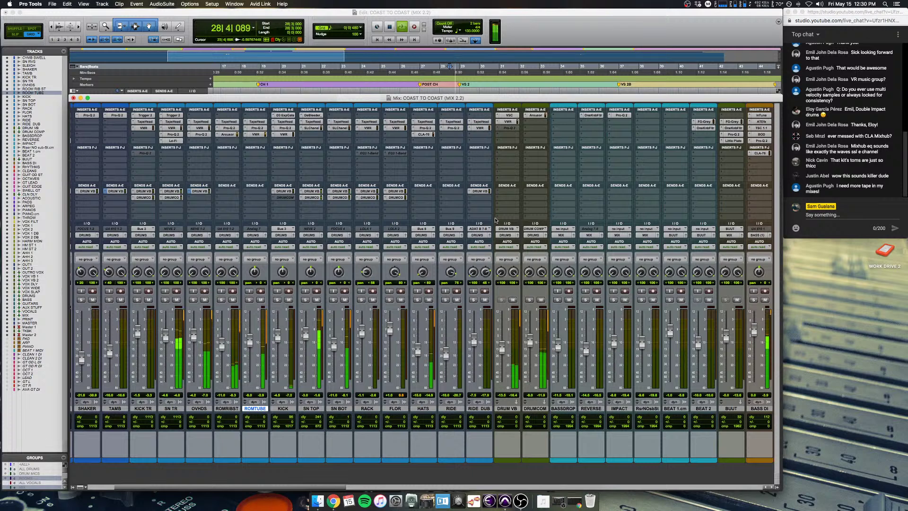
click(513, 300)
click(513, 300)
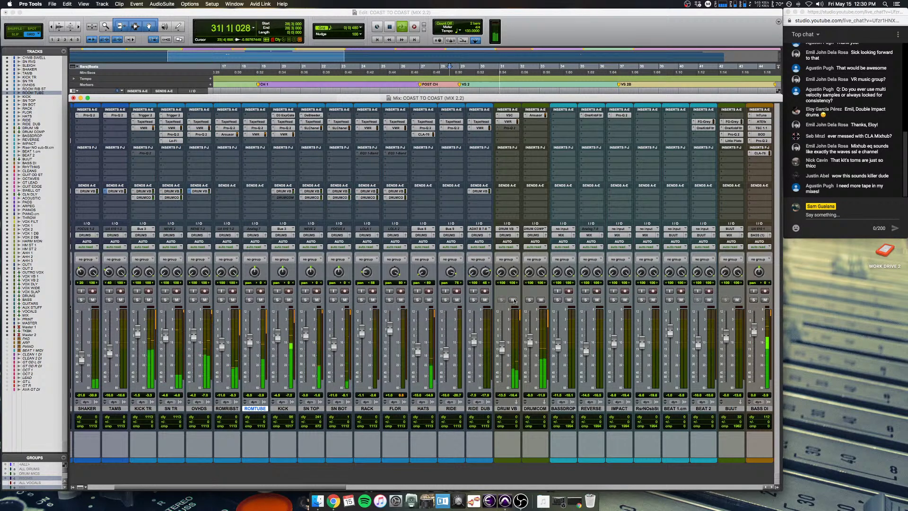
click(500, 301)
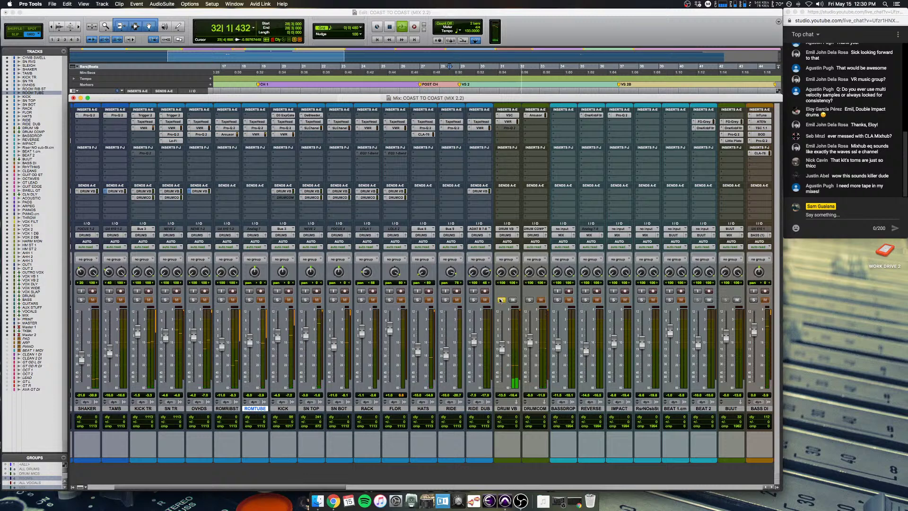
key(space)
click(500, 301)
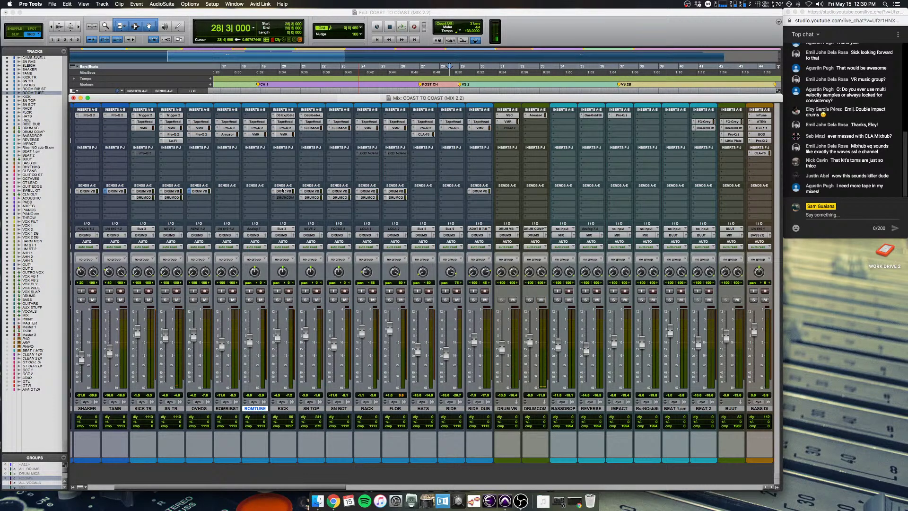
Step: Switch the DRUM VB sends on the SN TR, KICK TR, RACK and FLOR tracks to pre-fader
click(173, 192)
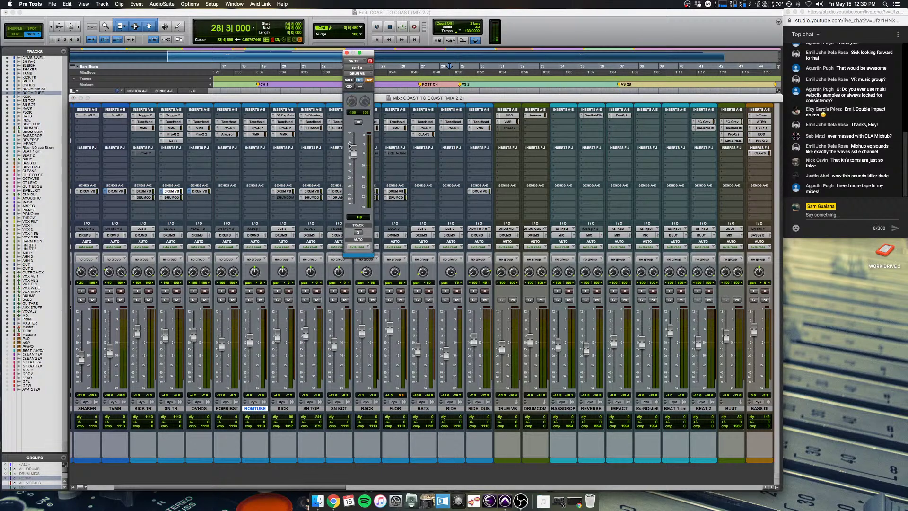
scroll(144, 194, left, 2)
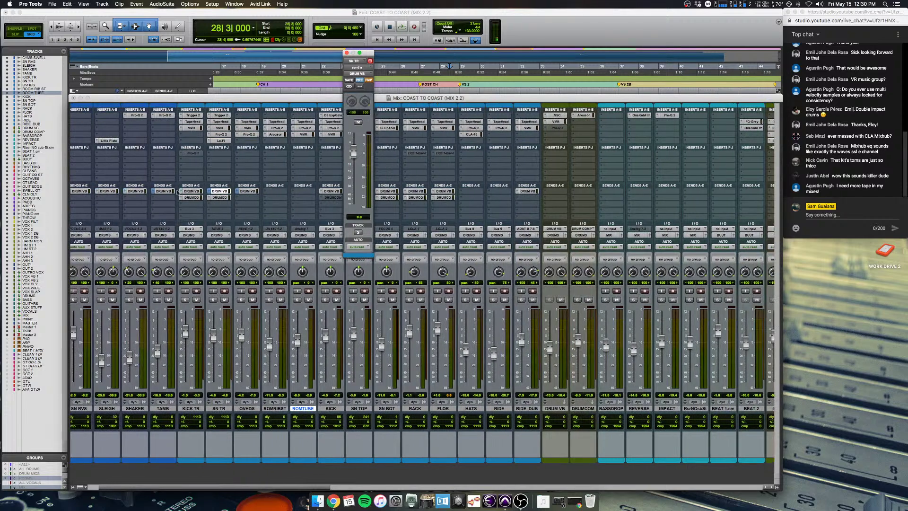
click(197, 191)
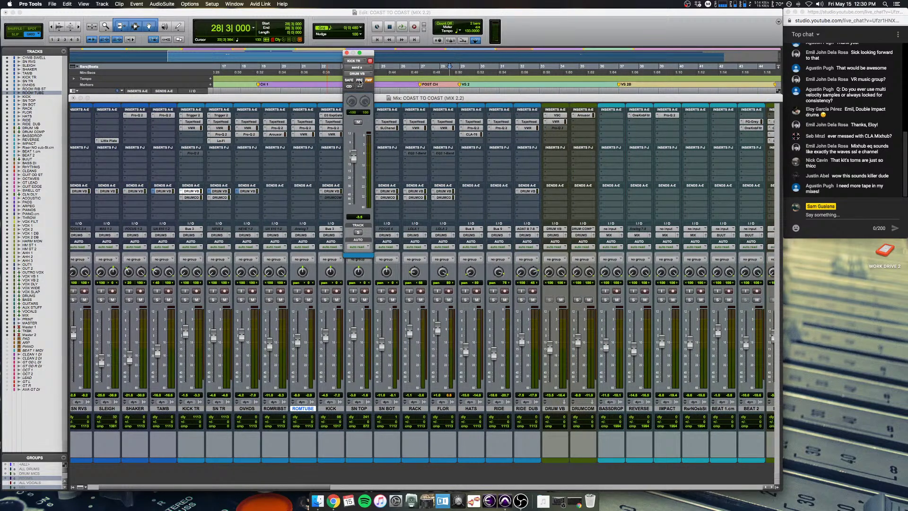
click(347, 53)
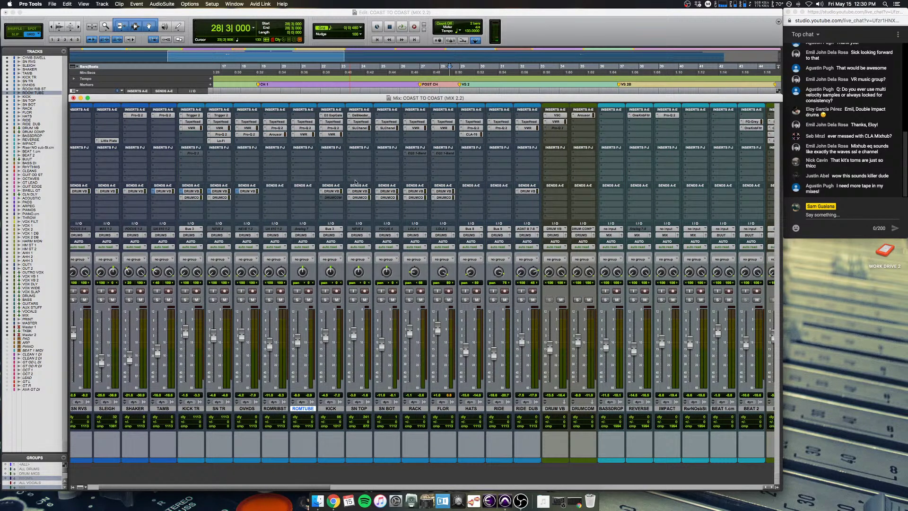
click(415, 191)
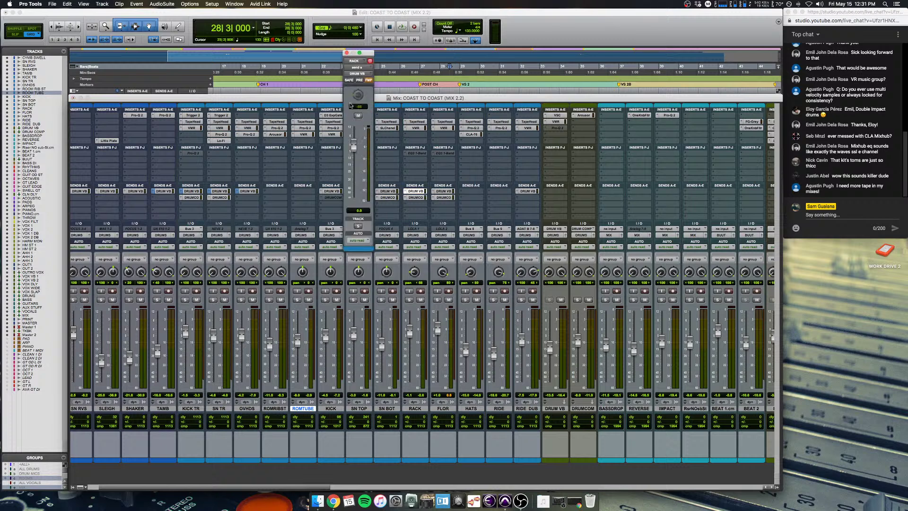
click(443, 191)
Step: Audition DRUM VB soloed and with its mute toggled in the mix, stop playback and close the FLOR send window
click(549, 299)
key(space)
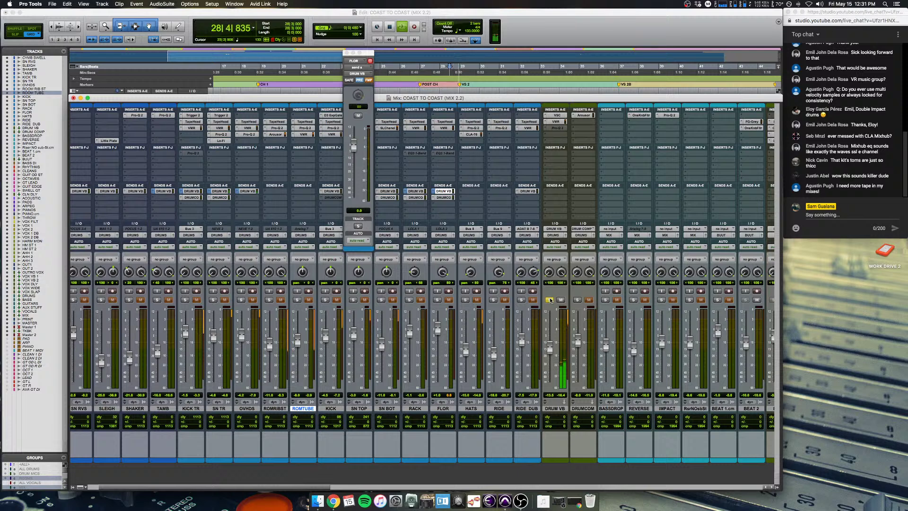
click(550, 300)
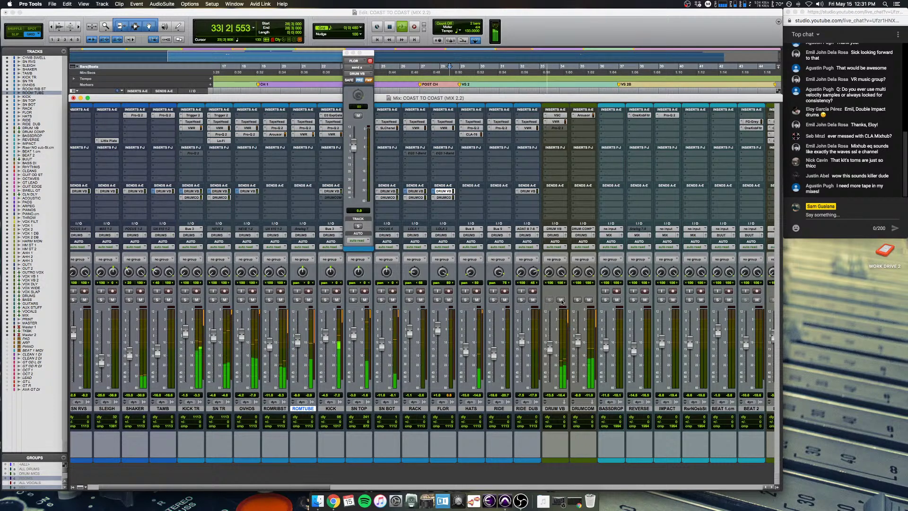
click(561, 301)
click(561, 301)
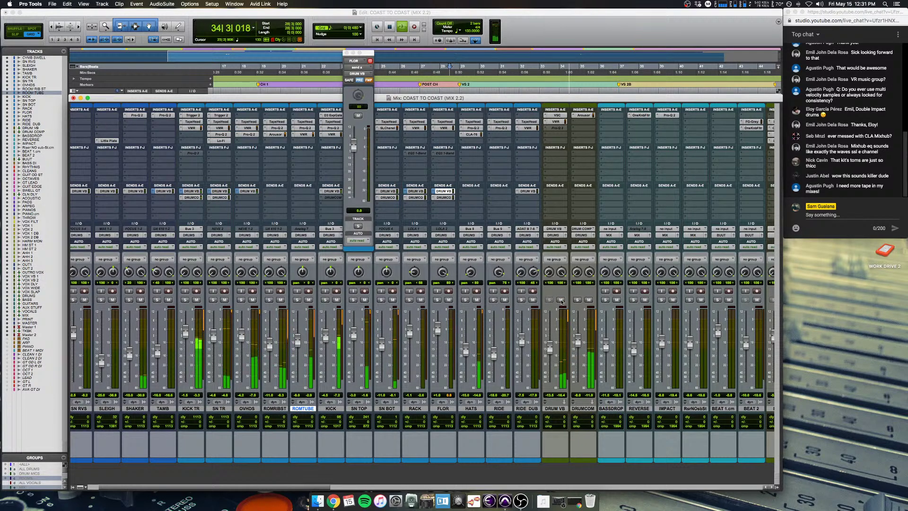
key(space)
click(346, 53)
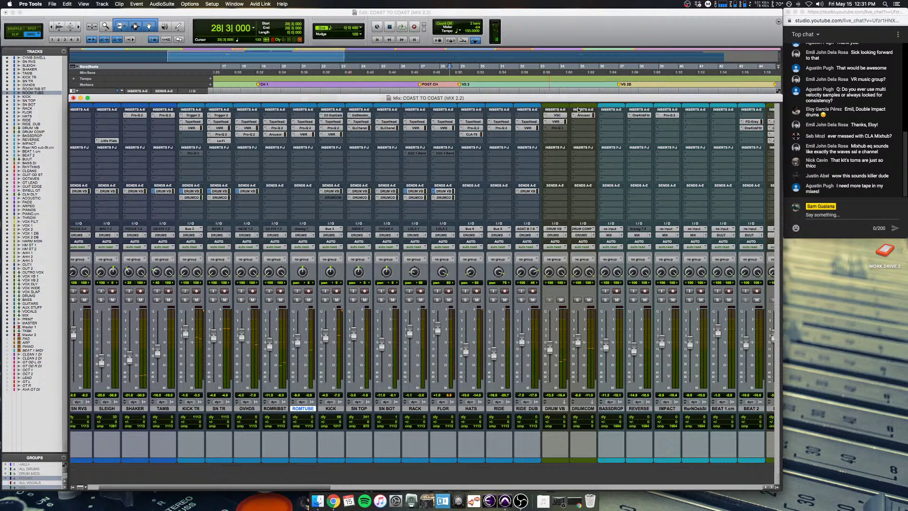
Step: Save the DRUM VB VerbSuite Classics settings in the Drums bank as preset "AL CLA 2 Drum Room Club SBG TWEAK" and close the plug-in
click(558, 116)
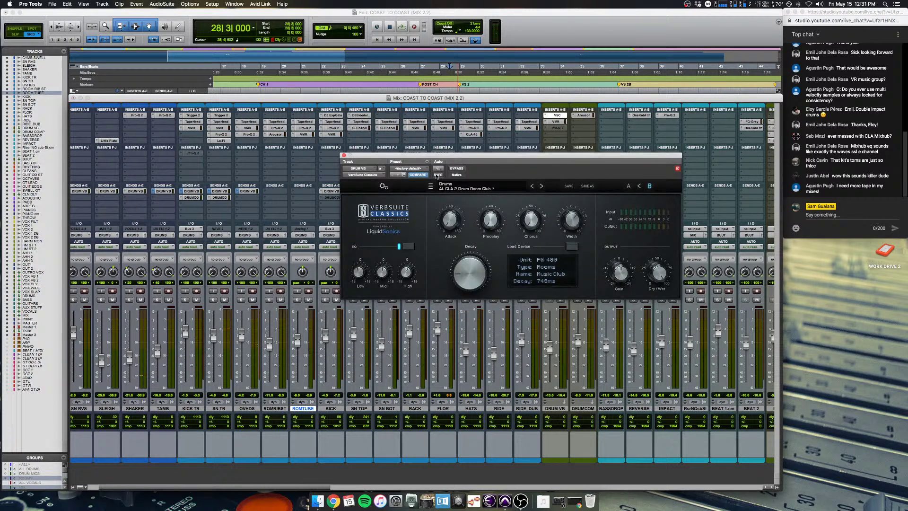
click(589, 187)
click(549, 221)
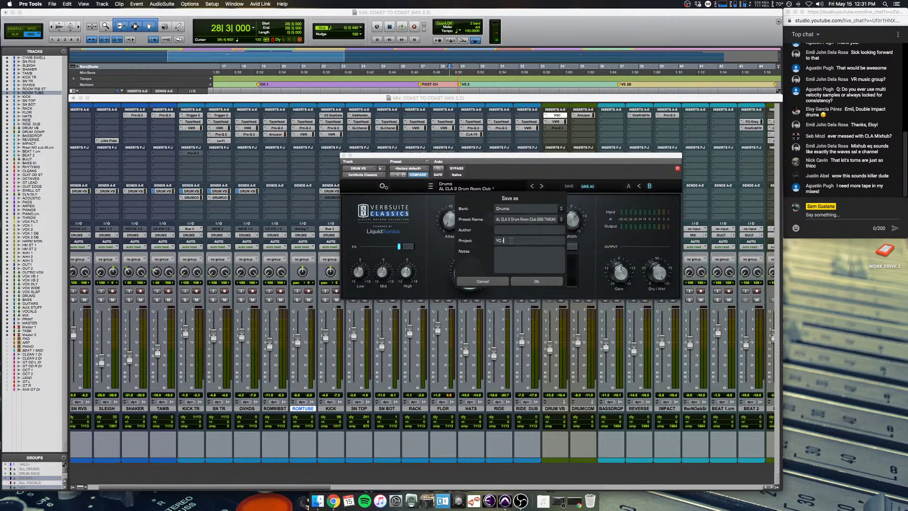
key(Return)
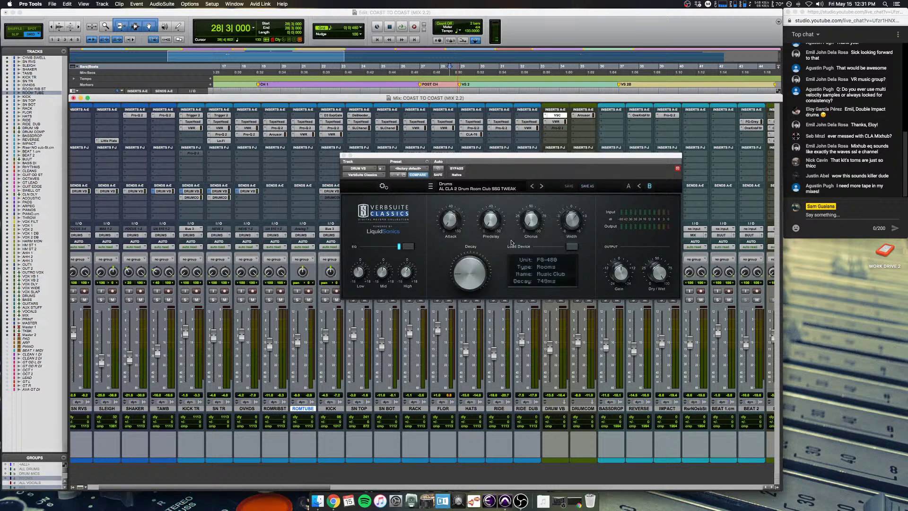
click(344, 156)
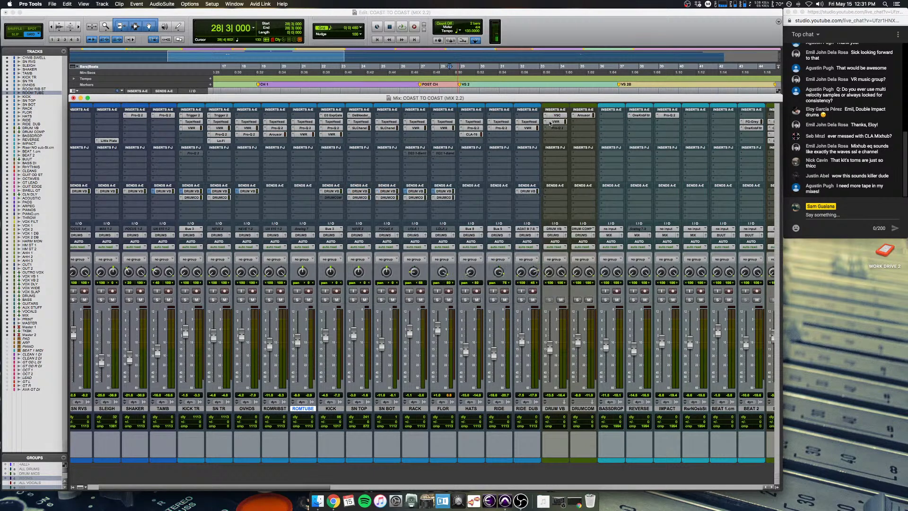
Step: Inspect the FG-S and FG-401 modules of the Virtual Mix Rack on DRUM VB, and close the plug-in
click(557, 122)
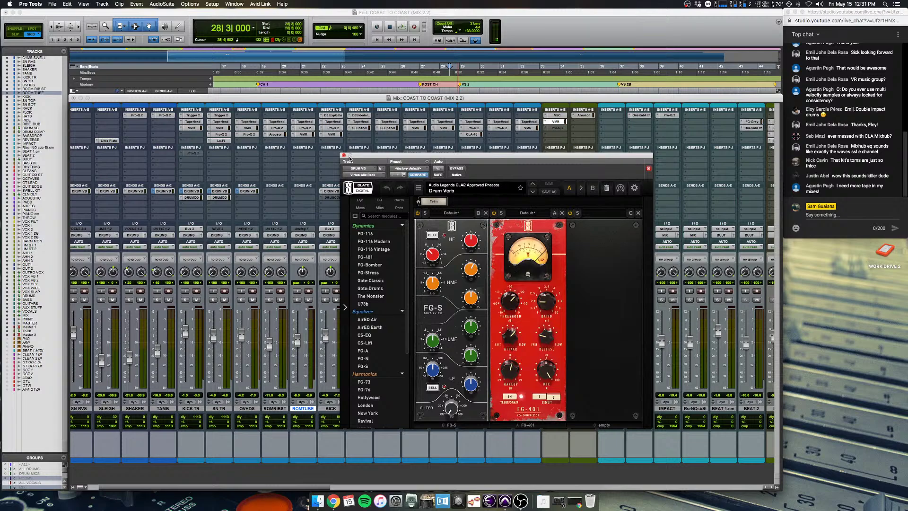
click(344, 156)
scroll(490, 258, right, 4)
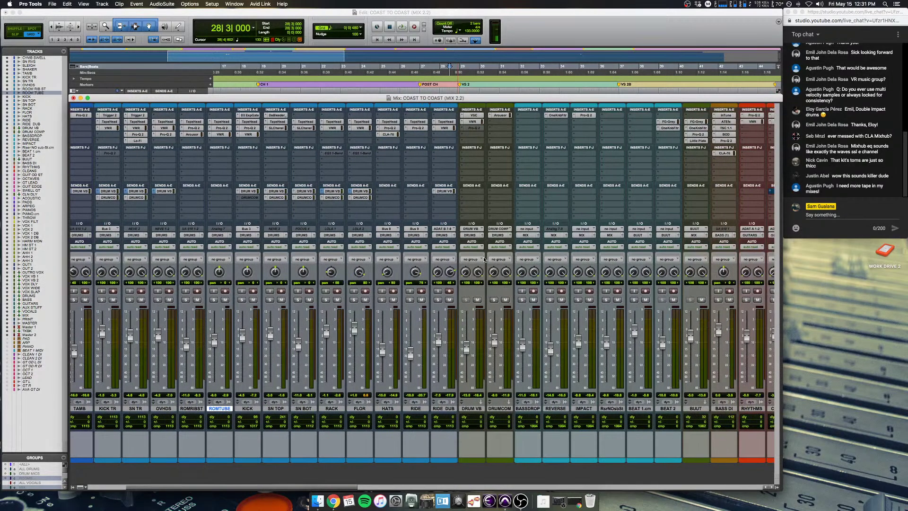
scroll(505, 260, right, 1)
Step: Lower the SN TR send to DRUM VB to -4.3 dB during playback, check the reverb's mute, stop and close the send window
key(space)
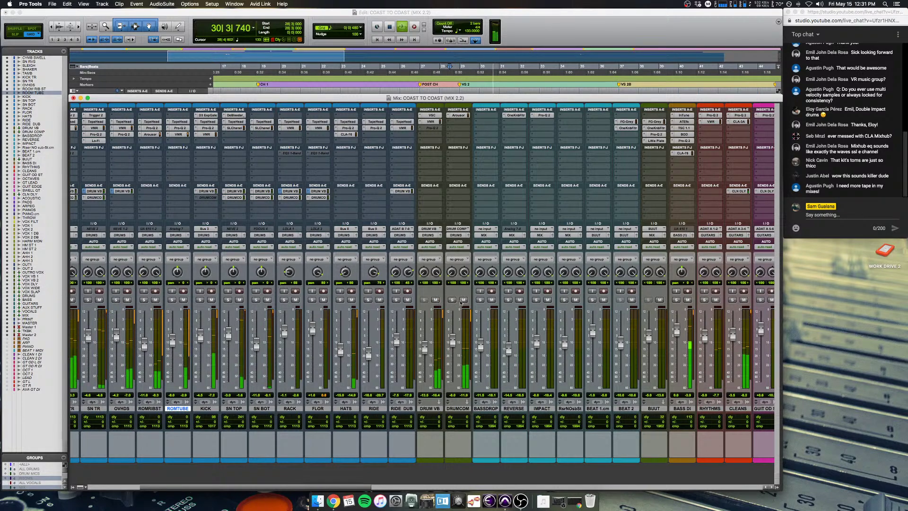
scroll(216, 196, left, 4)
scroll(216, 196, left, 1)
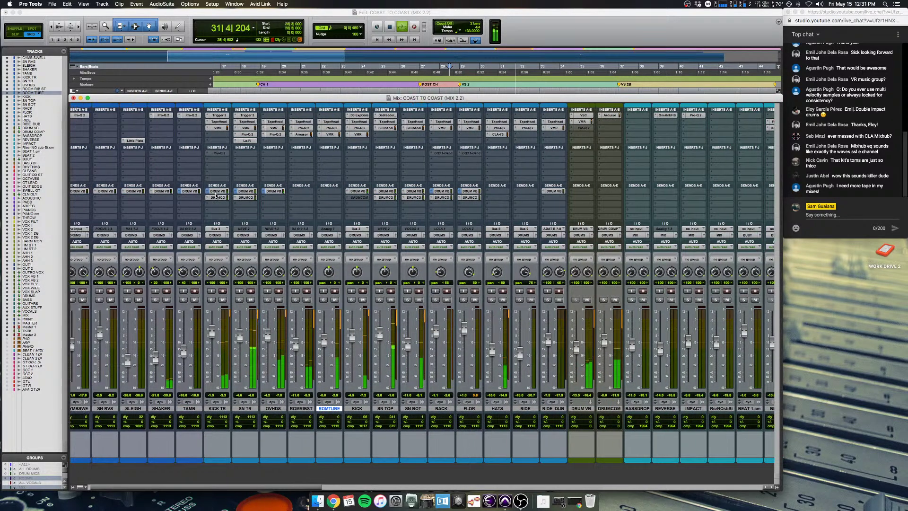
click(251, 192)
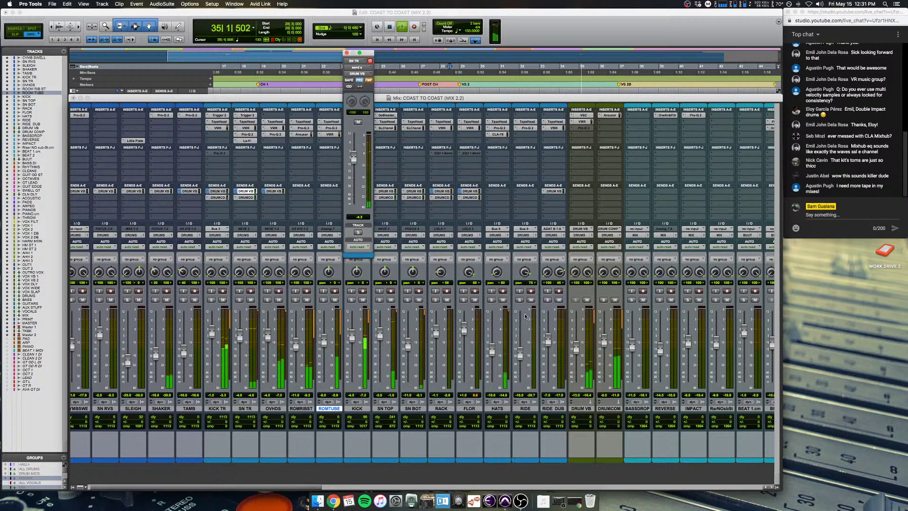
click(587, 300)
key(space)
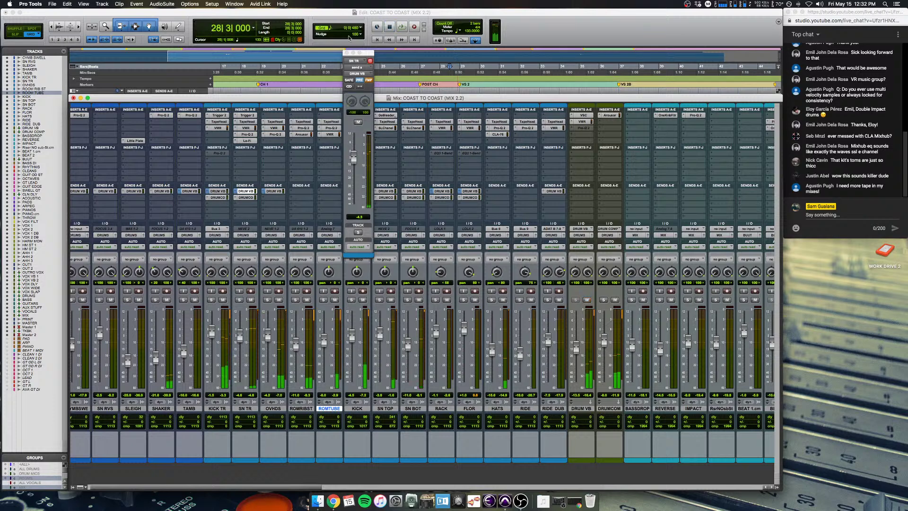
click(347, 52)
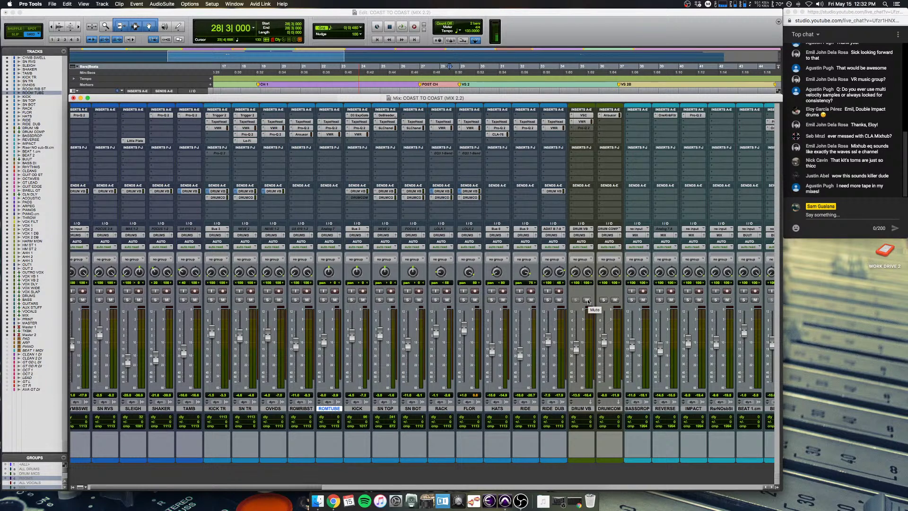
Step: Compare the mix with DRUM VB muted and unmuted during playback, and stop
key(space)
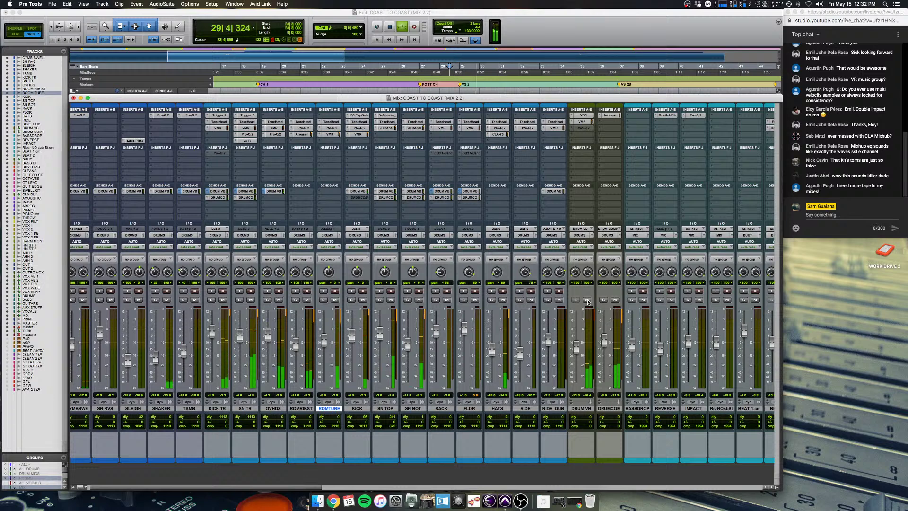
click(587, 299)
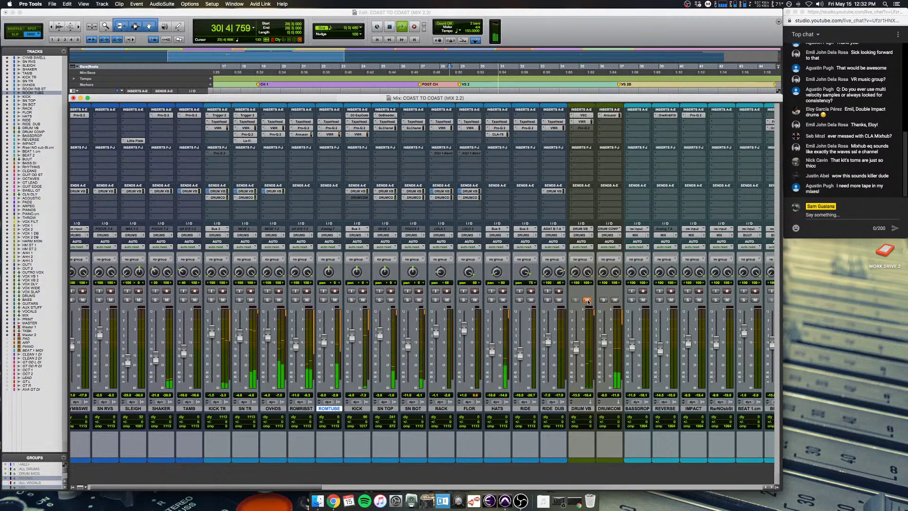
click(587, 300)
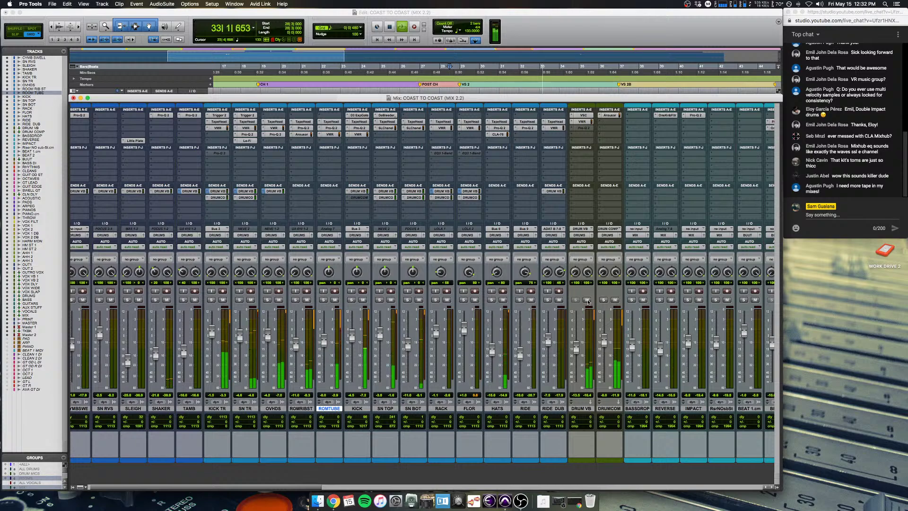
key(space)
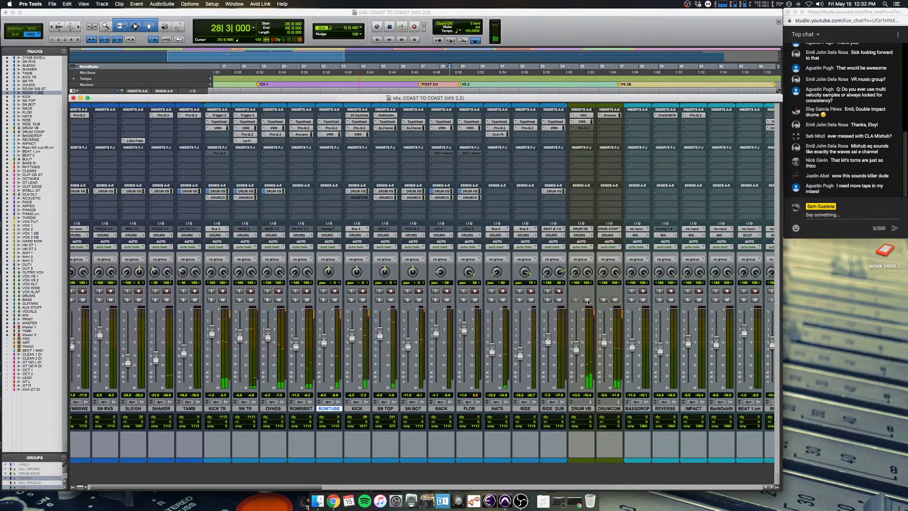
Step: Look across the mixer channels and bring up the percussion tracks in the Edit window
scroll(587, 300, right, 15)
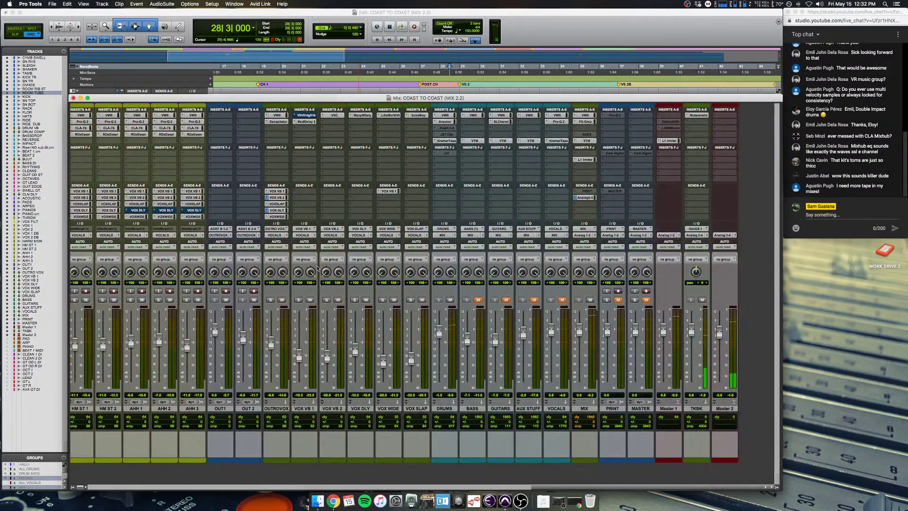
scroll(478, 302, left, 15)
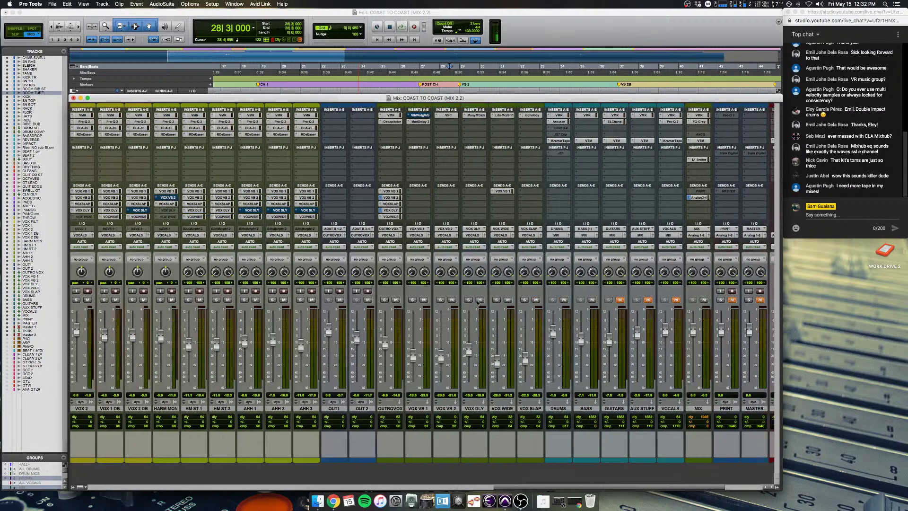
scroll(478, 303, left, 15)
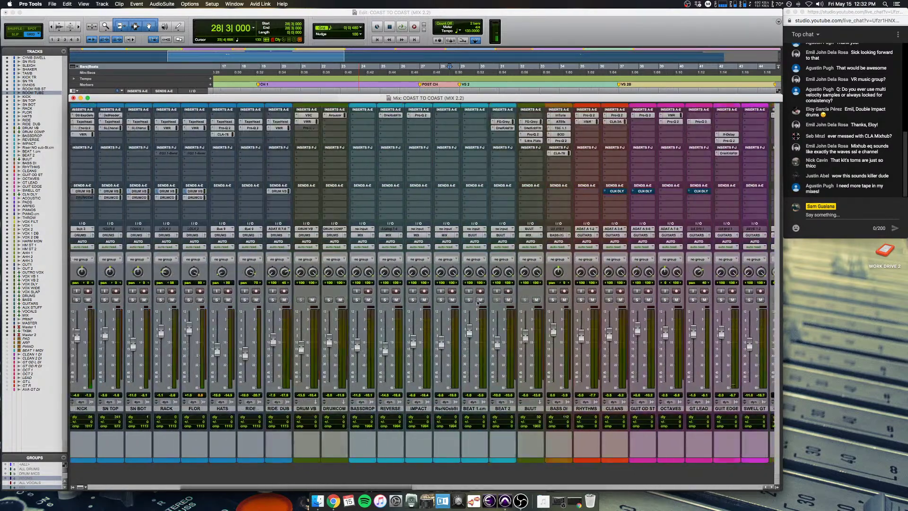
key(super+equal)
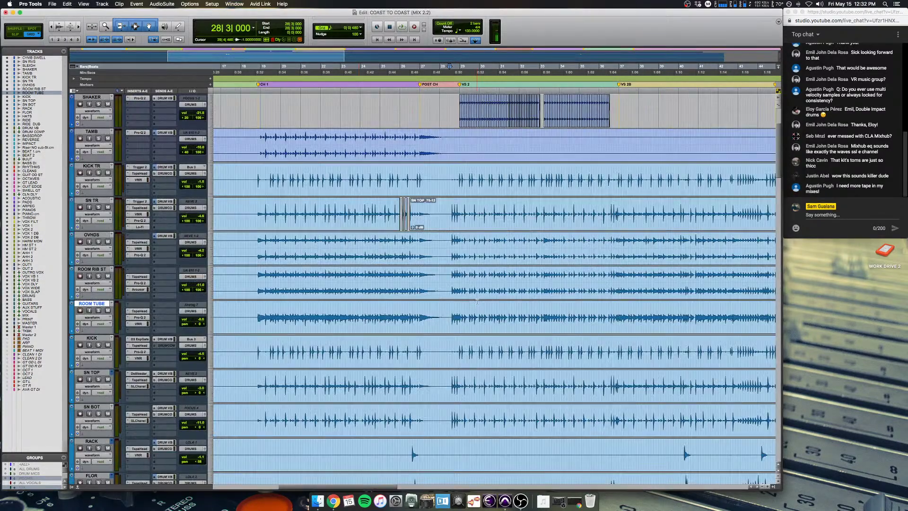
scroll(272, 134, down, 4)
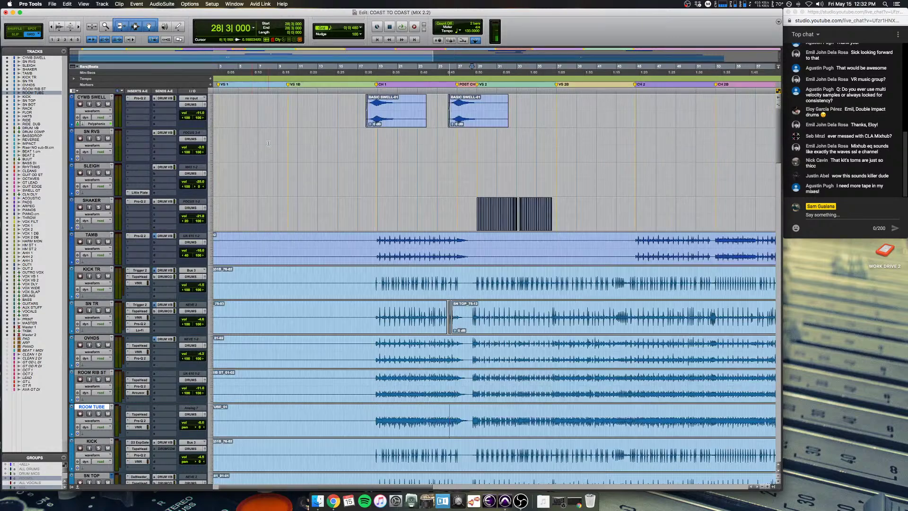
Step: Solo the CYMB SWELL, SN RVS, SLEIGH and SHAKER tracks and play them from 17|4|480, just before CH 1
drag(235, 100, 652, 216)
key(super+bracketright)
key(super+bracketright)
key(super+bracketright)
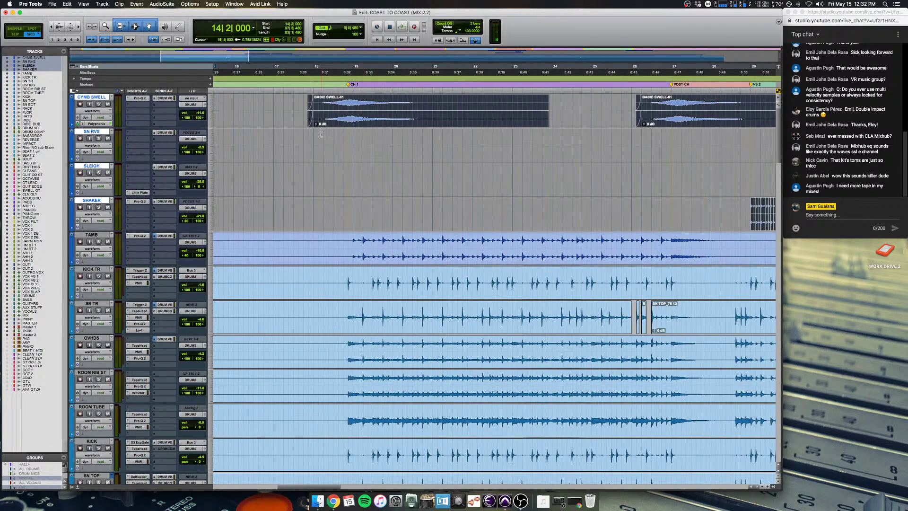
key(shift+s)
key(super+bracketleft)
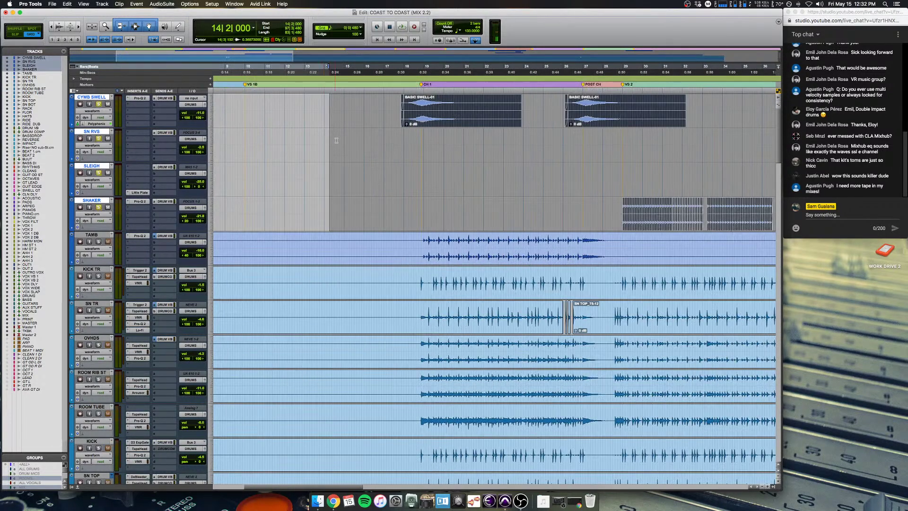
click(402, 141)
key(super+bracketleft)
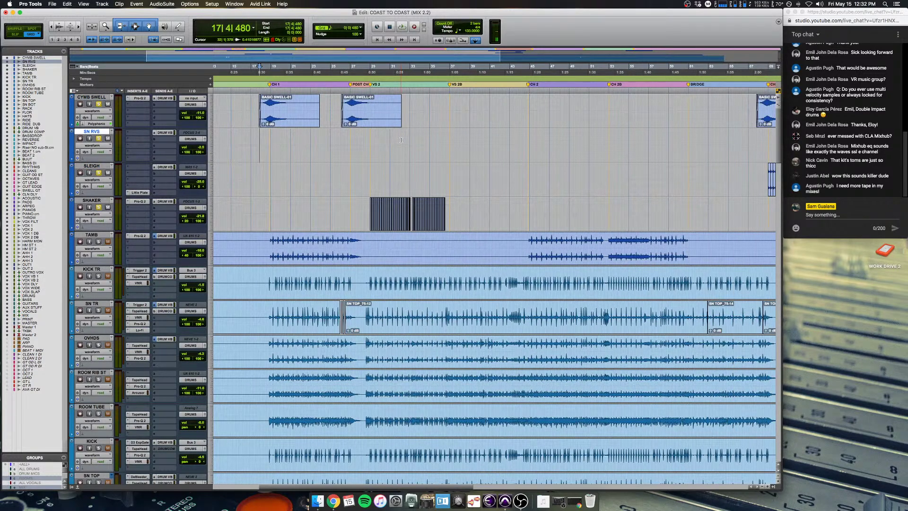
key(space)
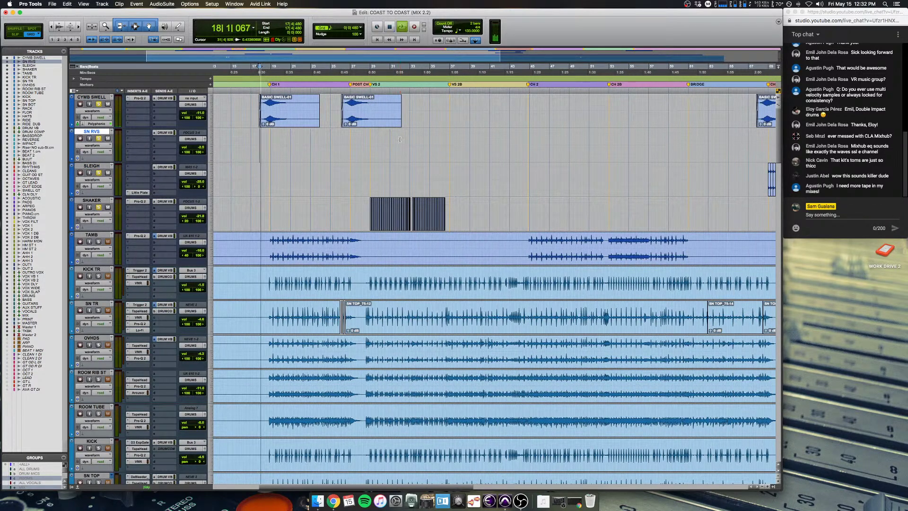
Step: Clear the percussion solos, replay the drums from just before CH 1, and stop at the effects and beat tracks
click(98, 242)
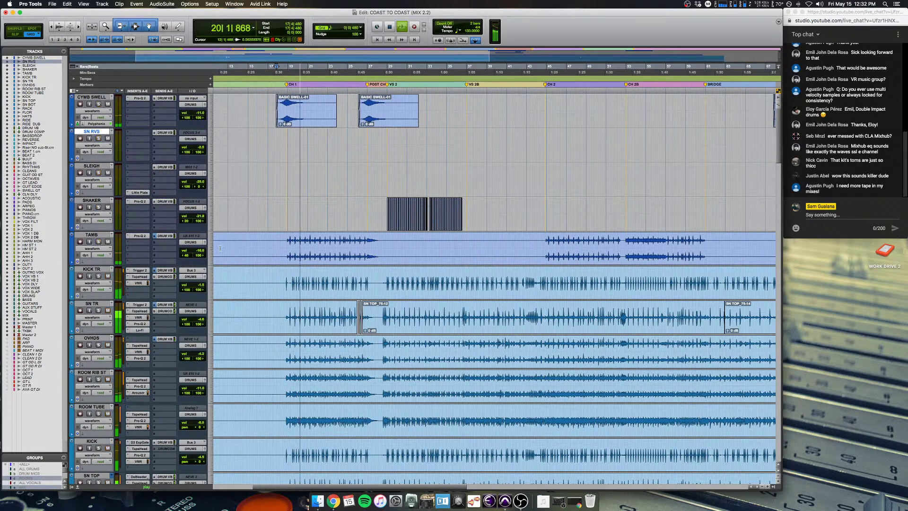
key(space)
key(space)
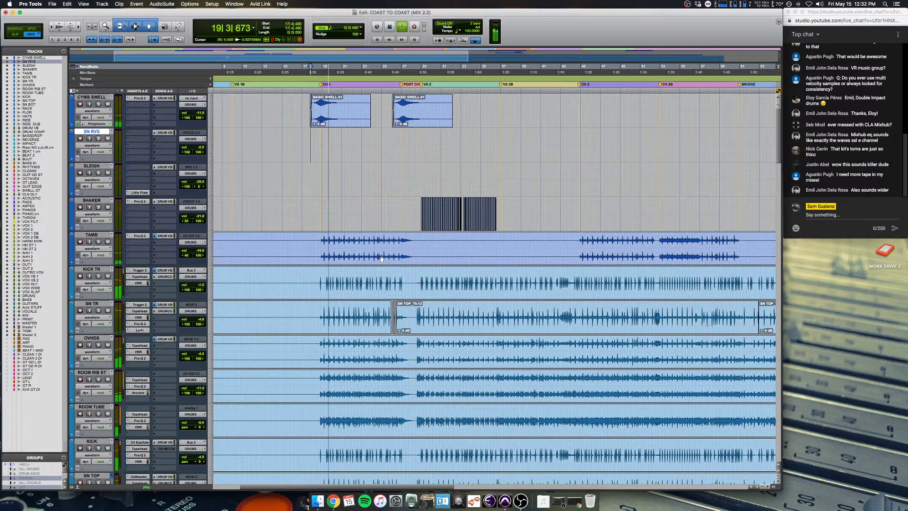
scroll(380, 259, left, 3)
scroll(380, 259, down, 10)
scroll(381, 259, down, 1)
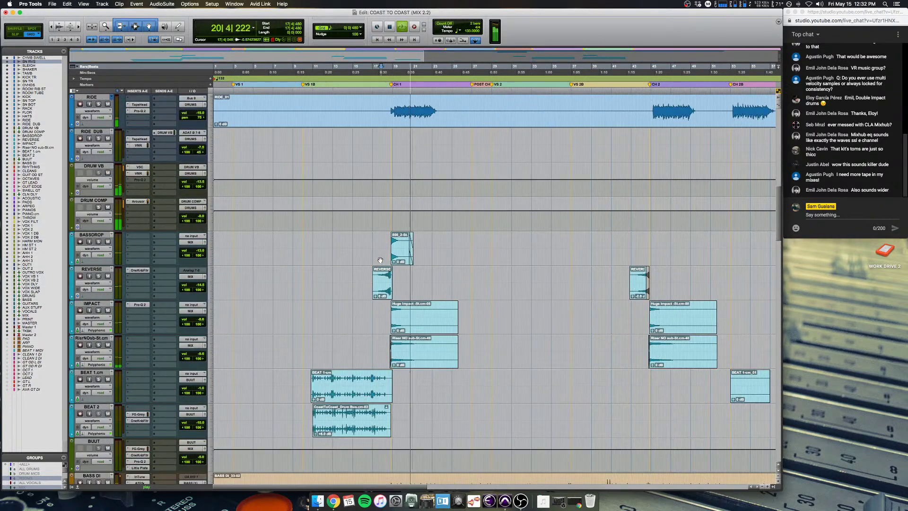
key(space)
Step: Solo the BEAT 1.cm and BEAT 2 tracks and audition them from 10|4|000, checking the BEAT 2 solo
drag(287, 234, 519, 411)
key(super+bracketright)
scroll(392, 418, left, 2)
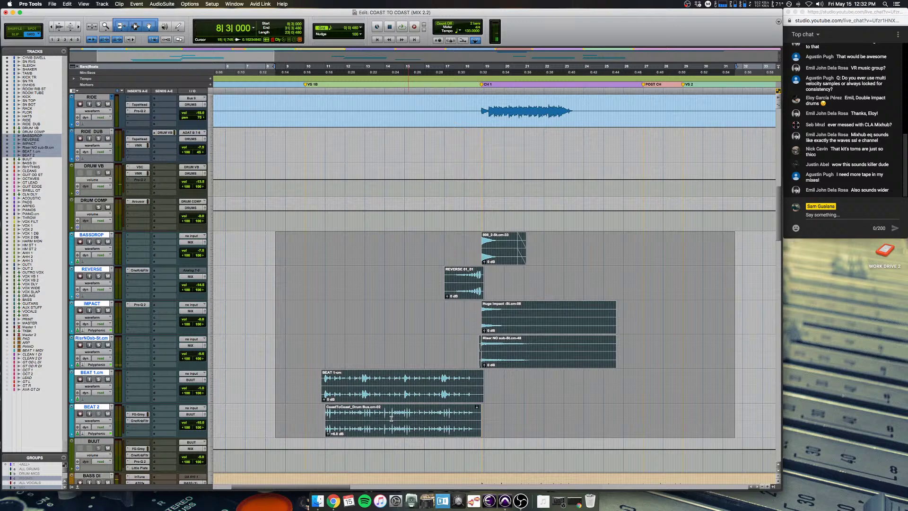
click(311, 416)
click(318, 388)
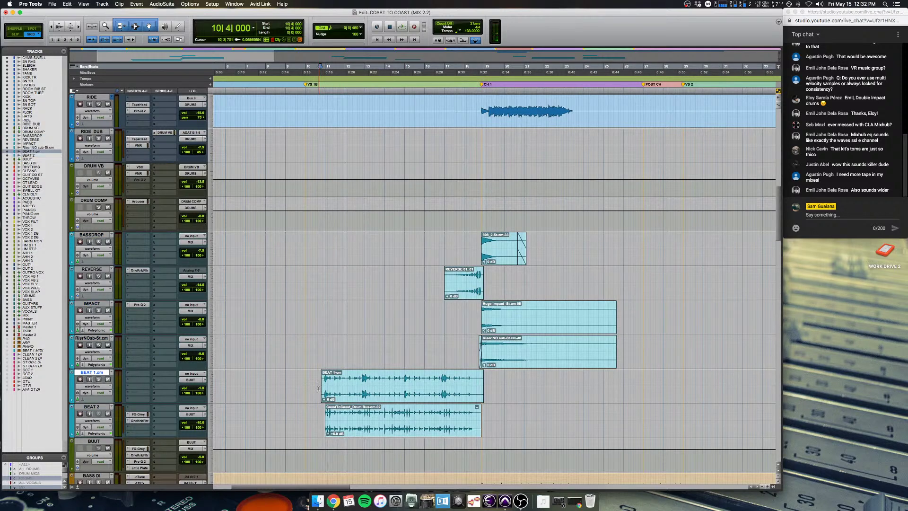
shift+click(317, 414)
key(shift+s)
key(space)
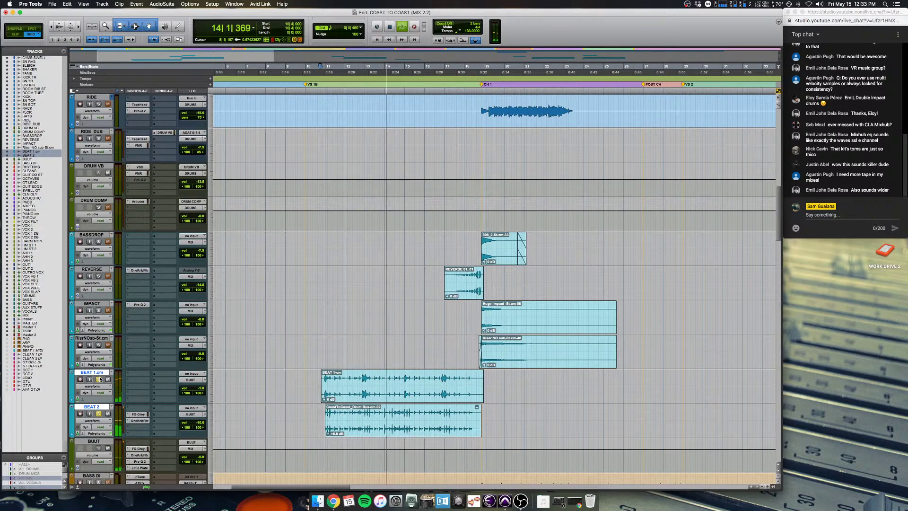
click(98, 414)
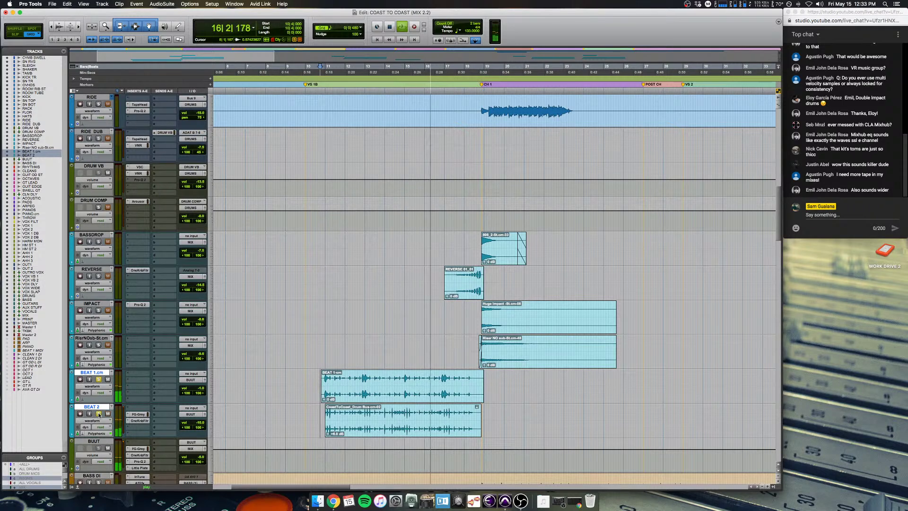
Step: Inspect the OneKnob Filter plug-ins on BUUT and BEAT 2 during playback, close the plug-in window and stop
scroll(237, 413, down, 6)
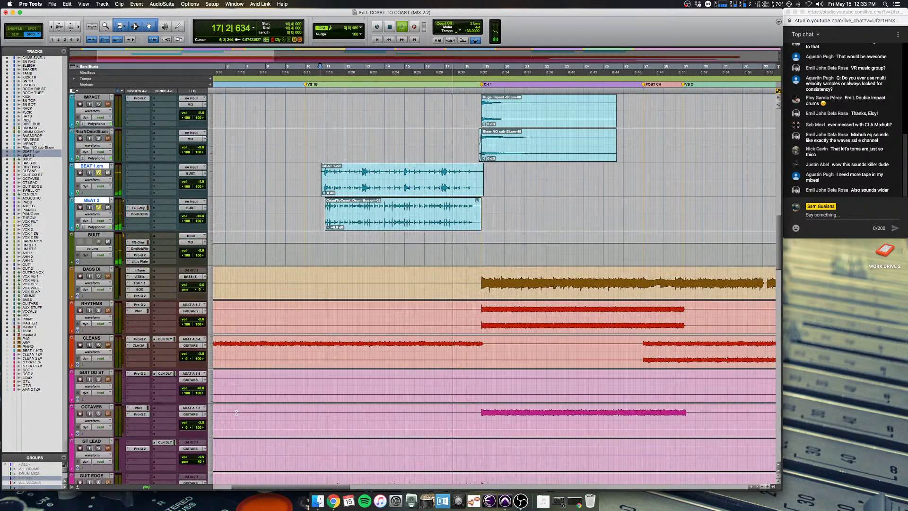
scroll(137, 352, up, 3)
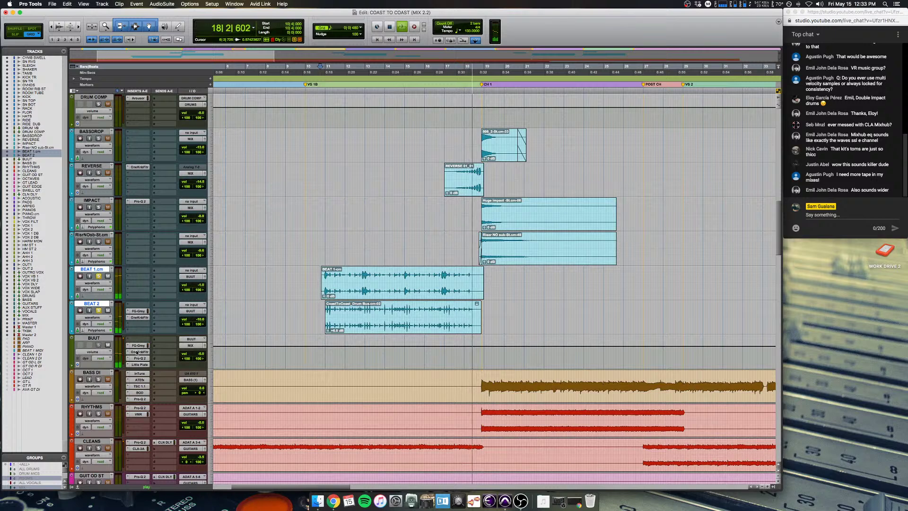
click(136, 352)
key(space)
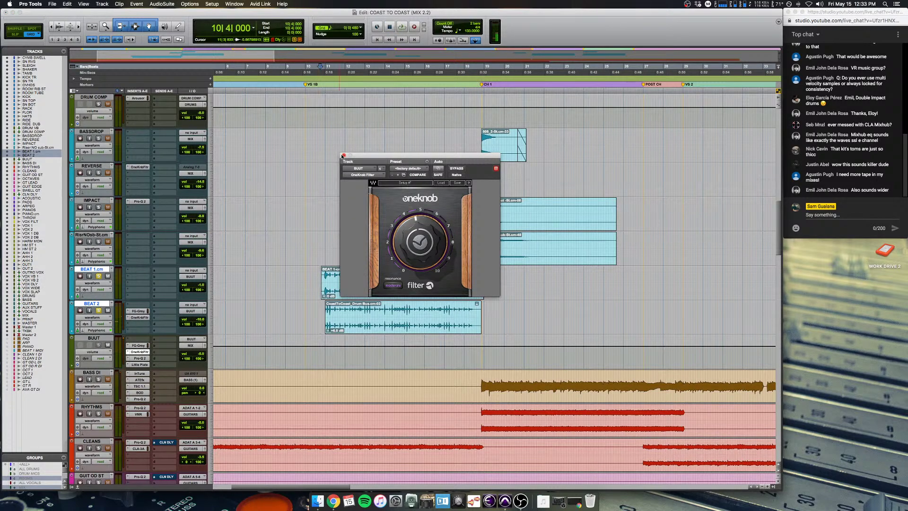
key(space)
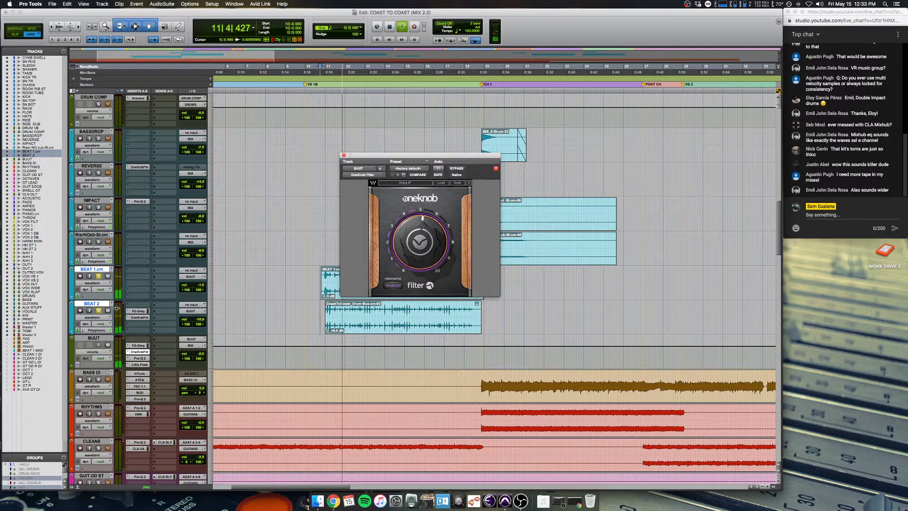
click(139, 317)
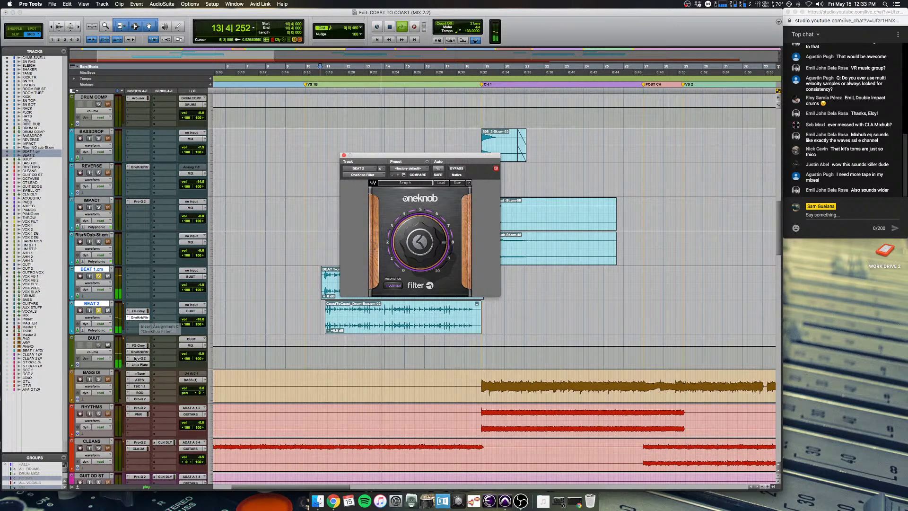
click(140, 352)
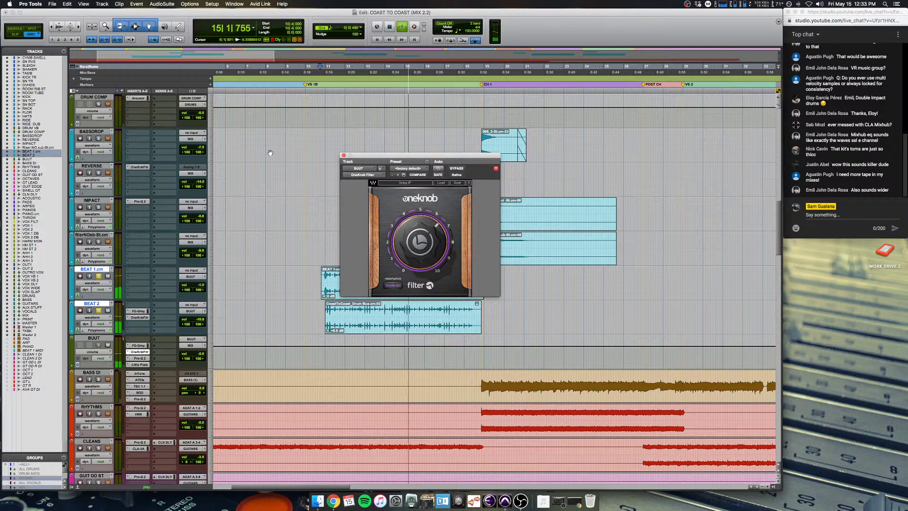
click(344, 155)
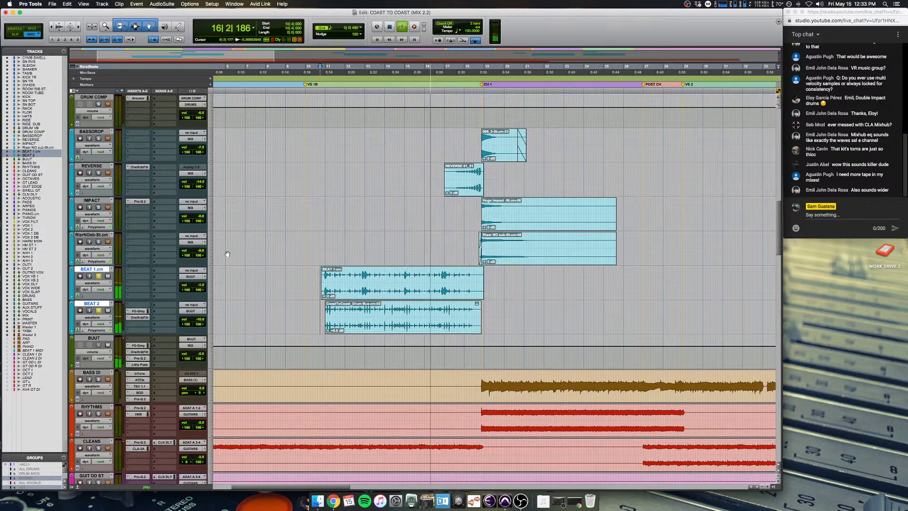
key(space)
Step: Delete the stray BEAT 1.cm clip at the start of CH 2B
scroll(313, 268, up, 5)
scroll(312, 267, up, 3)
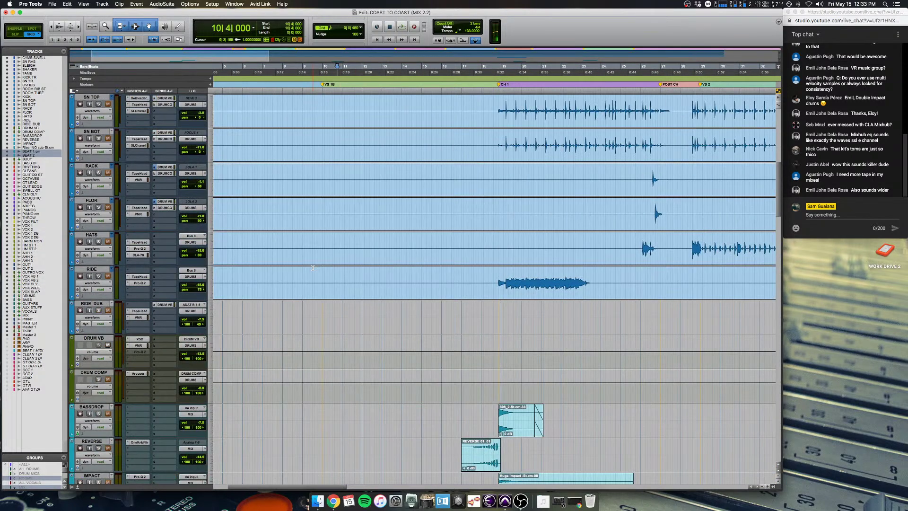
scroll(313, 268, up, 5)
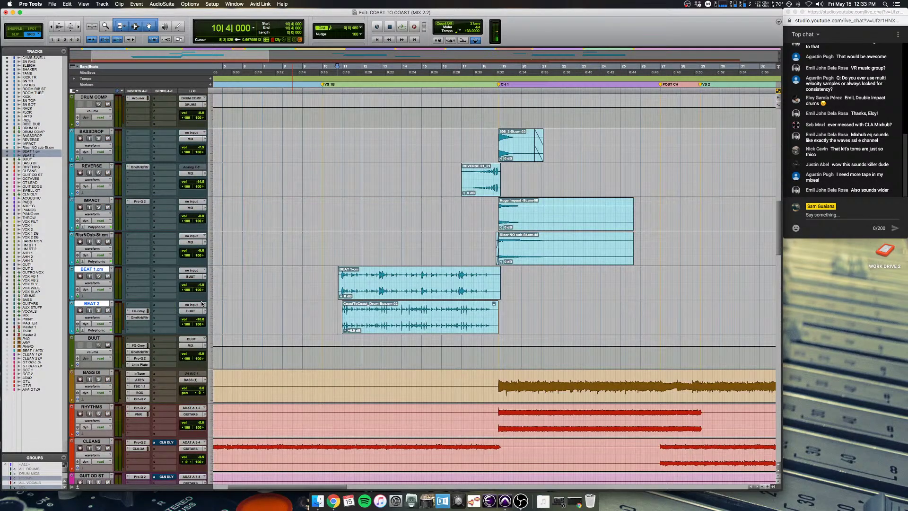
key(super+bracketleft)
scroll(543, 276, right, 5)
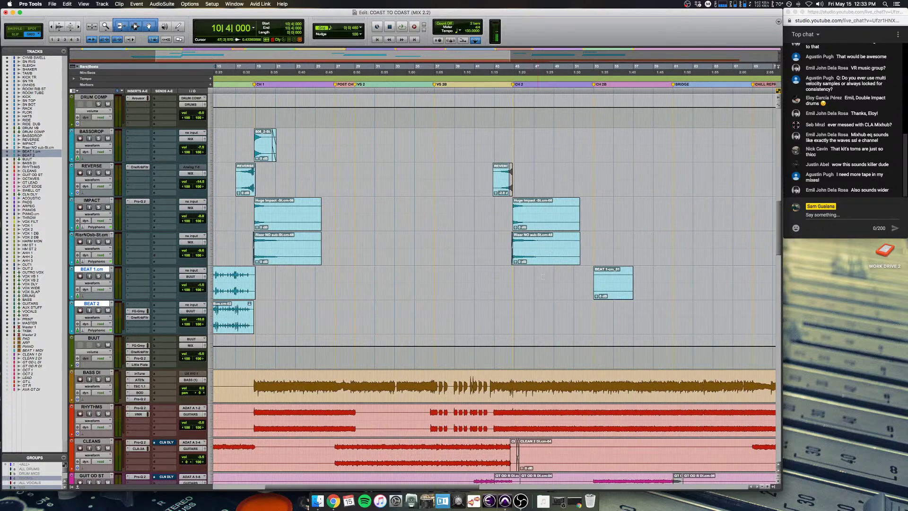
scroll(591, 283, right, 2)
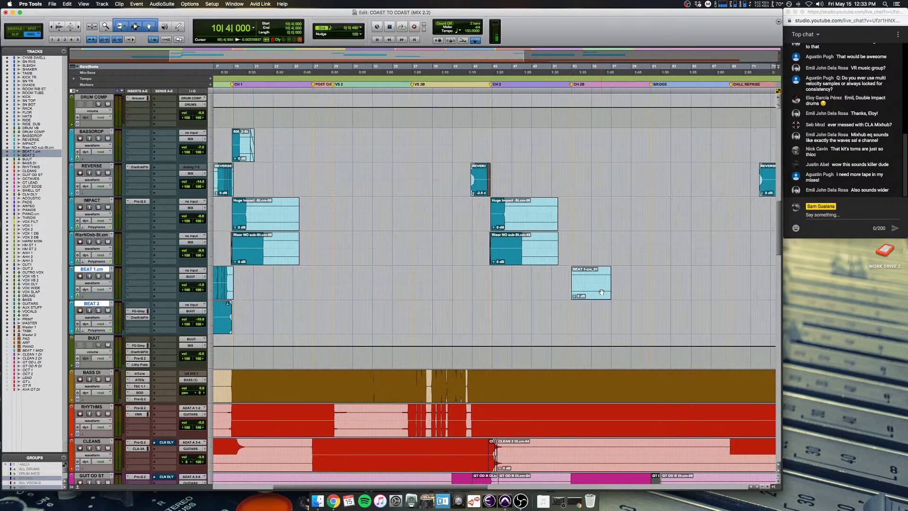
click(593, 286)
key(Delete)
key(super+bracketleft)
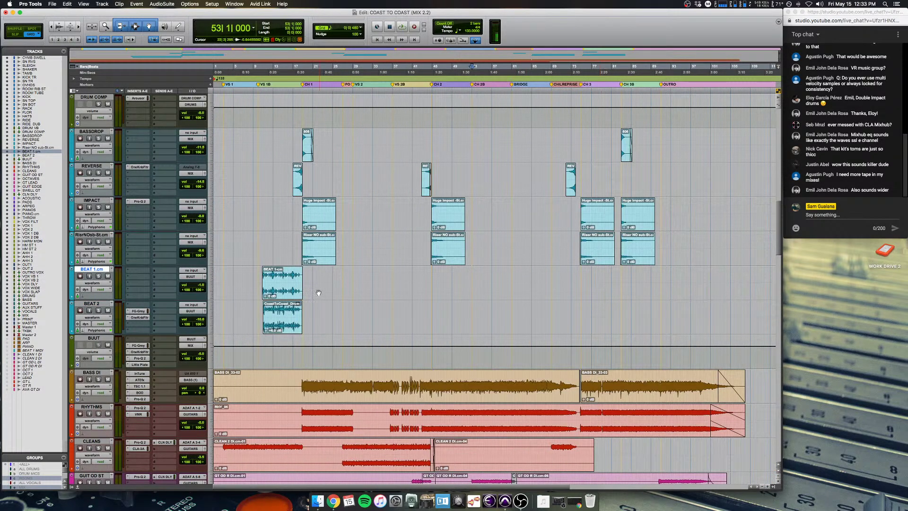
Step: Place the playback cursor at 10|1|000 on BEAT 2, just ahead of the beat clips in VS 1B
click(255, 271)
key(super+bracketright)
key(super+bracketright)
key(super+bracketright)
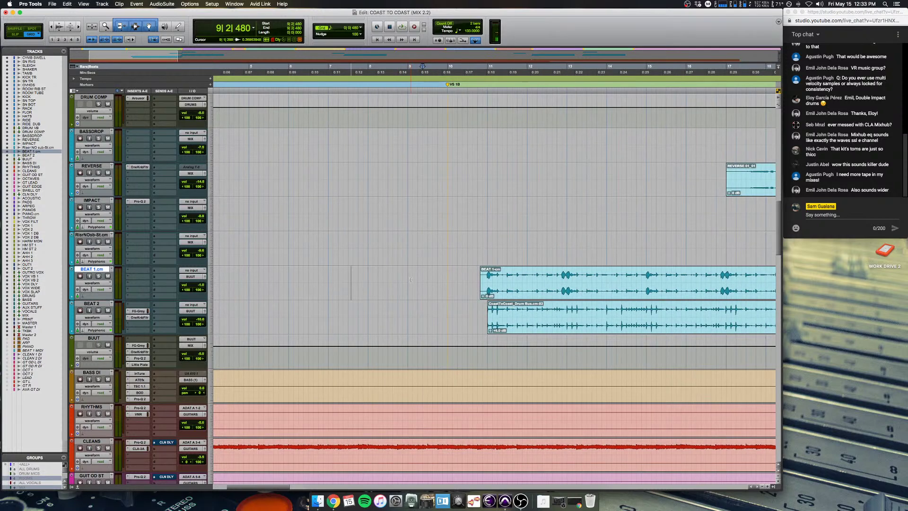
scroll(411, 280, right, 2)
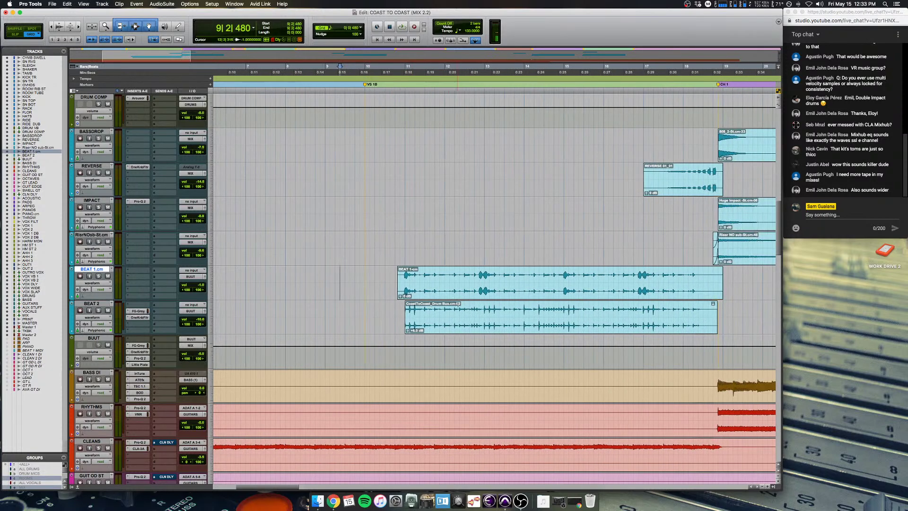
click(366, 316)
key(super+bracketleft)
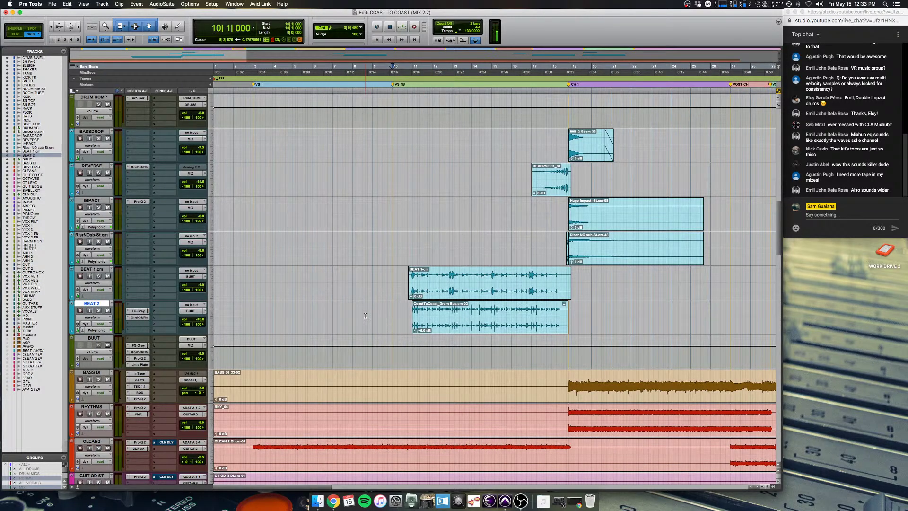
Step: Check the bus and master channels at the far end of the Mix window, return to the Edit window and play from 3|1|049
key(space)
key(space)
key(super+equal)
scroll(432, 300, right, 15)
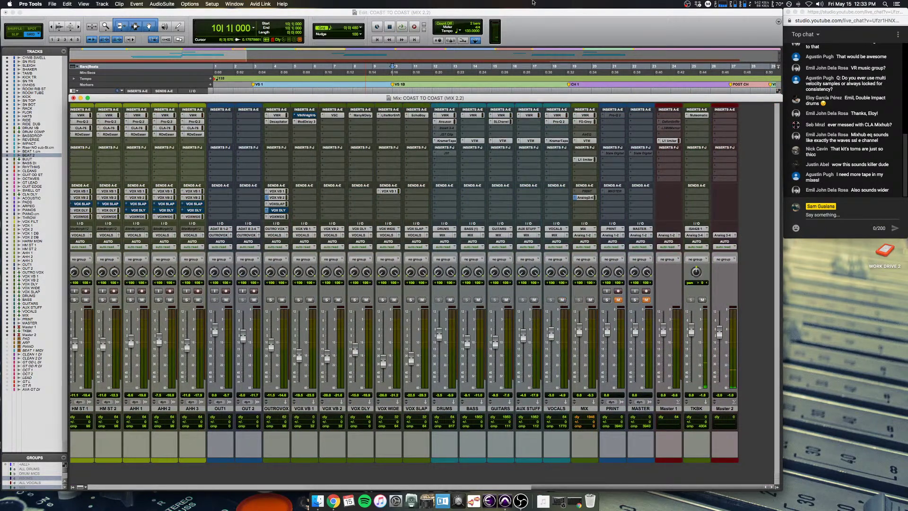
click(538, 17)
click(253, 315)
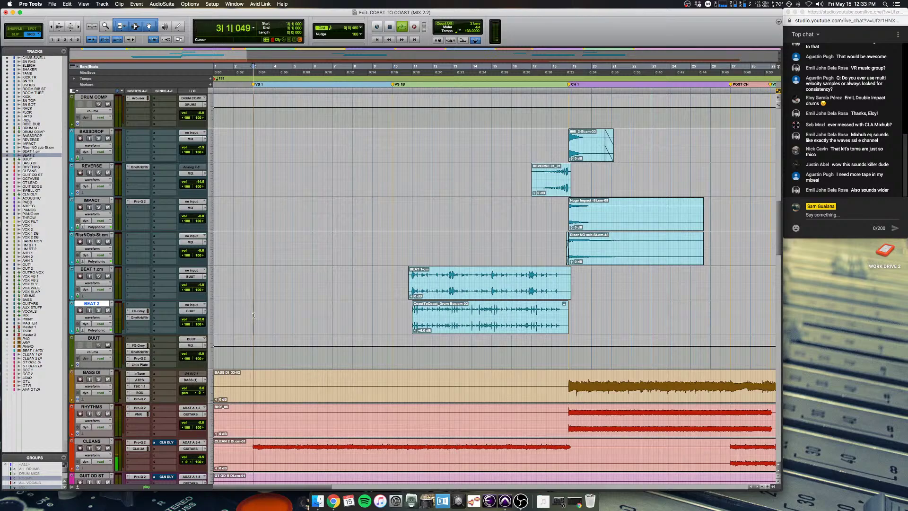
Step: Audition the full mix from 8|1|000 through VS 1B into CH 1, following the beat and effects clips, and stop
scroll(329, 281, down, 3)
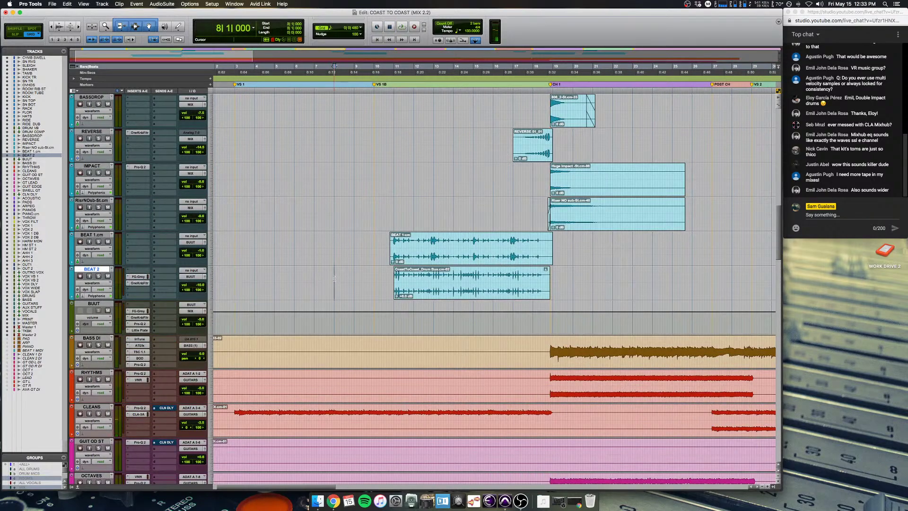
key(space)
scroll(334, 278, down, 15)
scroll(335, 278, up, 10)
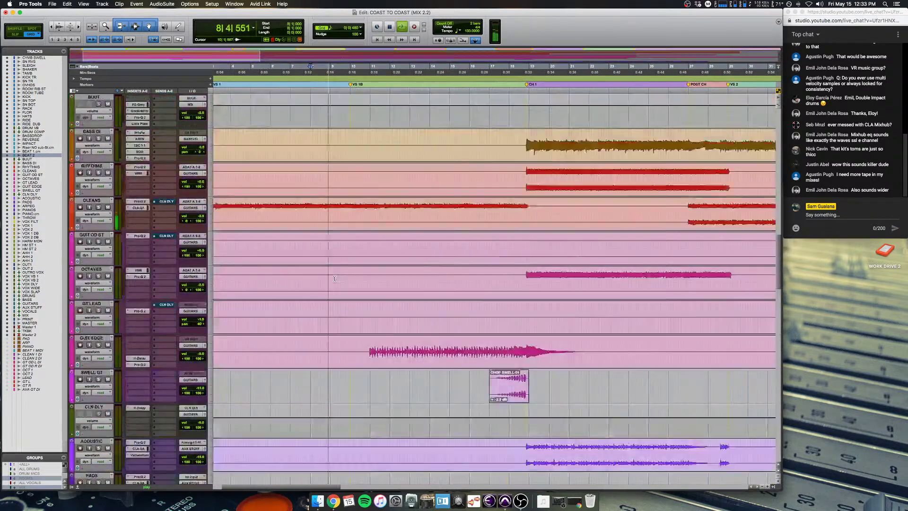
scroll(335, 279, up, 8)
key(super+bracketleft)
key(super+bracketleft)
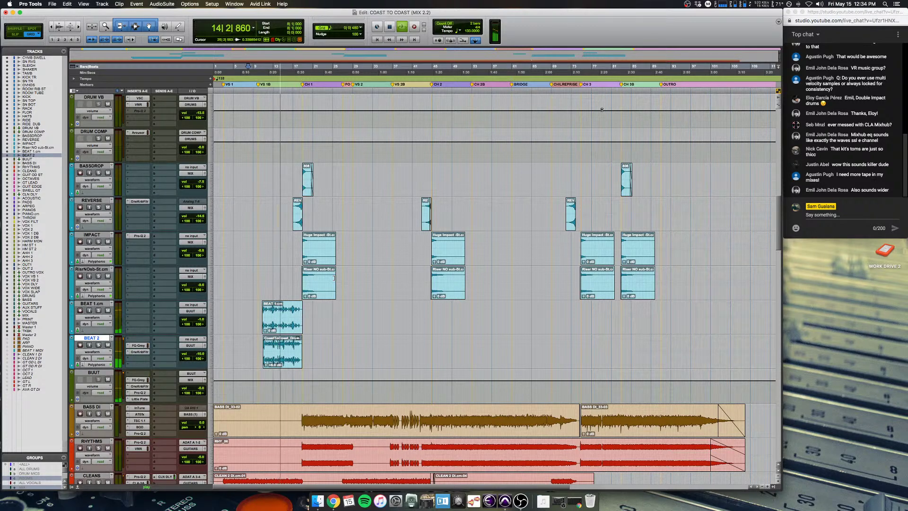
scroll(289, 255, up, 5)
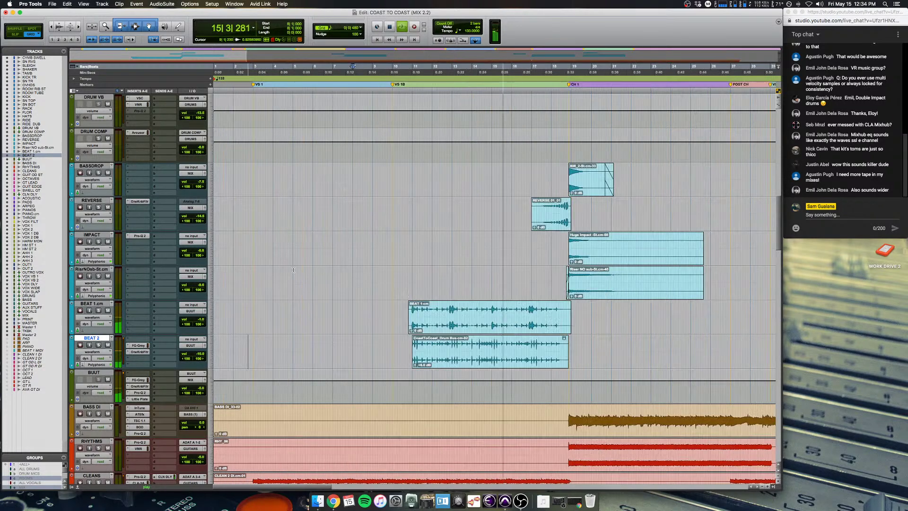
scroll(293, 270, left, 1)
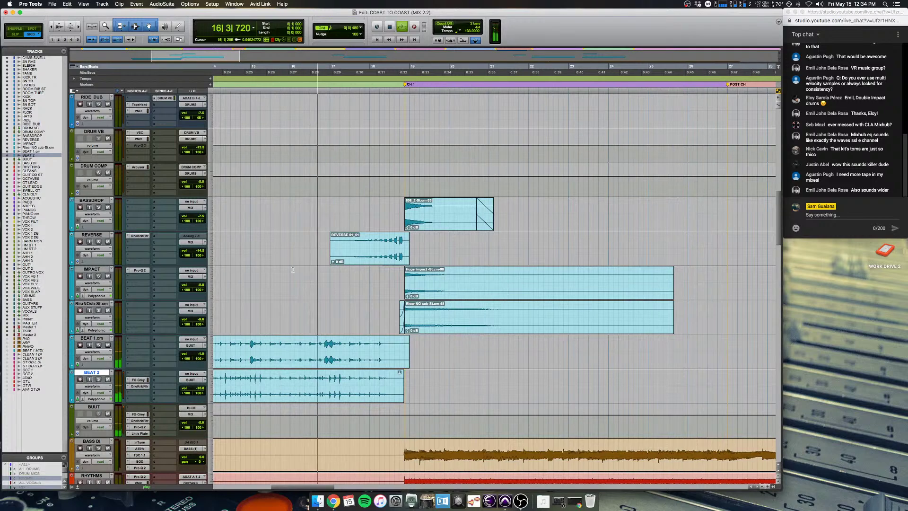
scroll(293, 270, down, 2)
scroll(293, 269, right, 2)
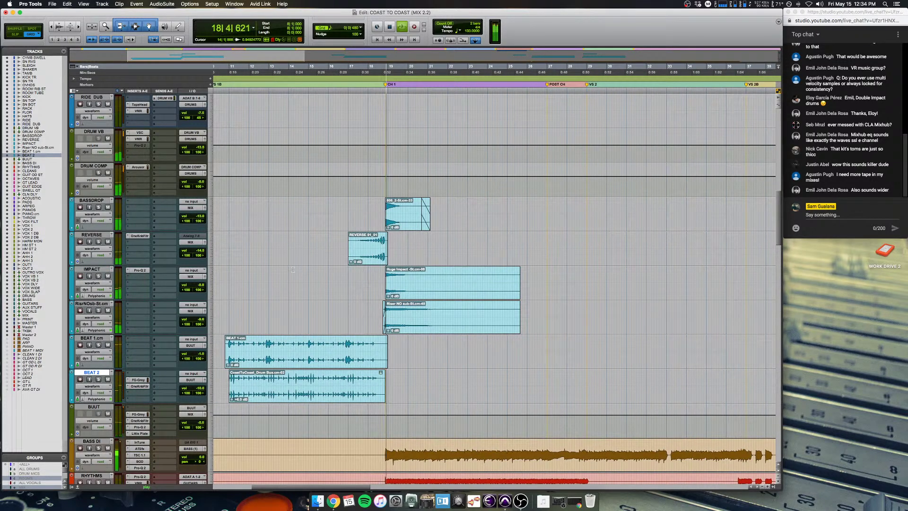
scroll(293, 269, down, 2)
key(space)
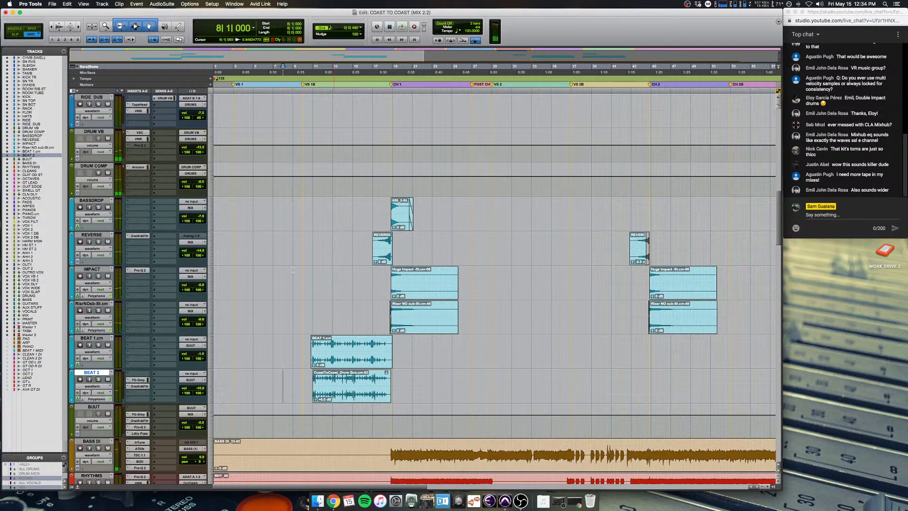
Step: Select around the BEAT 1.cm and BEAT 2 clips in VS 1B, solo both tracks and audition them from 10|3|000
drag(309, 379, 406, 353)
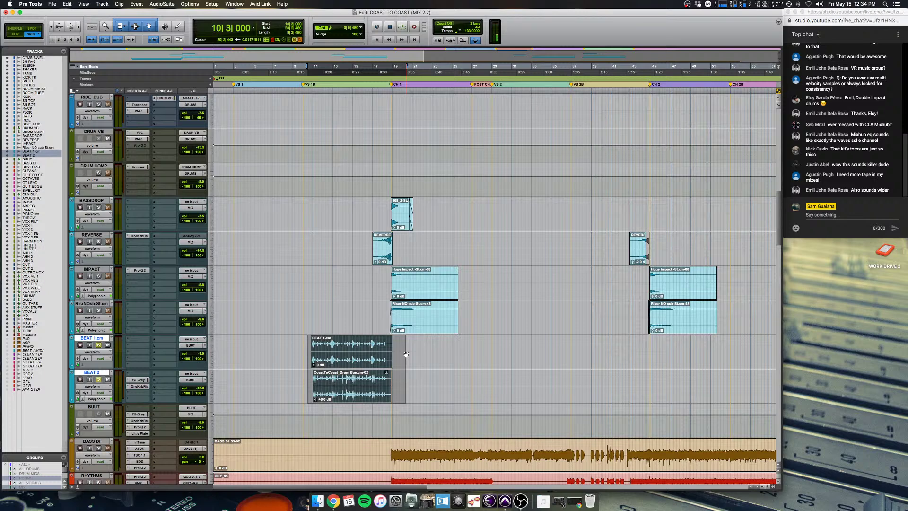
scroll(406, 354, up, 5)
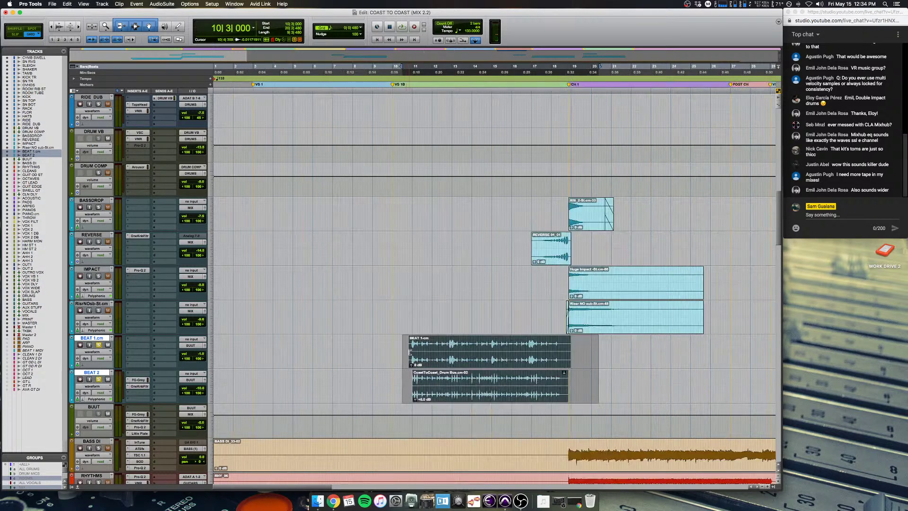
scroll(401, 351, up, 1)
key(space)
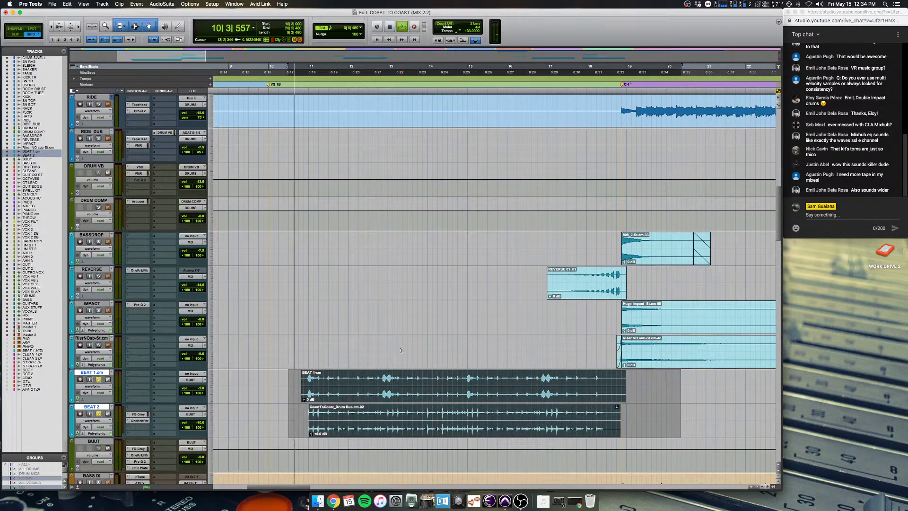
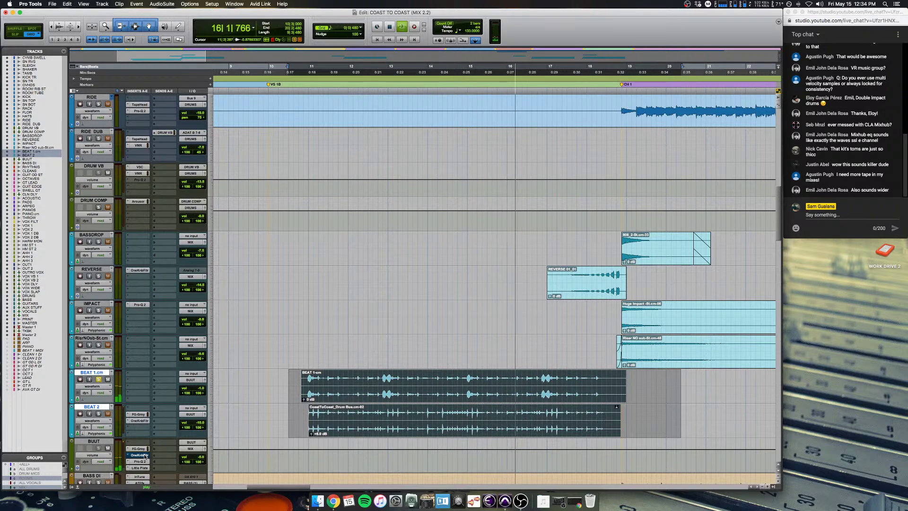
key(space)
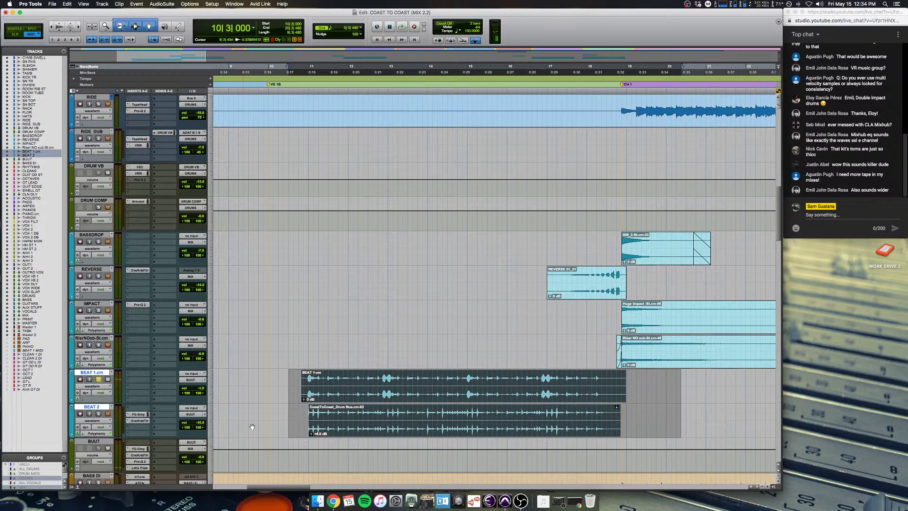
Step: Solo only BEAT 2 and audition it from 10|4|480, comparing it with its FG-Grey and OneKnob Filter inserts bypassed
click(303, 414)
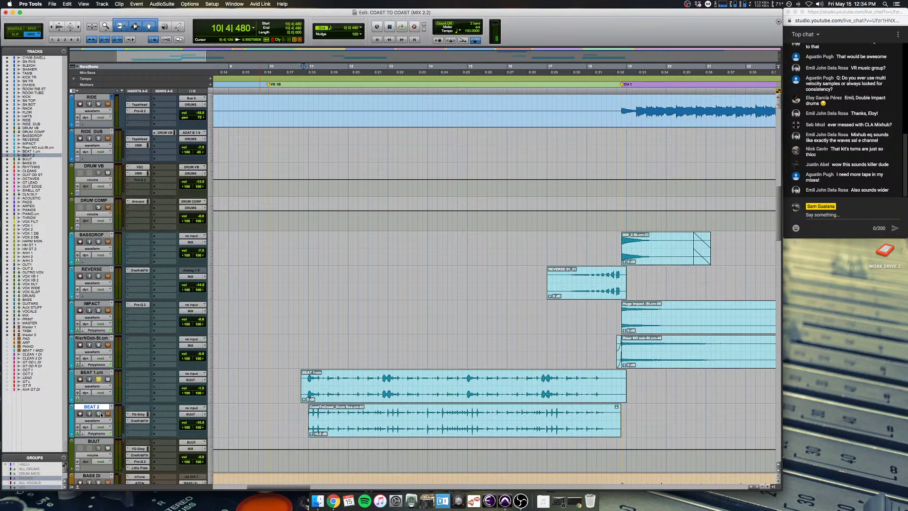
scroll(310, 394, up, 2)
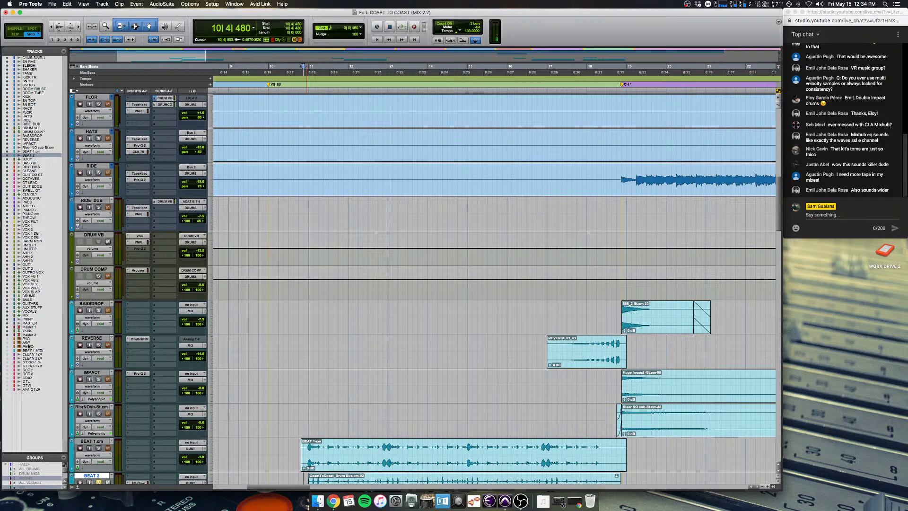
scroll(253, 364, down, 1)
key(space)
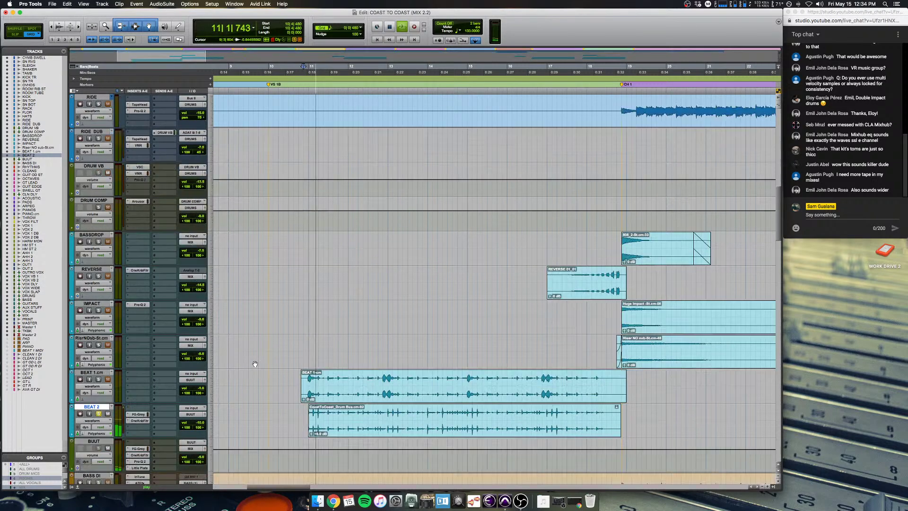
scroll(253, 365, down, 1)
scroll(137, 402, down, 1)
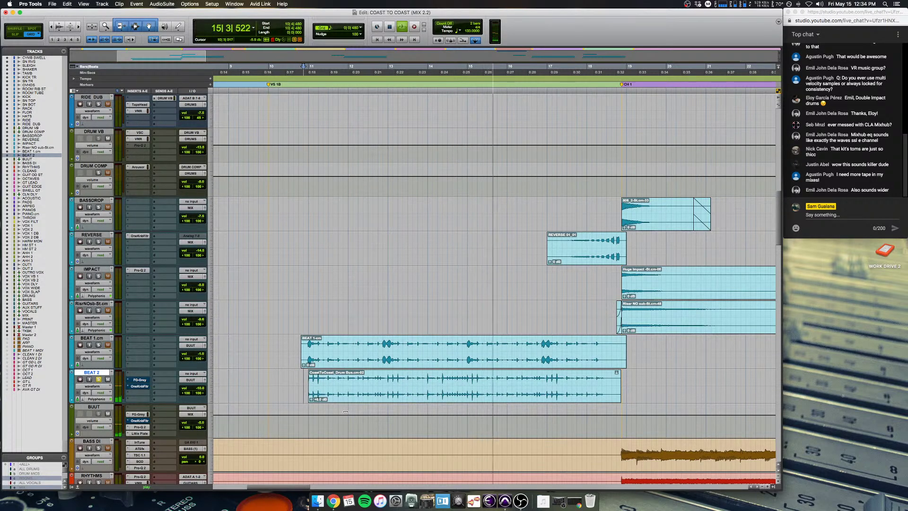
scroll(495, 396, down, 3)
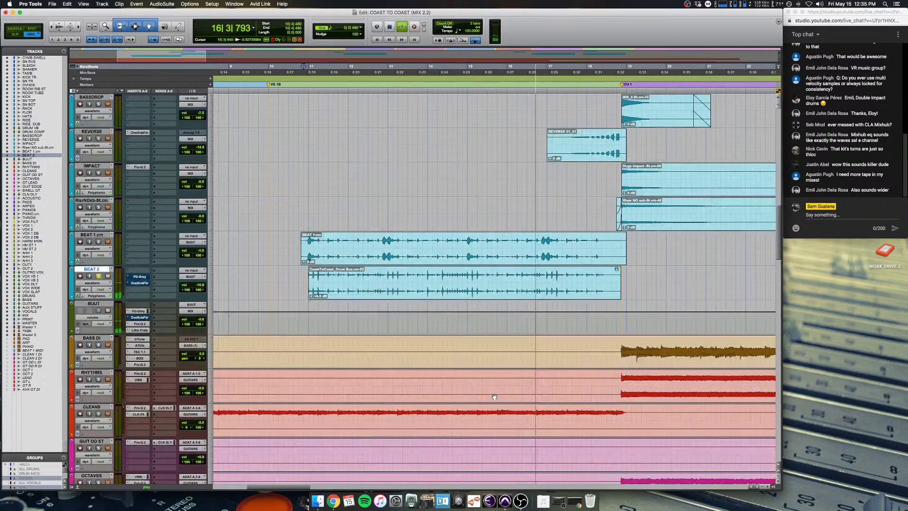
scroll(494, 396, up, 4)
key(space)
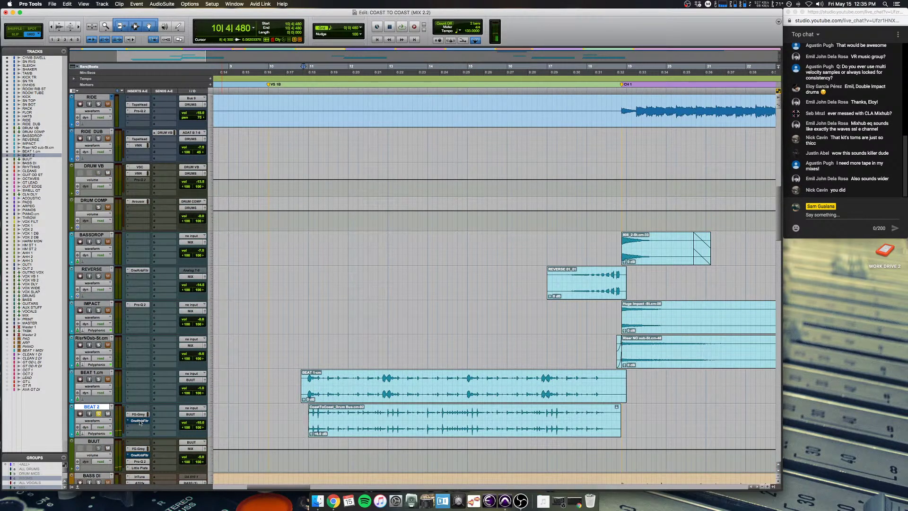
Step: Audition both beat tracks from 10|4|000 with the plug-ins active and the solos cleared, and stop
click(298, 388)
key(space)
key(super+bracketleft)
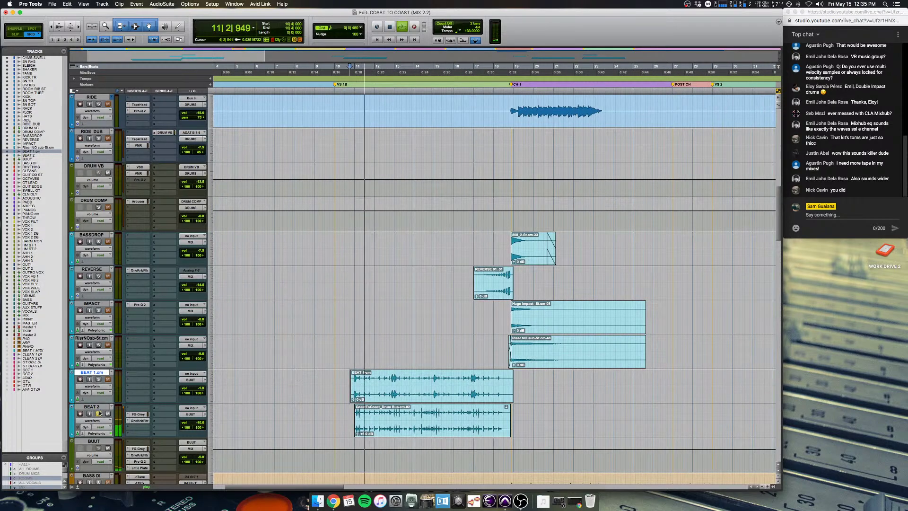
scroll(354, 331, right, 5)
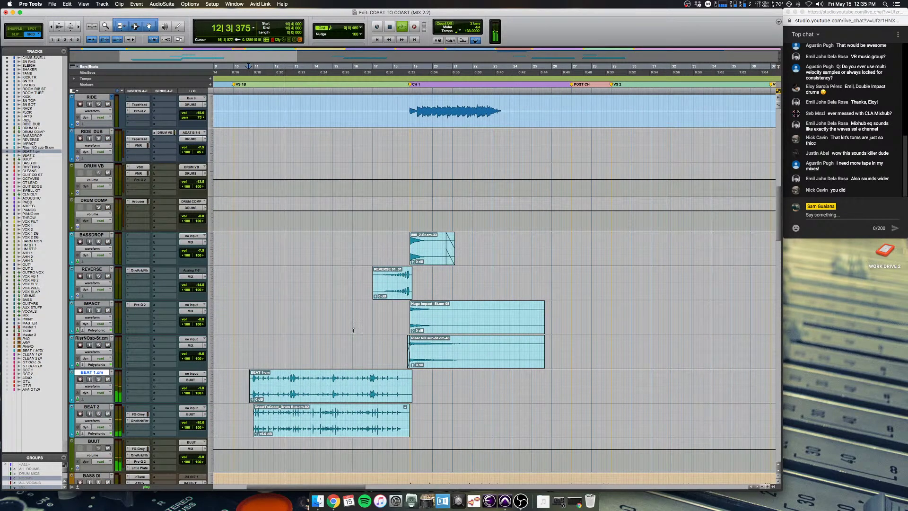
key(space)
Step: Select across the BASSDROP, REVERSE, IMPACT and RiserNOsub tracks from 18|3|480 into CH 1, solo them and audition the transition
click(383, 276)
key(super+bracketright)
key(super+bracketright)
key(super+bracketright)
scroll(263, 347, left, 3)
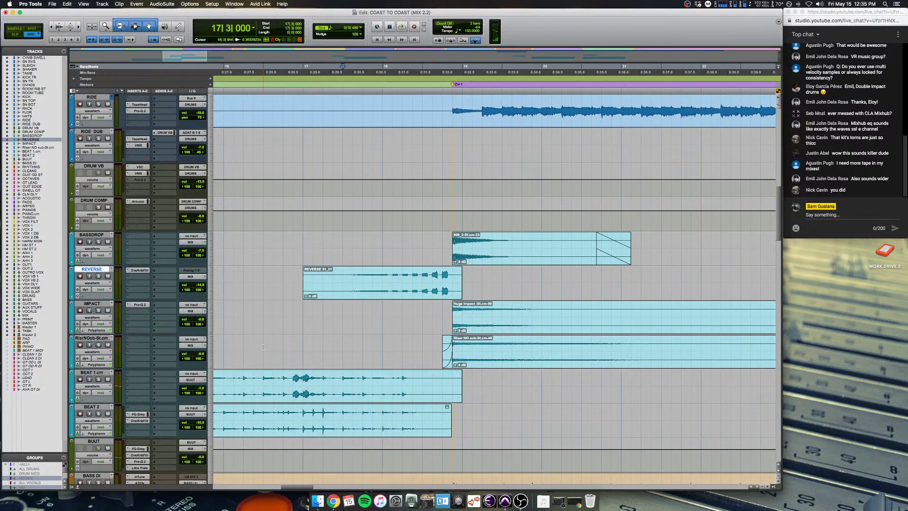
click(469, 325)
click(471, 362)
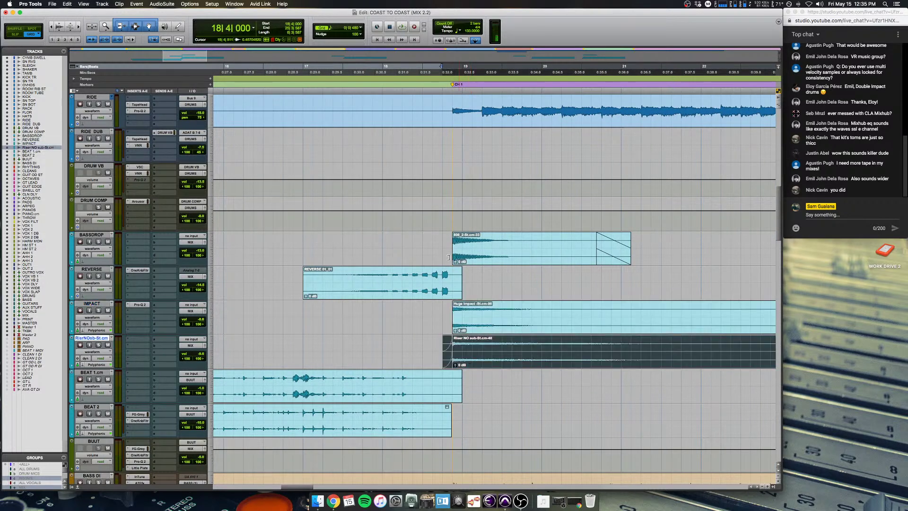
click(520, 248)
drag(434, 248, 702, 346)
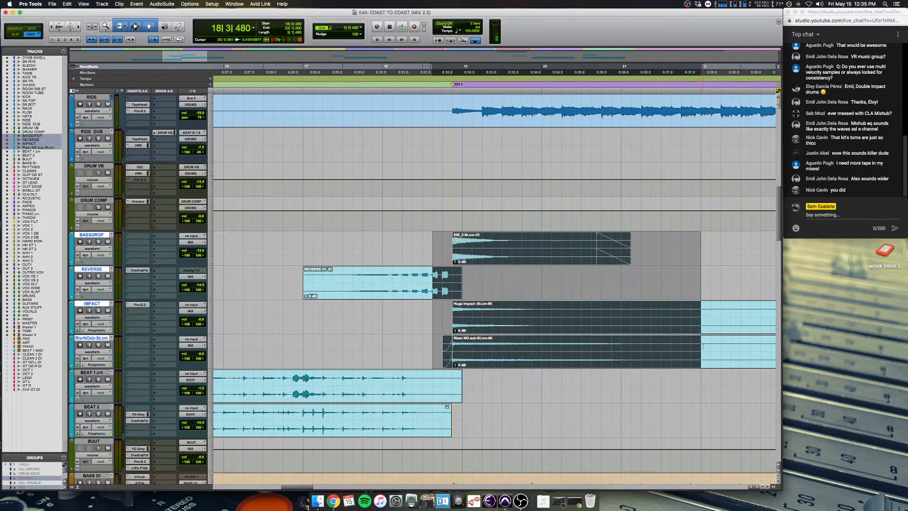
key(shift+s)
key(space)
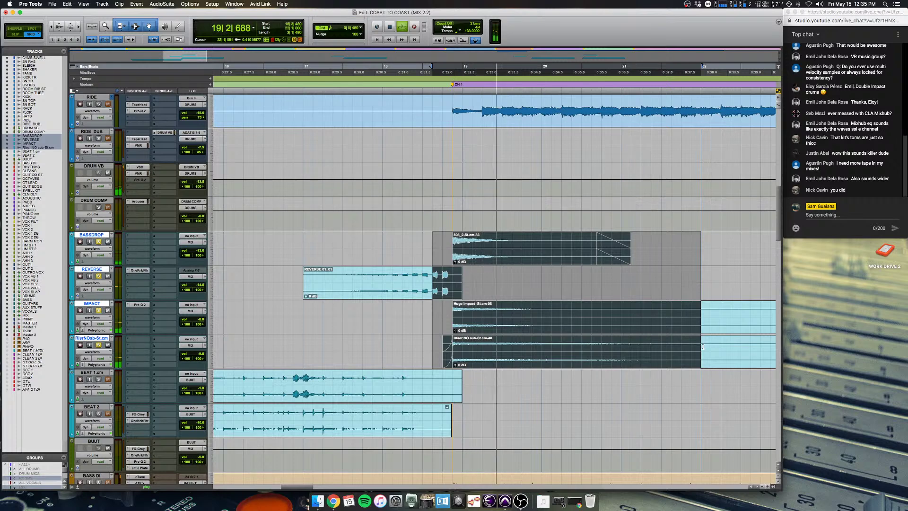
key(space)
Step: Solo only REVERSE and audition its clip from 17|2|480 with the OneKnob Filter bypassed
click(331, 275)
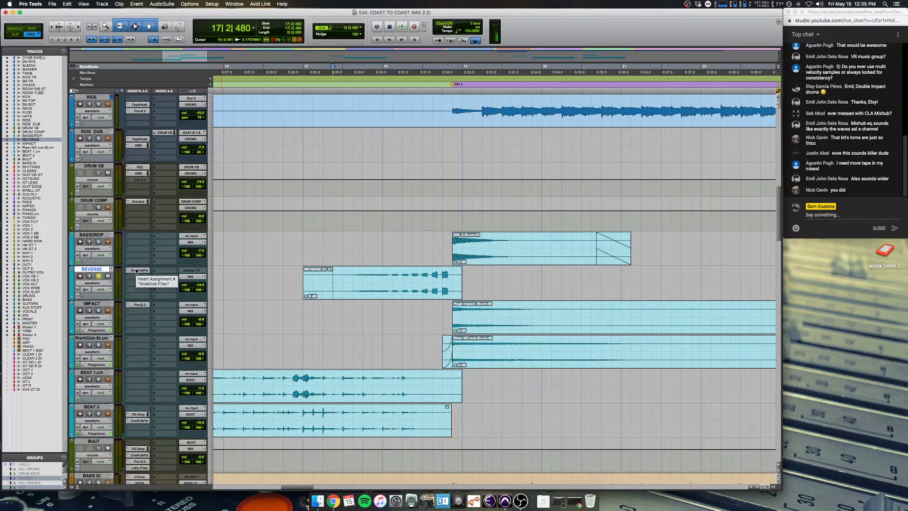
key(space)
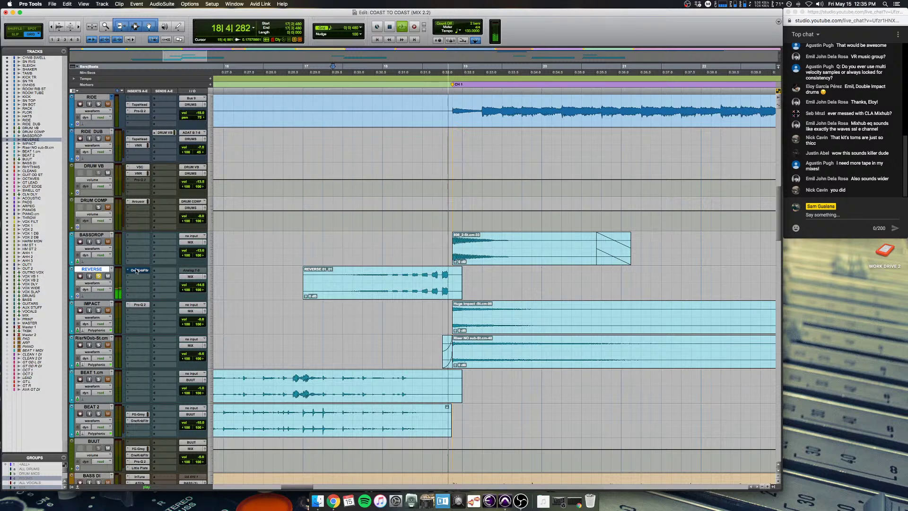
key(space)
Step: Open the OneKnob Filter on REVERSE, examine its knob movement during playback, replay unsoloed and close the plug-in window
click(137, 271)
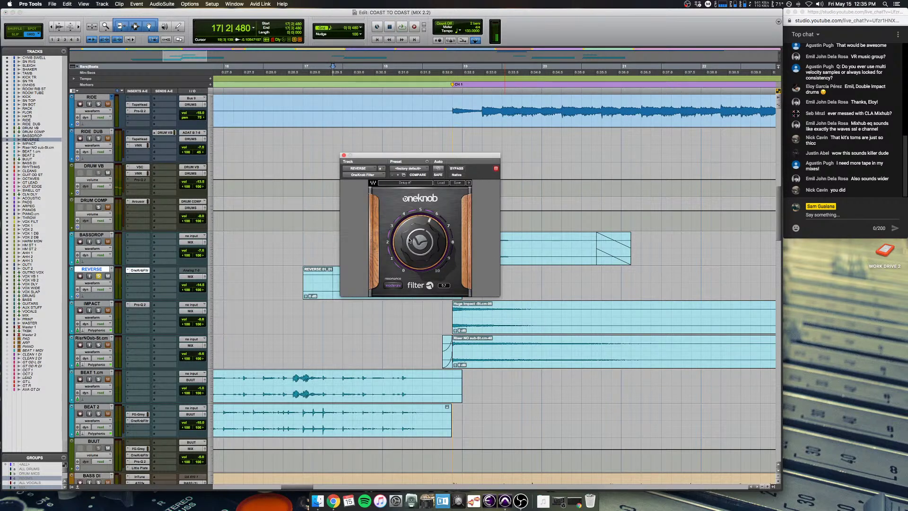
key(space)
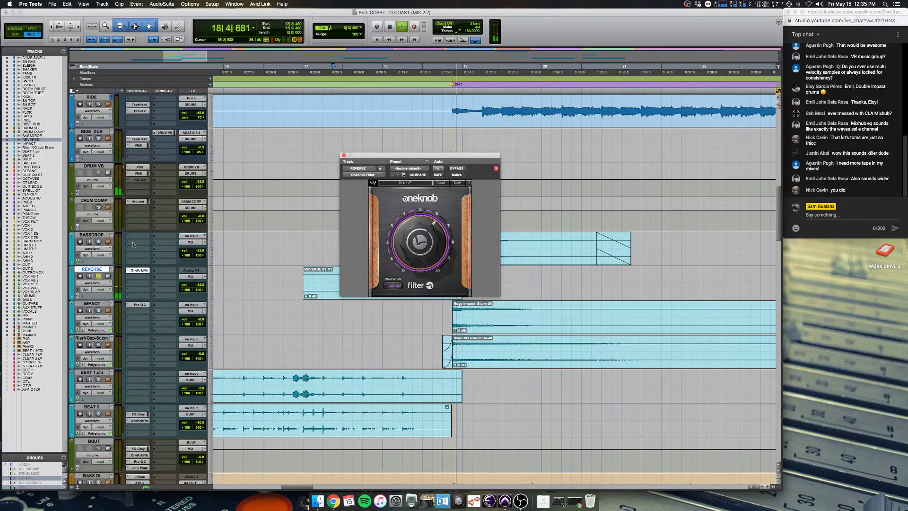
key(space)
key(space)
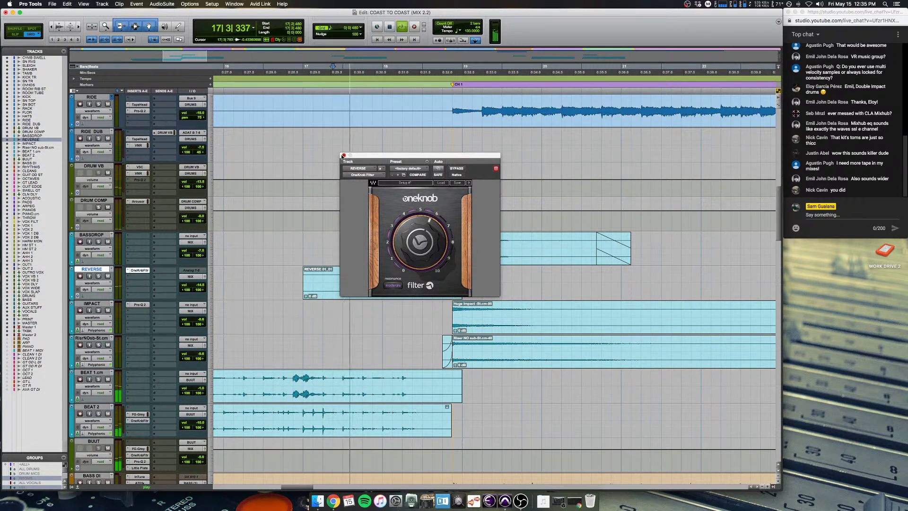
click(343, 156)
Step: Locate the first ARPEG clip before CH 1, solo the track and audition it from 14|3|480
key(alt+a)
scroll(325, 281, down, 15)
scroll(324, 281, up, 8)
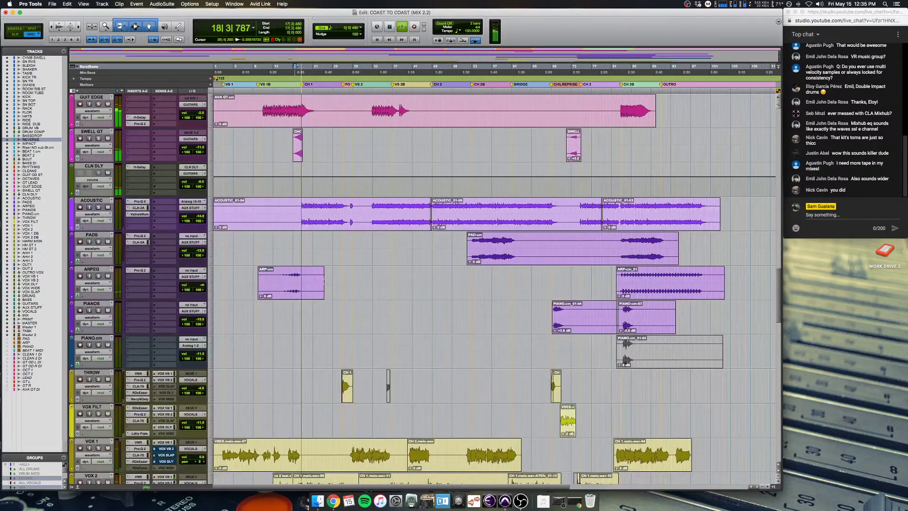
key(ctrl+])
key(ctrl+])
key(ctrl+])
key(space)
click(440, 277)
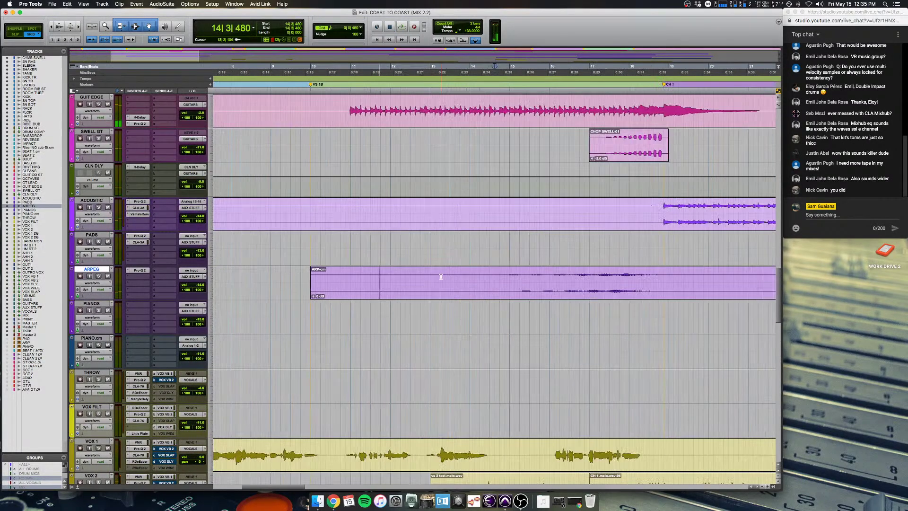
scroll(441, 276, right, 5)
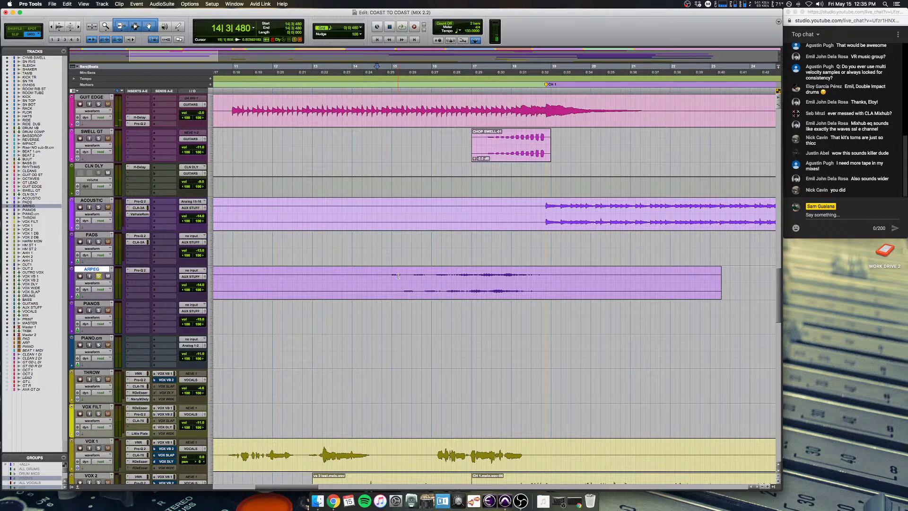
key(space)
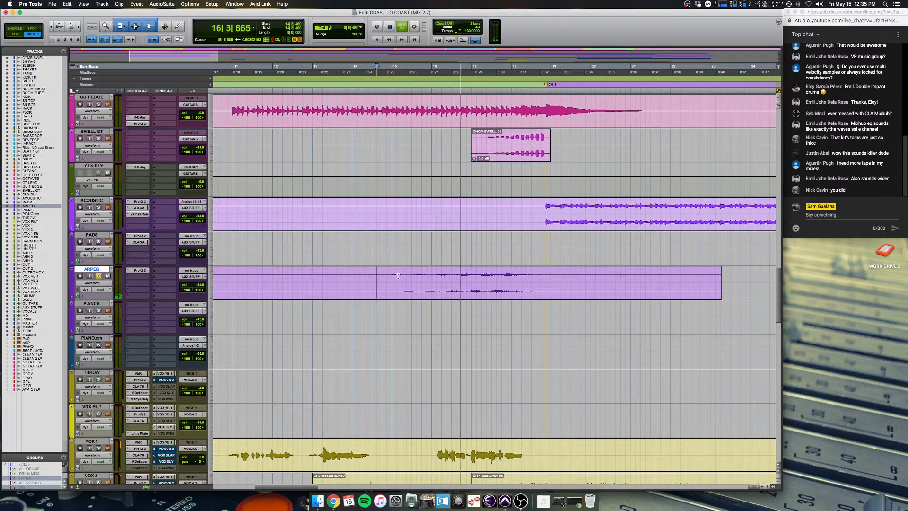
Step: Replay the first ARPEG clip within the mix from 14|3|480, pulling the ARPEG volume all the way down during playback
key(super+bracketleft)
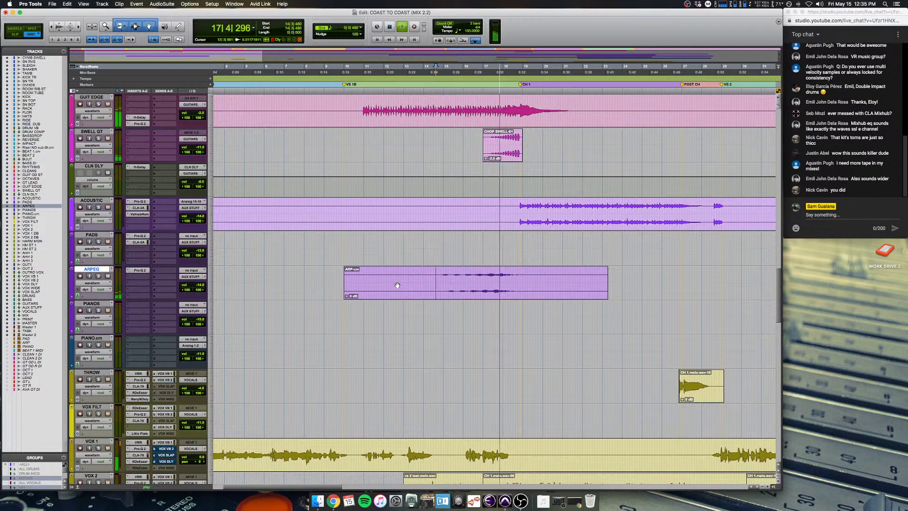
key(space)
key(space)
scroll(397, 285, right, 3)
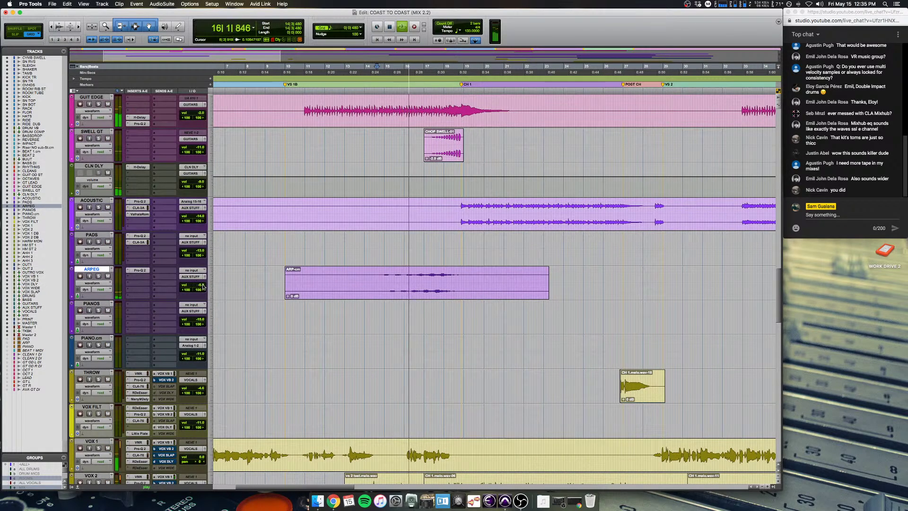
mouse_move(204, 286)
mouse_down()
mouse_move(199, 279)
mouse_move(199, 303)
mouse_up()
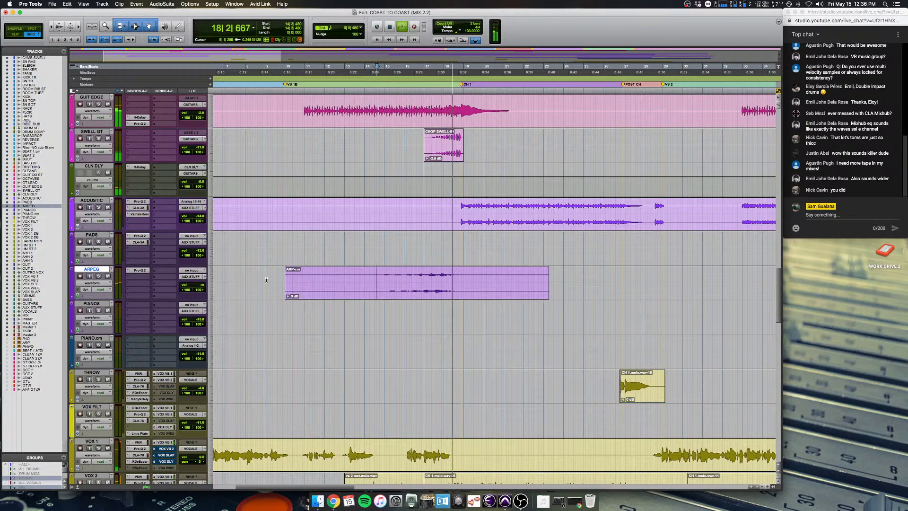
key(space)
Step: Audition the first clip on SWELL GT from 16|3|000, soloed and within the mix, and fit the whole session in view
click(414, 138)
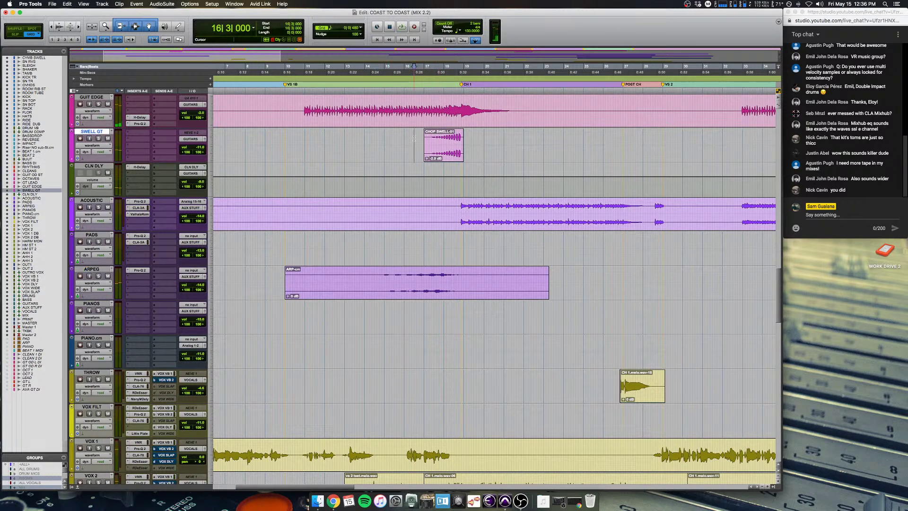
scroll(415, 139, up, 3)
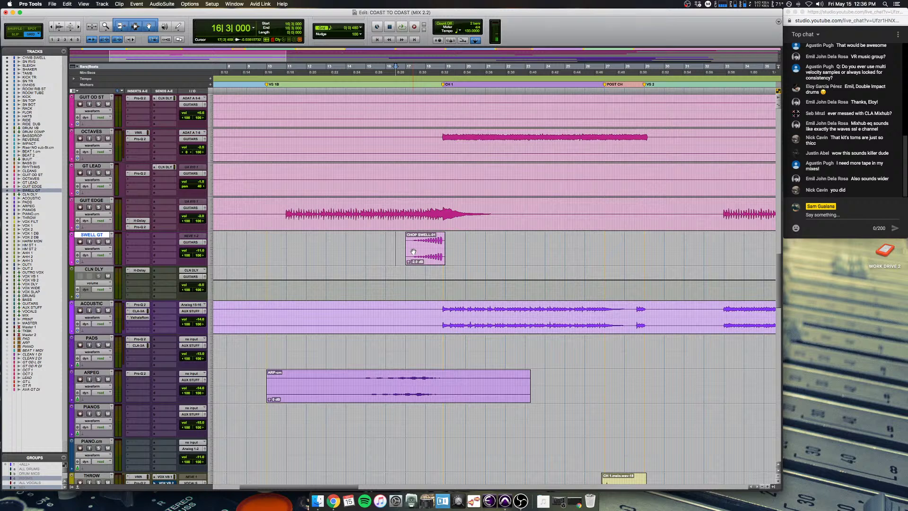
key(space)
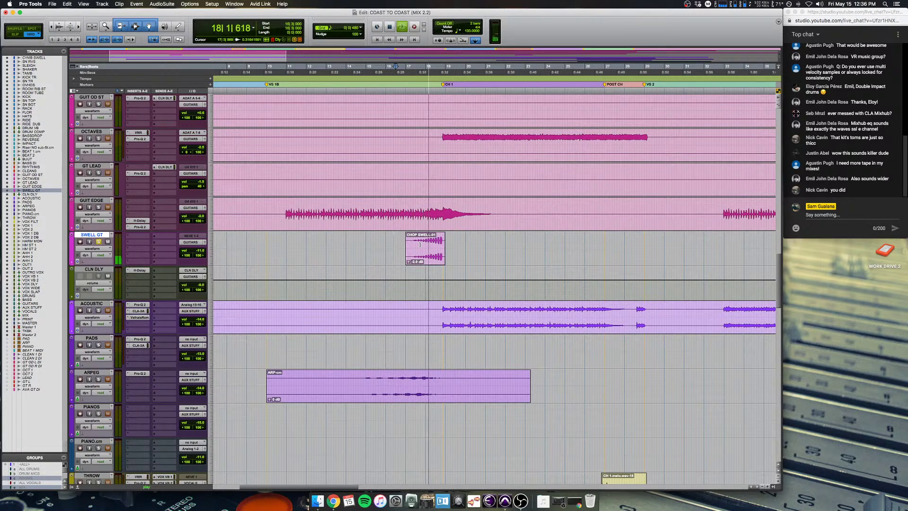
key(space)
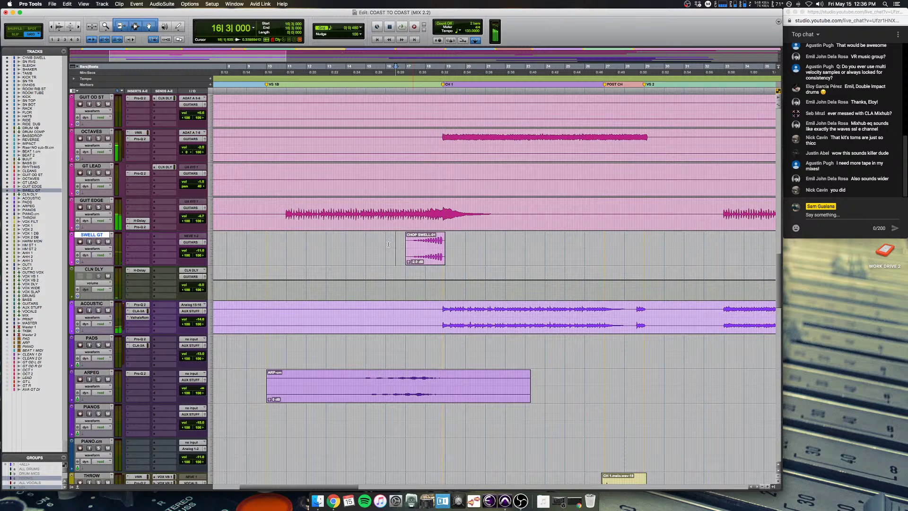
key(alt+a)
key(space)
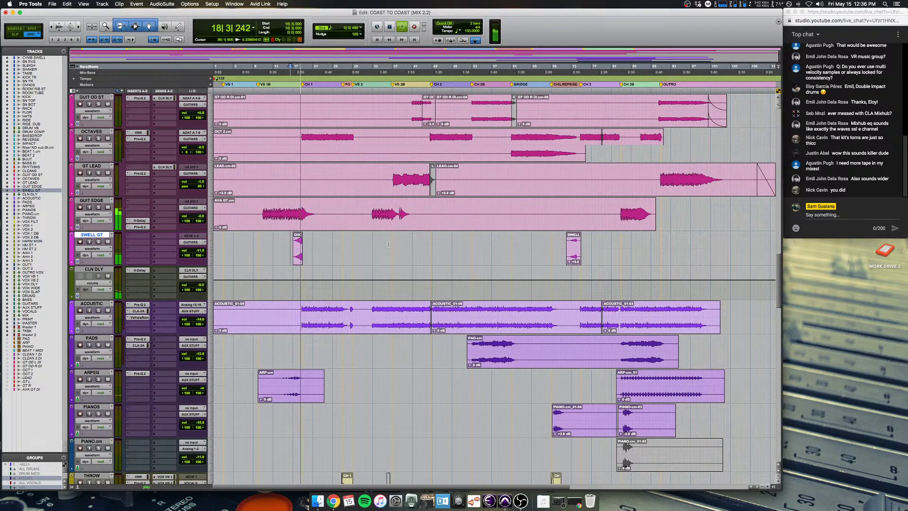
key(space)
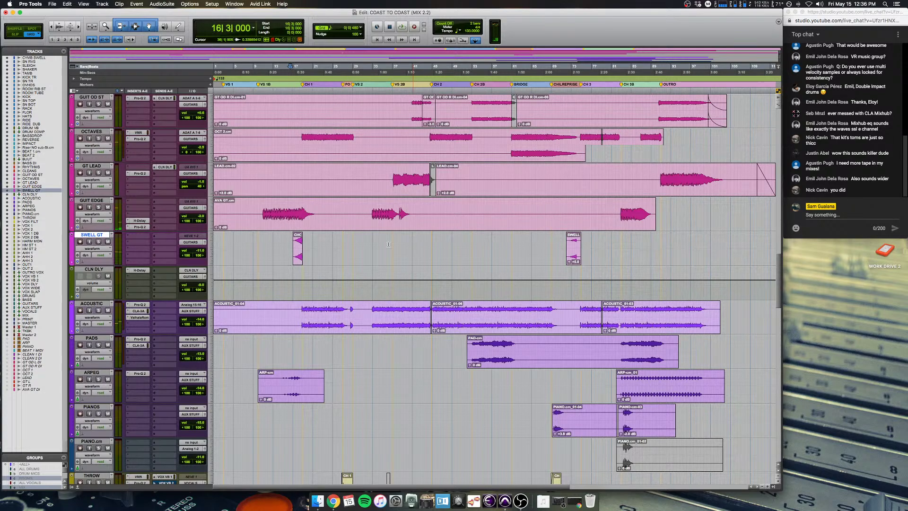
Step: Look over the drum, effects and beat tracks across the whole song, from CYMB SWELL to BUUT
scroll(289, 263, up, 10)
scroll(289, 263, down, 8)
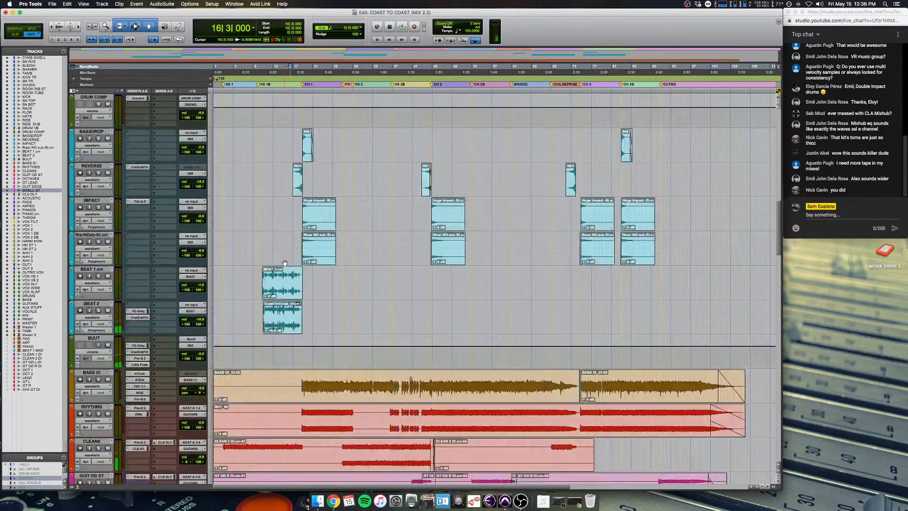
scroll(284, 263, up, 6)
scroll(285, 263, up, 10)
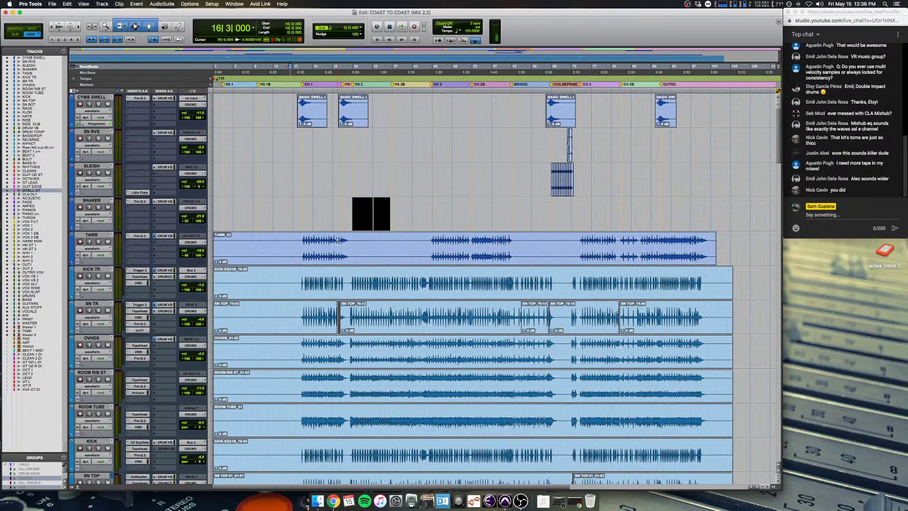
scroll(337, 241, down, 7)
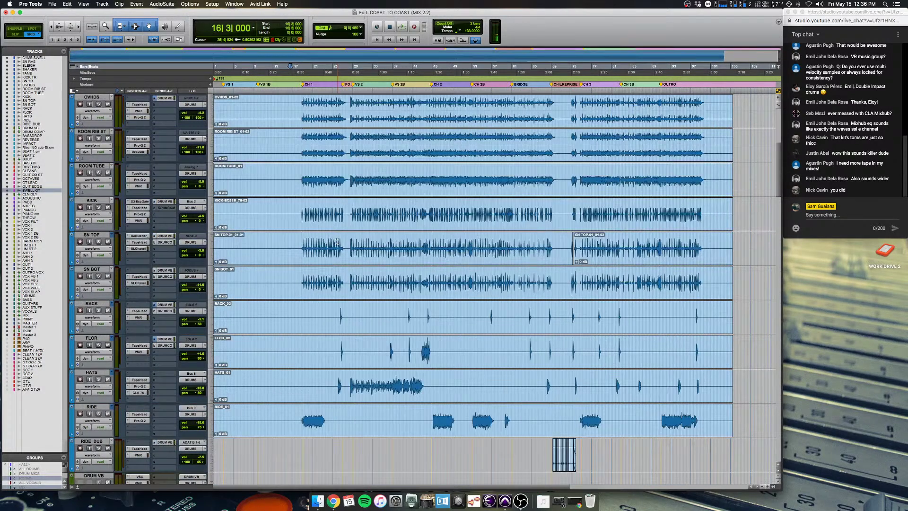
scroll(338, 242, down, 7)
scroll(337, 241, down, 5)
scroll(337, 241, up, 10)
scroll(337, 241, down, 3)
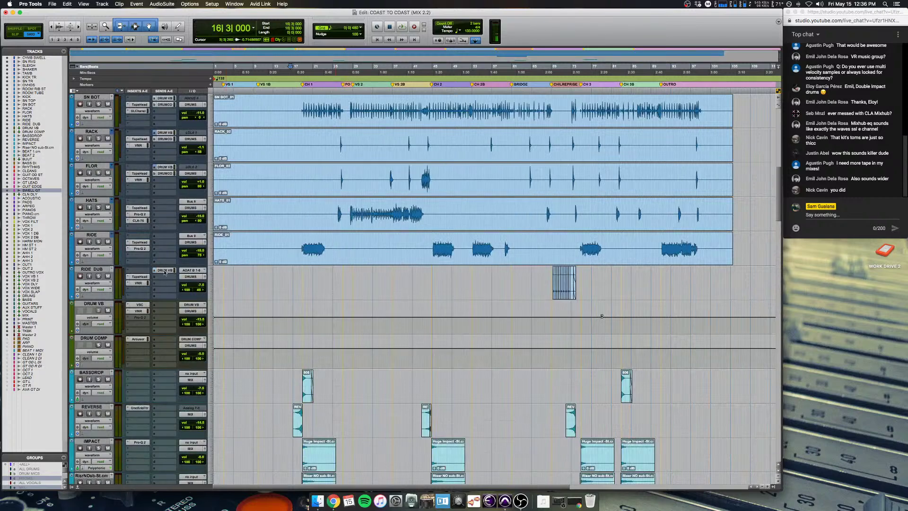
Step: Reduce the height of all tracks in the Edit window
click(212, 311)
alt+click(227, 309)
scroll(257, 311, down, 4)
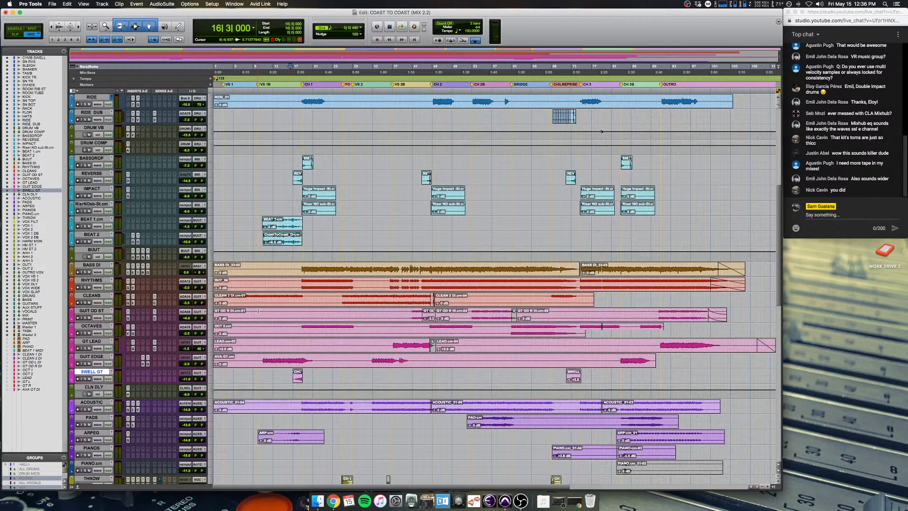
Step: Place the edit cursor on BASS DI in CH 1 and solo its channel in the Mix window
click(282, 305)
click(311, 270)
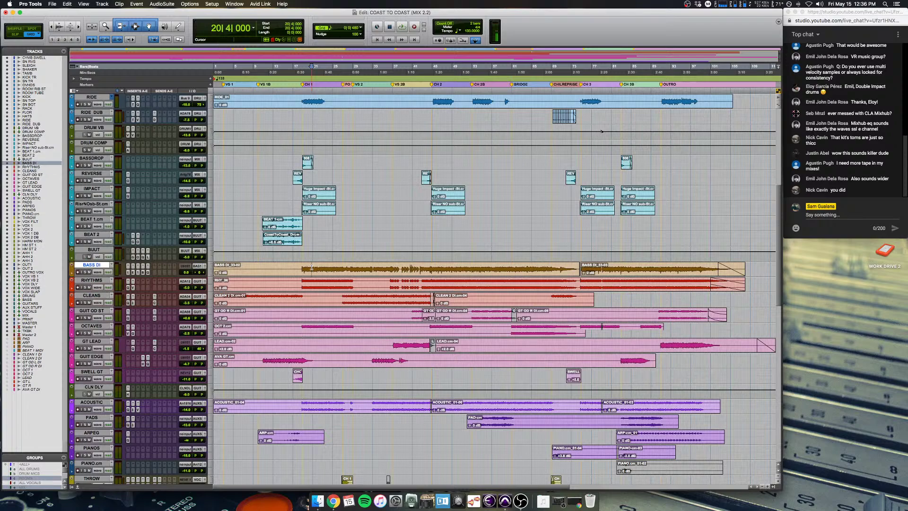
key(super+equal)
scroll(444, 336, left, 3)
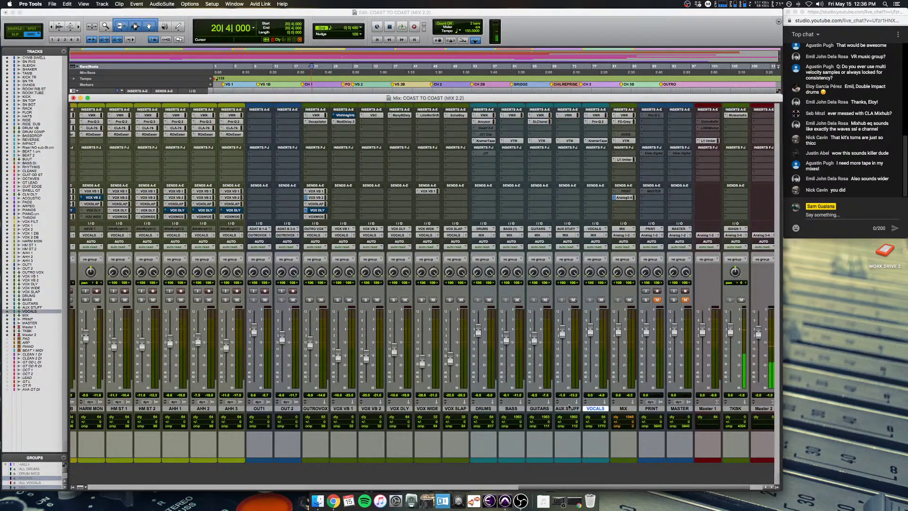
scroll(543, 410, left, 10)
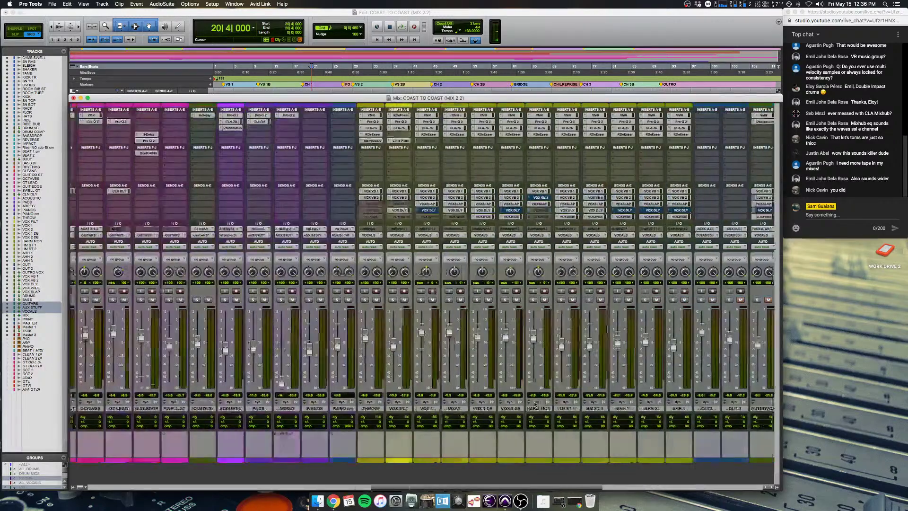
click(547, 300)
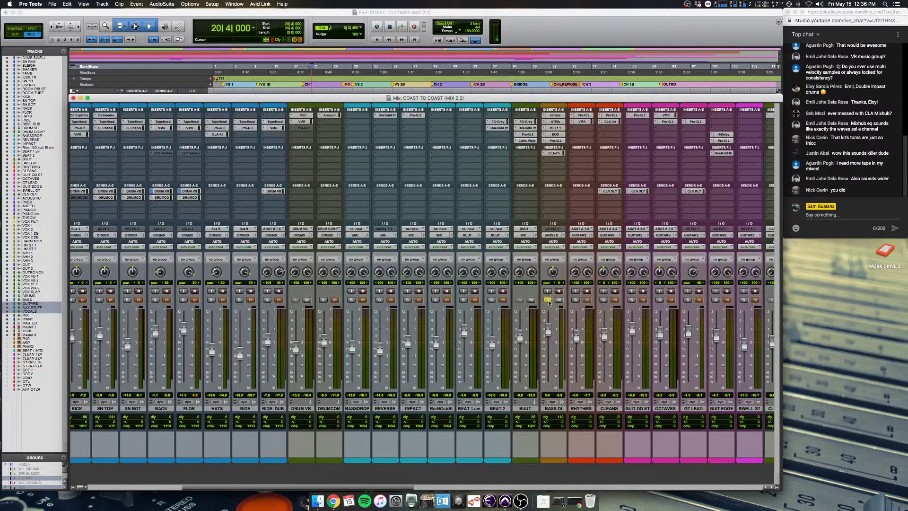
Step: Audition the soloed BASS DI from 18|3|480 into CH 1 and examine its channel strip in the Mix window
key(super+bracketright)
key(super+bracketright)
key(super+bracketright)
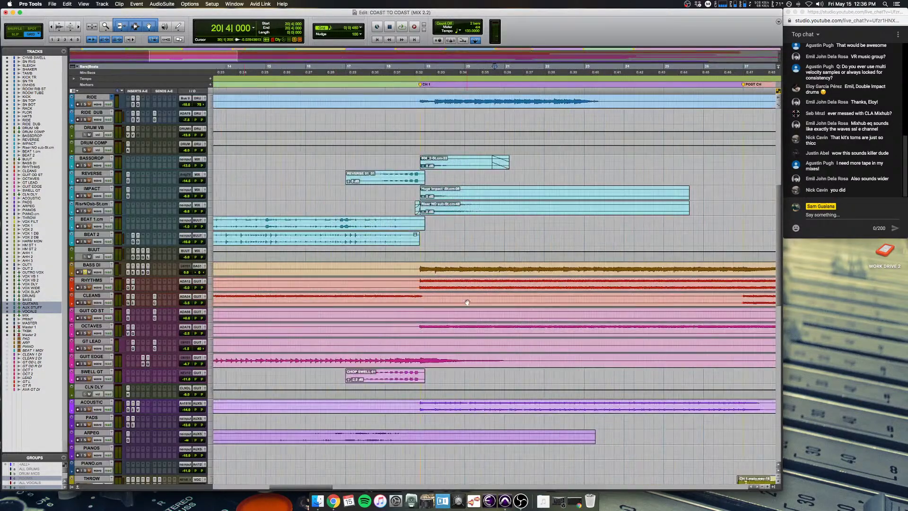
click(411, 265)
key(space)
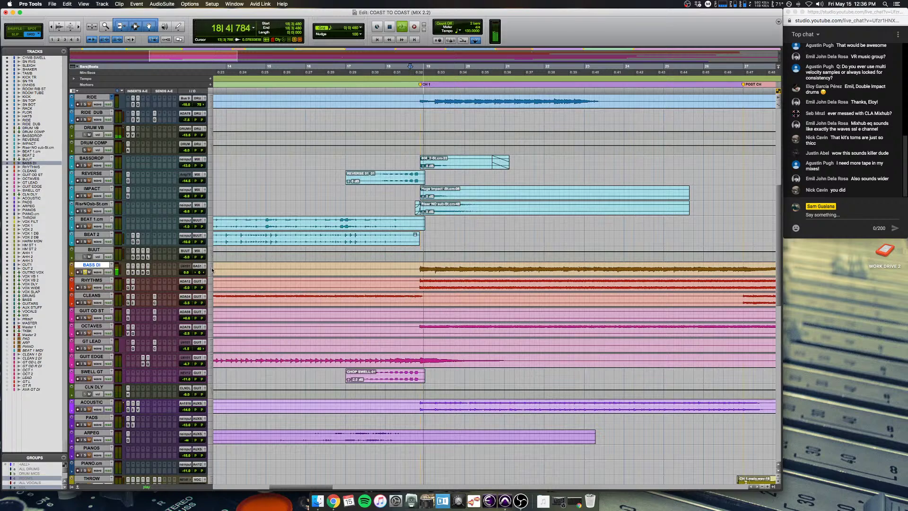
key(super+equal)
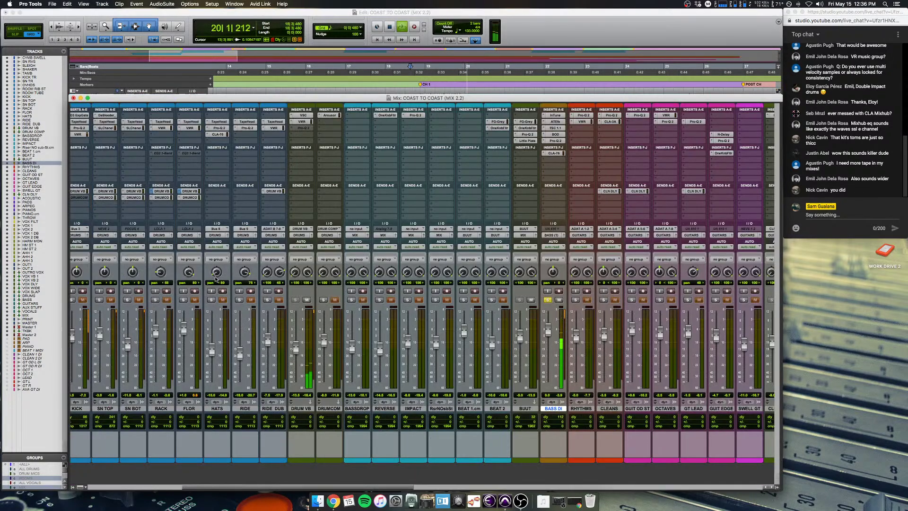
scroll(381, 275, right, 4)
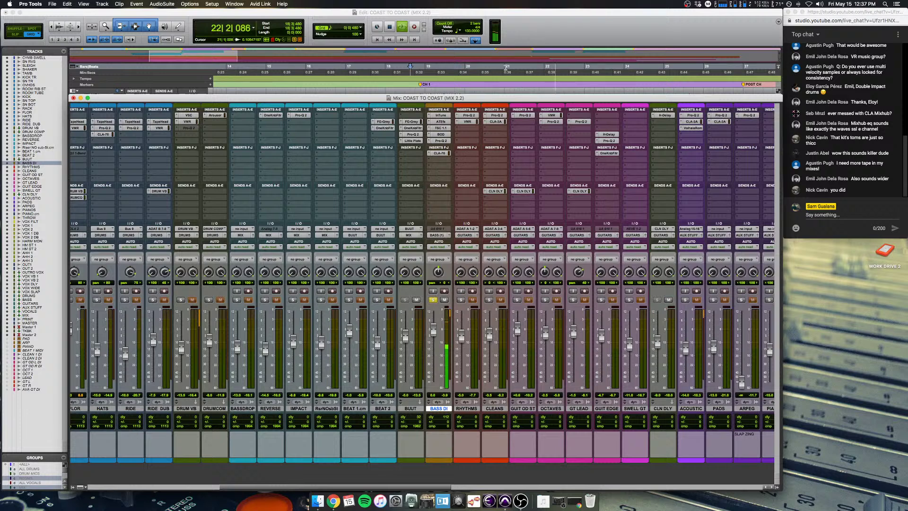
Step: Return to the Edit window with taller tracks and audition BASS DI on through POST CH
key(super+equal)
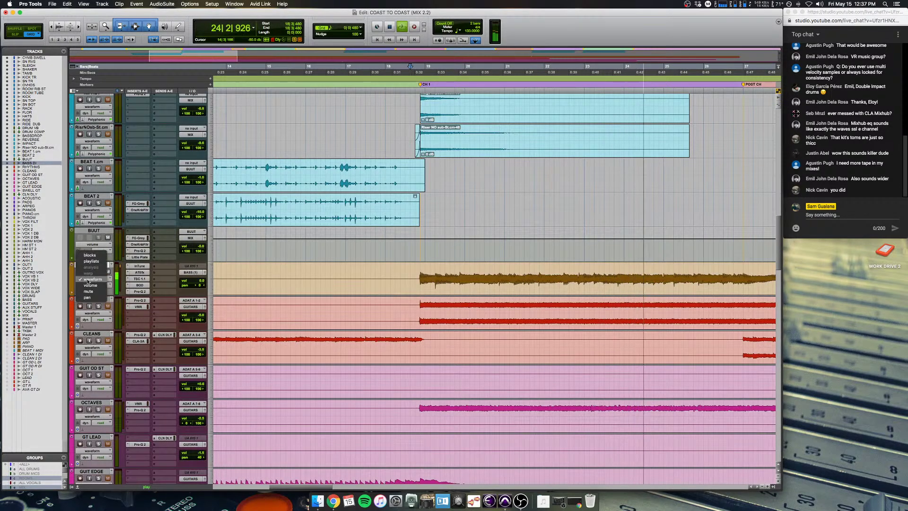
key(super+bracketleft)
key(super+bracketleft)
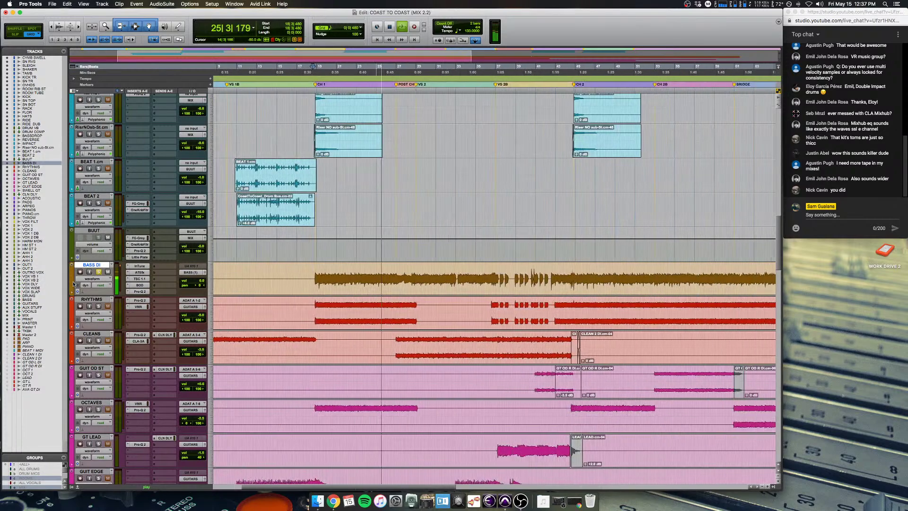
scroll(474, 312, left, 5)
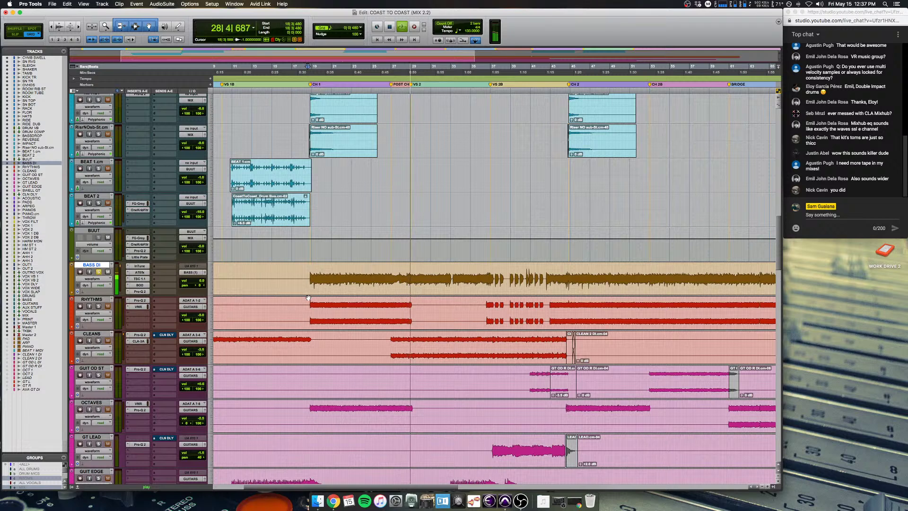
key(space)
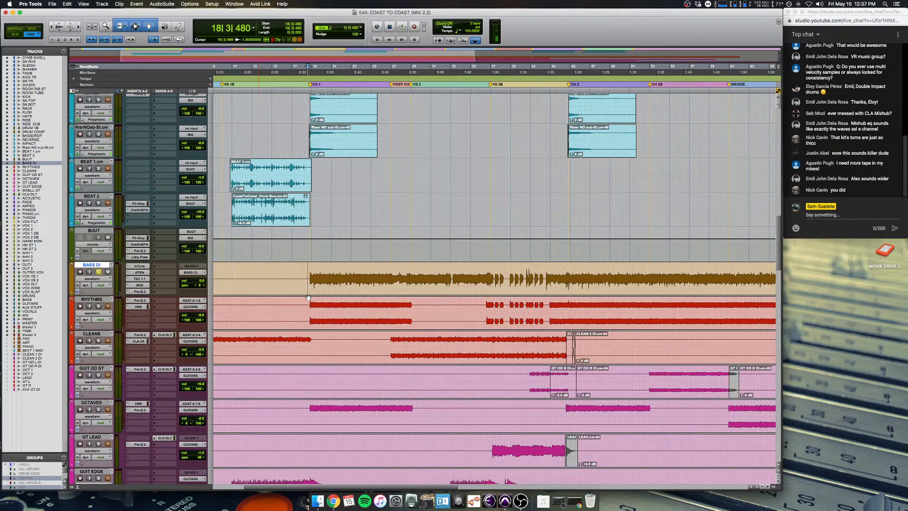
Step: Examine the BASS DI waveform across the sections from CH 1 to CH 2
scroll(308, 298, up, 2)
scroll(308, 298, down, 1)
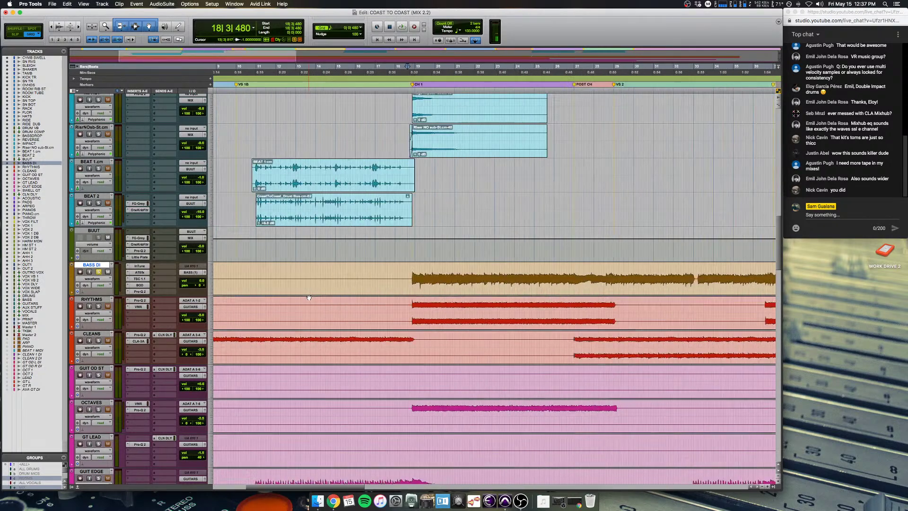
scroll(309, 297, right, 3)
scroll(408, 297, right, 7)
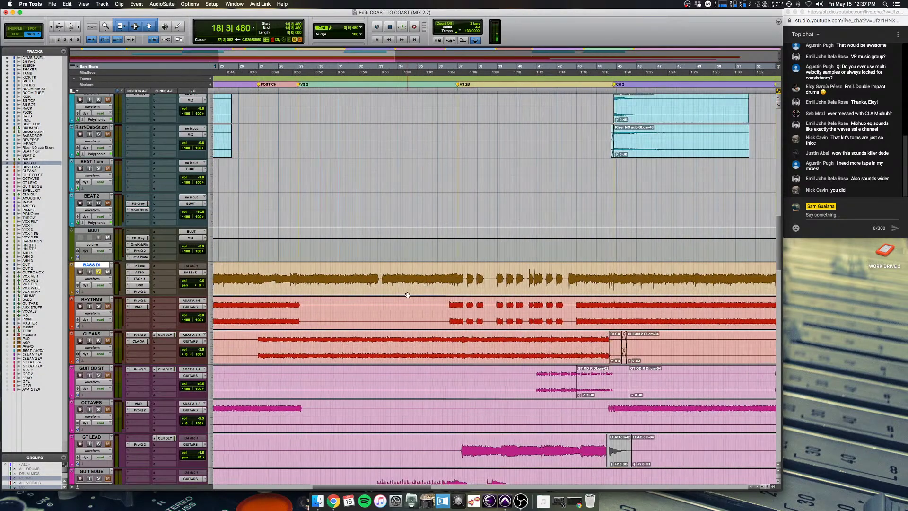
scroll(407, 295, left, 4)
scroll(387, 296, down, 1)
scroll(386, 296, left, 3)
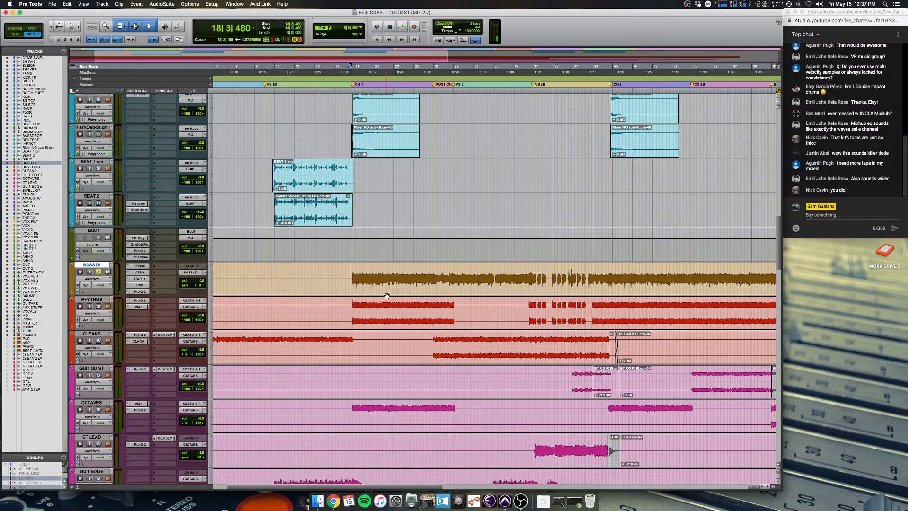
Step: Open Auto-Tune EFX+ on BASS DI, compare it active and bypassed while playing from 18|3|480, and close the plug-in window
click(140, 273)
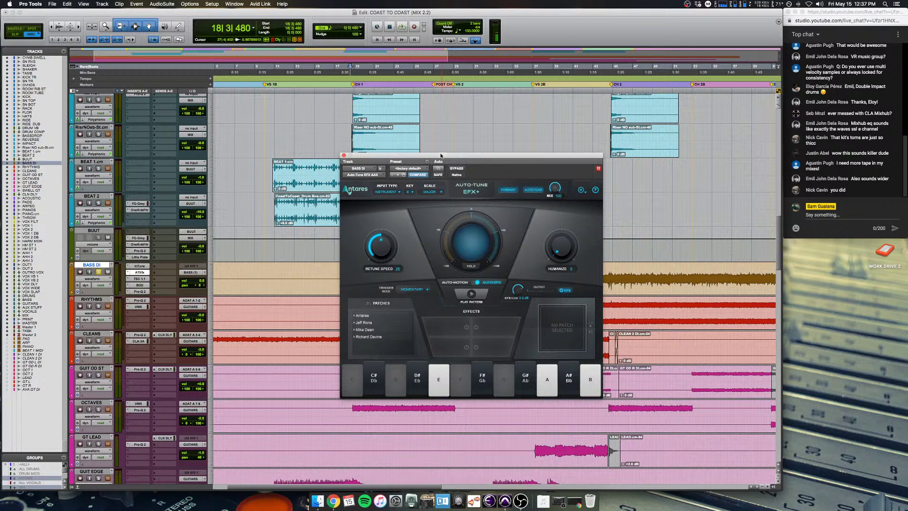
drag(438, 158, 627, 34)
key(space)
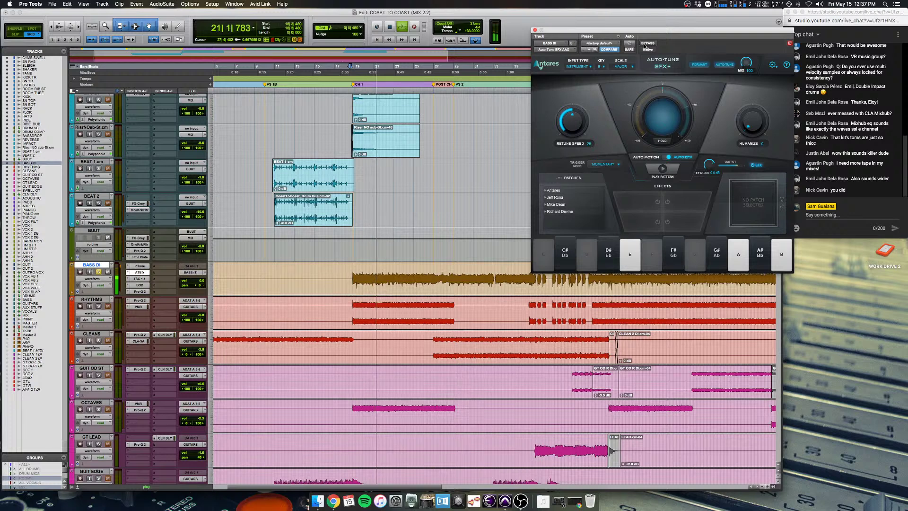
click(646, 44)
click(646, 44)
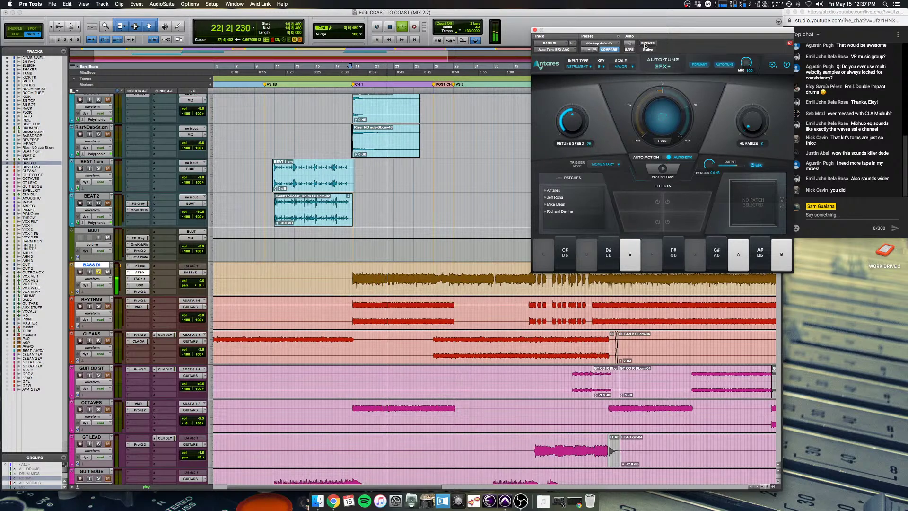
click(646, 44)
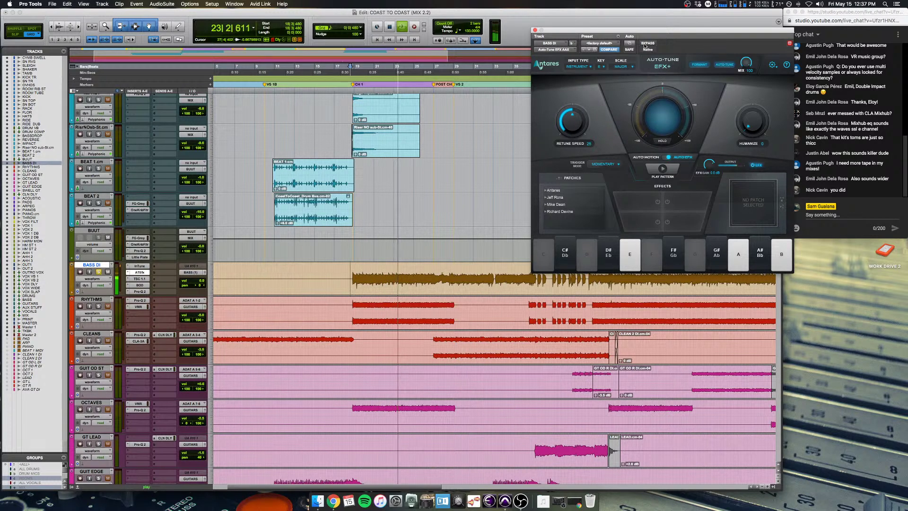
click(646, 44)
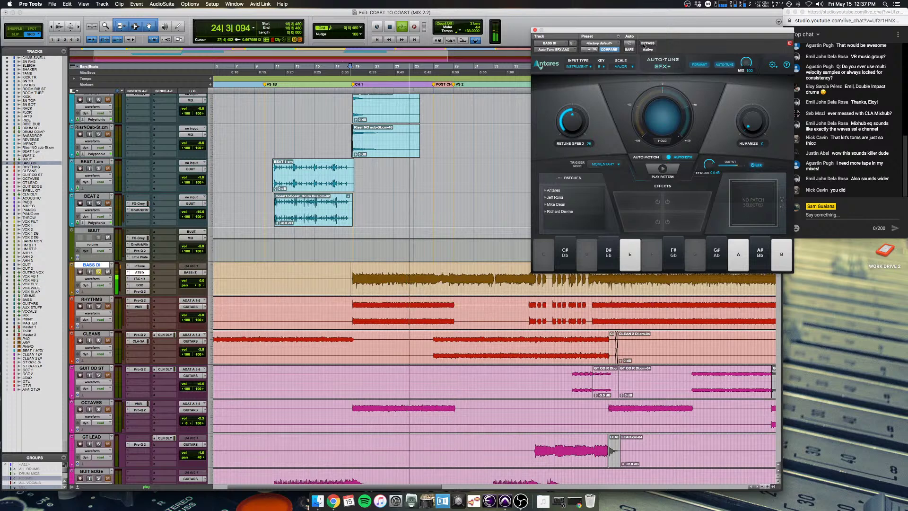
key(space)
click(534, 30)
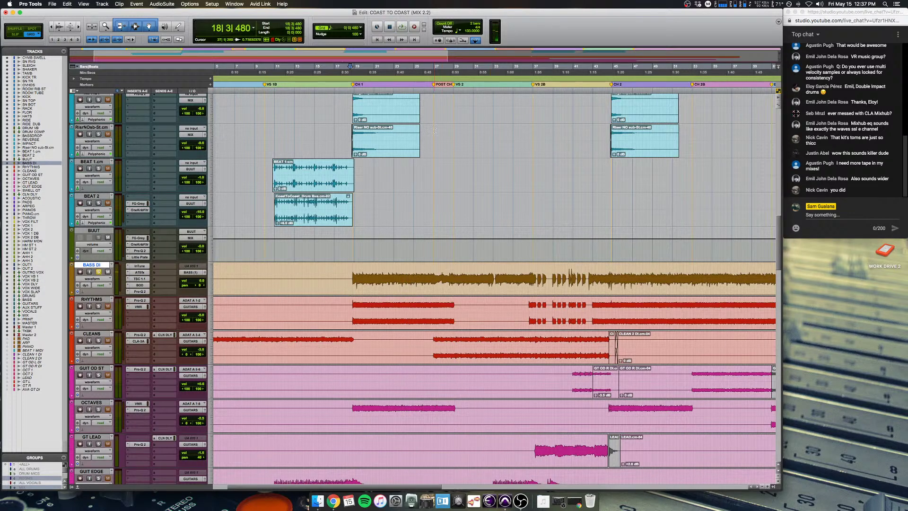
Step: Open the TSC 1.1 pedal on BASS DI, play the soloed bass from VS 2, and bypass the pedal during playback
click(139, 279)
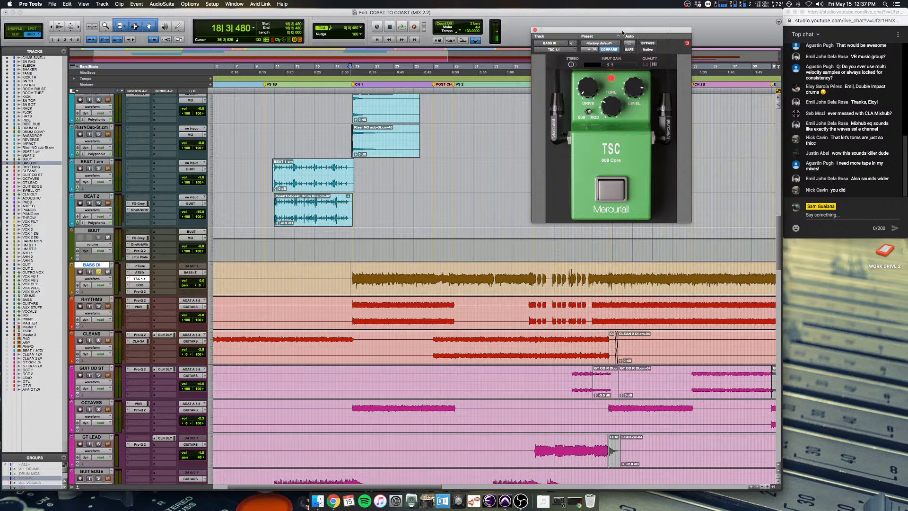
drag(623, 33, 280, 6)
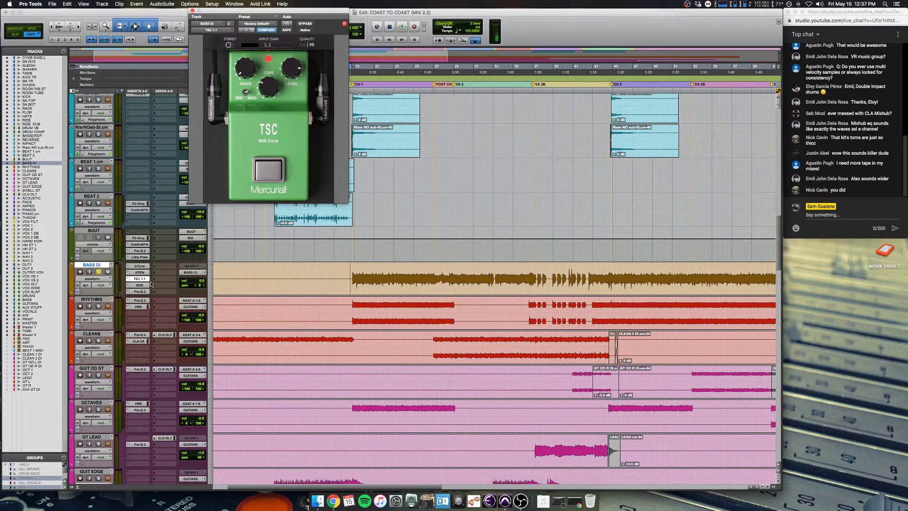
key(super+bracketright)
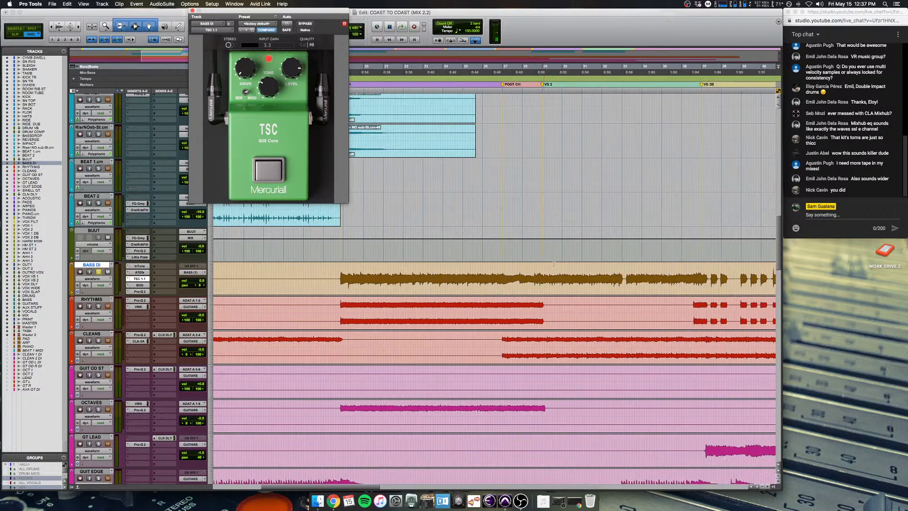
key(space)
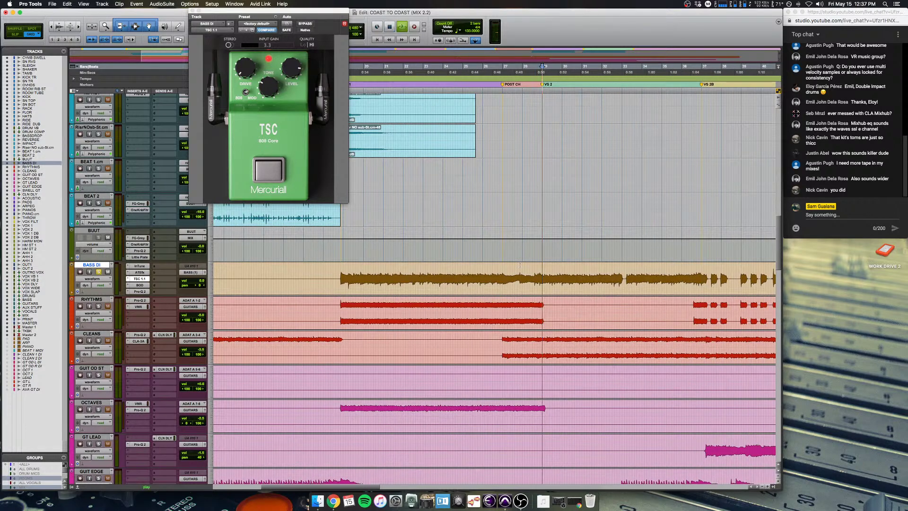
click(308, 25)
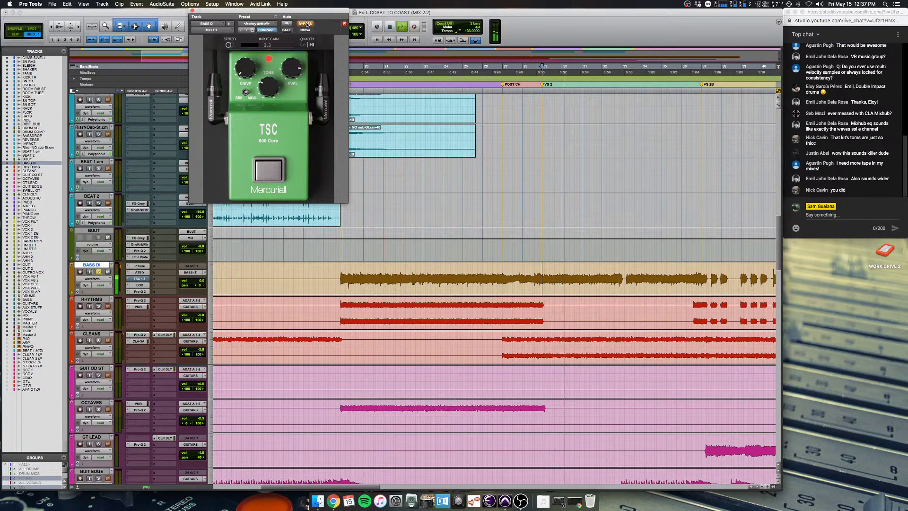
Step: Bypass BOD and Pro-Q 2 on BASS DI, then compare TSC 1.1 bypassed and active while playing from VS 2
click(140, 285)
super+click(141, 286)
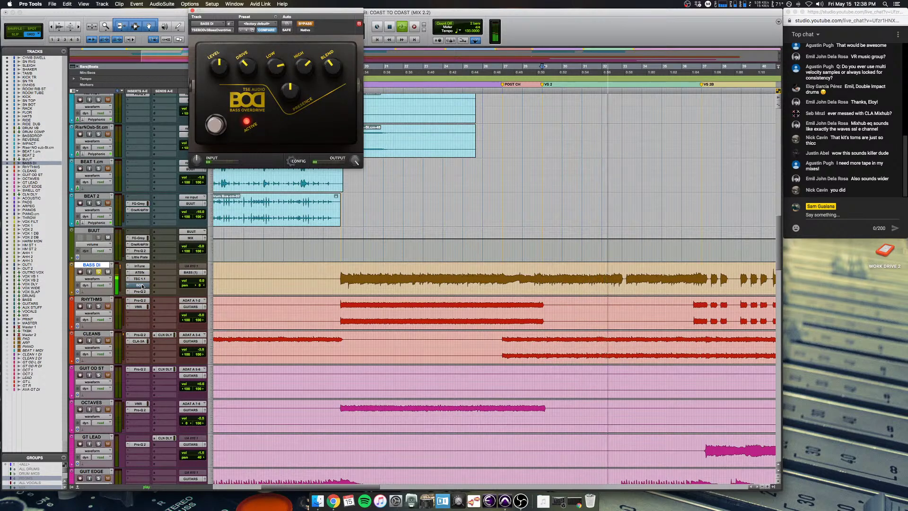
super+click(142, 279)
super+click(143, 279)
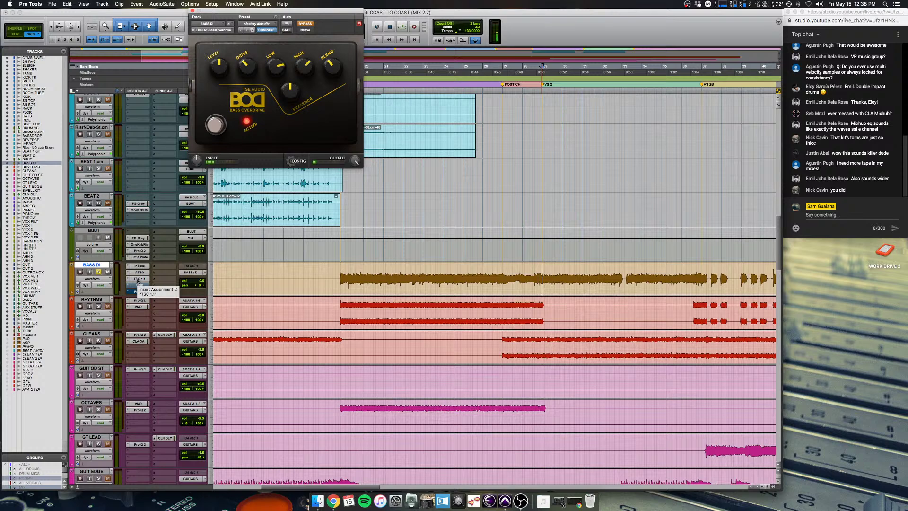
click(138, 279)
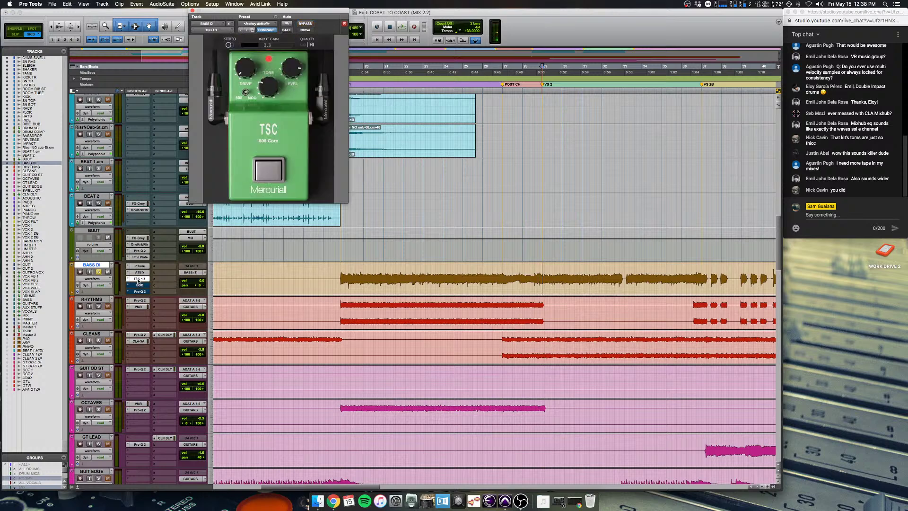
key(space)
click(305, 24)
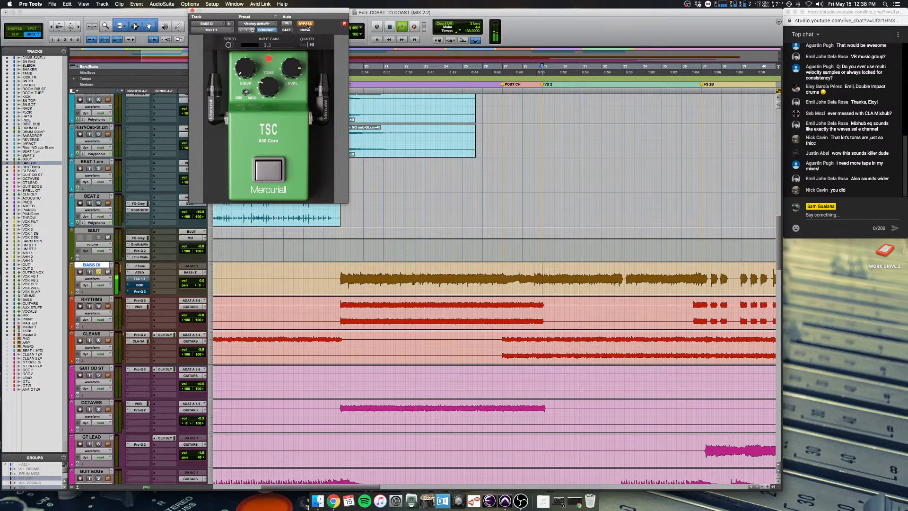
click(305, 23)
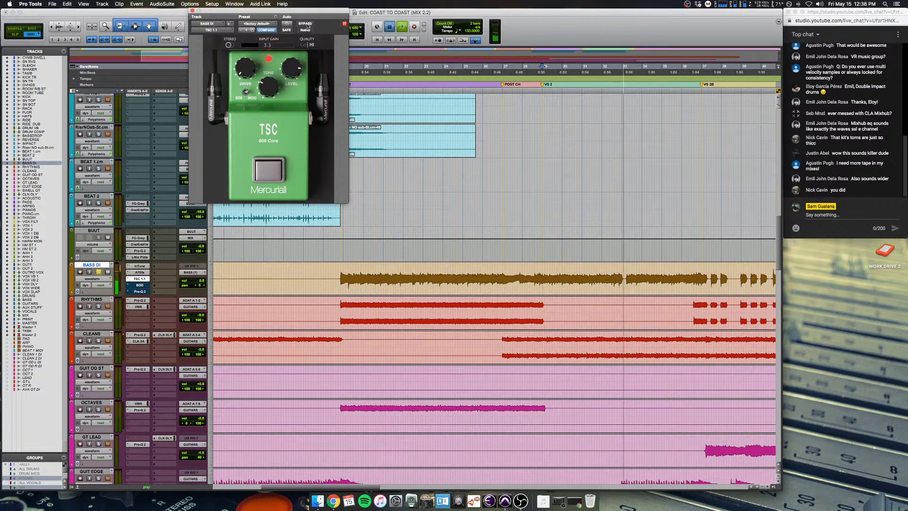
key(space)
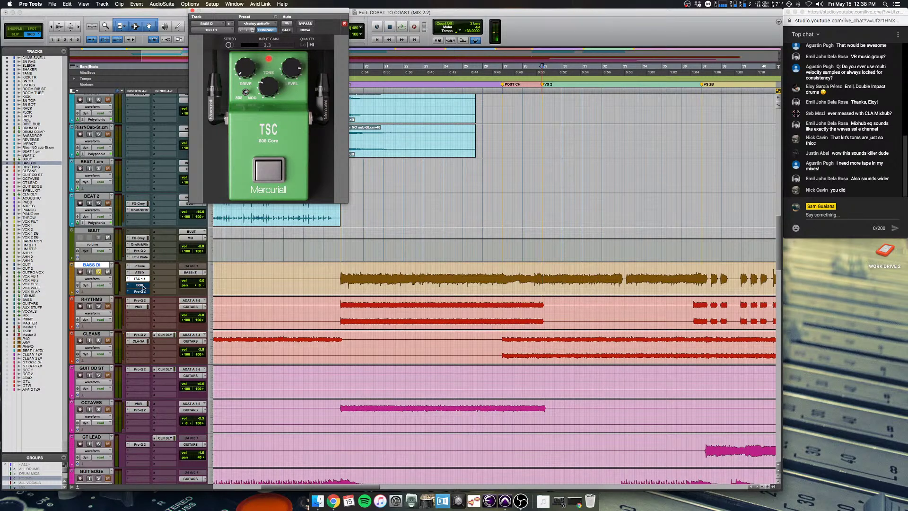
Step: Reactivate the BOD bass overdrive on BASS DI and audition it from VS 2 with its window open
click(142, 286)
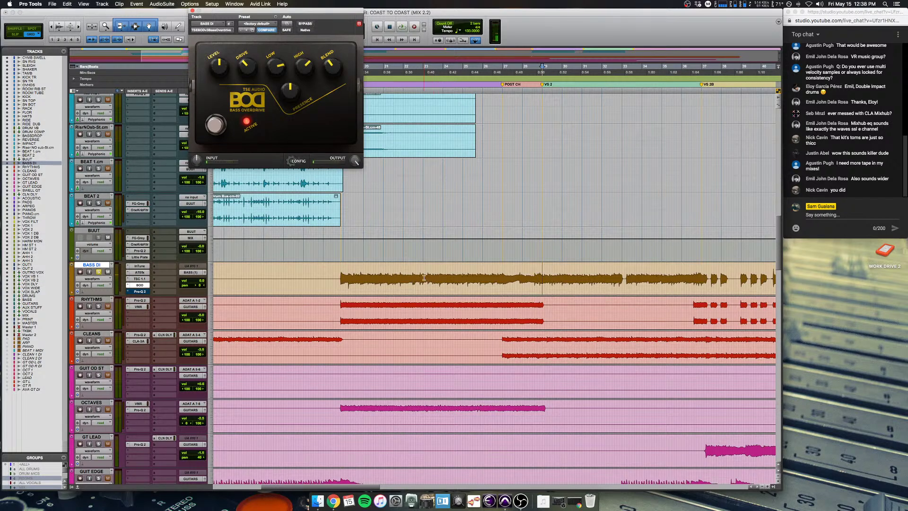
click(542, 270)
scroll(539, 273, right, 2)
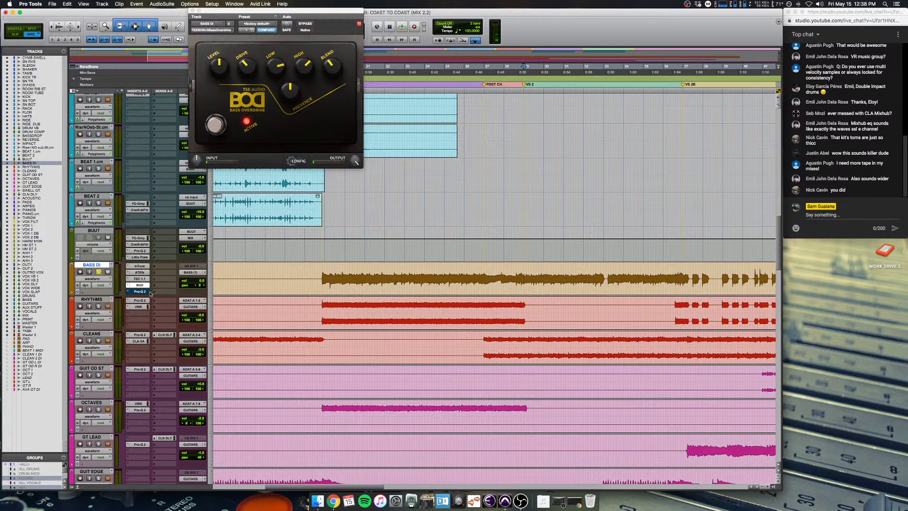
key(space)
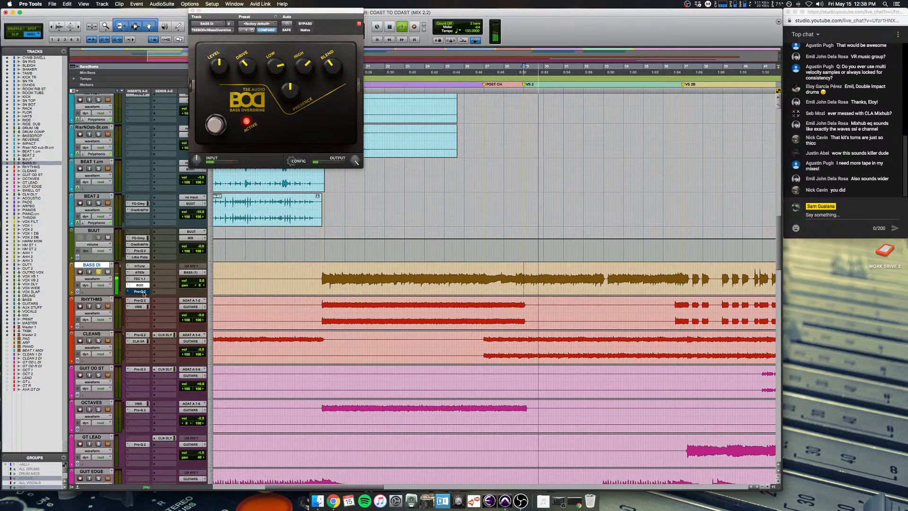
Step: Open Pro-Q 2 on BASS DI, take it out of bypass, and audition its high-cut band in solo from VS 2
click(144, 292)
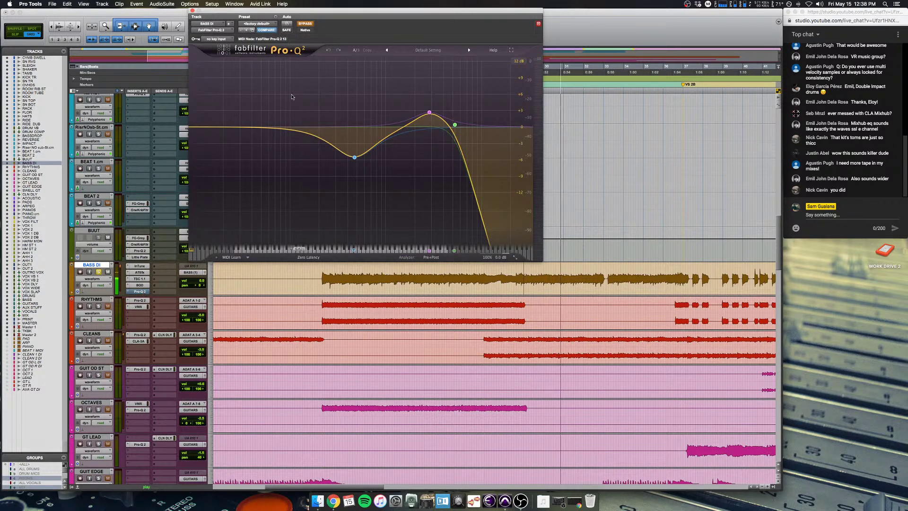
key(space)
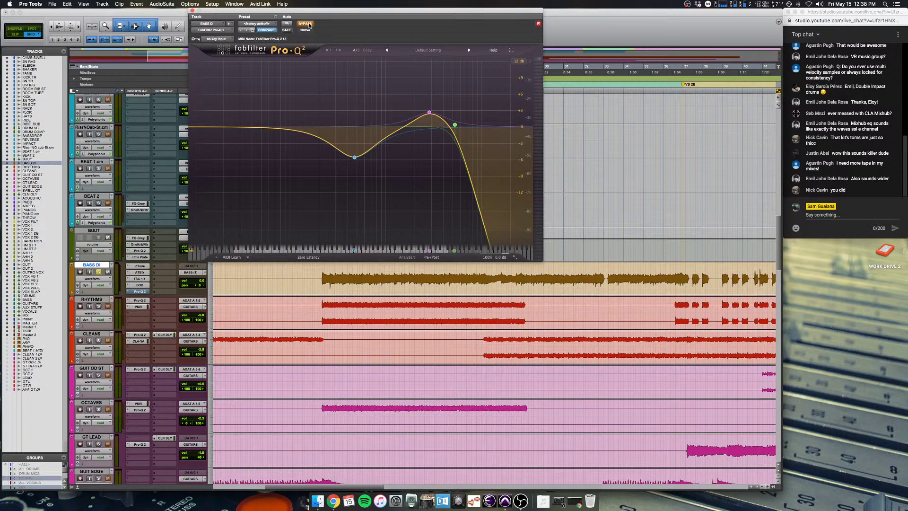
key(space)
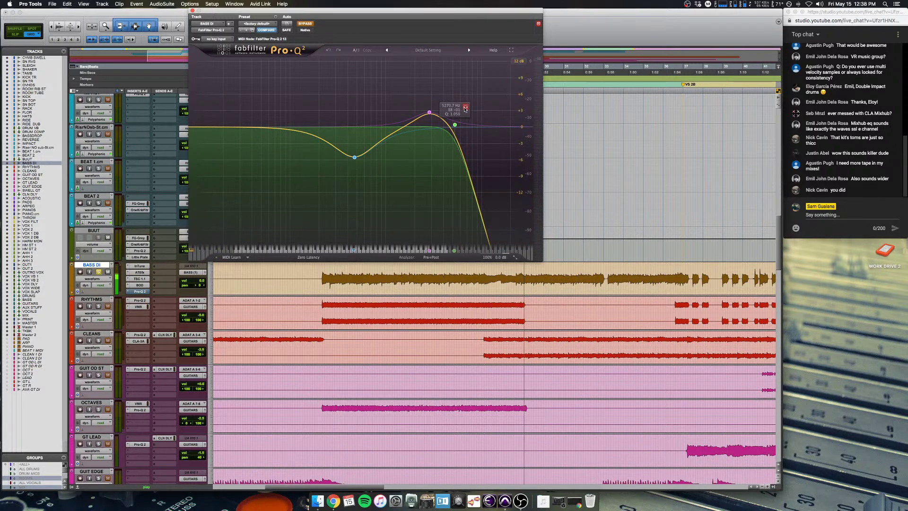
click(466, 108)
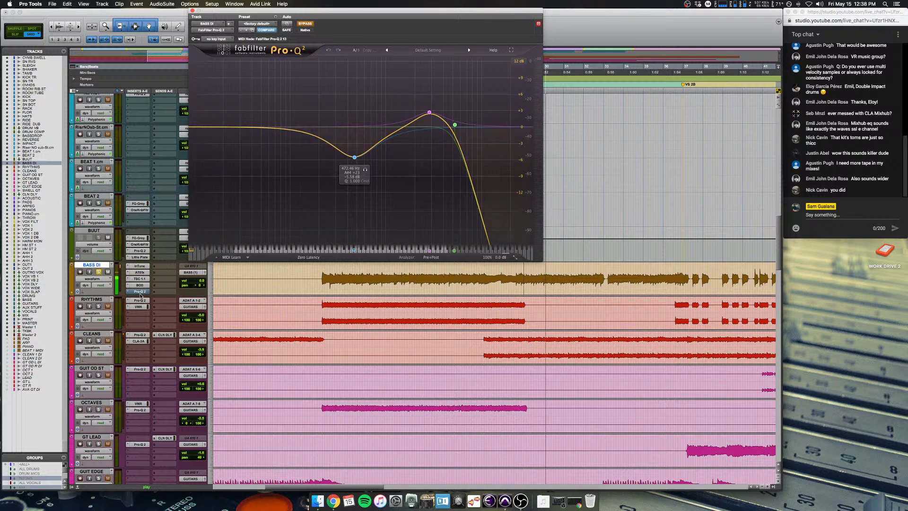
click(464, 106)
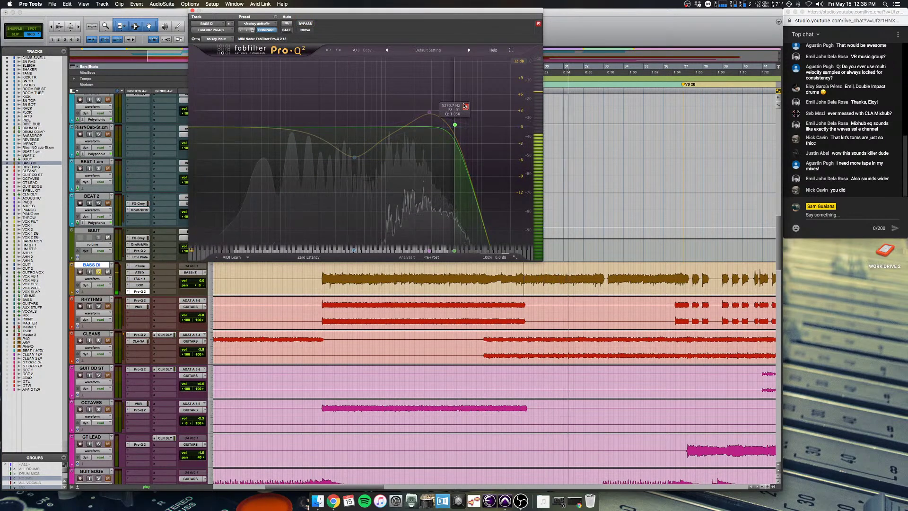
key(space)
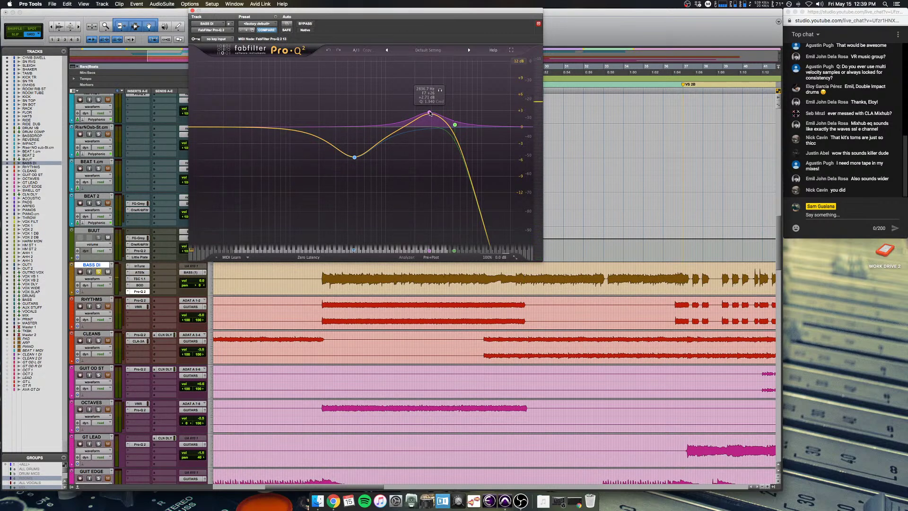
Step: Audition Pro-Q 2's upper-mid boost band in solo from VS 2, moving the plug-in window clear of the transport
key(space)
click(440, 90)
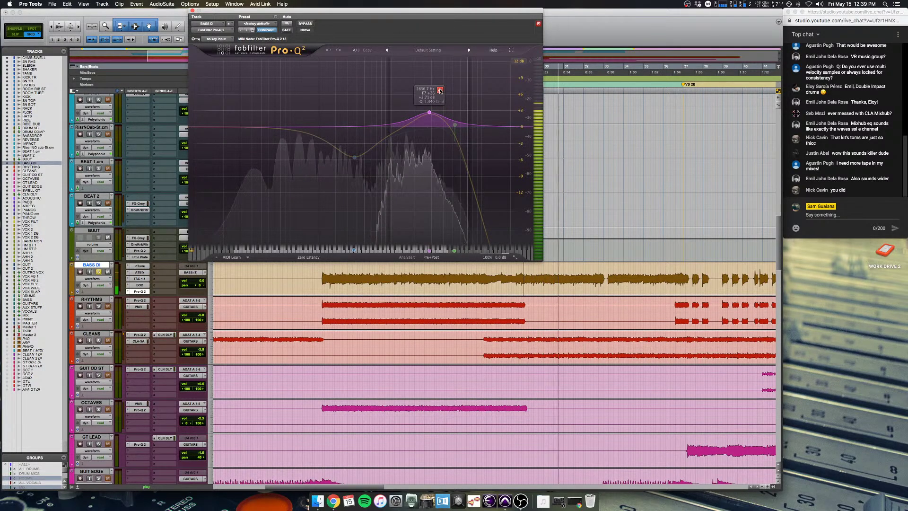
key(space)
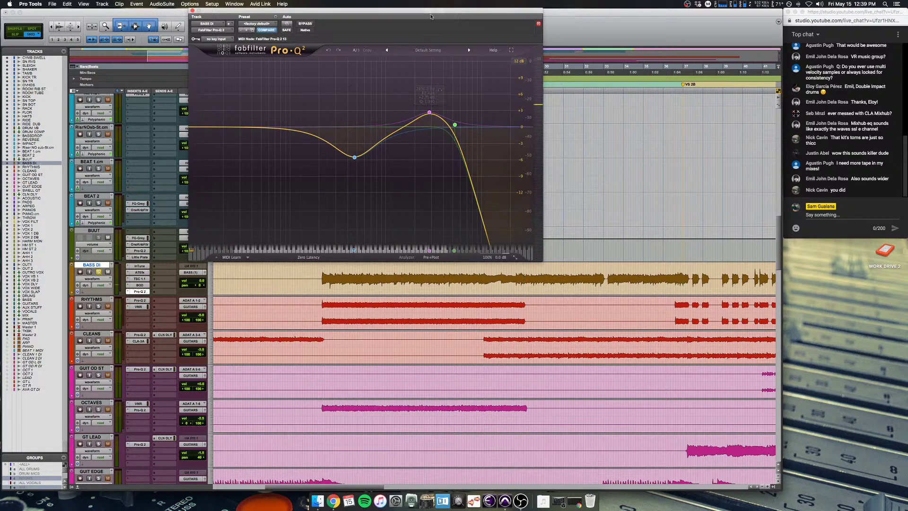
drag(430, 11, 472, 71)
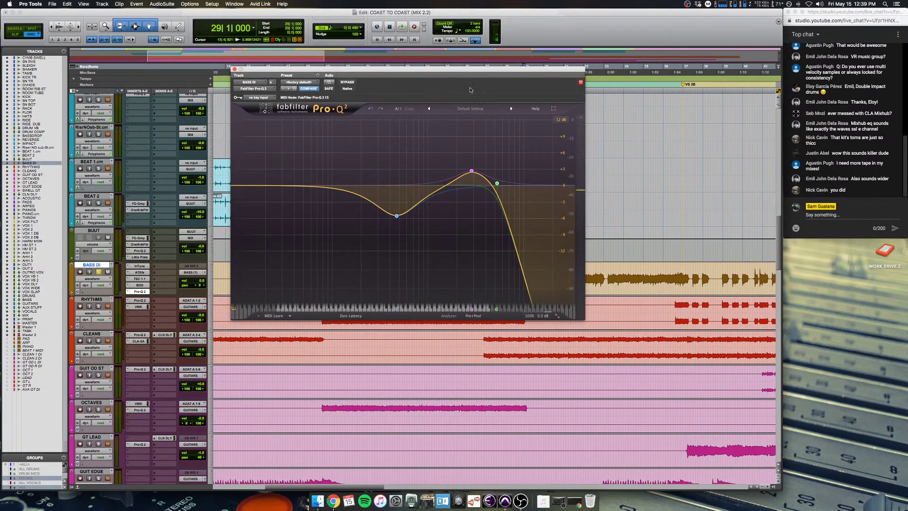
key(space)
click(482, 149)
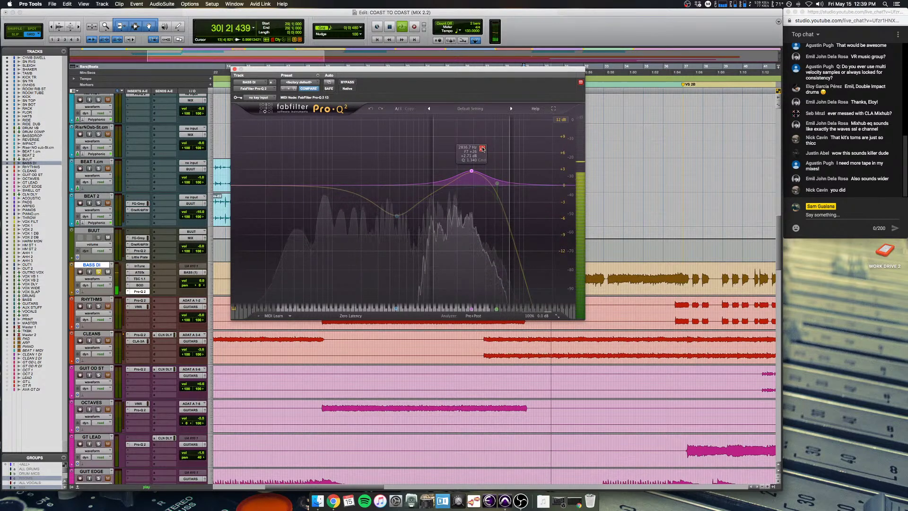
click(482, 149)
Step: Audition Pro-Q 2's 472 Hz cut band in solo on BASS DI
click(407, 227)
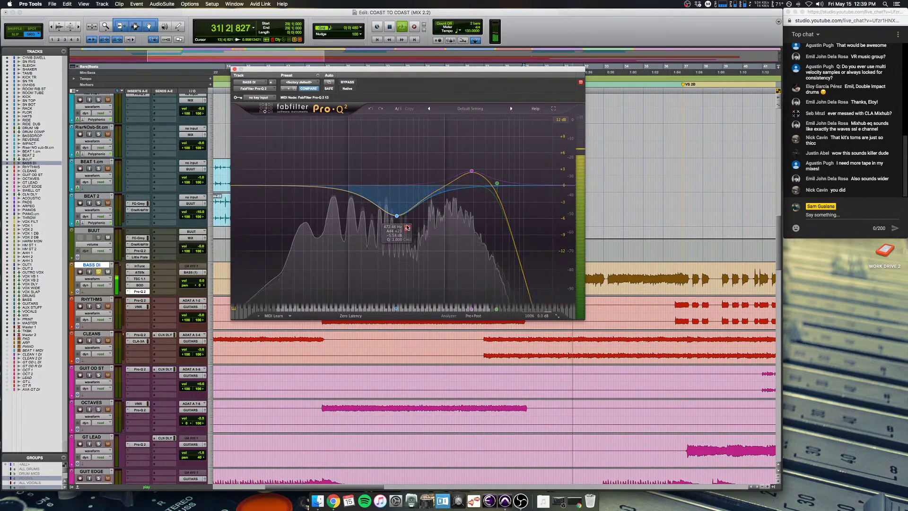
key(space)
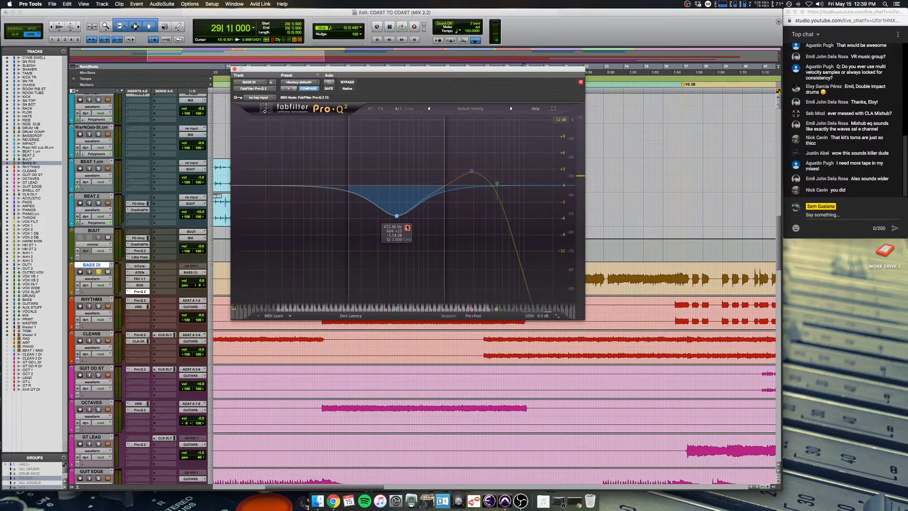
click(407, 228)
Step: Compare the bass with Pro-Q 2's 472 Hz cut band disabled and enabled from VS 2, and close the plug-in
key(space)
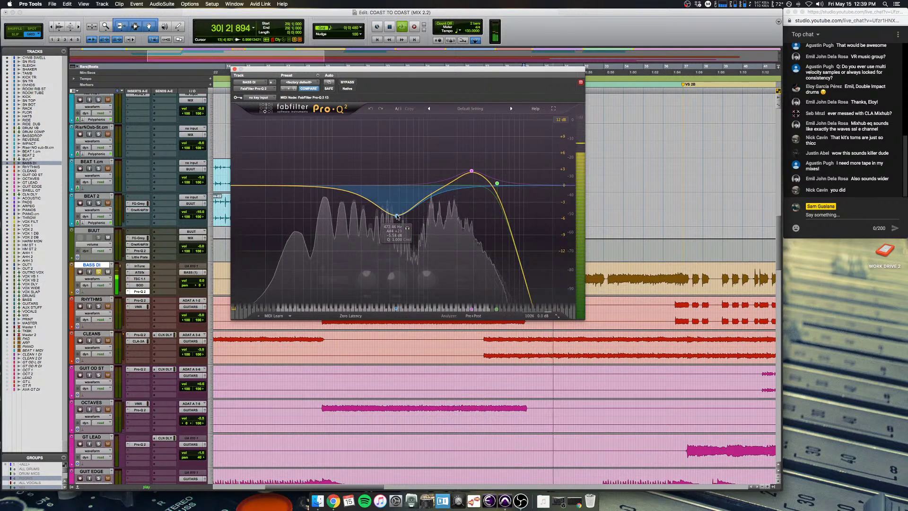
click(397, 216)
click(323, 268)
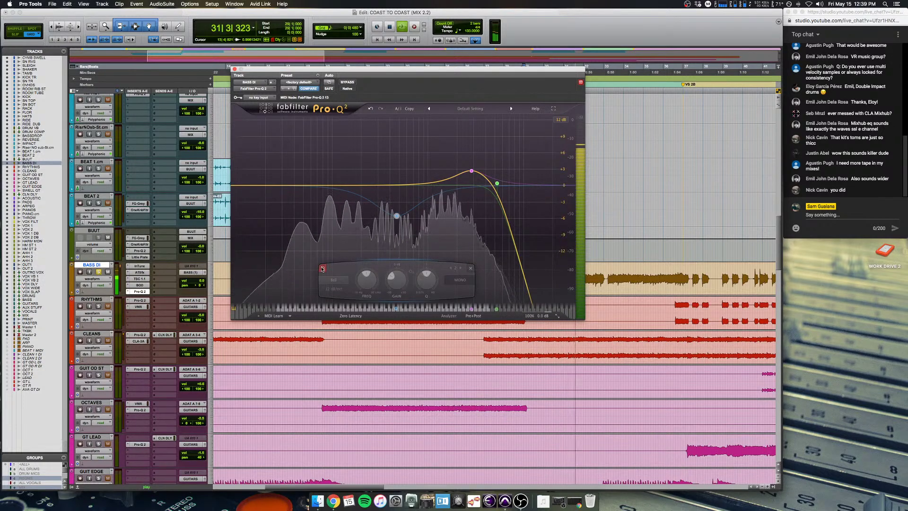
click(322, 268)
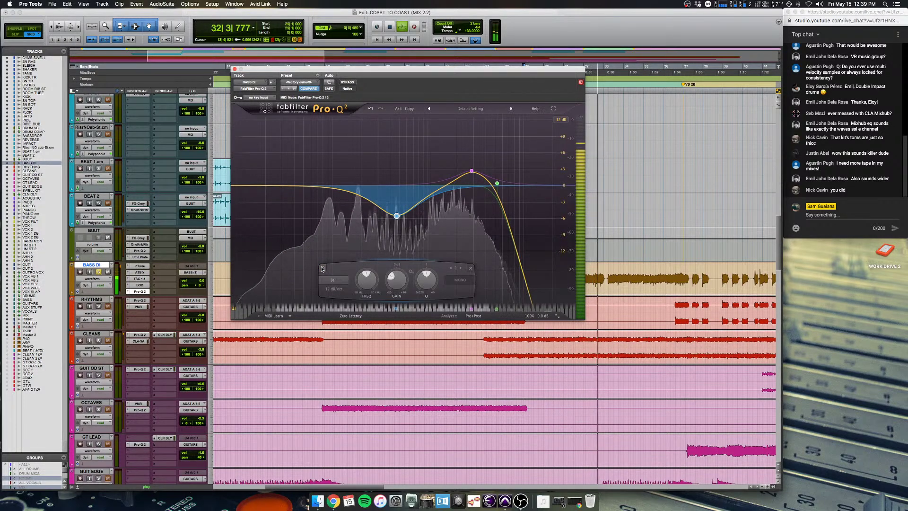
key(space)
click(234, 69)
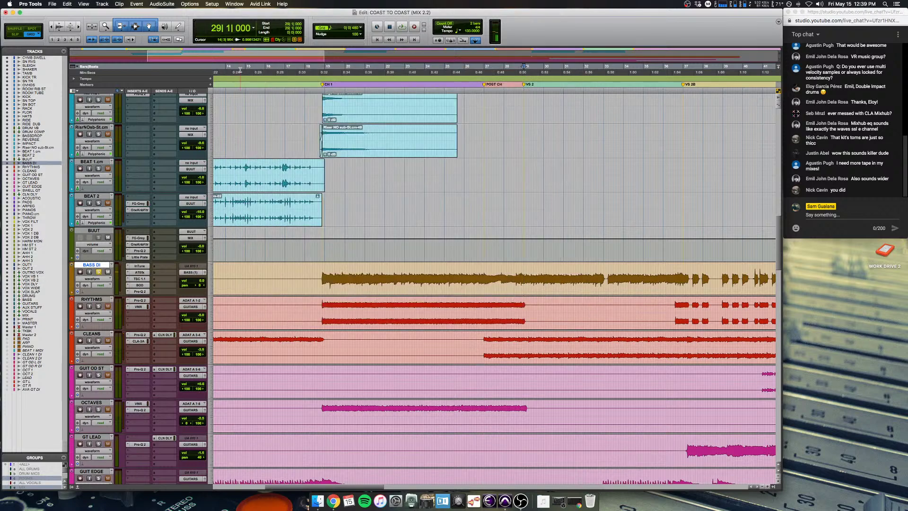
Step: Unsolo BASS DI in the Mix window and open its CLA-76 compressor while auditioning the full mix from VS 2
key(super+equal)
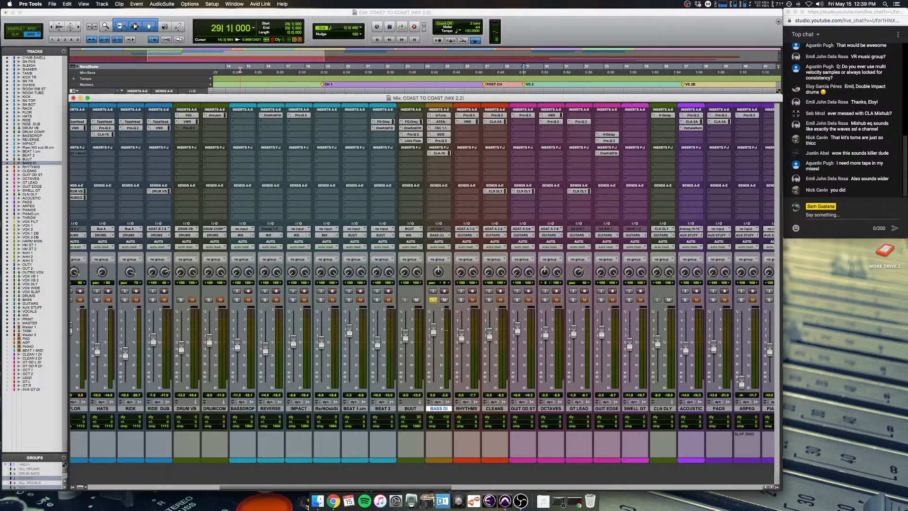
click(432, 300)
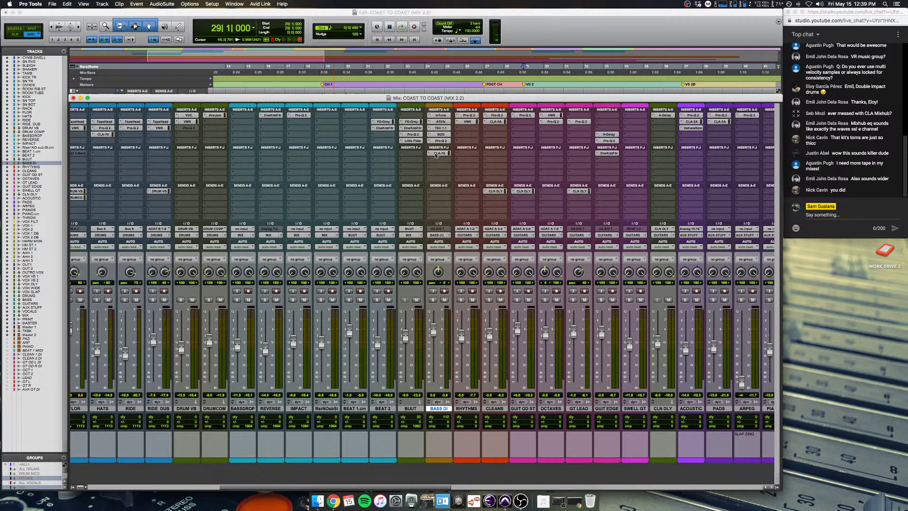
click(439, 153)
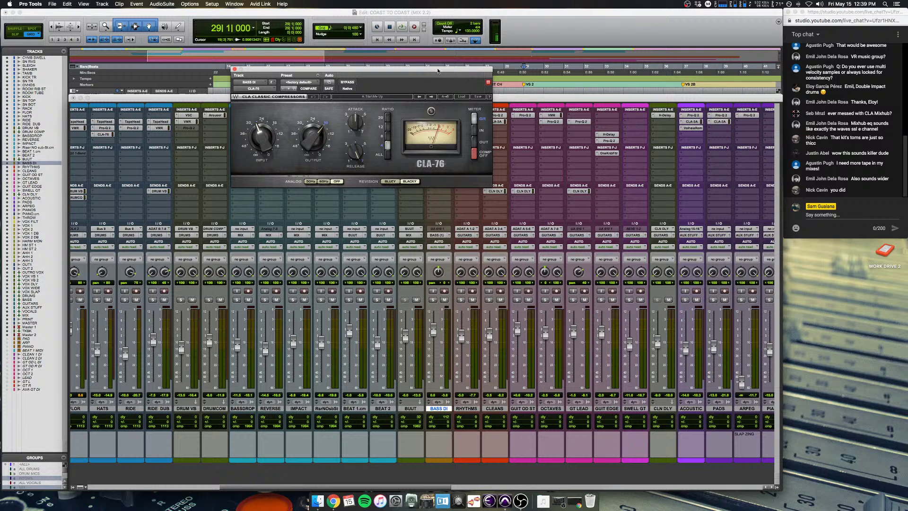
drag(438, 71, 330, 122)
key(space)
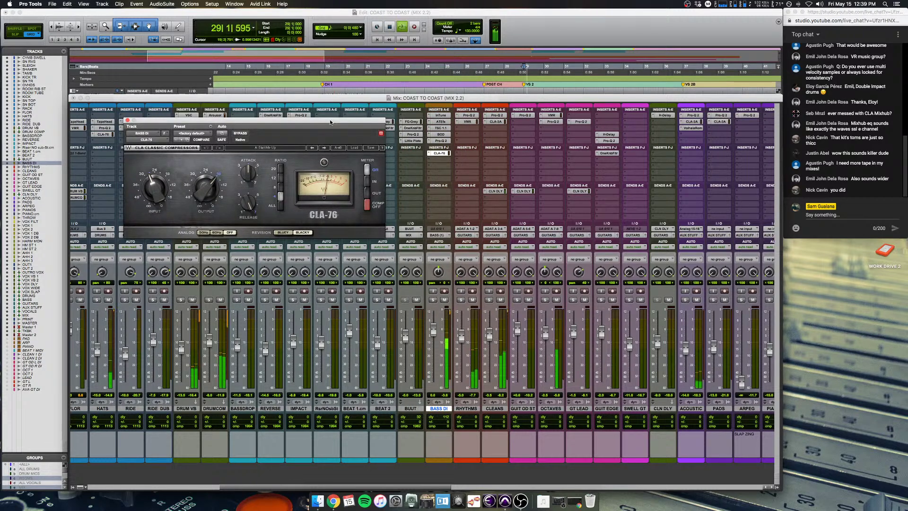
key(space)
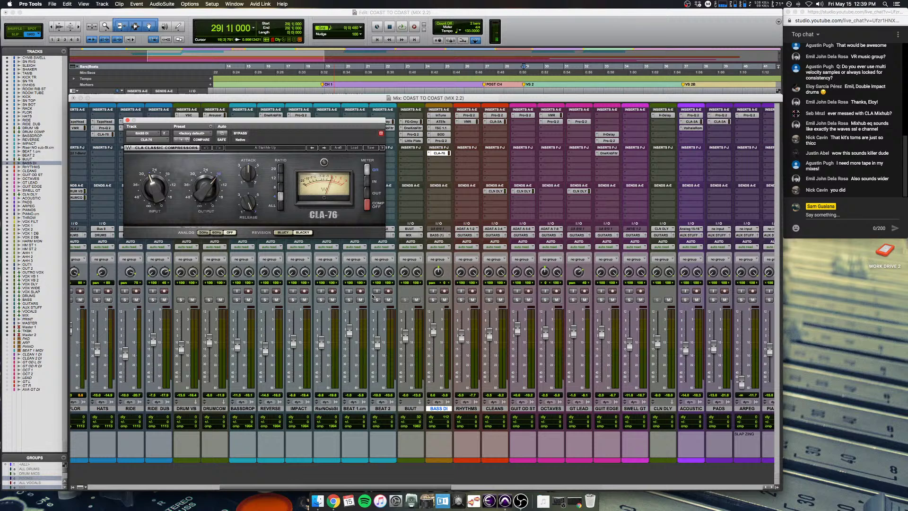
Step: Audition the mix from VS 2 with BASS DI's CLA-76, and open the BASS bus's Virtual Mix Rack
key(space)
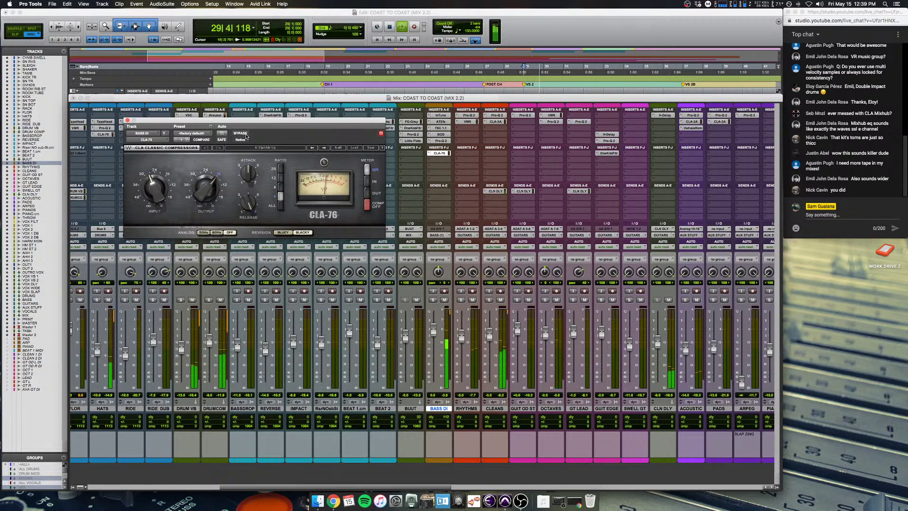
key(space)
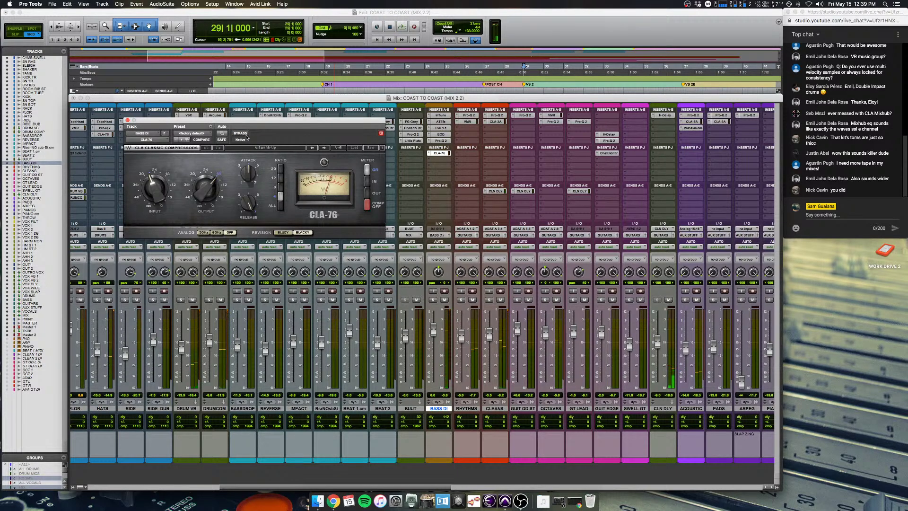
key(space)
scroll(472, 285, right, 10)
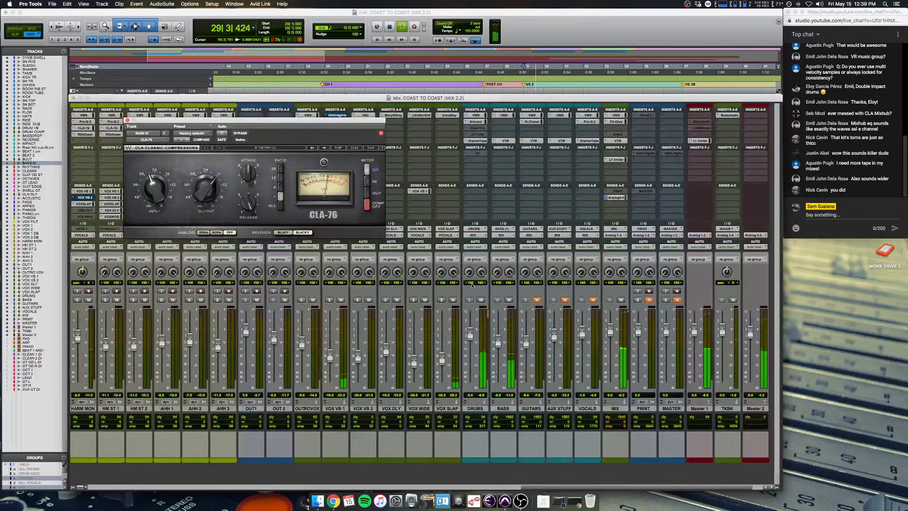
click(504, 115)
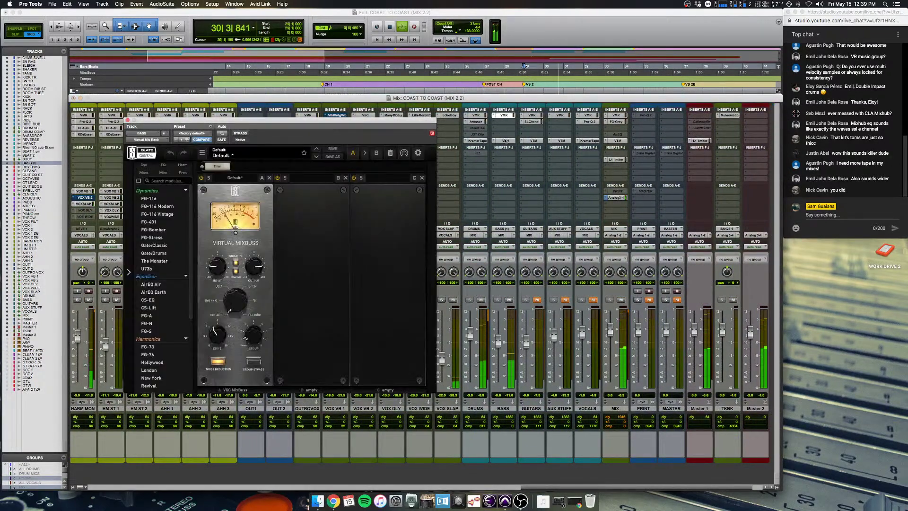
Step: Compare the BASS bus with Virtual Tape Machines bypassed and active during playback, and close the plug-in
click(504, 141)
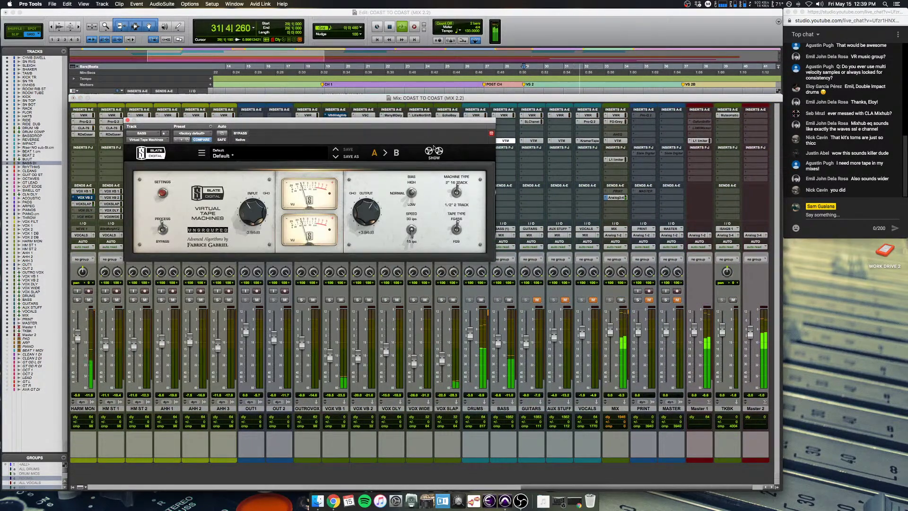
click(241, 133)
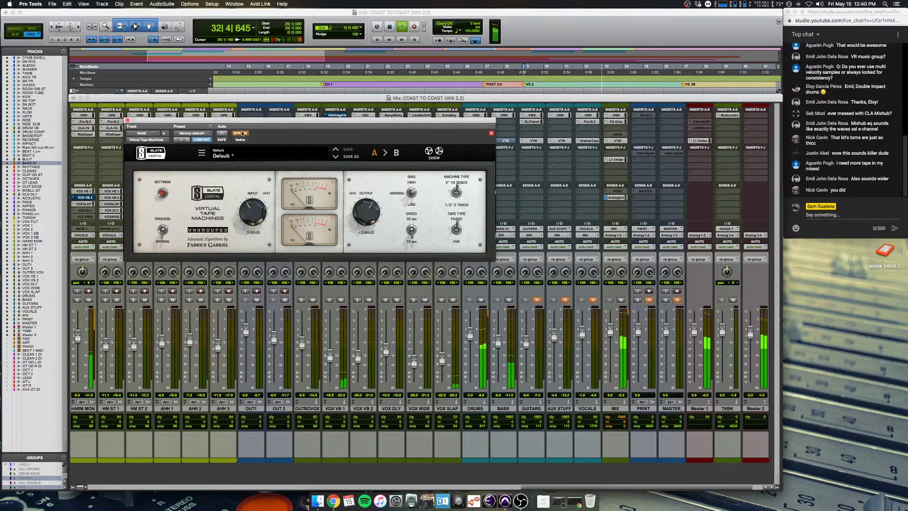
click(241, 133)
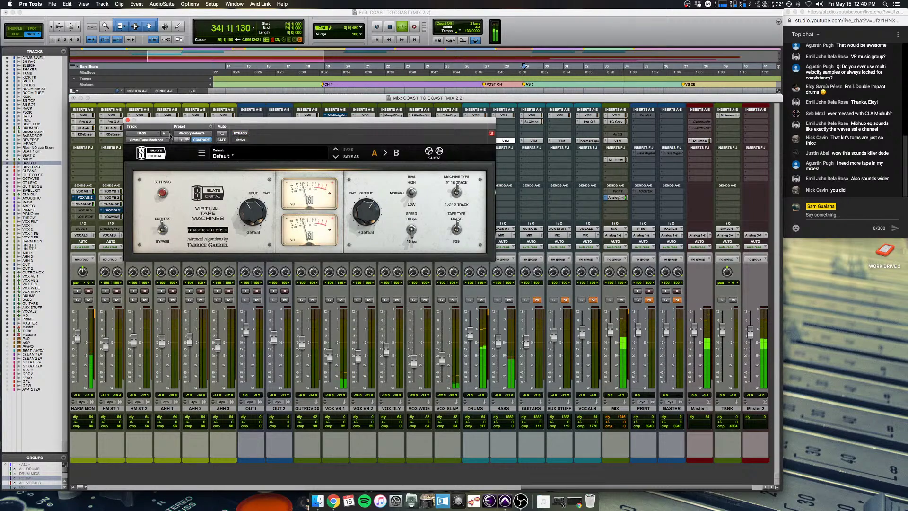
key(space)
click(127, 120)
Step: Mute the DRUMS bus, audition the bass from VS 2, and inspect the BASS bus's Virtual Tape Machines settings
scroll(543, 233, left, 15)
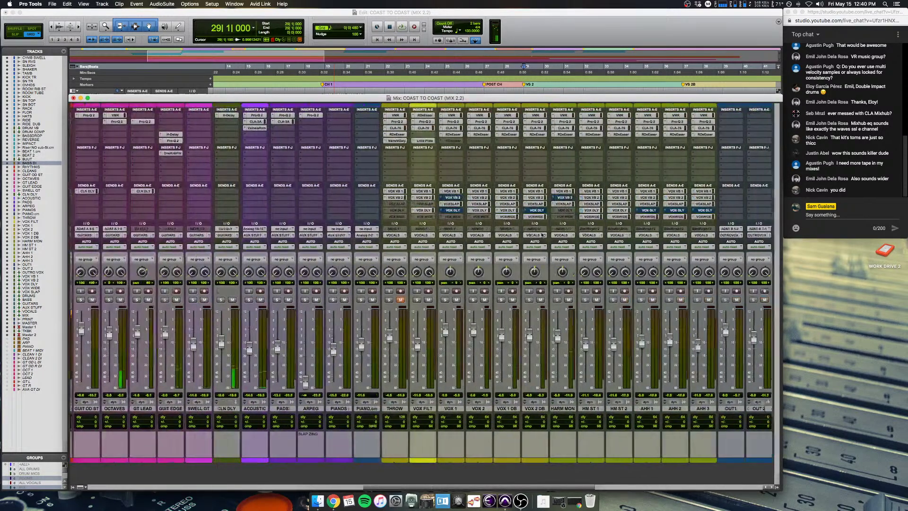
scroll(506, 364, right, 15)
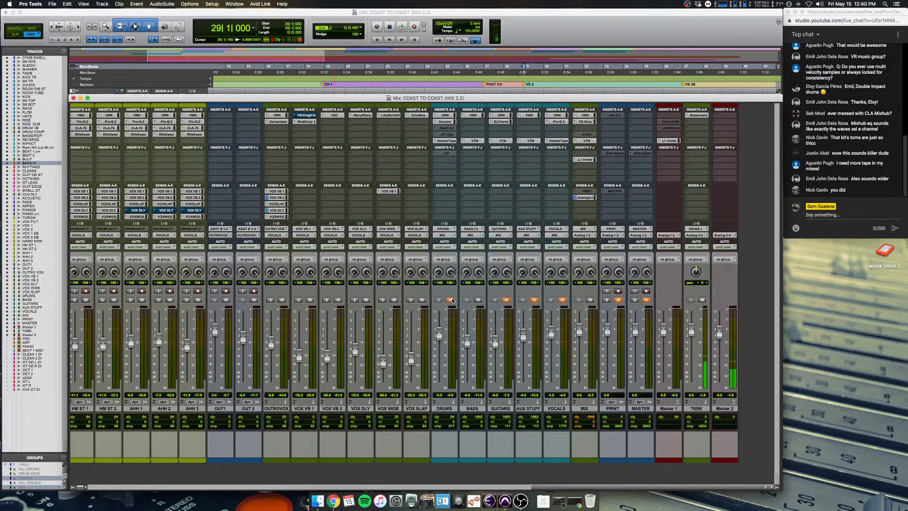
key(space)
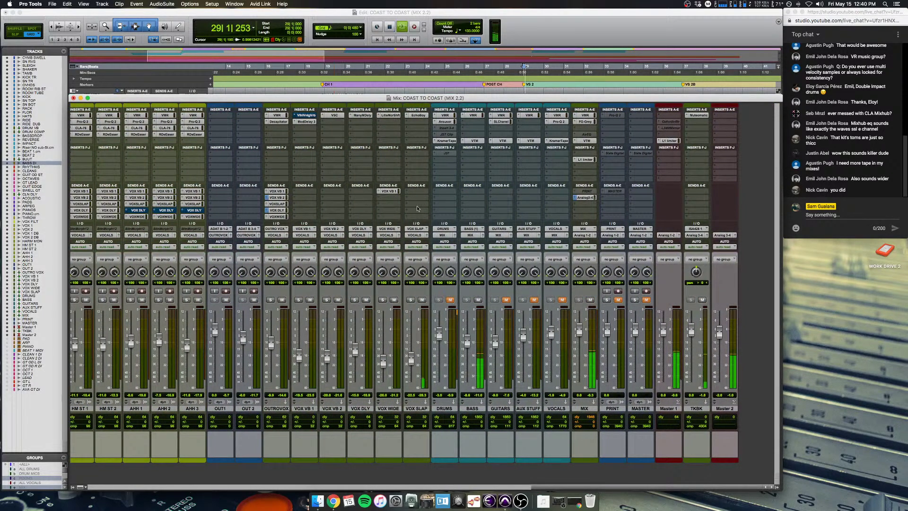
key(space)
click(469, 141)
drag(452, 121, 531, 237)
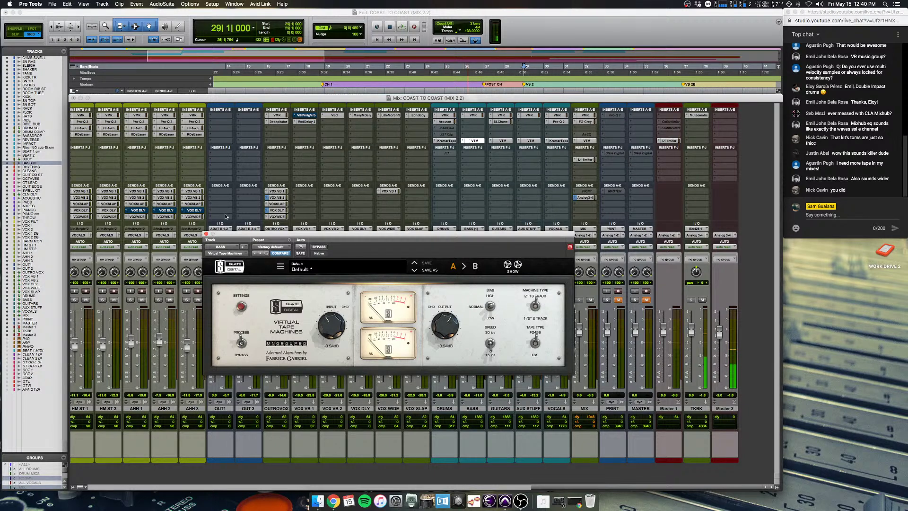
click(206, 234)
Step: Compare the bass from VS 2 with the BASS bus's VTM insert bypassed and active, keeping the plug-in window closed
key(space)
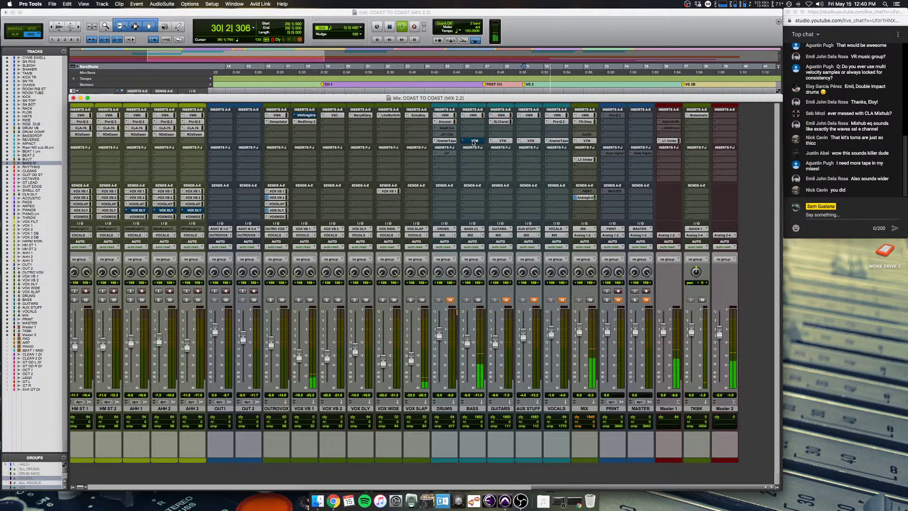
key(space)
key(space)
key(space)
super+click(474, 141)
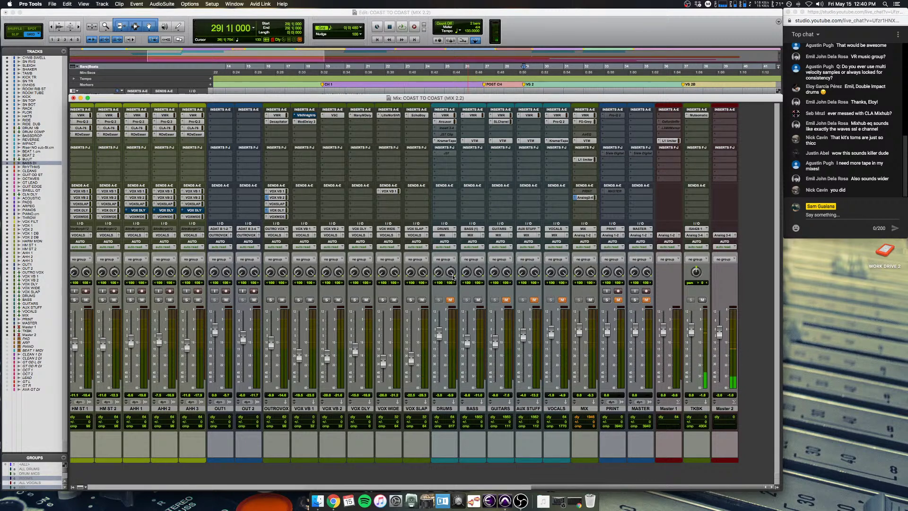
key(space)
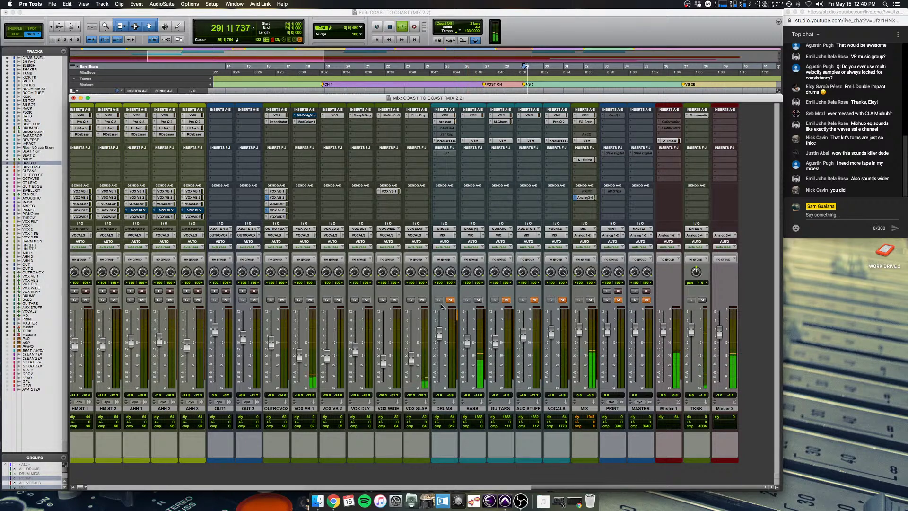
super+click(473, 141)
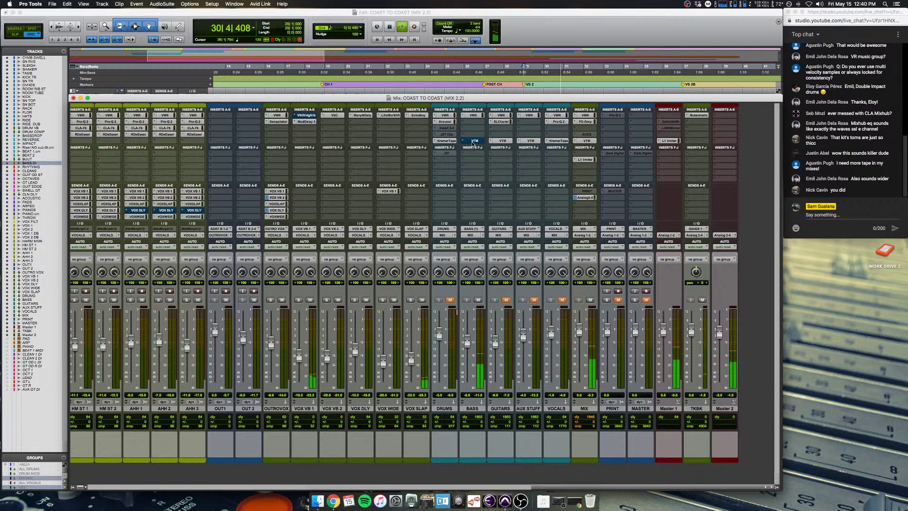
super+click(473, 141)
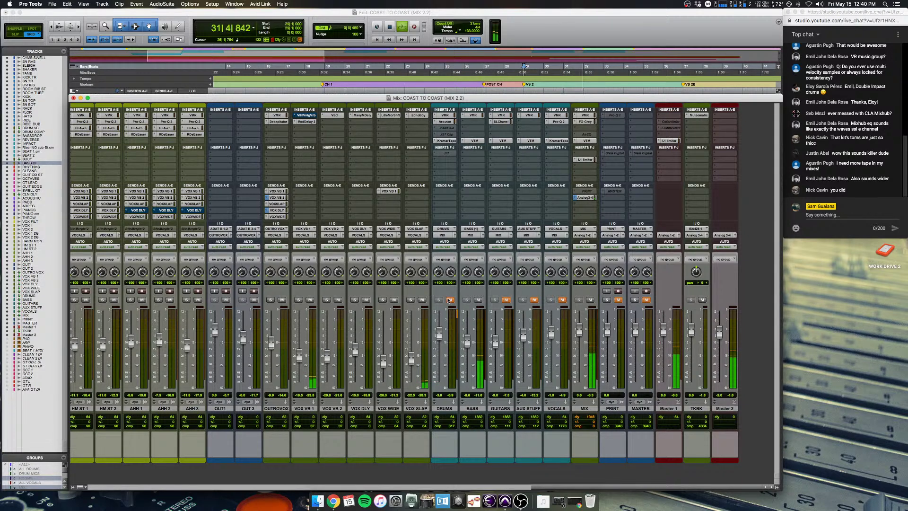
Step: Unmute the DRUMS and GUITARS buses, stop playback and return to the Edit window
click(450, 300)
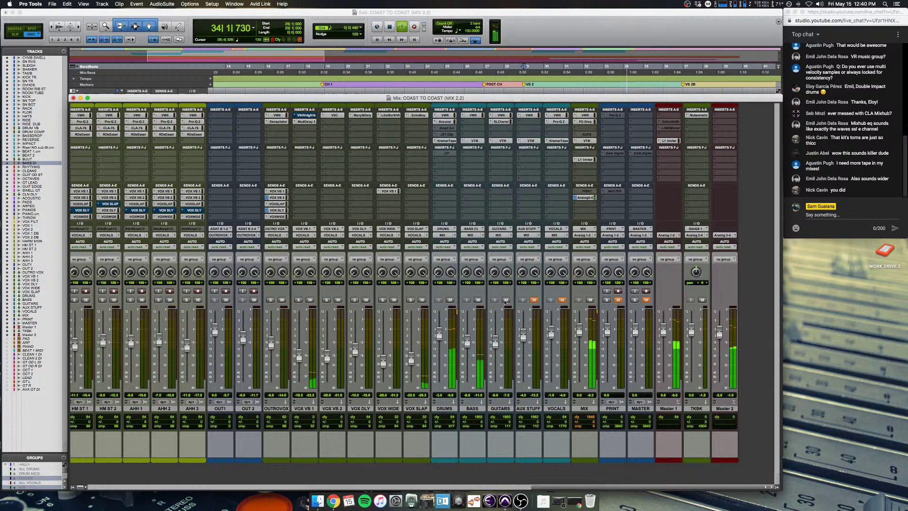
click(524, 32)
key(space)
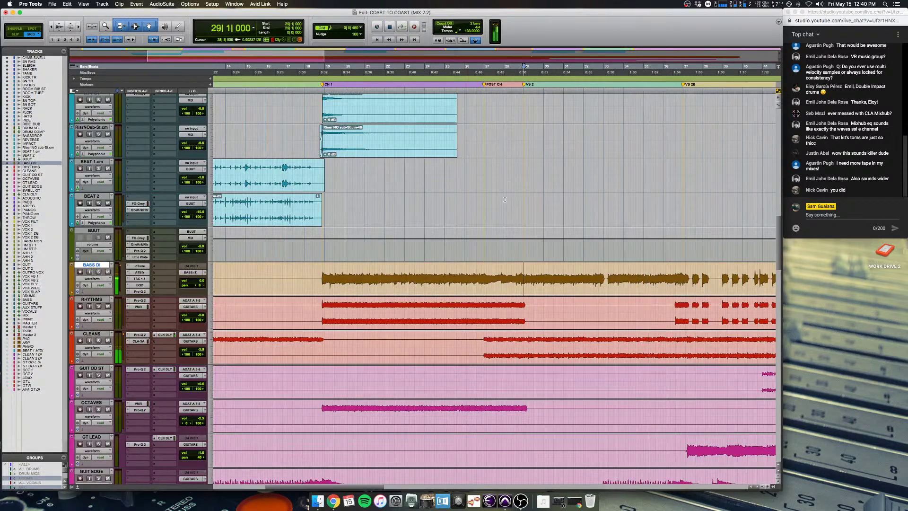
Step: Examine the bass and guitar tracks across the whole arrangement, from RHYTHMS and CLEANS to SWELL GT
key(alt+a)
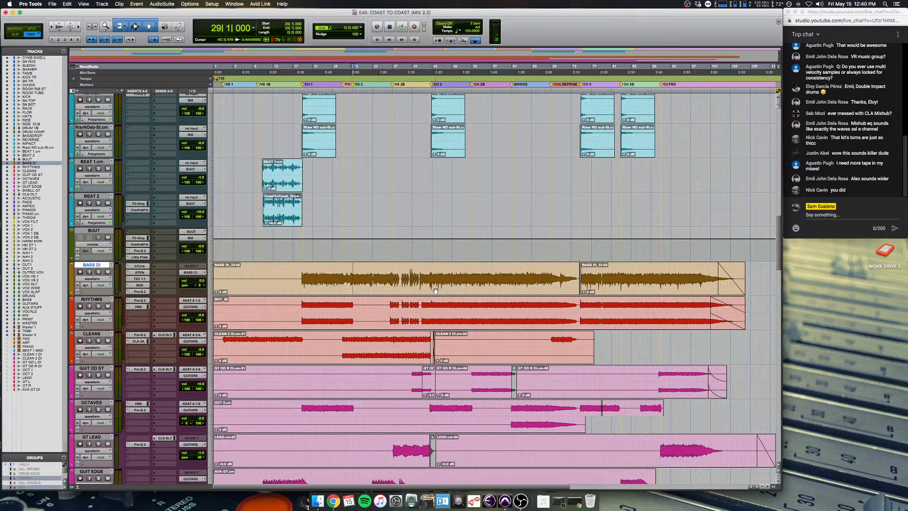
key(super+bracketright)
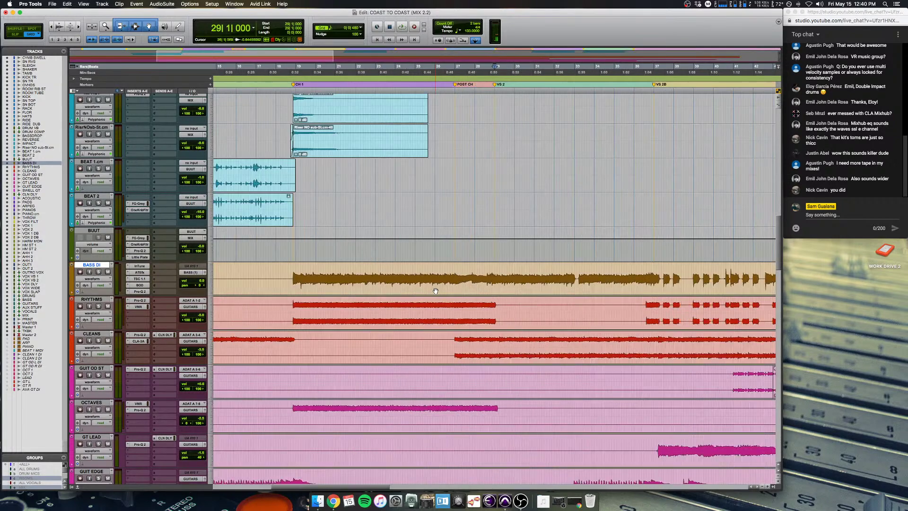
scroll(435, 290, right, 5)
scroll(435, 290, left, 7)
scroll(437, 291, right, 4)
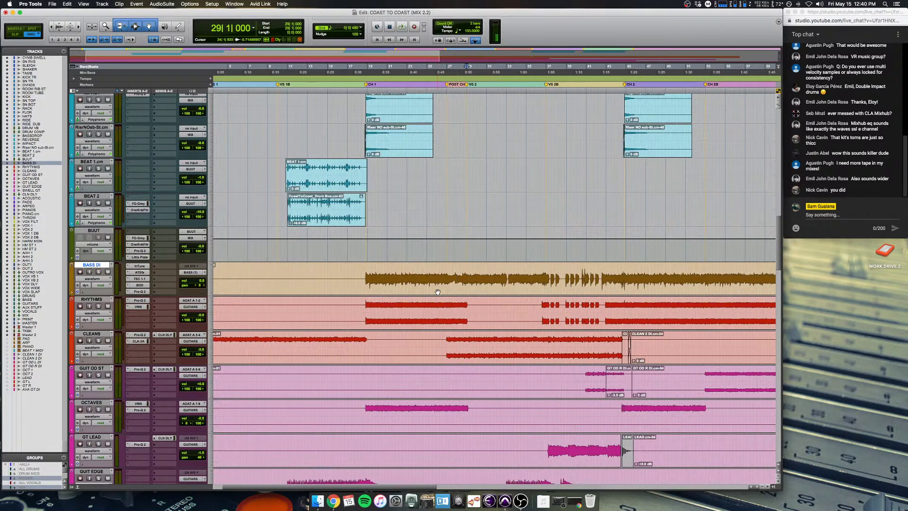
click(324, 303)
key(super+bracketright)
key(super+bracketright)
key(super+bracketright)
key(super+bracketright)
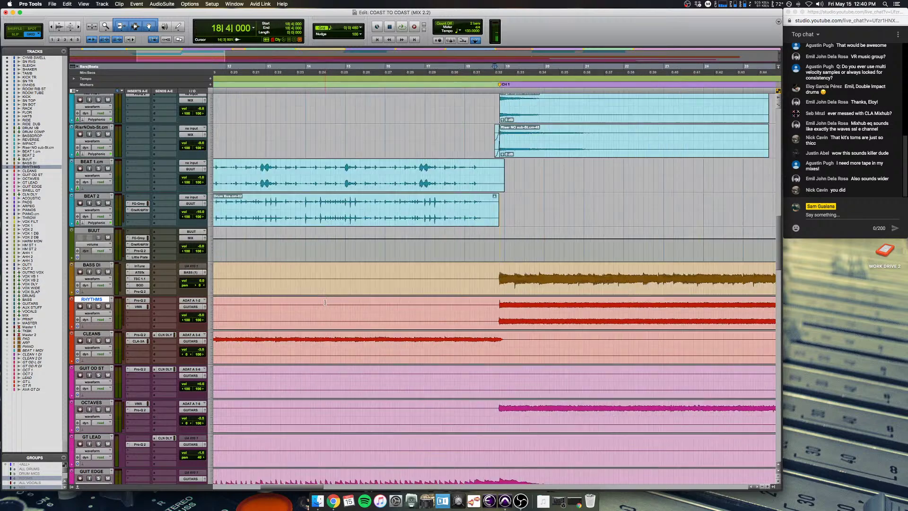
key(super+bracketleft)
key(super+bracketleft)
key(super+bracketleft)
key(super+bracketleft)
key(super+bracketleft)
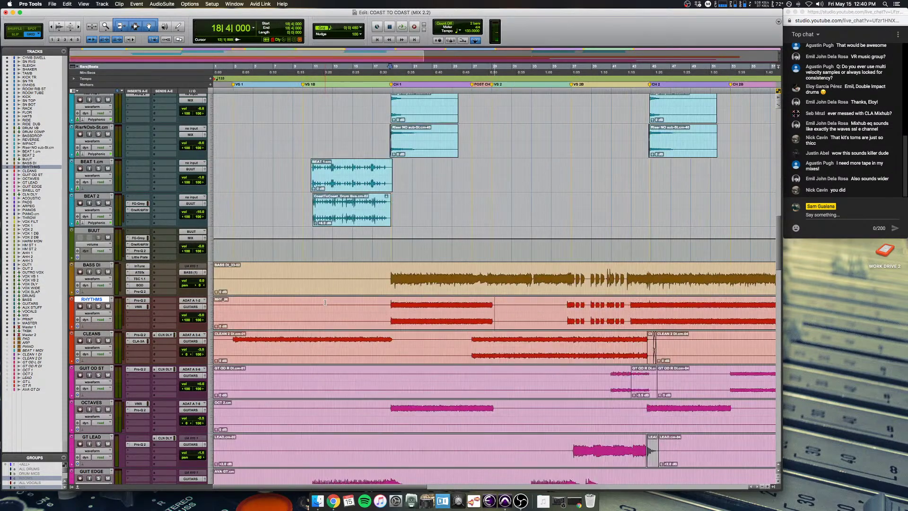
key(super+bracketright)
scroll(325, 303, down, 3)
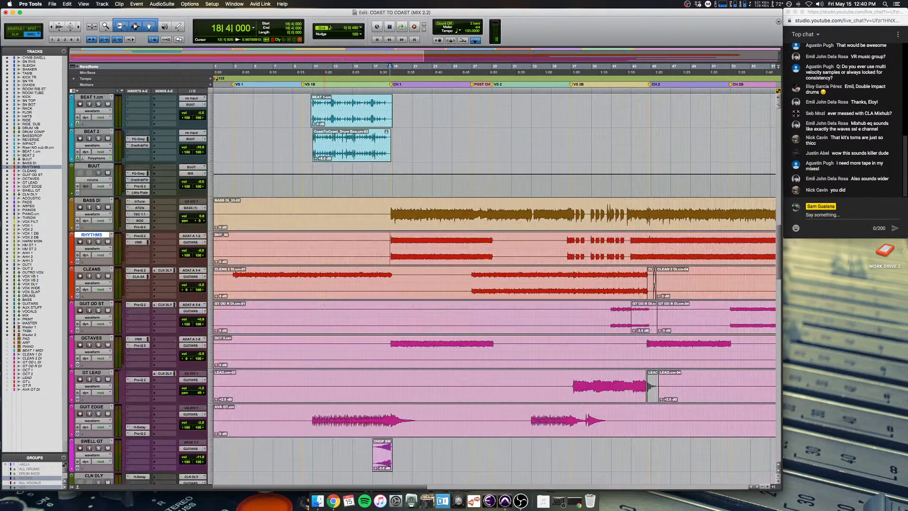
key(super+bracketleft)
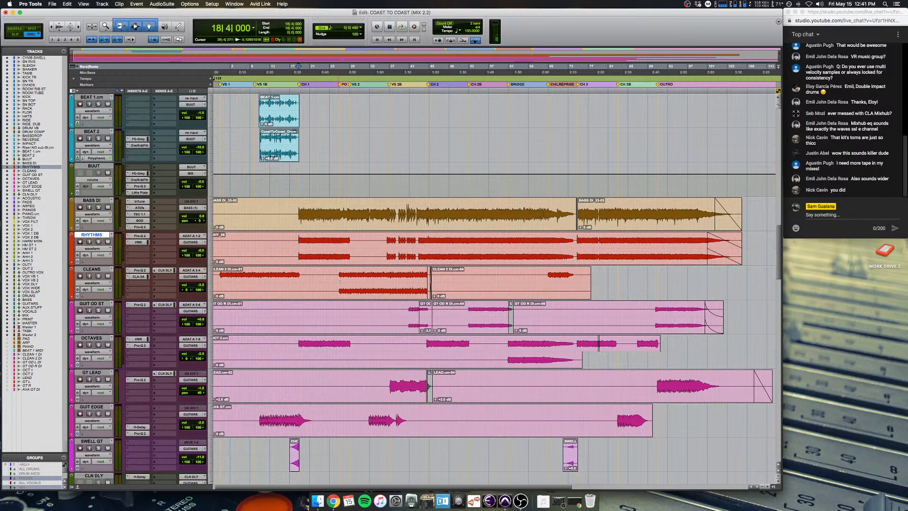
Step: Examine the CLEANS and RHYTHMS clips, inspecting the RHYTHMS entrance at CH 1 up close
click(339, 283)
key(super+bracketright)
key(super+bracketright)
key(super+bracketleft)
key(super+bracketleft)
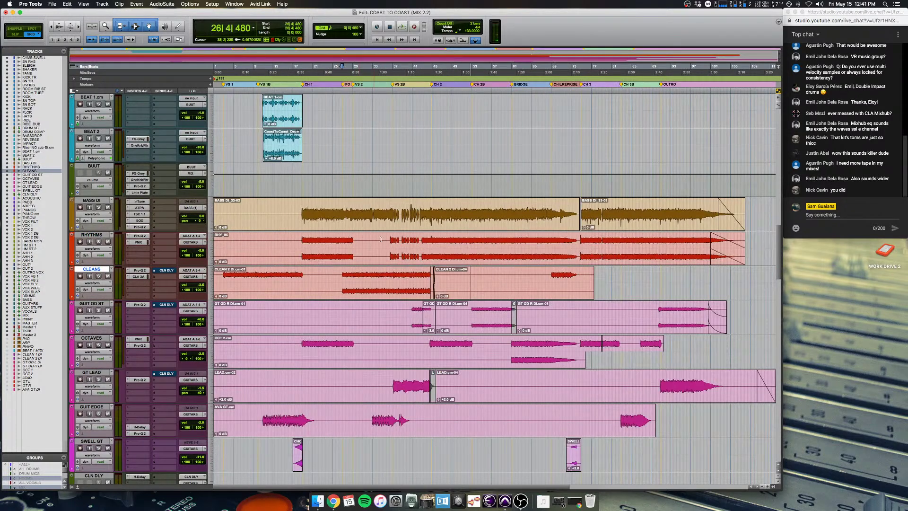
click(302, 238)
key(super+bracketright)
key(super+bracketright)
key(super+bracketright)
key(super+bracketright)
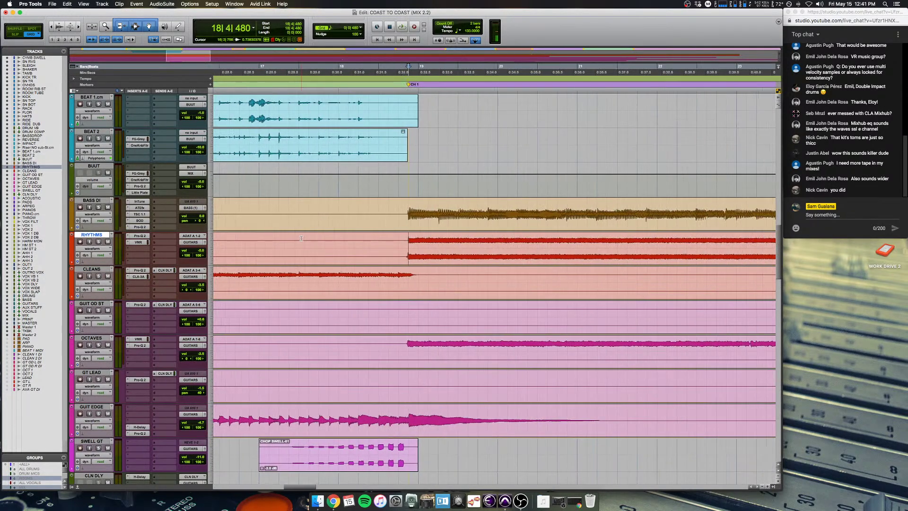
key(super+bracketright)
key(super+bracketright)
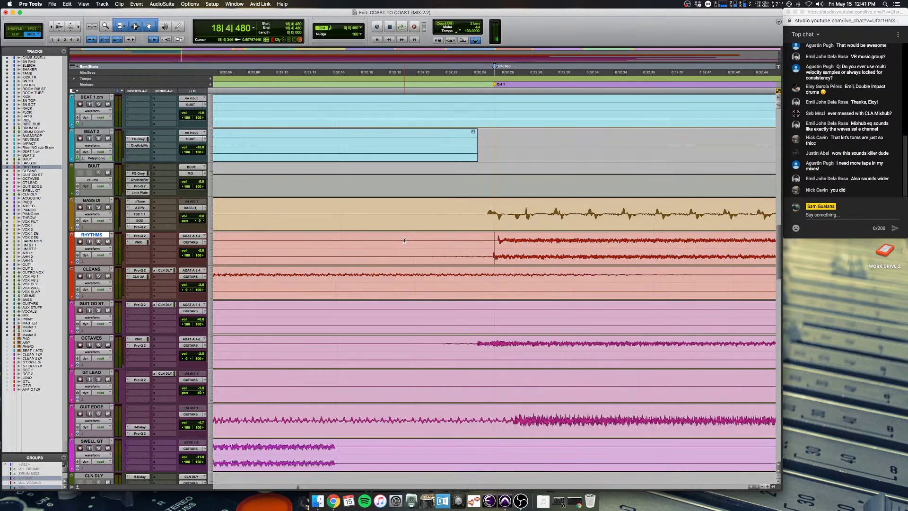
key(super+bracketleft)
key(super+bracketleft)
key(super+bracketleft)
key(super+bracketleft)
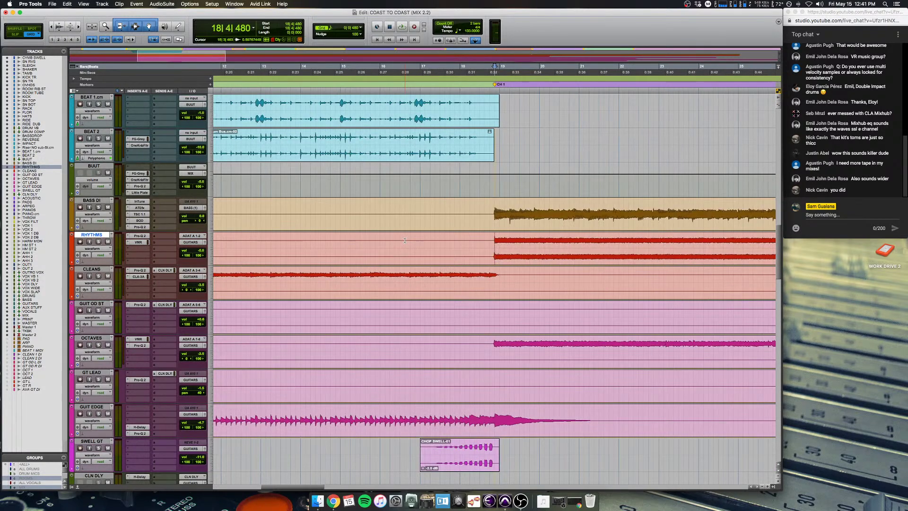
Step: Review the inactive source tracks in the Mix window by selecting PAD through AVA GT DI, and return to the Edit window
key(super+equal)
key(super+equal)
key(super+equal)
scroll(467, 453, right, 10)
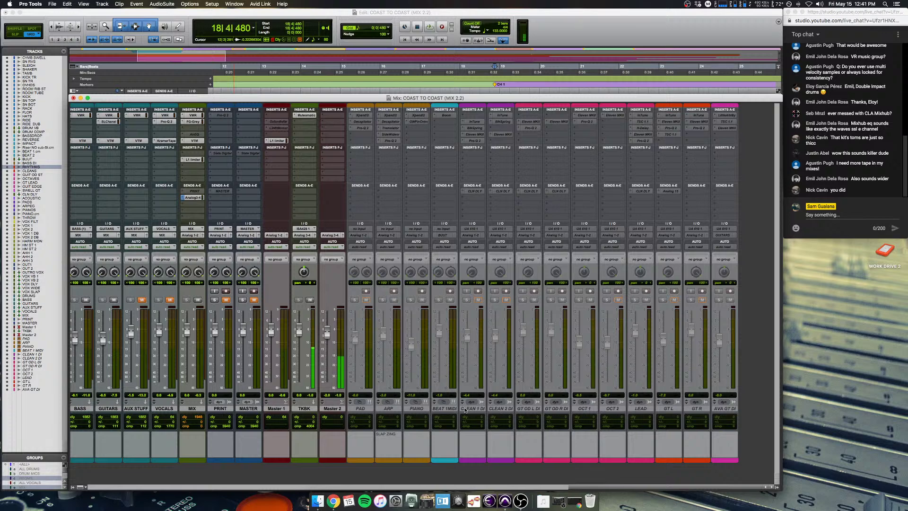
click(370, 407)
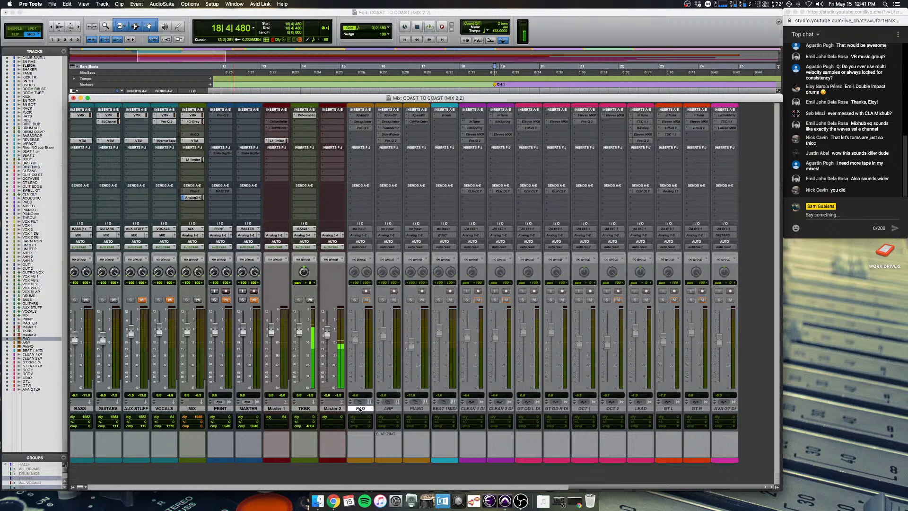
shift+click(727, 410)
right_click(727, 412)
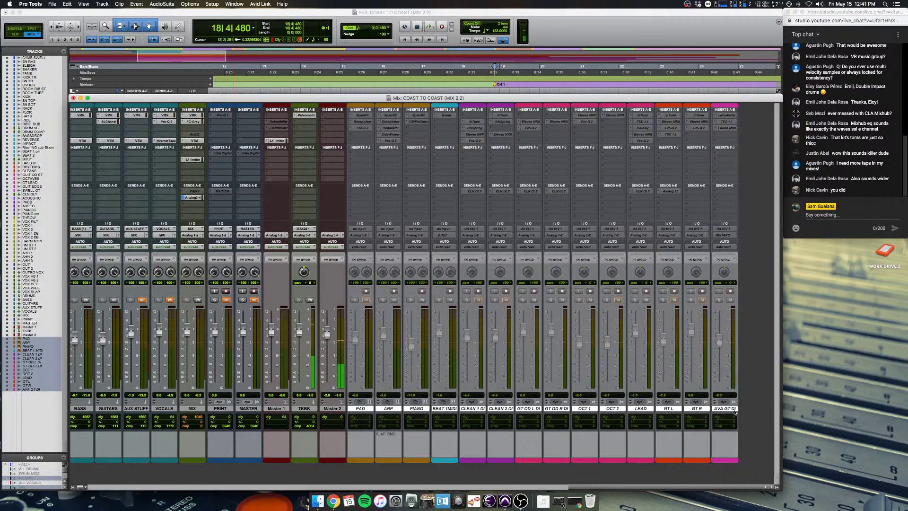
click(745, 417)
key(super+equal)
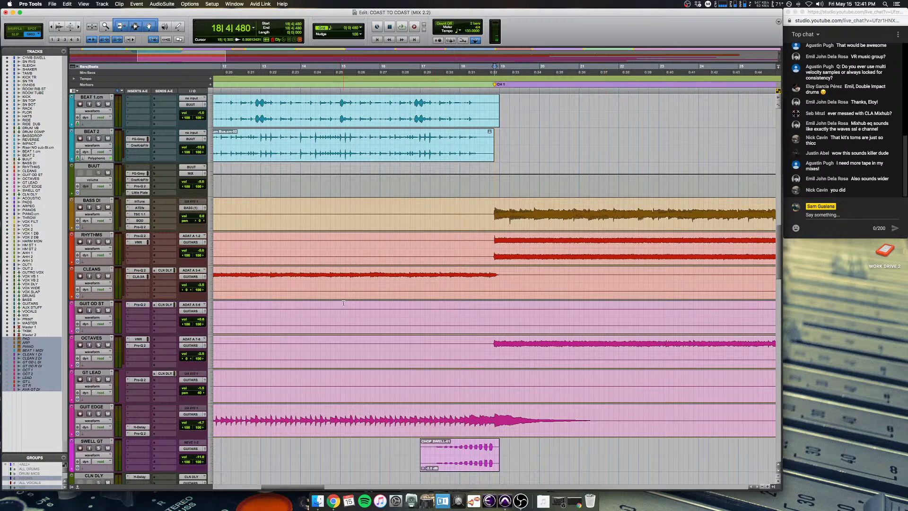
Step: Solo the CLEANS track and play it from just before VS 1
key(alt+a)
key(super+bracketright)
key(super+bracketright)
click(251, 278)
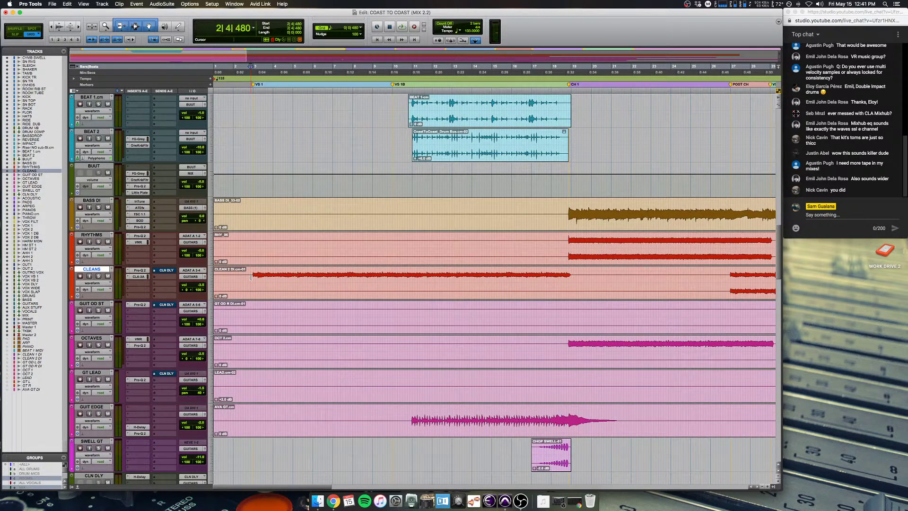
key(space)
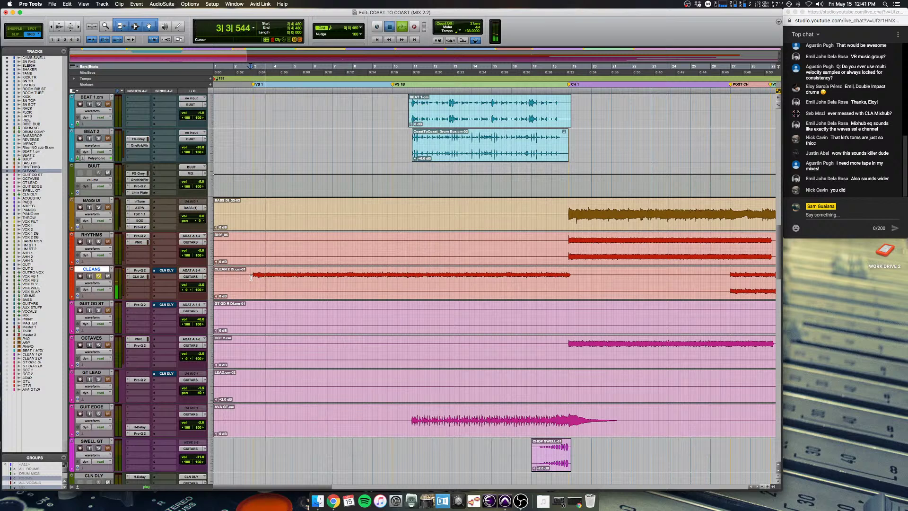
Step: Stop playback, clear the CLEANS solo and play from just before VS 1 with the other tracks included
key(space)
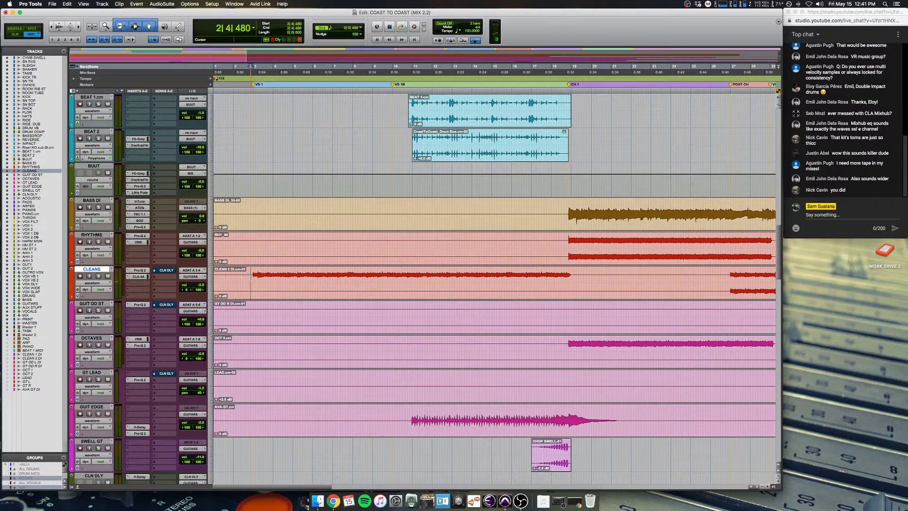
key(super+bracketleft)
key(super+bracketleft)
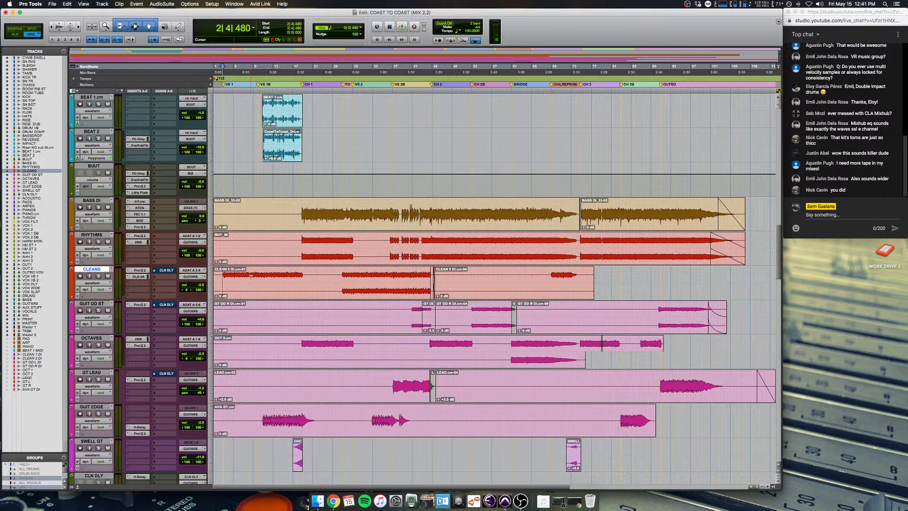
key(shift+s)
key(space)
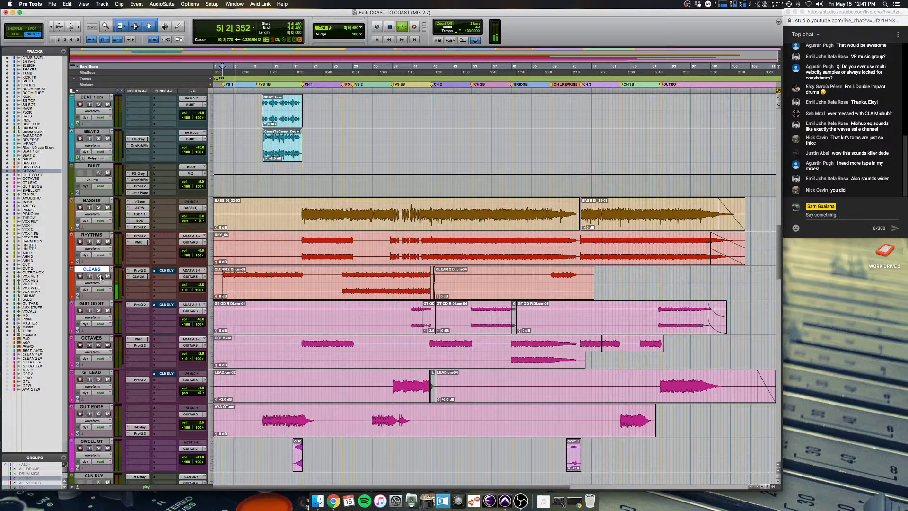
Step: Unmute the AUX STUFF bus in the Mix window, return to the Edit window and stop playback
key(super+equal)
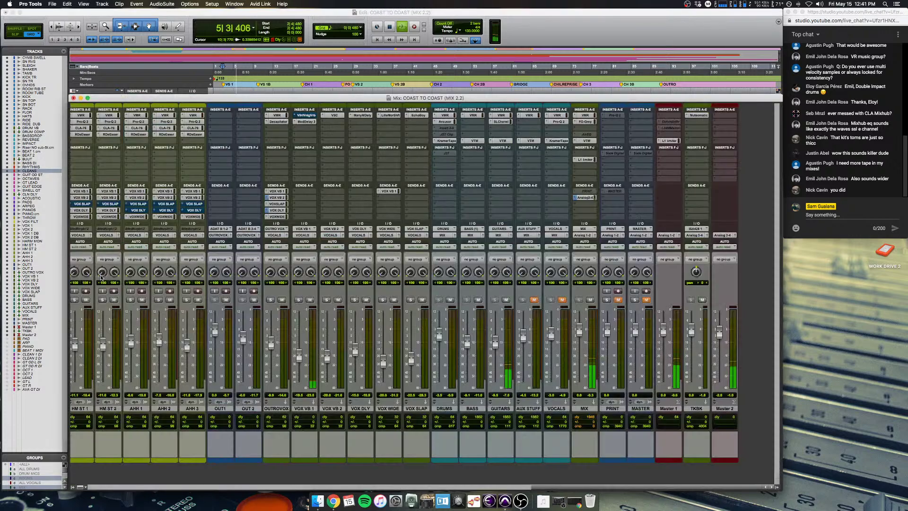
click(534, 300)
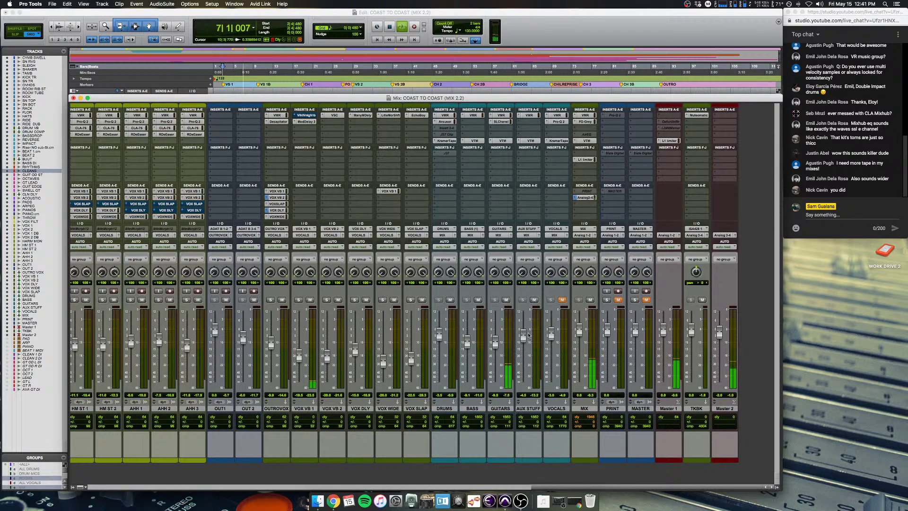
click(541, 44)
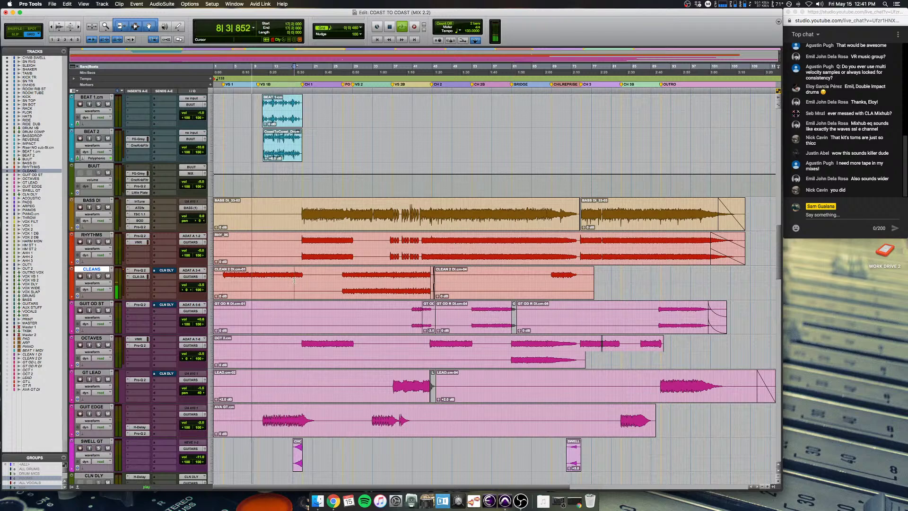
key(space)
Step: Place the cursor at the CLEANS entrance at POST CH and examine the guitar and acoustic tracks across the arrangement
key(super+bracketright)
key(super+bracketright)
click(467, 278)
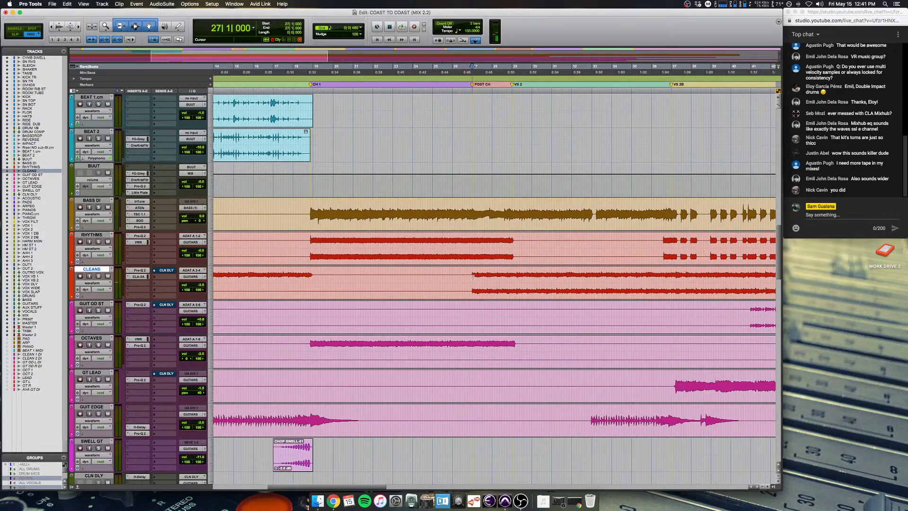
key(super+bracketleft)
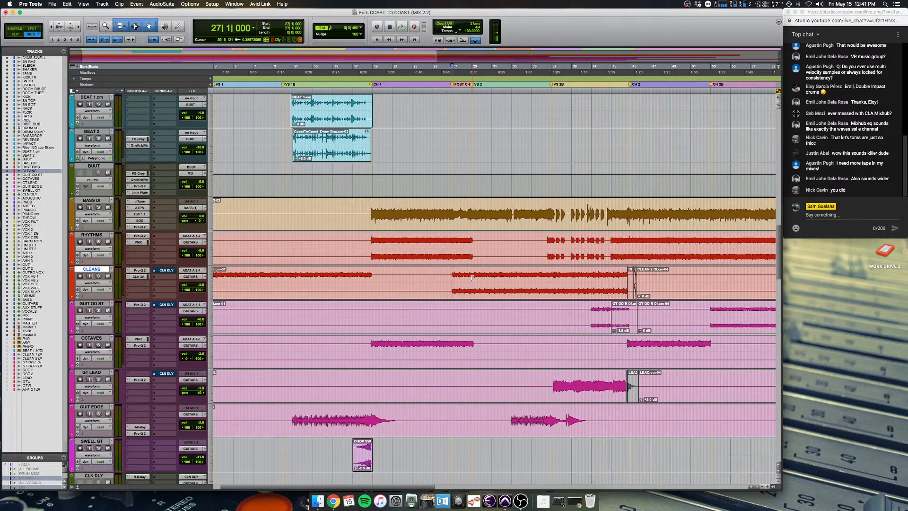
scroll(472, 278, down, 6)
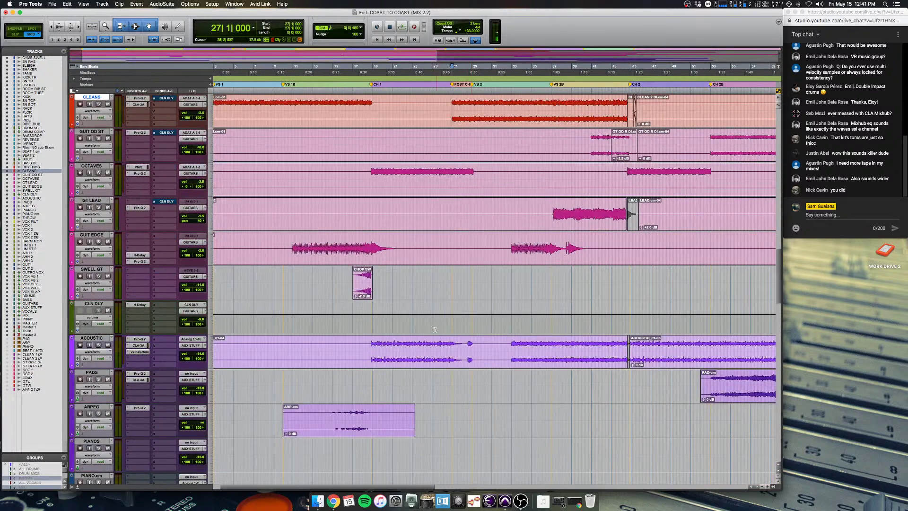
scroll(436, 328, up, 3)
key(super+bracketleft)
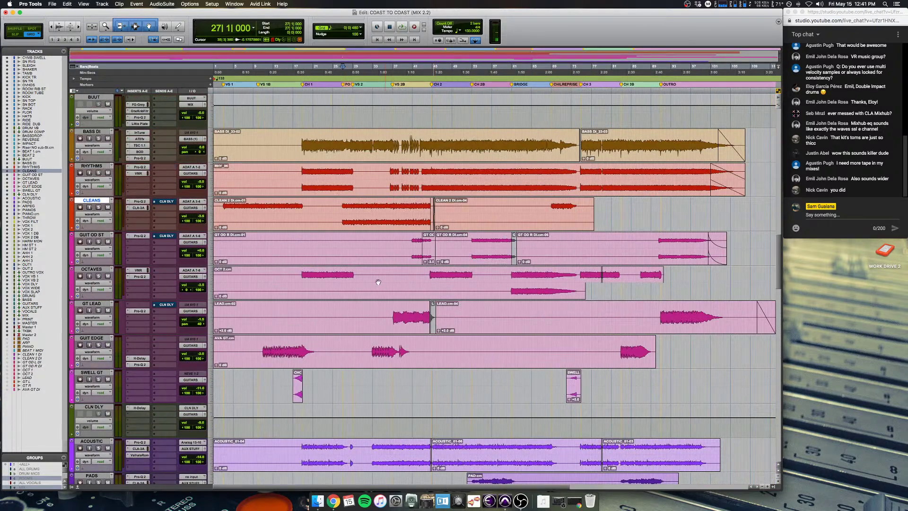
Step: Play from just before CH 1 on the RHYTHMS track and solo RHYTHMS
click(302, 193)
key(super+bracketright)
key(space)
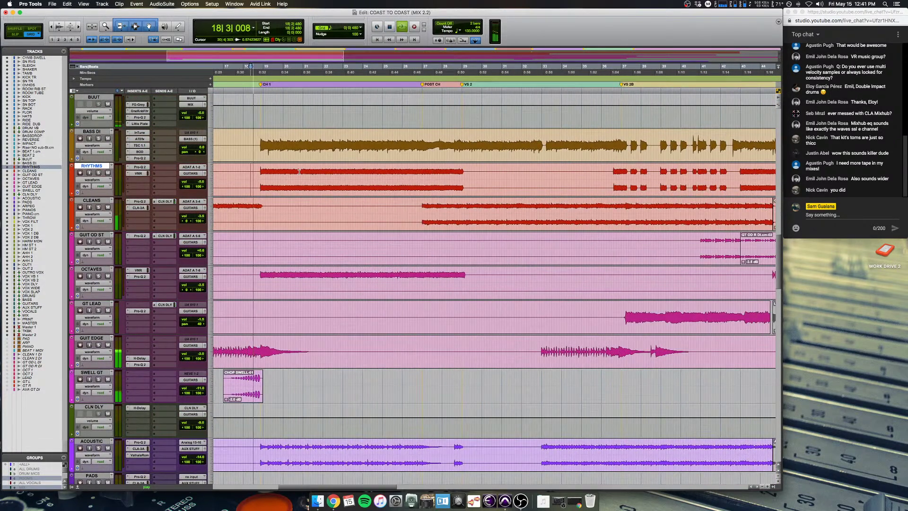
click(98, 172)
Step: Inspect the Pro-Q 2 EQ on RHYTHMS, compare it with bypass during playback, and close it back in the Edit window
click(140, 173)
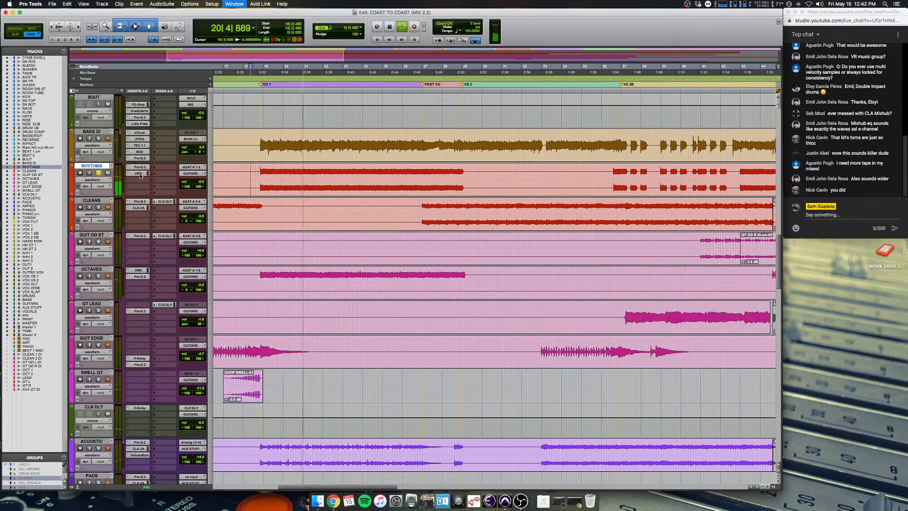
key(super+equal)
scroll(316, 293, left, 10)
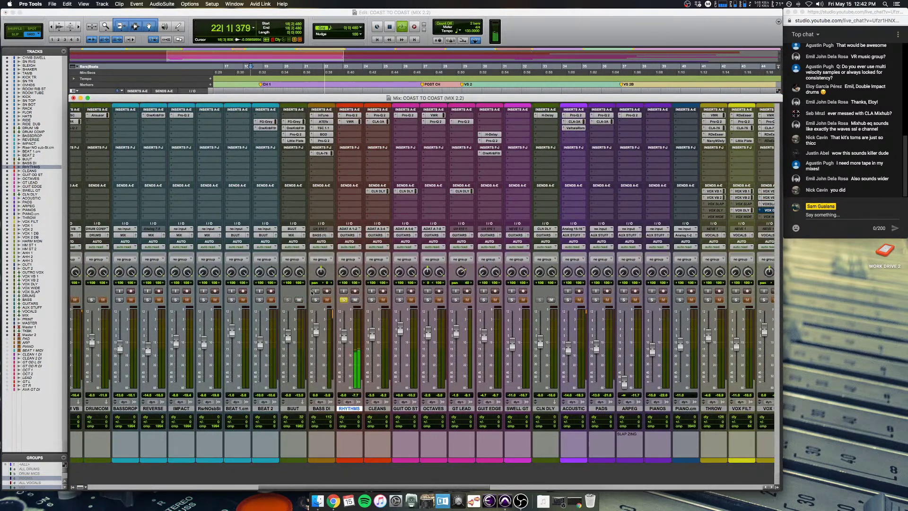
click(352, 115)
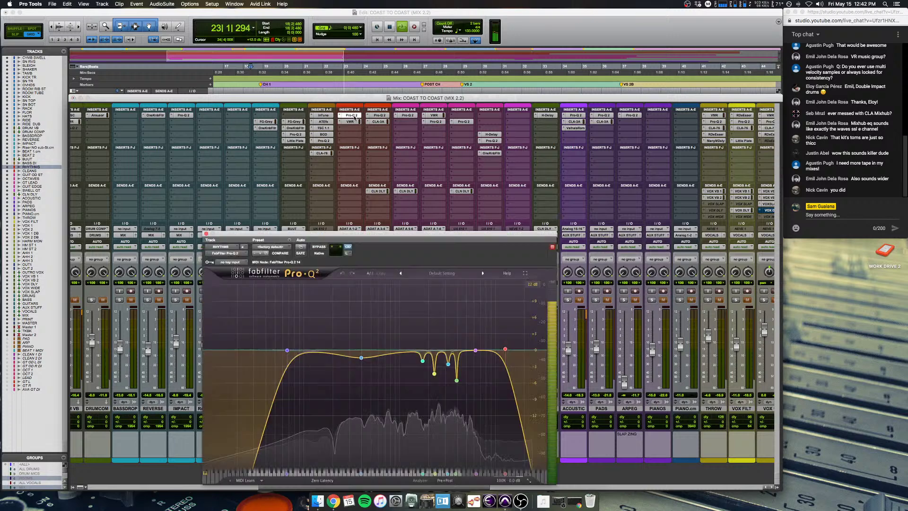
click(319, 247)
click(320, 247)
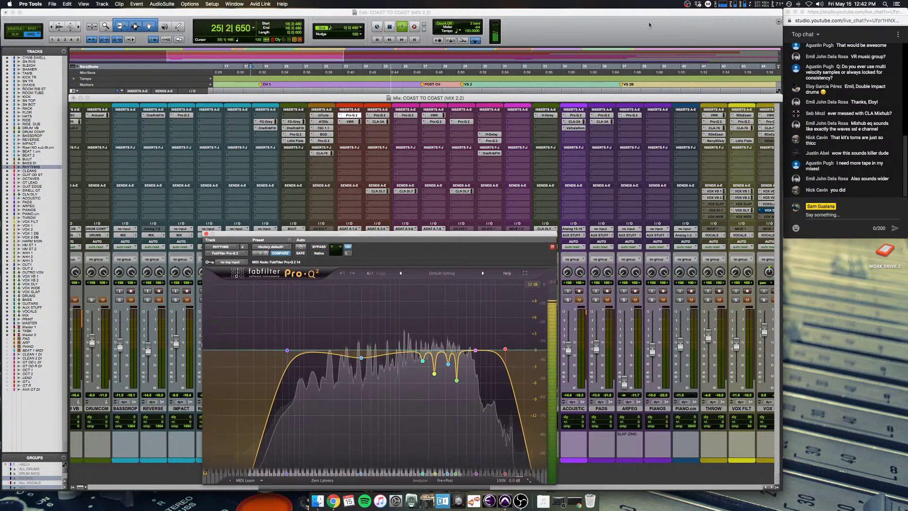
key(super+equal)
key(space)
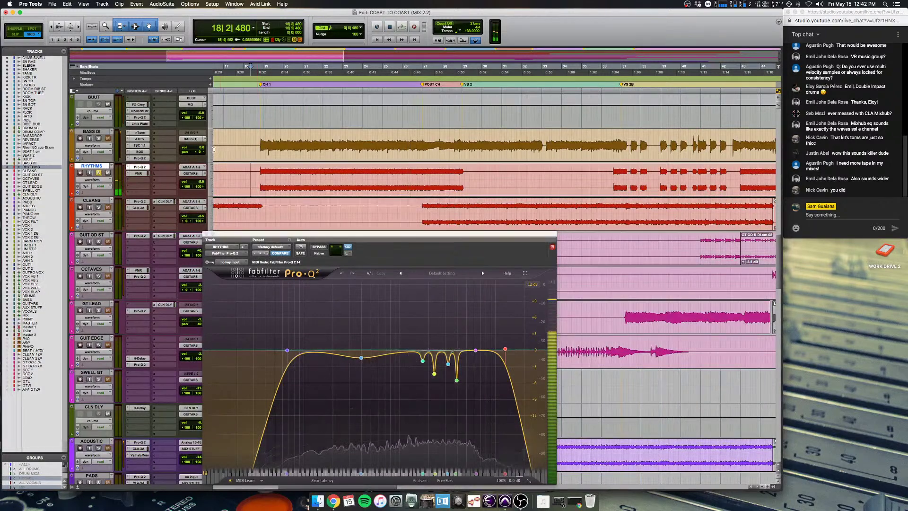
click(207, 233)
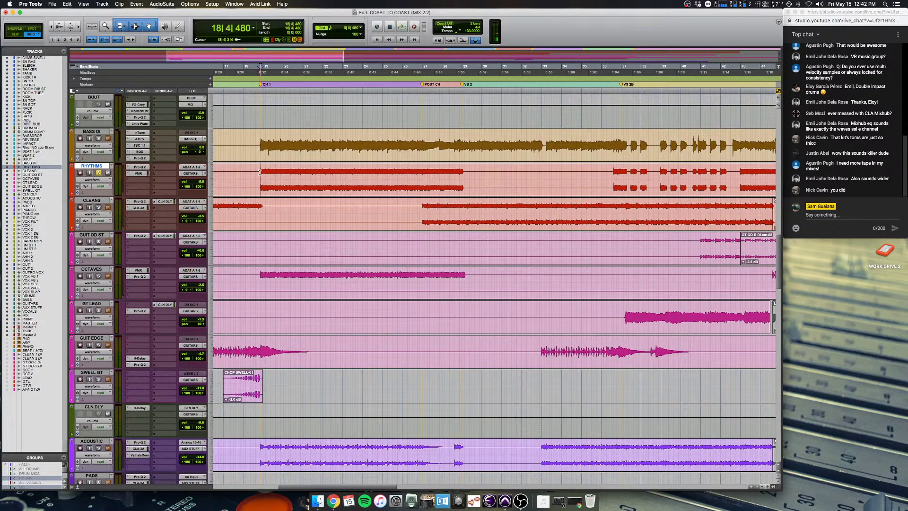
Step: Examine the BASS DI and RHYTHMS entrances at CH 1 up close, and place the cursor on RHYTHMS at bar 18
key(super+bracketright)
key(super+bracketright)
key(super+bracketright)
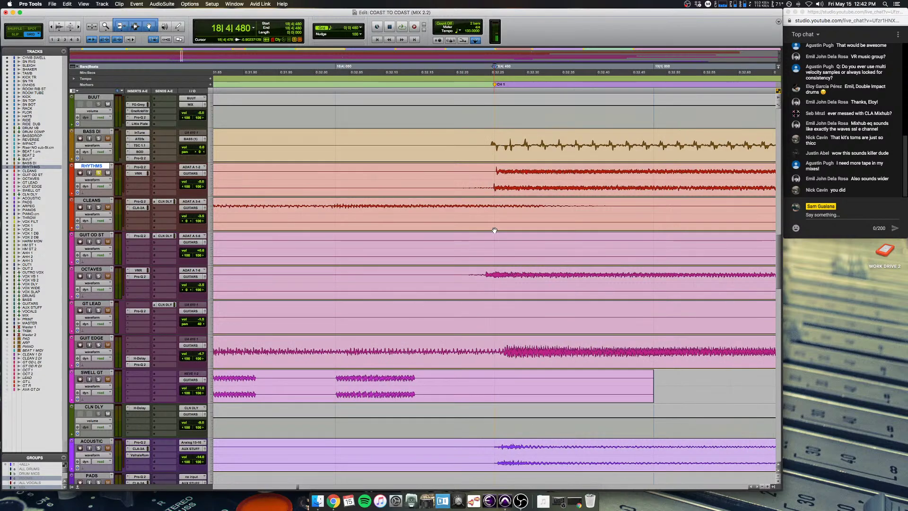
key(super+bracketleft)
key(super+bracketleft)
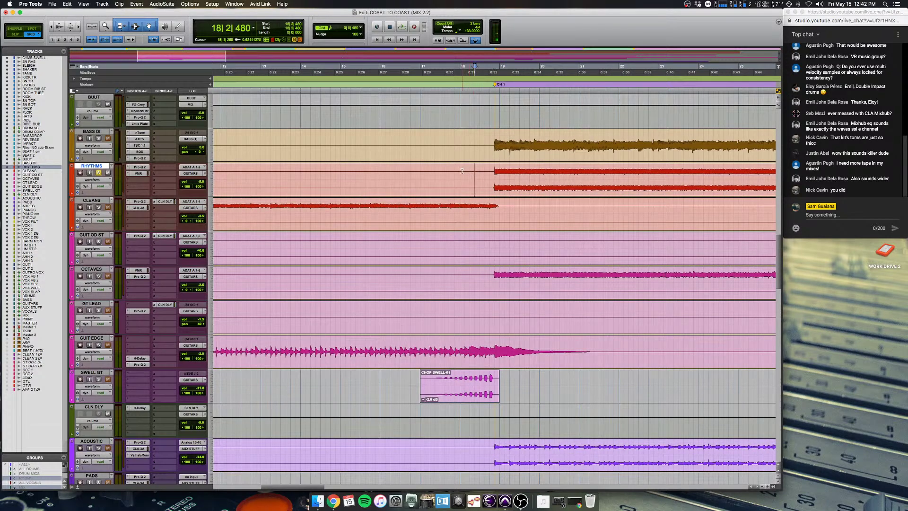
click(458, 170)
key(super+bracketleft)
scroll(457, 170, right, 5)
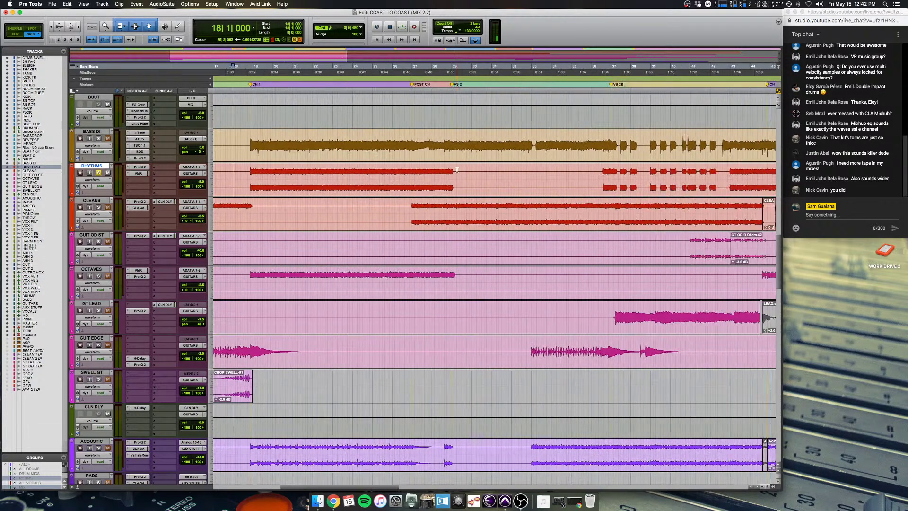
key(super+bracketleft)
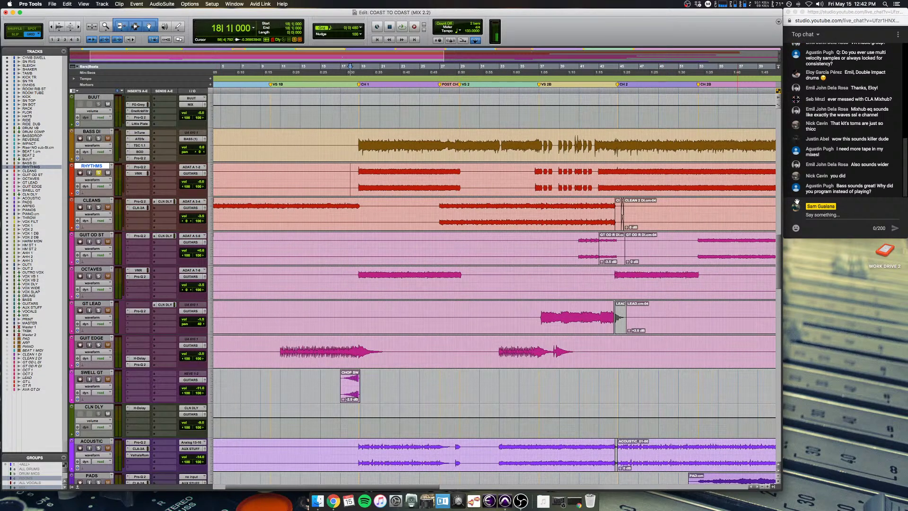
Step: Solo BASS DI, play it from bar 18 beat 4 just before CH 1, and switch the solo to RHYTHMS
click(360, 135)
key(super+bracketright)
key(super+bracketright)
key(super+bracketright)
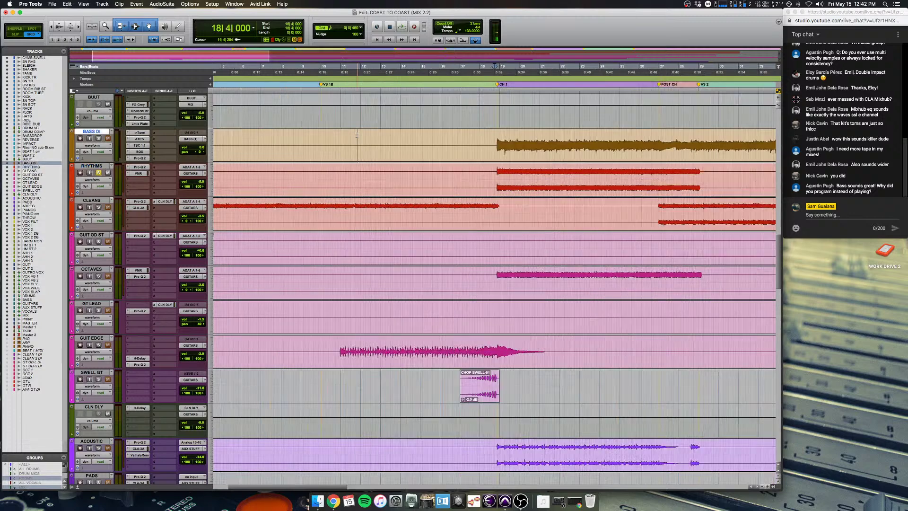
scroll(97, 176, up, 1)
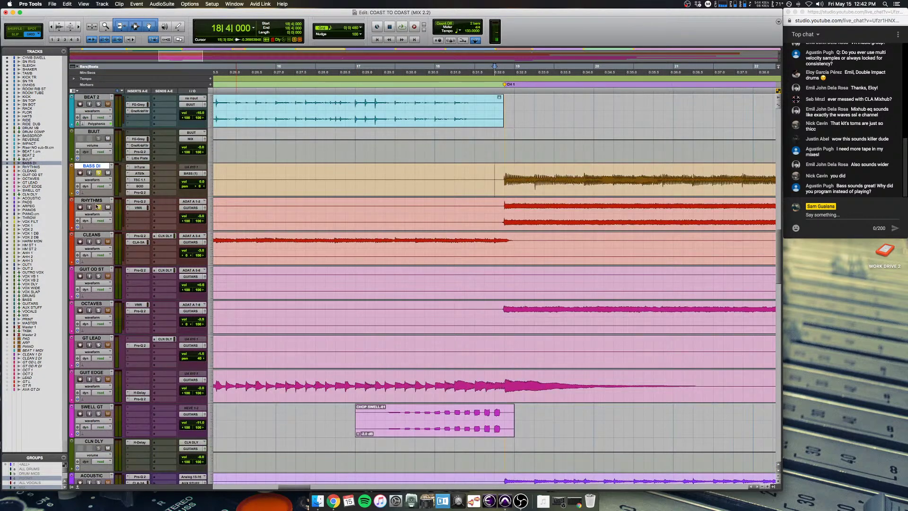
key(super+bracketleft)
key(super+bracketleft)
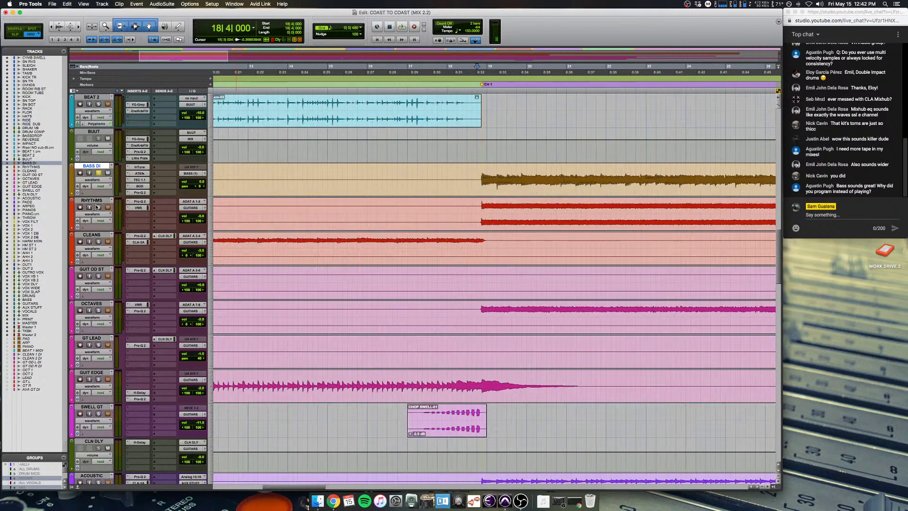
key(space)
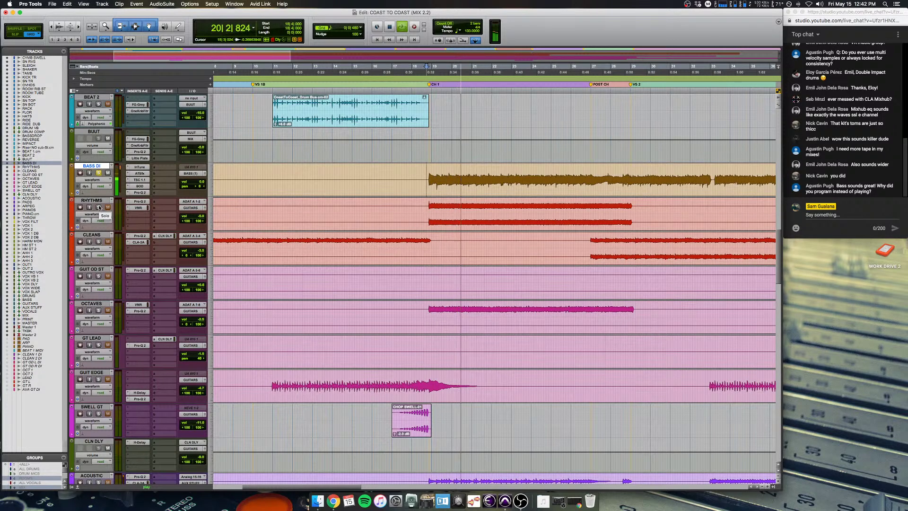
scroll(99, 207, up, 1)
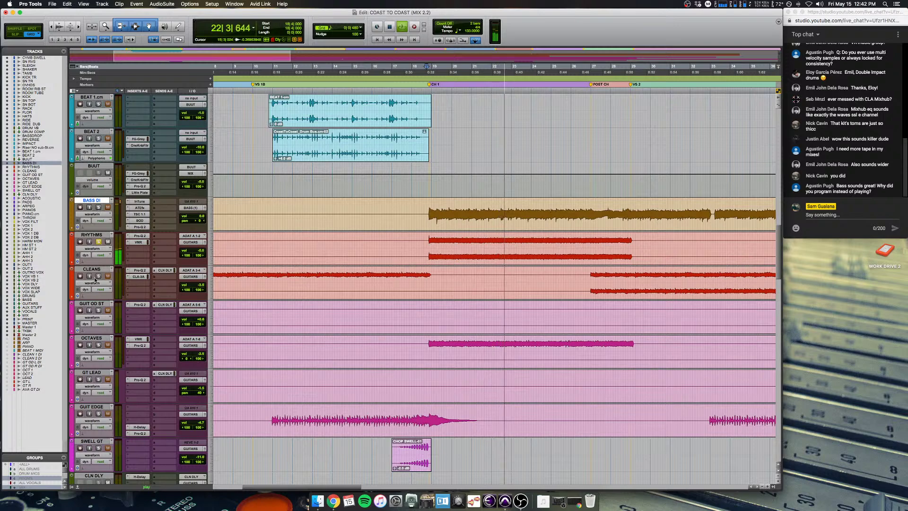
Step: Stop playback, cue the song just before chorus 1 on the RHYTHMS track, and bring up the mixer
key(r)
key(r)
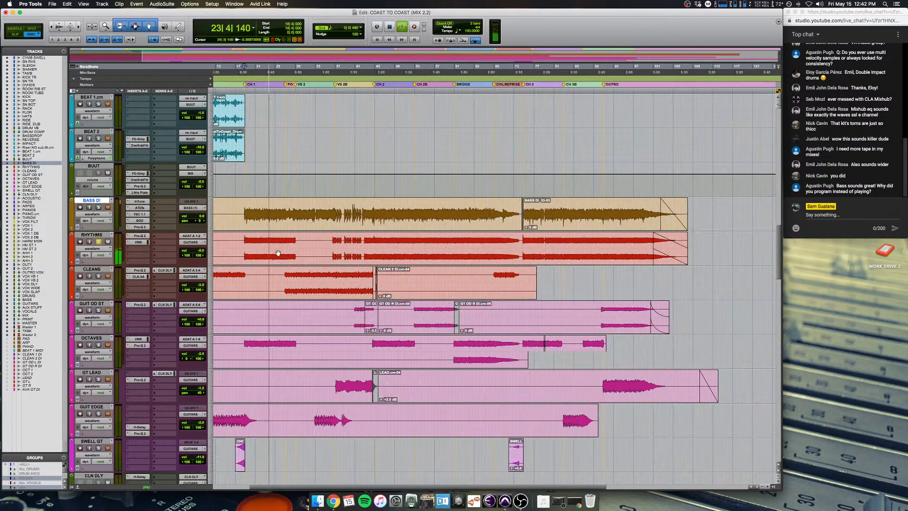
key(space)
click(332, 240)
key(super+equal)
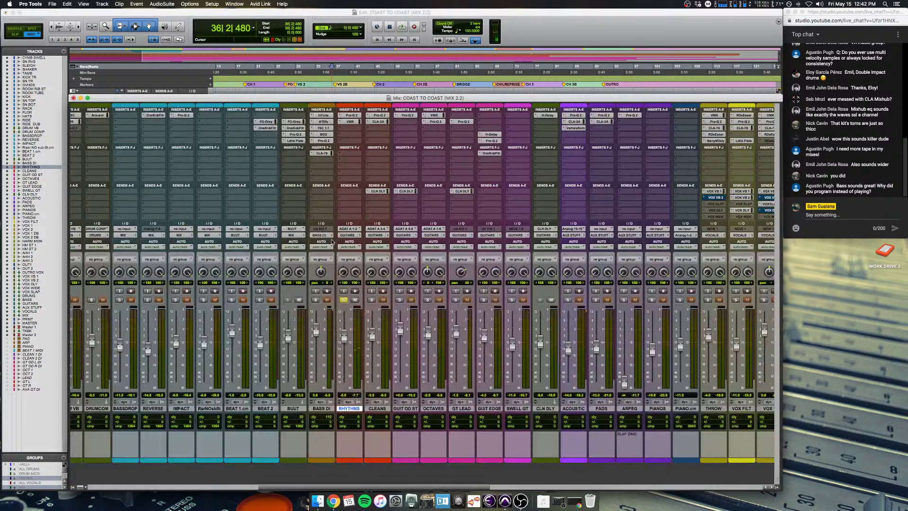
scroll(331, 241, left, 5)
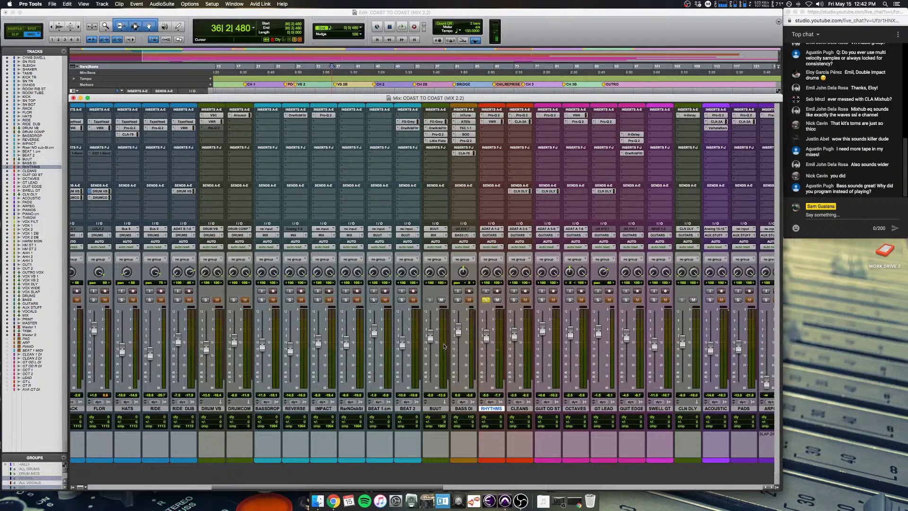
key(super+equal)
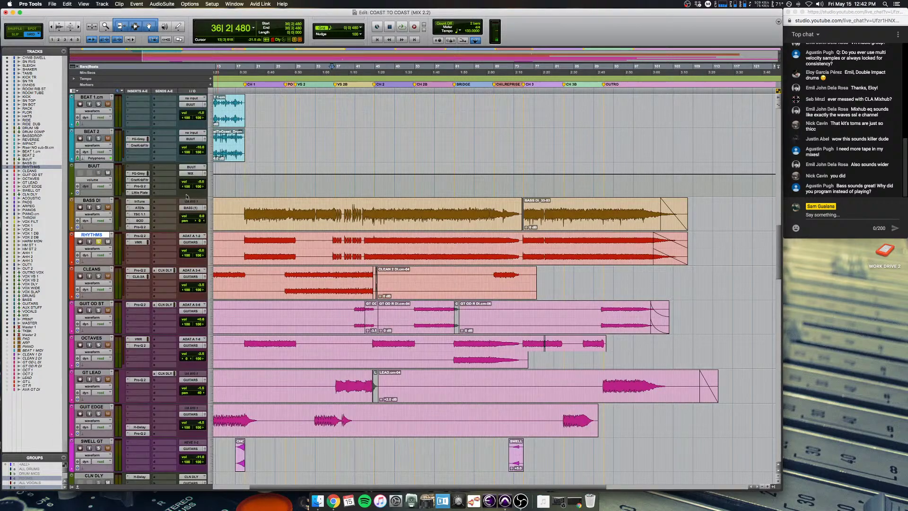
click(243, 240)
key(super+equal)
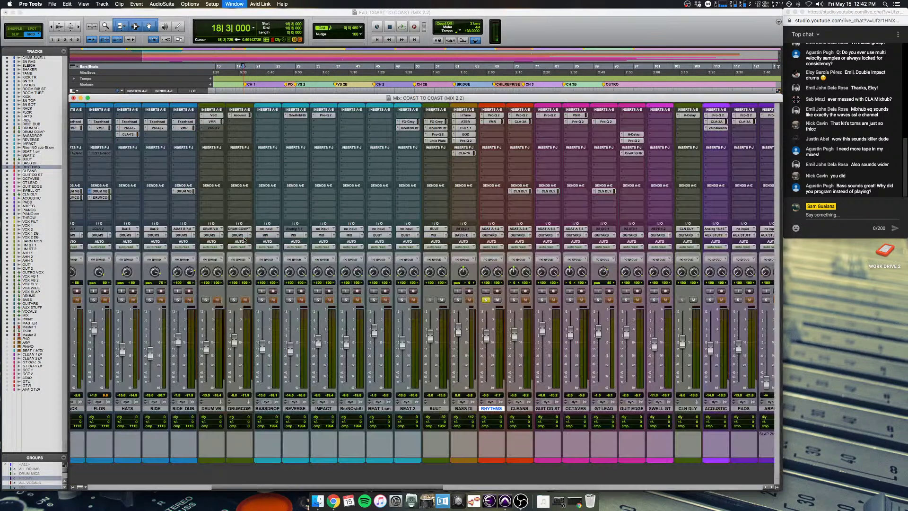
Step: Play from chorus 1 with the RHYTHMS track taken out of solo, and toggle its mute to compare
key(space)
click(486, 300)
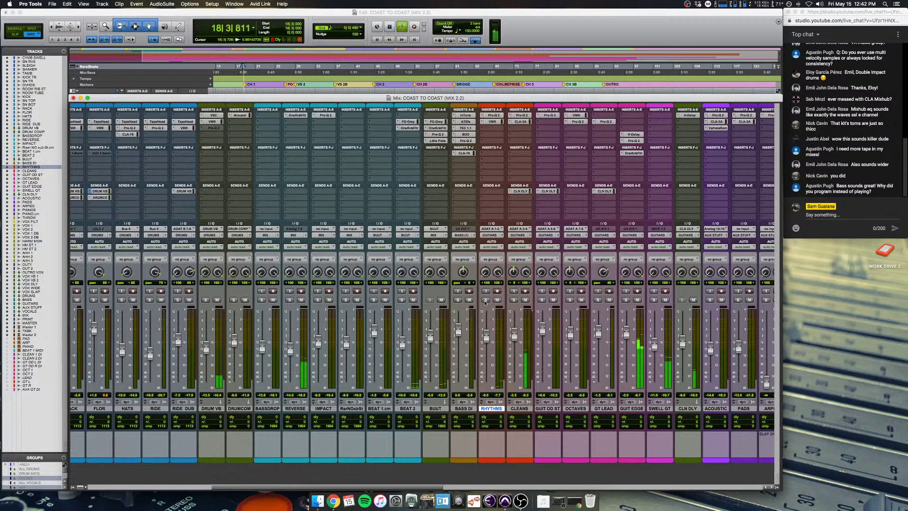
scroll(485, 303, right, 3)
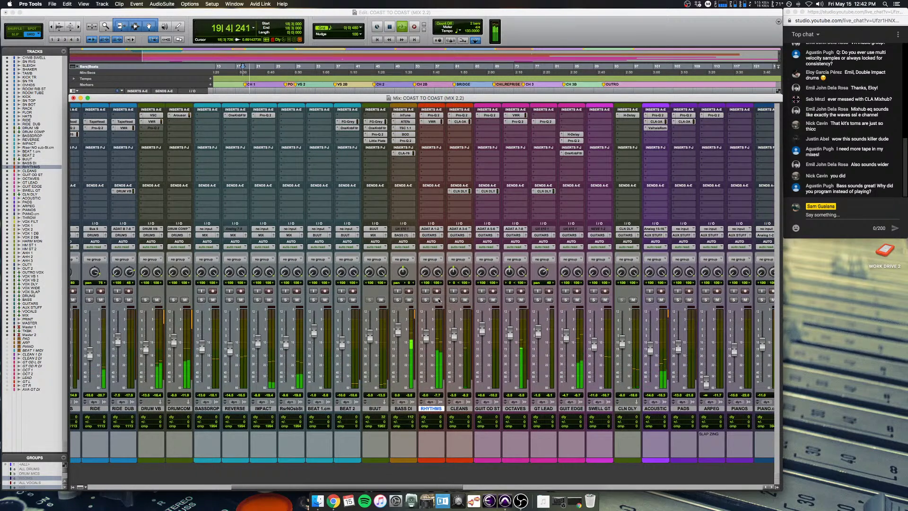
click(437, 300)
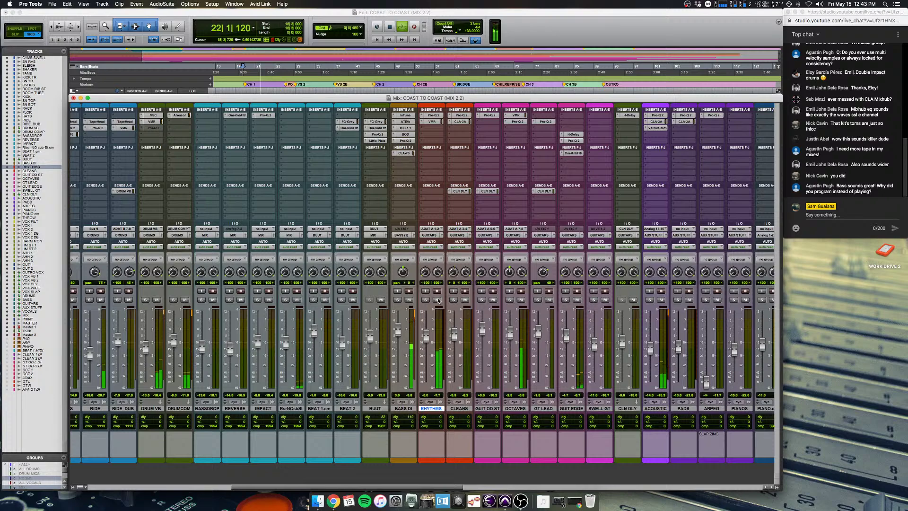
Step: Listen on into verse 2 while examining the vocal, effects and submix channels, stop playback, and return to the edit view
scroll(438, 299, right, 20)
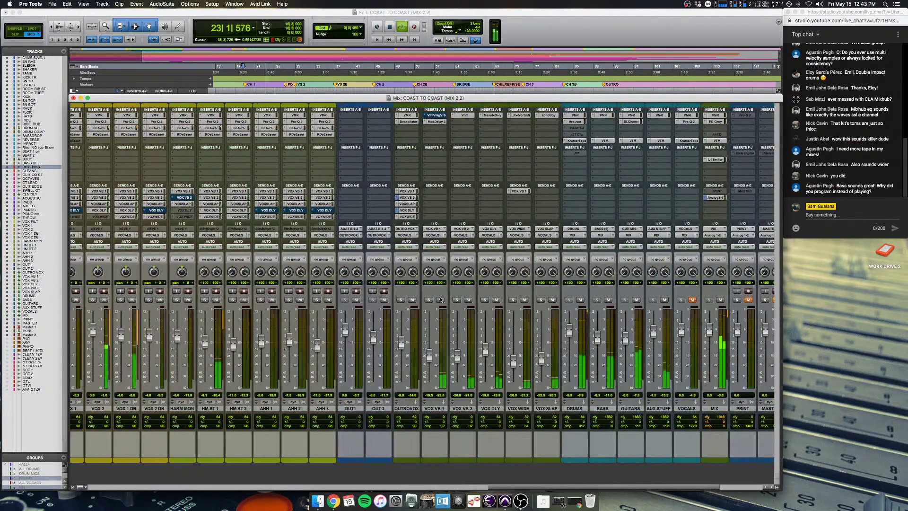
scroll(439, 300, right, 3)
scroll(439, 299, right, 2)
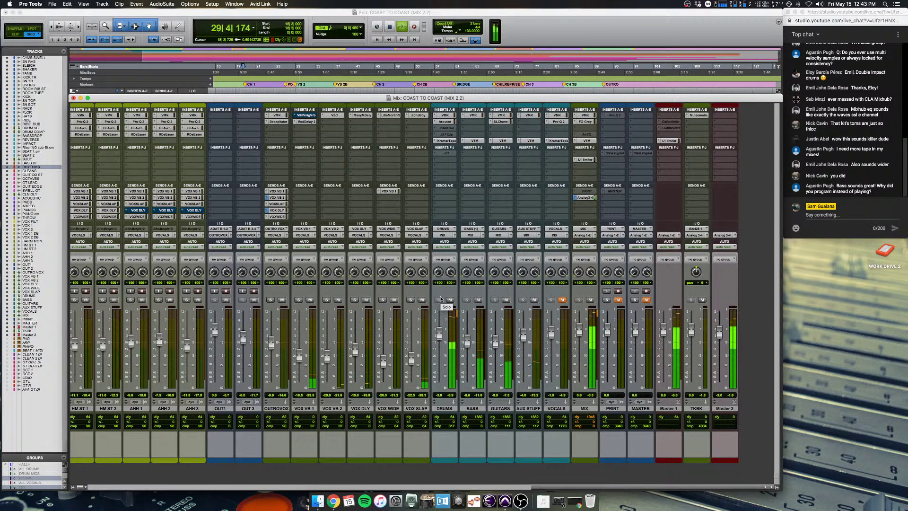
scroll(467, 301, left, 1)
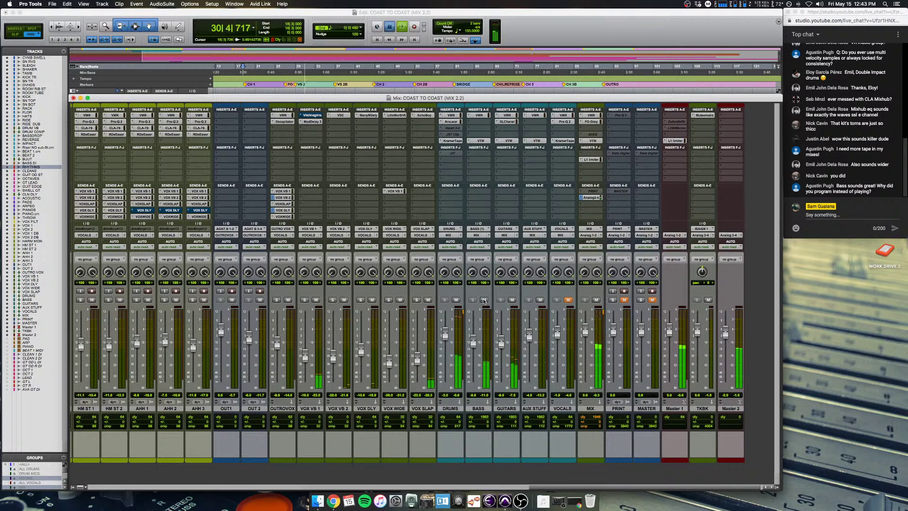
key(space)
key(super+equal)
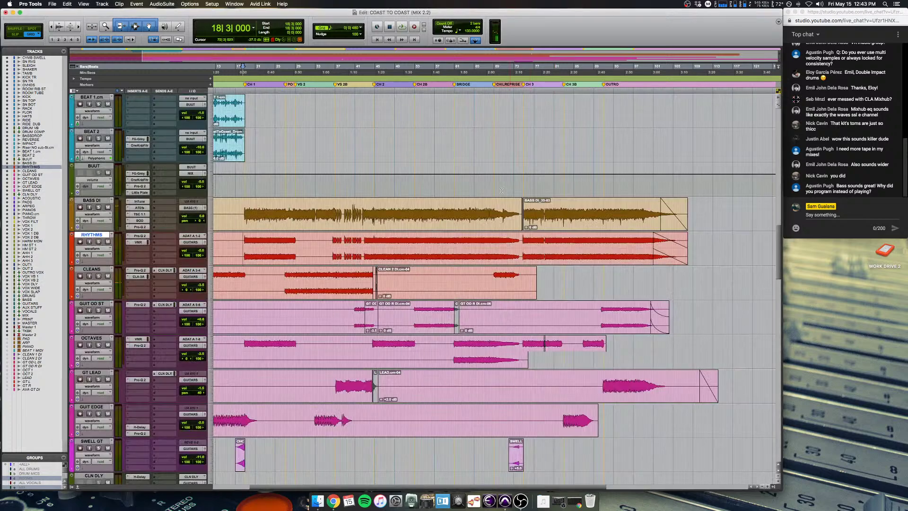
Step: Locate the CLEANS part before the post chorus and start playback from there
scroll(403, 223, up, 3)
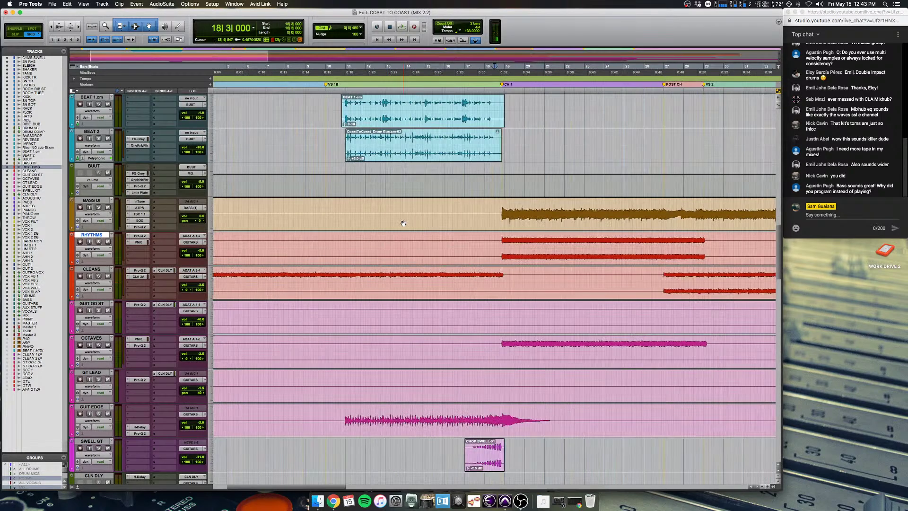
scroll(404, 223, right, 5)
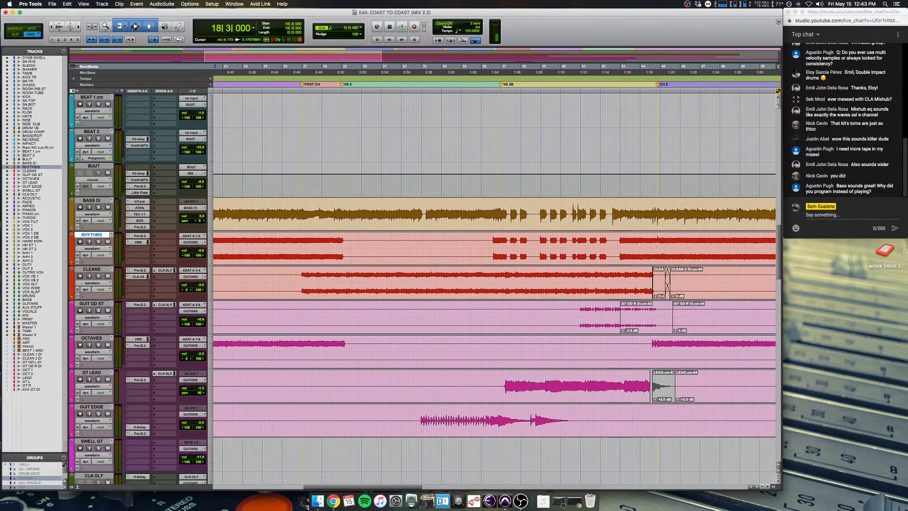
click(657, 246)
scroll(656, 246, up, 2)
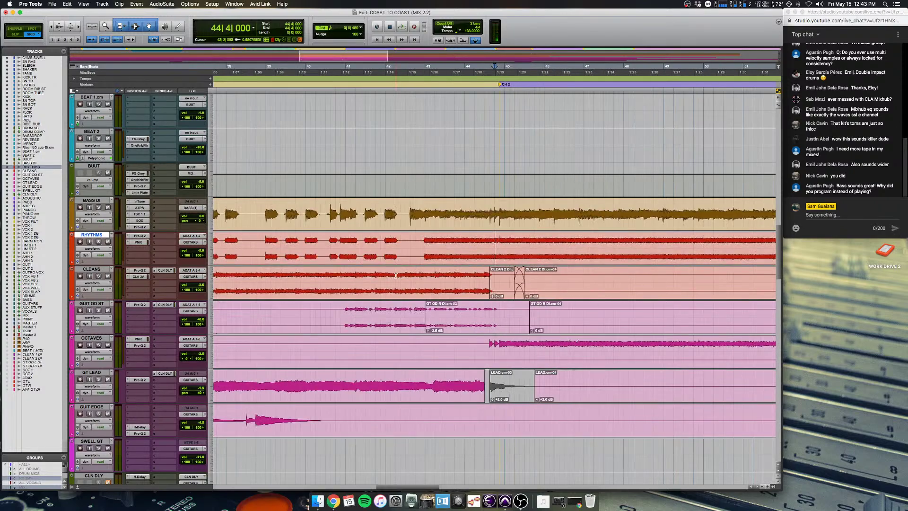
scroll(396, 276, down, 4)
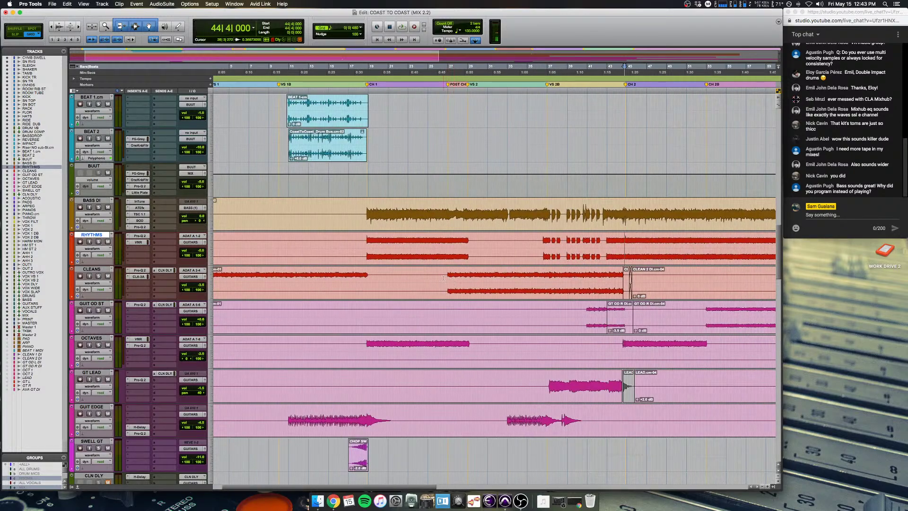
click(443, 278)
scroll(411, 279, down, 6)
key(space)
Step: Listen to the CLEANS guitars in the post chorus alongside the neighbouring tracks, and replay the passage from the same point
scroll(379, 280, up, 2)
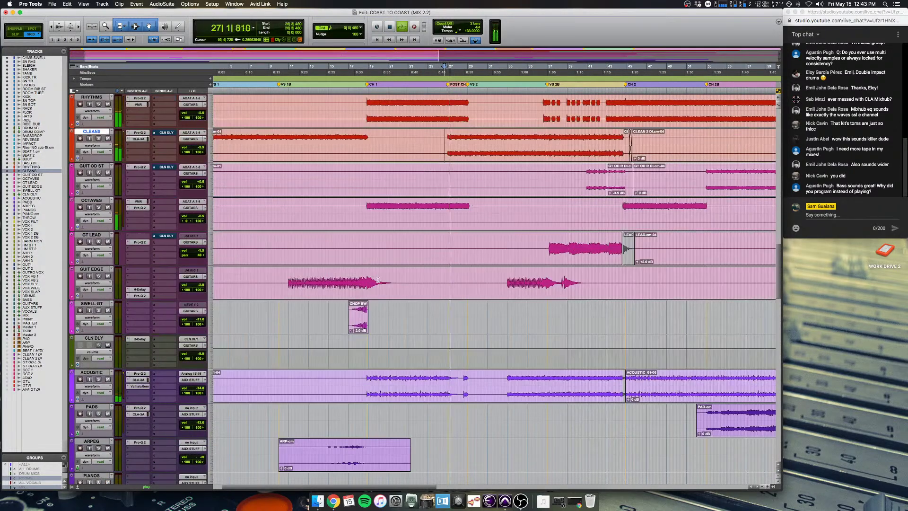
scroll(379, 280, up, 3)
scroll(378, 280, down, 3)
scroll(379, 279, right, 2)
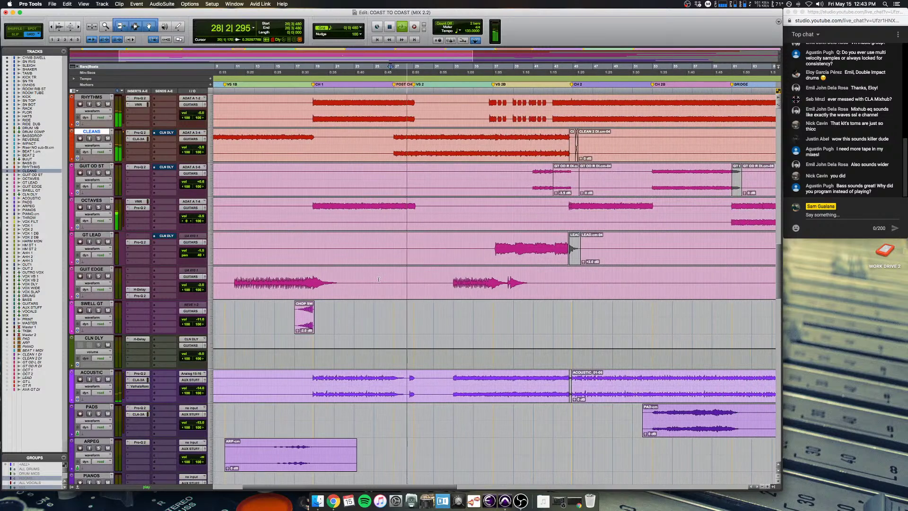
scroll(378, 280, up, 1)
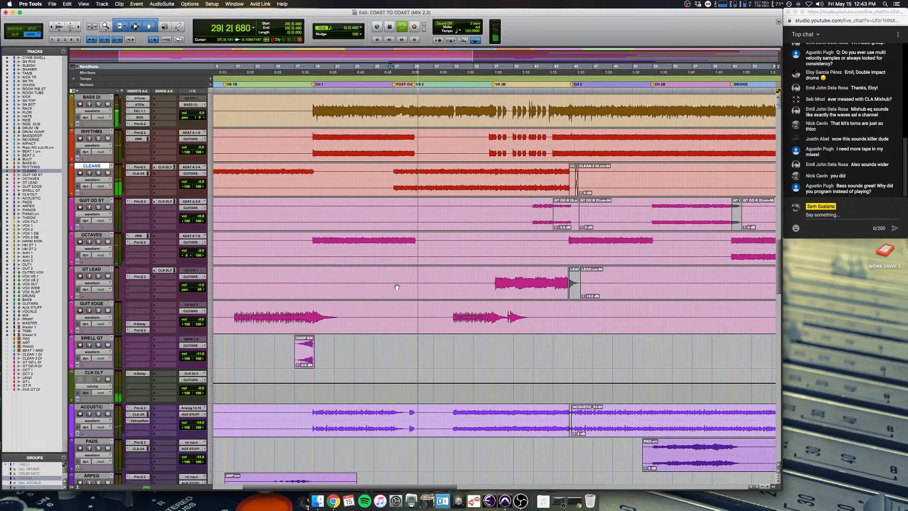
scroll(481, 204, up, 1)
key(space)
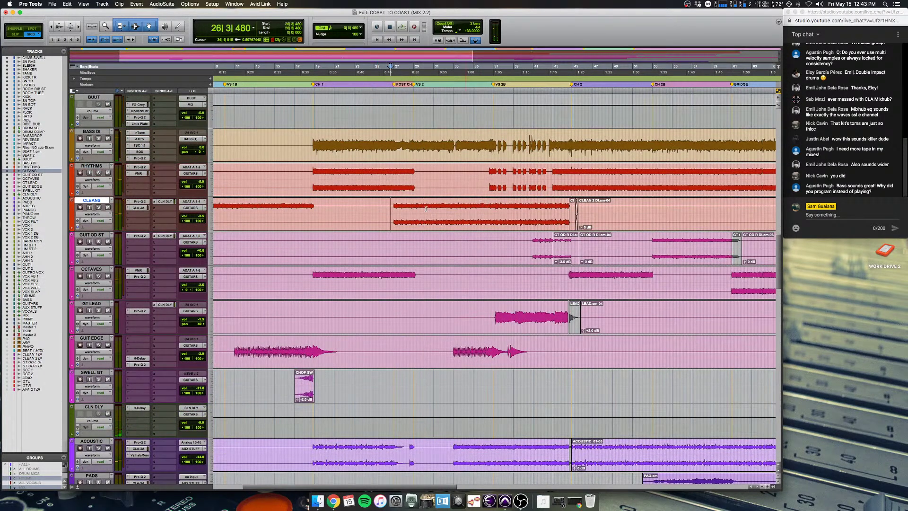
key(space)
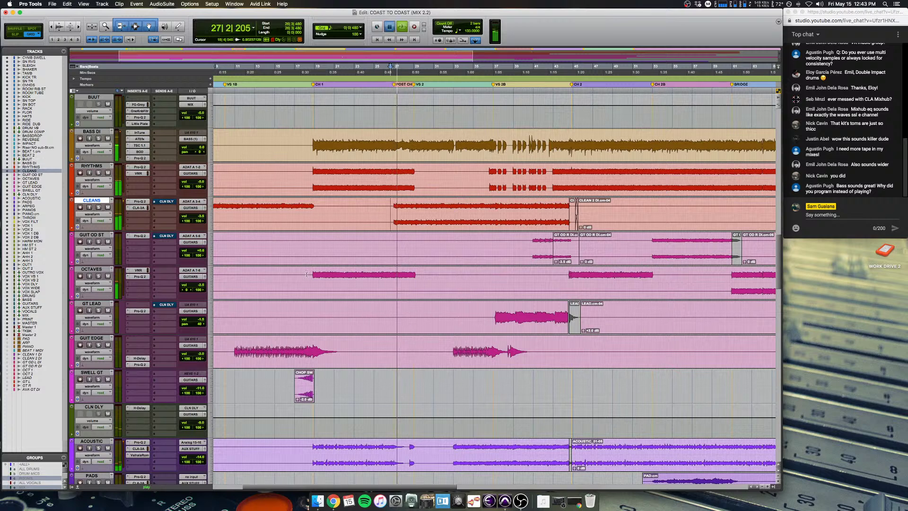
Step: Solo the OCTAVES track and audition it from just before chorus 1 with the whole song in view
click(307, 274)
key(shift+s)
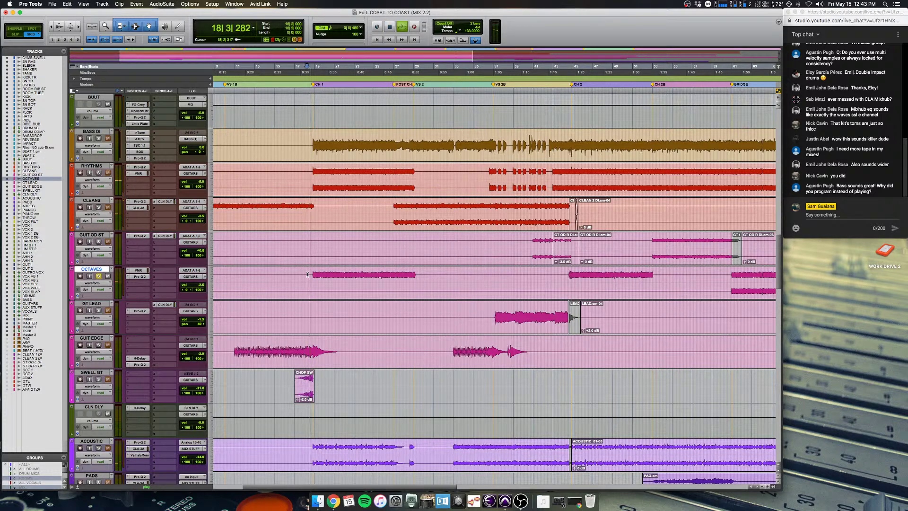
key(r)
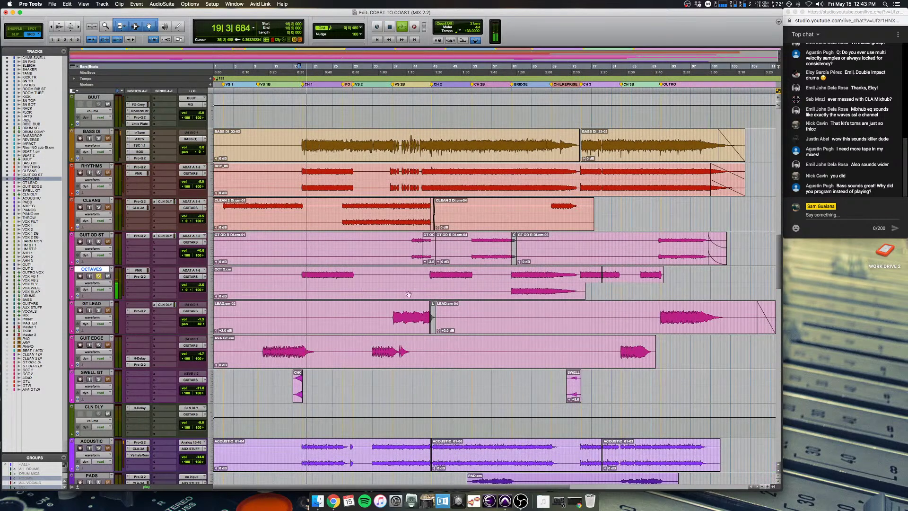
key(space)
Step: Highlight the OCTAVES part from the bridge to the outro, and show the track's volume automation followed by its pan left automation
drag(514, 280, 667, 282)
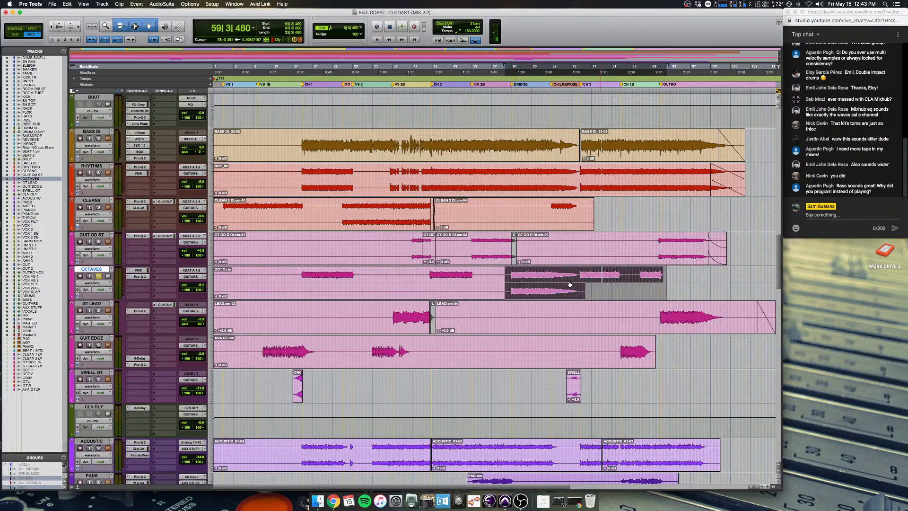
click(509, 274)
click(100, 284)
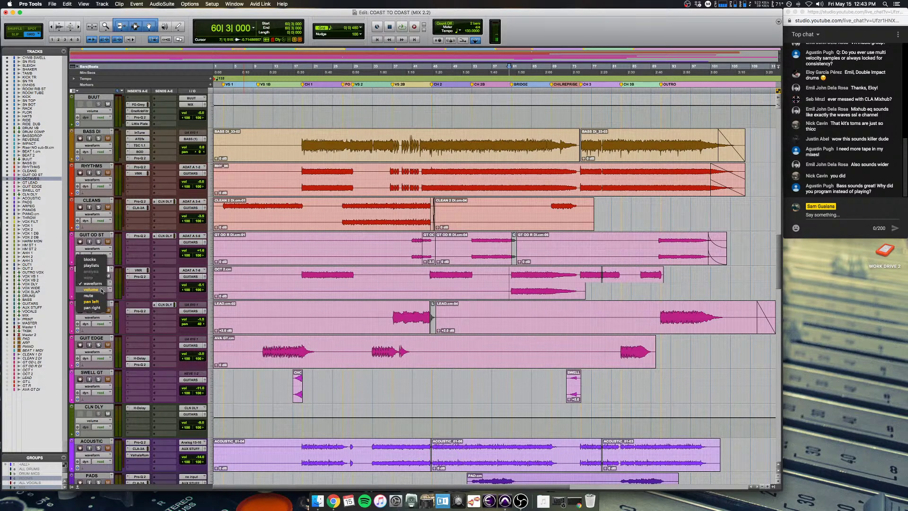
click(100, 290)
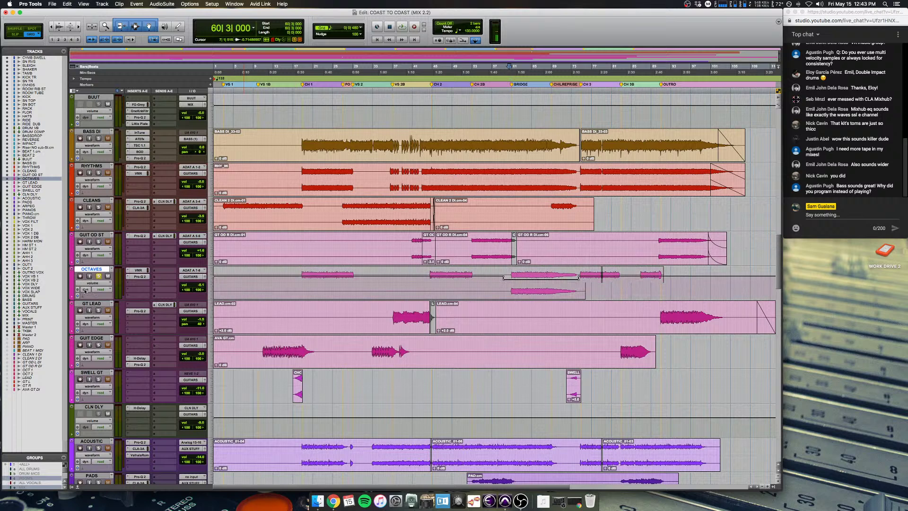
click(100, 284)
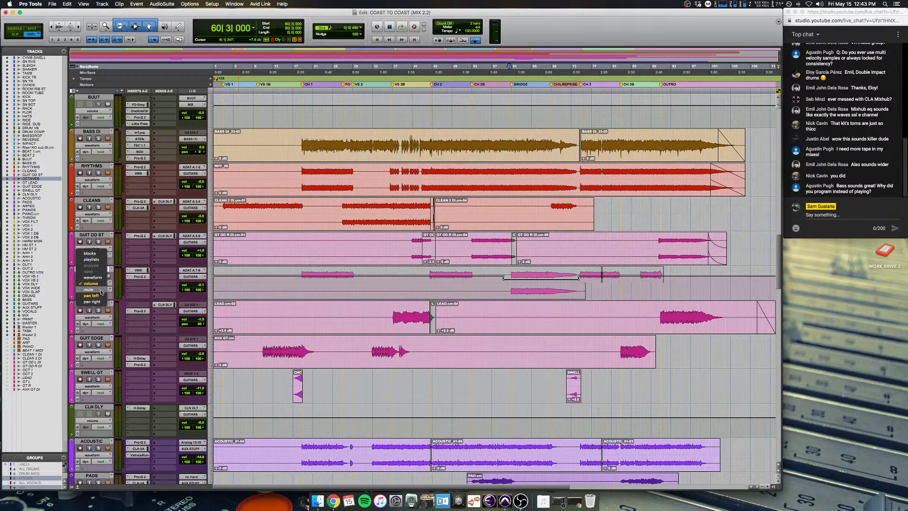
click(102, 296)
Step: Highlight the OCTAVES pan automation from chorus 1 past the outro, and return the cursor to just before chorus 1
drag(291, 282, 714, 283)
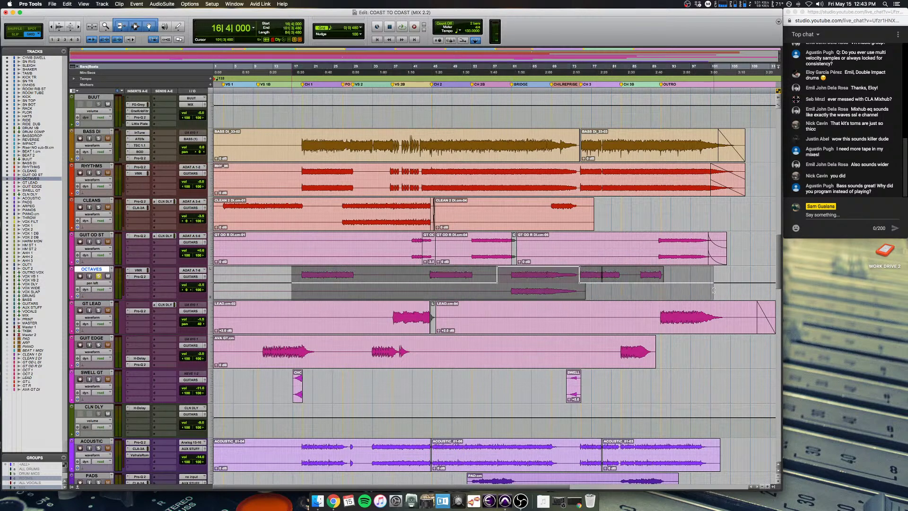
drag(296, 287, 589, 294)
click(295, 289)
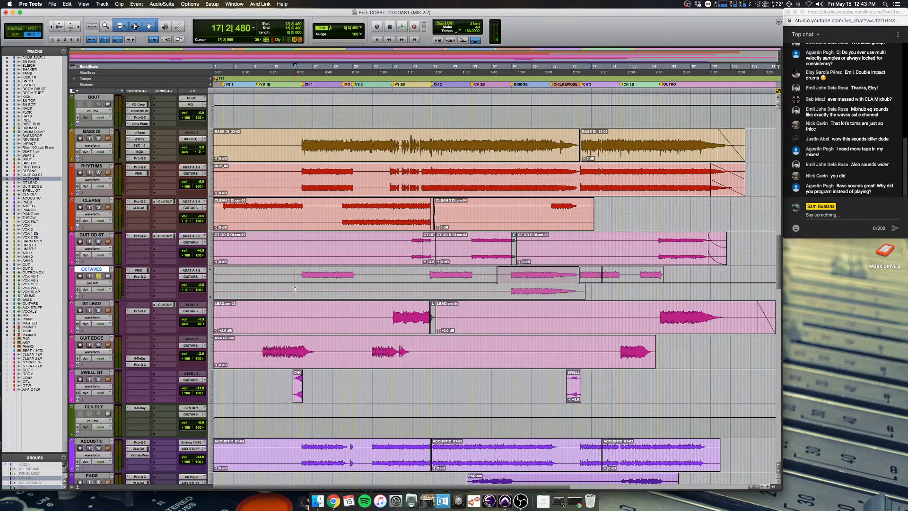
Step: Play chorus 1 with OCTAVES out of solo, and unmute the DRUMS and BASS submixes in the mixer
key(space)
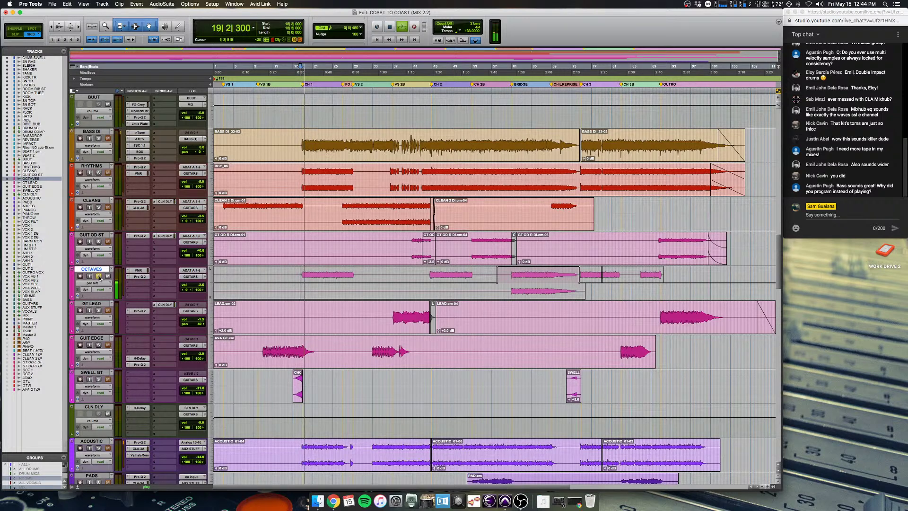
key(super+equal)
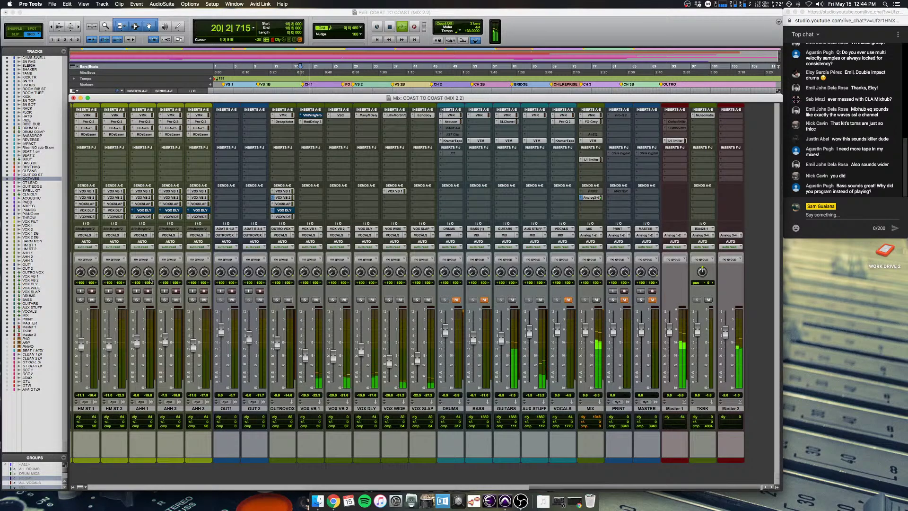
click(456, 300)
click(485, 299)
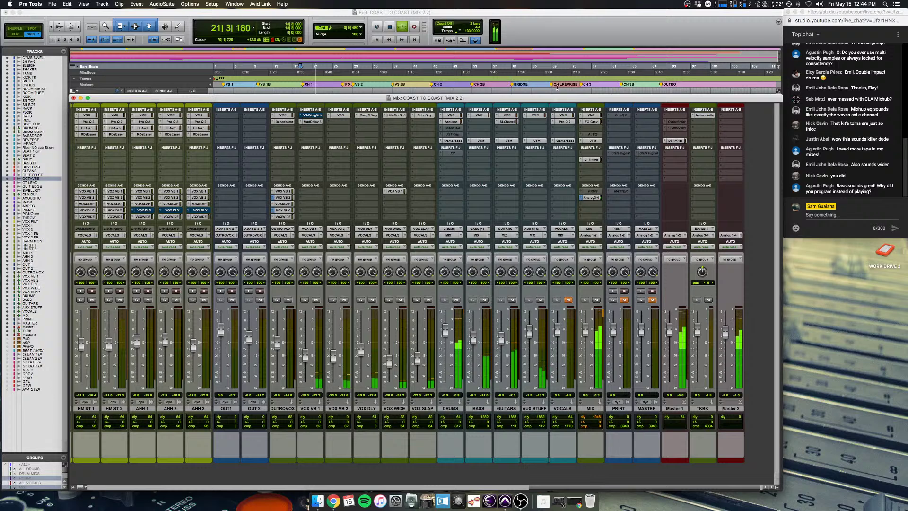
key(super+equal)
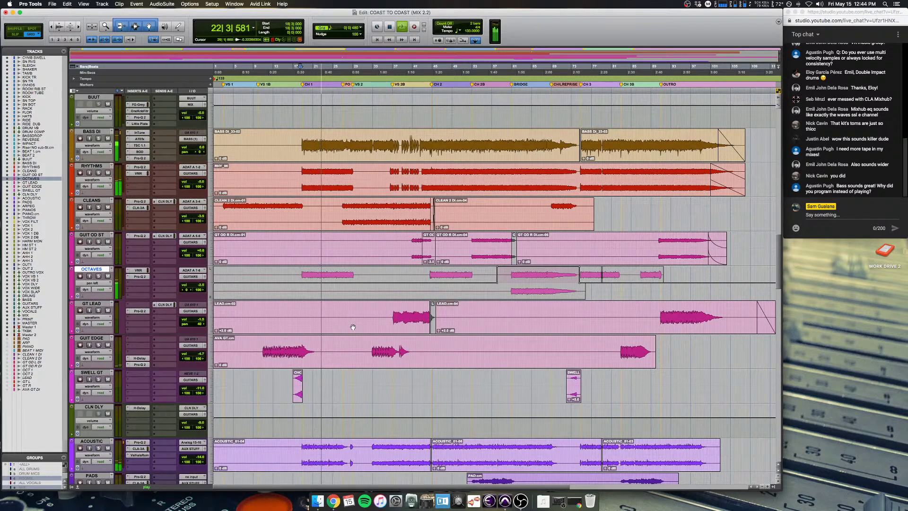
Step: Audition the GT LEAD part in the mix from just before verse 2B
click(389, 316)
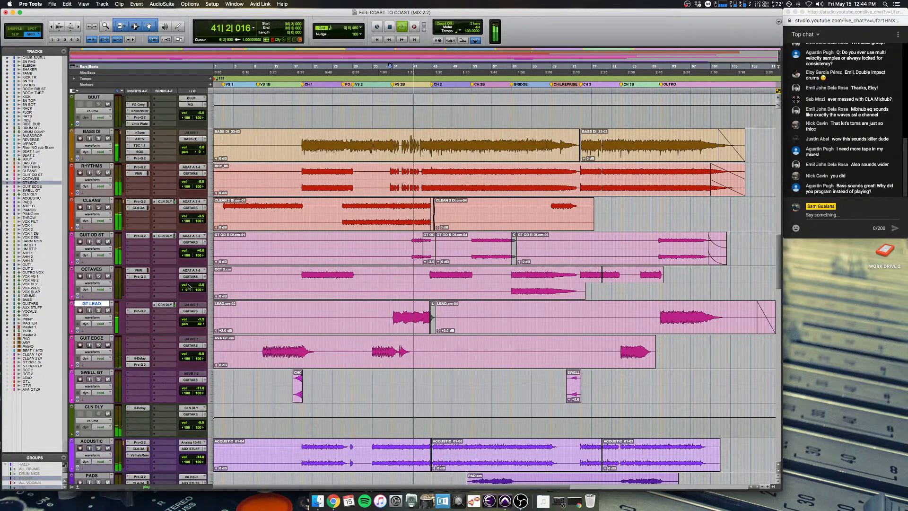
scroll(304, 284, right, 3)
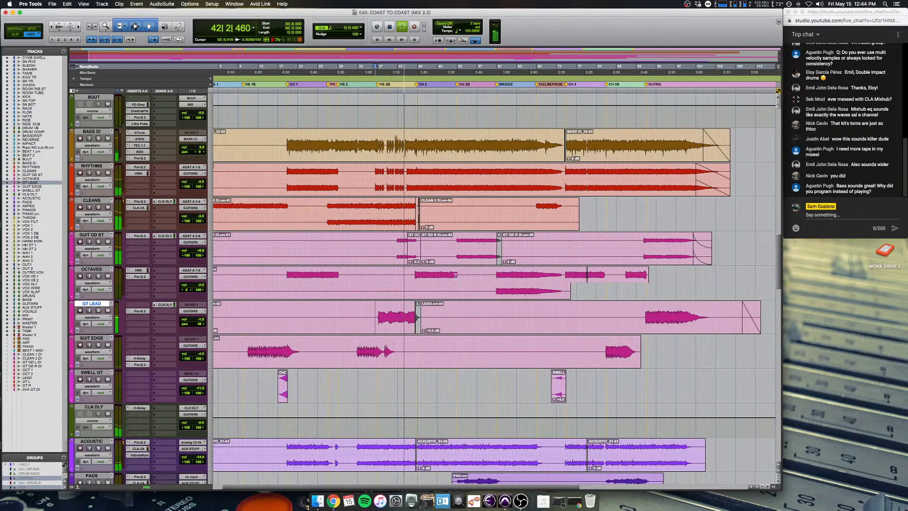
Step: Solo GUIT OD ST and play the part from just before its entry in verse 2B
scroll(331, 291, down, 5)
scroll(369, 298, up, 7)
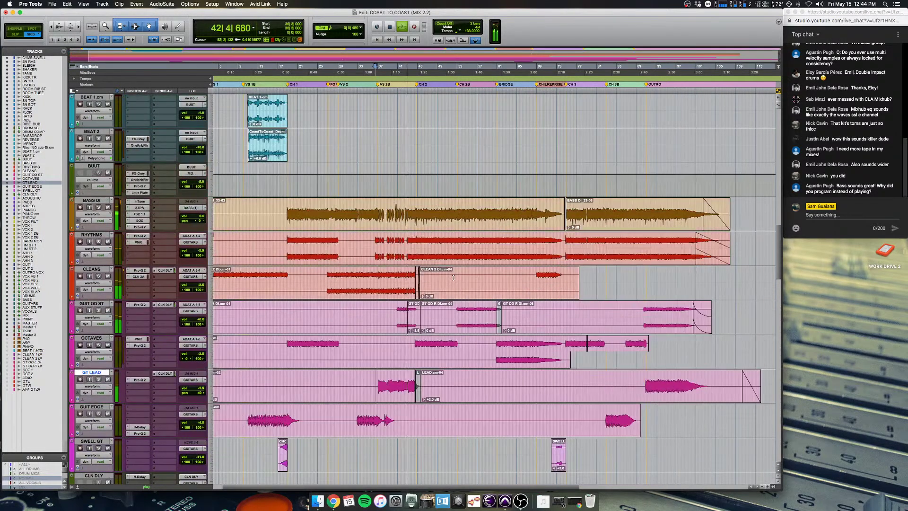
click(395, 307)
key(shift+s)
key(space)
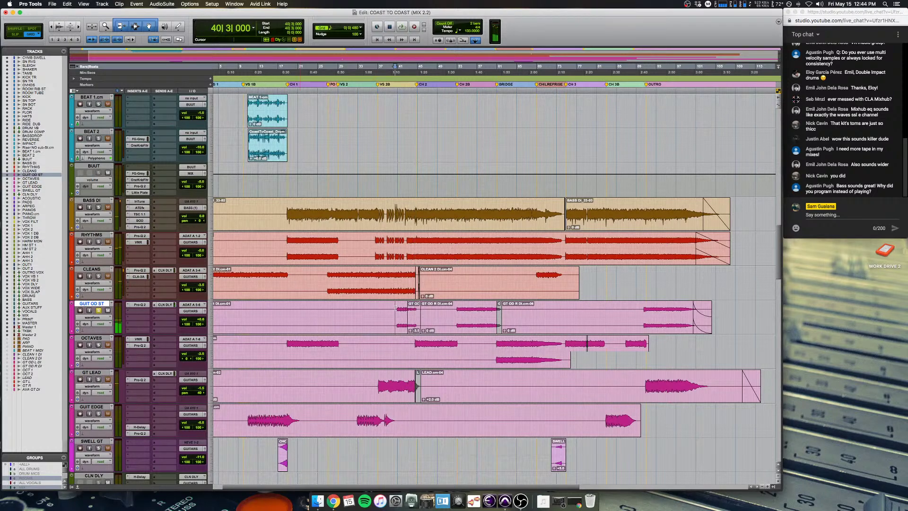
key(super+bracketright)
key(super+bracketright)
key(super+bracketright)
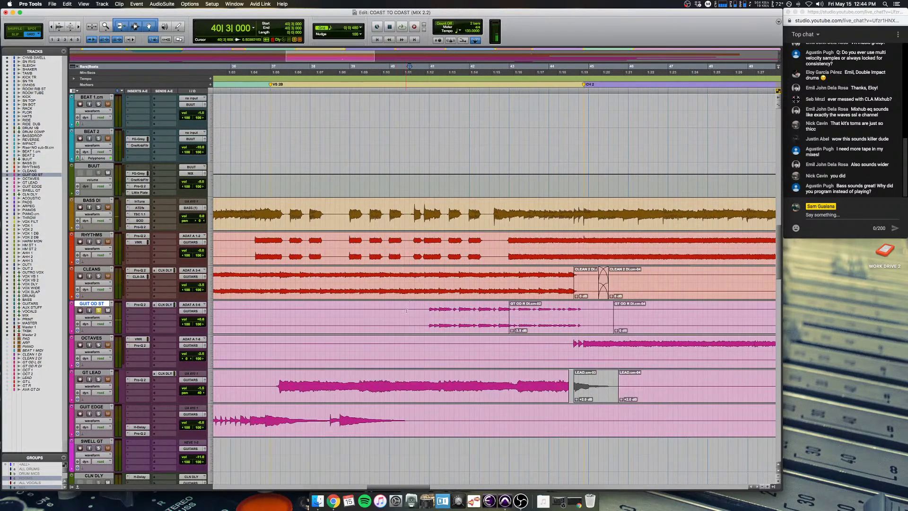
click(422, 312)
key(space)
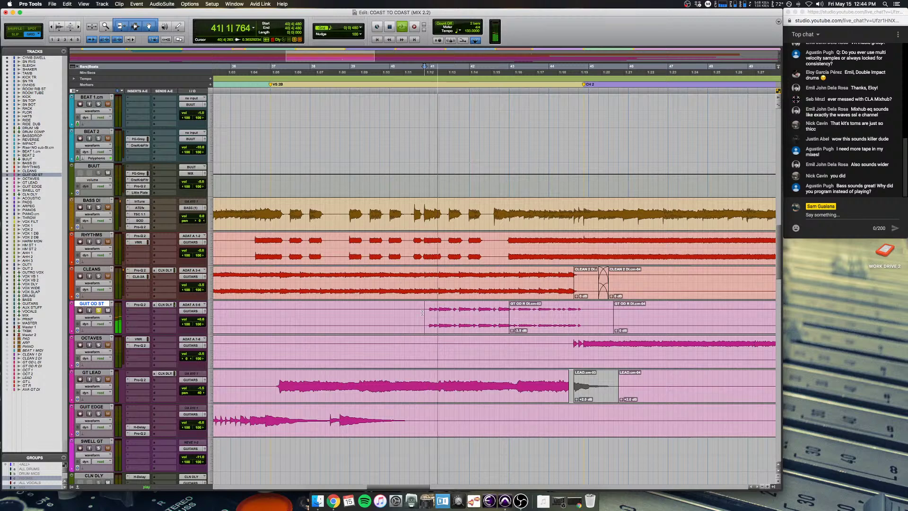
Step: Show the guitar channels in the mixer while GUIT OD ST plays, then stop playback and return to the edit window
key(super+equal)
scroll(422, 312, left, 10)
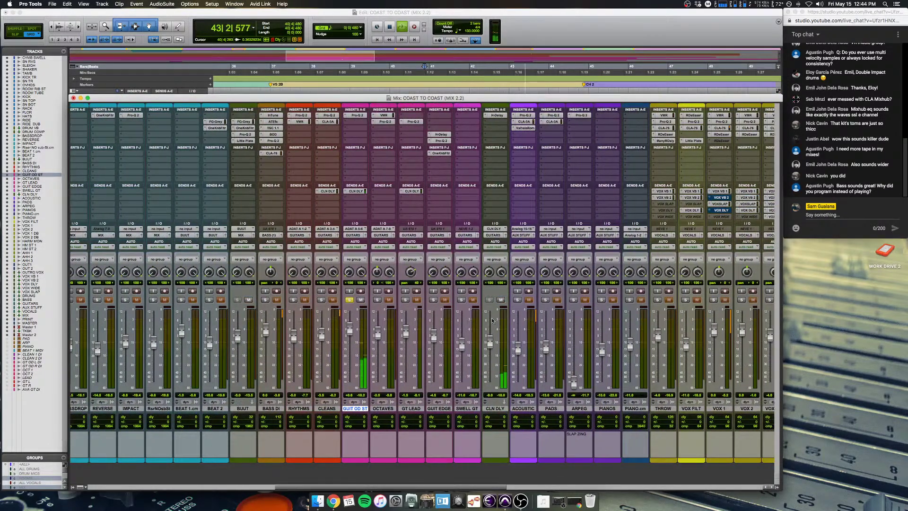
key(space)
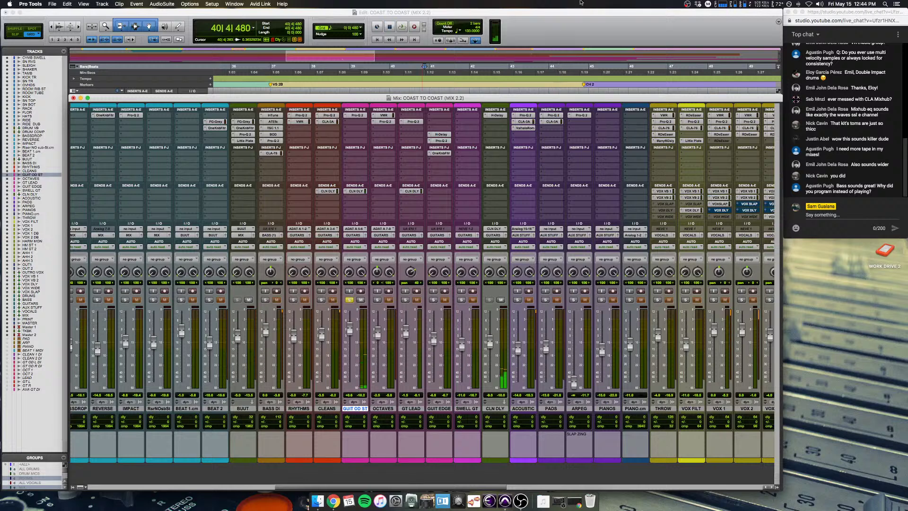
key(super+equal)
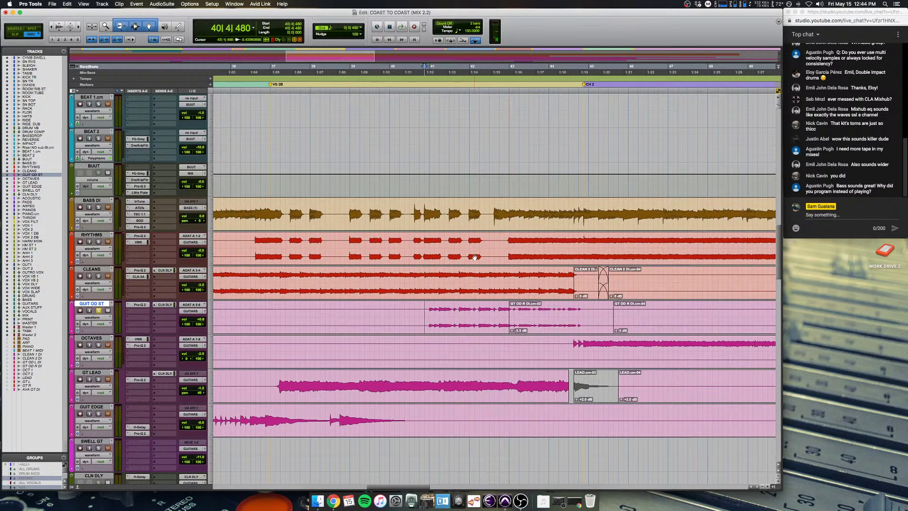
Step: Highlight the RHYTHMS part from bar 43 into chorus 2, and the GUIT OD ST part leading into the same chorus
drag(504, 246, 698, 246)
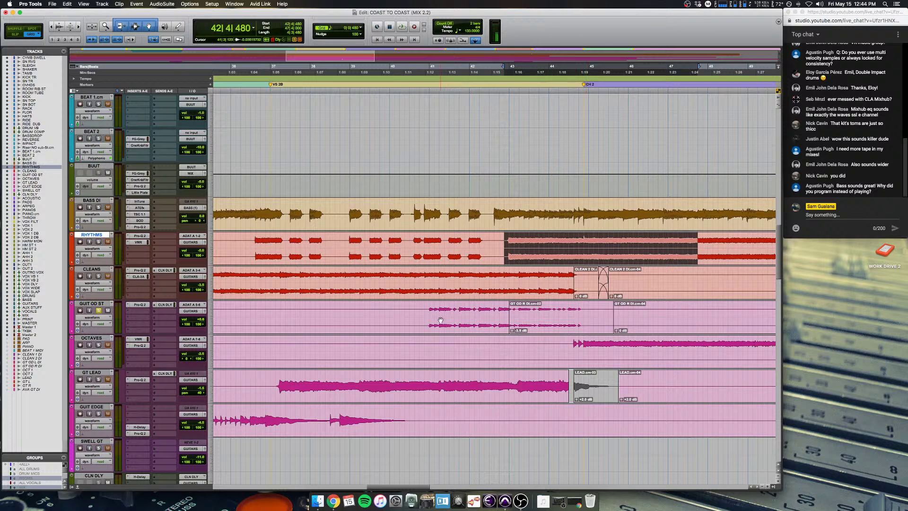
click(419, 321)
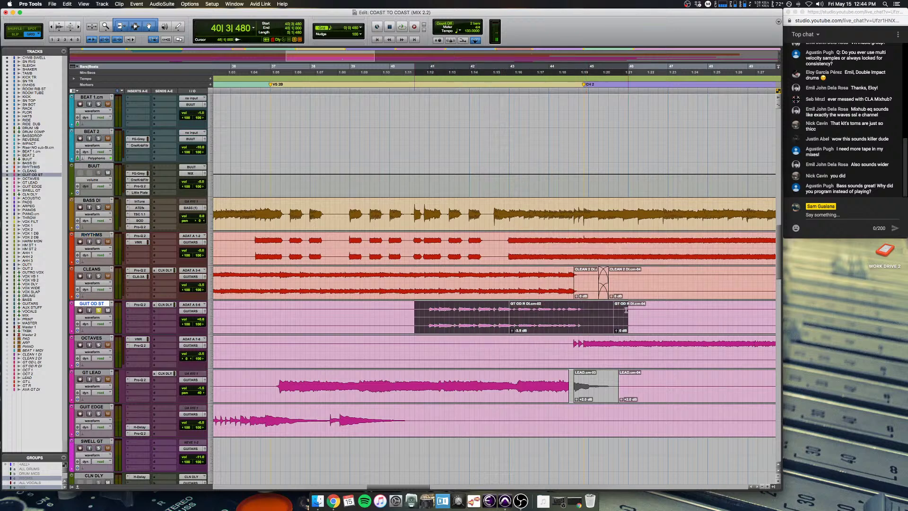
click(367, 317)
scroll(98, 311, up, 1)
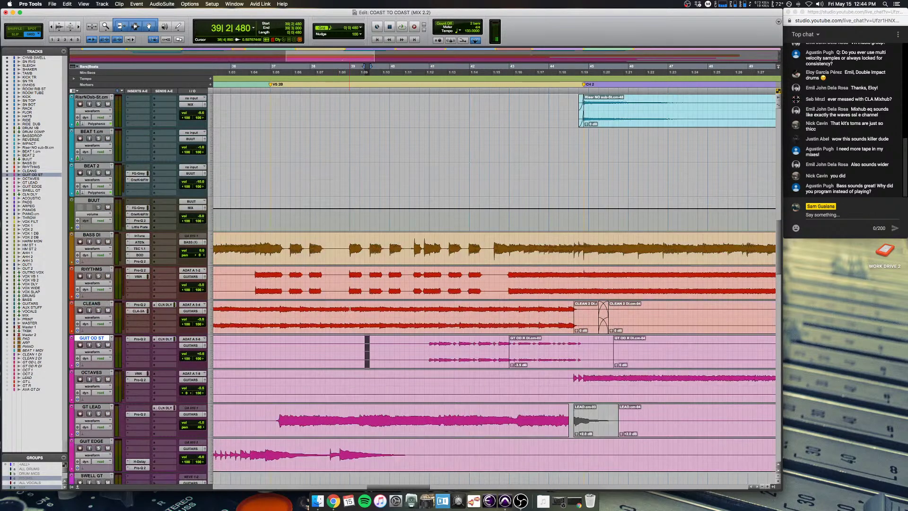
Step: Play briefly from bar 39 with GUIT OD ST out of solo, and check the submix channels in the mixer
click(349, 346)
scroll(348, 346, down, 1)
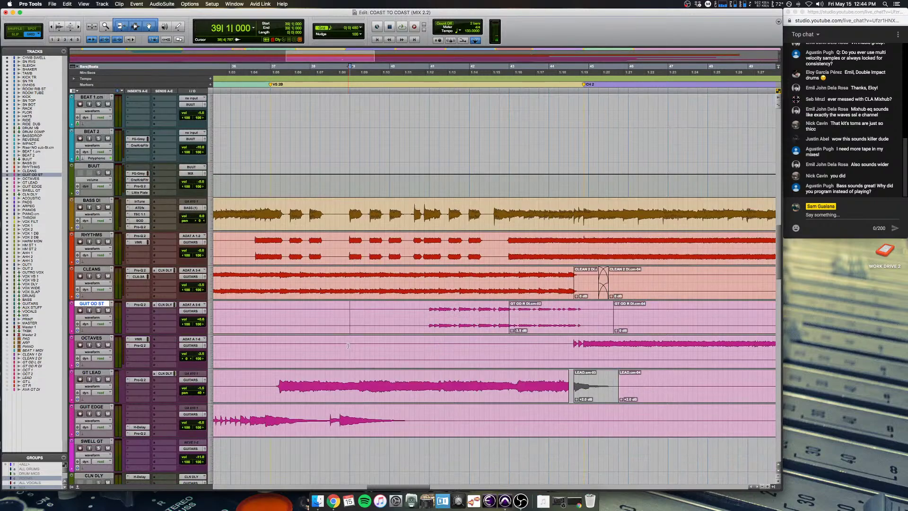
key(space)
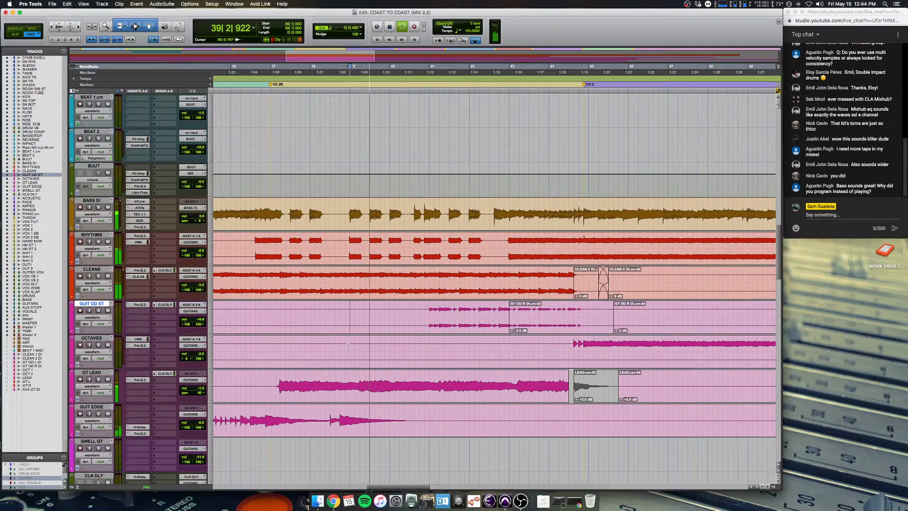
key(space)
key(super+equal)
scroll(367, 349, right, 10)
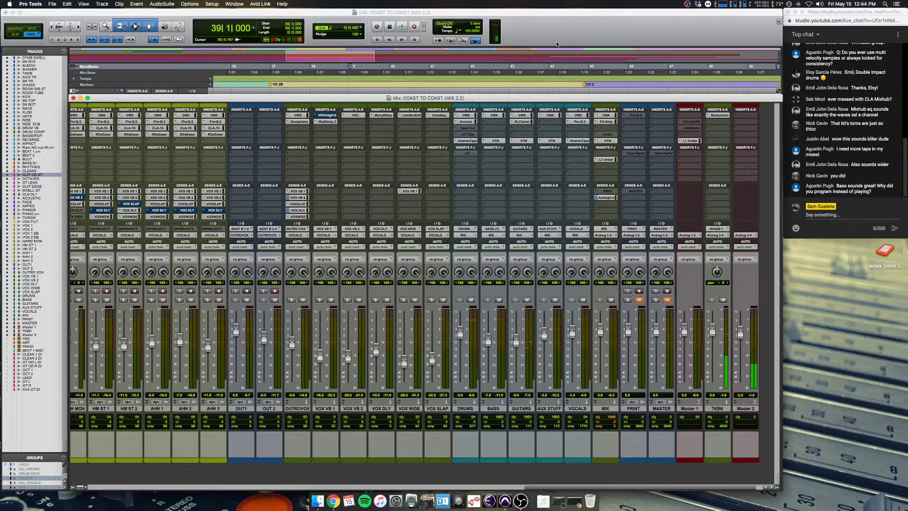
key(super+equal)
Step: Play the full mix from just after the start of verse 2B toward chorus 2
scroll(518, 120, left, 3)
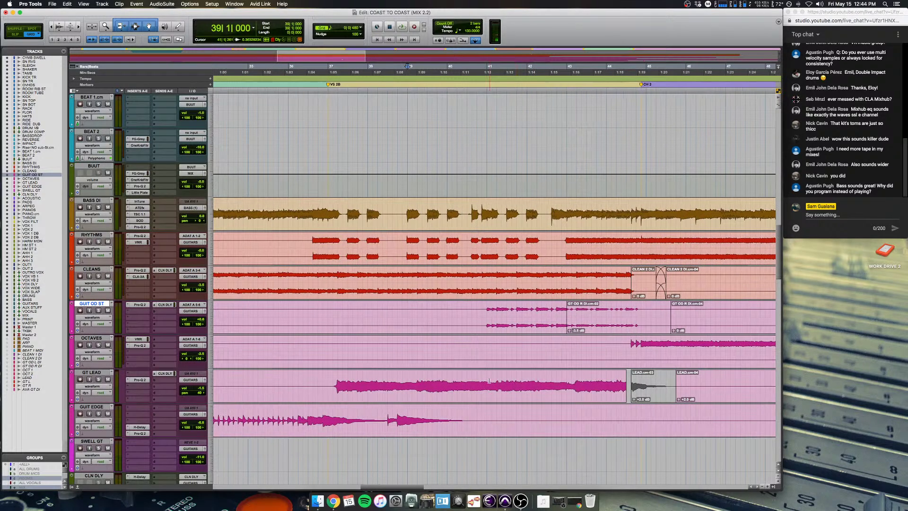
click(332, 348)
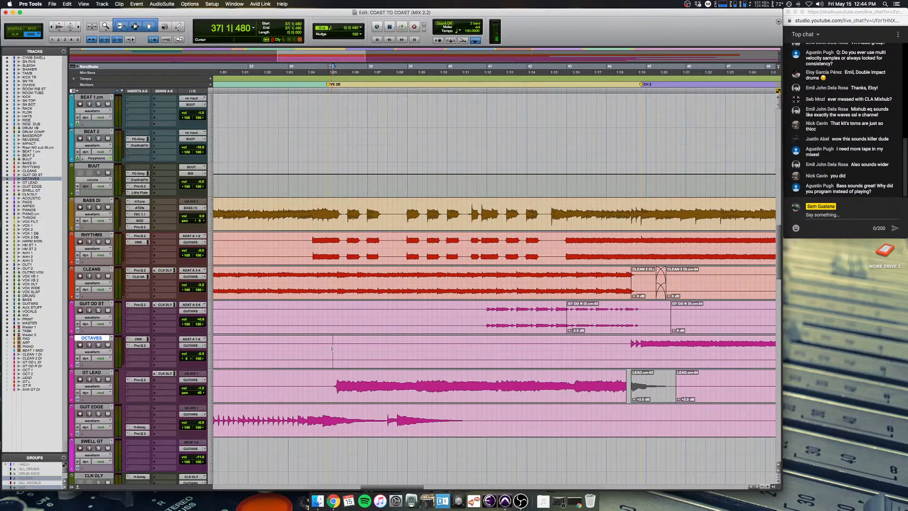
key(super+bracketleft)
scroll(334, 349, down, 2)
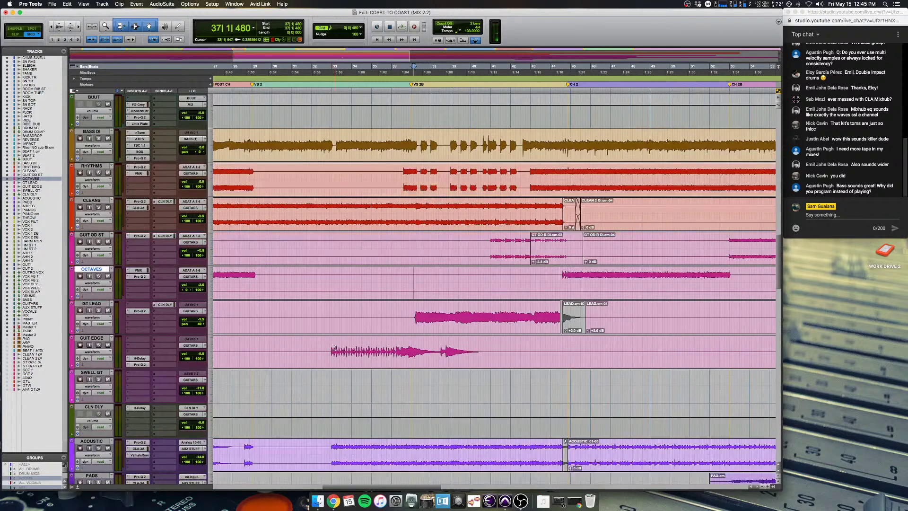
scroll(335, 349, up, 2)
key(space)
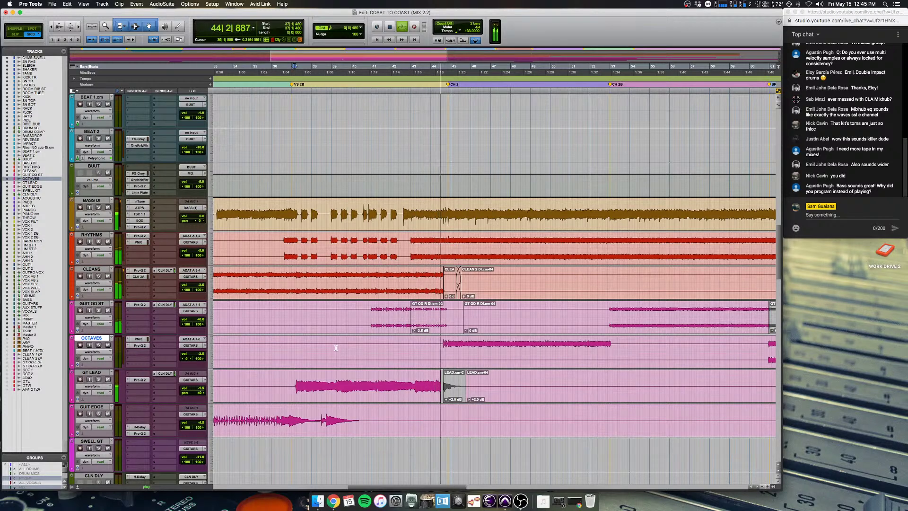
Step: Audition the mix from bar 52, just before GUIT OD ST re-enters for chorus 2B
key(super+bracketleft)
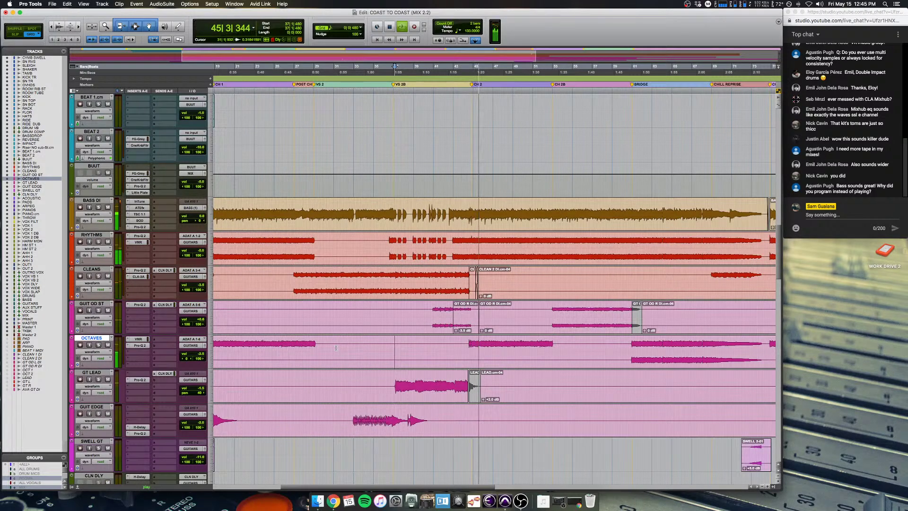
scroll(336, 347, up, 2)
key(super+bracketleft)
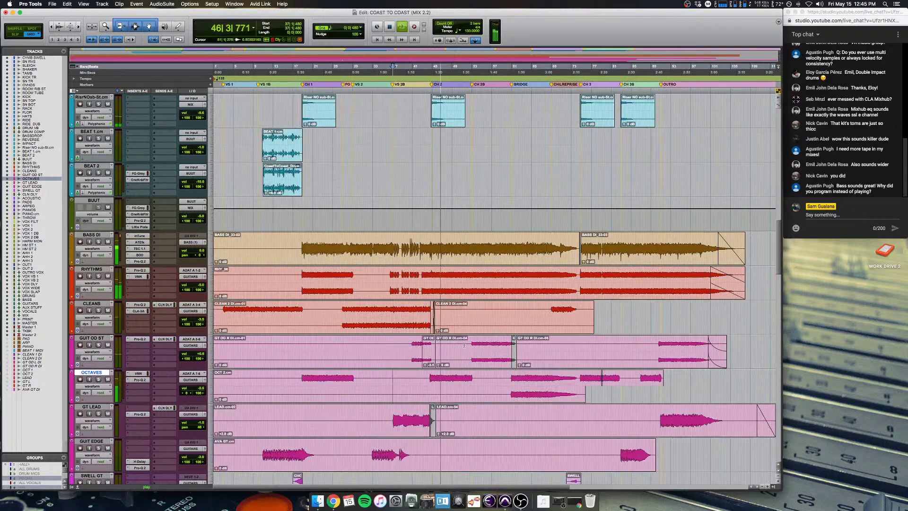
click(468, 345)
key(space)
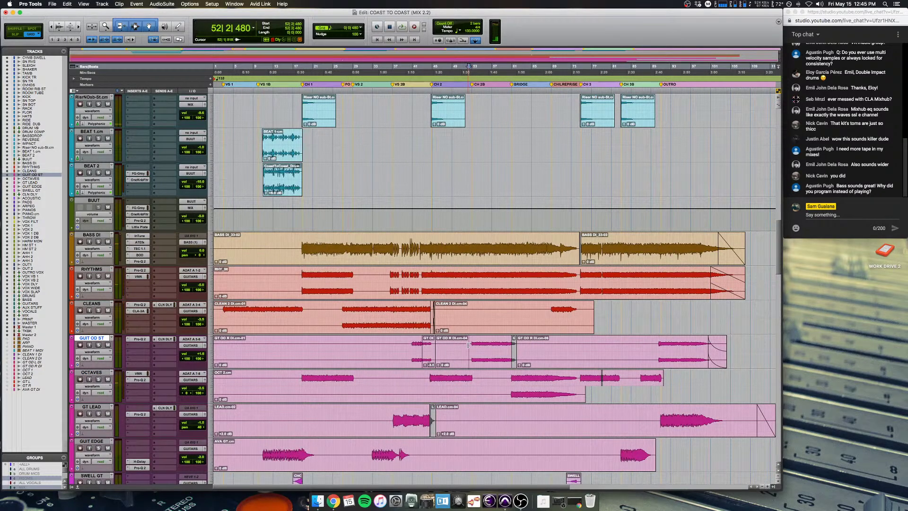
scroll(468, 345, down, 5)
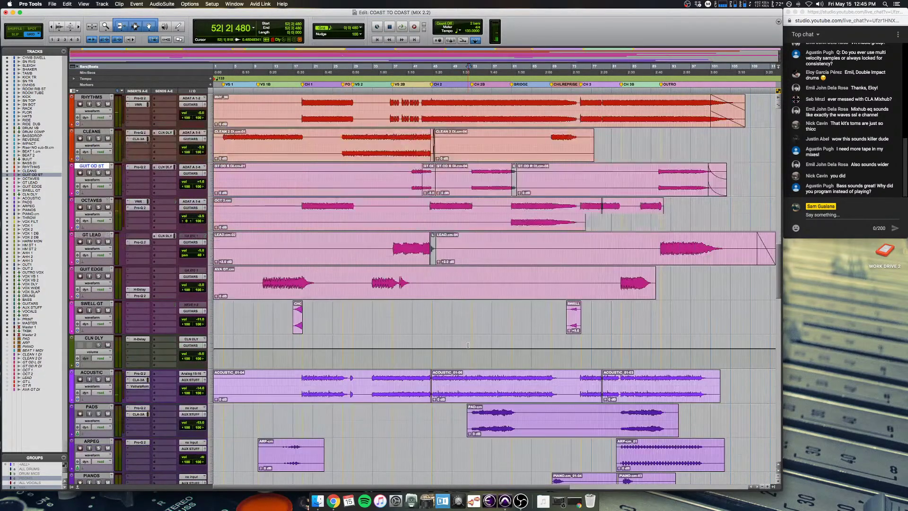
scroll(468, 345, up, 2)
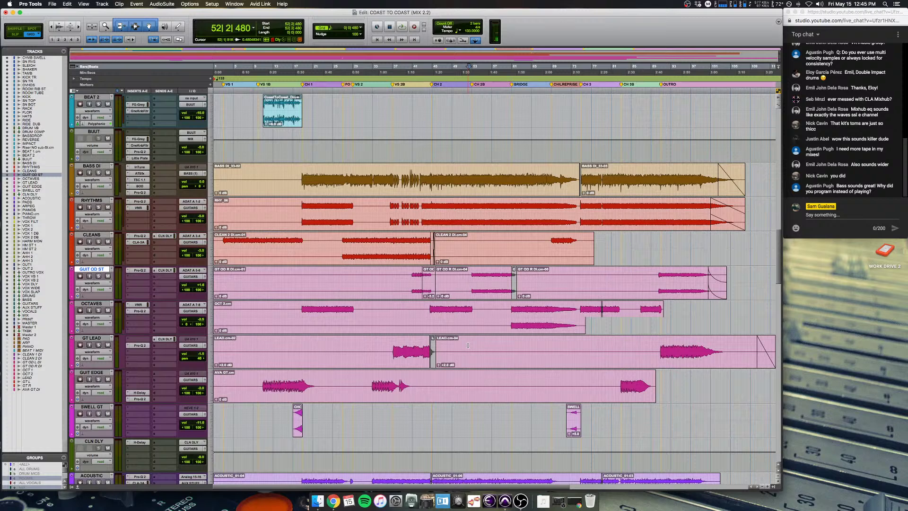
key(space)
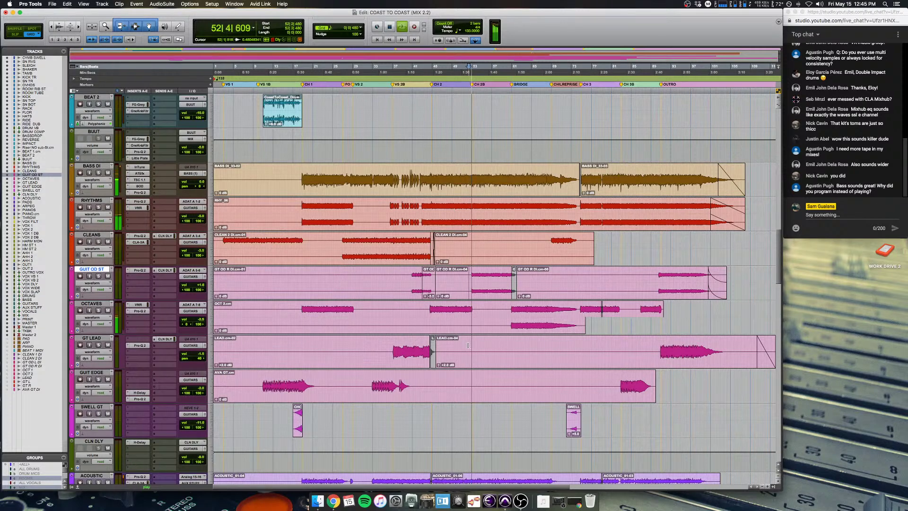
Step: Play GUIT OD ST soloed from just before chorus 2B, take it out of solo through the bridge, and stop playback
click(469, 279)
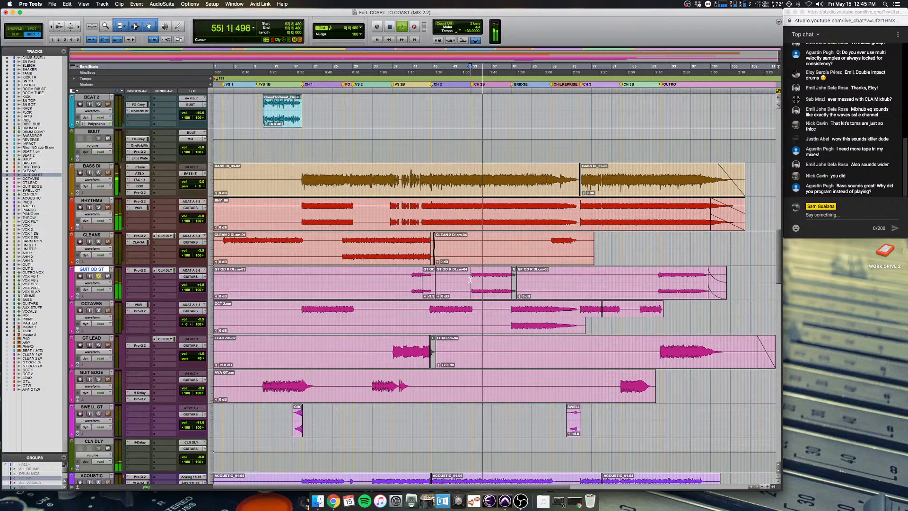
key(shift+s)
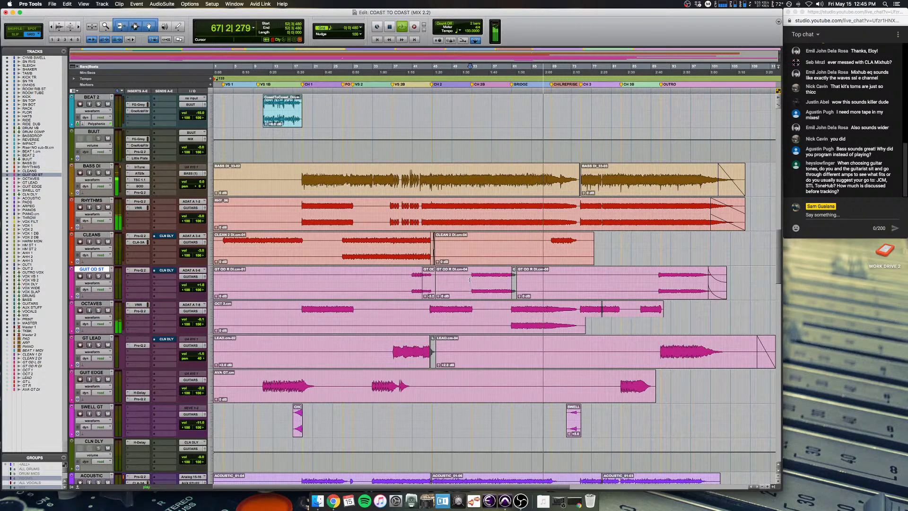
key(space)
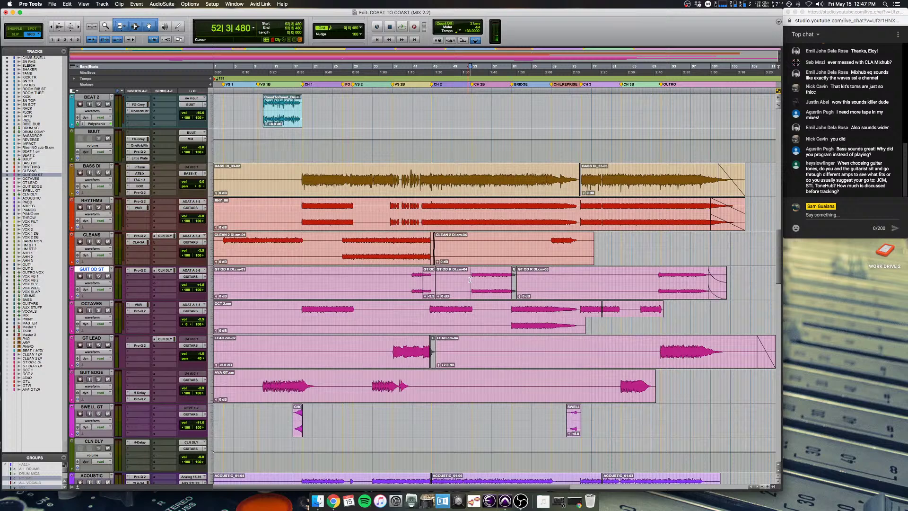
Step: Solo CLEANS and audition the clean guitars, starting with the cursor just before verse 1
click(222, 248)
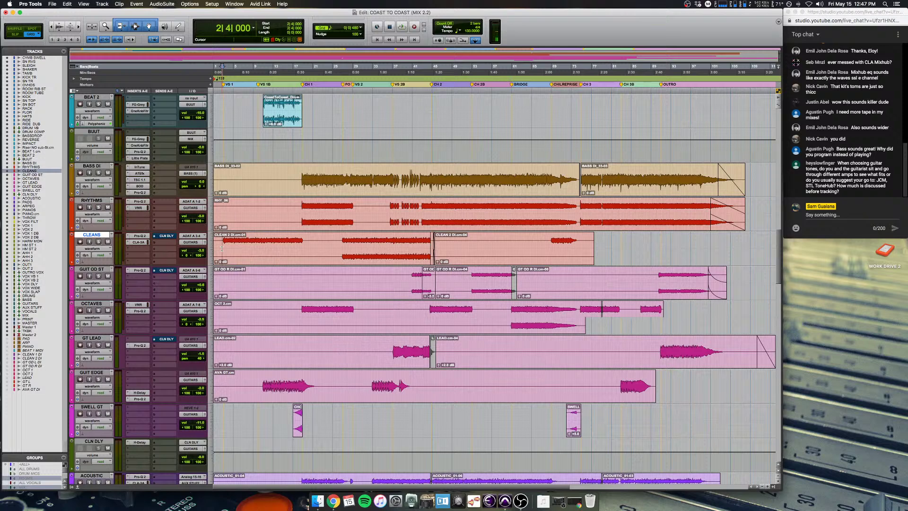
key(shift+s)
key(space)
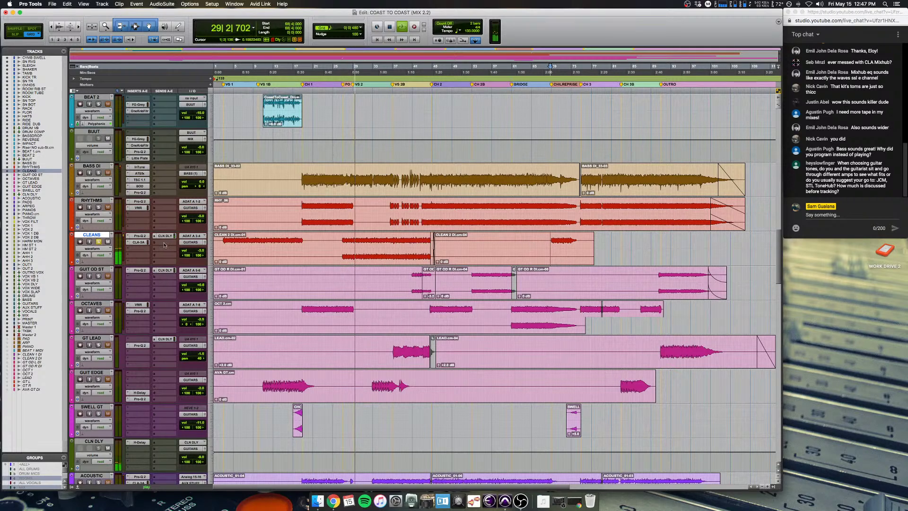
key(space)
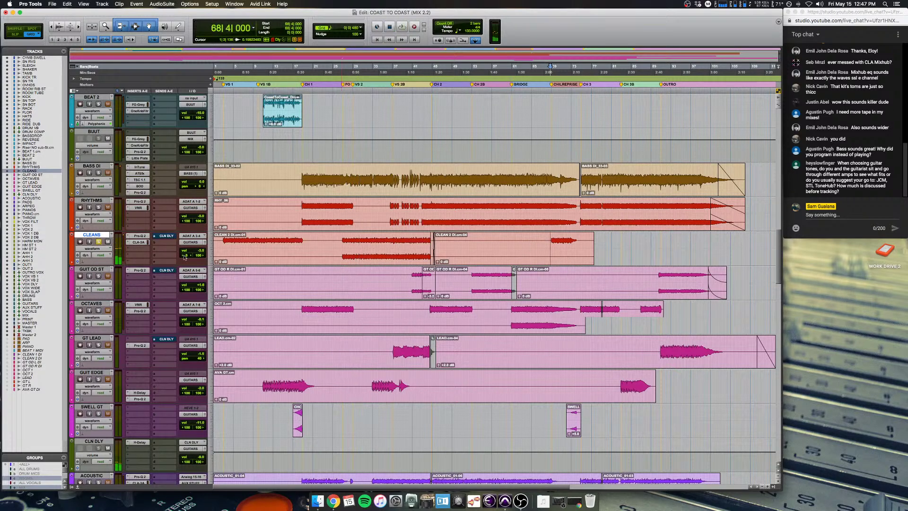
Step: Play the soloed CLEANS from just before the post chorus
click(339, 247)
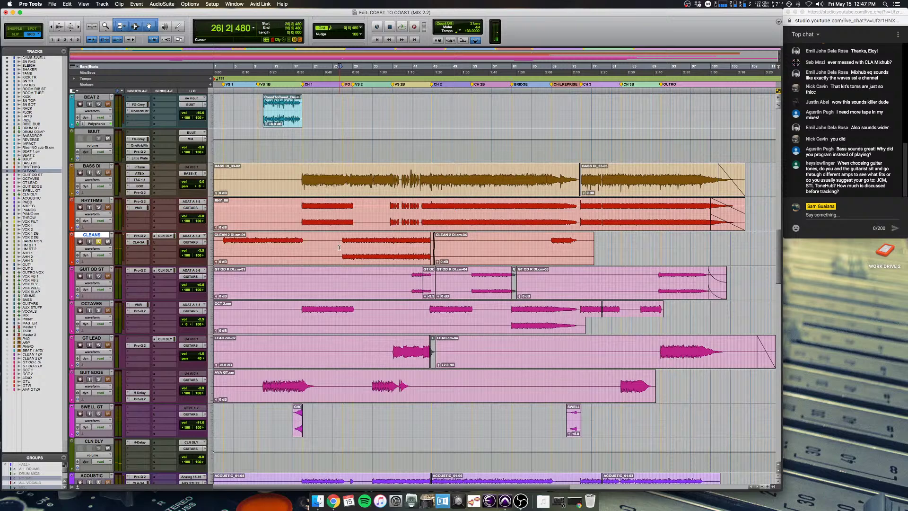
key(super+bracketright)
key(super+bracketright)
click(404, 248)
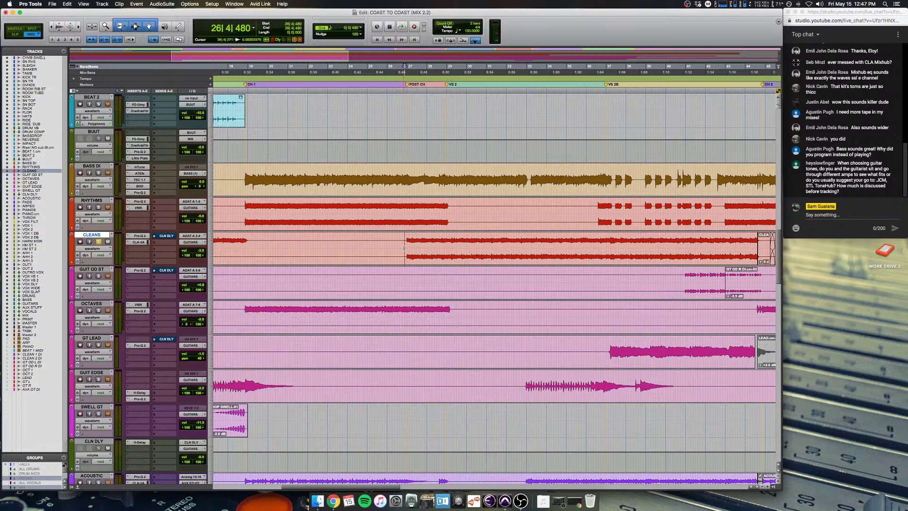
key(space)
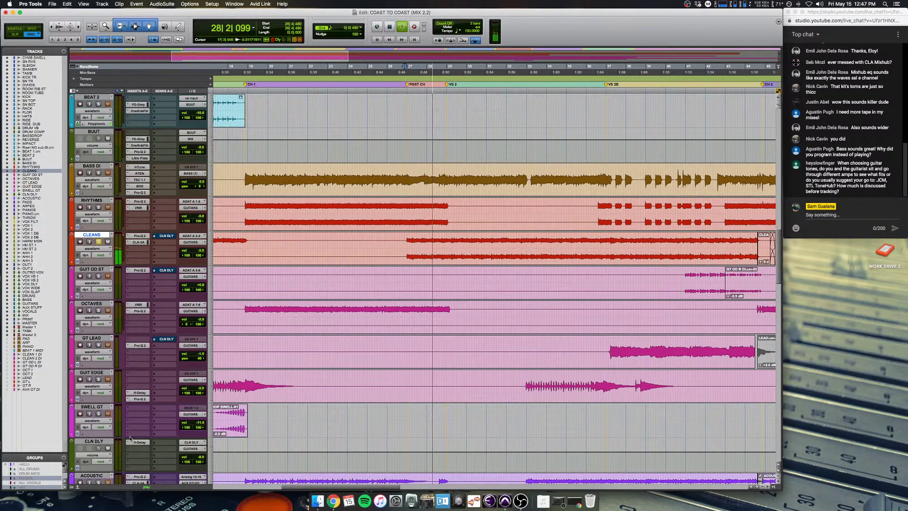
Step: Set the CLN DLY track's volume to 0.0 dB while the soloed CLEANS keep playing
scroll(144, 445, down, 5)
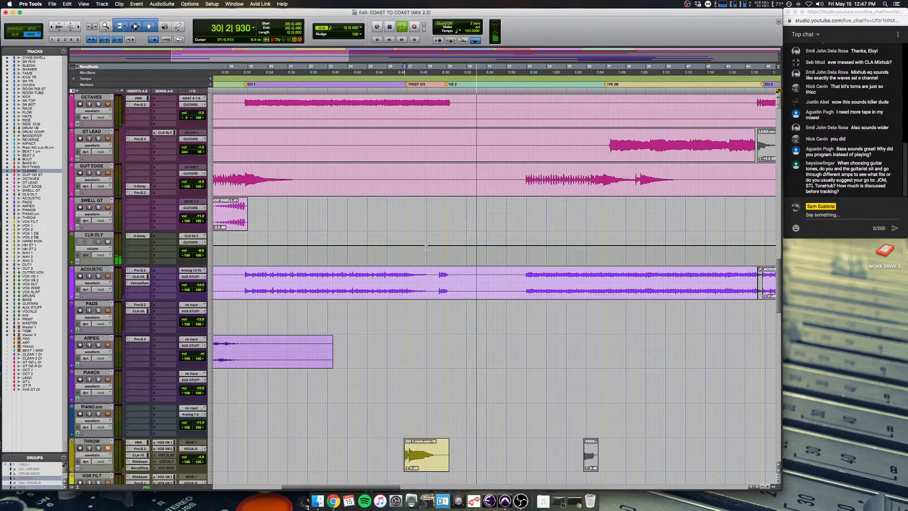
scroll(202, 355, up, 3)
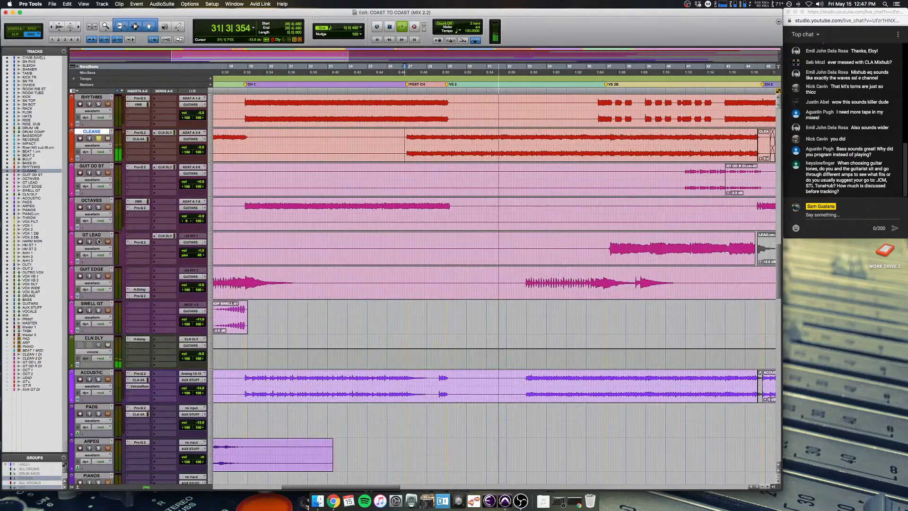
drag(202, 355, 201, 348)
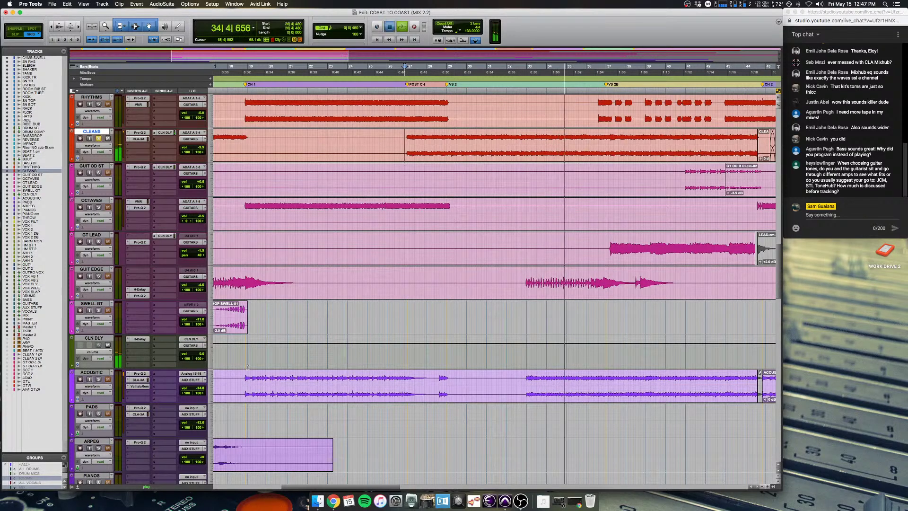
Step: Stop playback and place the edit cursor at the start of chorus 1
key(space)
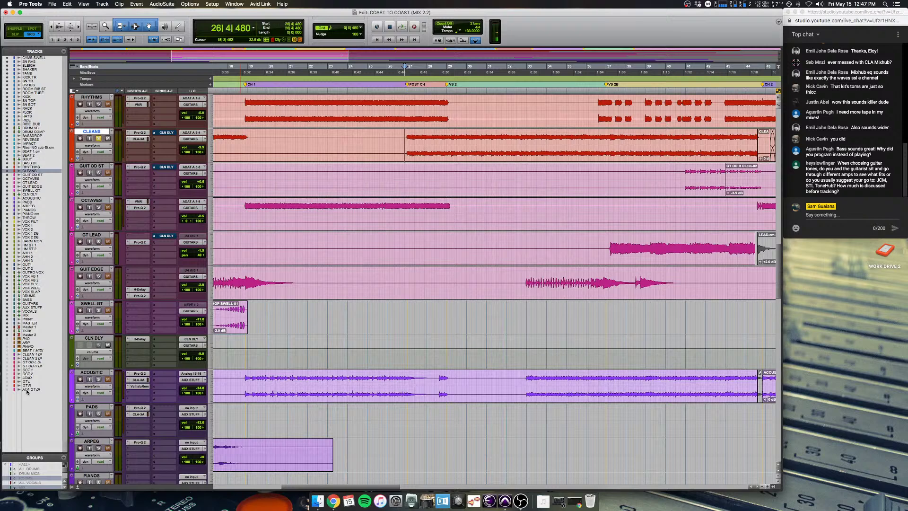
key(alt+a)
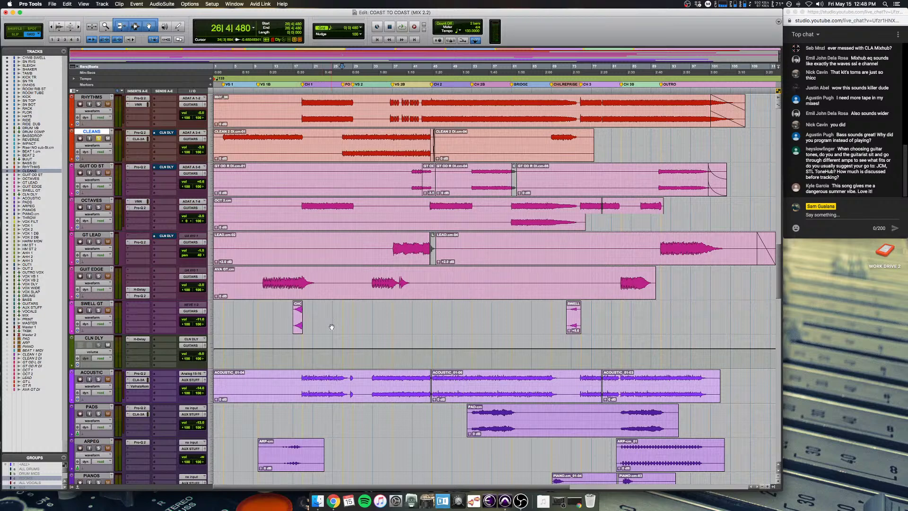
scroll(332, 327, up, 2)
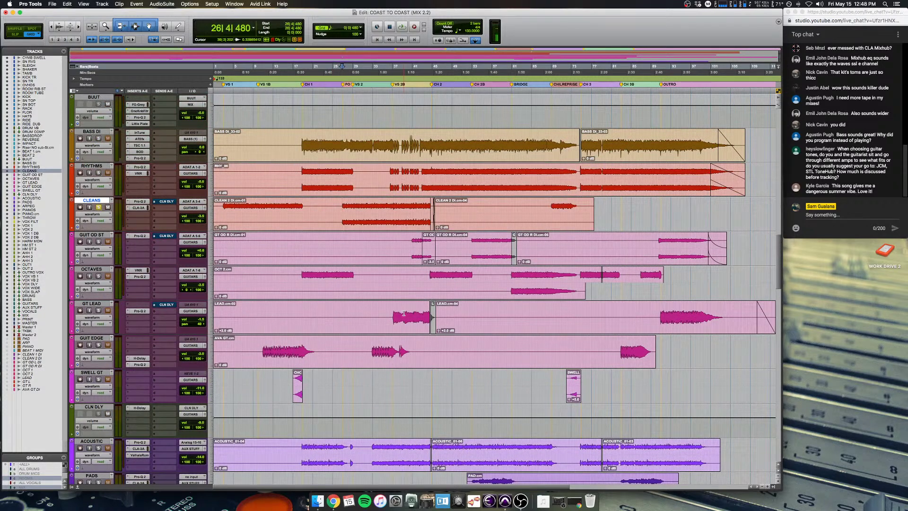
key(super+bracketright)
key(super+bracketright)
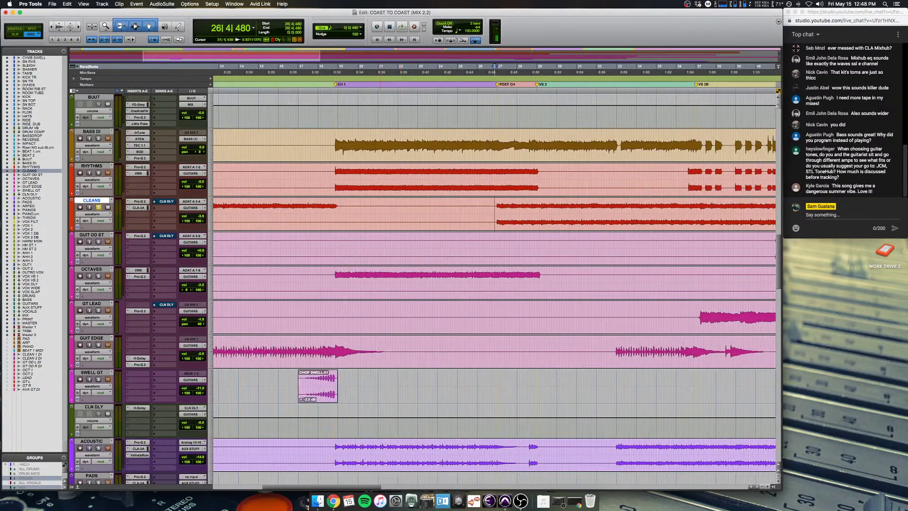
click(349, 426)
key(super+bracketleft)
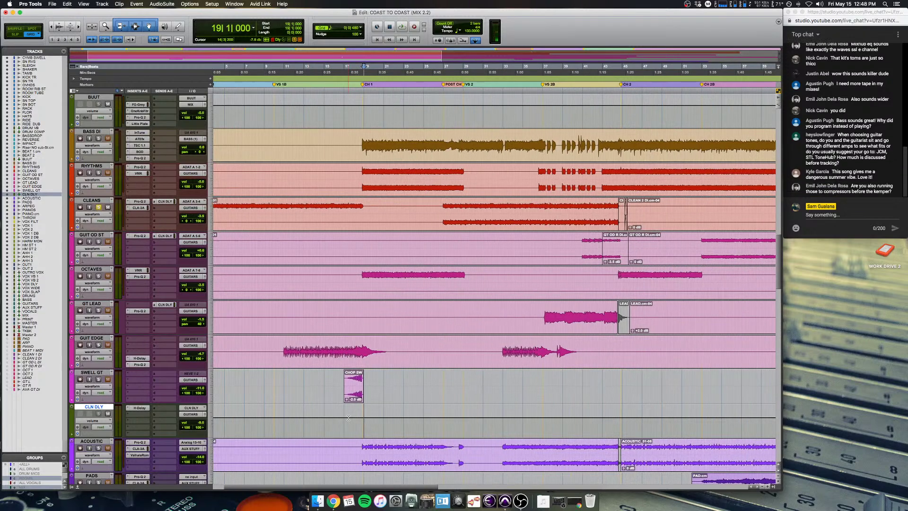
Step: Play the clean guitars from just before the post chorus into verse 2 and stop playback
scroll(352, 415, right, 5)
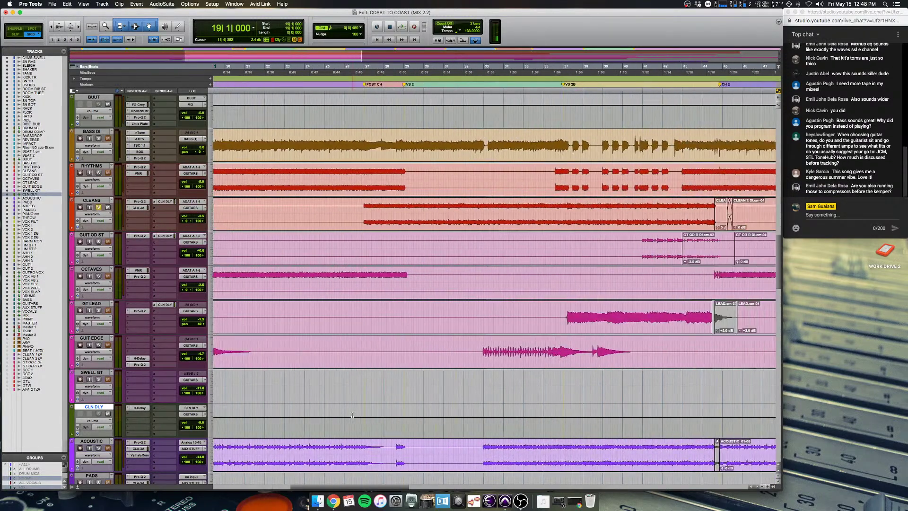
click(387, 353)
key(super+bracketright)
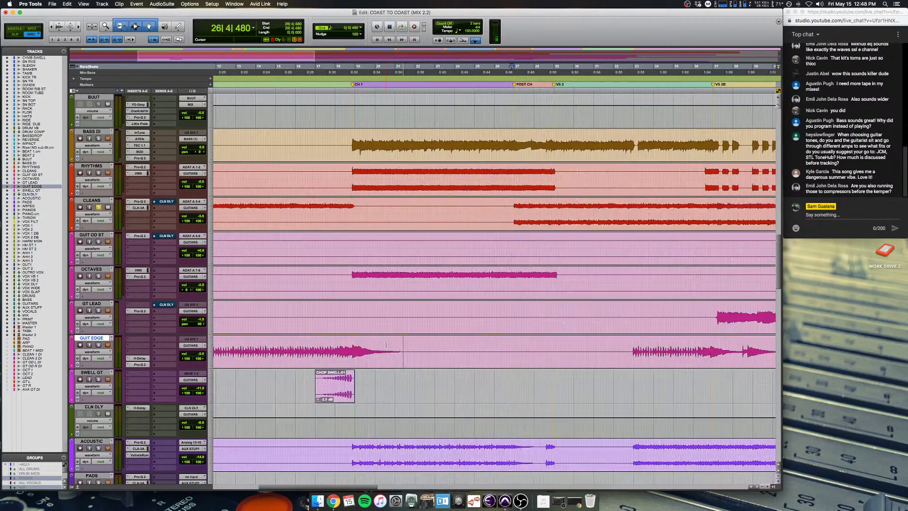
key(space)
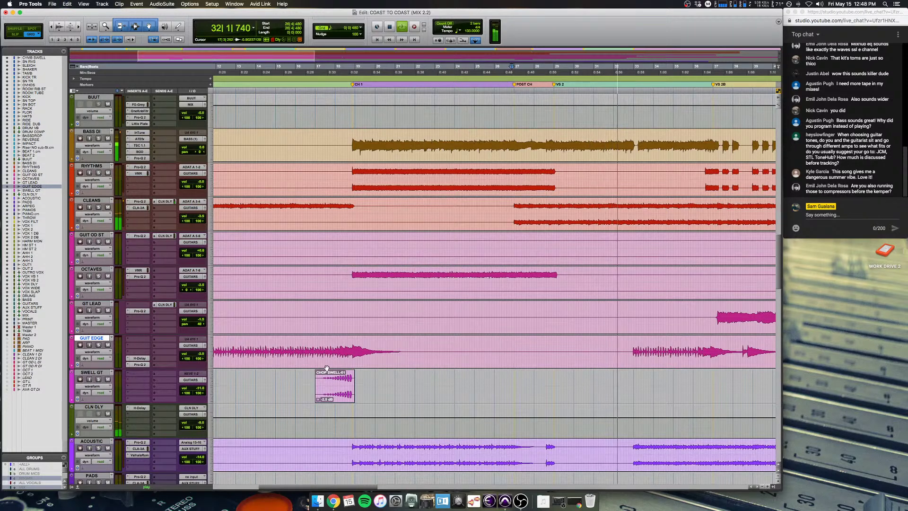
key(space)
Step: Enlarge the track heights and examine the first attack of the RHYTHMS waveform at the start of chorus 1
scroll(410, 329, right, 3)
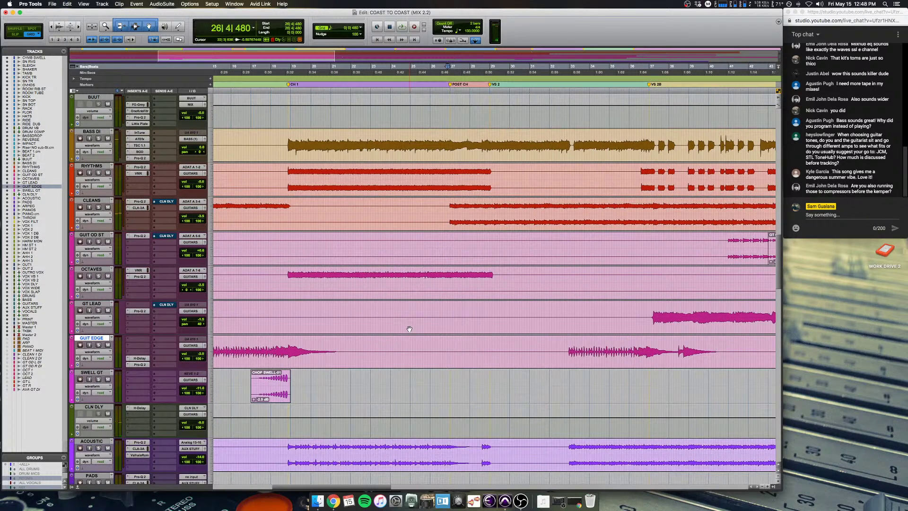
scroll(409, 328, down, 3)
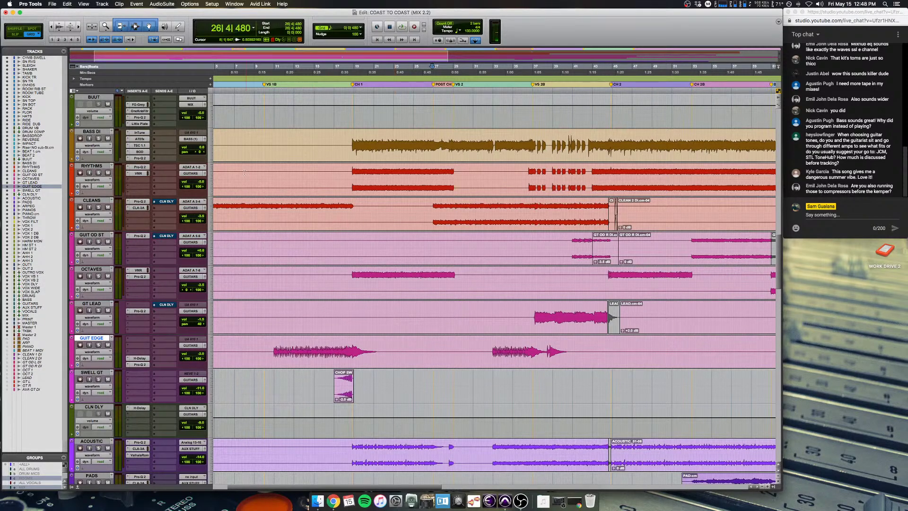
click(208, 186)
click(234, 203)
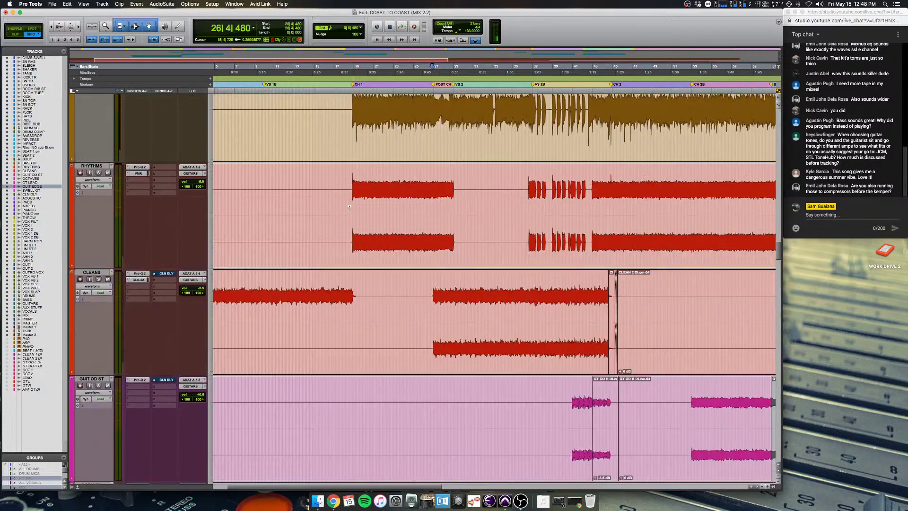
click(353, 198)
scroll(353, 198, up, 8)
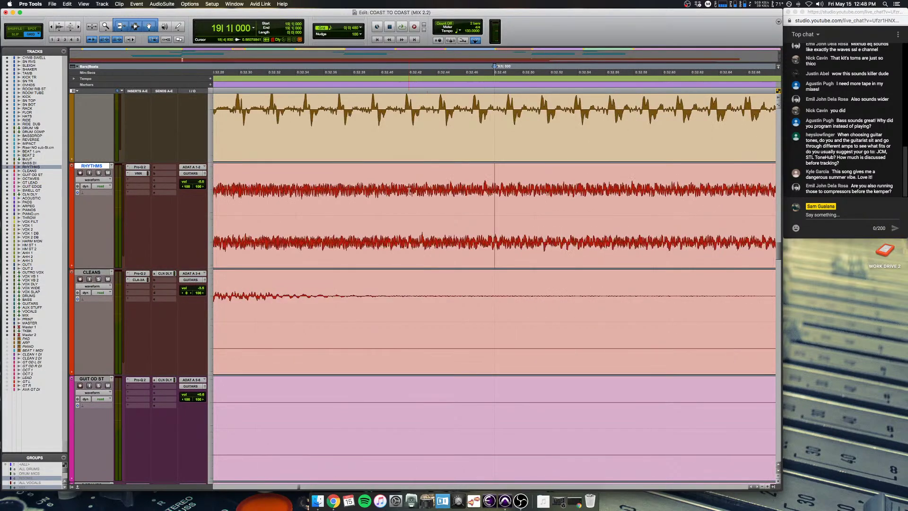
drag(386, 186, 447, 189)
scroll(499, 206, up, 4)
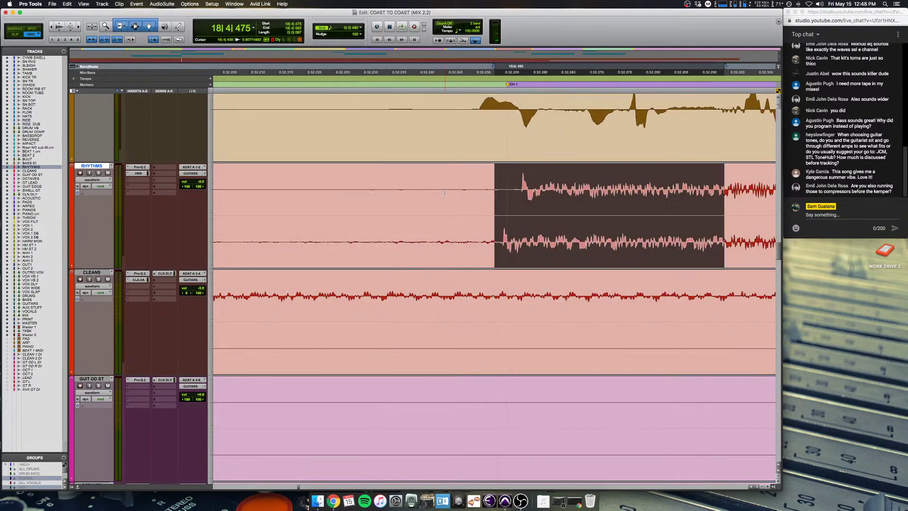
scroll(562, 178, down, 7)
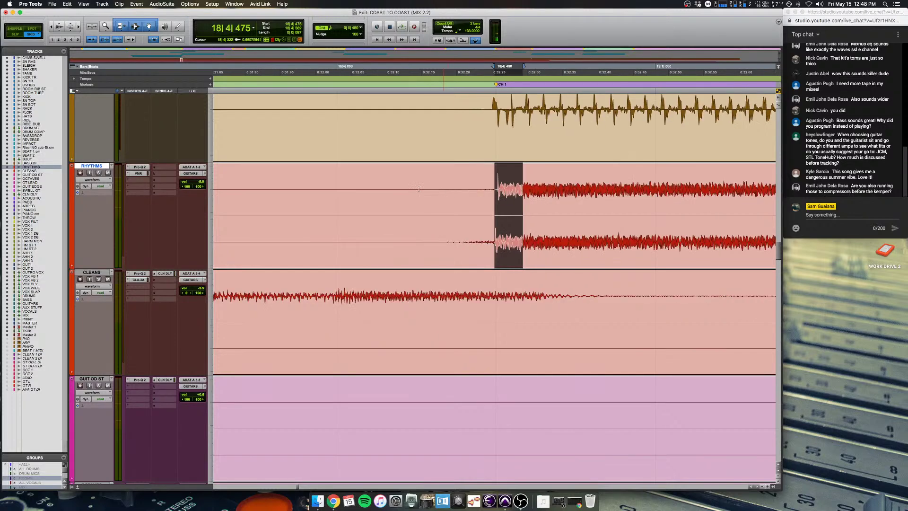
Step: Audition RHYTHMS soloed from just before chorus 1, take it out of solo, and stop playback
click(395, 190)
scroll(395, 190, right, 4)
scroll(396, 190, down, 1)
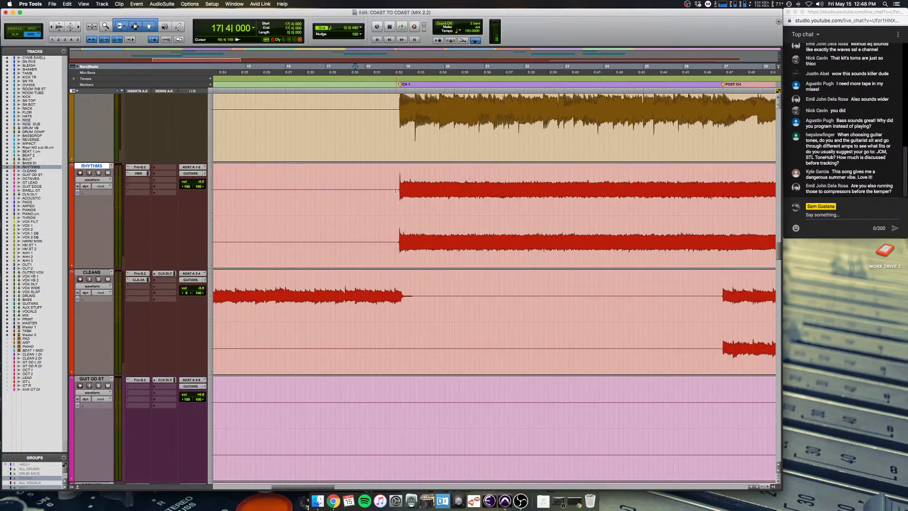
click(395, 190)
scroll(395, 190, right, 4)
scroll(395, 190, down, 1)
scroll(239, 211, up, 2)
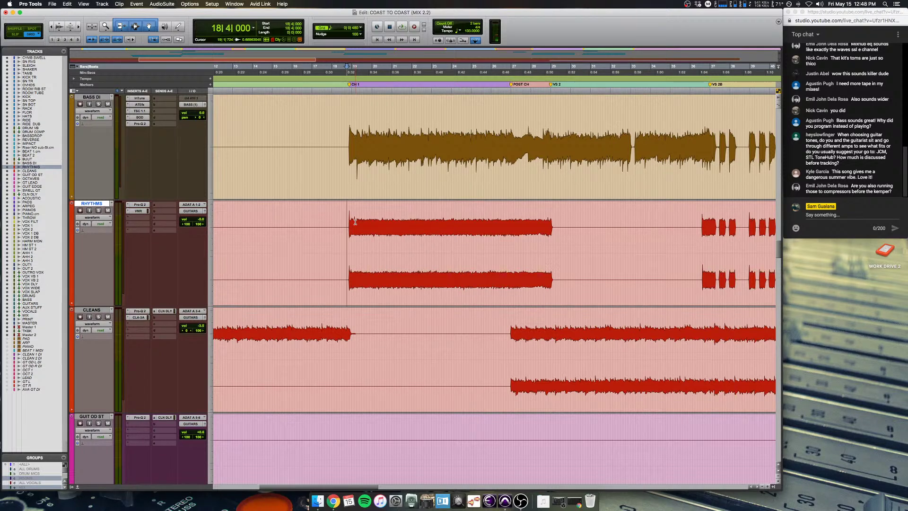
key(space)
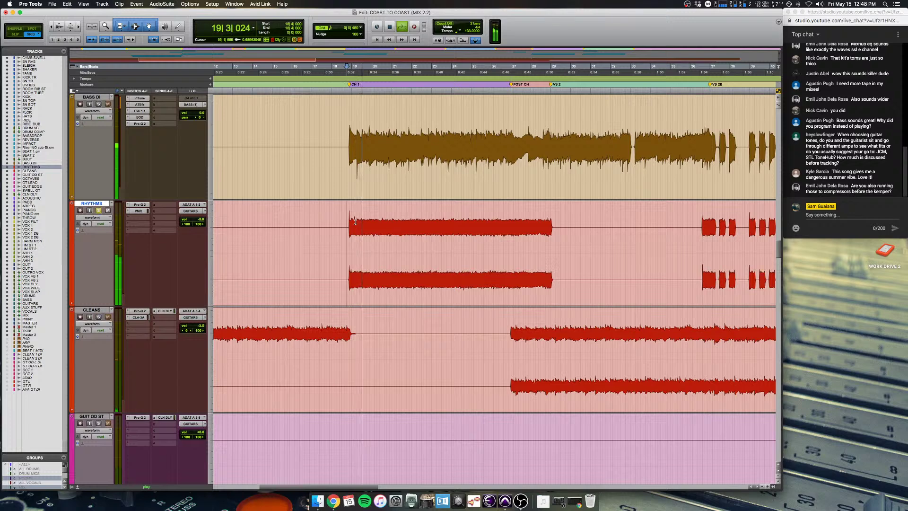
key(shift+s)
key(shift+s)
key(super+bracketleft)
key(space)
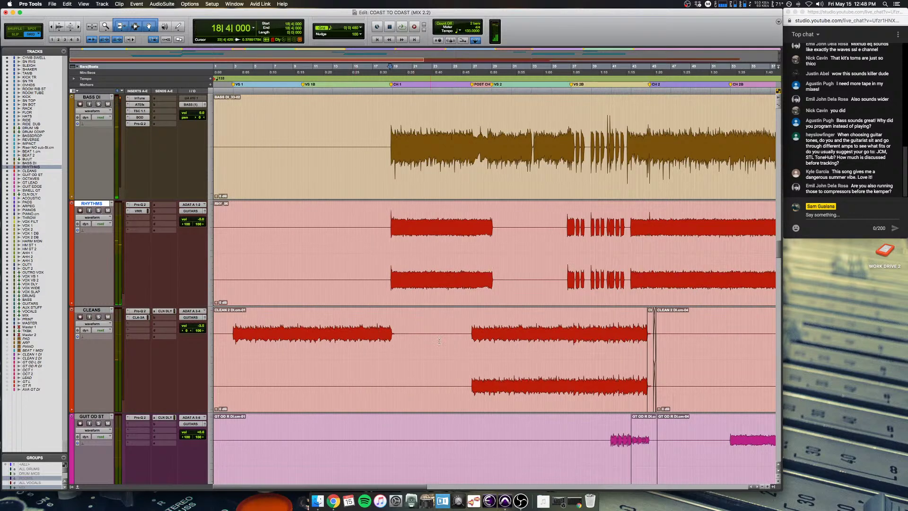
Step: Examine the CLEANS waveform up close around the start of verse 2 and select a passage from the post chorus into verse 2
drag(490, 350, 567, 349)
key(super+bracketright)
key(super+bracketright)
key(super+bracketright)
key(super+bracketright)
key(super+bracketright)
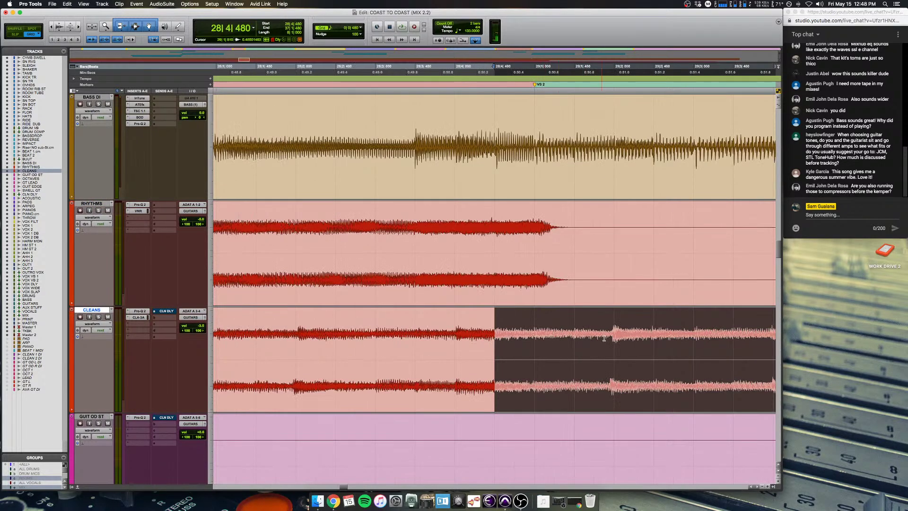
click(603, 338)
key(super+bracketleft)
key(super+bracketleft)
key(super+bracketleft)
key(super+bracketleft)
key(super+bracketleft)
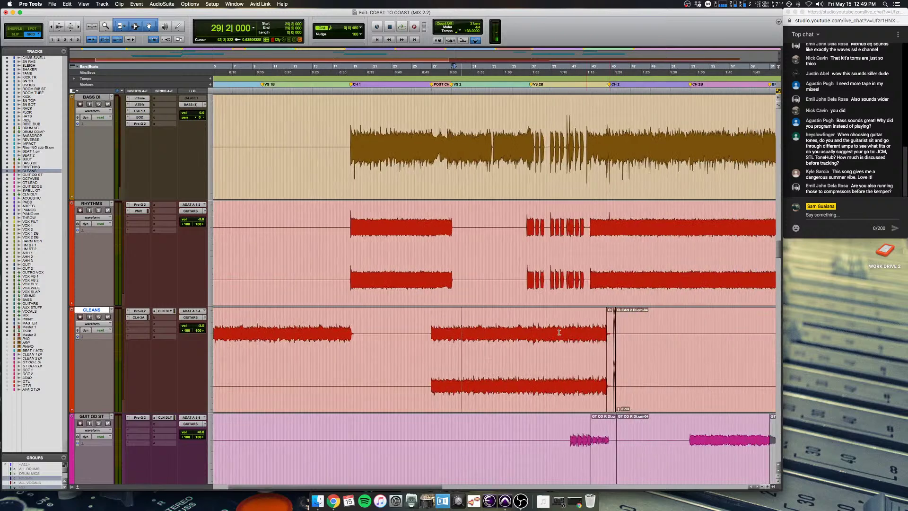
drag(503, 334, 436, 331)
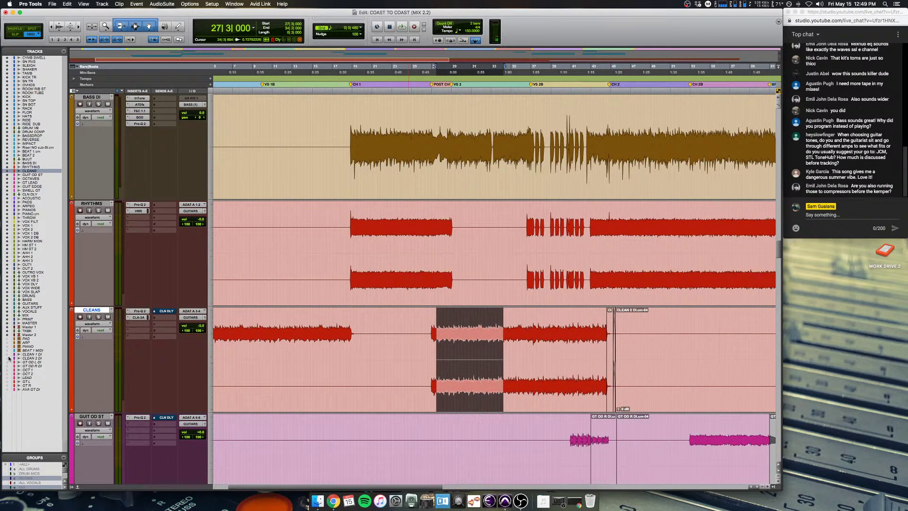
Step: Show the hidden CLEAN 1 DI and CLEAN 2 DI tracks and look at their inserts in the Mix window and their waveforms in the Edit window
key(super+equal)
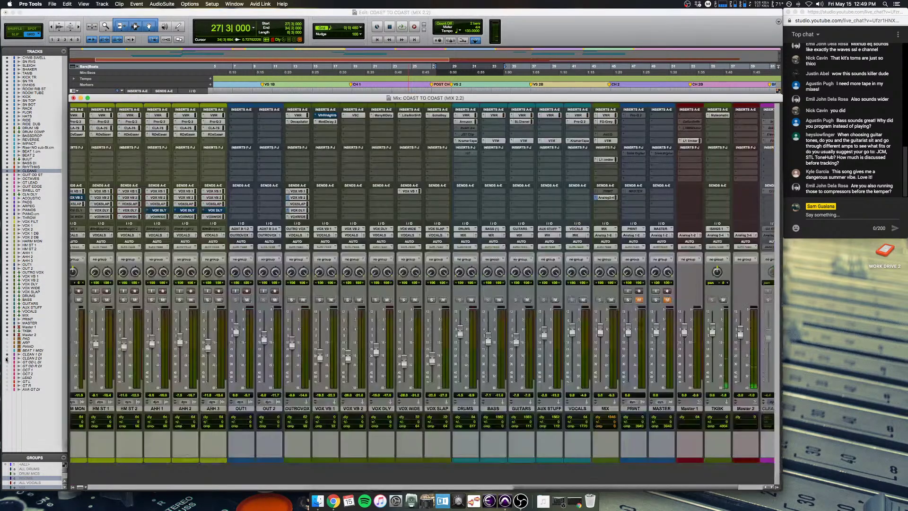
scroll(173, 369, right, 2)
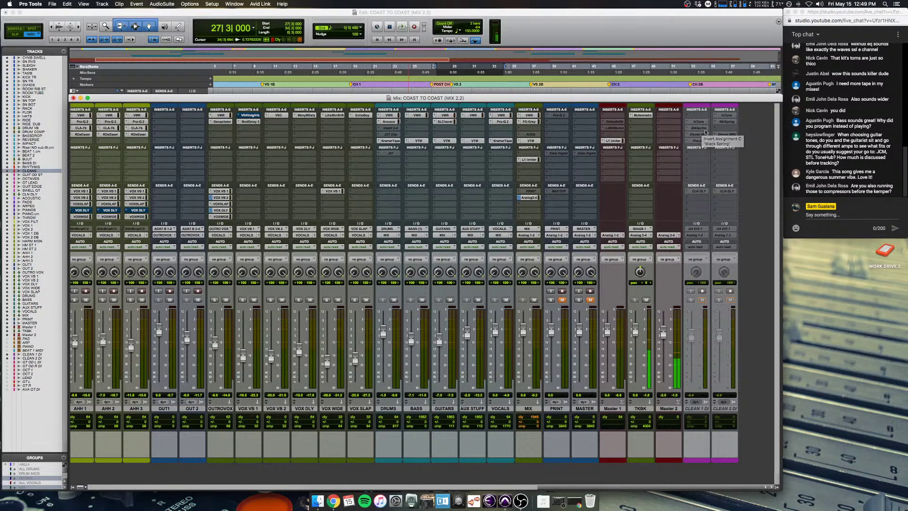
key(super+equal)
scroll(287, 394, down, 5)
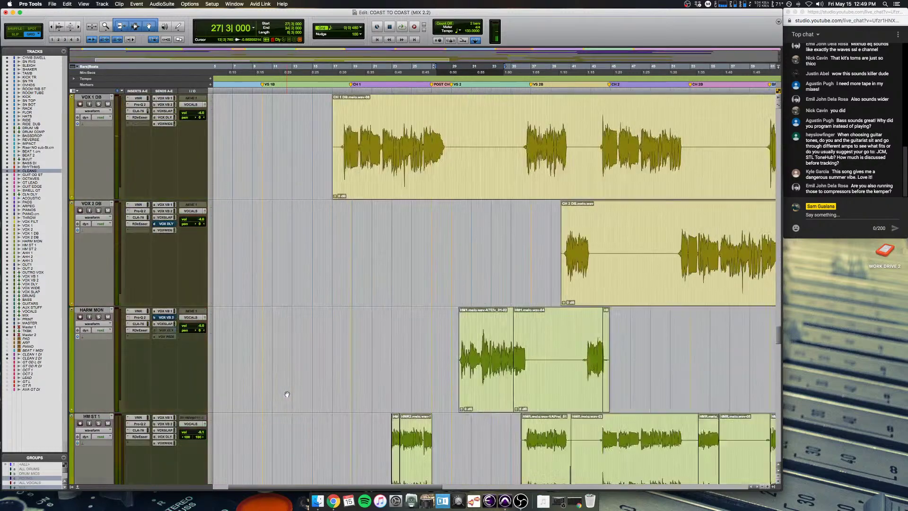
scroll(287, 394, down, 10)
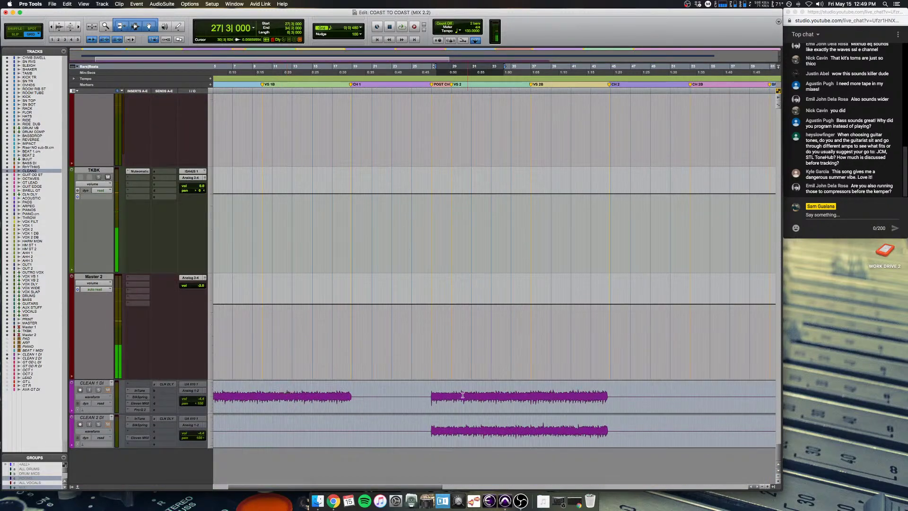
Step: Select the post chorus passage on both CLEAN 1 DI and CLEAN 2 DI to compare their waveforms up close
click(462, 395)
key(super+bracketright)
key(super+bracketright)
key(super+bracketright)
key(super+bracketright)
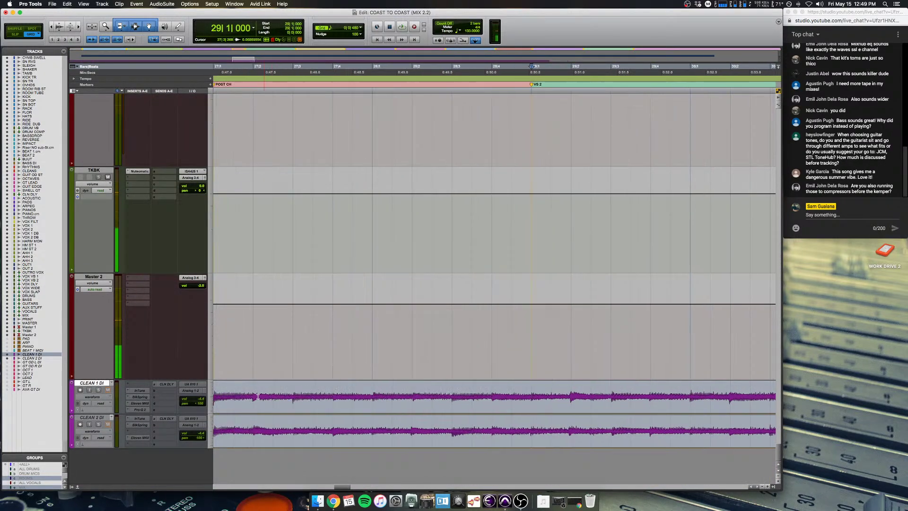
scroll(257, 396, left, 3)
drag(344, 396, 639, 426)
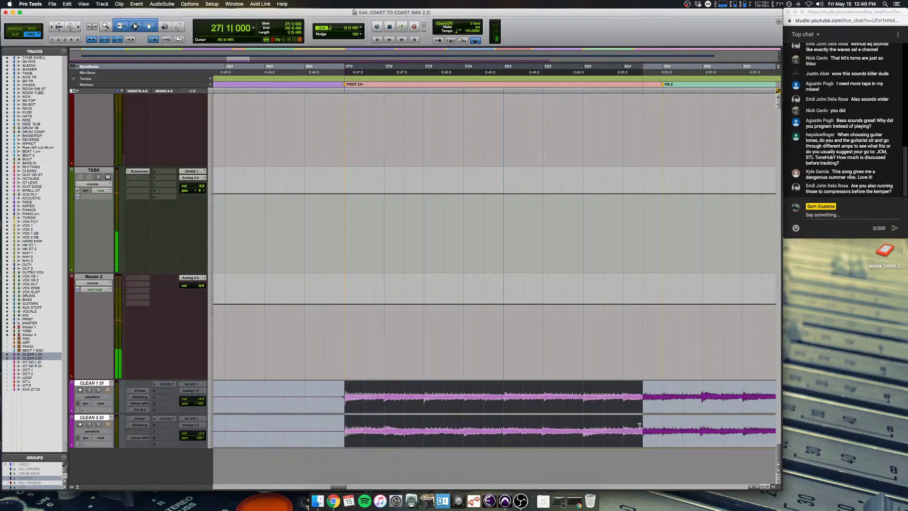
key(super+bracketleft)
key(super+bracketleft)
key(super+bracketleft)
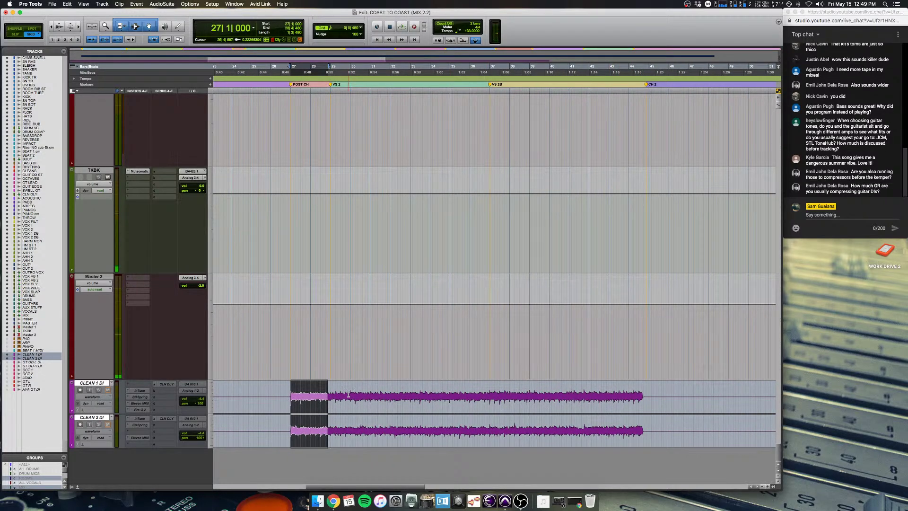
Step: Place the cursor just before the post chorus on CLEAN 1 DI, make the track active, and solo it
click(286, 387)
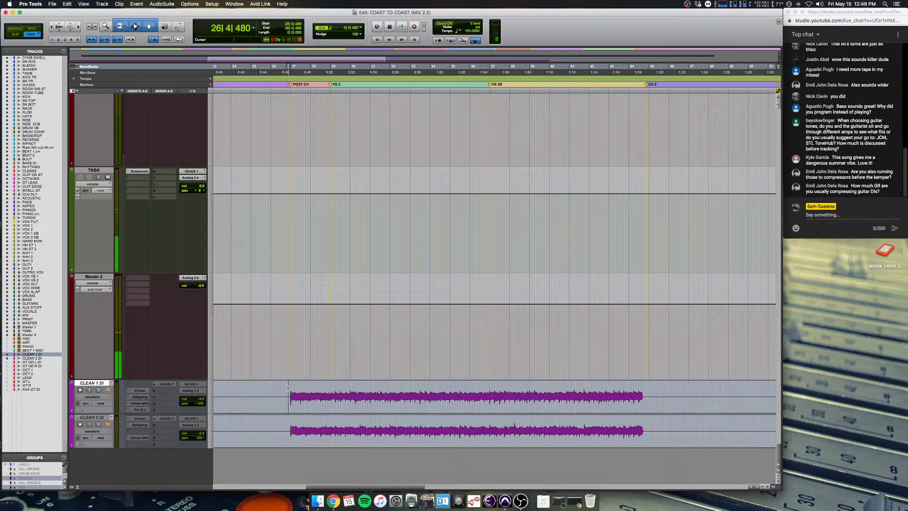
key(super+bracketright)
key(super+bracketright)
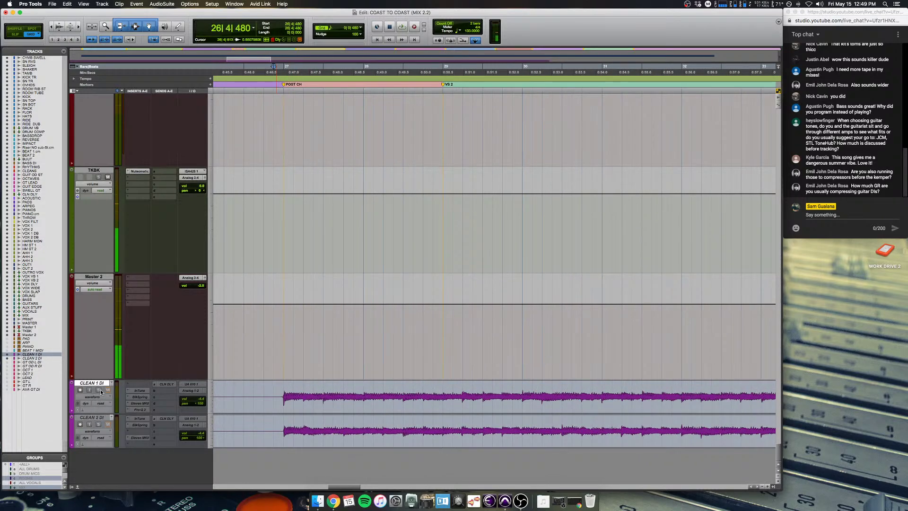
click(130, 387)
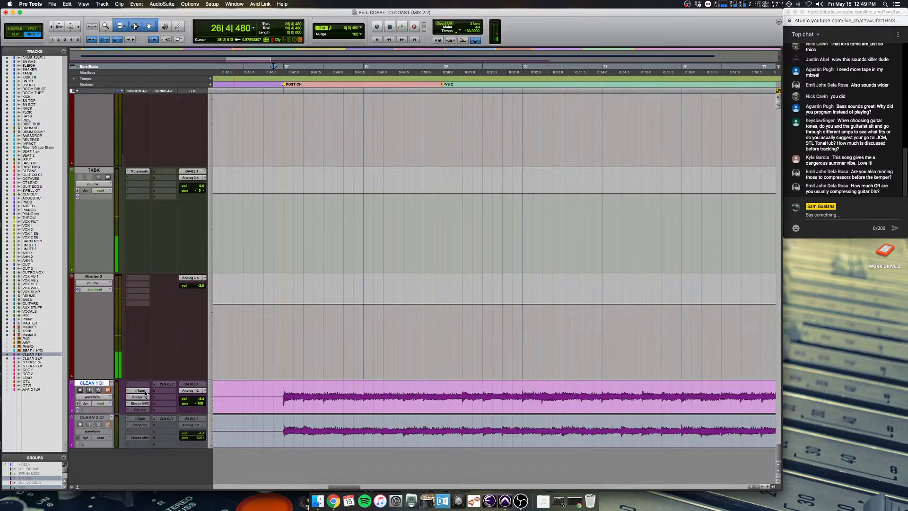
click(98, 389)
Step: Place the cursor at 26|4|000 on CLEAN 1 DI, just before the post chorus
key(super+bracketright)
key(super+bracketright)
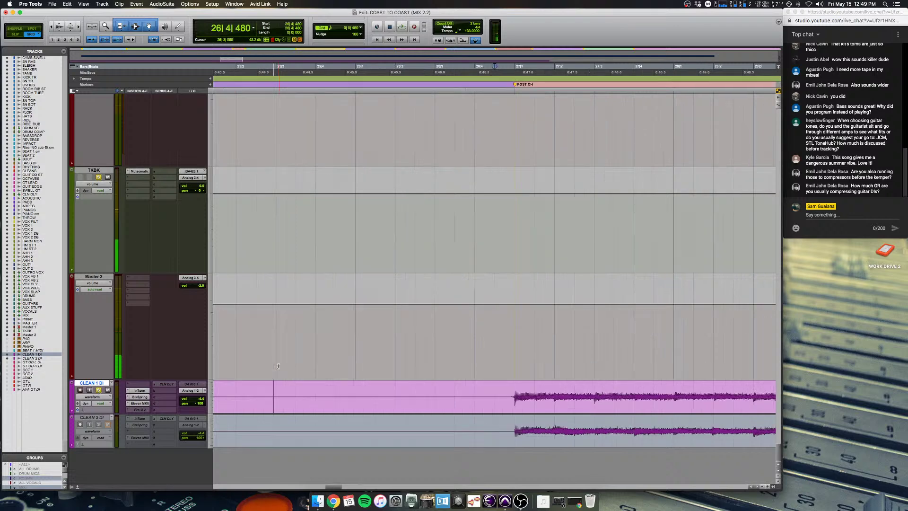
click(473, 396)
key(super+bracketleft)
key(super+bracketleft)
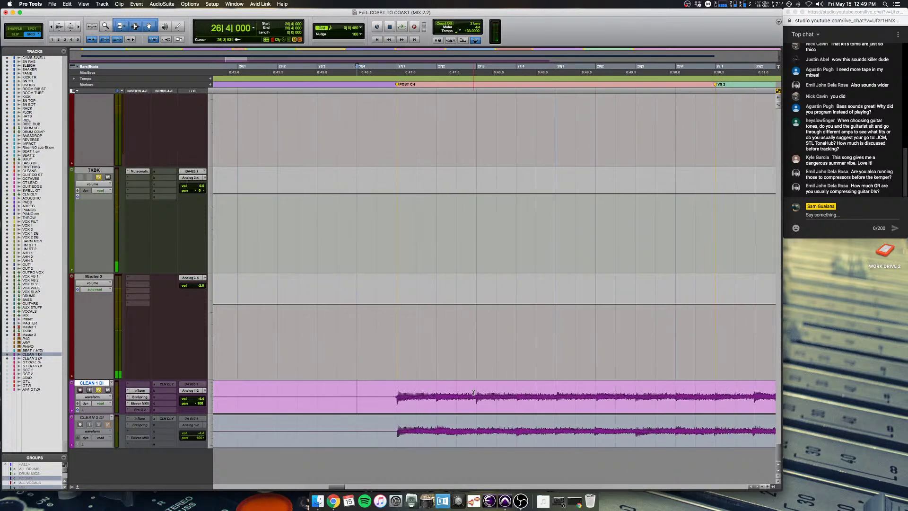
key(super+bracketleft)
scroll(473, 393, left, 3)
scroll(474, 393, right, 4)
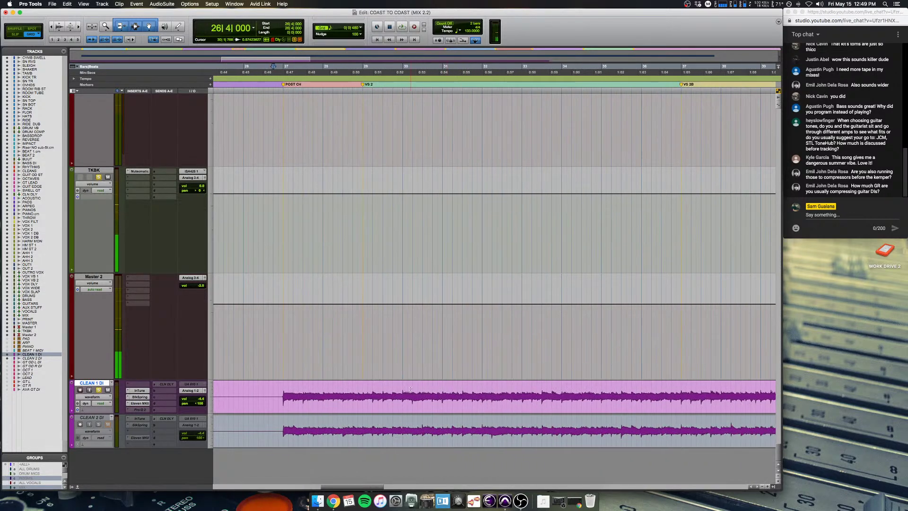
Step: Place the cursor at the start of the post chorus on CLEAN 1 DI and examine the waveform's first attack up close
drag(412, 396, 630, 394)
click(284, 395)
key(t)
key(t)
key(t)
key(t)
key(t)
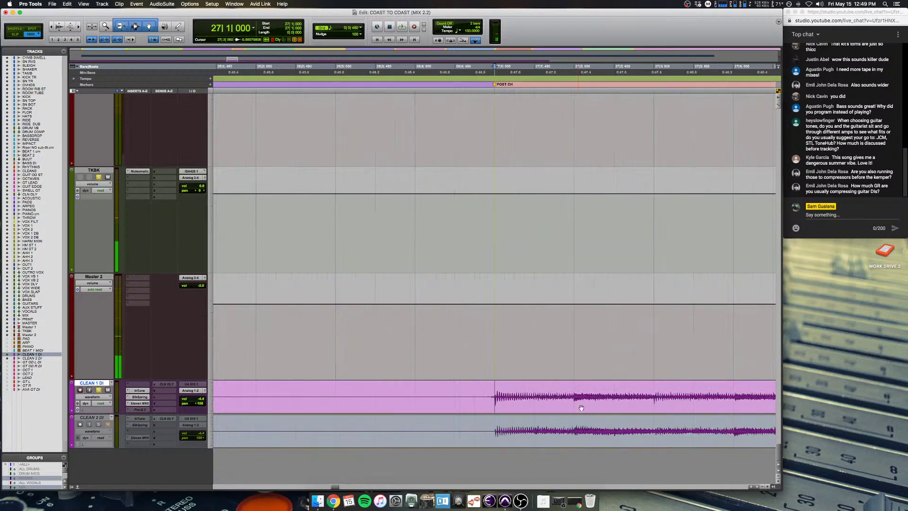
Step: Place the cursor at 26|4|480 on CLEAN 1 DI, just before the post chorus
key(r)
key(r)
key(r)
key(r)
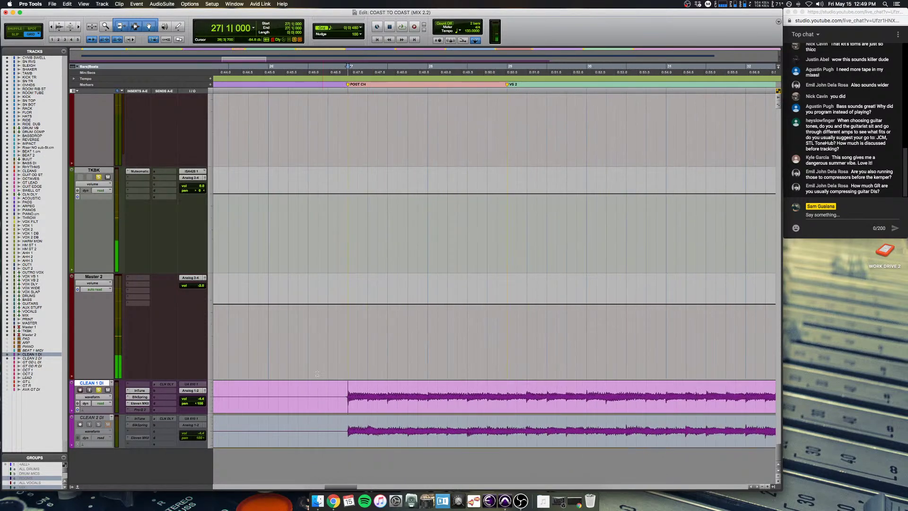
drag(339, 388, 723, 392)
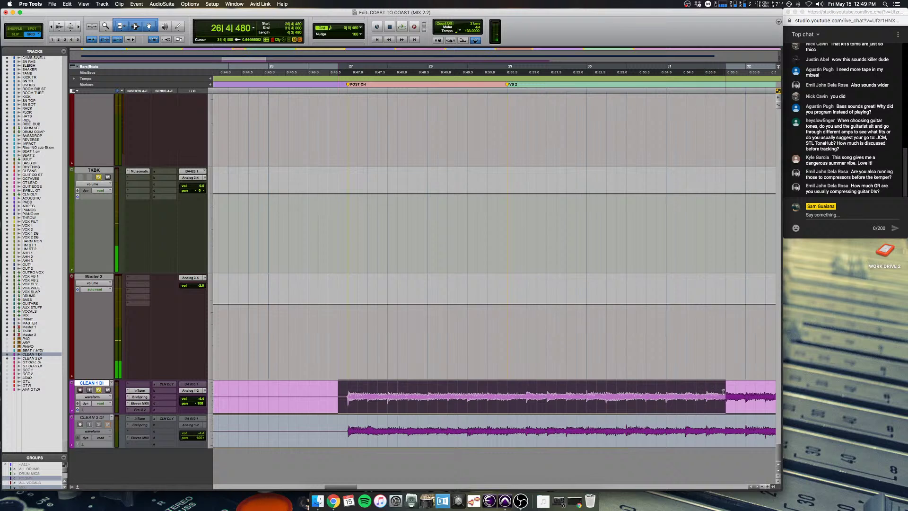
click(332, 385)
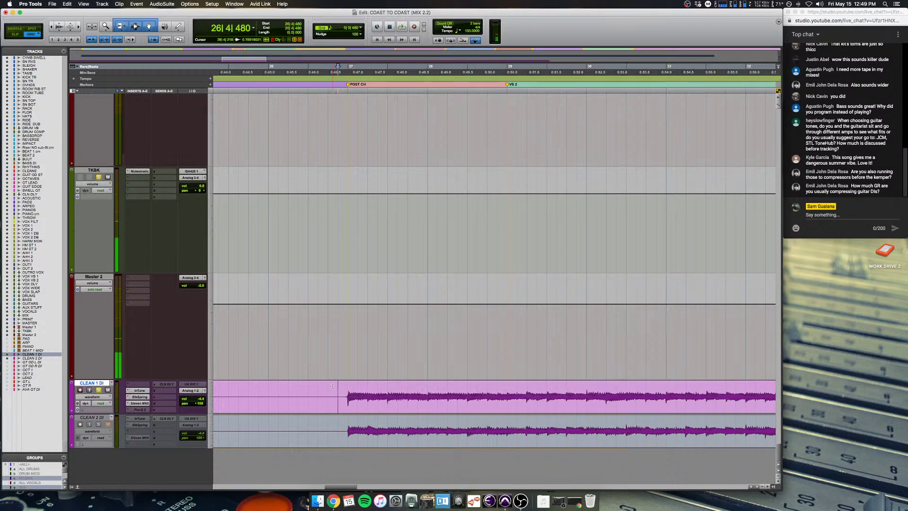
Step: Bypass the InTune, BlkSpring and Eleven MKII inserts on CLEAN 1 DI and switch its output to Analog 3-4
super+click(140, 390)
super+click(139, 396)
super+click(140, 403)
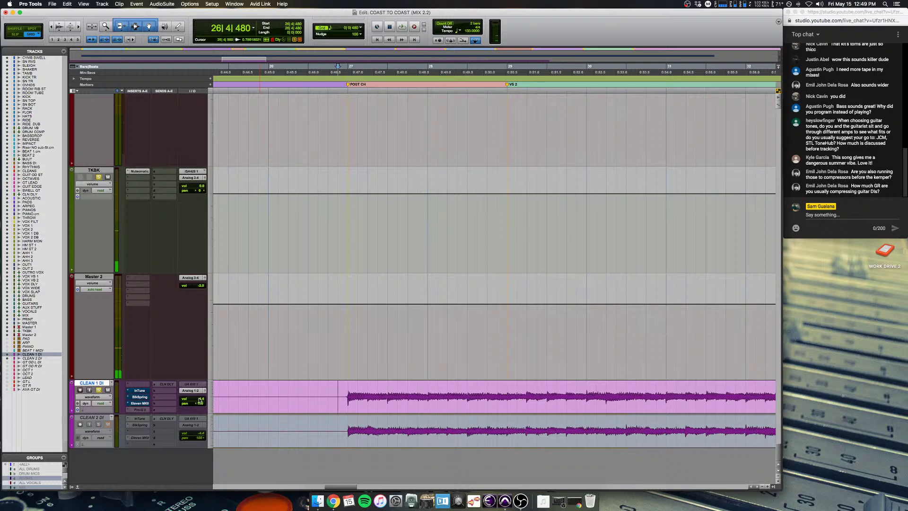
click(195, 390)
mouse_move(198, 392)
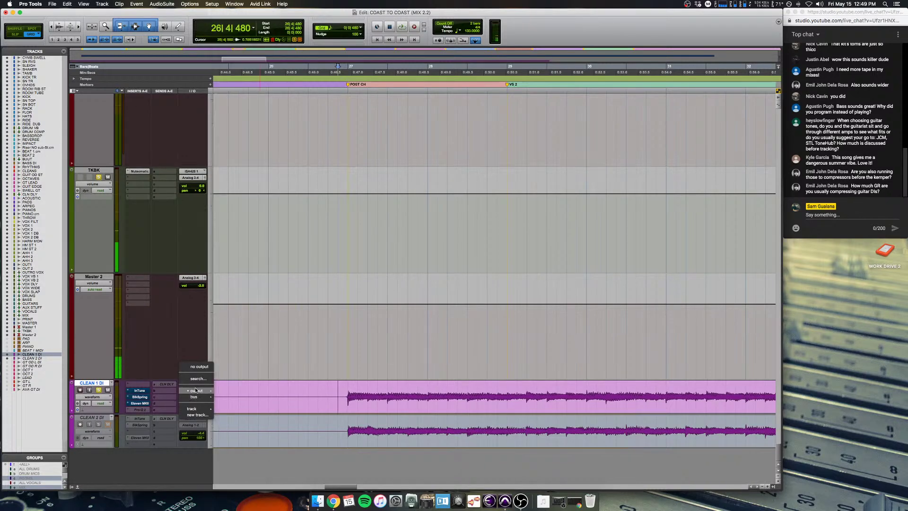
click(256, 219)
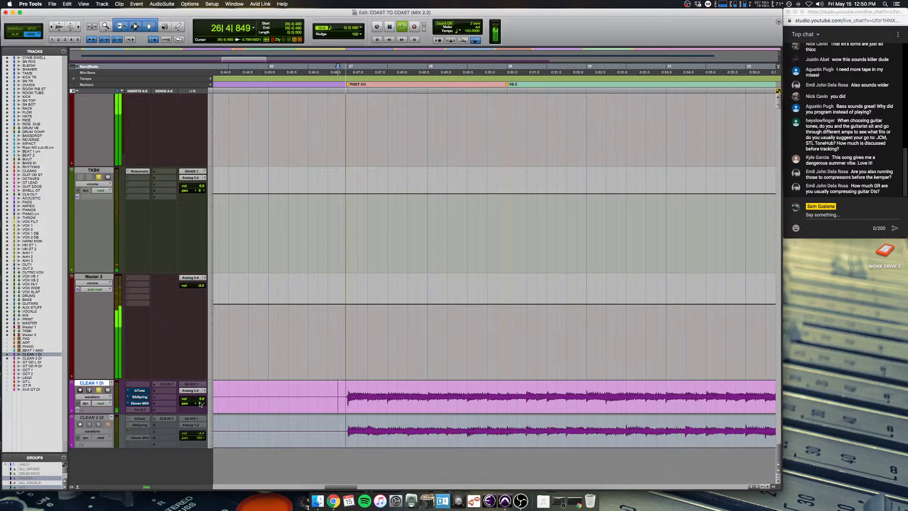
Step: Show the mixer and route the CLEAN 1 DI output to the GUITARS bus
key(super+equal)
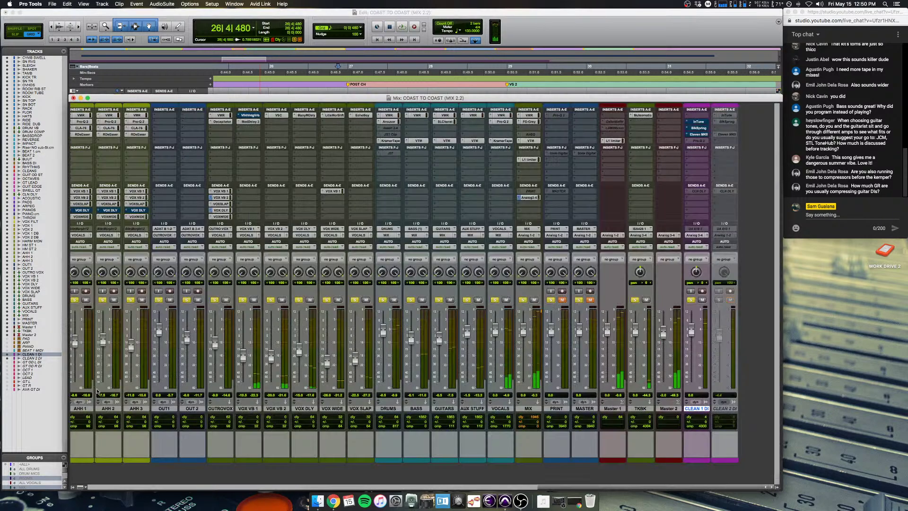
click(699, 238)
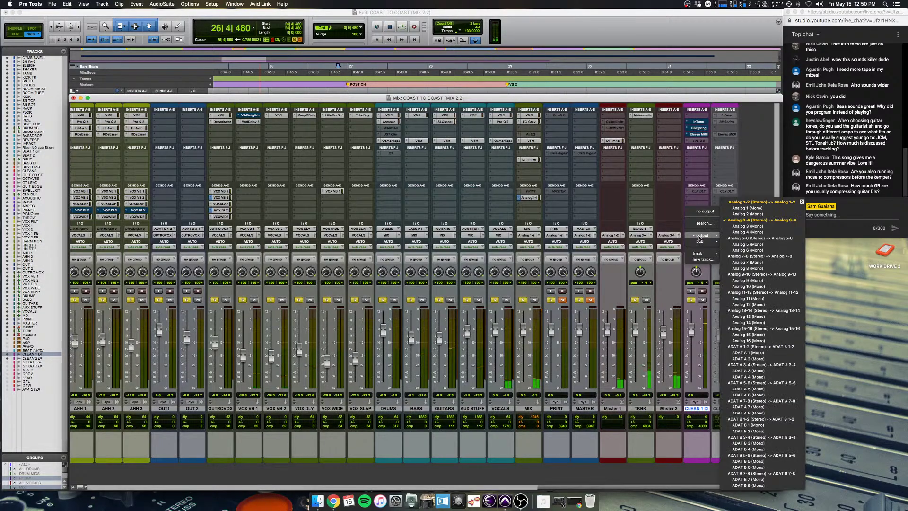
mouse_move(714, 241)
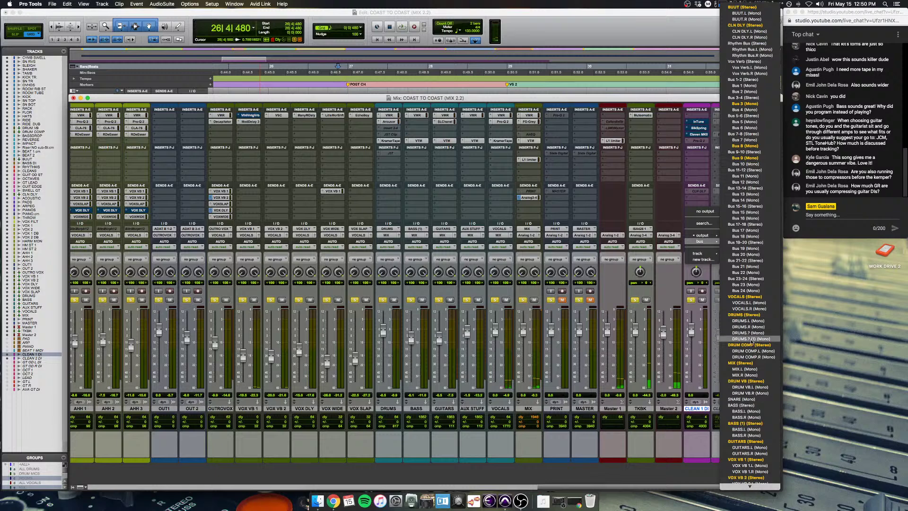
click(664, 273)
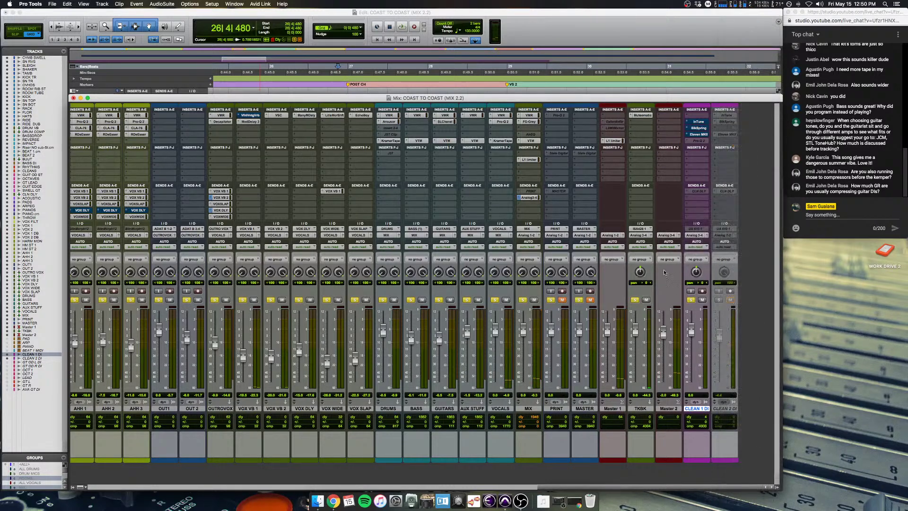
Step: Solo only CLEAN 1 DI and audition the dry guitar at the start of the post chorus
super+click(691, 300)
key(space)
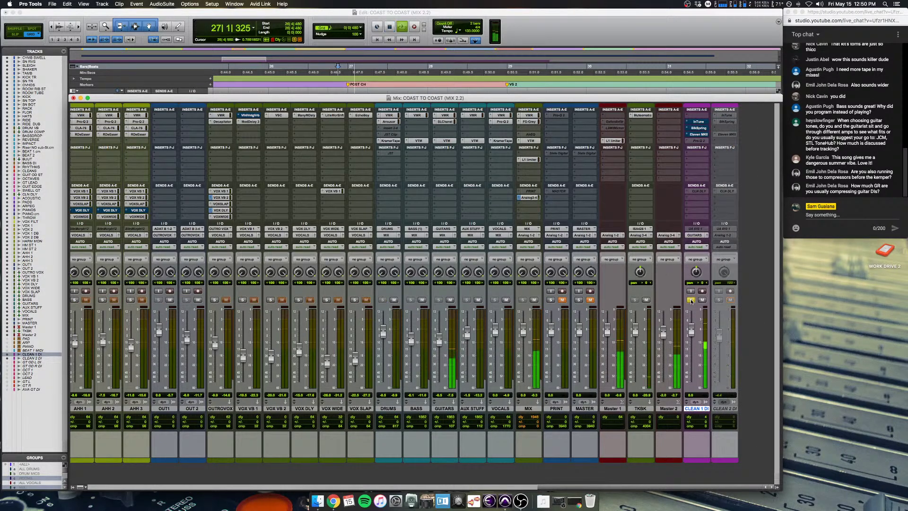
key(space)
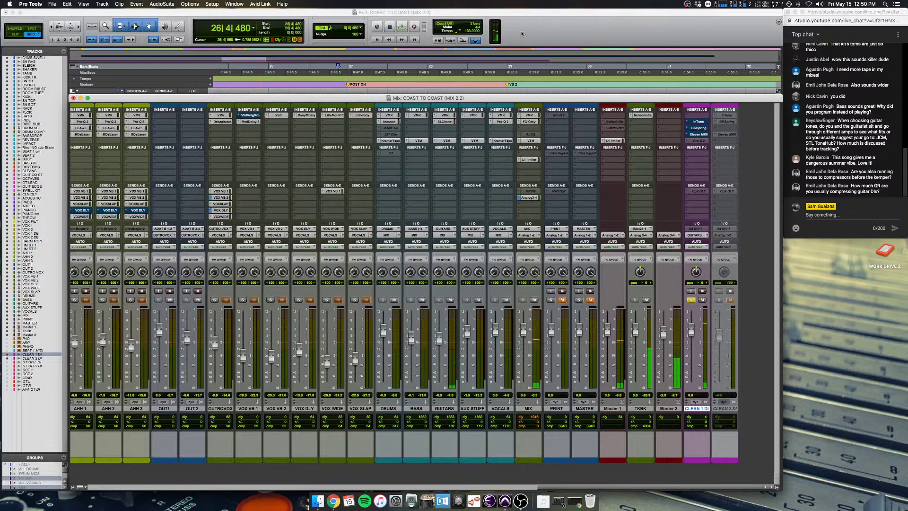
Step: Return to the edit window and play CLEAN 1 DI from 2|4|480, just before verse 1
key(super+equal)
scroll(470, 264, down, 5)
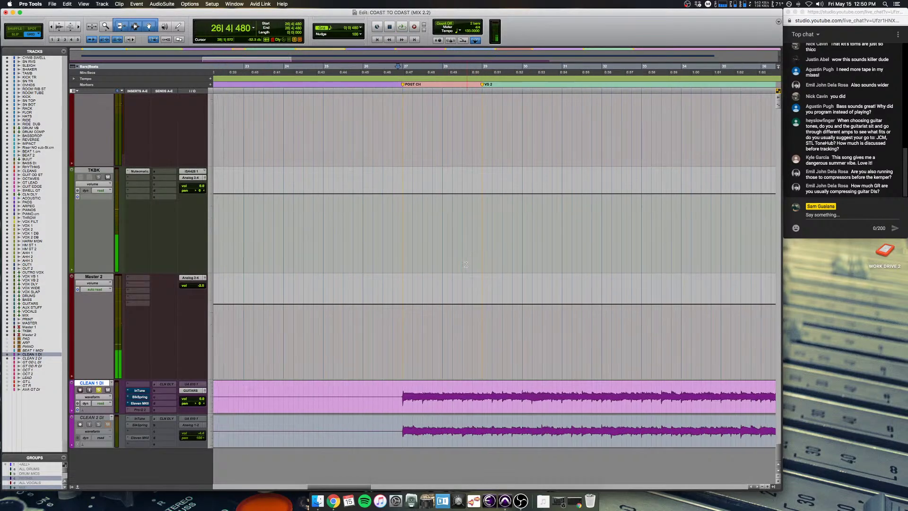
scroll(470, 264, left, 3)
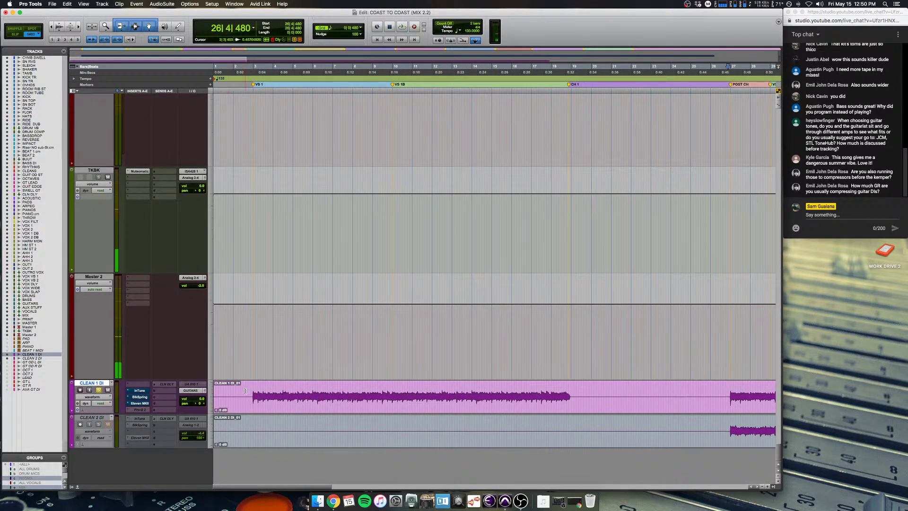
scroll(245, 390, up, 3)
click(344, 391)
key(space)
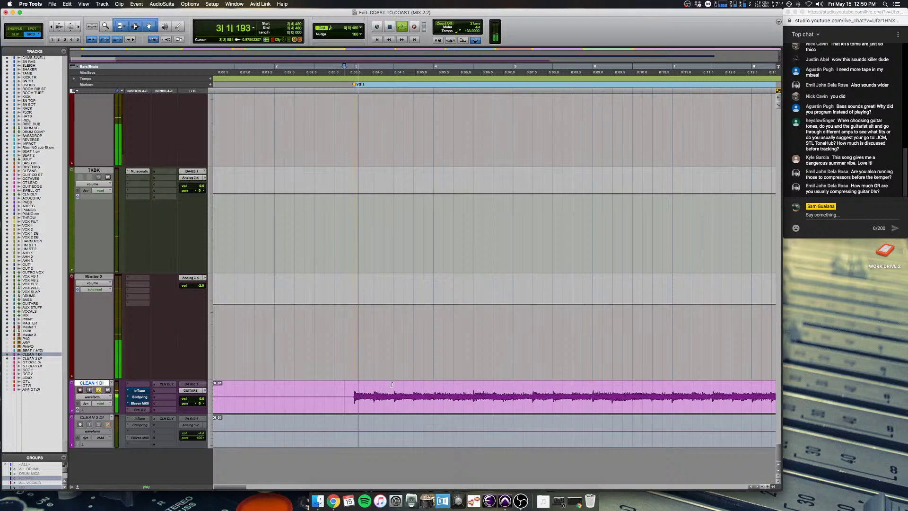
Step: Reactivate the InTune and BlkSpring inserts on CLEAN 1 DI in the mixer during playback, then stop
key(super+equal)
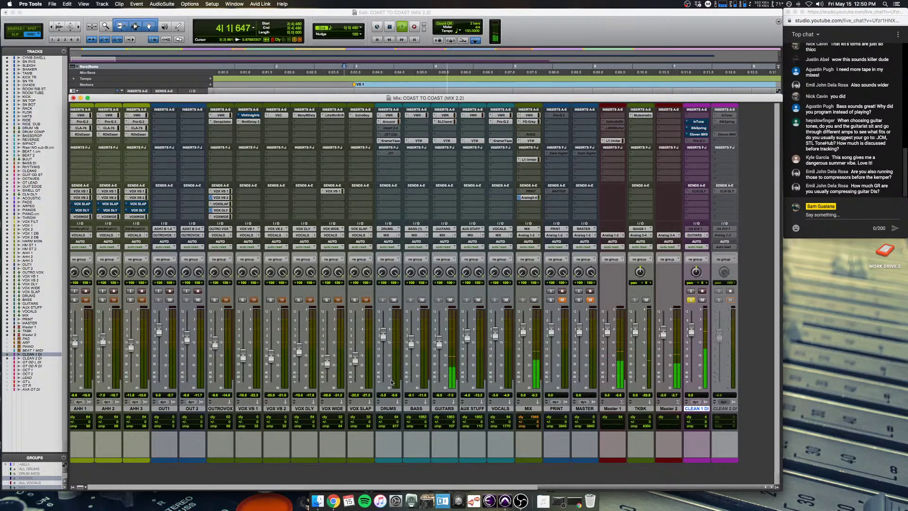
super+click(698, 122)
super+click(698, 127)
super+click(698, 134)
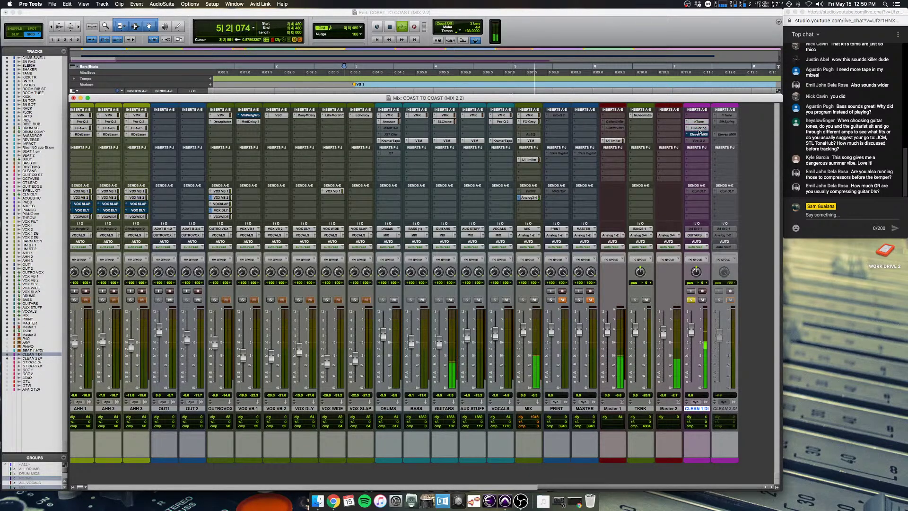
key(space)
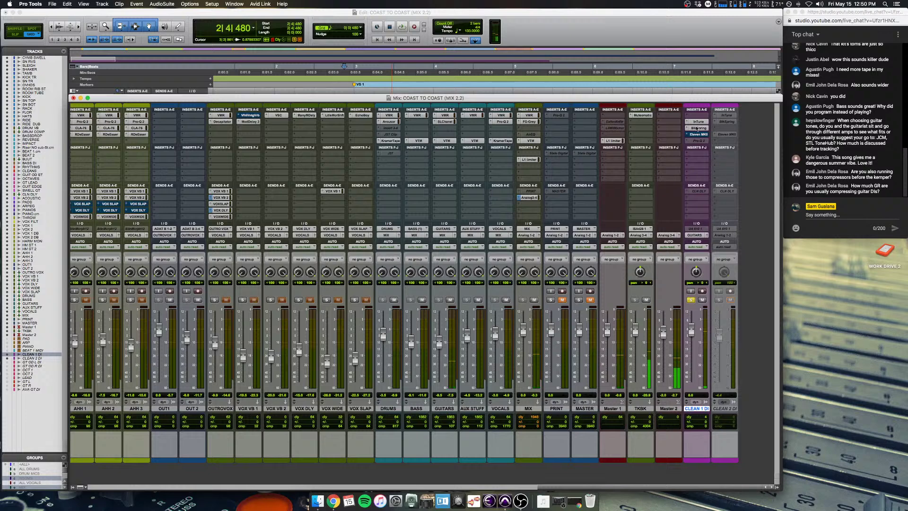
Step: Open the Black Spring reverb and the Eleven MK II amp on CLEAN 1 DI to view their settings during verse 1
click(698, 127)
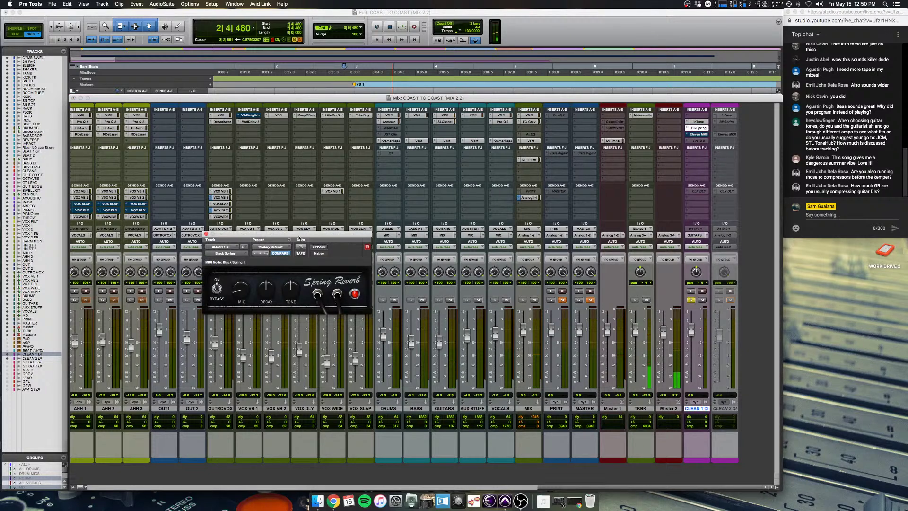
drag(303, 235, 459, 188)
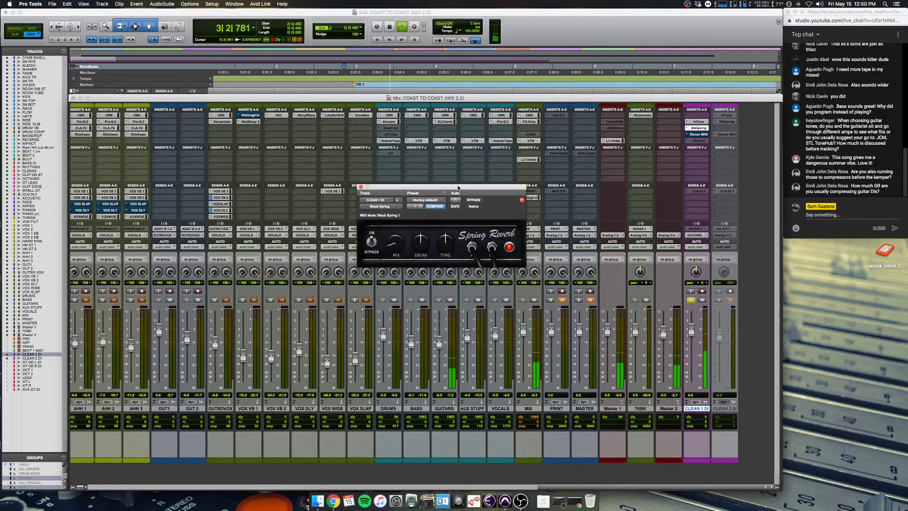
click(700, 135)
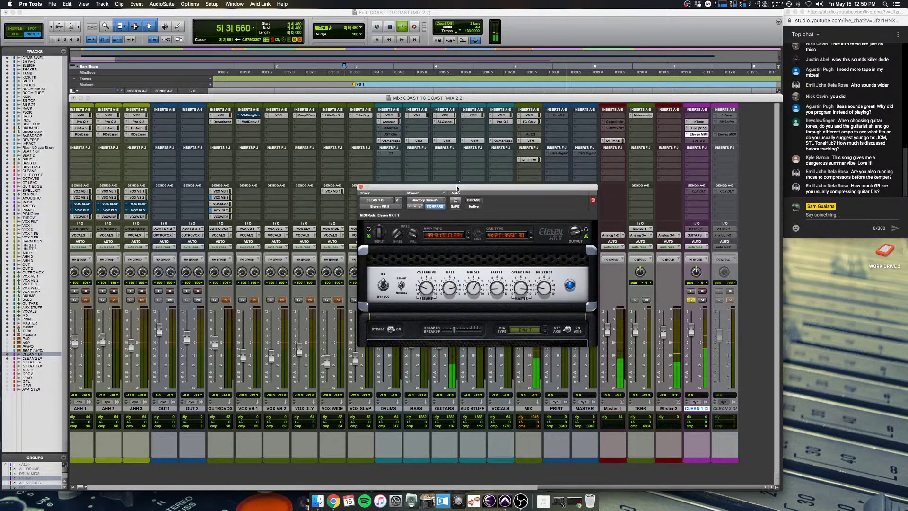
drag(459, 188, 403, 118)
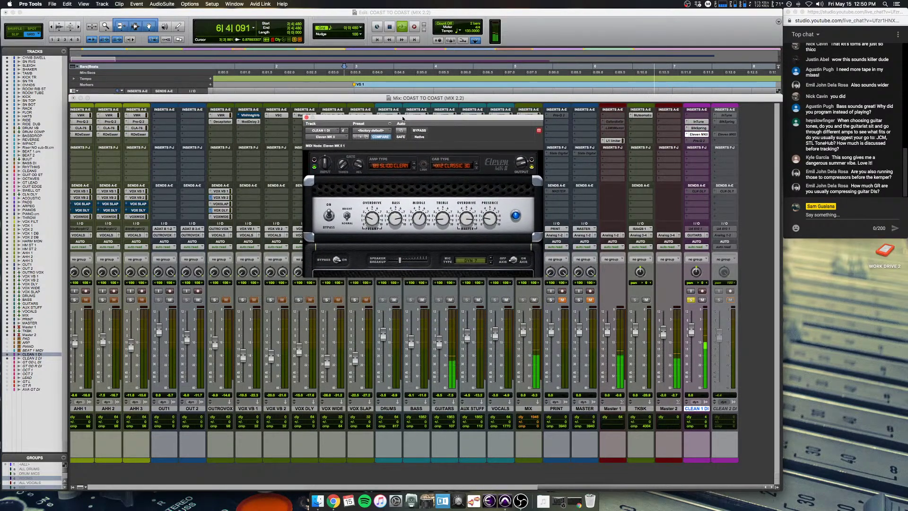
Step: Compare CLEAN 1 DI with Eleven MK II bypassed and active, and replay the opening of verse 1
click(419, 131)
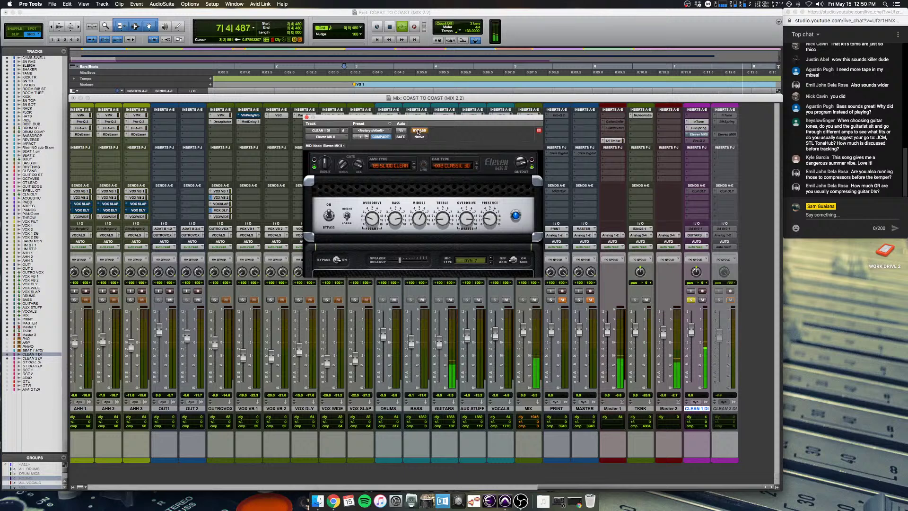
click(419, 131)
key(space)
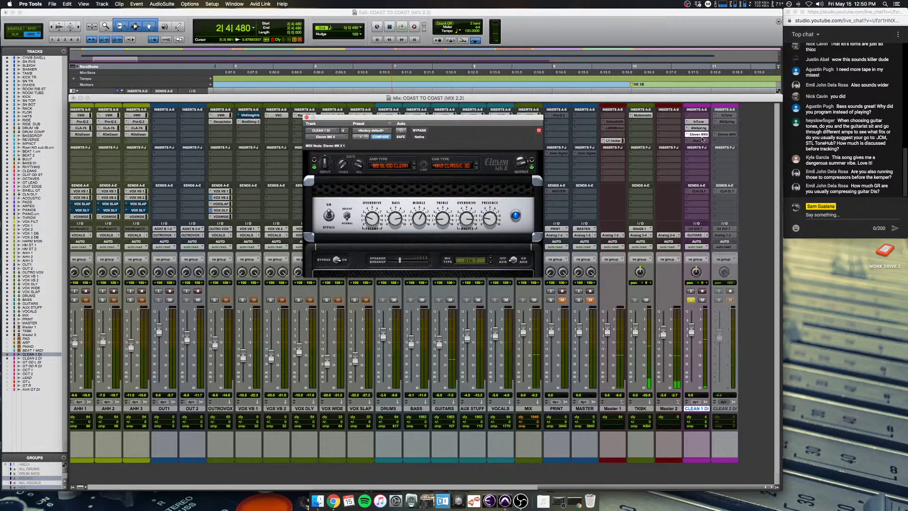
key(space)
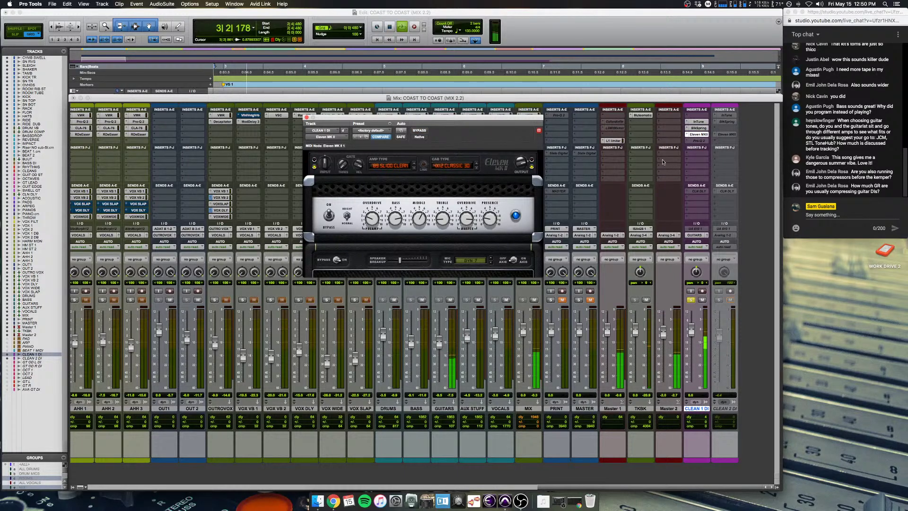
key(space)
Step: Mute CLEAN 1 DI and clear its solo, then play the mix from verse 1 with the VOCALS track muted
click(703, 301)
click(691, 300)
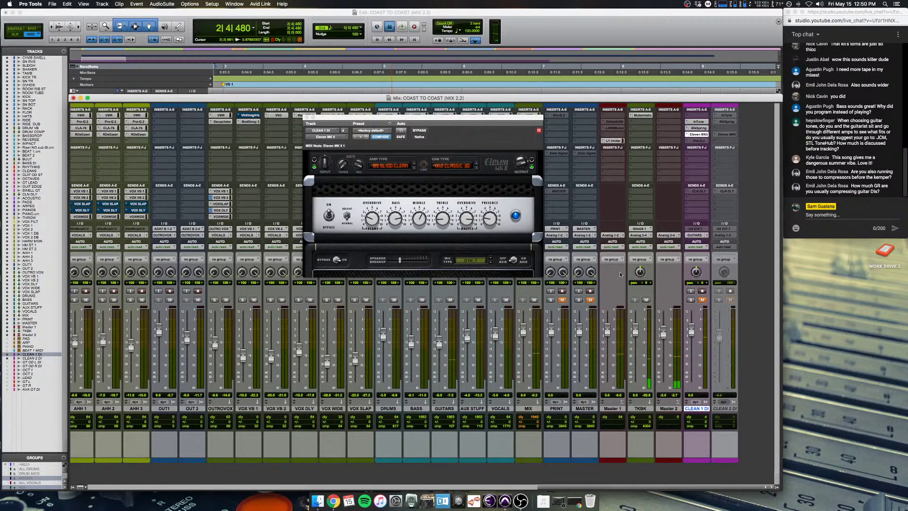
key(space)
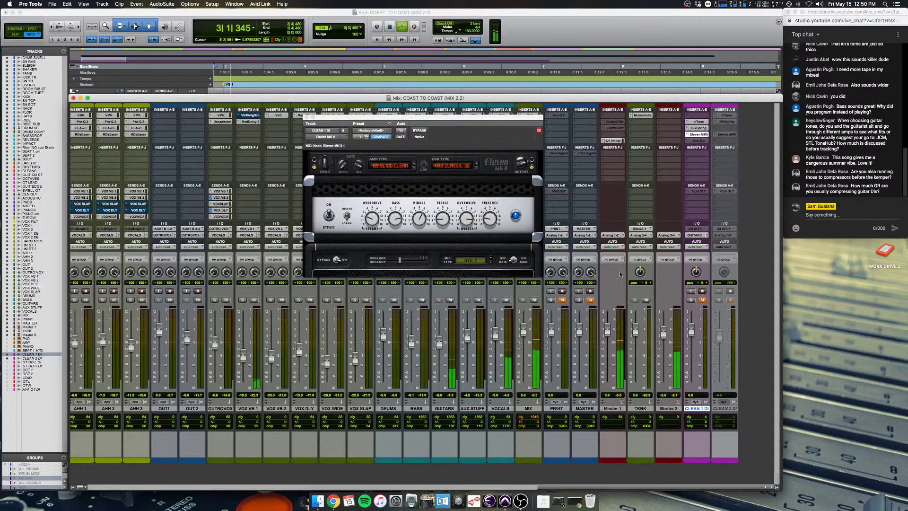
click(506, 299)
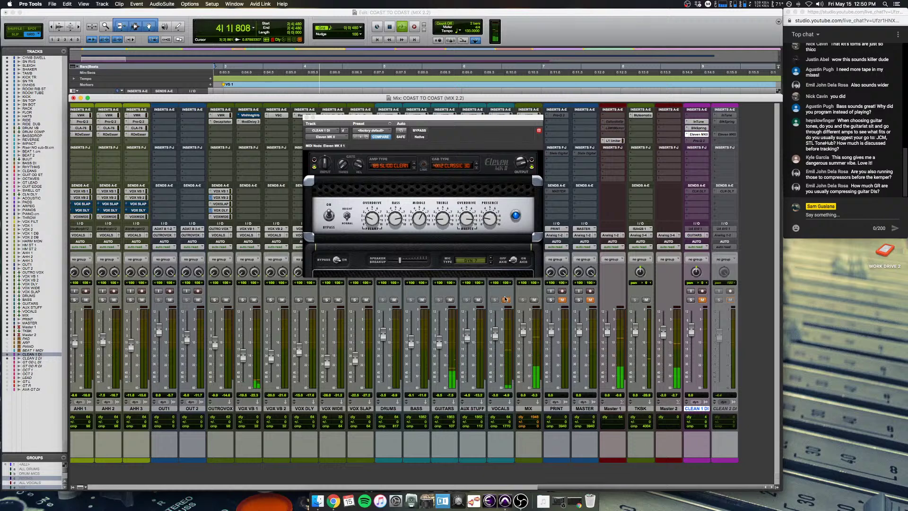
Step: Close the Eleven MK II window, show the whole session in the edit window and hide the CLEAN 1 DI track
click(307, 117)
key(super+equal)
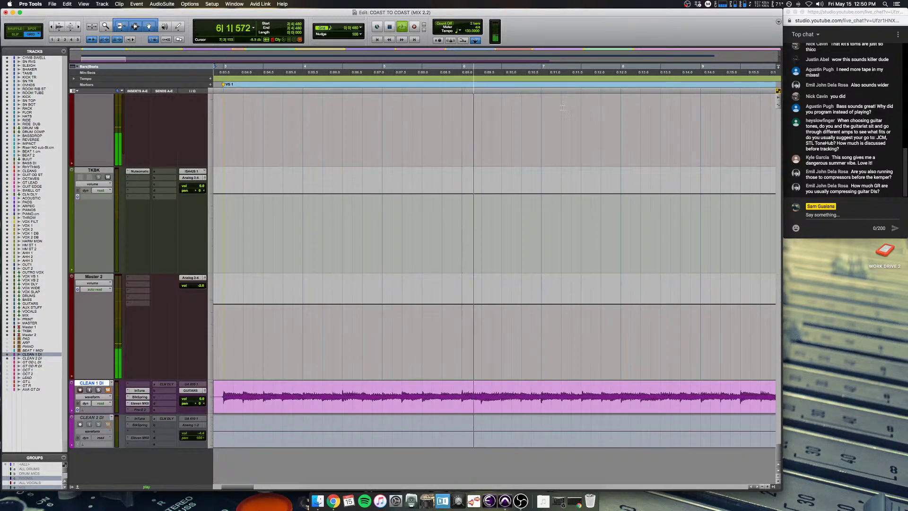
key(alt+super+bracketleft)
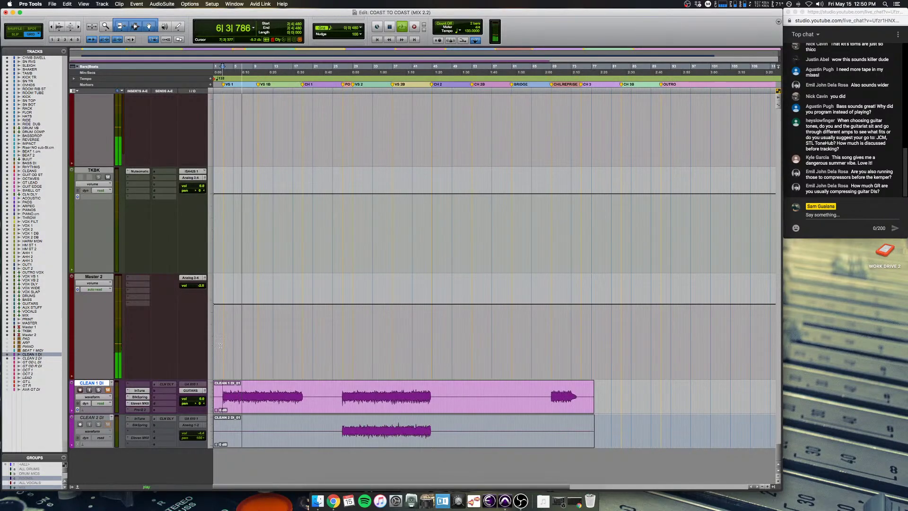
right_click(105, 387)
click(114, 385)
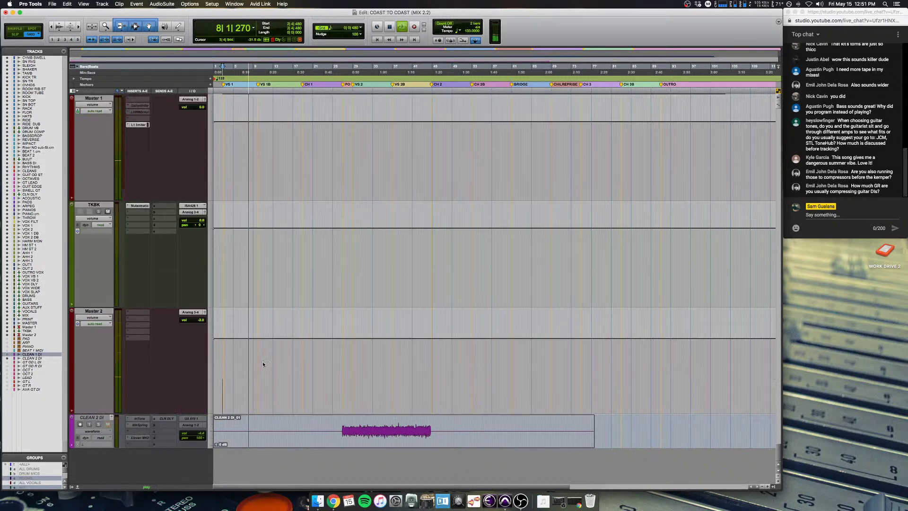
key(space)
Step: Hide the CLEAN 2 DI track from the edit window
click(95, 417)
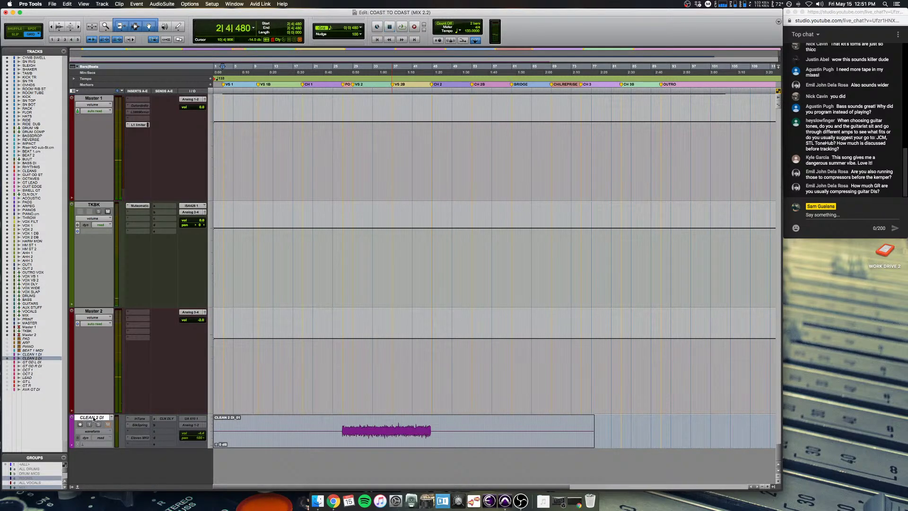
right_click(93, 415)
click(271, 380)
Step: Place the cursor at 37|3|480 on GT LEAD, at its first phrase, and shrink all tracks to an overview of the session
scroll(271, 380, up, 20)
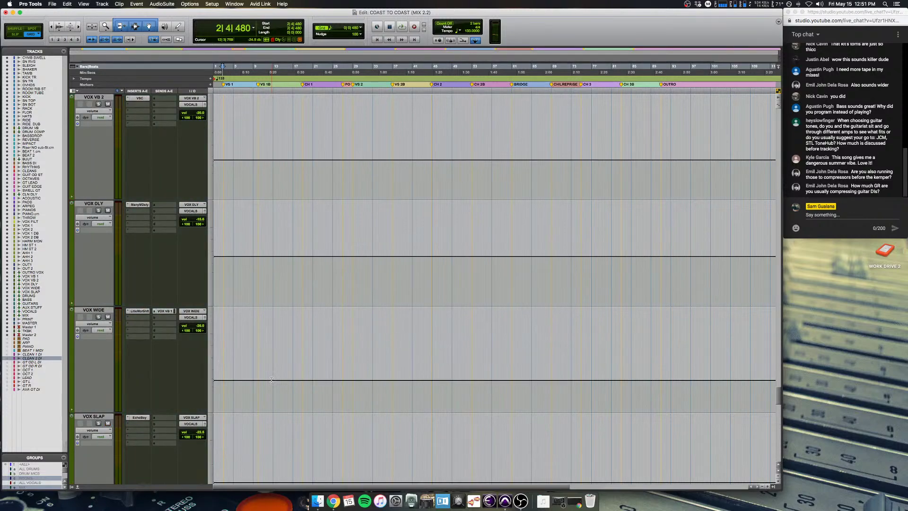
scroll(272, 379, up, 10)
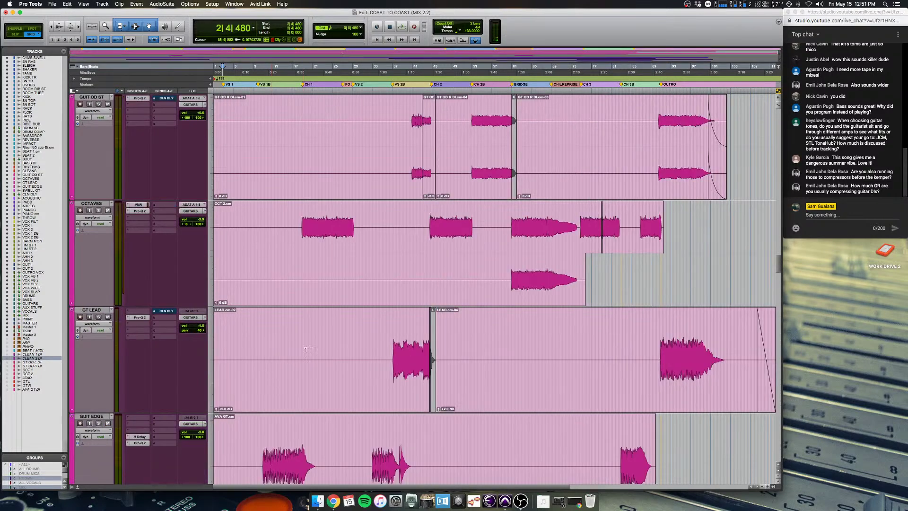
click(395, 348)
key(ctrl+alt+Down)
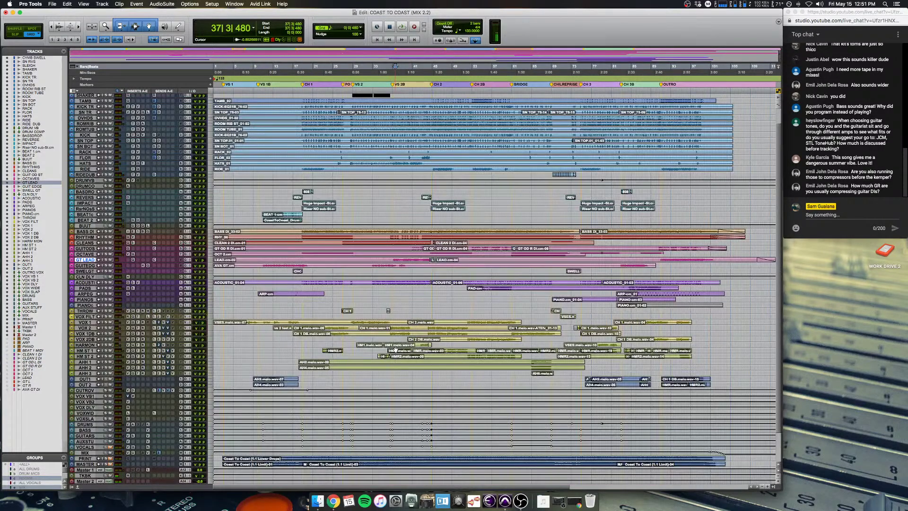
Step: Enlarge all tracks in the edit window from the overview to medium height
alt+click(210, 255)
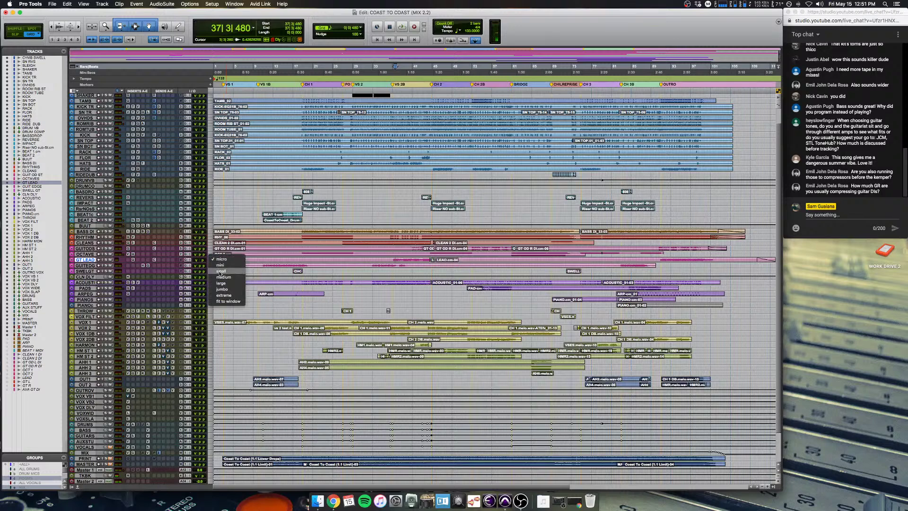
click(227, 279)
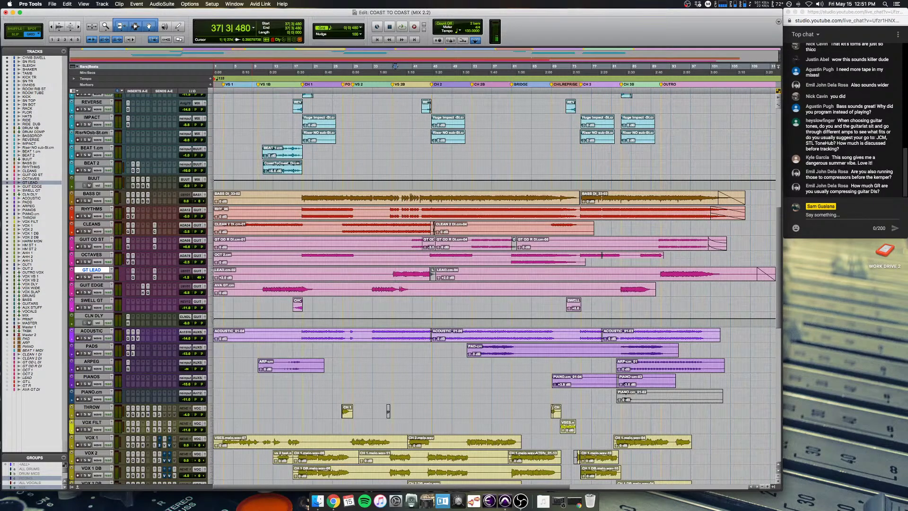
alt+click(211, 272)
click(227, 293)
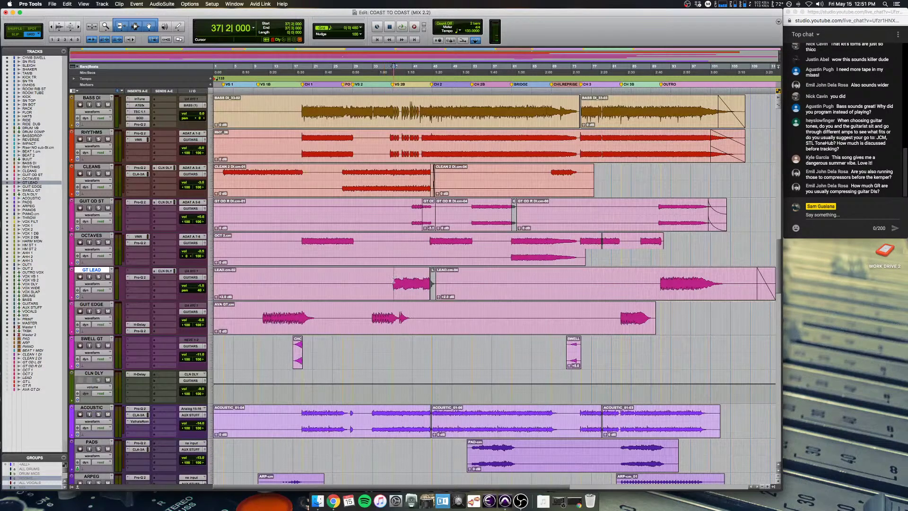
Step: Place the cursor at 60|3|480 on OCTAVES, just before the bridge, and start playing the mix
scroll(394, 280, up, 5)
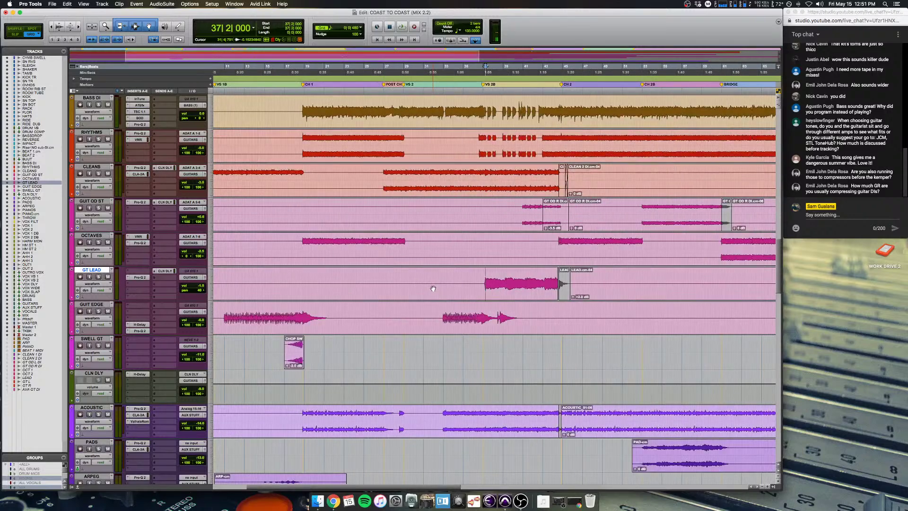
scroll(433, 289, down, 5)
scroll(428, 290, up, 1)
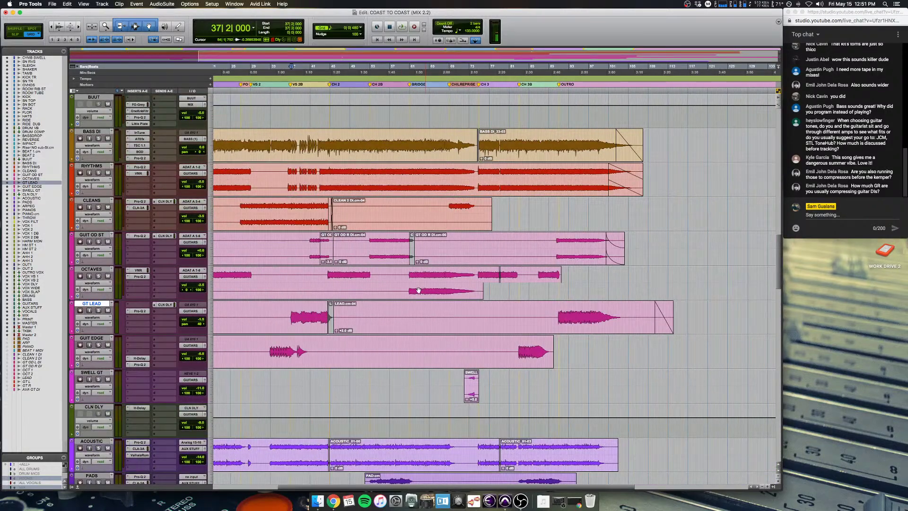
scroll(419, 288, left, 5)
scroll(426, 283, down, 2)
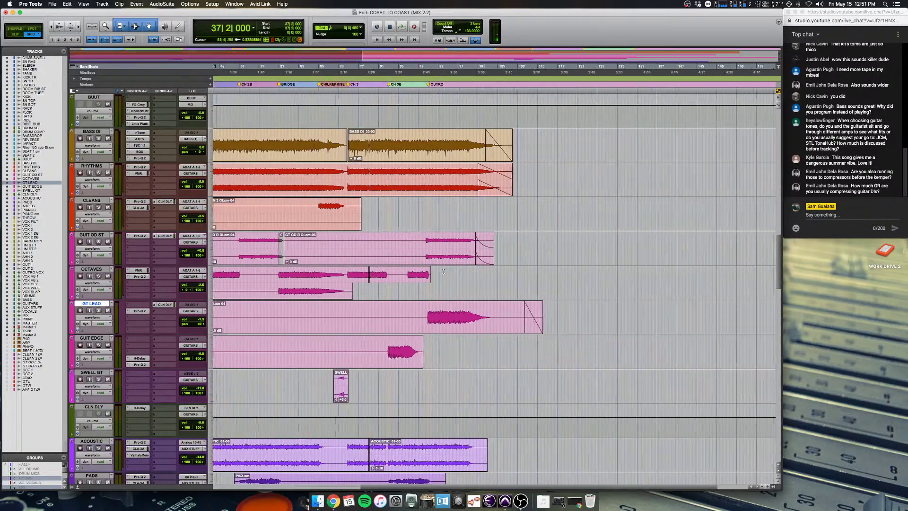
scroll(439, 273, up, 2)
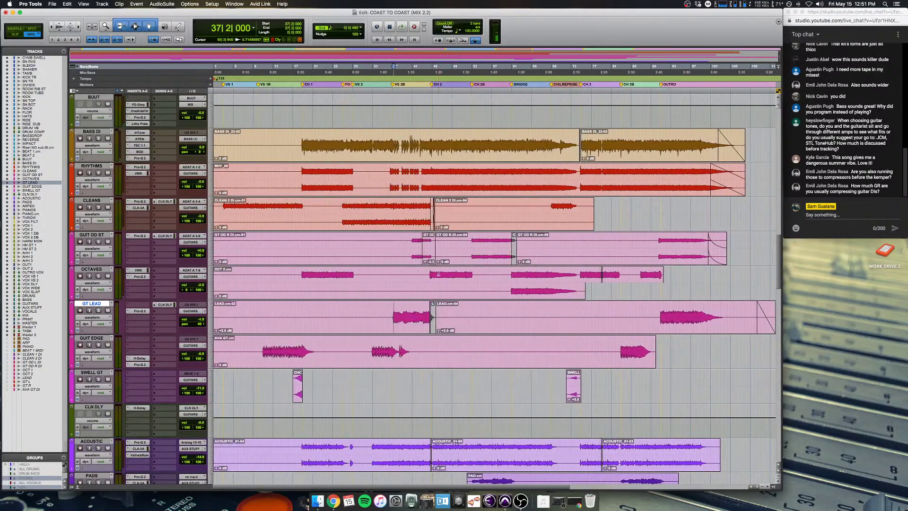
click(598, 239)
scroll(597, 240, up, 3)
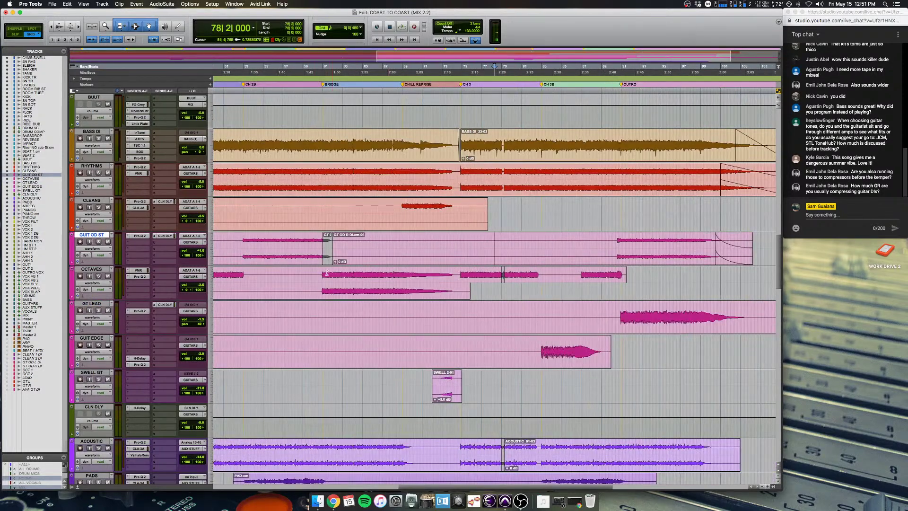
click(320, 275)
scroll(369, 275, left, 8)
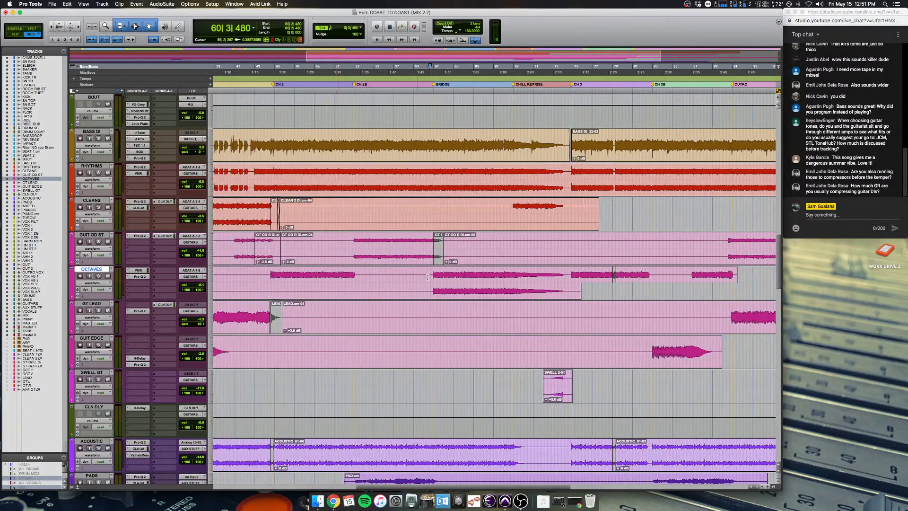
key(space)
Step: Solo OCTAVES while the bridge plays, then clear the solo to hear it in the mix
scroll(425, 276, down, 2)
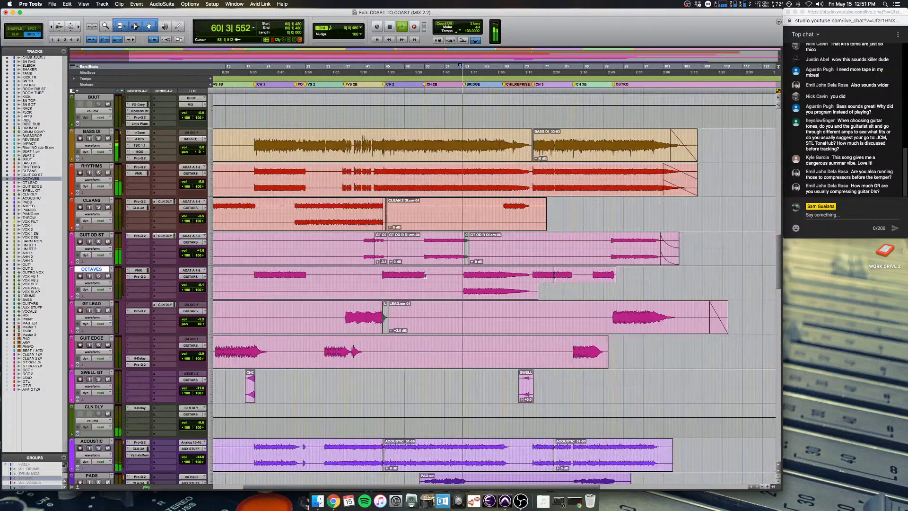
scroll(425, 276, down, 3)
scroll(425, 275, up, 1)
scroll(425, 276, left, 3)
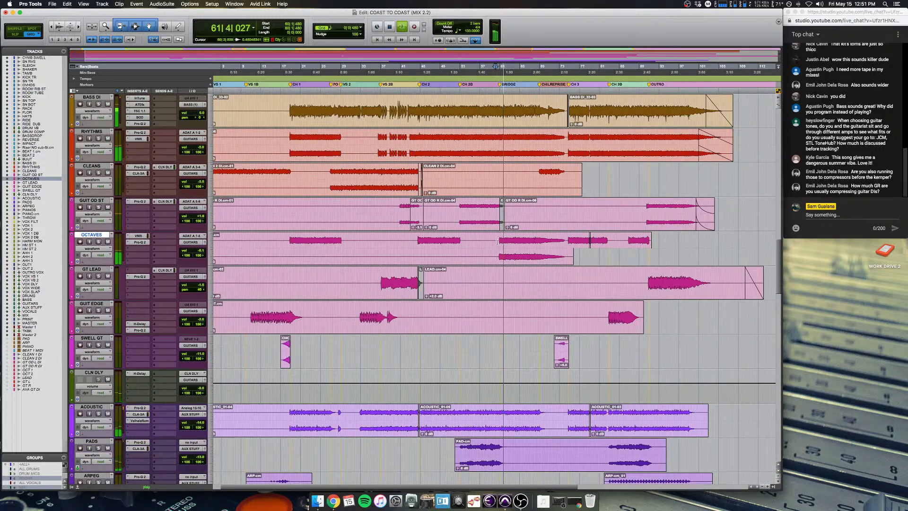
key(shift+s)
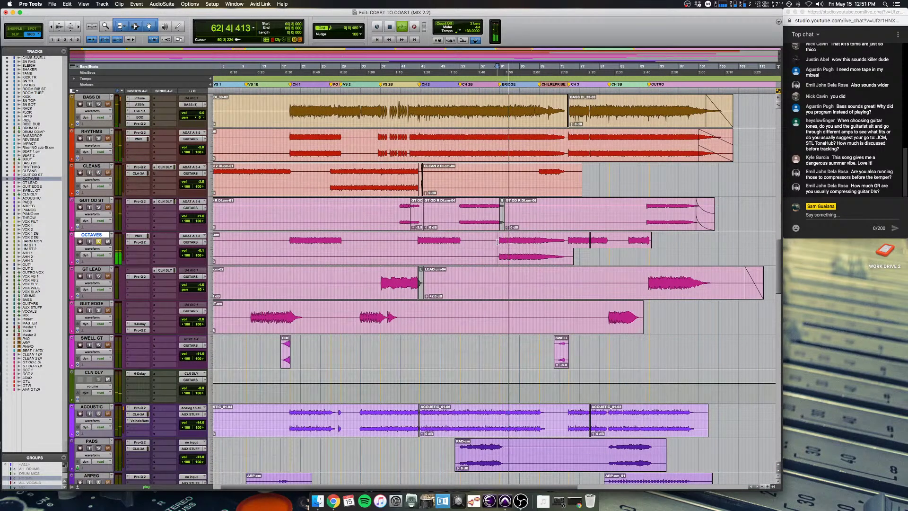
key(shift+s)
Step: Place the cursor at 18|3|000 on ACOUSTIC, just before chorus 1, solo the track and stop playback
scroll(459, 253, left, 1)
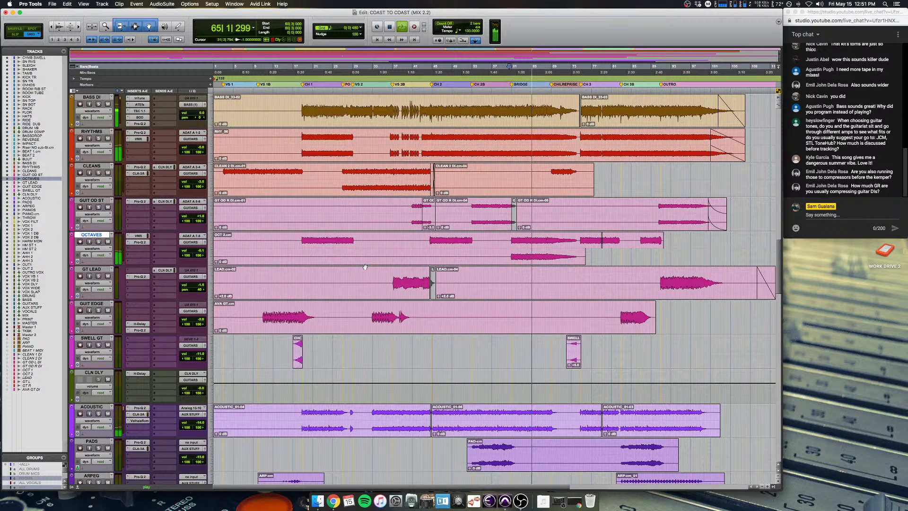
scroll(365, 266, down, 2)
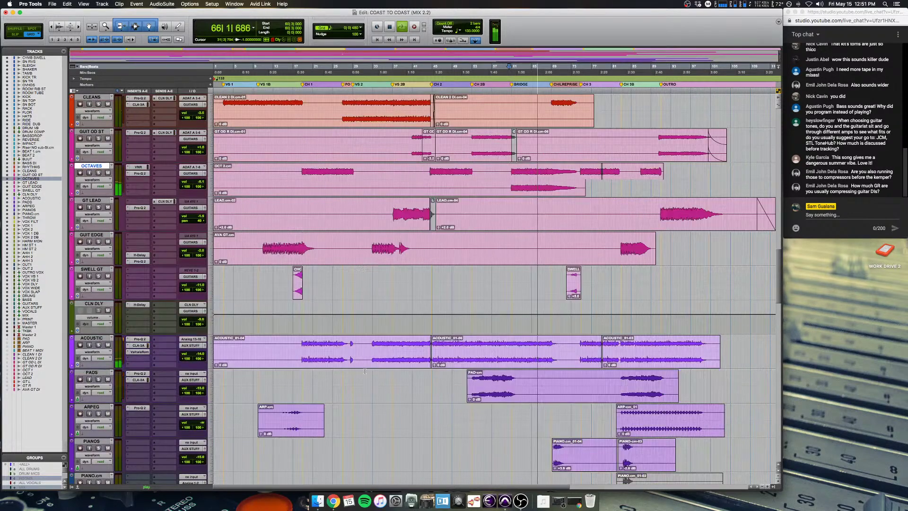
click(300, 342)
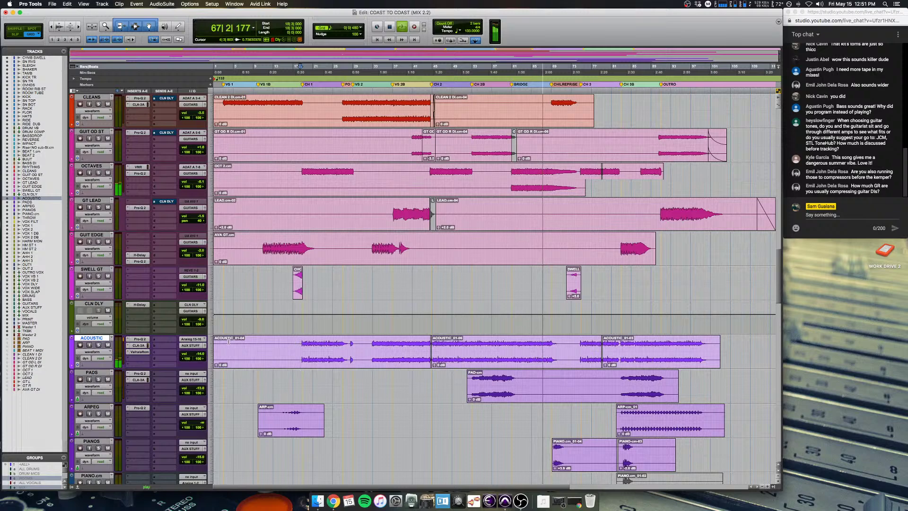
key(space)
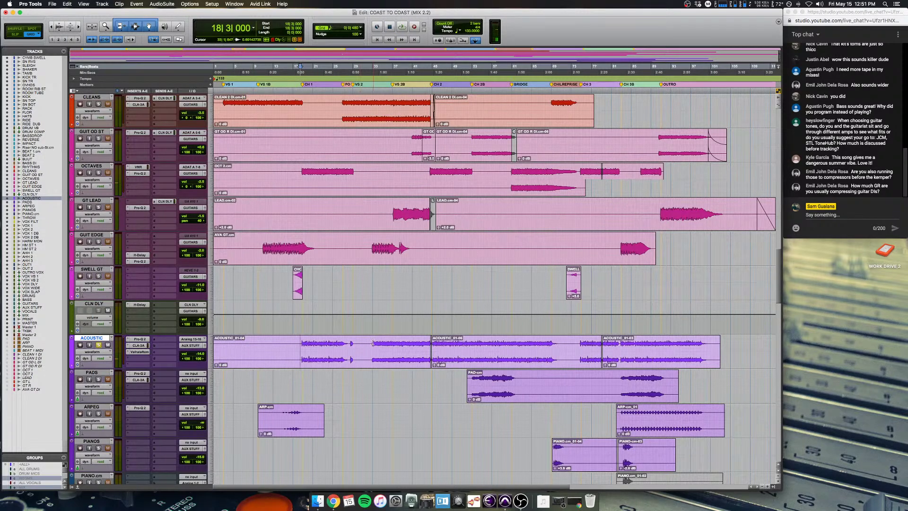
Step: Solo CLEANS alongside ACOUSTIC and place the cursor at 32|4|480, where the acoustic guitar re-enters in verse 2
scroll(373, 342, up, 5)
scroll(373, 342, up, 4)
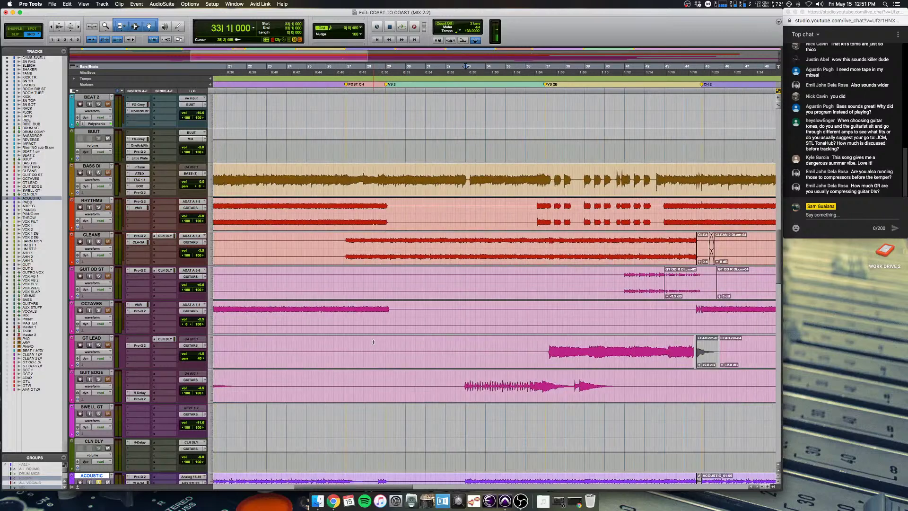
scroll(427, 252, down, 2)
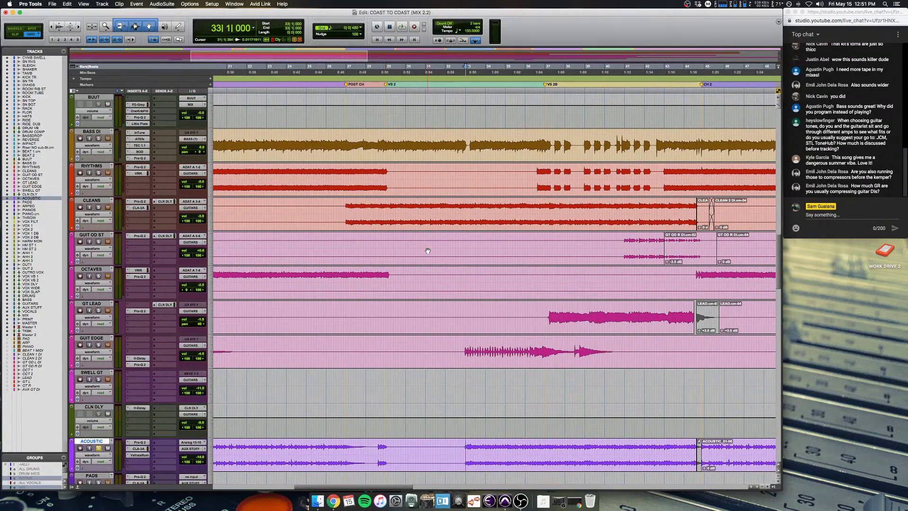
click(445, 207)
scroll(352, 247, up, 4)
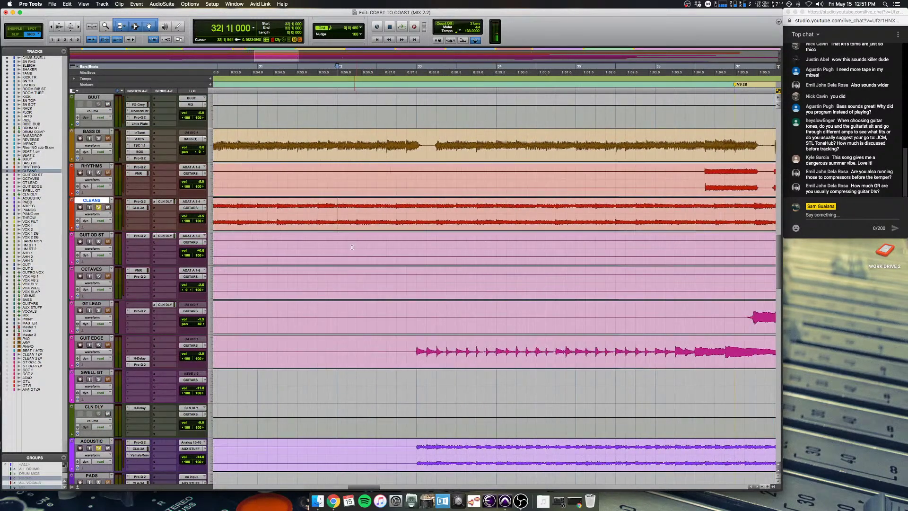
click(415, 445)
scroll(421, 447, down, 4)
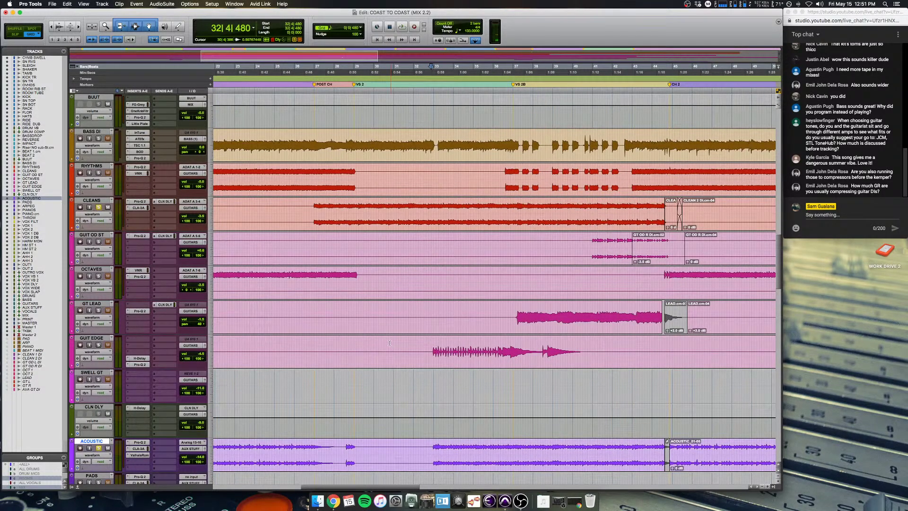
Step: Play ACOUSTIC alone from 32|4|480 in verse 2, then replay the passage with CLEANS soloed as well
key(space)
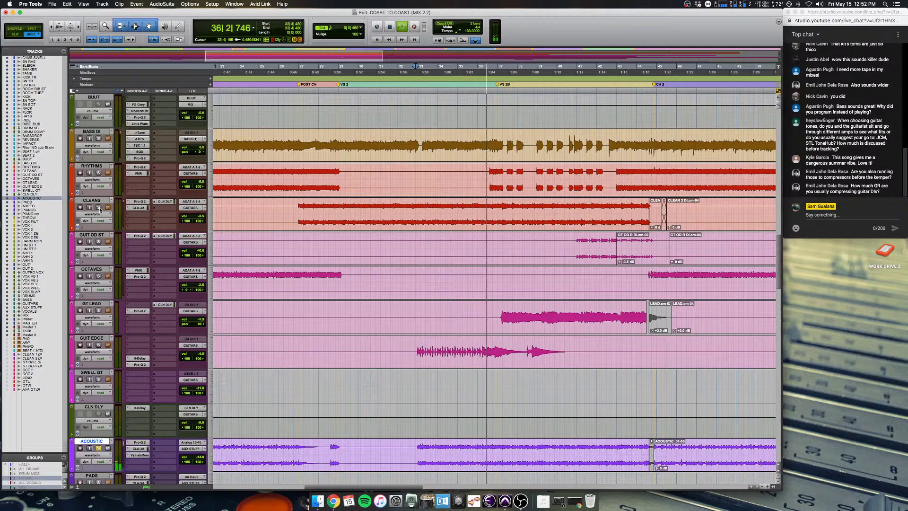
key(space)
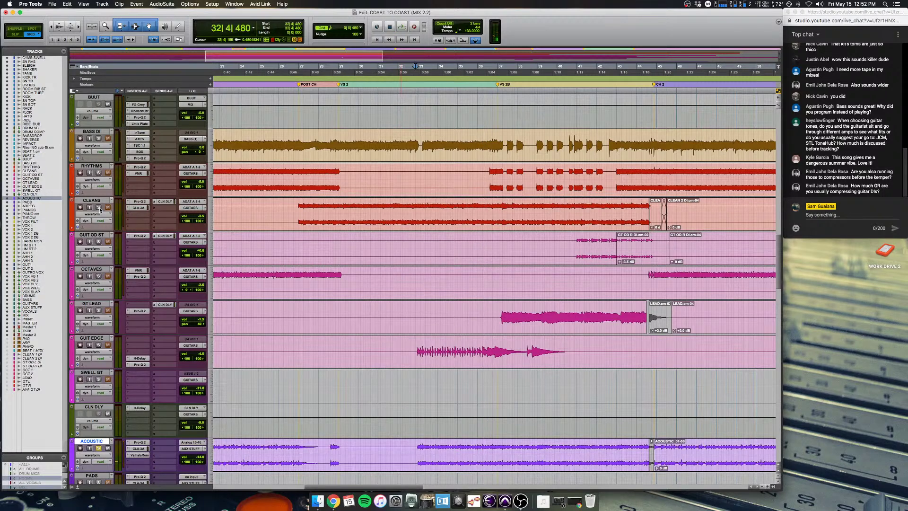
key(space)
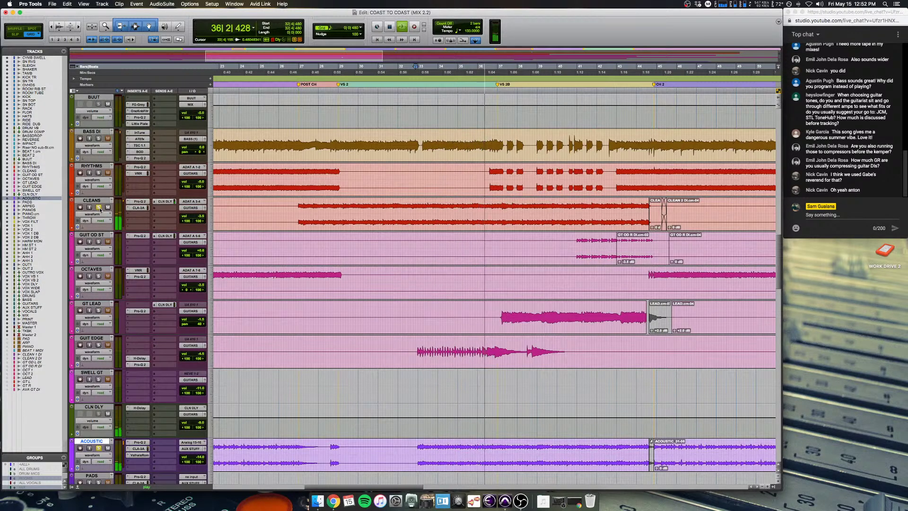
key(super+bracketleft)
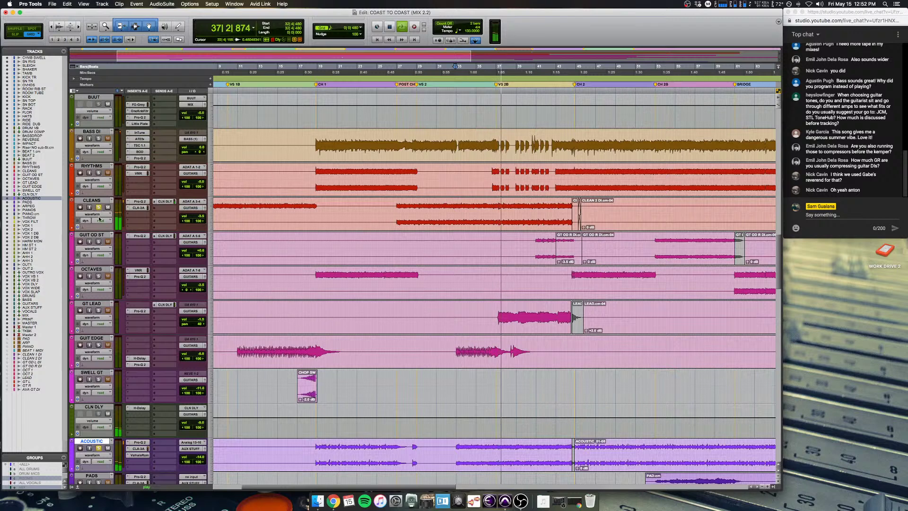
key(space)
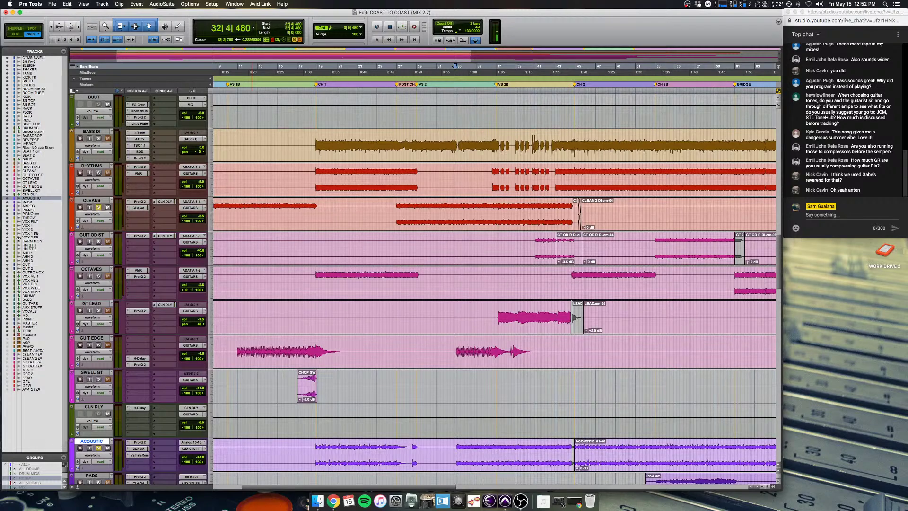
Step: Audition ACOUSTIC on its own from 37|1|000, the start of verse 2B
scroll(405, 436, up, 5)
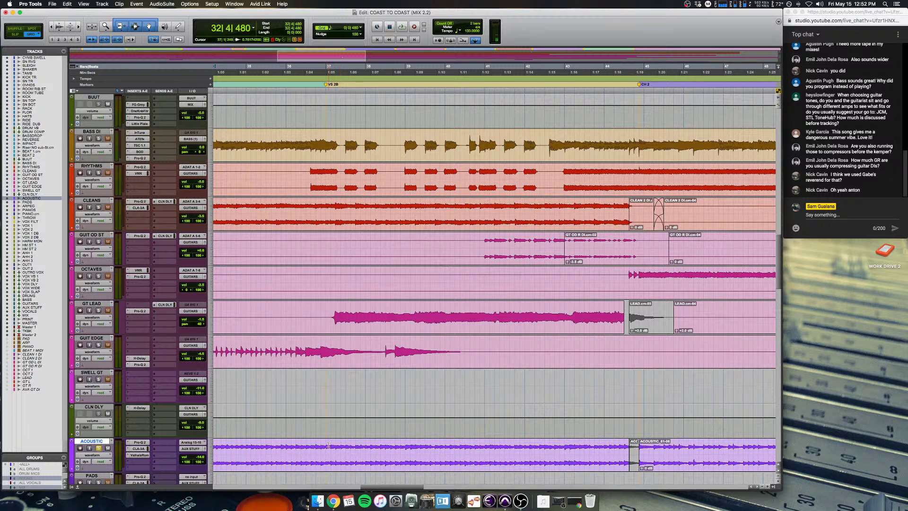
key(space)
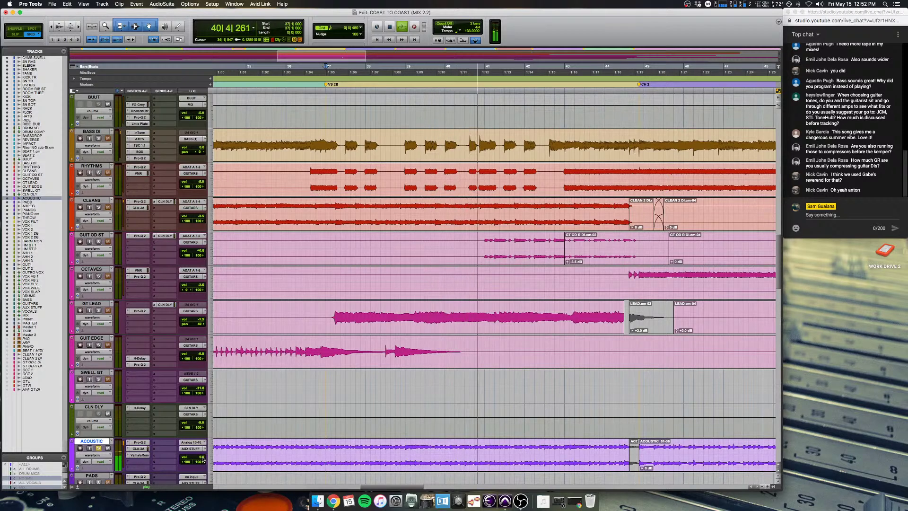
key(space)
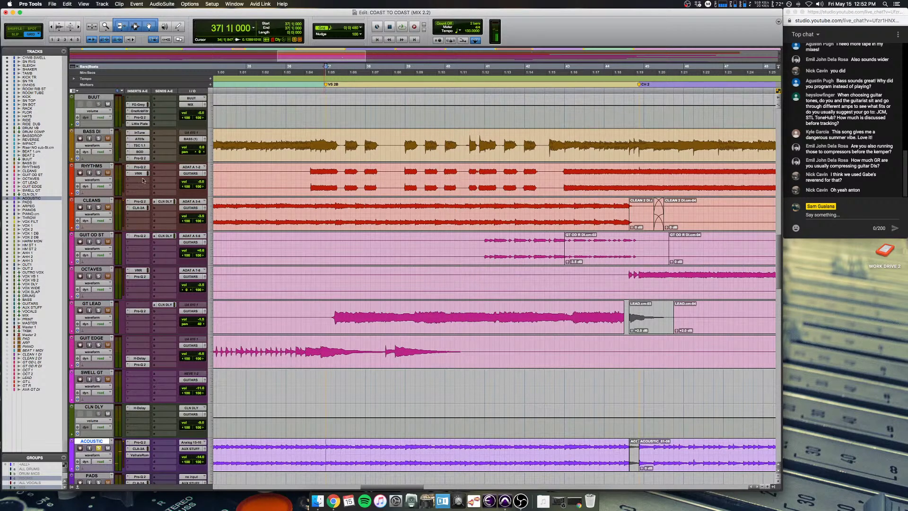
Step: Play CLEANS and ACOUSTIC soloed together from 37|1|000, then clear both solos and stop playback
scroll(120, 415, down, 10)
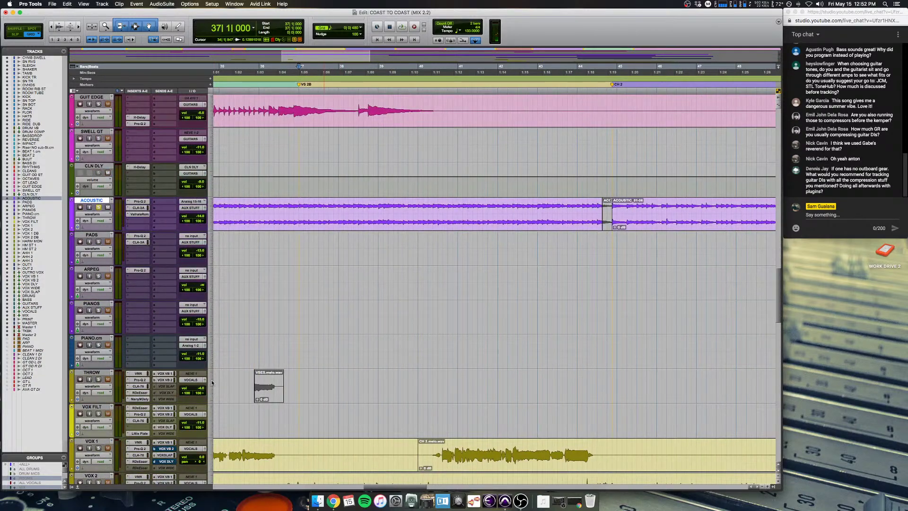
scroll(212, 382, up, 5)
key(space)
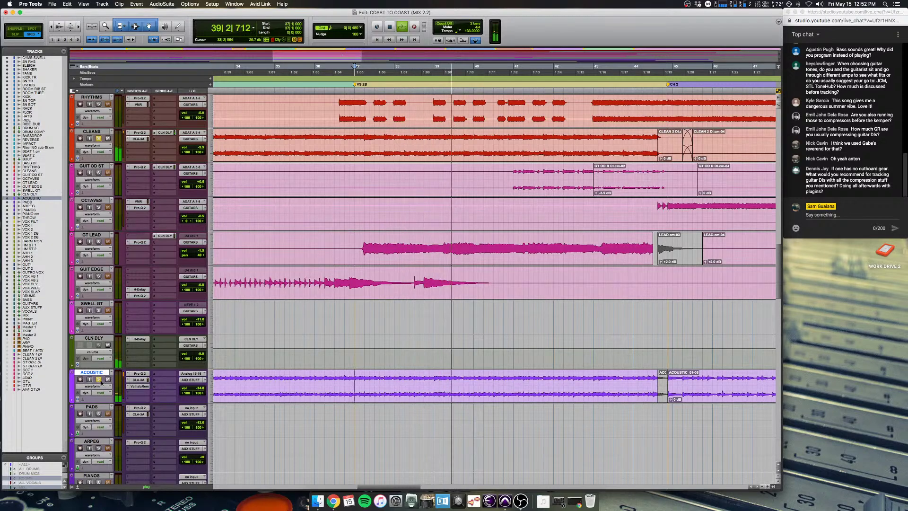
scroll(365, 361, down, 3)
key(space)
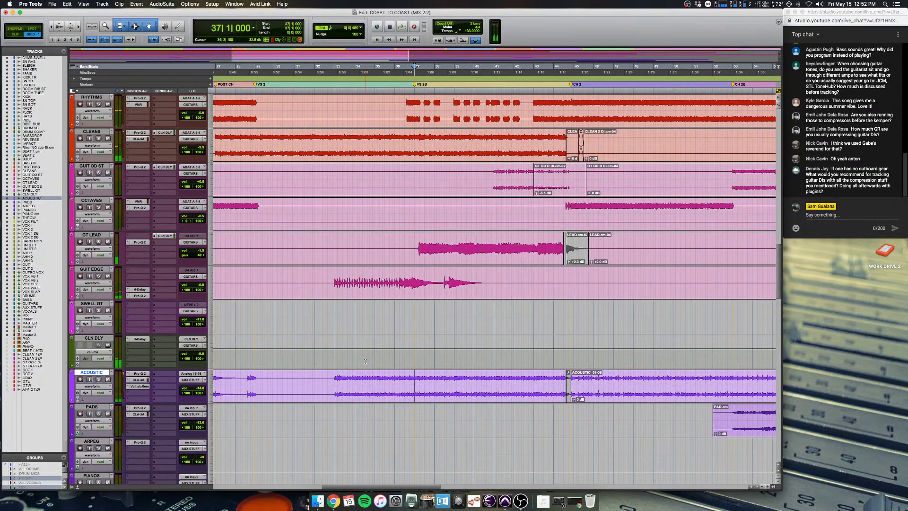
Step: Place the cursor at 32|4|480 on ACOUSTIC and play the unsoloed mix into verse 2B
scroll(365, 361, left, 5)
click(283, 379)
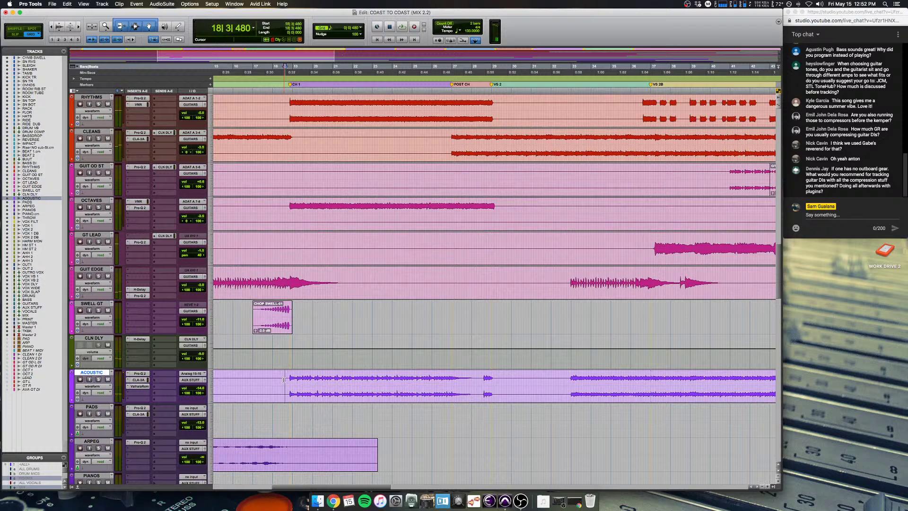
key(r)
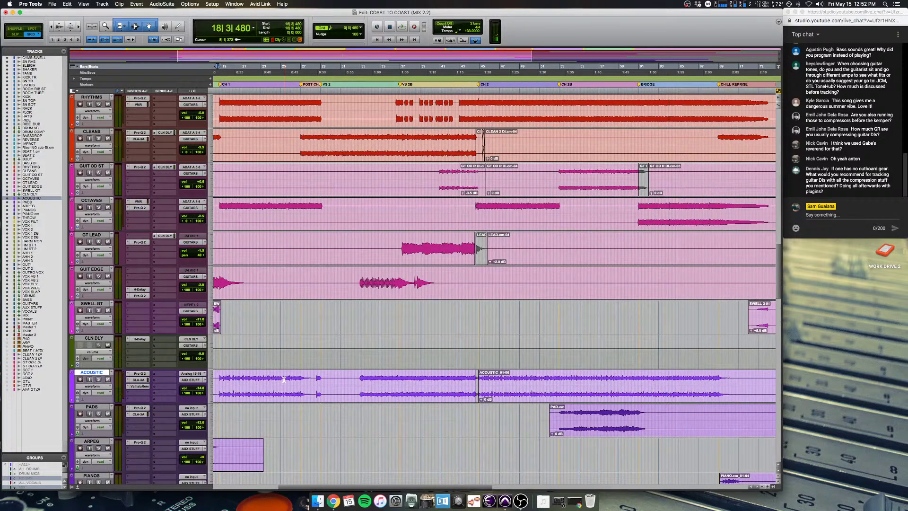
click(360, 379)
key(space)
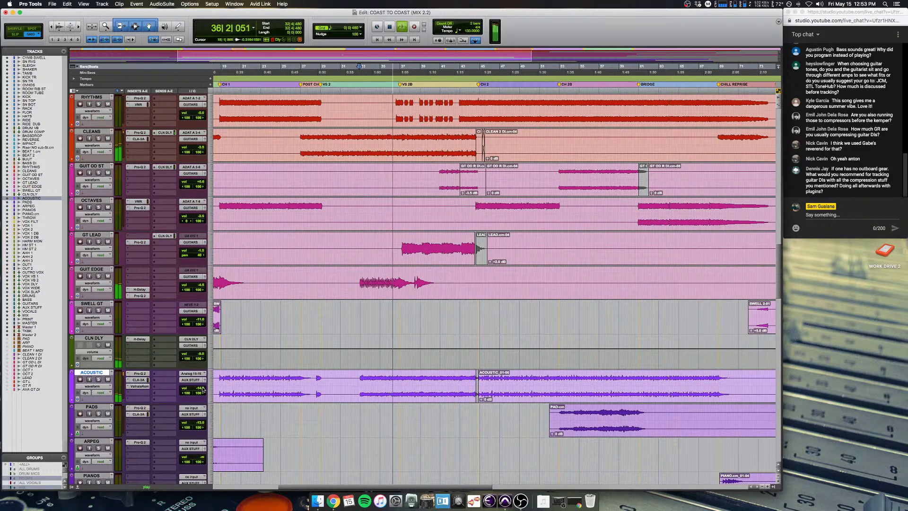
key(space)
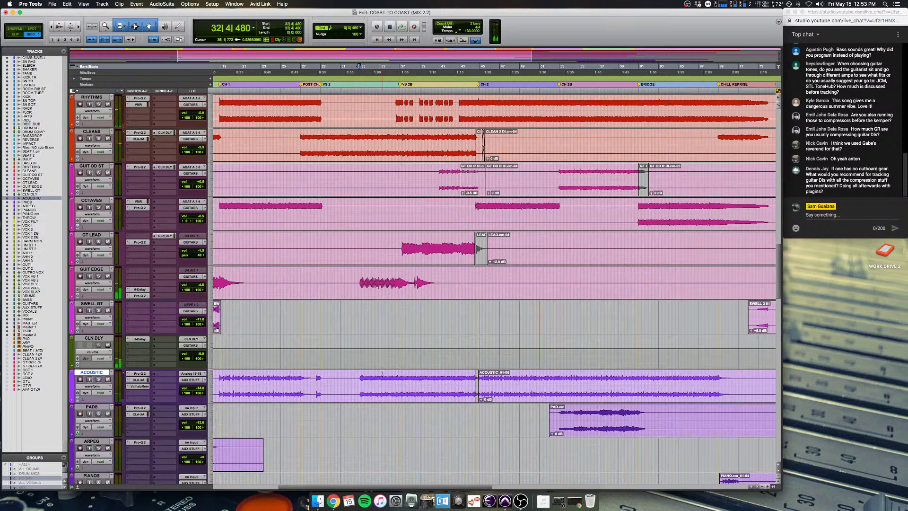
Step: Place the cursor at 35|4|000 on ACOUSTIC, open its CLA-3A compressor and play the mix from there
click(387, 377)
key(super+bracketright)
key(super+bracketright)
key(super+bracketright)
key(super+bracketright)
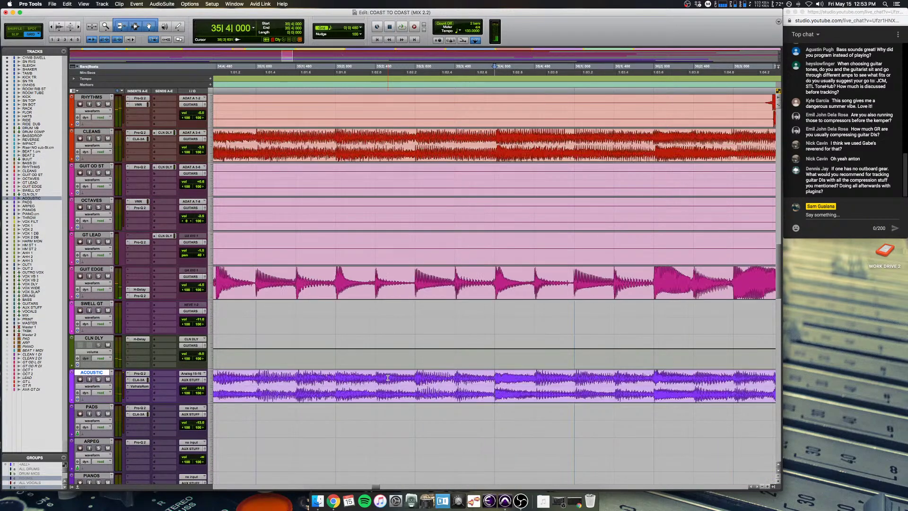
key(alt+a)
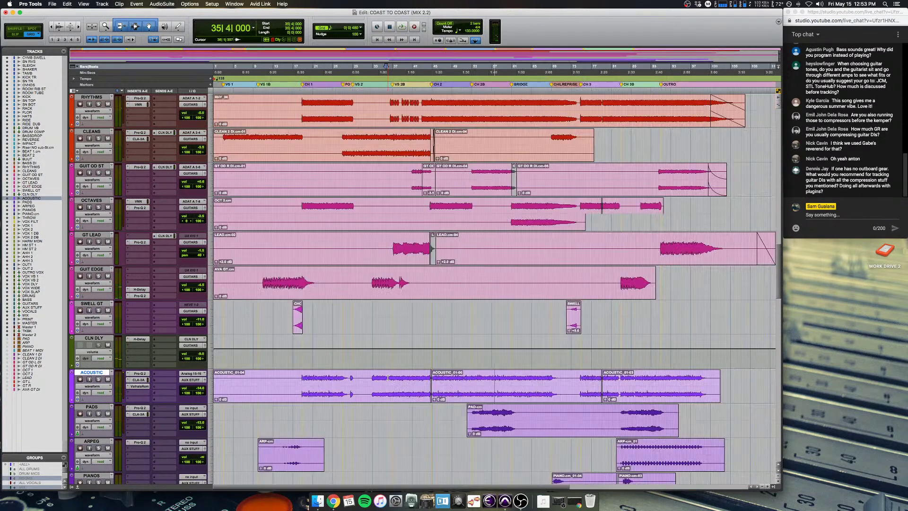
click(139, 373)
click(139, 379)
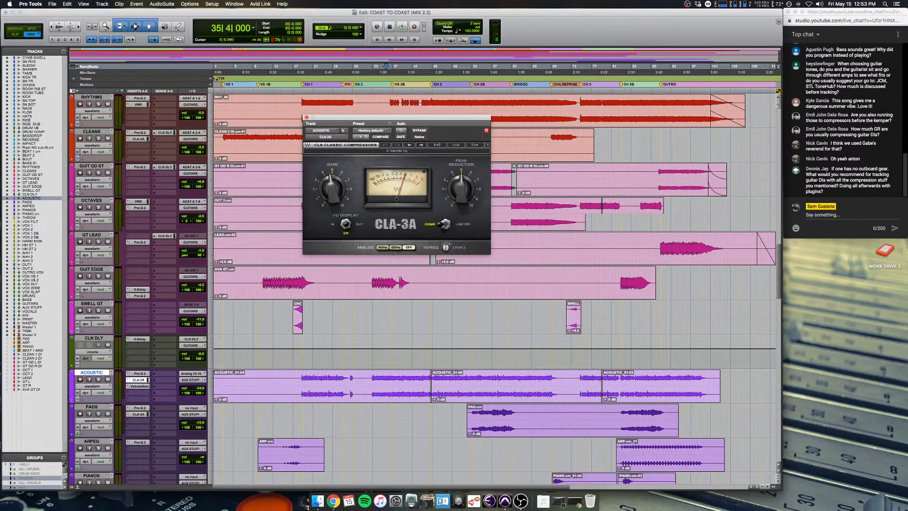
key(space)
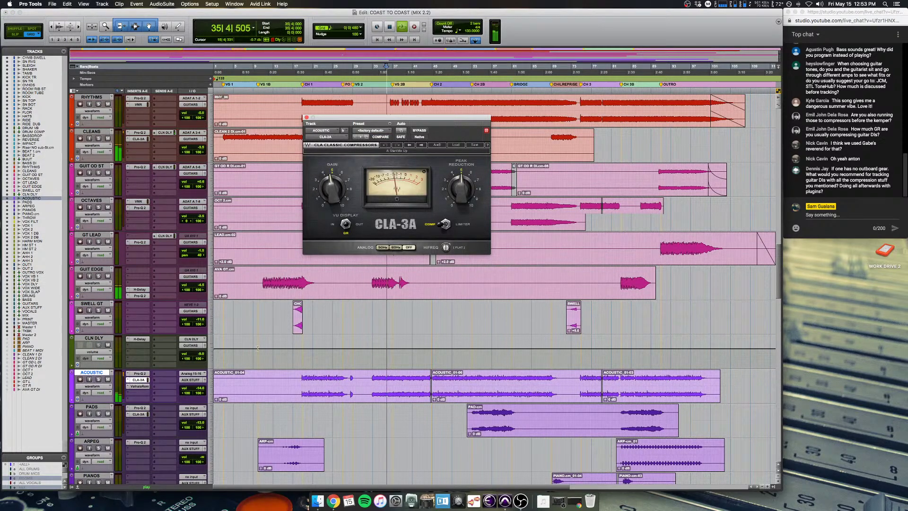
Step: Solo ACOUSTIC and compare its ValhallaRoom reverb bypassed and active, then stop playback, recheck the reverb's settings and close it
click(98, 380)
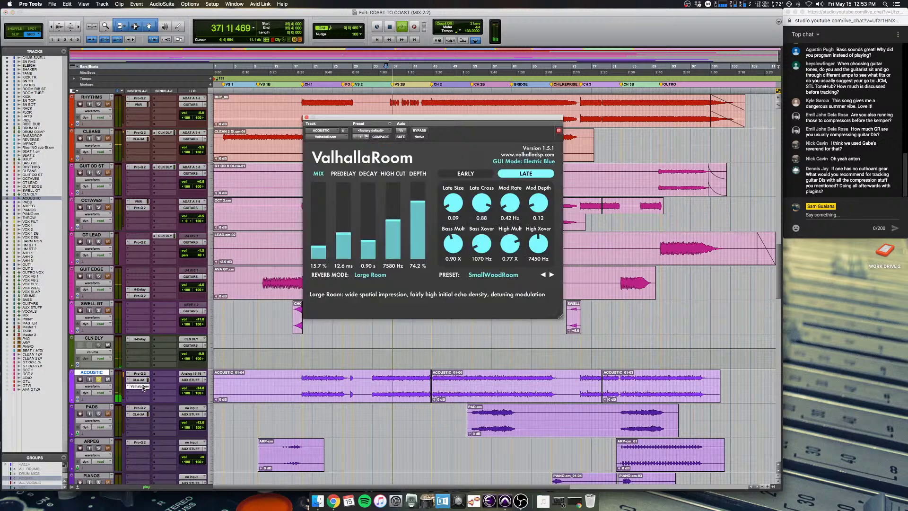
click(141, 387)
click(419, 130)
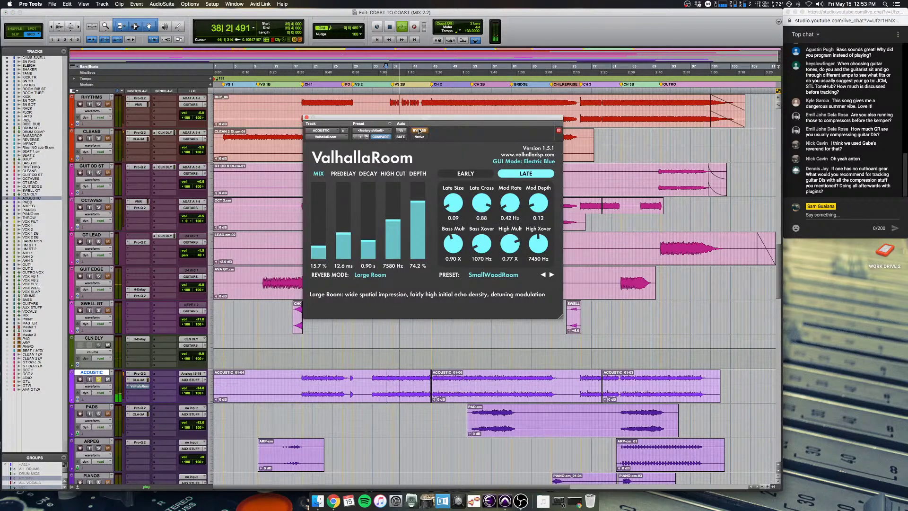
click(419, 130)
key(space)
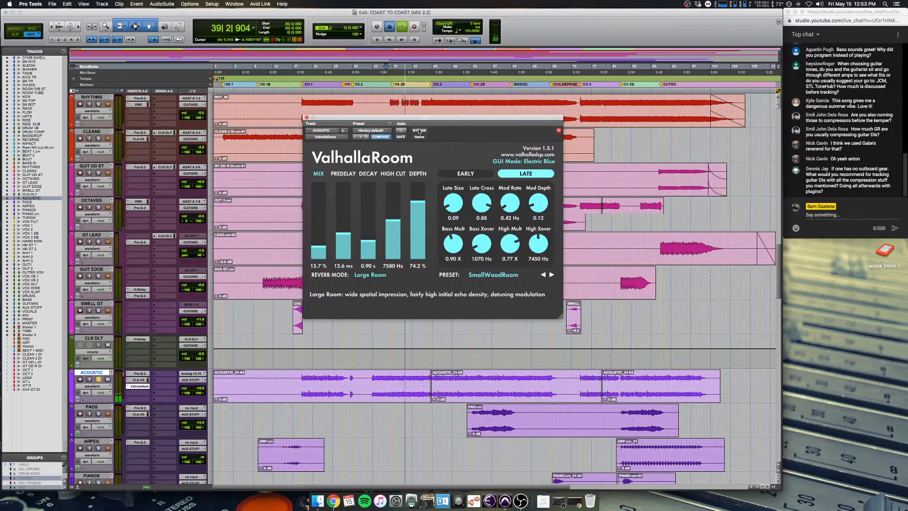
click(307, 118)
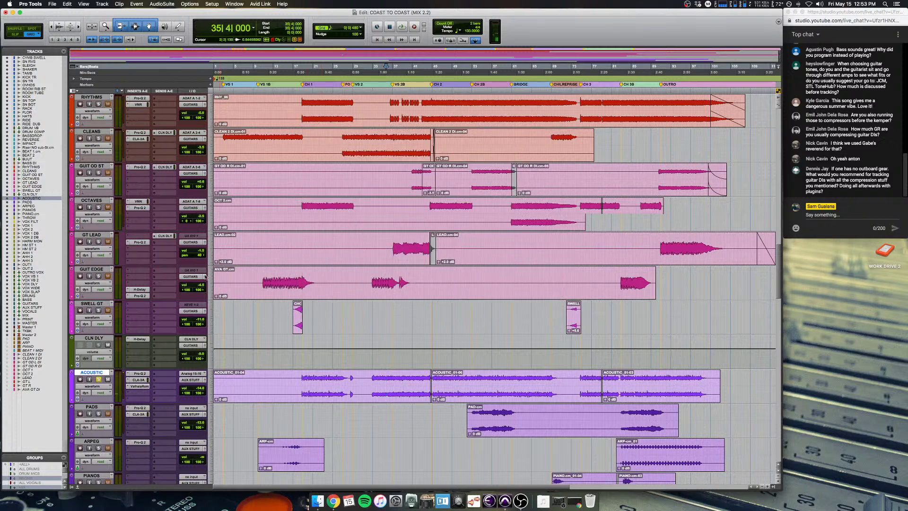
click(141, 386)
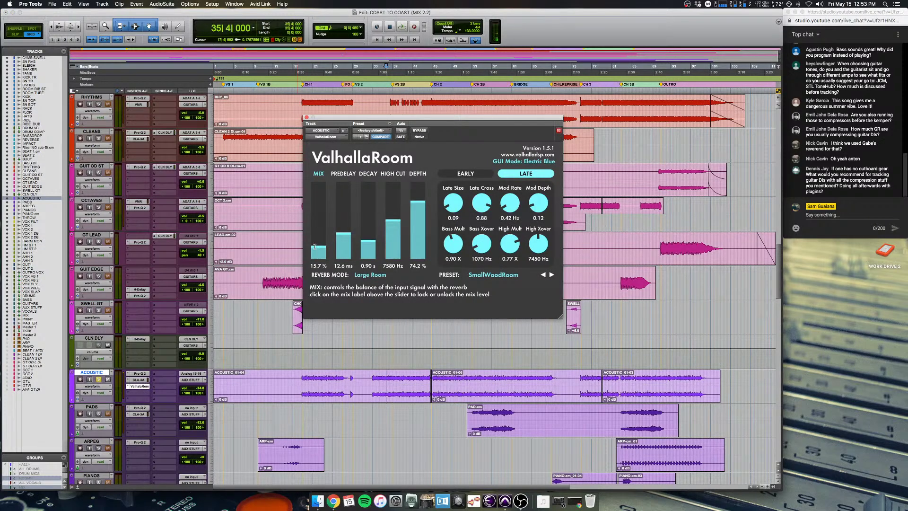
click(307, 118)
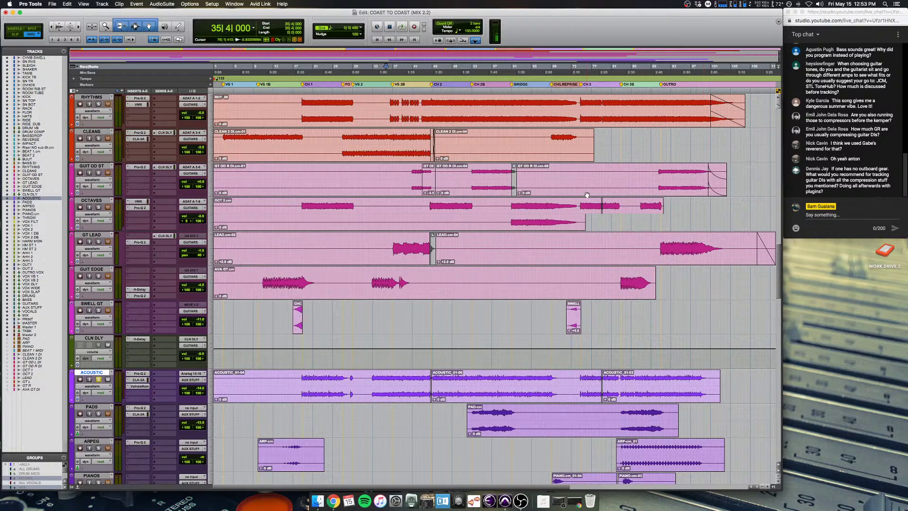
Step: Find the guitar DI tracks below the master and MIDI tracks and place the cursor at 26|4|000 on CLEAN 1 DI
scroll(367, 227, down, 10)
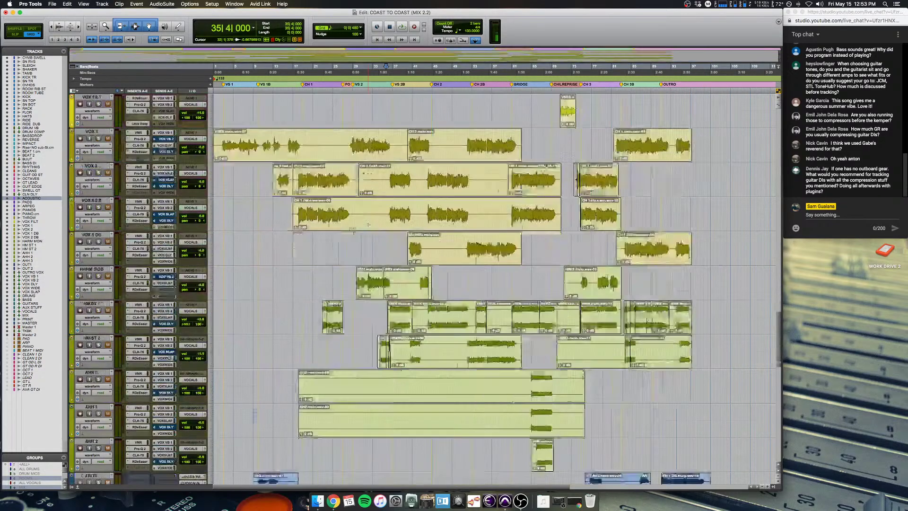
key(super+equal)
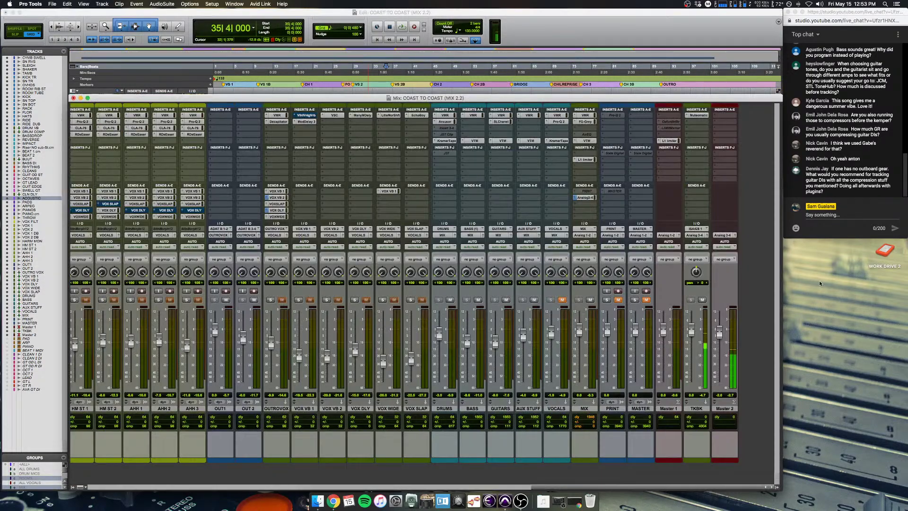
key(super+equal)
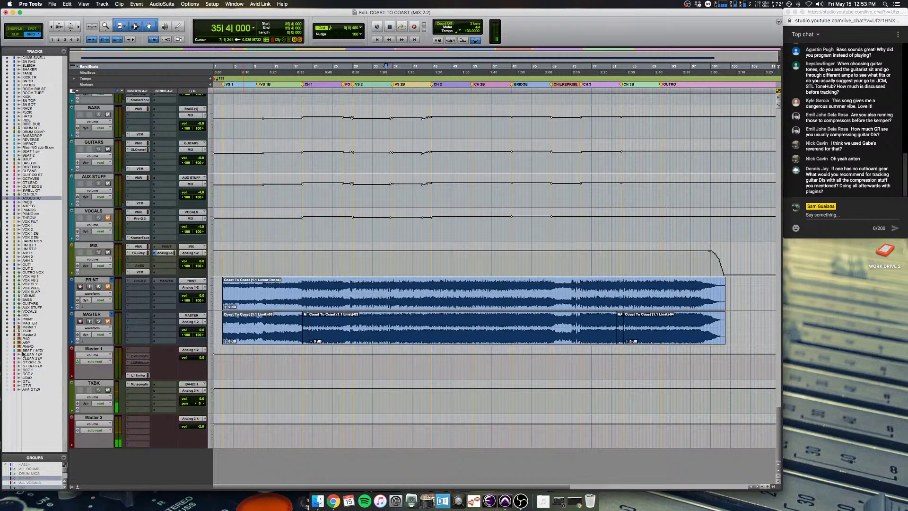
scroll(129, 344, down, 10)
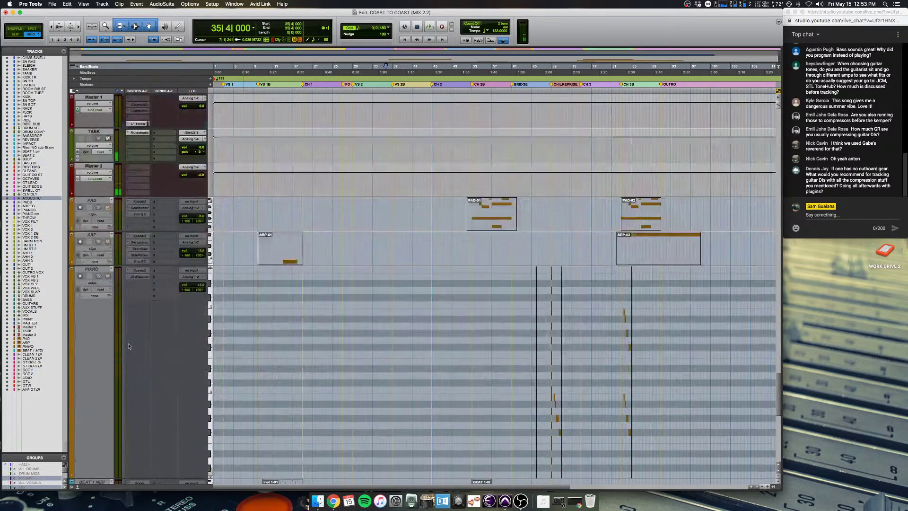
scroll(129, 344, up, 5)
scroll(135, 344, down, 5)
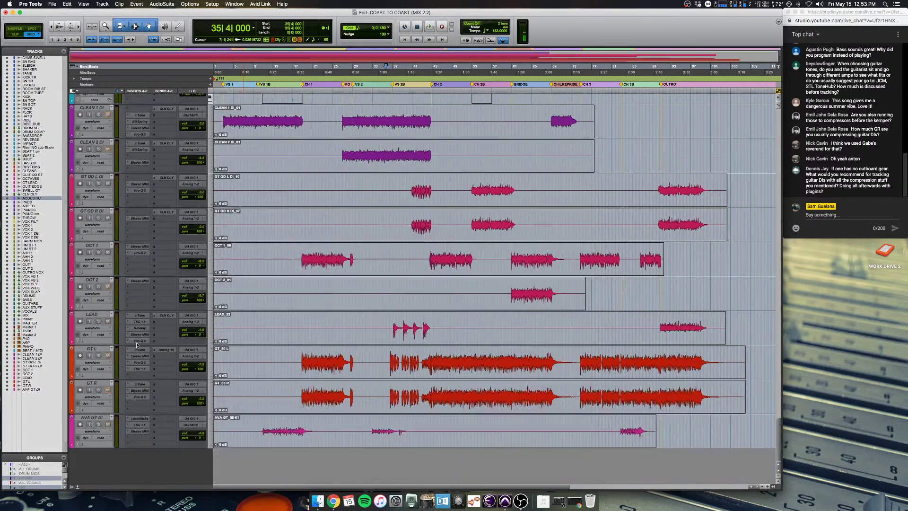
scroll(138, 344, up, 5)
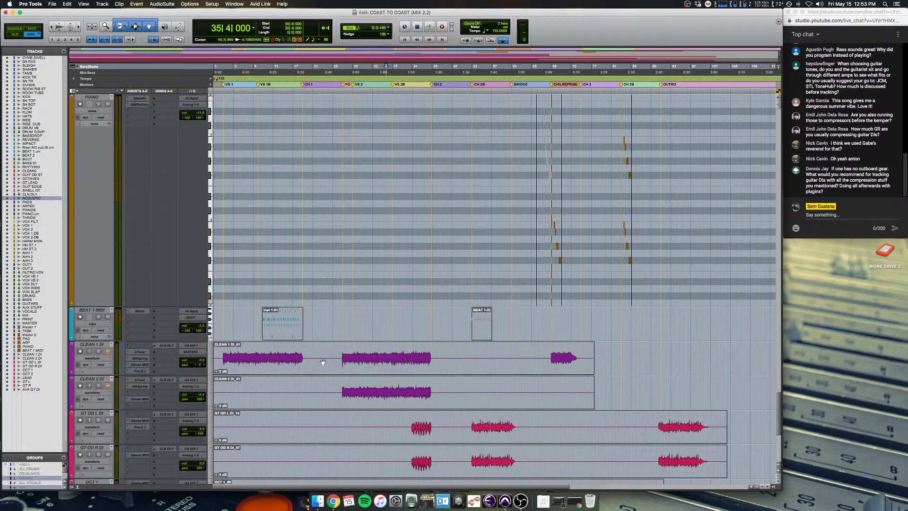
click(341, 351)
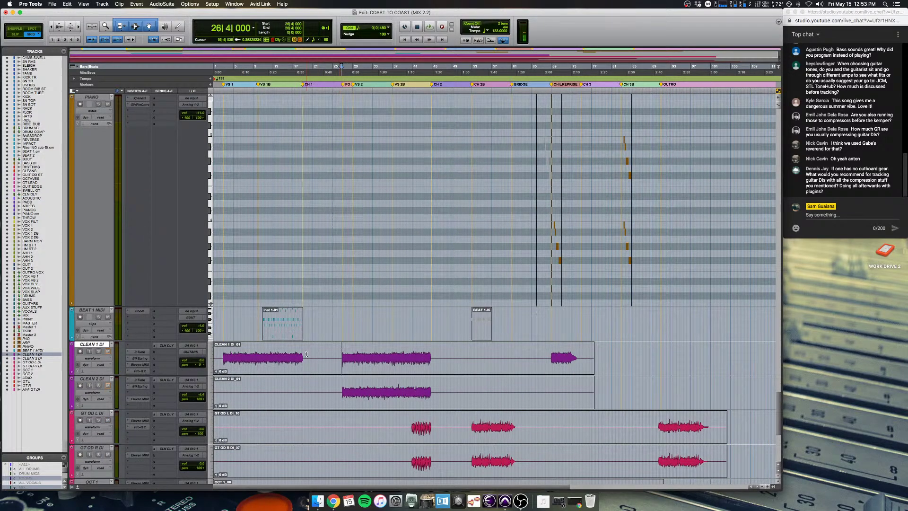
key(super+bracketright)
key(super+bracketright)
key(super+bracketright)
key(super+bracketleft)
key(super+bracketleft)
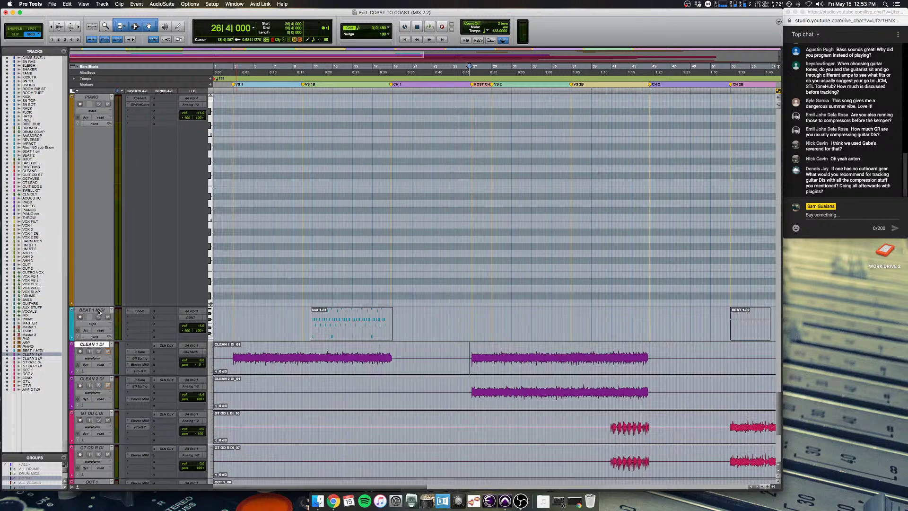
Step: Create a mono aux input track named TRACKING and place it directly above BEAT 1 MIDI
key(super+shift+n)
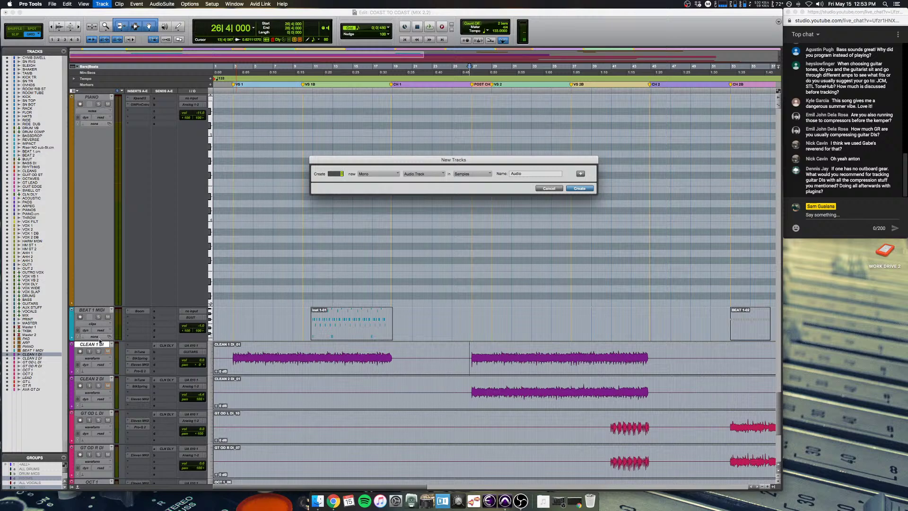
key(super+Right)
key(super+Down)
text(TRACKING)
key(Return)
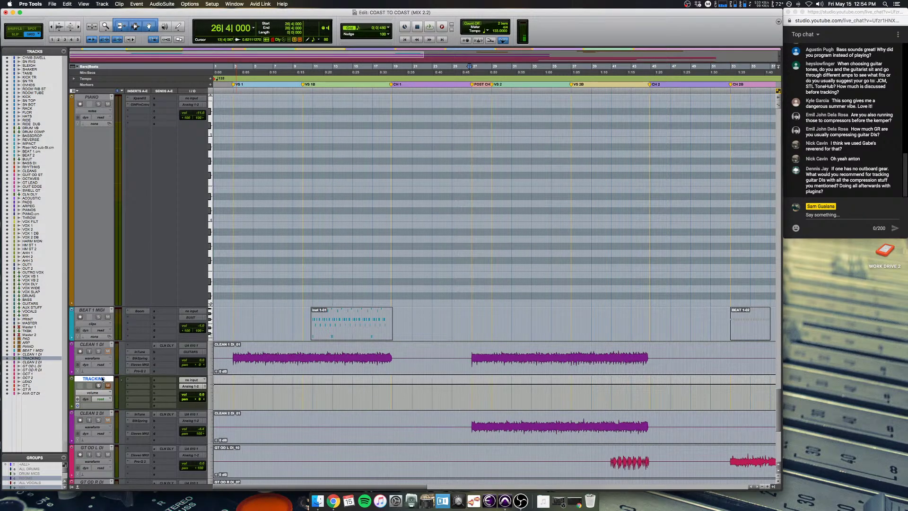
drag(102, 378, 105, 315)
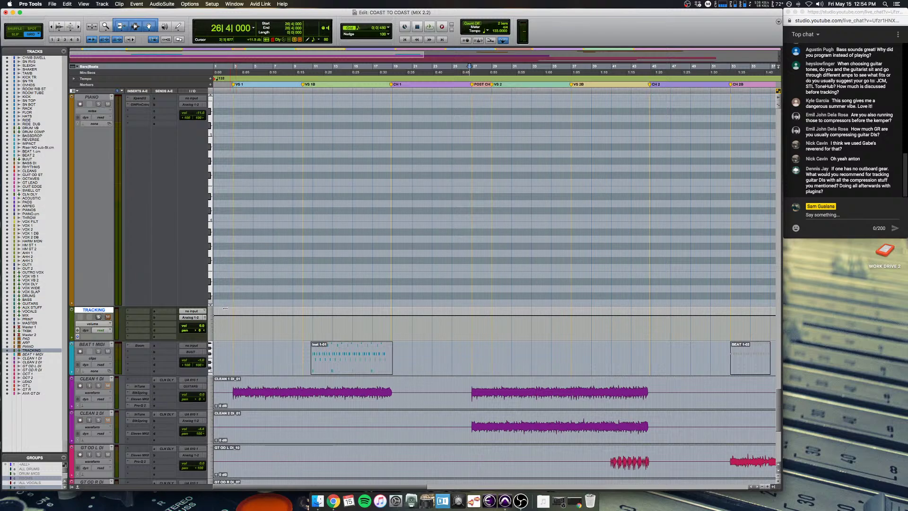
Step: Set the input of the TRACKING track to the interface channel AML 1 (Mono)
click(198, 312)
mouse_move(198, 311)
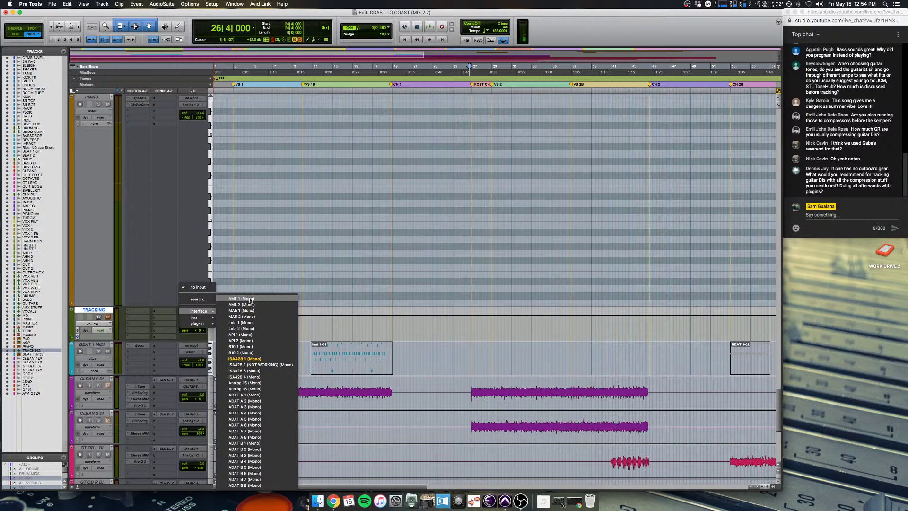
click(250, 299)
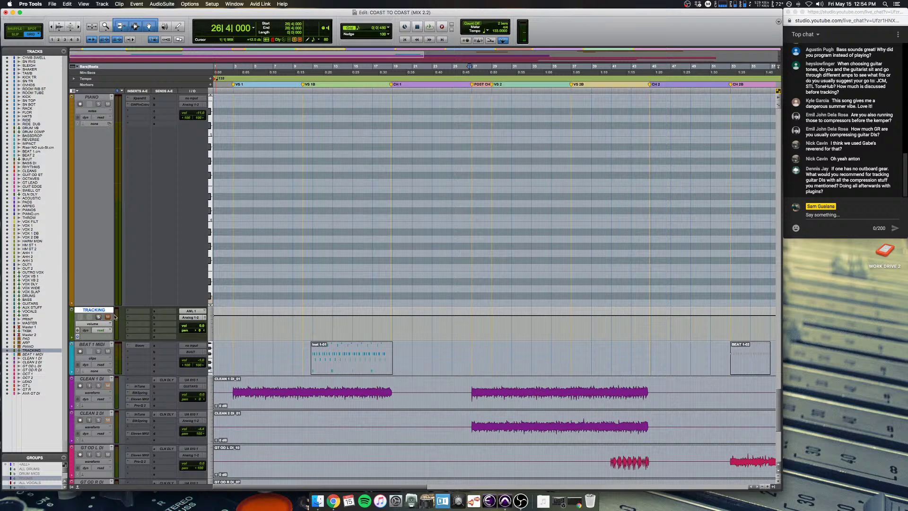
Step: Insert Virtual Mix Rack (mono) in TRACKING's first insert slot and remove the Trimmer module from the rack
click(136, 313)
mouse_move(137, 314)
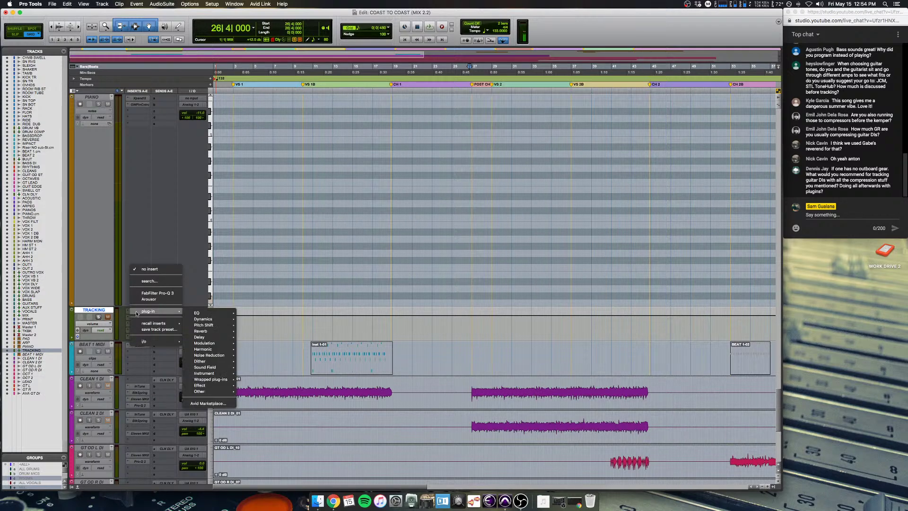
text(VIR)
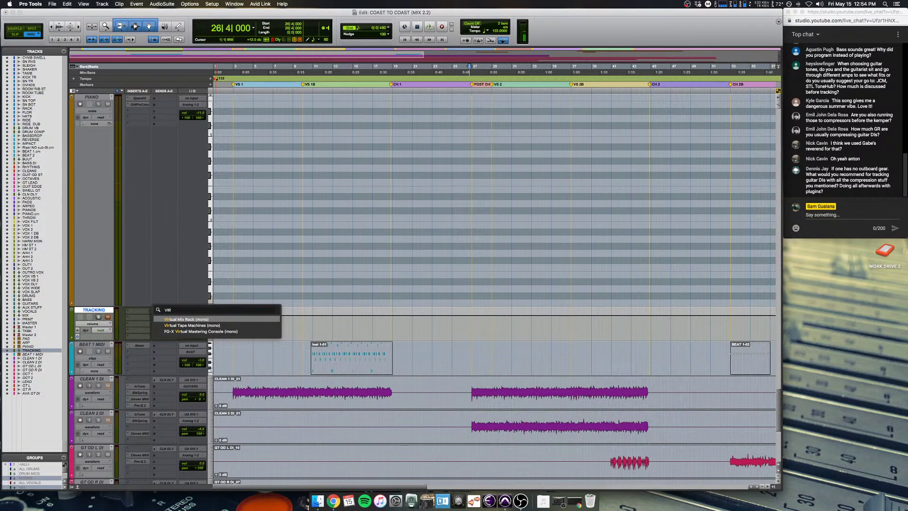
key(Return)
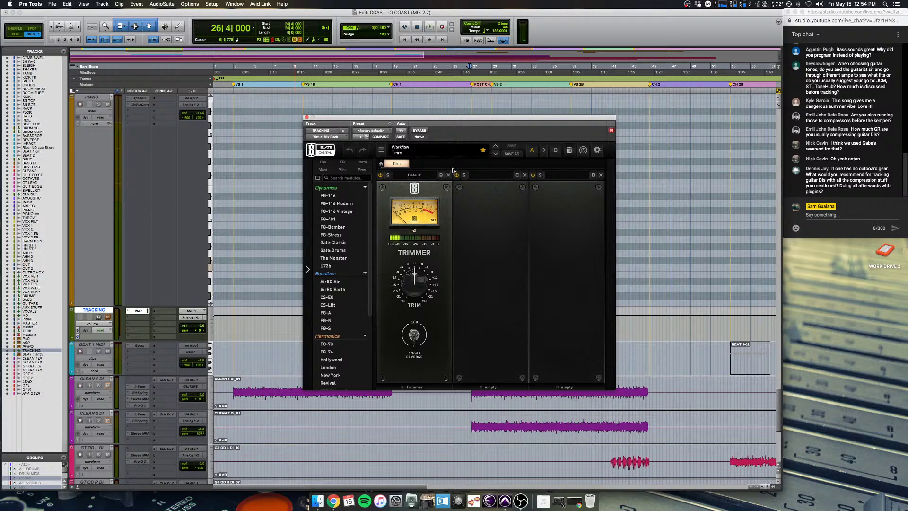
click(448, 175)
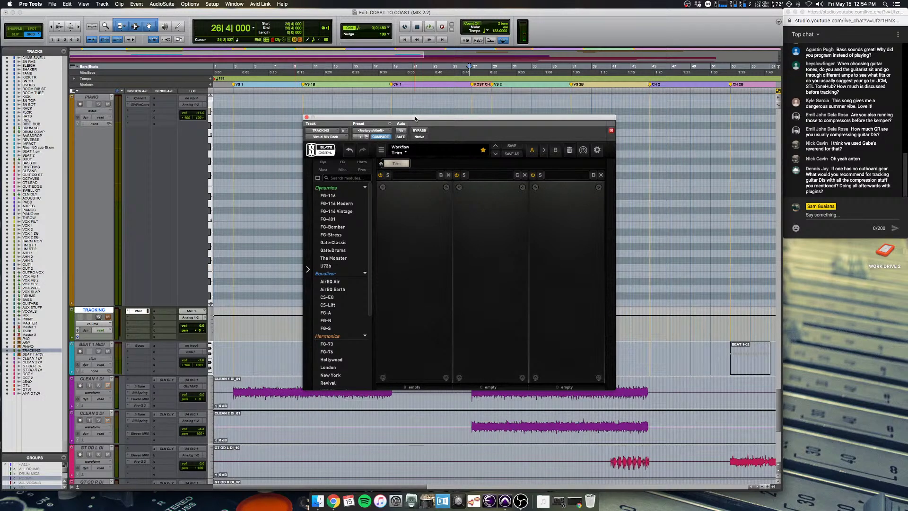
Step: Find the Preamps modules in the rack's module list and load the FG-73 preamp into the first slot
drag(415, 119, 359, 80)
scroll(284, 232, down, 5)
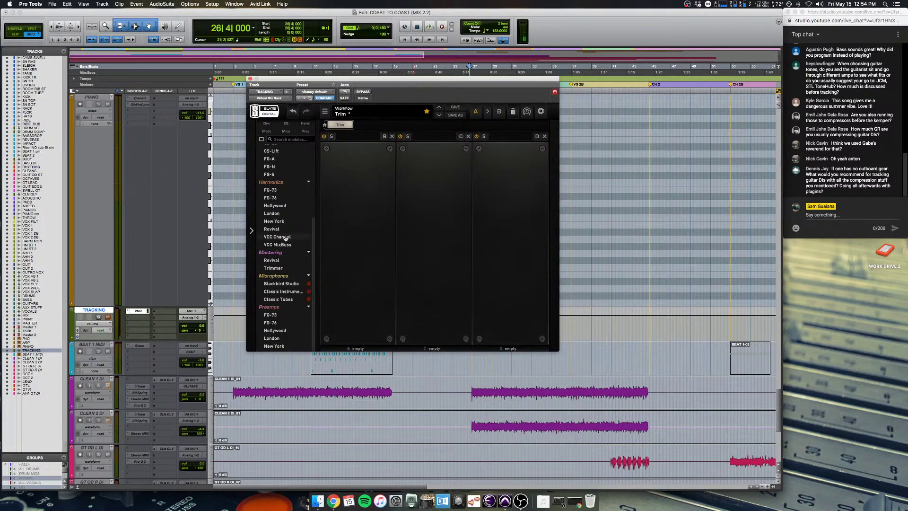
scroll(286, 238, up, 5)
scroll(276, 266, down, 3)
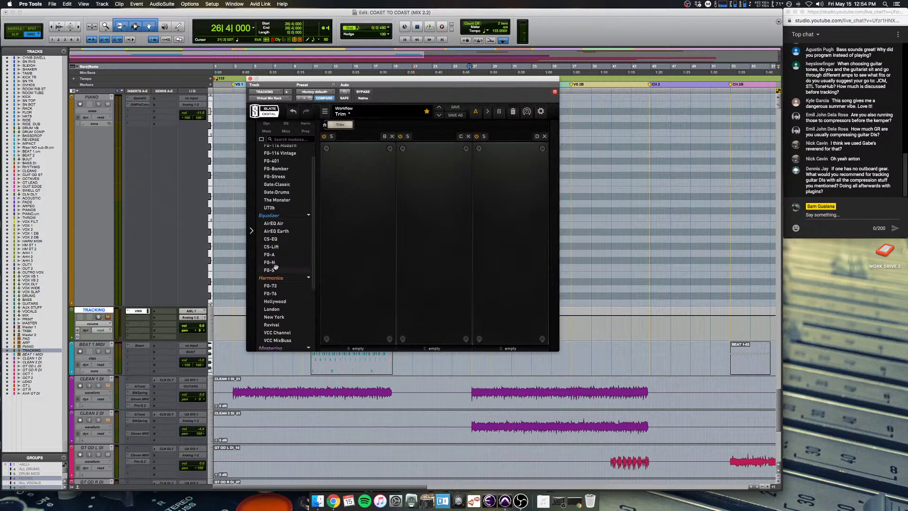
scroll(275, 266, up, 3)
scroll(275, 265, down, 5)
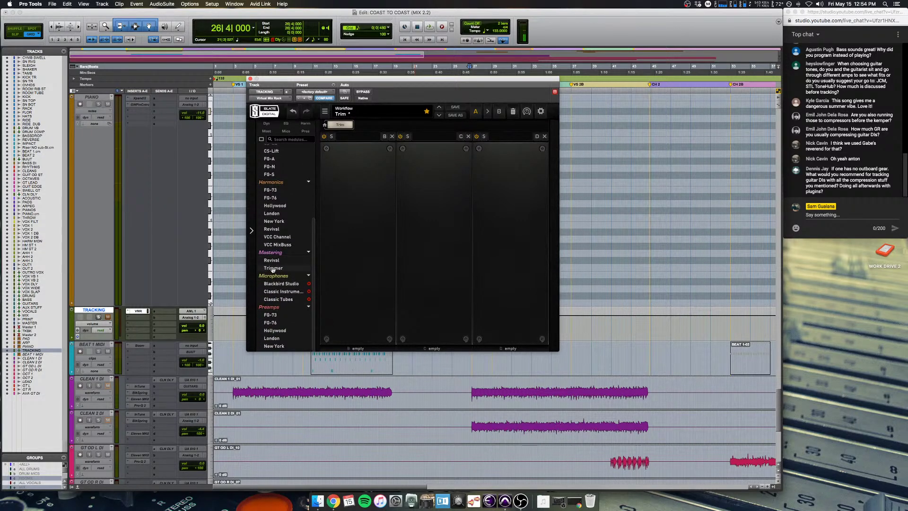
drag(284, 313, 363, 270)
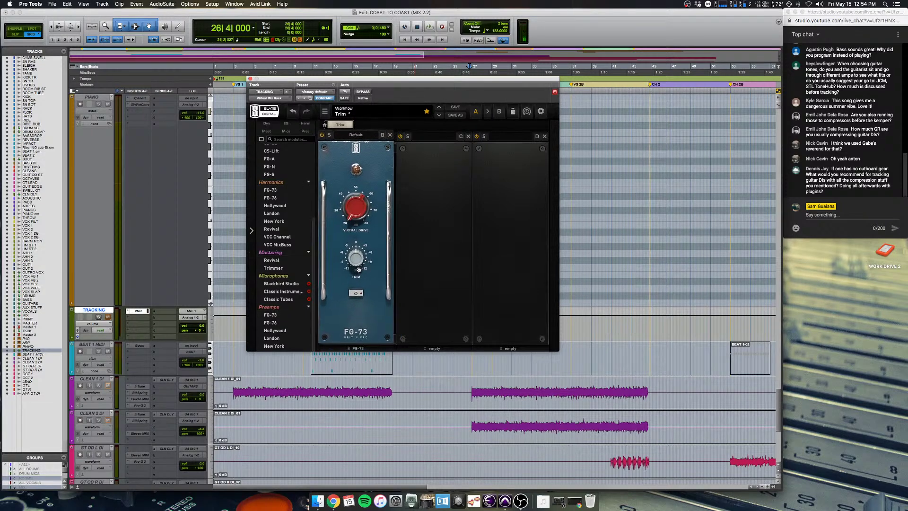
Step: Swap the FG-73 for the FG-76 preamp, try its Virtual Drive control, then remove the FG-76 from the rack
drag(271, 324, 359, 284)
click(468, 136)
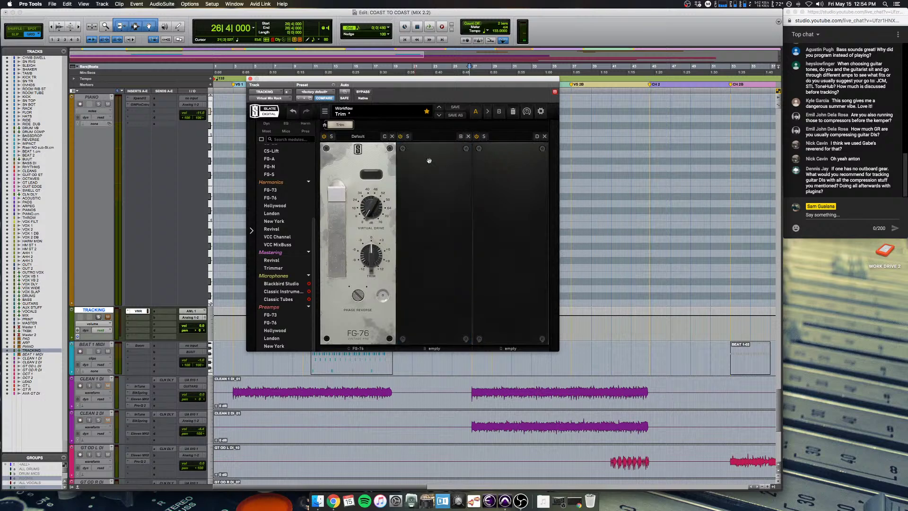
mouse_move(369, 193)
drag(368, 203, 370, 237)
click(392, 136)
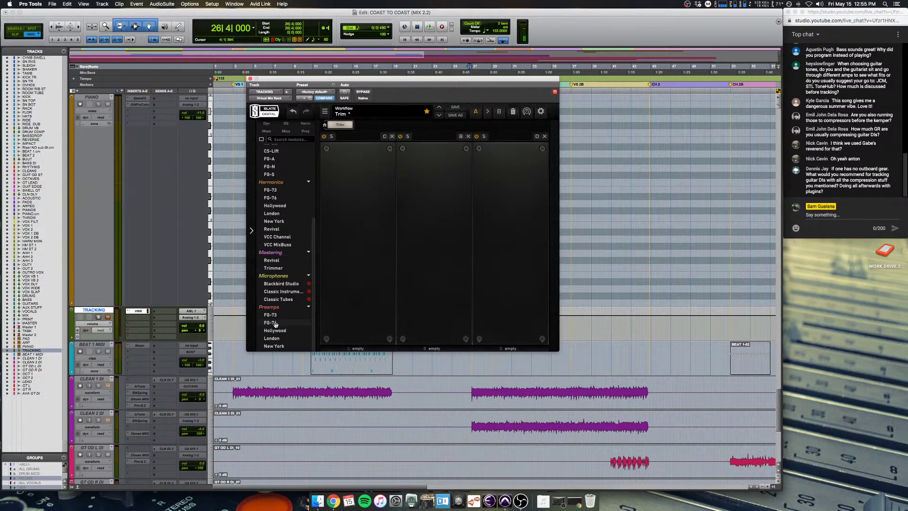
Step: Load the FG-73 preamp into the emptied first slot of the Virtual Mix Rack on TRACKING
mouse_move(275, 324)
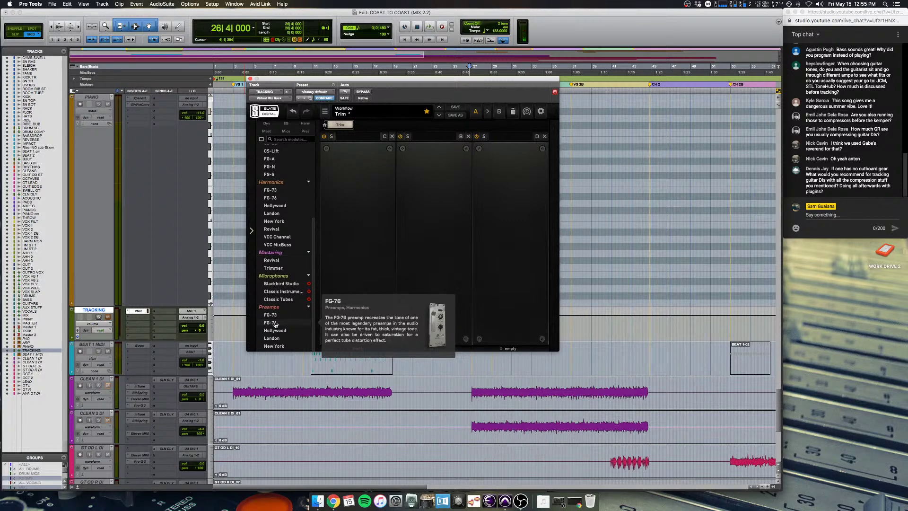
drag(275, 324, 345, 306)
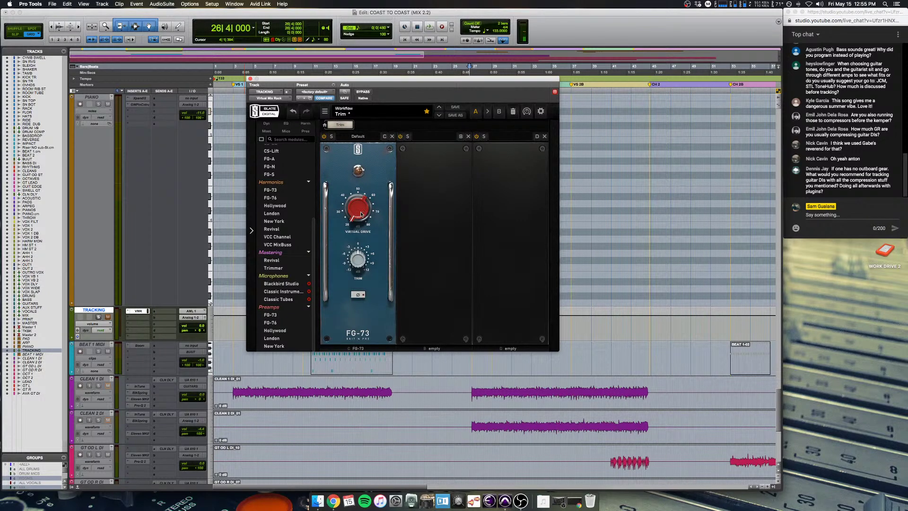
Step: Try the FG-73's Virtual Drive and reset it to default, and load the FG-116 Vintage compressor into the rack's second slot
drag(360, 214, 358, 179)
alt+click(359, 208)
scroll(284, 201, up, 5)
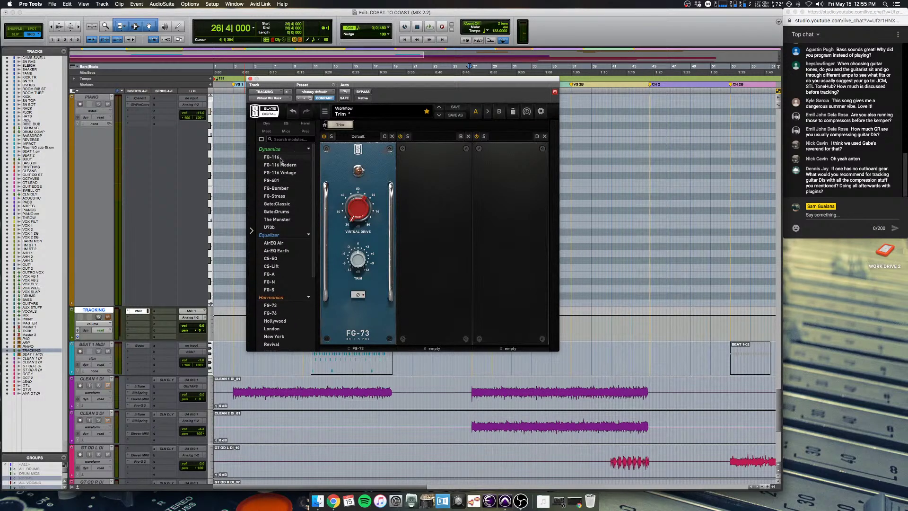
drag(281, 174, 449, 177)
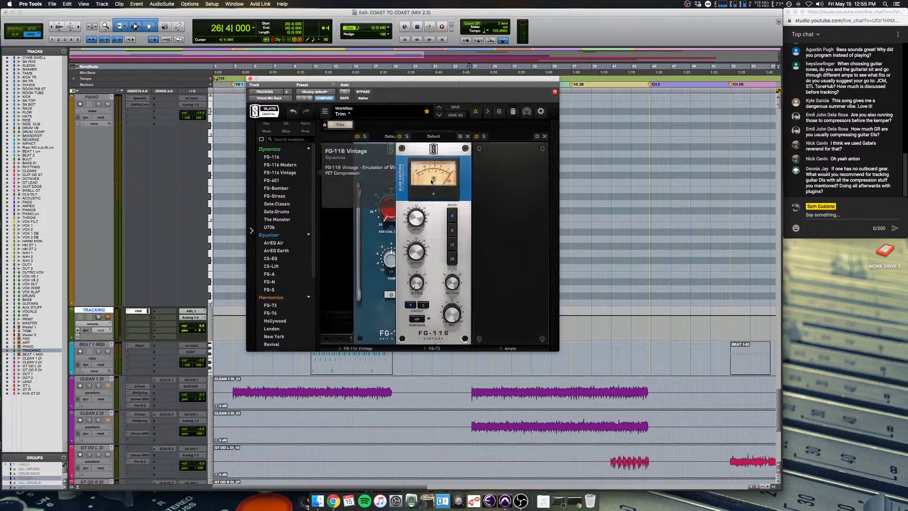
Step: Compare circuits 1 and 2 on the FG-116 Vintage and leave circuit 1 selected
click(427, 306)
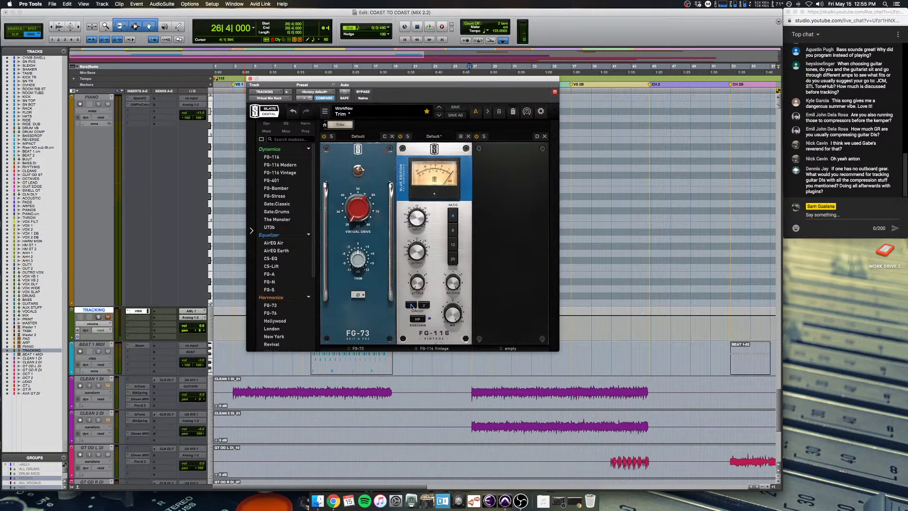
click(424, 306)
click(411, 305)
drag(458, 283, 449, 289)
Step: Route TRACKING's output to a new mono audio track named GUIT DI TRACK and close the Virtual Mix Rack window
click(192, 318)
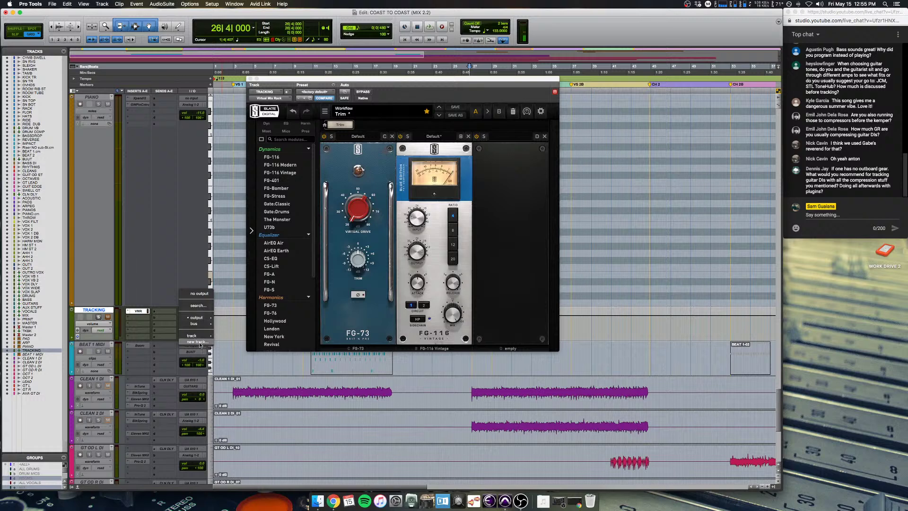
click(200, 344)
click(410, 175)
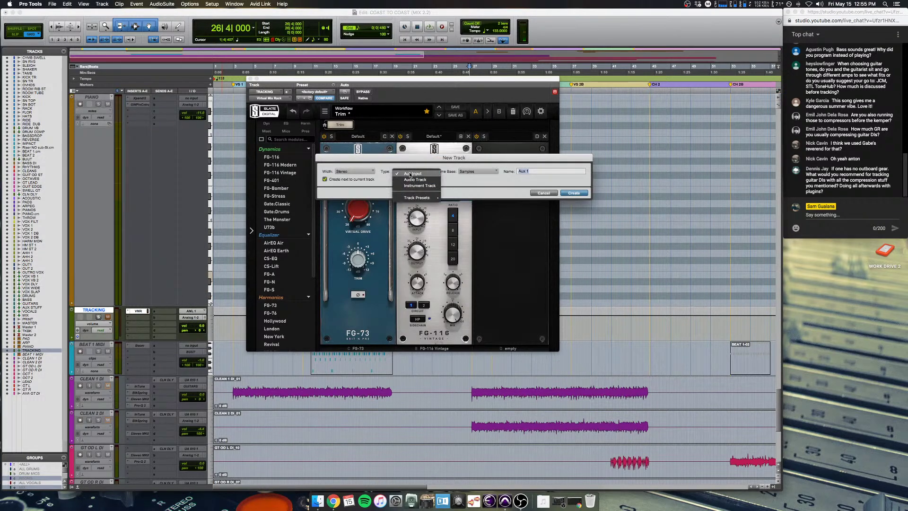
click(408, 169)
click(356, 173)
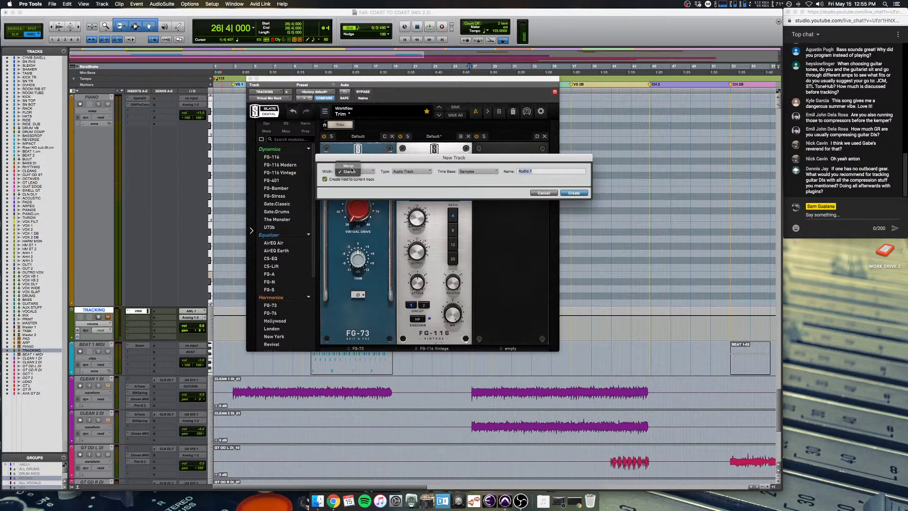
click(349, 166)
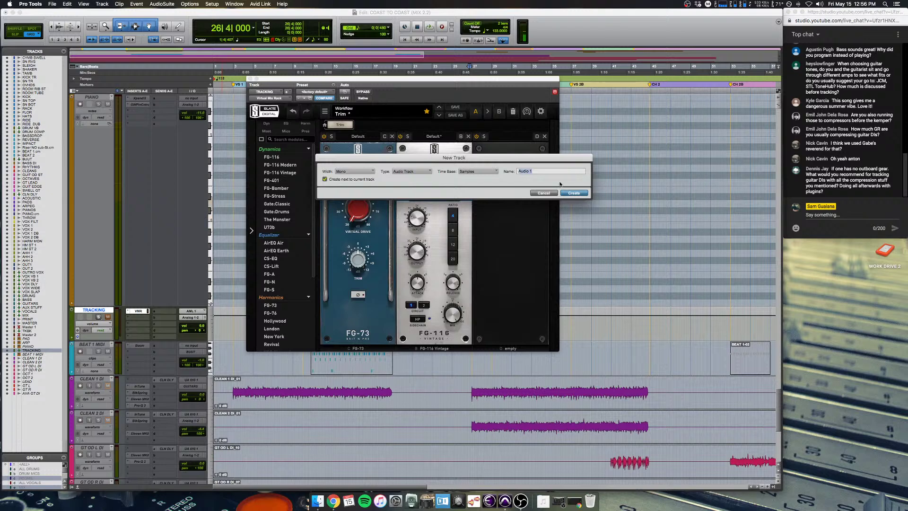
text(GUIT DI TRACK)
key(Return)
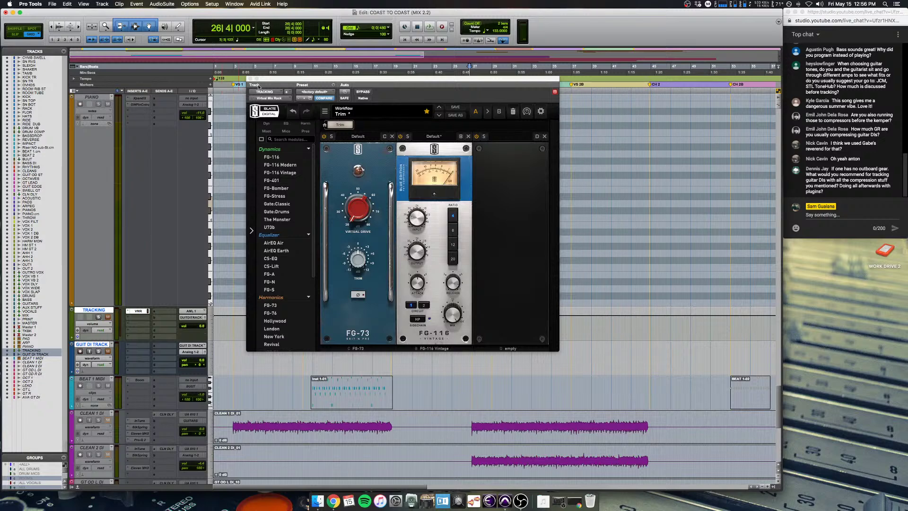
click(251, 79)
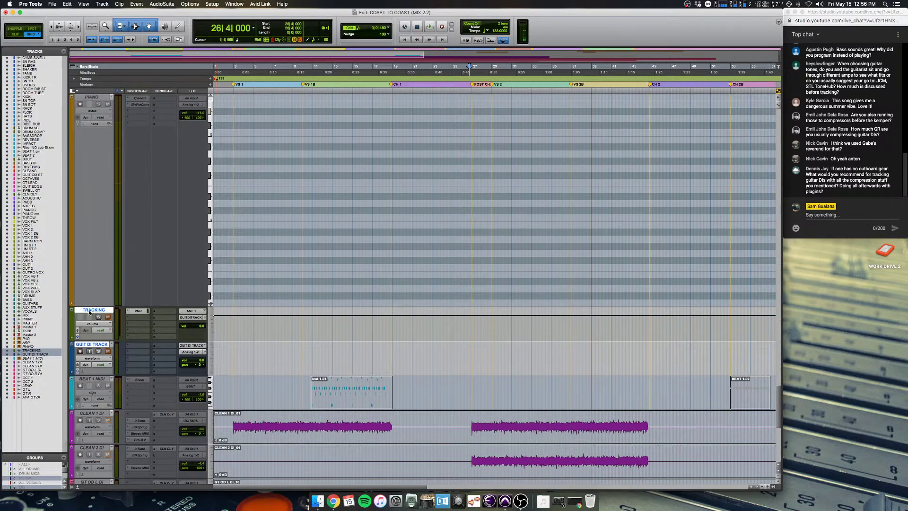
Step: Record-arm GUIT DI TRACK, record a brief test take at bar 26, and undo the recording
click(89, 312)
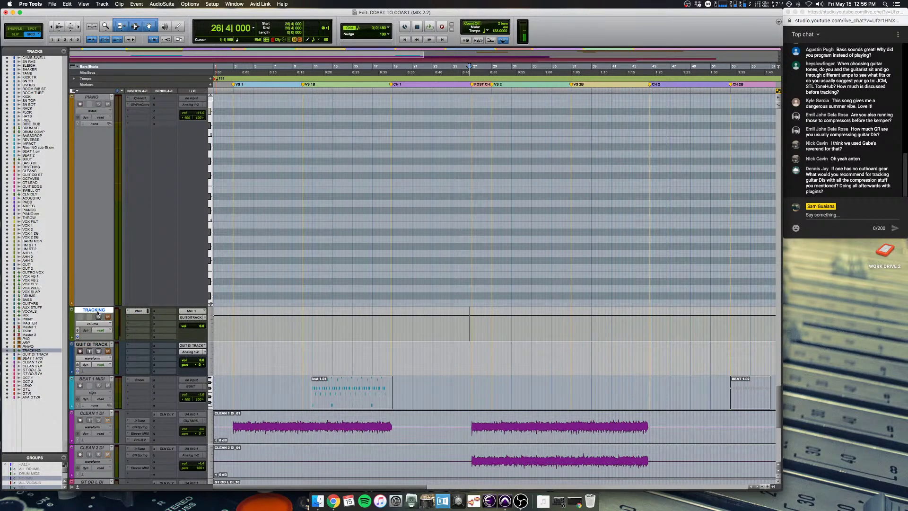
click(94, 345)
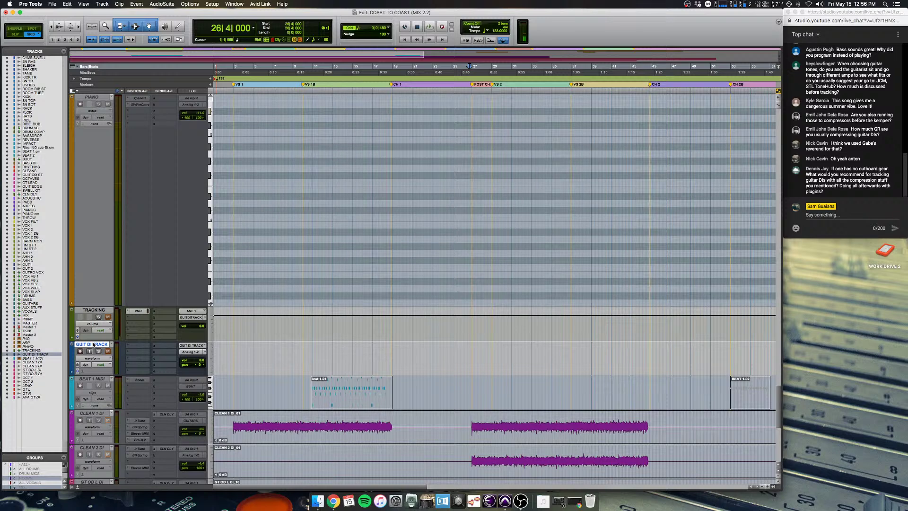
click(141, 347)
key(Escape)
click(80, 352)
key(super+space)
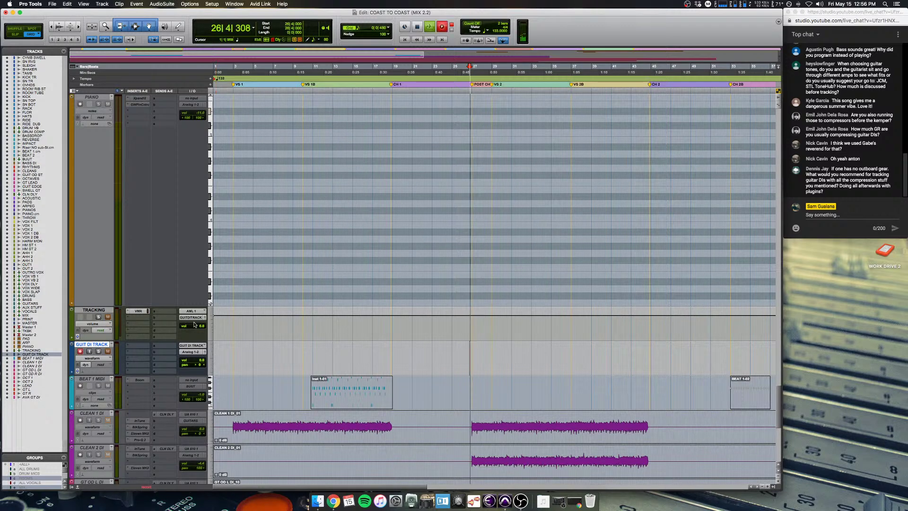
key(space)
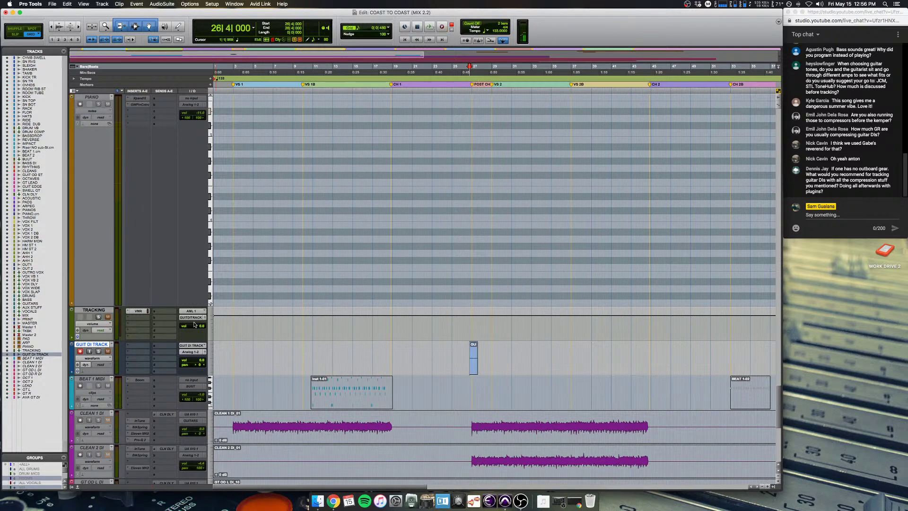
key(super+z)
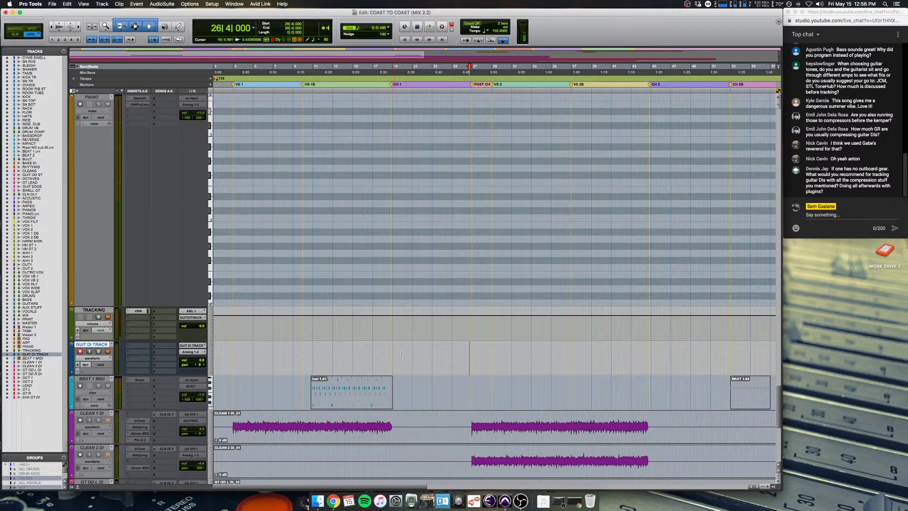
Step: Highlight the second CLEAN 1 DI clip and review the TRACKING and GUIT DI TRACK strips in the mixer, including TRACKING's Virtual Mix Rack
drag(471, 416, 652, 420)
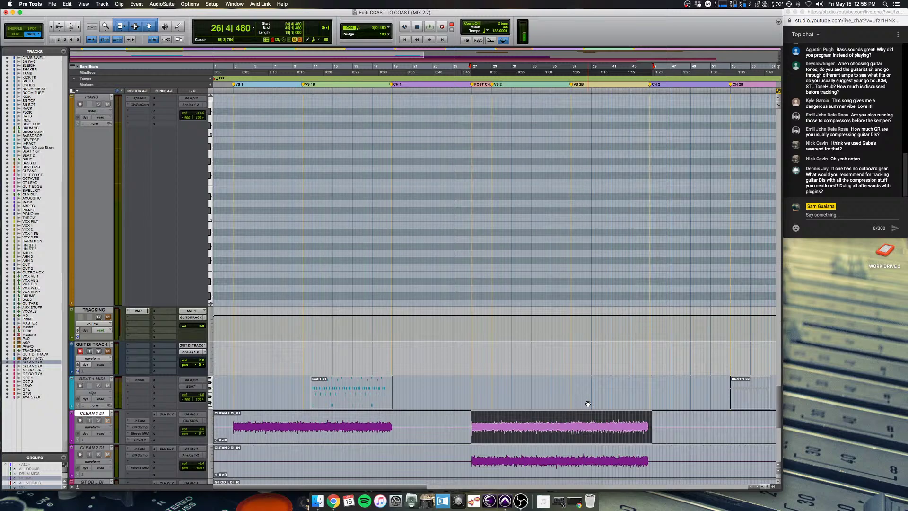
key(super+equal)
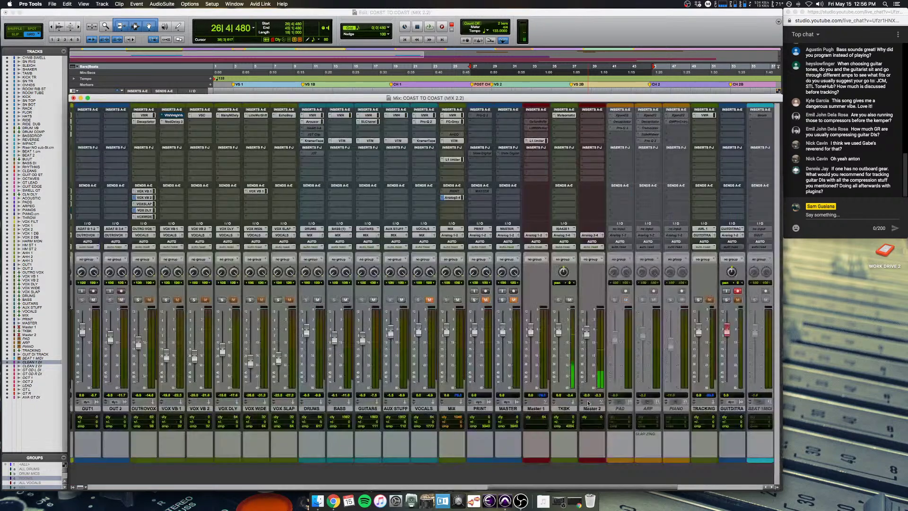
scroll(598, 359, left, 2)
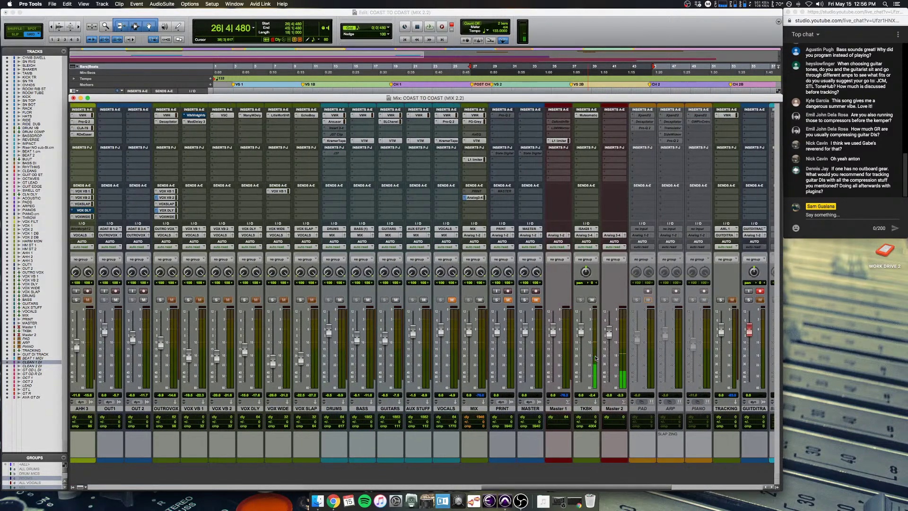
scroll(595, 358, right, 10)
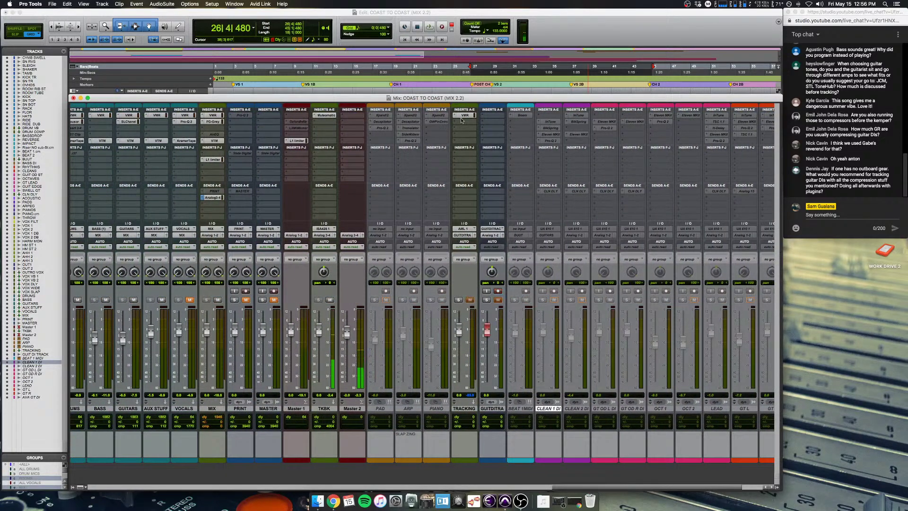
click(487, 409)
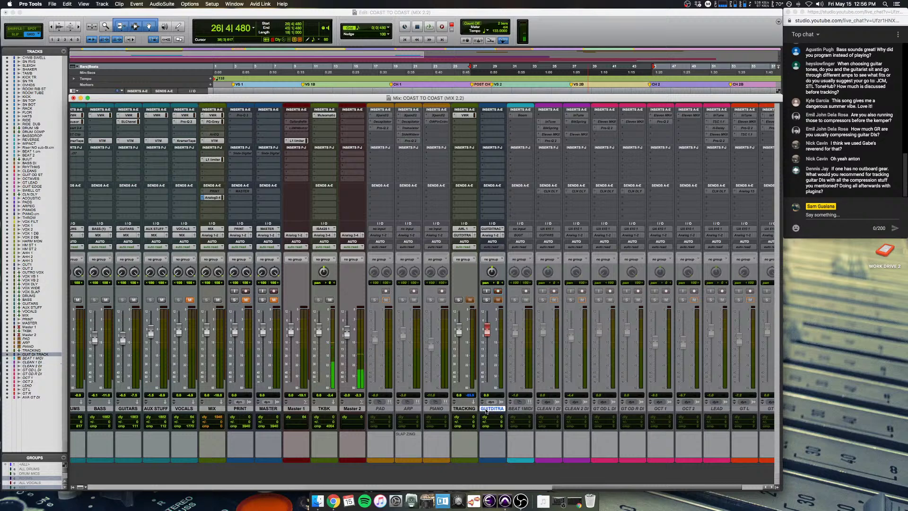
shift+click(462, 409)
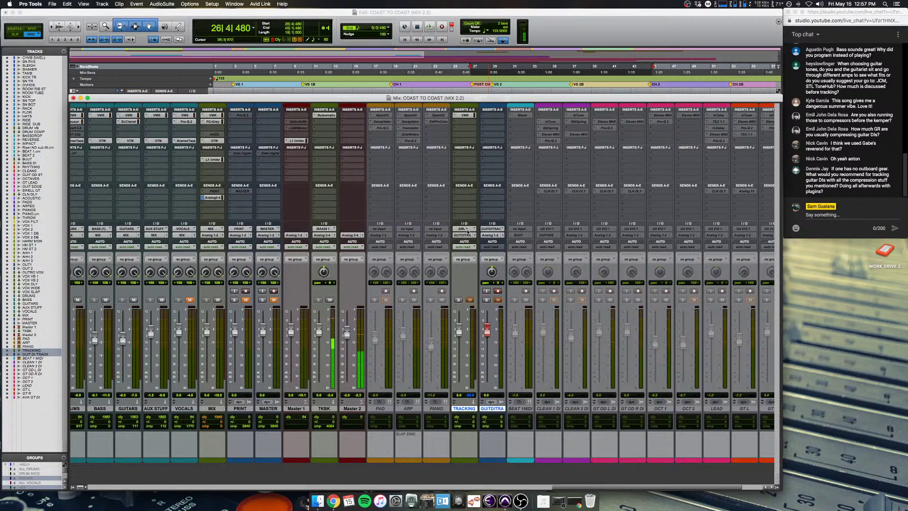
click(463, 116)
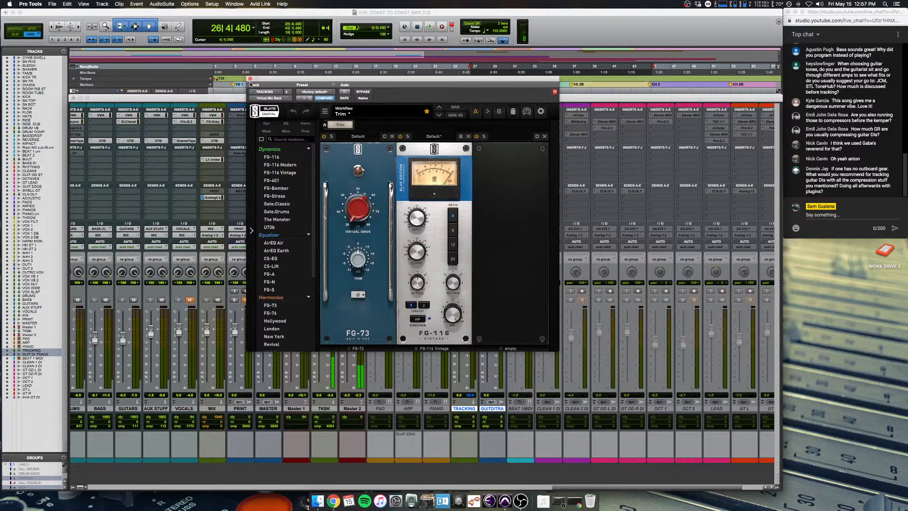
click(250, 79)
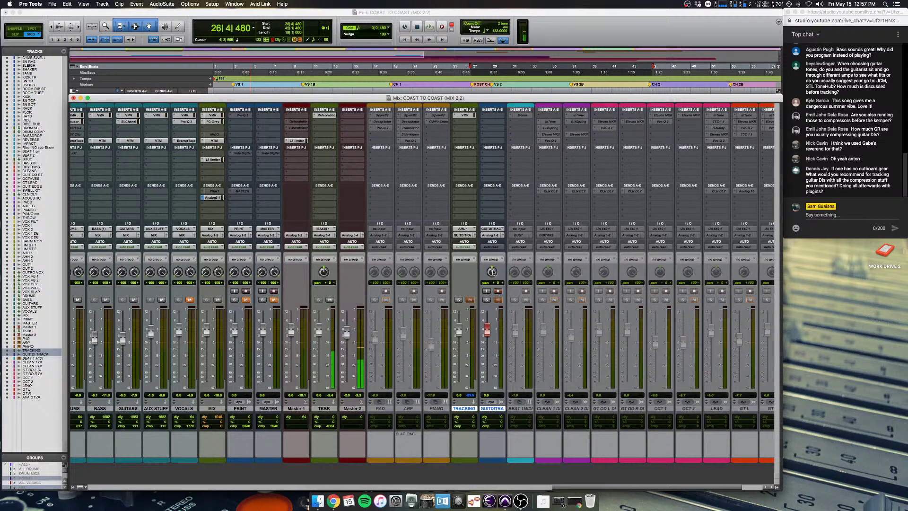
Step: Delete the TRACKING and GUIT DI TRACK tracks from the session
right_click(489, 411)
click(465, 409)
right_click(466, 410)
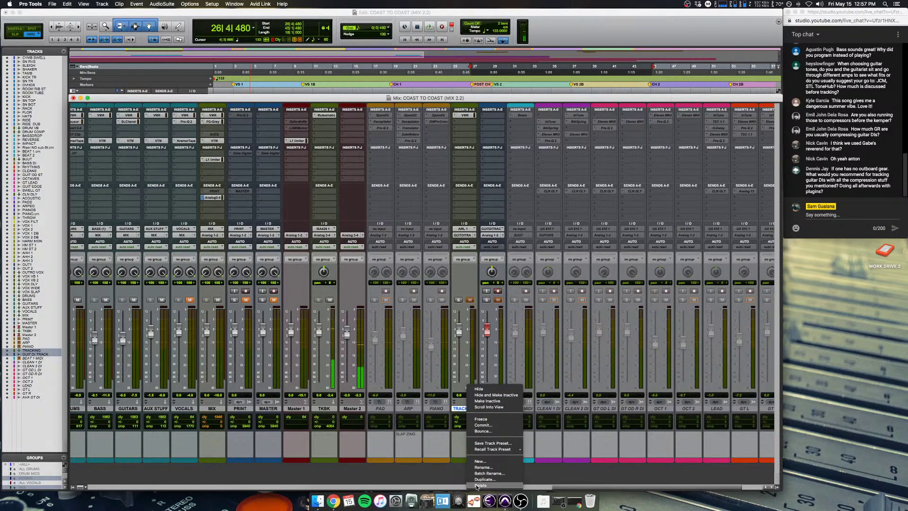
click(477, 486)
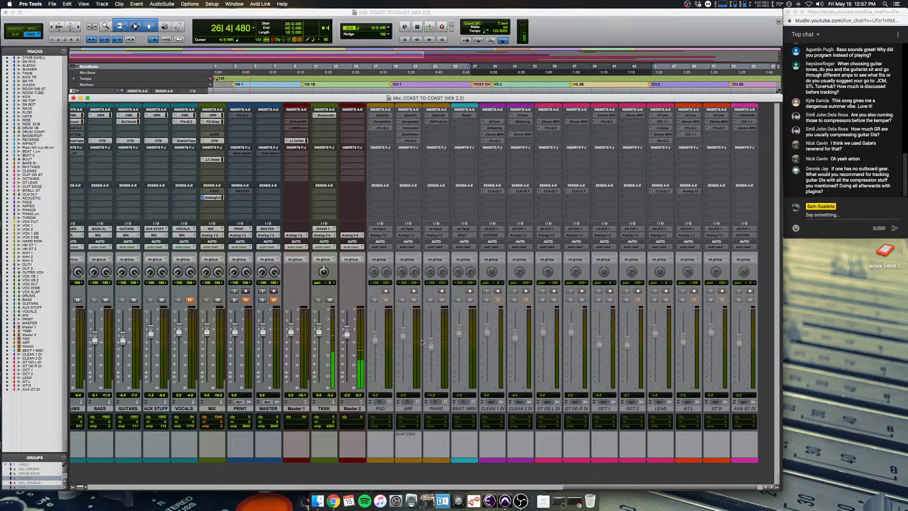
Step: Load FG-Stress into the second slot of the DRUMS bus's Virtual Mix Rack, remove it again, and close the rack
key(super+equal)
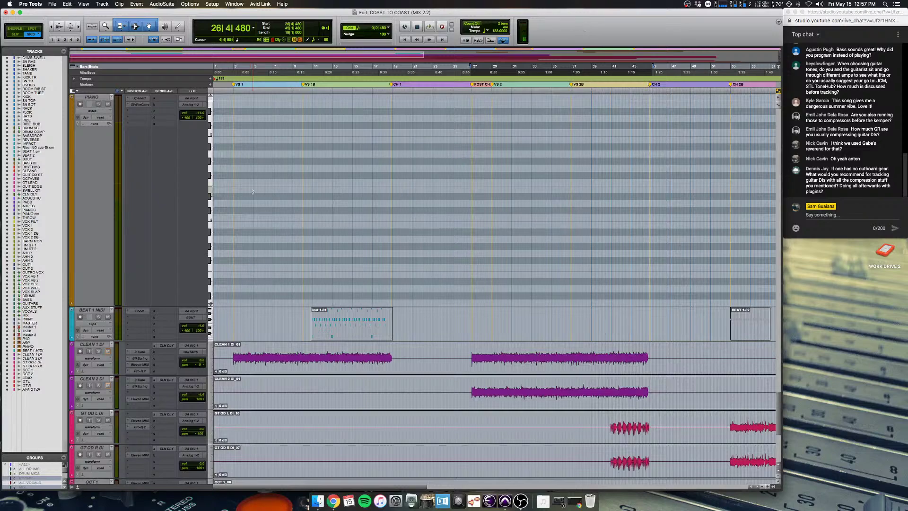
key(super+bracketleft)
scroll(384, 292, up, 10)
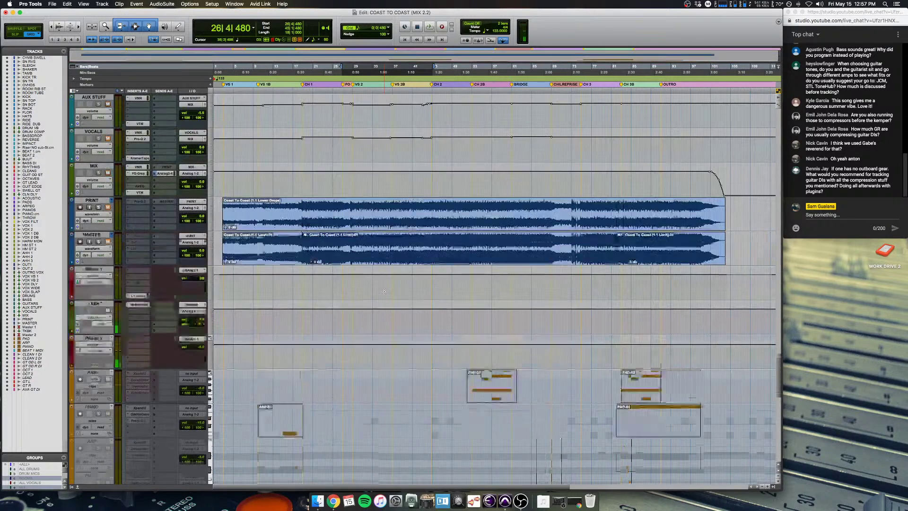
scroll(384, 292, up, 7)
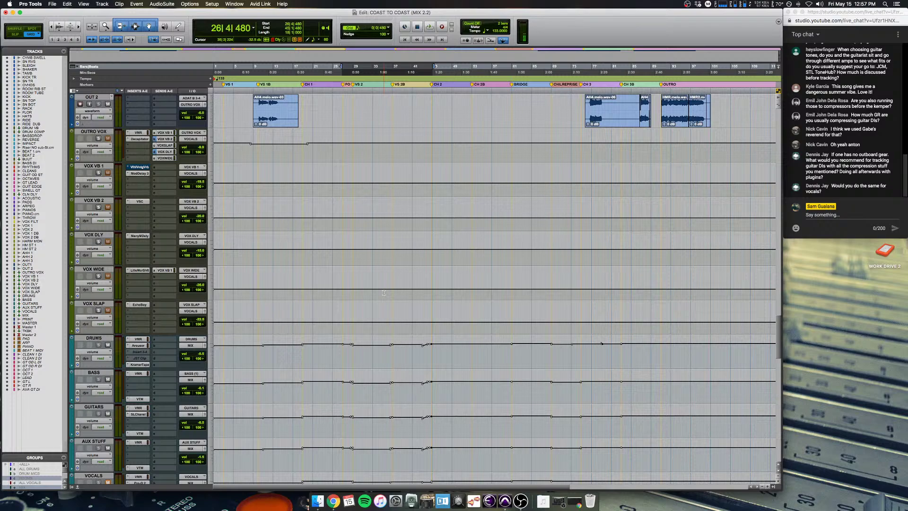
key(super+equal)
scroll(384, 293, left, 10)
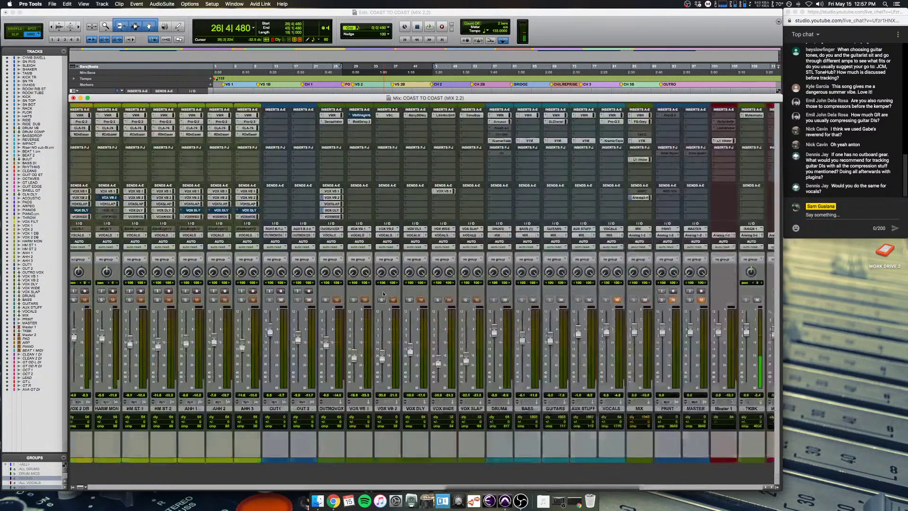
scroll(384, 294, right, 10)
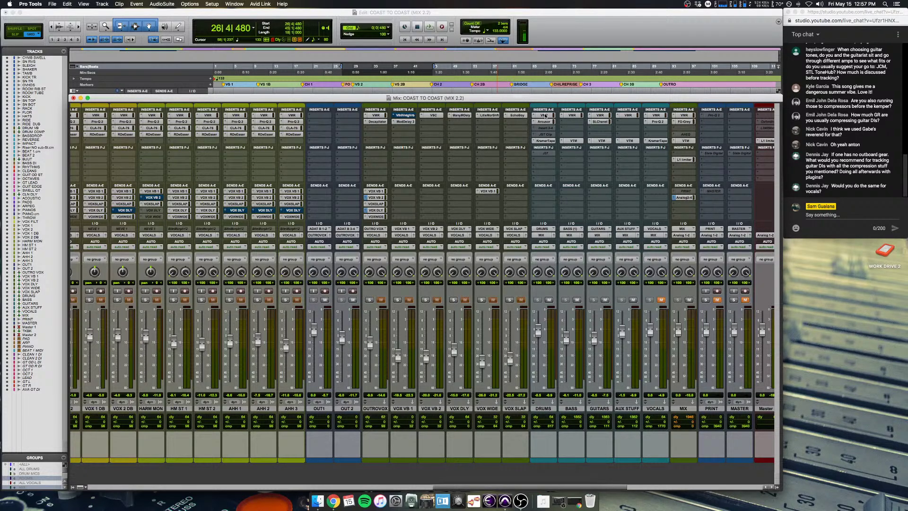
click(545, 115)
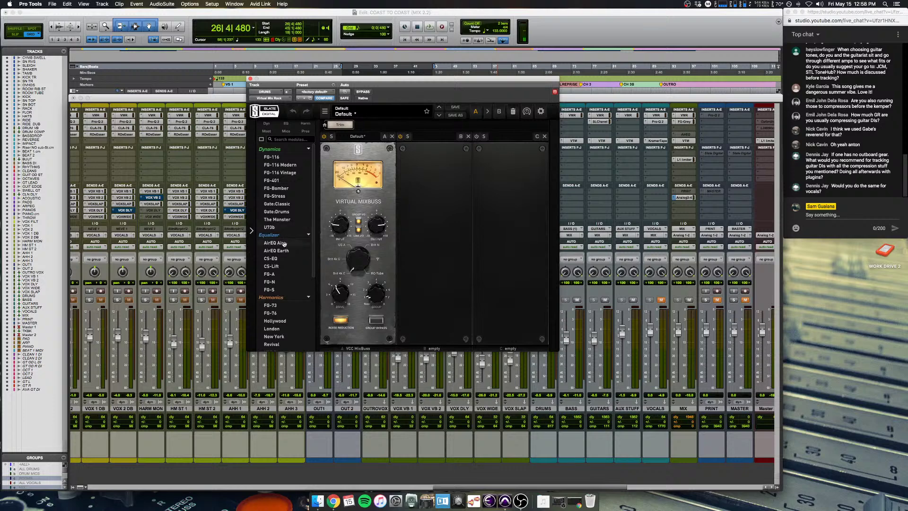
drag(279, 196, 426, 200)
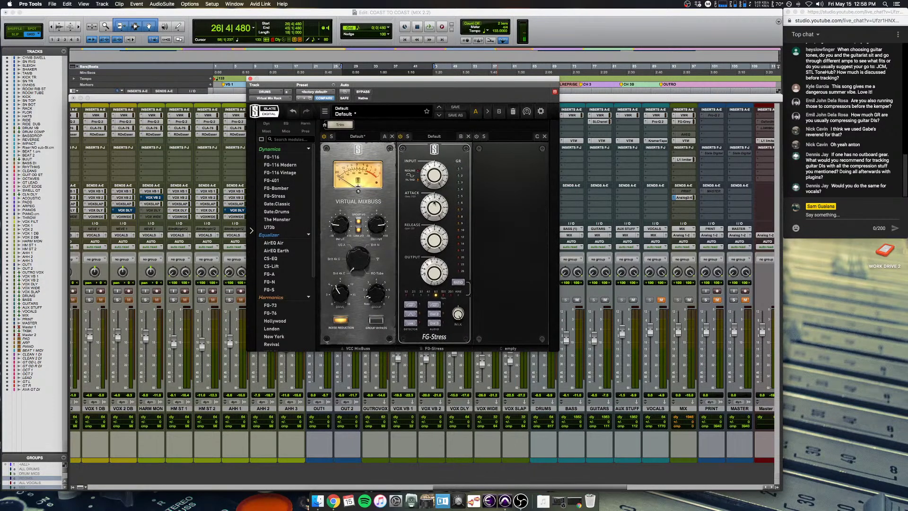
click(468, 135)
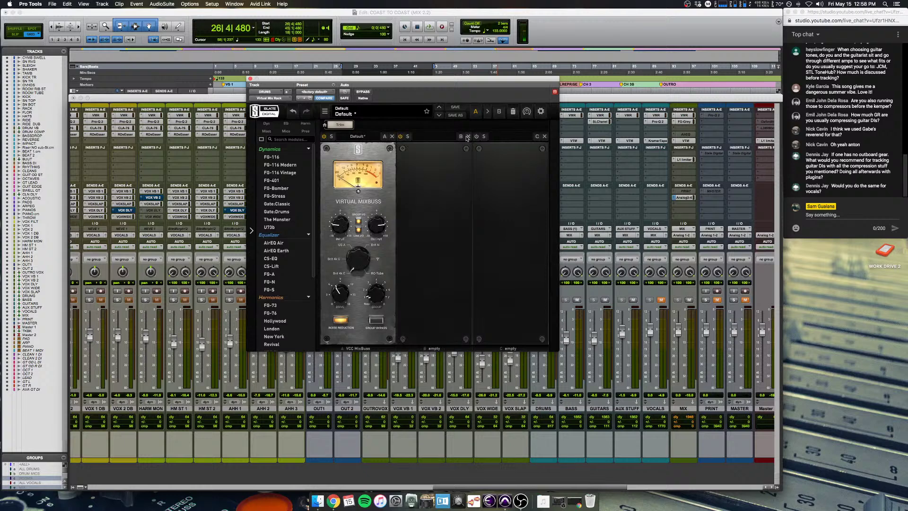
click(250, 78)
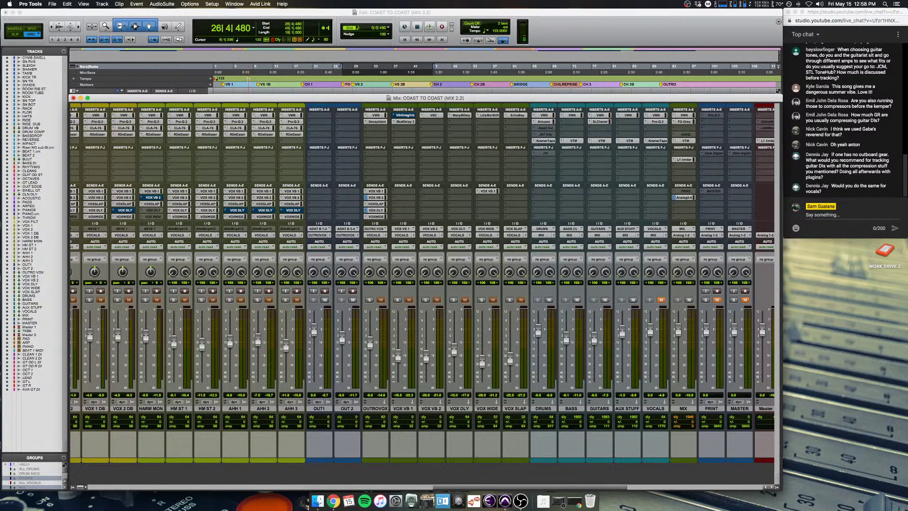
Step: Review the lead, double and harmony vocal tracks from THROW down to OUTRO VOX in the Edit window
click(553, 29)
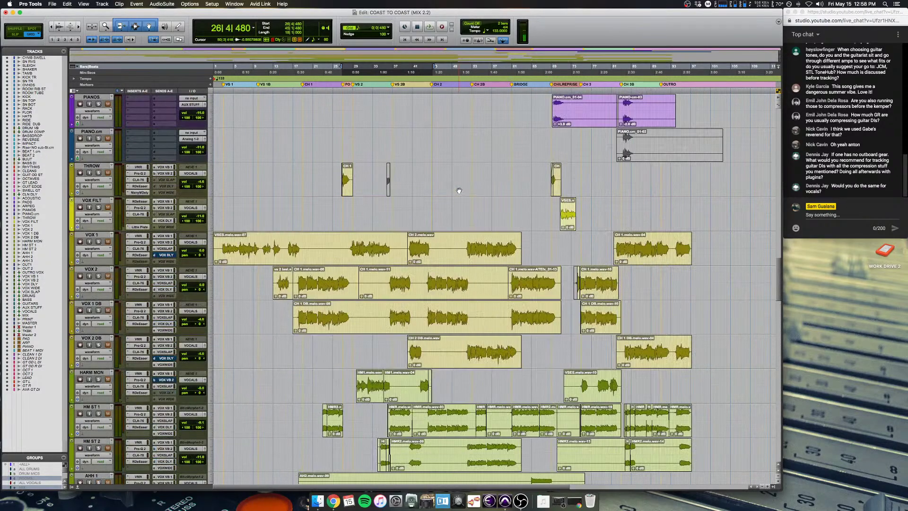
scroll(459, 190, up, 5)
scroll(459, 190, down, 8)
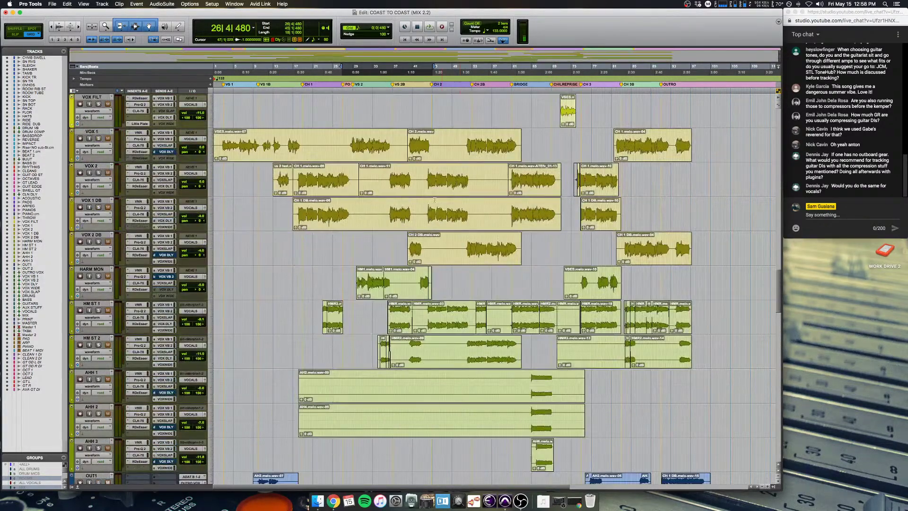
click(293, 242)
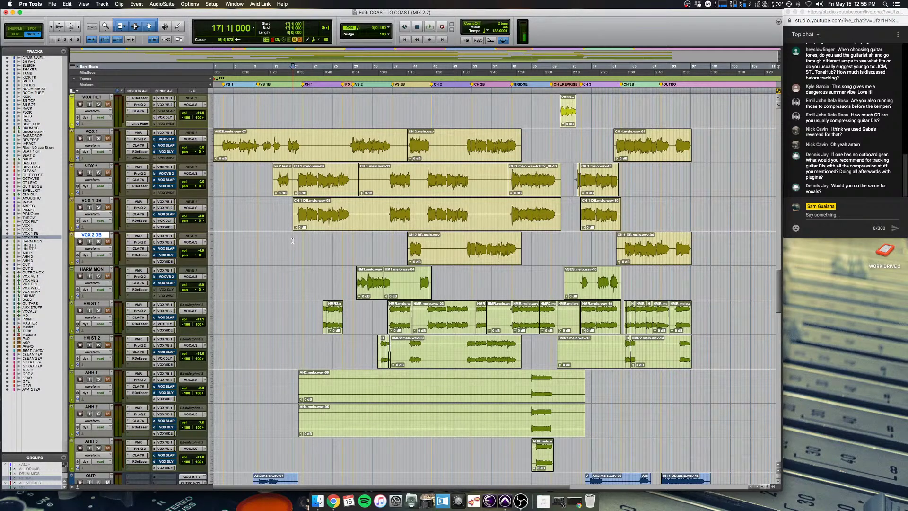
scroll(293, 242, down, 3)
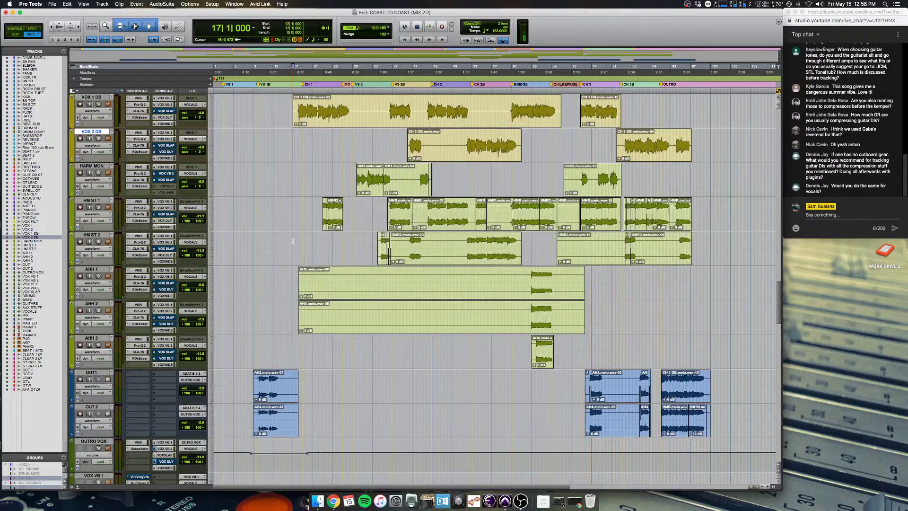
scroll(292, 241, up, 3)
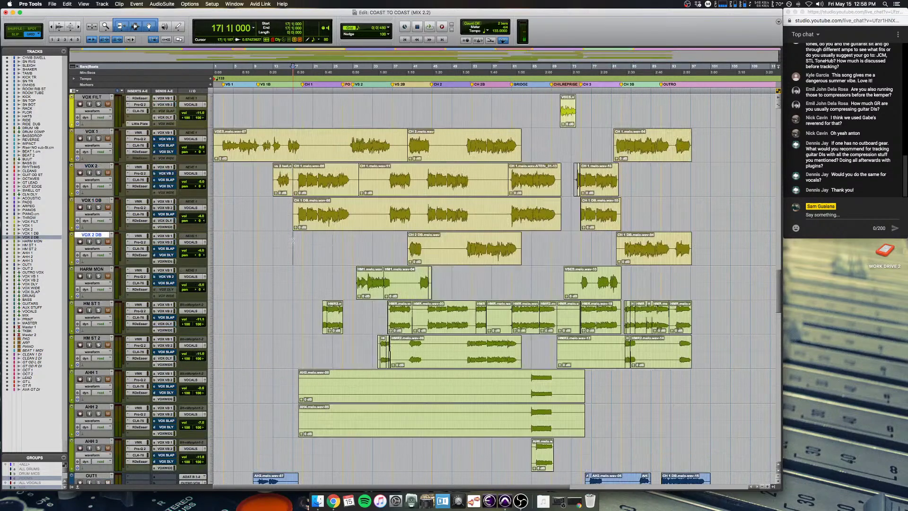
scroll(293, 242, up, 2)
Step: Play the session from bar 2 in verse 1 and browse the vocal and instrument tracks
click(222, 239)
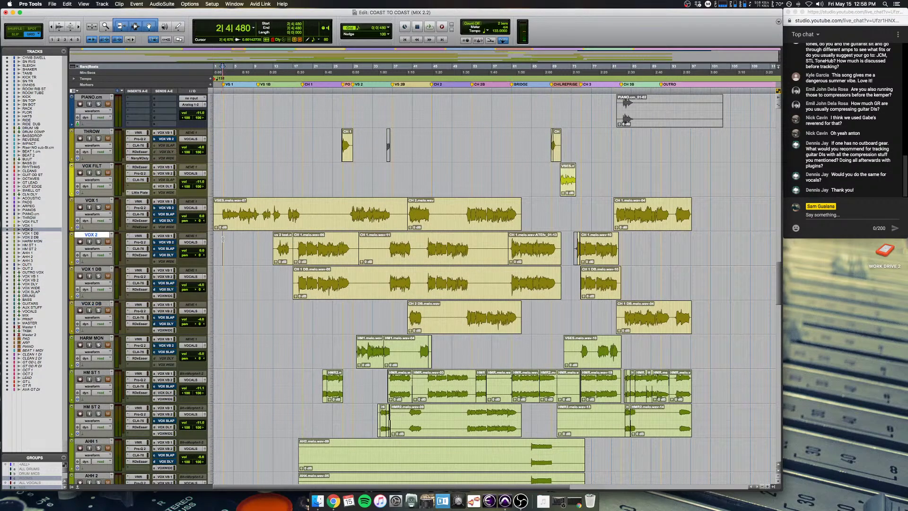
scroll(255, 248, down, 10)
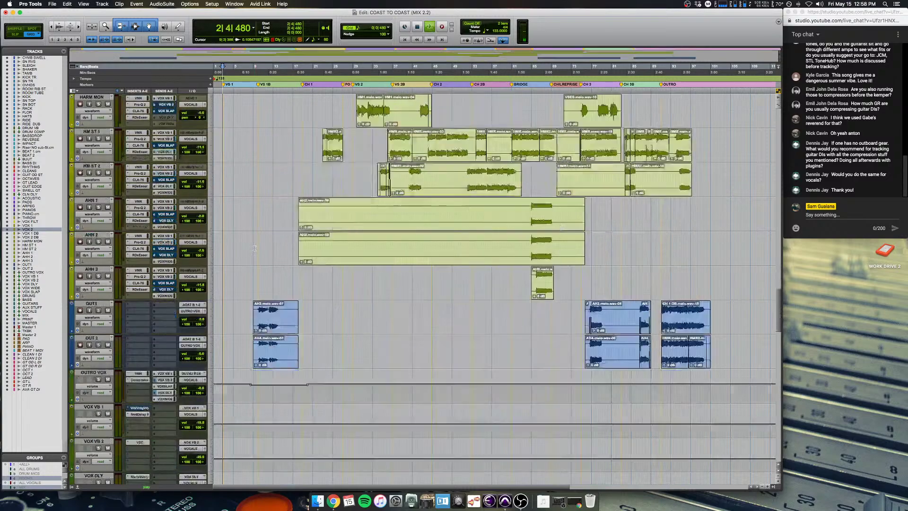
key(space)
scroll(256, 248, up, 11)
key(space)
scroll(255, 248, up, 9)
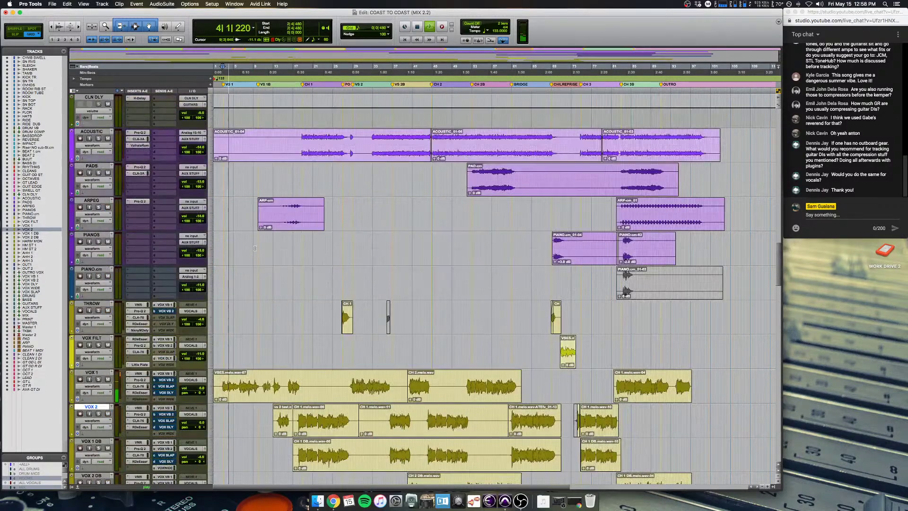
Step: Place the edit cursor on the PADS clip at bar 52 and mute the DRUMS, BASS and GUITARS buses in the mixer
key(super+bracketleft)
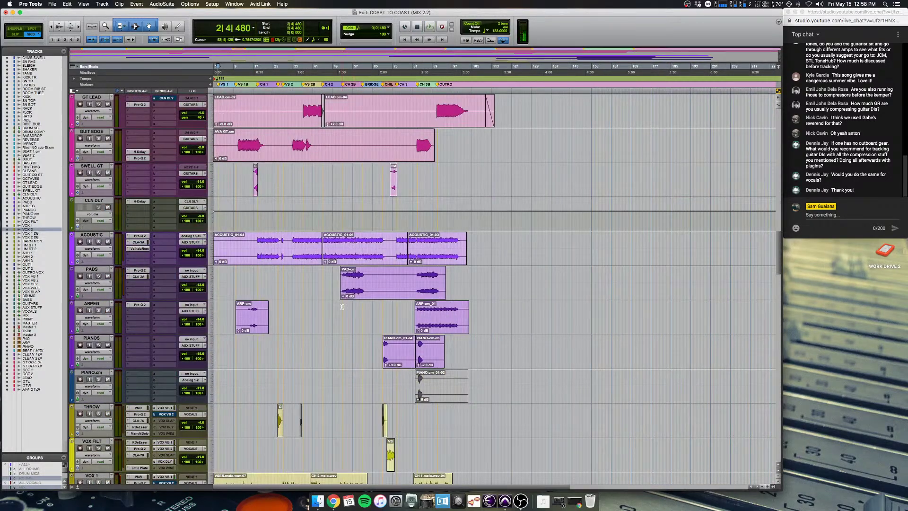
click(342, 288)
key(super+bracketright)
key(super+bracketright)
key(super+bracketright)
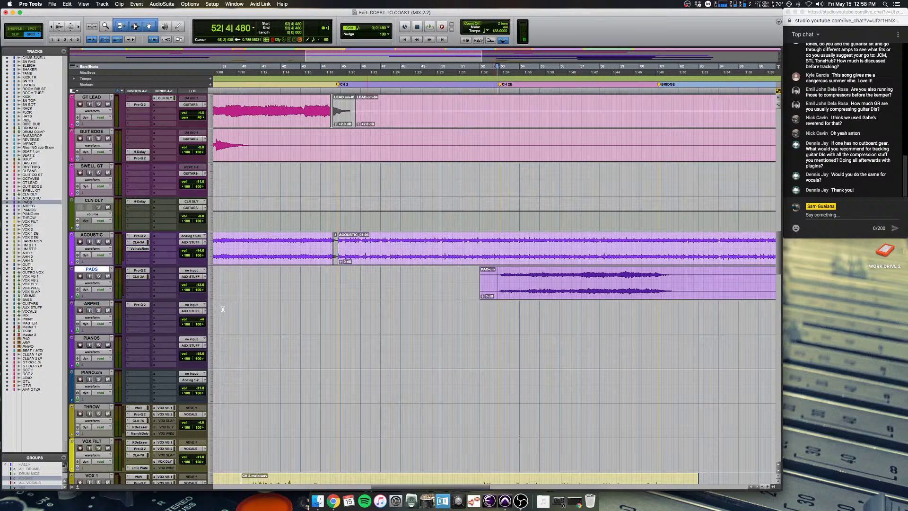
key(super+equal)
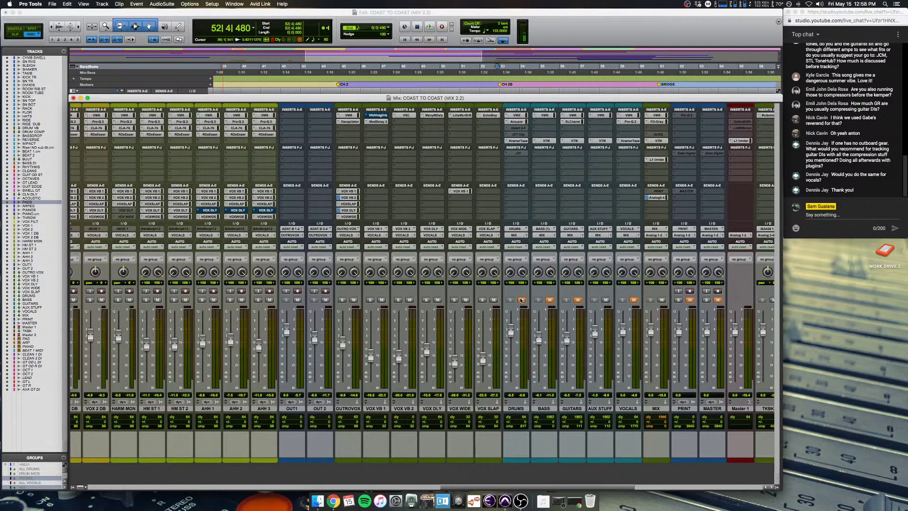
key(super+equal)
Step: Play the first swell of the PADS track from bar 52 with the whole song in view
key(super+bracketleft)
key(super+bracketleft)
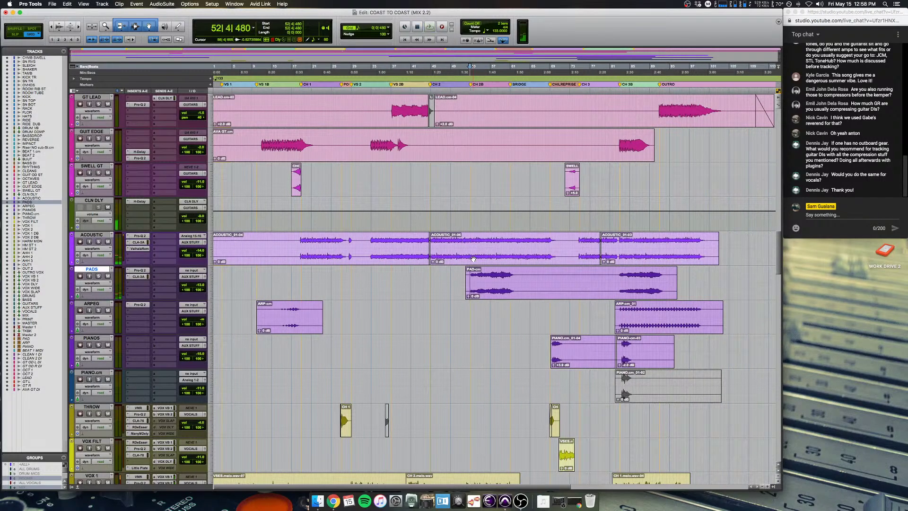
key(space)
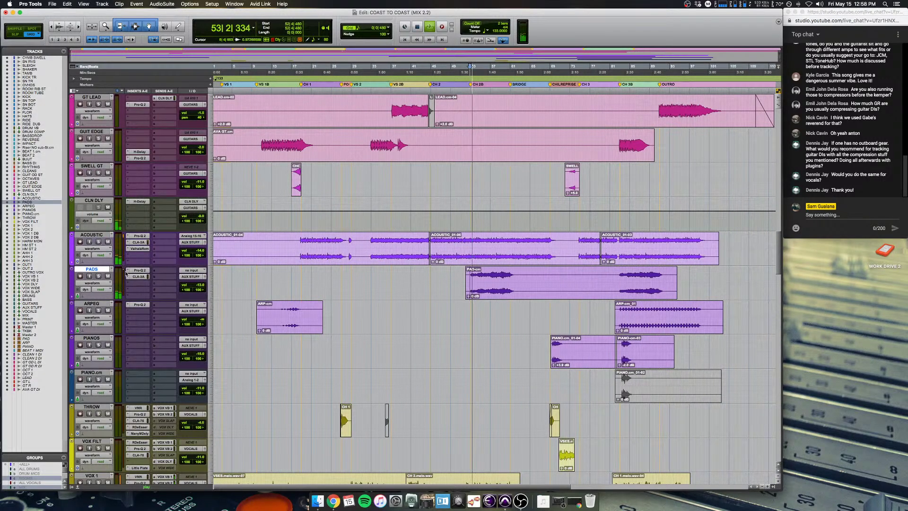
Step: Play the first ARPEG clip from bar 14 and try a volume change on the ARPEG track during playback
click(284, 310)
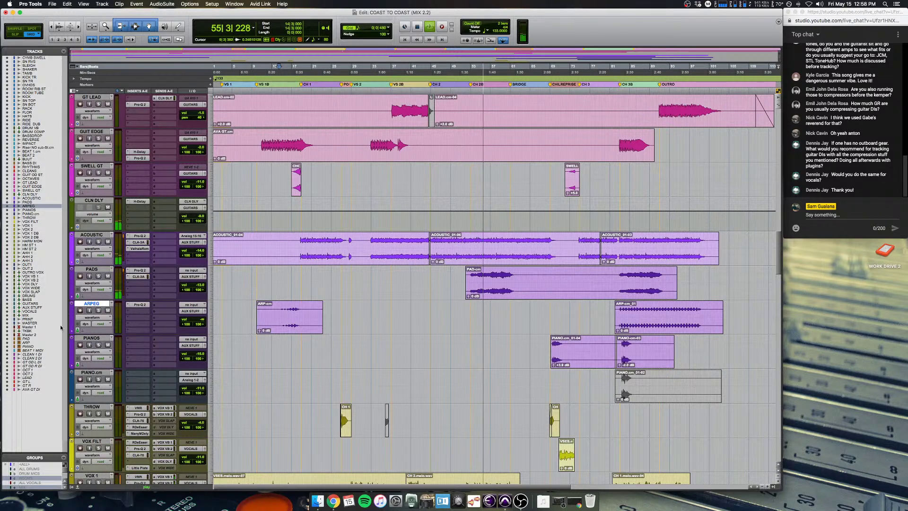
key(space)
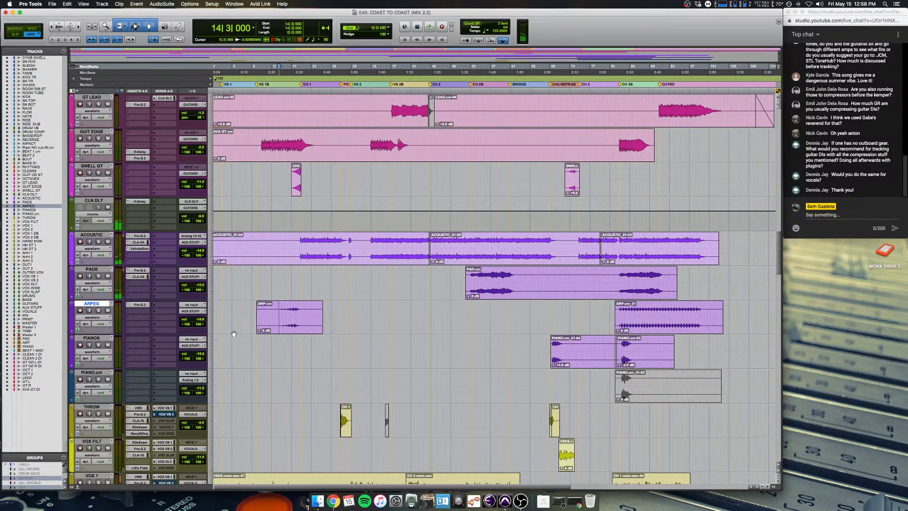
key(space)
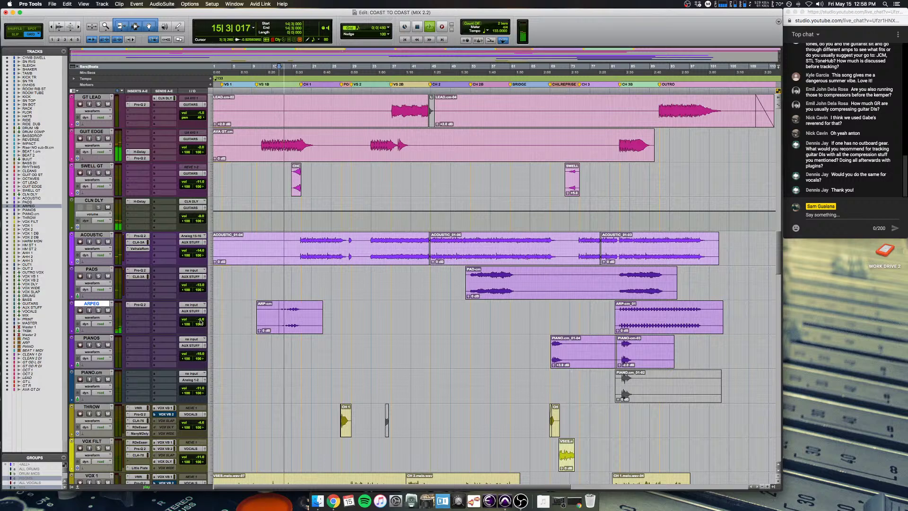
drag(200, 320, 199, 315)
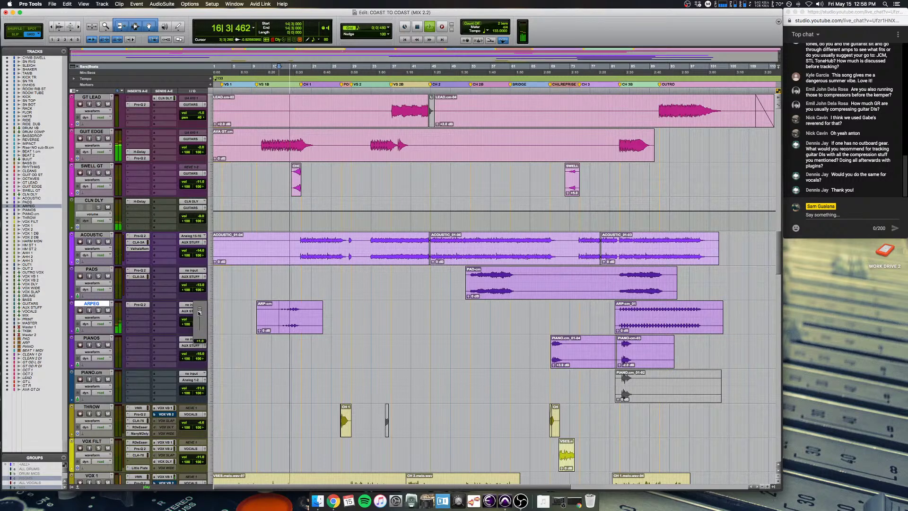
click(198, 313)
mouse_move(199, 314)
key(Escape)
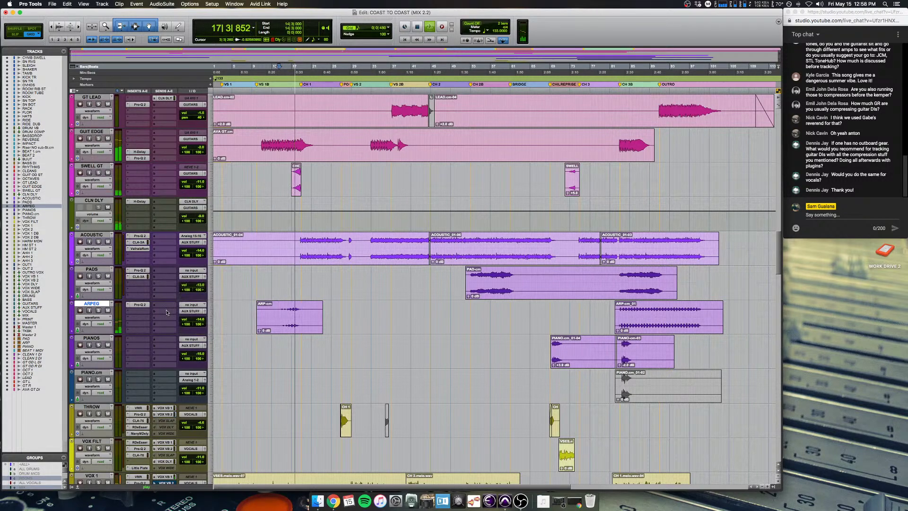
key(space)
Step: Play the second ARPEG clip from bar 82 into the CH 3B section, ending with the whole song in view
click(628, 314)
key(super+bracketright)
key(super+bracketright)
key(super+bracketright)
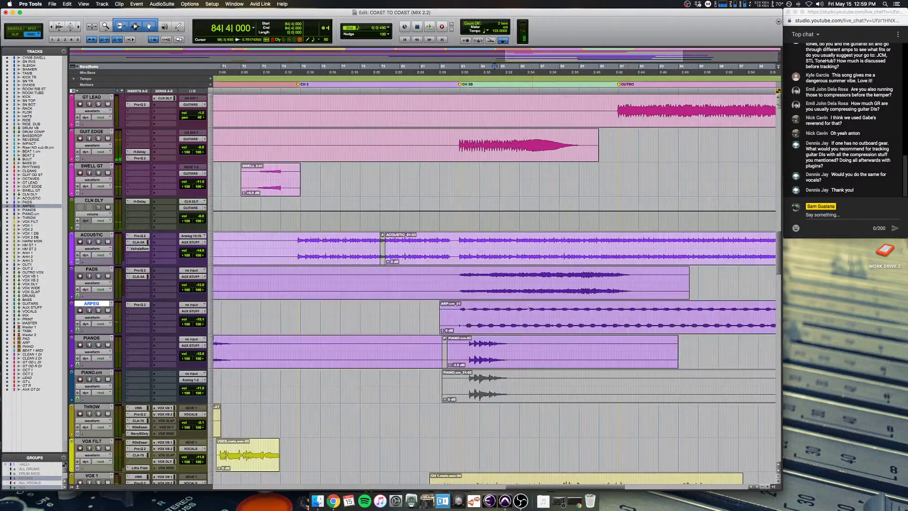
key(super+bracketleft)
key(super+bracketleft)
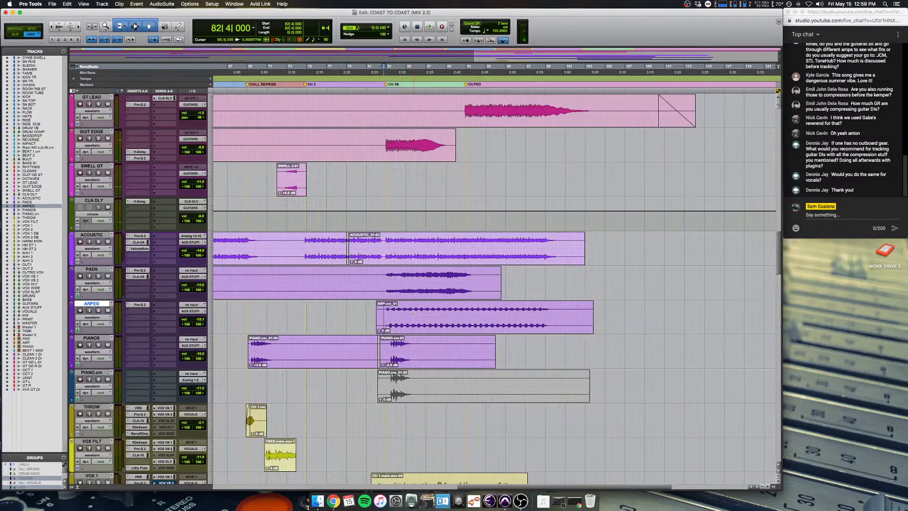
key(space)
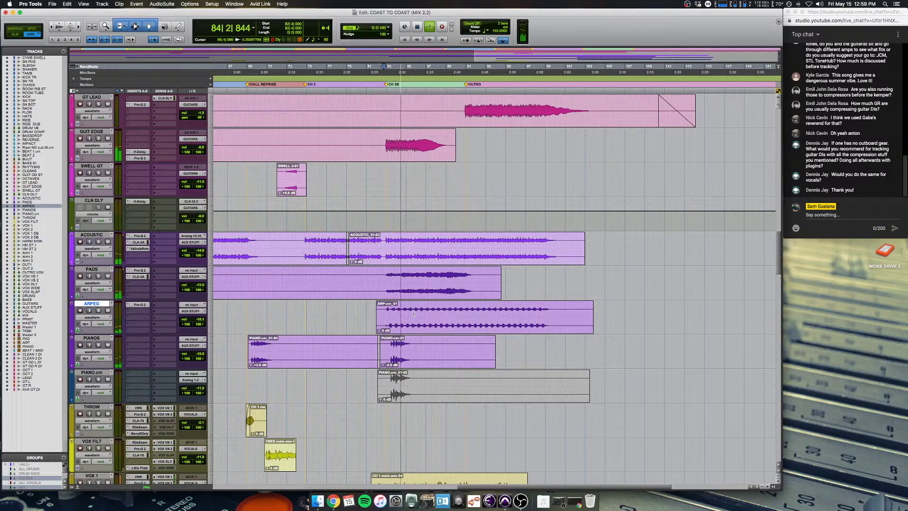
scroll(412, 314, left, 3)
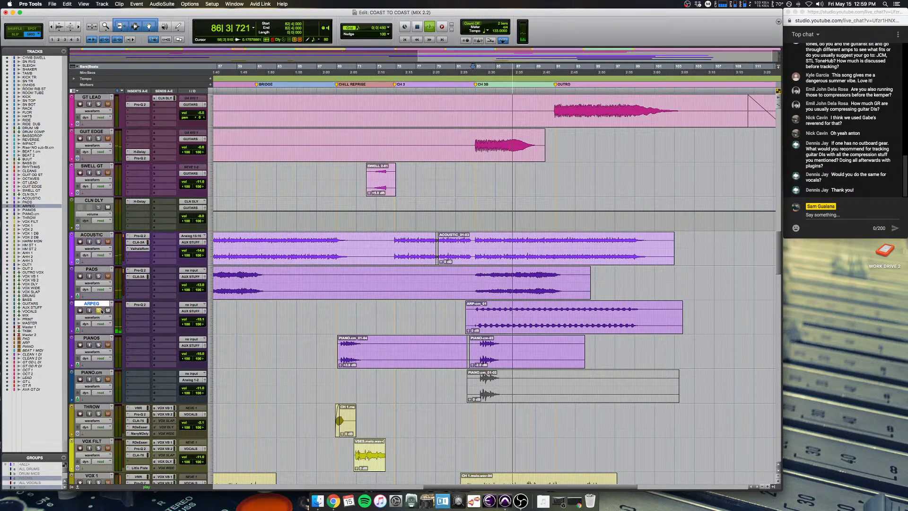
key(r)
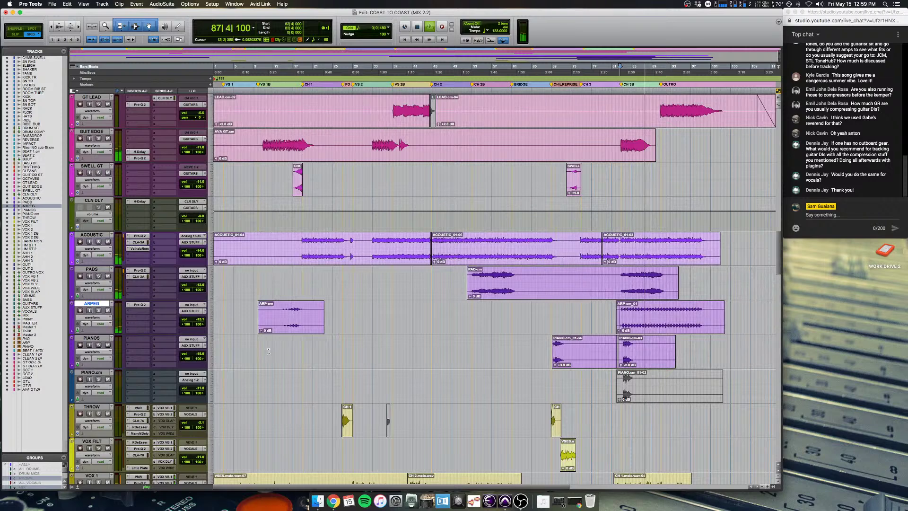
key(space)
Step: Play the PIANOS clip from bar 69 in the CHILL REPRISE section
key(t)
key(t)
key(t)
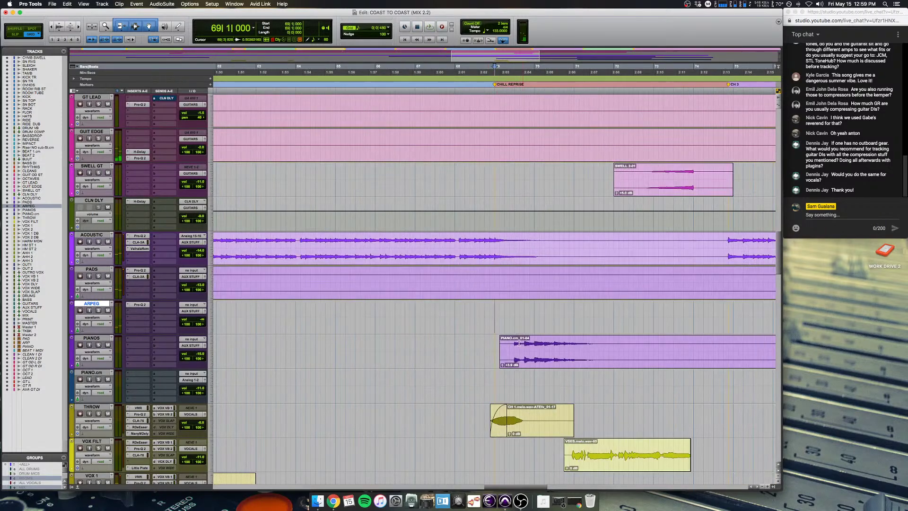
click(556, 340)
key(space)
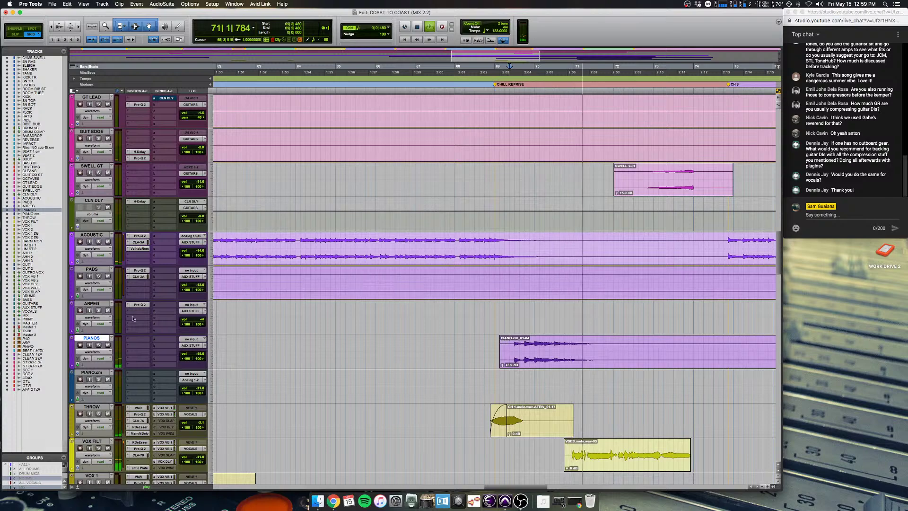
key(r)
key(r)
key(r)
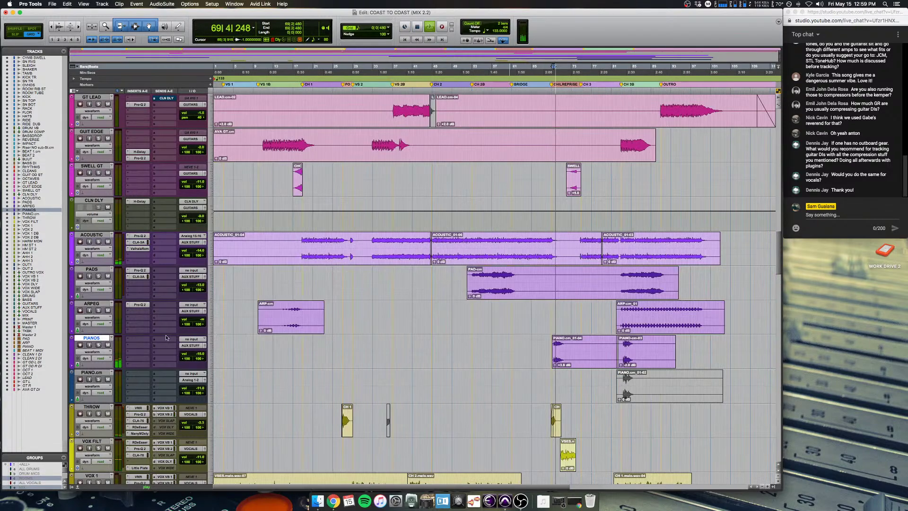
Step: Stop playback and review the inactive PAD, ARP and PIANO instrument tracks in the mixer
key(super+equal)
key(space)
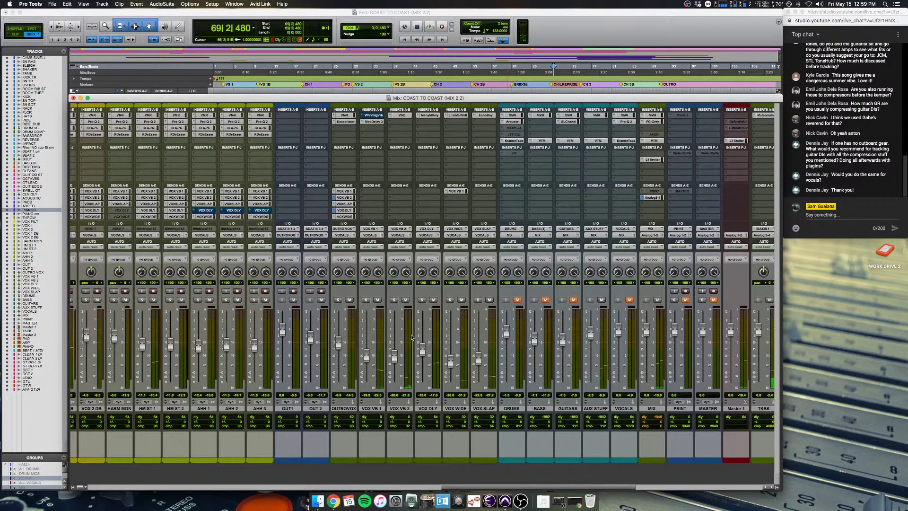
scroll(396, 340, right, 5)
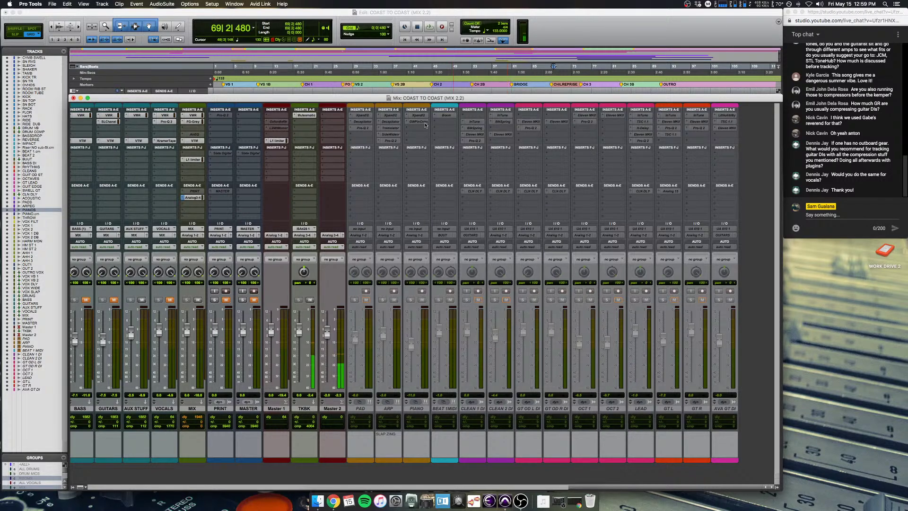
click(550, 35)
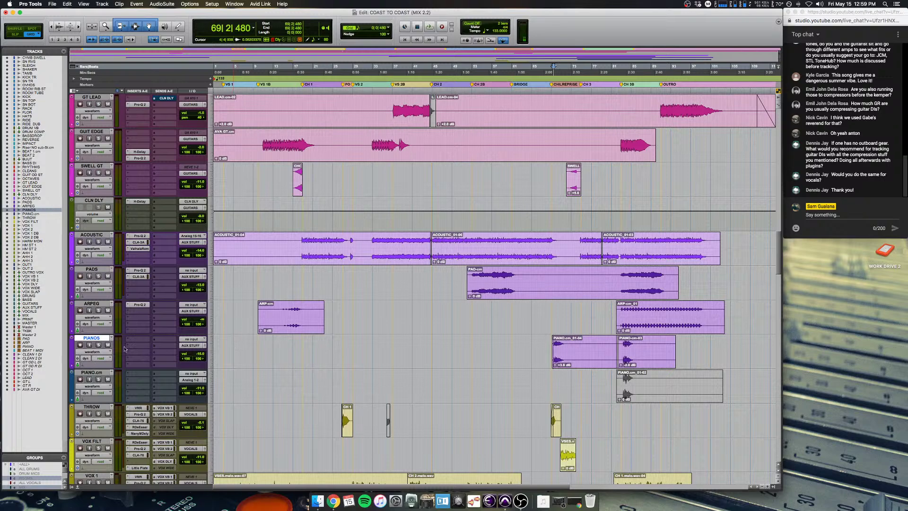
Step: Unmute the muted mix buses, including DRUMS and GUITARS, and start playback from bar 69
key(super+equal)
scroll(462, 332, right, 10)
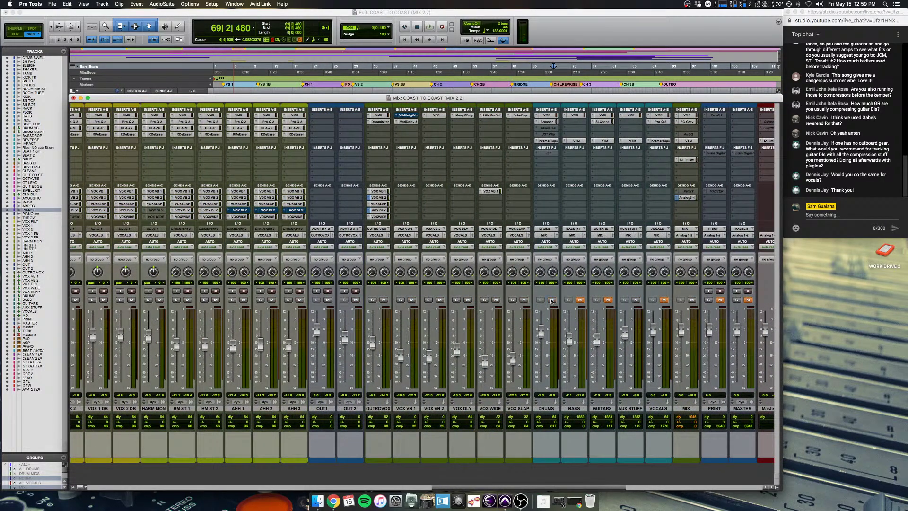
key(space)
click(608, 300)
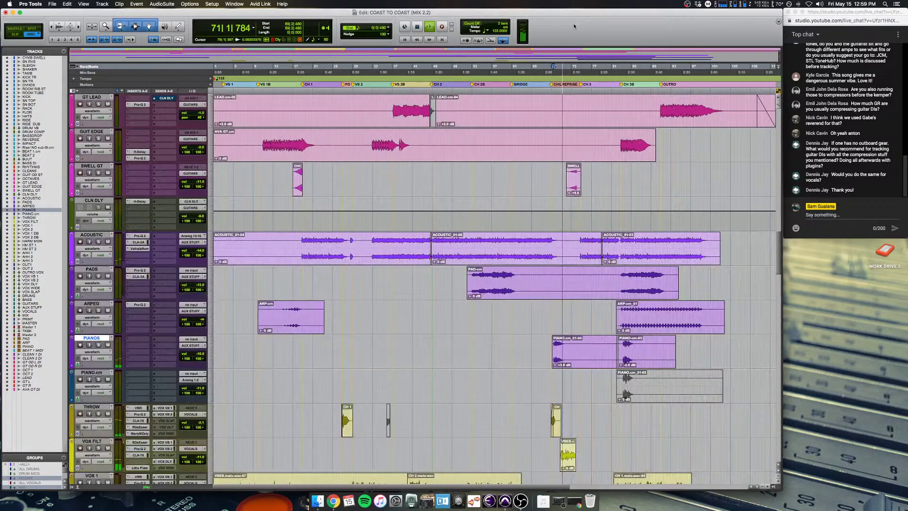
Step: Review the guitar, keys and vocal tracks in the Edit window while the song plays on into CH 3
key(super+equal)
scroll(543, 399, down, 3)
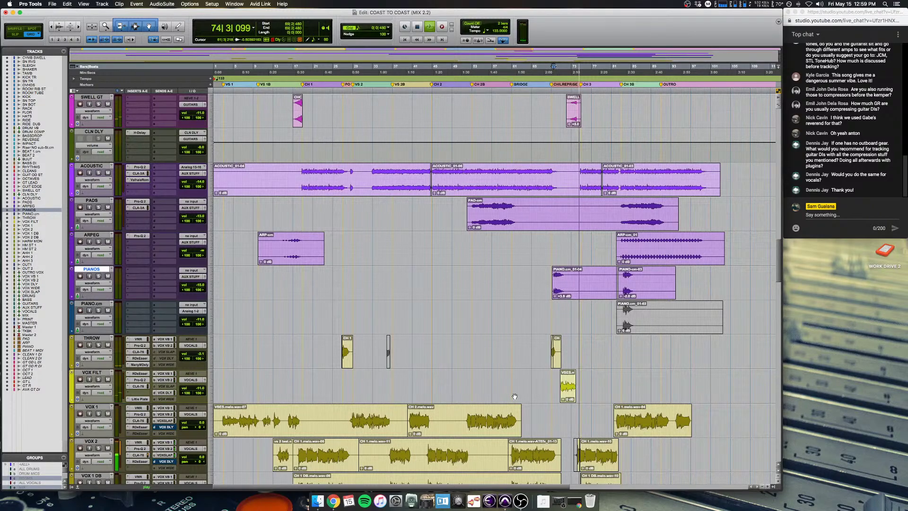
scroll(515, 396, up, 7)
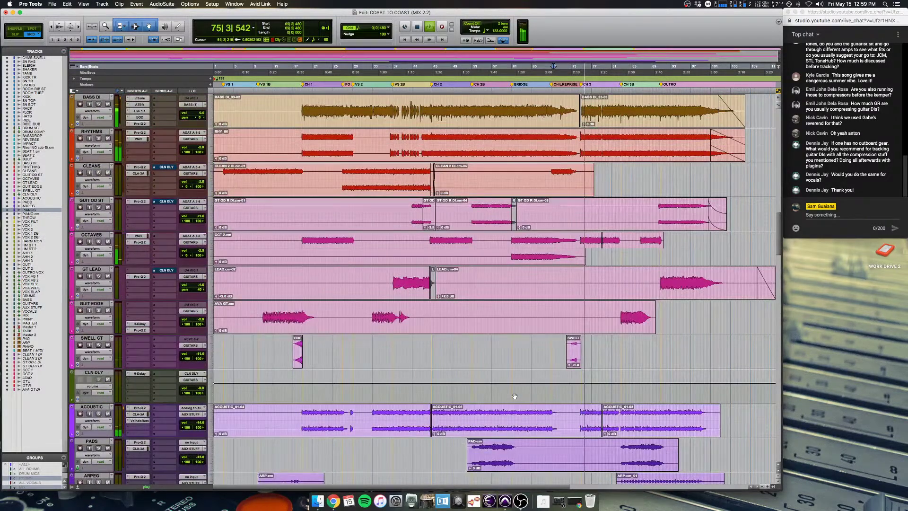
scroll(515, 397, down, 12)
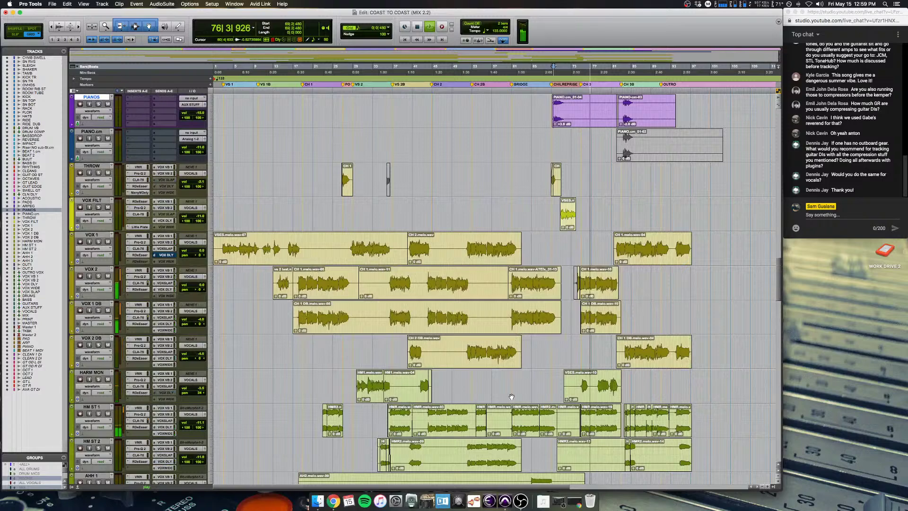
scroll(511, 397, right, 3)
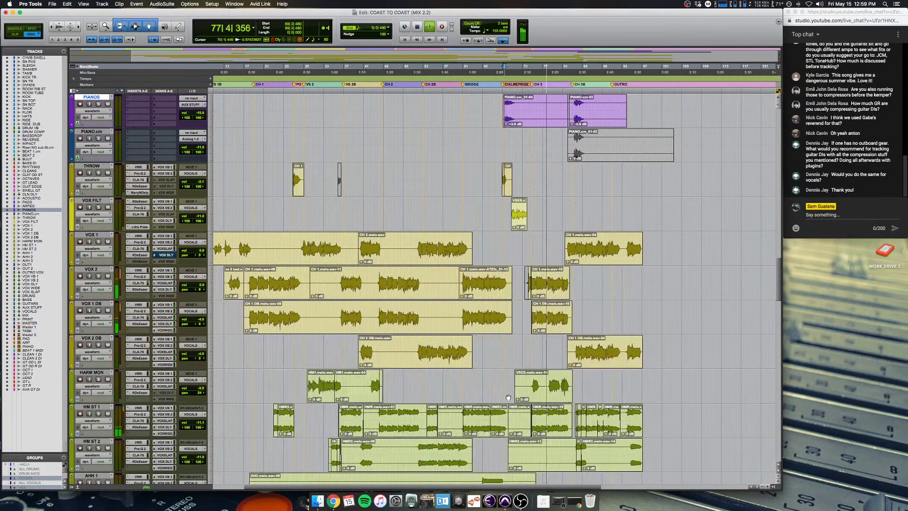
Step: Solo the GUIT EDGE track and play its part from bar 82, just before the CH 3B section
scroll(508, 397, up, 3)
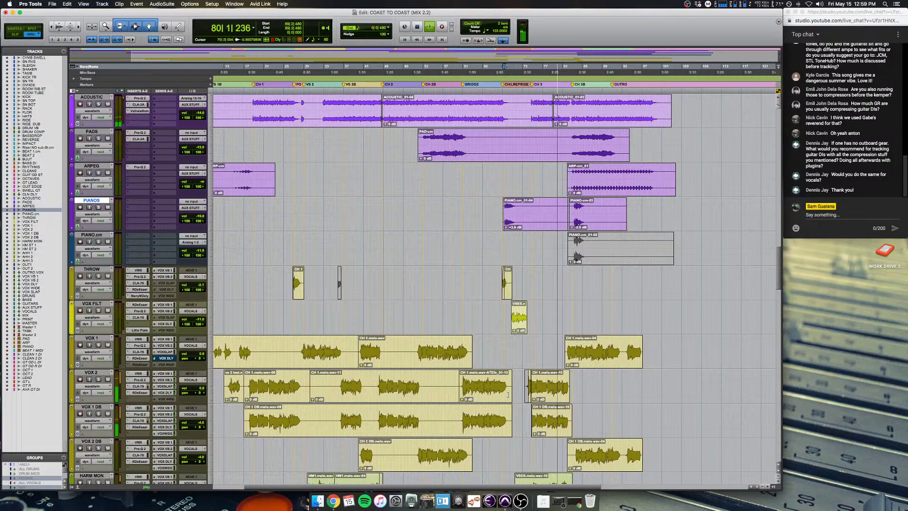
scroll(508, 395, up, 20)
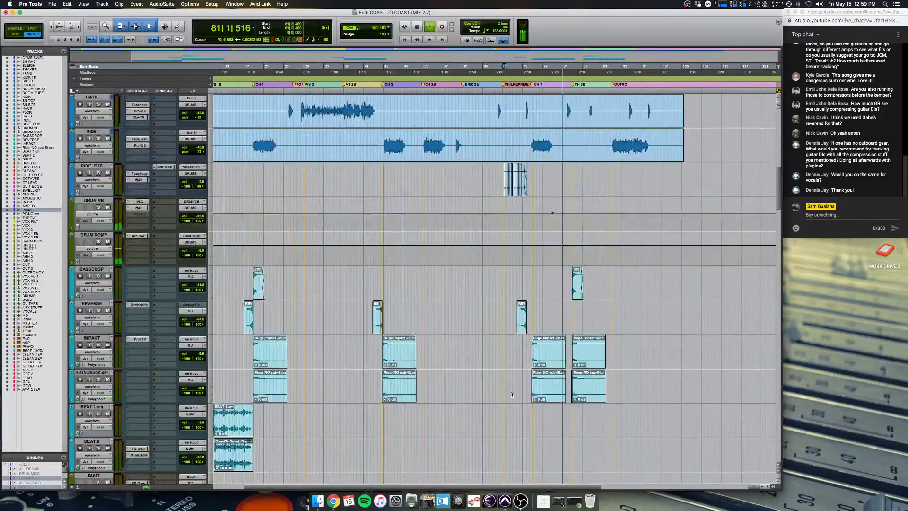
scroll(512, 395, up, 10)
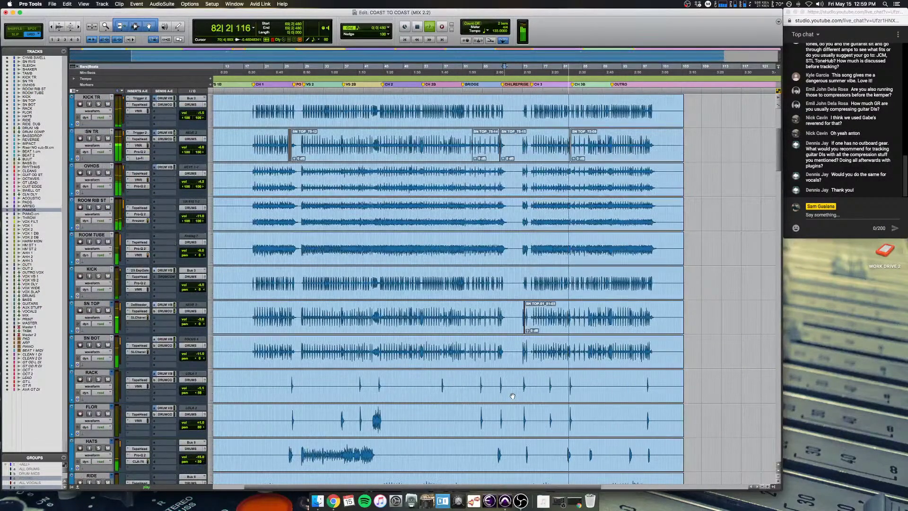
scroll(512, 396, down, 7)
scroll(512, 396, down, 7)
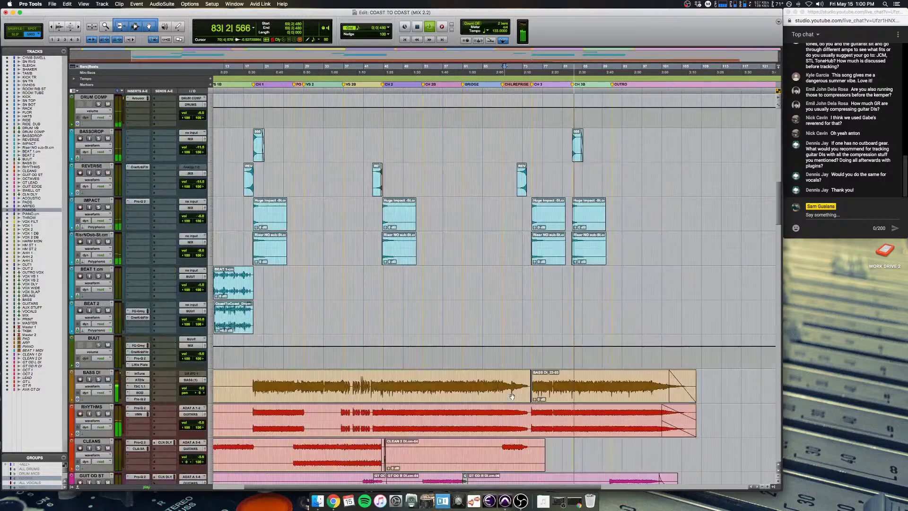
scroll(512, 396, down, 10)
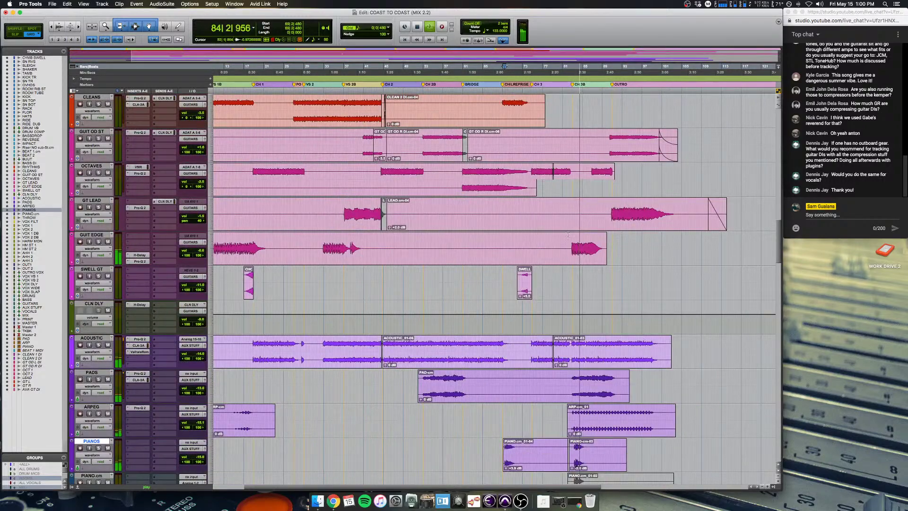
click(568, 235)
key(shift+s)
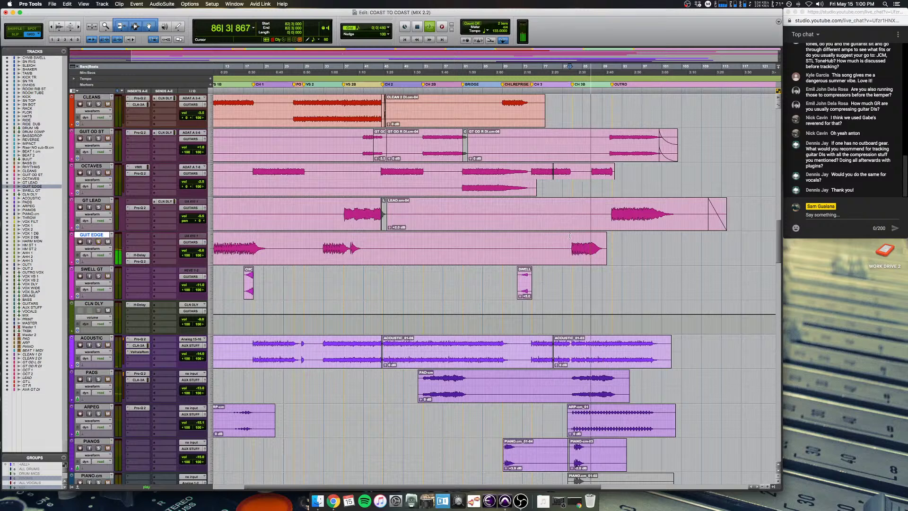
key(space)
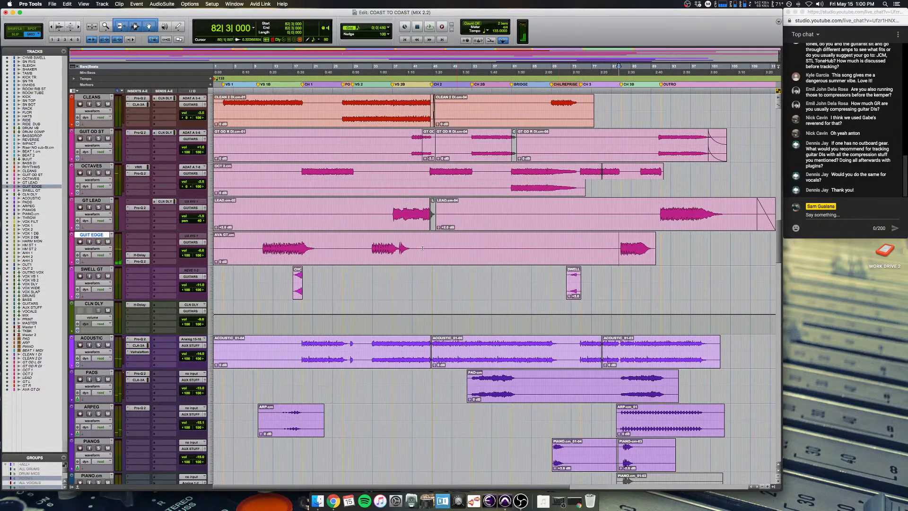
key(space)
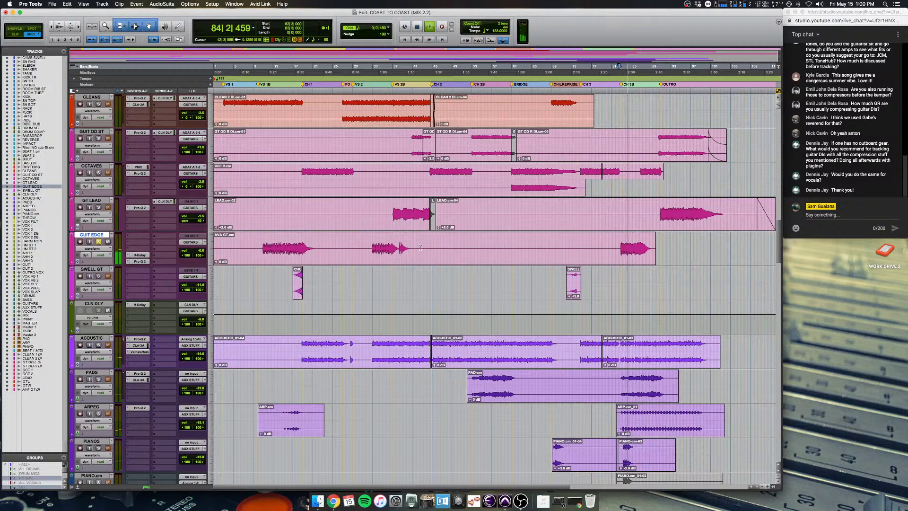
Step: Play the soloed GUIT EDGE part from bar 11 in VS 1B, and unsolo the track while it plays
key(space)
click(263, 238)
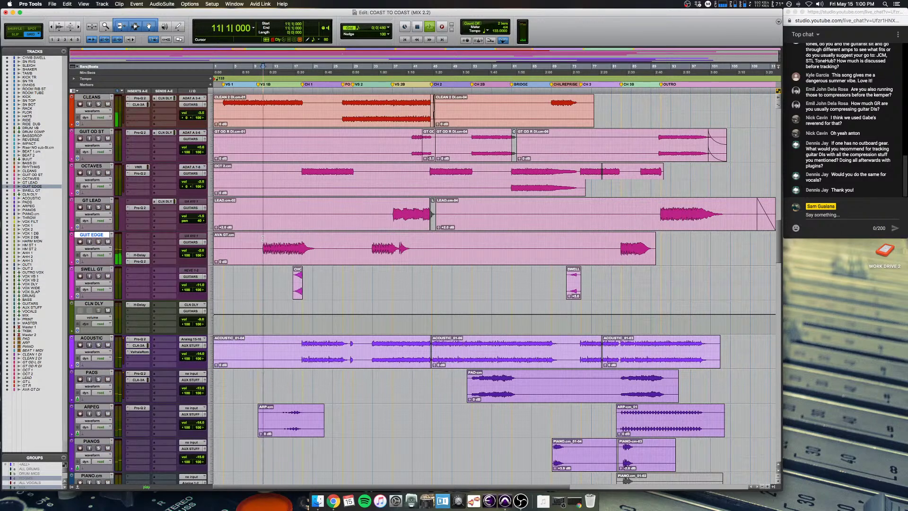
key(space)
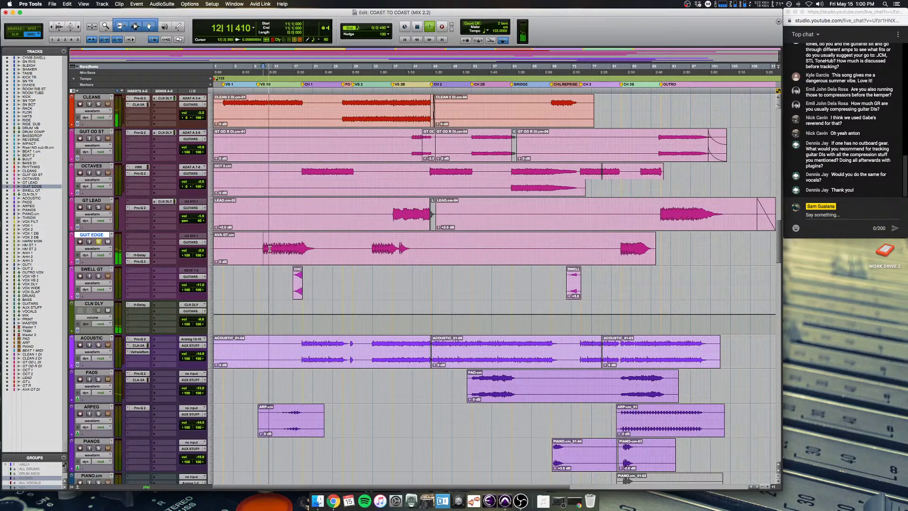
key(shift+s)
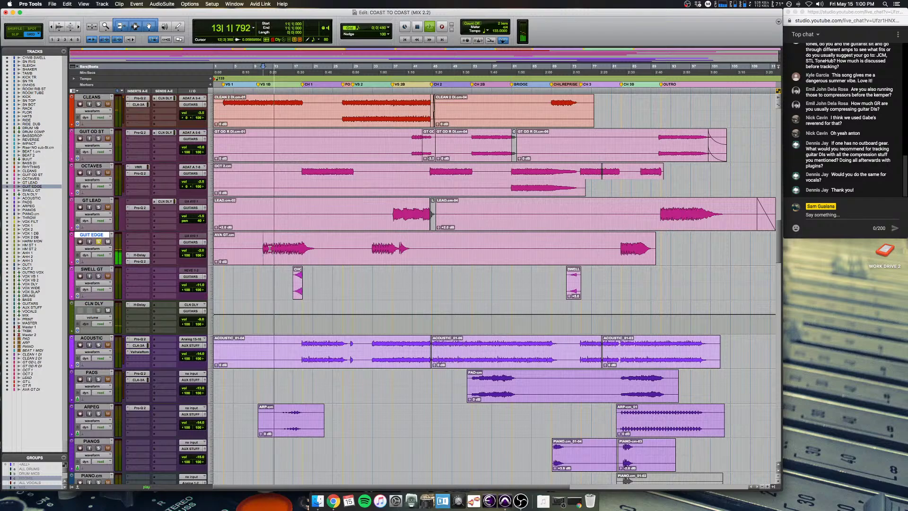
Step: Inspect the OneKnob Filter insert on the GUIT EDGE channel in the mixer, close it and return to the Edit window
scroll(269, 248, down, 5)
scroll(269, 248, up, 5)
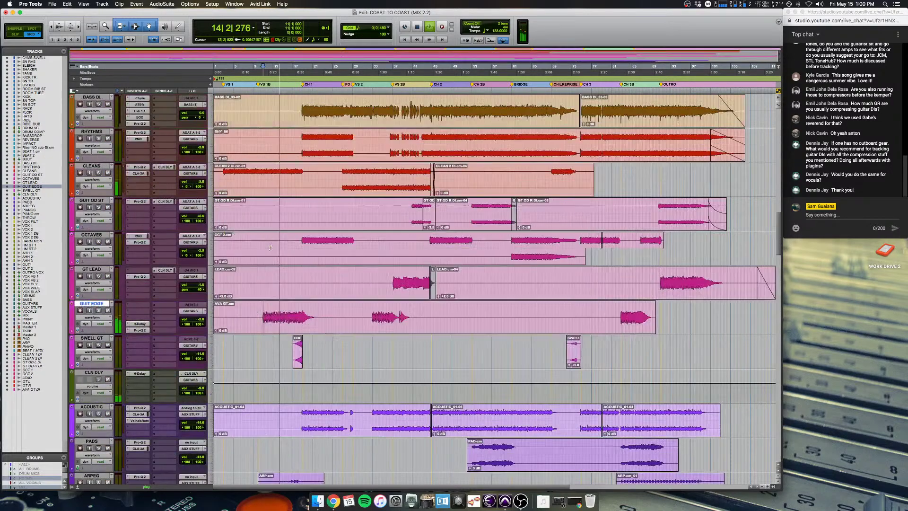
key(super+equal)
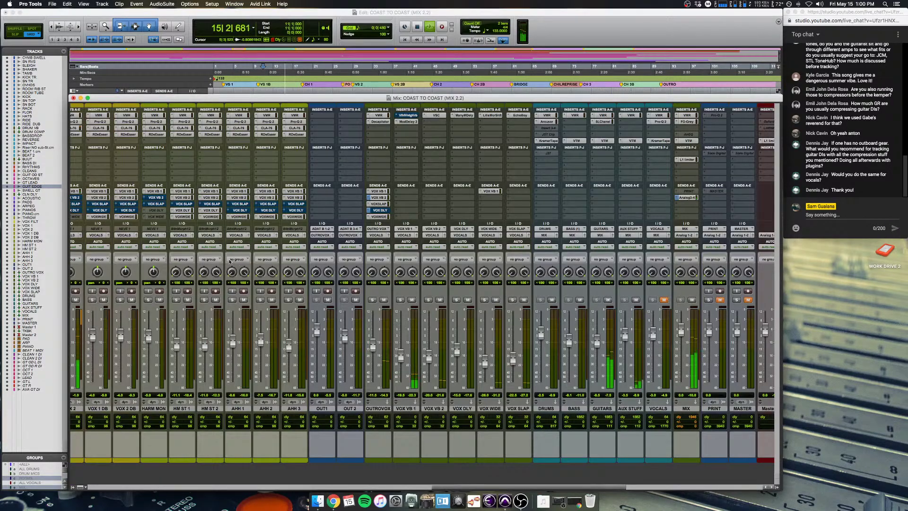
scroll(403, 212, left, 15)
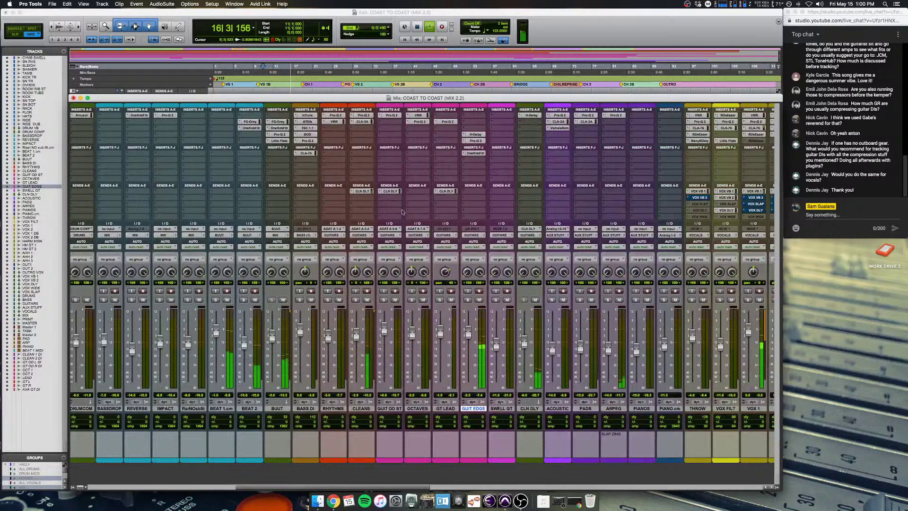
click(476, 152)
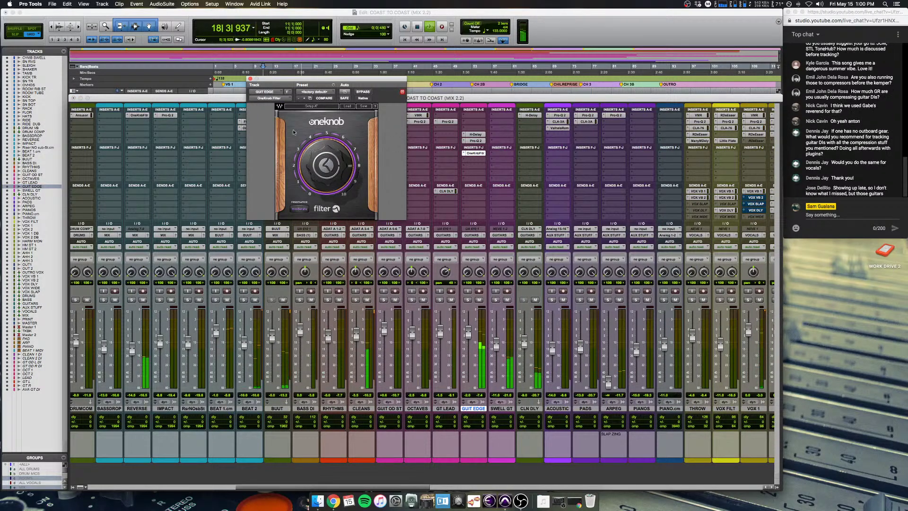
click(250, 79)
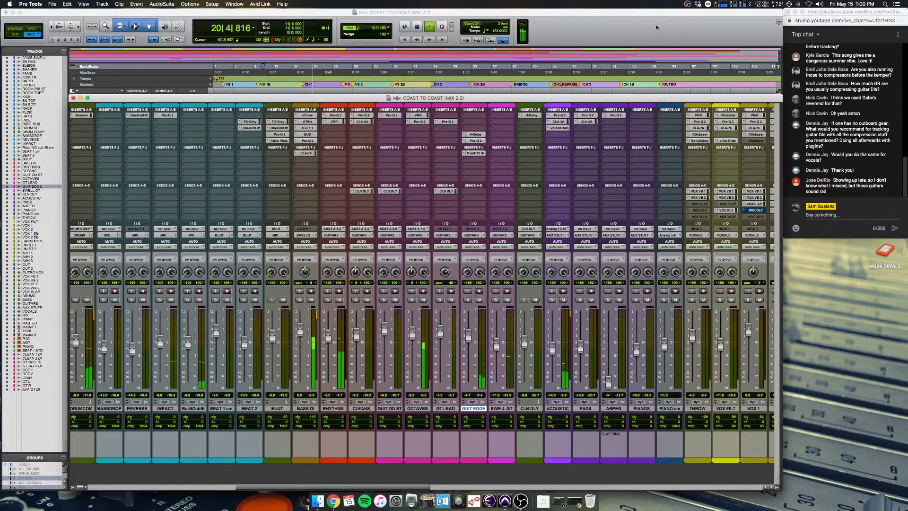
key(super+equal)
Step: Review the lead, double, harmony and AHH vocal tracks along with the keys and guitars, stopping playback partway
scroll(454, 246, down, 15)
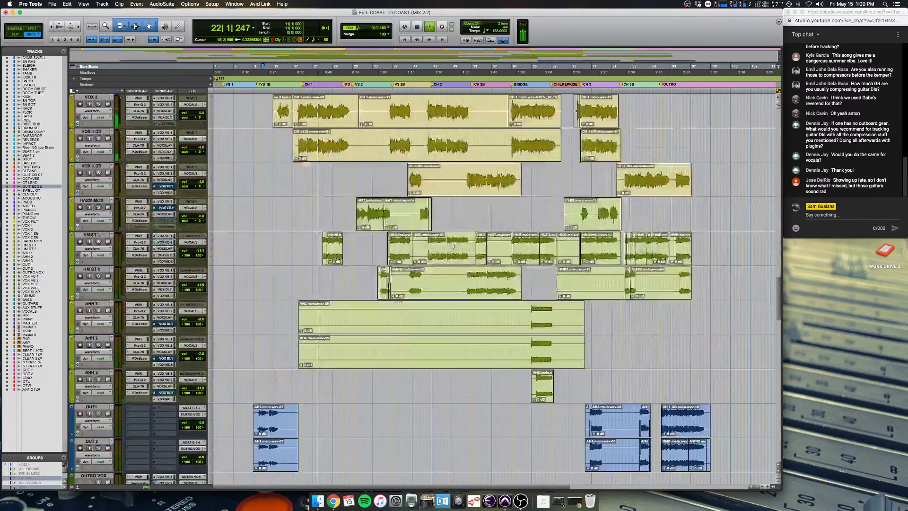
scroll(453, 246, up, 10)
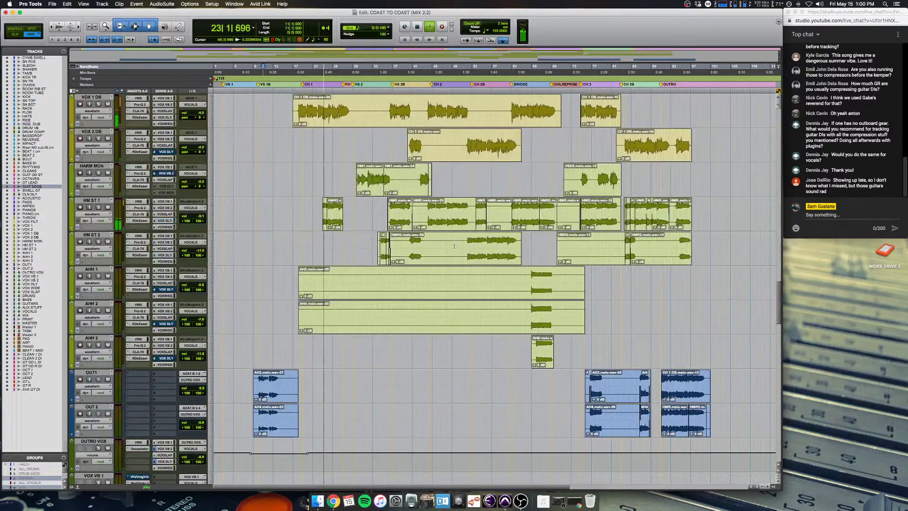
scroll(454, 246, up, 10)
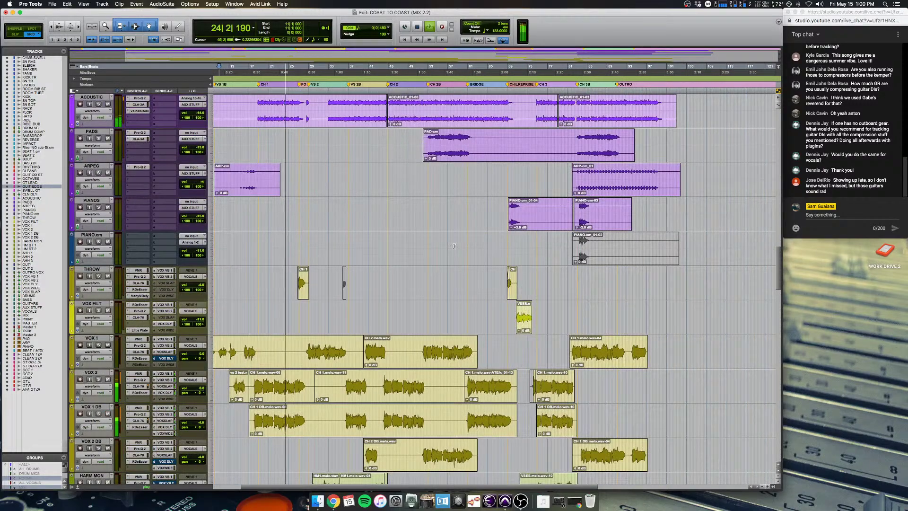
scroll(454, 245, down, 3)
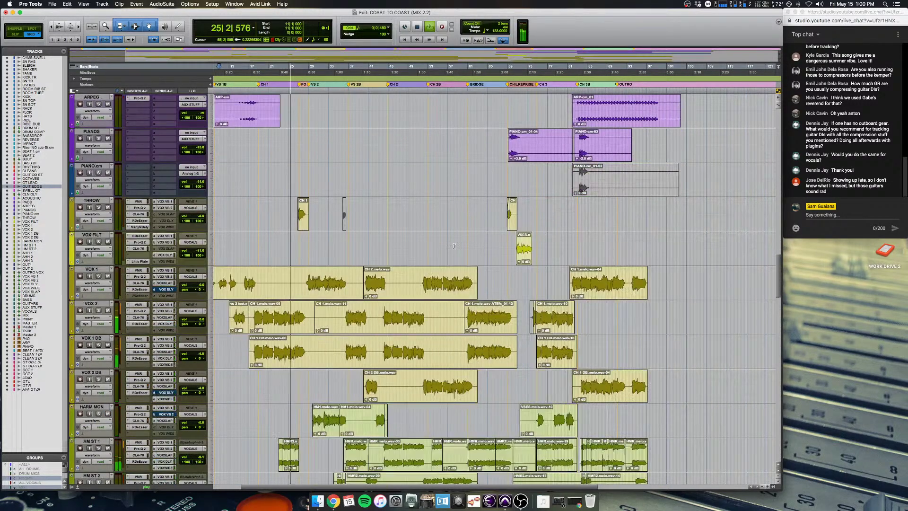
scroll(454, 246, up, 8)
key(space)
scroll(454, 246, down, 3)
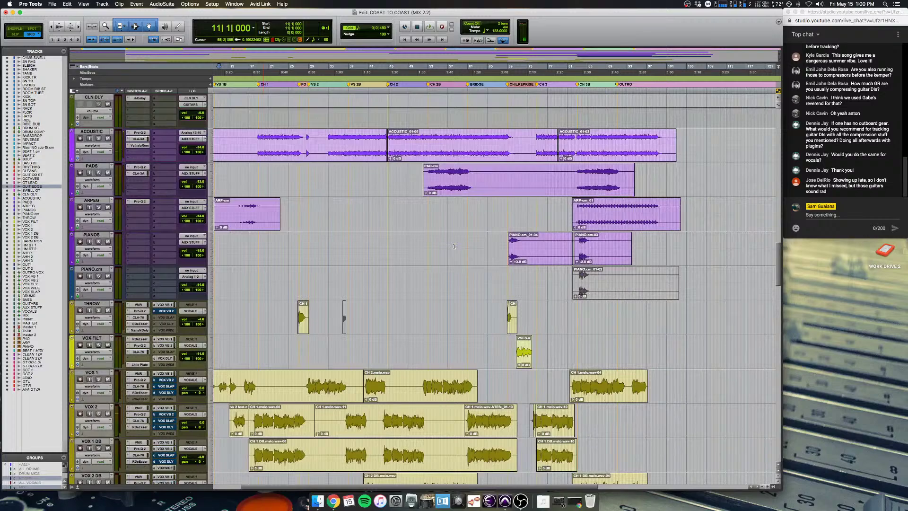
scroll(580, 264, down, 18)
scroll(522, 269, up, 6)
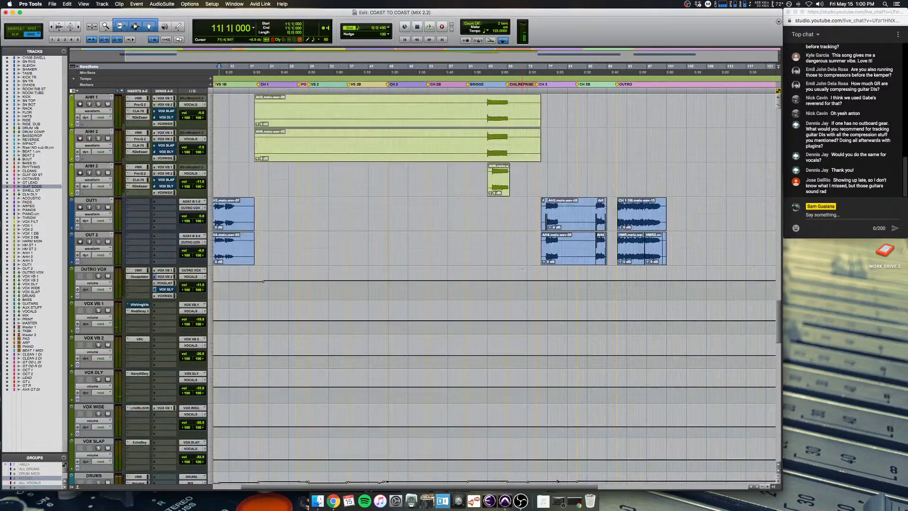
scroll(522, 269, left, 3)
scroll(522, 269, up, 15)
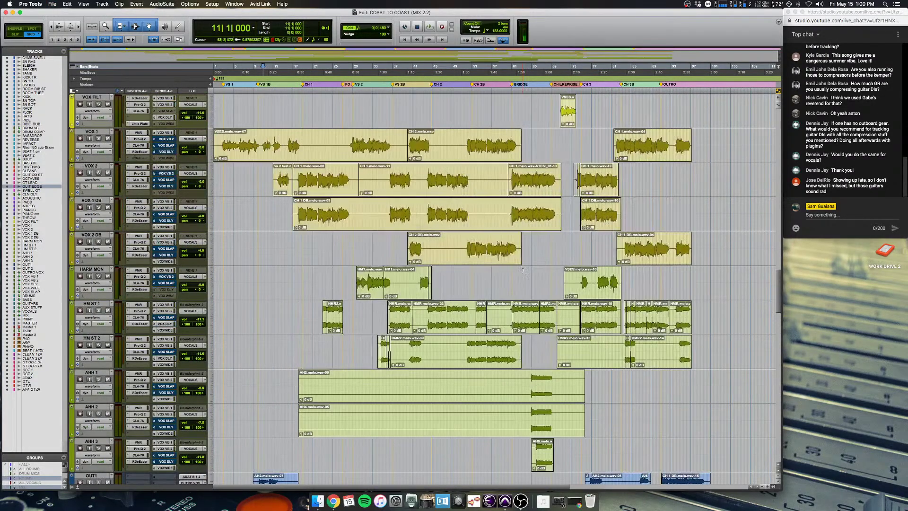
scroll(523, 270, up, 4)
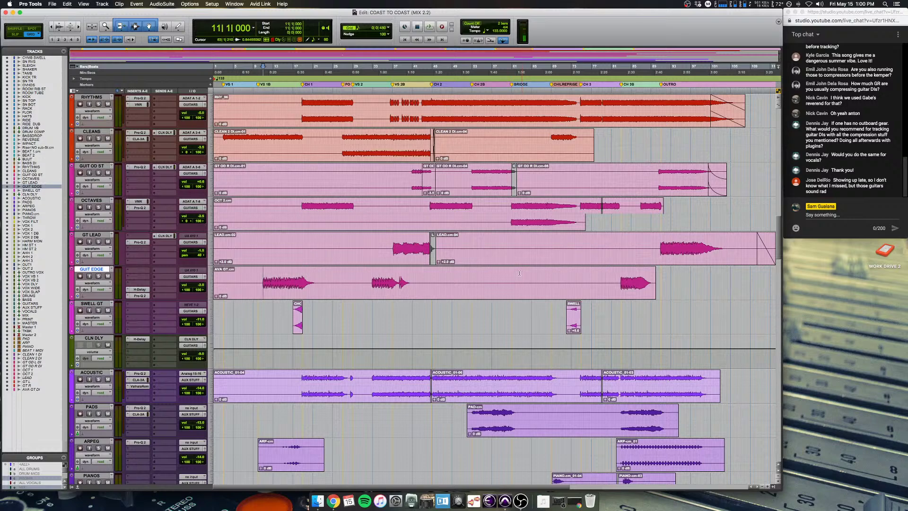
Step: Place the edit cursor at bar 52 on the ARPEG track
scroll(519, 273, down, 4)
click(469, 311)
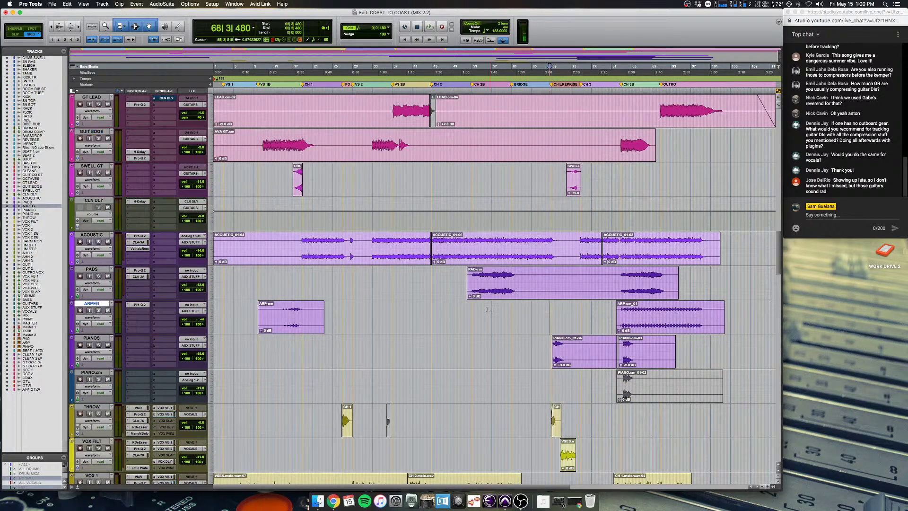
scroll(470, 310, right, 2)
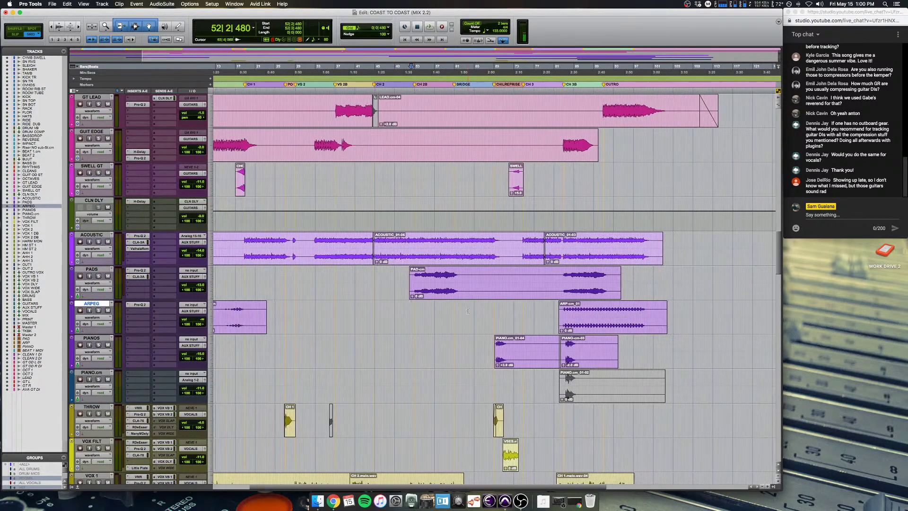
scroll(422, 308, up, 1)
Step: Make the inactive ARP instrument track active in the mixer and dismiss the preset warnings
key(super+equal)
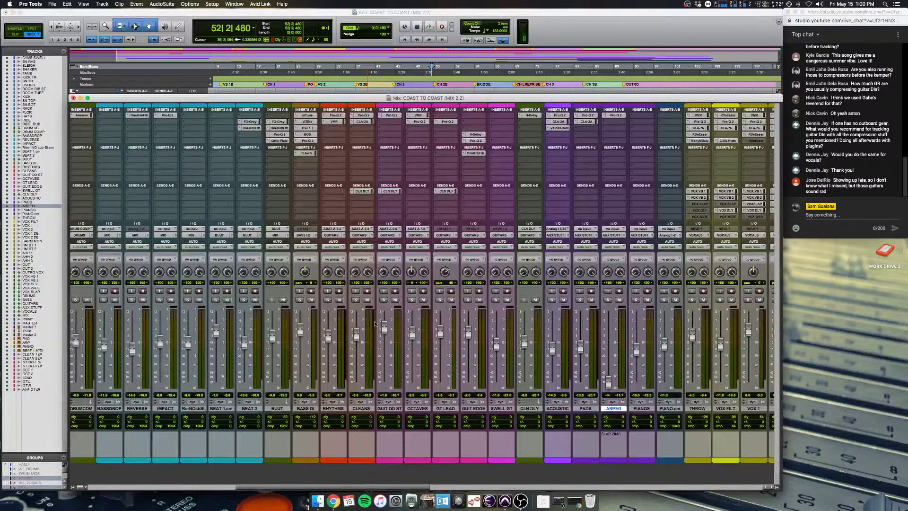
scroll(375, 323, right, 15)
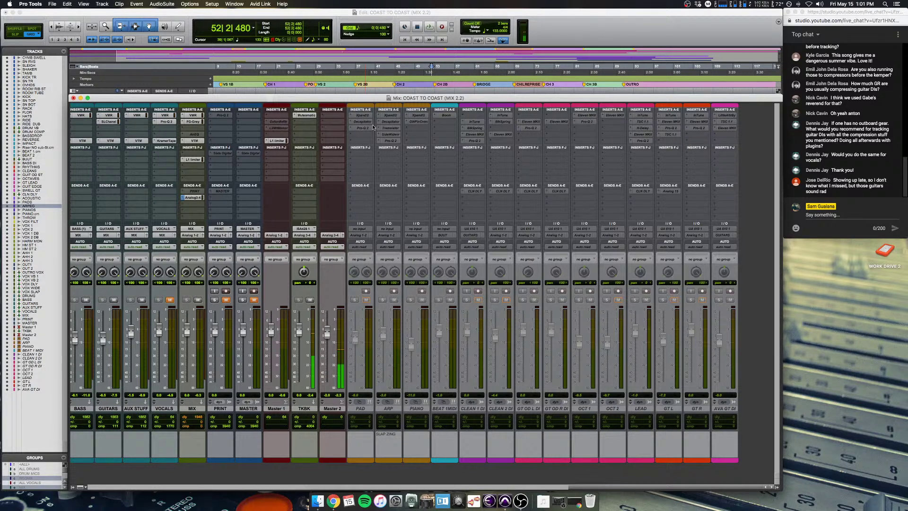
click(387, 409)
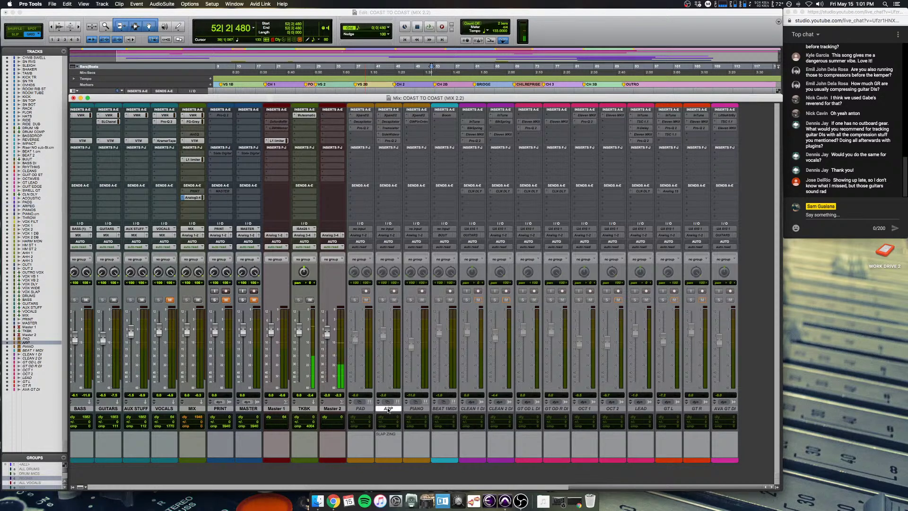
right_click(388, 409)
click(399, 417)
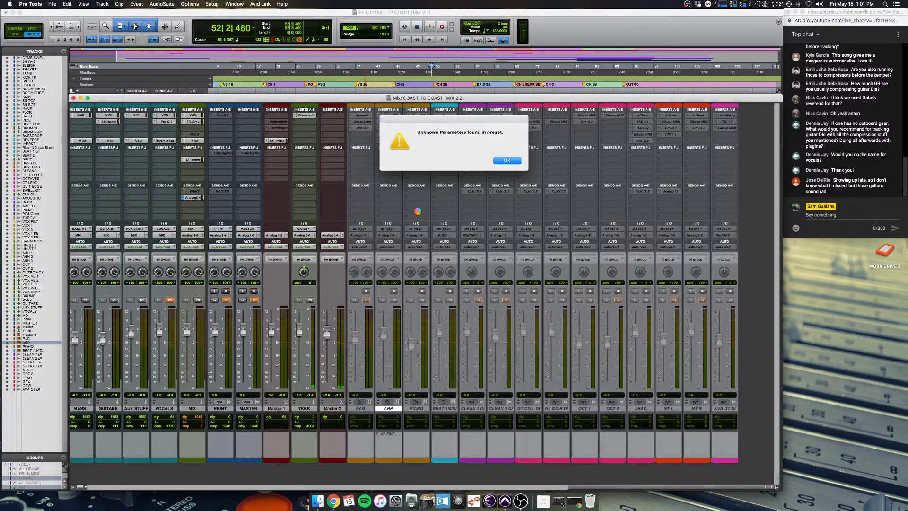
key(Return)
key(Return)
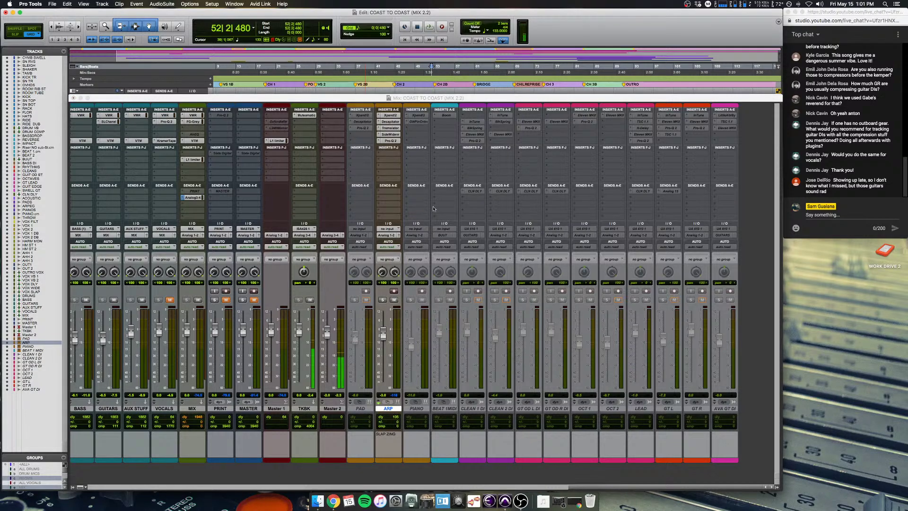
Step: Route the ARP instrument track's output to the AUX STUFF track
click(383, 238)
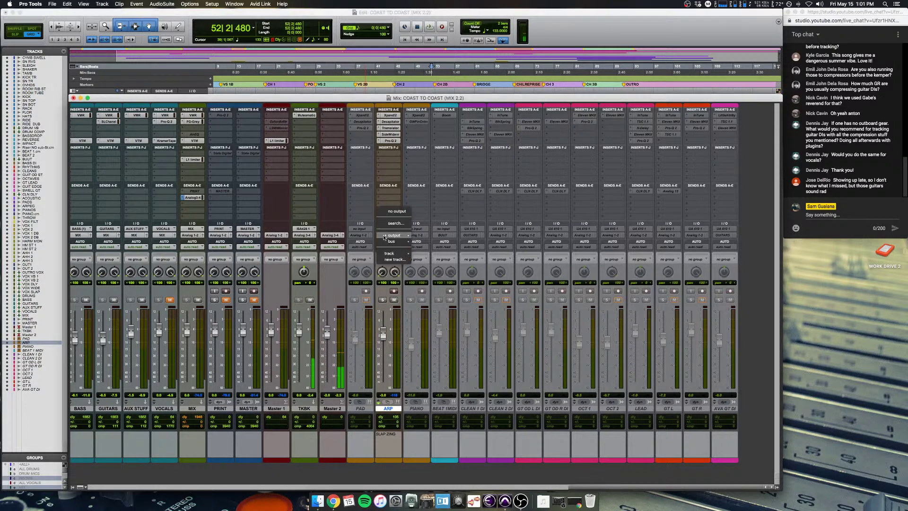
mouse_move(402, 235)
key(Escape)
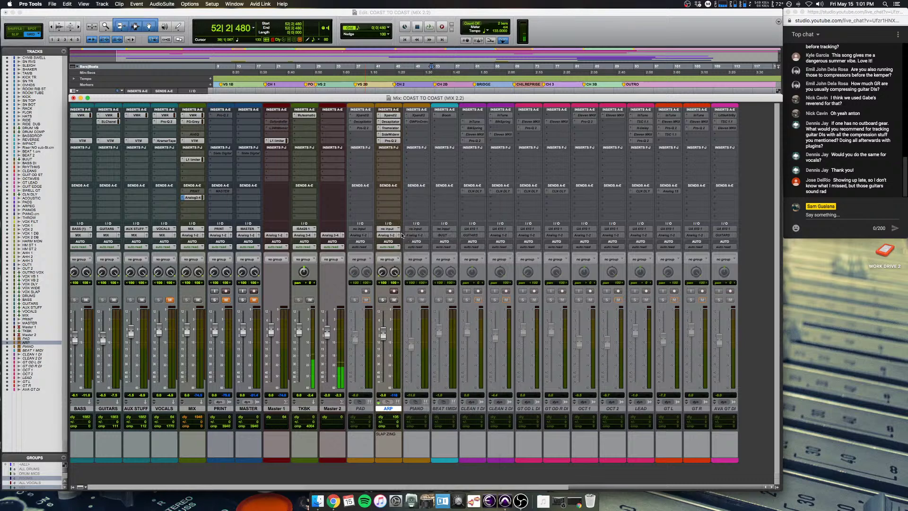
click(392, 235)
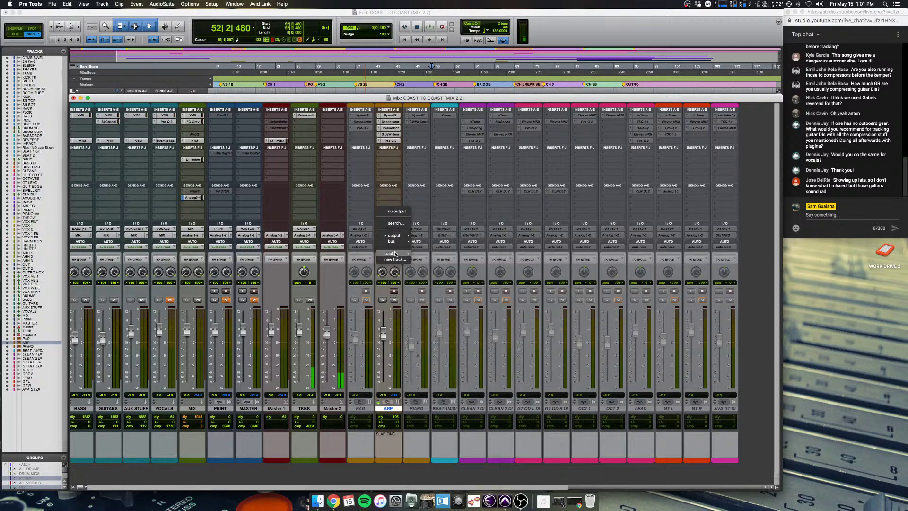
mouse_move(390, 253)
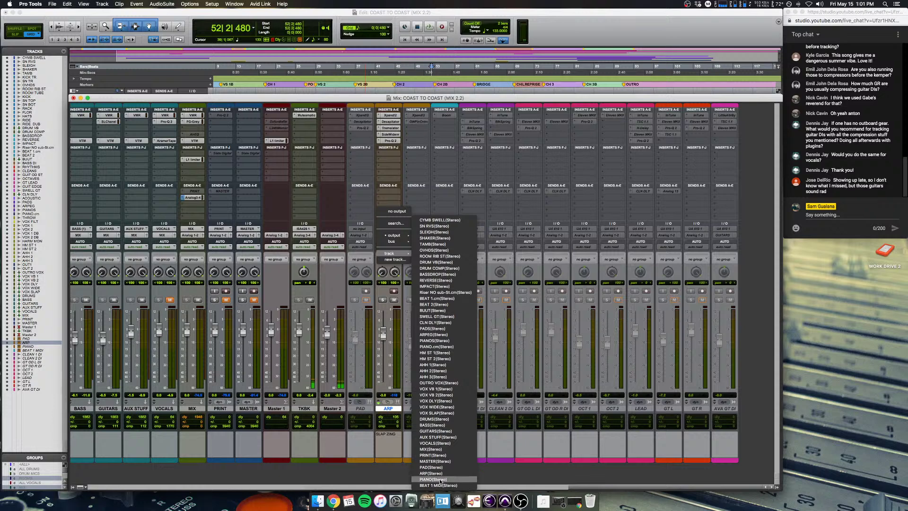
click(448, 437)
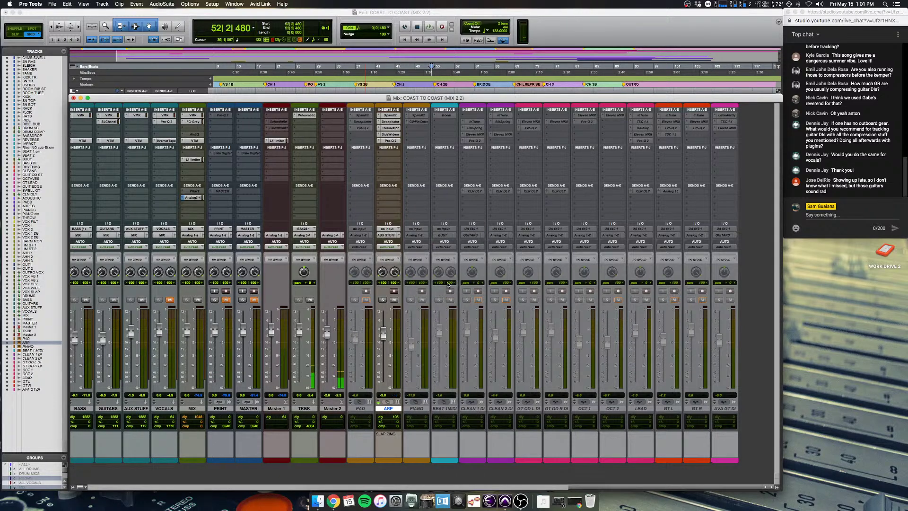
Step: Solo the ARP instrument track, audition it briefly from bar 52 and return to the Edit window
click(383, 301)
key(space)
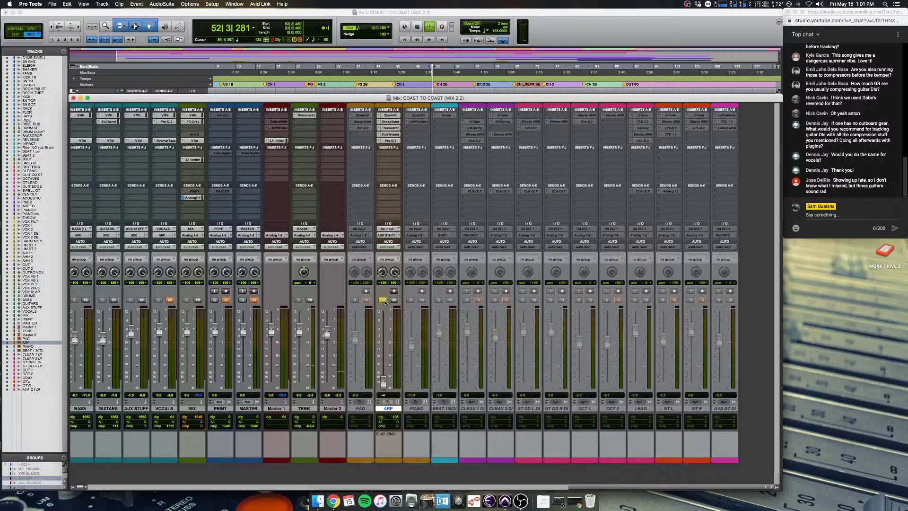
key(space)
key(super+equal)
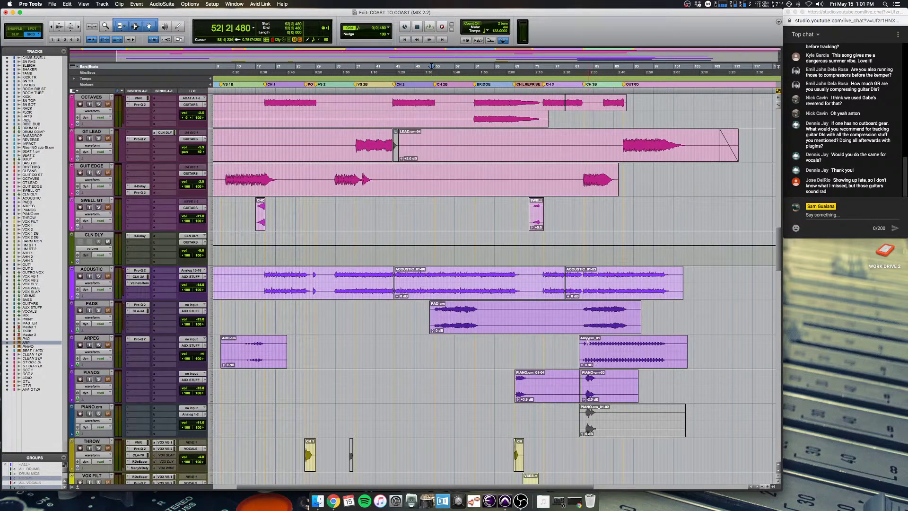
Step: Play the song from bar 83 and try raising the ARP instrument track's fader during playback
click(586, 342)
key(space)
key(super+equal)
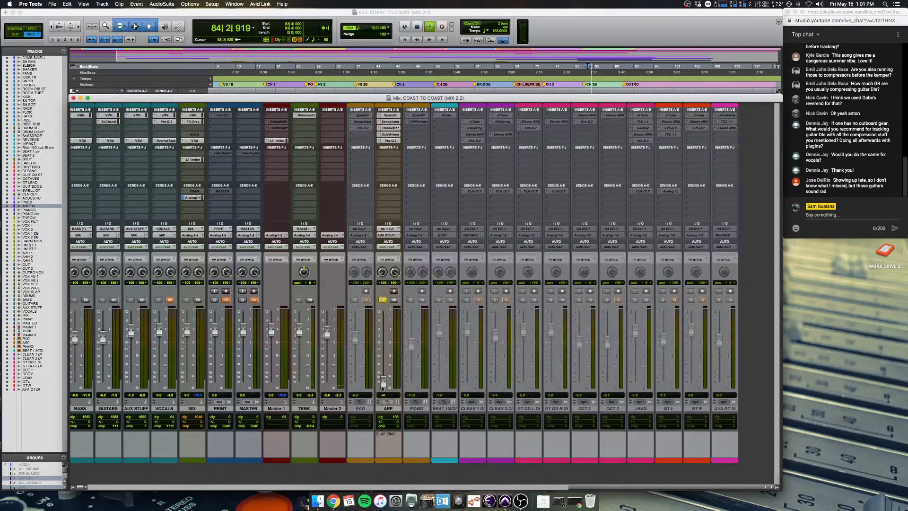
drag(383, 388, 381, 335)
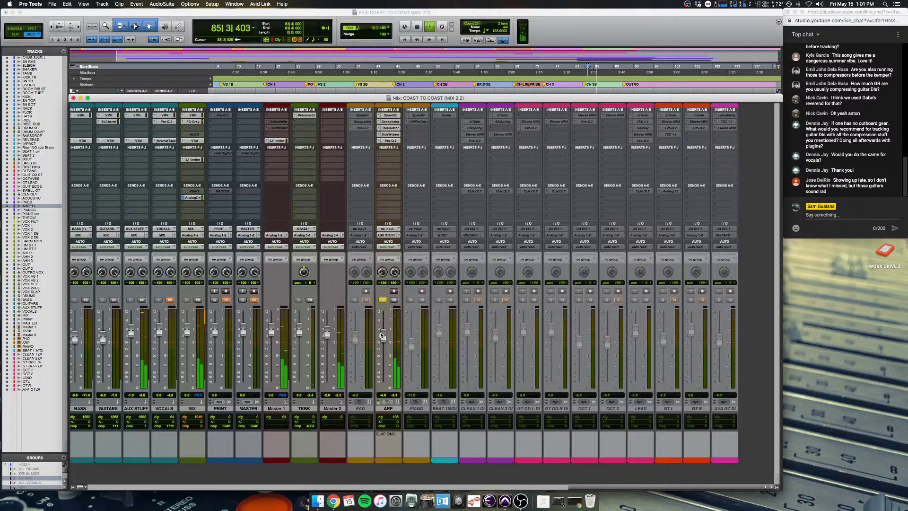
key(space)
Step: Show the ARP instrument track's volume automation in the Edit window and clear its automation breakpoints
key(super+equal)
scroll(161, 312, down, 20)
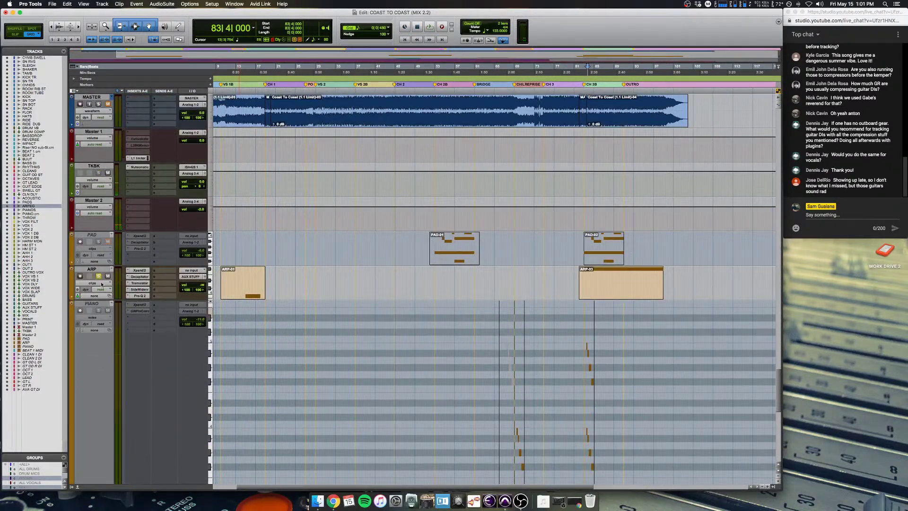
click(101, 284)
click(100, 354)
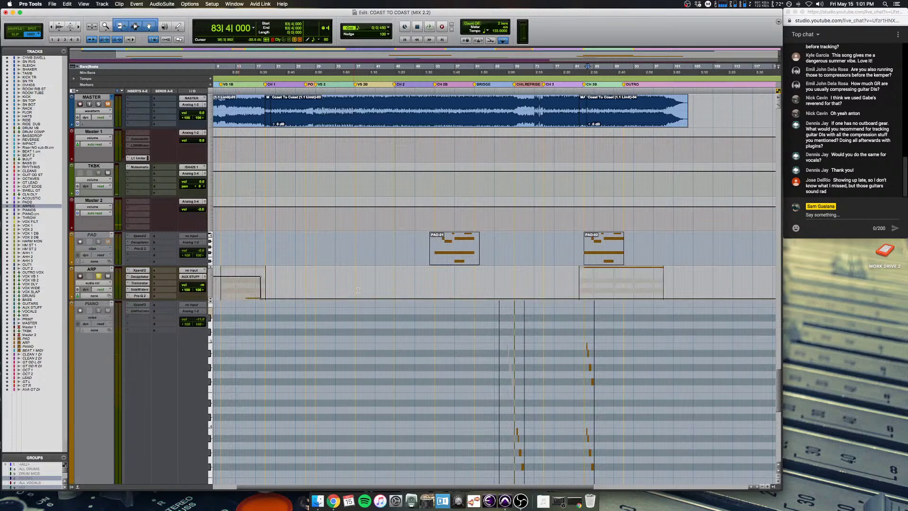
drag(233, 287, 321, 288)
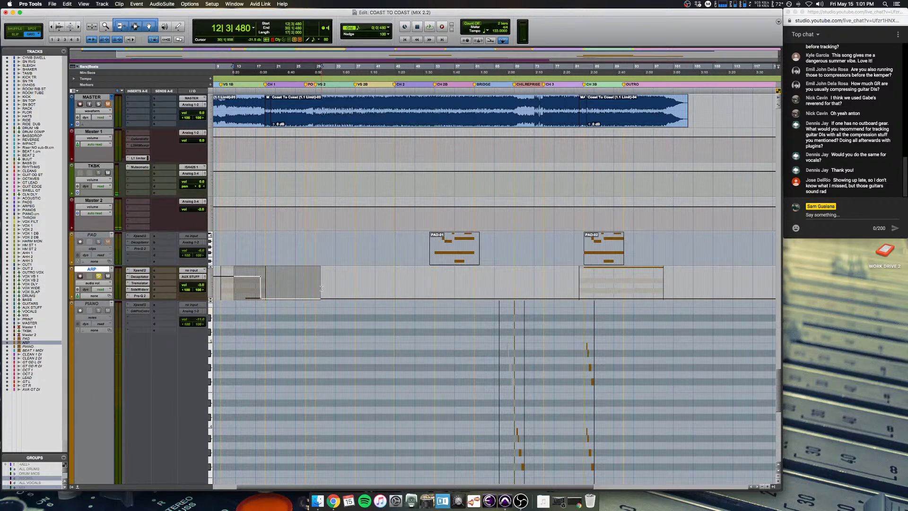
click(321, 289)
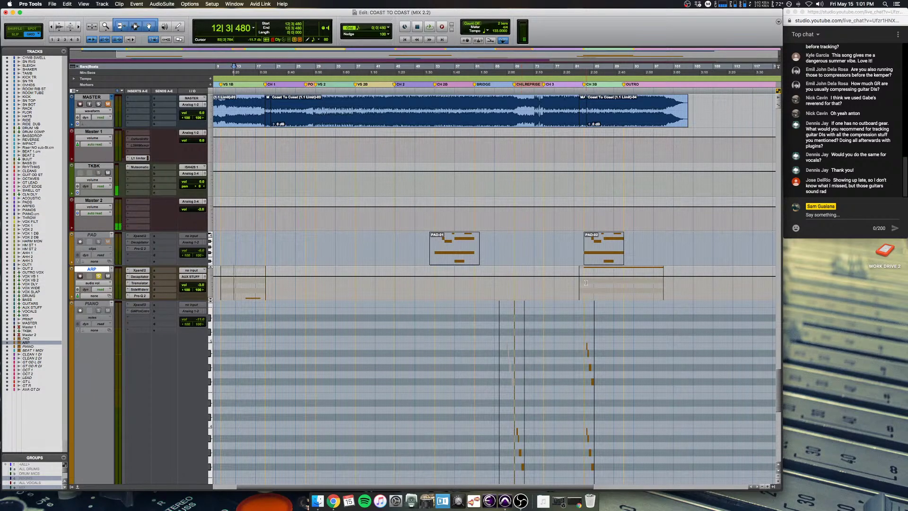
Step: Audition the soloed ARP track from bar 82 and bring up its channel in the mixer
key(space)
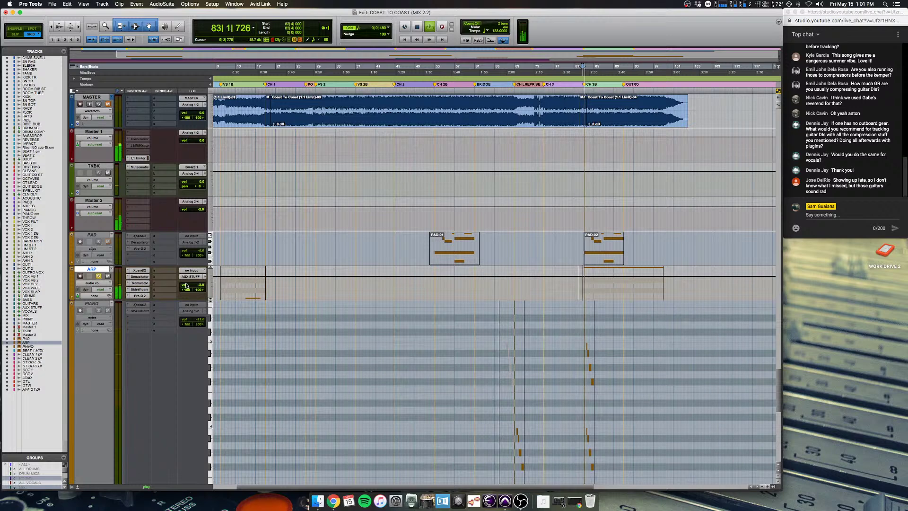
key(super+equal)
scroll(209, 233, left, 3)
key(space)
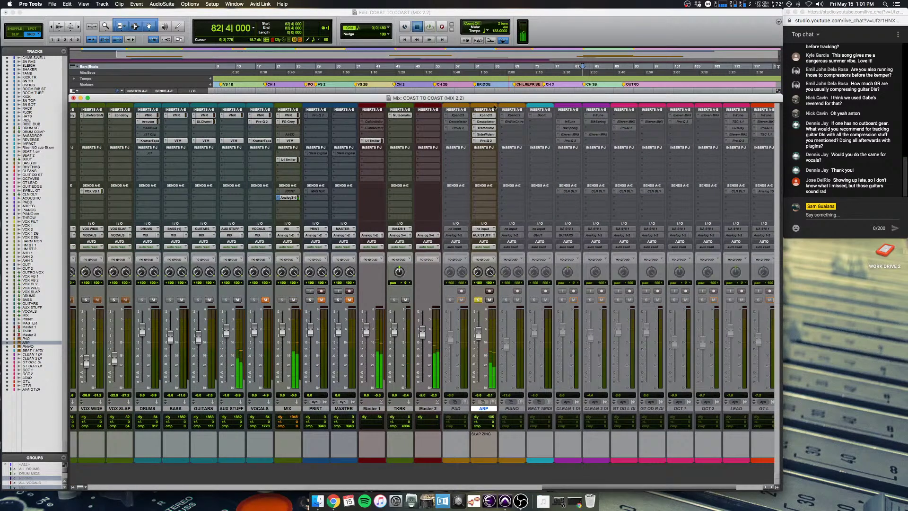
Step: Bypass the Decapitator, Tremolator, SideWidener and Pro-Q 2 inserts on the ARP channel and play the dry sound
click(485, 130)
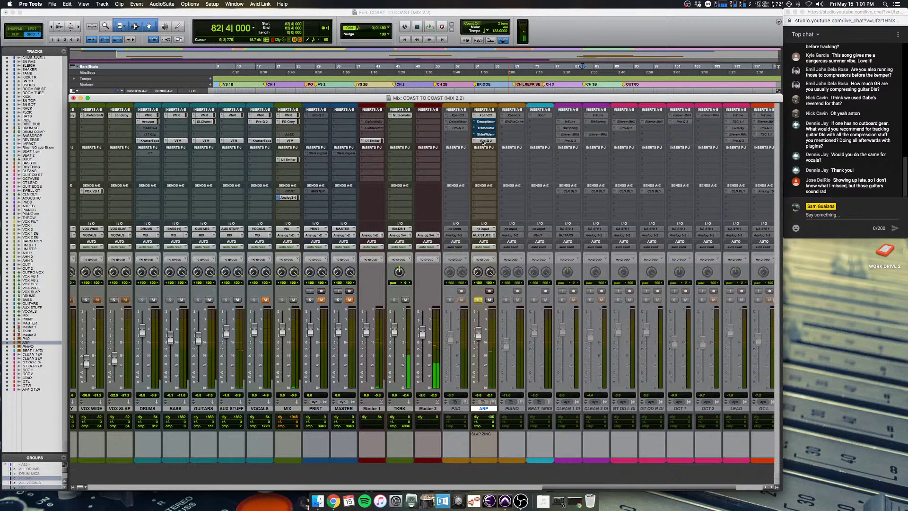
super+click(483, 141)
key(space)
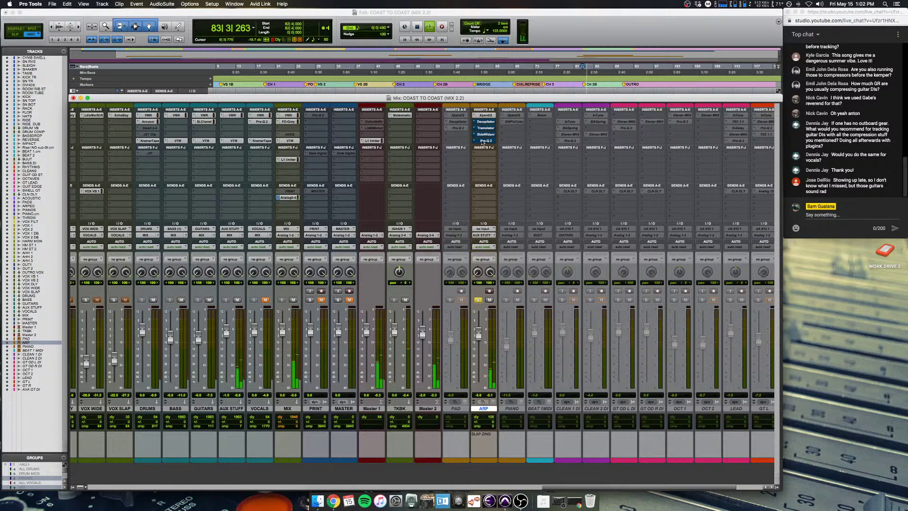
Step: Inspect the Xpand!2 instrument on the ARP channel, close it and replay the unprocessed sound
click(485, 115)
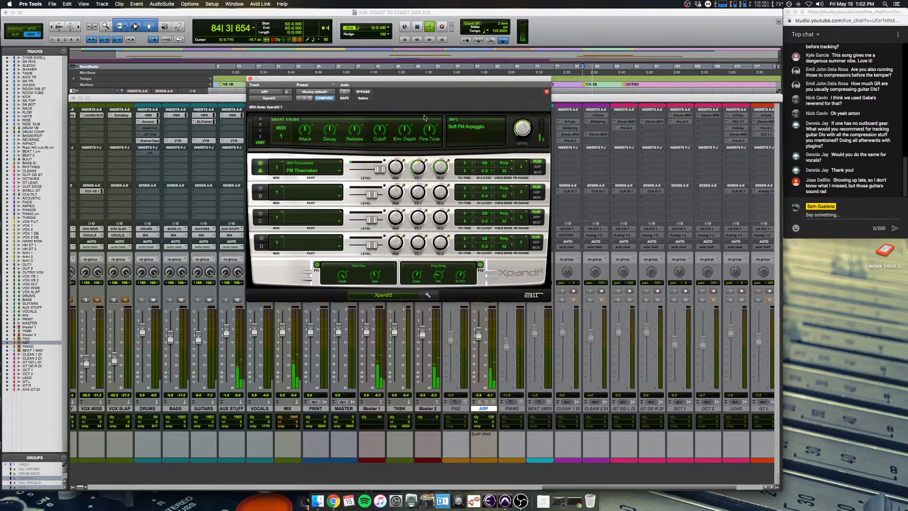
key(space)
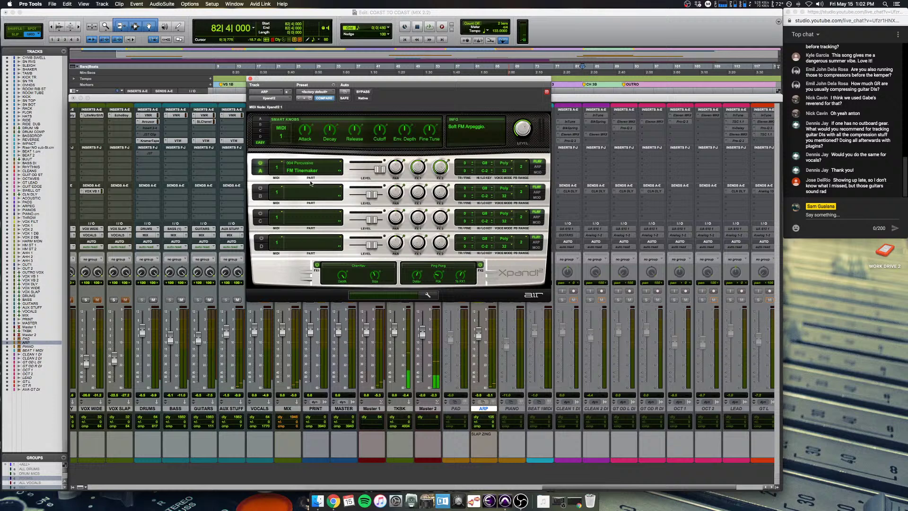
click(250, 79)
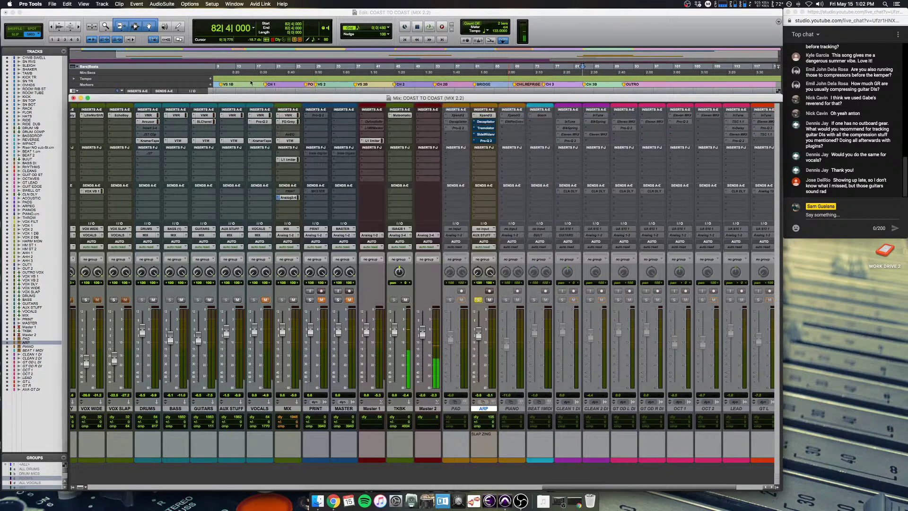
key(space)
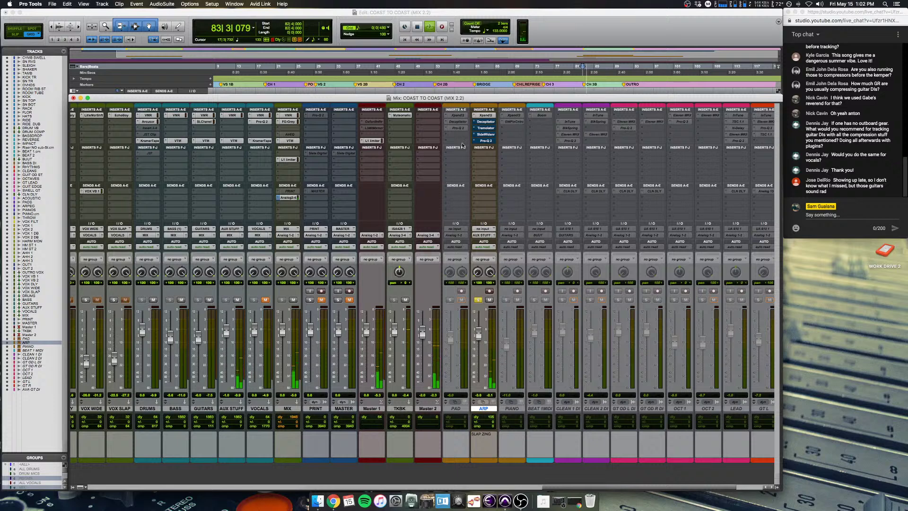
key(space)
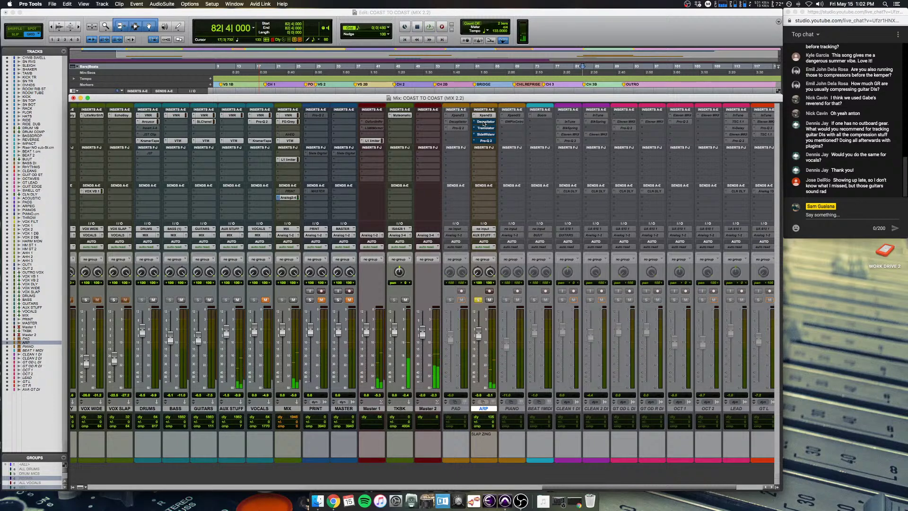
Step: Re-enable the Decapitator insert on the ARP channel while auditioning its effect, and close its window
click(483, 122)
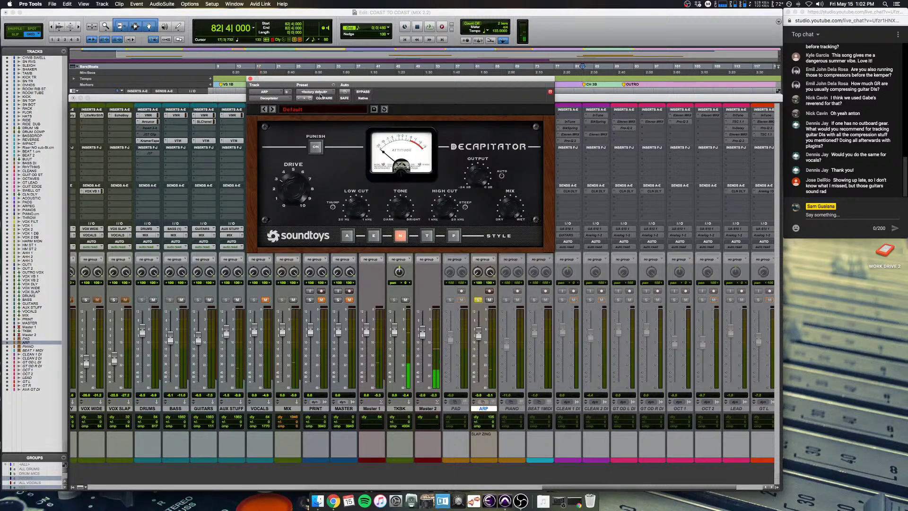
key(space)
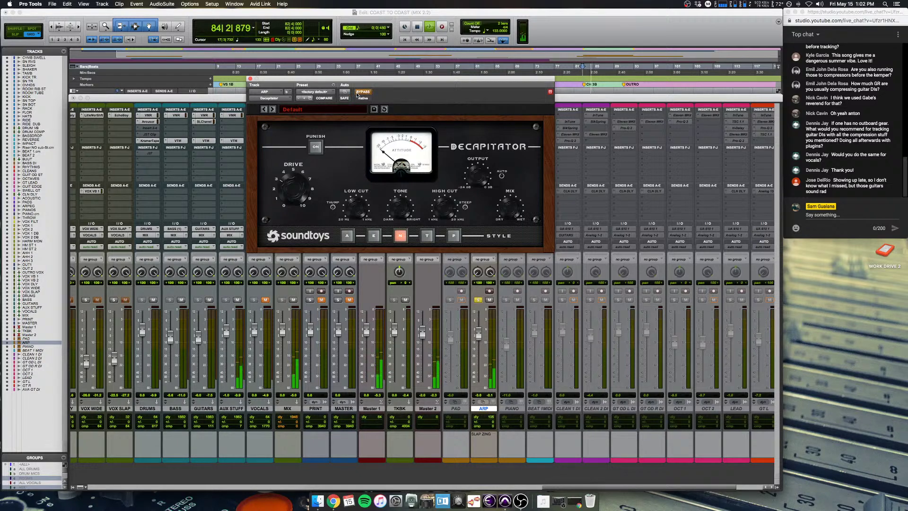
click(250, 78)
key(space)
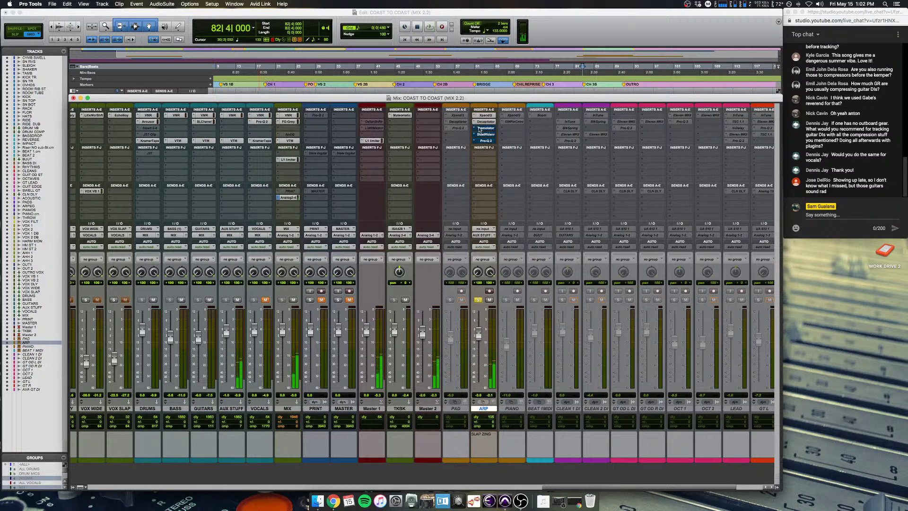
Step: Re-enable the Tremolator insert on the ARP channel, compare it with bypass during playback and close its window
click(484, 128)
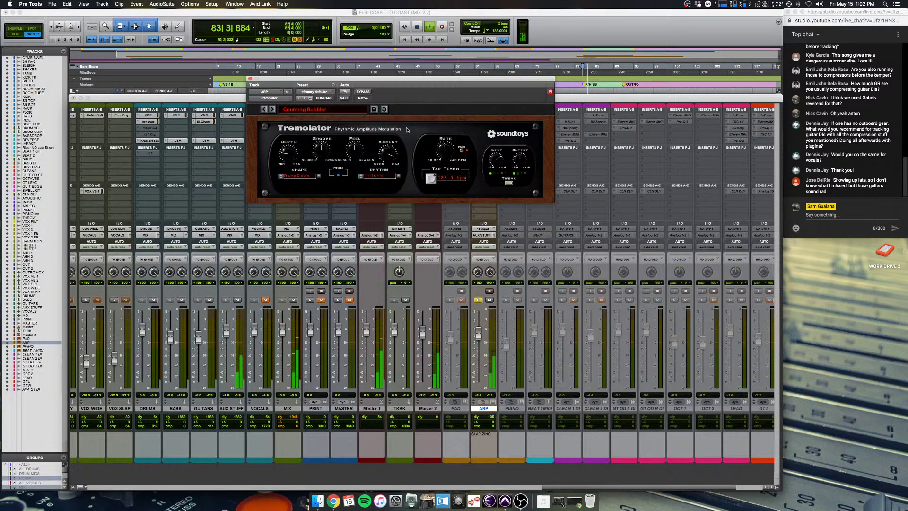
click(362, 92)
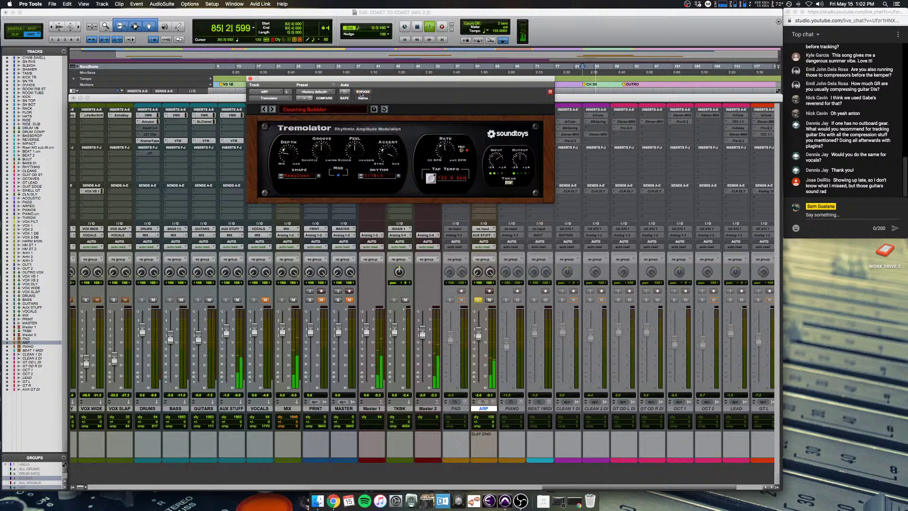
click(250, 79)
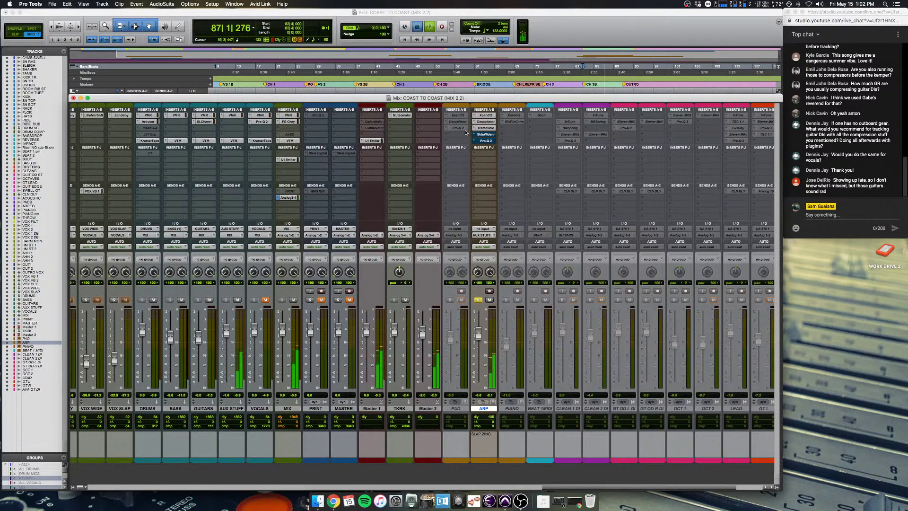
key(space)
Step: Open the SideWidener insert on the ARP channel and re-enable it while auditioning the sound
click(481, 136)
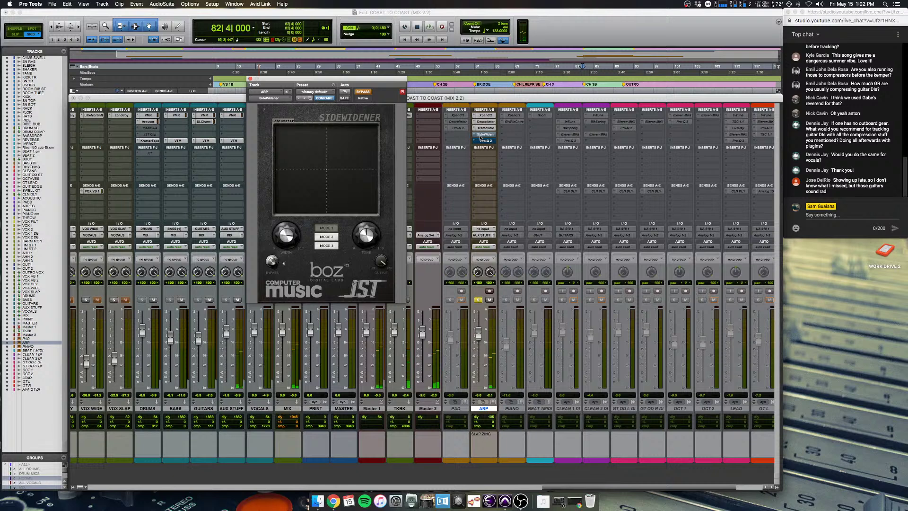
key(space)
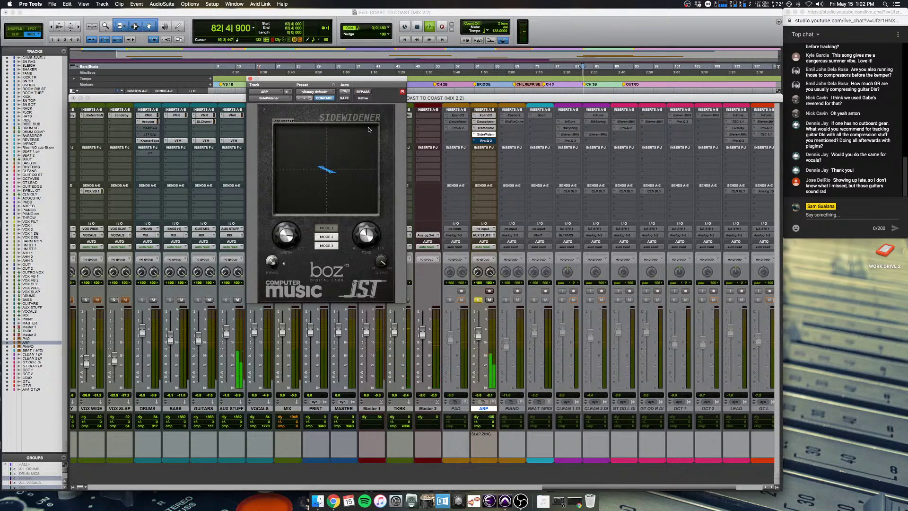
Step: Compare the ARP track's SideWidener bypassed and active during playback from bar 82
click(363, 92)
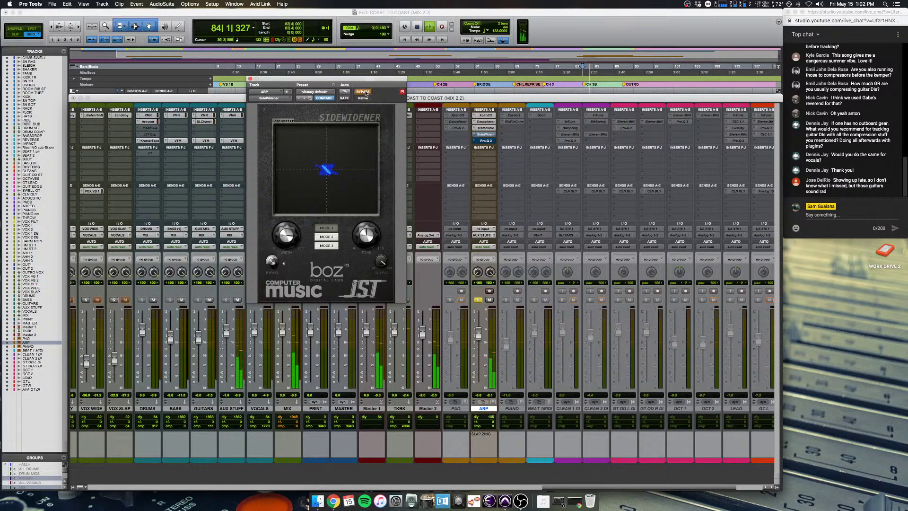
click(363, 92)
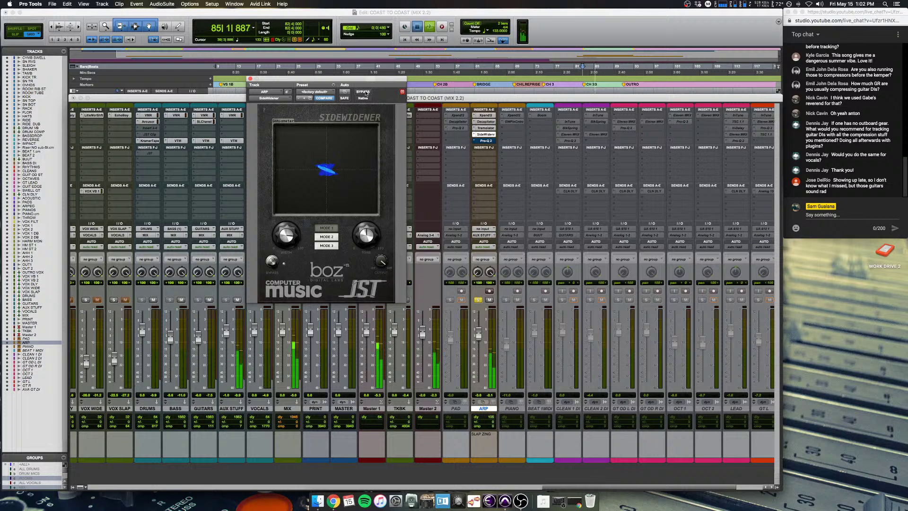
key(space)
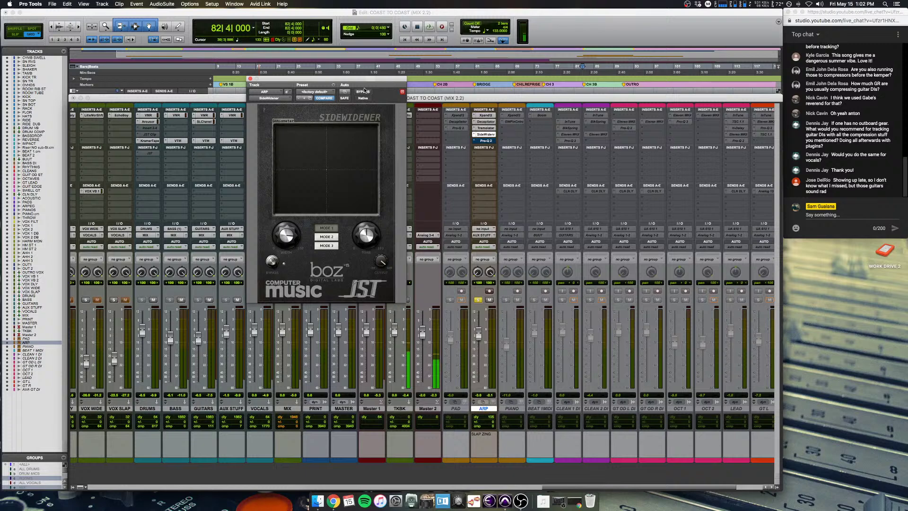
key(space)
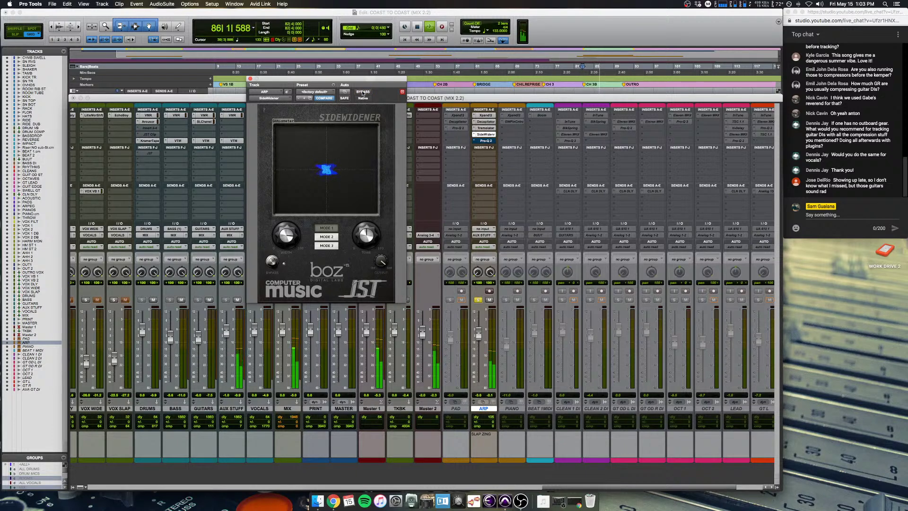
key(space)
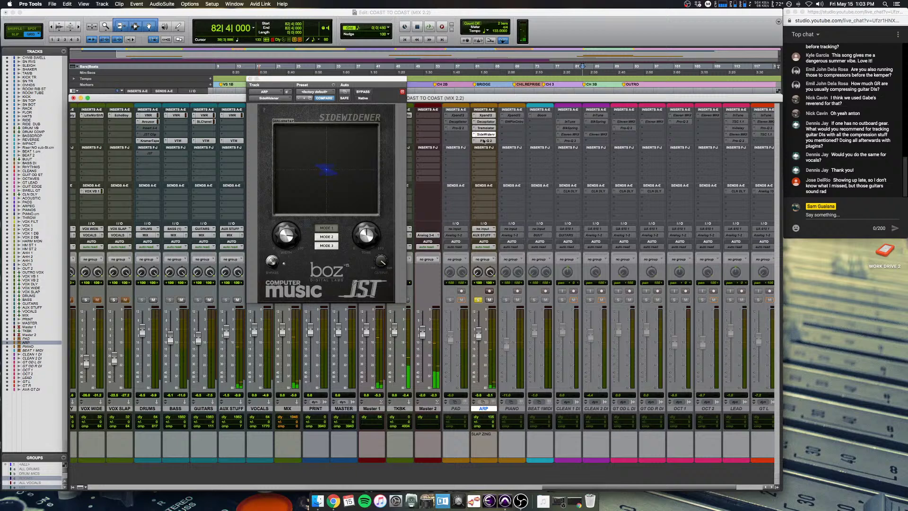
Step: Open the ARP track's Pro-Q 2 equalizer and audition its narrow cut band during playback
click(484, 141)
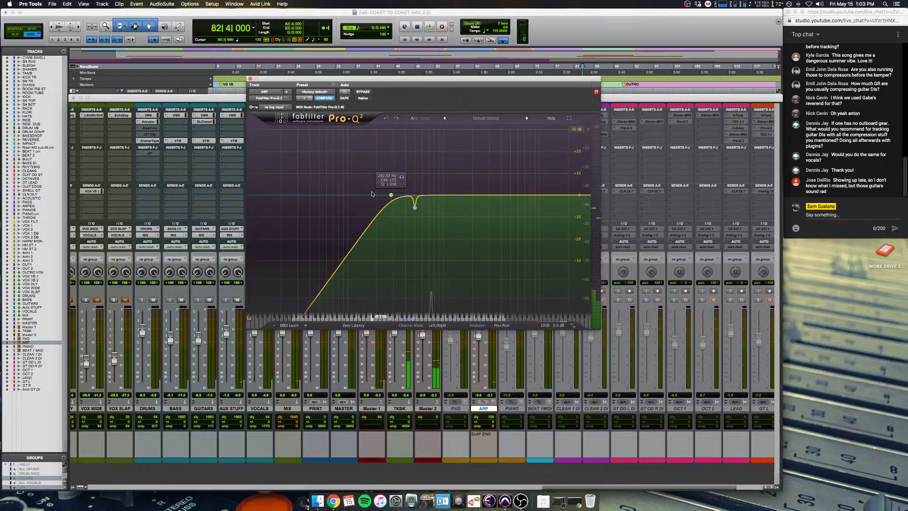
click(425, 220)
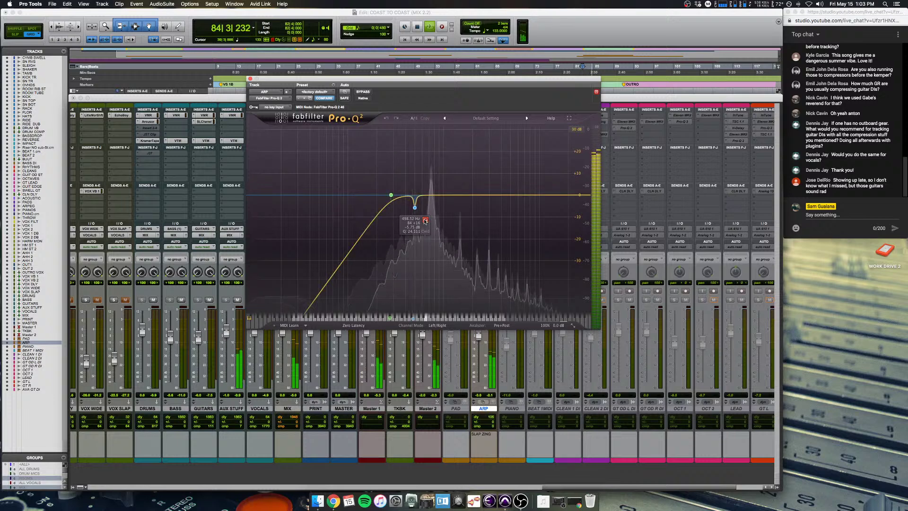
key(space)
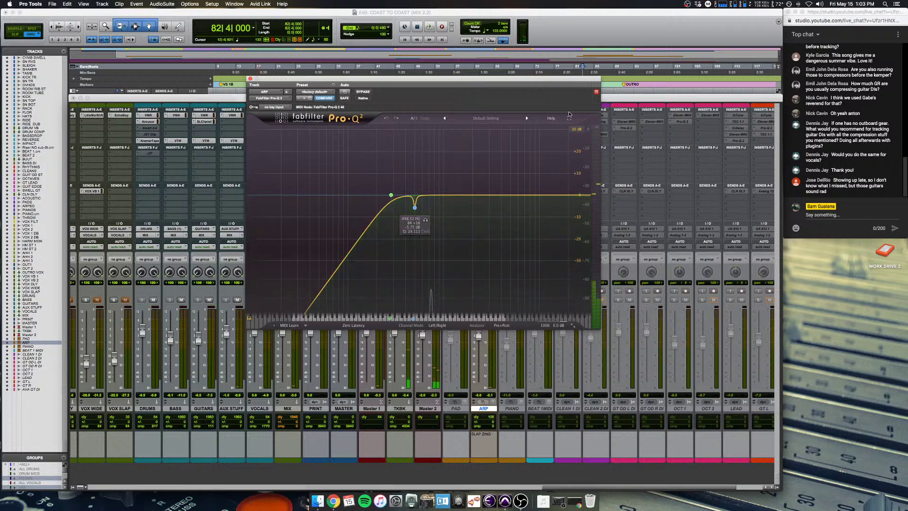
Step: Set the Pro-Q 2 display range to 12 dB, listen briefly, and close the equalizer
click(576, 129)
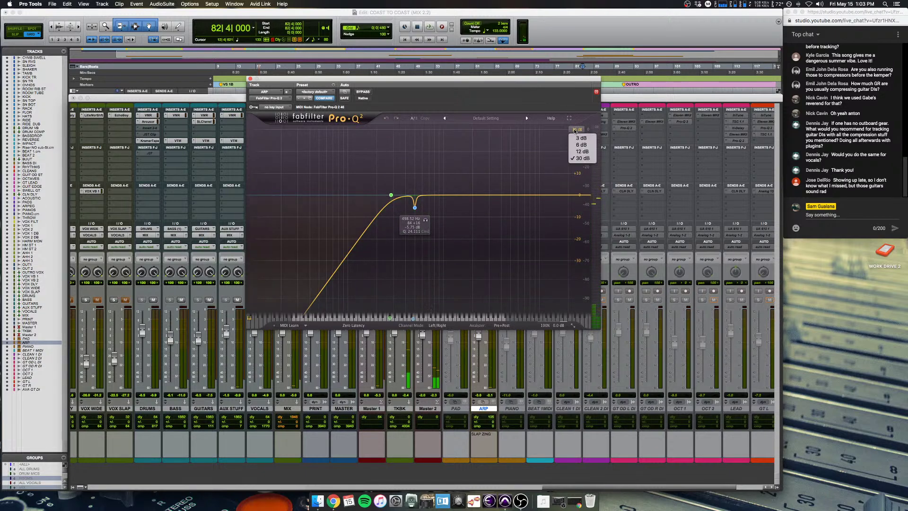
click(582, 151)
key(space)
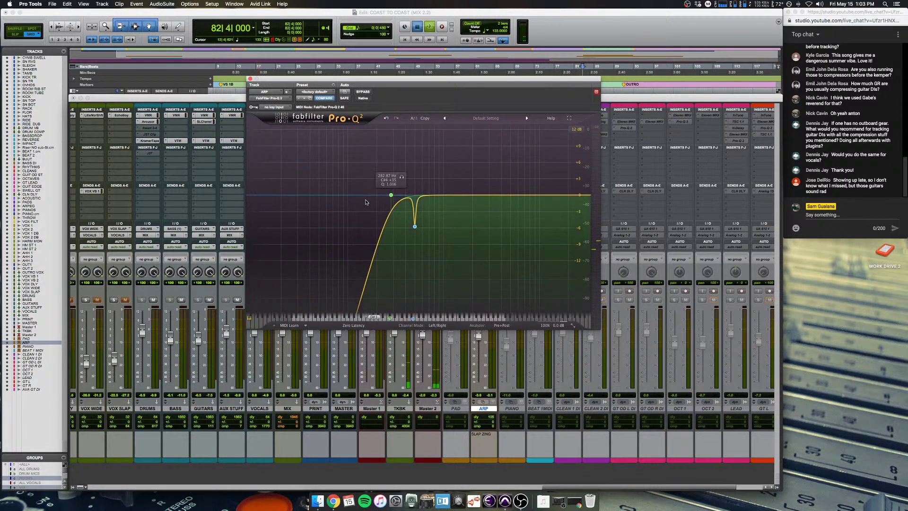
click(250, 78)
key(space)
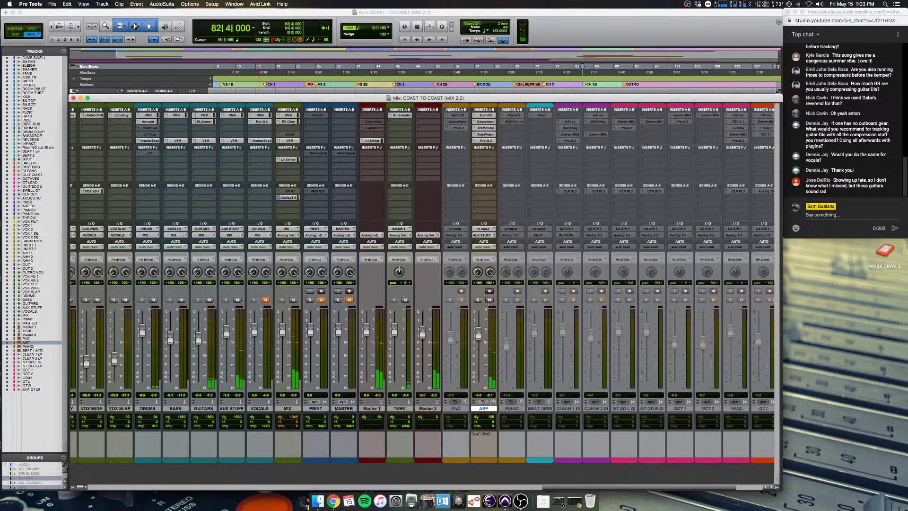
Step: Mute the ARP instrument track and play the mix with the printed ARPEG audio track
click(489, 300)
key(space)
scroll(489, 300, left, 5)
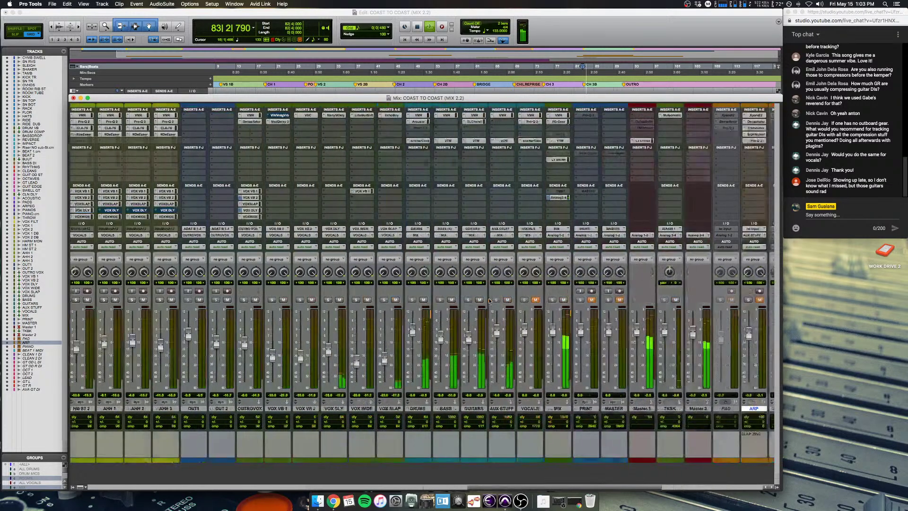
scroll(489, 301, left, 10)
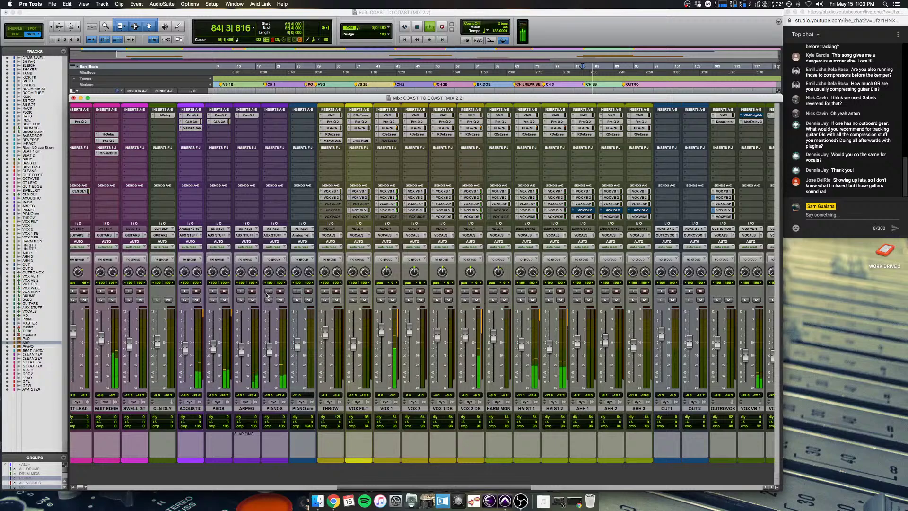
click(240, 299)
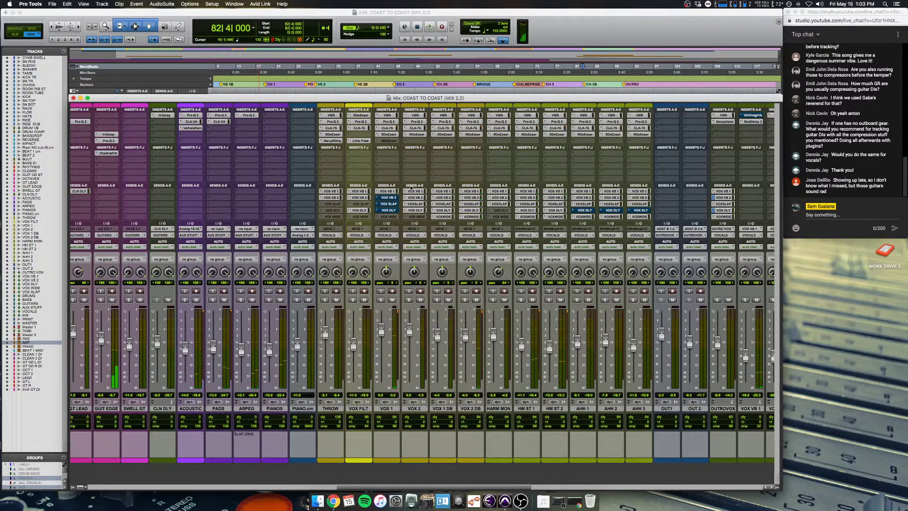
Step: Make the ARP instrument track inactive from the Edit window
key(super+equal)
scroll(522, 171, up, 3)
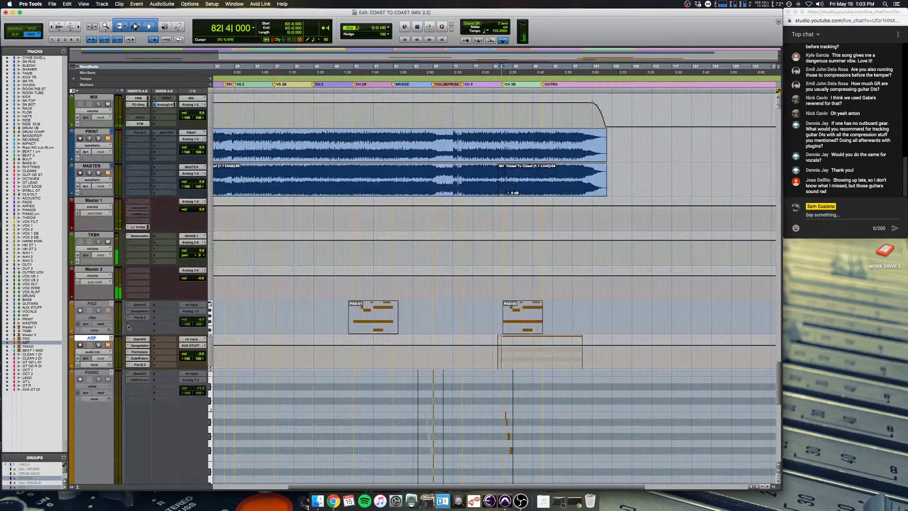
right_click(94, 335)
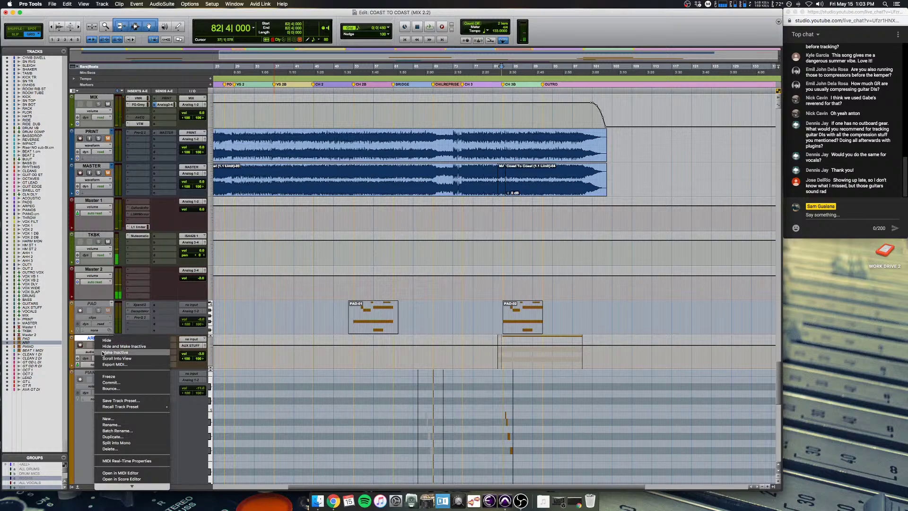
click(109, 352)
Step: Place the playback cursor at 82|4|000 on the ARPEG track and frame the song from CHILL REPRISE through OUTRO
scroll(371, 328, up, 20)
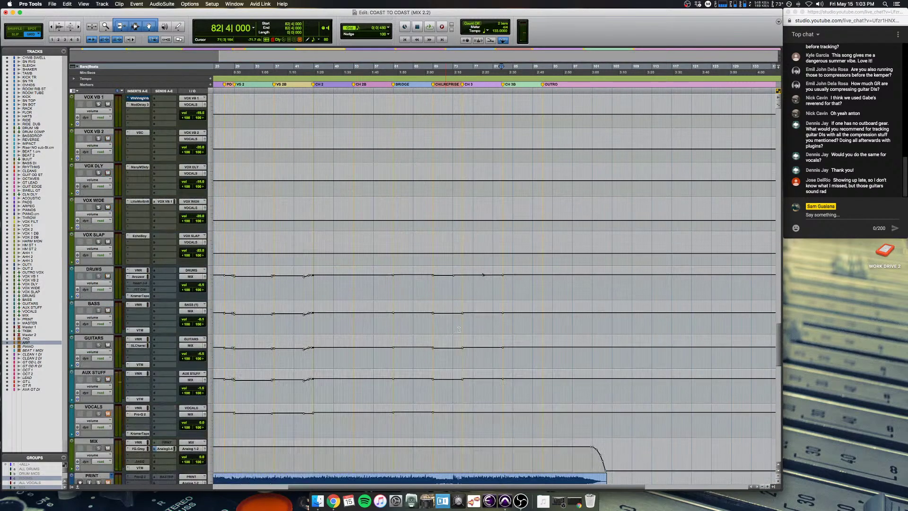
scroll(457, 331, up, 8)
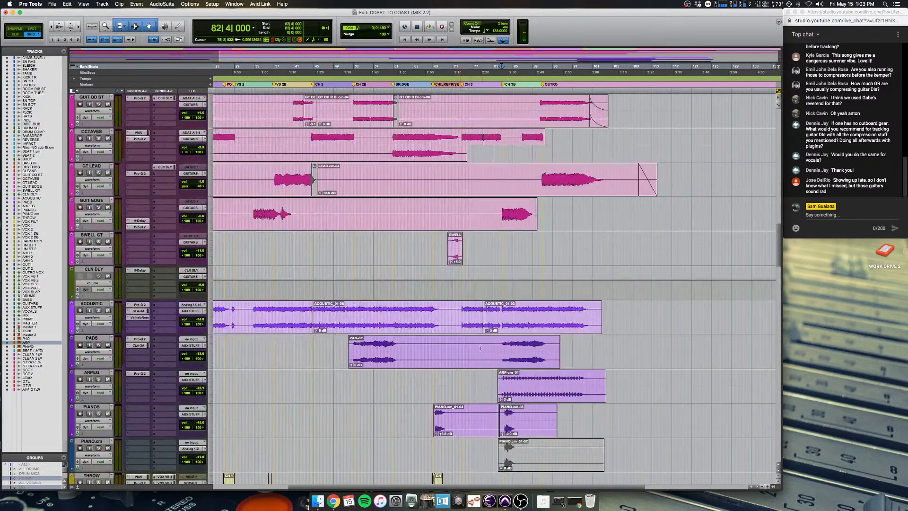
click(494, 383)
key(super+bracketright)
key(super+bracketright)
key(super+bracketright)
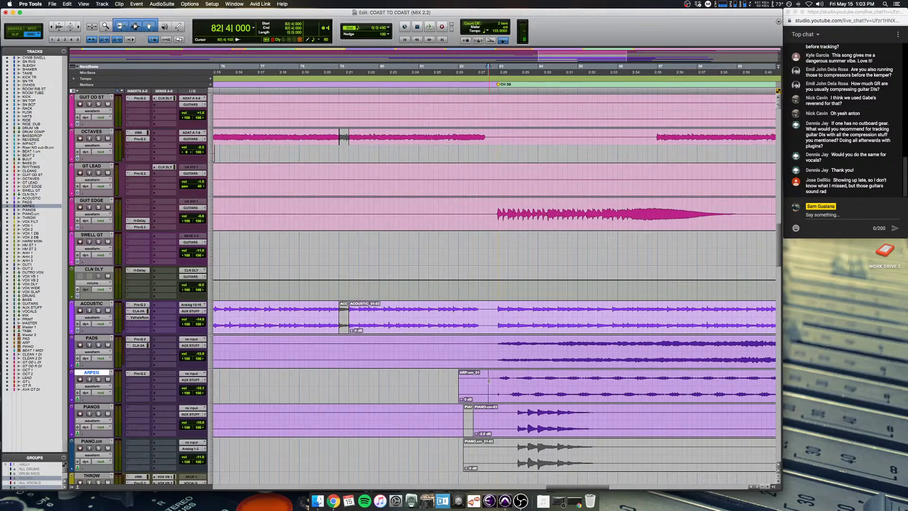
key(super+equal)
key(super+equal)
key(super+bracketleft)
key(super+bracketleft)
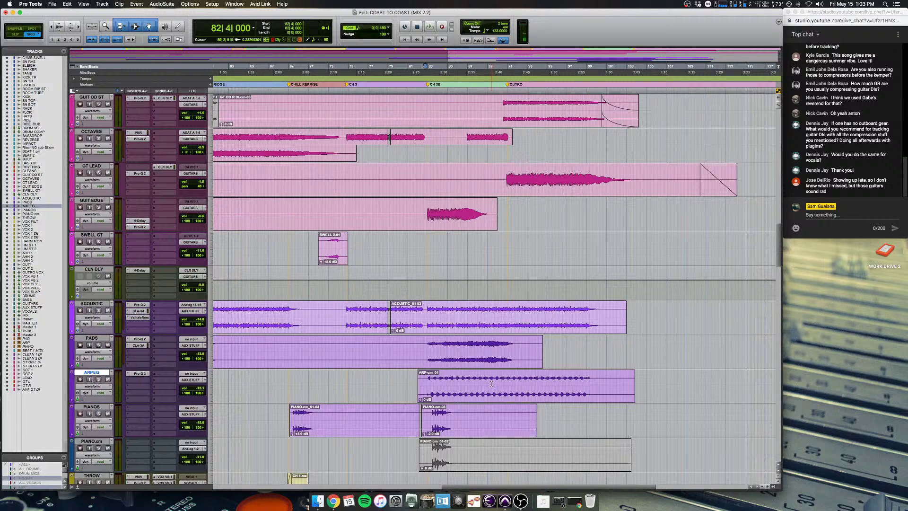
Step: Play the mix through CH 3B while reviewing the synth, piano and vocal tracks
key(space)
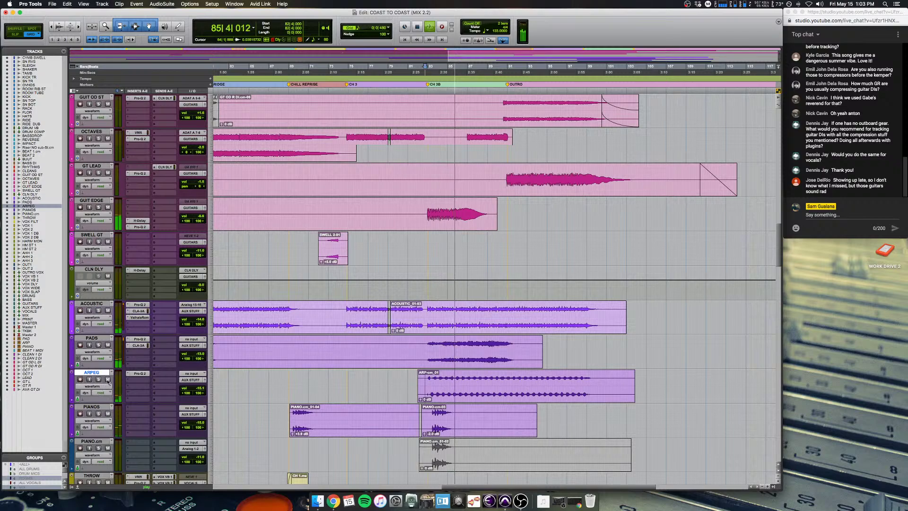
scroll(109, 381, down, 5)
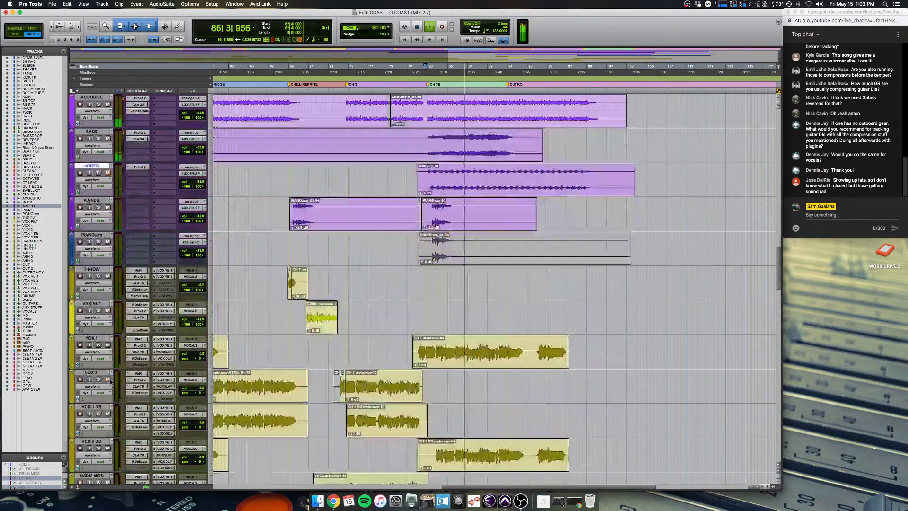
scroll(109, 381, down, 6)
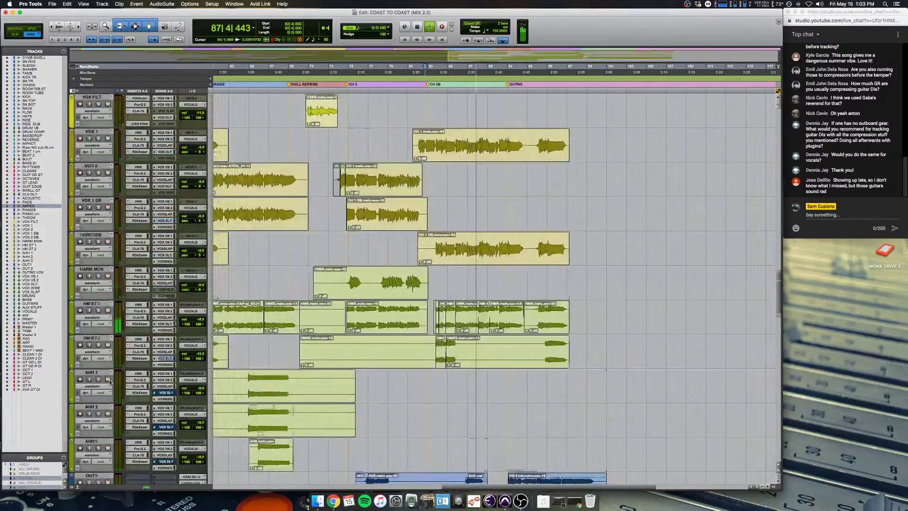
scroll(109, 379, up, 5)
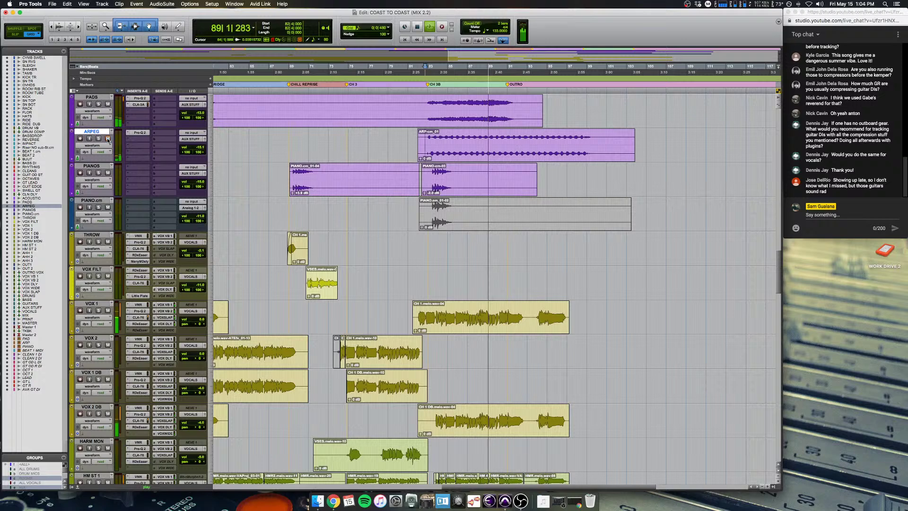
key(space)
scroll(430, 241, up, 6)
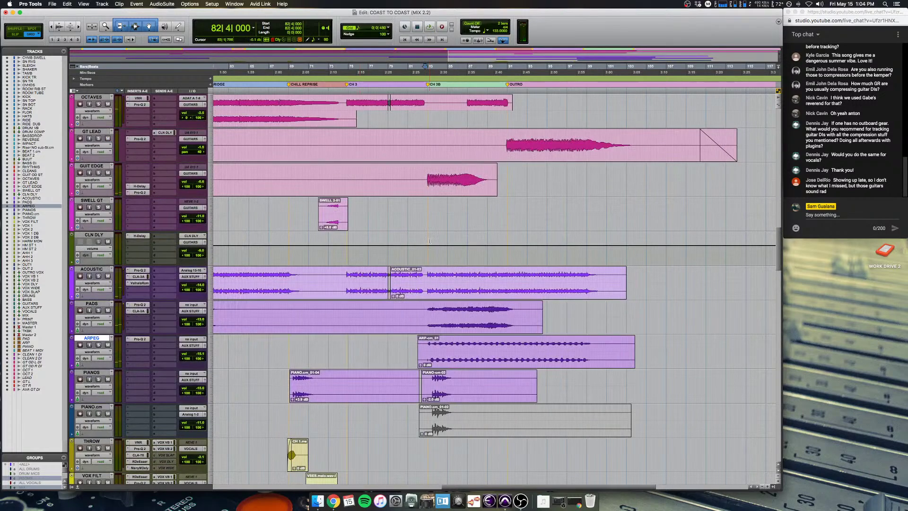
Step: Play the mix from 90|2|000 on the GT LEAD track into the OUTRO and review the surrounding tracks
click(499, 141)
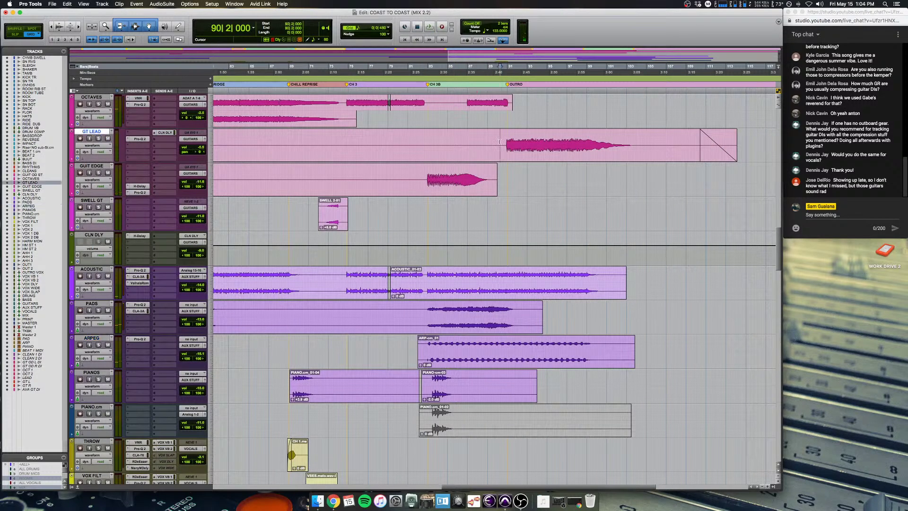
key(space)
scroll(499, 141, up, 1)
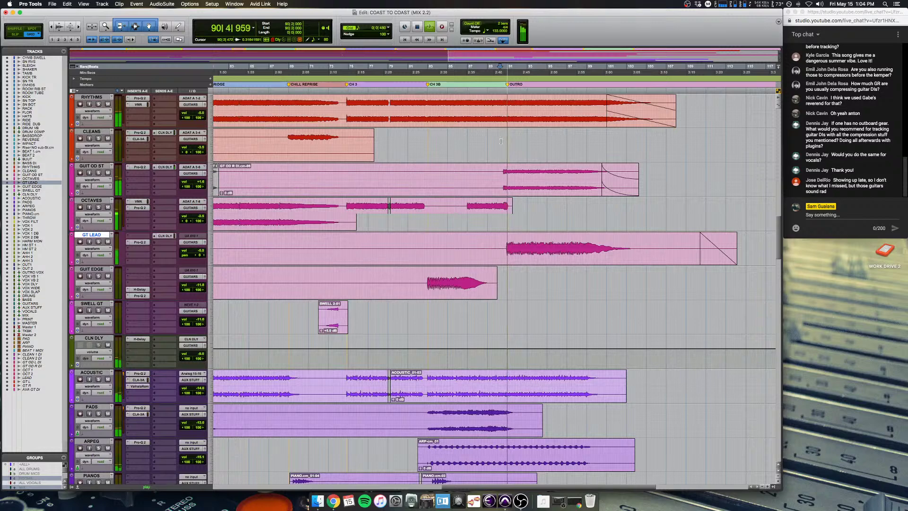
scroll(499, 143, down, 3)
scroll(438, 196, down, 3)
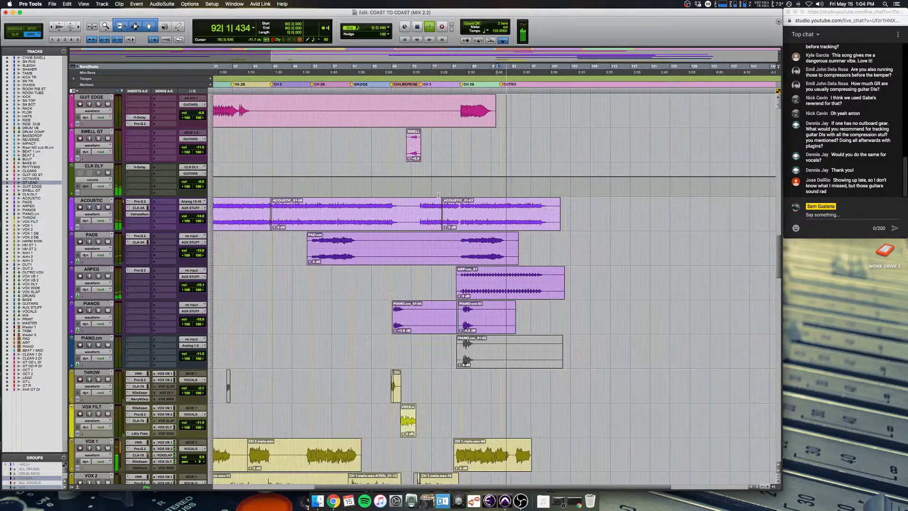
scroll(438, 196, up, 1)
scroll(438, 195, left, 2)
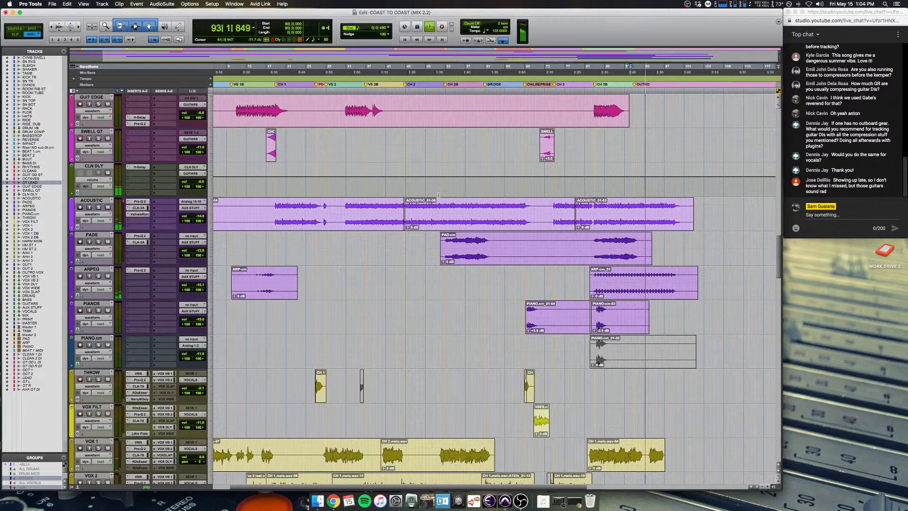
Step: Play the mix from 82|3|480 on the PADS track, reviewing the guitar, synth and vocal tracks
click(592, 244)
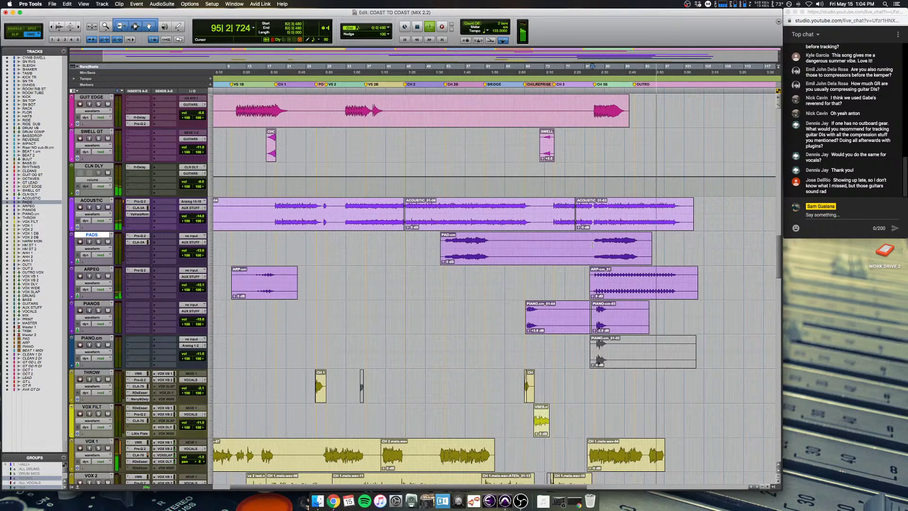
scroll(592, 244, up, 5)
scroll(593, 245, up, 1)
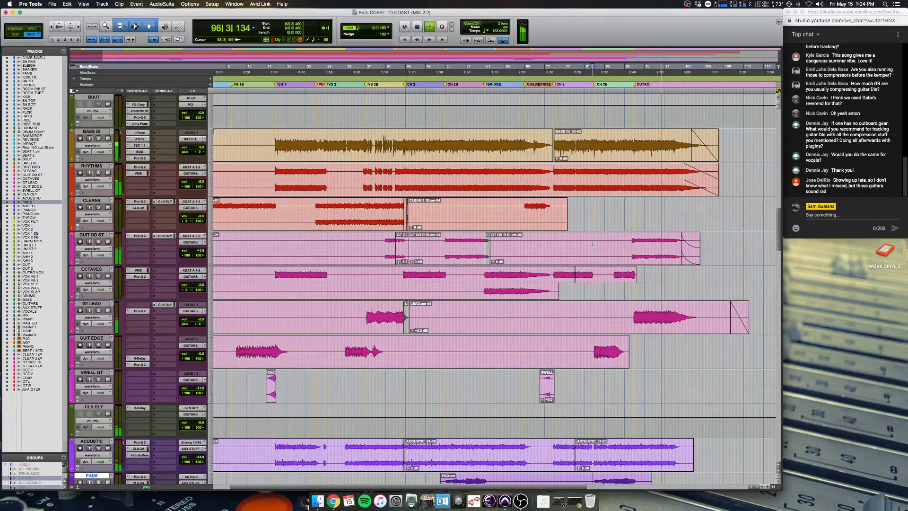
scroll(587, 246, down, 5)
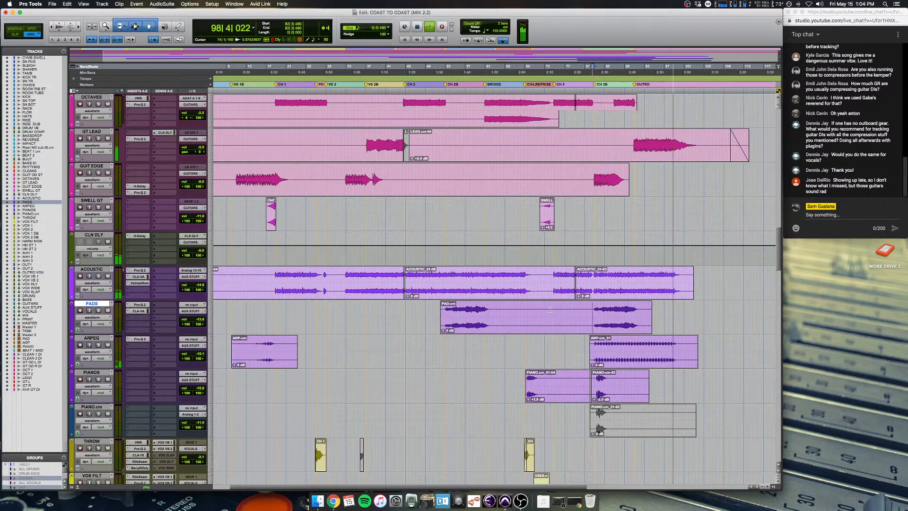
key(space)
key(space)
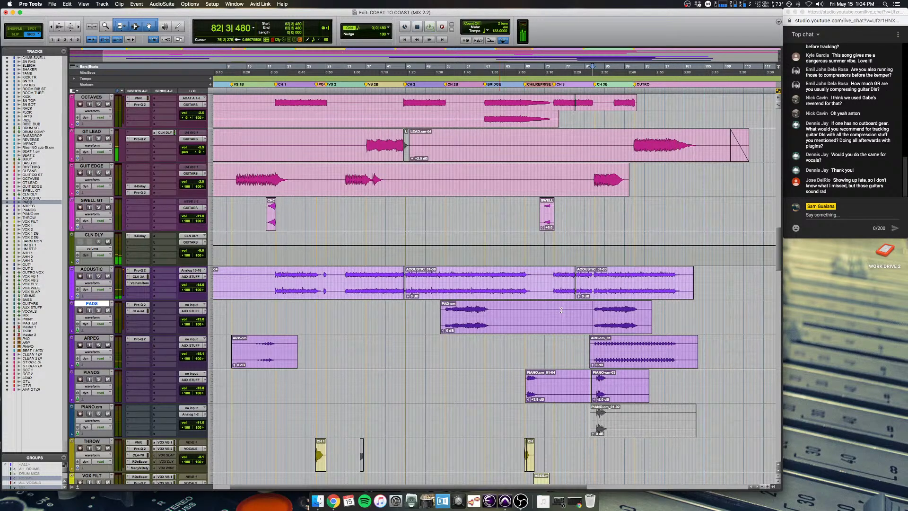
scroll(561, 311, down, 8)
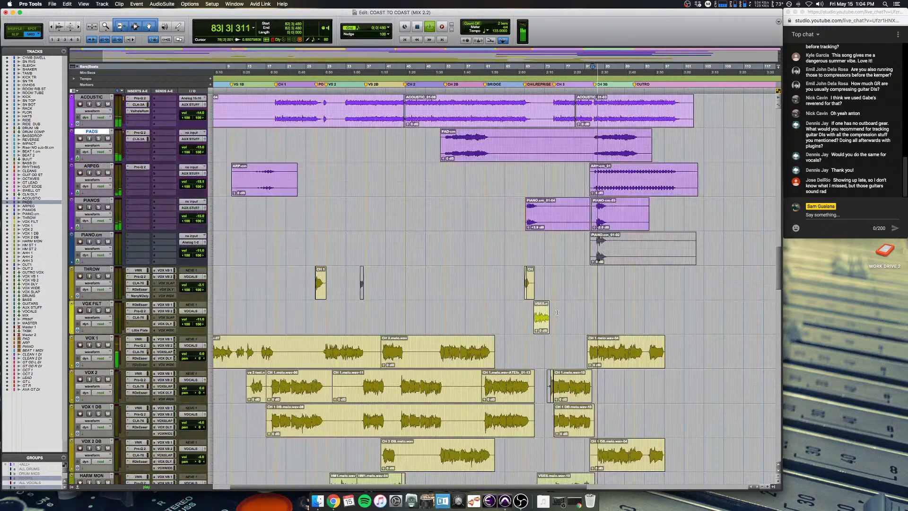
scroll(557, 312, up, 6)
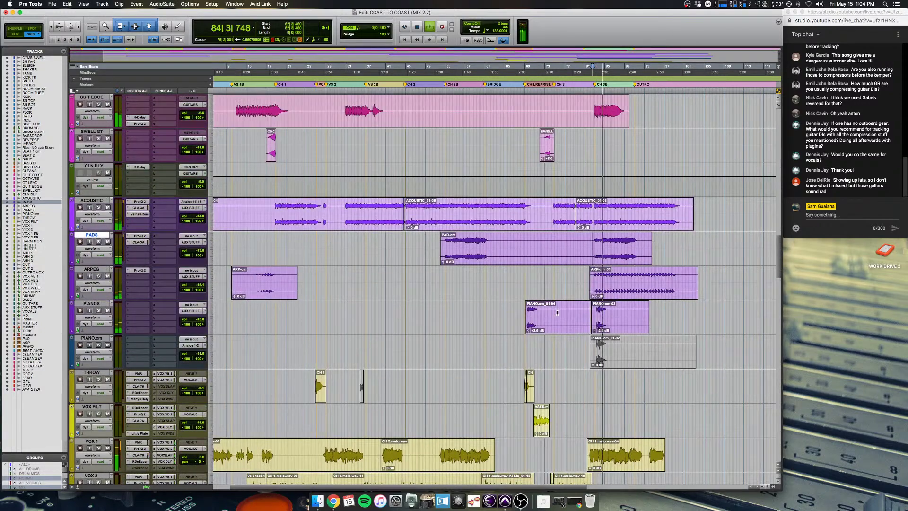
Step: Examine the bass, guitar, acoustic, synth and vocal tracks from CH 3B into OUTRO while the mix plays
scroll(558, 312, left, 3)
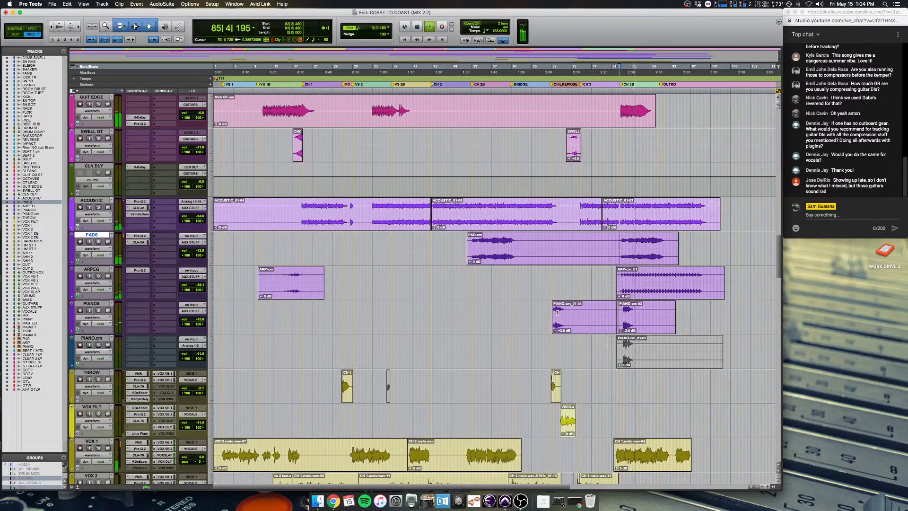
scroll(558, 312, up, 3)
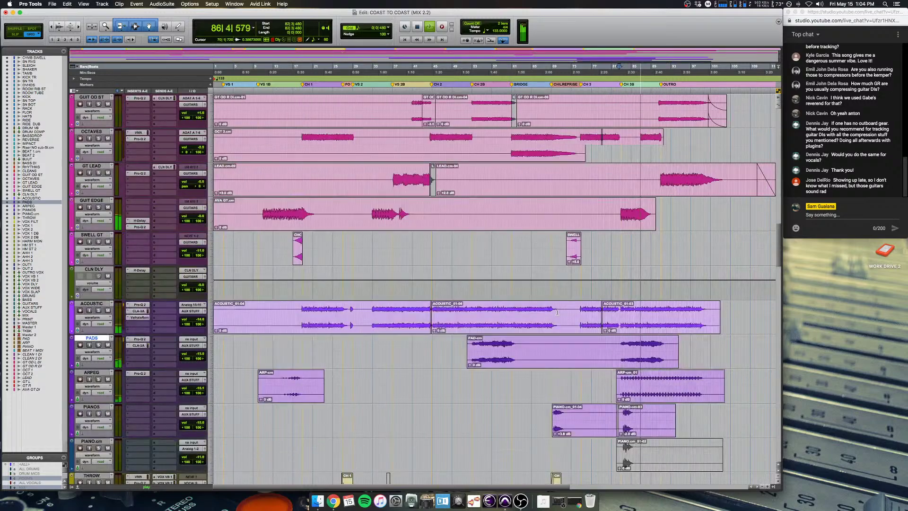
scroll(557, 312, up, 4)
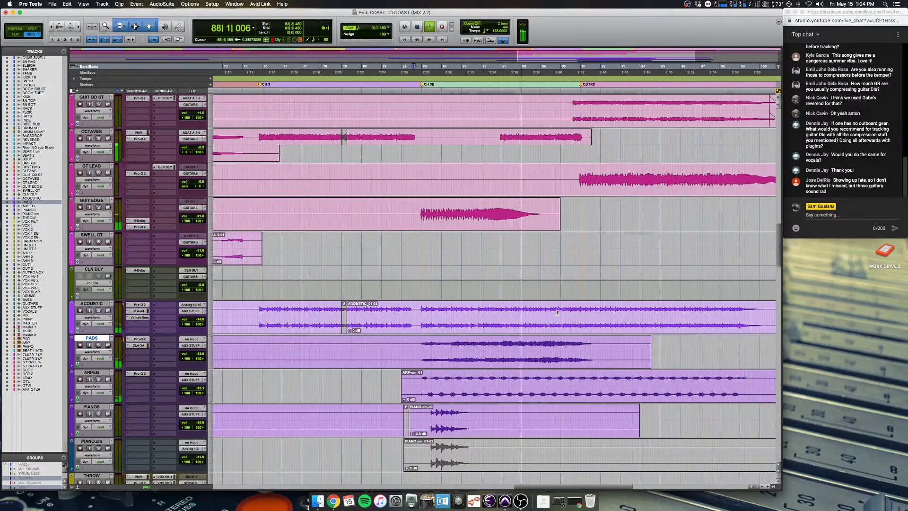
scroll(557, 312, up, 3)
scroll(558, 312, right, 3)
scroll(558, 312, up, 2)
scroll(556, 312, down, 2)
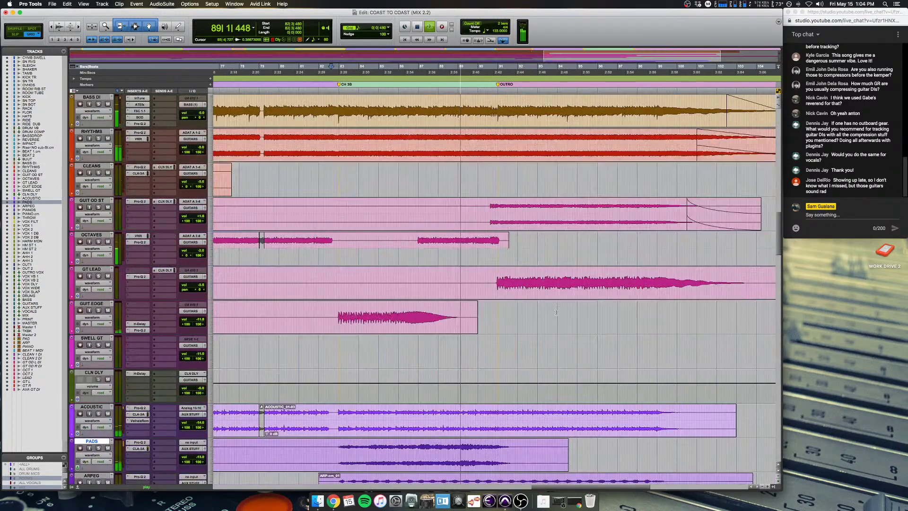
scroll(557, 312, down, 4)
scroll(556, 312, down, 8)
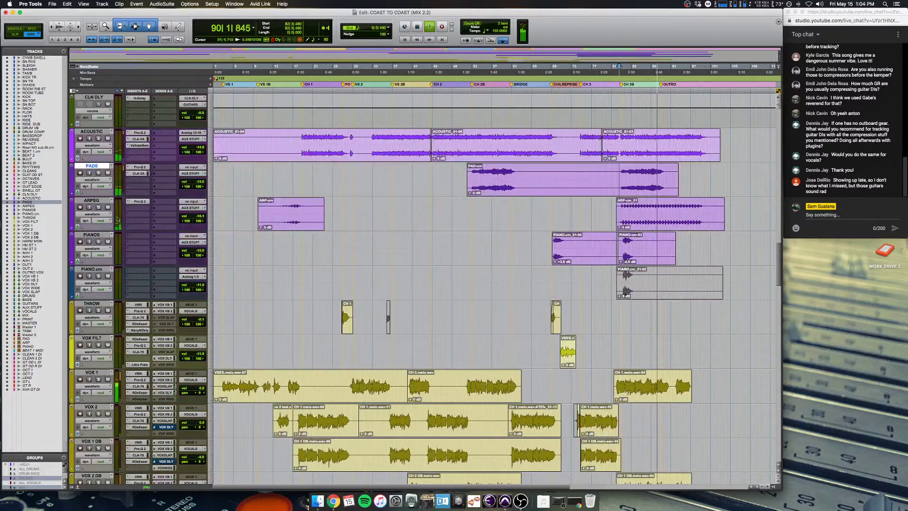
Step: Reduce the height of all tracks so more of the session fits in view
click(210, 211)
alt+click(215, 213)
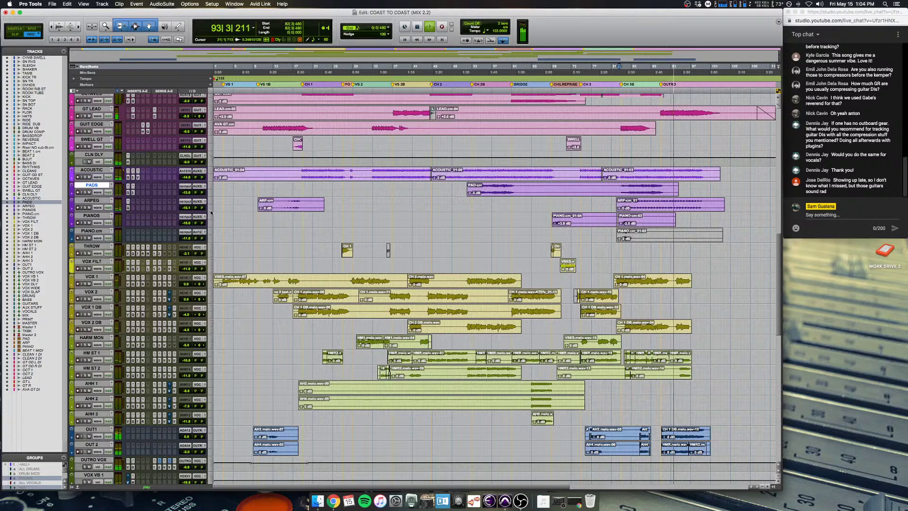
scroll(264, 213, up, 5)
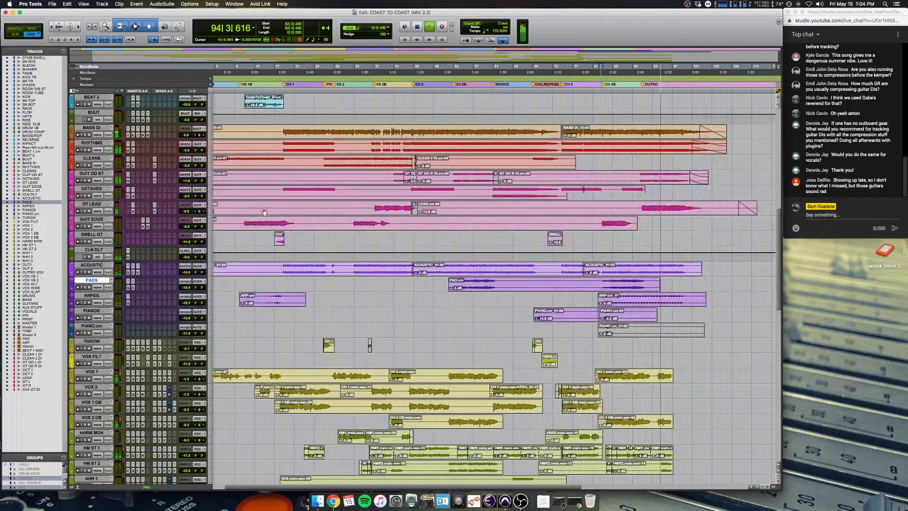
Step: Solo the GUIT OD ST and GT LEAD tracks and place the playback cursor at 90|3|000, just before OUTRO
click(639, 173)
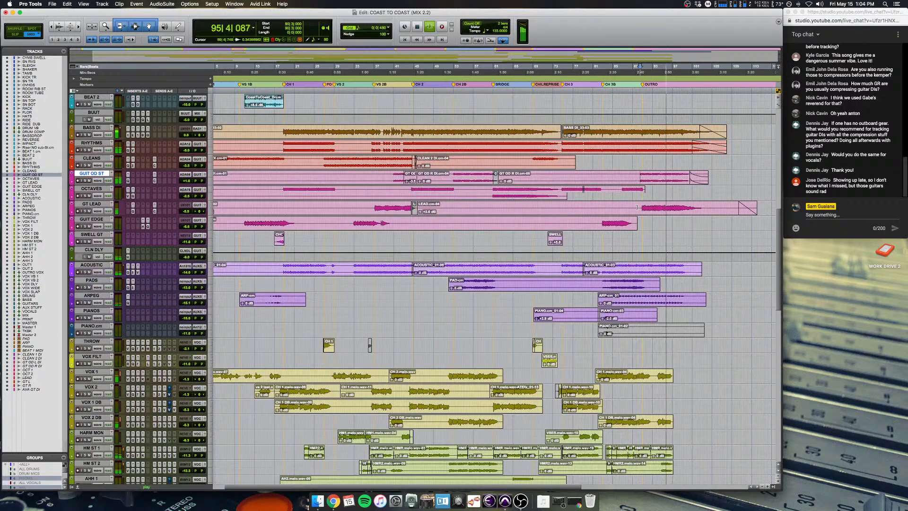
click(640, 204)
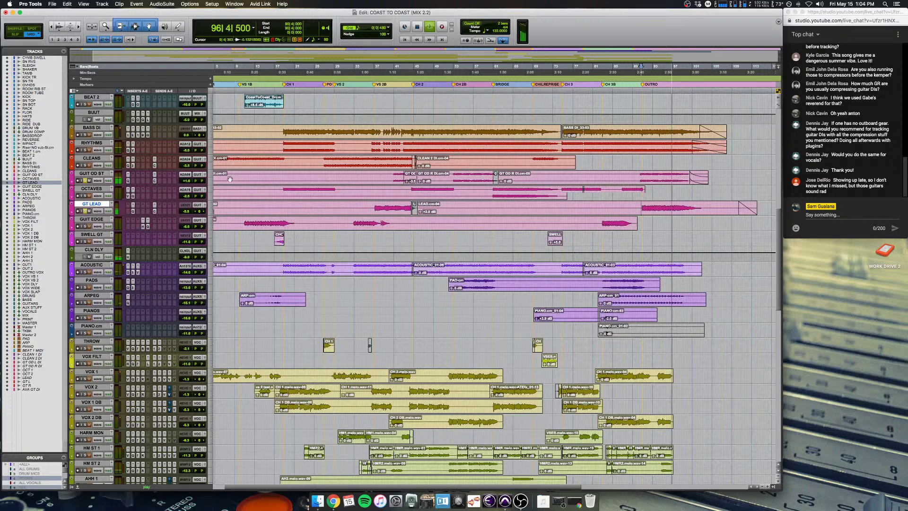
key(super+bracketright)
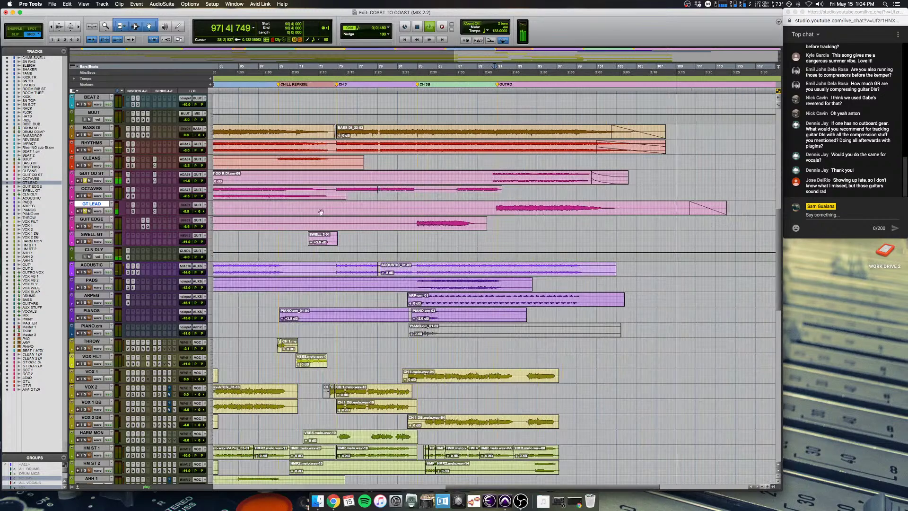
key(super+bracketleft)
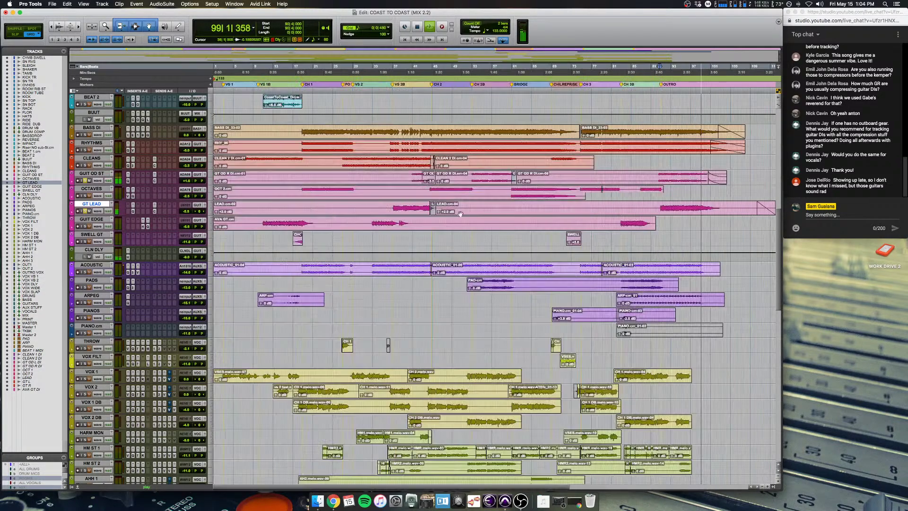
key(super+bracketright)
key(super+bracketright)
key(super+bracketright)
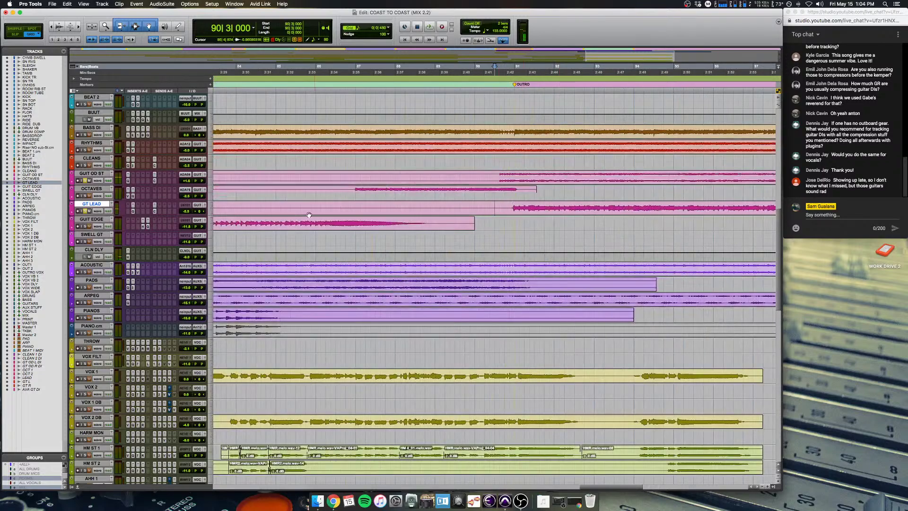
Step: Enlarge all tracks again and frame the GUIT OD ST and GT LEAD parts around the start of OUTRO
alt+click(208, 207)
click(222, 223)
key(super+bracketleft)
key(super+bracketleft)
key(super+bracketright)
key(super+bracketright)
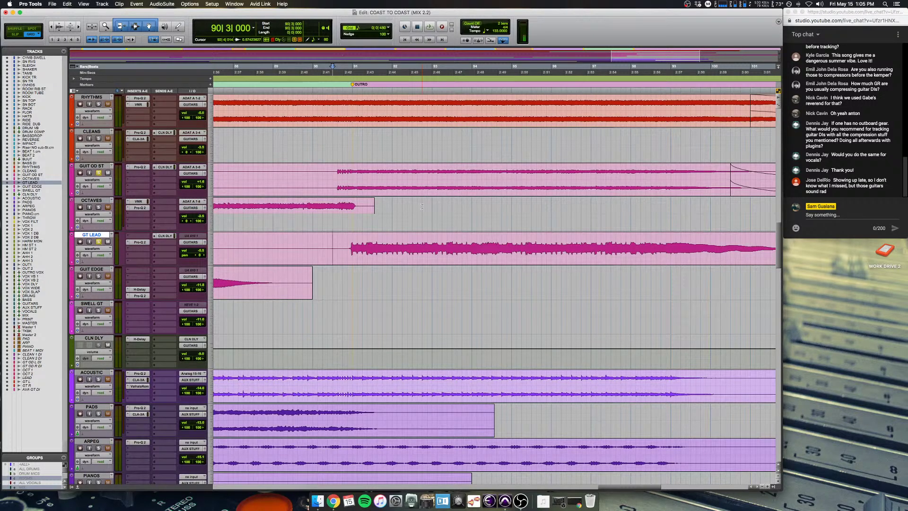
Step: Play OUTRO from 90|3|000 with GUIT OD ST and GT LEAD soloed, and unsolo them to hear the full mix
key(space)
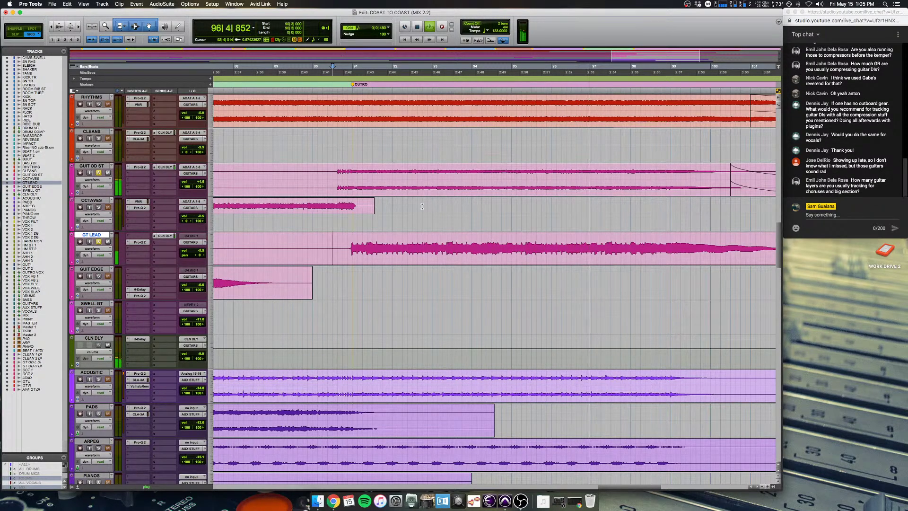
key(alt+a)
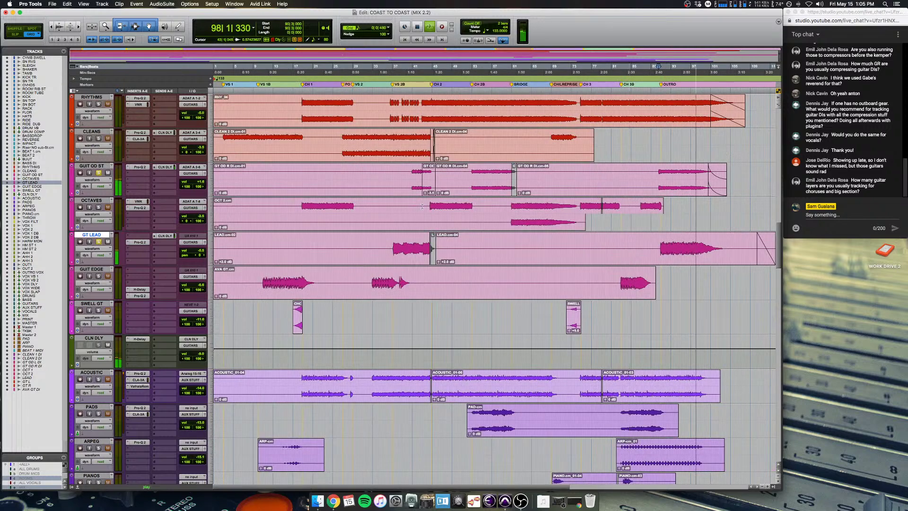
scroll(422, 206, up, 5)
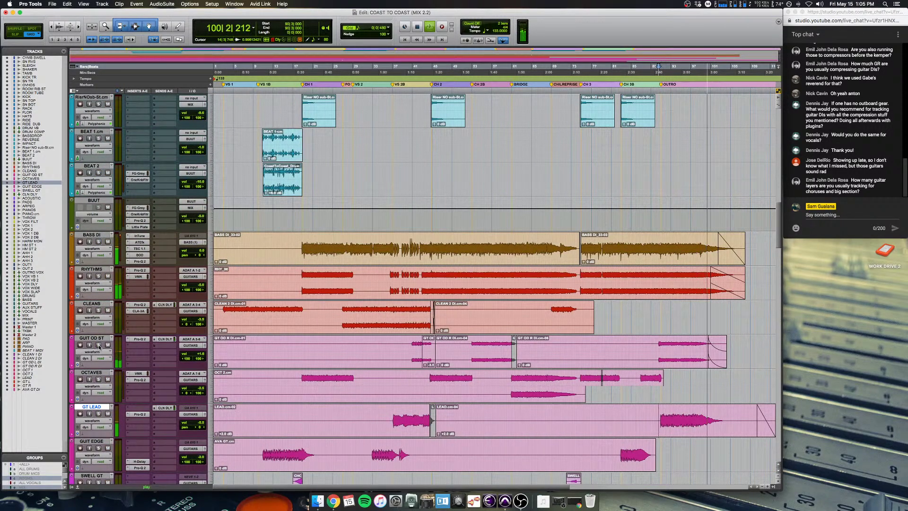
key(space)
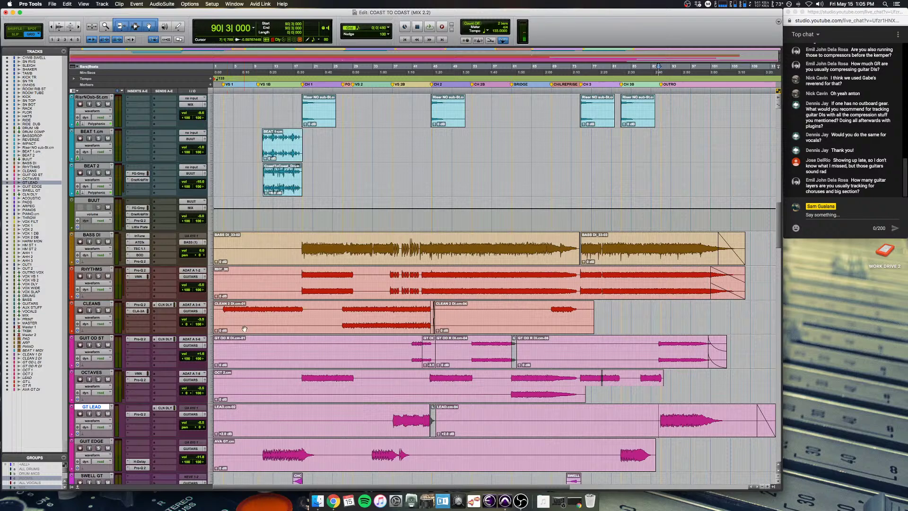
Step: Place the playback cursor at 90|1|000 on the GT LEAD track and frame the song's final sections
scroll(250, 329, right, 3)
scroll(589, 406, down, 2)
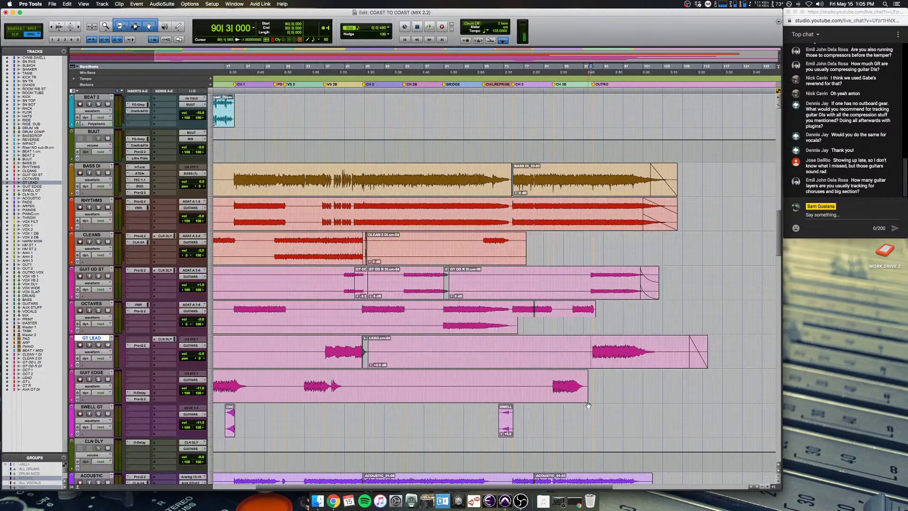
scroll(588, 405, up, 3)
scroll(589, 405, down, 2)
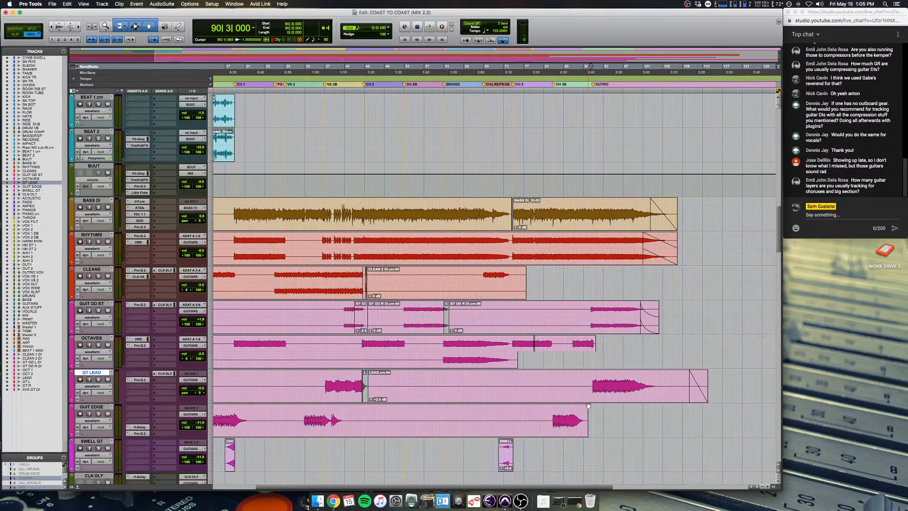
key(super+bracketright)
key(super+bracketright)
key(super+bracketright)
key(super+bracketright)
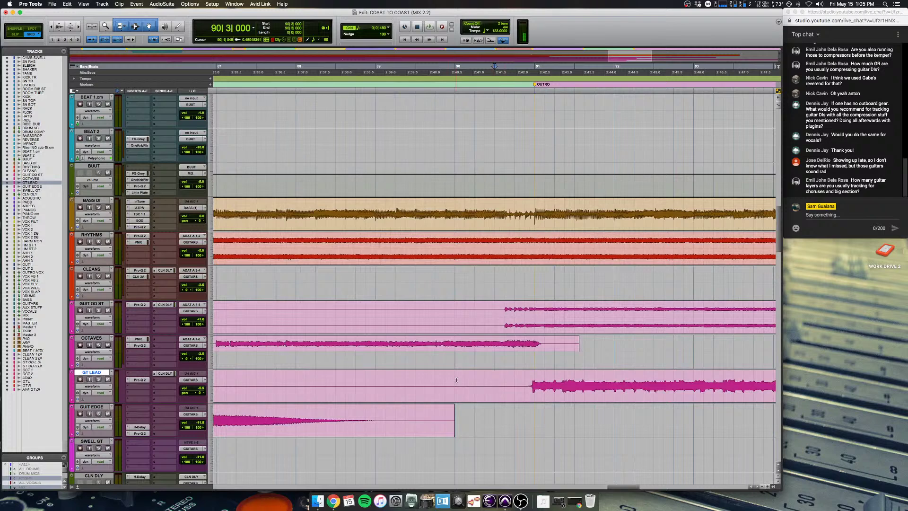
click(456, 379)
key(super+bracketleft)
key(super+bracketleft)
key(super+bracketleft)
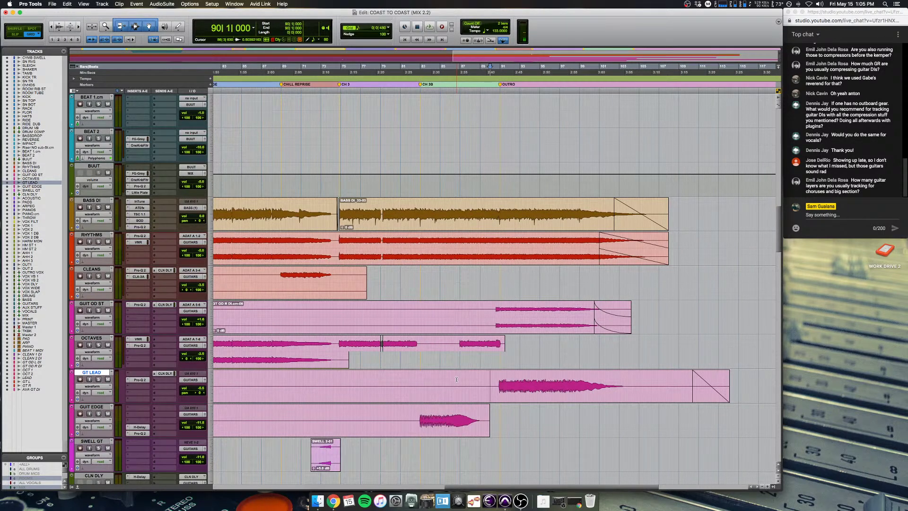
key(super+bracketleft)
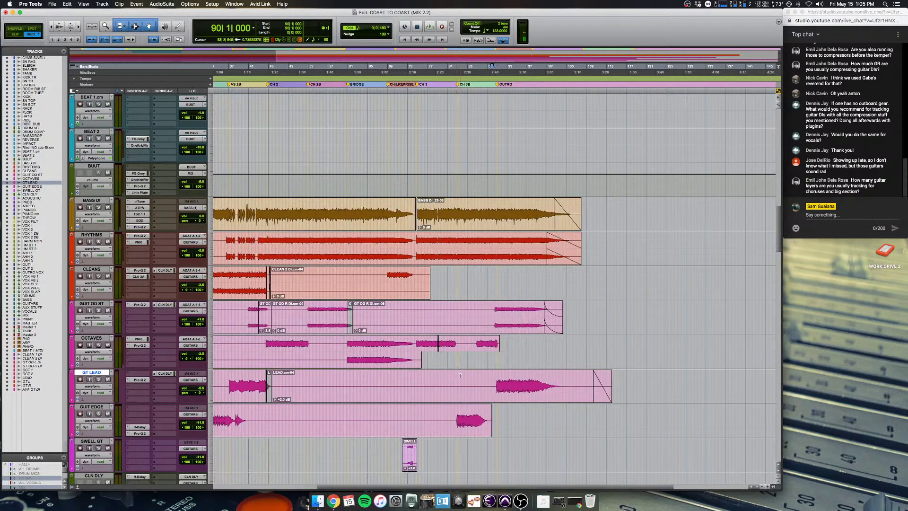
Step: Highlight the RHYTHMS part from 88|3|000 and the GUIT OD ST part from 90|1|000 through the end of OUTRO
scroll(460, 376, up, 1)
drag(484, 277, 601, 289)
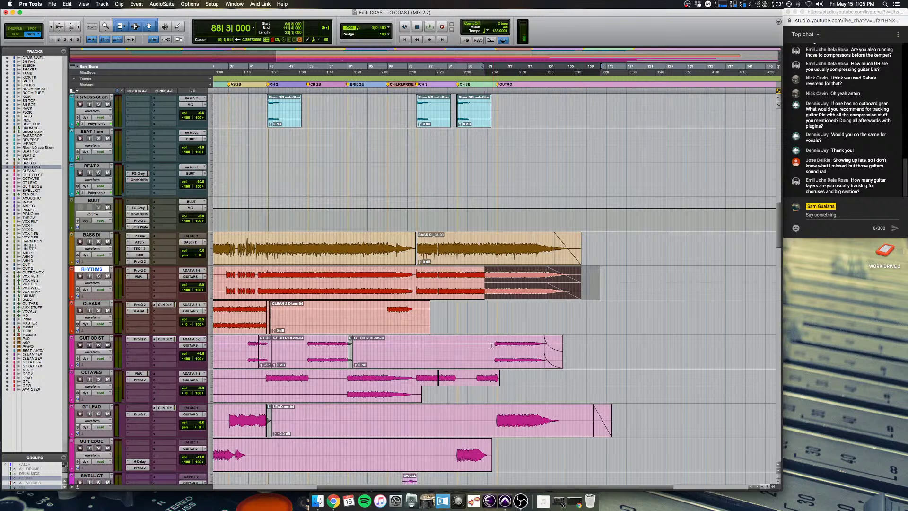
drag(492, 346, 586, 352)
key(super+bracketright)
key(super+bracketright)
key(super+bracketright)
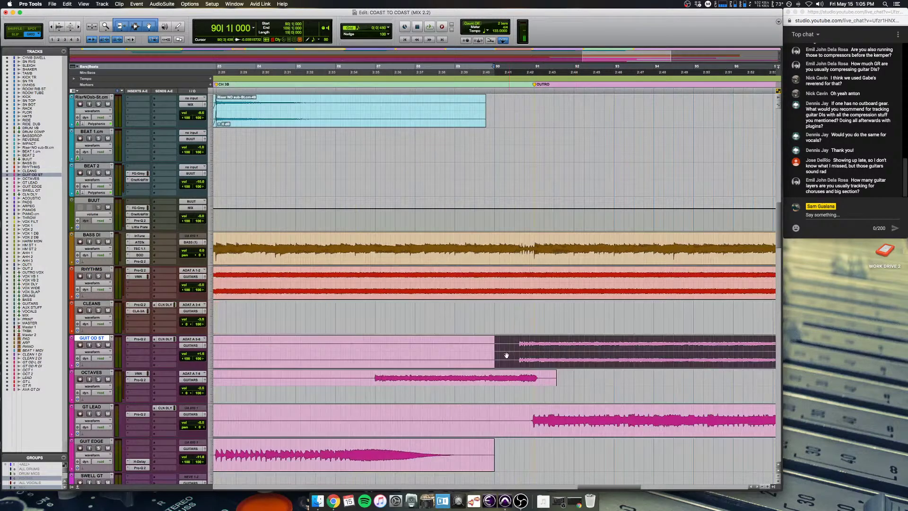
Step: Solo the RHYTHMS and GUIT OD ST tracks and play them from 90|4|480 into OUTRO
click(534, 348)
key(super+bracketleft)
click(513, 278)
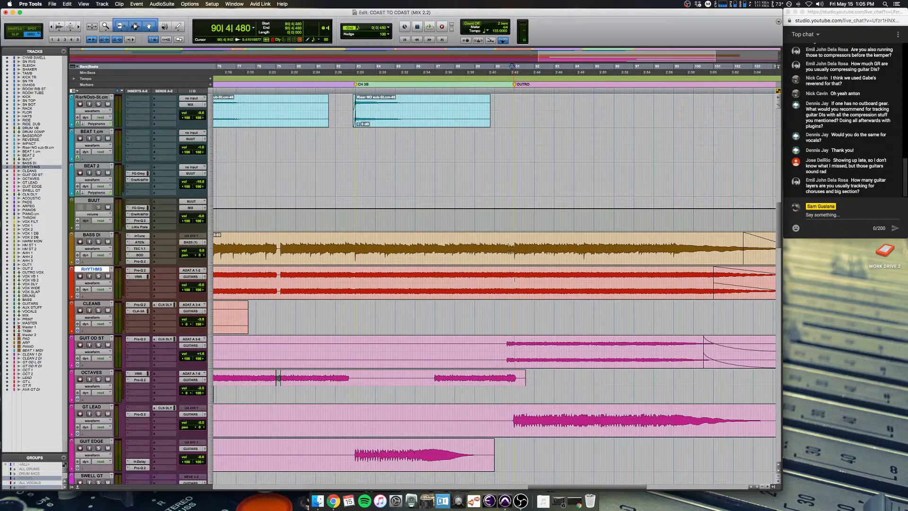
click(512, 344)
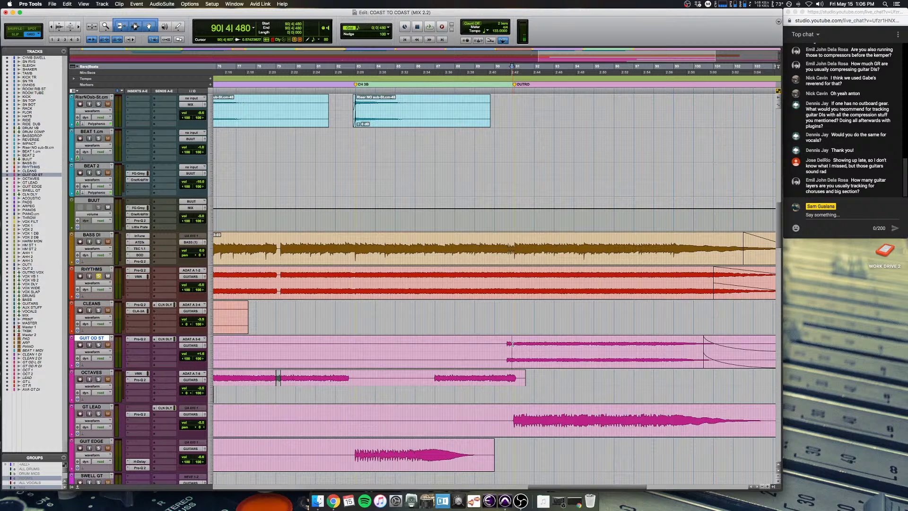
key(space)
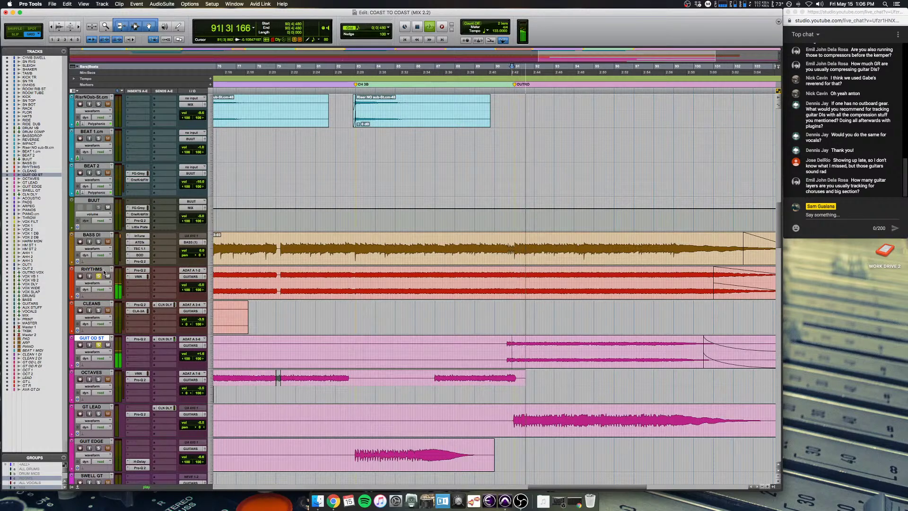
Step: Play OUTRO from 91|3|480 on the GT LEAD track, adding that track to the solo, and stop playback
click(92, 406)
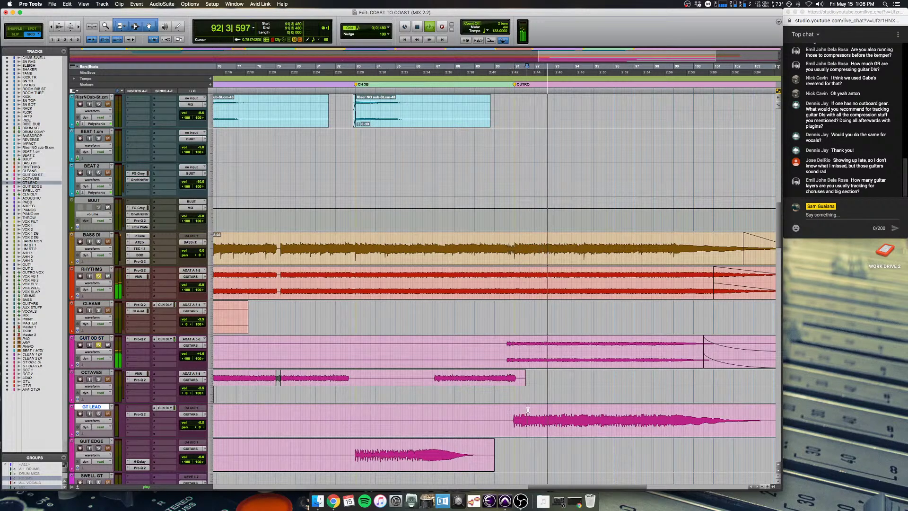
click(99, 413)
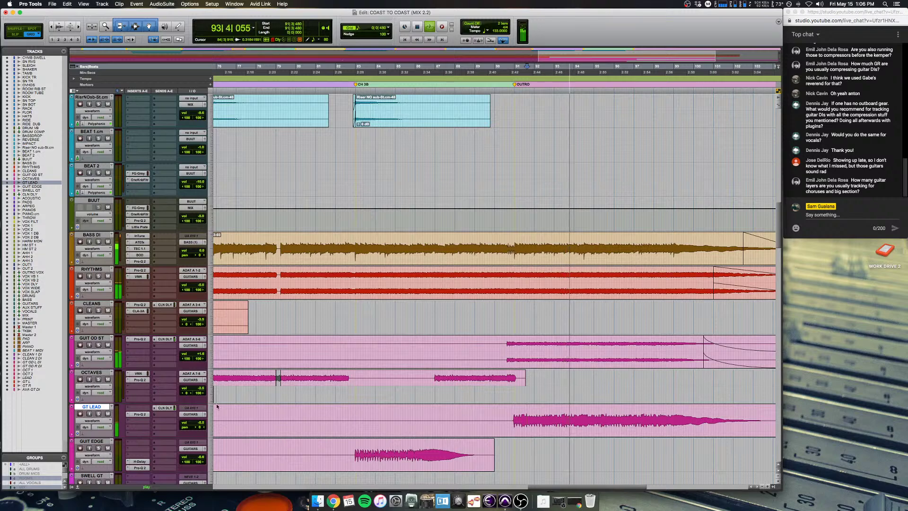
key(super+bracketleft)
key(super+bracketleft)
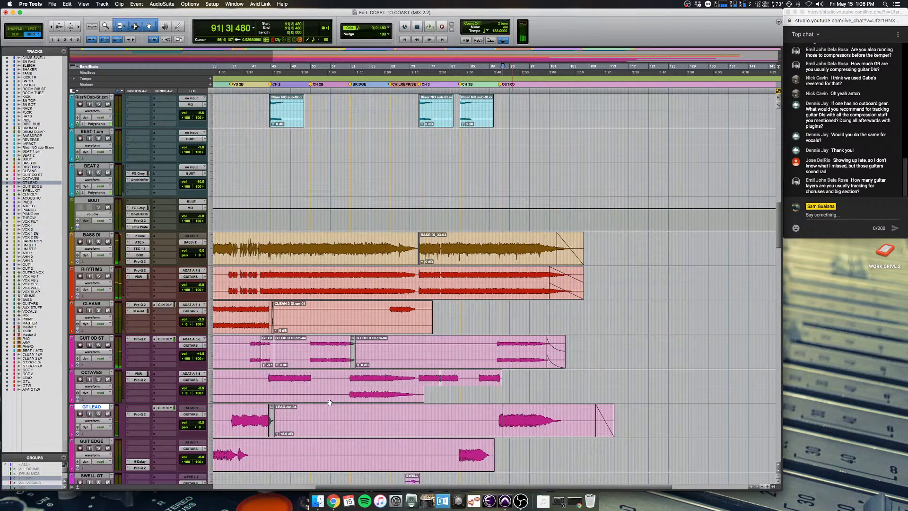
key(space)
Step: Return to the song start and place the playback cursor at 58|3|480 on the RHYTHMS track, before BRIDGE
key(Return)
click(506, 275)
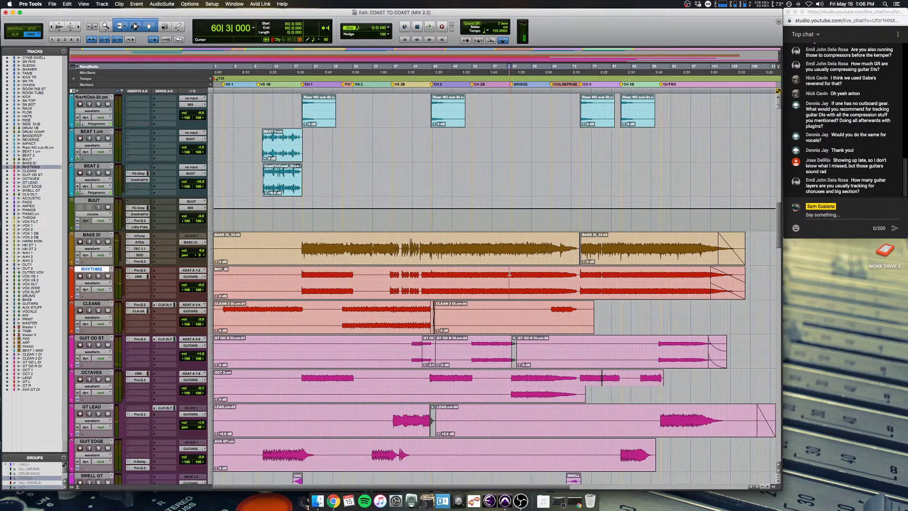
key(super+bracketright)
key(super+bracketright)
key(super+bracketright)
click(423, 274)
key(super+bracketleft)
key(super+bracketleft)
Step: Review the guitar and synth tracks around BRIDGE and play the mix from 58|3|480
scroll(419, 270, down, 5)
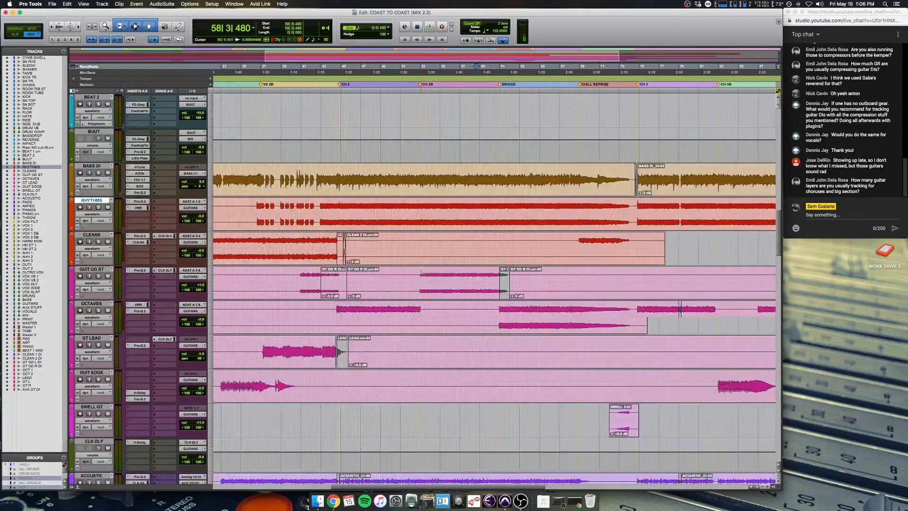
scroll(419, 270, up, 1)
scroll(419, 270, left, 1)
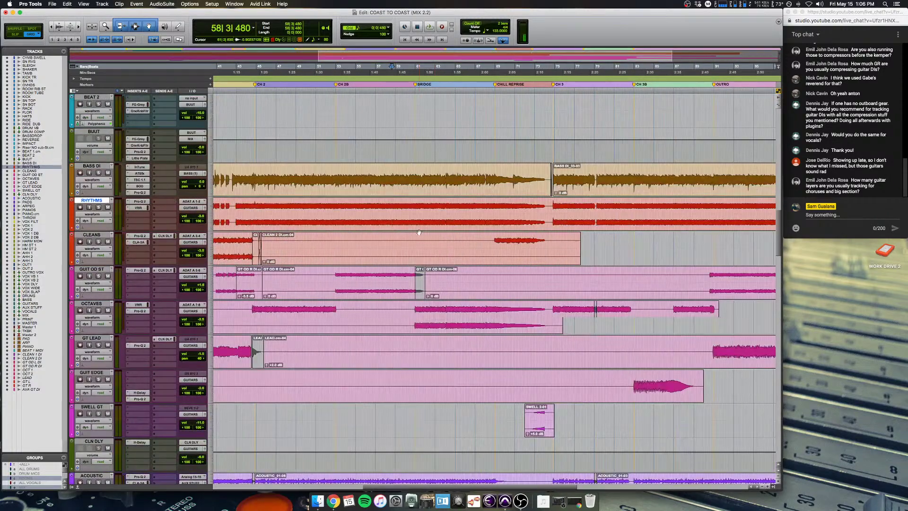
scroll(412, 313, down, 10)
scroll(412, 316, up, 11)
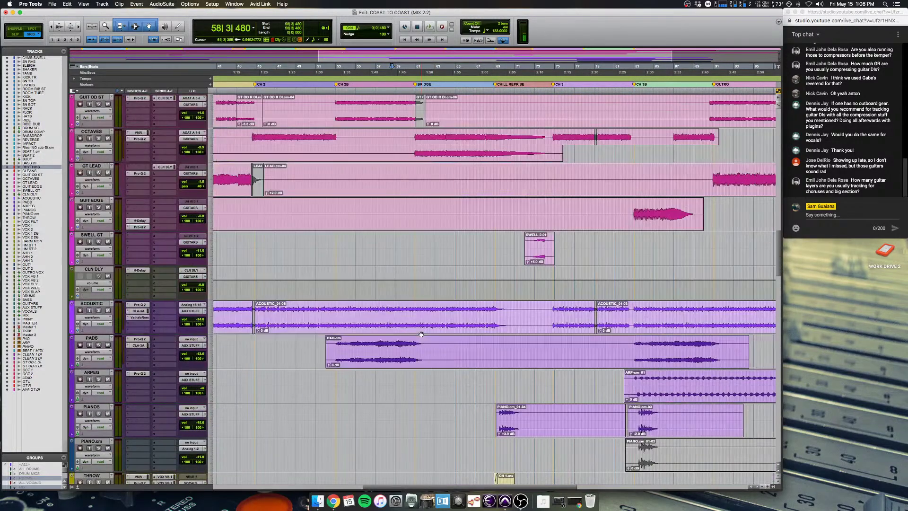
key(space)
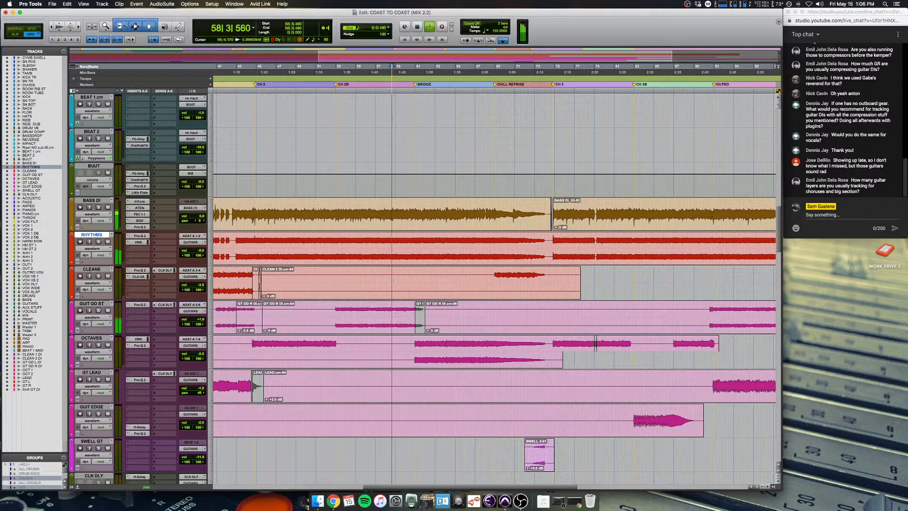
Step: Highlight the OCTAVES parts across BRIDGE and CHILL REPRISE, stop playback, and place the playback cursor at 60|3|480 on that track
scroll(400, 260, down, 3)
drag(407, 241, 577, 246)
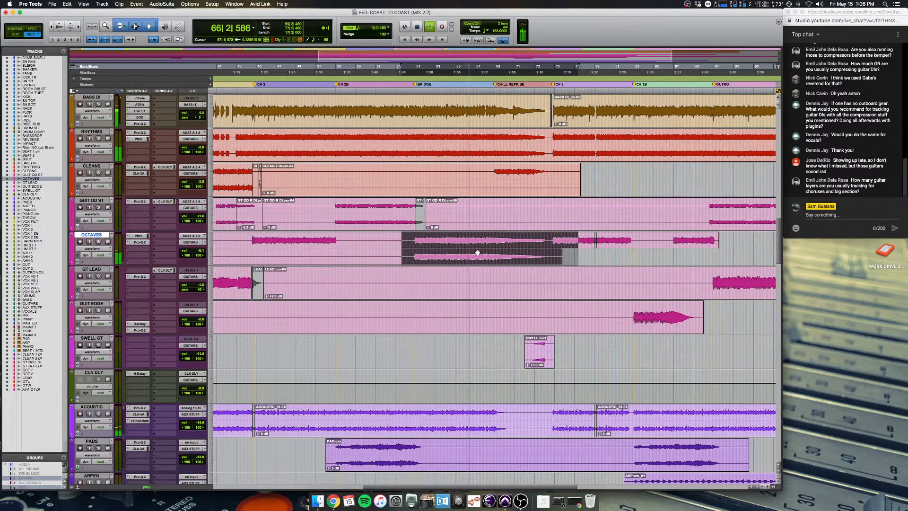
key(space)
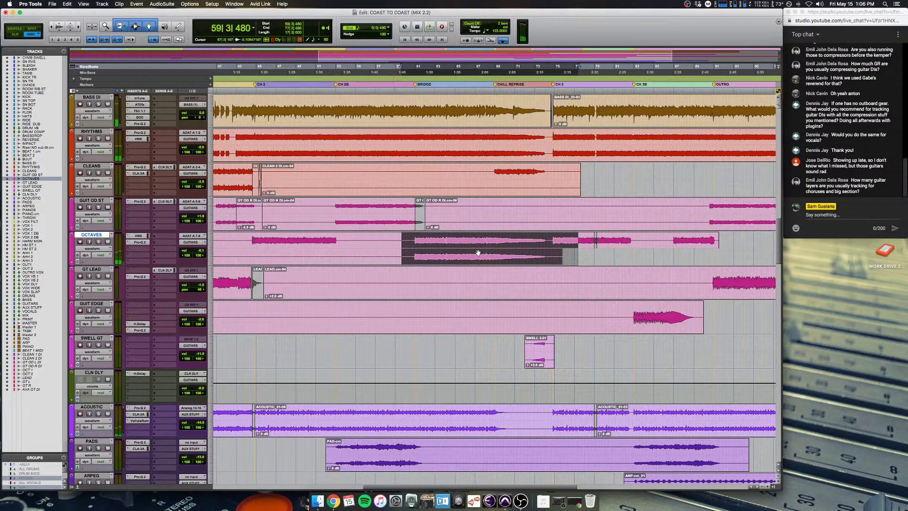
click(411, 243)
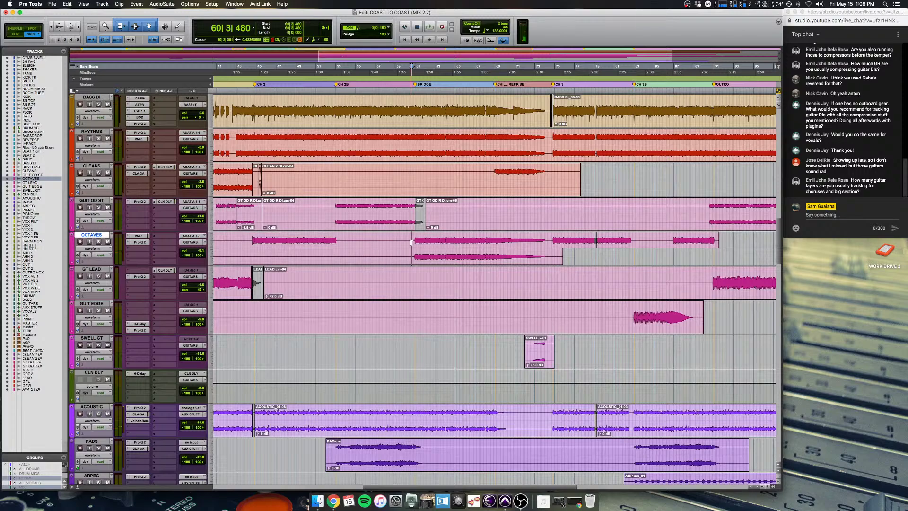
Step: Examine the full-song arrangement, from the bass and guitar layers through the synth, piano, vocal and harmony tracks
key(super+bracketleft)
scroll(454, 253, up, 3)
scroll(454, 253, down, 3)
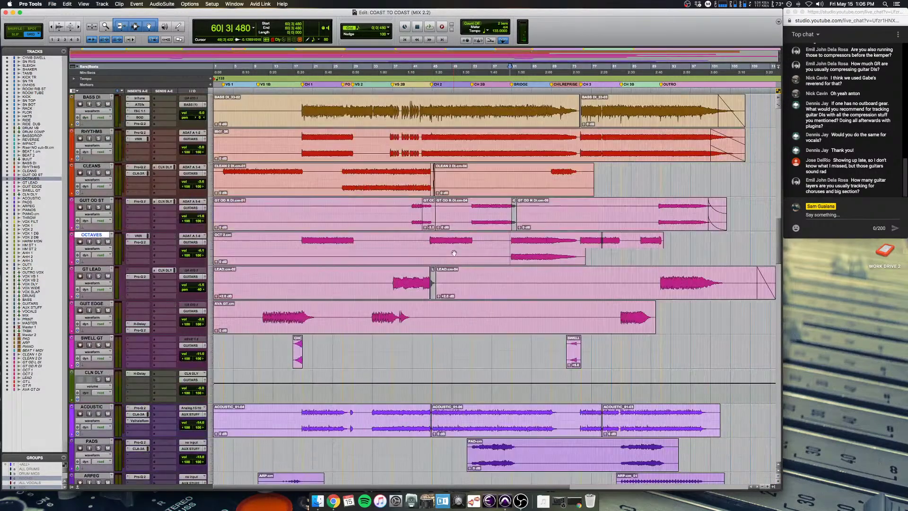
scroll(453, 253, down, 10)
scroll(428, 255, up, 8)
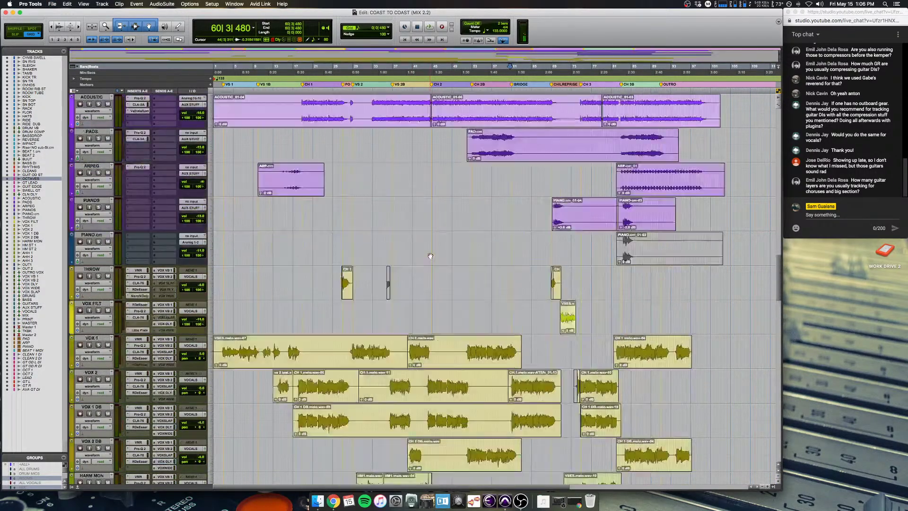
scroll(430, 253, down, 6)
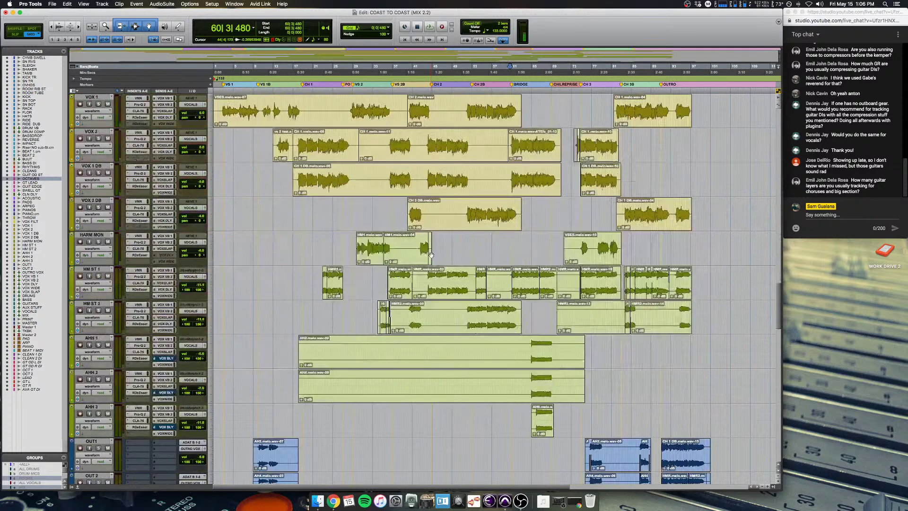
scroll(428, 254, up, 14)
scroll(427, 255, down, 2)
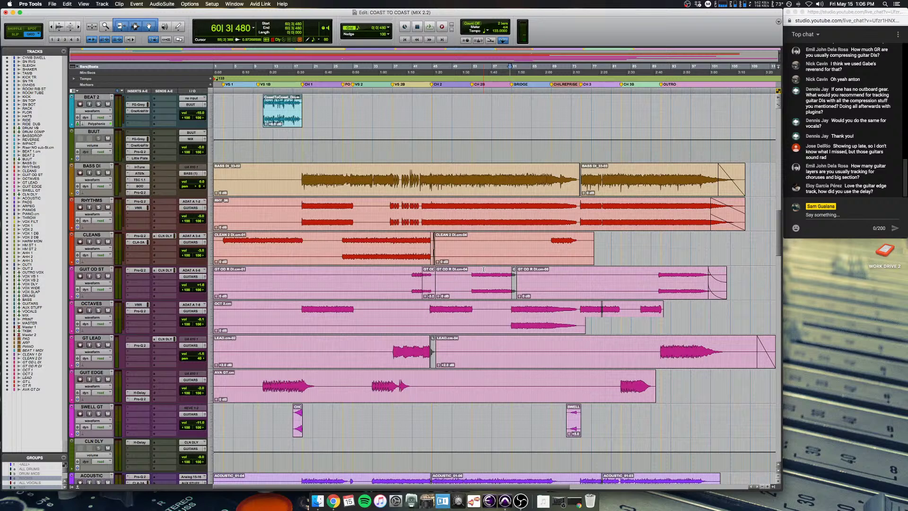
Step: Solo the GUIT EDGE track and play its VS 2 part from 33|1|000
scroll(603, 303, down, 2)
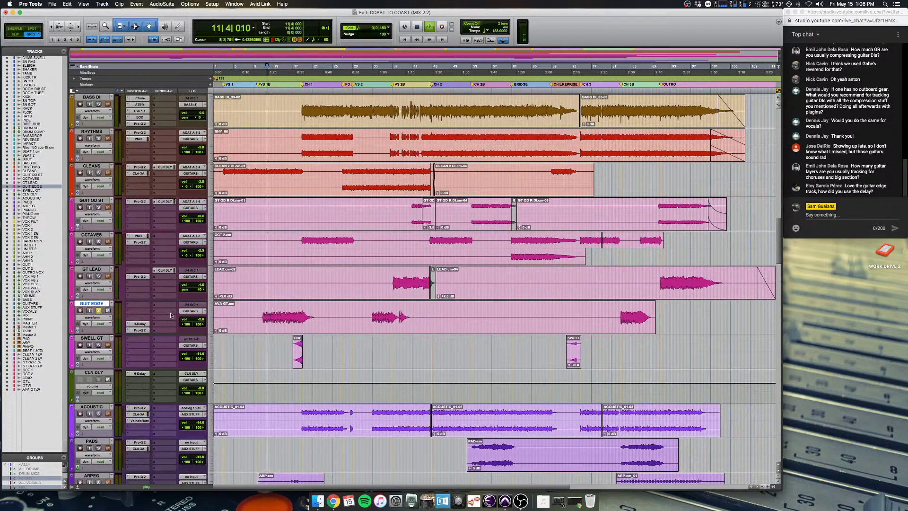
key(space)
click(368, 306)
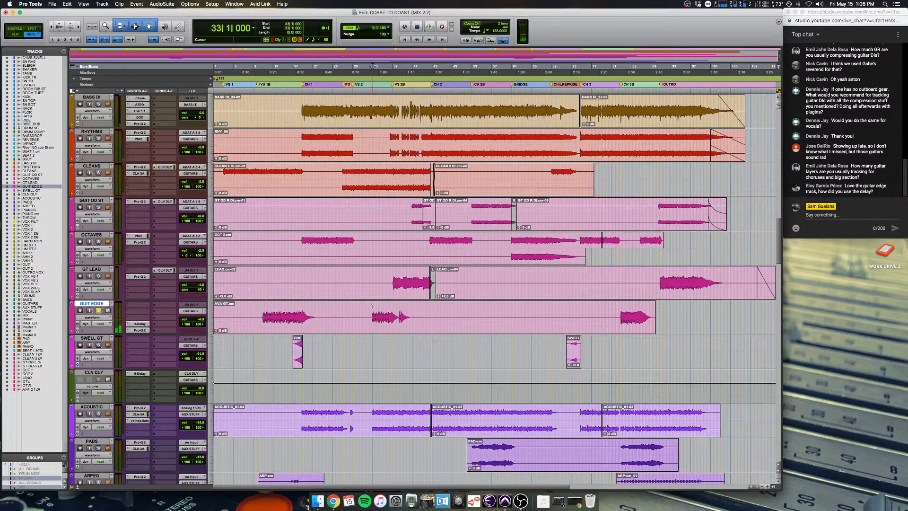
key(space)
Step: Open the H-Delay insert on GUIT EDGE and audition its dotted eighth-note delay setting from 33|1|000
click(140, 324)
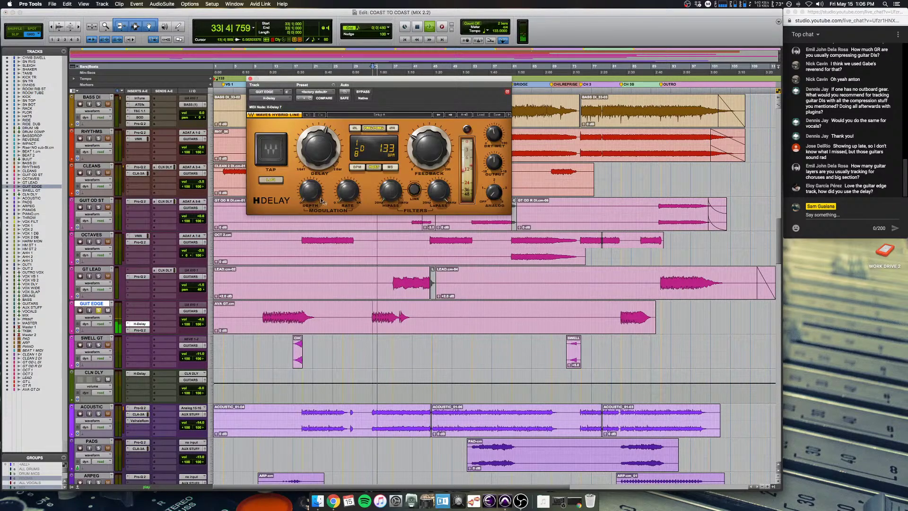
mouse_move(321, 201)
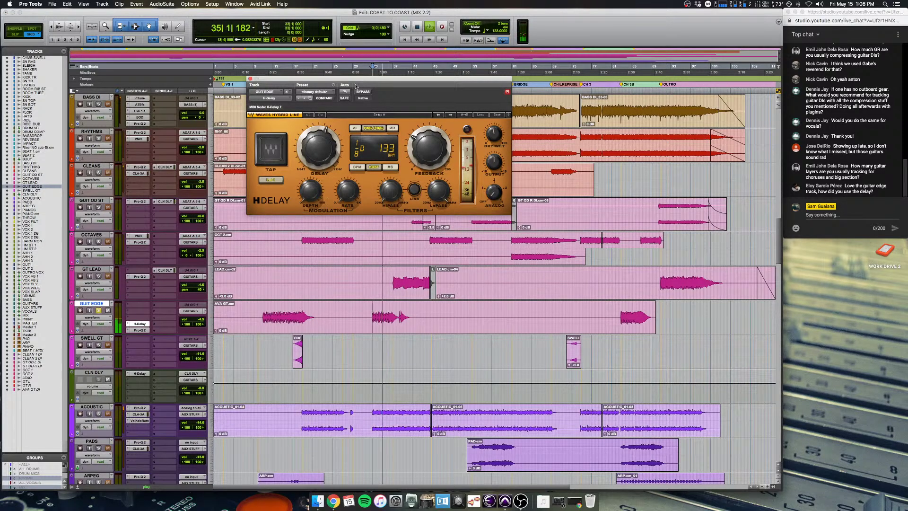
key(space)
drag(359, 80, 403, 134)
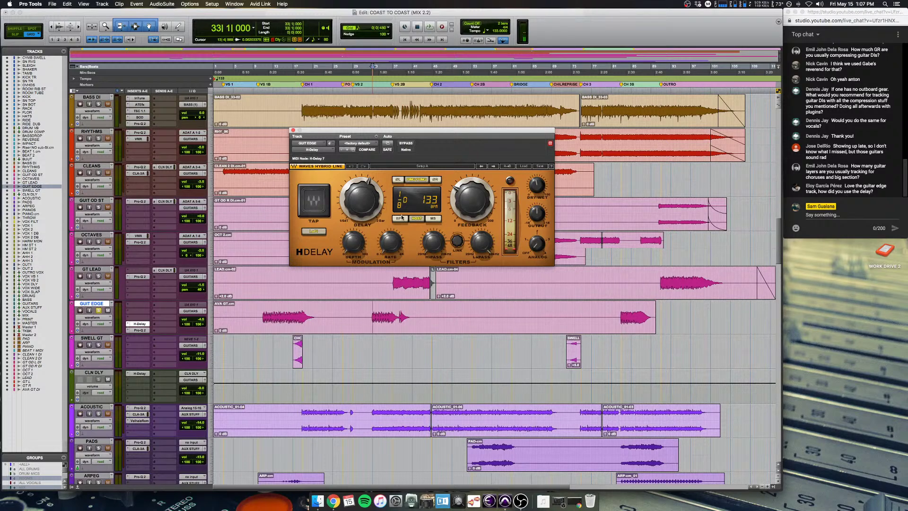
key(space)
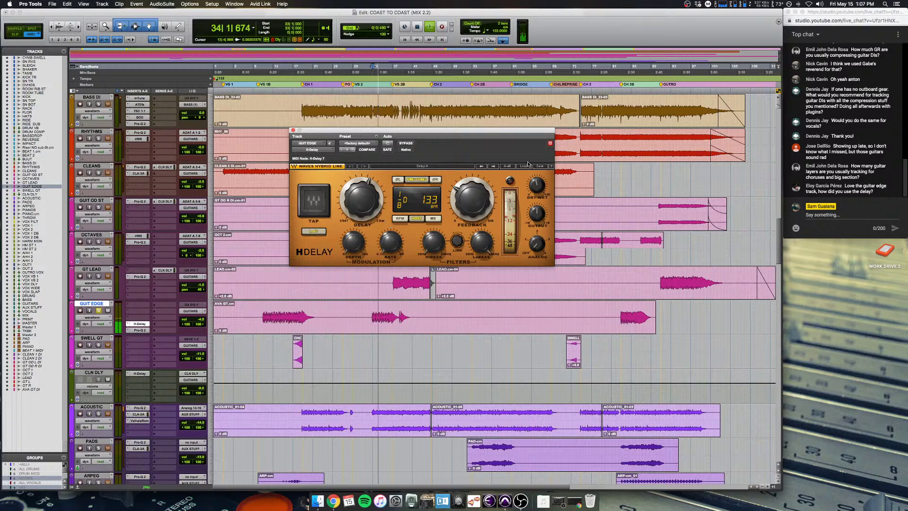
mouse_move(539, 186)
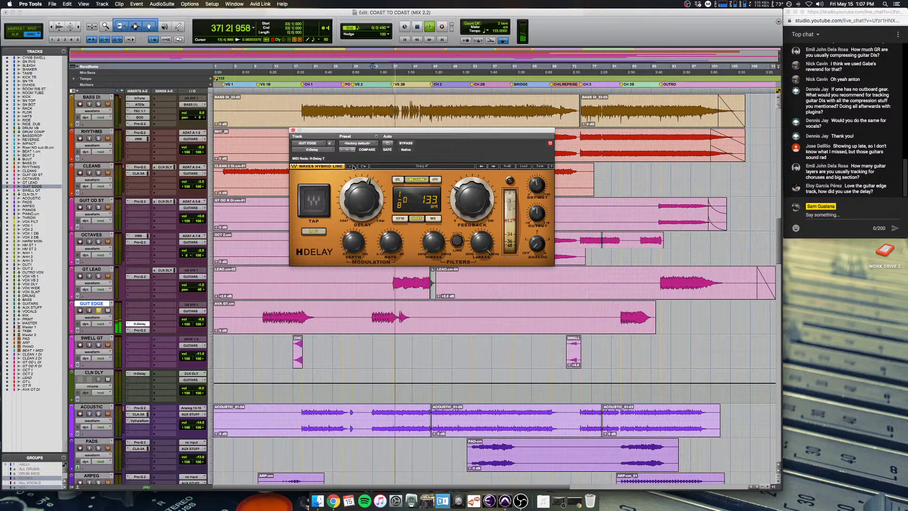
key(space)
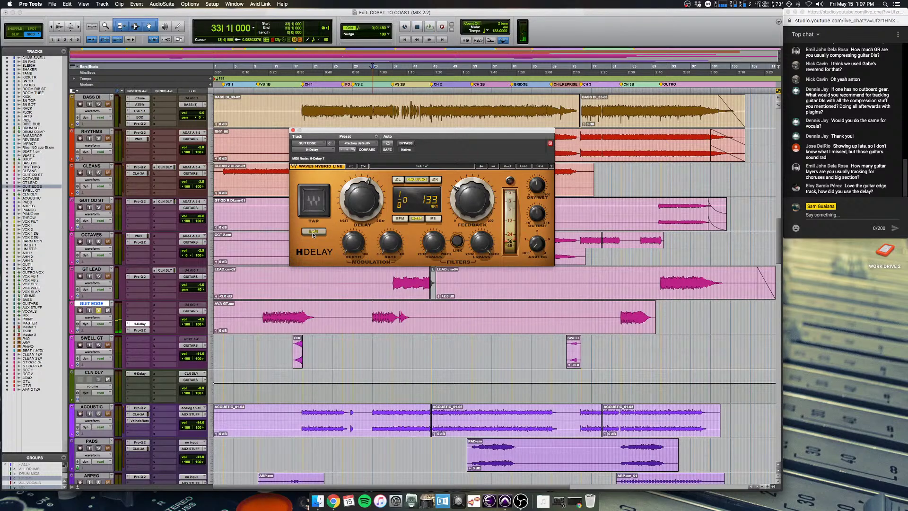
Step: Compare the GUIT EDGE delay with H-Delay's LoFi option toggled and restored, playing from 33|1|000 each time
key(space)
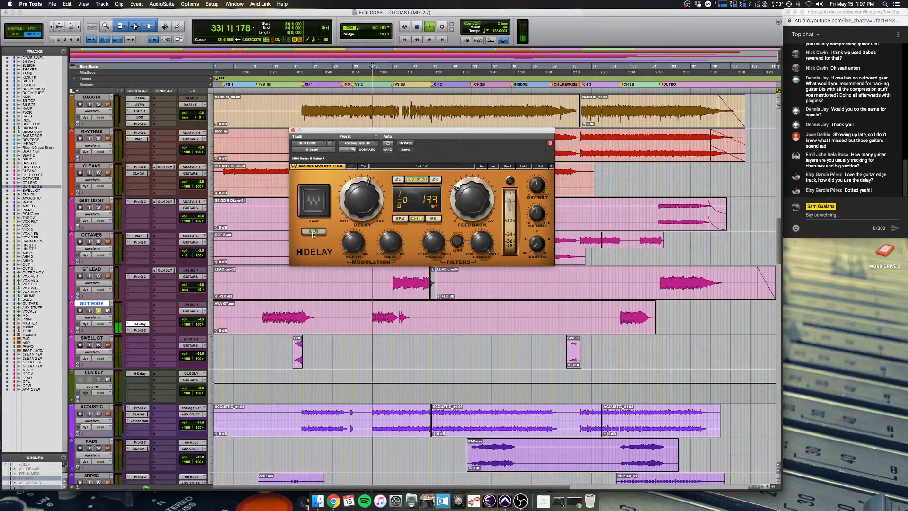
click(312, 233)
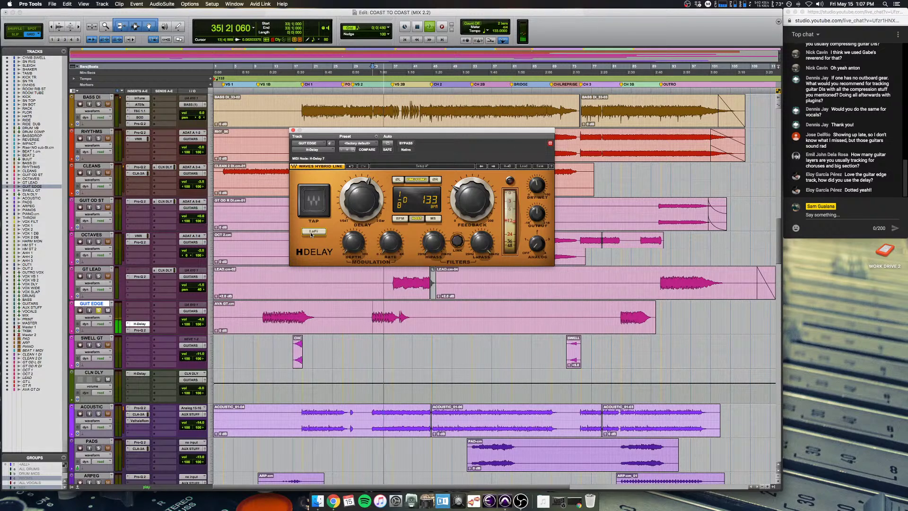
key(space)
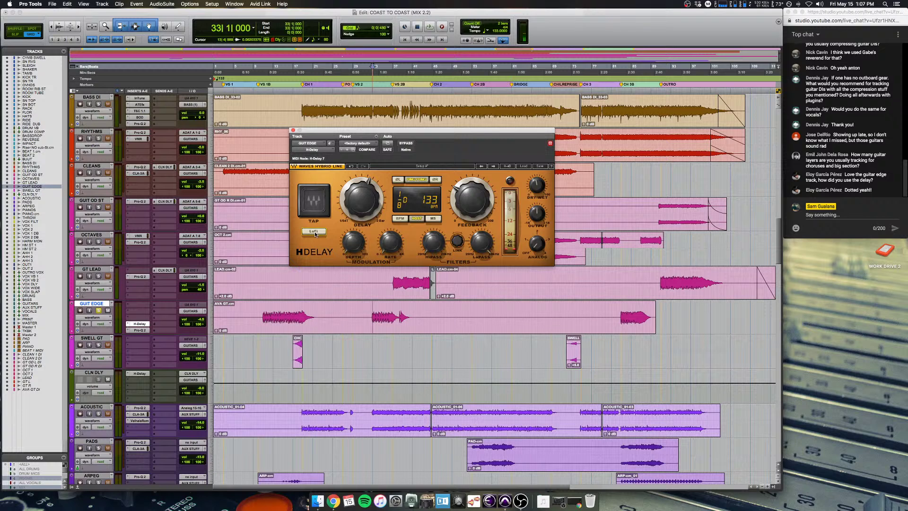
key(space)
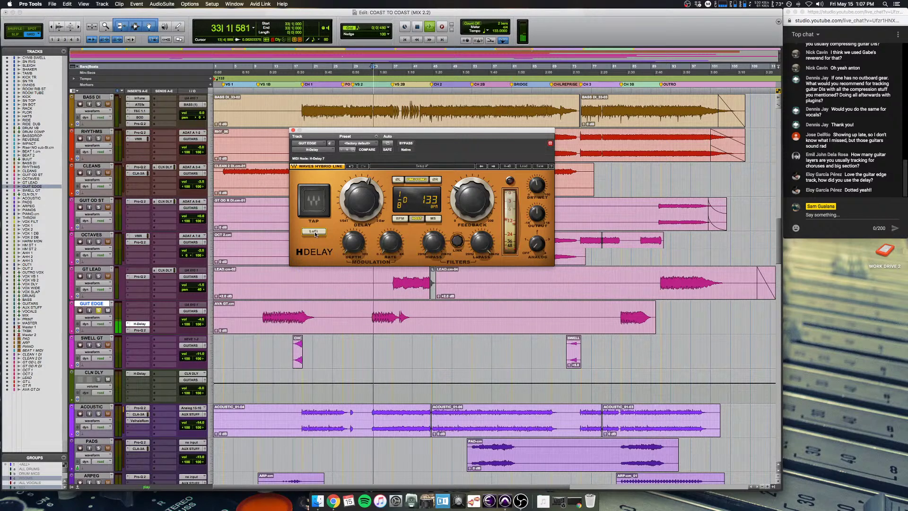
click(315, 234)
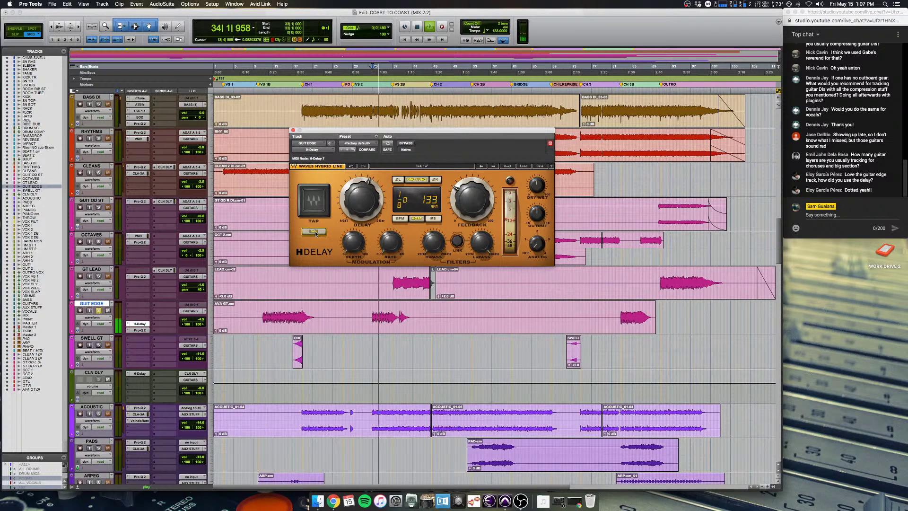
key(space)
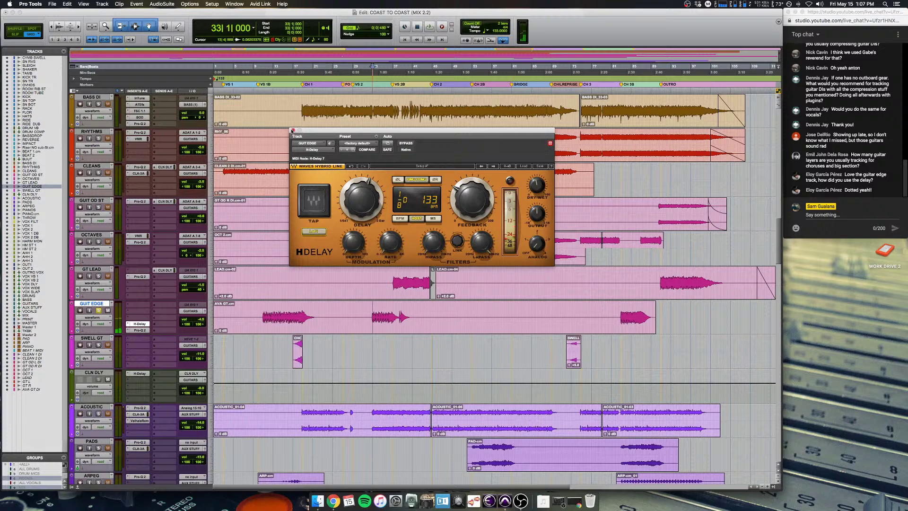
Step: Close the H-Delay window, then unsolo GUIT EDGE and play the full mix from 33|1|000
click(292, 130)
scroll(304, 326, down, 5)
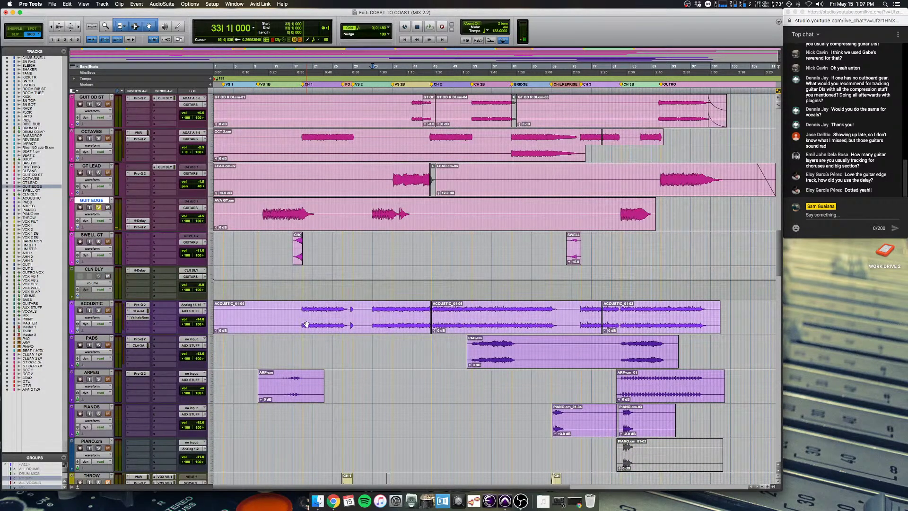
scroll(352, 321, up, 1)
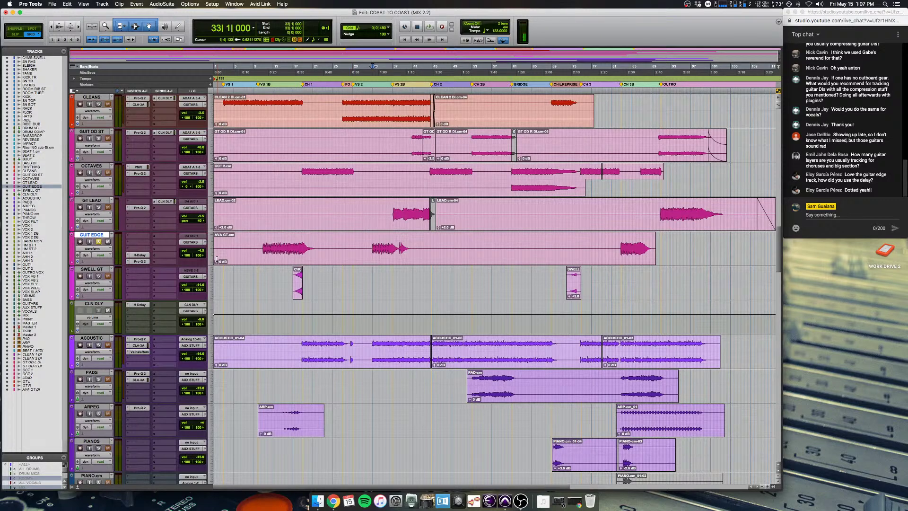
click(99, 242)
key(space)
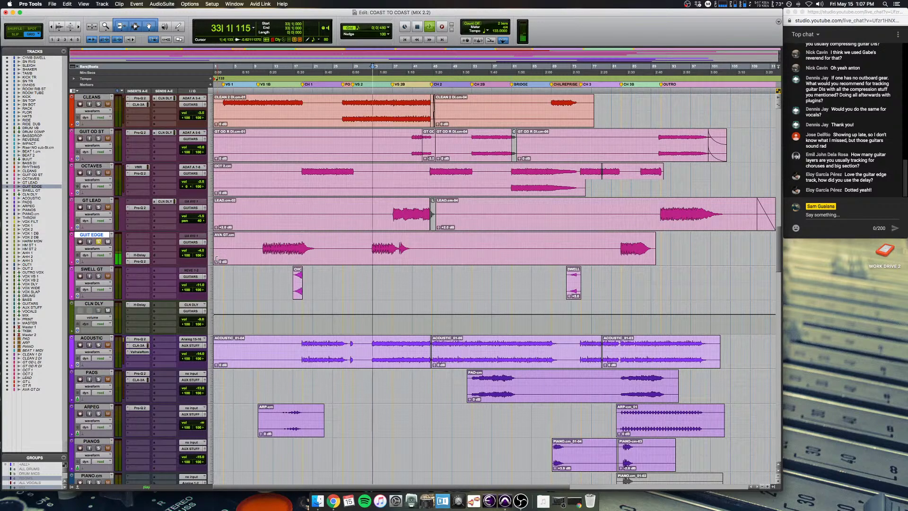
Step: Play the full mix from 82|4|000 around CH 3B, checking the H-Delay on GUIT EDGE, and stop playback
click(619, 241)
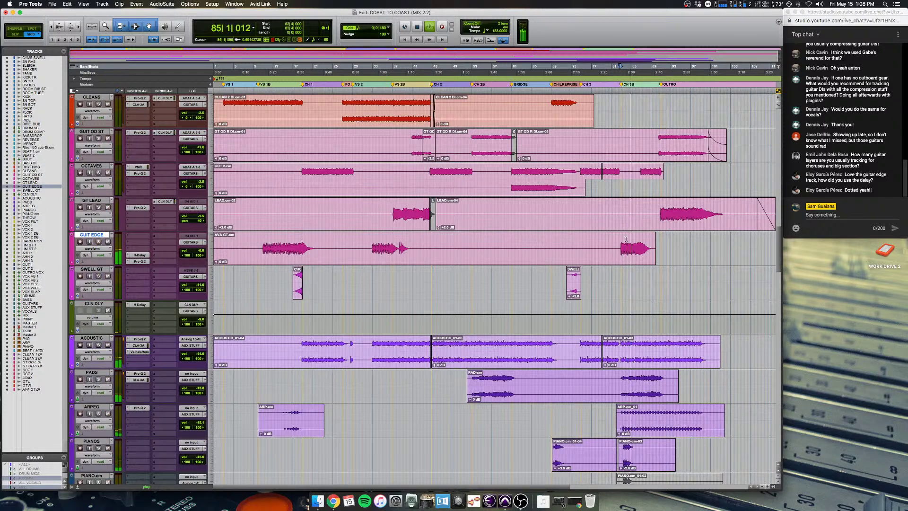
click(140, 255)
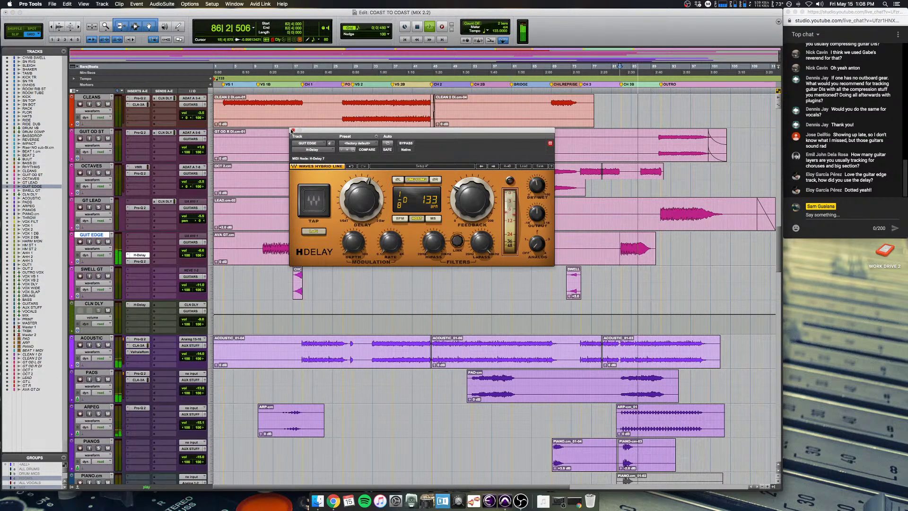
click(294, 130)
scroll(293, 137, down, 3)
scroll(293, 140, down, 6)
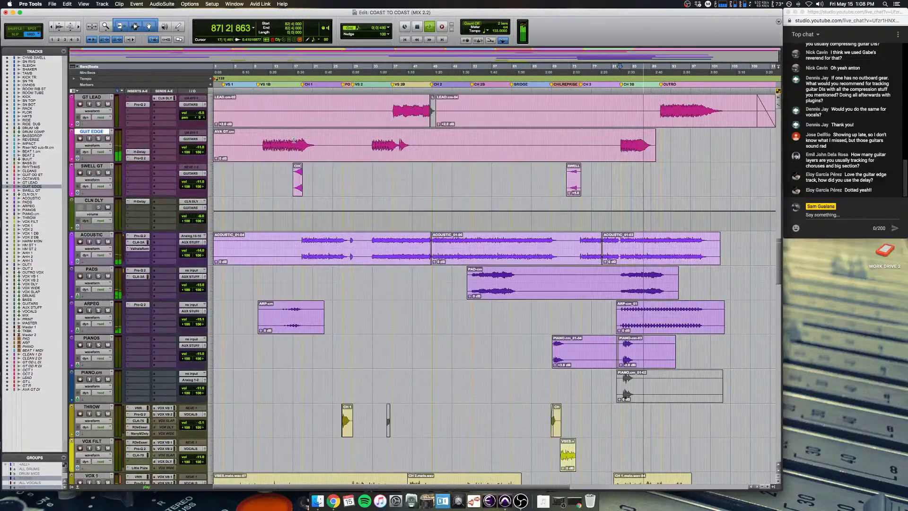
key(space)
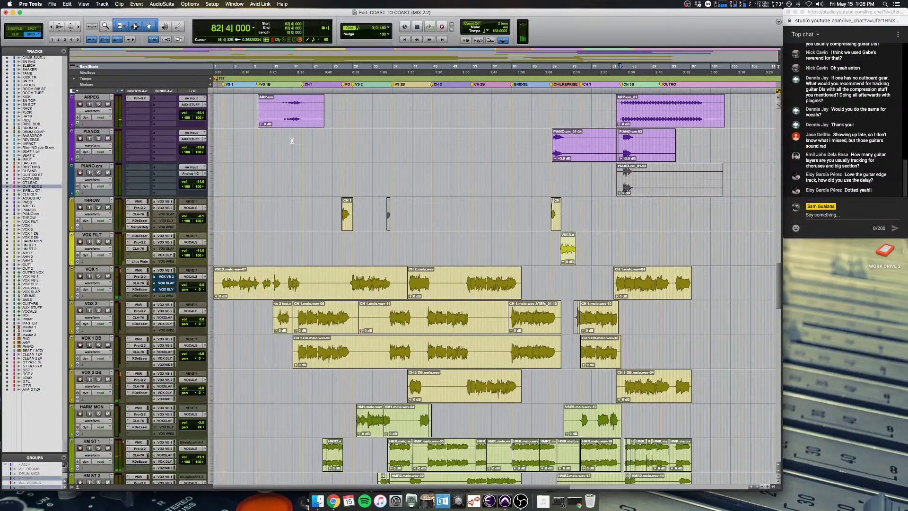
Step: Unmute the VOCALS bus in the mixer and return to the track arrangement
key(super+equal)
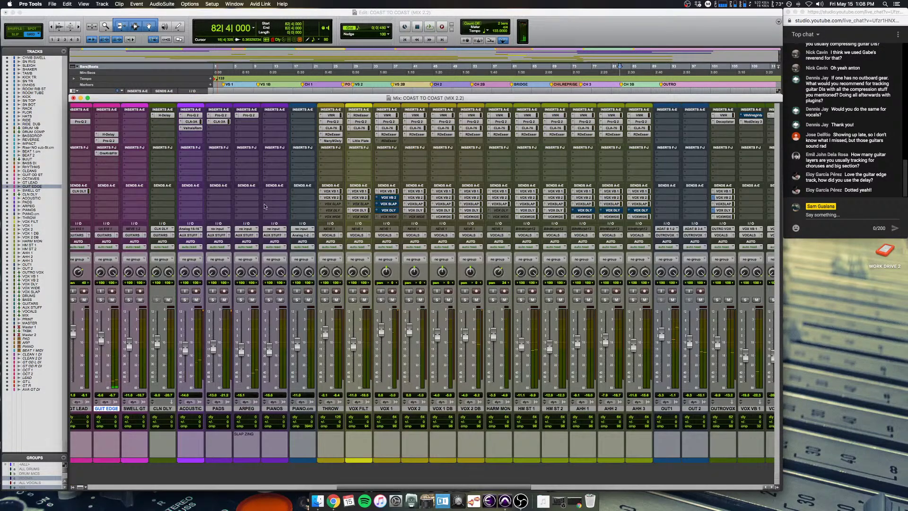
scroll(265, 207, right, 10)
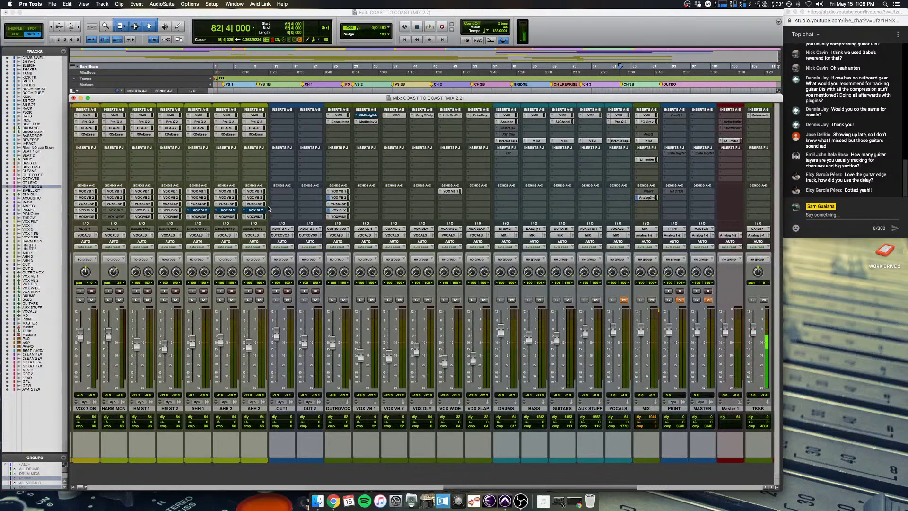
scroll(268, 209, right, 2)
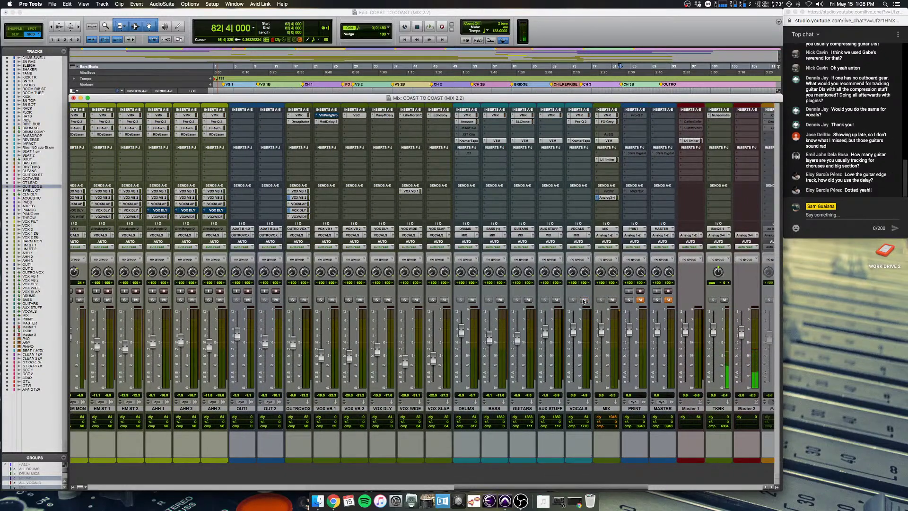
key(super+equal)
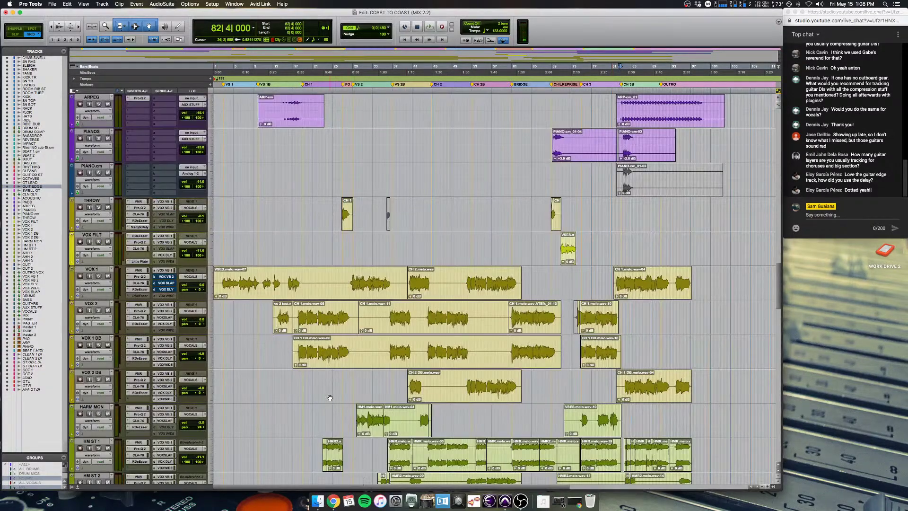
Step: Enlarge all track heights to large and zoom in on the VOX 1 waveform around 16|1|000
click(210, 286)
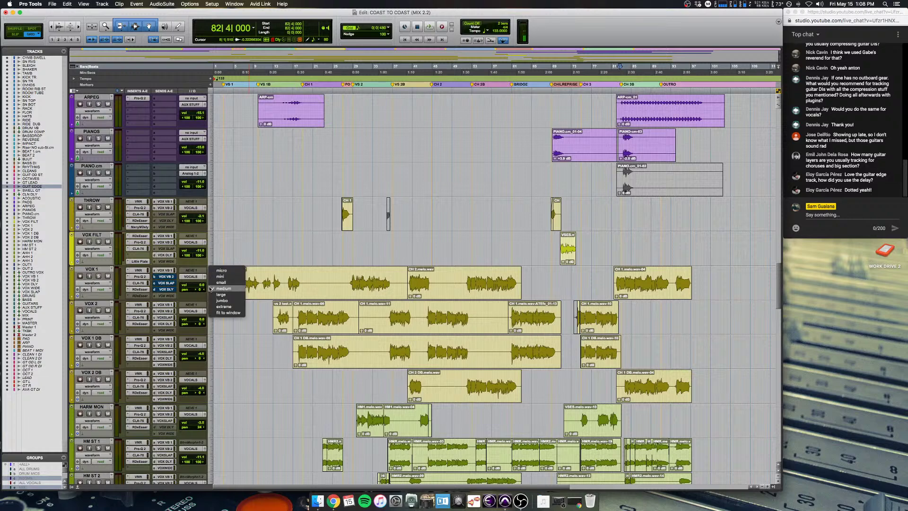
click(211, 294)
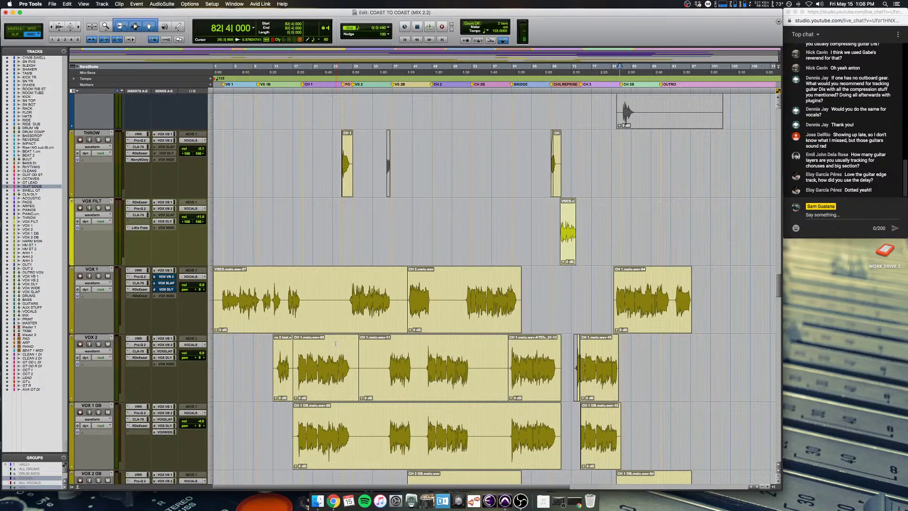
click(287, 300)
key(super+bracketright)
key(super+bracketright)
key(super+bracketright)
key(super+bracketright)
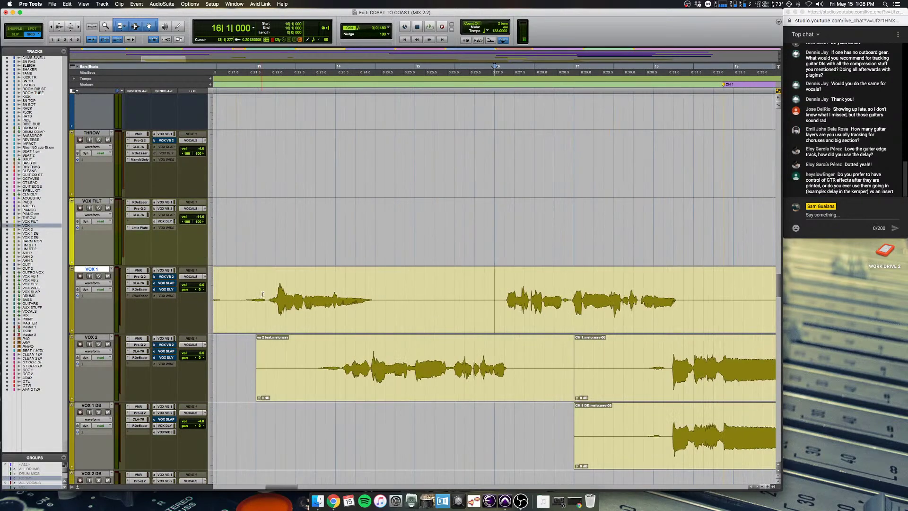
Step: Zoom out to the whole song and trim the silent starts of the AHH 1 and AHH 2 clips to the BRIDGE section
key(super+bracketleft)
key(super+bracketleft)
key(super+bracketleft)
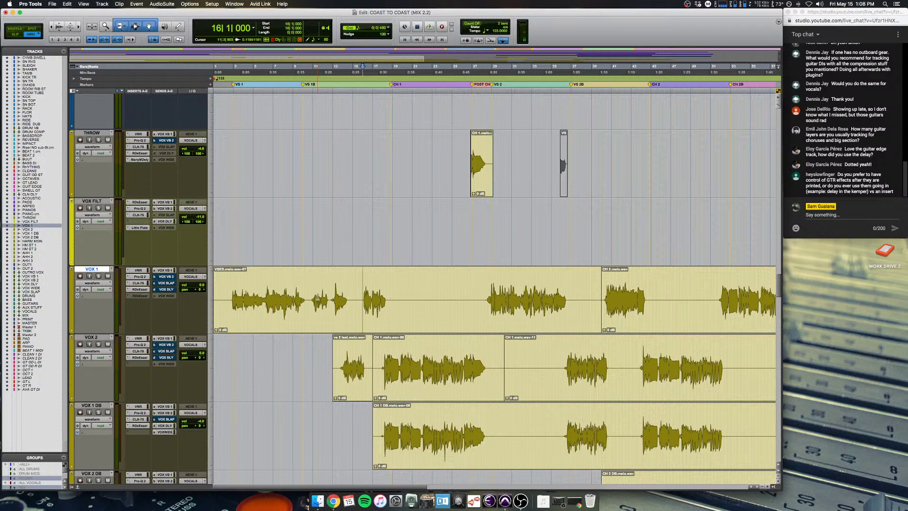
key(super+bracketleft)
key(super+bracketleft)
key(super+bracketright)
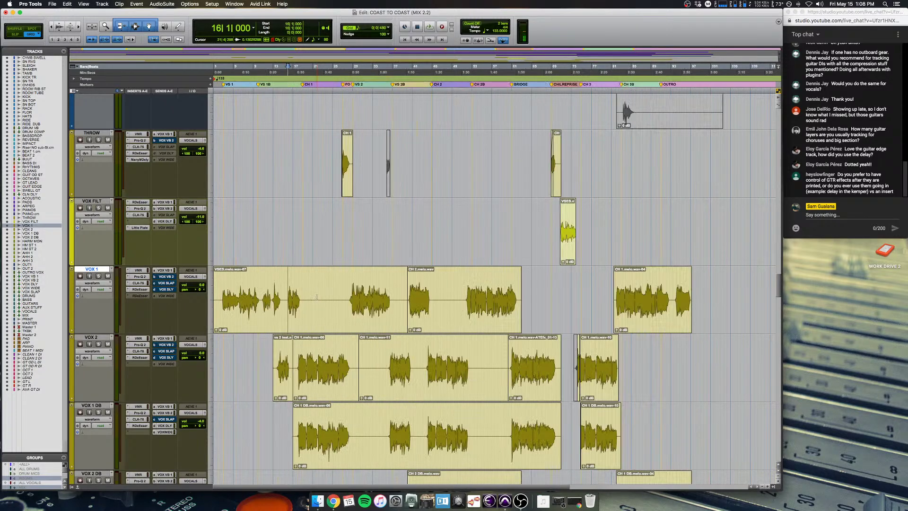
scroll(317, 297, down, 8)
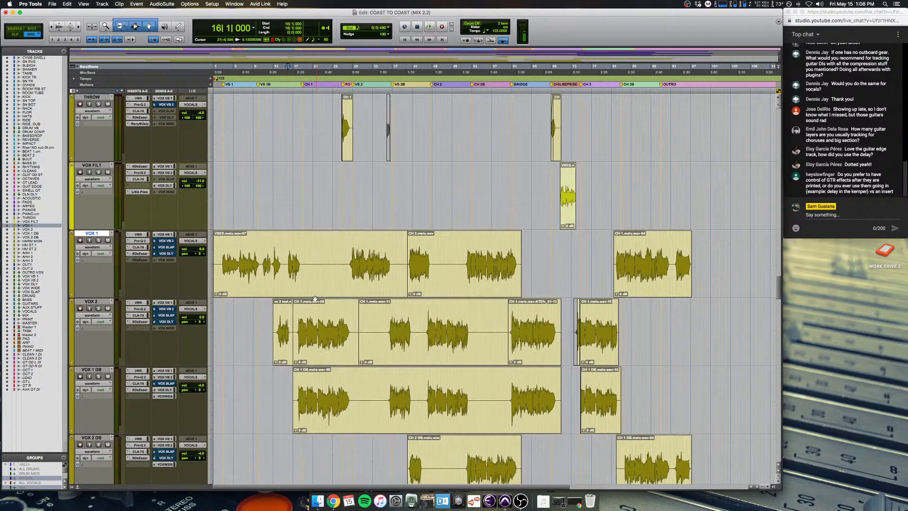
scroll(314, 299, down, 5)
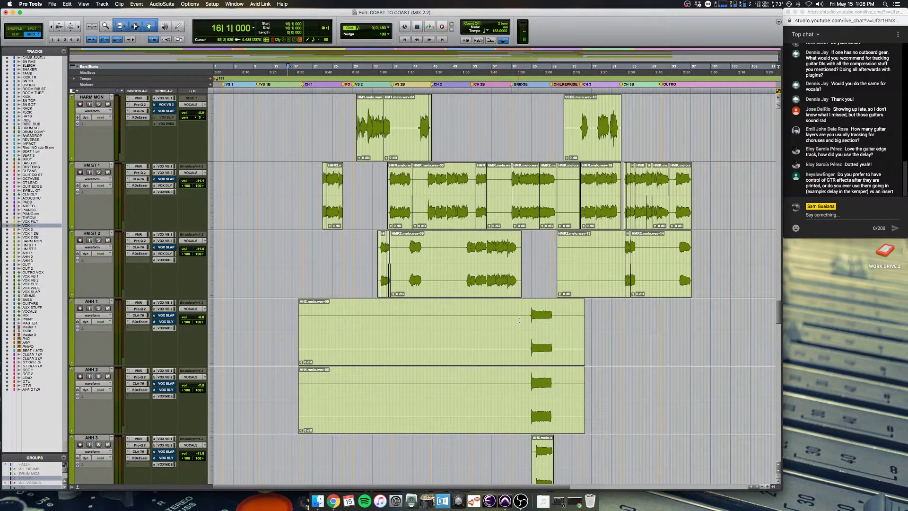
drag(520, 305, 168, 381)
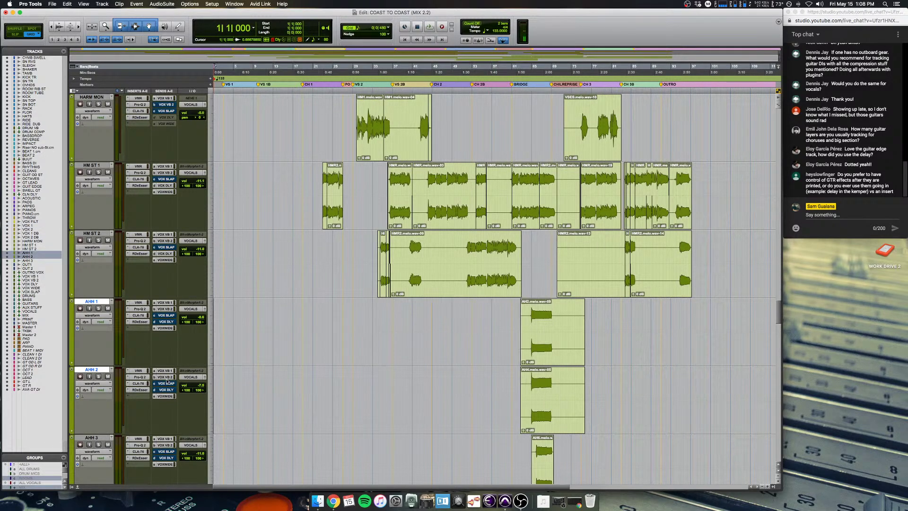
Step: Review the vocal tracks and set all track heights to medium
scroll(300, 372, up, 18)
scroll(300, 372, down, 10)
scroll(300, 372, up, 6)
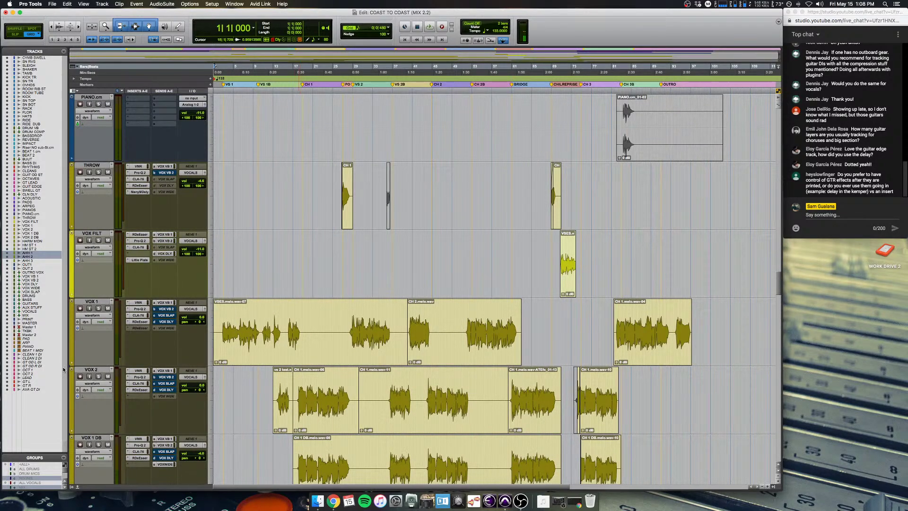
click(211, 286)
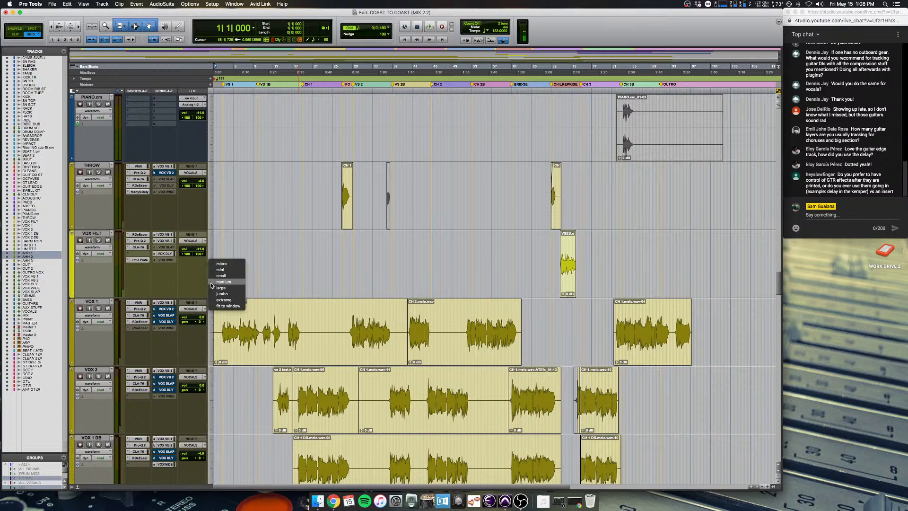
click(211, 285)
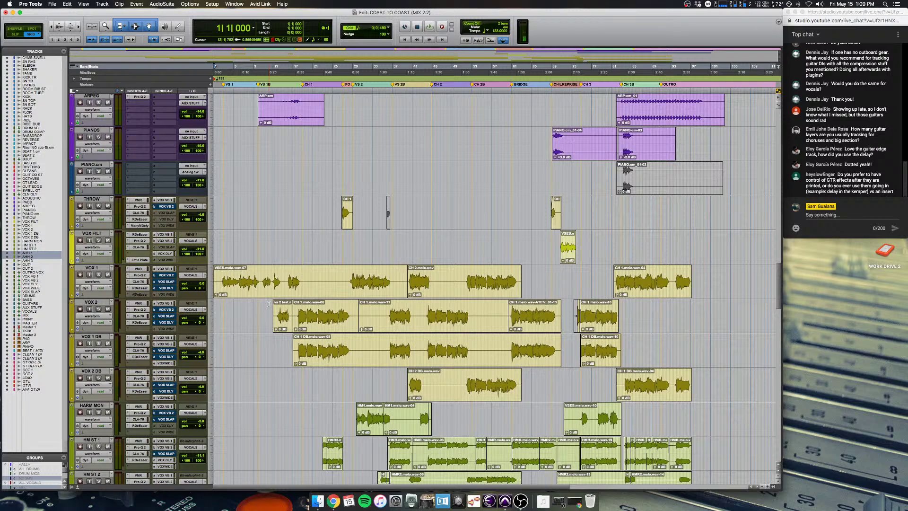
Step: Solo the CLEANS and GUIT EDGE tracks and play them from 30|2|480
scroll(268, 304, up, 11)
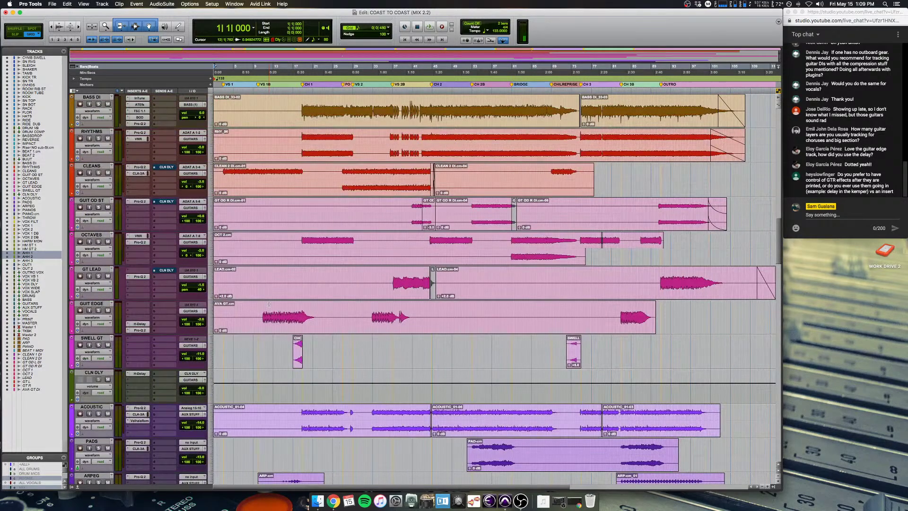
scroll(263, 305, down, 4)
scroll(263, 305, up, 6)
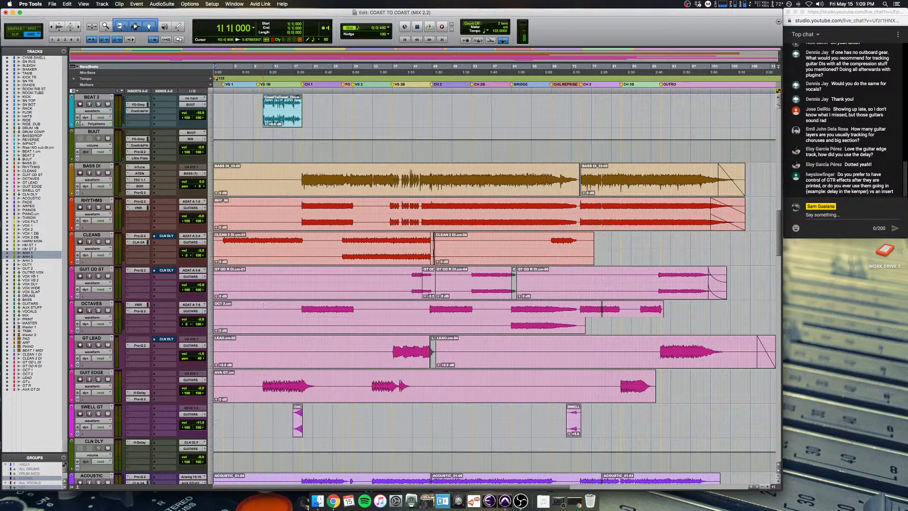
click(359, 237)
click(99, 241)
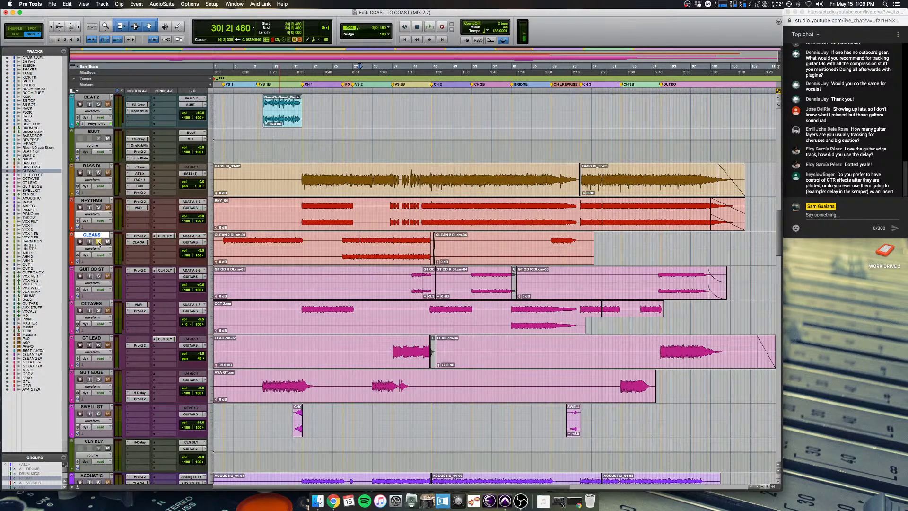
click(99, 380)
key(space)
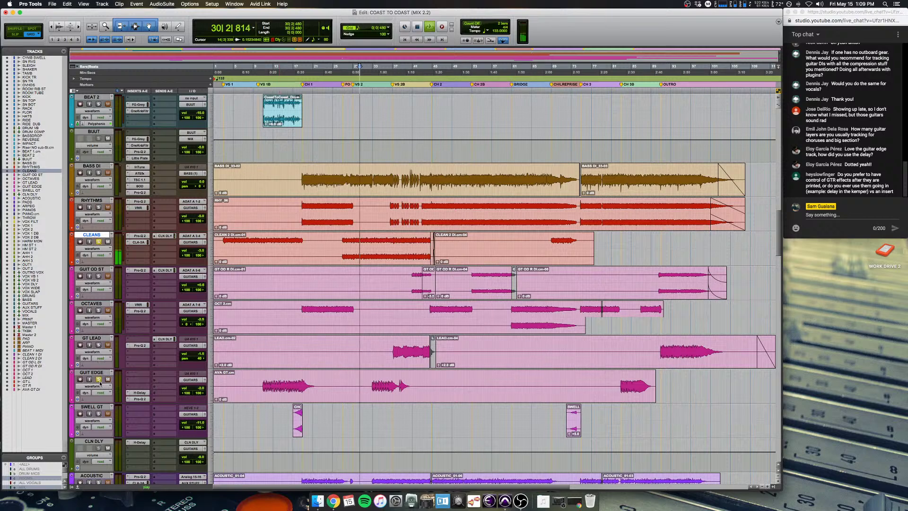
Step: Restart playback from 32|4|000 at the second GUIT EDGE part, stop it, and clear the solos
click(367, 378)
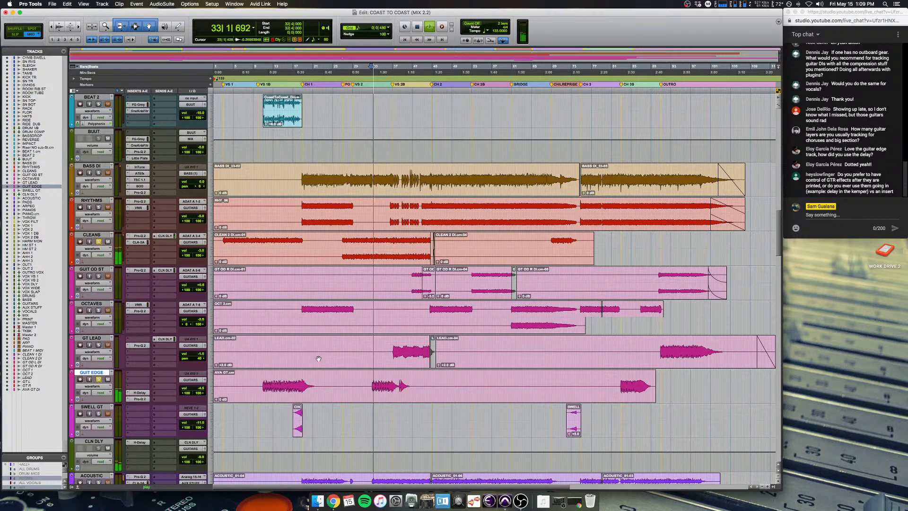
key(space)
click(99, 380)
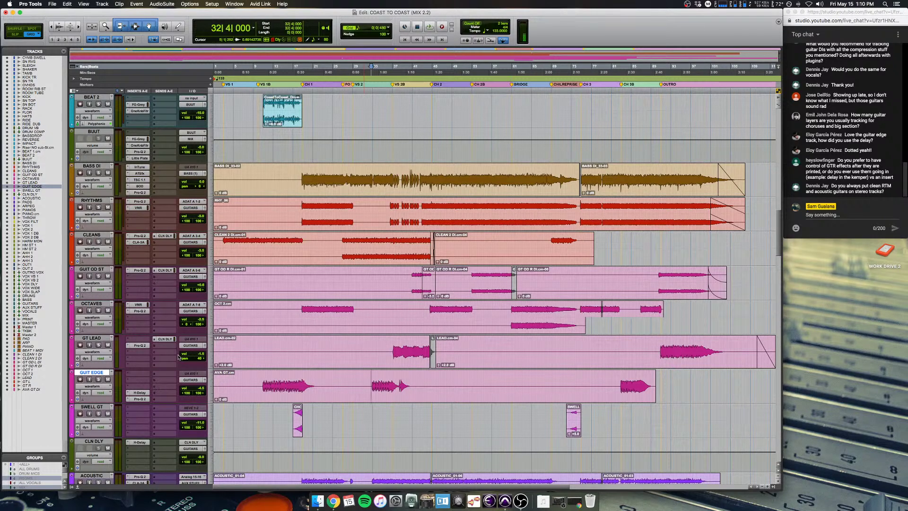
Step: Highlight the RHYTHMS audio from 14|2|480 up to CH 3 and place the edit cursor at 74|3|480
scroll(178, 357, down, 3)
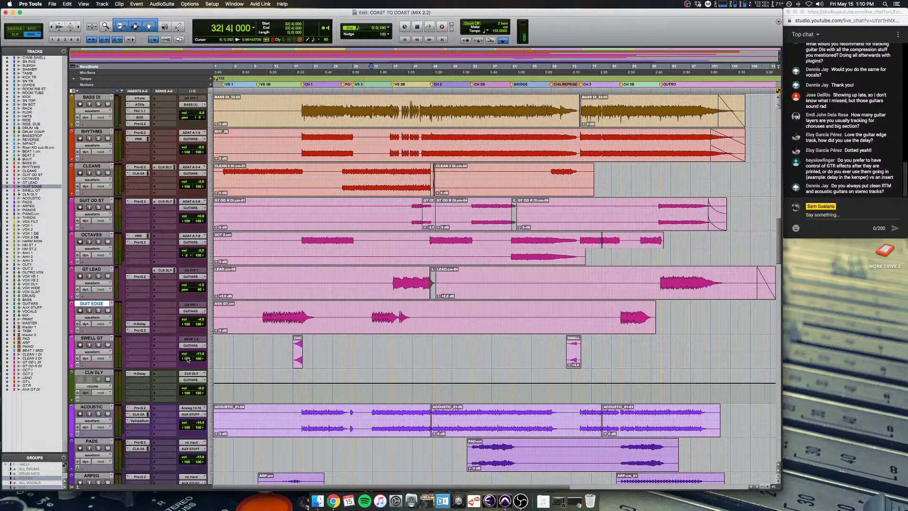
scroll(188, 359, down, 2)
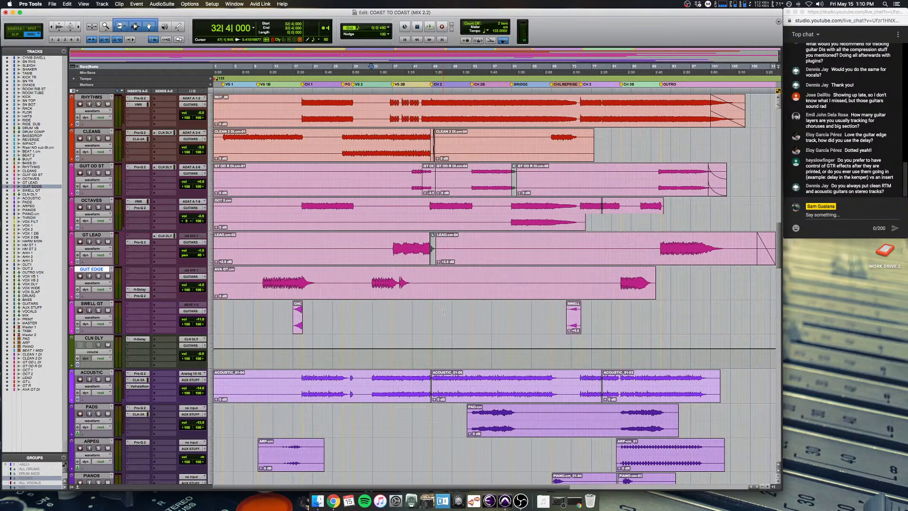
scroll(443, 312, up, 4)
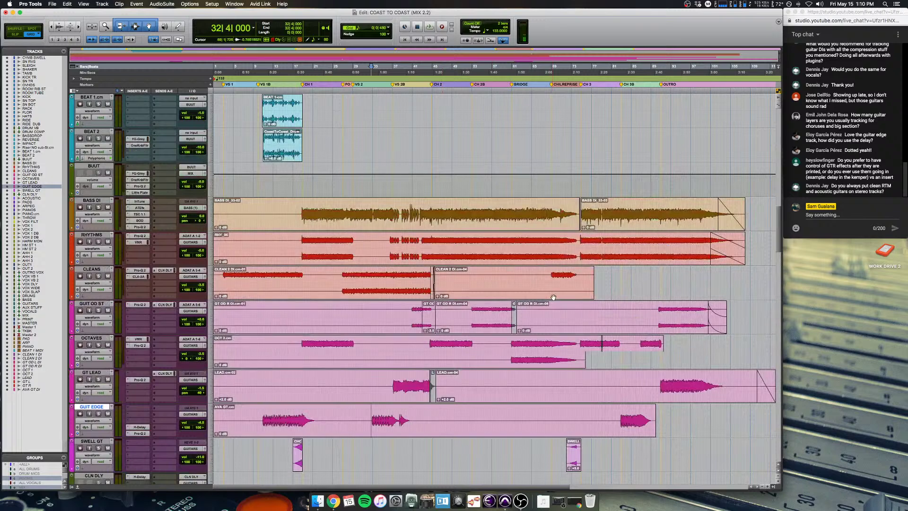
scroll(552, 297, down, 2)
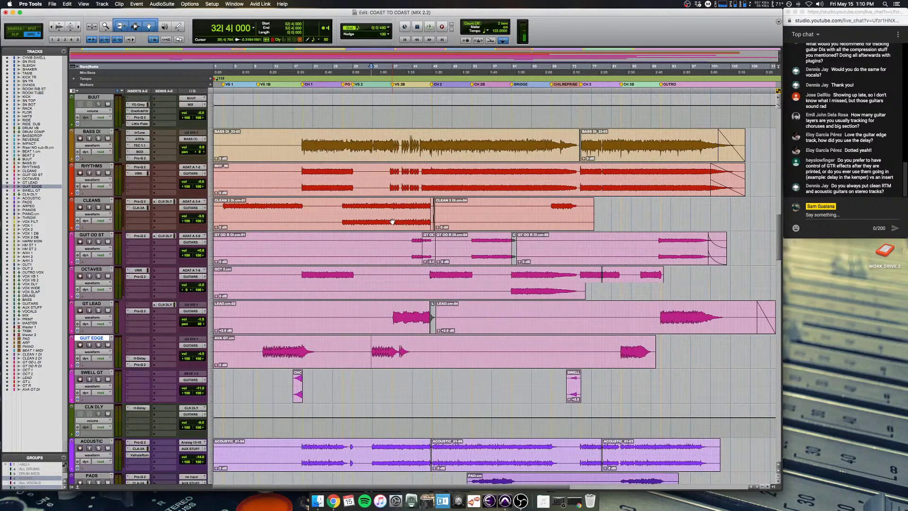
drag(440, 175, 580, 176)
drag(440, 177, 370, 178)
drag(280, 177, 579, 169)
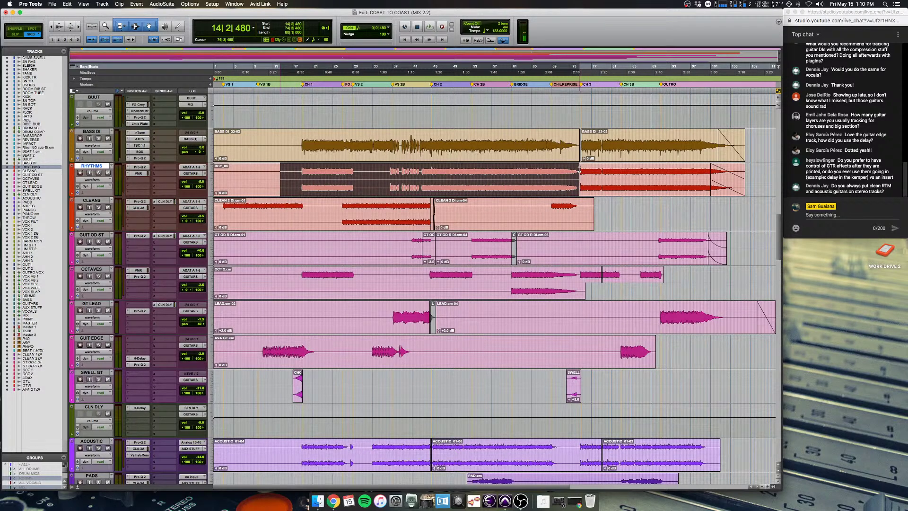
click(579, 169)
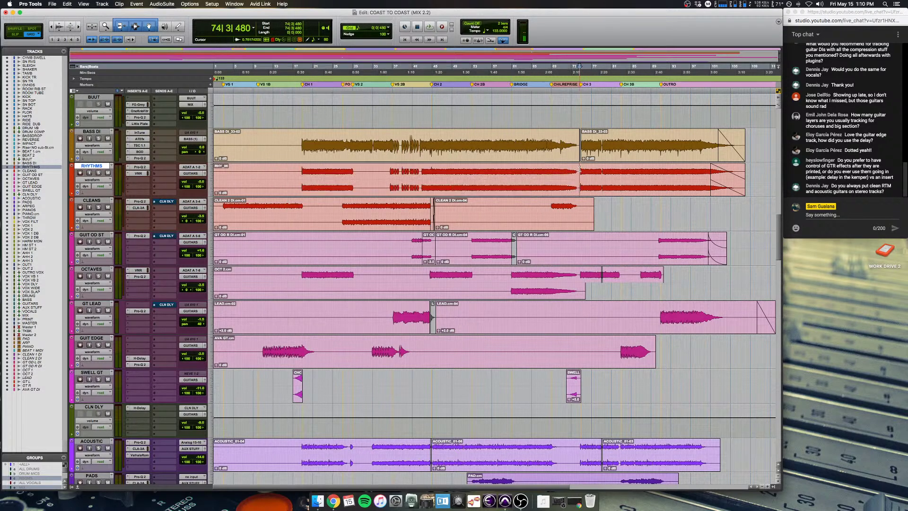
Step: Insert a Trim plug-in on RHYTHMS, enable its gain automation, and display the left-channel gain lane in the track
click(131, 182)
key(Escape)
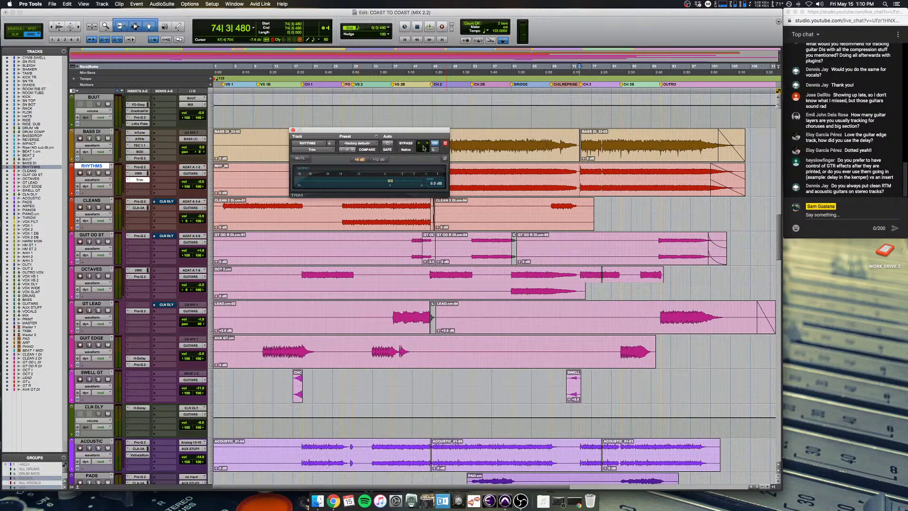
right_click(392, 181)
click(400, 185)
click(107, 184)
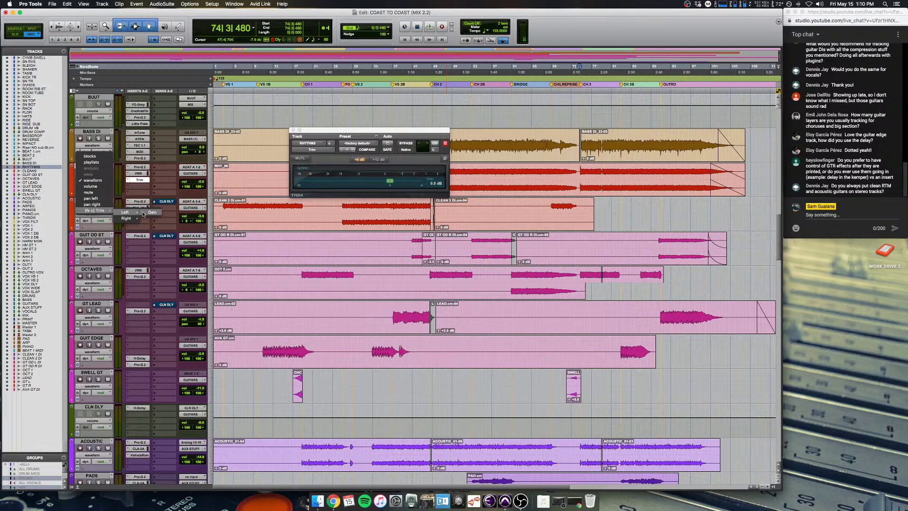
click(293, 130)
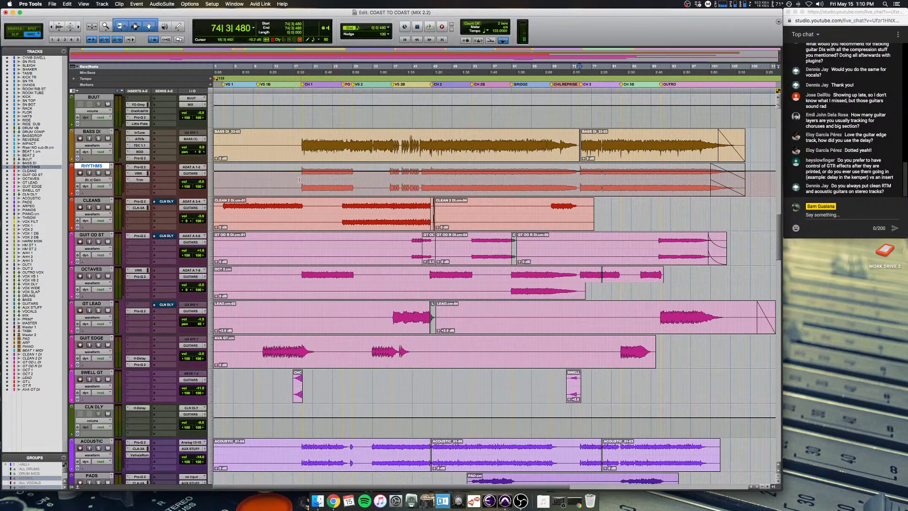
Step: Lower the left-channel Trim gain automation on RHYTHMS over the VS 2B passage and return to the session start
drag(299, 179, 387, 184)
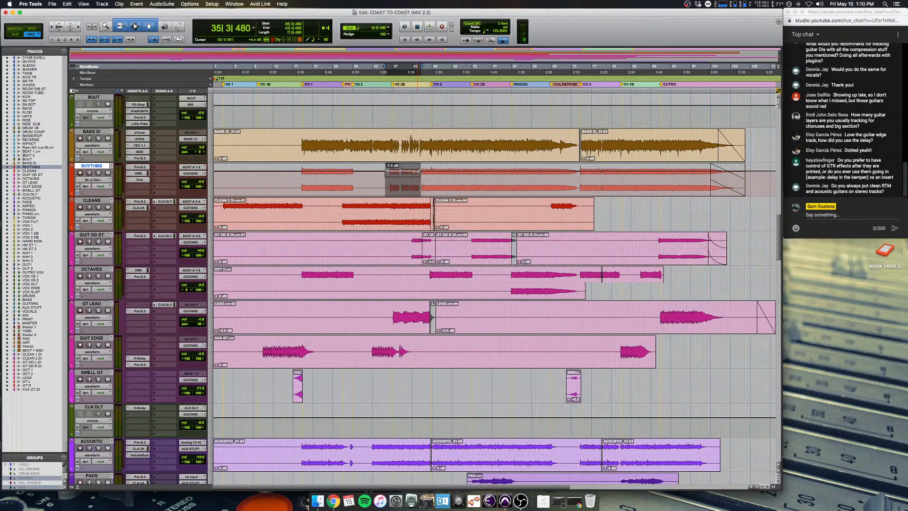
click(388, 184)
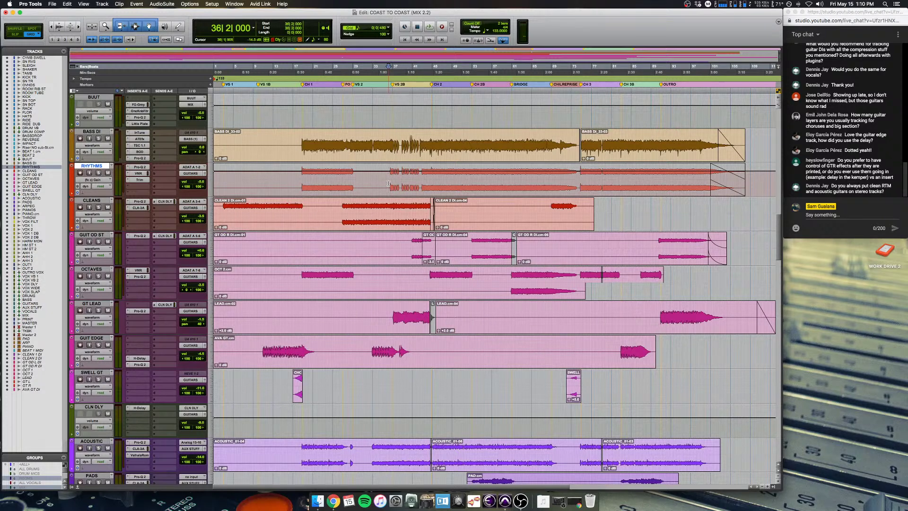
key(space)
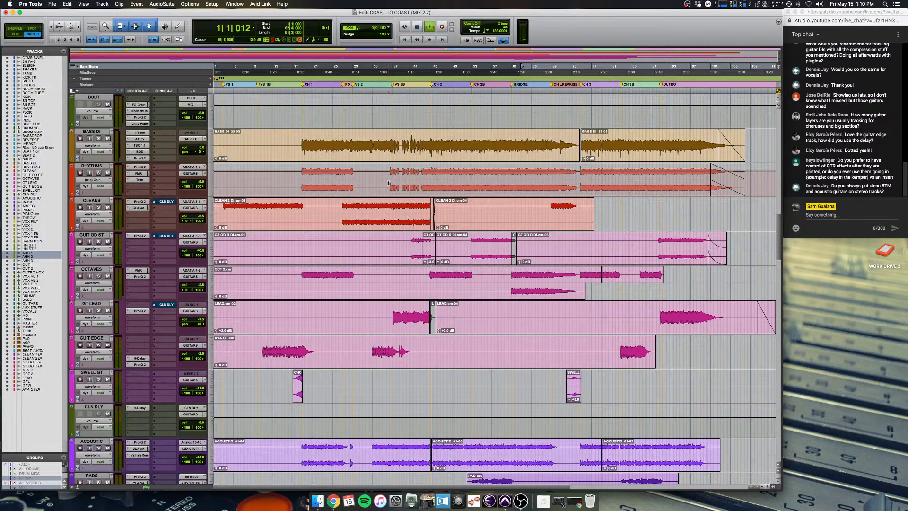
key(space)
key(Return)
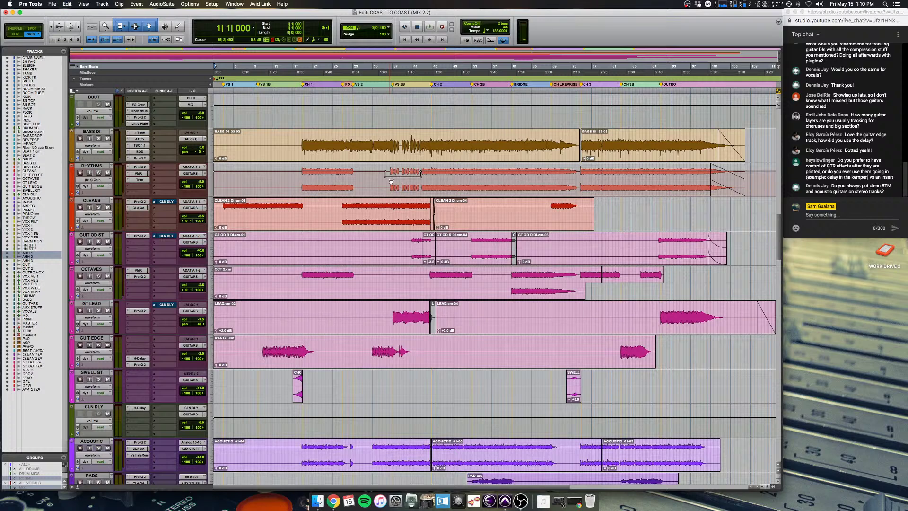
Step: Play the soloed RHYTHMS track from 36|2|480 to hear the left-channel gain automation, and stop playback
click(388, 177)
key(space)
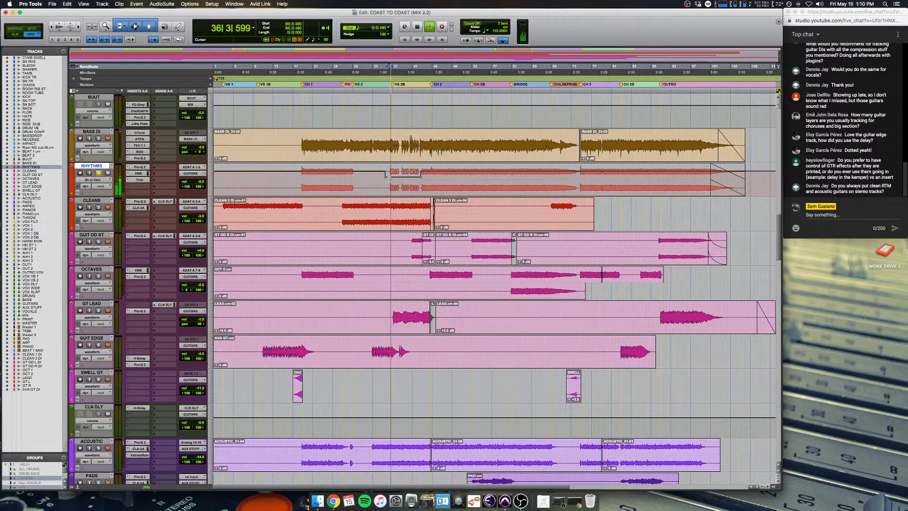
key(space)
Step: Remove the Trim plug-in and its automation data from the RHYTHMS track
click(129, 180)
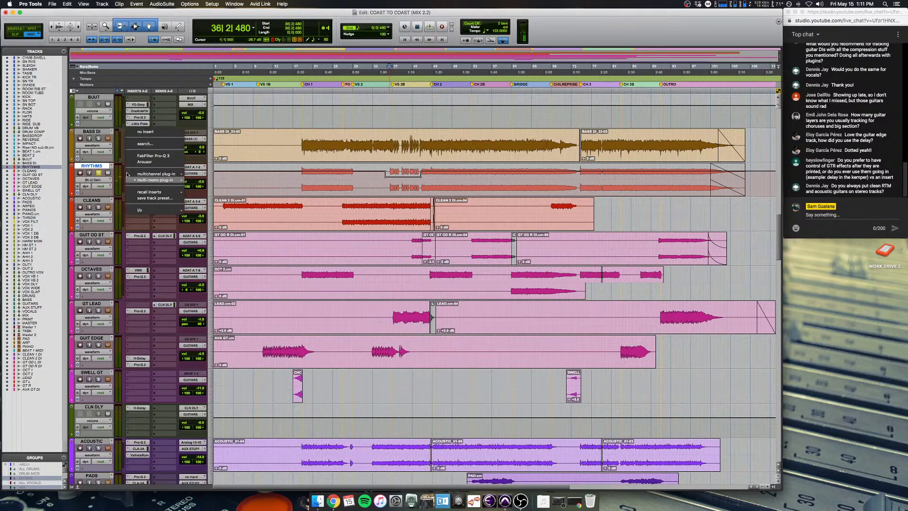
click(134, 132)
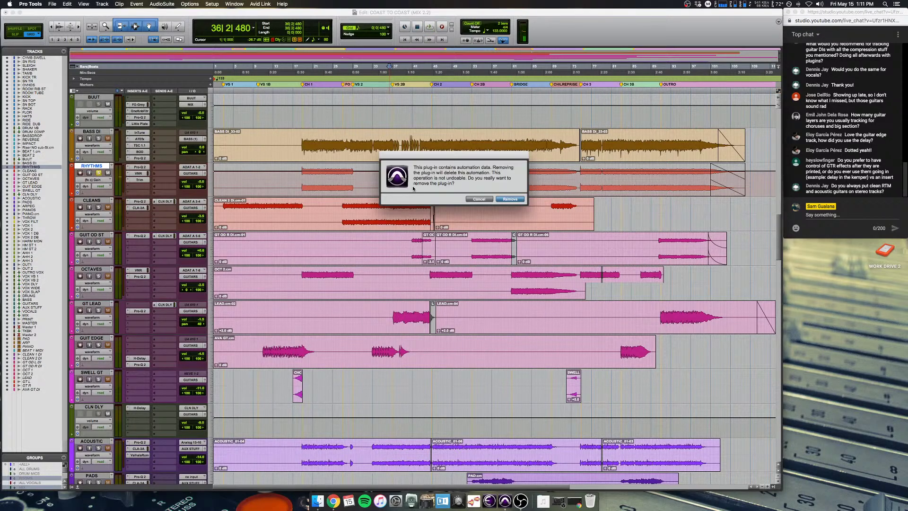
click(510, 199)
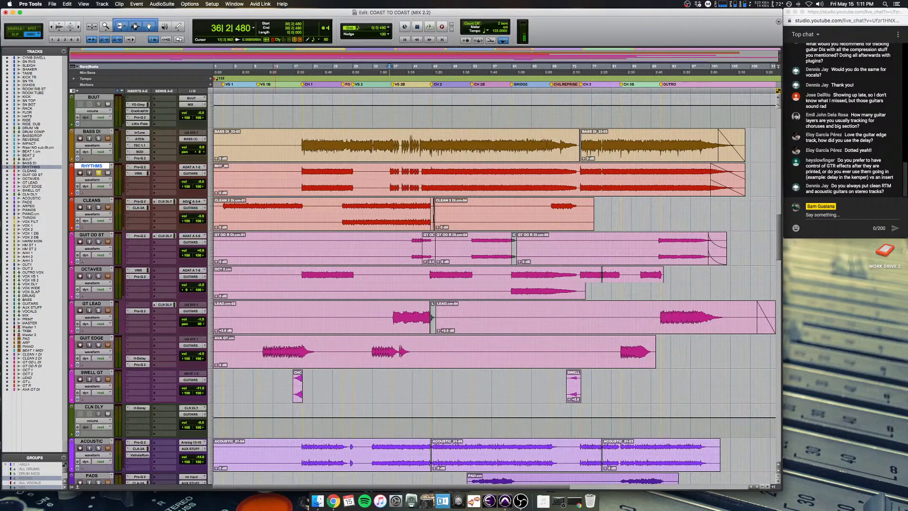
Step: Highlight the stereo CLEANS part from 26|1|480 and the OCTAVES part from 17|1|000, and inspect the GUIT OD ST and acoustic tracks
drag(220, 209, 442, 214)
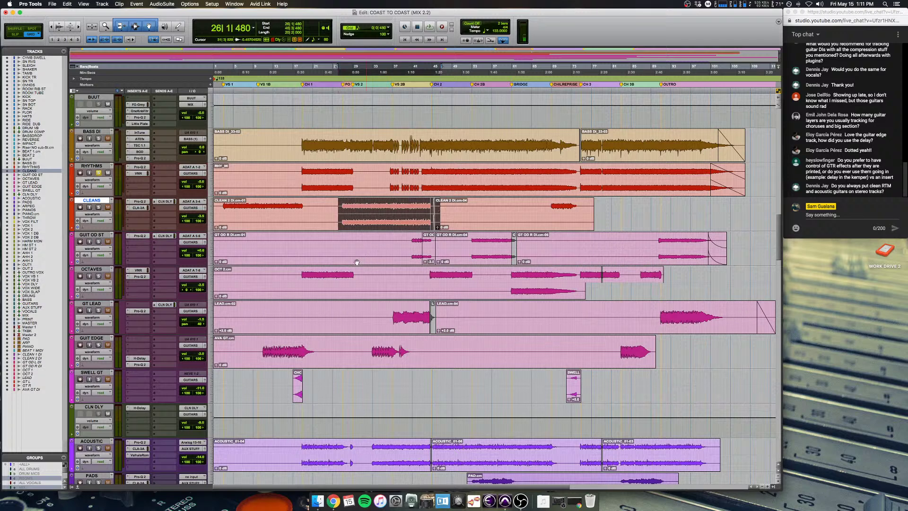
drag(293, 284, 378, 280)
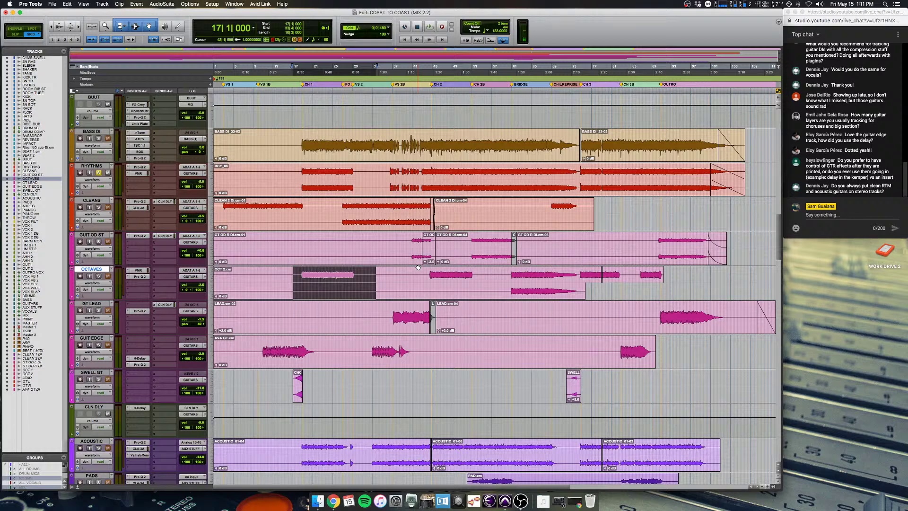
click(338, 242)
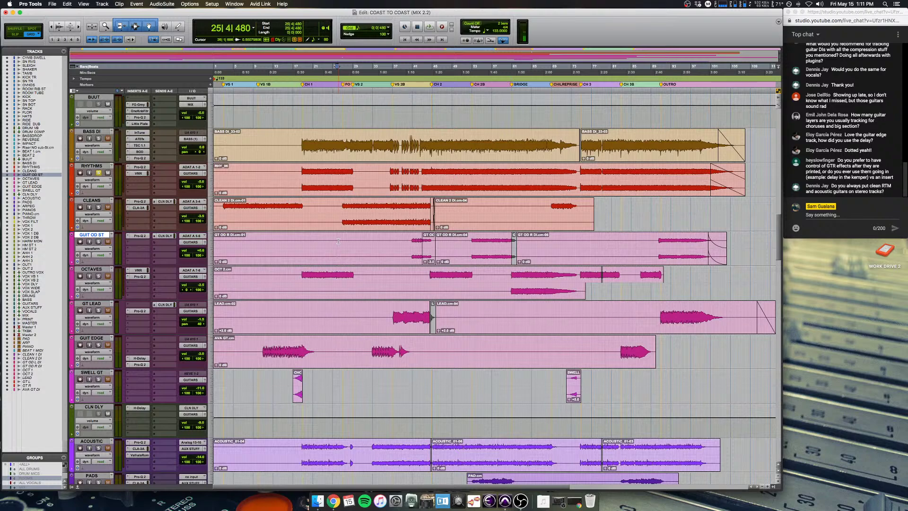
scroll(338, 243, down, 6)
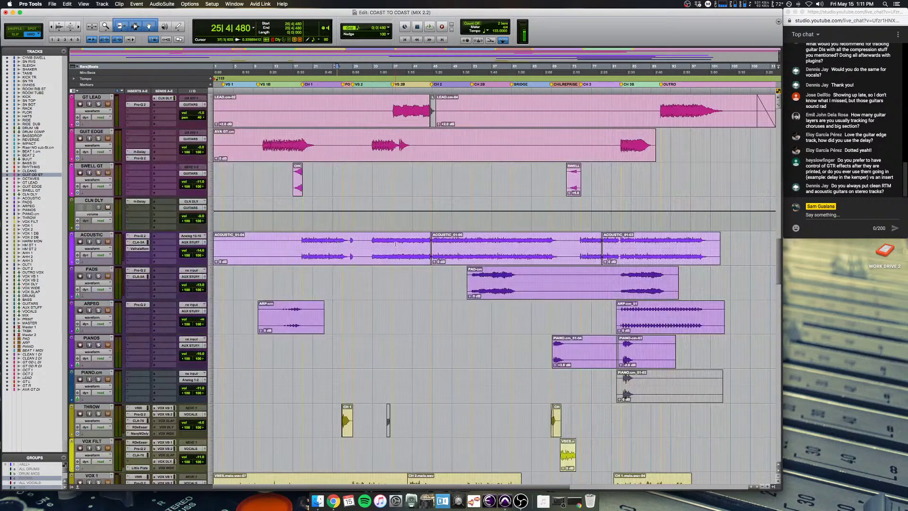
Step: Highlight the stereo ACOUSTIC part from 50|3|000 through the bridge and clear the selection
drag(382, 244, 544, 244)
drag(459, 244, 562, 245)
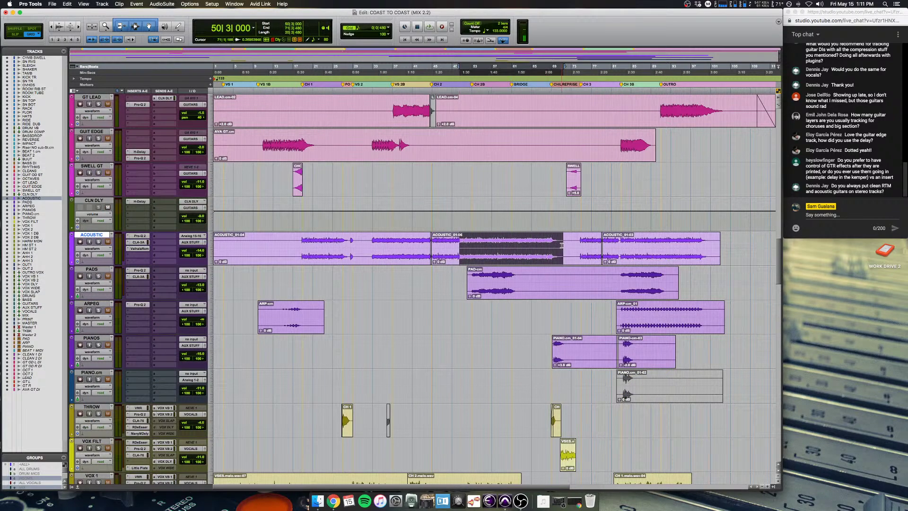
click(448, 241)
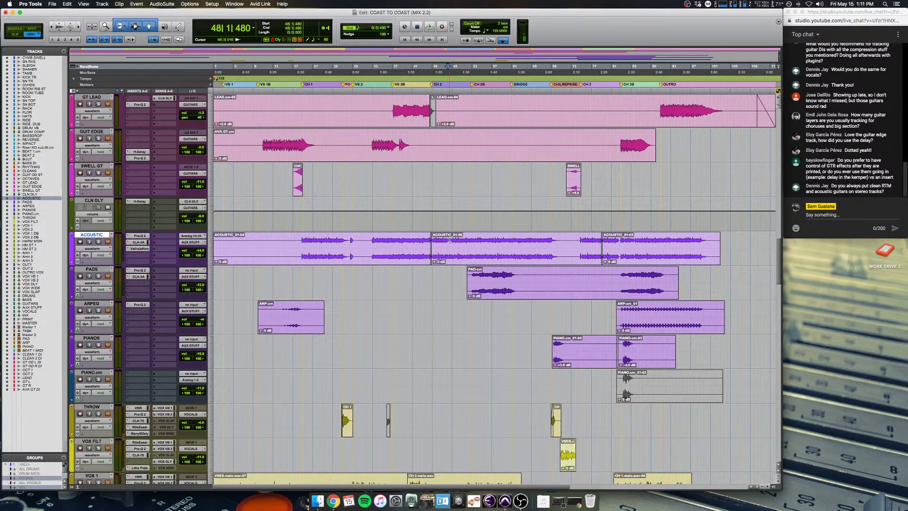
Step: Highlight passages on the stereo drum tracks, including ROOM RIB ST from 38|1|000 and OVHDS from 32|4|000
scroll(449, 240, up, 20)
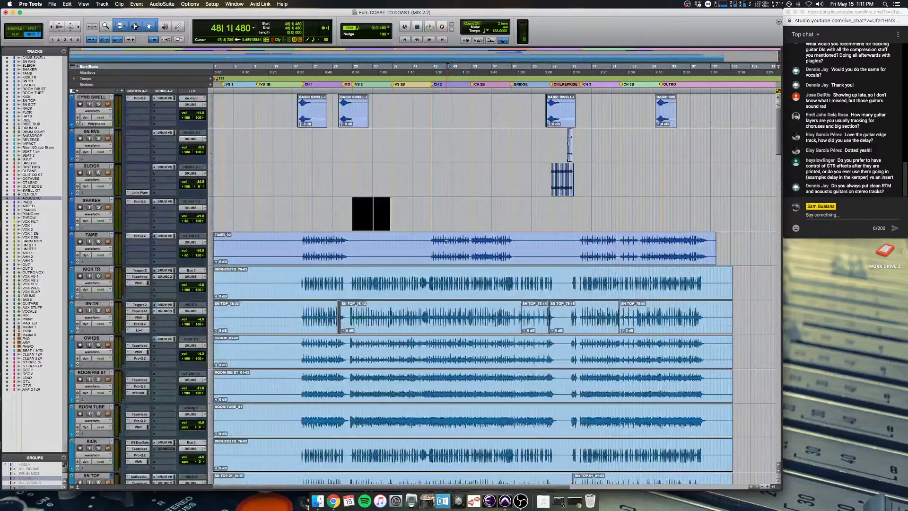
drag(397, 311, 544, 314)
drag(397, 344, 513, 348)
scroll(513, 349, down, 15)
scroll(461, 283, up, 12)
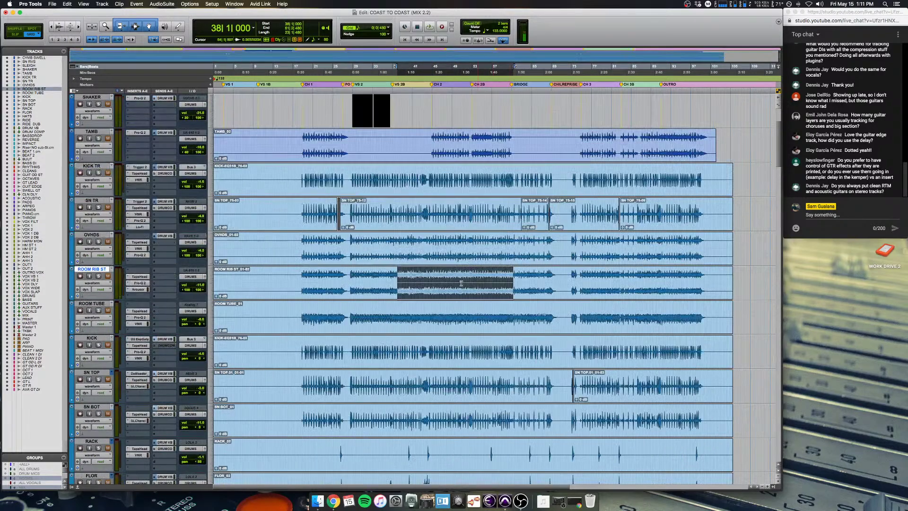
drag(372, 239, 587, 248)
Step: Highlight the ACOUSTIC part from 51|4|480 and the OVHDS part from 42|4|000 to compare the stereo tracks
scroll(478, 365, down, 20)
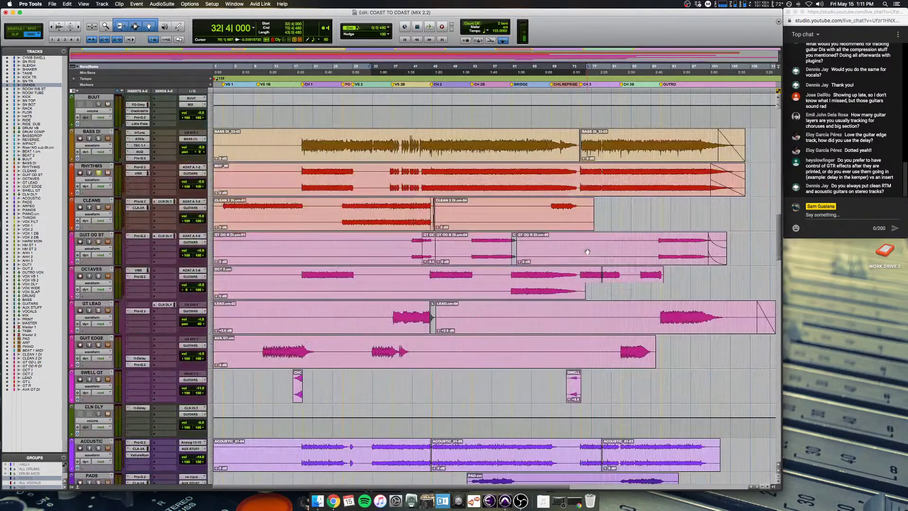
drag(466, 450, 570, 451)
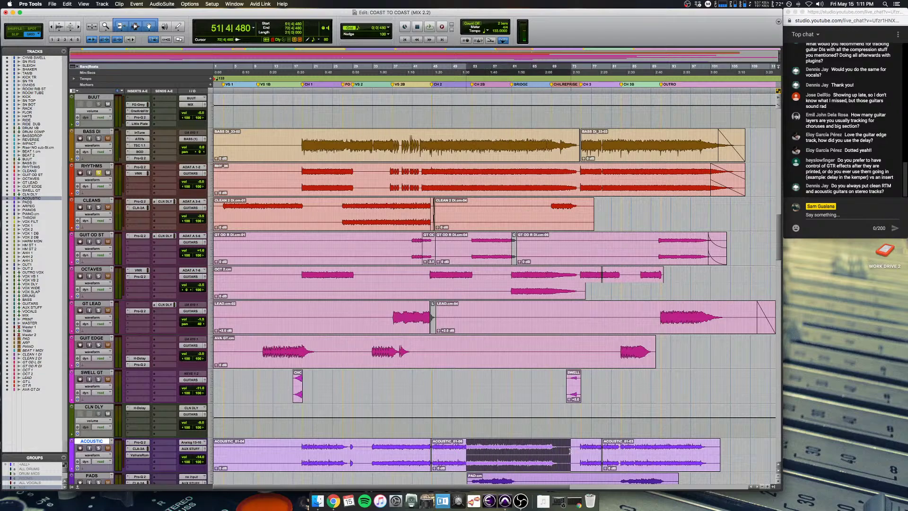
scroll(569, 452, up, 20)
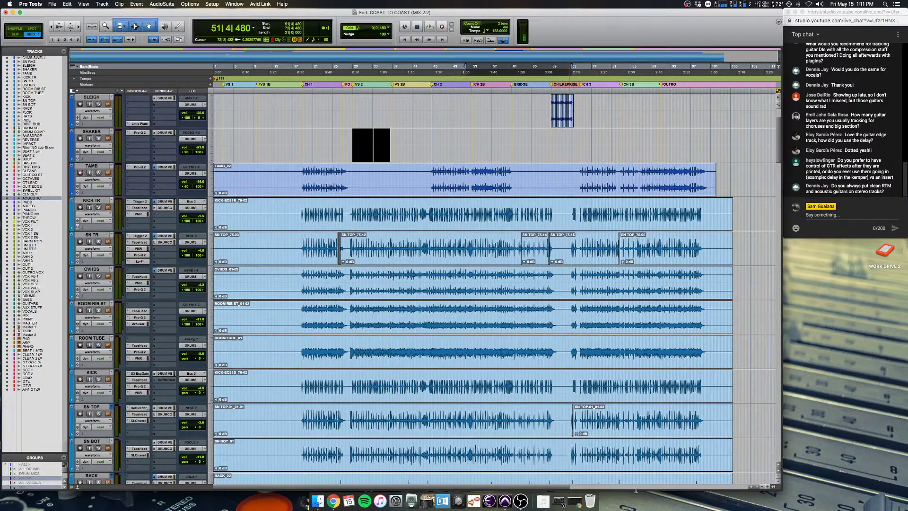
drag(423, 284, 549, 299)
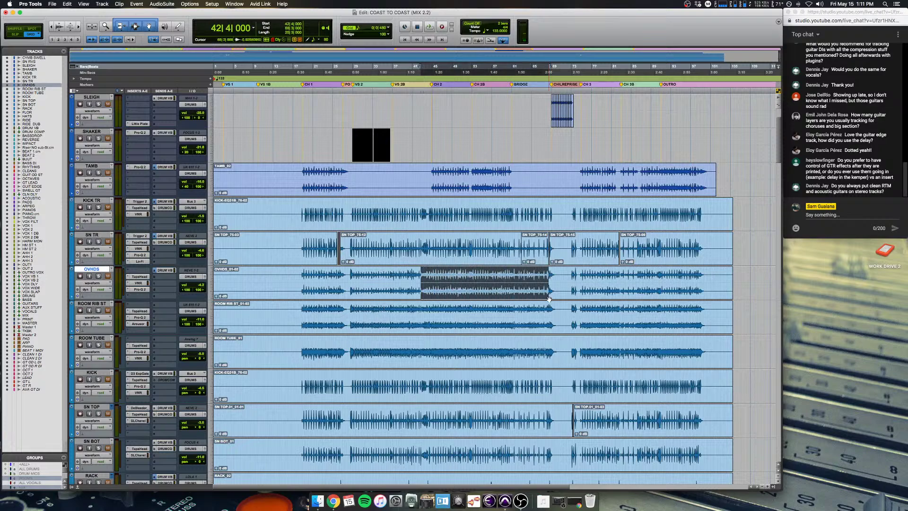
key(super+bracketright)
key(super+bracketright)
key(super+bracketright)
key(super+bracketleft)
key(super+bracketleft)
key(super+bracketleft)
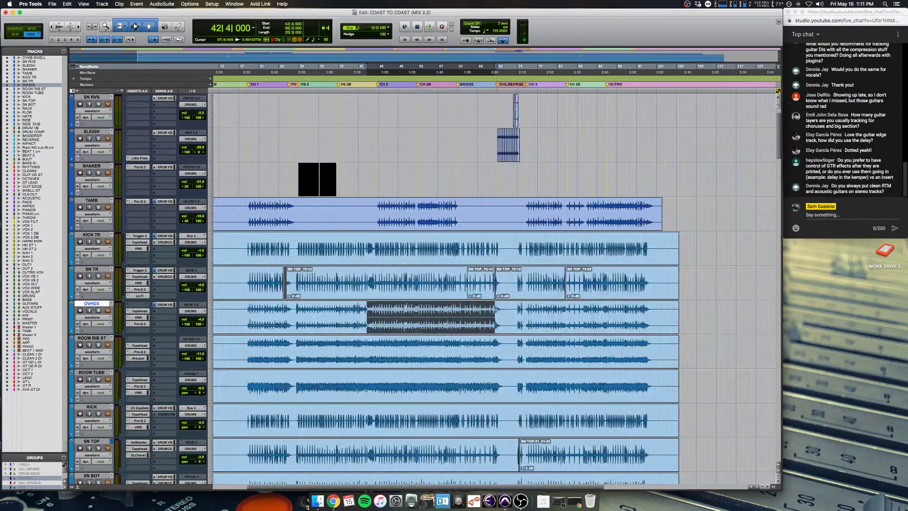
Step: Highlight the stereo harmony vocal passage on HM ST 1 from 43|4|000
scroll(469, 312, down, 20)
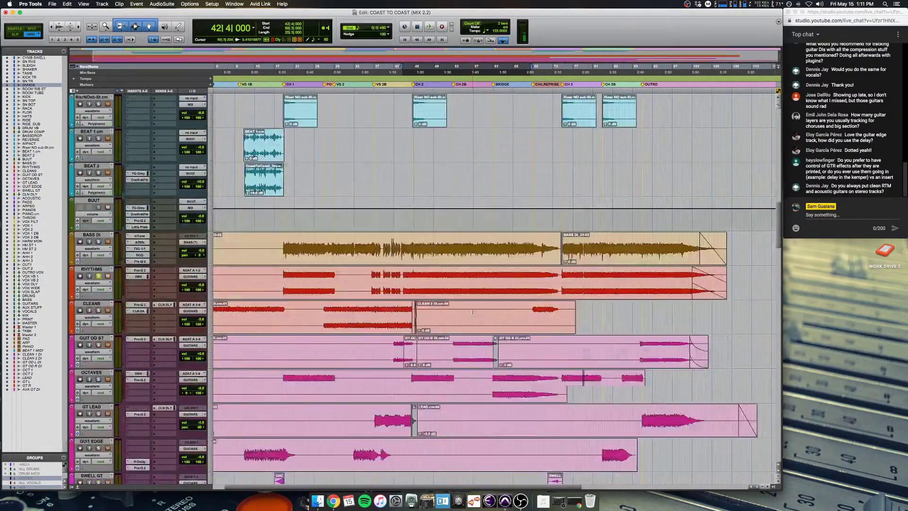
scroll(472, 313, down, 3)
scroll(472, 312, up, 4)
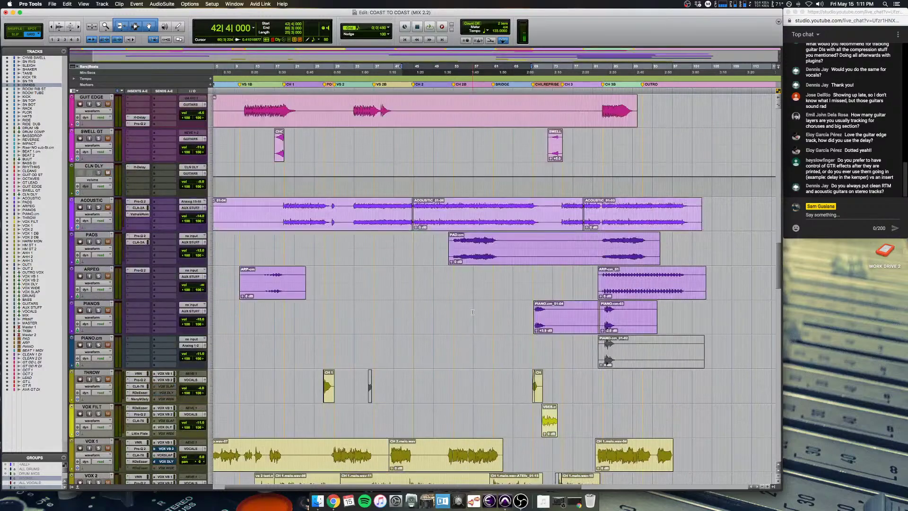
scroll(454, 322, down, 5)
drag(402, 347, 452, 346)
scroll(430, 300, up, 2)
scroll(428, 307, left, 1)
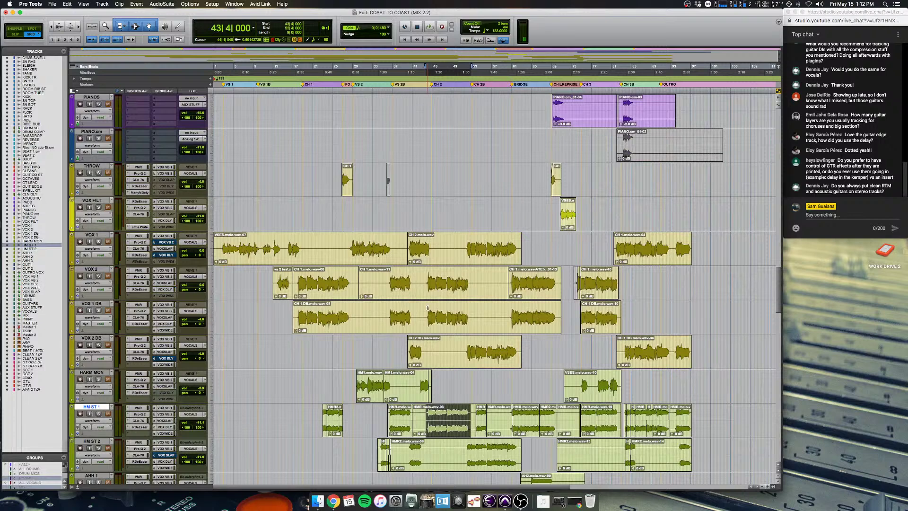
Step: Show the mixer, inspect the ValhallaVintageVerb settings on the VOX VB 1 return and close the plug-in
click(292, 340)
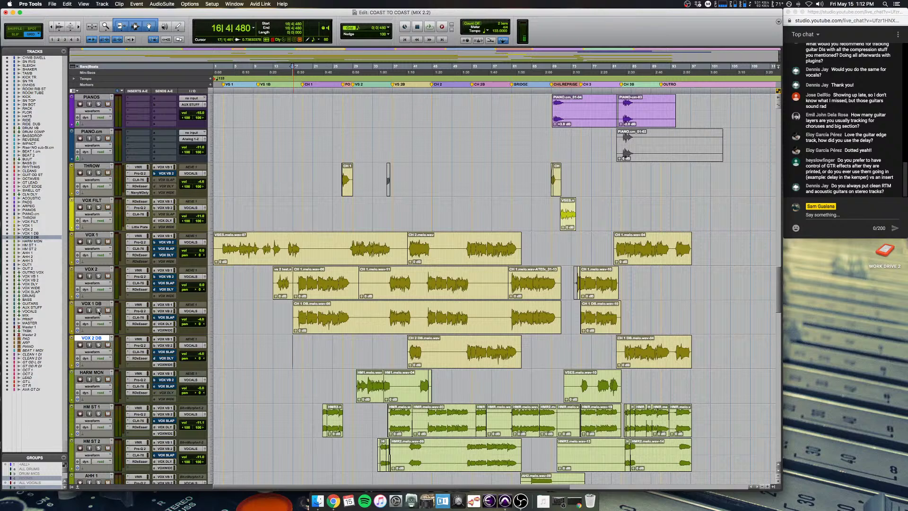
click(222, 274)
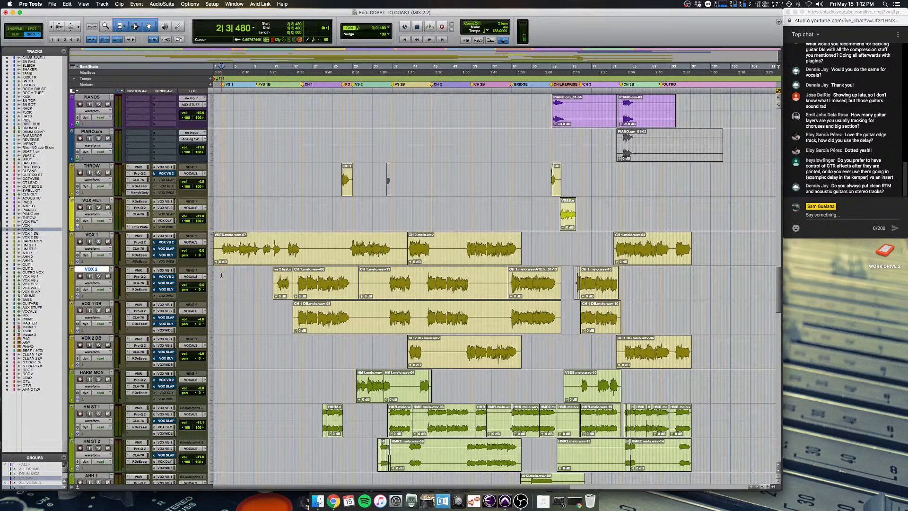
key(super+equal)
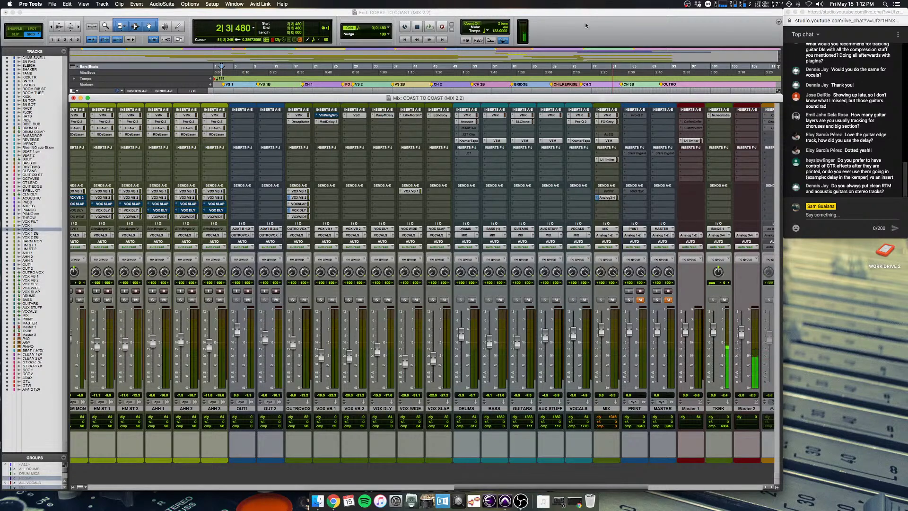
click(327, 116)
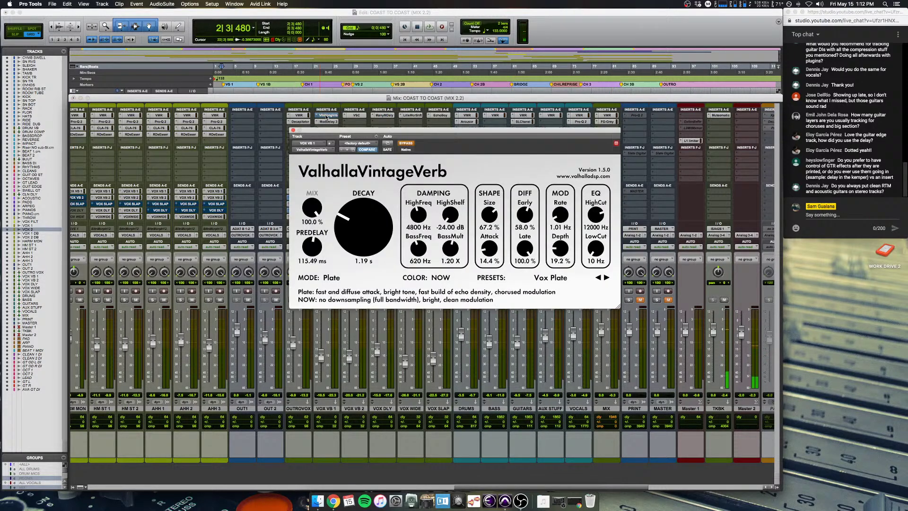
click(293, 130)
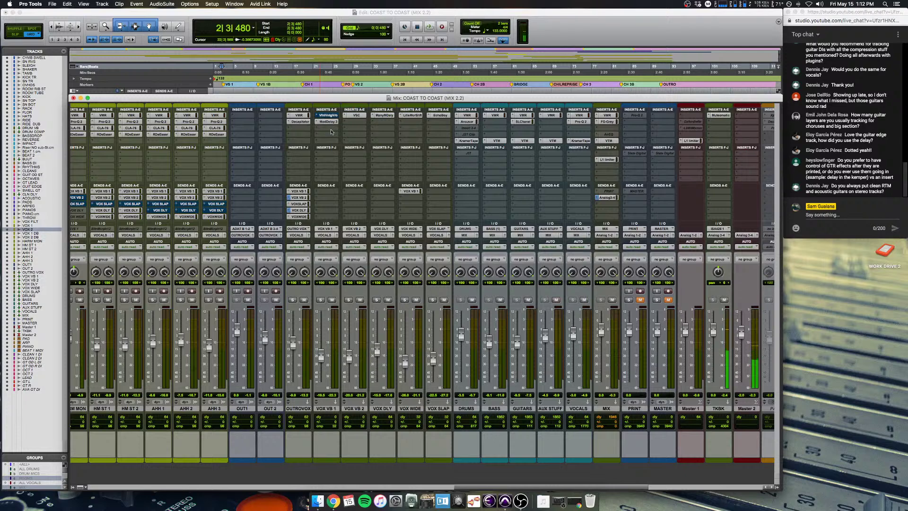
click(331, 409)
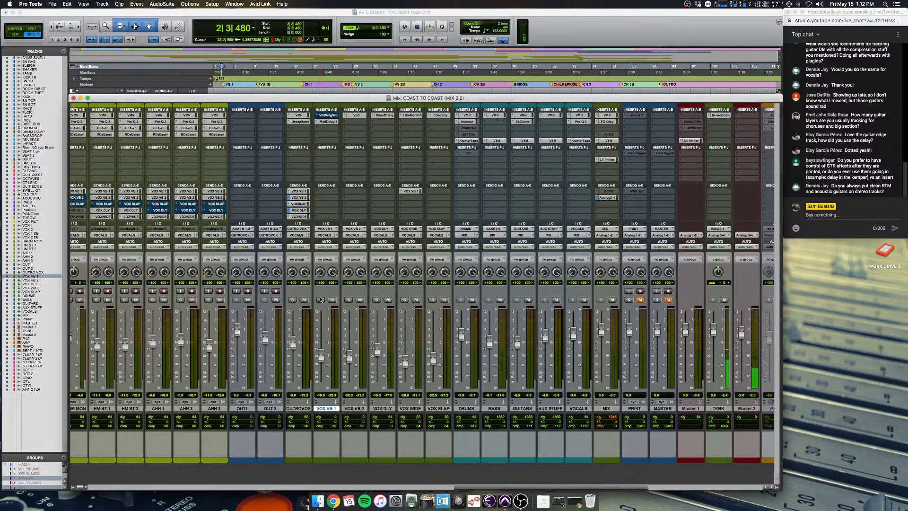
Step: Mute the DRUMS, BASS, GUITARS and AUX STUFF buses together
click(466, 409)
shift+click(548, 409)
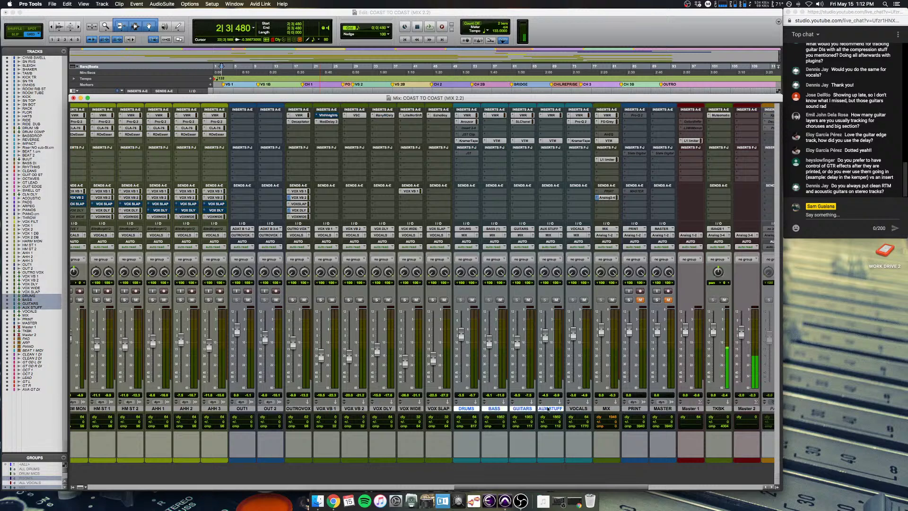
key(shift+m)
Step: Play the VOX 1 verse from 2|4|000 with the mixer showing to hear the vocal reverb
click(569, 33)
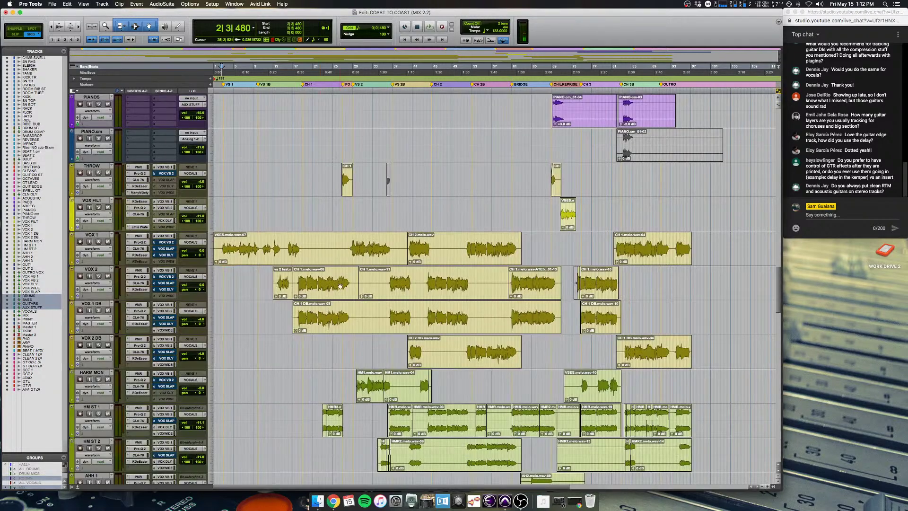
click(221, 275)
key(super+bracketright)
key(super+bracketright)
key(super+bracketright)
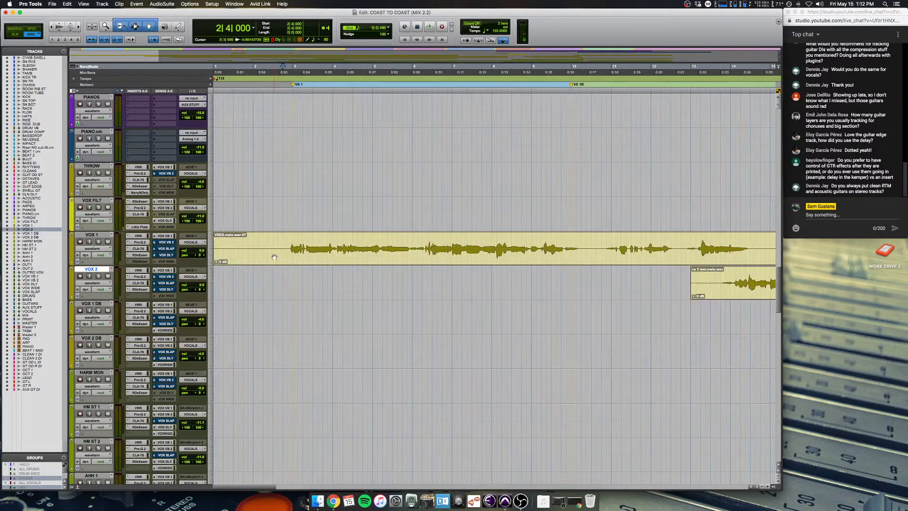
click(280, 241)
key(space)
key(super+equal)
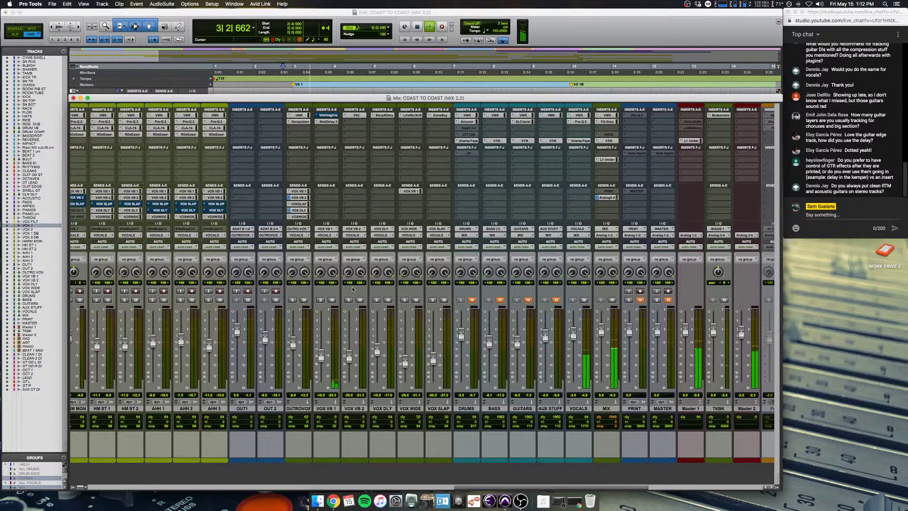
Step: Unmute the instrument buses during playback, including BASS, GUITARS and AUX STUFF
click(499, 299)
click(528, 299)
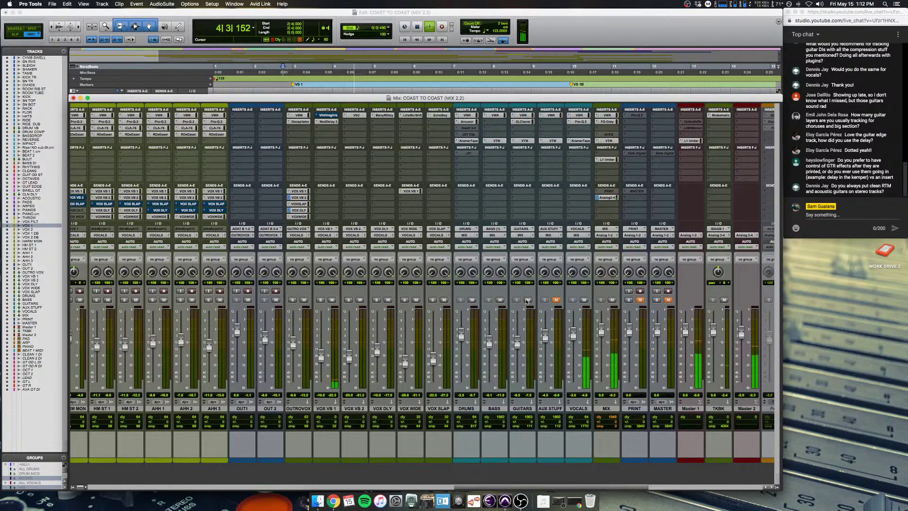
click(555, 299)
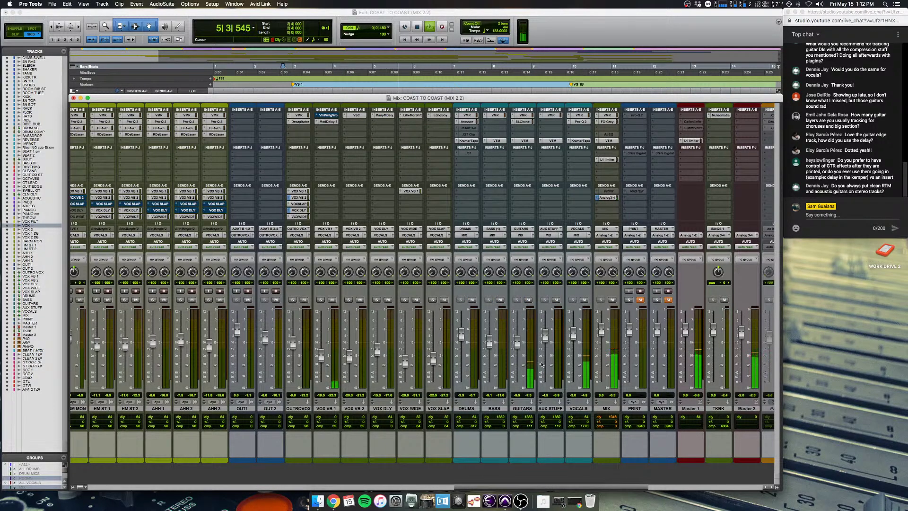
Step: Mute the four instrument buses from DRUMS through AUX STUFF again and stop playback
click(466, 408)
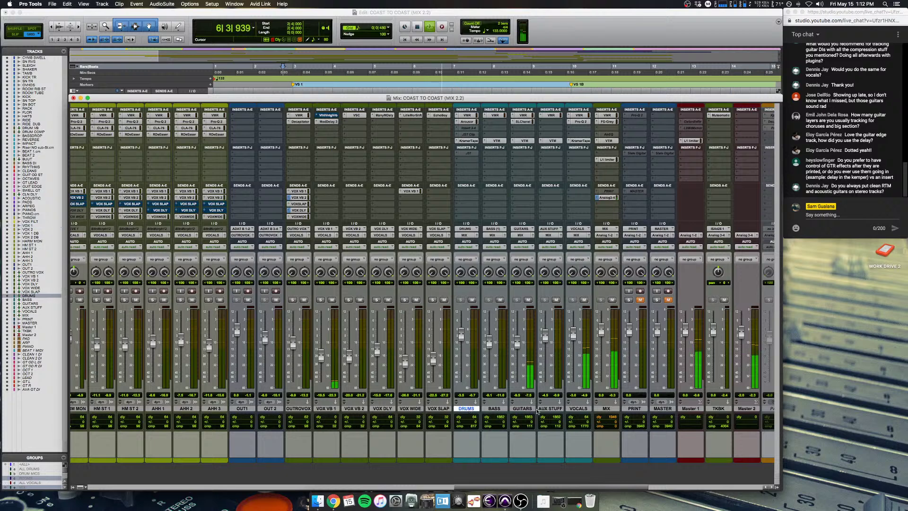
shift+click(549, 408)
key(shift+m)
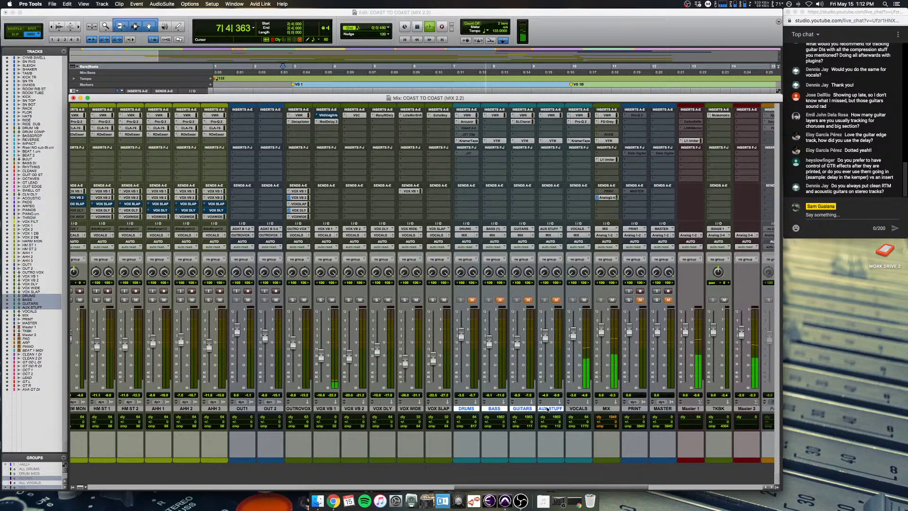
key(space)
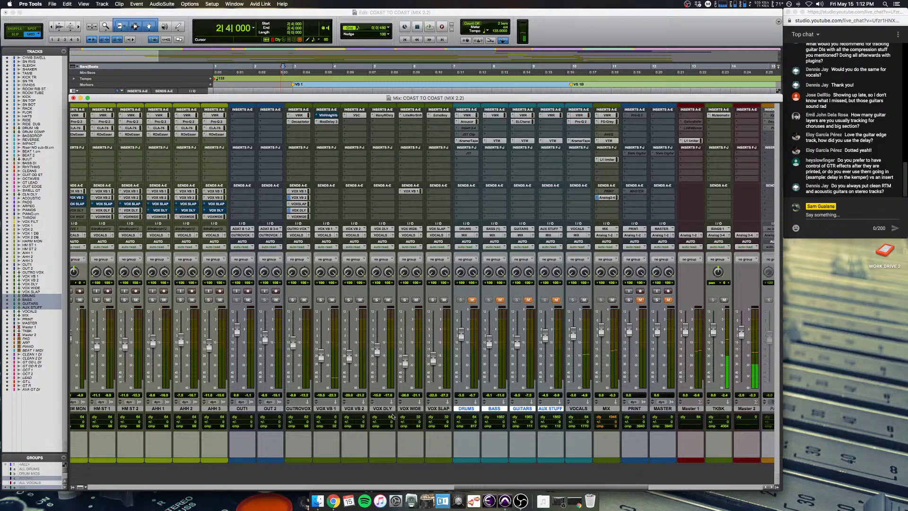
Step: Play the vocals from 2|3|480 with the mixer showing and try raising the VOX VB 1 fader
click(448, 409)
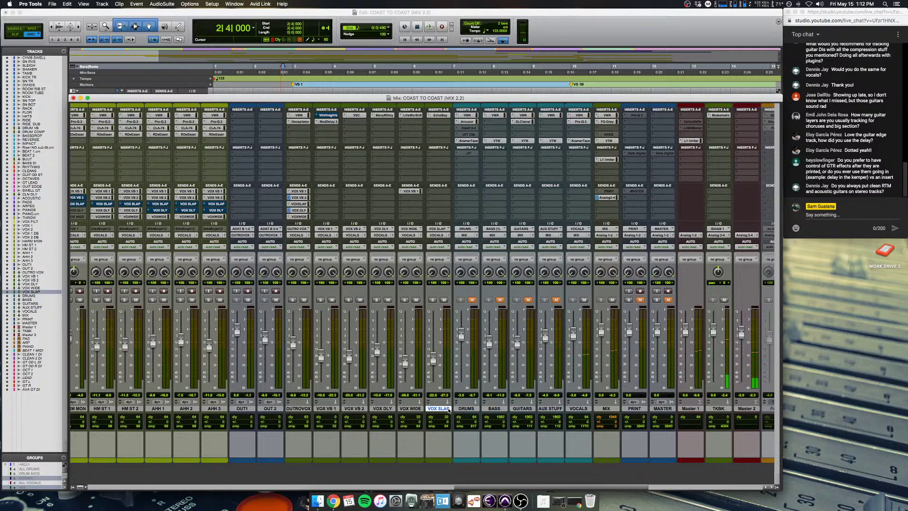
click(332, 410)
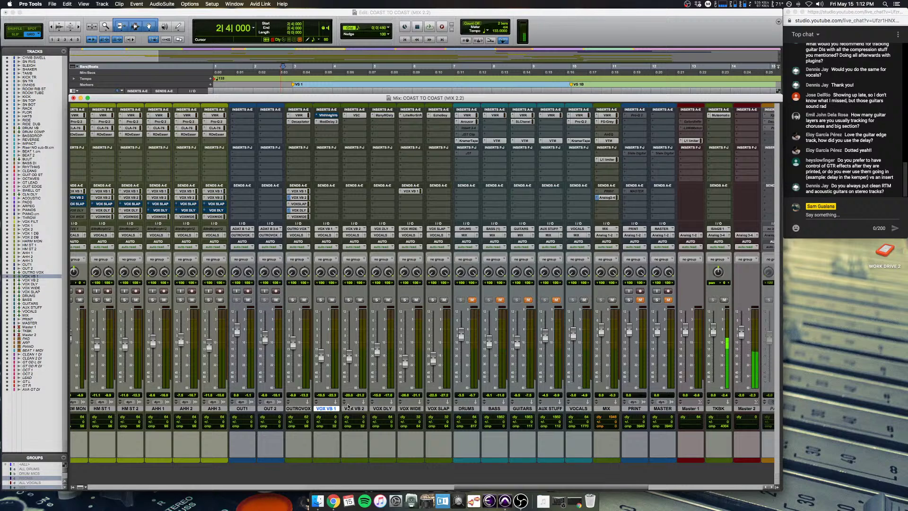
click(545, 31)
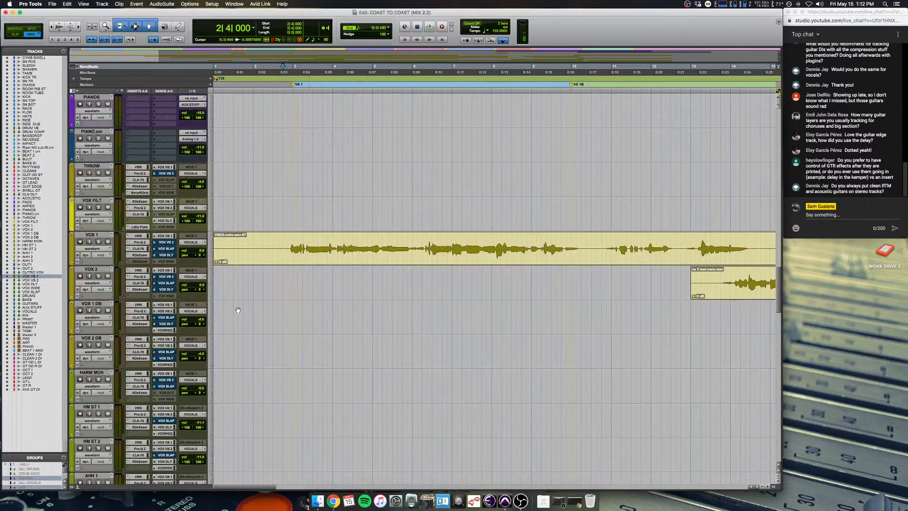
key(super+bracketleft)
key(super+bracketleft)
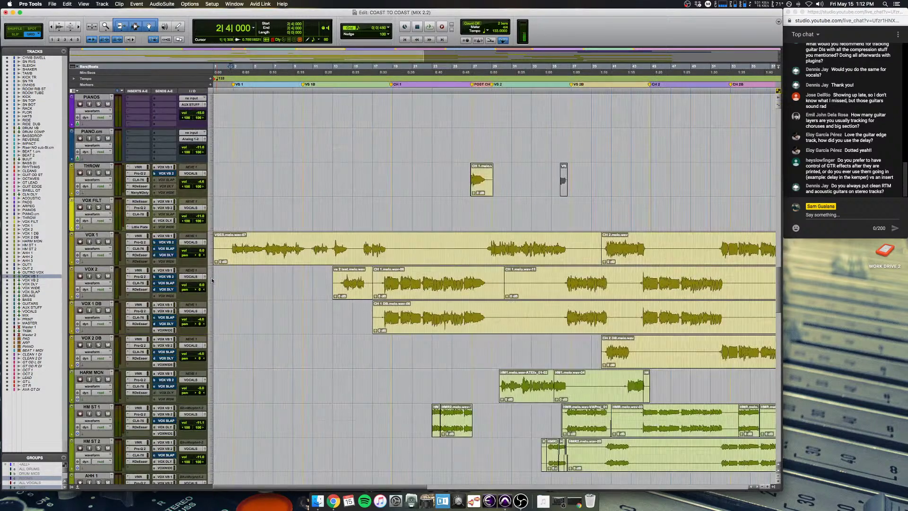
click(232, 243)
key(super+equal)
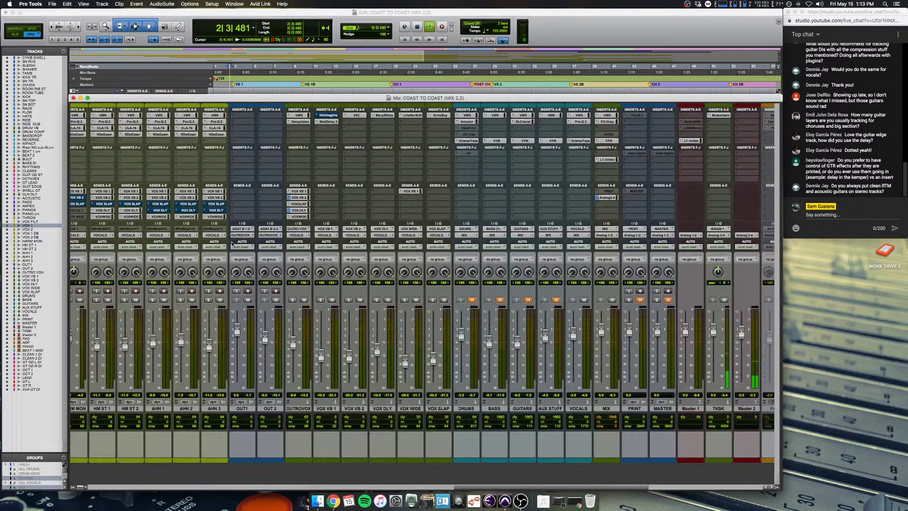
drag(322, 355, 321, 339)
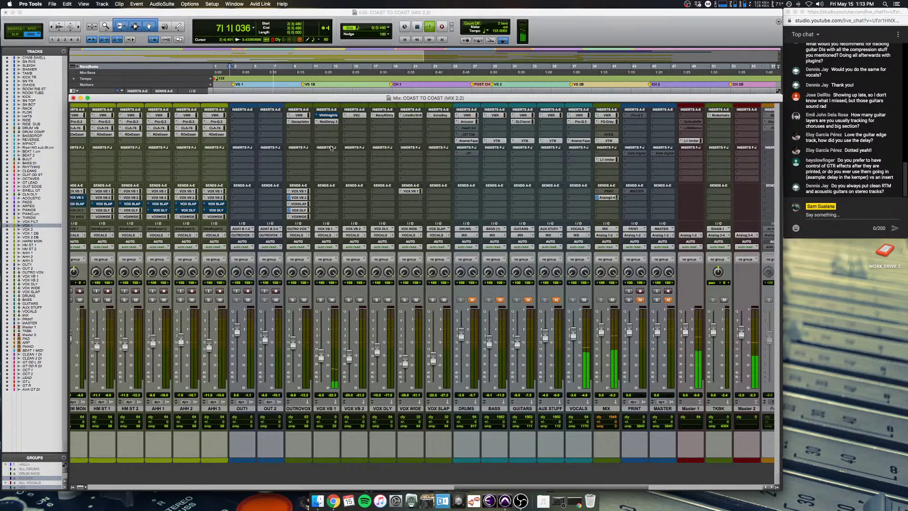
Step: Save the Mod Delay III settings on VOX VB 1 as a preset named VOX VB ALT, close the plug-in and stop playback
click(328, 122)
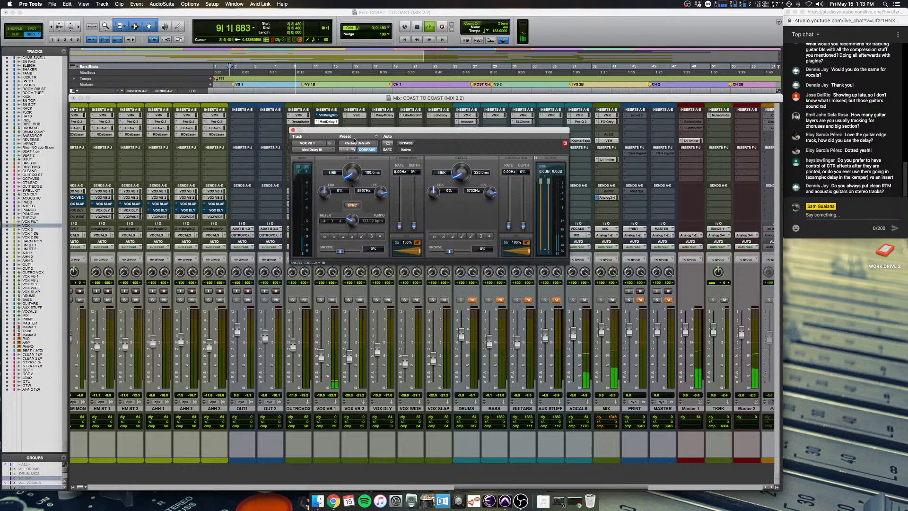
click(387, 143)
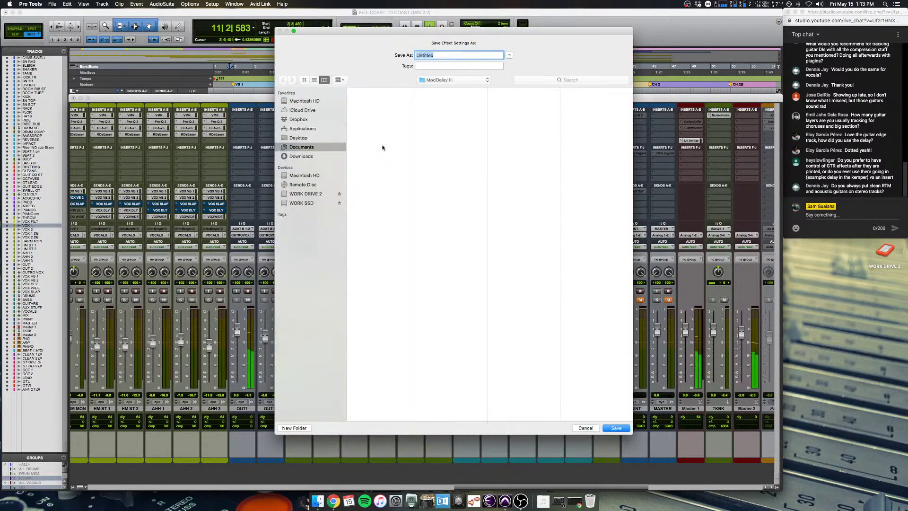
text(VOX VB ALT)
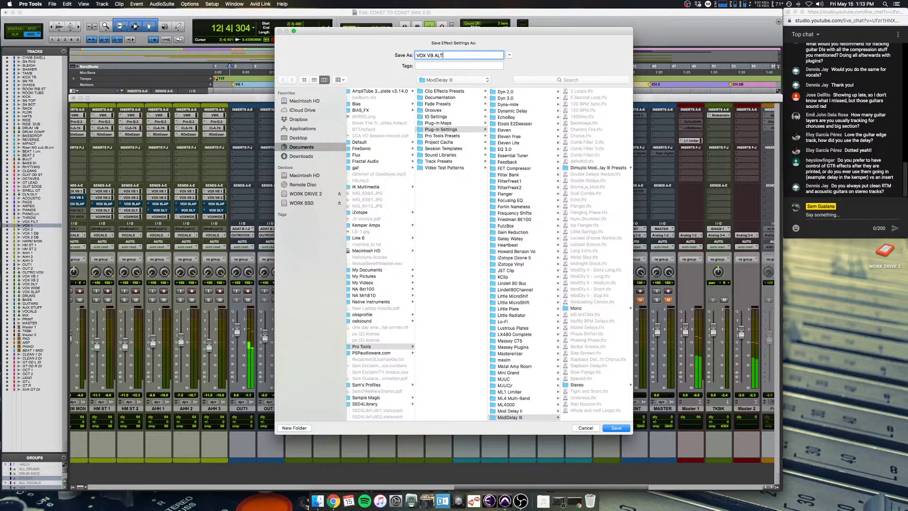
key(Return)
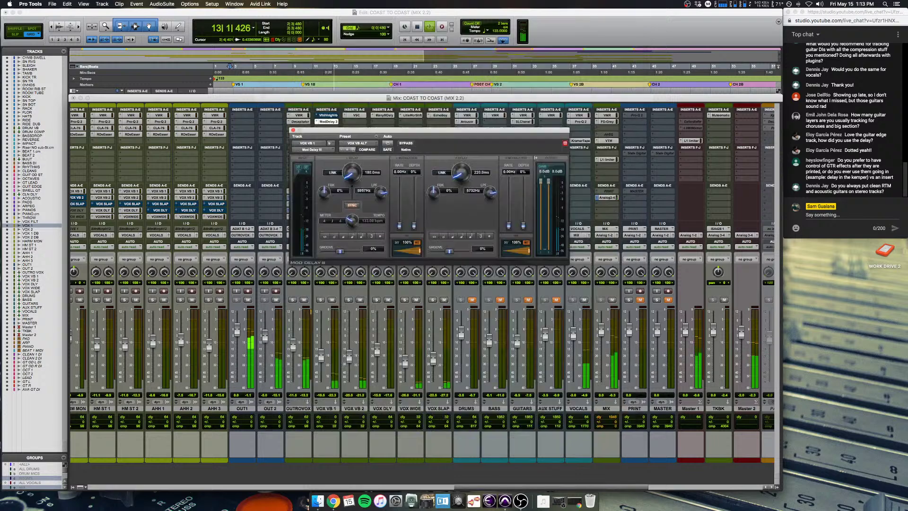
click(293, 130)
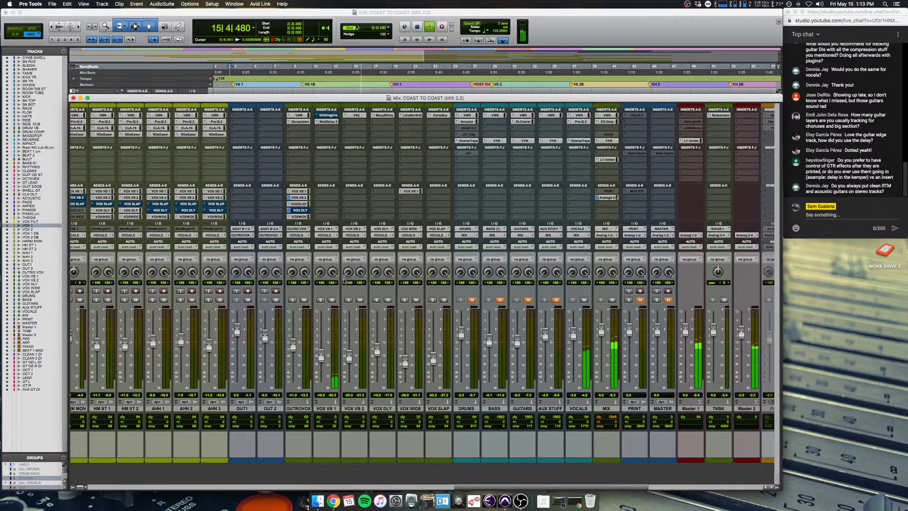
key(space)
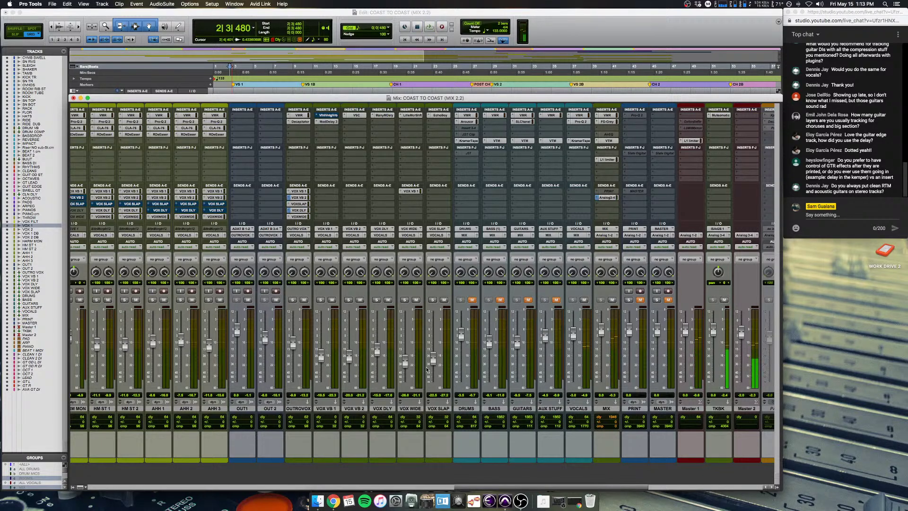
Step: Unmute the DRUMS, BASS, GUITARS and AUX STUFF buses
click(472, 300)
click(500, 300)
click(528, 300)
click(553, 301)
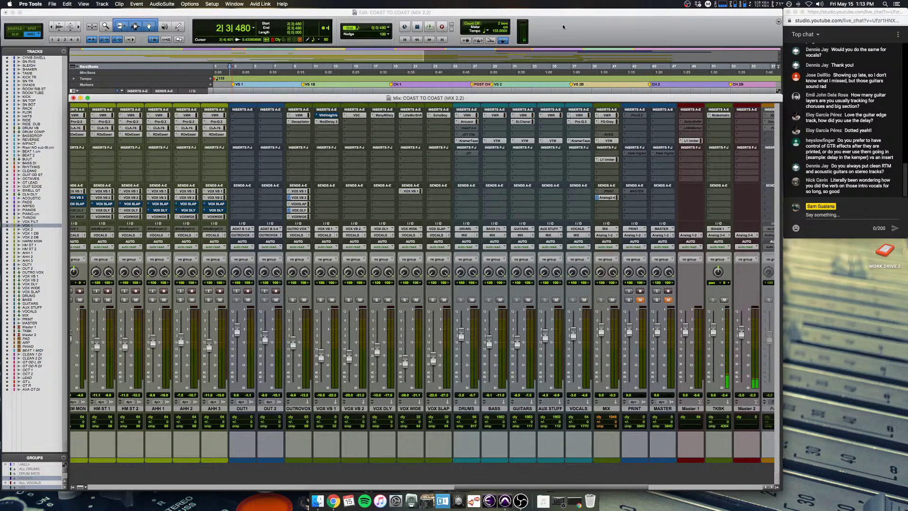
Step: Play the full mix from 10|2|480 with the mixer showing to hear the vocal effects in context, and stop playback
key(super+equal)
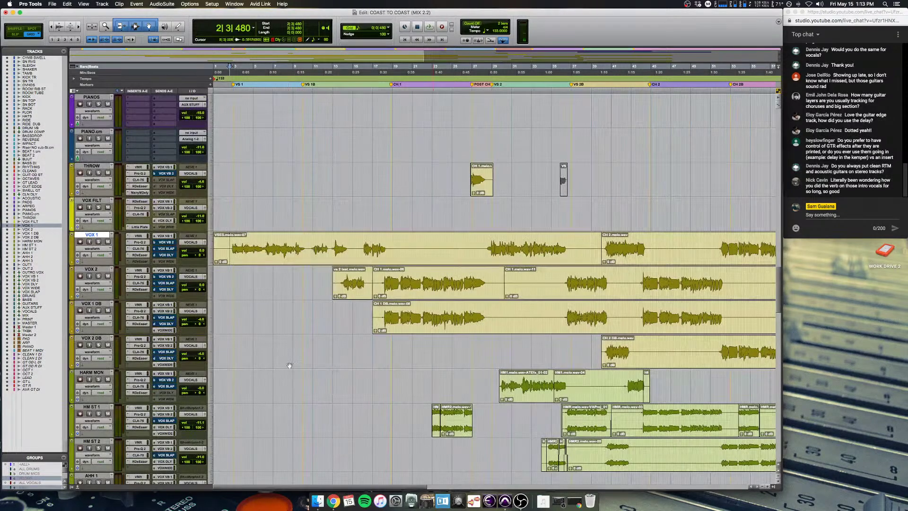
click(307, 278)
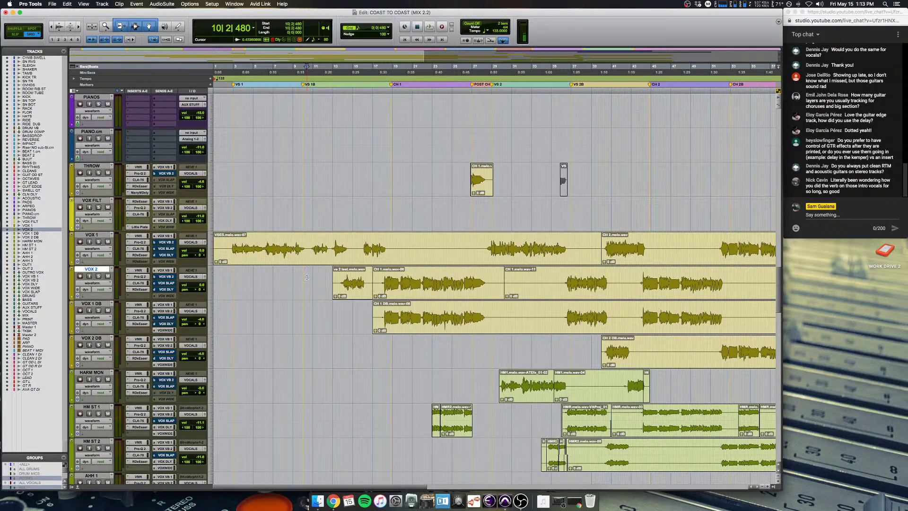
key(super+equal)
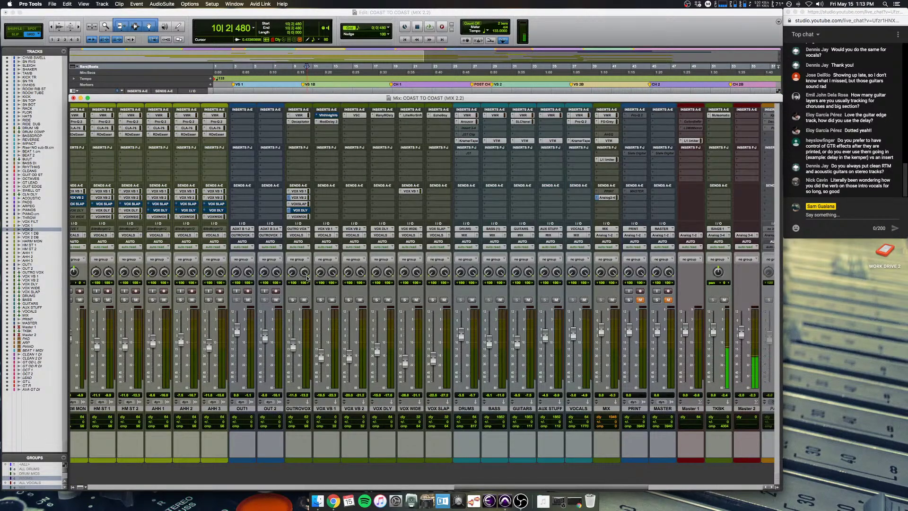
key(space)
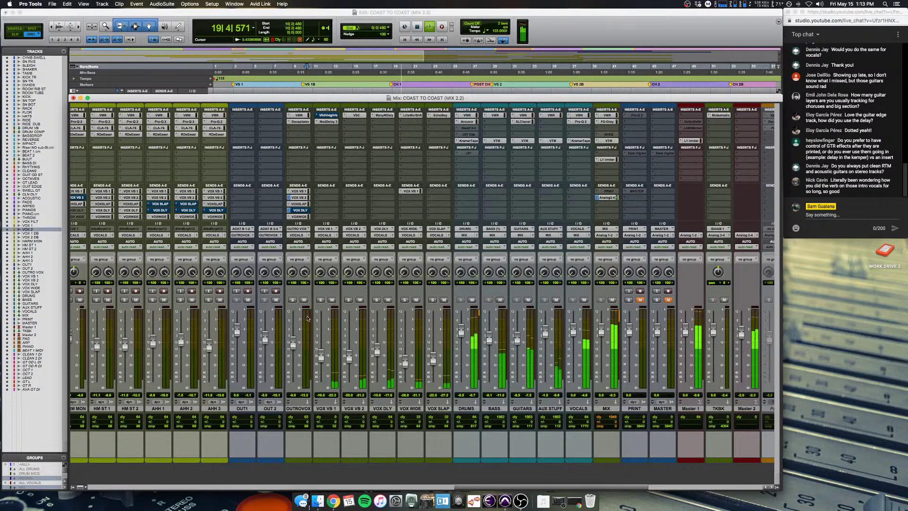
key(space)
Step: Select the vocal effect returns from VOX VB 1 through VOX SLAP, and single out VOX VB 1 and VOX VB 2 in turn
click(330, 408)
shift+click(445, 408)
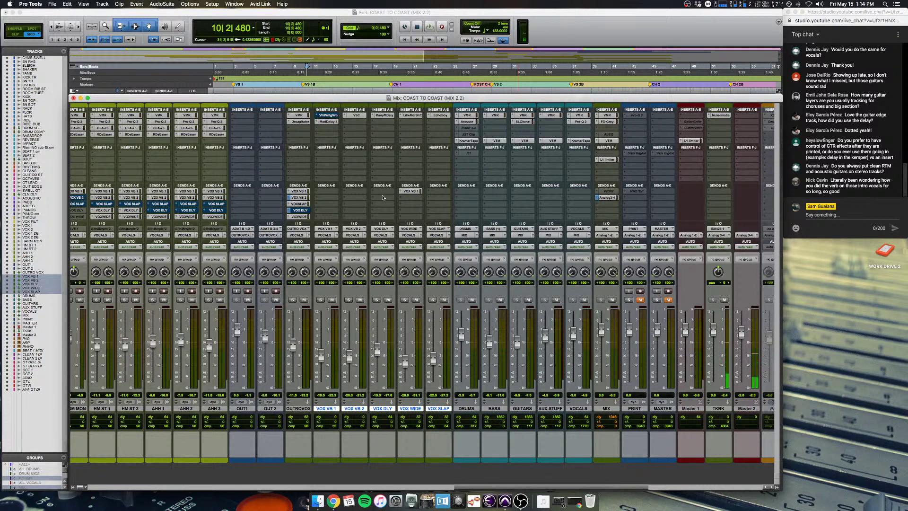
click(325, 409)
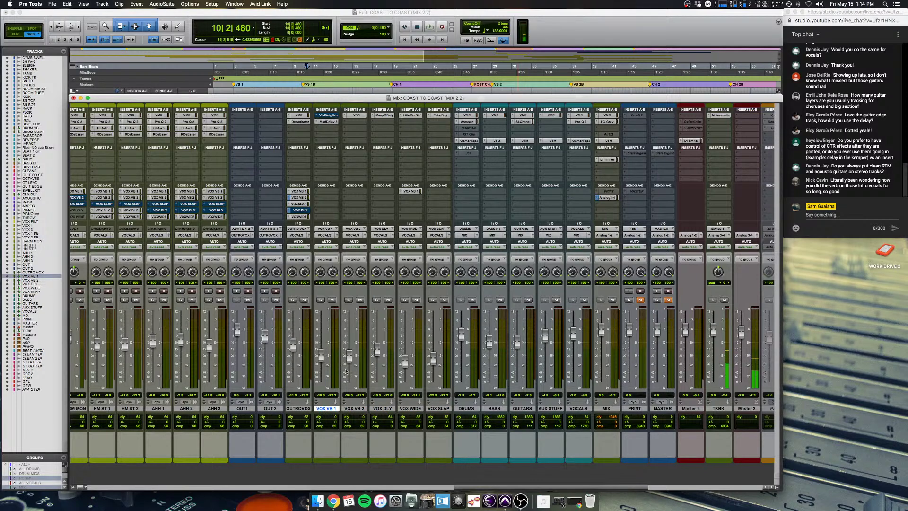
click(356, 409)
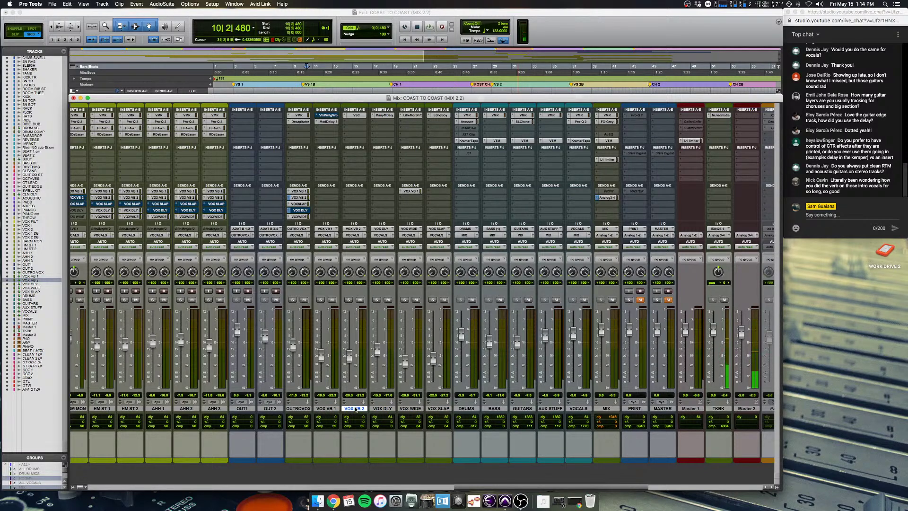
Step: Select the VOX DLY return and view its Manny Marroquin Delay settings
click(382, 409)
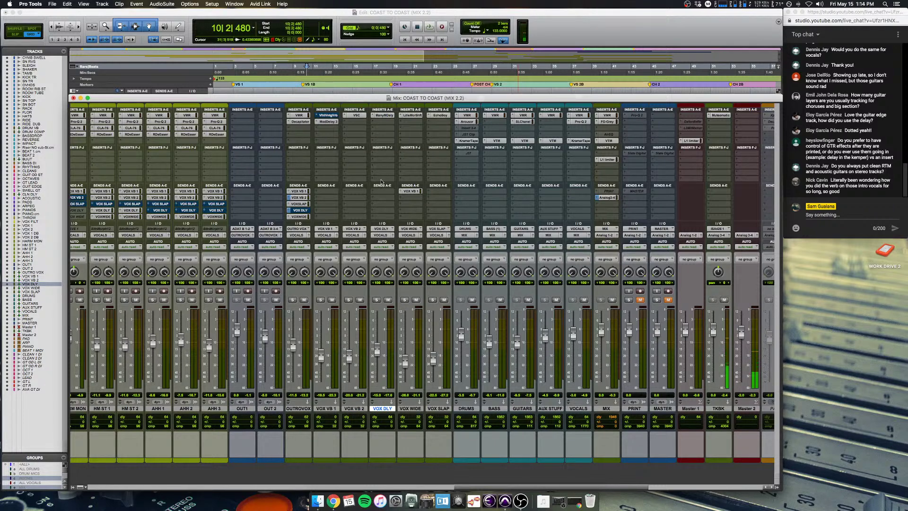
click(387, 115)
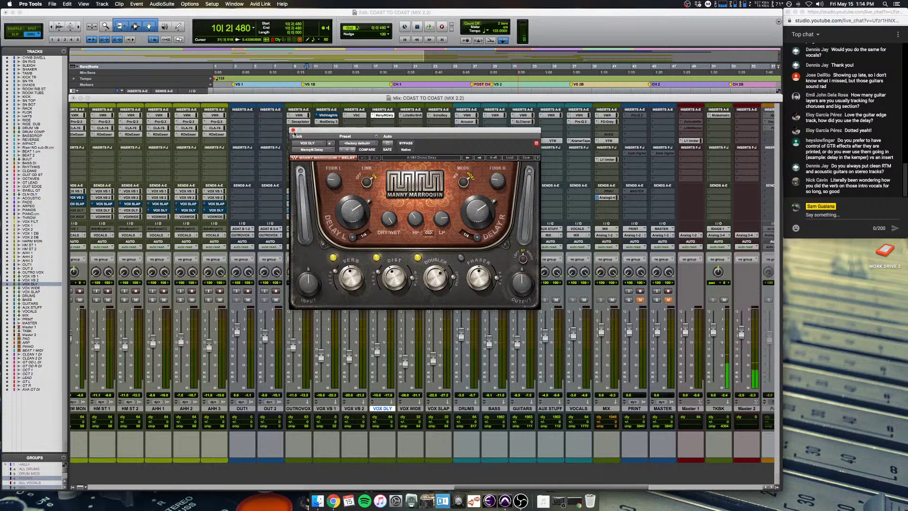
click(293, 130)
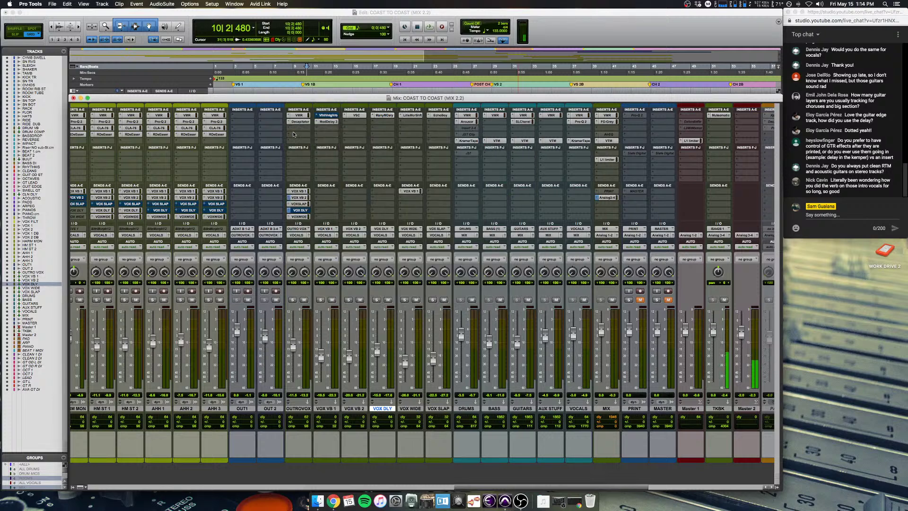
Step: View the Little MicroShift on the VOX WIDE return and the EchoBoy on the VOX SLAP return
click(406, 409)
click(412, 115)
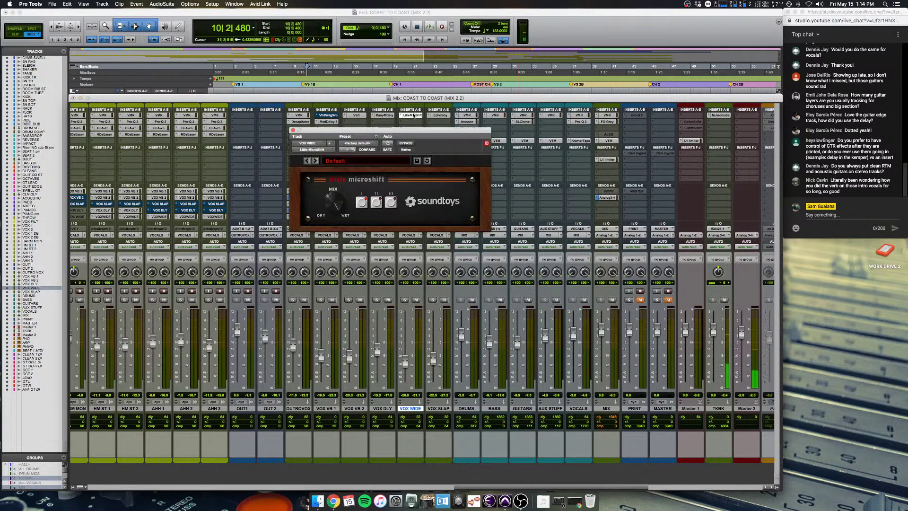
click(293, 130)
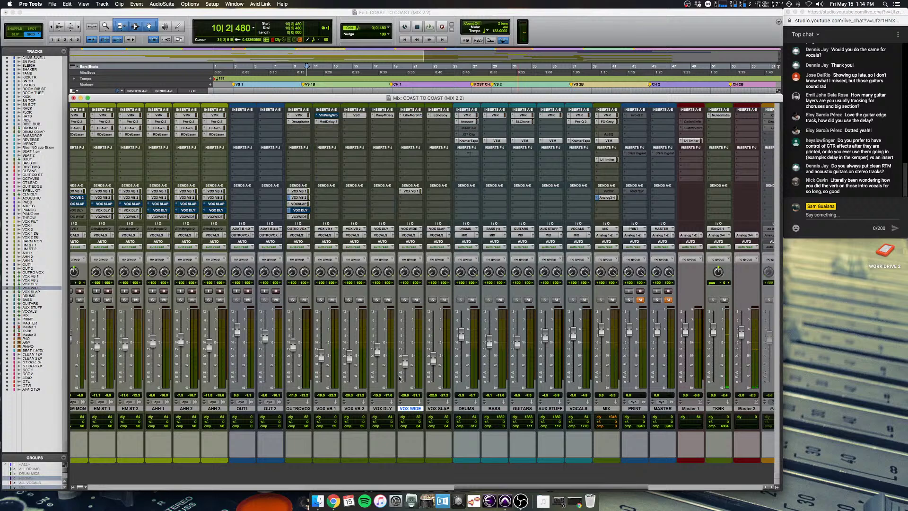
click(444, 408)
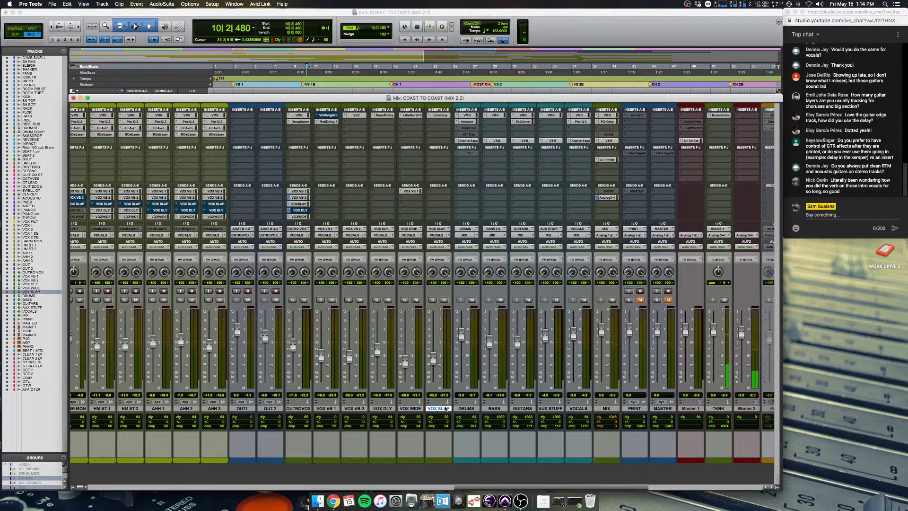
click(440, 115)
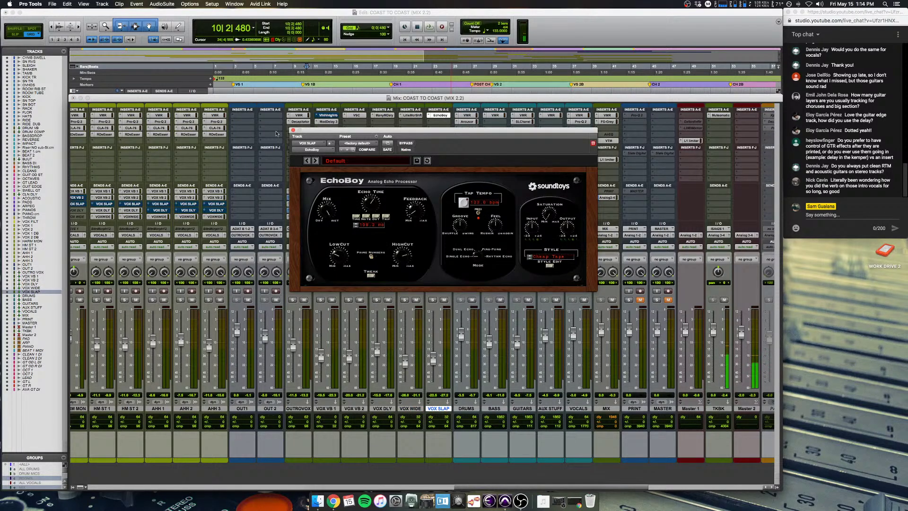
click(293, 130)
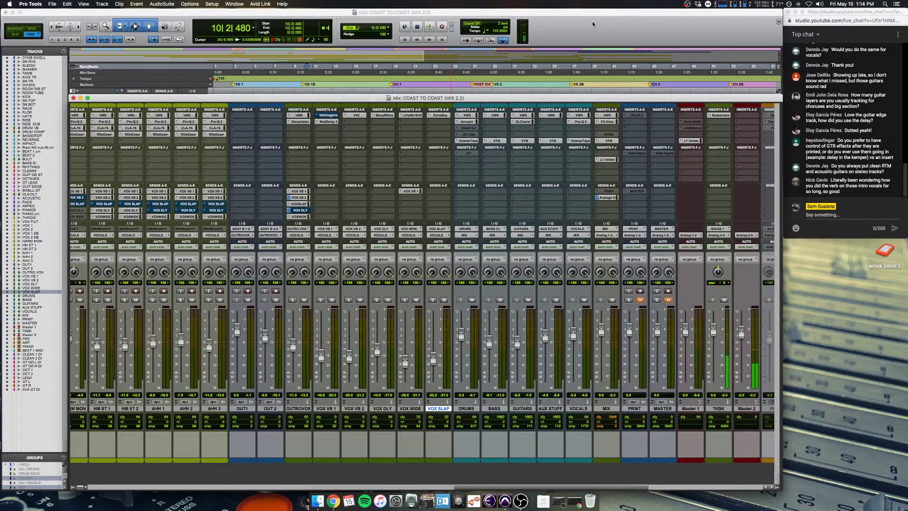
Step: Start playback at 17|4|000, just before the first chorus, with the mixer showing
key(super+equal)
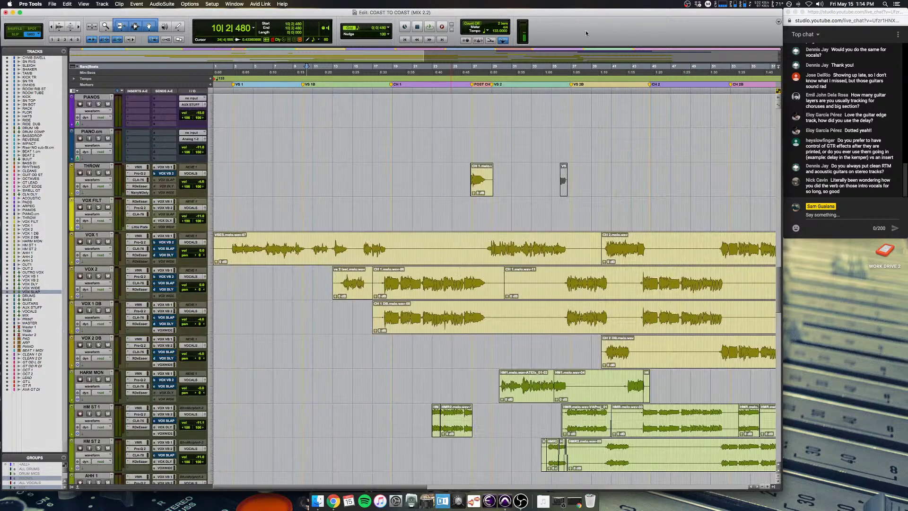
click(379, 342)
key(super+equal)
key(space)
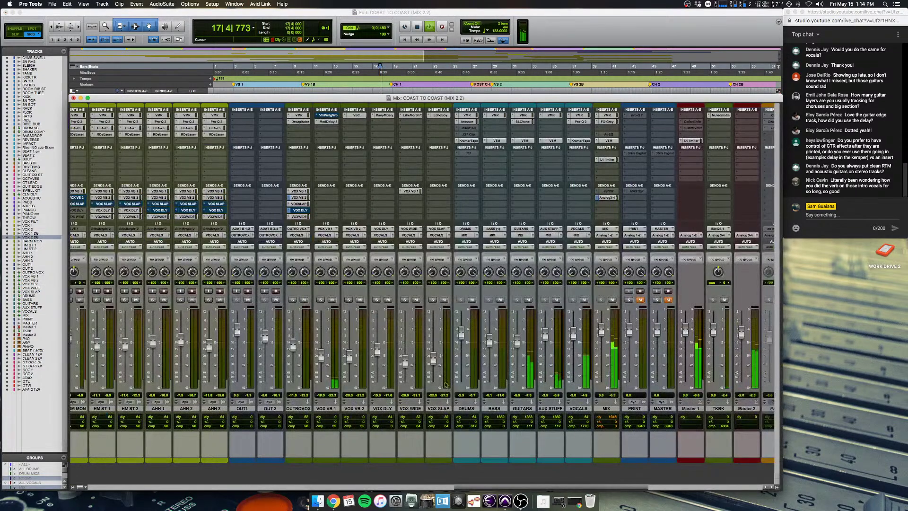
Step: Mute the four instrument buses from DRUMS through AUX STUFF together during playback
click(467, 409)
shift+click(547, 409)
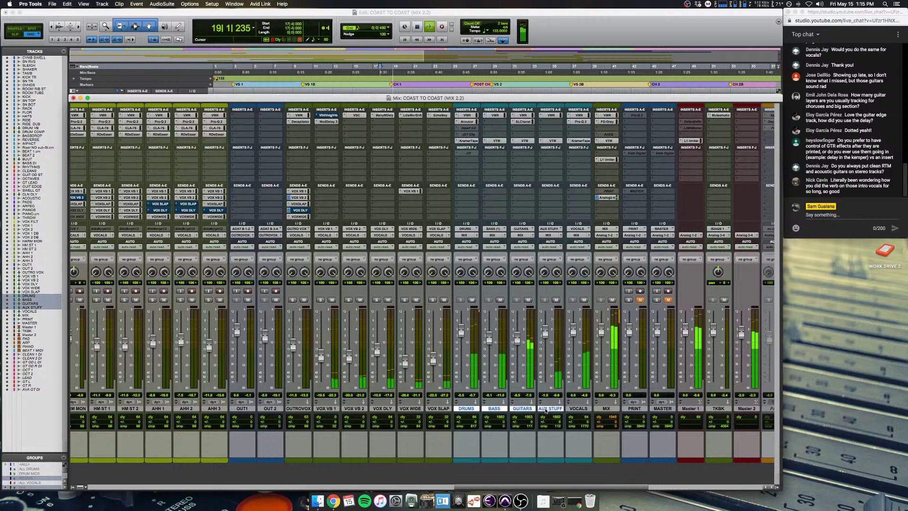
key(shift+m)
Step: Examine the vocal tracks and effect return levels across the mixer while the chorus vocals play, and stop playback
scroll(547, 408, left, 6)
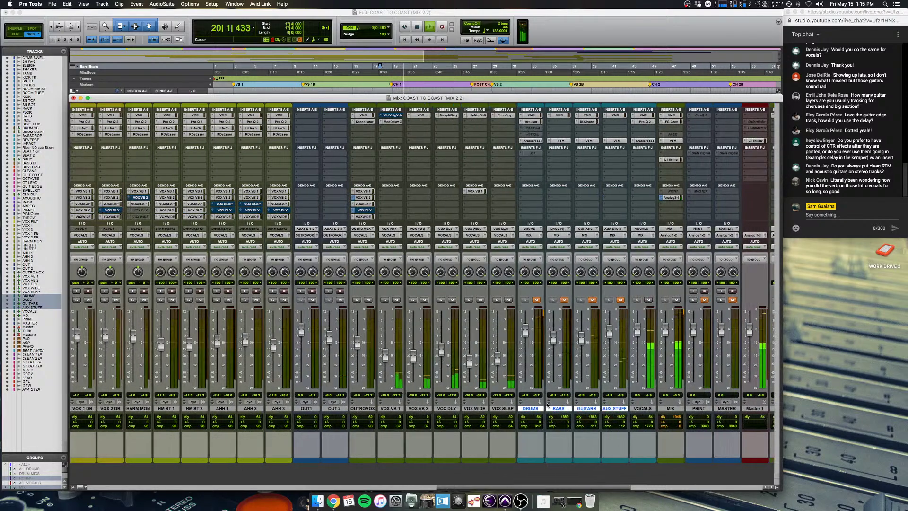
scroll(548, 406, right, 2)
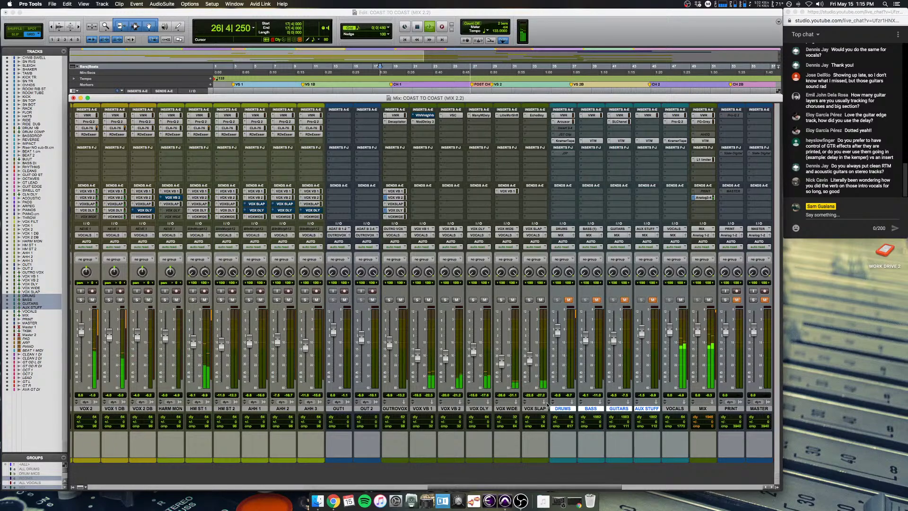
scroll(550, 403, left, 5)
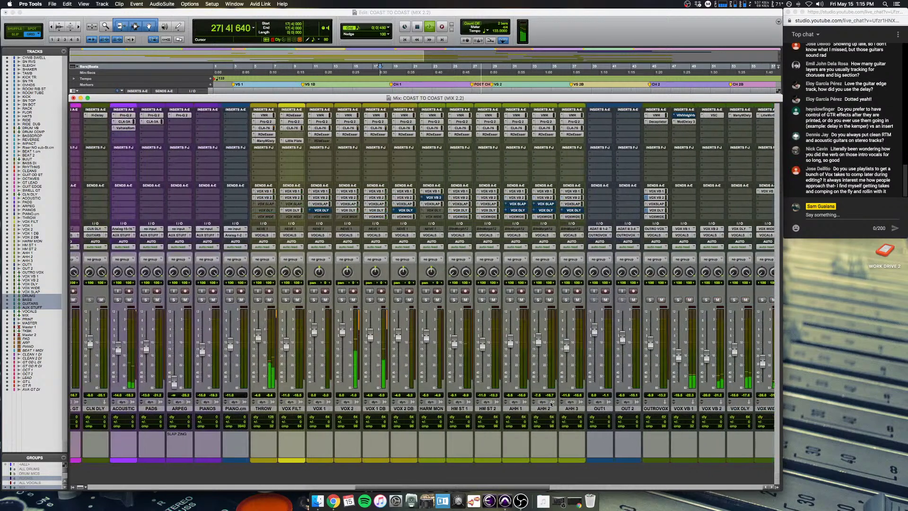
scroll(550, 403, right, 3)
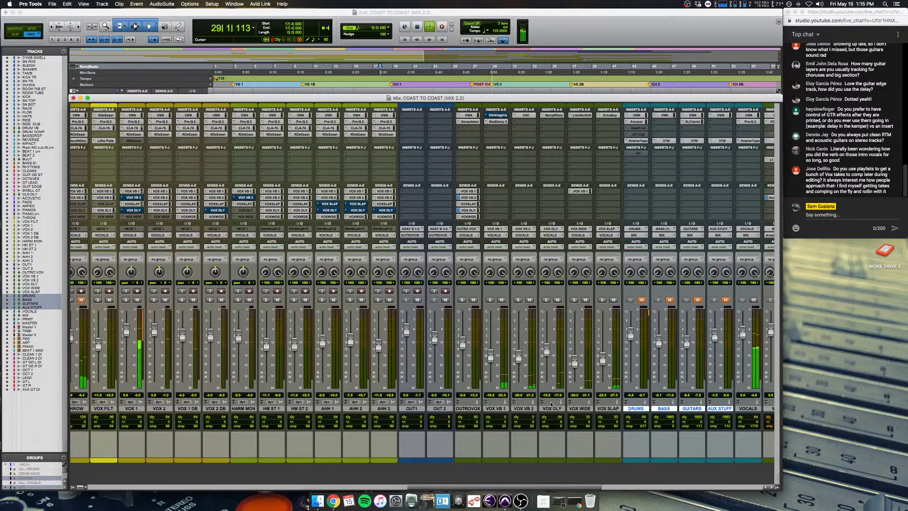
scroll(550, 403, right, 2)
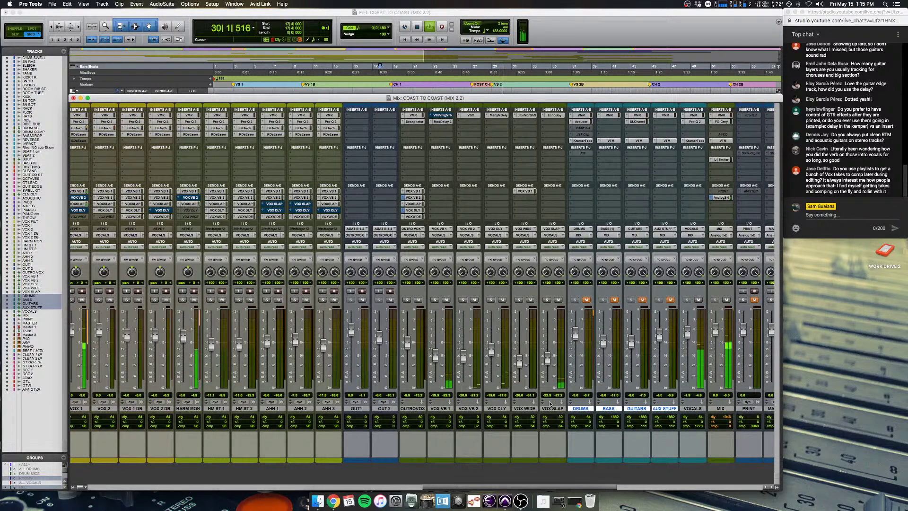
scroll(550, 404, right, 1)
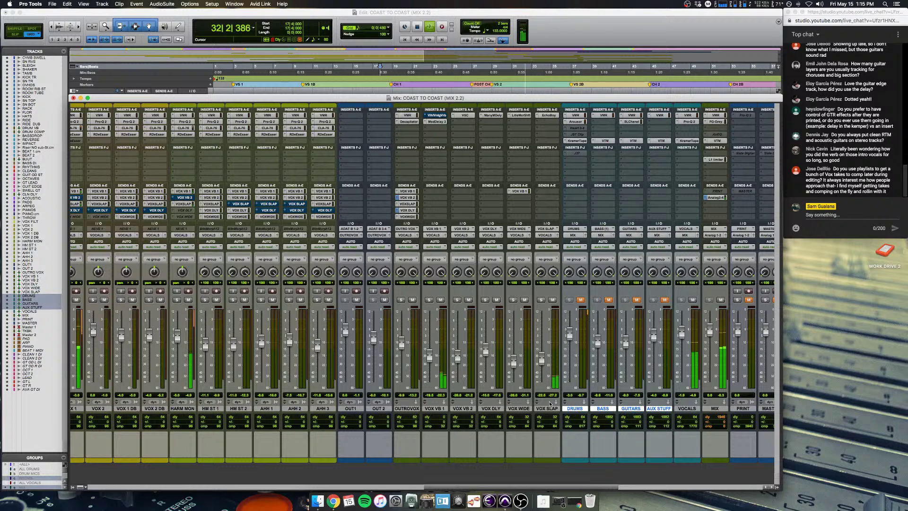
key(space)
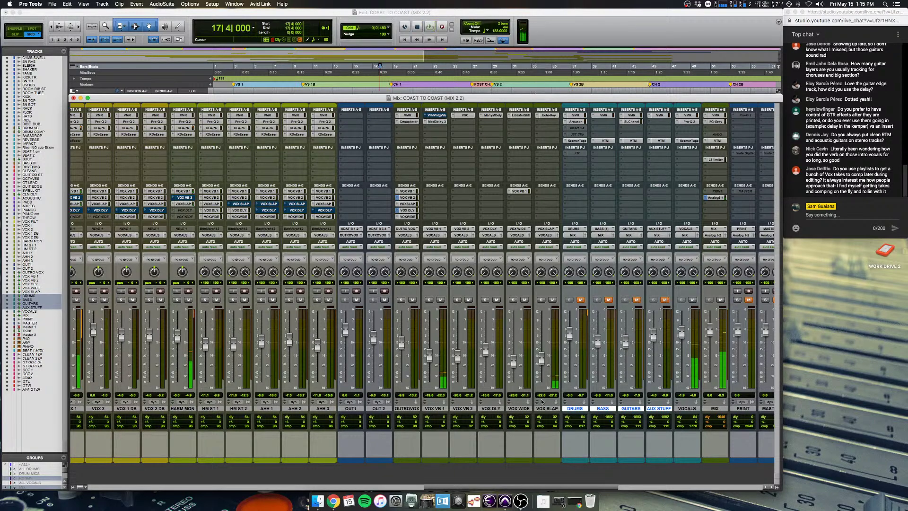
Step: Switch from the mixer to the Edit window and set the track heights to large
scroll(544, 246, right, 2)
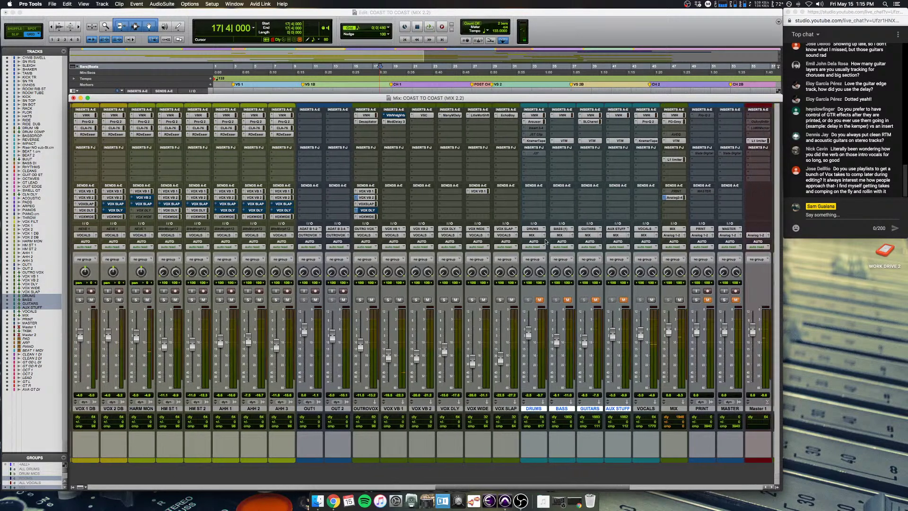
key(super+equal)
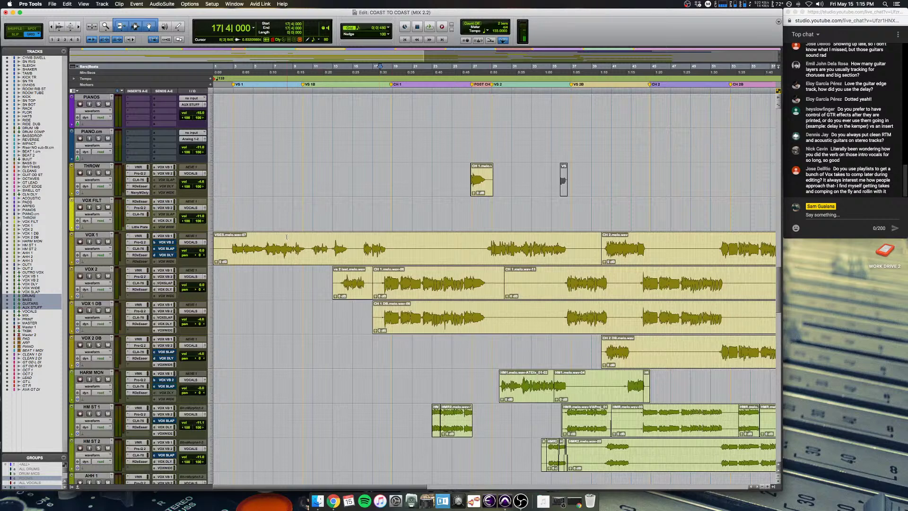
click(210, 239)
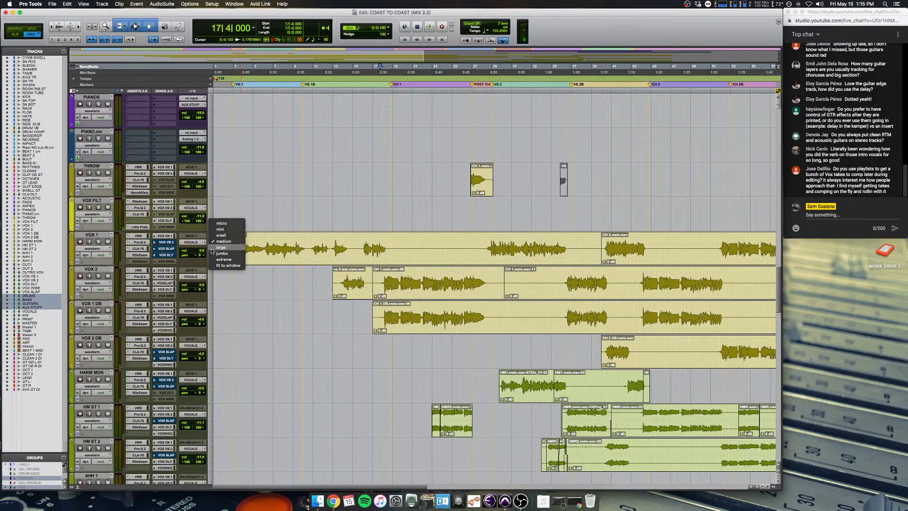
click(219, 250)
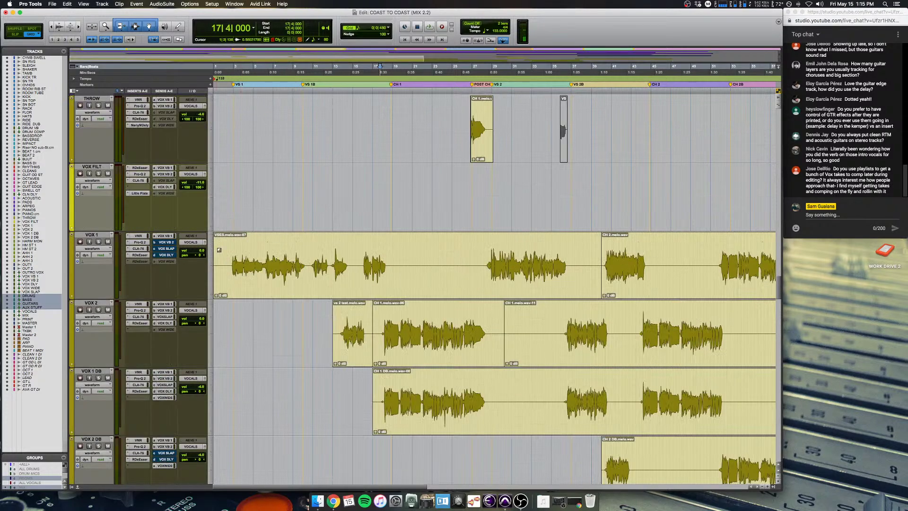
Step: Select the first-chorus vocal on VOX 2 from 17|4|000 through the end of the post-chorus phrase
click(381, 325)
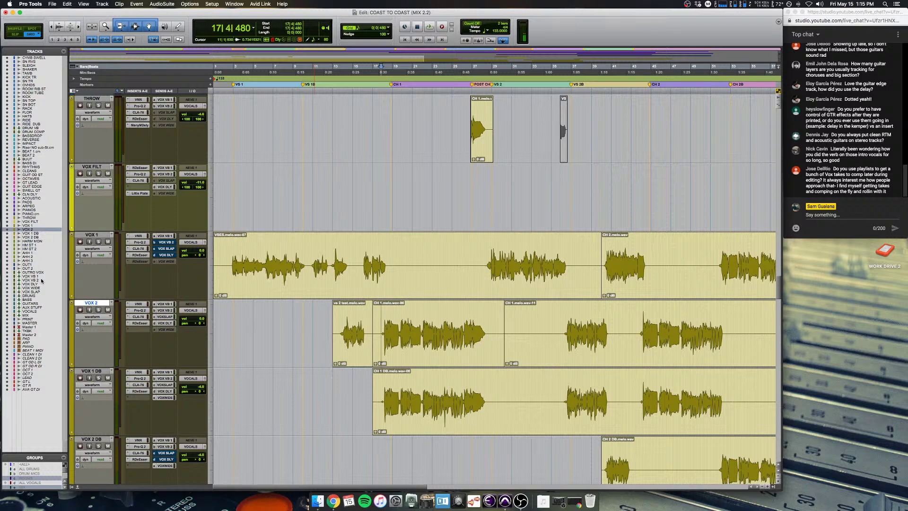
key(super+bracketright)
key(super+bracketright)
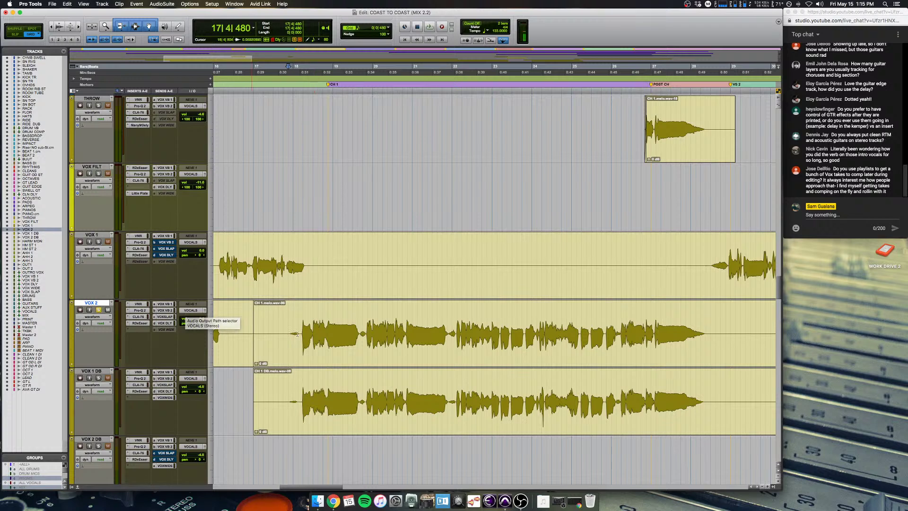
click(282, 325)
drag(282, 325, 713, 329)
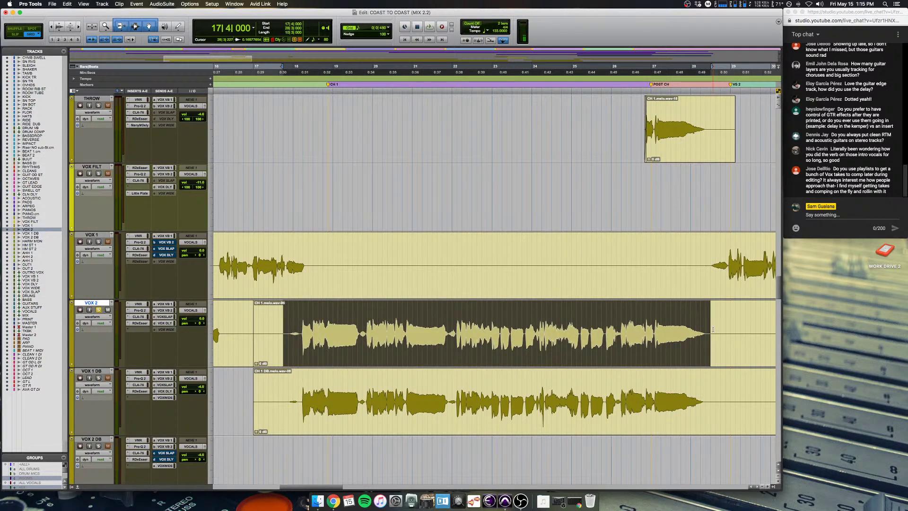
Step: Play the selected chorus and bypass all four inserts on VOX 2 to hear the raw vocal, ending with playback stopped
key(space)
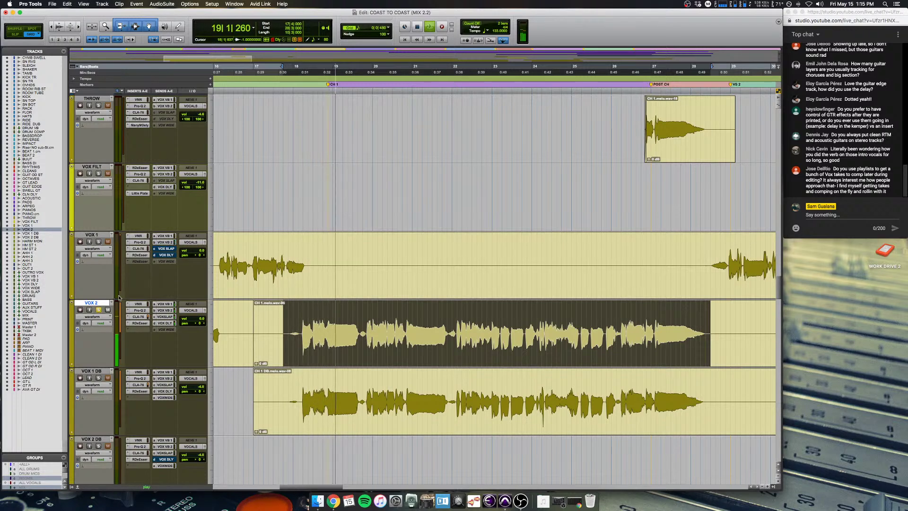
super+click(135, 319)
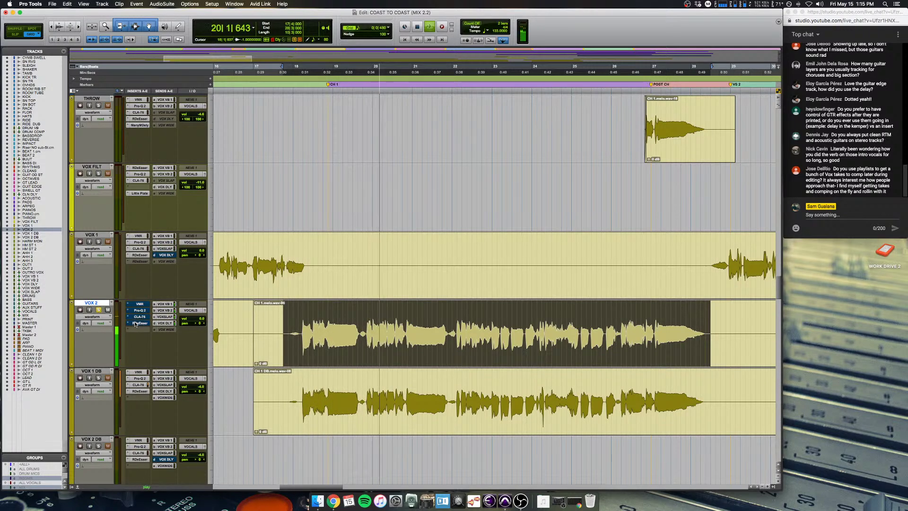
super+click(136, 323)
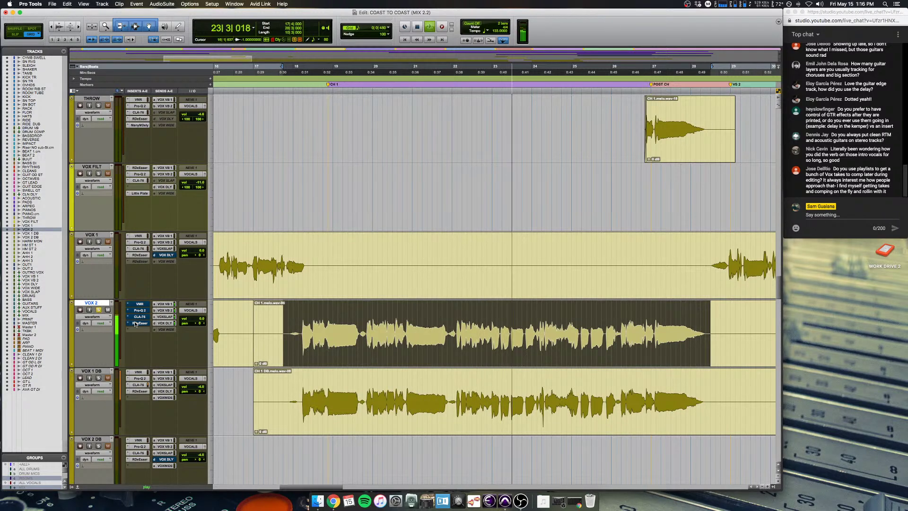
key(space)
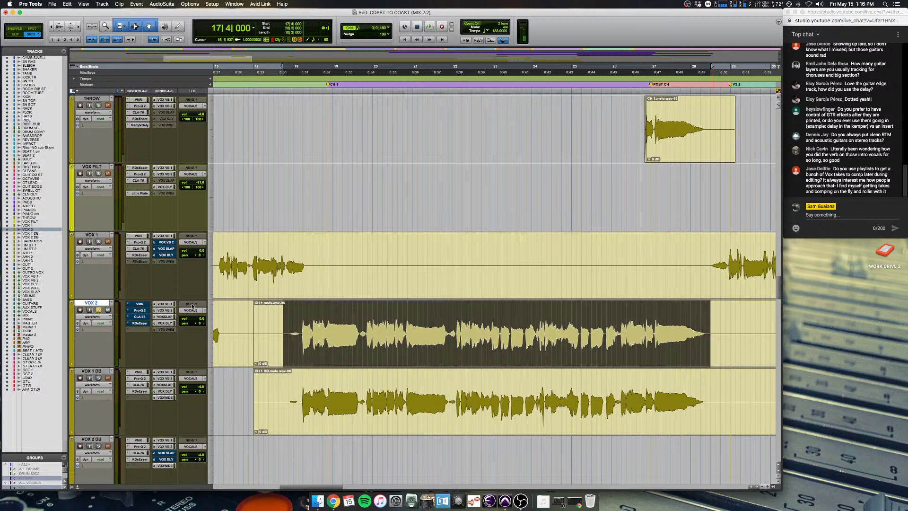
Step: Re-enable the Virtual Mix Rack insert on VOX 2 and view its Virtual Channel module
click(138, 304)
click(138, 304)
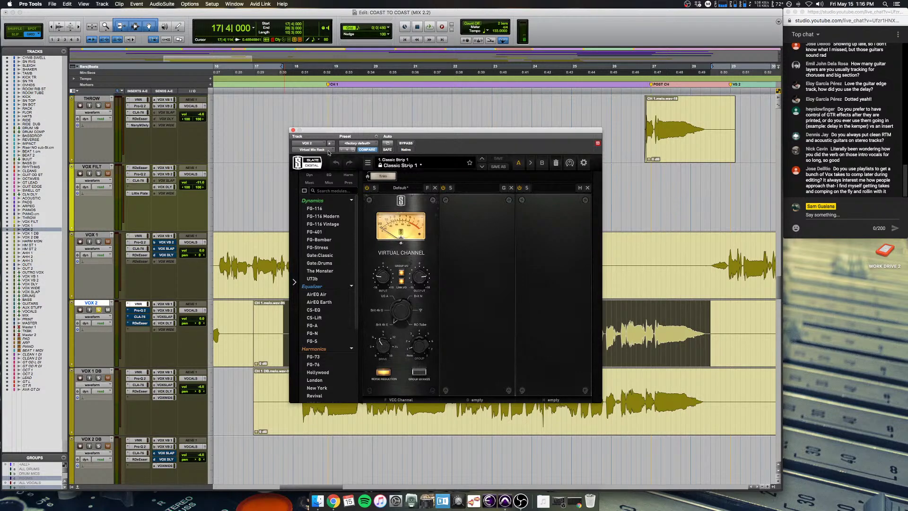
click(292, 130)
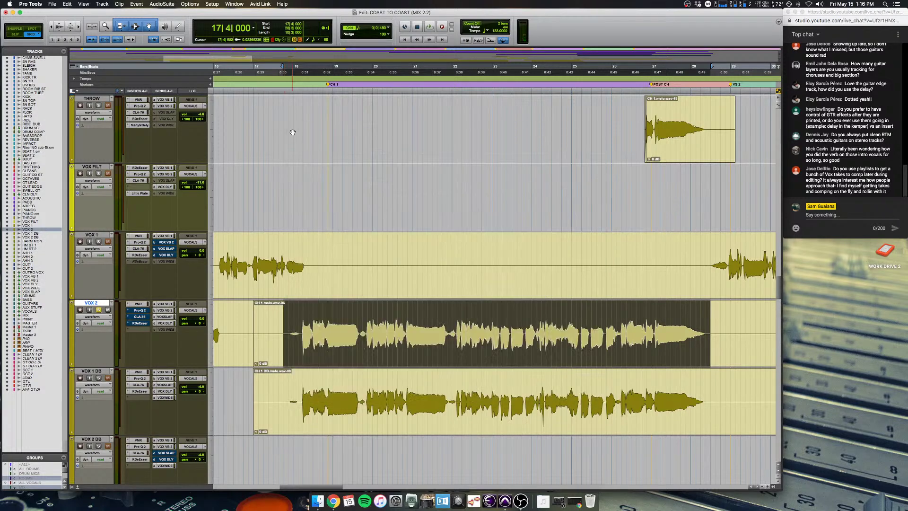
Step: Show the FabFilter Pro-Q 2 on VOX 2 and compare the chorus vocal with the EQ active and bypassed
click(145, 311)
mouse_move(460, 265)
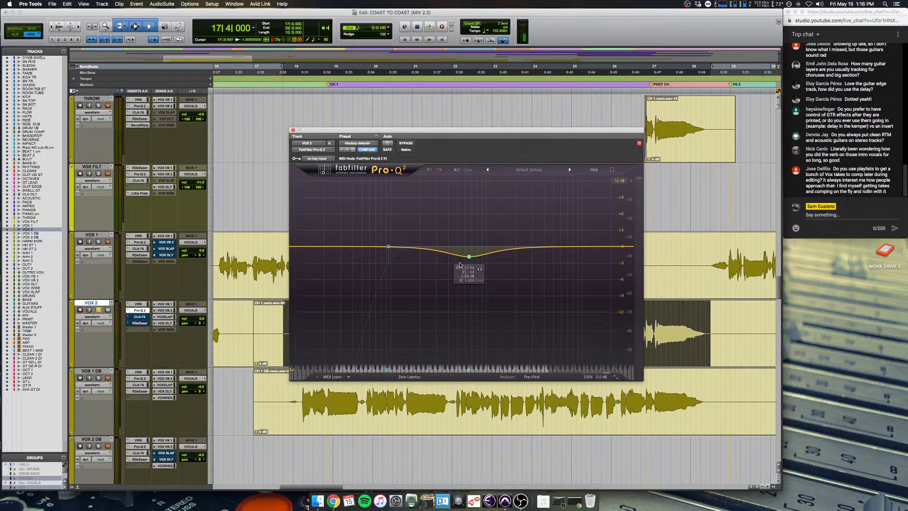
key(space)
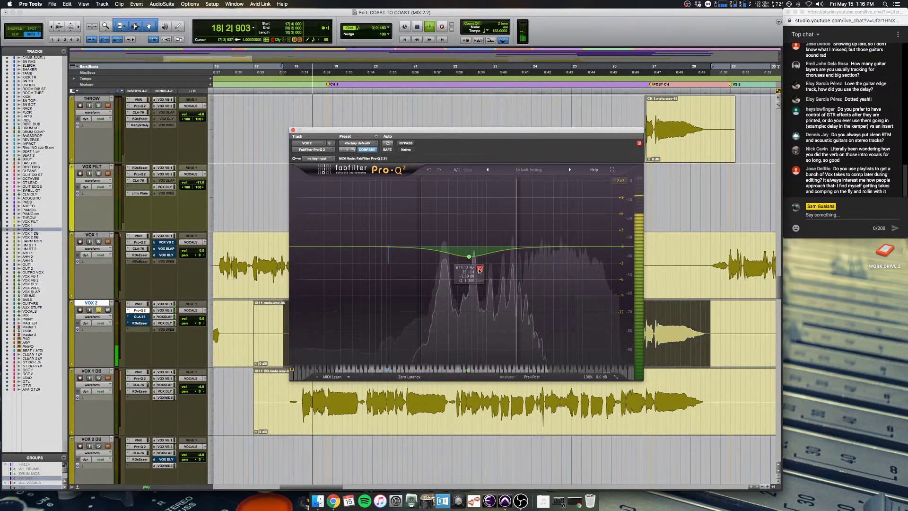
key(space)
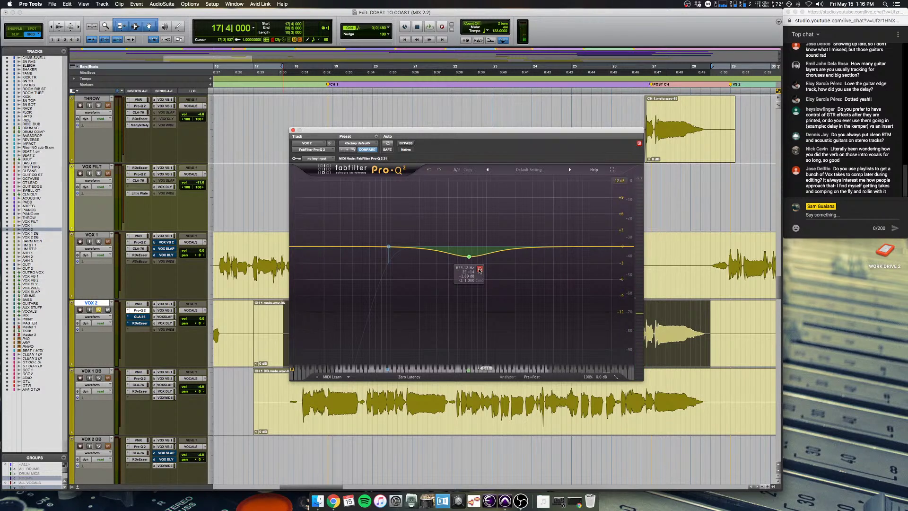
key(space)
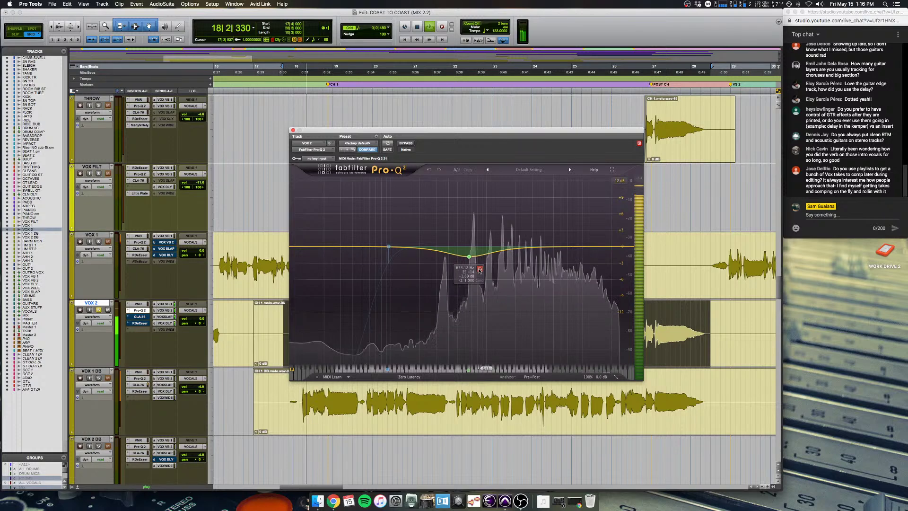
click(479, 270)
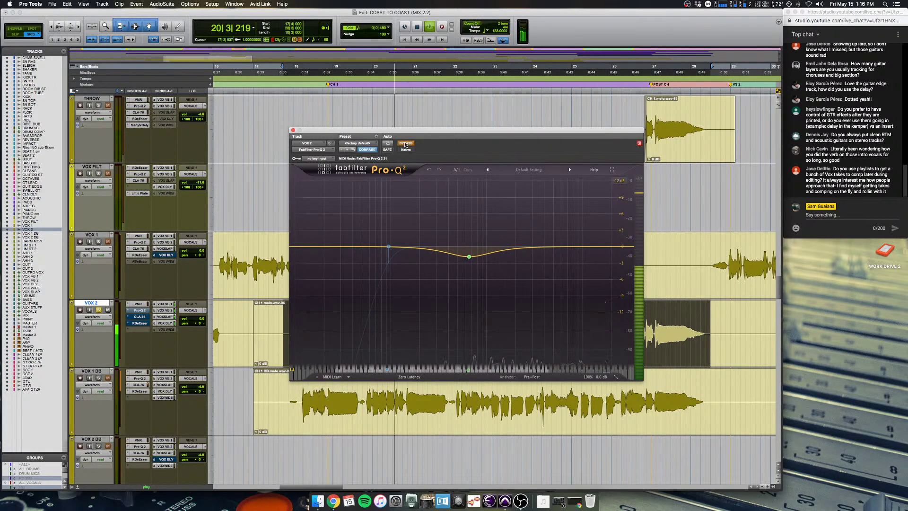
key(space)
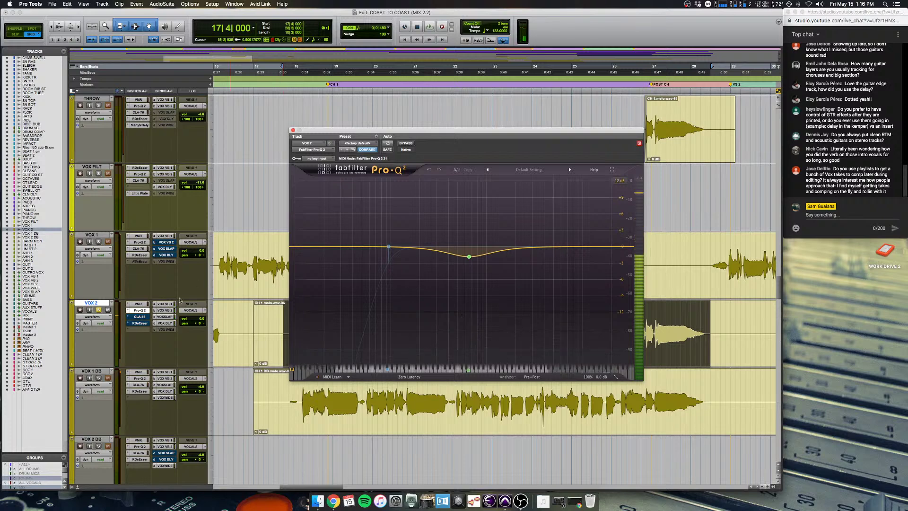
Step: Open the CLA-76 compressor on VOX 2 and compare the chorus vocal with the compression active and bypassed
click(139, 317)
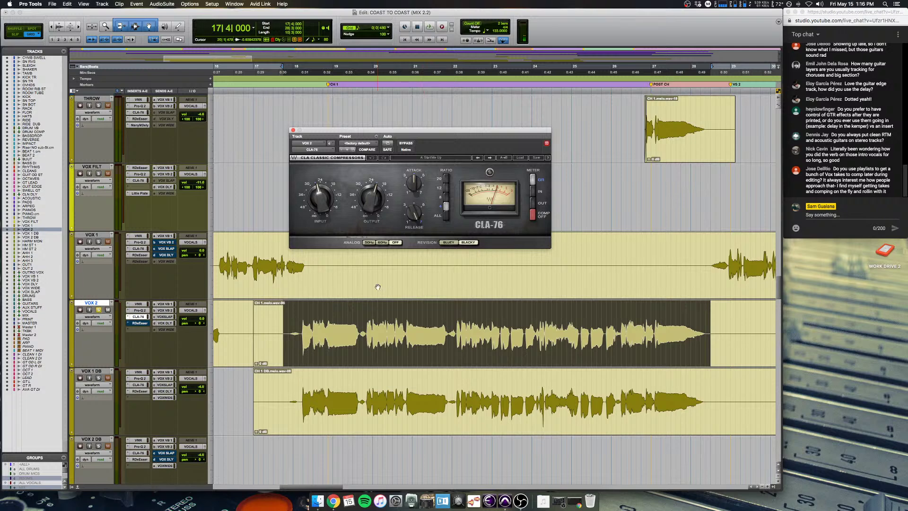
key(space)
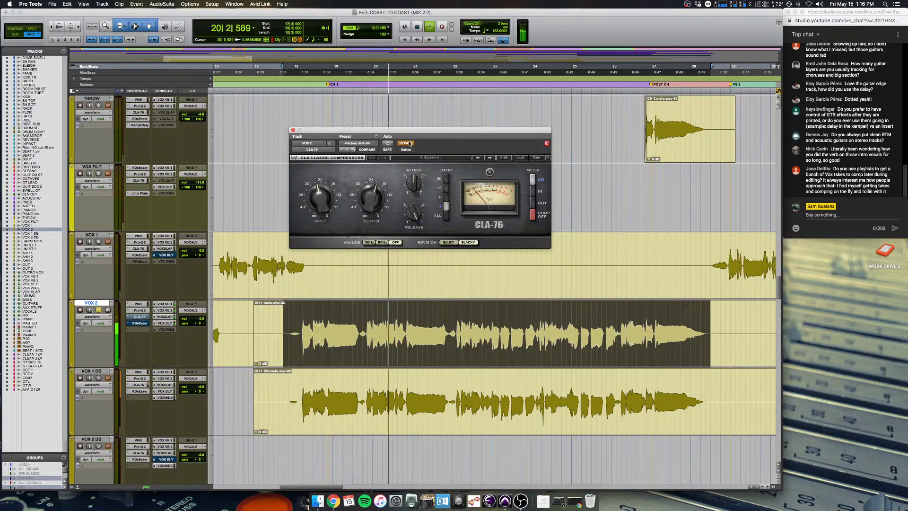
key(space)
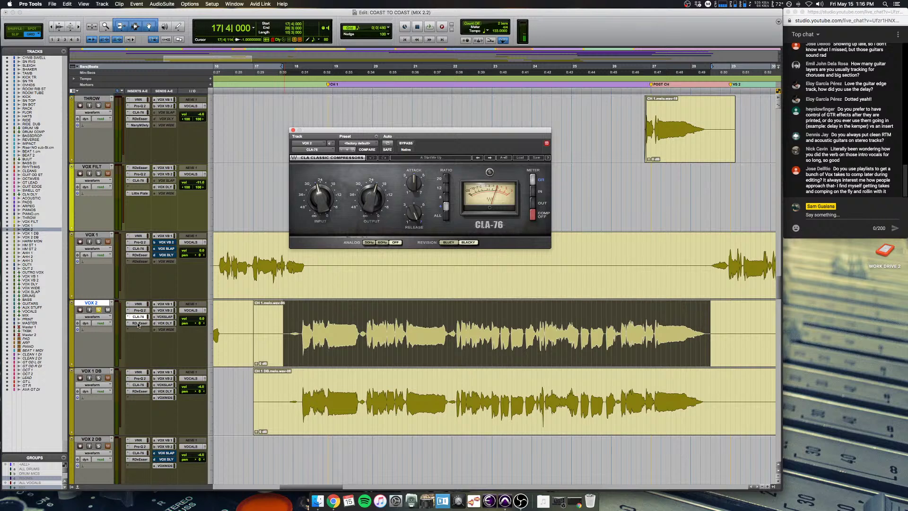
Step: Audition VOX 1 DB soloed together with VOX 2 and open the Renaissance DeEsser on VOX 2
click(98, 378)
key(space)
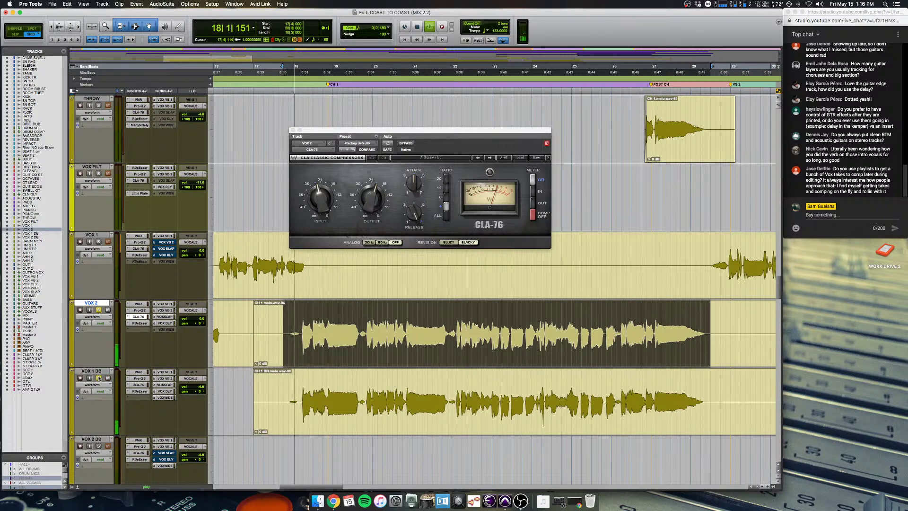
click(139, 323)
key(space)
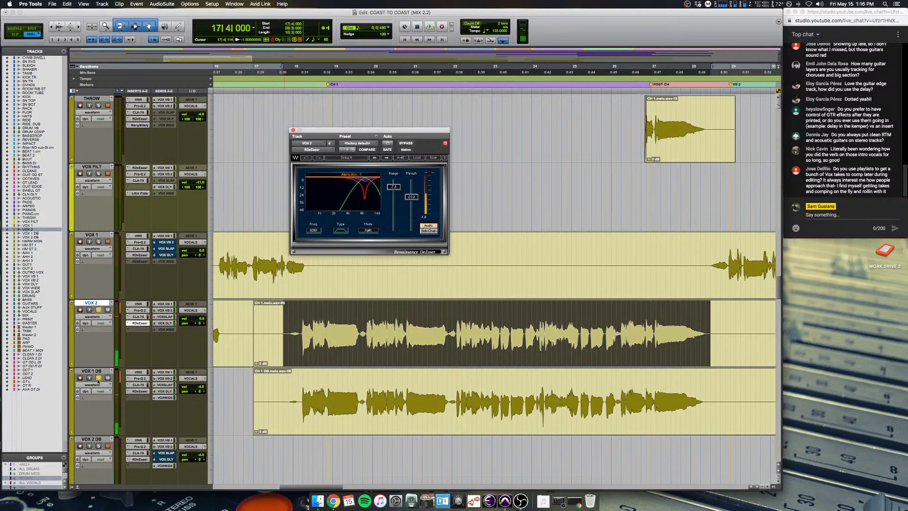
Step: Play VOX 2 from 18|1|480 and audition the DeEsser's side-chain signal
click(299, 321)
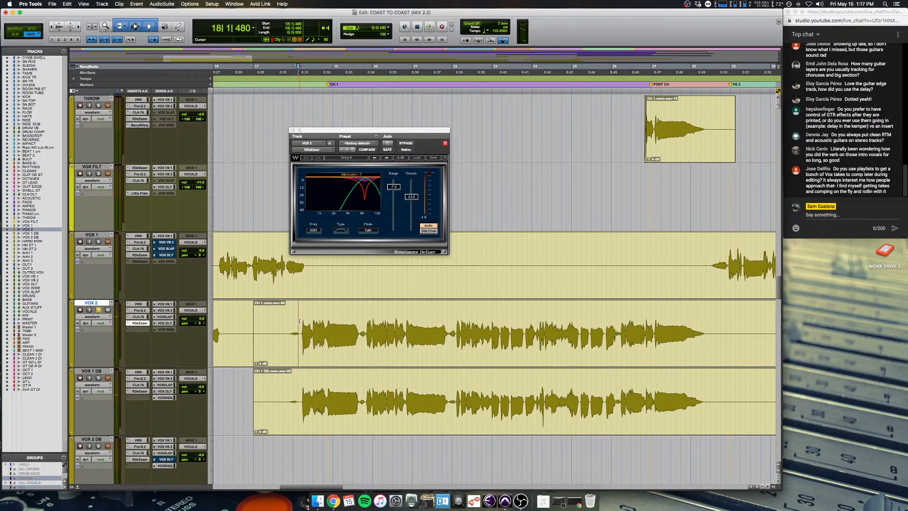
key(space)
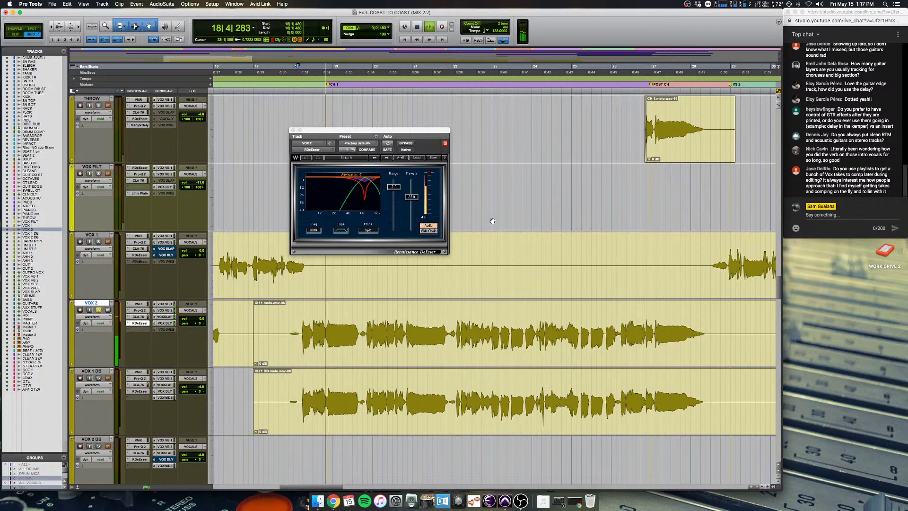
click(429, 231)
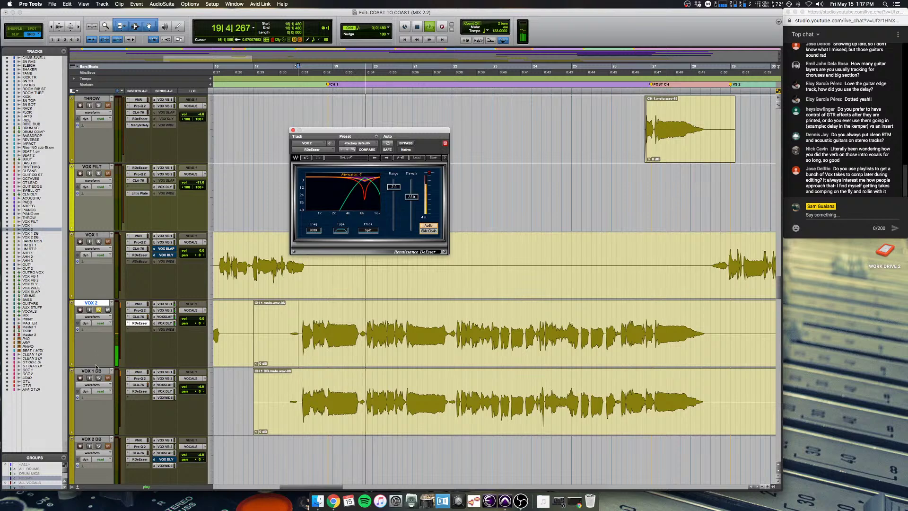
Step: Close the DeEsser and examine the doubles, harmony and AHH tracks across the whole song during playback, then stop
click(45, 325)
scroll(146, 277, down, 5)
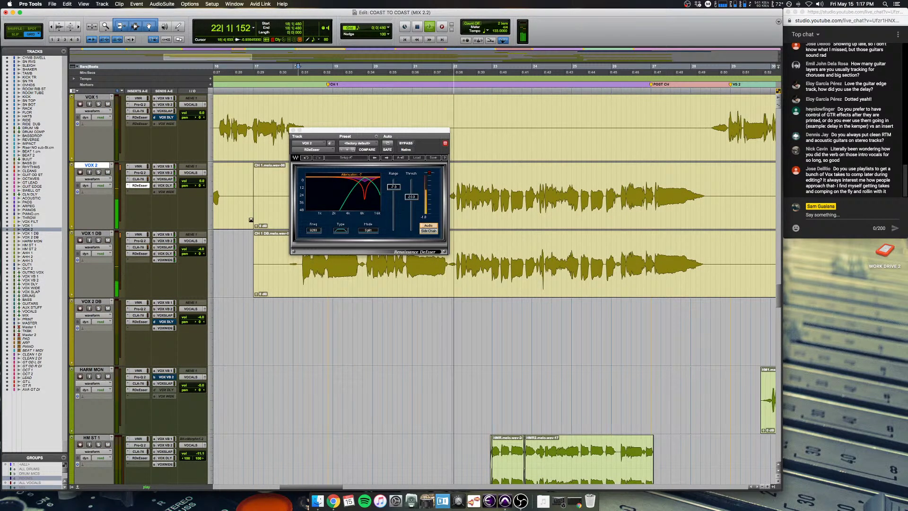
click(292, 129)
key(r)
key(r)
key(r)
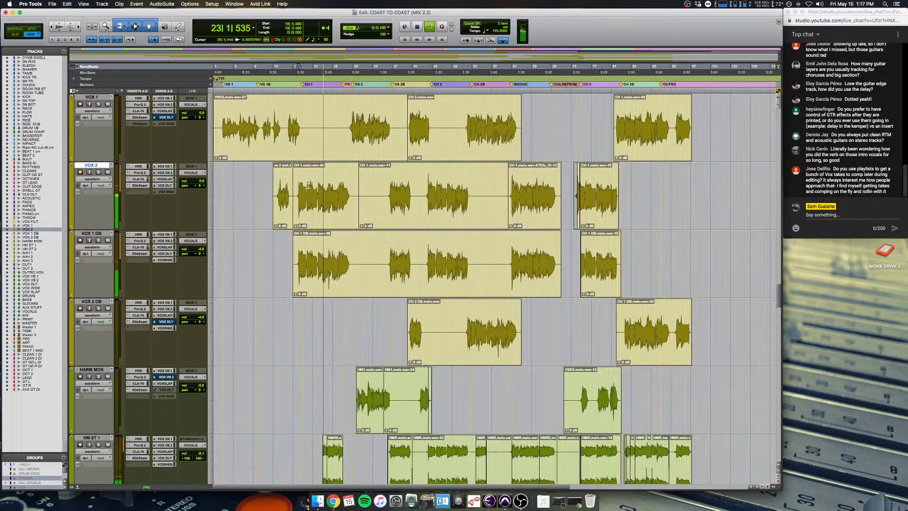
scroll(305, 175, down, 10)
scroll(307, 188, up, 4)
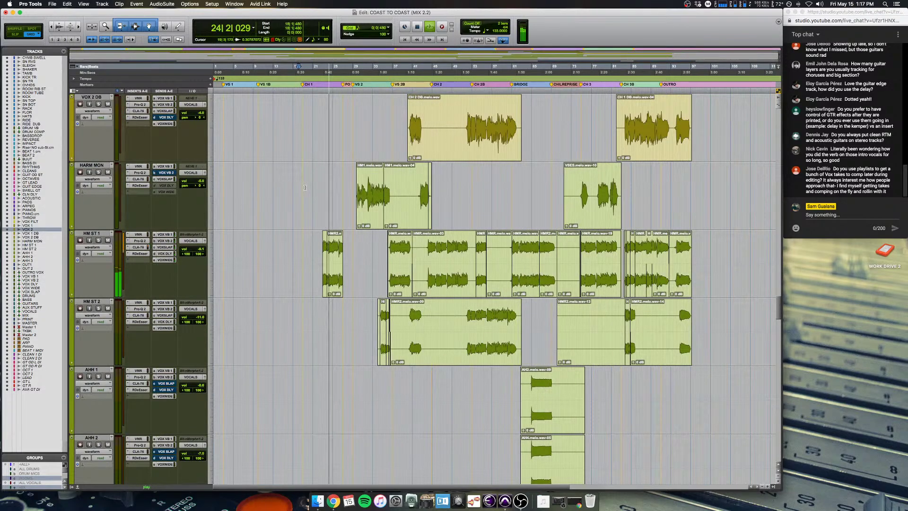
scroll(168, 248, up, 2)
scroll(168, 248, up, 2)
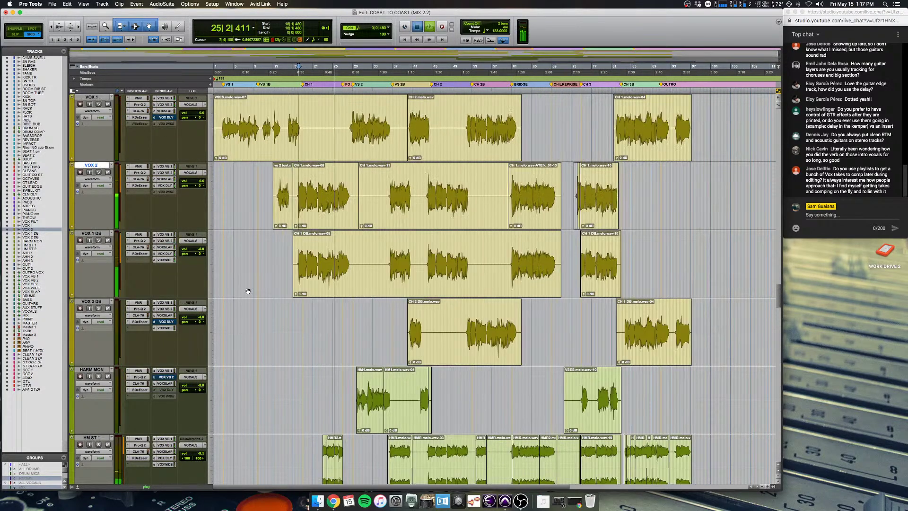
key(space)
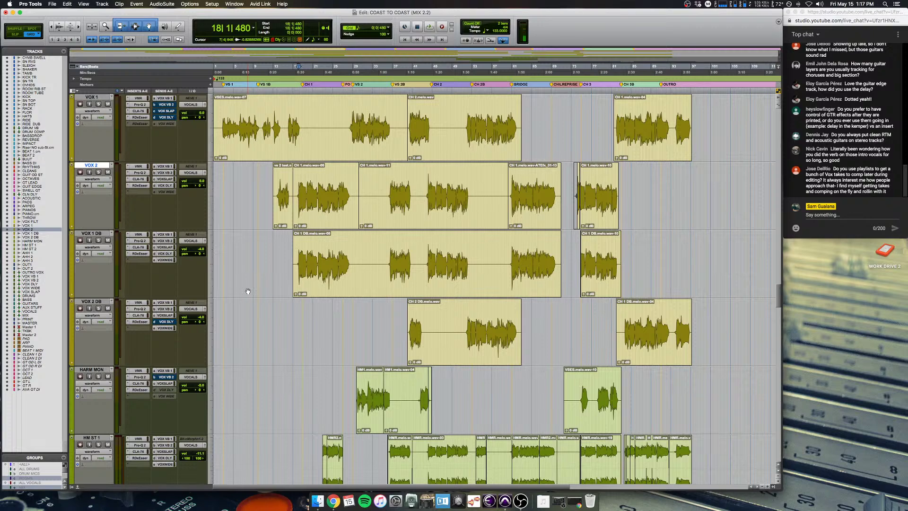
Step: Select the first-chorus vocal on VOX 2 from 17|2|480 to just before the VS 2 marker
key(super+bracketright)
key(super+bracketright)
key(super+bracketright)
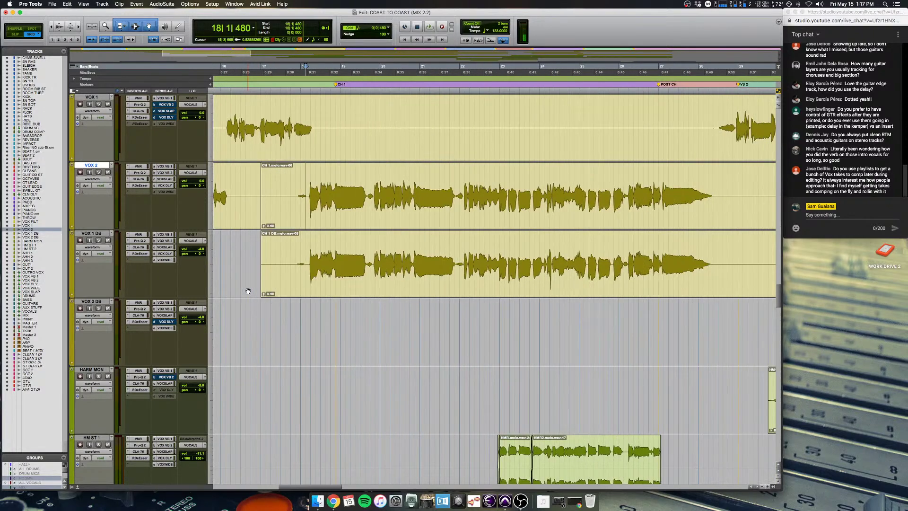
scroll(248, 291, up, 10)
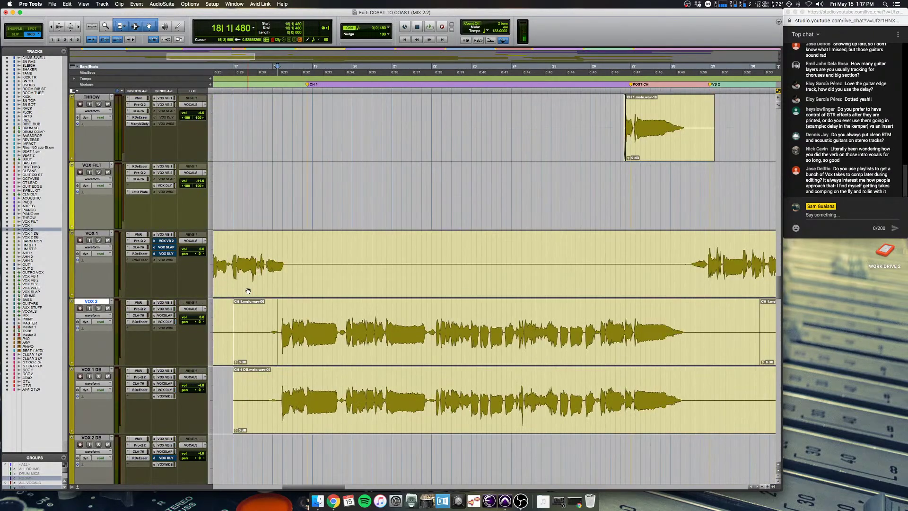
drag(248, 322, 705, 343)
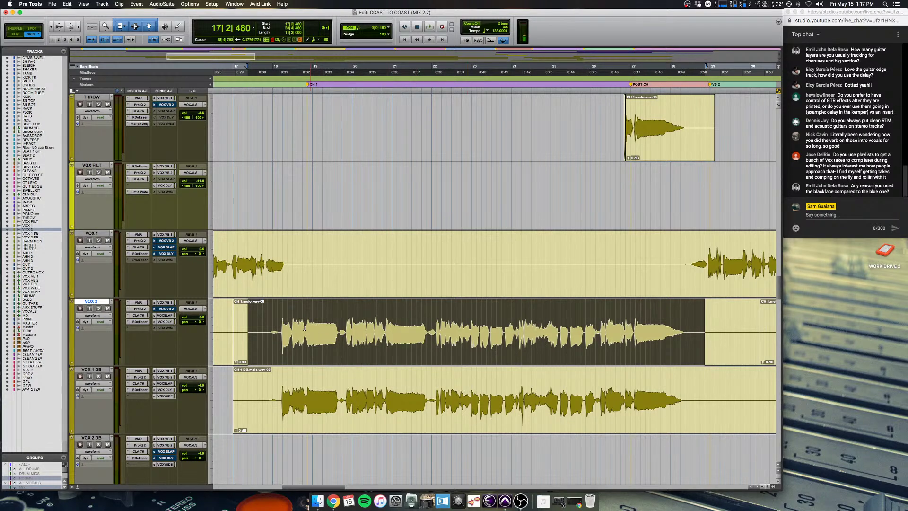
Step: Try separating the first-chorus passage from 17|4|000 to bar 22 on VOX 2 and VOX 1 DB, and undo both splits
drag(256, 322, 711, 327)
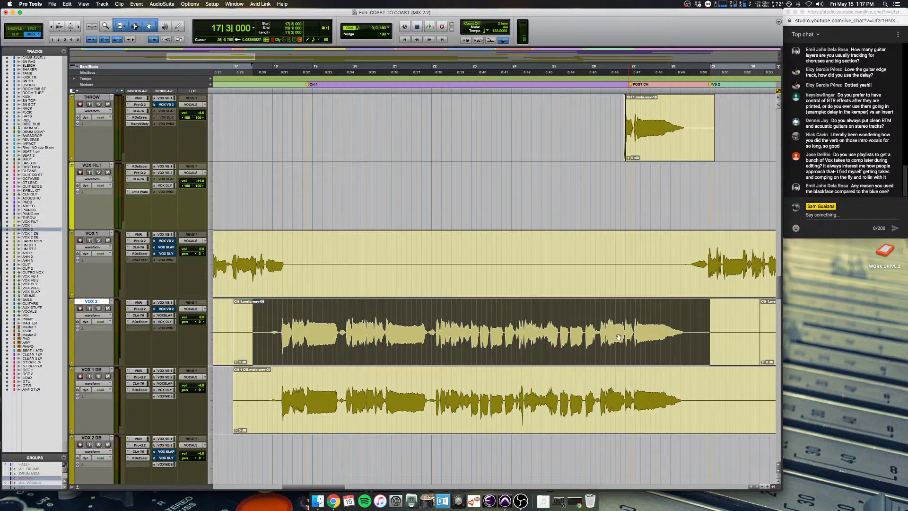
drag(251, 326, 705, 331)
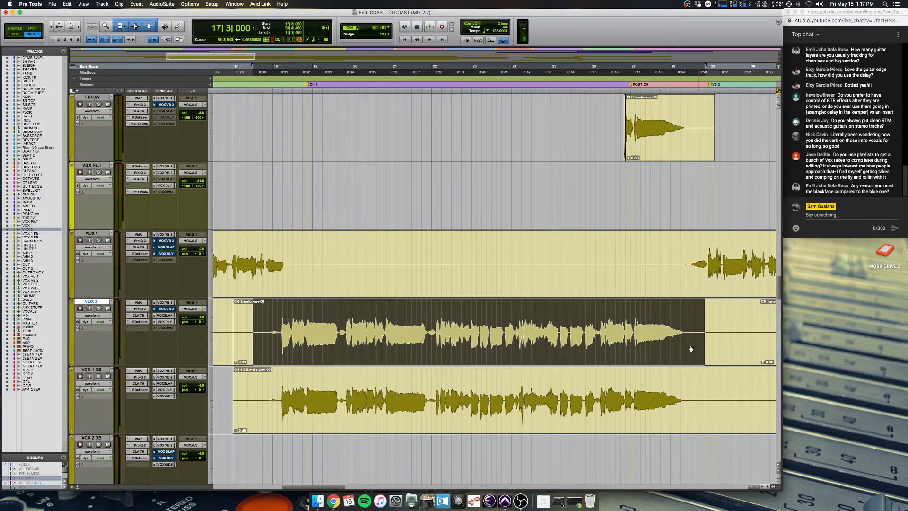
drag(426, 324, 405, 380)
key(super+e)
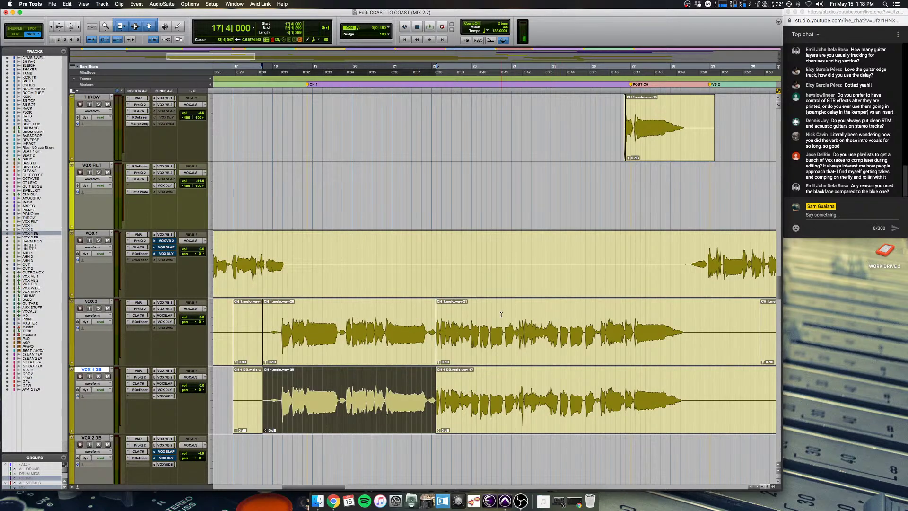
key(super+z)
click(360, 344)
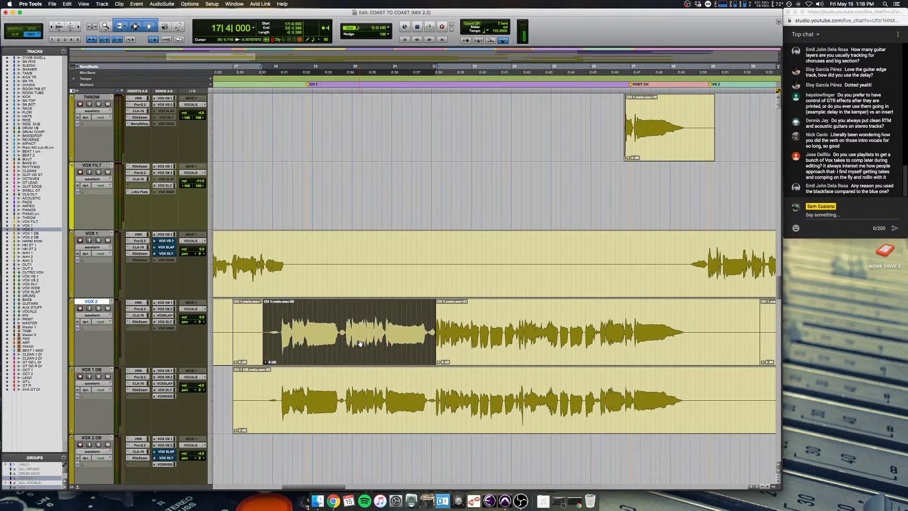
key(super+z)
click(268, 323)
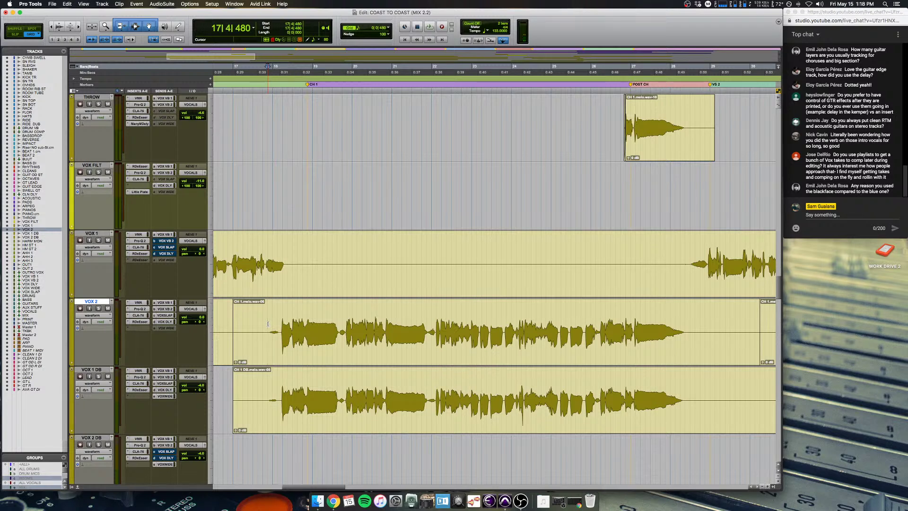
click(265, 323)
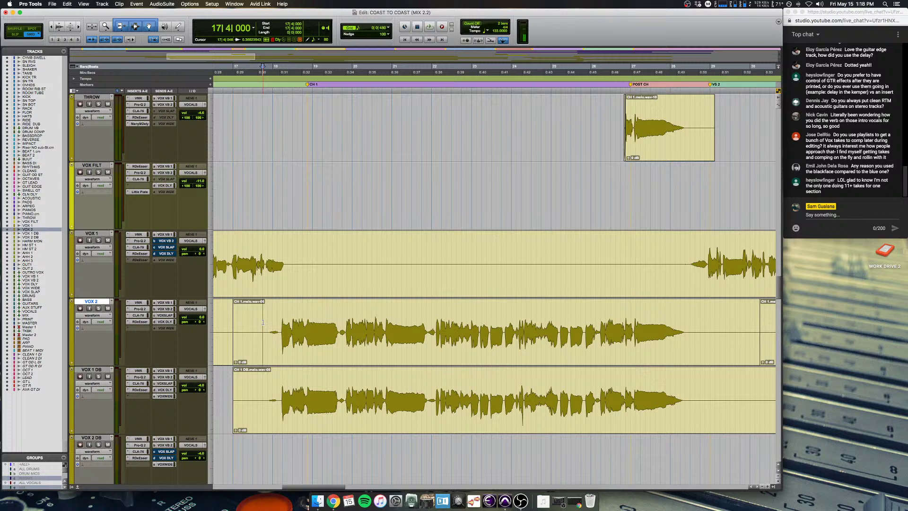
Step: Highlight the opening phrase on VOX 1 DB, the whole first chorus on VOX 2, and the VOX 2 passages from 22|1|480 and 21|4|000
drag(257, 379, 435, 381)
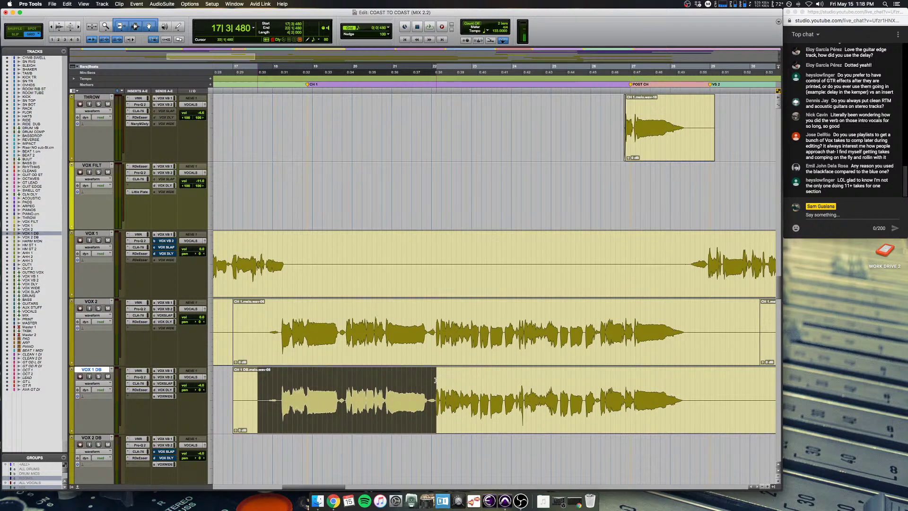
drag(262, 334, 694, 333)
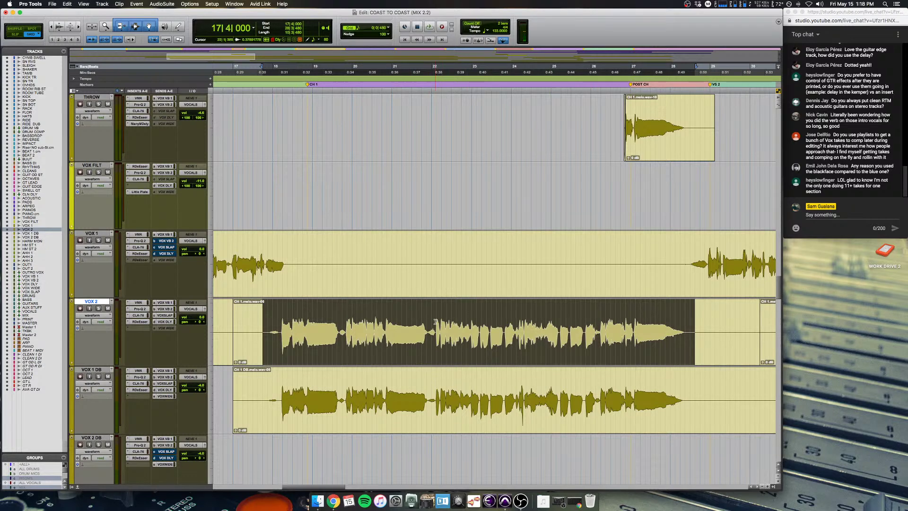
drag(436, 321, 586, 355)
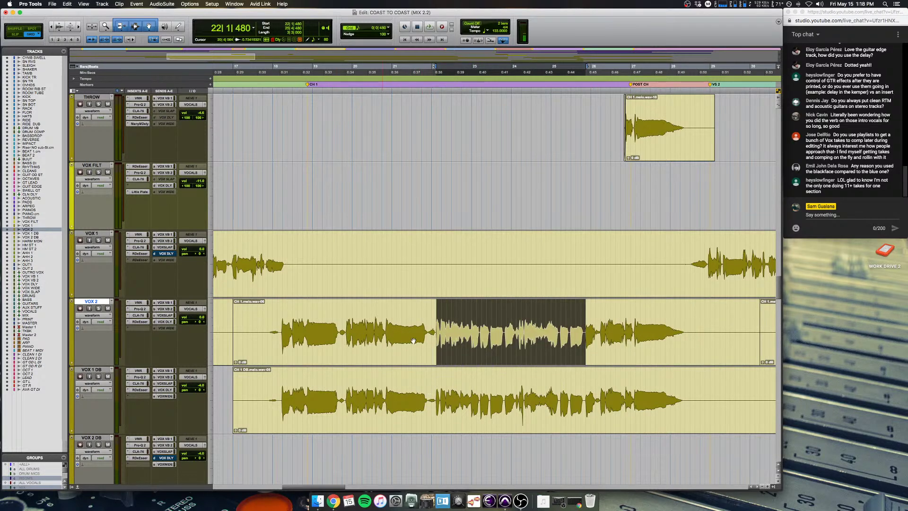
drag(419, 323, 542, 327)
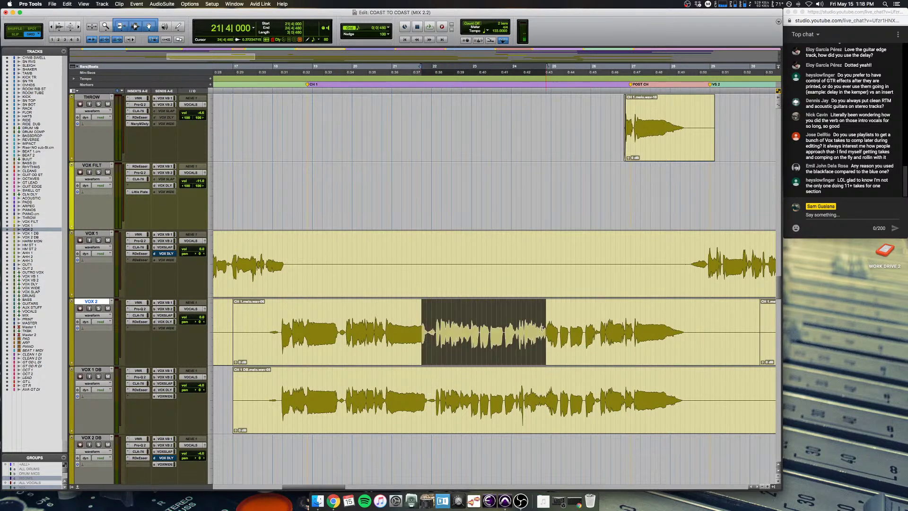
click(426, 322)
scroll(425, 322, left, 1)
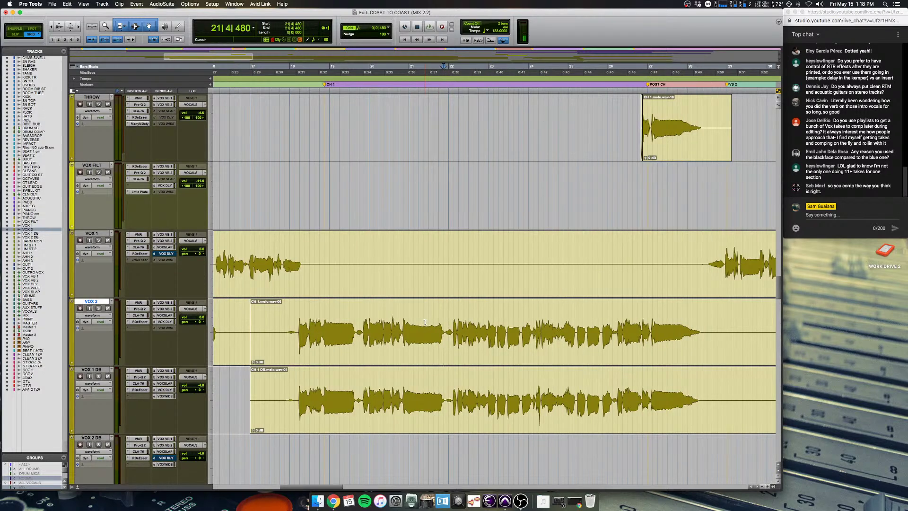
scroll(425, 322, left, 1)
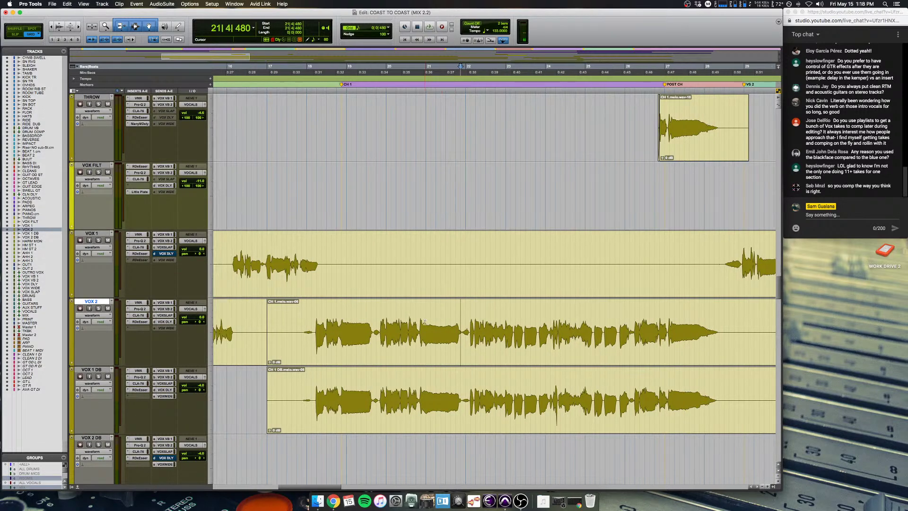
Step: Place the cursor at 17|4|000 on VOX 2, examine its CLA-76 compressor settings, and close the plug-in
click(295, 323)
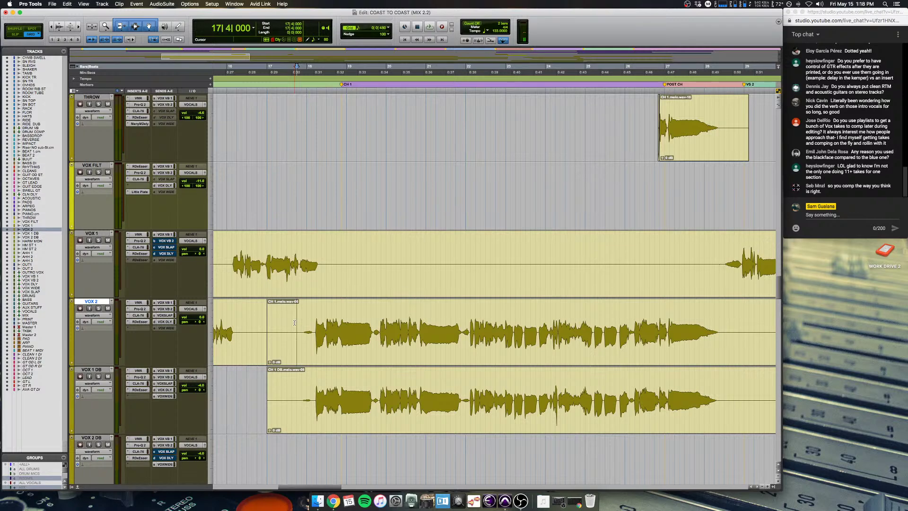
click(138, 315)
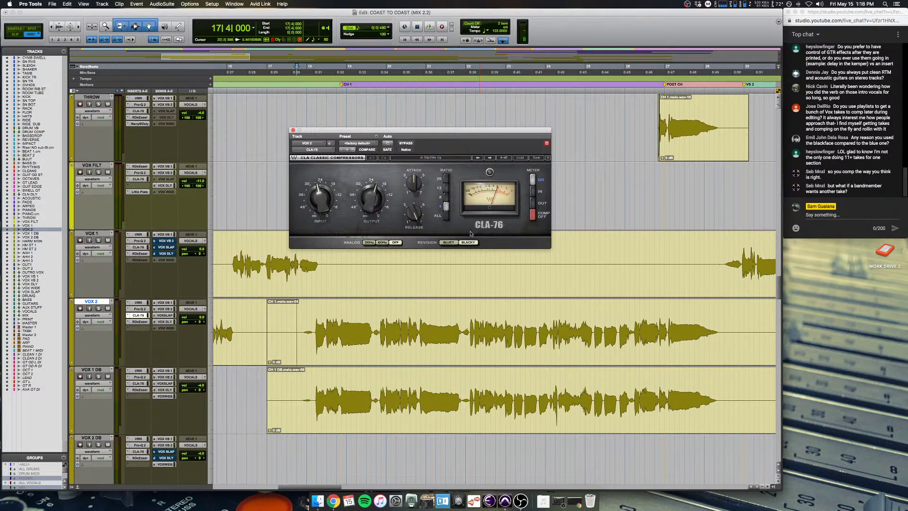
click(293, 130)
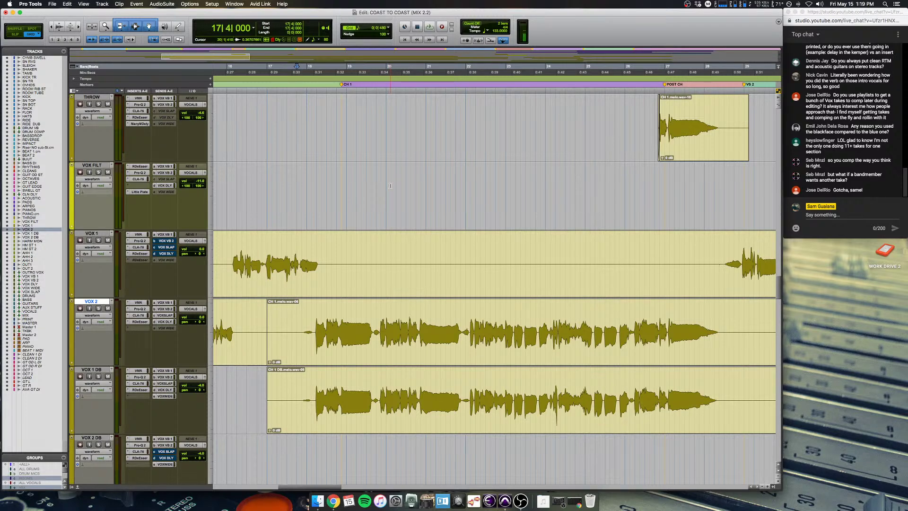
Step: Select the first-chorus vocal on VOX 2 from 17|2|480 to just past the VS 2 marker
scroll(390, 186, right, 5)
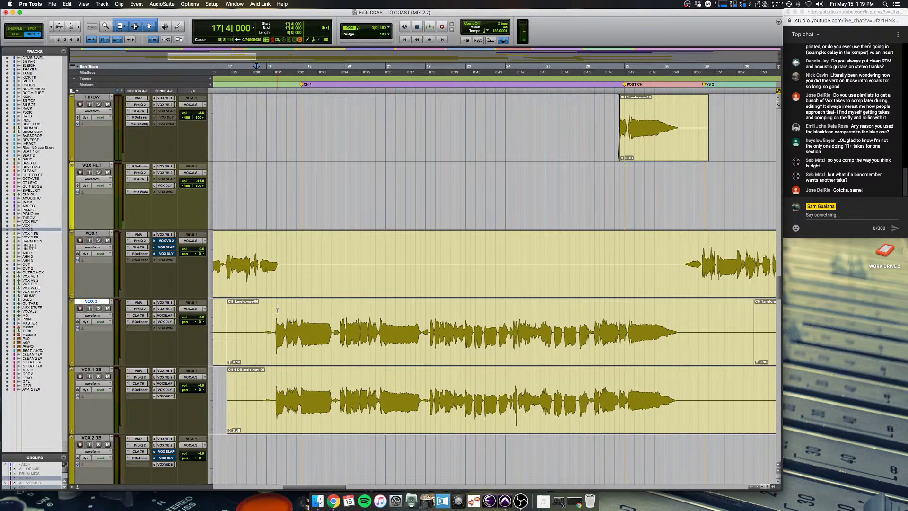
scroll(245, 314, up, 1)
click(246, 314)
scroll(245, 314, down, 1)
scroll(245, 314, down, 1)
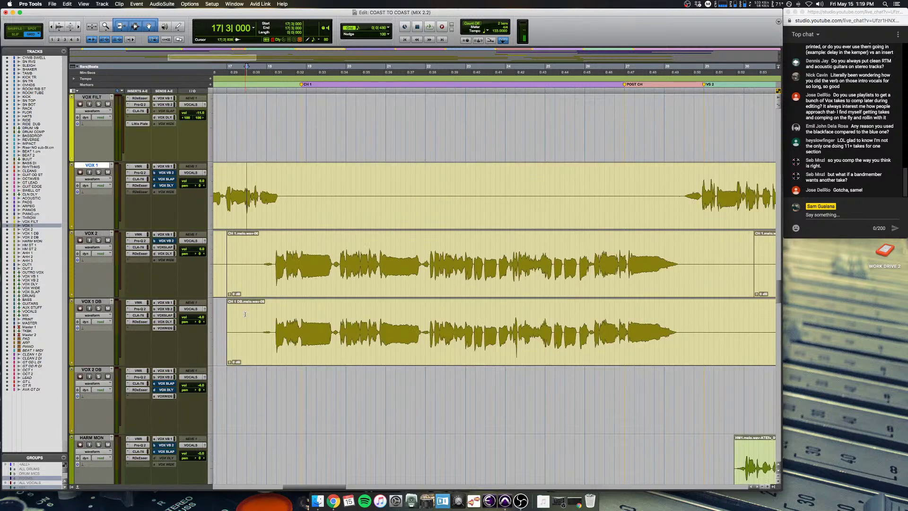
scroll(246, 314, up, 1)
drag(243, 327, 729, 349)
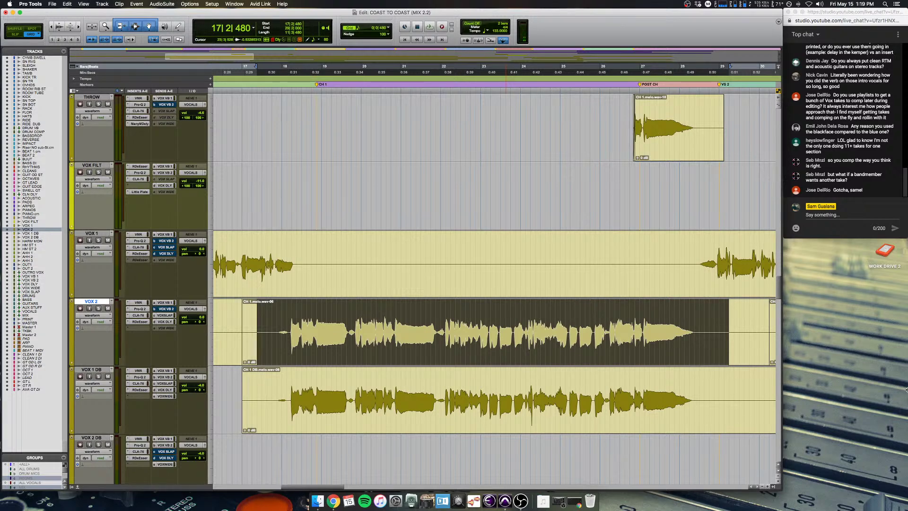
Step: Audition VOX 1 DB soloed from 18|1|480, add VOX 2 to the solo during playback, and stop
scroll(282, 232, down, 5)
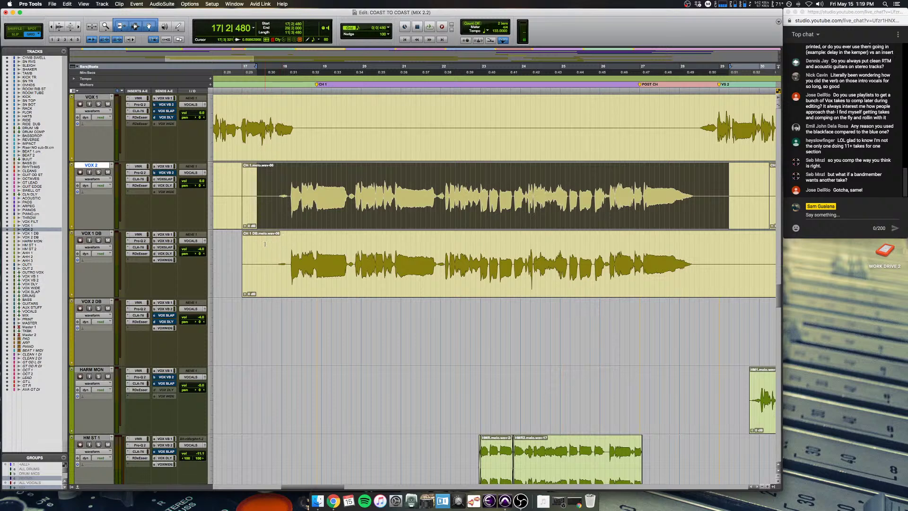
click(264, 244)
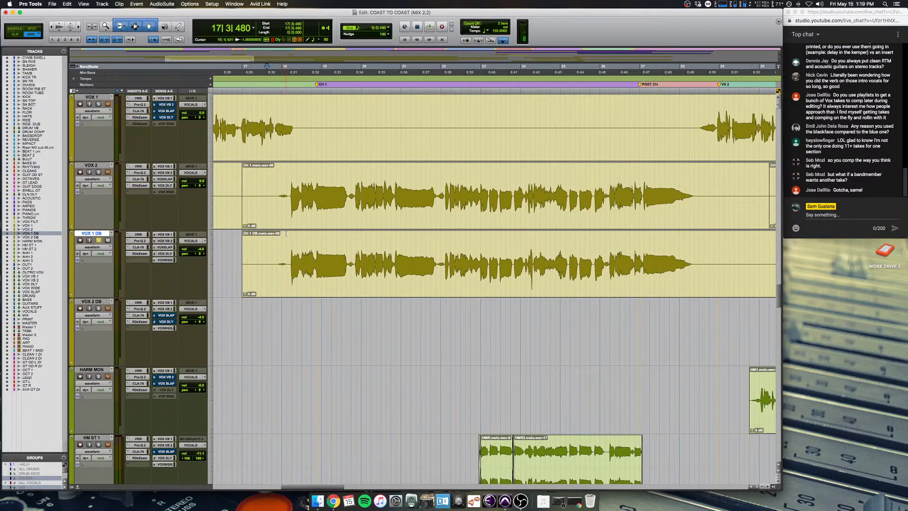
click(286, 246)
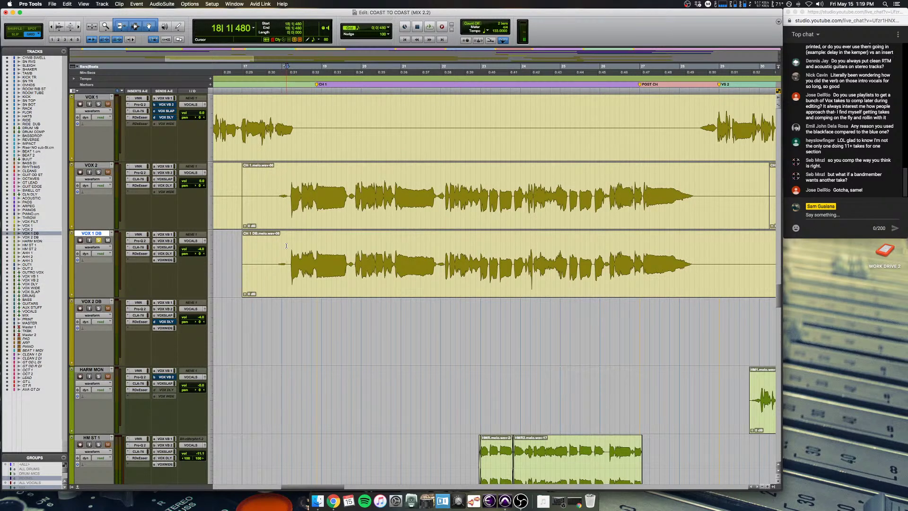
key(space)
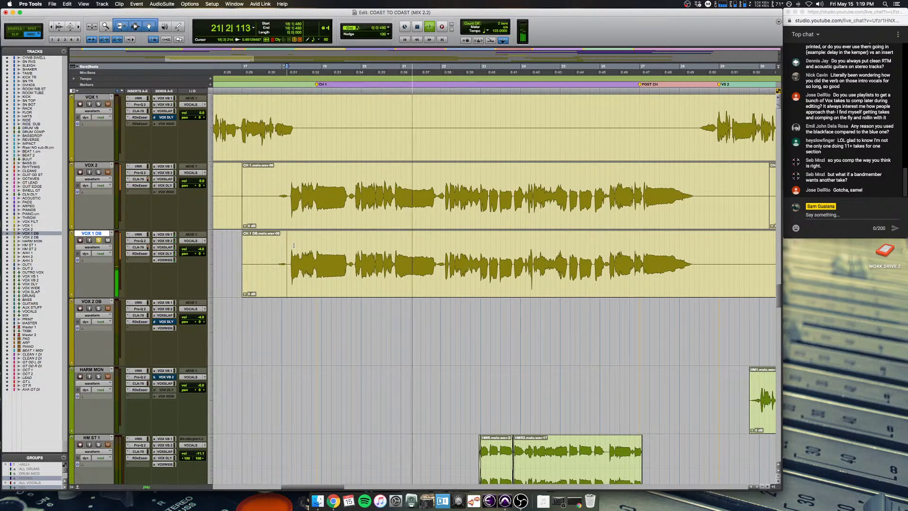
click(99, 172)
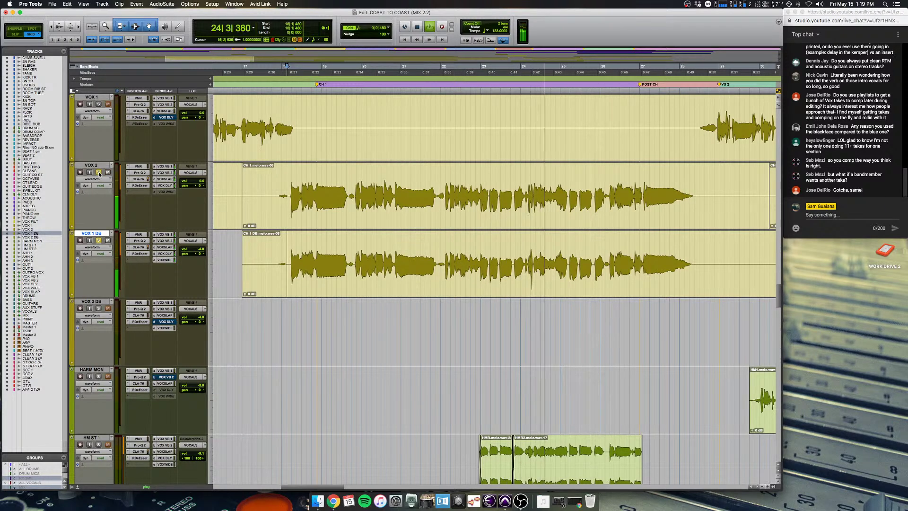
key(space)
Step: Audition the soloed VOX 1 DB double up close, first from 23|4|000 and again from 23|2|480
click(508, 262)
key(super+bracketright)
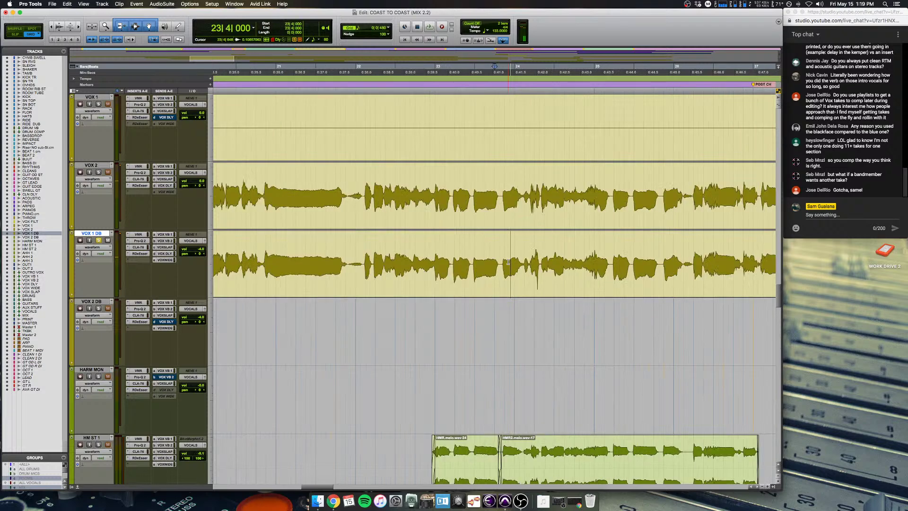
key(space)
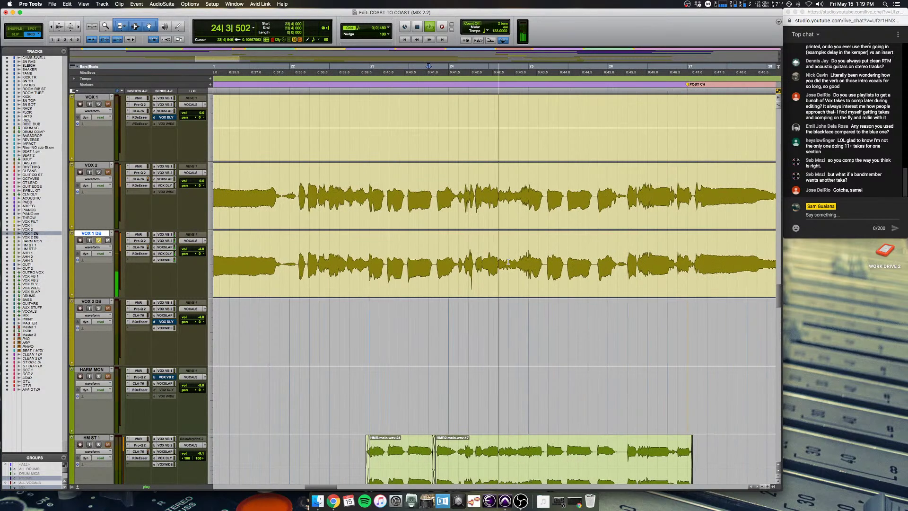
key(space)
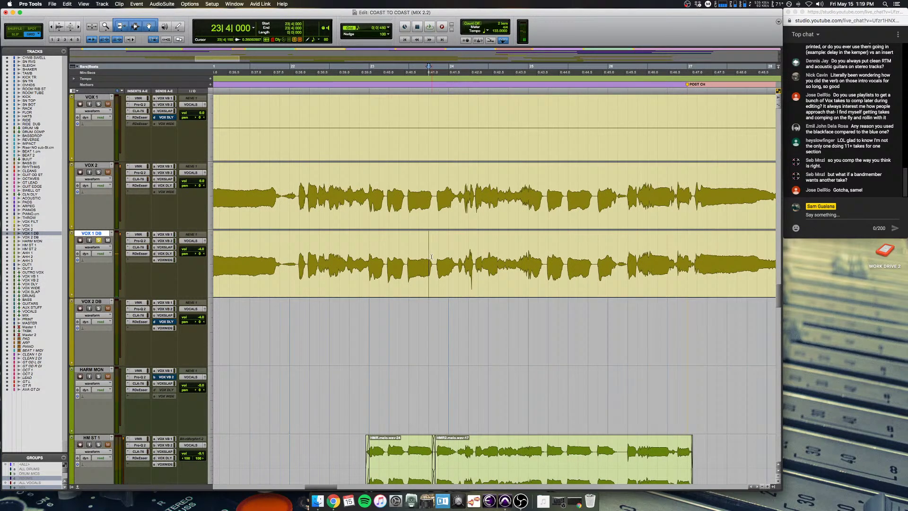
click(400, 254)
key(space)
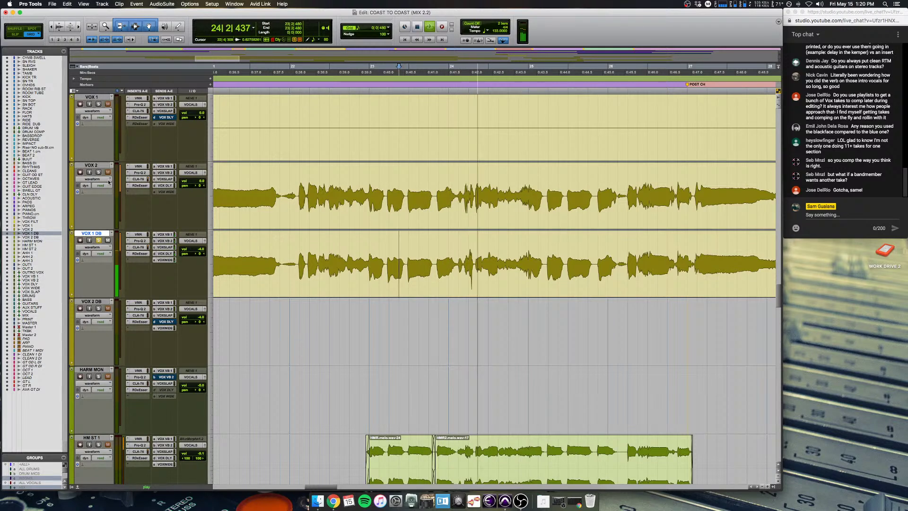
key(space)
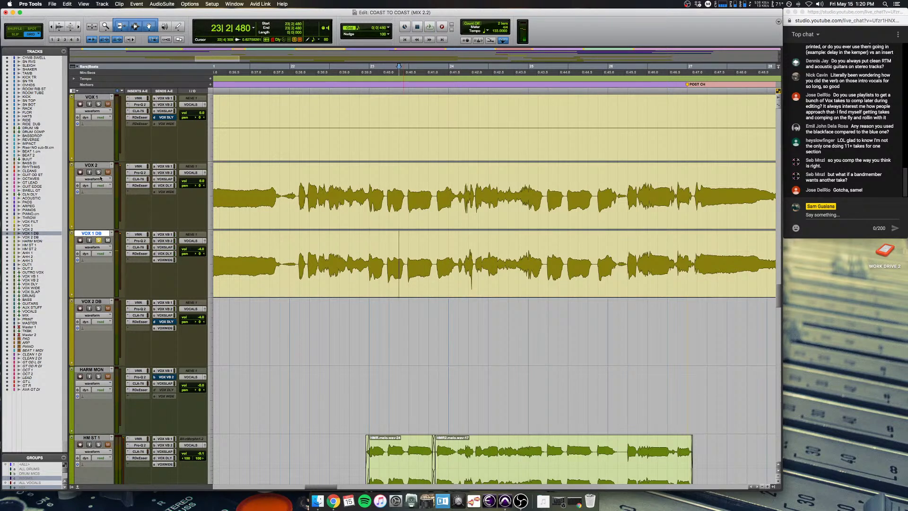
Step: Audition VOX 2 alone from 23|2|480 for comparison with its double, stop, and clear the solo
click(98, 172)
key(space)
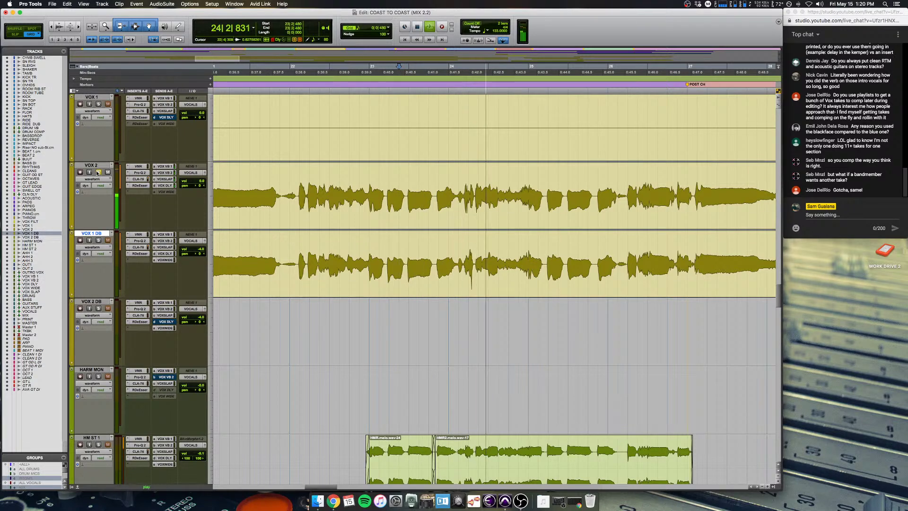
key(space)
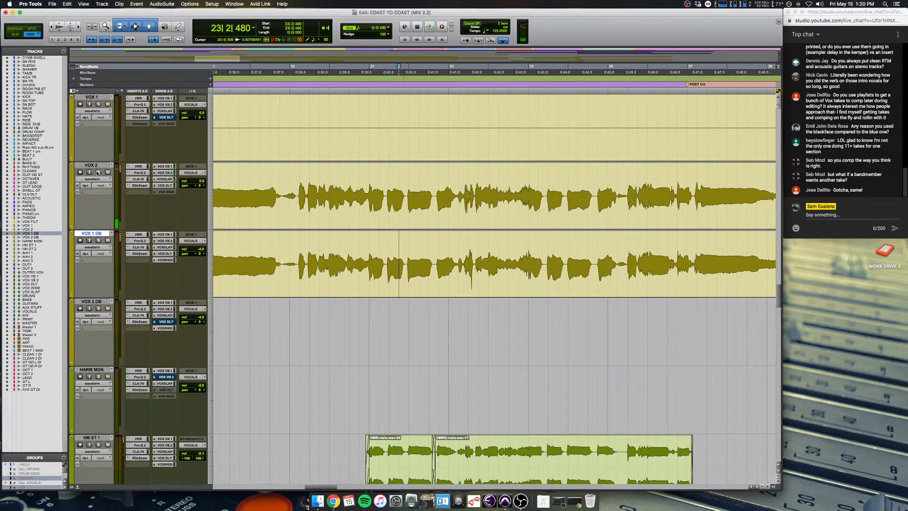
Step: Examine how the doubles and harmonies continue into verse 2, selecting the VOX 1 DB clip that starts at 17|1|000
key(super+bracketleft)
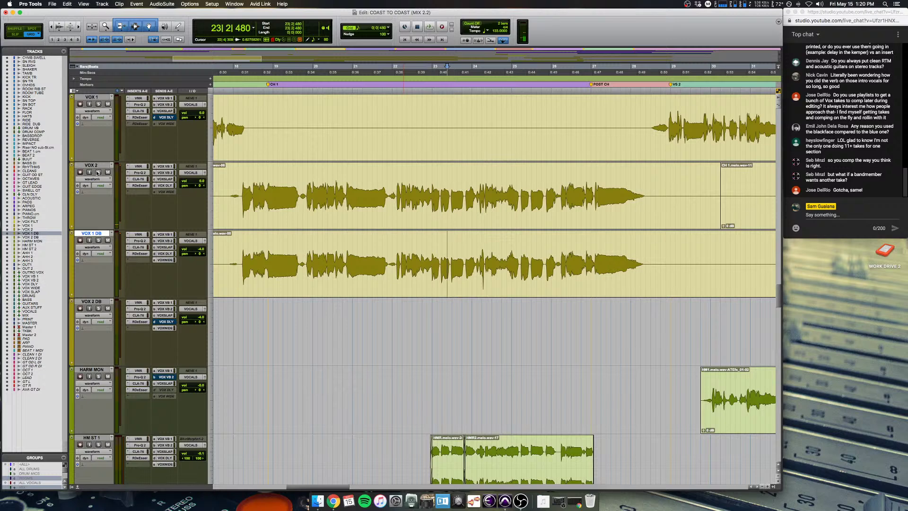
key(r)
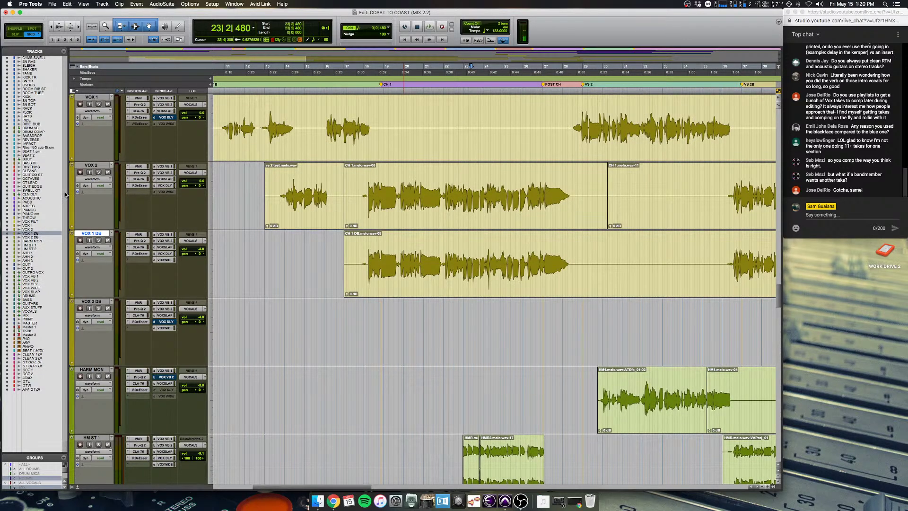
scroll(67, 194, right, 1)
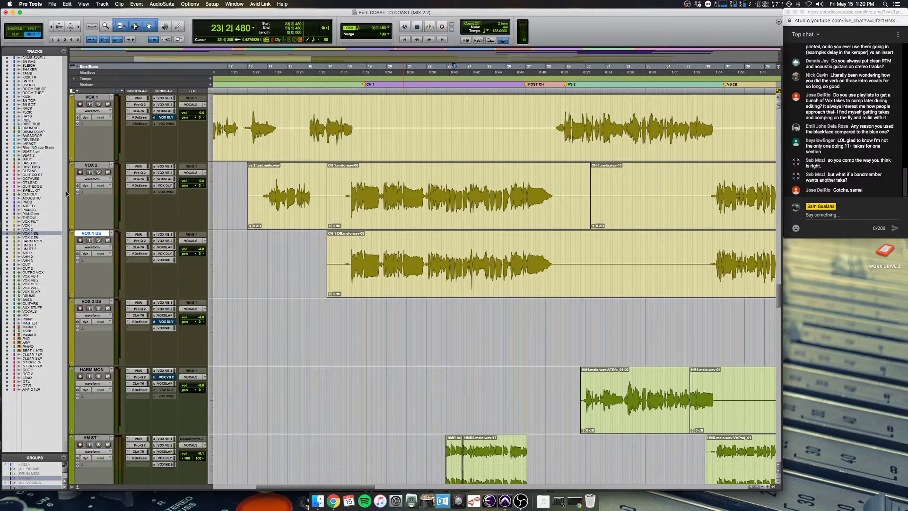
scroll(67, 193, right, 3)
click(324, 277)
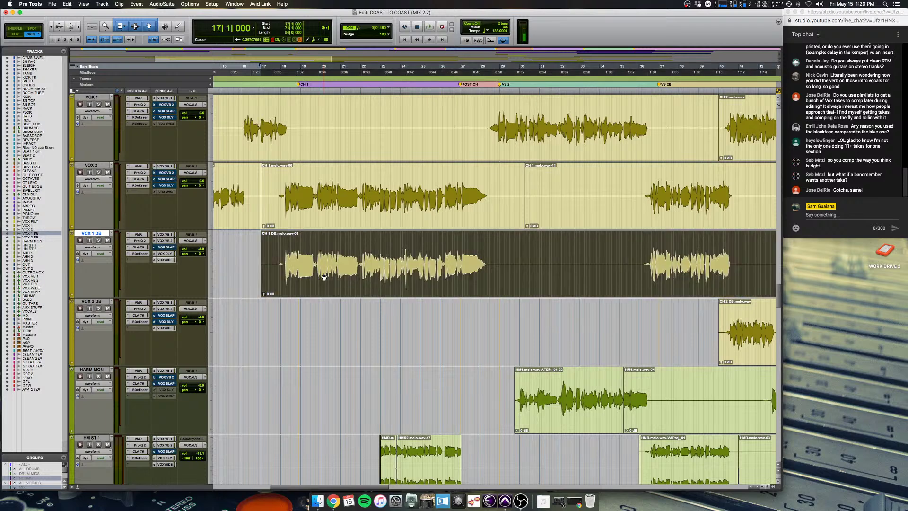
scroll(324, 278, right, 2)
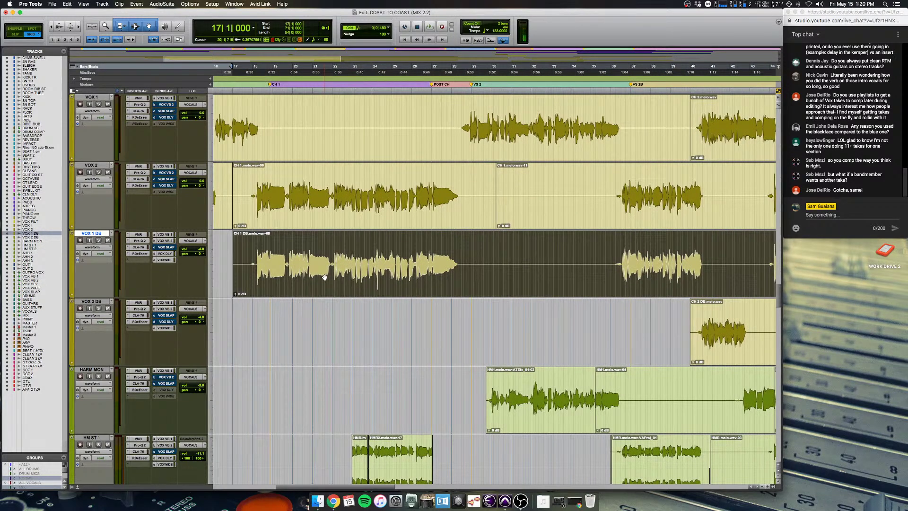
Step: Examine the vocal doubles and harmonies around chorus 1 and verse 2, placing the cursor on VOX 1 DB at 17|4|480 and VOX 2 DB at 35|1|000
scroll(325, 276, left, 2)
scroll(324, 277, up, 1)
scroll(324, 277, down, 2)
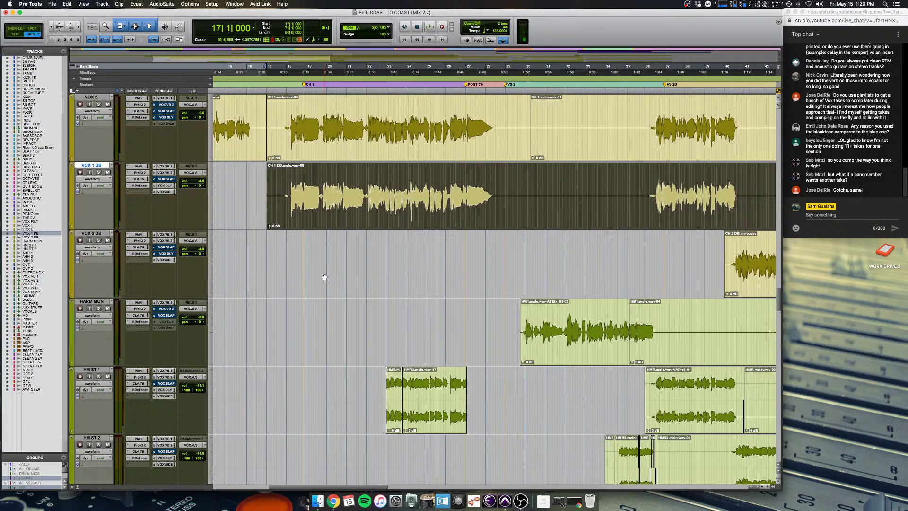
scroll(324, 278, up, 1)
scroll(325, 277, left, 2)
click(315, 255)
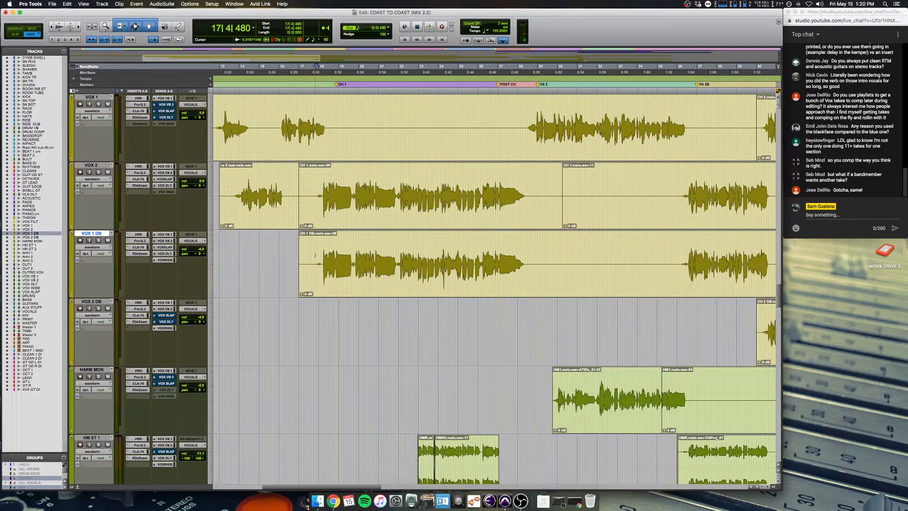
scroll(315, 256, up, 1)
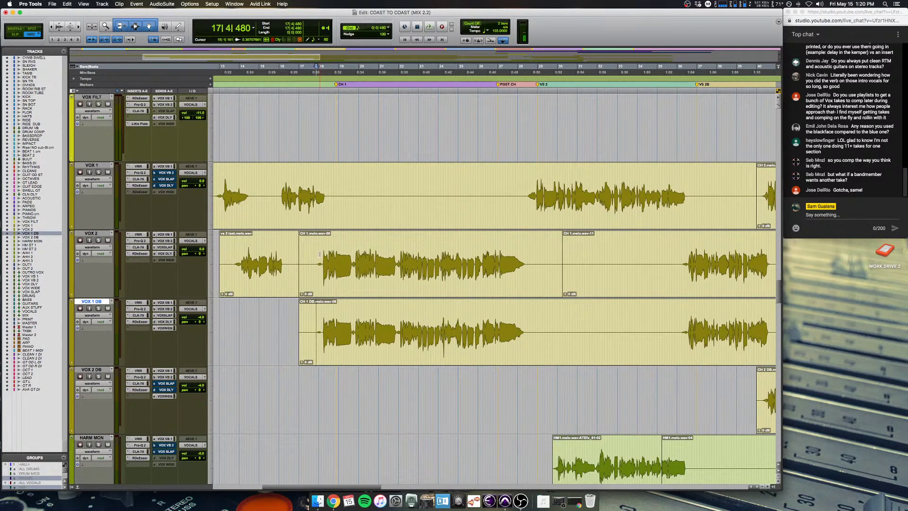
scroll(317, 255, right, 5)
scroll(422, 313, down, 1)
click(547, 316)
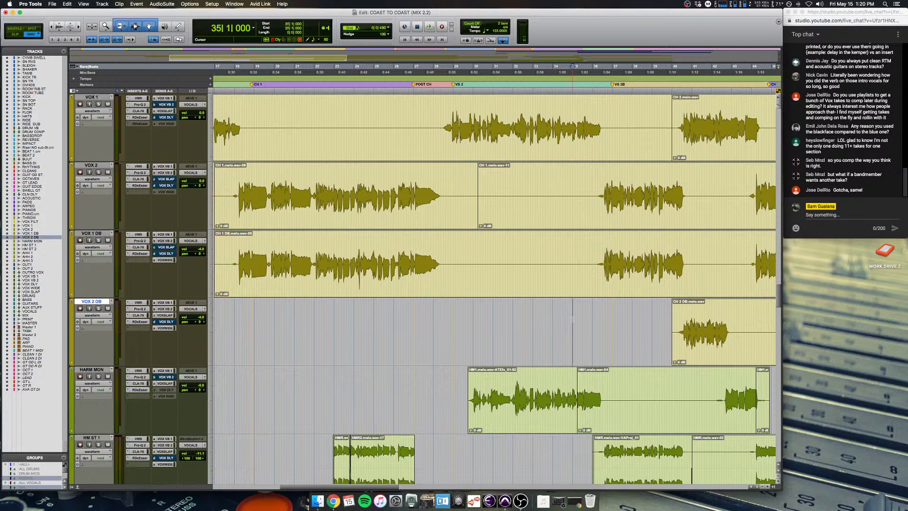
Step: Inspect verse 2 around 35|1|000 up close and compare it with the vocal layout of the whole song
key(super+bracketright)
key(super+bracketright)
key(super+bracketright)
key(super+bracketleft)
key(super+bracketleft)
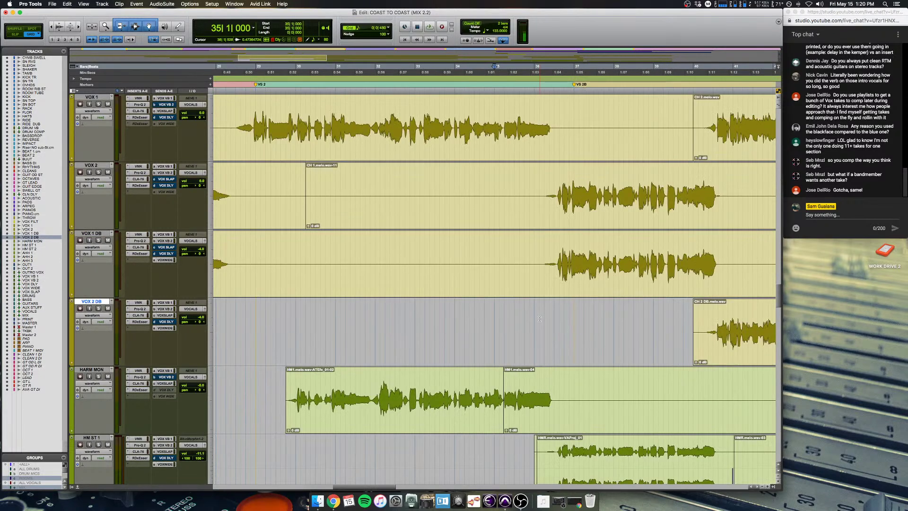
key(super+bracketleft)
scroll(540, 319, left, 4)
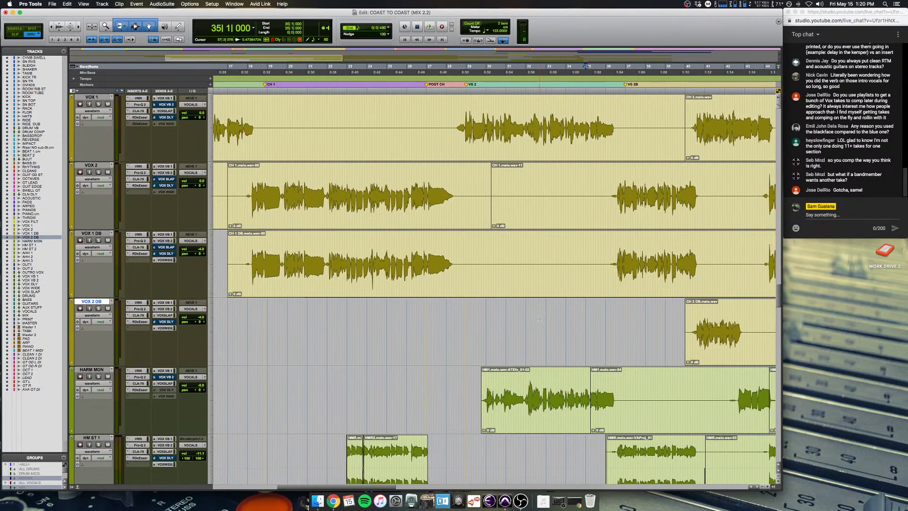
scroll(539, 318, left, 2)
key(super+bracketleft)
key(super+bracketleft)
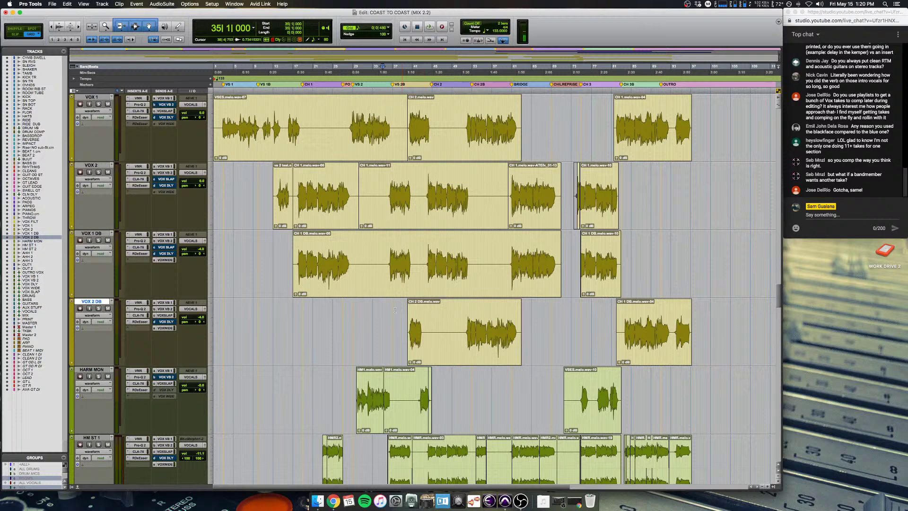
Step: Examine how VOX 2 and VOX 1 DB enter chorus 1, with the cursor at 18|1|480 on VOX 2 DB
click(302, 320)
key(super+bracketright)
key(super+bracketright)
key(super+bracketright)
key(super+bracketright)
key(super+bracketright)
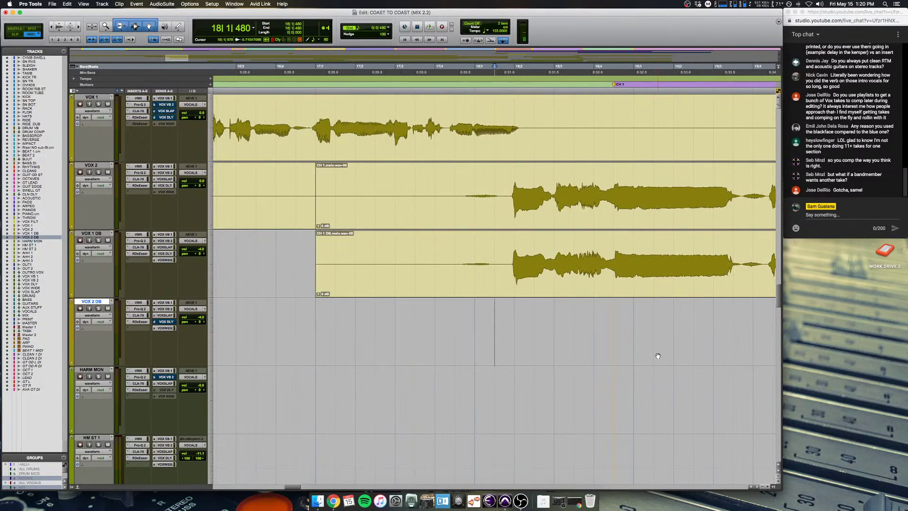
key(super+bracketleft)
key(super+bracketleft)
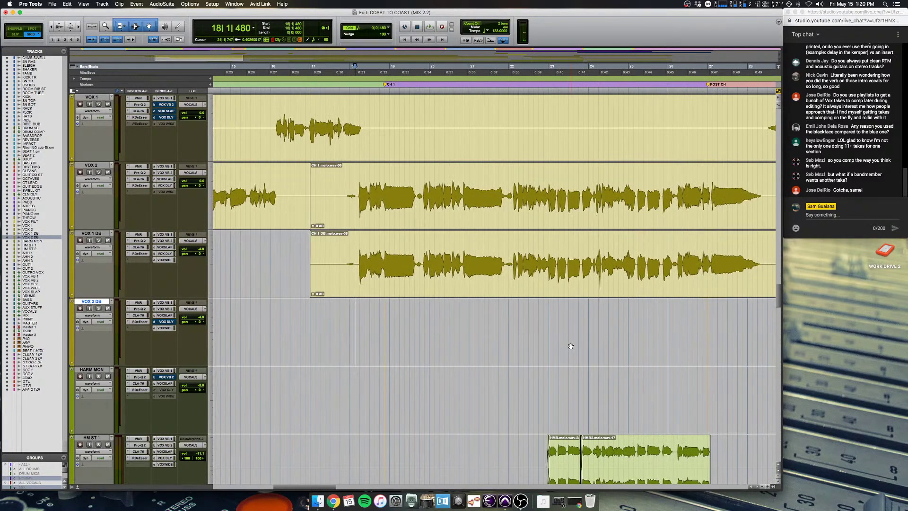
key(super+bracketleft)
scroll(571, 347, right, 5)
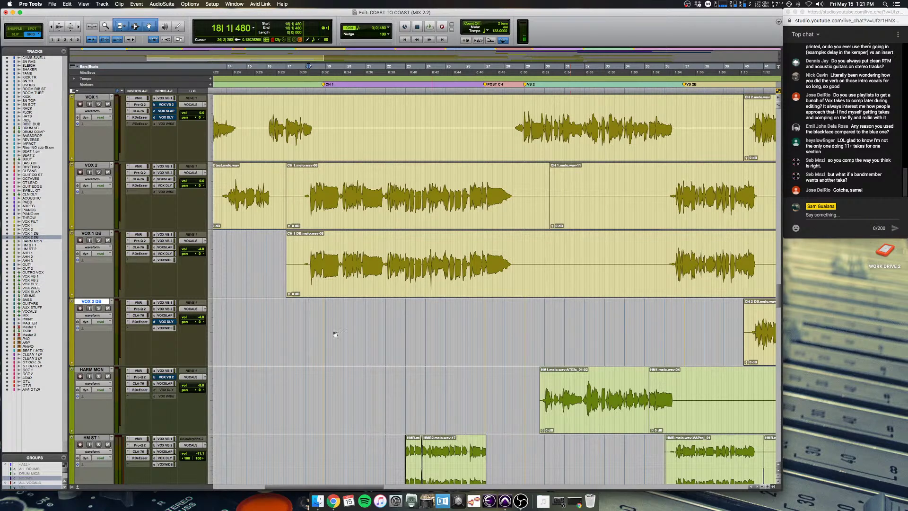
Step: Inspect the quiet audio before the chorus 1 entry on VOX 1 DB at 17|3|480 with enlarged waveform height
click(301, 334)
key(super+bracketright)
key(super+bracketright)
key(super+bracketright)
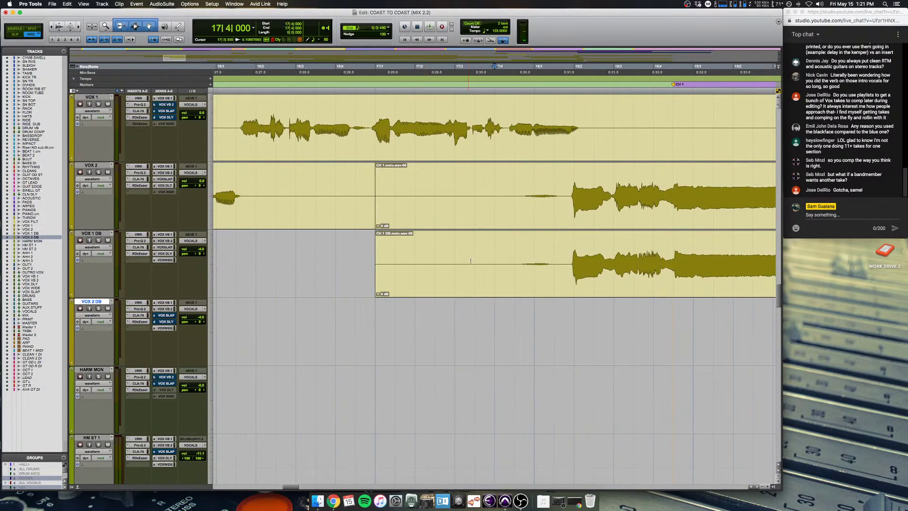
click(472, 258)
key(alt+super+bracketright)
key(alt+super+bracketright)
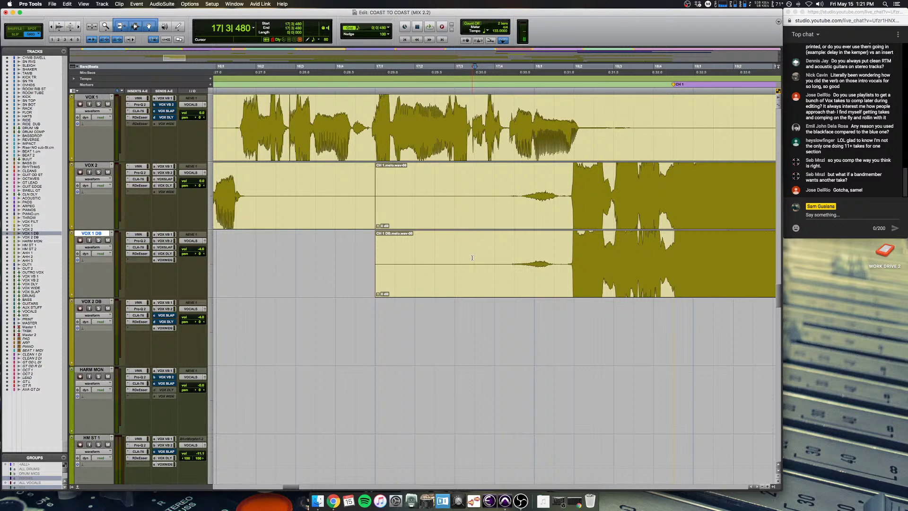
Step: Place the cursor on VOX 1 DB at 17|3|000 and review the vocal arrangement across the whole song, including THROW and VOX FILT
key(super+bracketleft)
key(super+bracketleft)
key(super+bracketleft)
key(super+bracketleft)
key(super+bracketright)
key(super+bracketright)
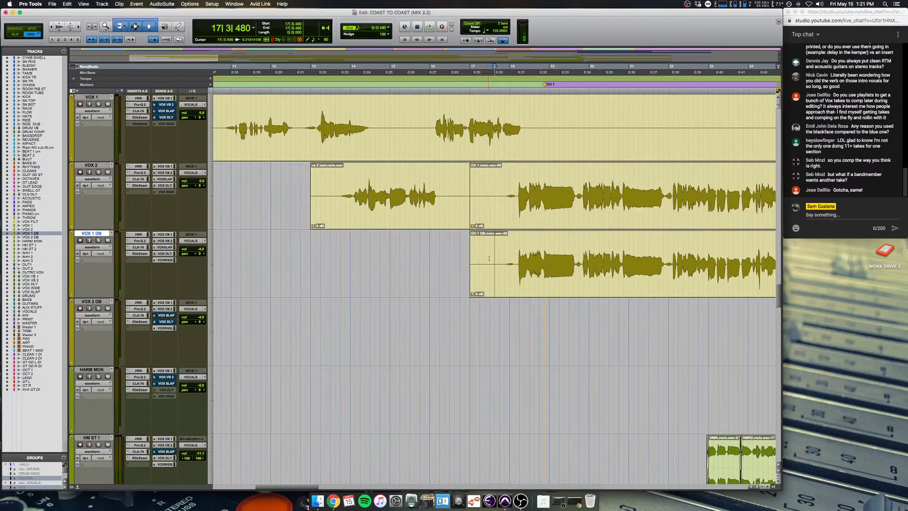
click(489, 257)
key(super+bracketleft)
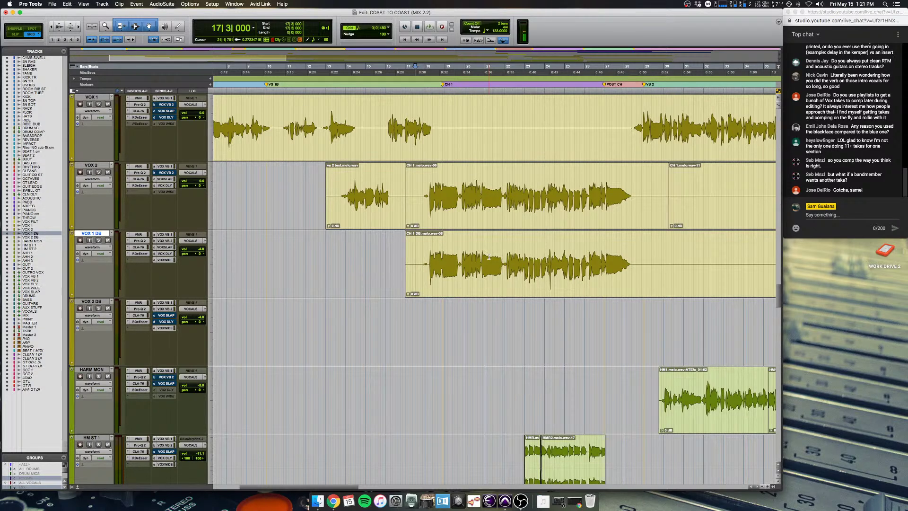
key(super+bracketleft)
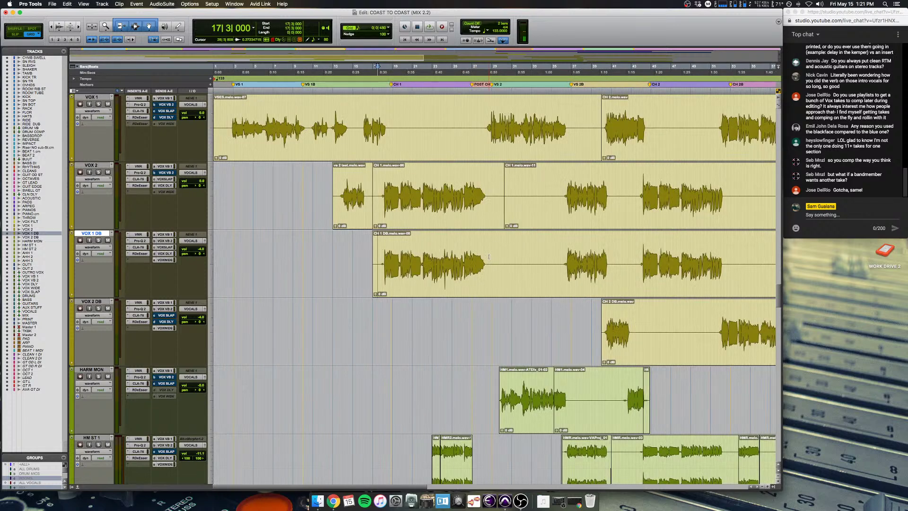
scroll(386, 294, up, 3)
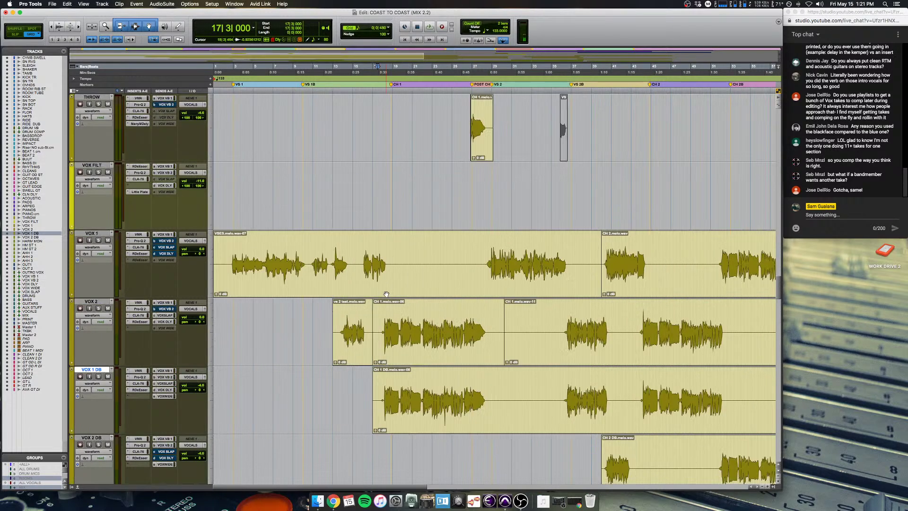
key(super+bracketleft)
scroll(386, 294, down, 3)
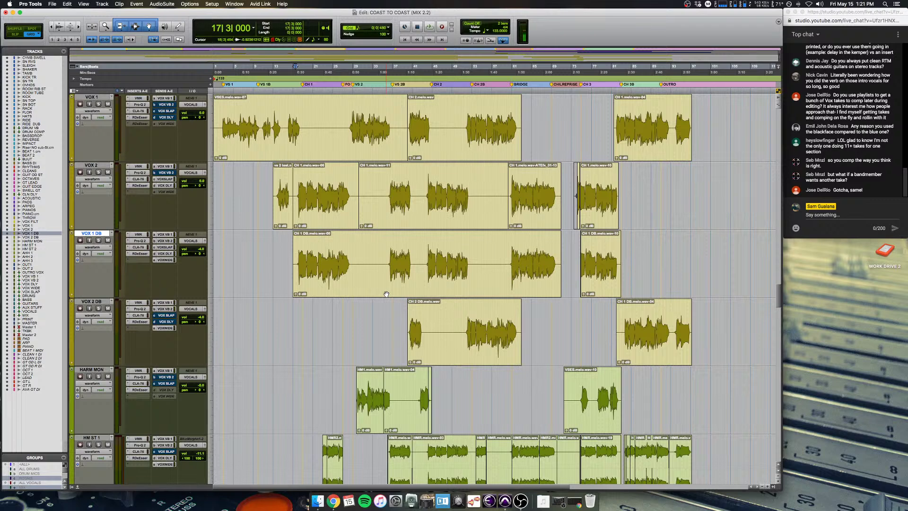
Step: Play from 17|3|000 and unmute the DRUMS, BASS, GUITARS and AUX STUFF buses in the mixer during playback
key(space)
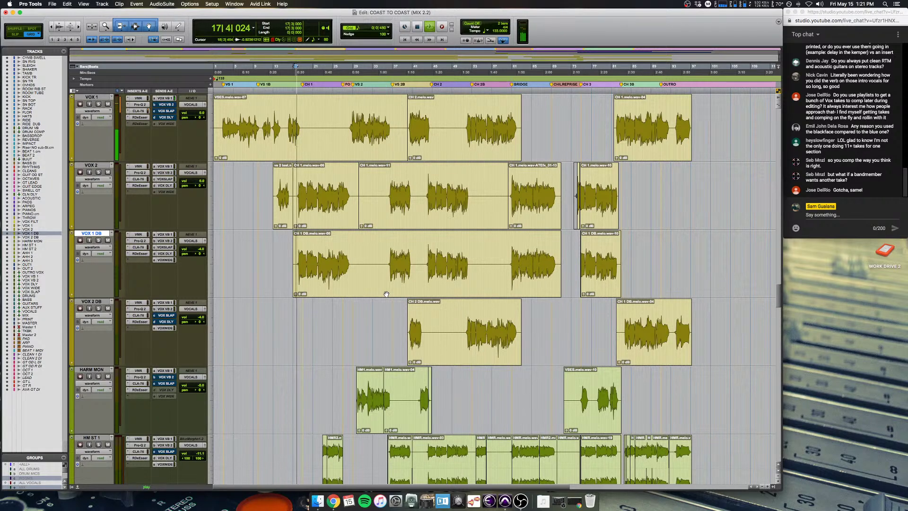
key(super+equal)
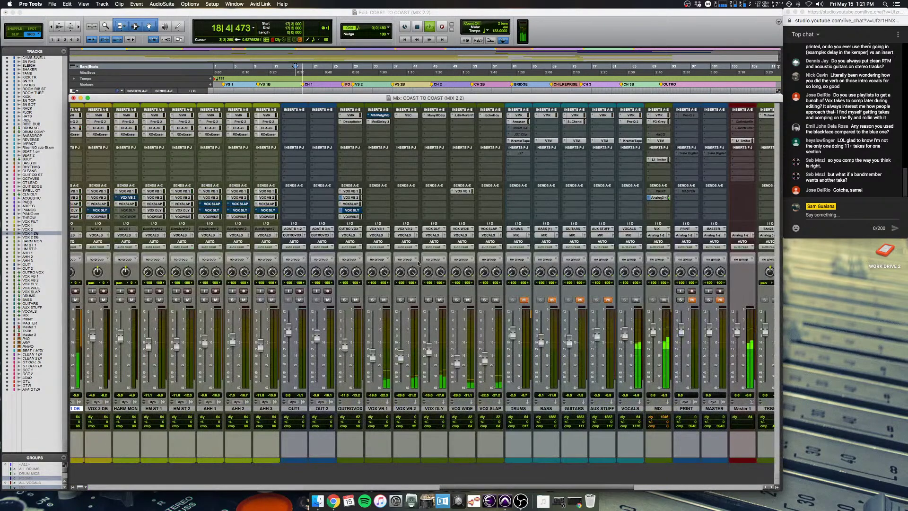
click(551, 300)
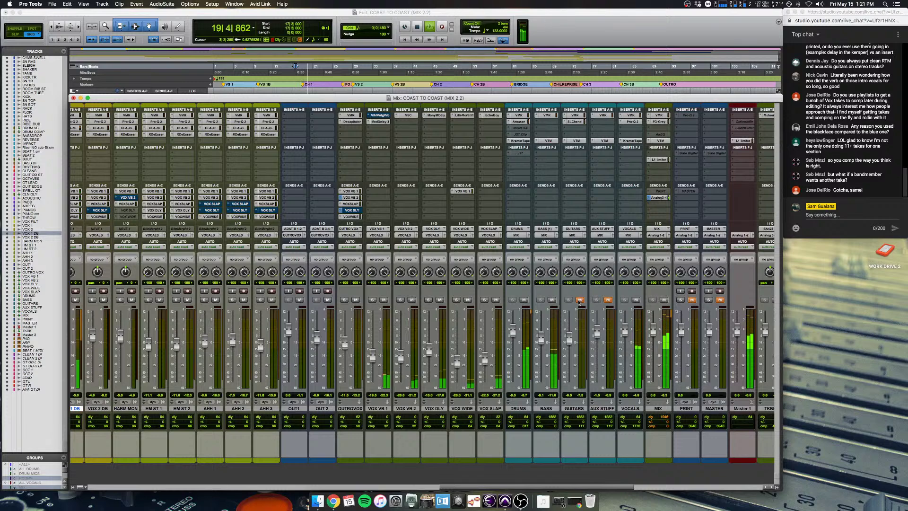
click(580, 300)
click(607, 300)
scroll(596, 275, left, 5)
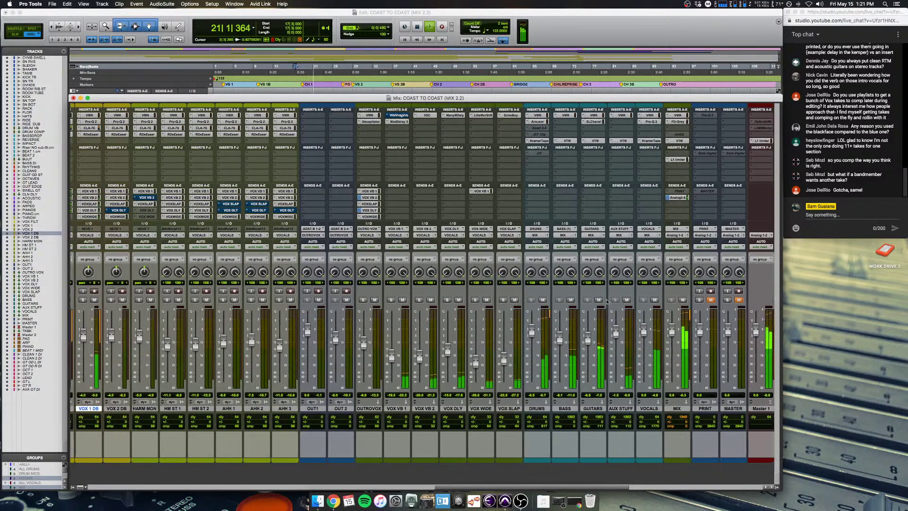
key(super+equal)
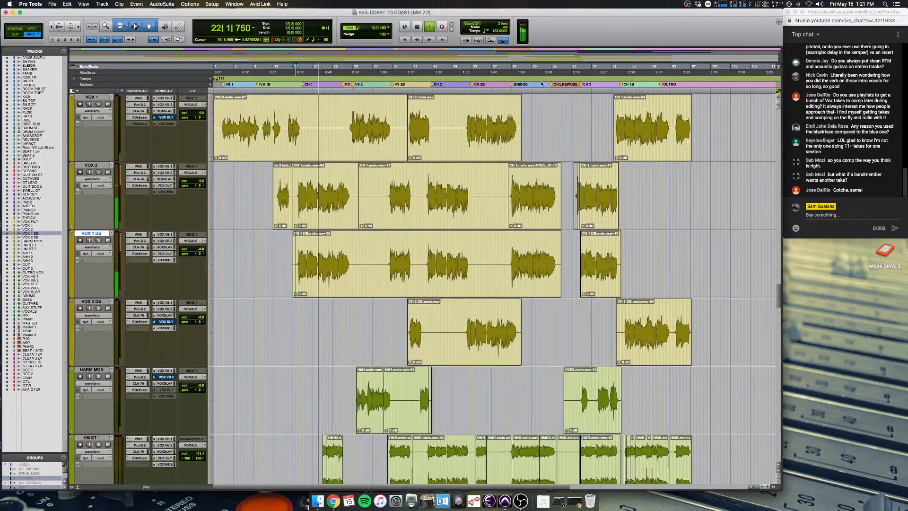
Step: Audition verse 2 from 29|3|480 in the full mix while viewing the HARM MON harmony up close
click(355, 317)
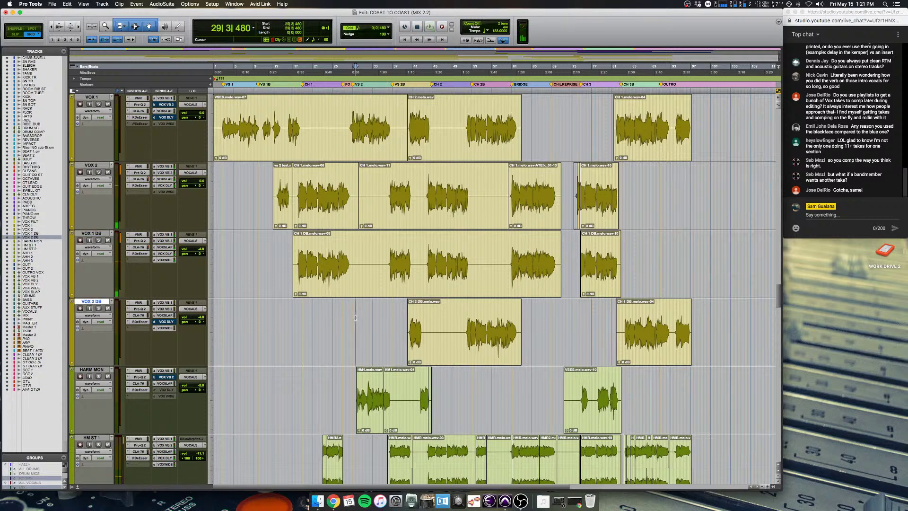
key(super+bracketright)
key(super+bracketright)
key(super+bracketright)
key(super+bracketleft)
scroll(331, 265, down, 6)
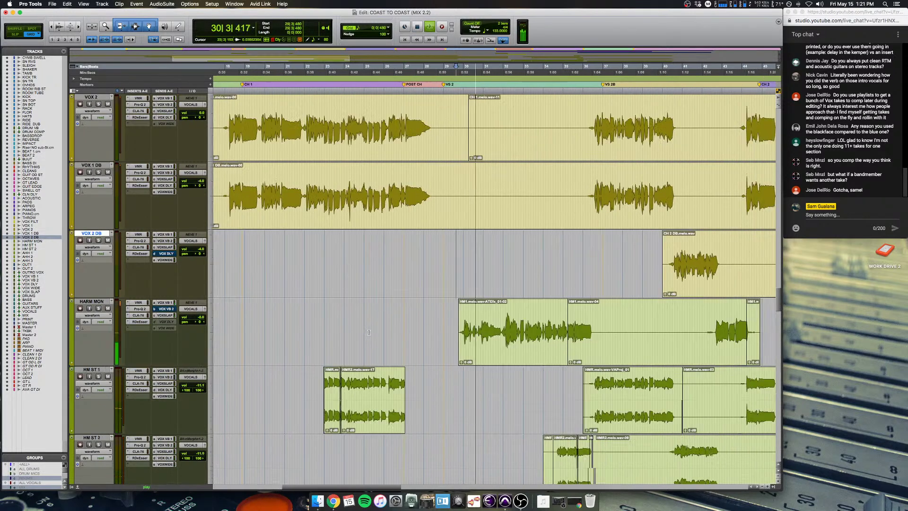
Step: Stop playback and audition the chorus 1 harmony on HM ST 1 from 22|4|000
key(space)
click(320, 243)
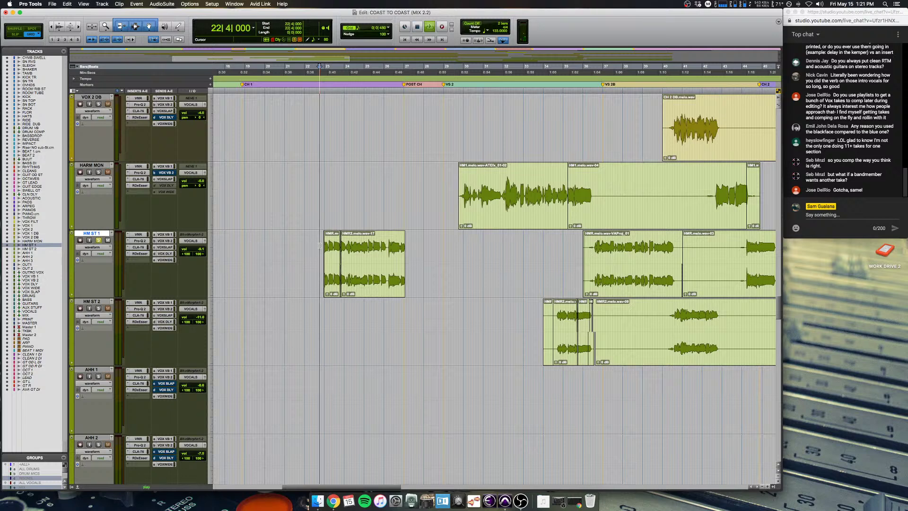
key(space)
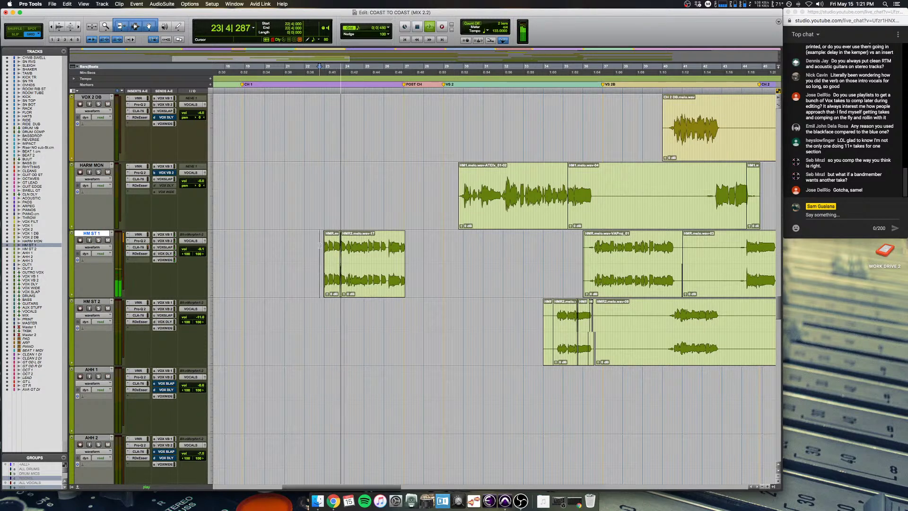
Step: Mute the DRUMS, BASS, GUITARS and AUX STUFF buses together in the mixer and return to the edit view
key(super+equal)
click(590, 408)
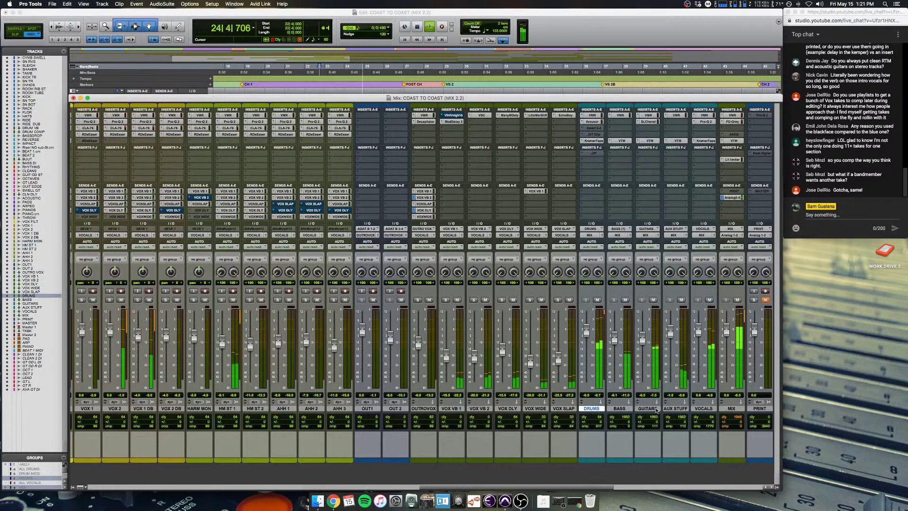
shift+click(675, 408)
key(shift+m)
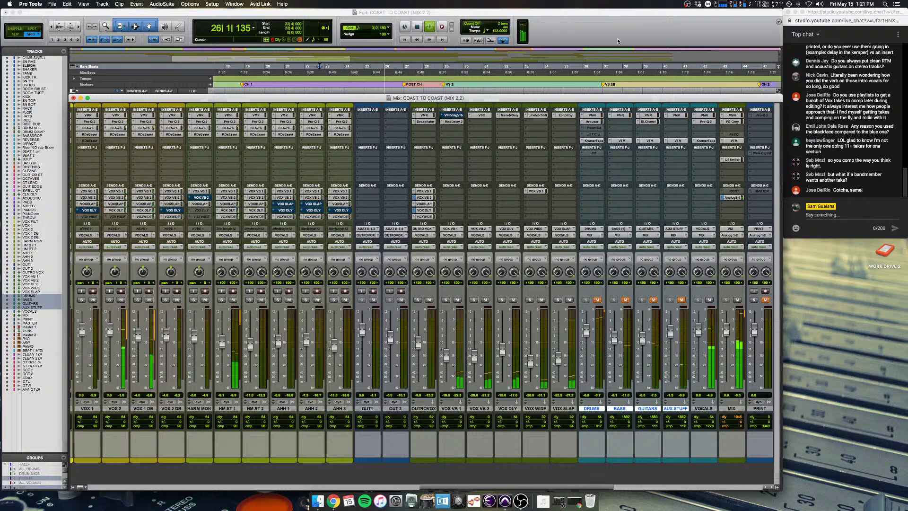
key(super+equal)
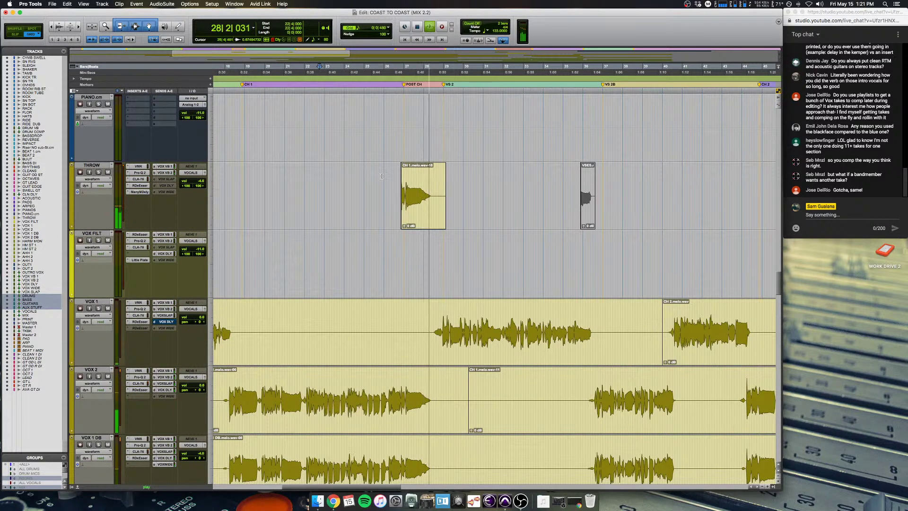
Step: Move playback to 26|3|480 on the THROW track just before its post-chorus clip, and stop
click(395, 179)
key(space)
key(super+bracketleft)
Step: Examine the harmony tracks around the post-chorus and verse 2, placing the cursor on HM ST 1 at 28|3|480
scroll(396, 180, down, 3)
scroll(395, 179, down, 5)
scroll(396, 179, right, 3)
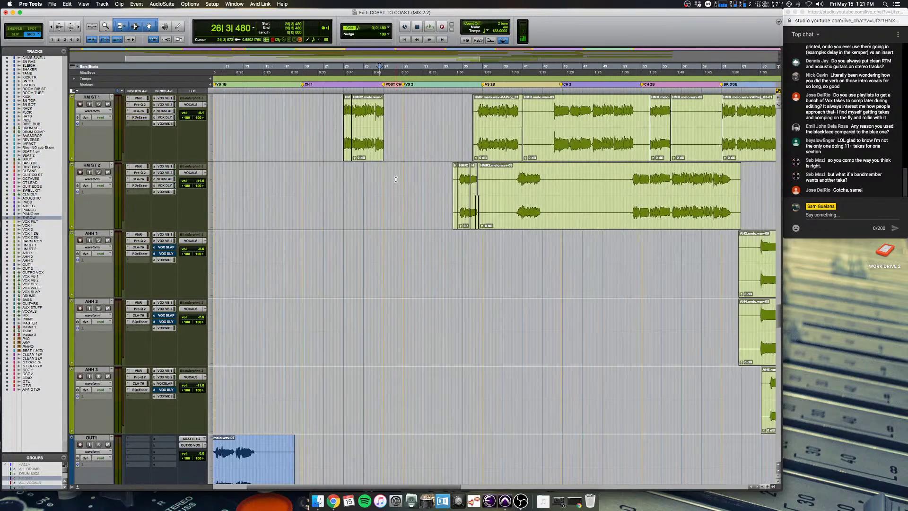
click(401, 245)
scroll(399, 248, up, 3)
scroll(399, 248, left, 2)
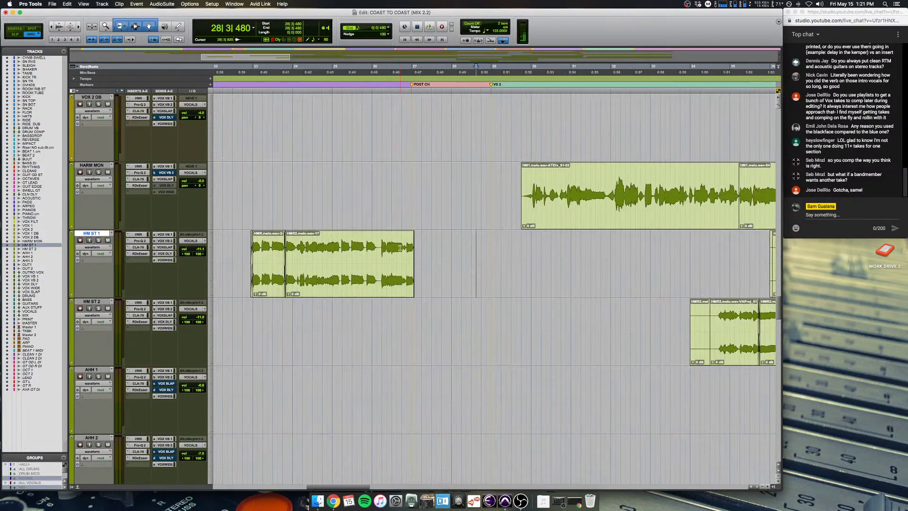
scroll(399, 247, right, 2)
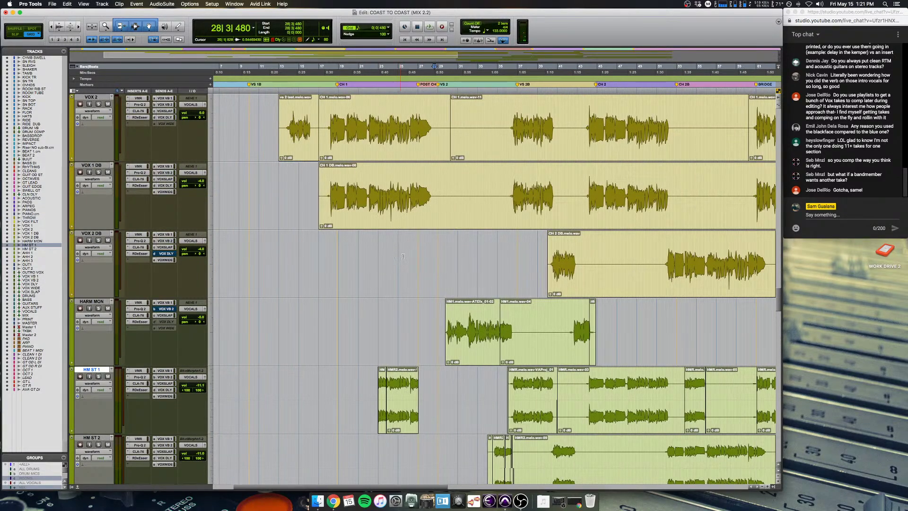
Step: Select the HARM MON clips across verse 2 and place the cursor just before them at 28|1|480
drag(427, 331, 615, 332)
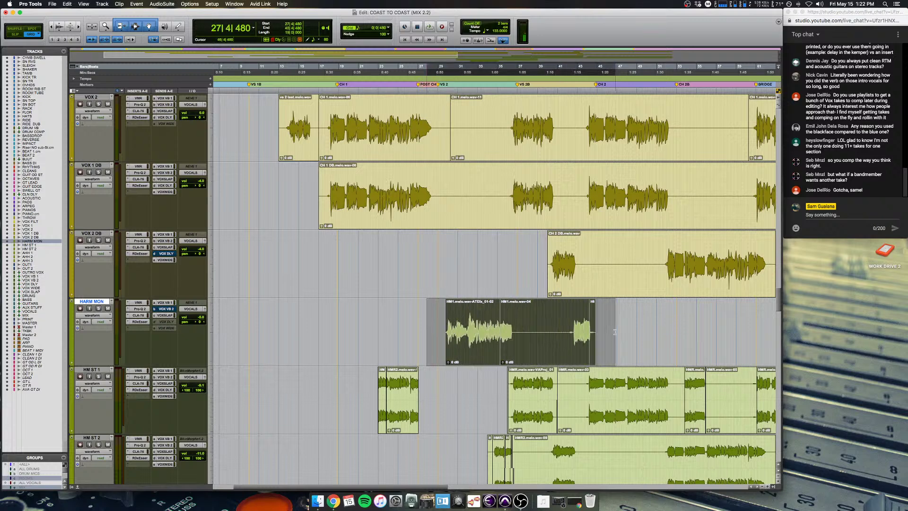
click(431, 303)
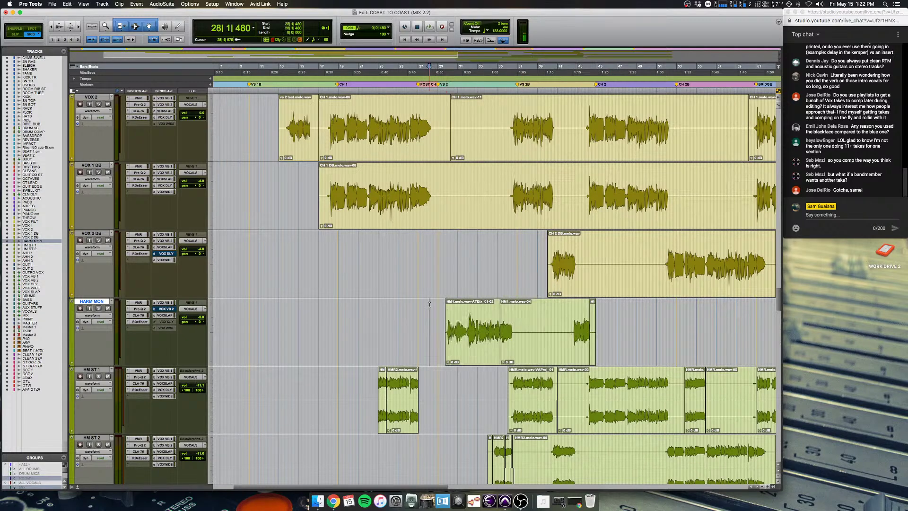
scroll(429, 305, down, 4)
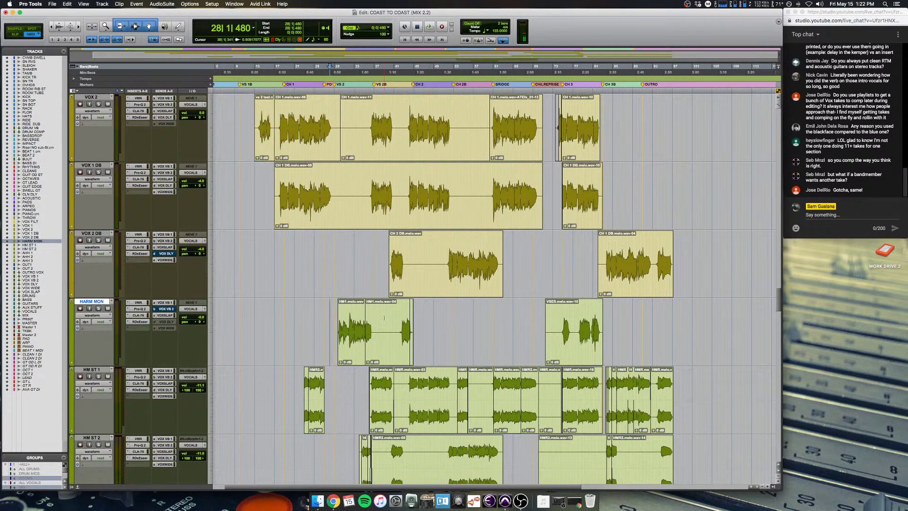
Step: Play verse 2 from 28|2|480 and solo the HARM MON track
click(340, 248)
scroll(341, 248, up, 4)
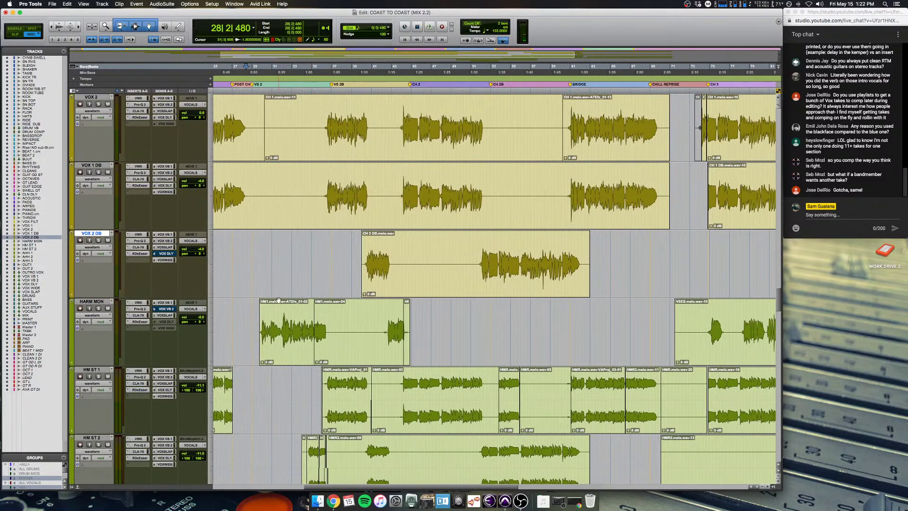
key(space)
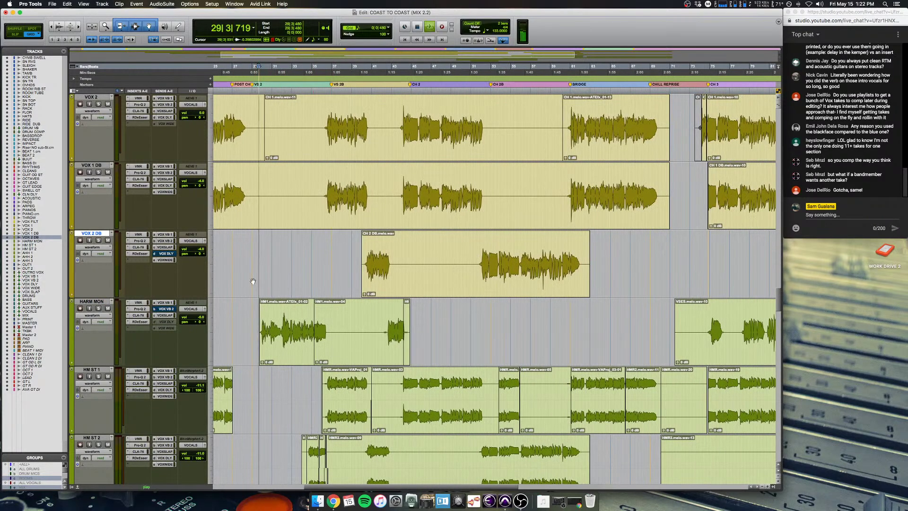
click(101, 308)
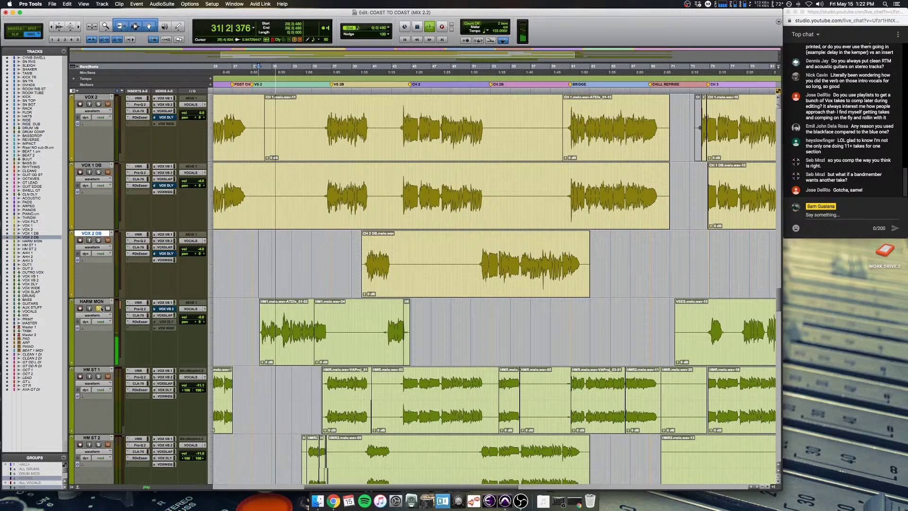
scroll(101, 309, down, 2)
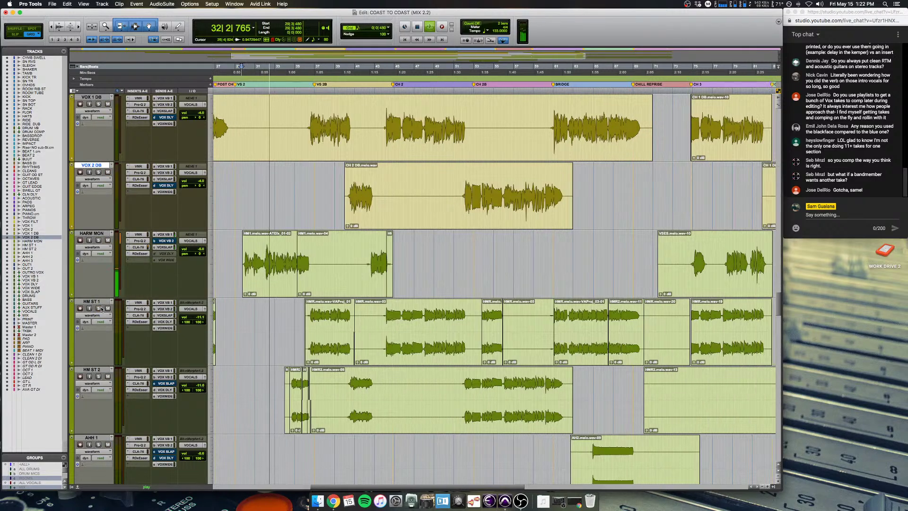
Step: Stop playback and examine where the HM ST 1 and HM ST 2 clips enter around VS 2B, placing the cursor on HM ST 1 at 33|4|480
click(277, 317)
key(super+bracketright)
key(super+bracketright)
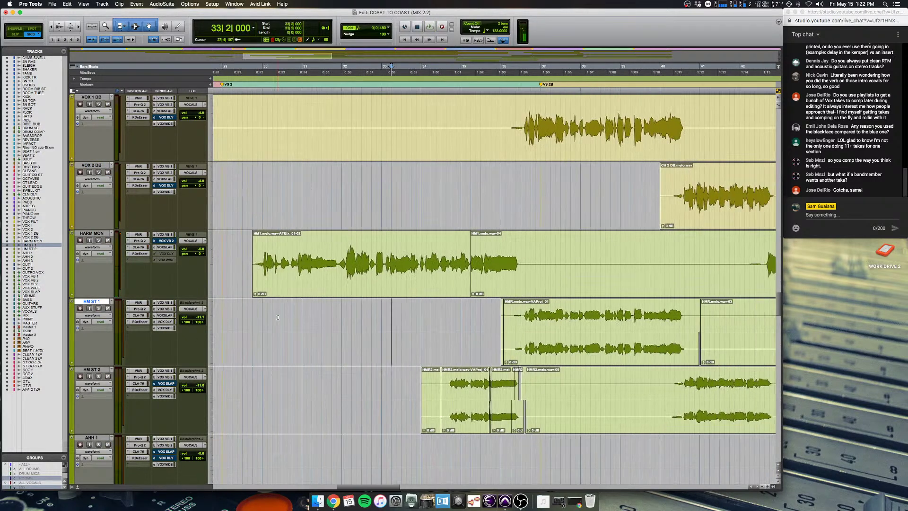
scroll(278, 317, right, 3)
click(368, 393)
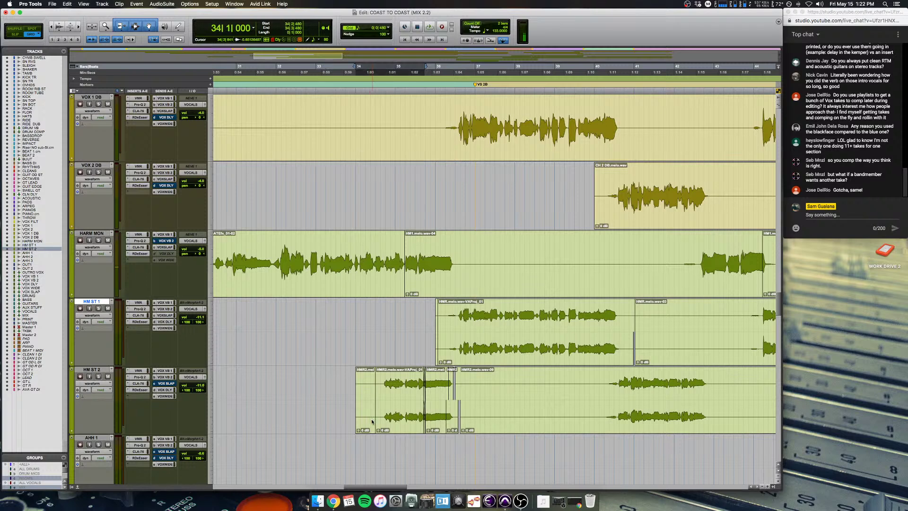
key(ctrl+super+f)
key(Return)
key(super+z)
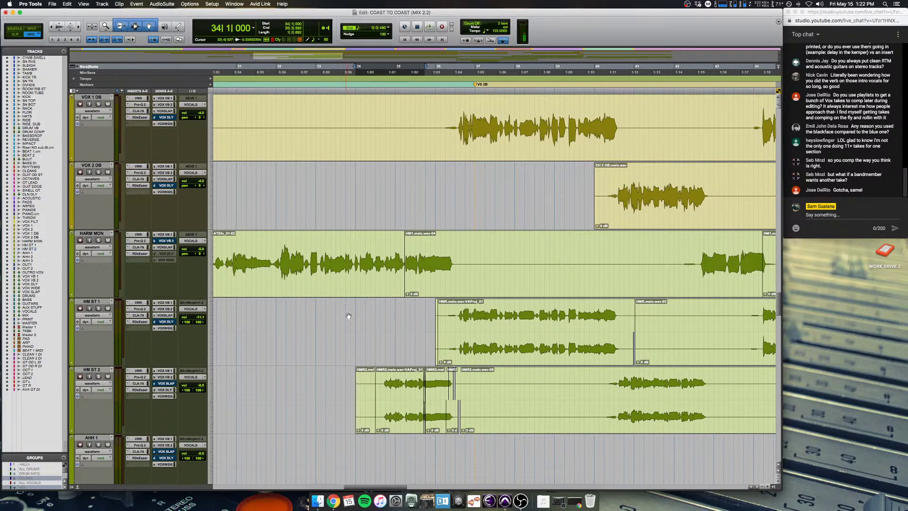
click(349, 306)
scroll(331, 294, right, 6)
scroll(293, 274, left, 4)
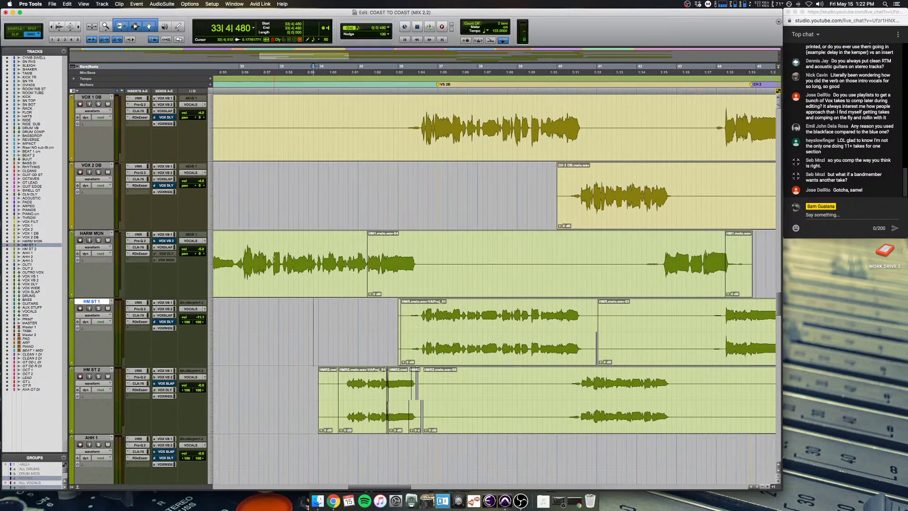
Step: Play verse 2 from inside the first HARM MON clip, select the opening HM ST 2 clips during playback, and stop
click(269, 249)
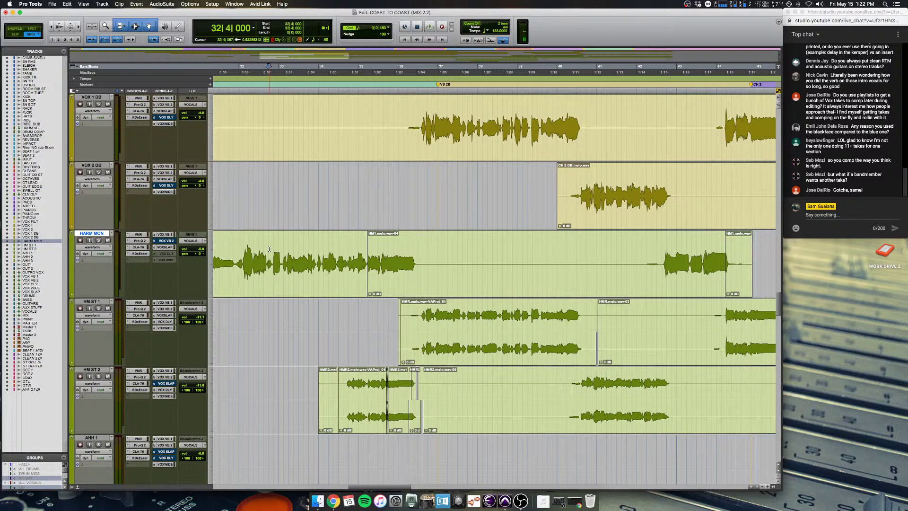
key(r)
click(364, 246)
key(space)
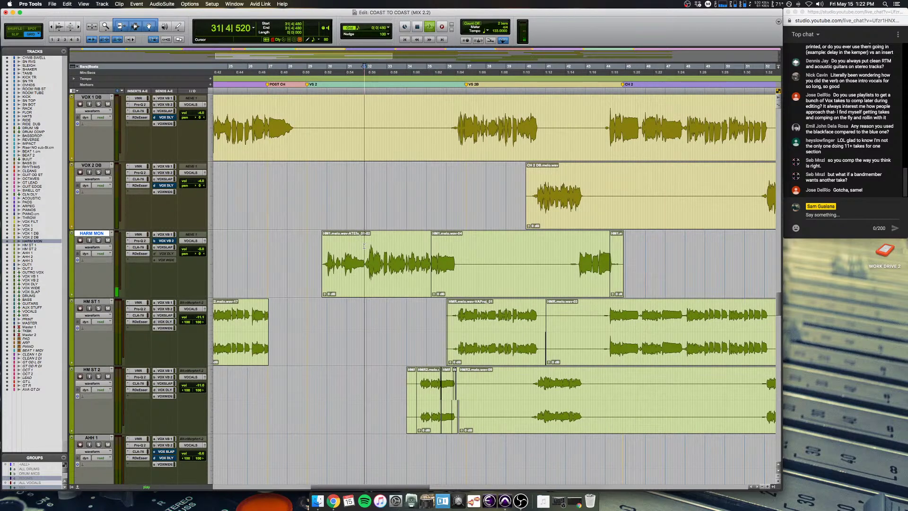
scroll(333, 342, right, 3)
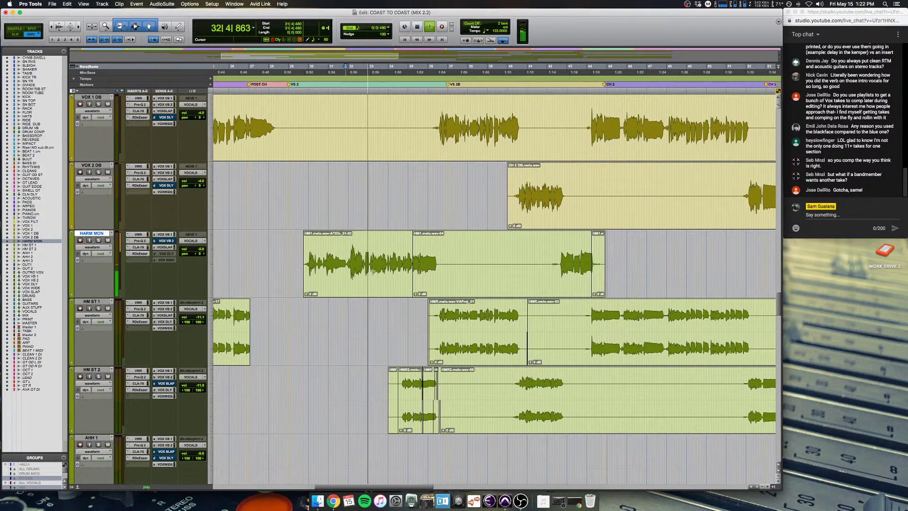
drag(328, 395, 415, 388)
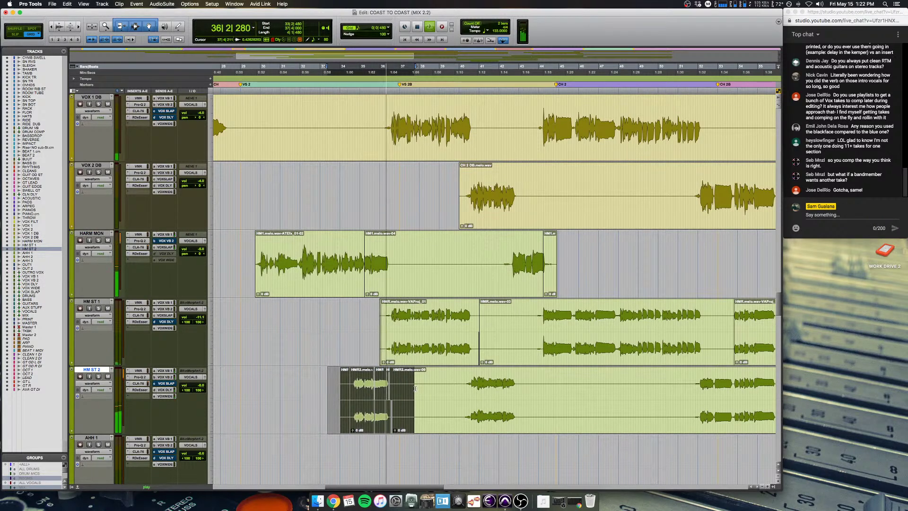
key(space)
Step: Place the cursor on HM ST 1 at 33|1|000 and show the mixer before returning to the edit view
click(321, 312)
key(super+equal)
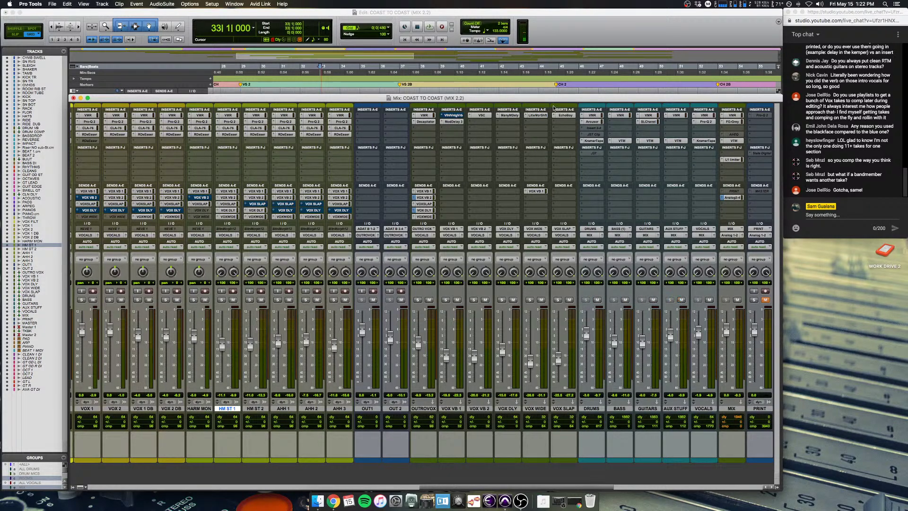
click(557, 27)
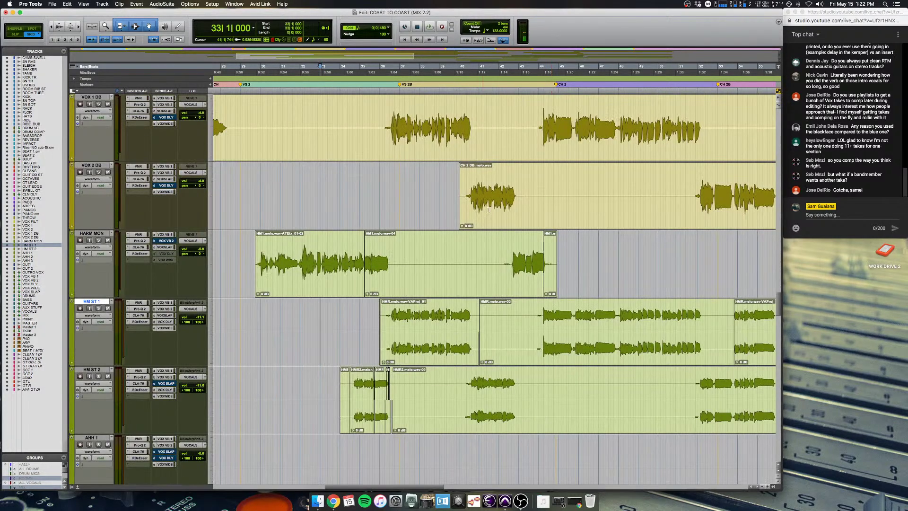
Step: Play from 29|4|000 into chorus 2 while following the vocal and harmony tracks, set the cursor to 32|2|480, and stop
click(254, 314)
key(space)
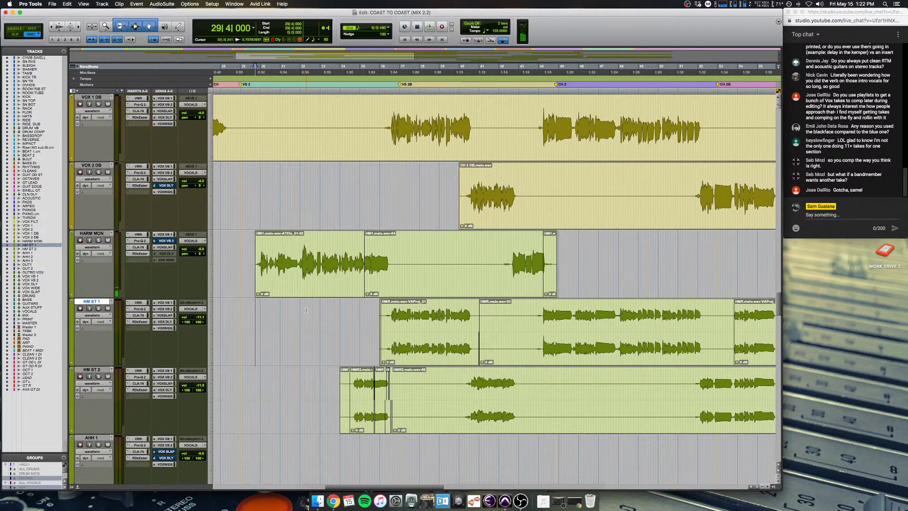
click(306, 311)
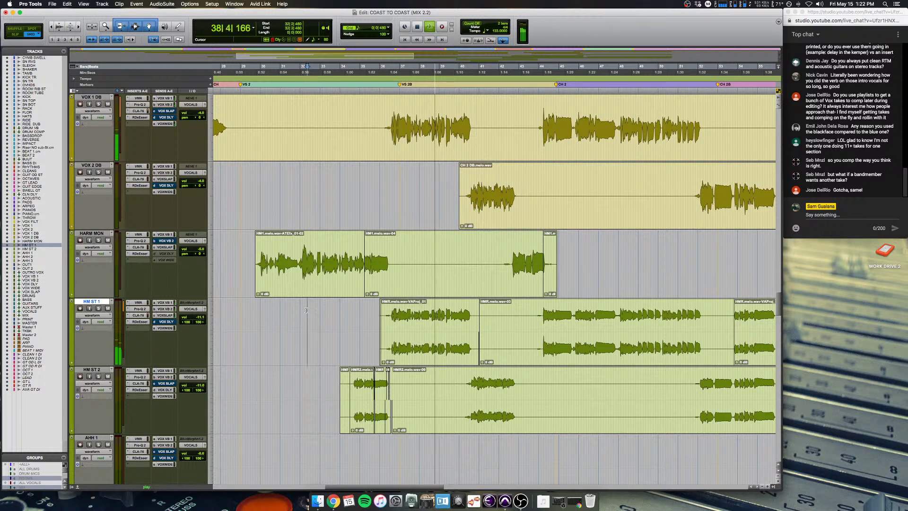
scroll(306, 309, up, 3)
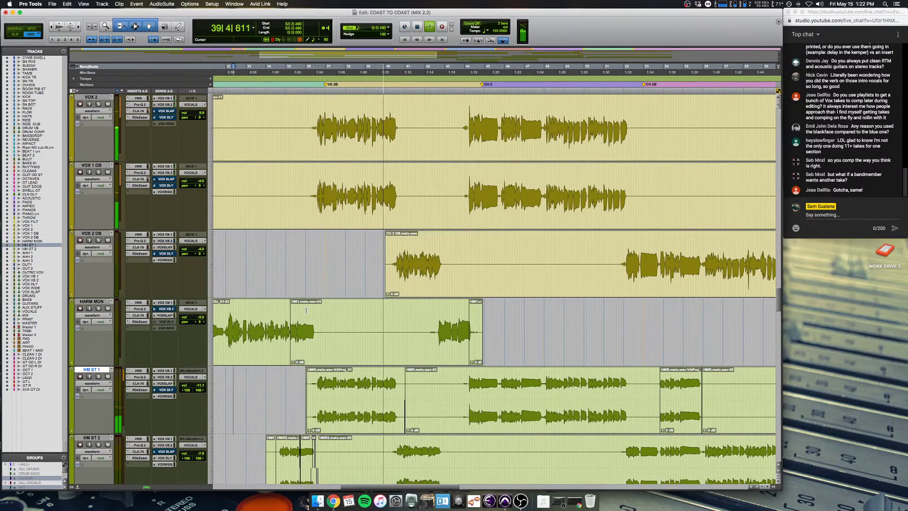
scroll(306, 310, down, 3)
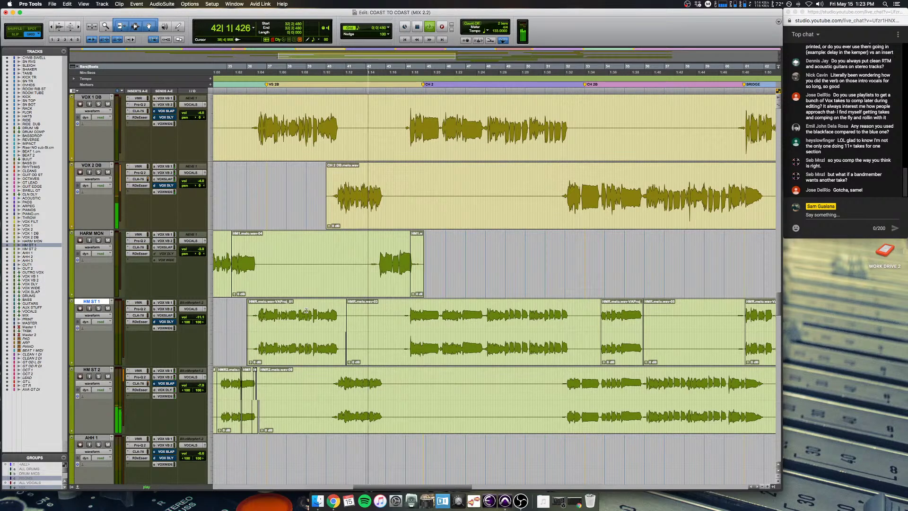
scroll(307, 310, up, 3)
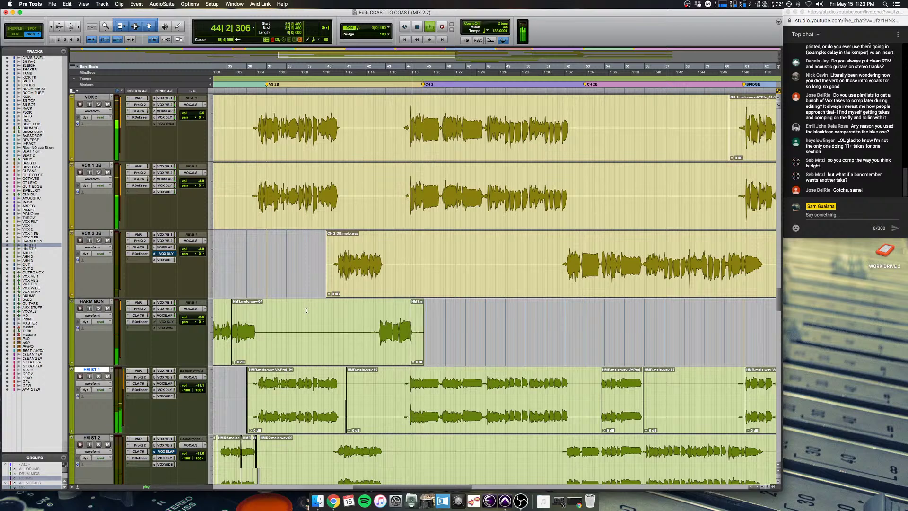
key(space)
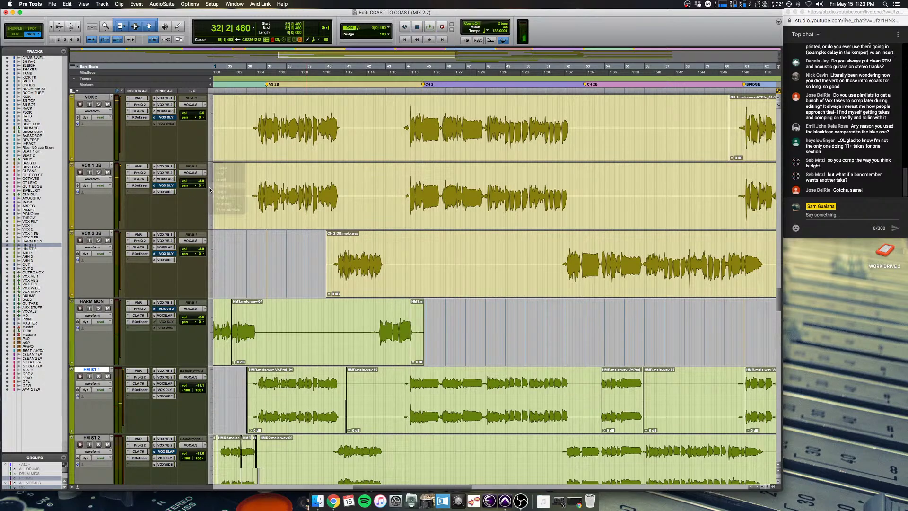
Step: Reduce the track heights to fit more vocal tracks and place the cursor on VOX 1 DB at 36|1|000
key(ctrl+alt+Down)
scroll(250, 190, up, 3)
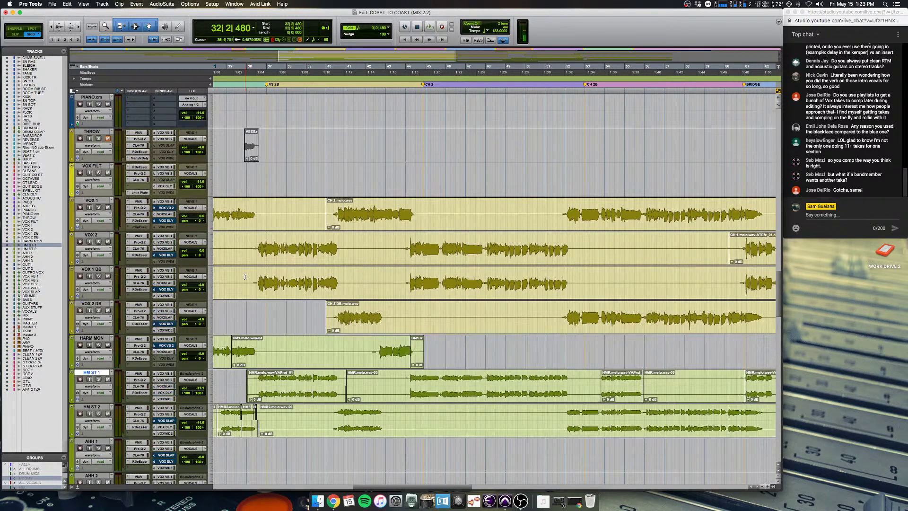
drag(245, 277, 367, 287)
click(239, 274)
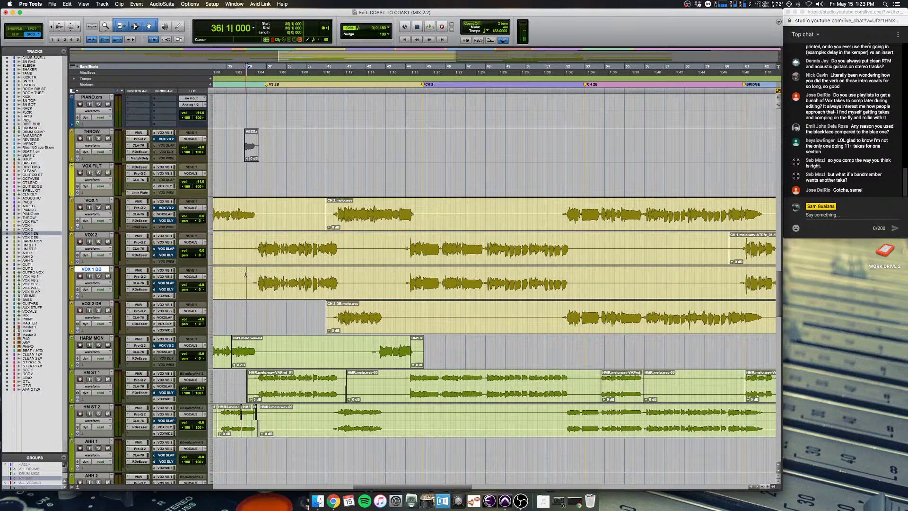
scroll(244, 274, up, 3)
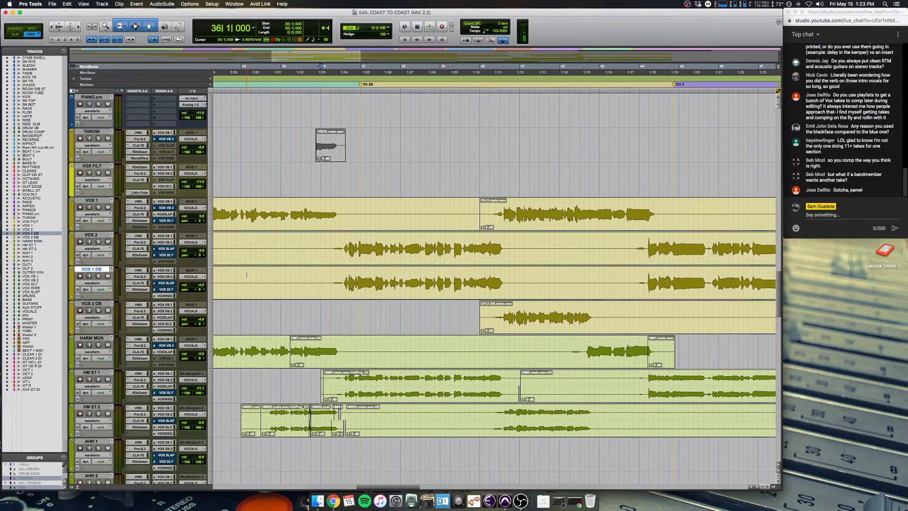
scroll(247, 275, down, 3)
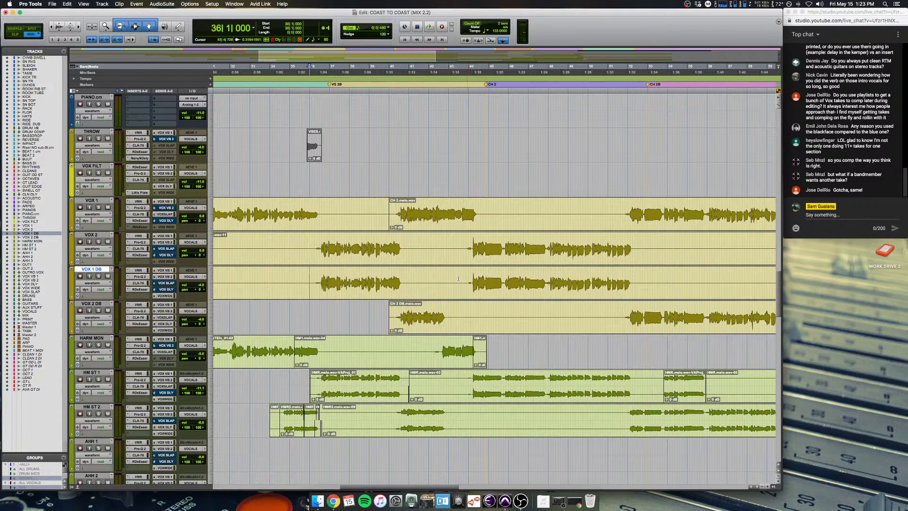
Step: Point out the VOX 1 DB phrases around VS 2B, placing the cursor at 43|4|480 and at 39|4|000
mouse_move(459, 278)
mouse_down()
mouse_move(315, 279)
mouse_move(661, 279)
mouse_move(461, 281)
mouse_up()
click(465, 278)
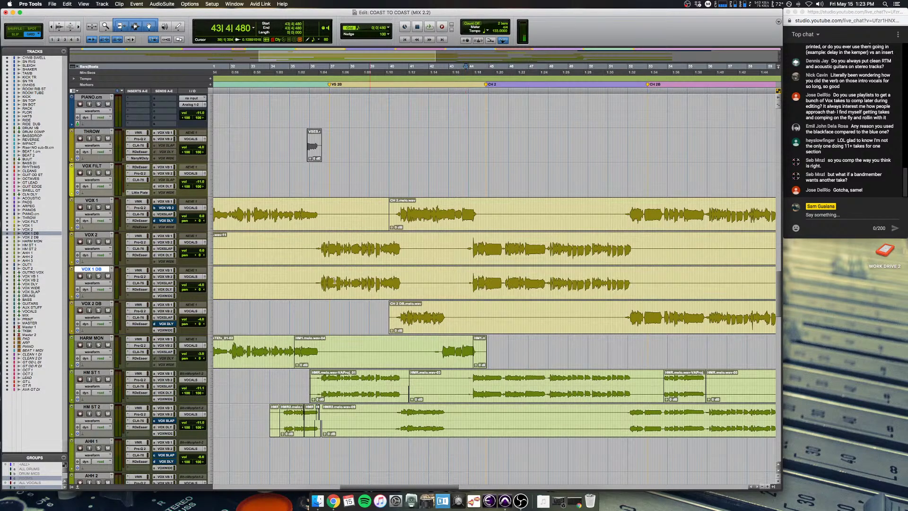
click(309, 277)
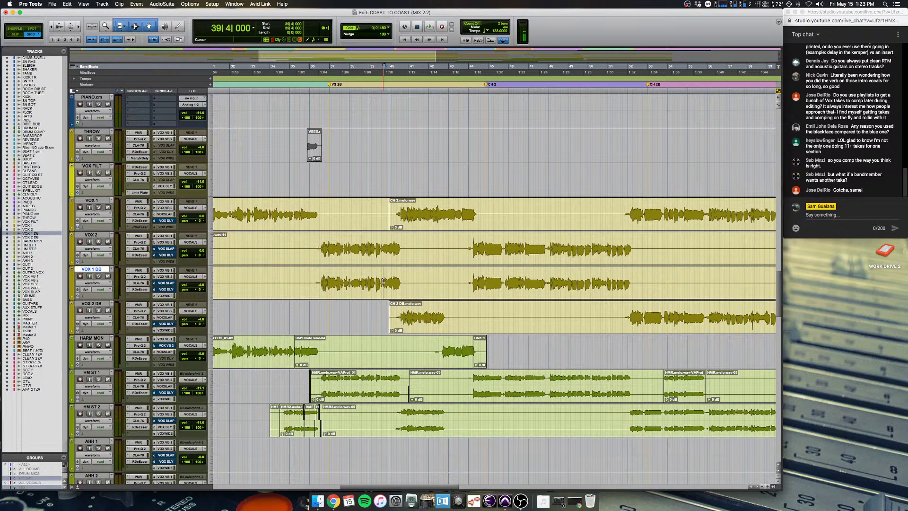
scroll(376, 281, up, 5)
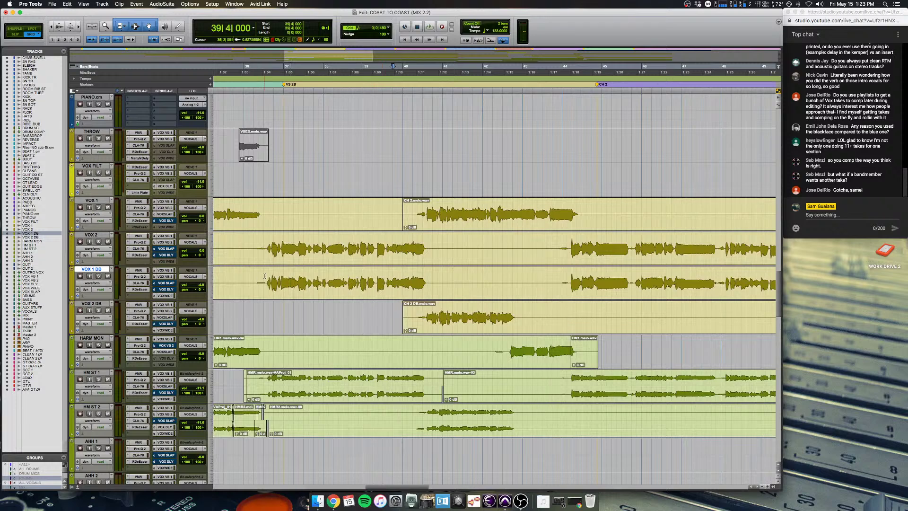
Step: Highlight the overlapping VS 2B phrases from VOX 1 through HARM MON, and place the cursor on VOX 2 at 40|3|000
drag(264, 276, 471, 281)
drag(413, 320, 575, 354)
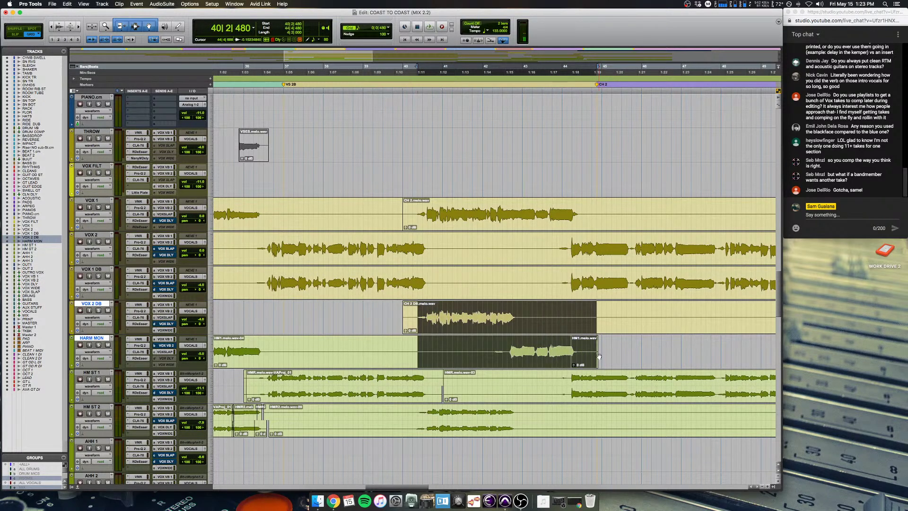
drag(460, 344, 413, 220)
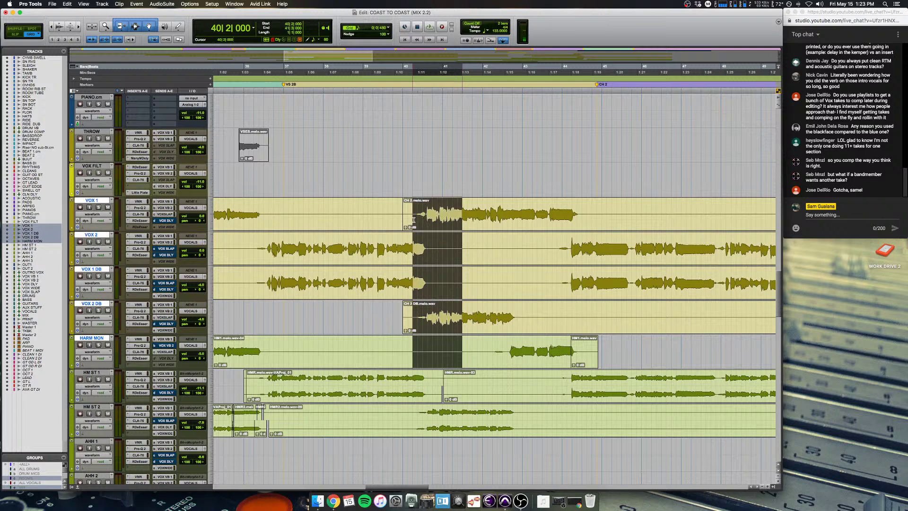
click(430, 241)
scroll(548, 248, up, 2)
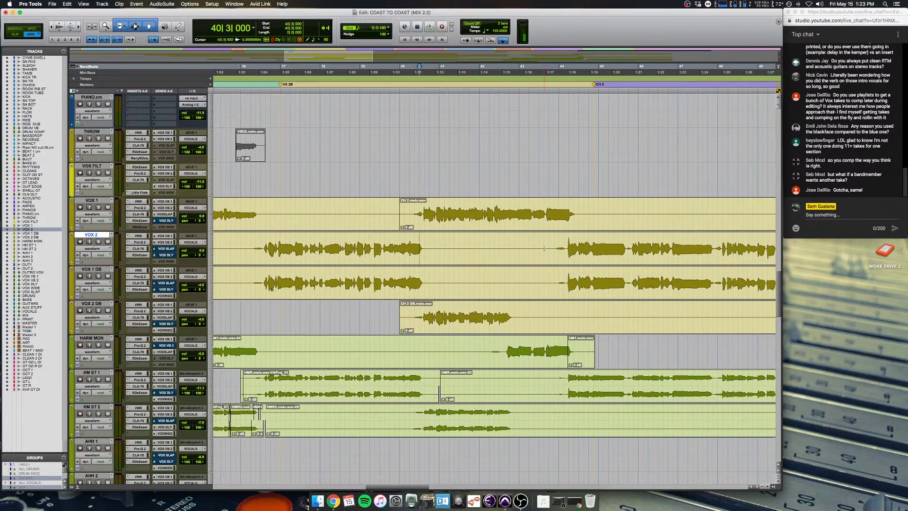
Step: Mark the phrases leading up to CH 2 on the VOX 1, HM ST 2 and HARM MON tracks
scroll(547, 248, left, 3)
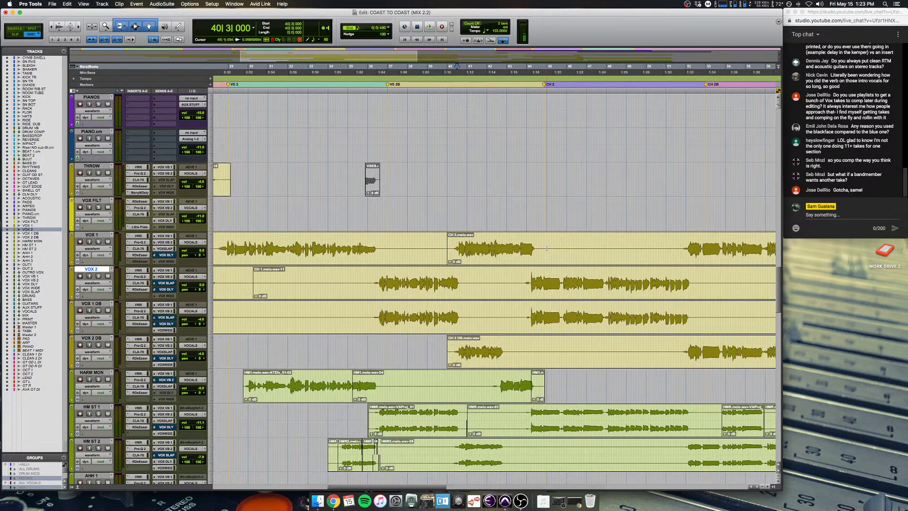
key(super+bracketleft)
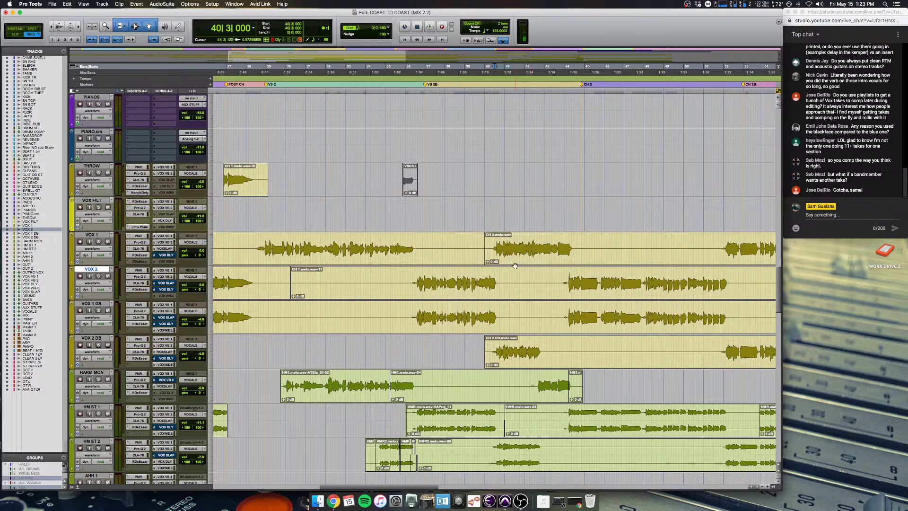
scroll(515, 266, right, 3)
key(super+bracketright)
key(super+bracketright)
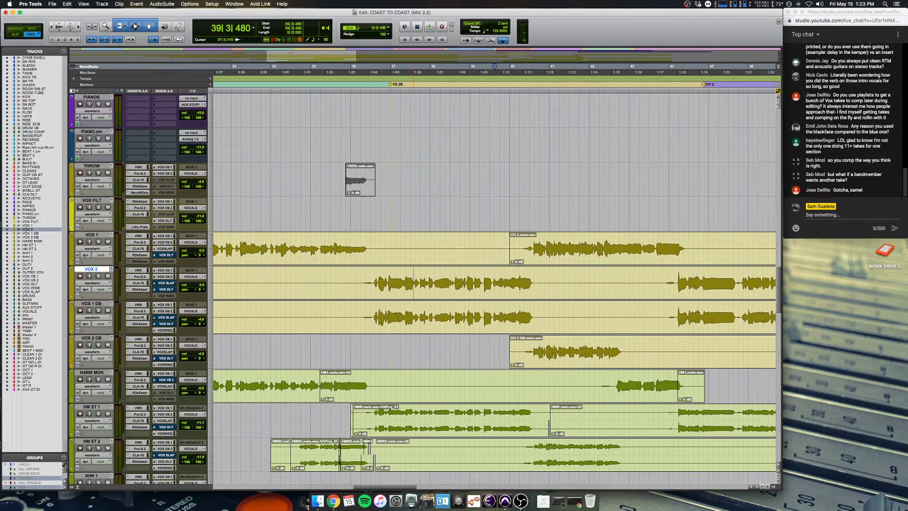
key(super+bracketleft)
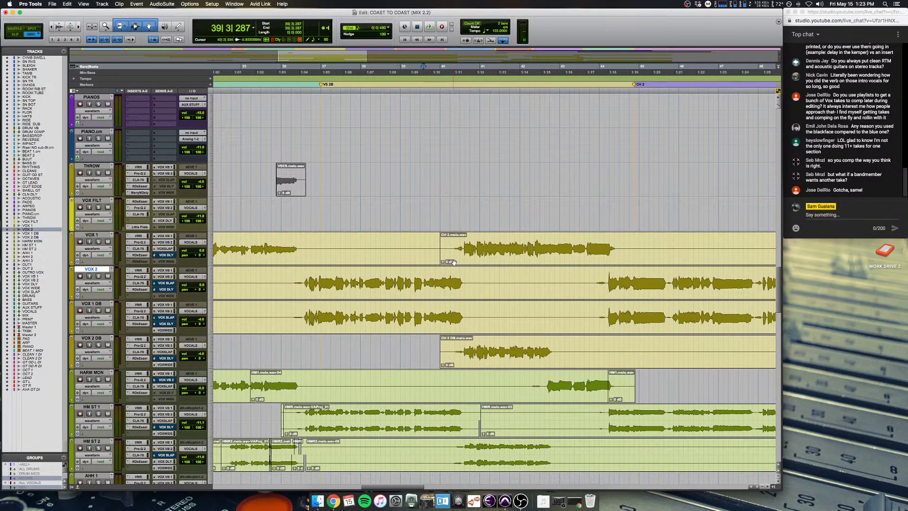
drag(449, 243, 567, 251)
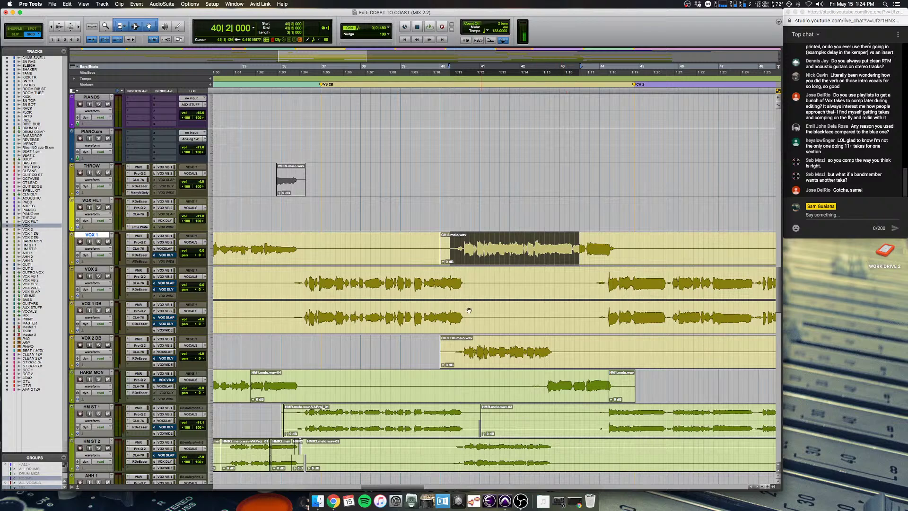
drag(444, 459, 565, 456)
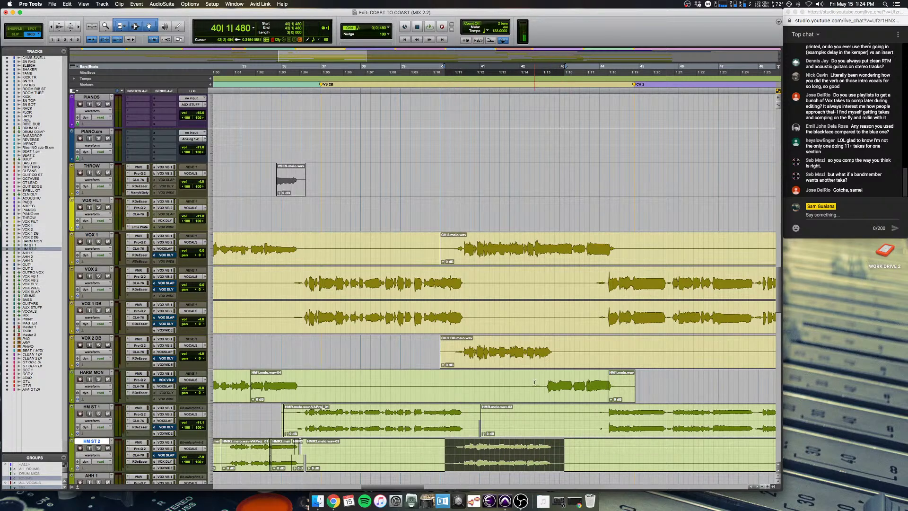
drag(534, 383, 659, 389)
drag(532, 244, 646, 251)
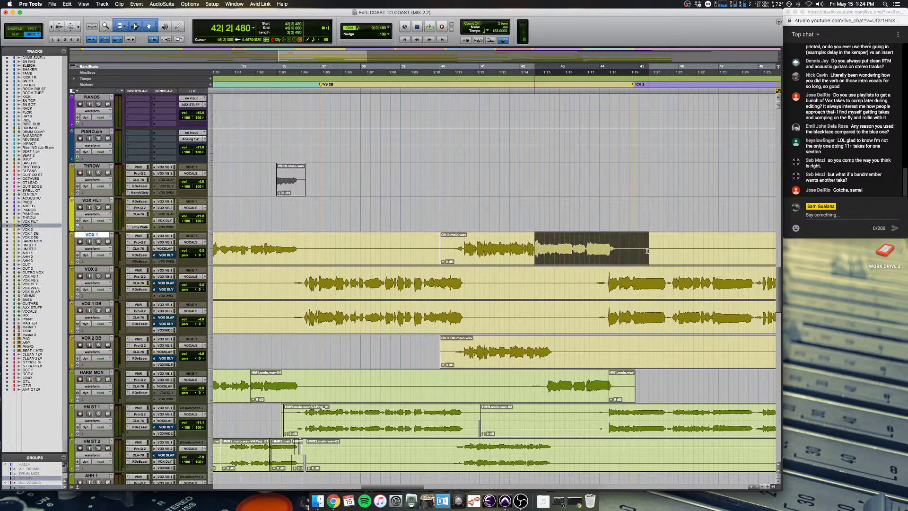
Step: Play the VS 2B vocals from 40|2|000 on the VOX 2 track and stop playback
click(450, 273)
key(space)
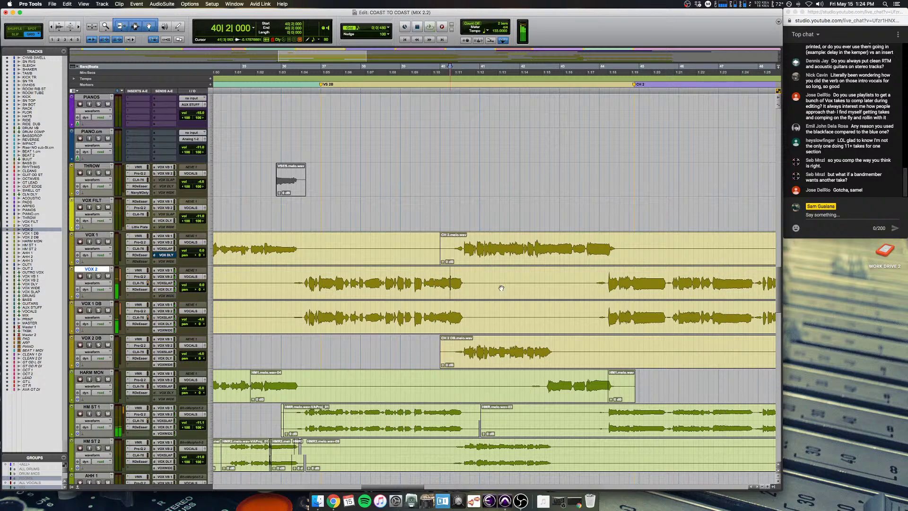
key(space)
Step: Play the lead-in to CH 2 from 40|4|480 with the volume automation of DRUMS, BASS, GUITARS and AUX STUFF in view
scroll(516, 275, down, 15)
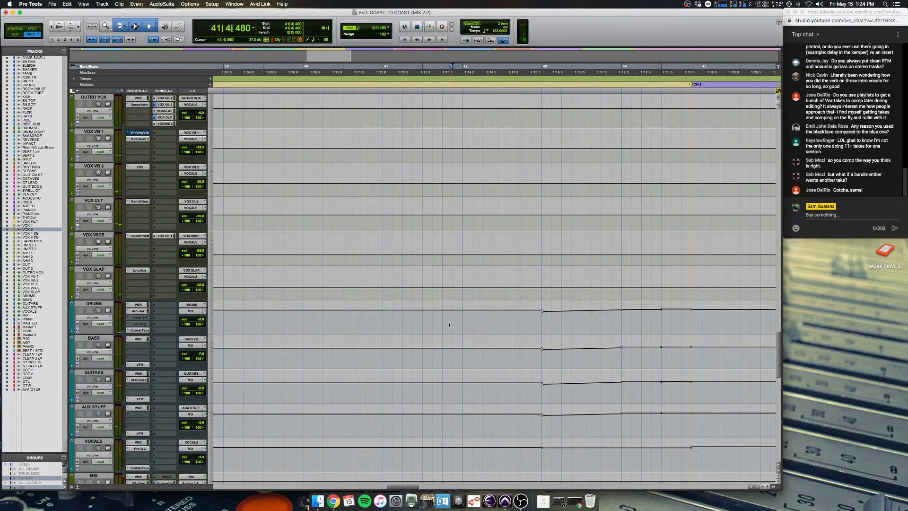
click(452, 323)
key(r)
key(r)
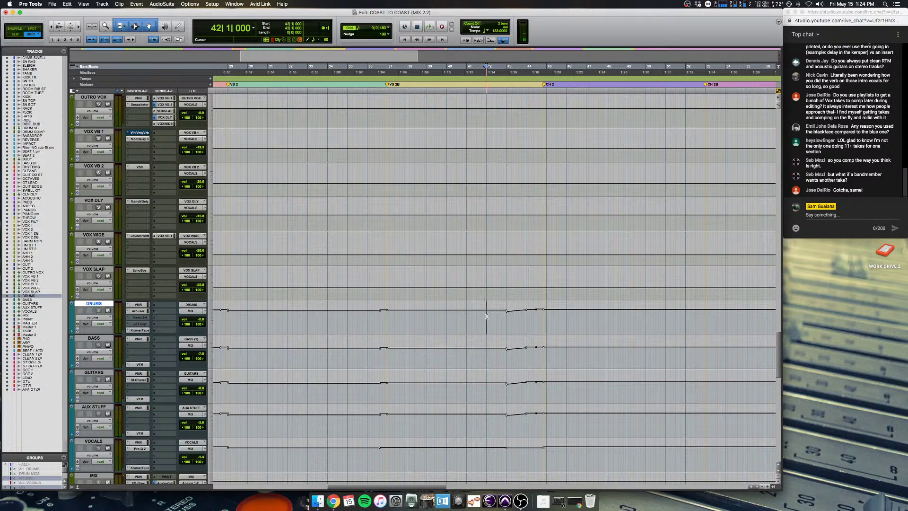
key(t)
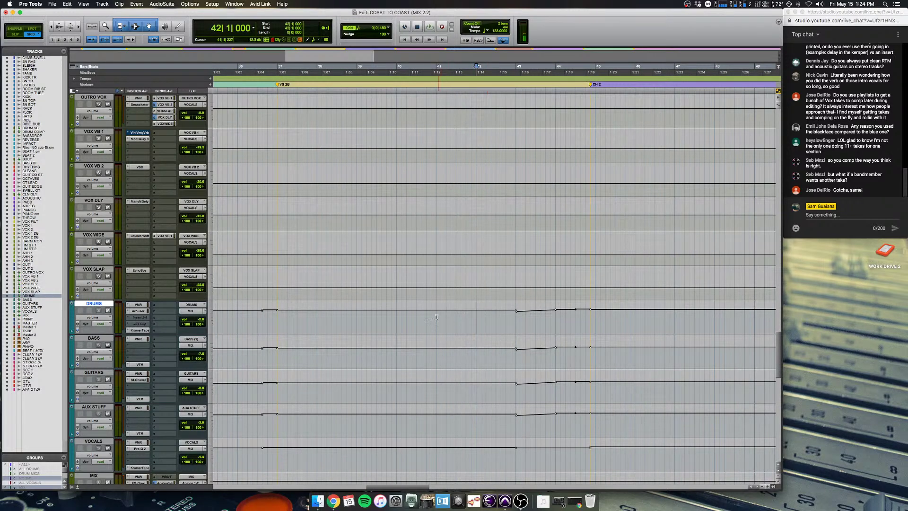
key(space)
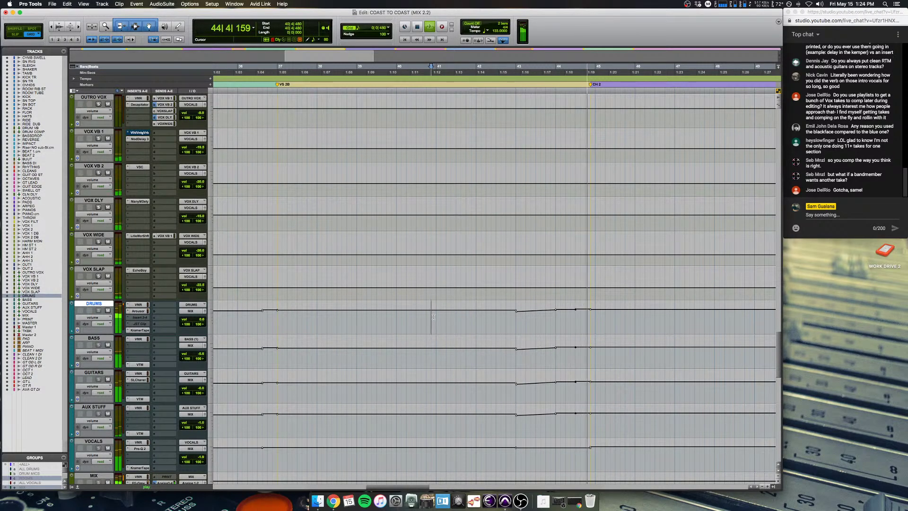
Step: Look over the vocal and harmony tracks from CH 1 to the OUTRO while the song plays, and stop playback
key(super+bracketleft)
key(super+bracketleft)
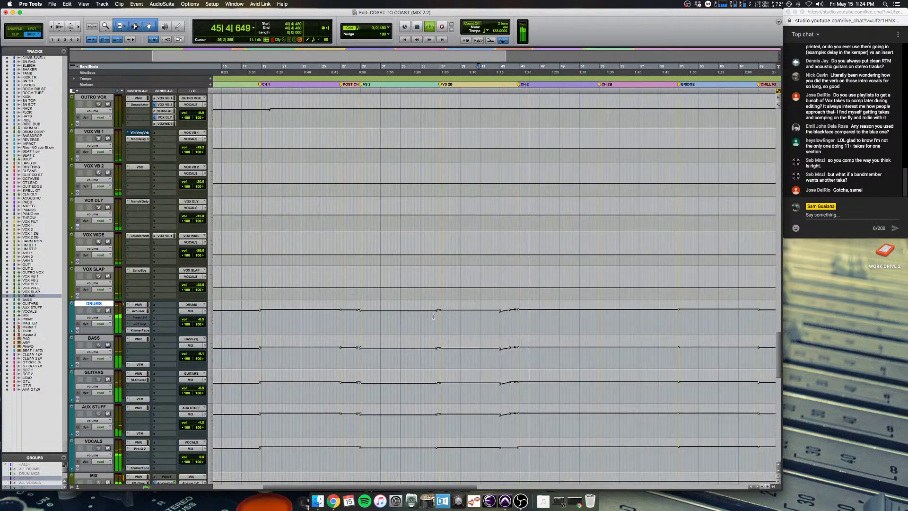
scroll(433, 317, up, 10)
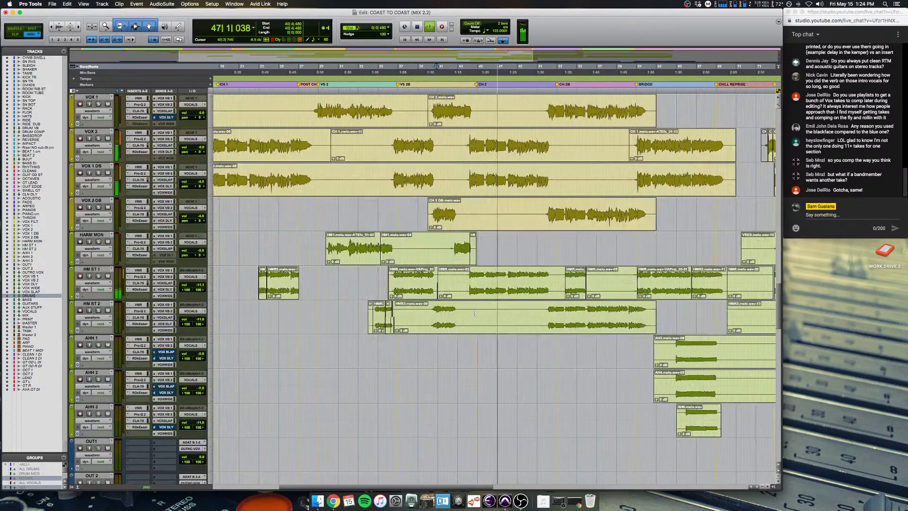
key(super+bracketleft)
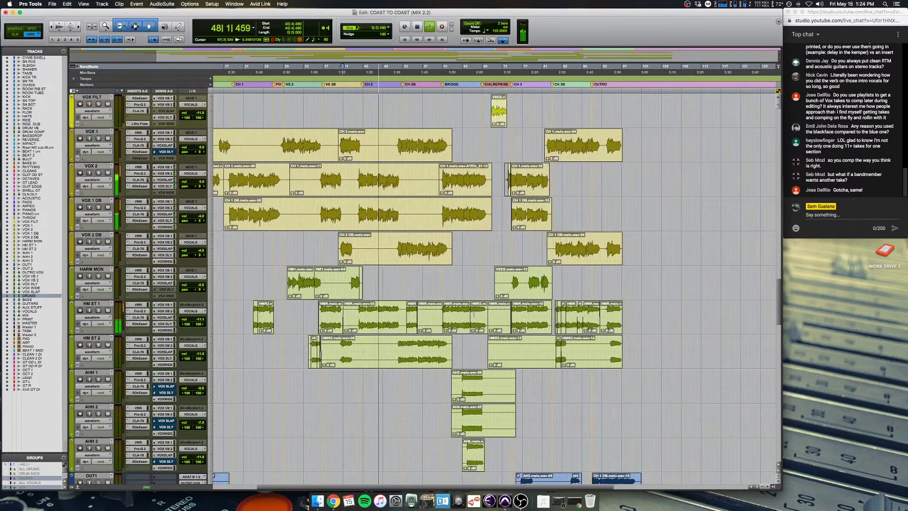
key(space)
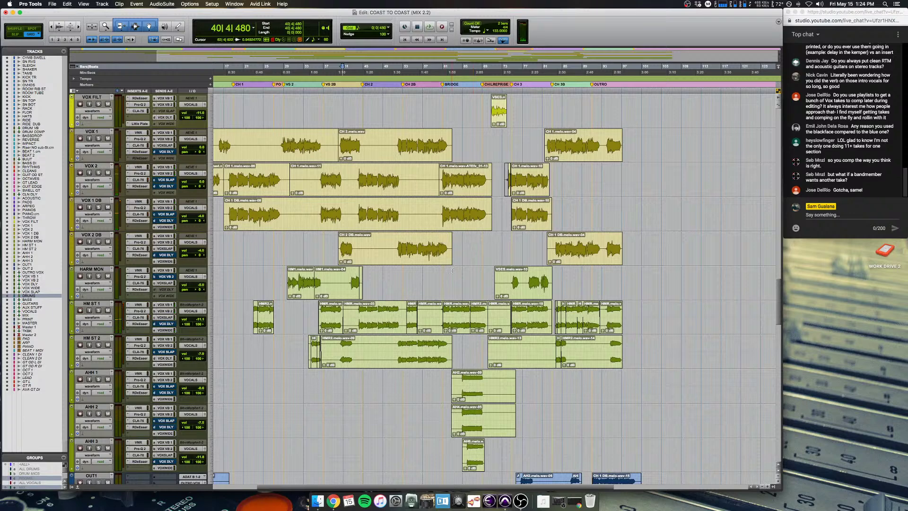
Step: Play the bridge background vocals from 64|3|480 on the AHH 1 track
click(452, 270)
key(super+bracketright)
key(super+bracketright)
scroll(506, 309, down, 3)
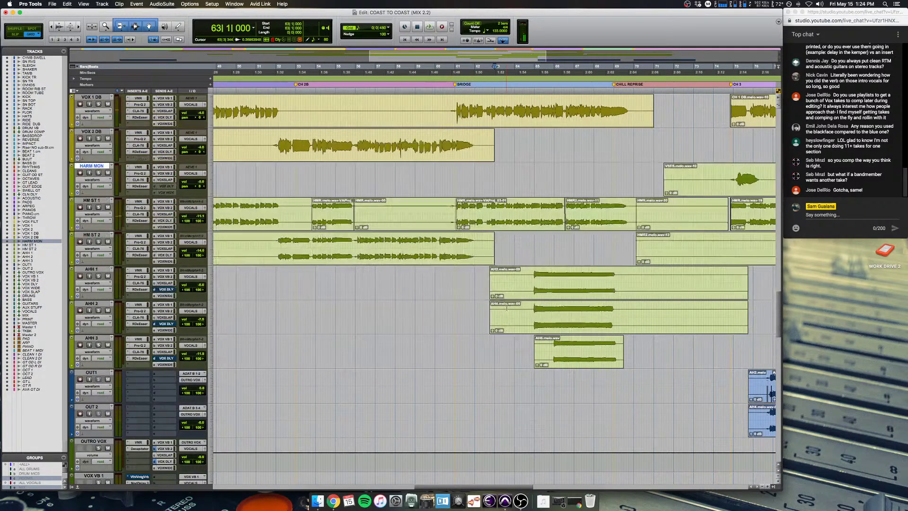
click(527, 271)
scroll(520, 269, right, 3)
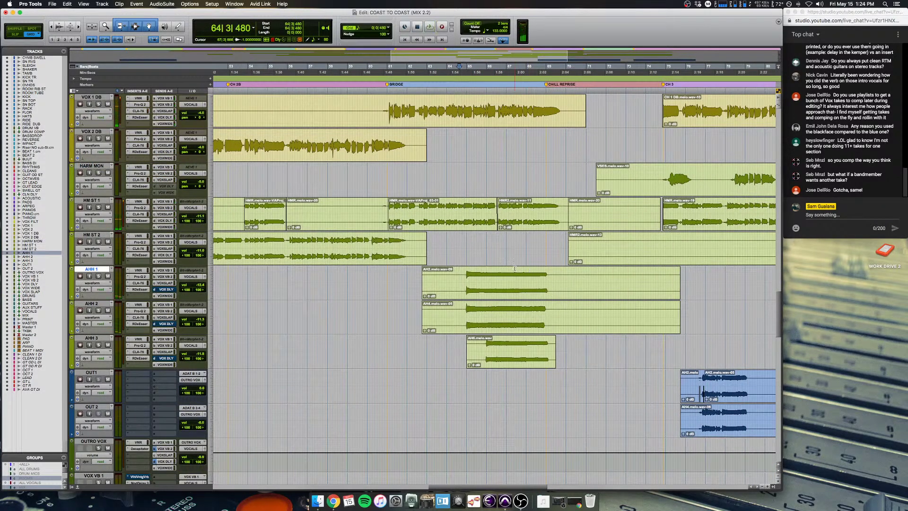
key(space)
key(super+bracketleft)
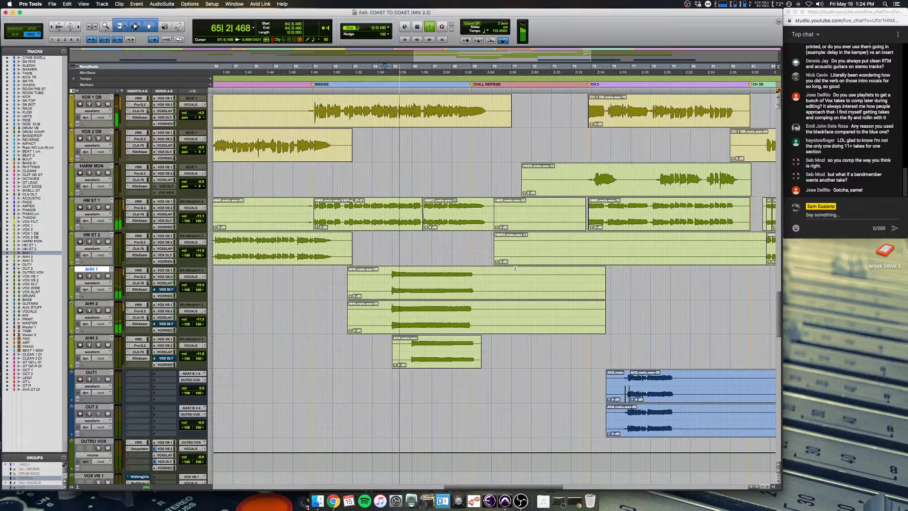
Step: Play the transition from the bridge into CHILL REPRISE from 68|4|000 on the THROW track, and stop playback
scroll(515, 268, up, 1)
key(super+bracketleft)
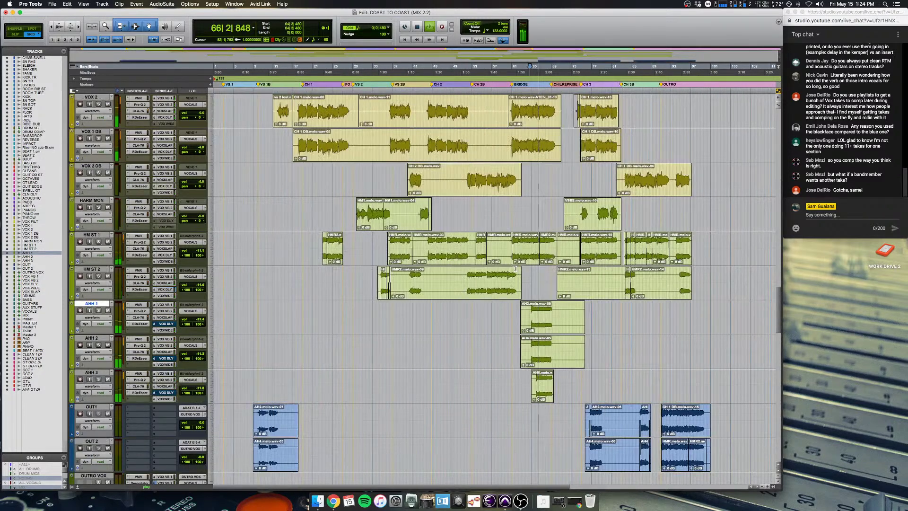
scroll(515, 268, up, 3)
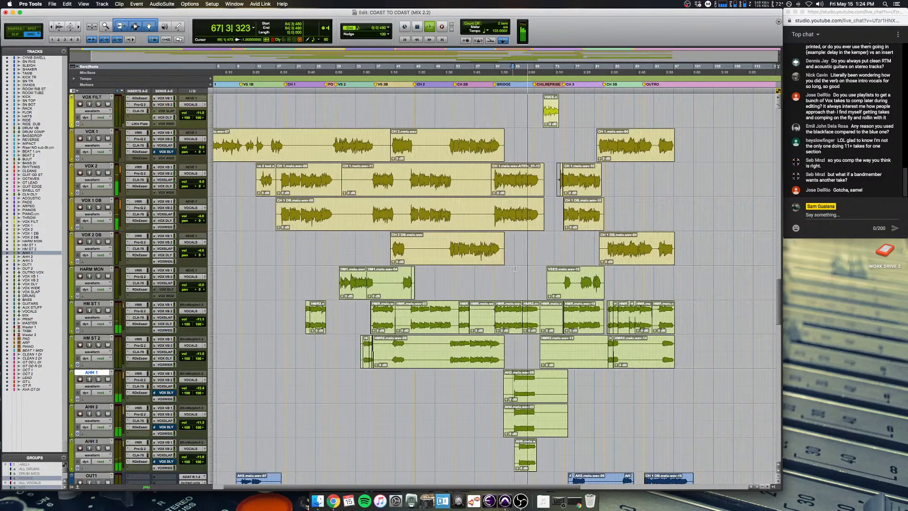
scroll(515, 268, up, 3)
key(super+bracketright)
key(super+bracketright)
key(super+bracketright)
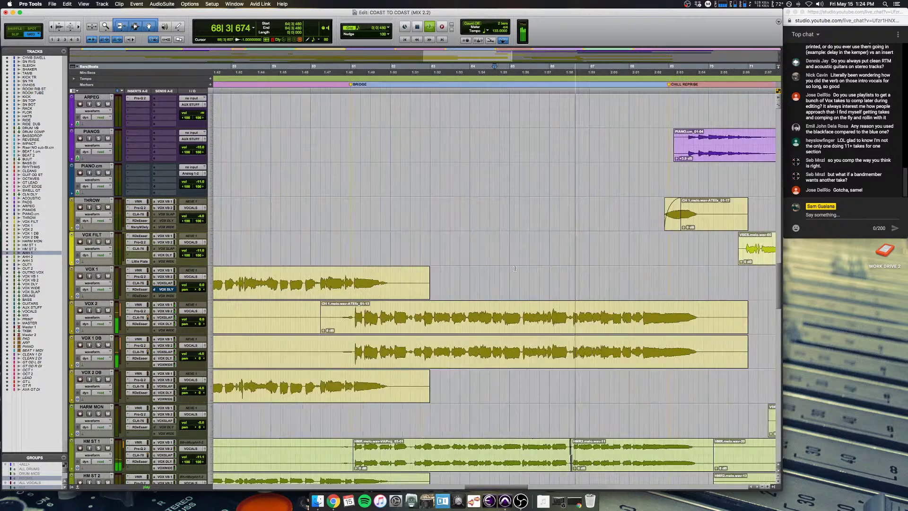
scroll(514, 269, right, 2)
click(416, 204)
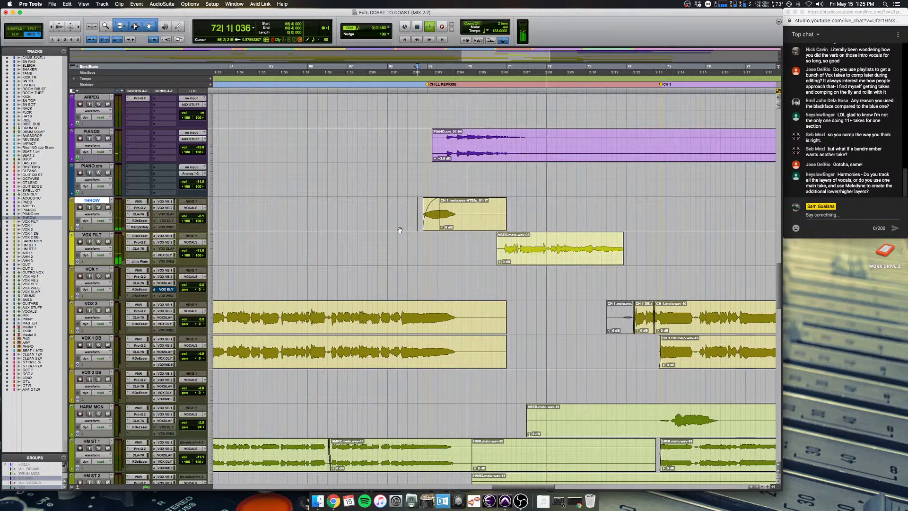
key(space)
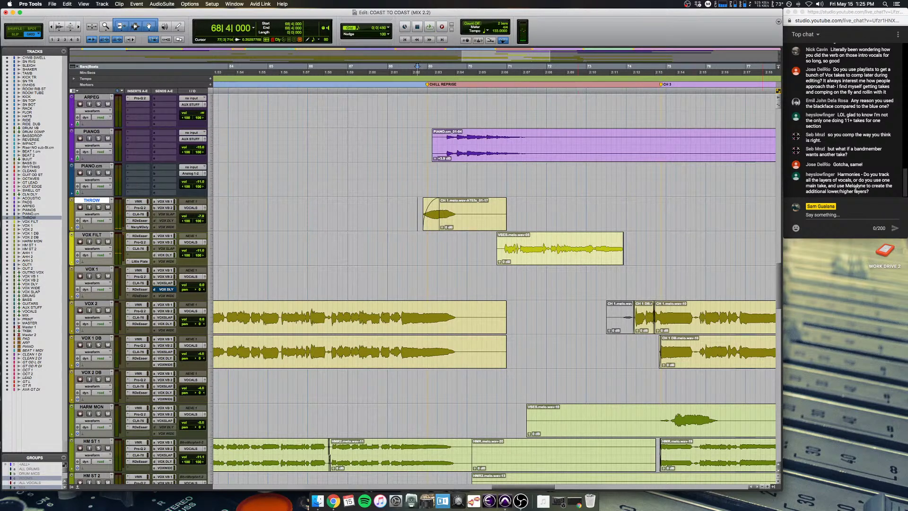
Step: Read the latest chat question about tracking harmony layers and look over the vocal tracks around CHILL REPRISE
click(839, 175)
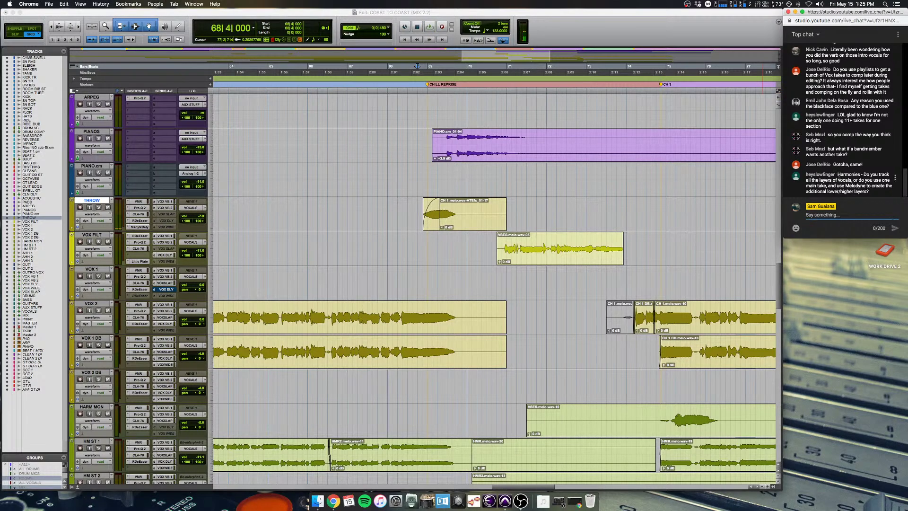
click(440, 240)
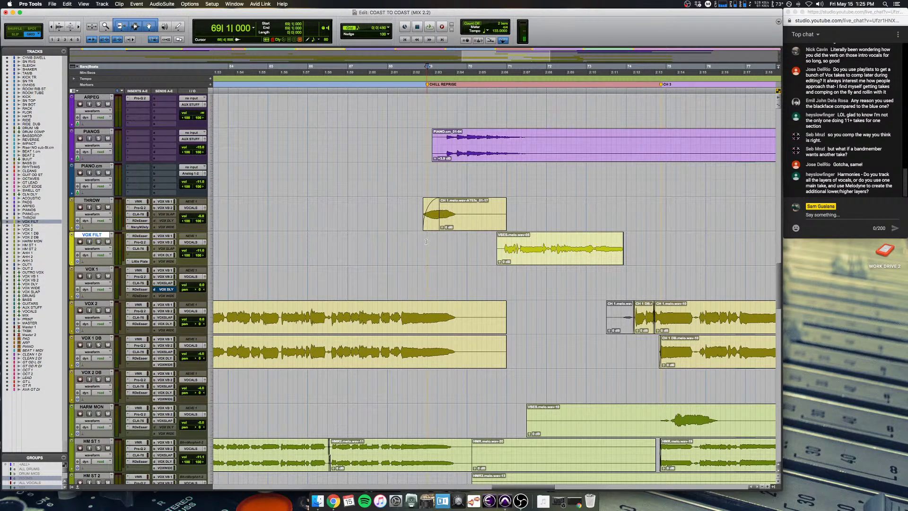
scroll(426, 241, down, 5)
scroll(423, 240, up, 5)
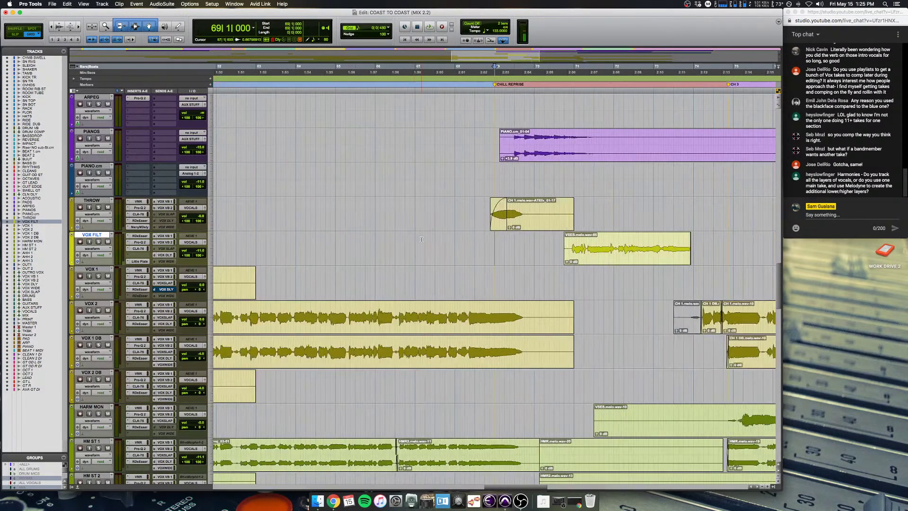
scroll(422, 240, right, 5)
scroll(424, 239, left, 1)
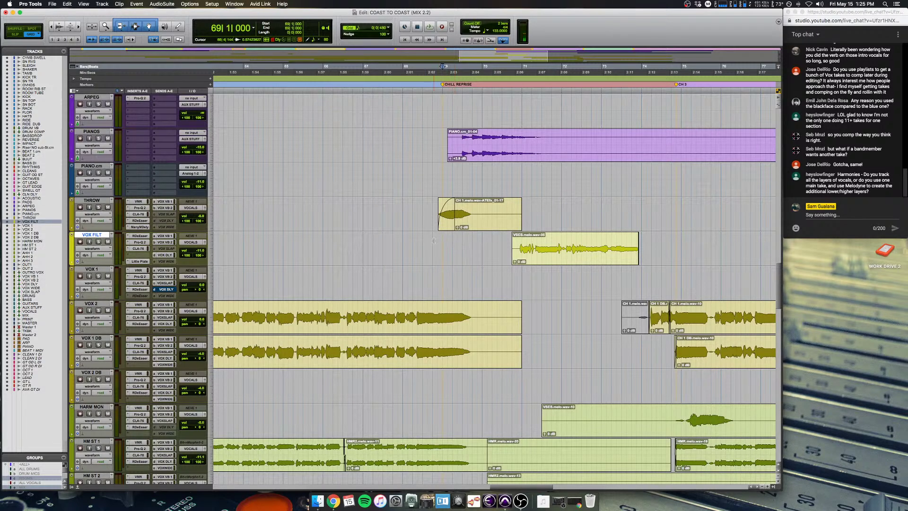
scroll(434, 241, right, 6)
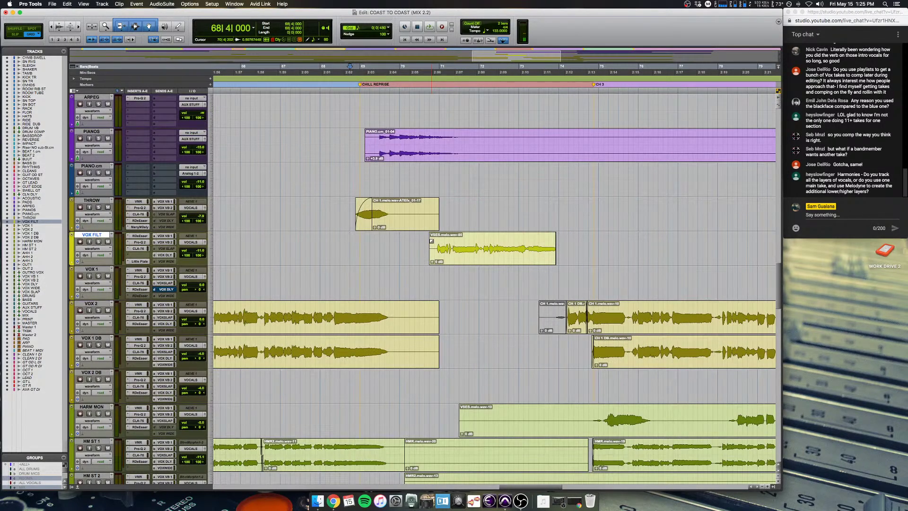
scroll(431, 241, down, 2)
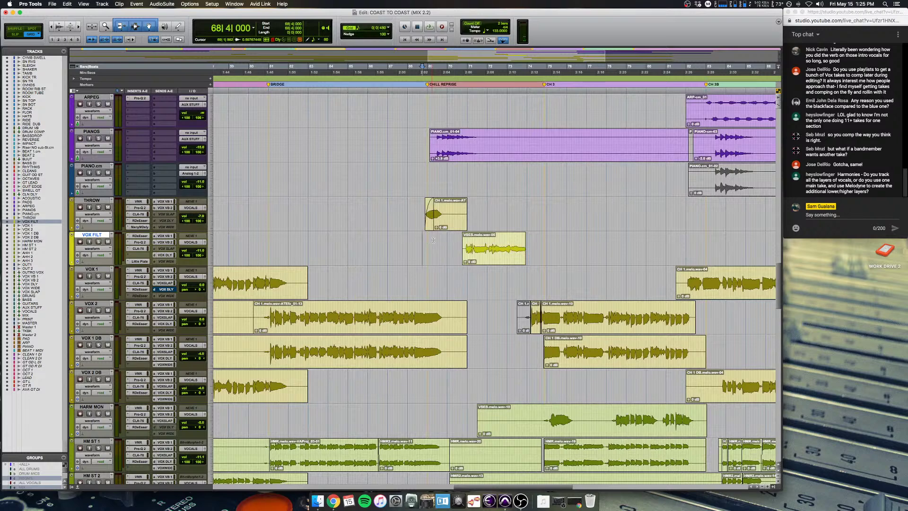
scroll(434, 240, down, 3)
scroll(434, 240, left, 1)
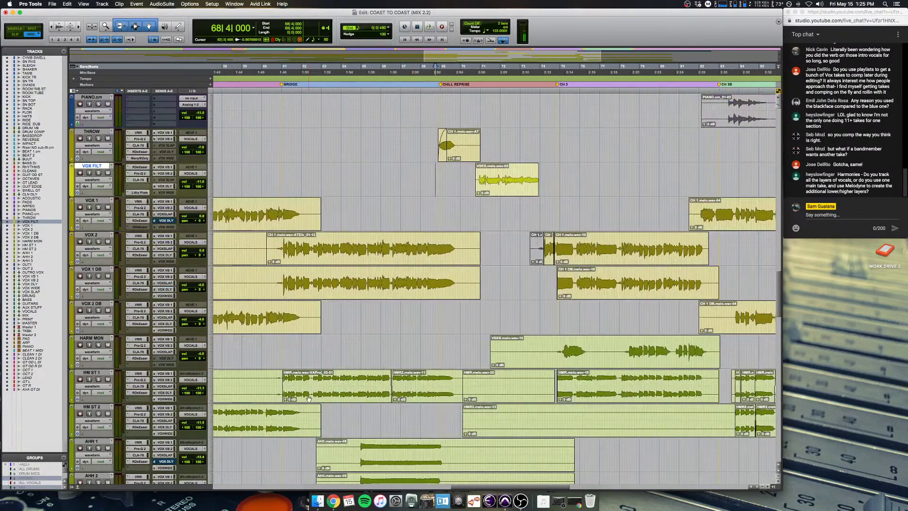
Step: Solo the HM ST 1 track and play its bridge harmony from 63|4|000
drag(337, 386, 437, 383)
key(space)
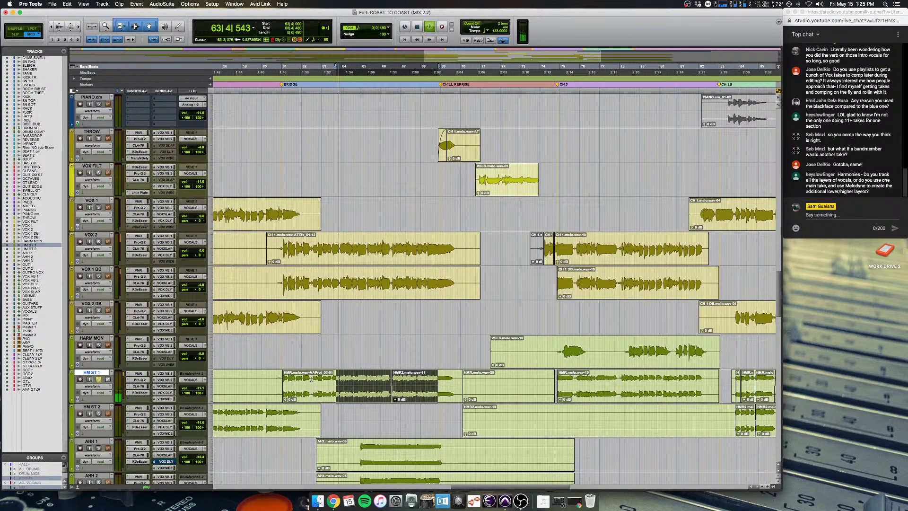
scroll(437, 383, down, 1)
Step: Solo the HM ST 2 track and play its CH 2B harmony from 58|2|480, and stop playback
click(362, 412)
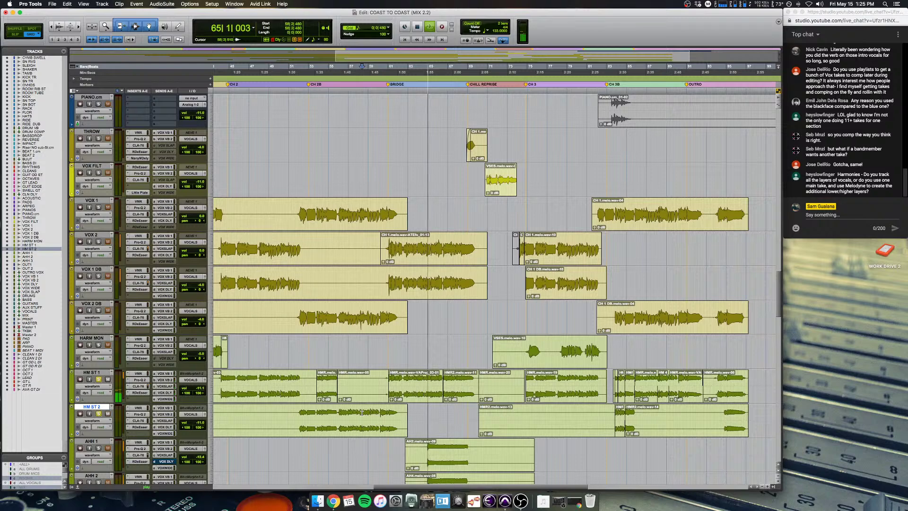
key(space)
key(space)
scroll(362, 412, up, 1)
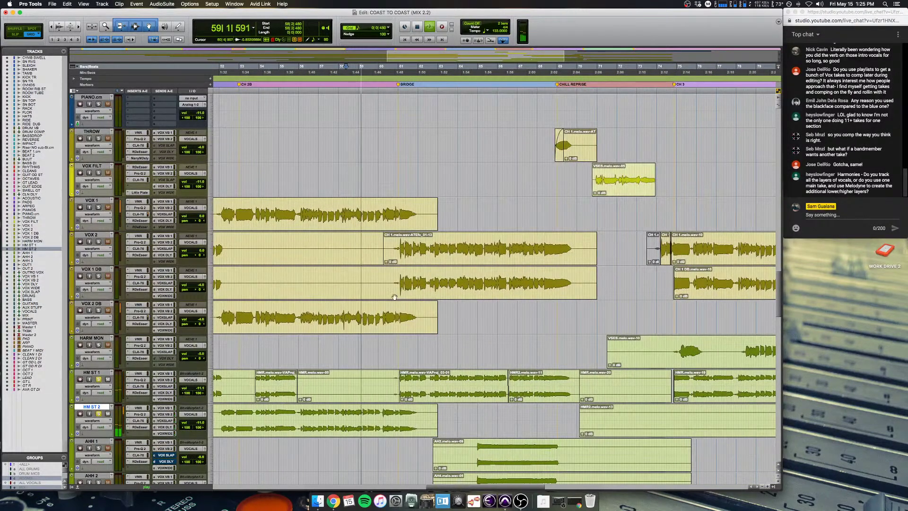
scroll(369, 383, down, 1)
key(space)
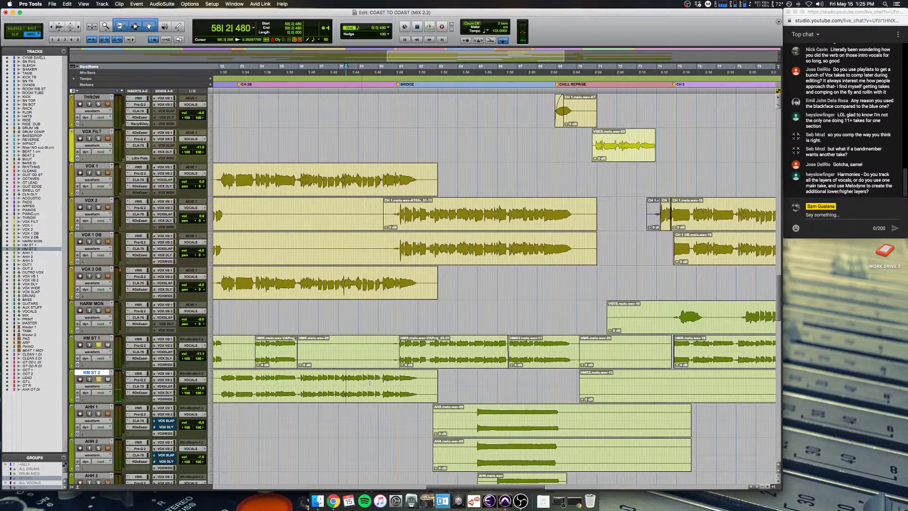
Step: Solo the AHH 1, AHH 2 and AHH 3 tracks, play their bridge layers from 65|1|000, unsolo them and stop playback
scroll(369, 383, right, 4)
scroll(383, 359, down, 2)
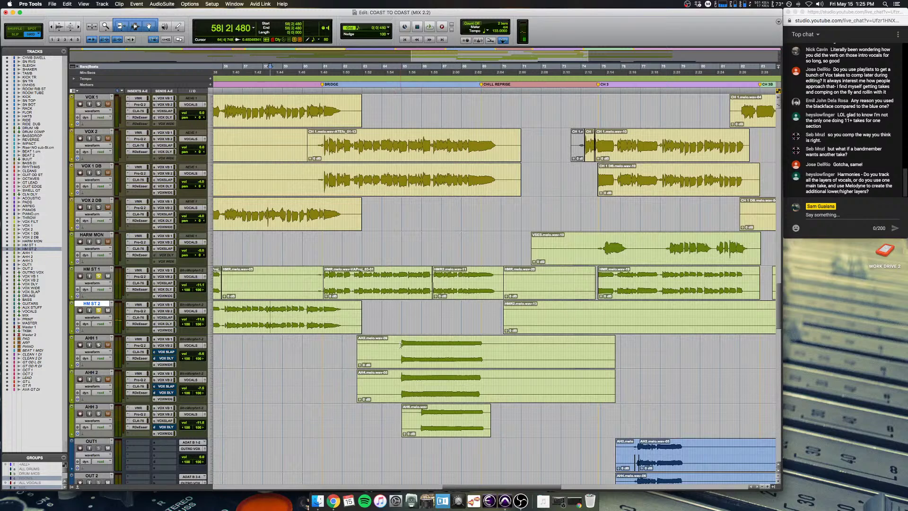
click(401, 345)
key(space)
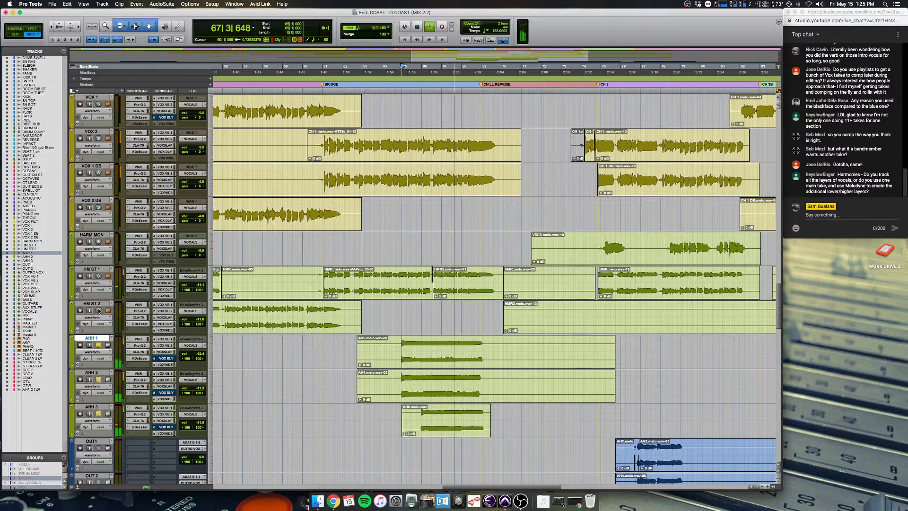
click(99, 276)
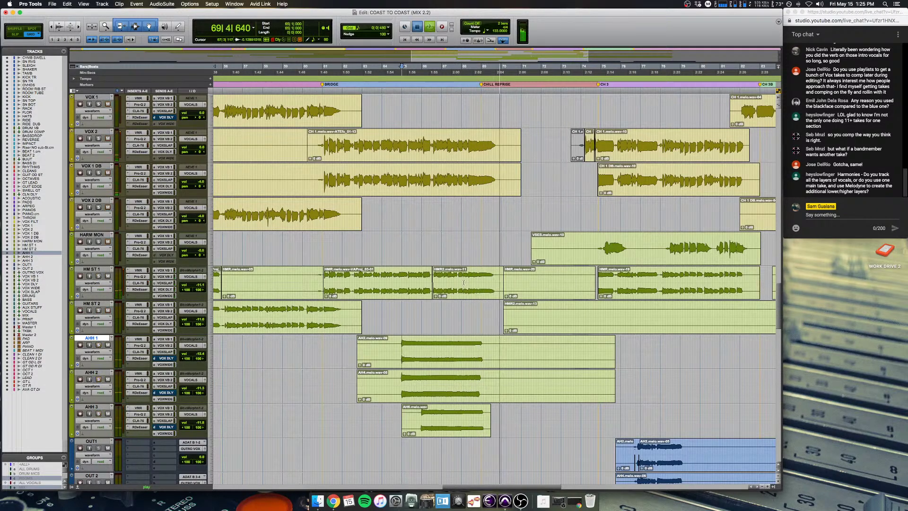
key(space)
Step: Solo the VOX FILT track and play its filtered vocal in CHILL REPRISE from 70|1|000
scroll(561, 263, down, 5)
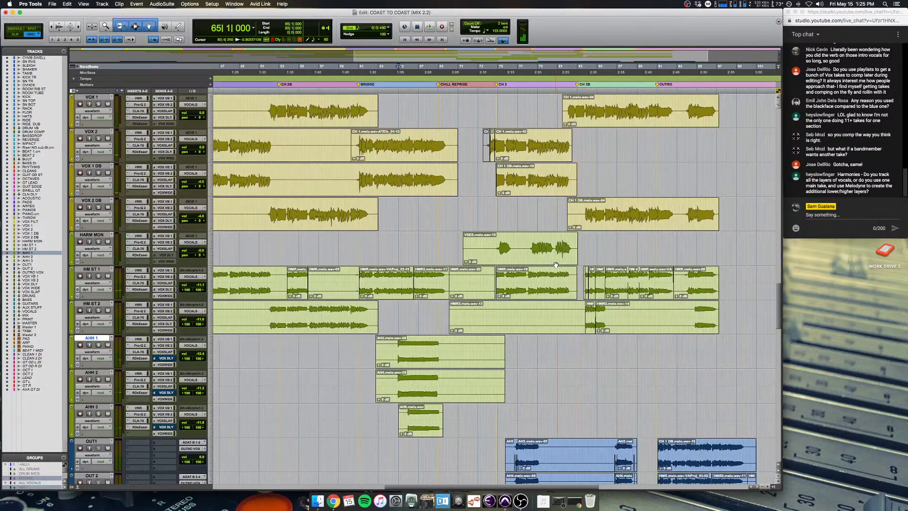
scroll(555, 263, up, 2)
scroll(554, 264, left, 2)
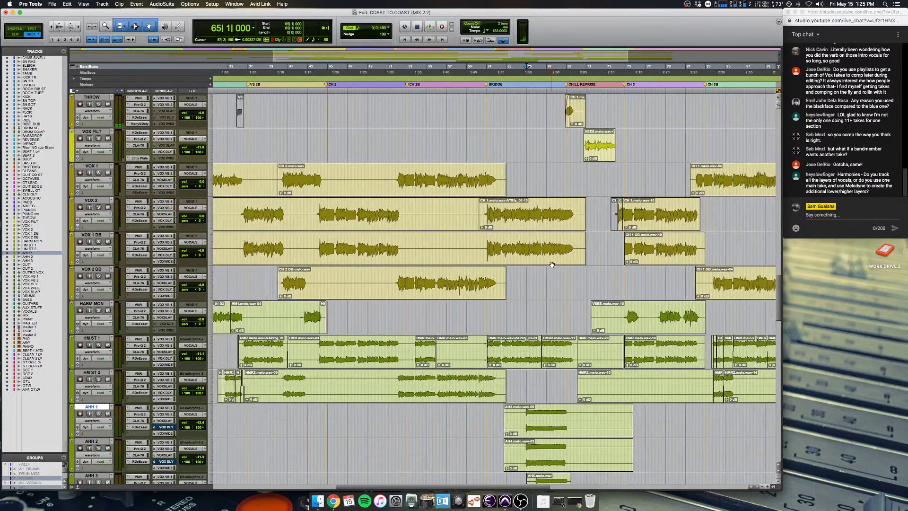
scroll(551, 263, up, 2)
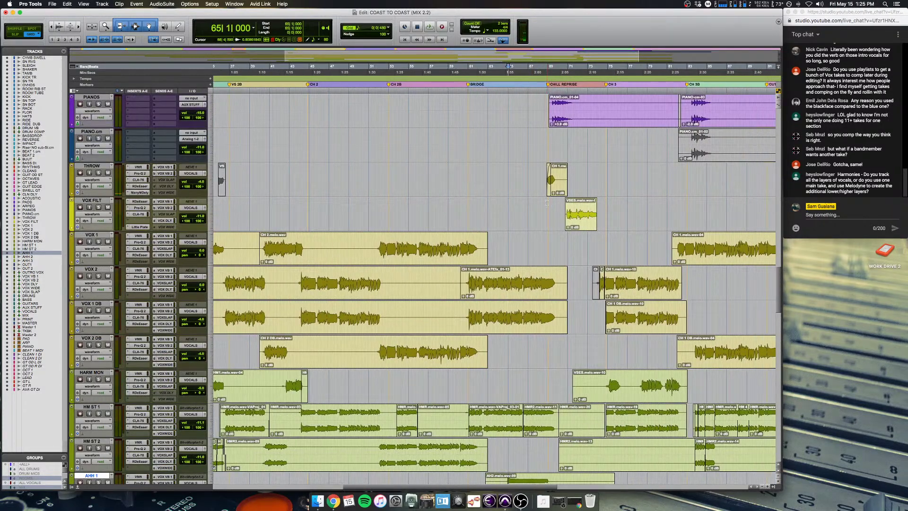
click(547, 203)
key(super+bracketright)
key(super+bracketright)
key(shift+s)
key(space)
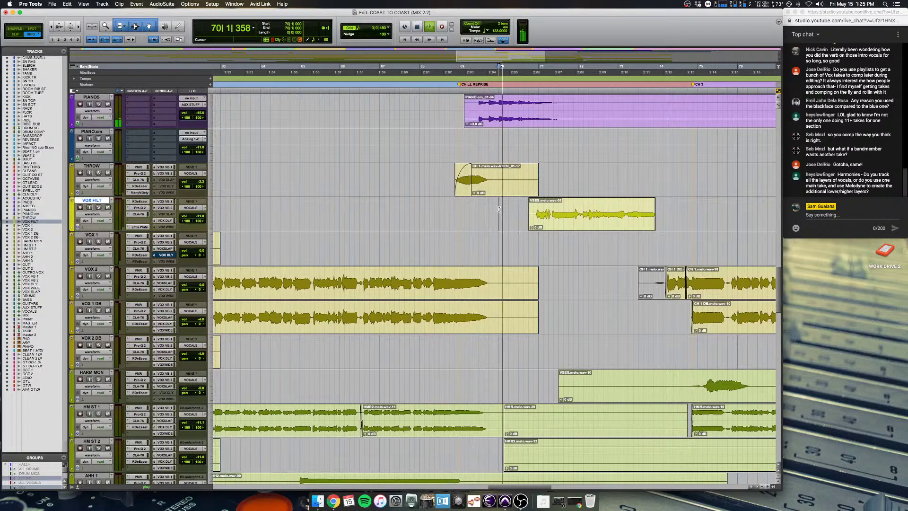
key(super+bracketleft)
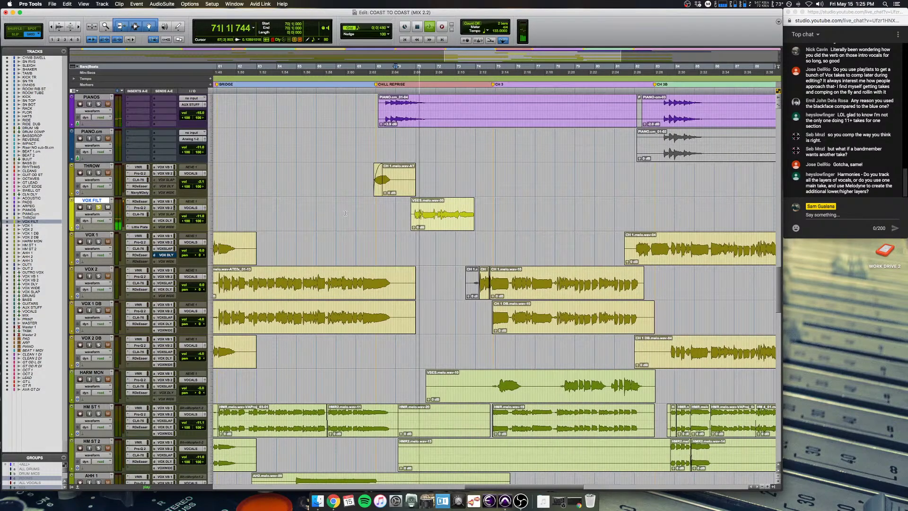
Step: Inspect the VOX FILT channel and its inserts in the mixer, and return to the edit view
key(super+equal)
scroll(346, 215, left, 12)
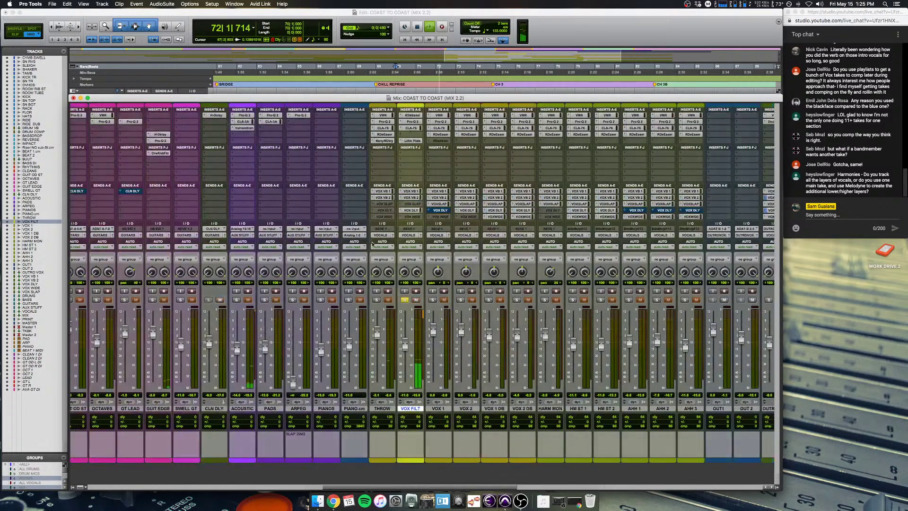
scroll(374, 244, right, 9)
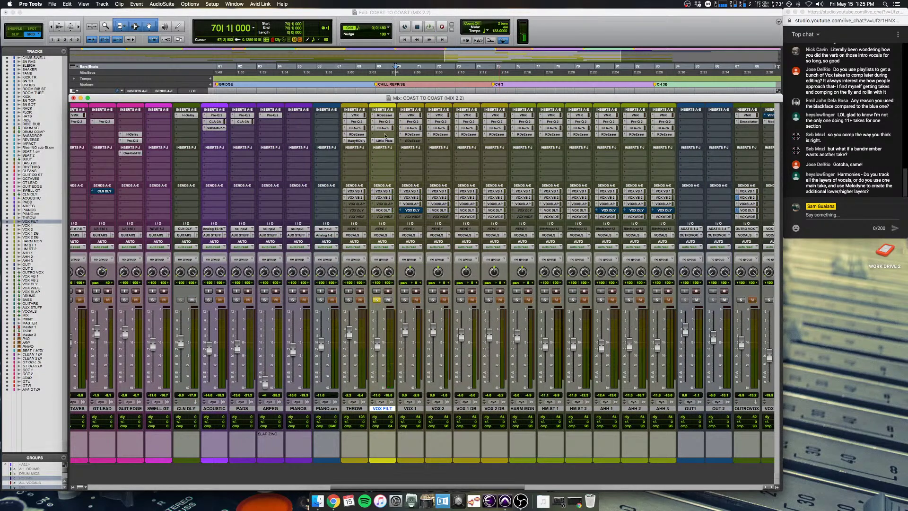
key(super+equal)
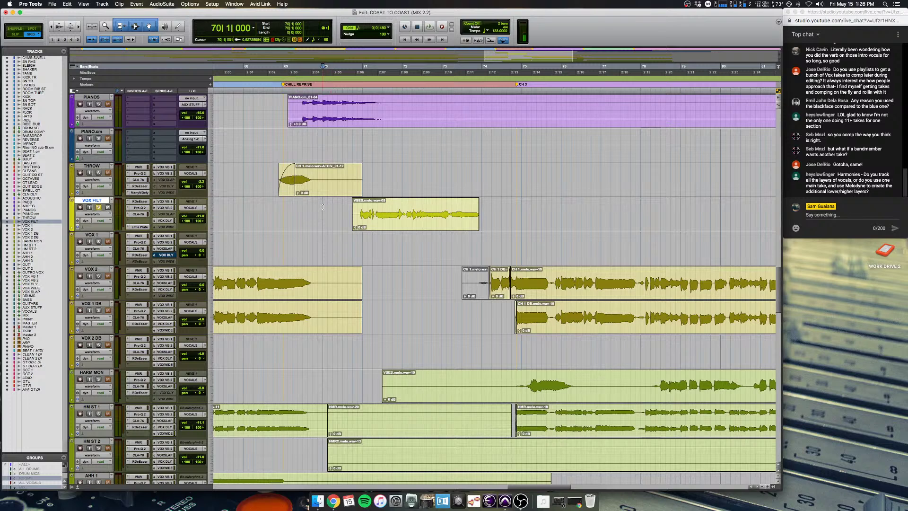
Step: Examine the Pro-Q 2 filter curve on VOX FILT and compare the vocal with the EQ bypassed during playback
key(super+equal)
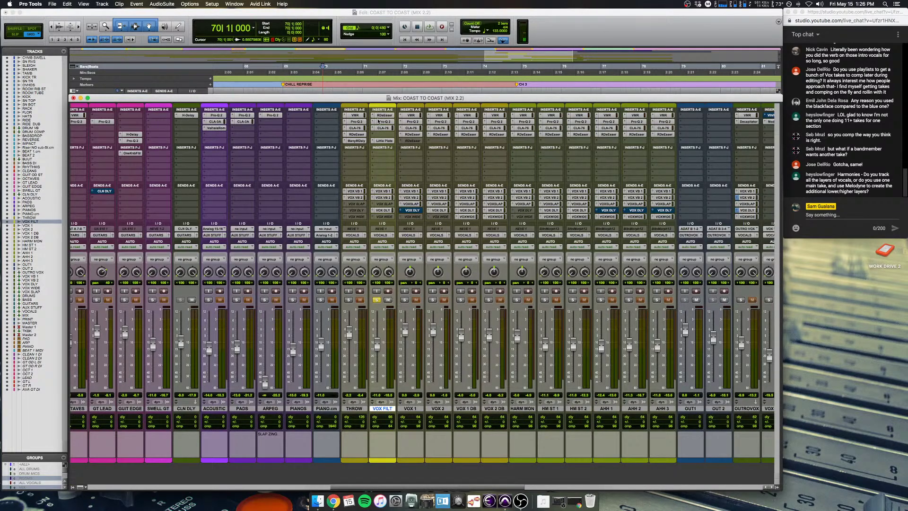
click(378, 121)
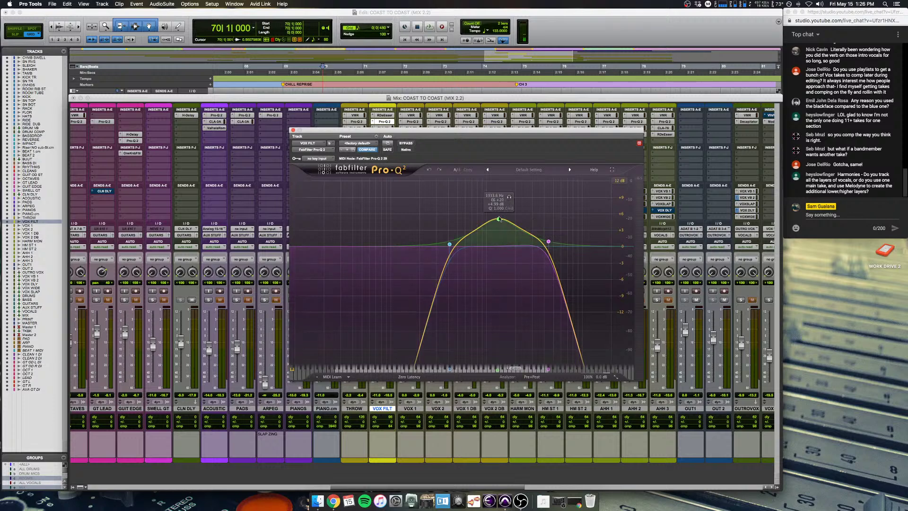
key(space)
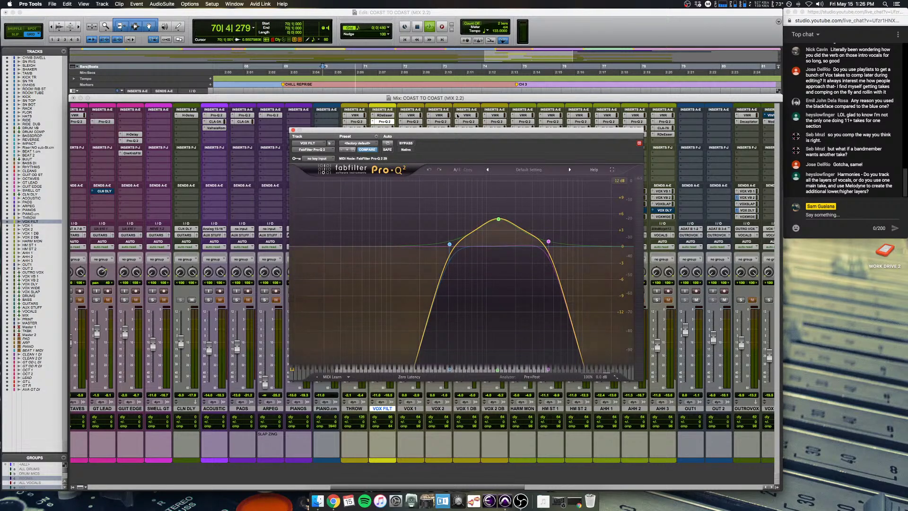
click(410, 143)
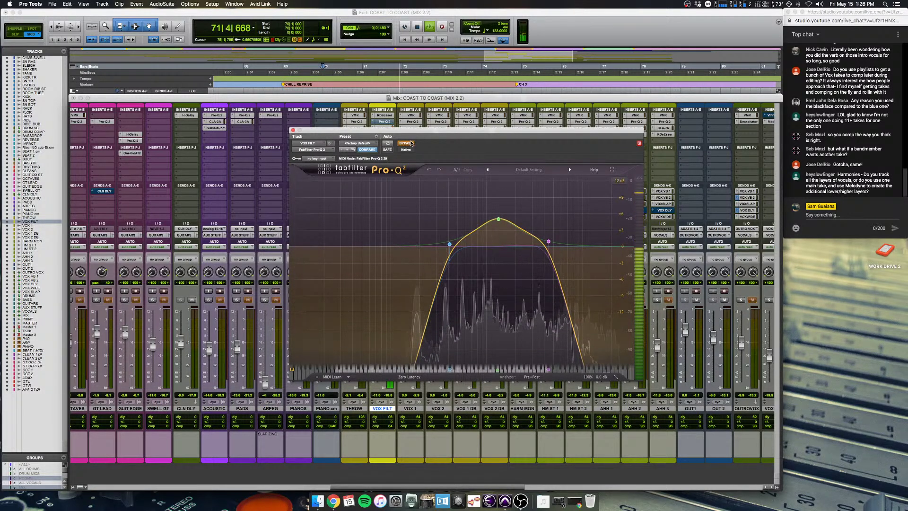
click(293, 130)
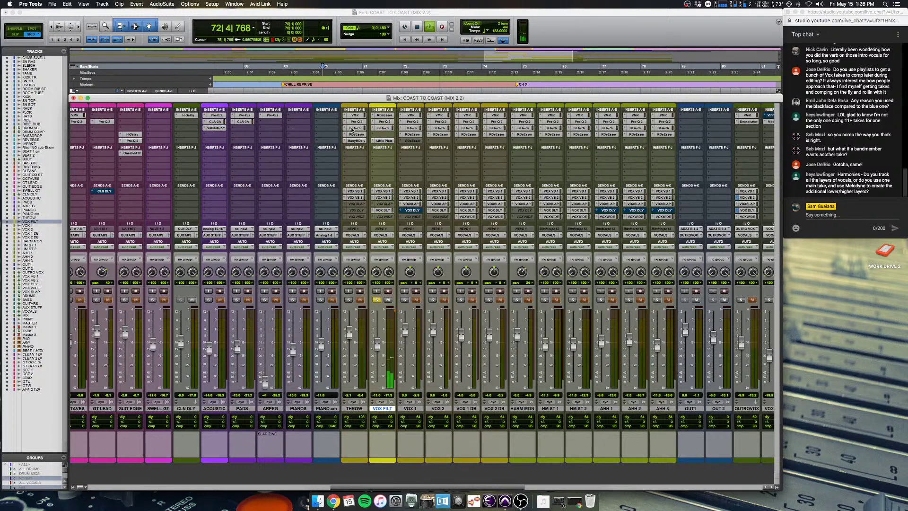
Step: Show the CLA-76 on VOX FILT clear of the track's clip and play the vocal from 70|4|480
click(383, 129)
key(space)
drag(387, 130, 378, 161)
key(super+equal)
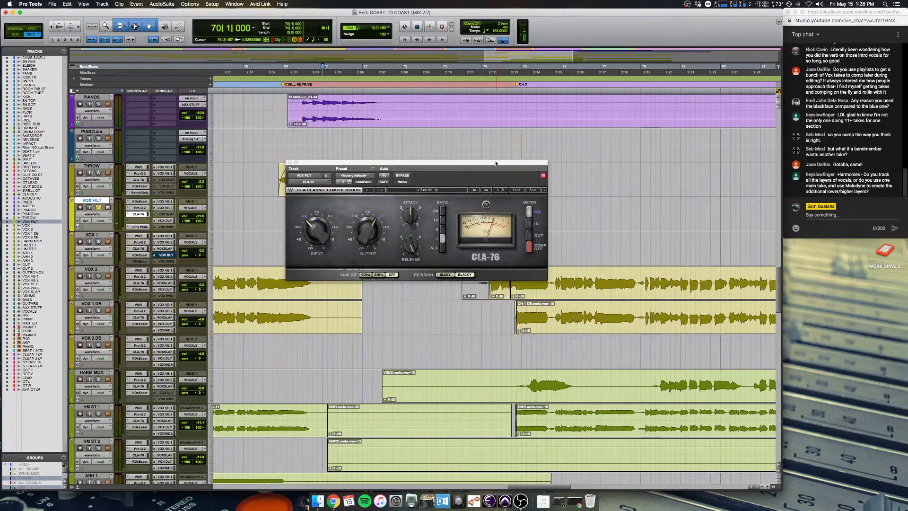
drag(495, 163, 501, 276)
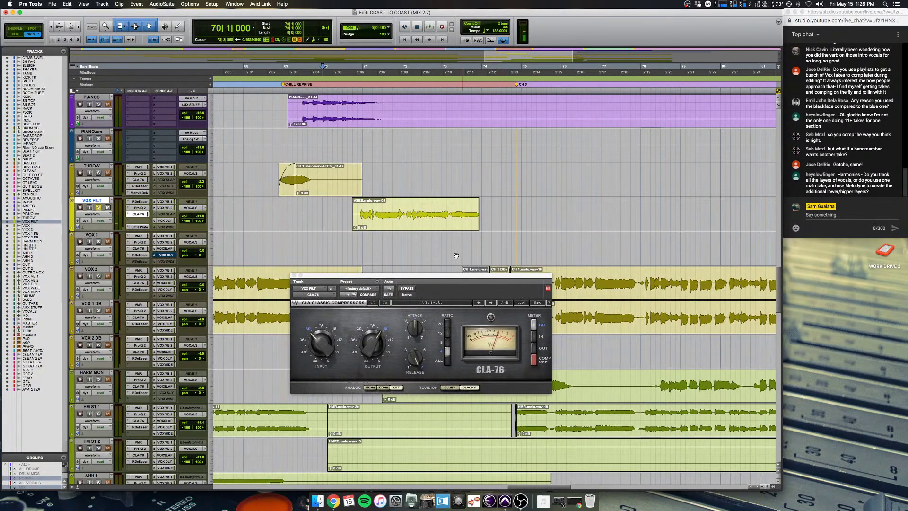
click(356, 244)
key(super+bracketright)
scroll(354, 242, right, 5)
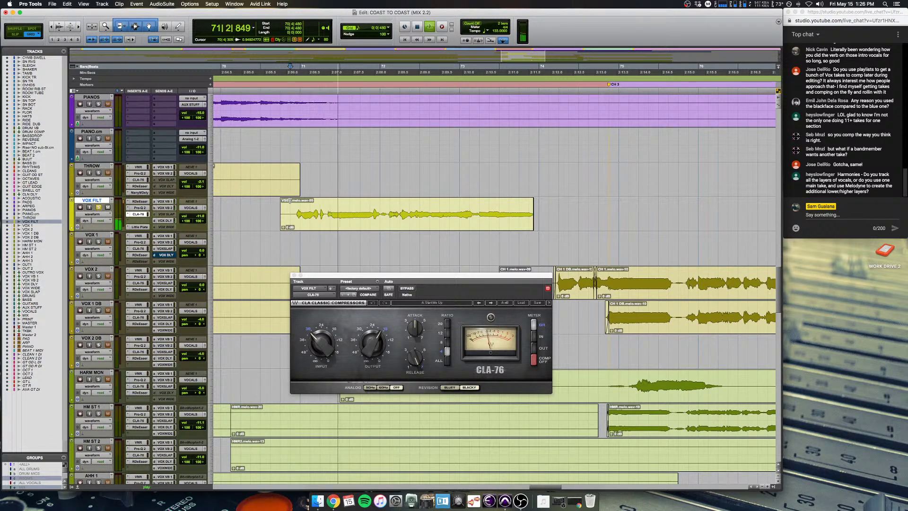
Step: Inspect the Little Plate reverb on VOX FILT, unsolo the track and close the plug-in
click(140, 227)
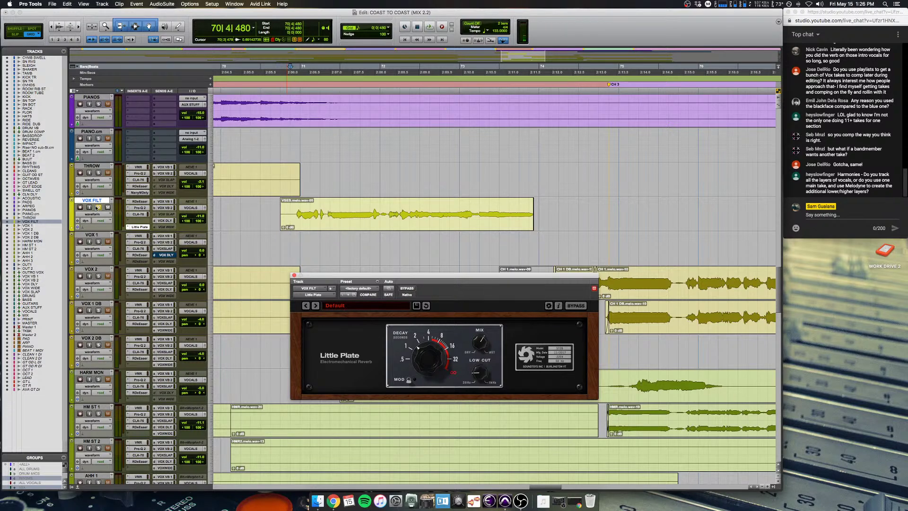
click(97, 207)
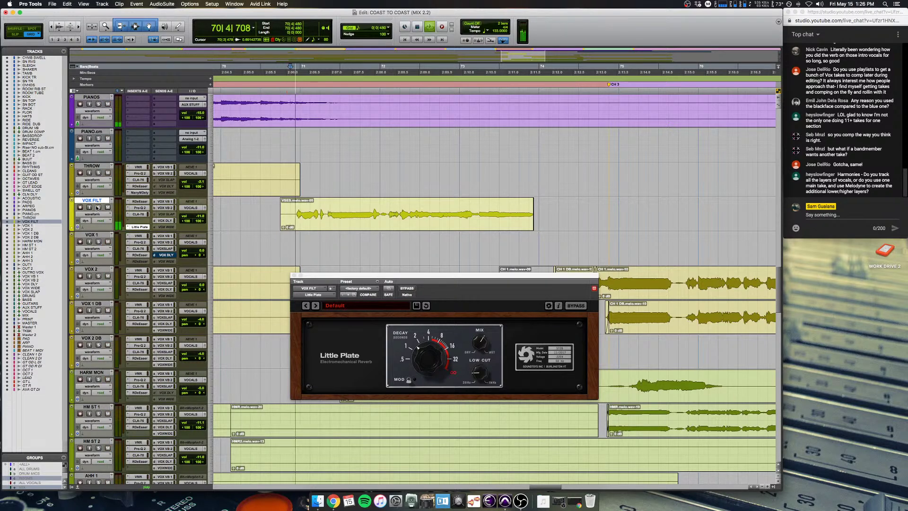
click(294, 275)
Step: Play the full mix from 70|4|480 through CHILL REPRISE into CH 3, and stop playback
key(super+bracketleft)
key(super+bracketleft)
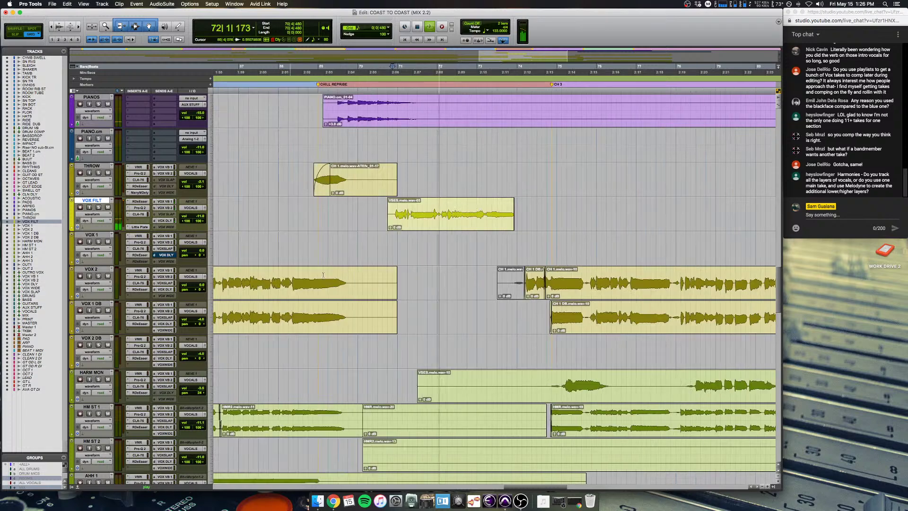
key(super+bracketright)
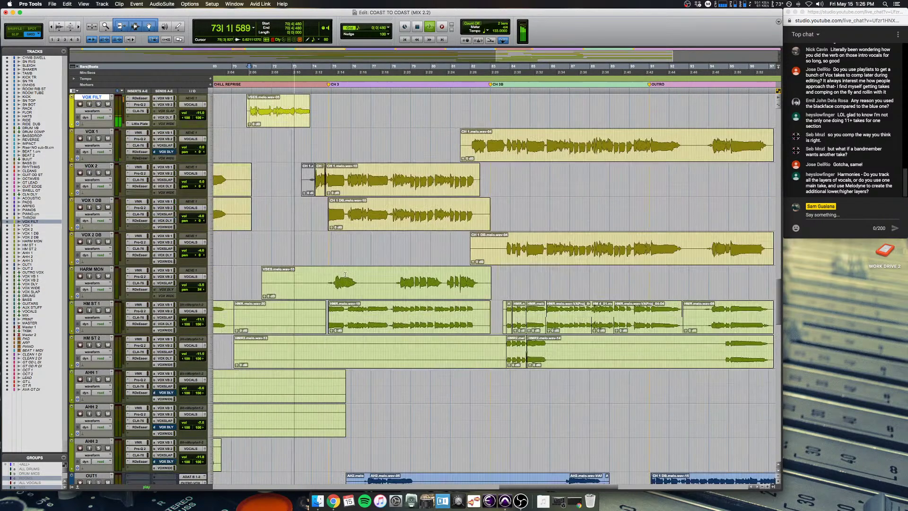
key(super+bracketleft)
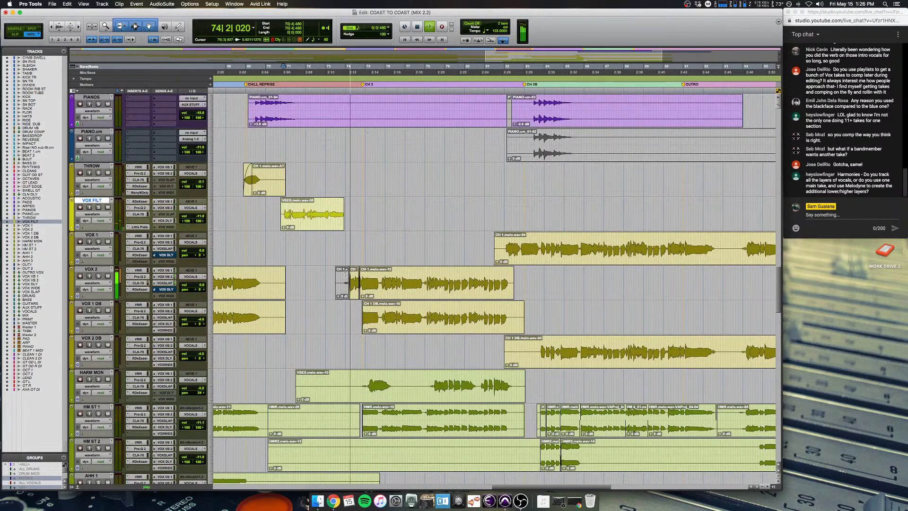
scroll(345, 275, down, 1)
key(space)
Step: Place the edit cursor at 74|1|000 on VOX 2 and play the vocal pickup leading into CH 3
click(345, 276)
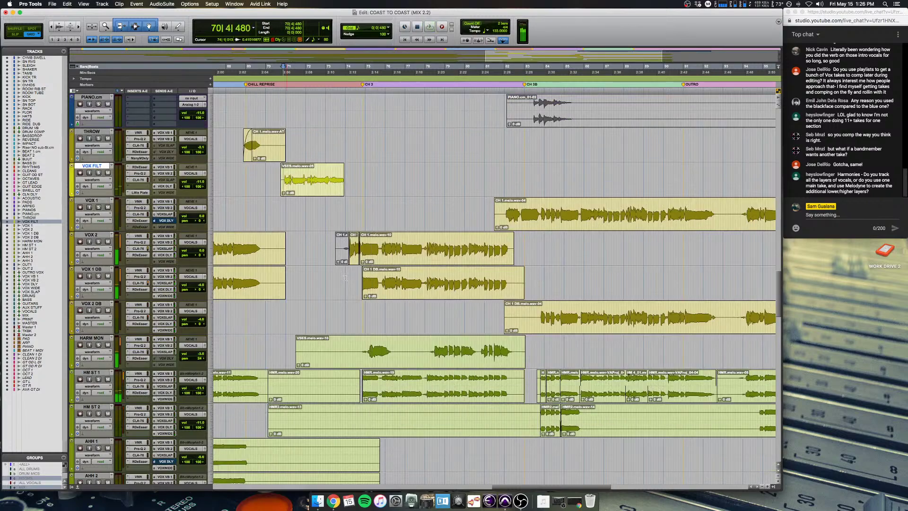
key(super+bracketright)
key(super+bracketright)
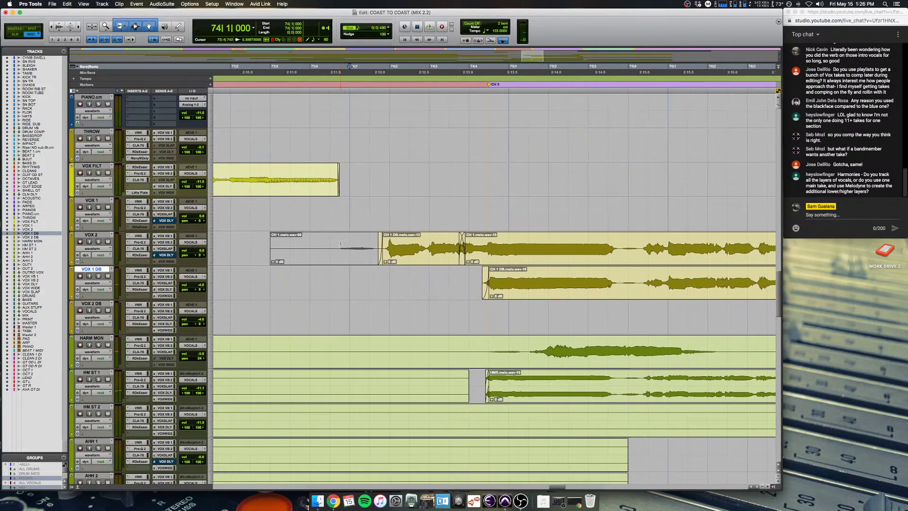
key(p)
scroll(343, 265, down, 15)
scroll(340, 247, up, 10)
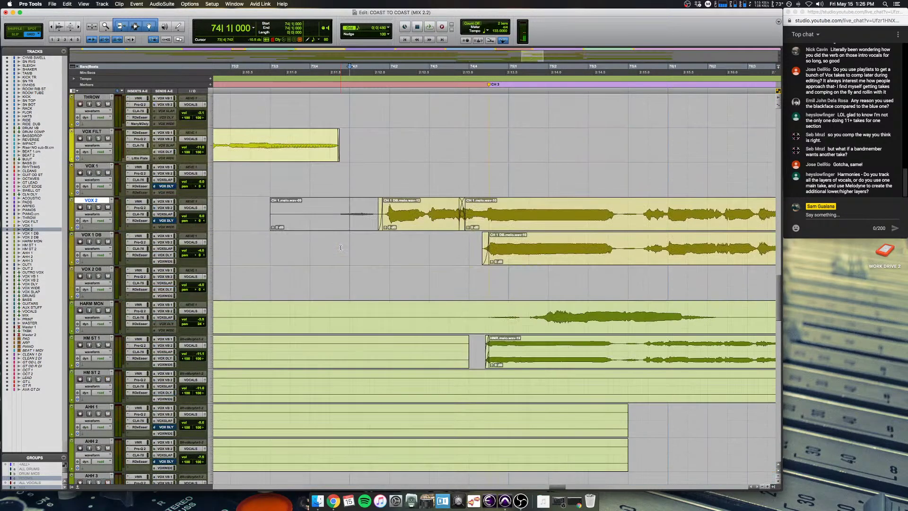
scroll(341, 248, right, 3)
scroll(341, 247, up, 2)
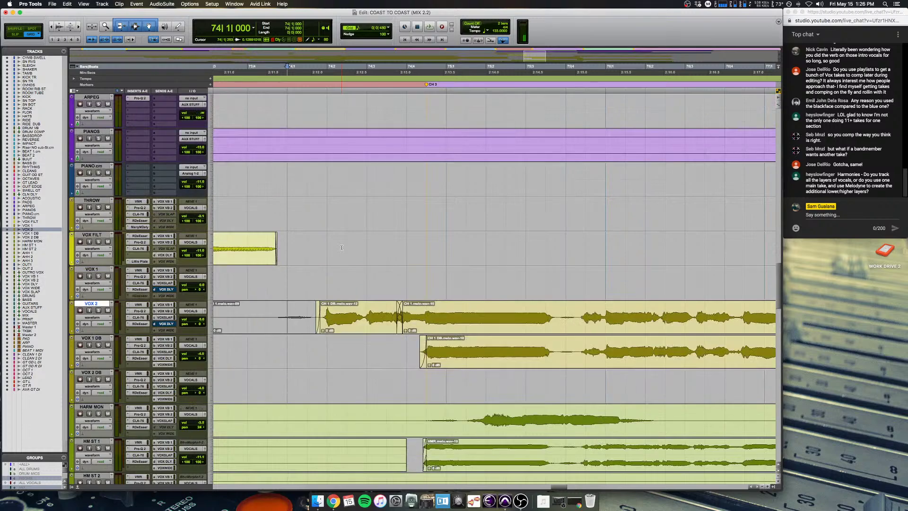
scroll(341, 247, down, 5)
key(space)
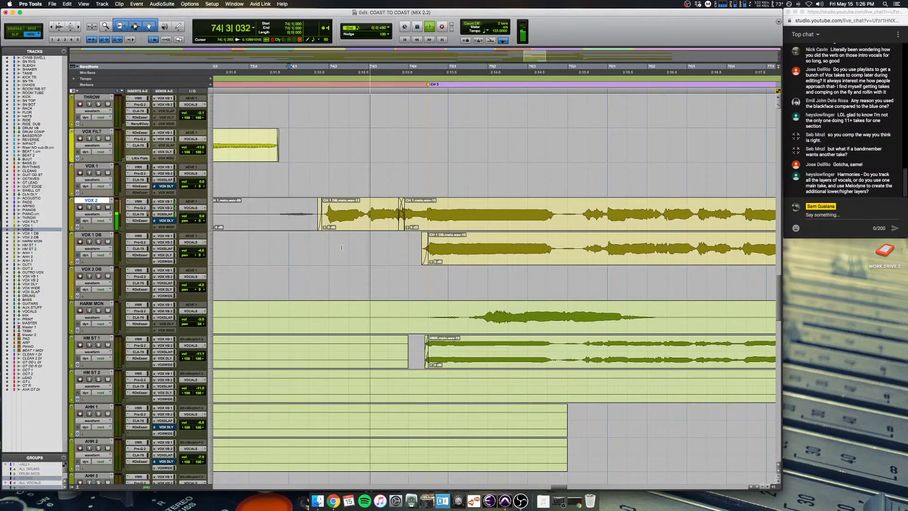
key(r)
key(r)
key(r)
key(r)
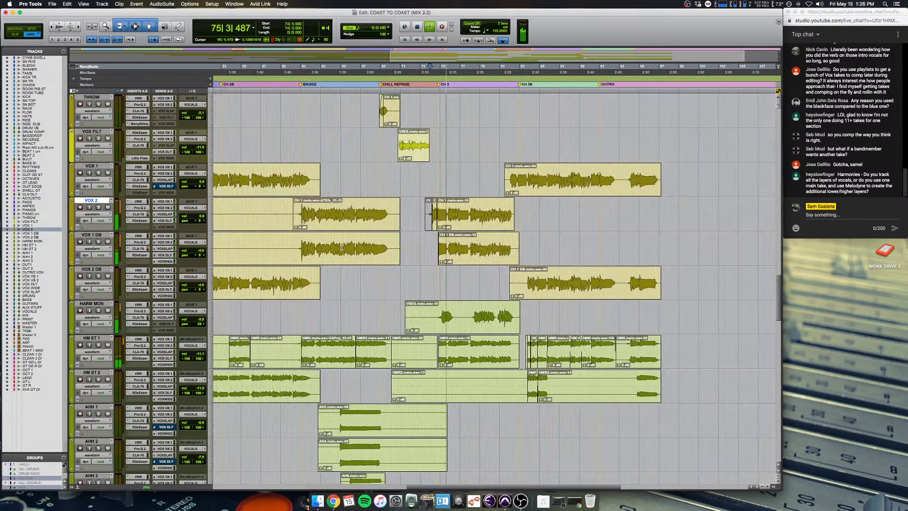
Step: Select the first CH 3 phrase on HARM MON and listen to that harmony soloed
click(416, 311)
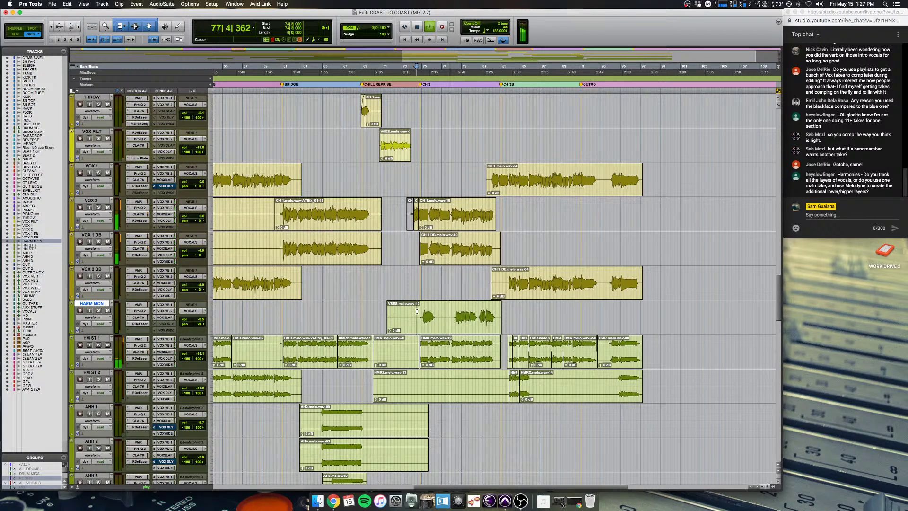
shift+click(453, 313)
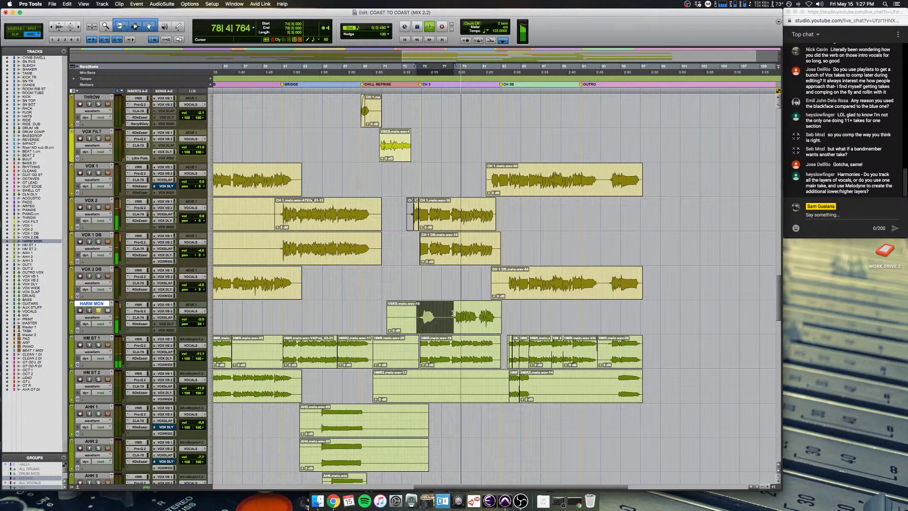
click(452, 246)
key(shift+s)
Step: Place the edit cursor at 78|1|000 on VOX 2 and look over the vocal clips around CH 3
click(452, 212)
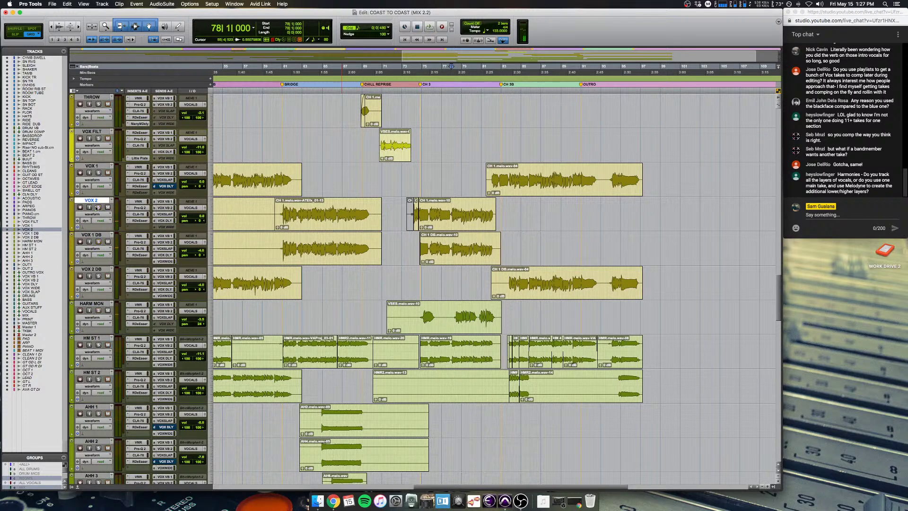
key(super+])
key(super+])
key(super+])
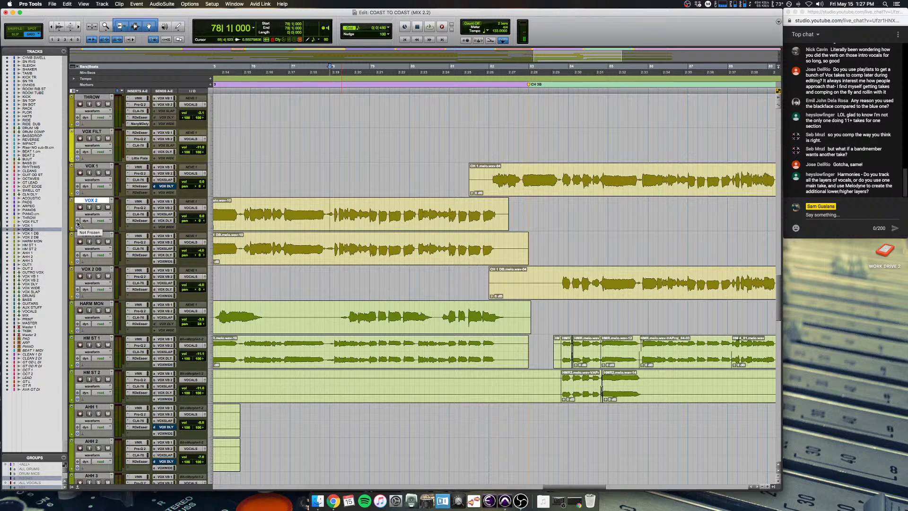
key(super+[)
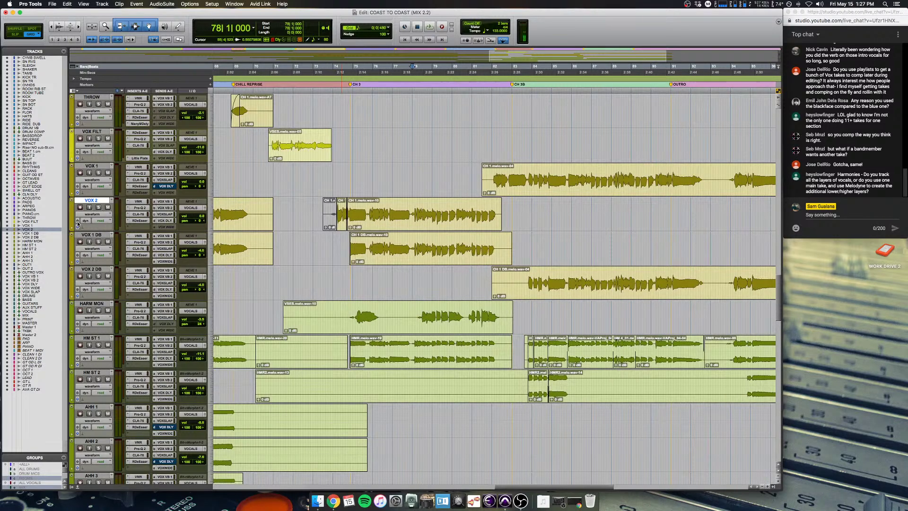
Step: Trim the start of the HARM MON clip before CH 3 to 74|1|000 and move the edit cursor to VOX 2 DB there
scroll(78, 225, right, 5)
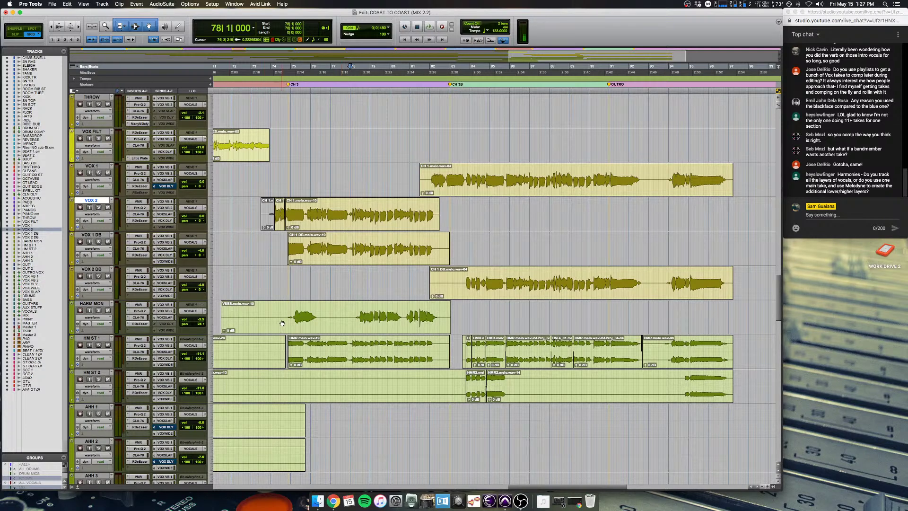
click(270, 312)
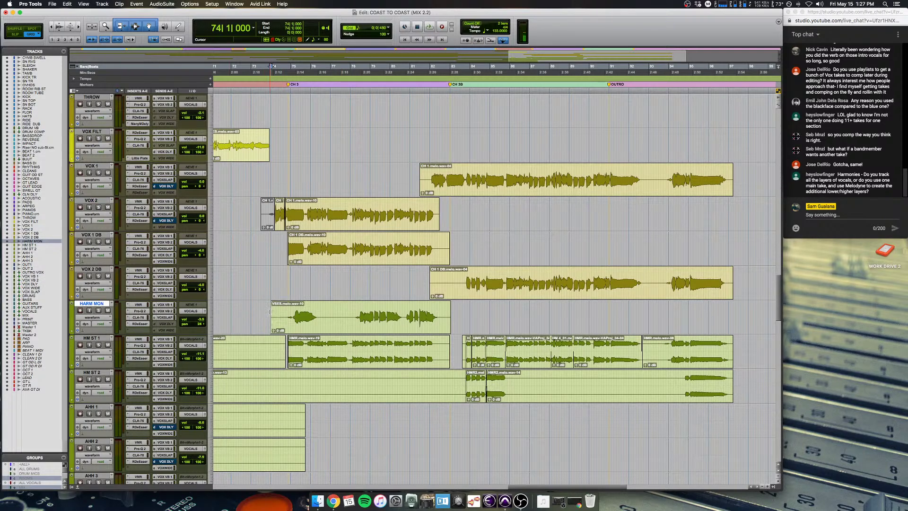
click(271, 282)
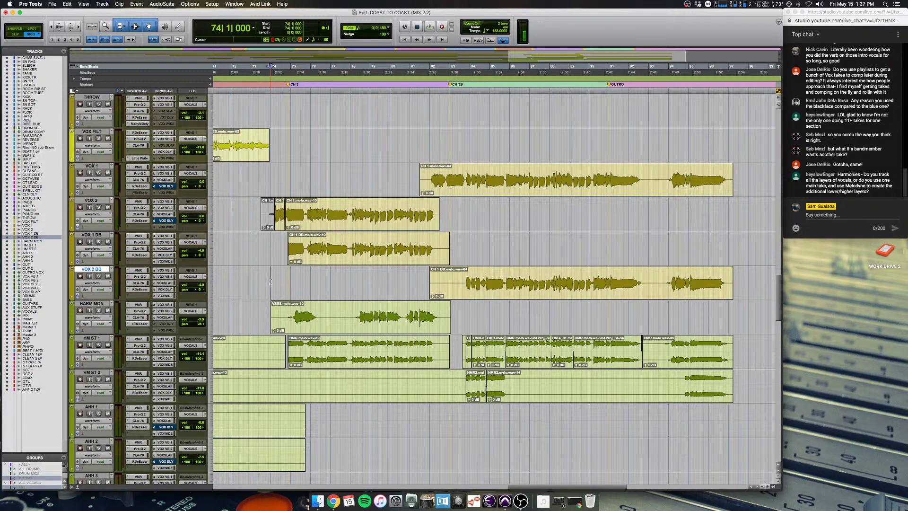
Step: Mute the DRUMS, BASS, GUITARS and AUX STUFF buses and play the remaining vocals from 74|1|000
key(super+equal)
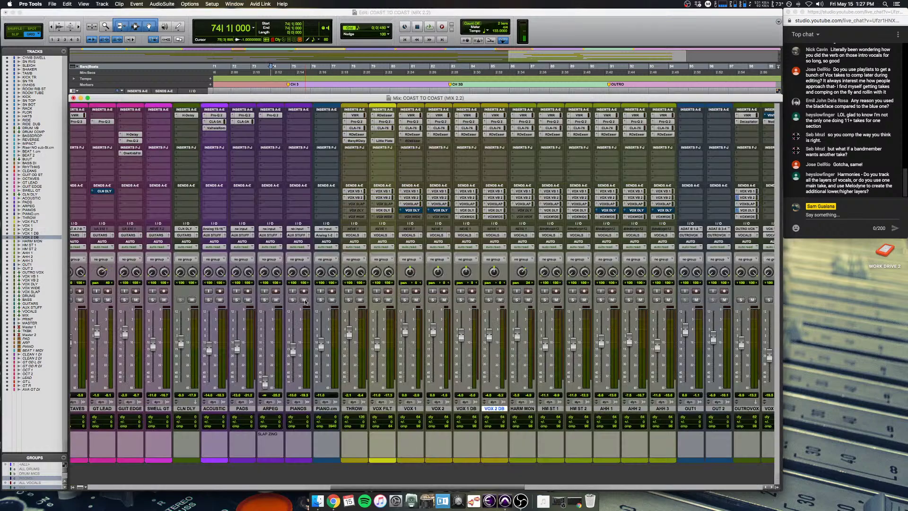
scroll(359, 325, right, 15)
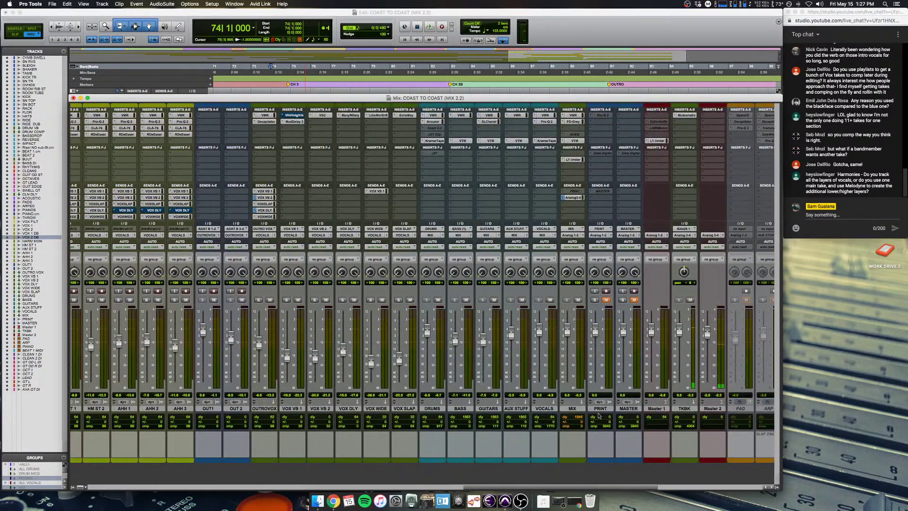
shift+click(526, 409)
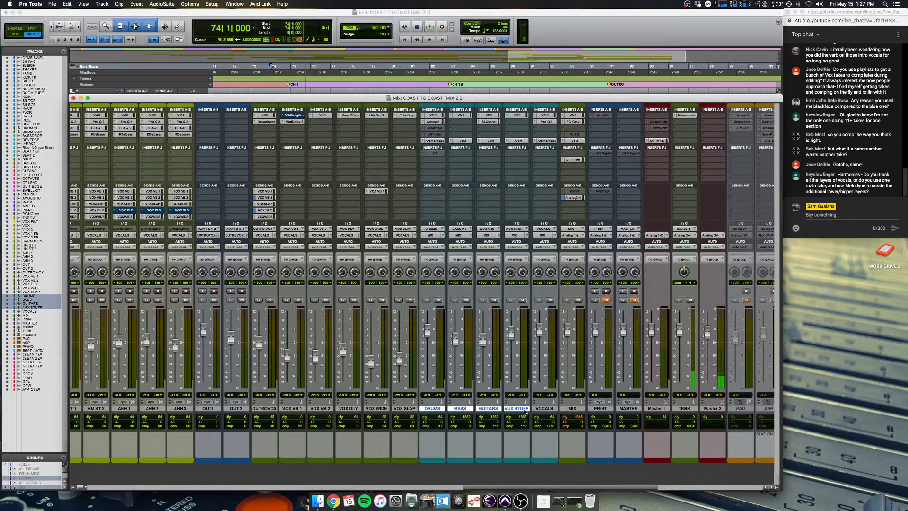
key(super+equal)
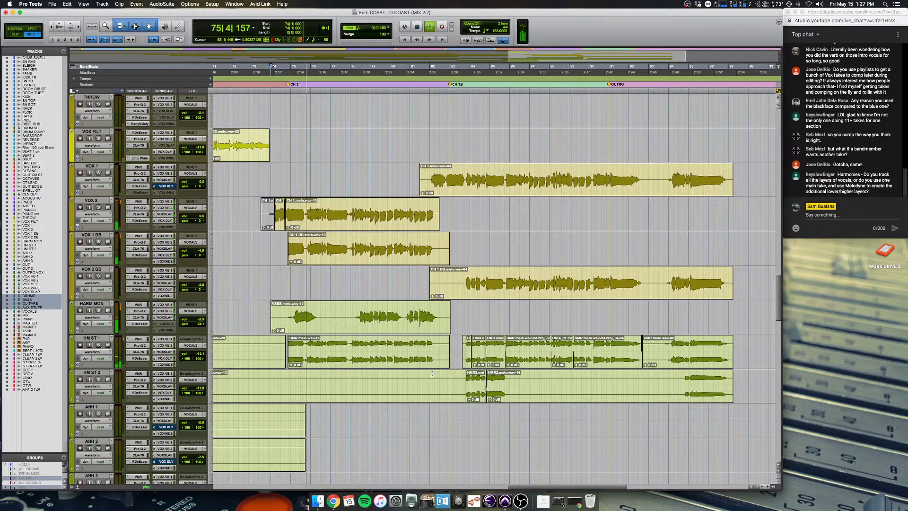
Step: Listen to the vocals through CH 3 while viewing the lead, double, harmony and OUT tracks, and stop playback
key(super+bracketright)
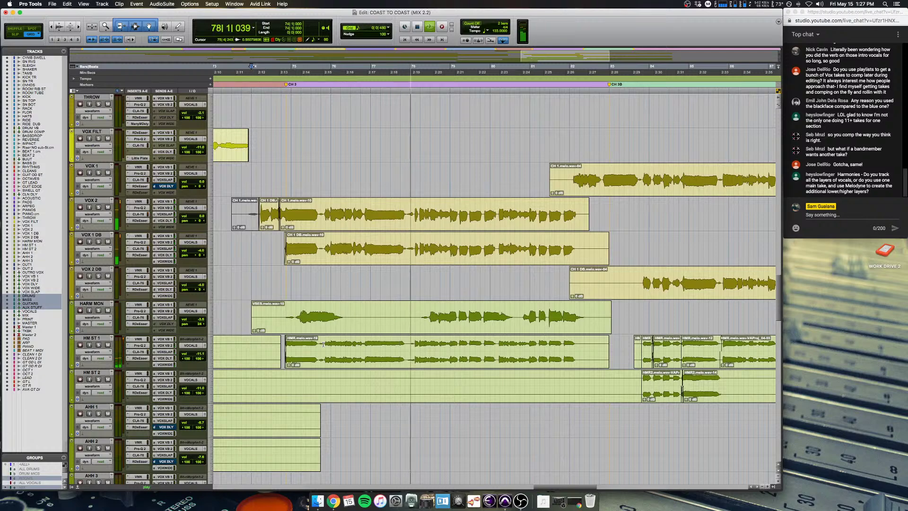
scroll(324, 344, down, 5)
scroll(324, 344, up, 1)
key(super+bracketleft)
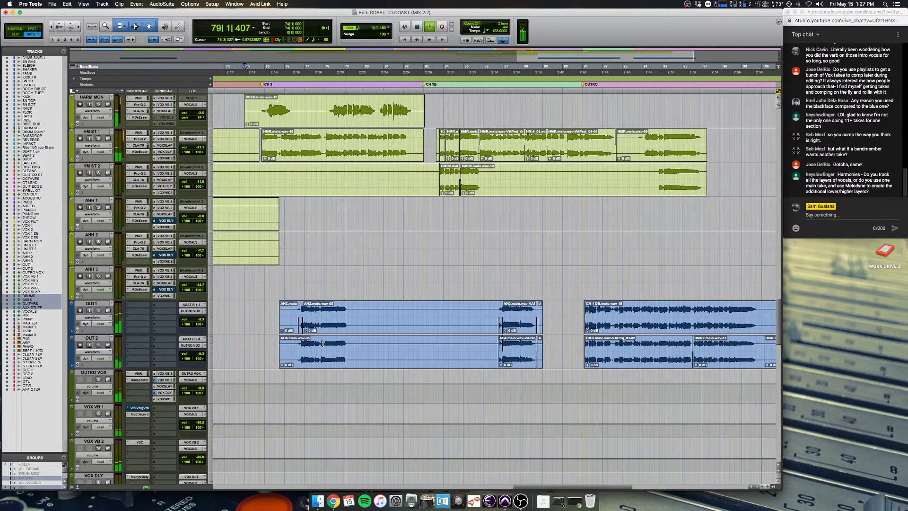
scroll(324, 344, up, 1)
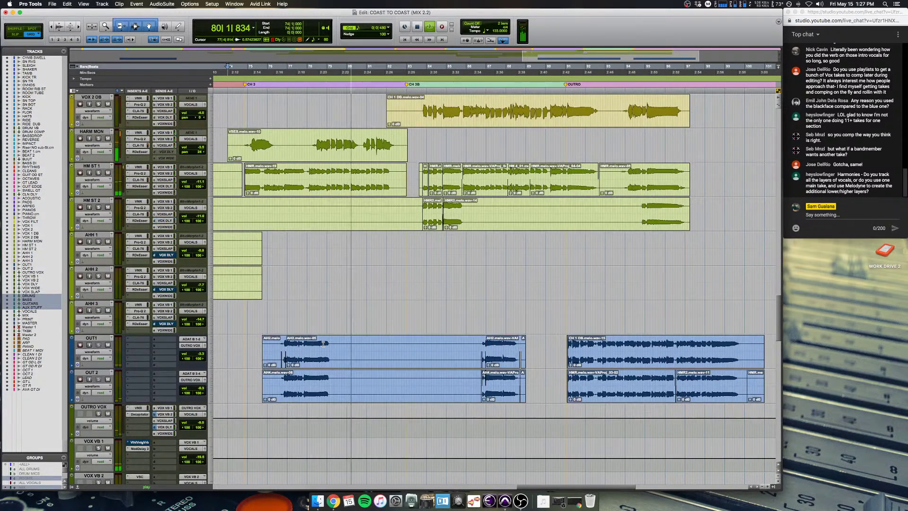
scroll(324, 343, up, 2)
scroll(323, 344, left, 2)
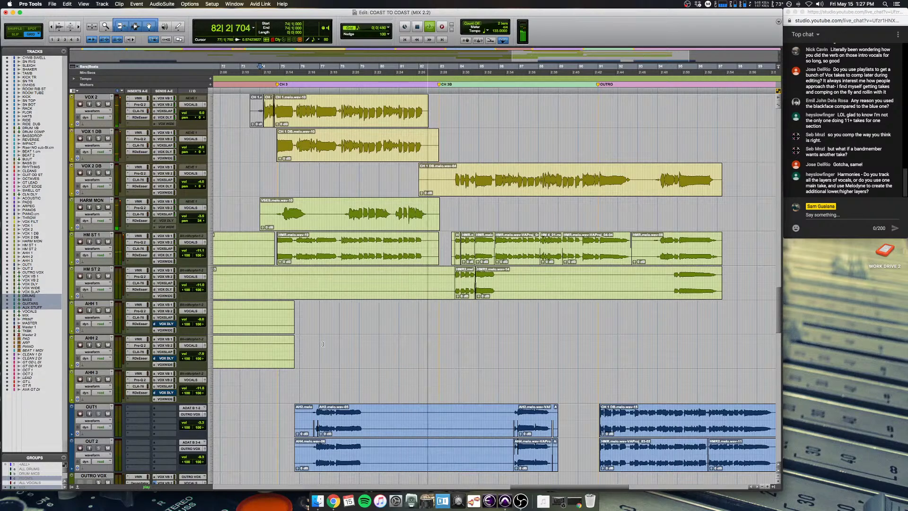
key(space)
Step: Solo VOX 2, VOX 1 DB and HARM MON, and listen to the CH 3 phrases from 79|2|480 and again from 78|1|480
click(365, 201)
key(super+bracketright)
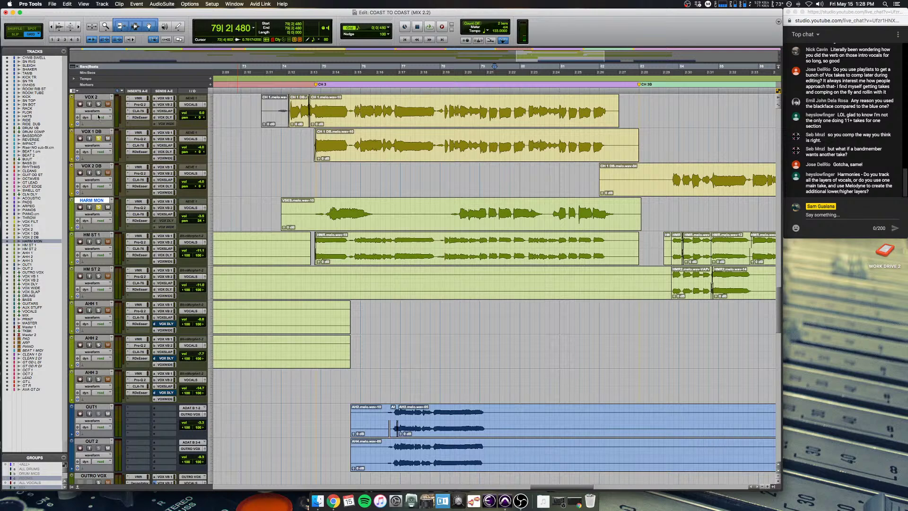
key(space)
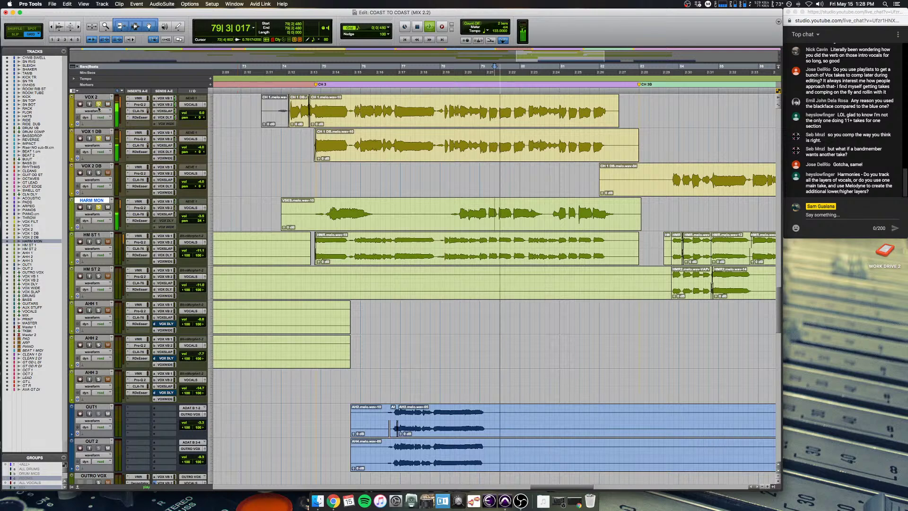
click(446, 203)
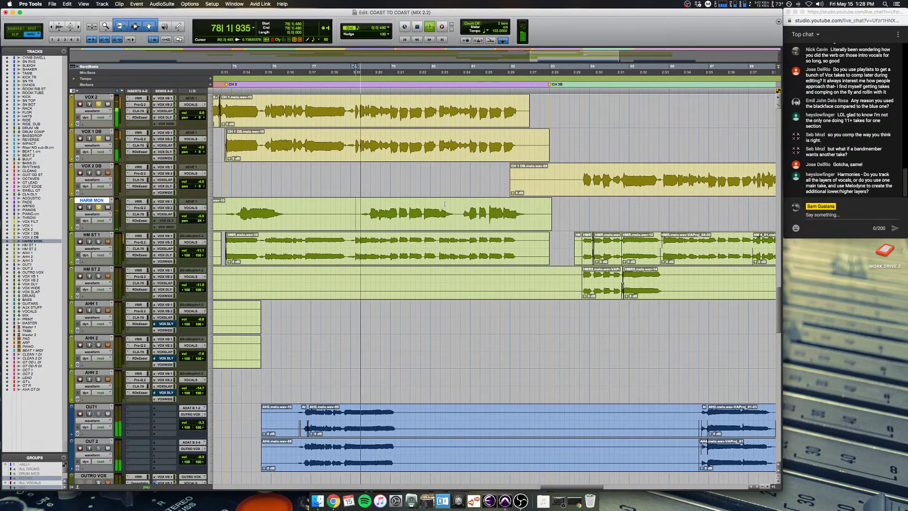
scroll(444, 204, up, 3)
scroll(444, 204, down, 3)
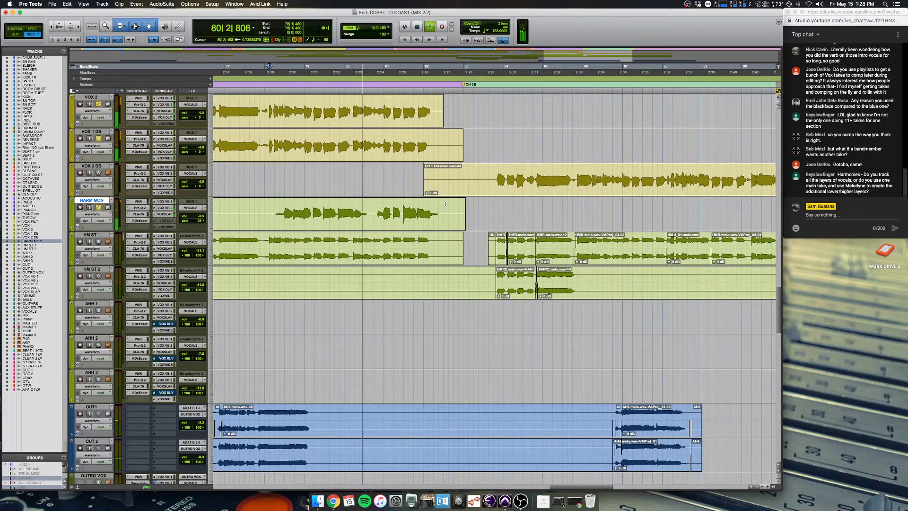
key(super+bracketleft)
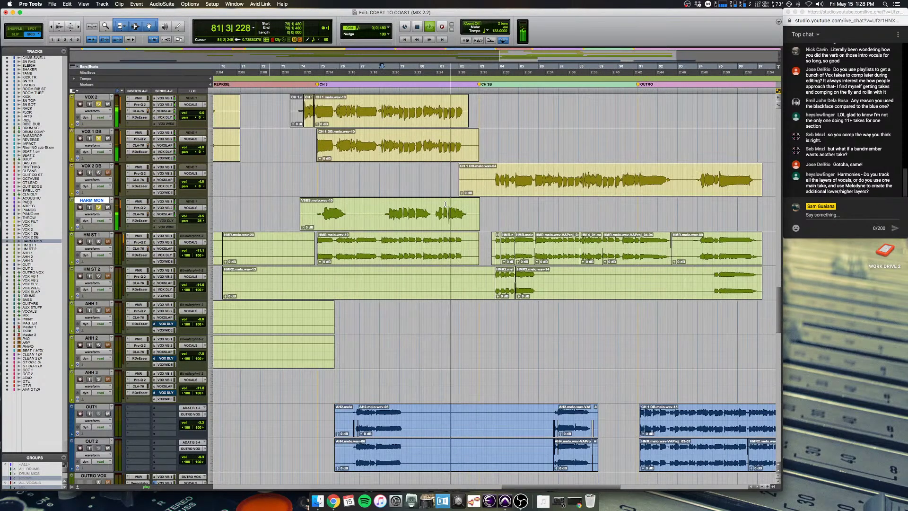
Step: Clear the solos on VOX 2, VOX 1 DB and HARM MON, listen on into CH 3B, and stop playback
click(99, 208)
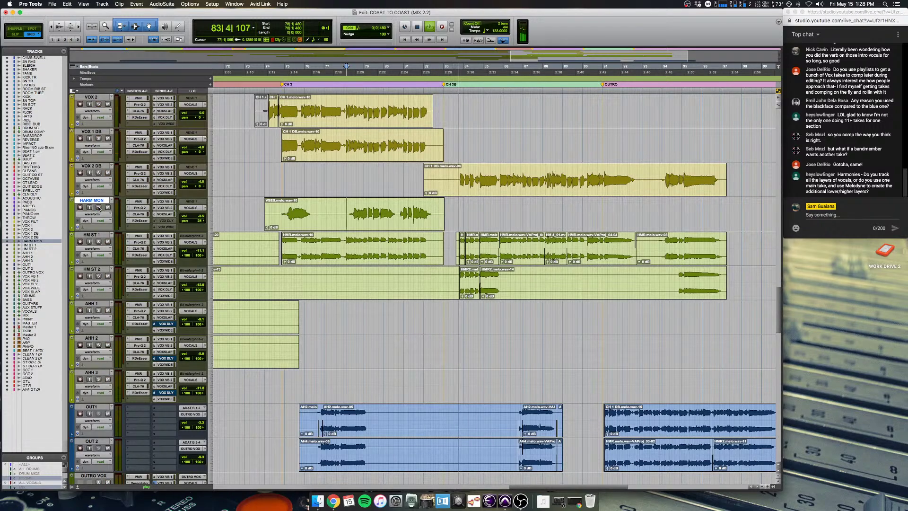
scroll(99, 207, up, 1)
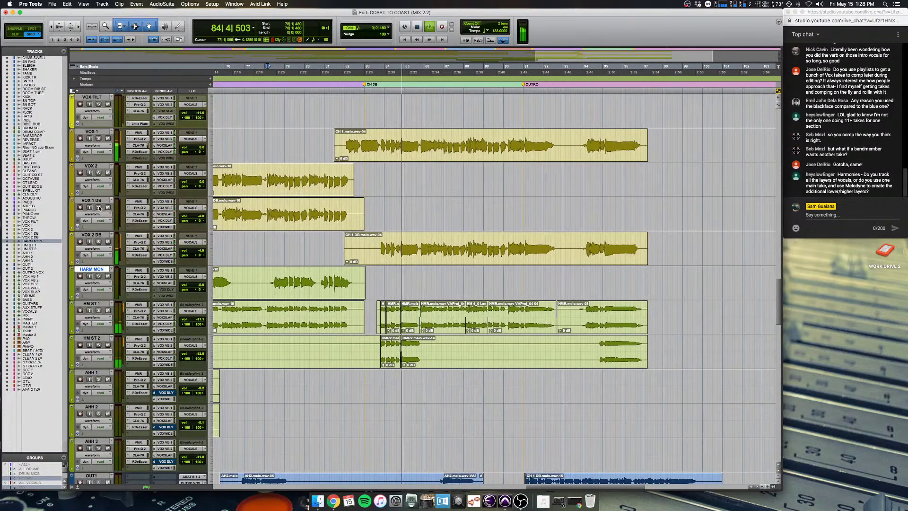
scroll(98, 207, down, 1)
key(space)
Step: Select the first CH 3B phrase from 83|2|000 across VOX 2 DB through HM ST 2 and listen to those tracks soloed
click(372, 239)
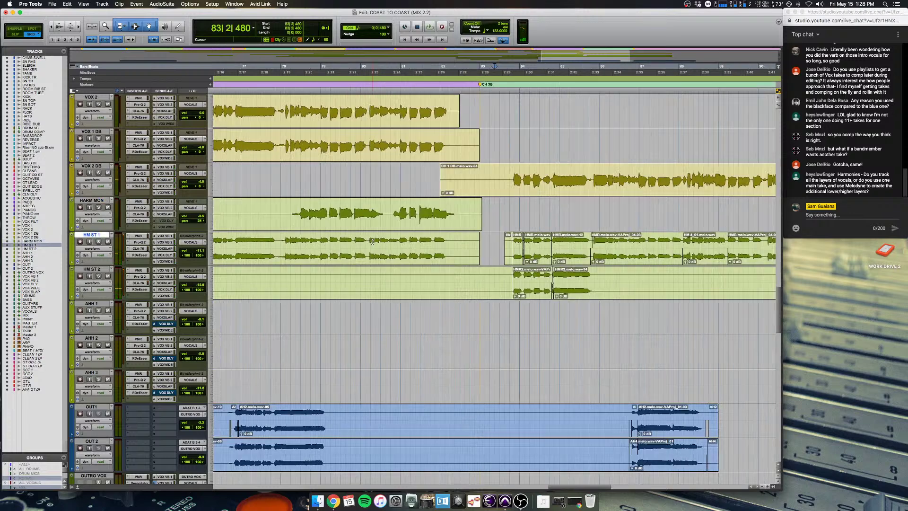
key(super+bracketright)
key(super+bracketright)
key(super+bracketleft)
drag(490, 250, 560, 277)
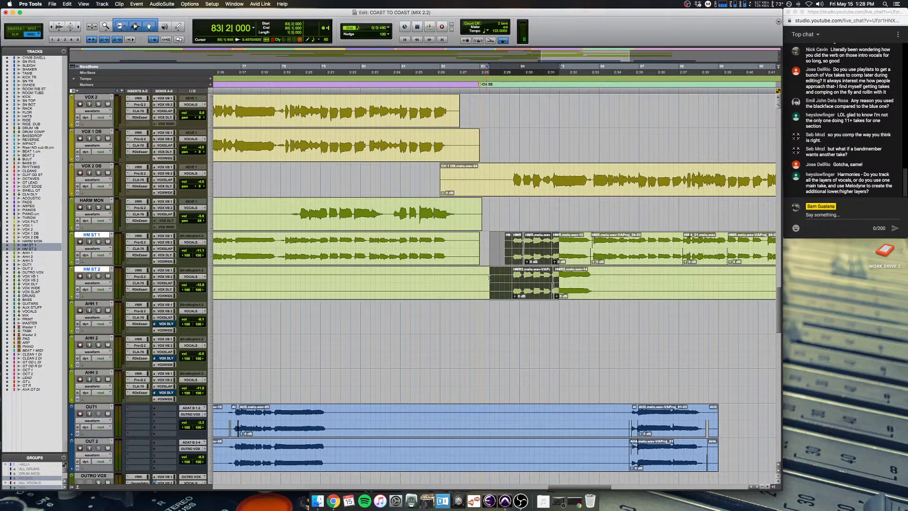
drag(489, 278, 590, 178)
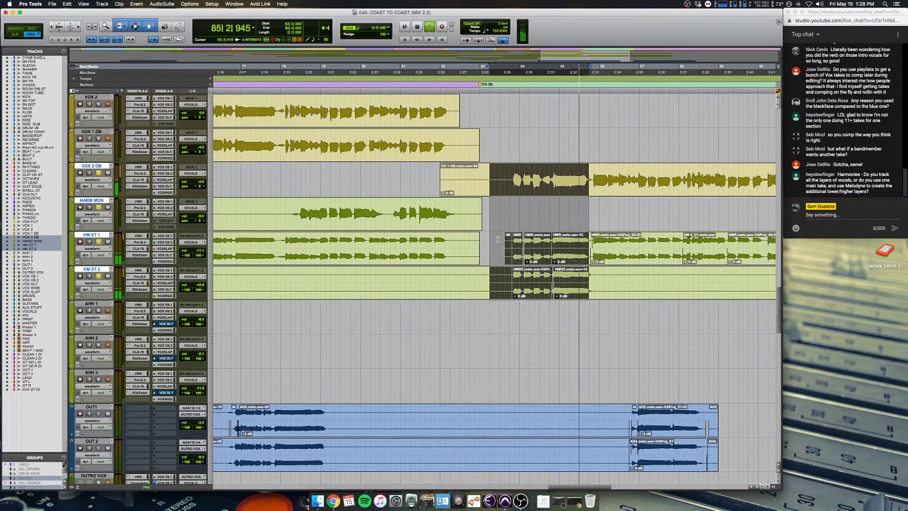
key(space)
Step: Place the edit cursor at 83|3|000 on HM ST 1, add VOX 1 to the solos, and play the stacked CH 3B vocals
key(super+bracketright)
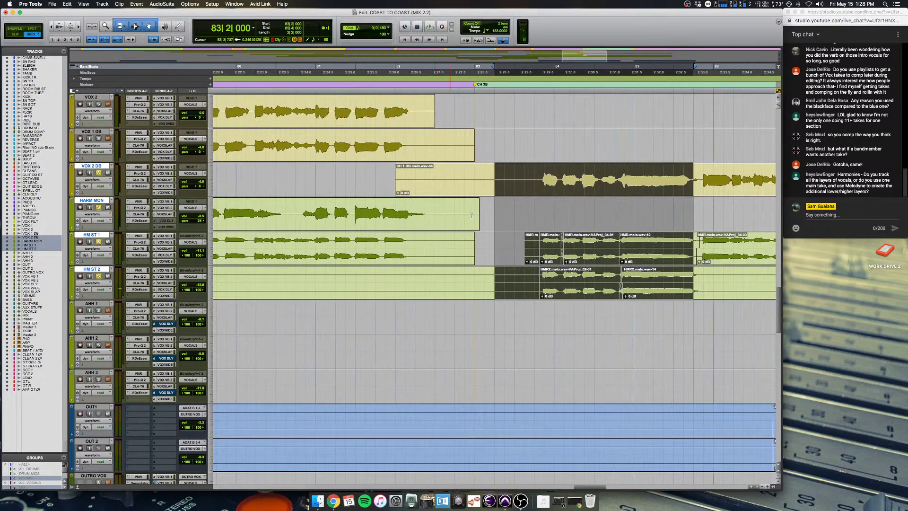
click(516, 243)
scroll(393, 216, right, 5)
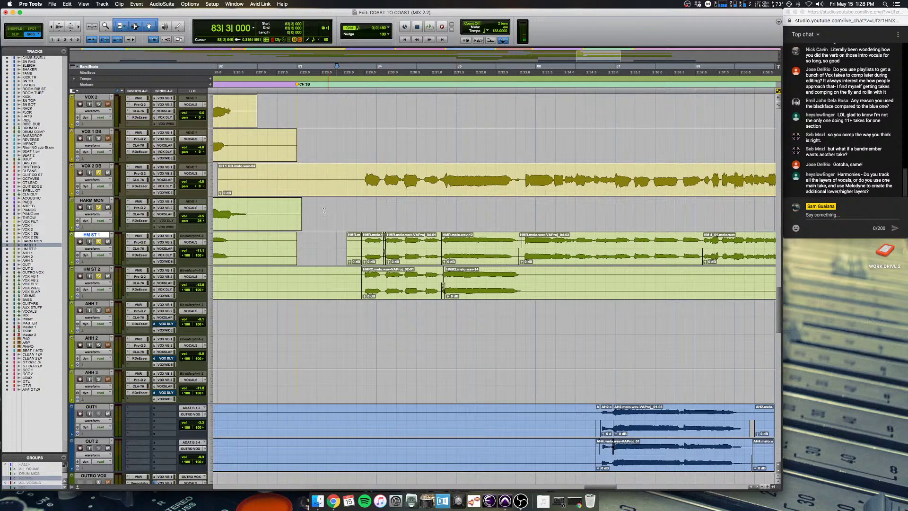
scroll(179, 190, up, 3)
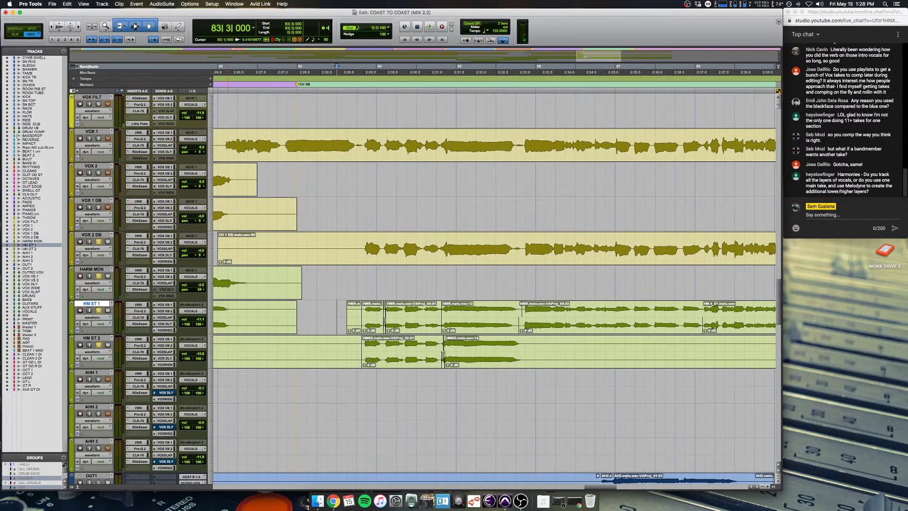
click(99, 139)
key(space)
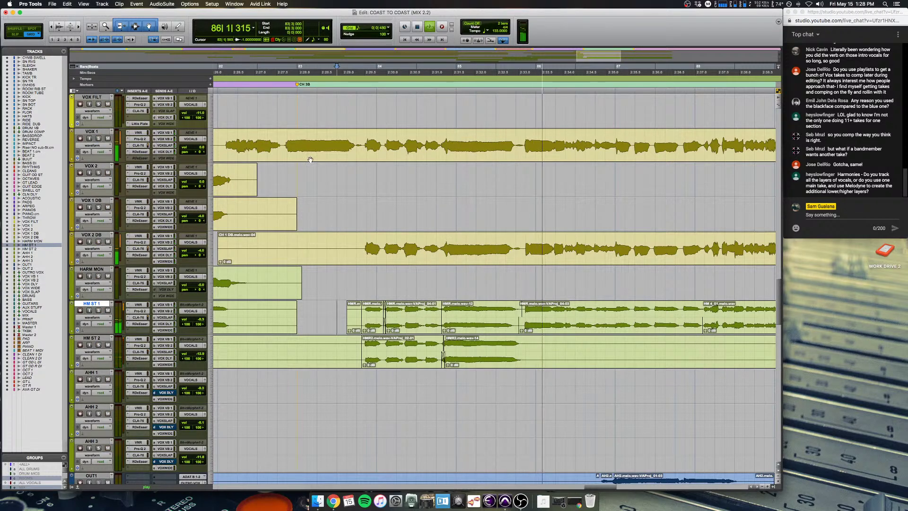
Step: Play from 82|4|000 on VOX 1, unmute the DRUMS, BASS, GUITARS and AUX STUFF buses, and return to the edit window
click(283, 140)
key(super+equal)
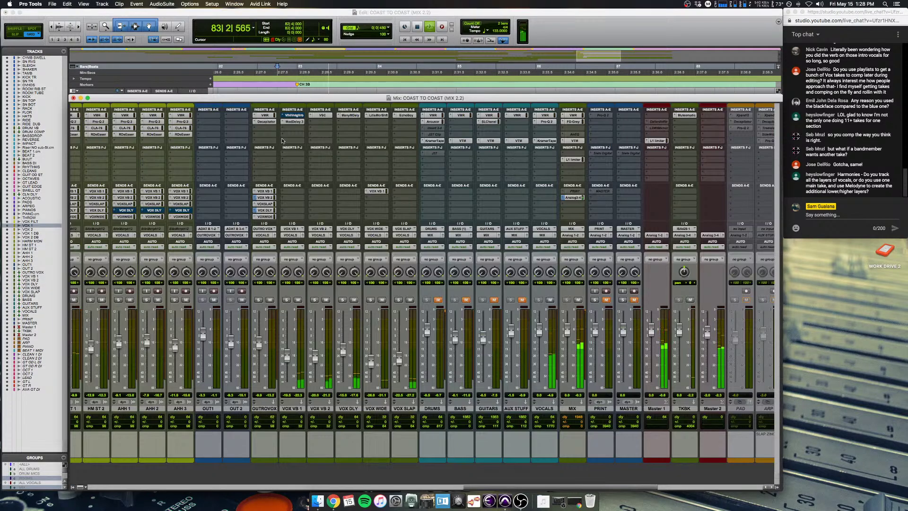
click(438, 300)
click(466, 300)
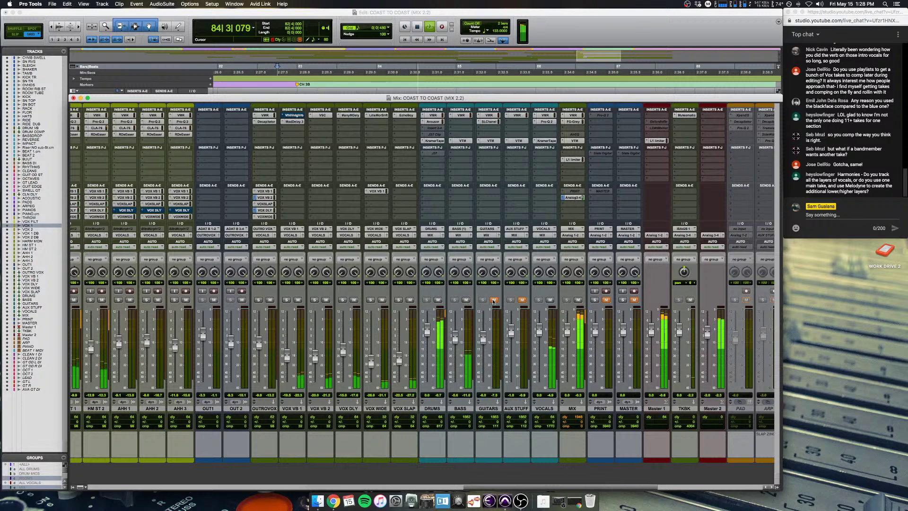
click(494, 299)
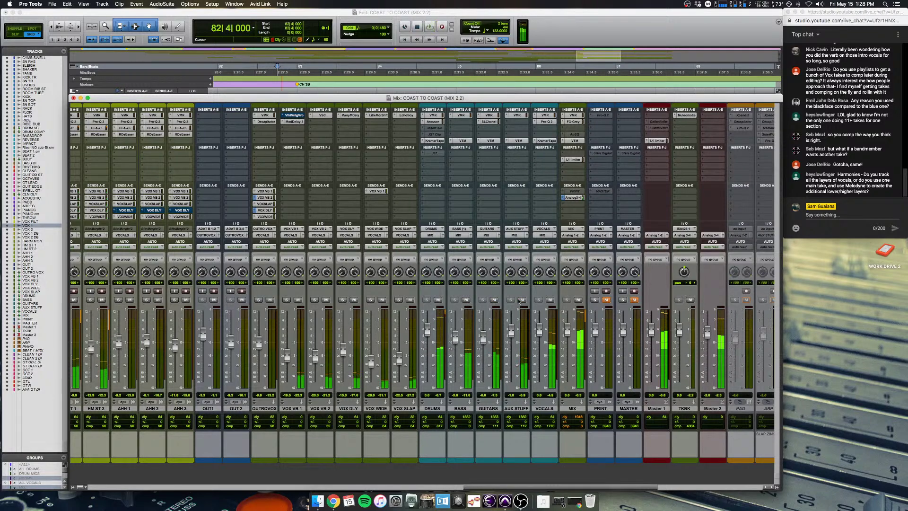
key(super+equal)
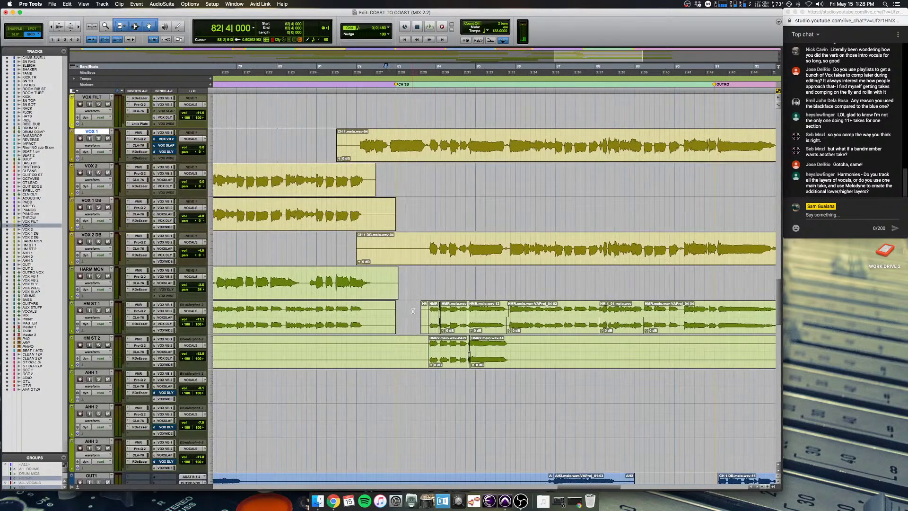
Step: Listen through CH 3B, place the edit cursor at 86|3|000 across OUT1 and OUT 2, and solo both tracks
scroll(409, 311, down, 3)
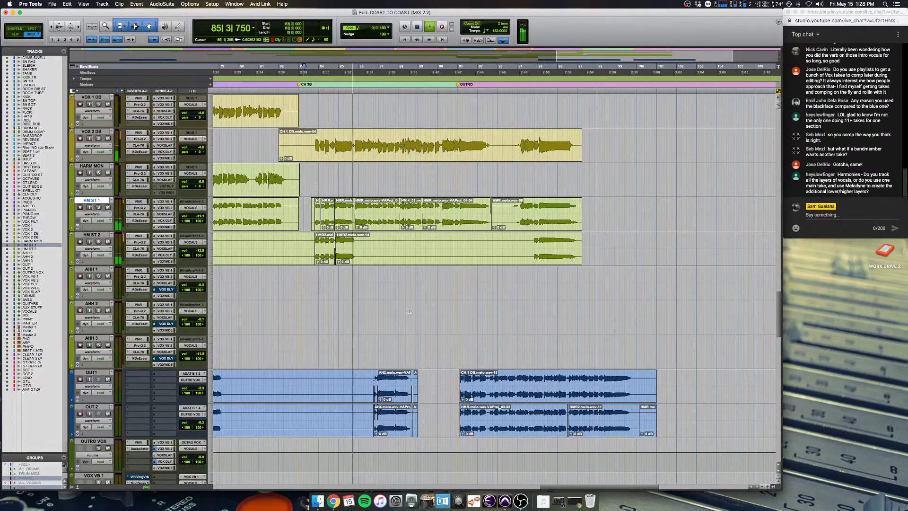
click(372, 346)
key(super+bracketright)
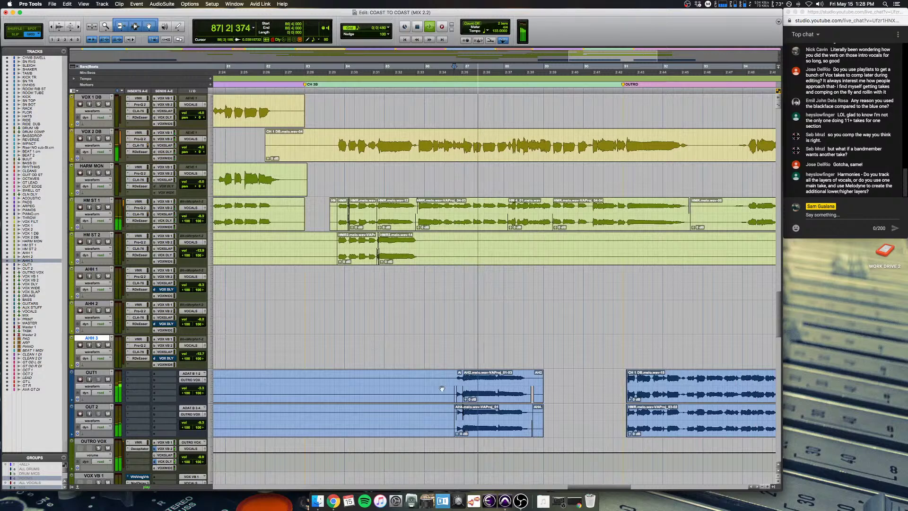
drag(444, 383, 444, 407)
key(shift+s)
key(space)
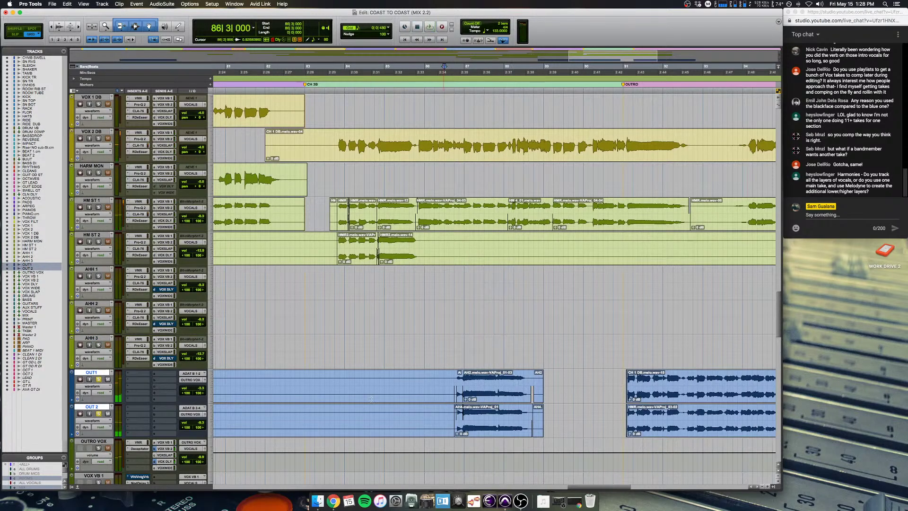
Step: Solo the OUTRO VOX bus as well and play the OUT1 and OUT 2 backing vocals from 86|3|000
key(super+bracketleft)
key(super+bracketleft)
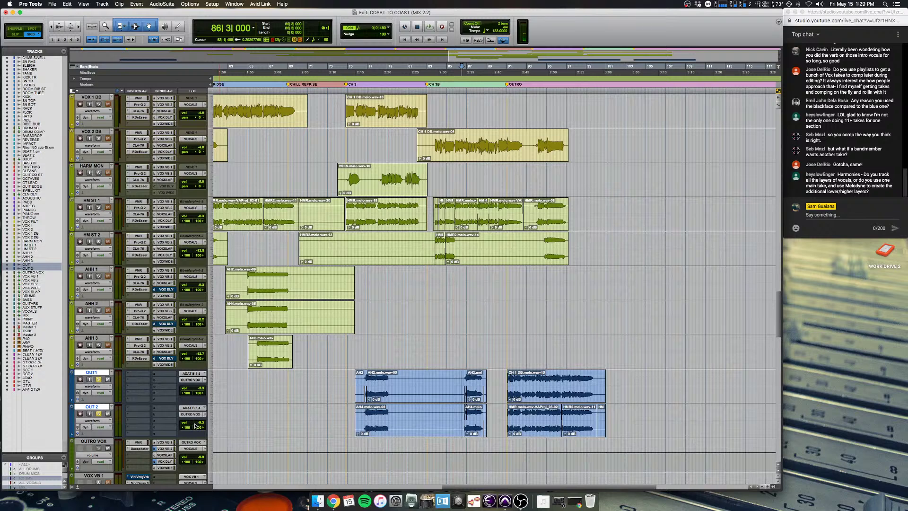
scroll(196, 425, down, 2)
scroll(274, 390, up, 1)
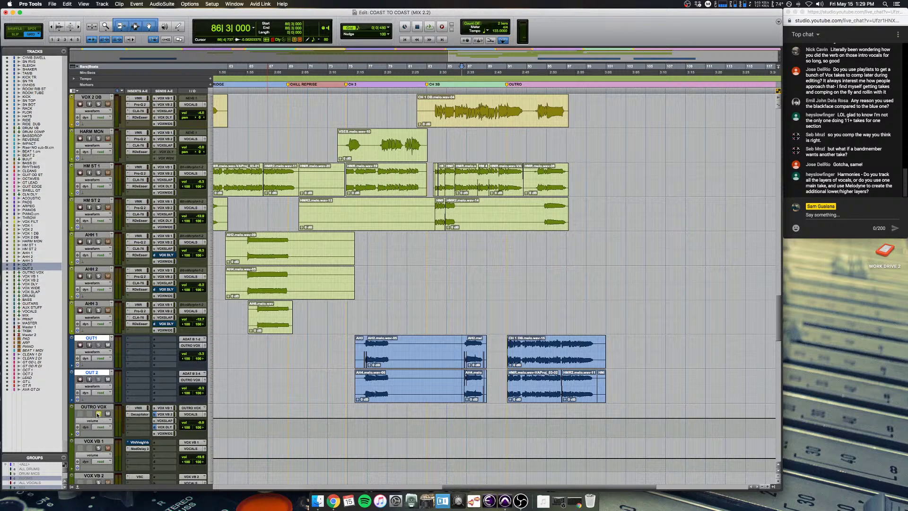
key(space)
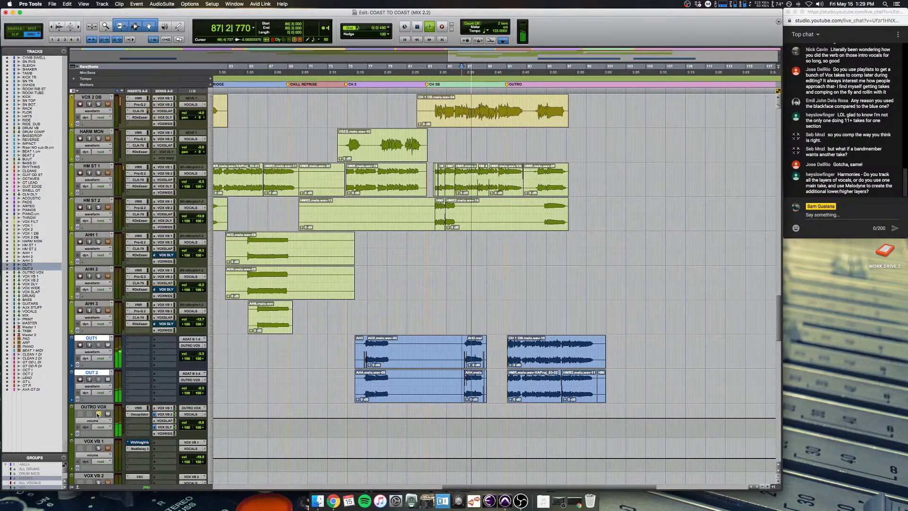
Step: Place the edit cursor at 9|3|000 on AHH 3 and play the intro OUT1 and OUT 2 vocals with OUTRO VOX soloed
click(98, 414)
key(space)
key(super+bracketleft)
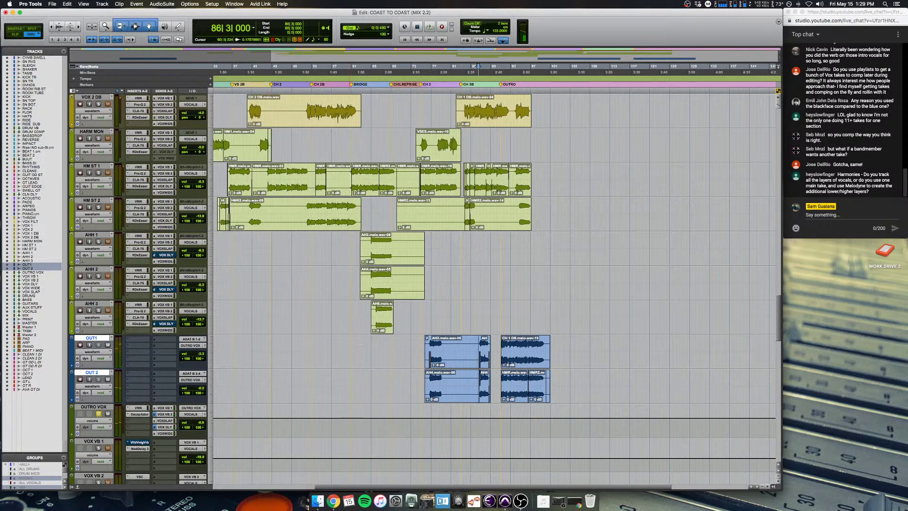
scroll(336, 336, left, 5)
click(255, 312)
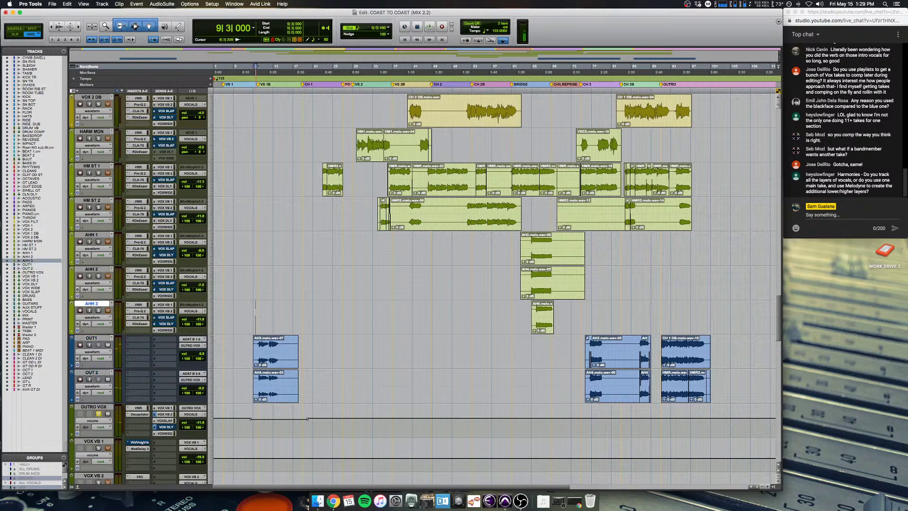
key(space)
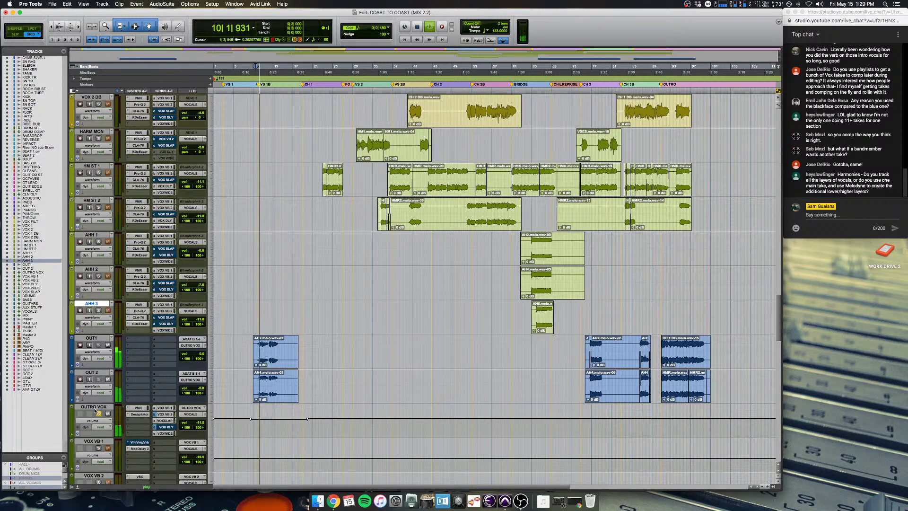
Step: Clear the OUTRO VOX solo and replay the intro backing vocals from 9|3|000 in the full mix
key(space)
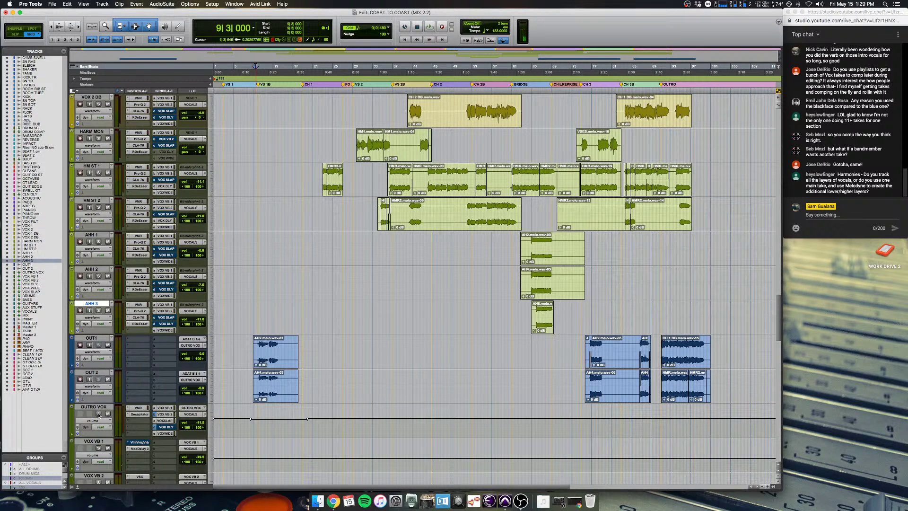
key(space)
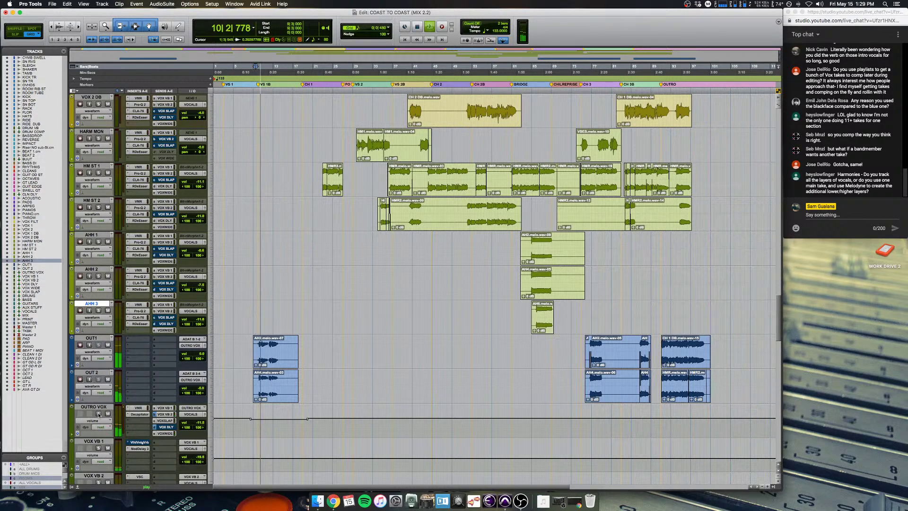
scroll(493, 369, right, 3)
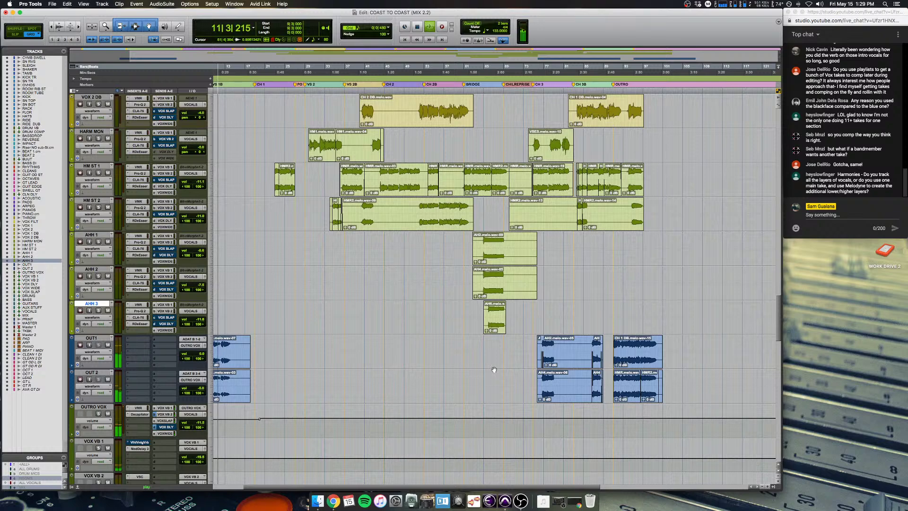
Step: Place the edit cursor at 76|3|000 on OUTRO VOX and play the CH 3 backing vocals
click(536, 416)
key(super+bracketright)
key(super+bracketright)
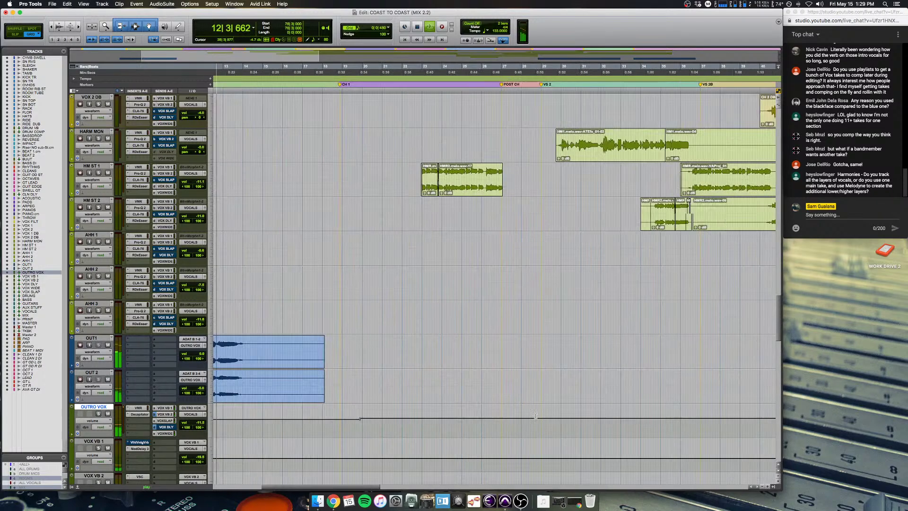
key(super+bracketleft)
key(space)
key(space)
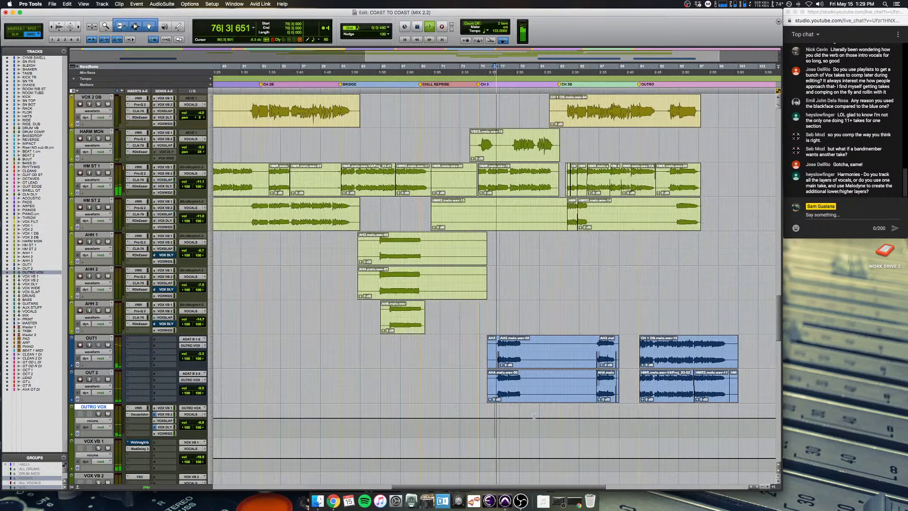
scroll(533, 416, right, 6)
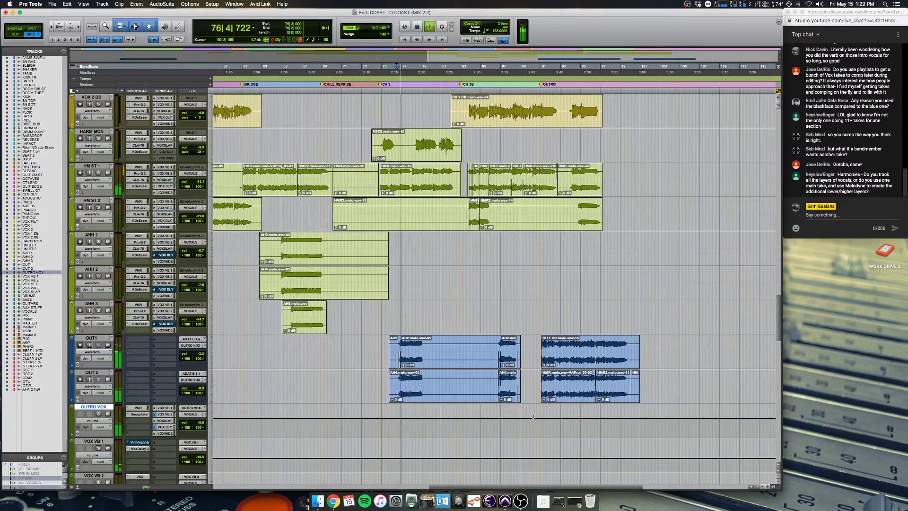
Step: View the Virtual Mix Rack insert on OUTRO VOX during playback, close it, and stop playback
click(144, 408)
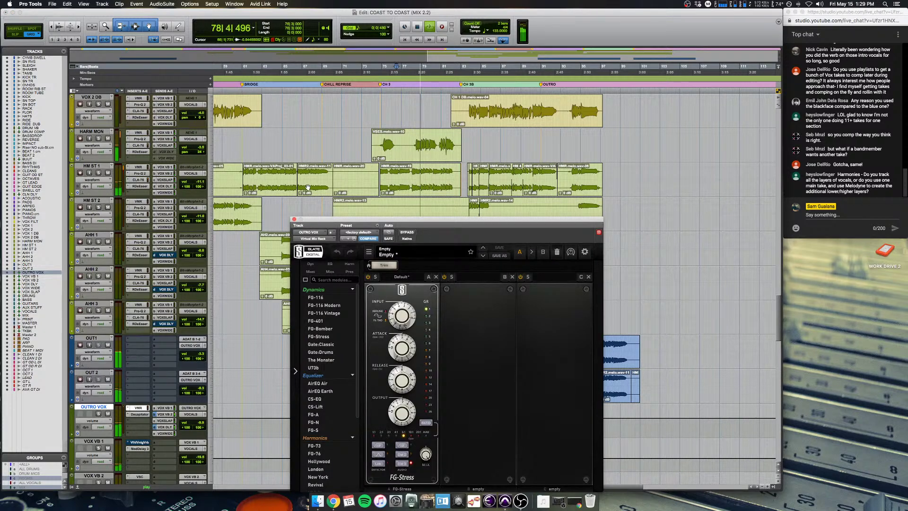
click(294, 220)
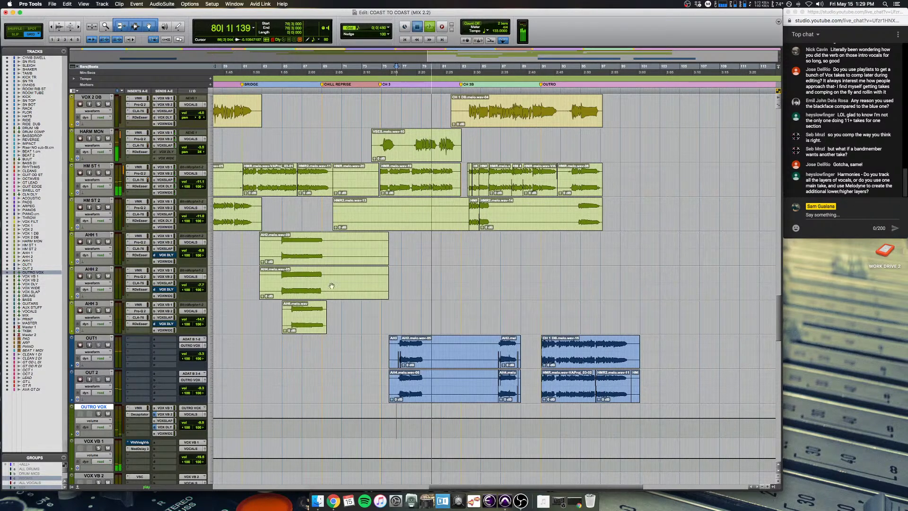
key(space)
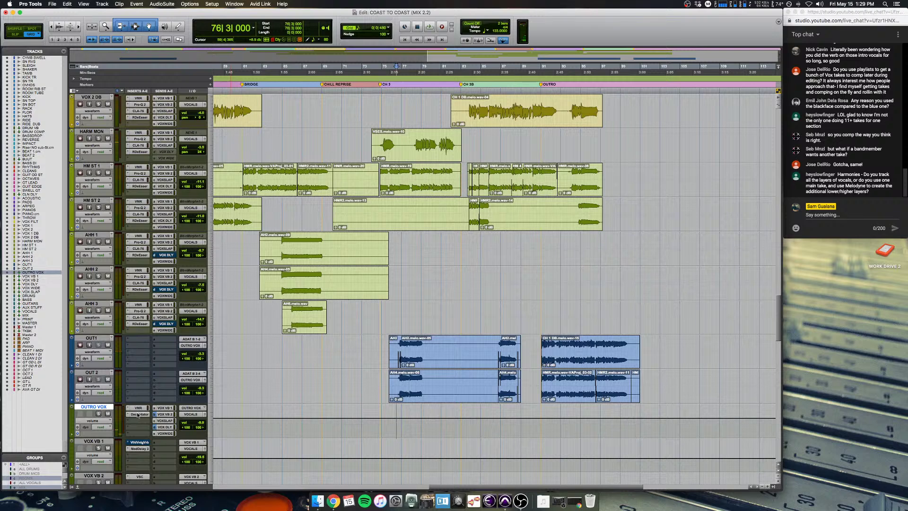
Step: Replay OUT1 and OUT 2 from 76|3|000 while checking the FG-Stress compressor on OUTRO VOX, and close the plug-in
scroll(362, 344, up, 4)
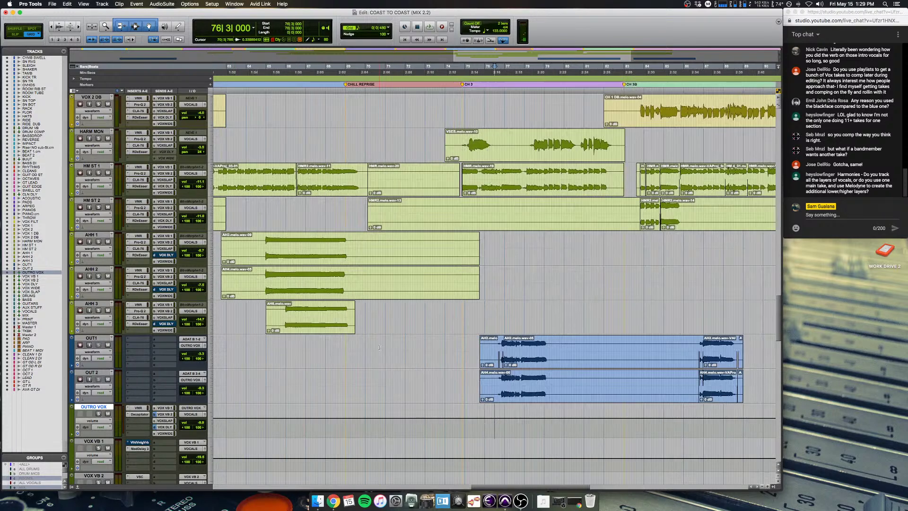
scroll(361, 344, up, 1)
click(350, 375)
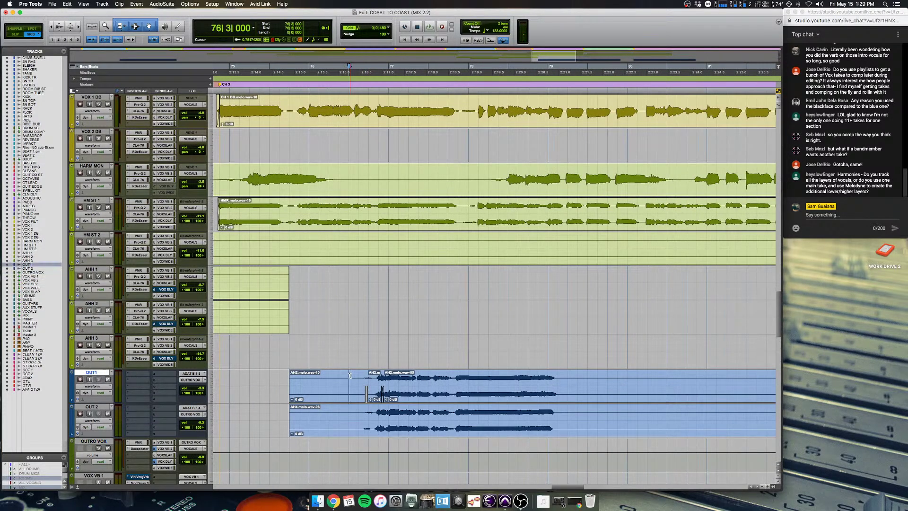
scroll(349, 370, down, 1)
scroll(342, 367, down, 2)
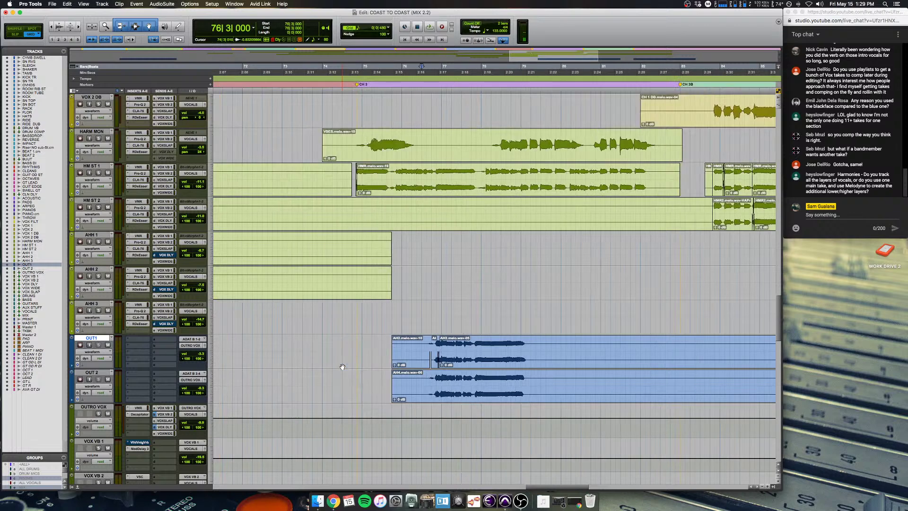
key(space)
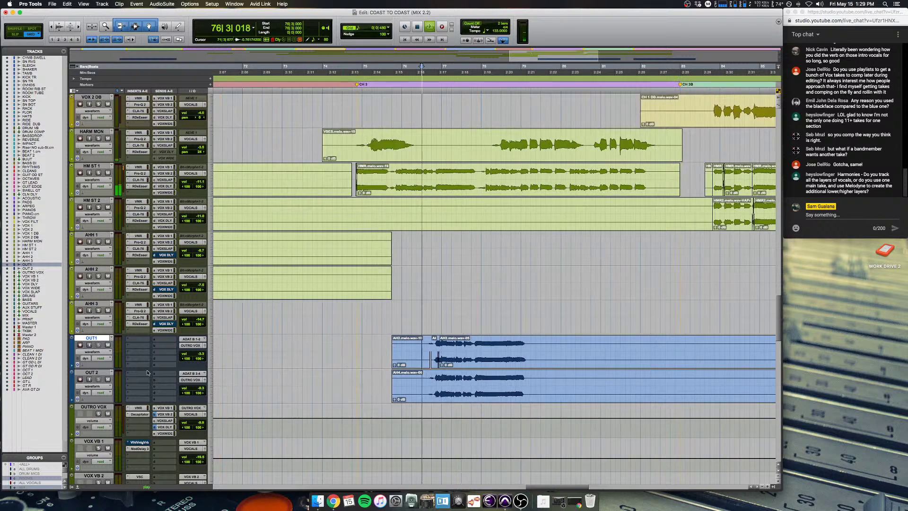
click(139, 408)
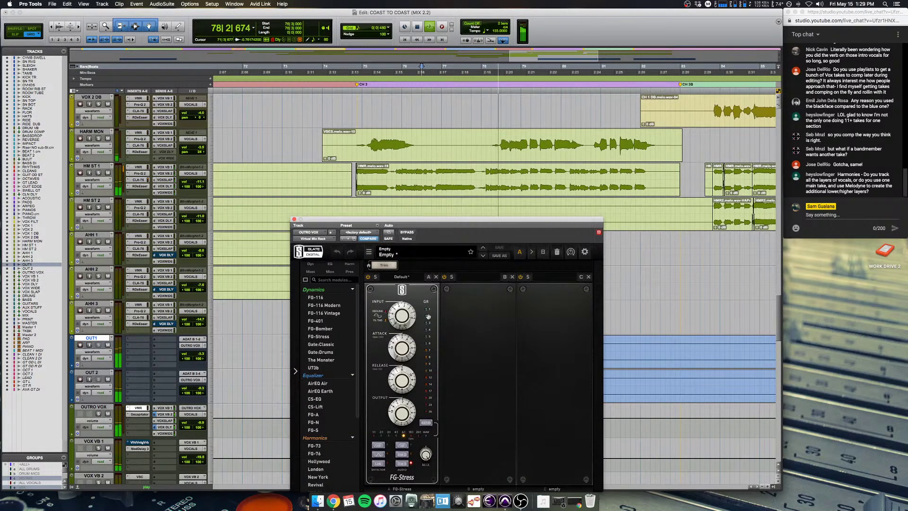
key(space)
click(294, 219)
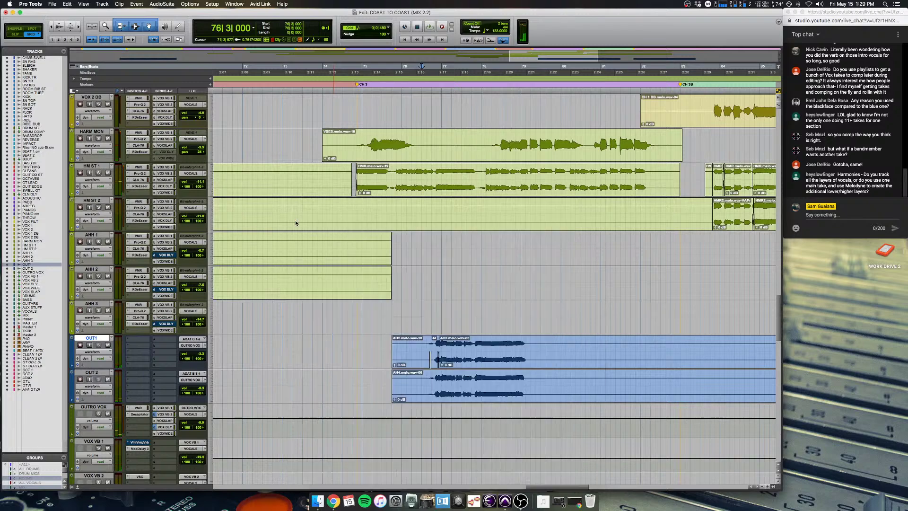
Step: Place the edit cursor at 86|3|000 on OUT1 and play the CH 3B backing vocals in the mix
scroll(425, 329, down, 4)
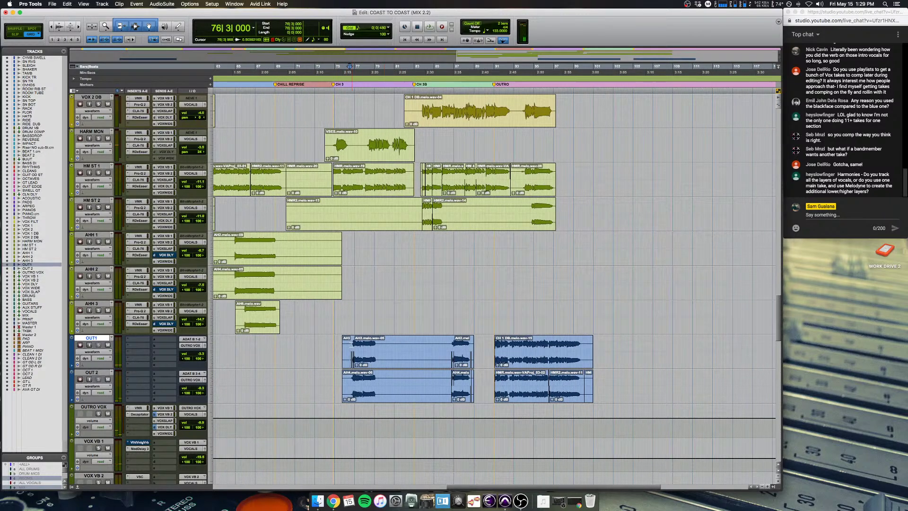
click(448, 320)
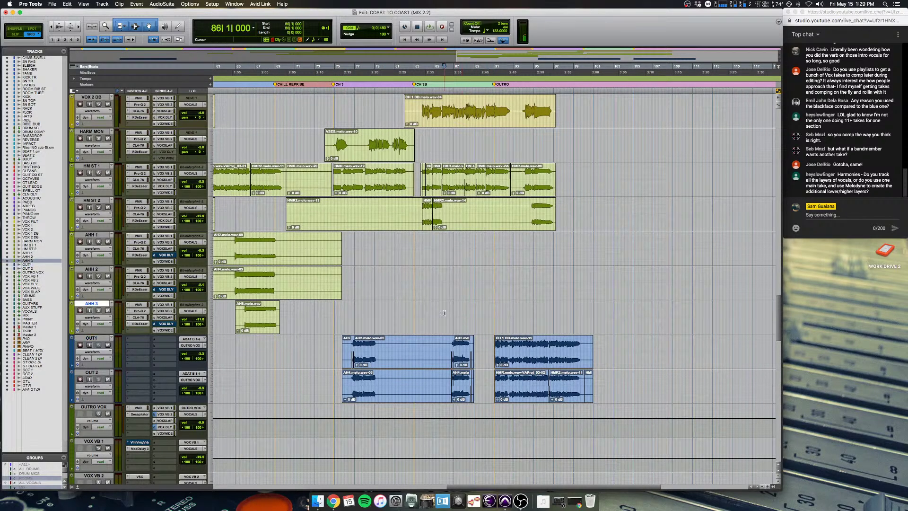
scroll(446, 317, up, 6)
click(524, 350)
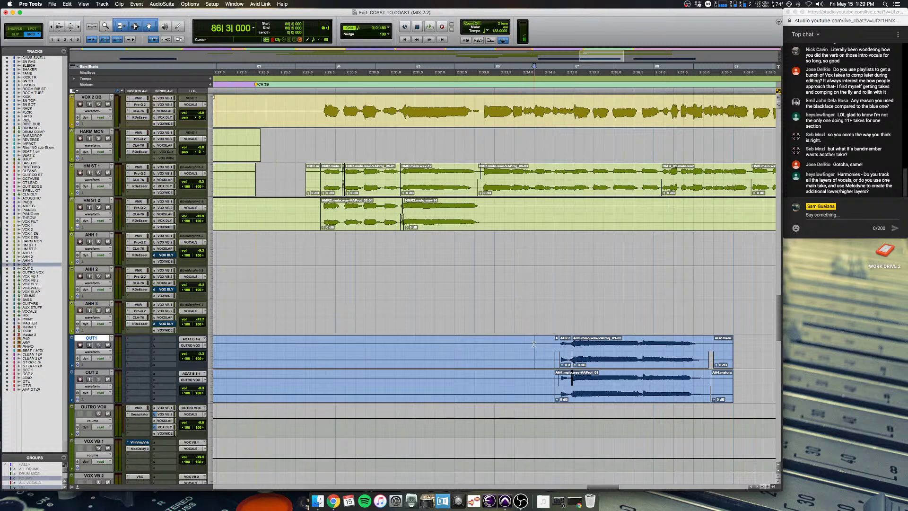
scroll(534, 343, down, 4)
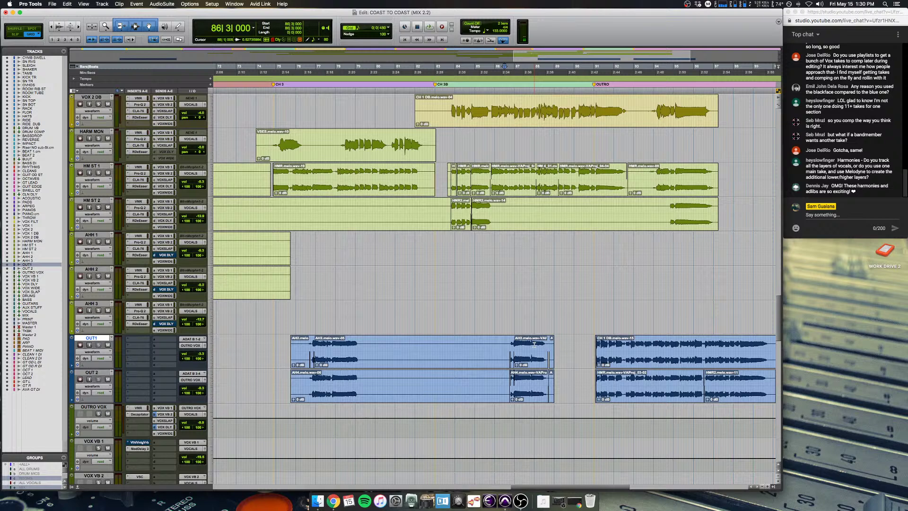
key(space)
scroll(534, 344, down, 2)
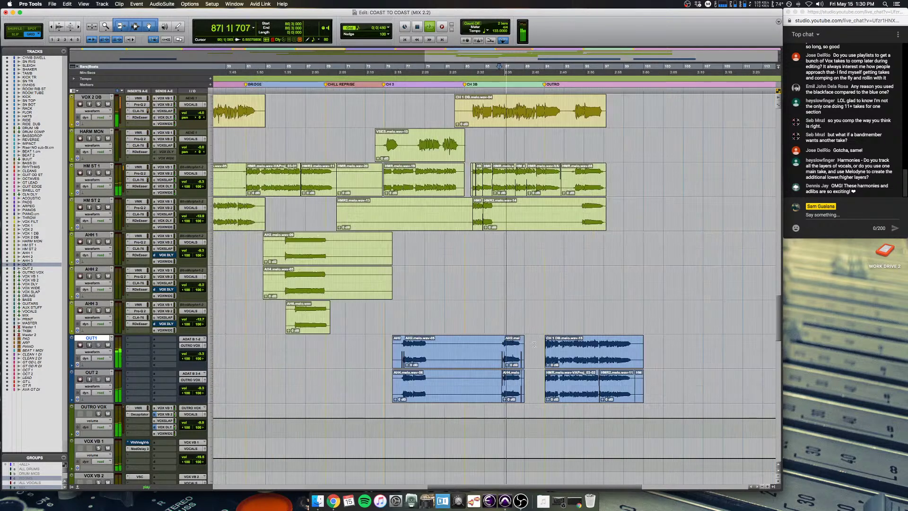
key(space)
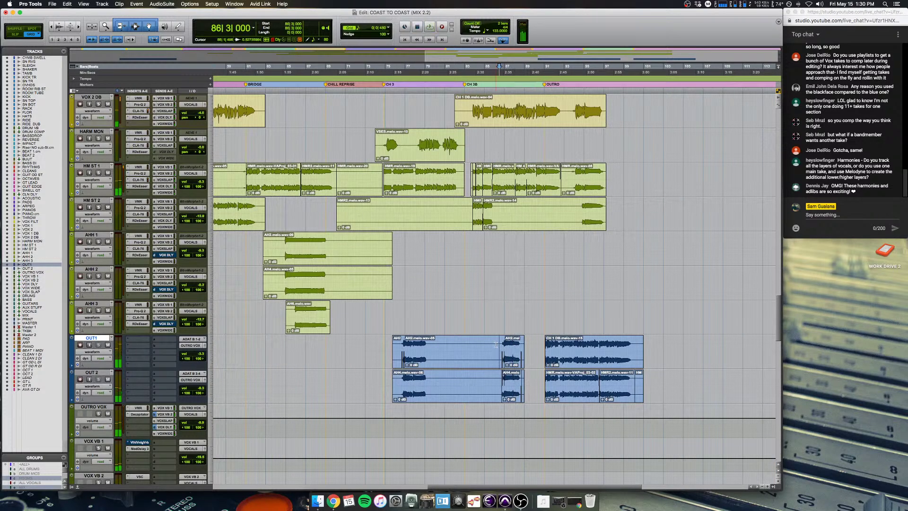
Step: Solo OUTRO VOX, play it from 86|3|480, and keep the vocal effects returns audible alongside the solo
click(500, 421)
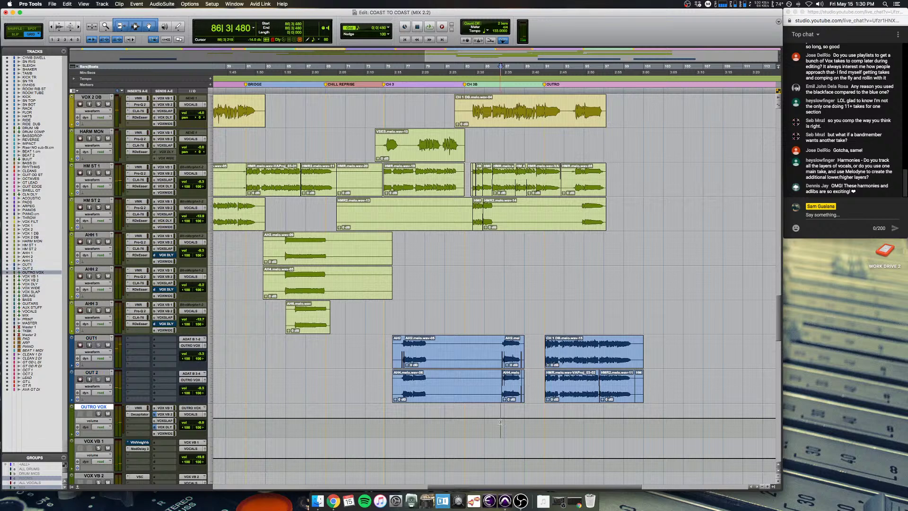
key(space)
scroll(104, 347, down, 3)
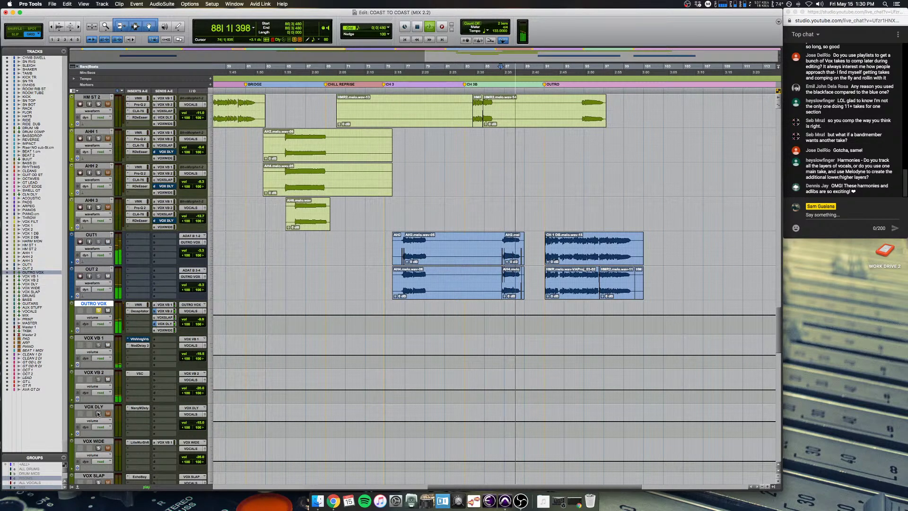
scroll(104, 324, down, 4)
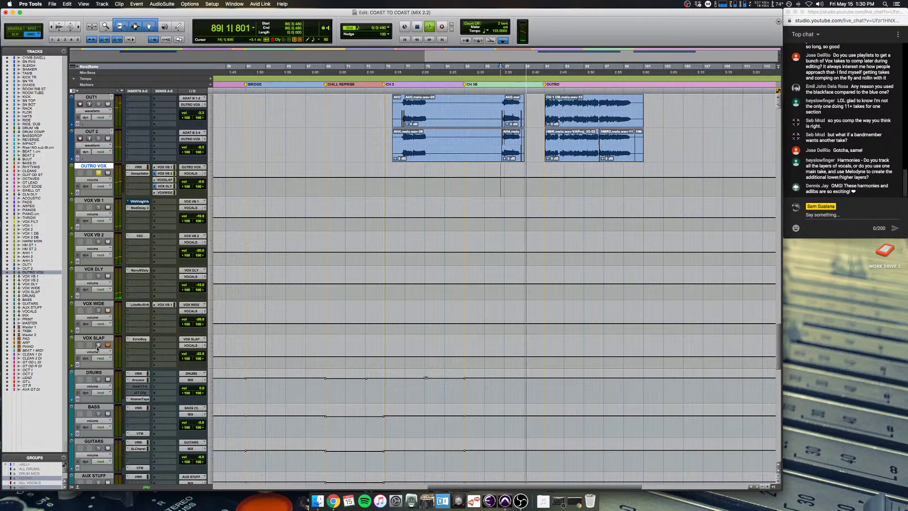
scroll(163, 178, up, 2)
key(space)
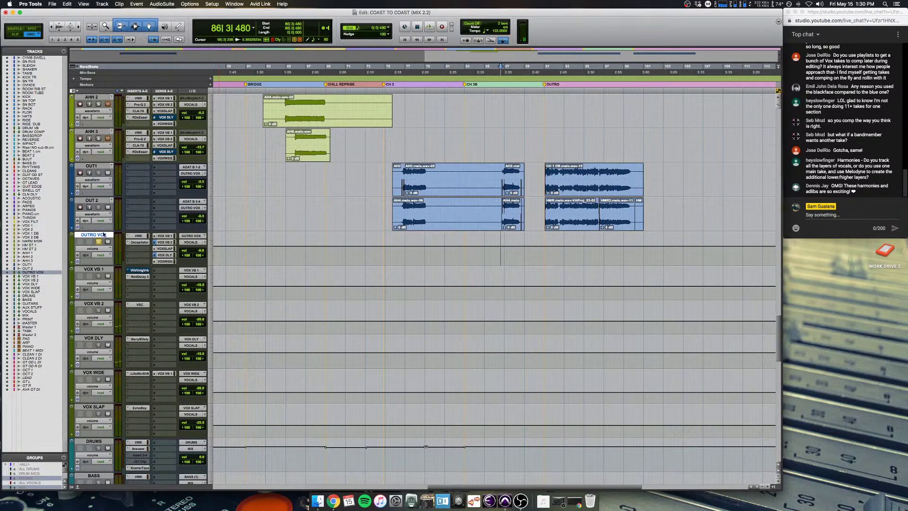
Step: Clear the OUTRO VOX solo and play the full mix from 86|3|000 on AHH 3
click(495, 144)
key(super+bracketright)
key(space)
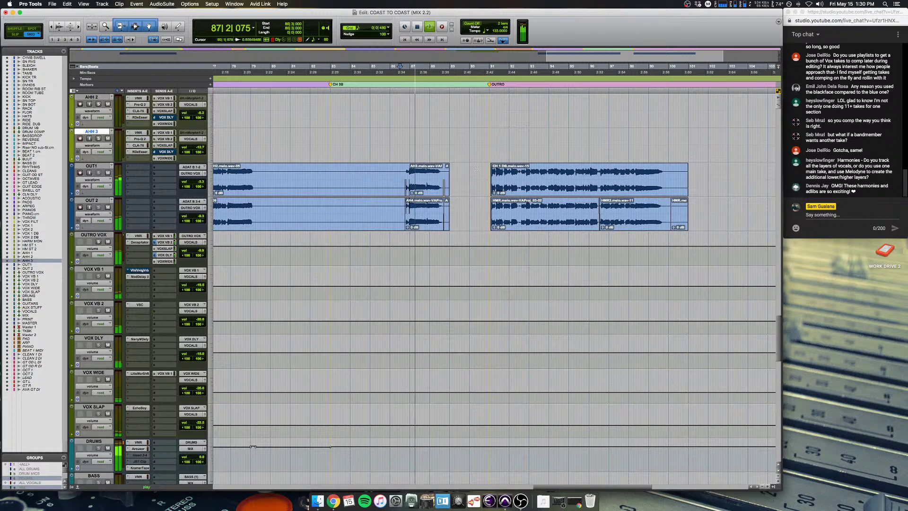
Step: Look over the tracks around the OUTRO marker and place the edit cursor at 90|3|480 on AHH 3, just before the outro vocals
click(487, 180)
shift+click(485, 204)
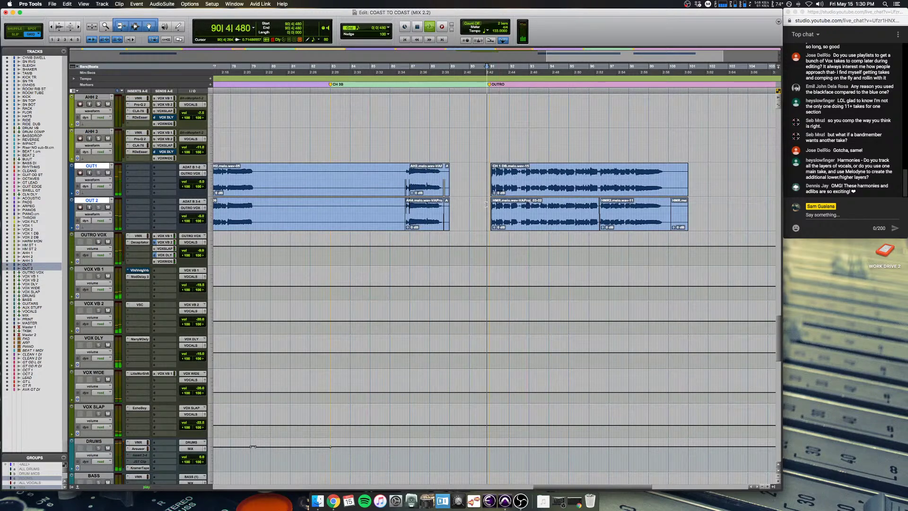
scroll(480, 201, up, 8)
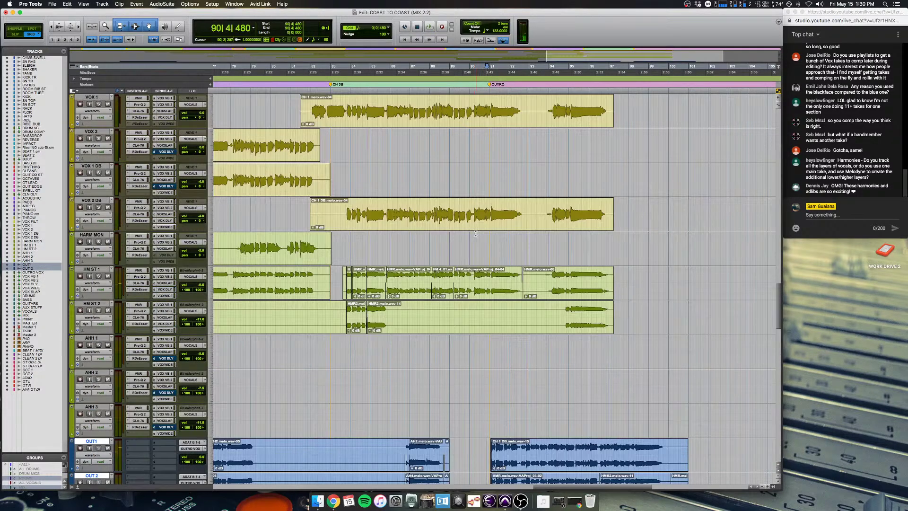
click(470, 235)
key(super+bracketright)
key(super+bracketleft)
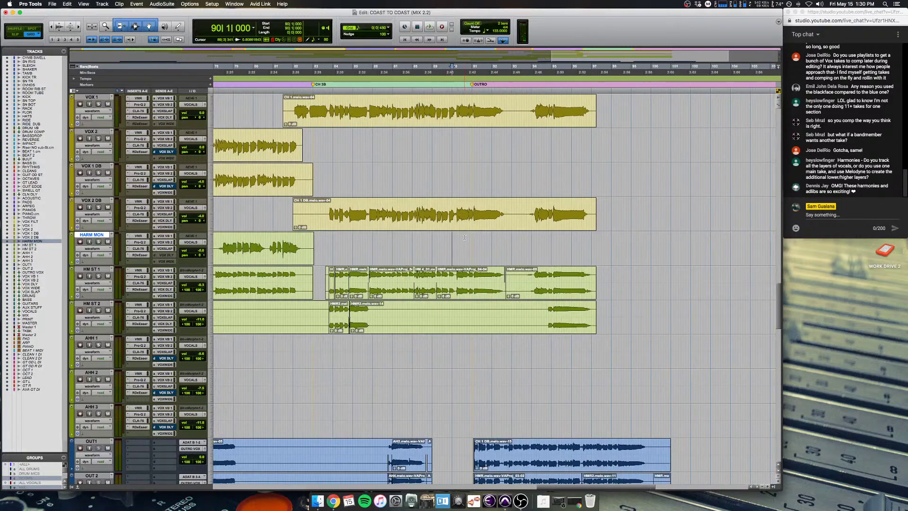
scroll(464, 237, up, 15)
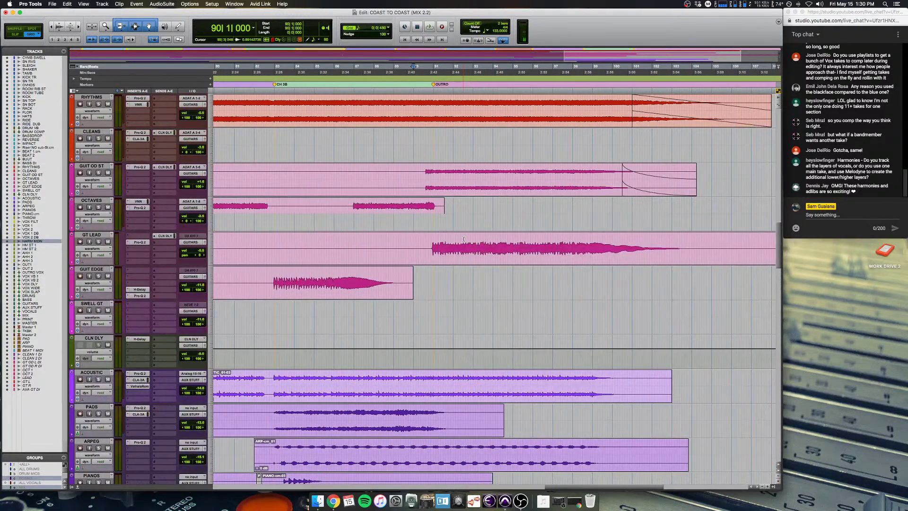
scroll(465, 238, down, 15)
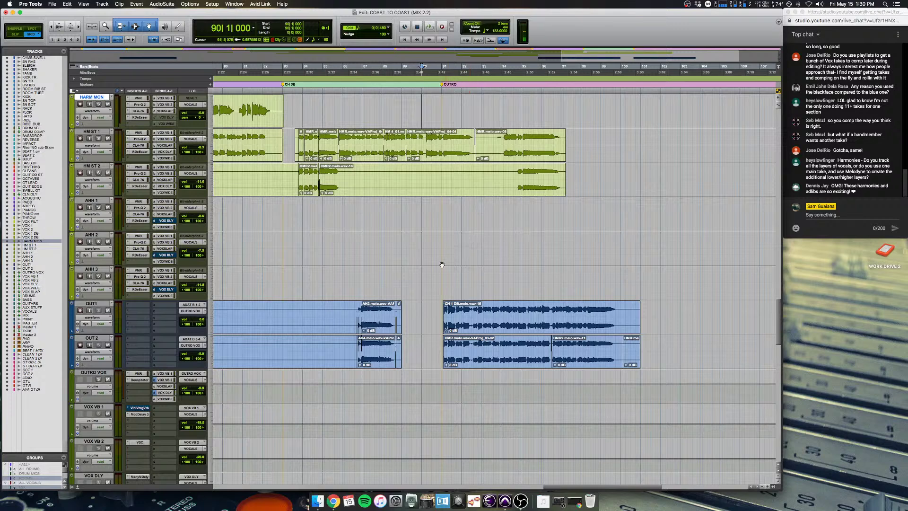
click(421, 280)
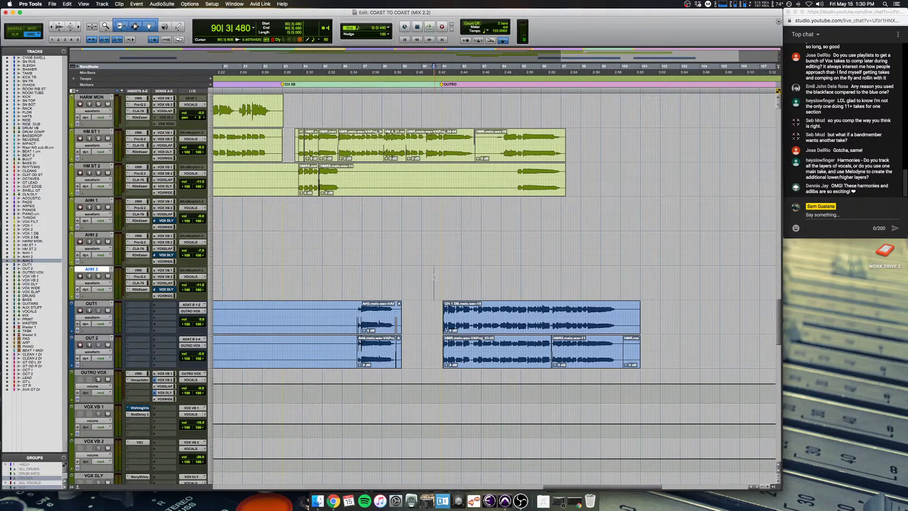
Step: Play the outro from 90|3|480, set the edit cursor across OUT1 and OUT 2 at OUTRO, and solo OUTRO VOX briefly
key(space)
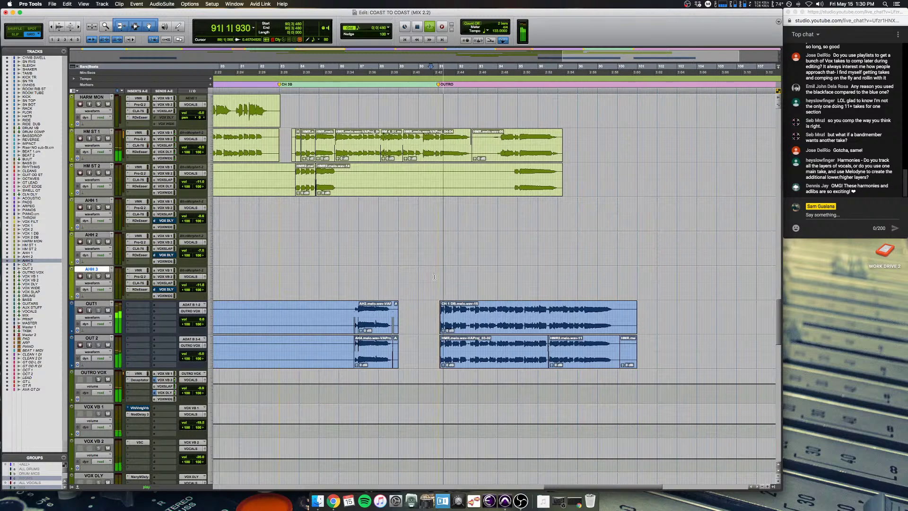
scroll(426, 289, up, 7)
scroll(411, 307, down, 5)
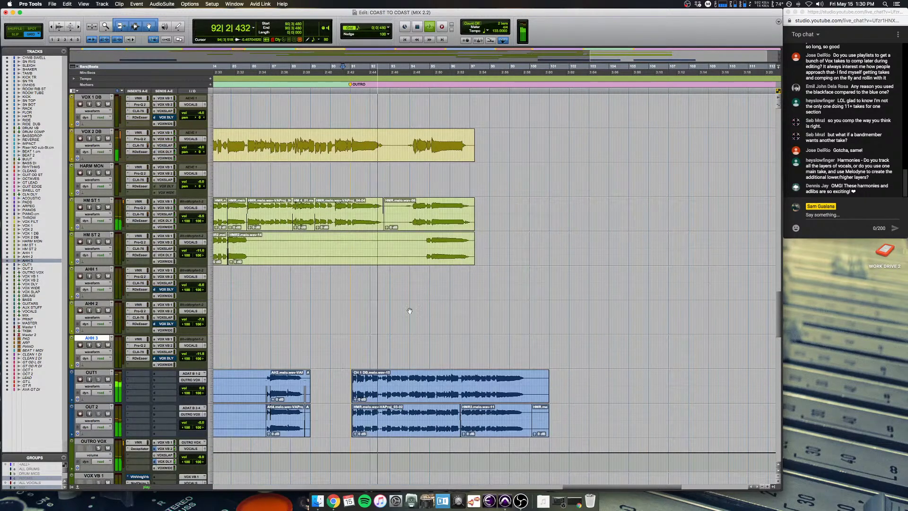
drag(348, 386, 347, 408)
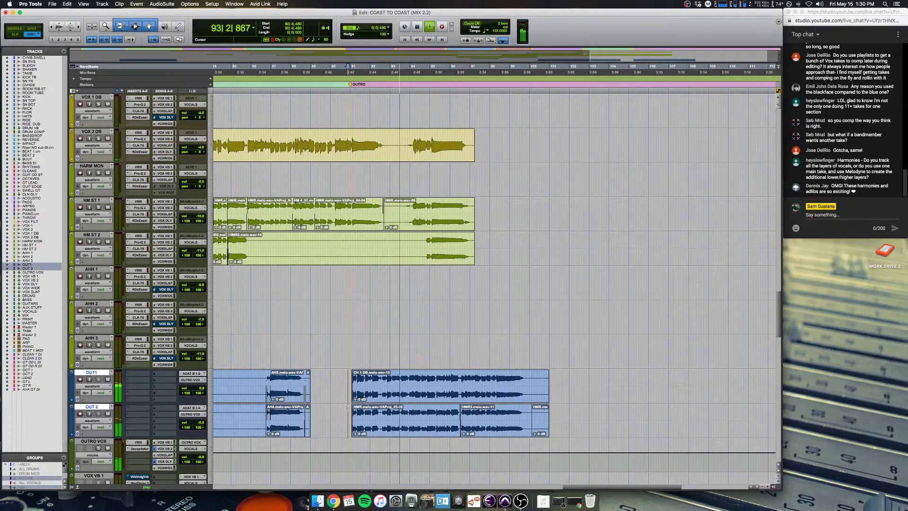
click(98, 448)
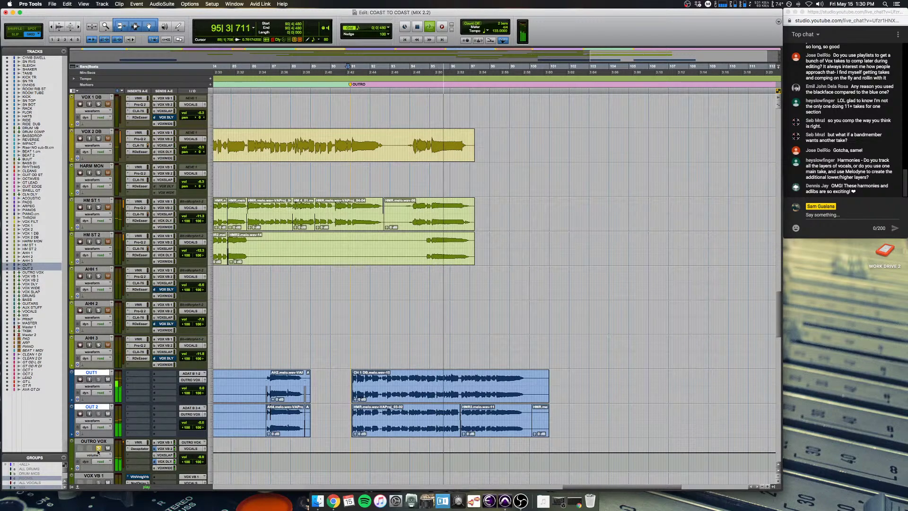
click(98, 448)
Step: Place the edit cursor at 95|4|000 on BASS DI and play the outro bass from there, soloing it briefly
key(super+bracketleft)
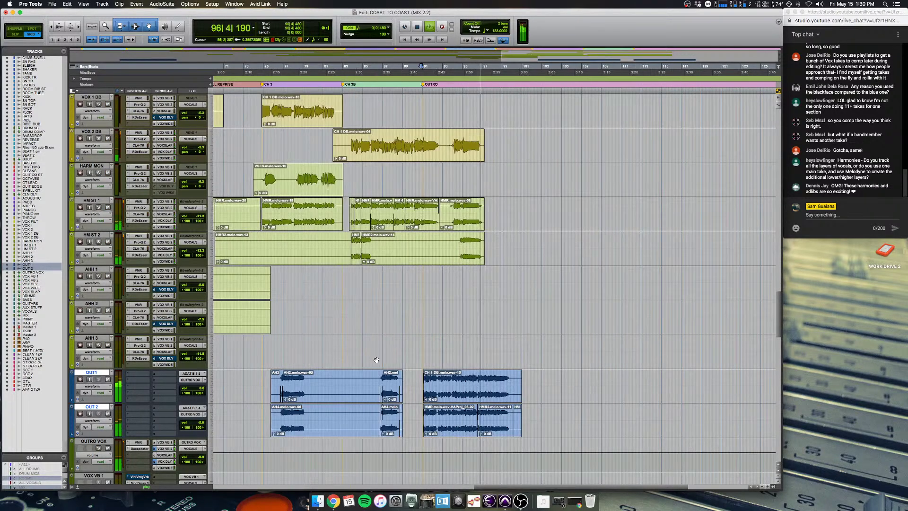
scroll(376, 360, up, 15)
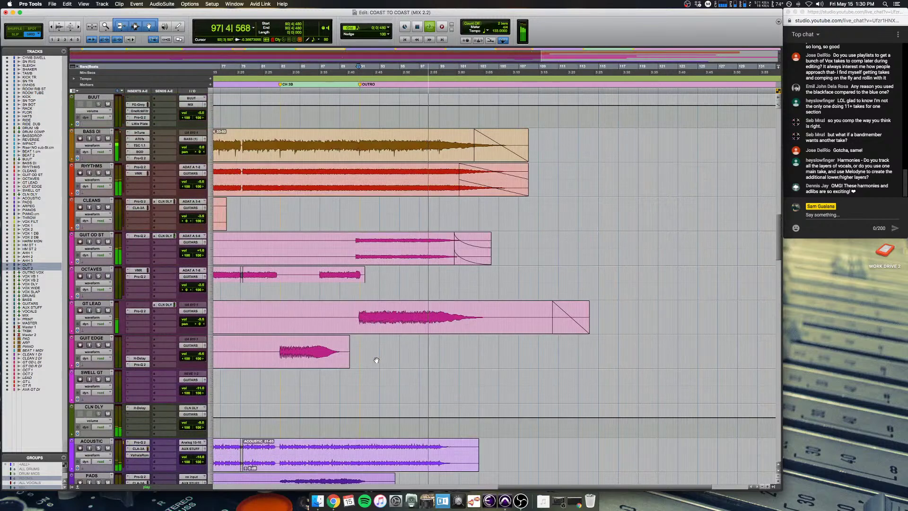
click(407, 135)
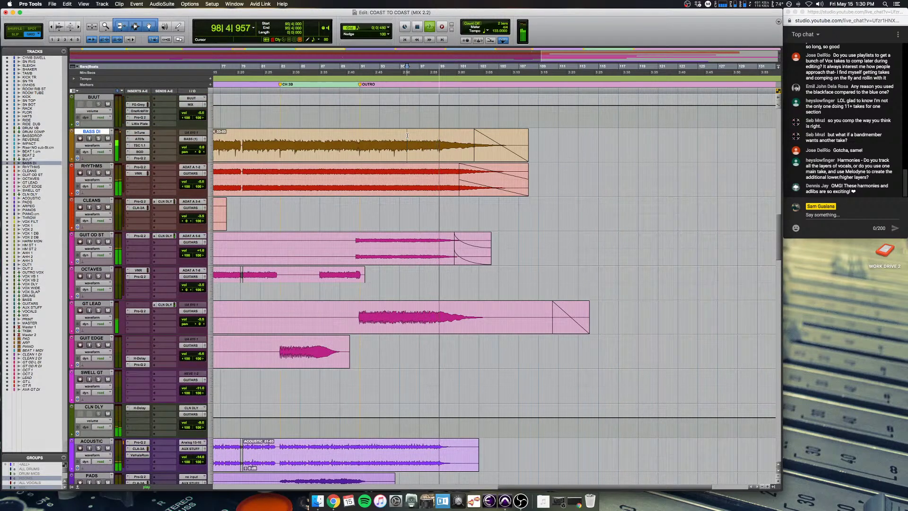
key(space)
key(space)
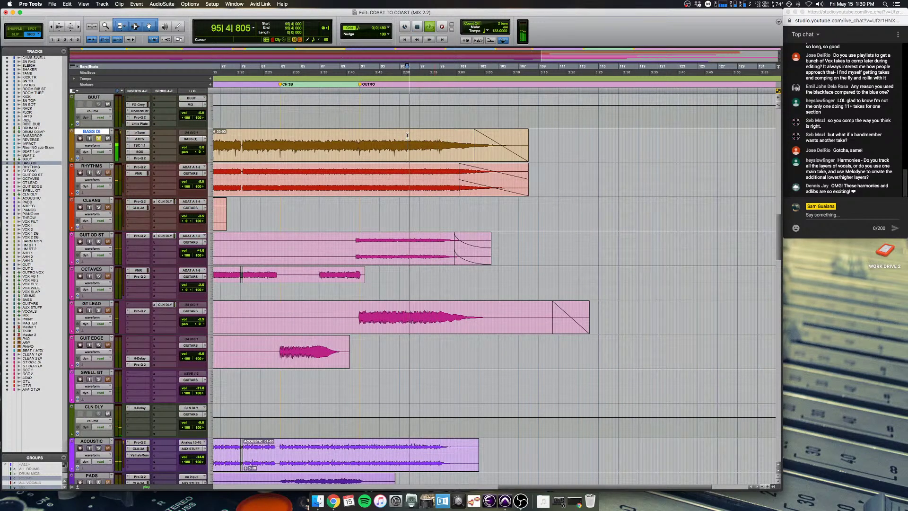
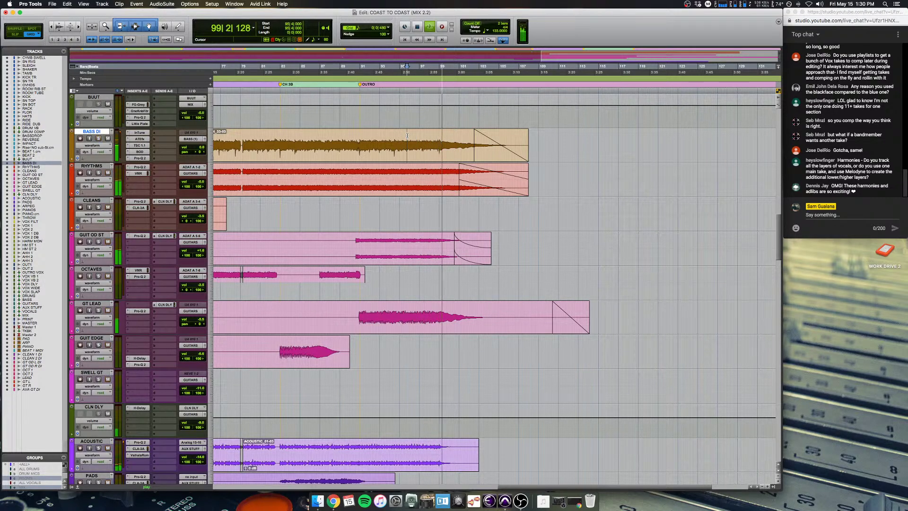
Step: Restart playback from 95|4|000 and look over the outro vocal tracks and the vocal effects returns
key(space)
scroll(406, 135, down, 10)
scroll(406, 135, down, 10)
key(space)
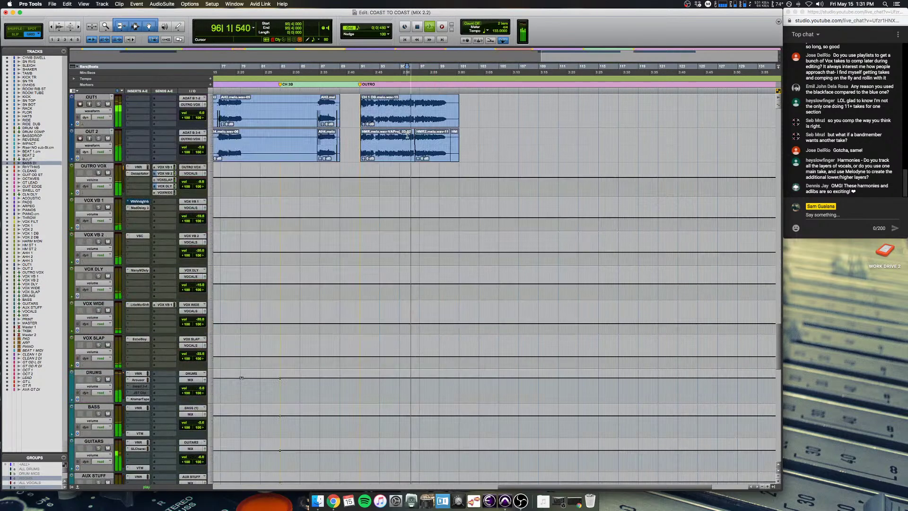
scroll(407, 136, up, 1)
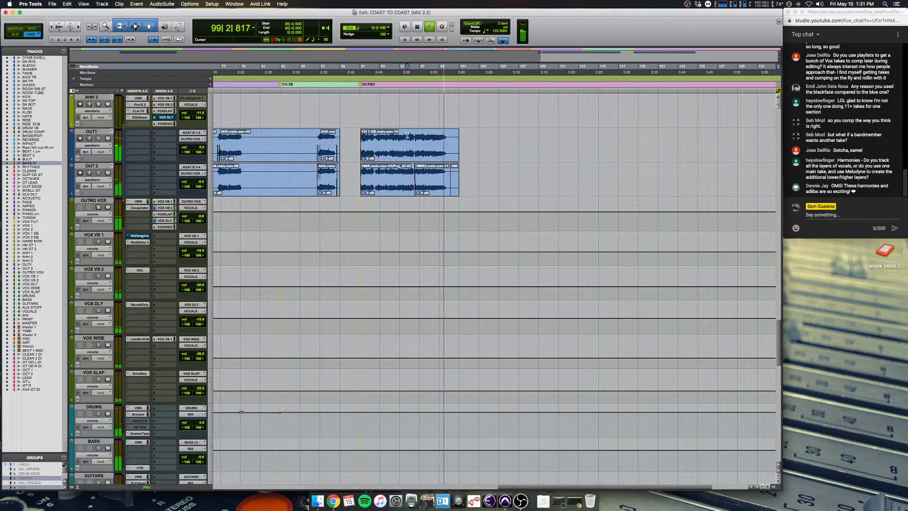
scroll(406, 135, up, 2)
scroll(406, 136, up, 5)
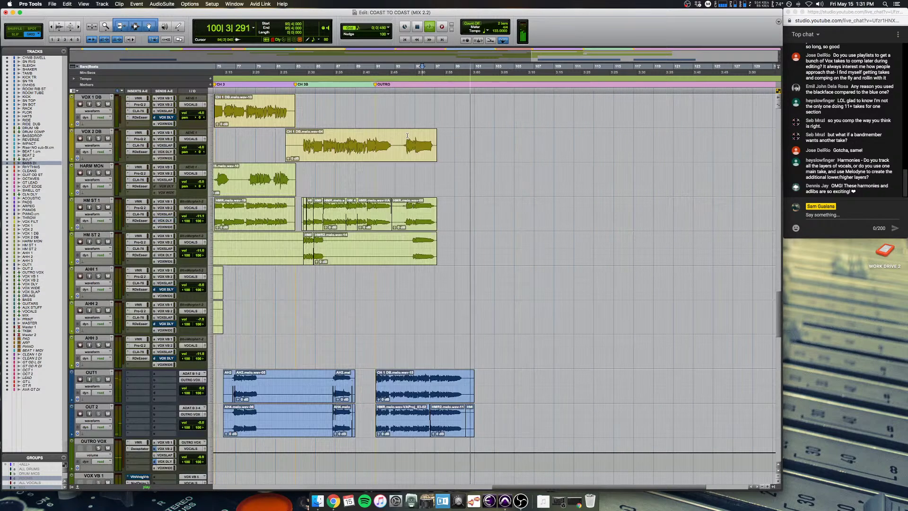
Step: Stop playback and place the edit cursor on the VOCALS bus at 21|2|000 within CH 1
key(super+bracketleft)
scroll(406, 138, down, 7)
scroll(405, 137, down, 8)
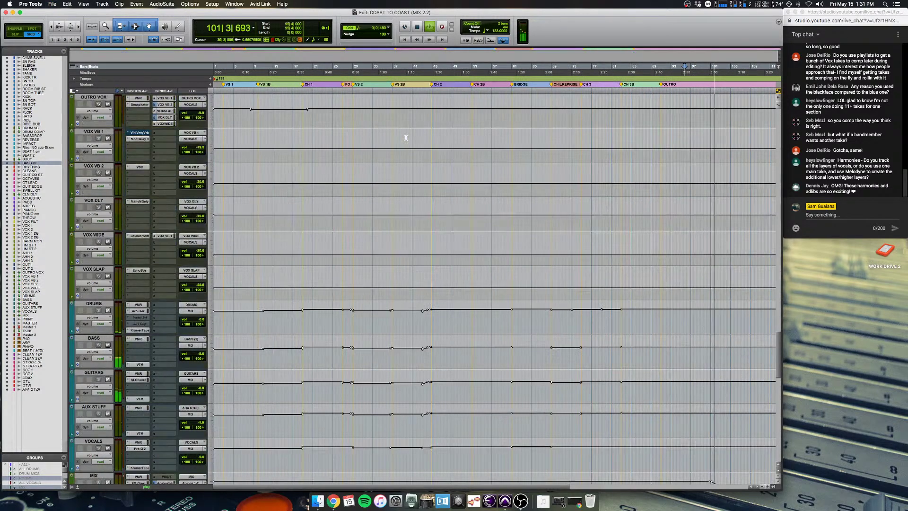
key(space)
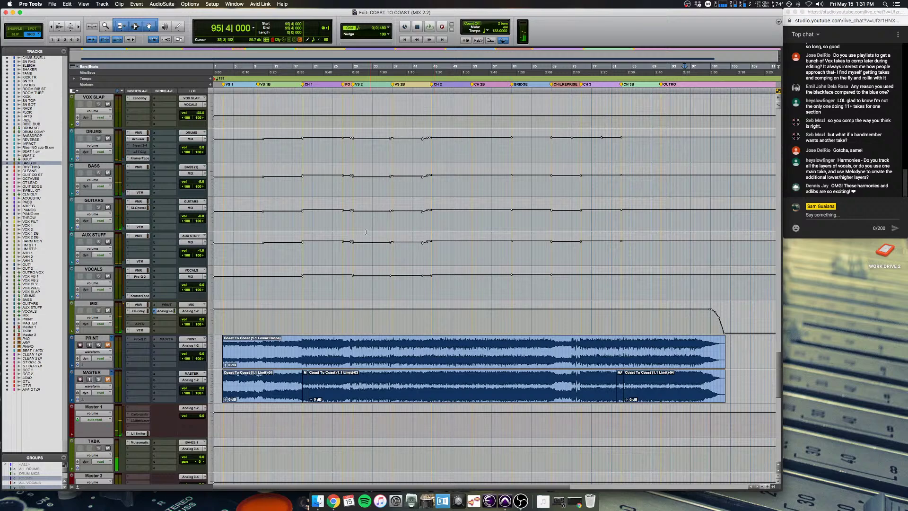
click(332, 280)
key(super+bracketright)
key(super+bracketright)
key(super+bracketright)
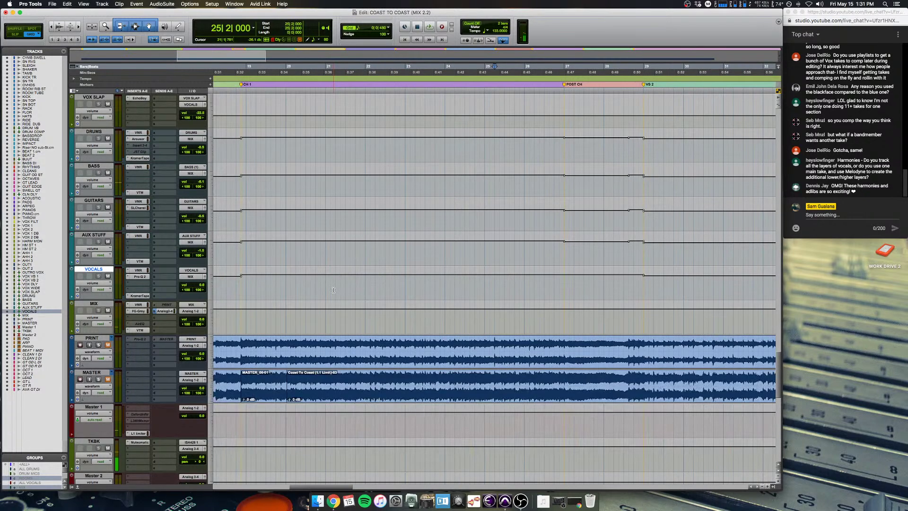
key(super+bracketleft)
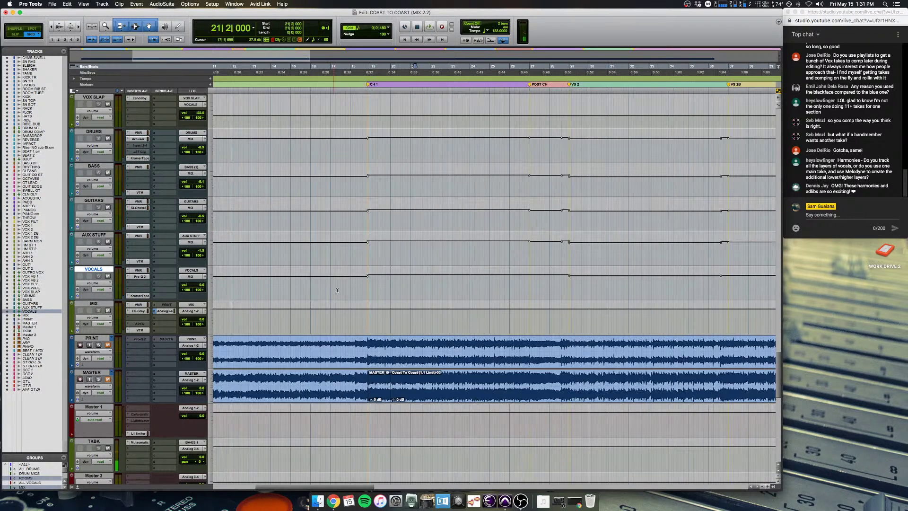
Step: Place the edit cursor across the DRUMS, BASS, GUITARS and AUX STUFF buses at 27|1|000, on the POST CH marker
key(e)
scroll(416, 255, right, 5)
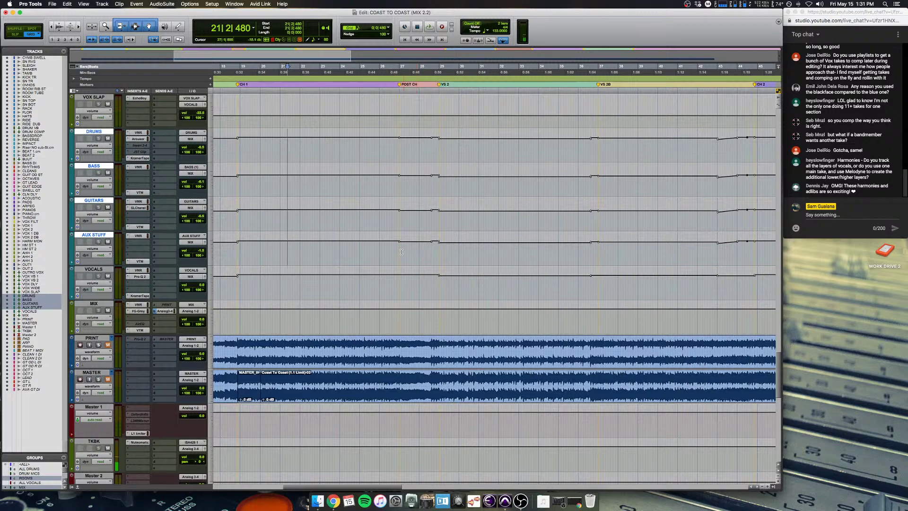
click(399, 251)
key(super+bracketright)
scroll(399, 251, up, 2)
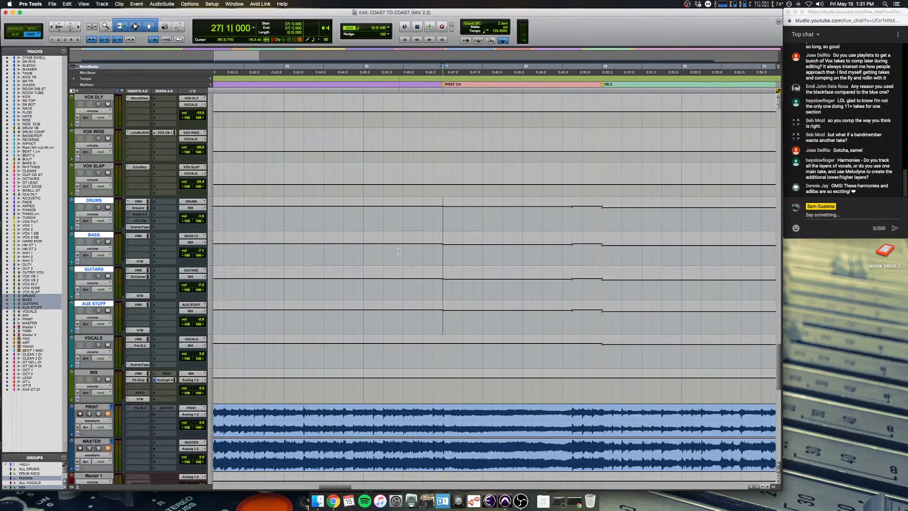
scroll(398, 251, right, 1)
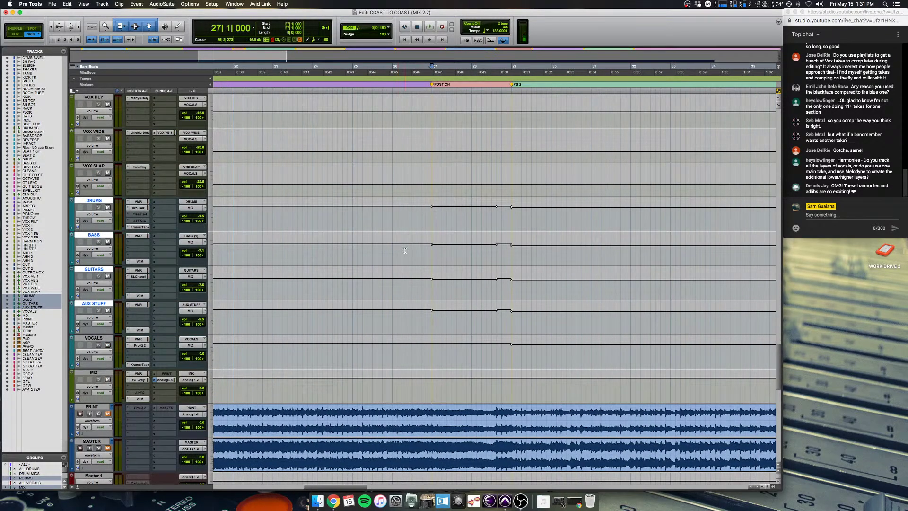
Step: Examine the bus volume automation over the whole song and compare it with the vocal, drum and effects tracks above
key(super+bracketleft)
key(super+bracketleft)
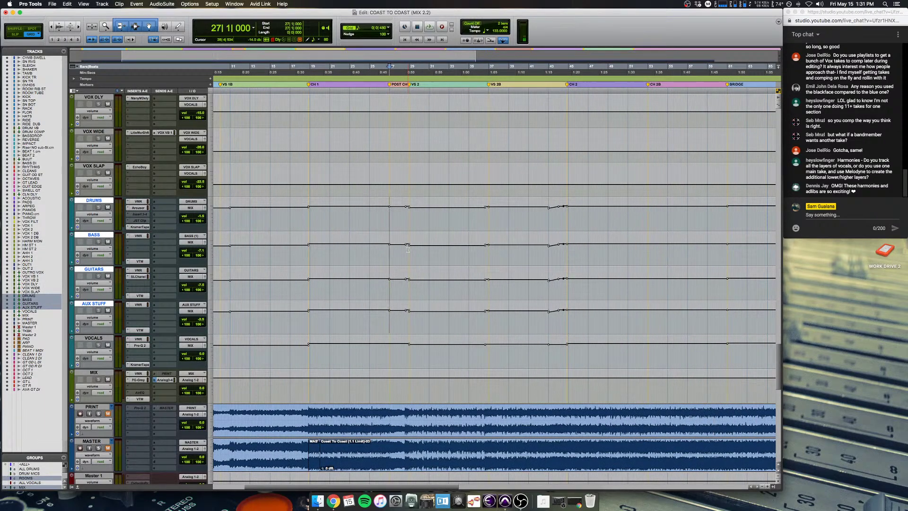
key(super+bracketleft)
scroll(408, 249, up, 1)
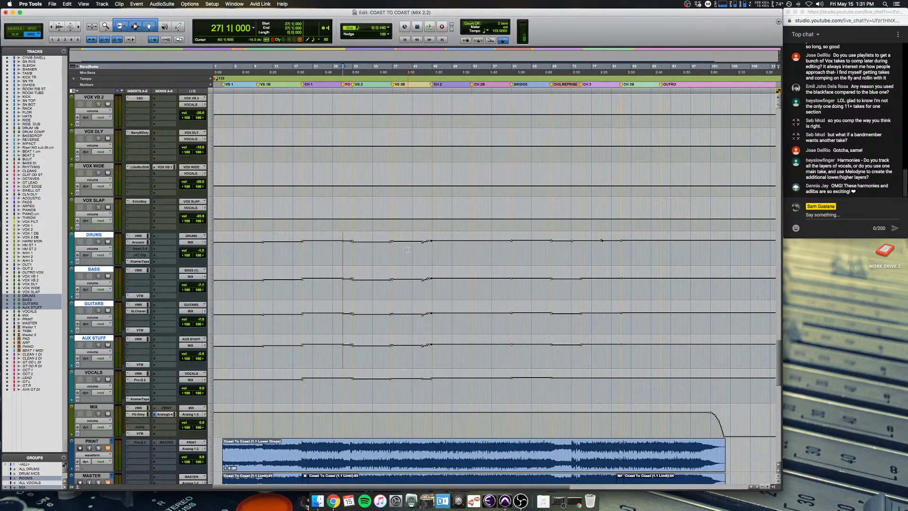
scroll(407, 249, down, 2)
scroll(408, 250, up, 10)
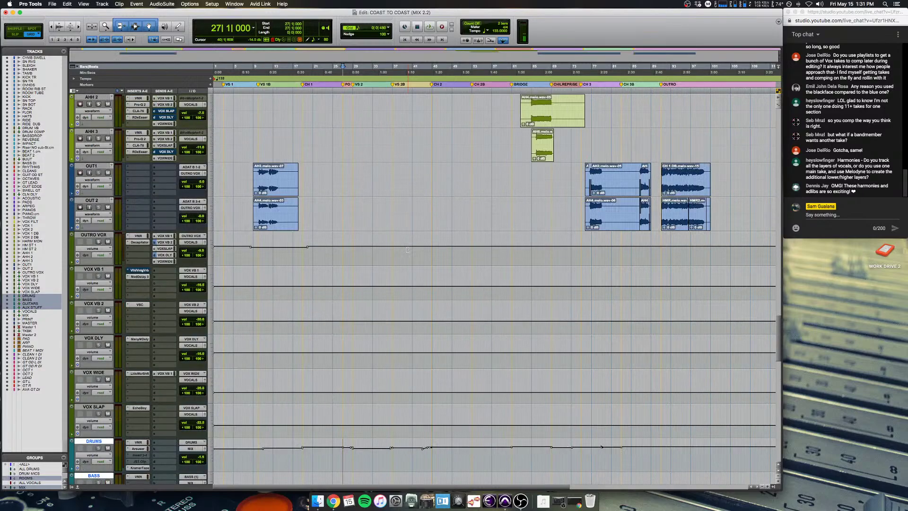
scroll(407, 249, up, 15)
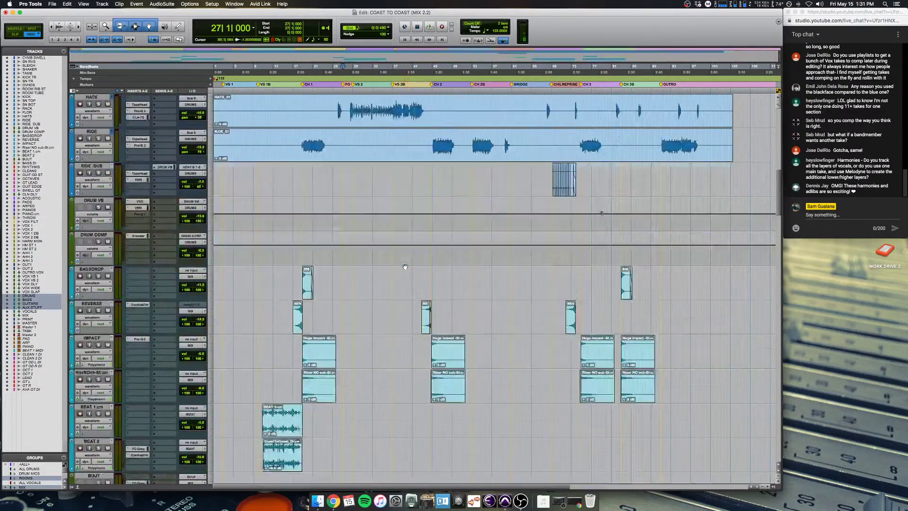
scroll(405, 267, down, 20)
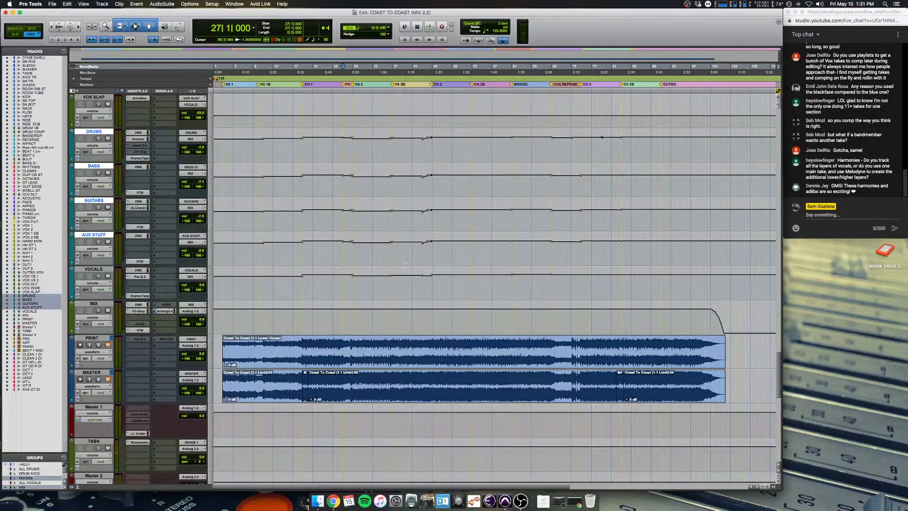
key(super+bracketright)
key(super+bracketright)
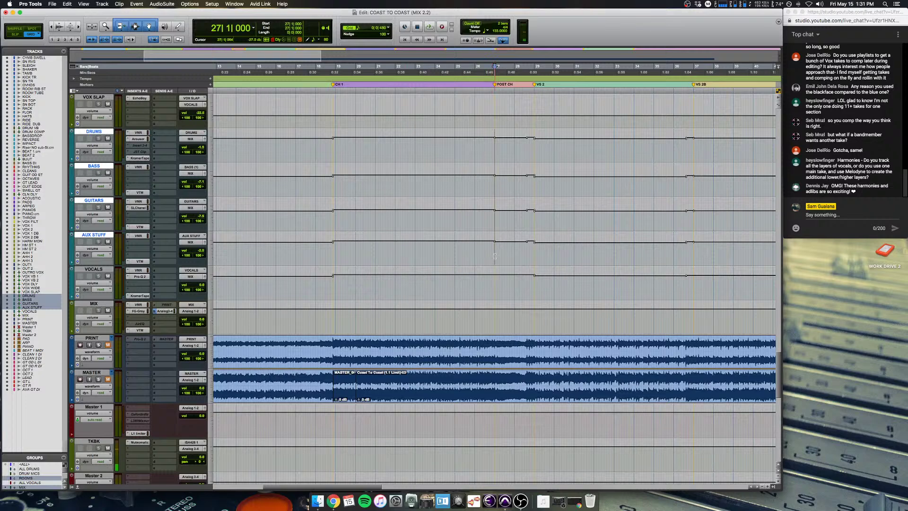
key(super+bracketleft)
key(super+bracketleft)
scroll(495, 256, up, 3)
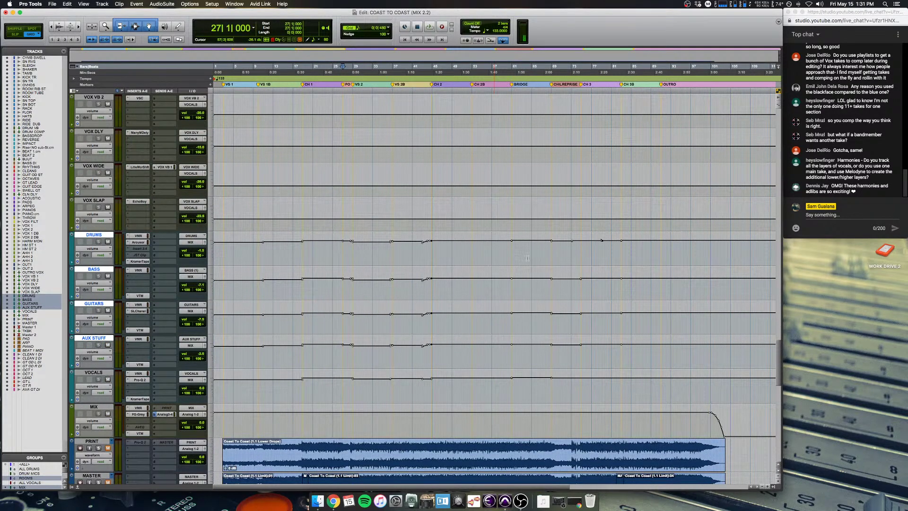
Step: Try the small track height on all tracks and restore the taller track rows
click(213, 279)
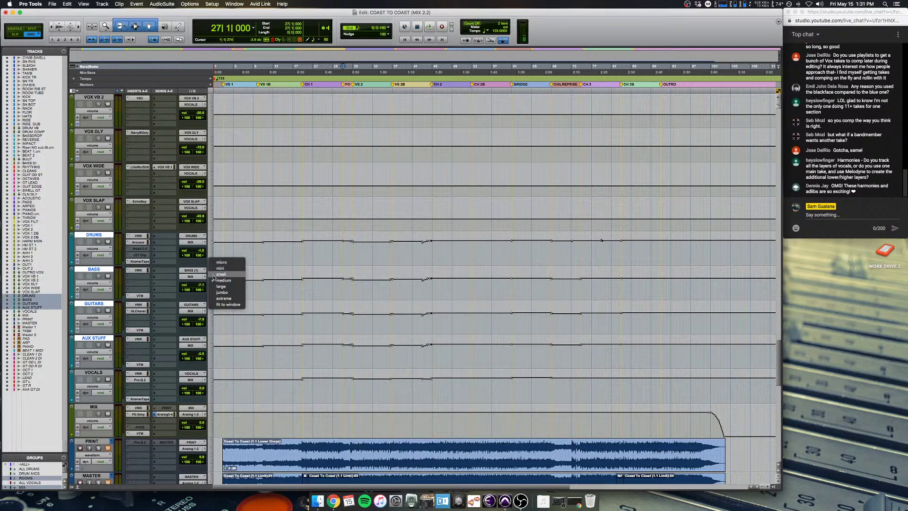
click(225, 272)
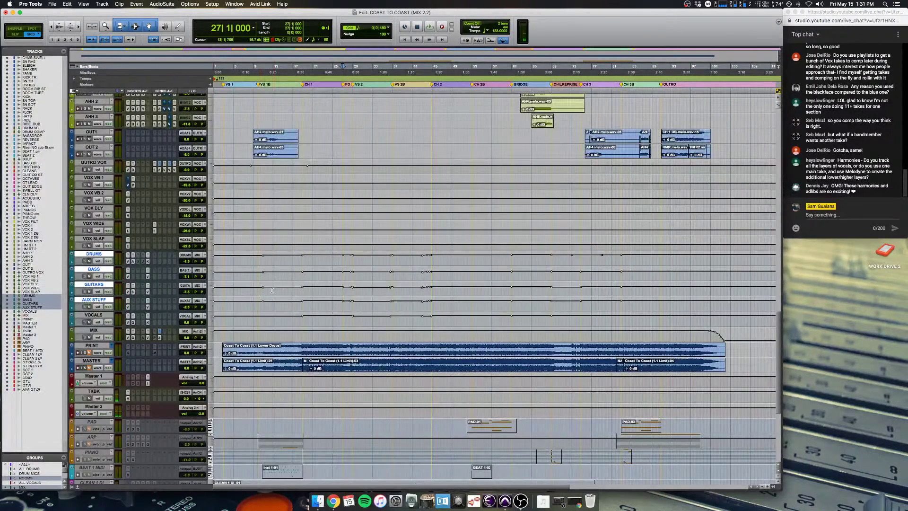
click(212, 277)
click(227, 289)
Step: Inspect the bus volume moves around the POST CH and VS 2 markers and across the full song
key(super+bracketright)
key(super+bracketright)
key(super+bracketright)
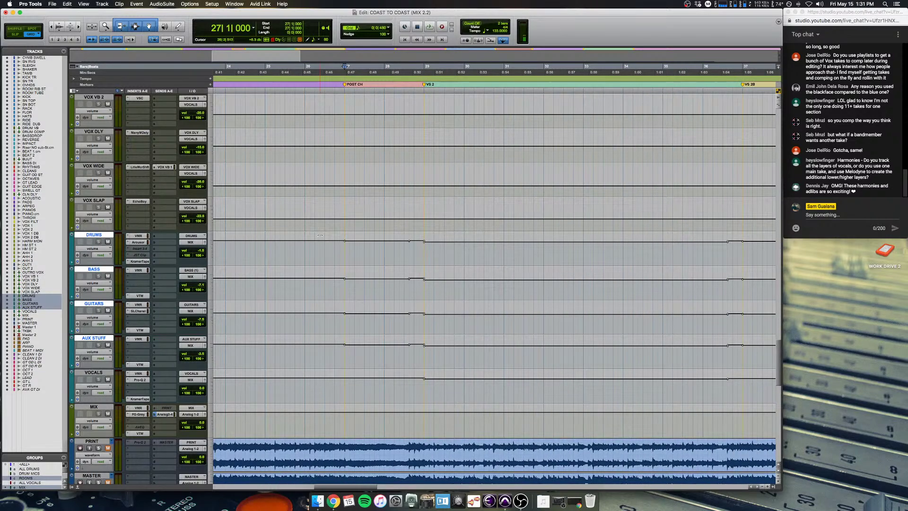
key(super+bracketleft)
key(super+bracketleft)
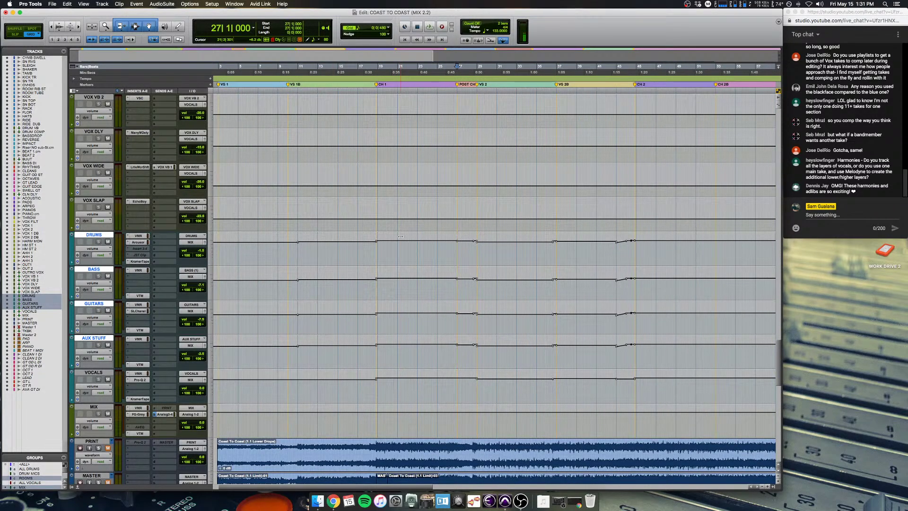
key(super+bracketleft)
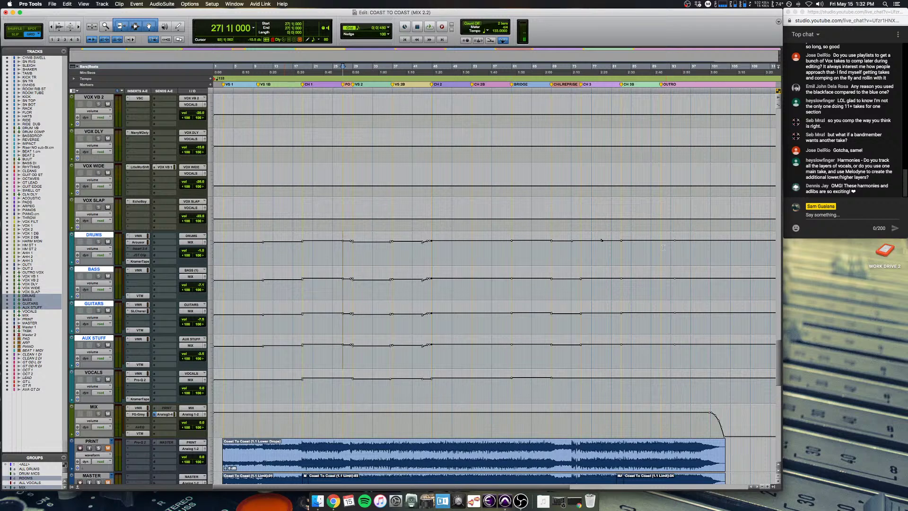
Step: Mark the outro range on the DRUMS bus and play the mix from just before the BRIDGE marker
drag(662, 247, 709, 248)
key(Left)
key(space)
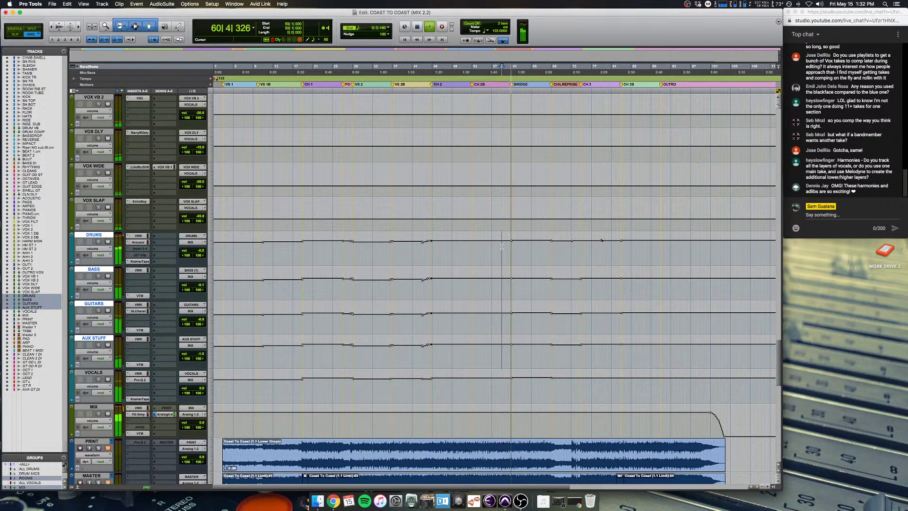
key(space)
Step: Place the edit cursor at 81|1|000 on the buses and play the transition from CH 3 into CH 3B
click(613, 246)
key(super+bracketright)
key(super+bracketright)
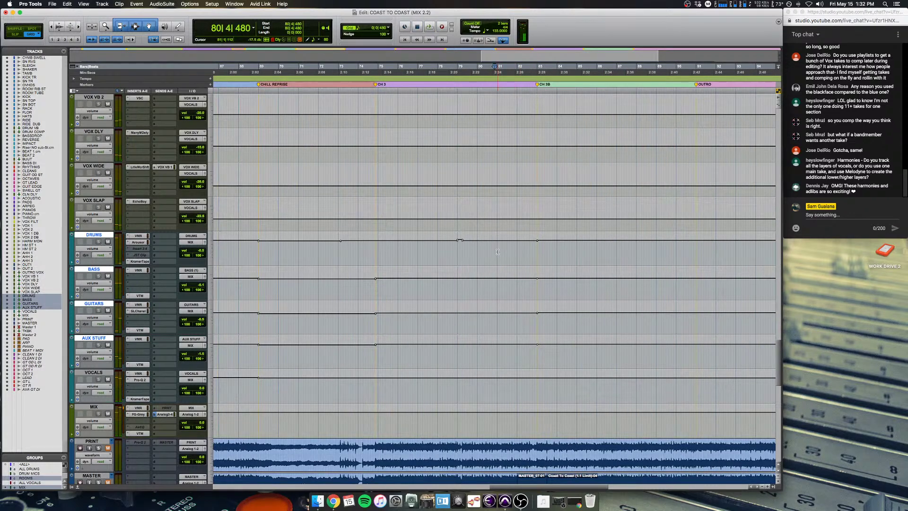
scroll(498, 251, right, 5)
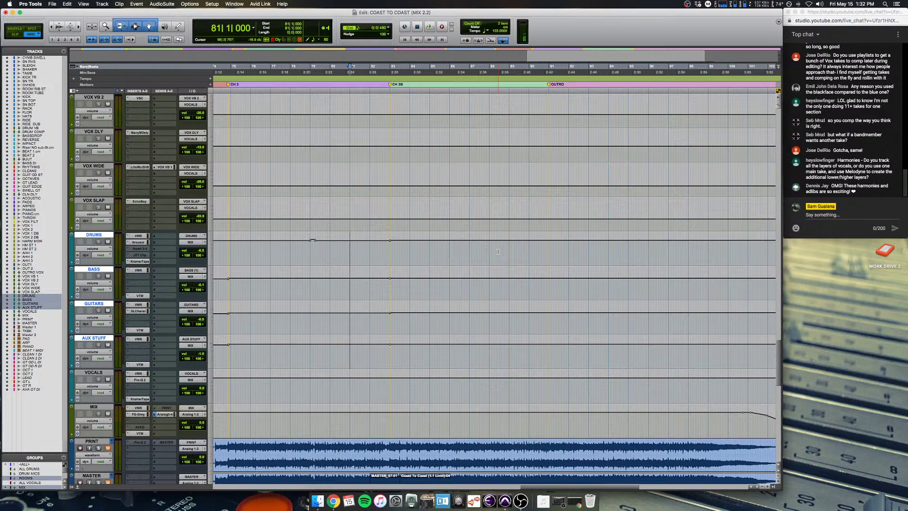
key(space)
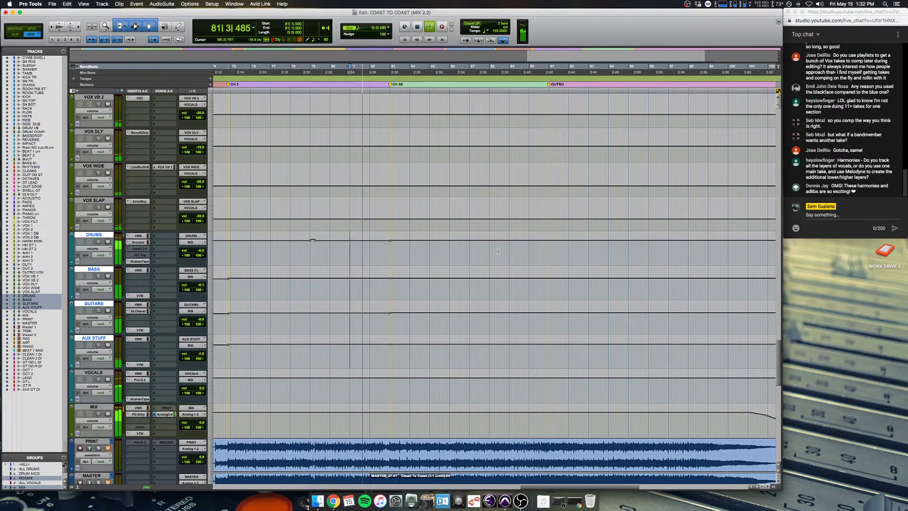
Step: Stop playback and place the edit cursor at 43|1|000 on the buses, just ahead of the CH 2 marker
key(super+bracketleft)
key(super+bracketleft)
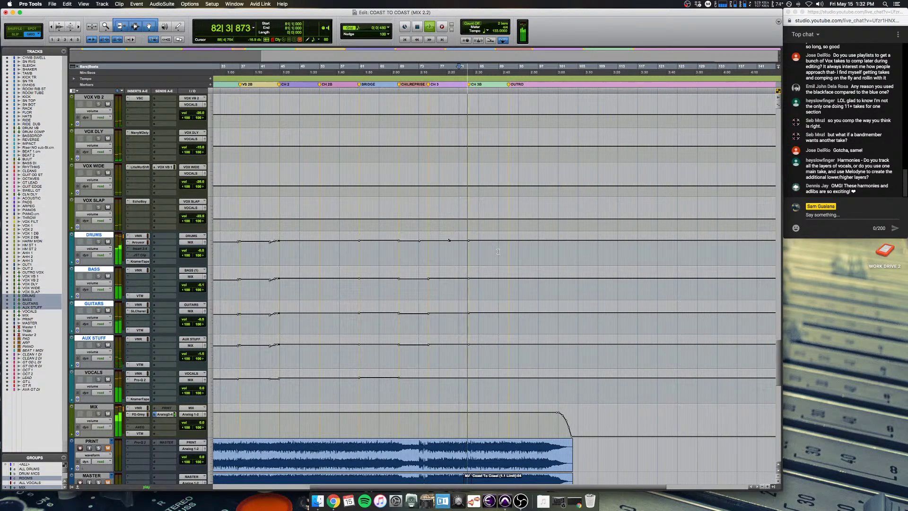
key(super+bracketleft)
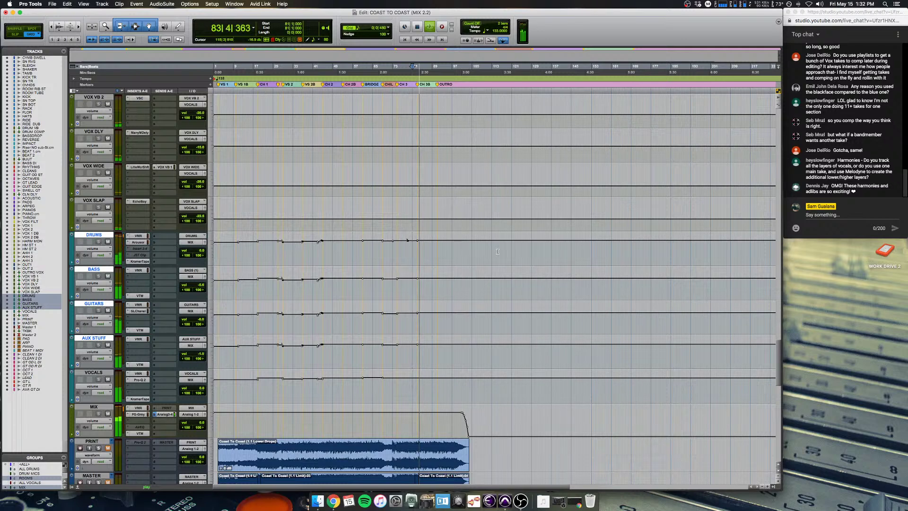
key(space)
click(322, 253)
key(super+bracketright)
key(super+bracketright)
key(super+bracketright)
key(super+bracketright)
key(super+bracketright)
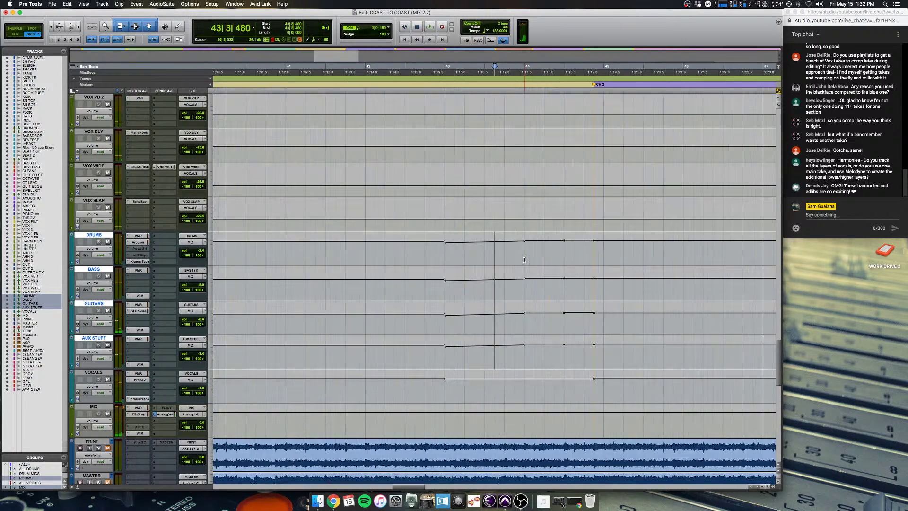
drag(573, 237, 560, 238)
scroll(445, 253, right, 5)
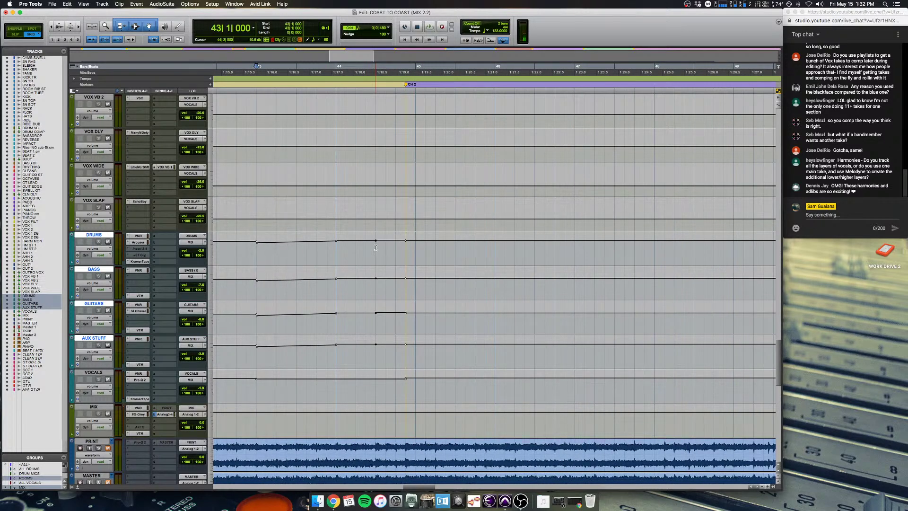
Step: Play the build into CH 2 with the VOCALS bus muted and stop after the chorus starts
key(space)
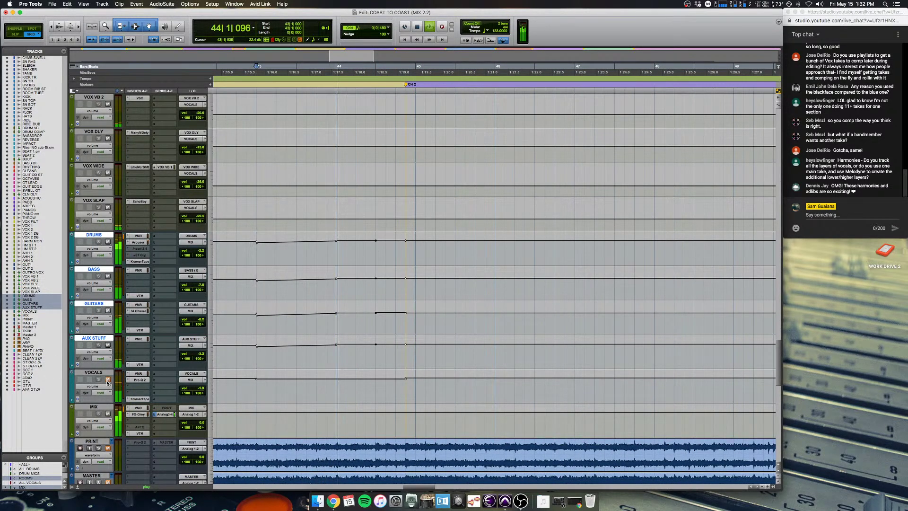
key(r)
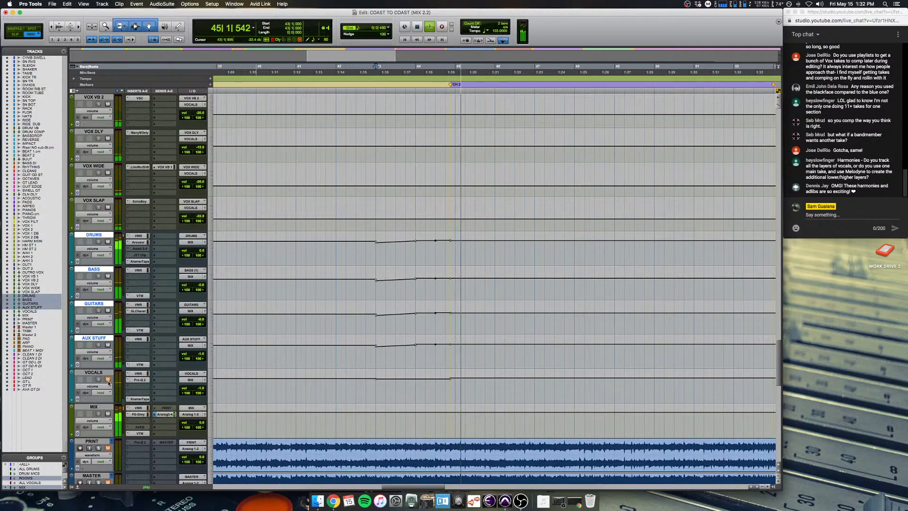
key(r)
key(r)
key(r)
key(space)
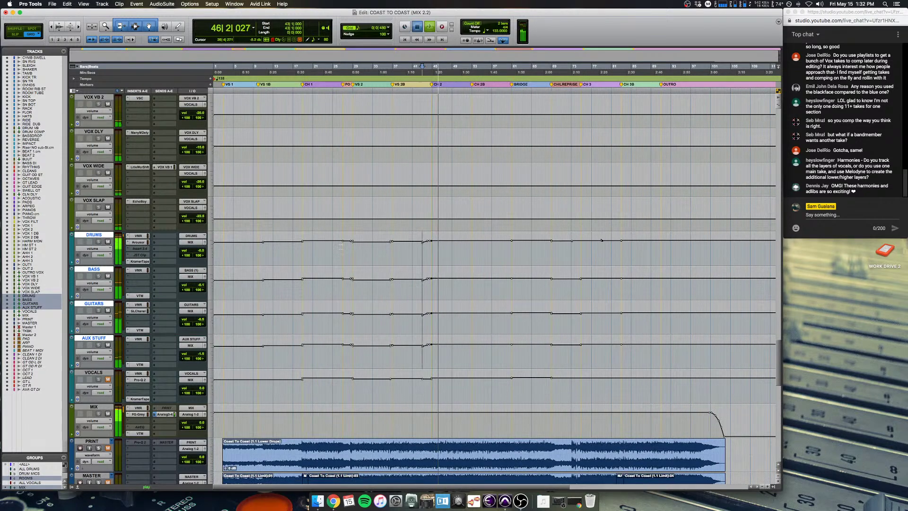
Step: Place the edit cursor at 25|1|000 on the buses and play through POST CH into VS 2
click(341, 246)
key(t)
key(t)
key(t)
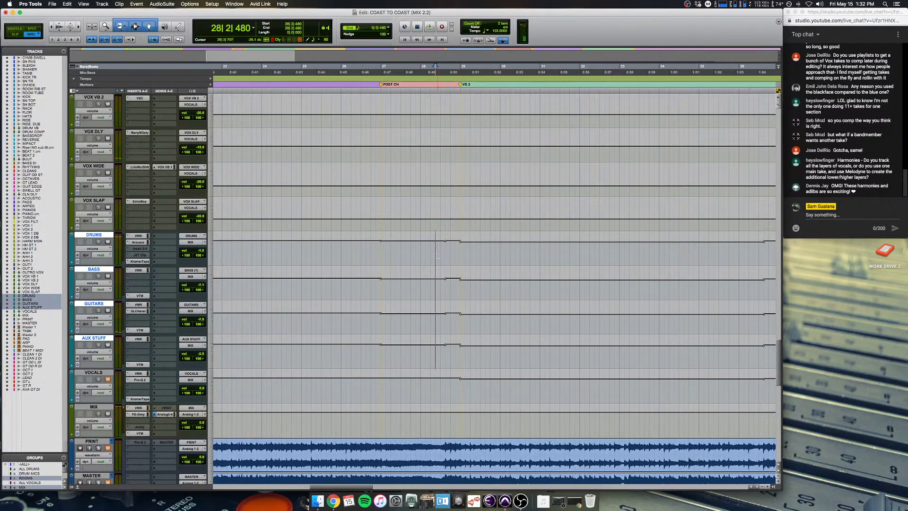
key(r)
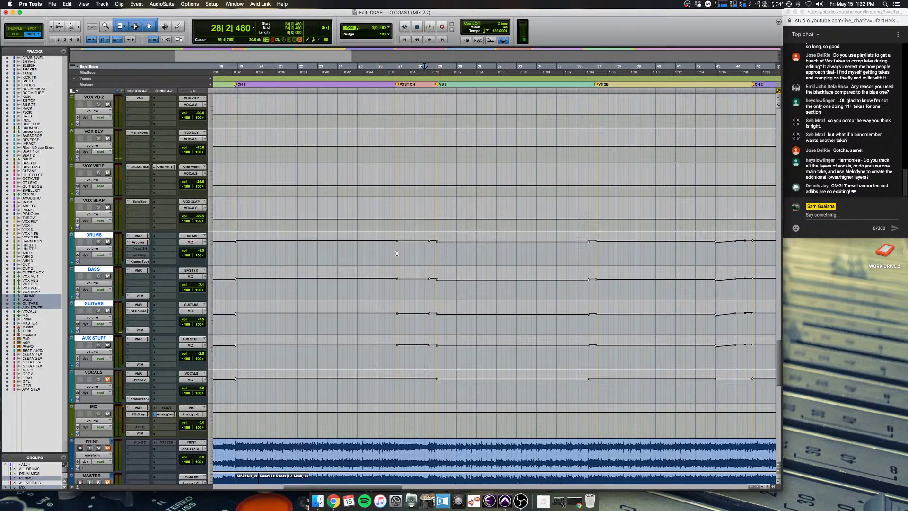
click(396, 252)
scroll(399, 252, right, 2)
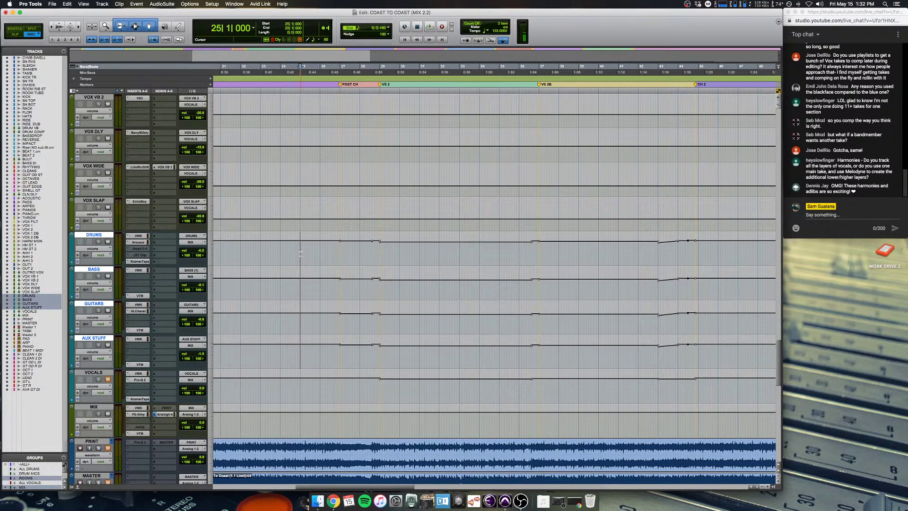
key(space)
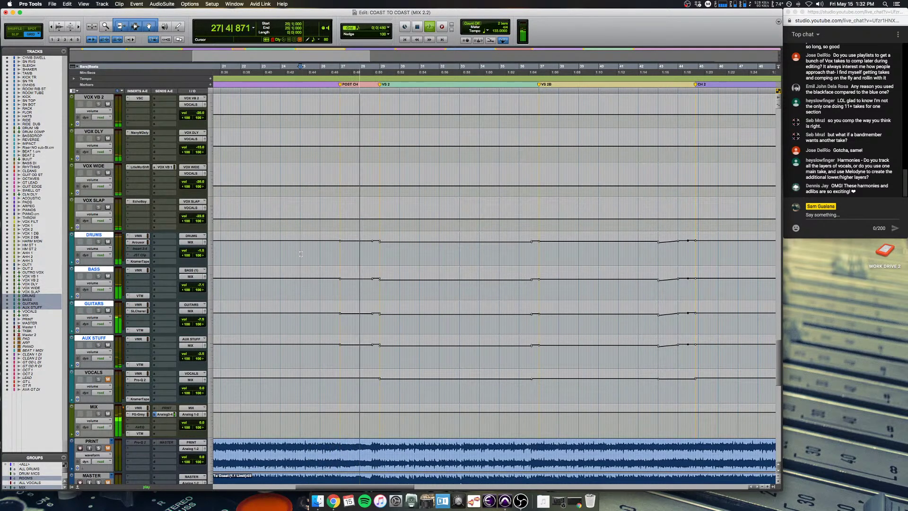
click(301, 254)
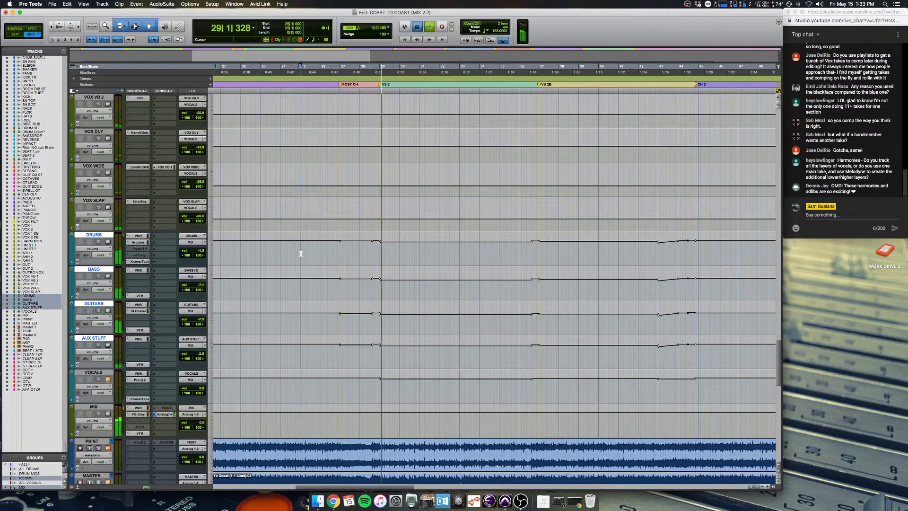
key(space)
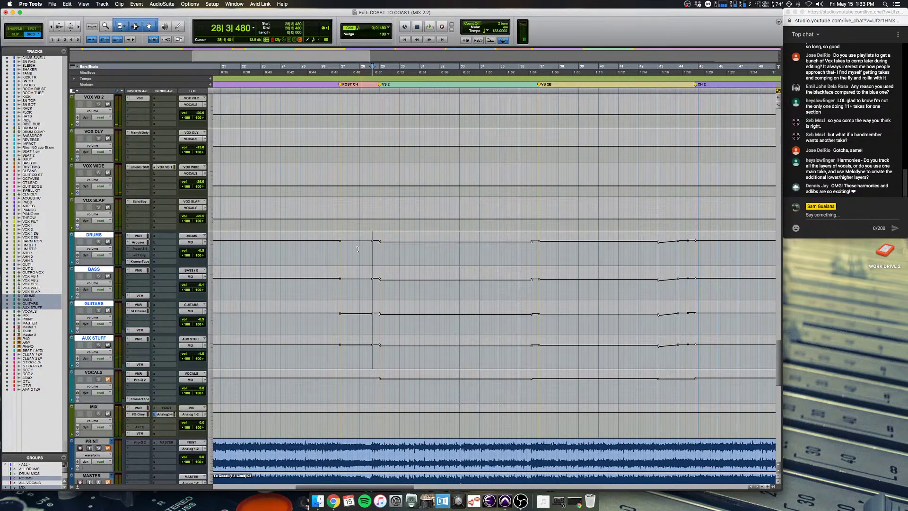
Step: Play from the POST CH marker while looking over the drum, instrument and vocal tracks across the full song
click(339, 249)
key(space)
scroll(341, 250, up, 20)
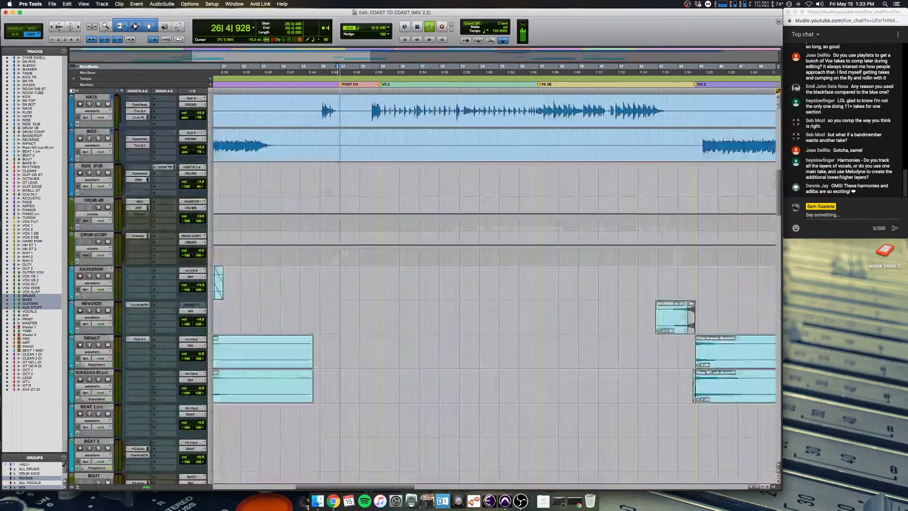
key(super+bracketleft)
key(super+bracketleft)
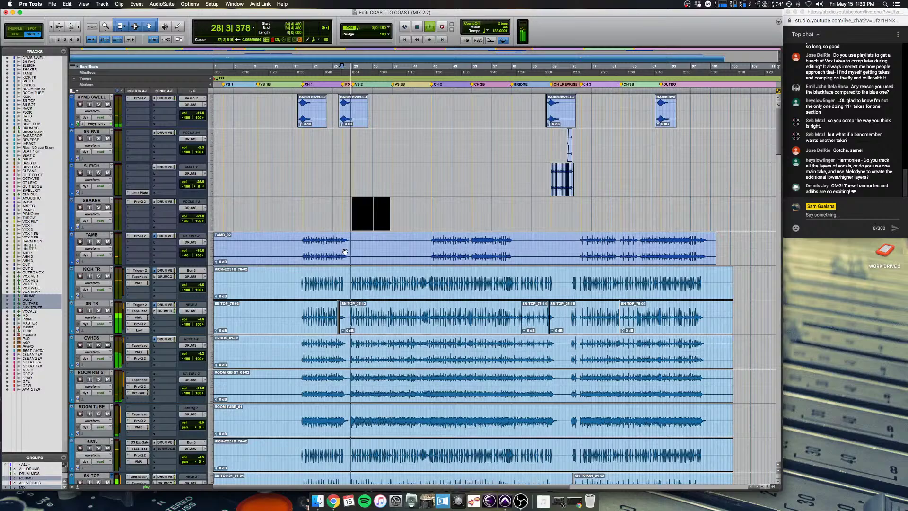
scroll(345, 251, down, 10)
scroll(345, 252, down, 15)
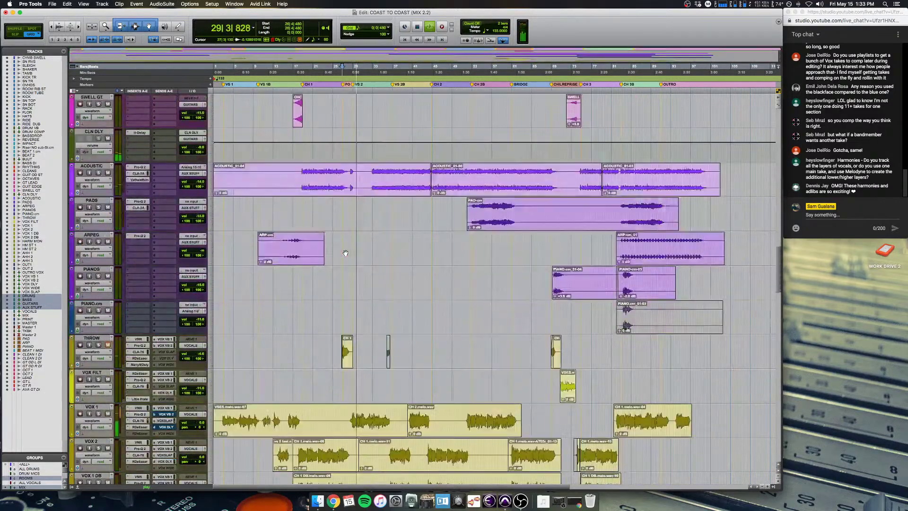
scroll(345, 252, down, 12)
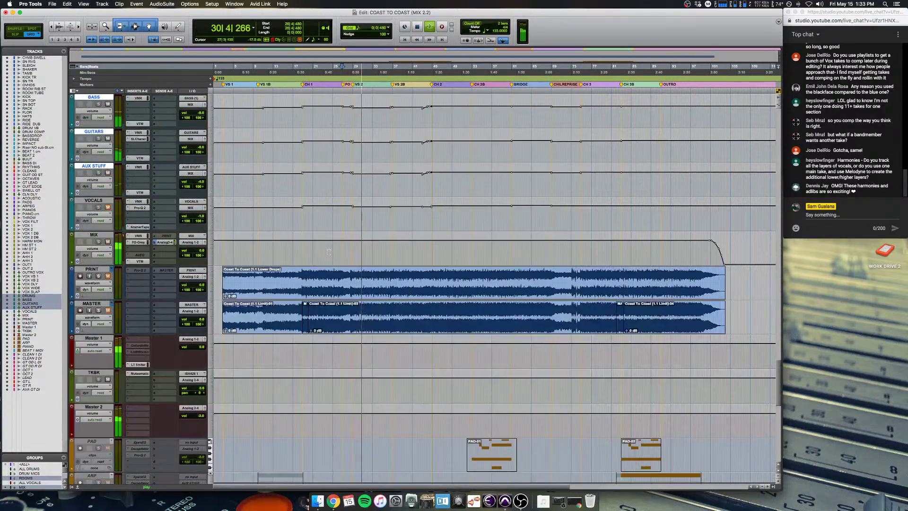
key(space)
Step: Place the edit cursor at 17|1|000 across the DRUMS, BASS, GUITARS and AUX STUFF buses, ahead of CH 1
click(282, 215)
key(super+bracketright)
key(super+bracketright)
key(super+bracketright)
scroll(331, 191, up, 1)
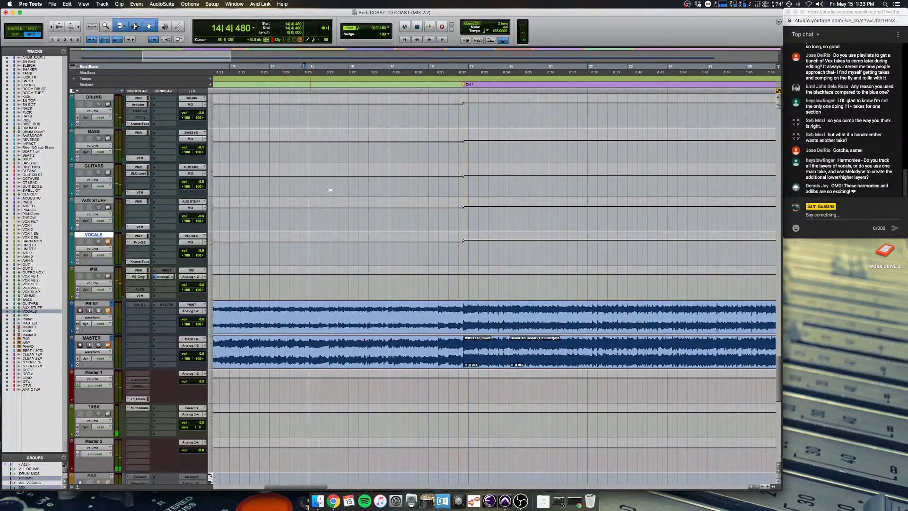
click(416, 119)
scroll(418, 118, up, 1)
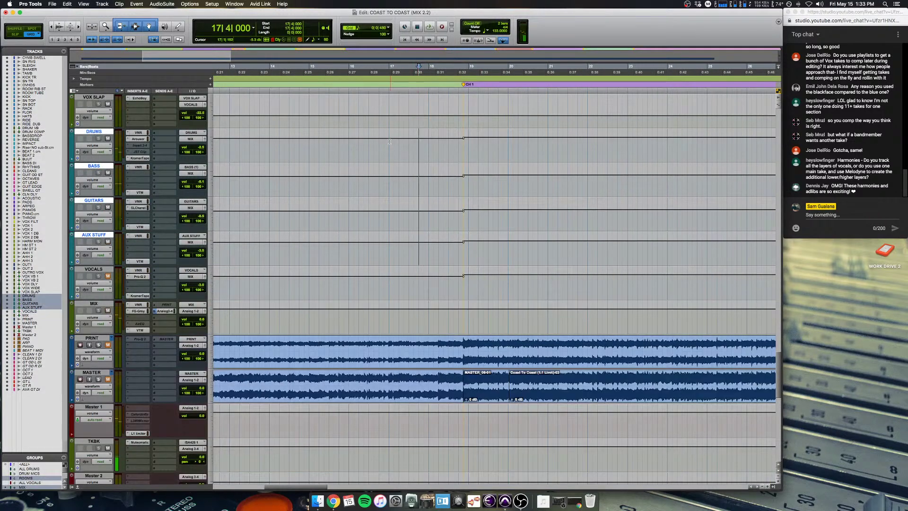
drag(382, 129, 382, 129)
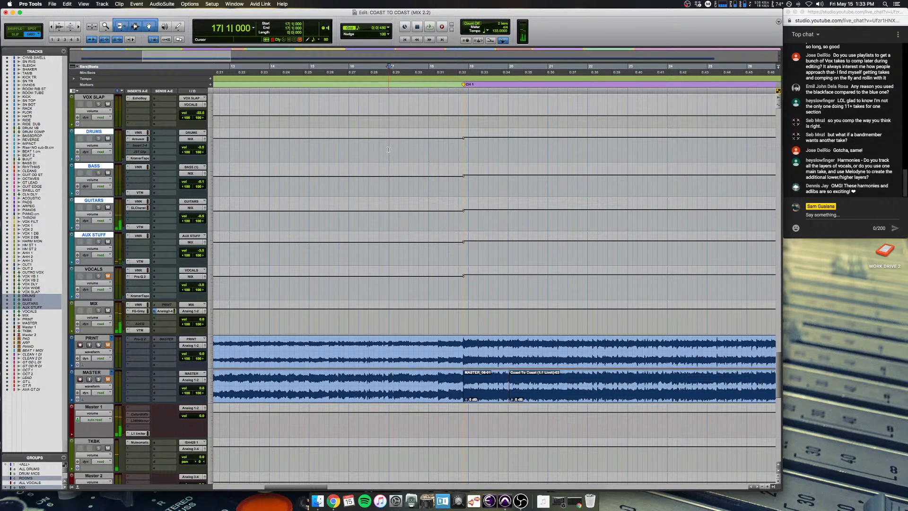
Step: Play the transition into CH 1 and compare the bus volume moves across the song before stopping
key(space)
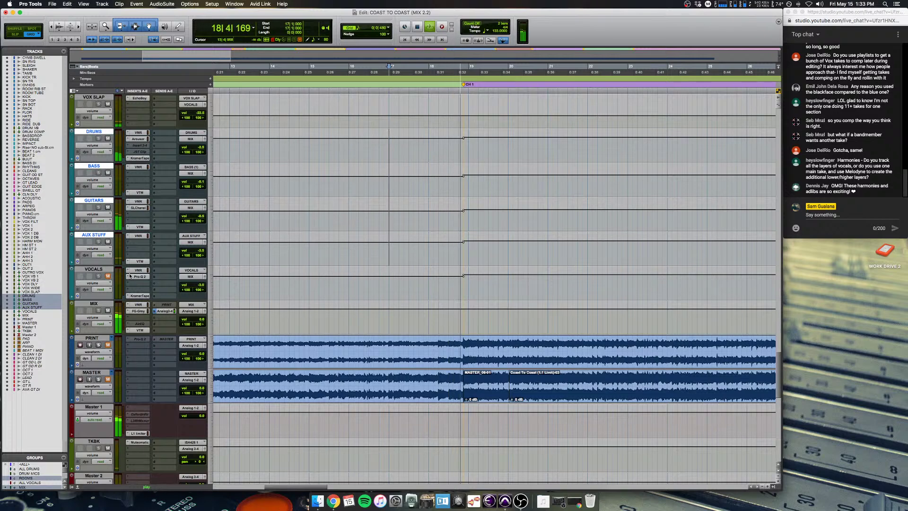
key(super+bracketleft)
key(super+bracketleft)
key(super+bracketleft)
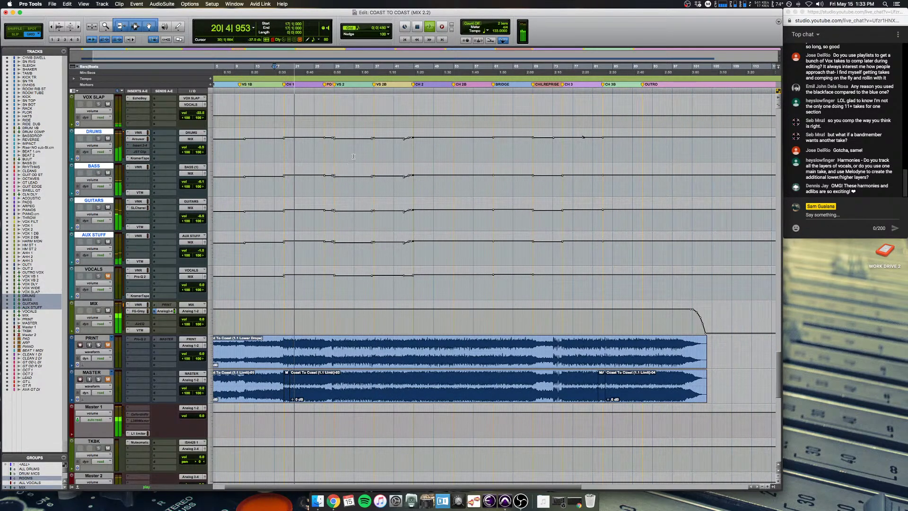
key(space)
Step: Place the edit cursor at 35|1|000 on the buses and play the transition from VS 2 into VS 2B
click(369, 155)
key(super+bracketright)
key(super+bracketright)
key(super+bracketright)
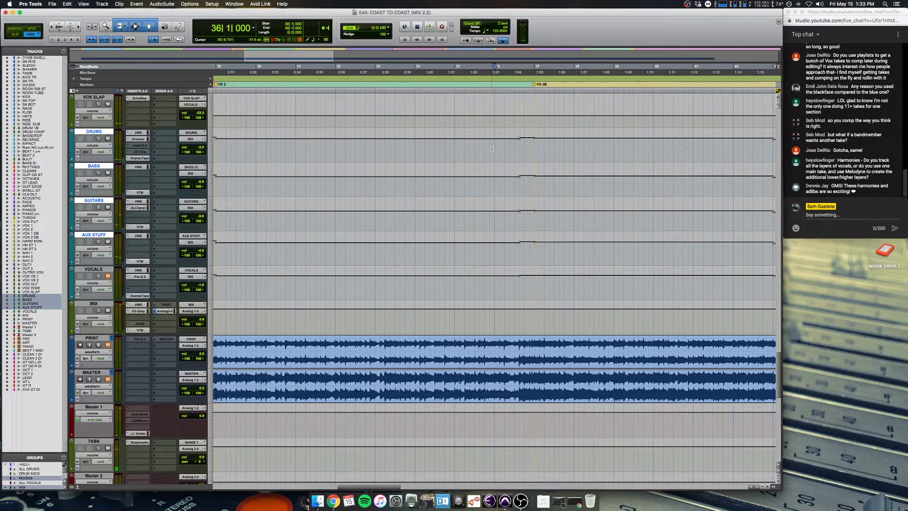
key(space)
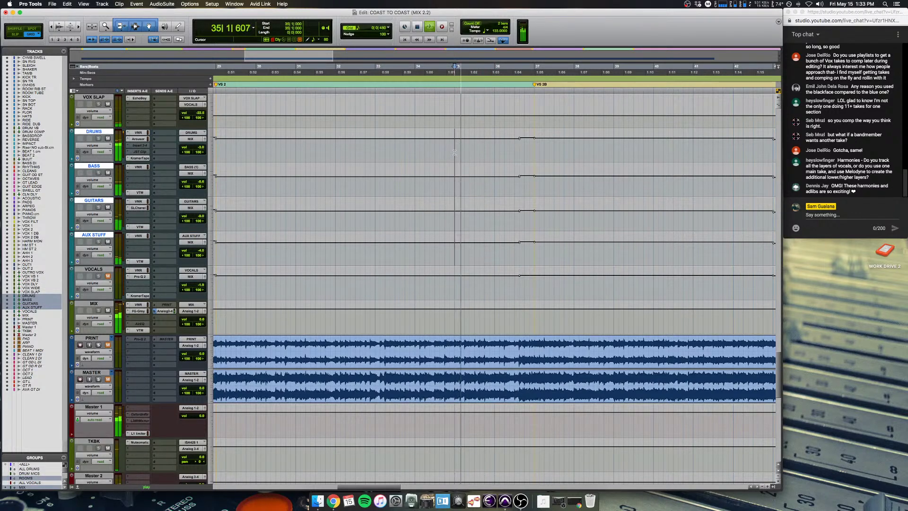
key(super+bracketleft)
key(super+bracketleft)
key(super+bracketleft)
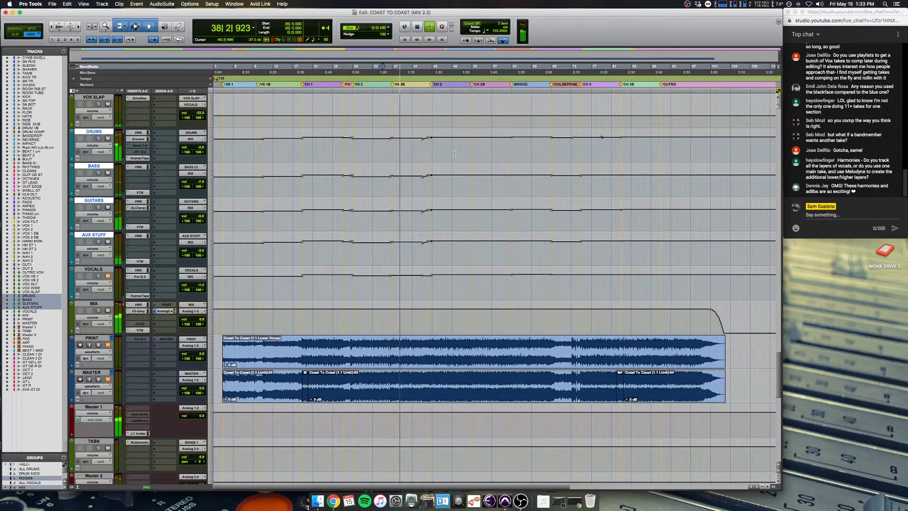
key(space)
Step: Switch the track view of all tracks from waveform to volume automation, starting from the VOX 2 track
scroll(415, 257, up, 15)
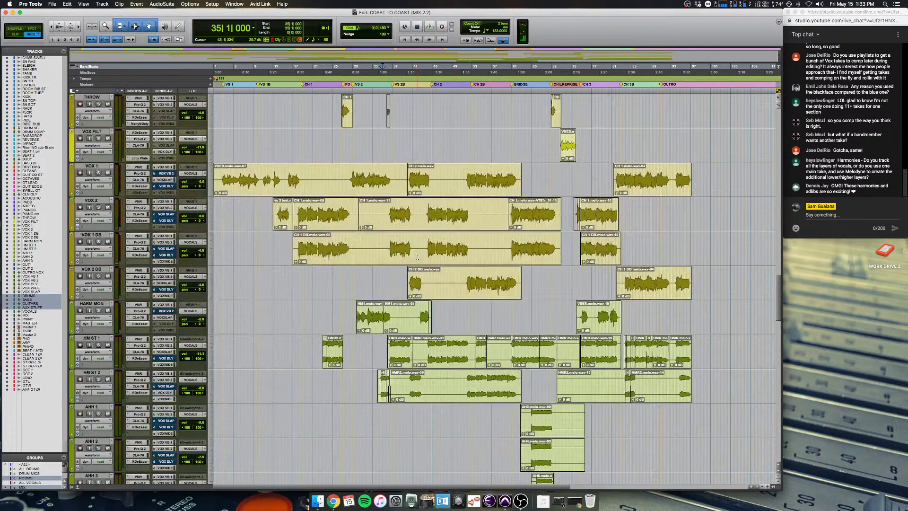
alt+click(94, 217)
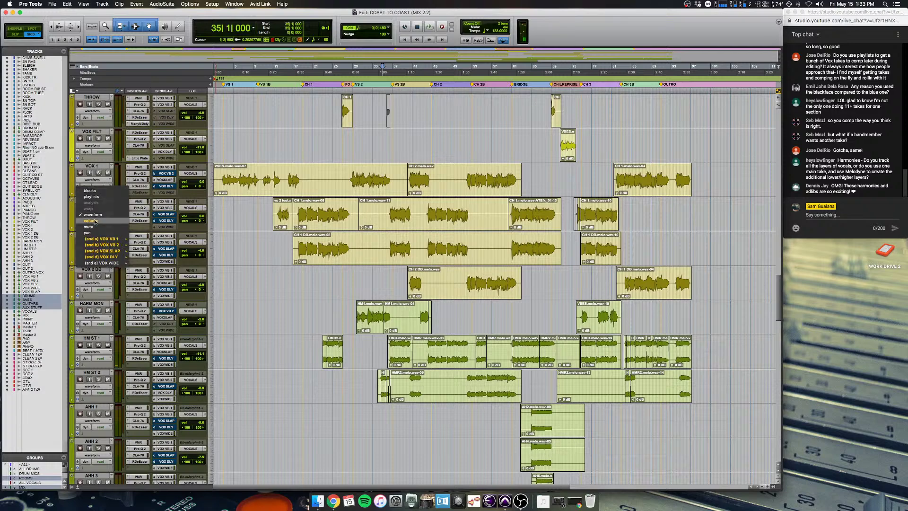
click(96, 221)
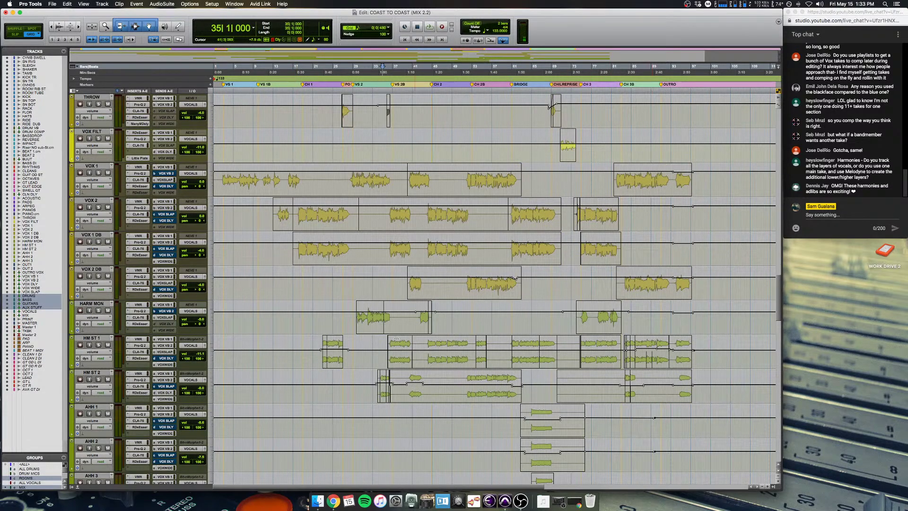
Step: Mark the bus automation from 41|4|000 into the OUTRO and clear the selection by placing the edit cursor at 10|2|480
scroll(373, 313, down, 10)
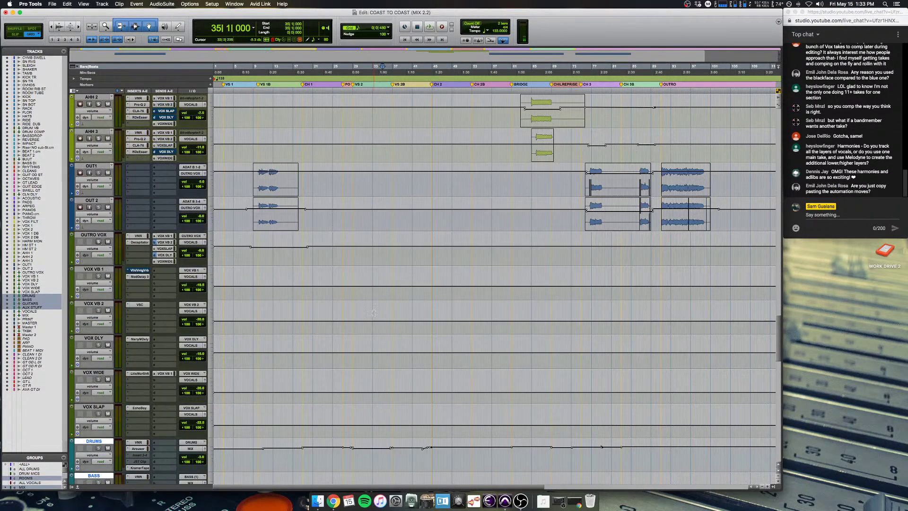
scroll(374, 312, down, 7)
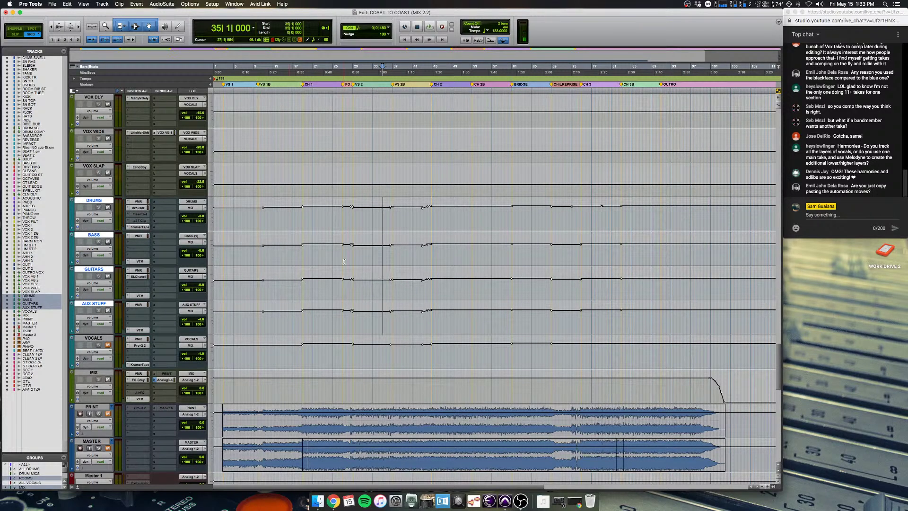
drag(416, 257, 677, 248)
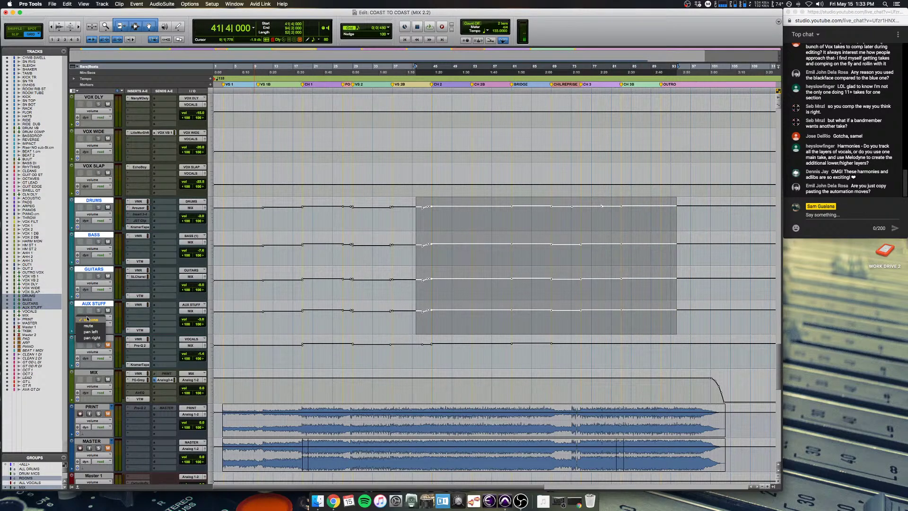
click(260, 257)
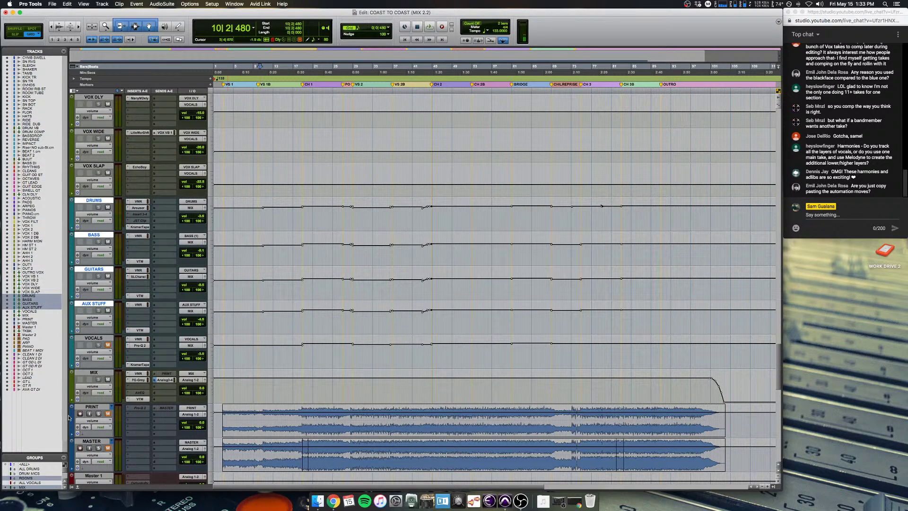
Step: Enlarge the edit groups list and make MIX the only active group
scroll(27, 482, down, 3)
scroll(27, 481, up, 2)
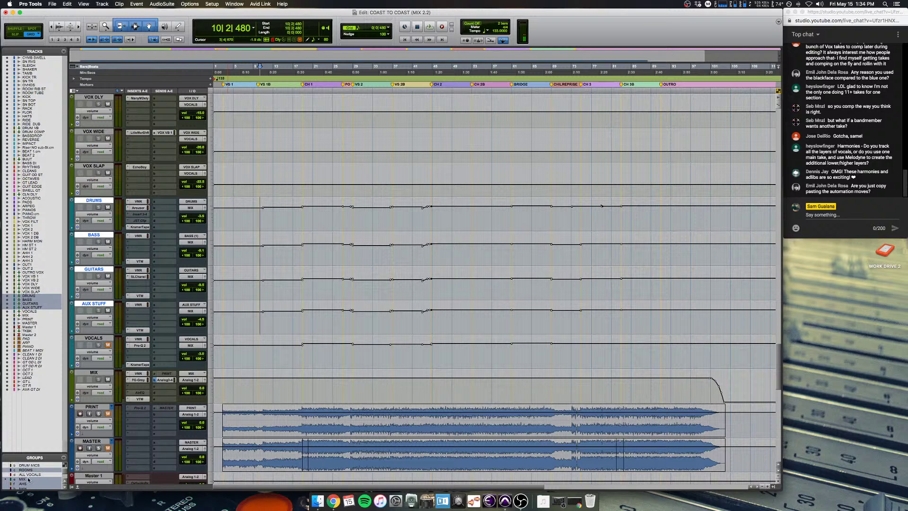
drag(32, 452, 32, 350)
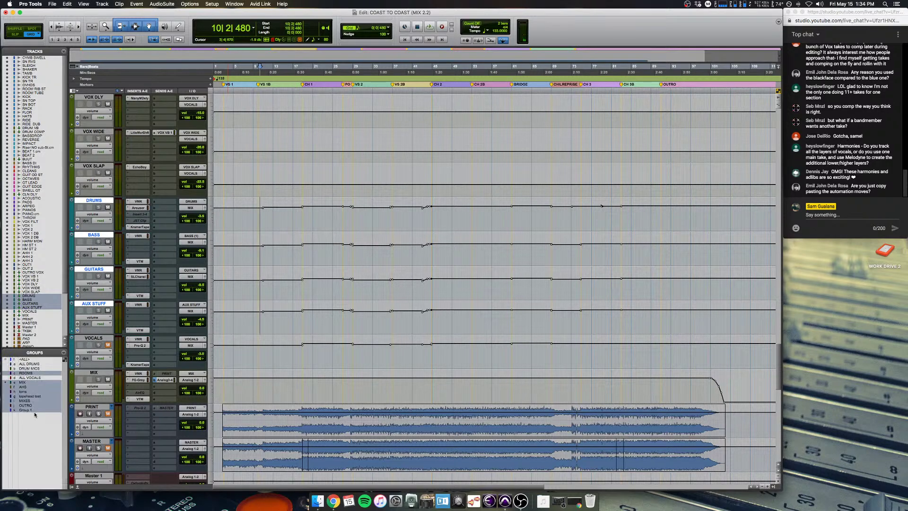
click(21, 383)
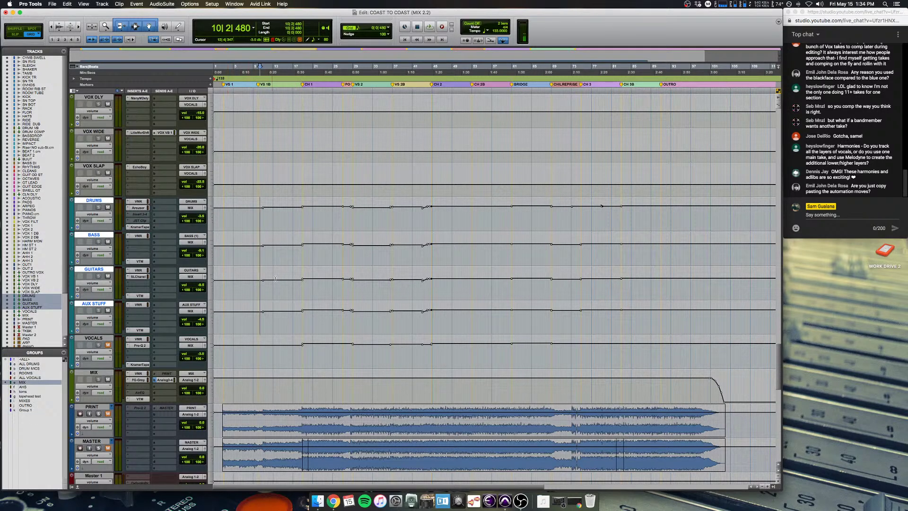
Step: Mark the volume automation of the guitar tracks from GUIT OD ST to GUIT EDGE, starting at 9|4|000
click(327, 277)
scroll(390, 284, up, 15)
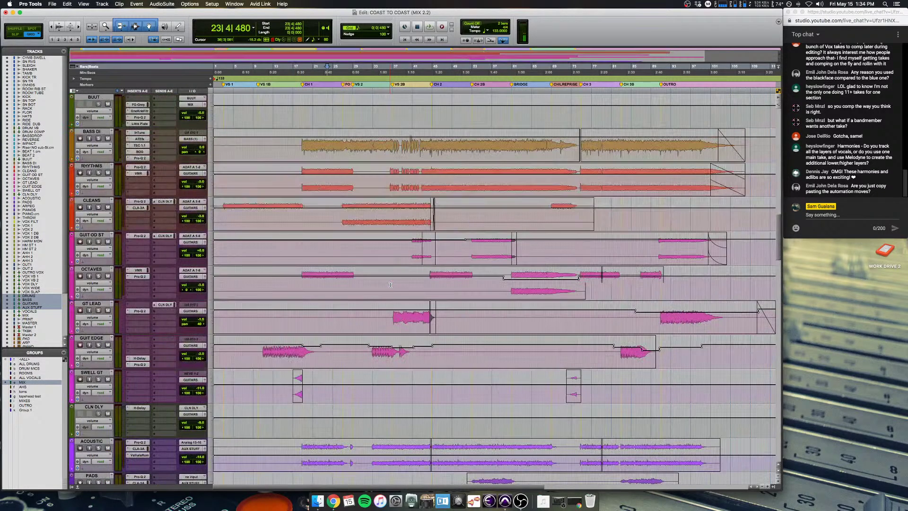
drag(268, 350, 761, 234)
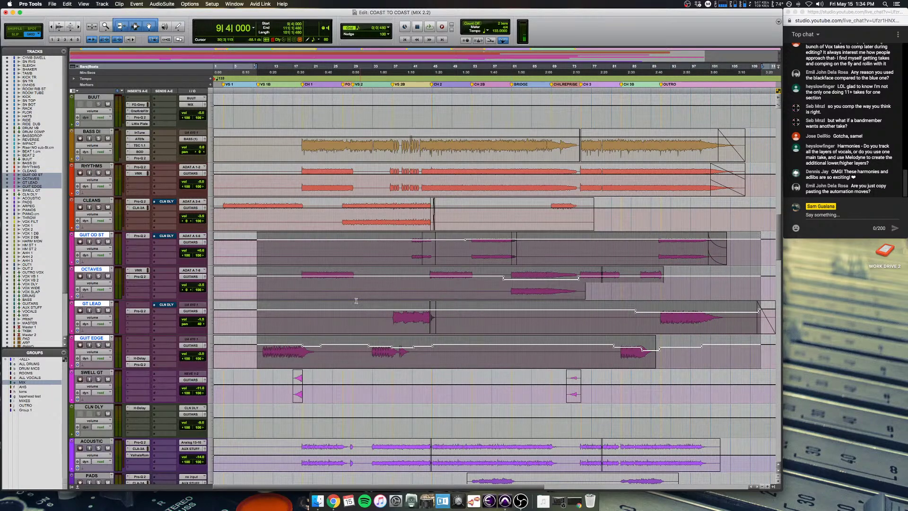
scroll(327, 311, up, 10)
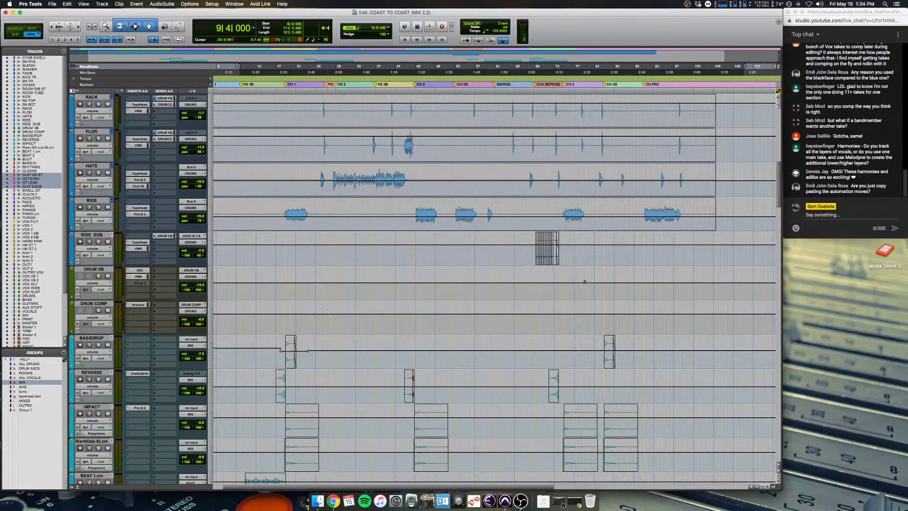
Step: Mark the DRUM VB volume automation from CH 3 into CH 3B, starting at 77|3|480
drag(597, 180, 633, 185)
scroll(631, 185, up, 15)
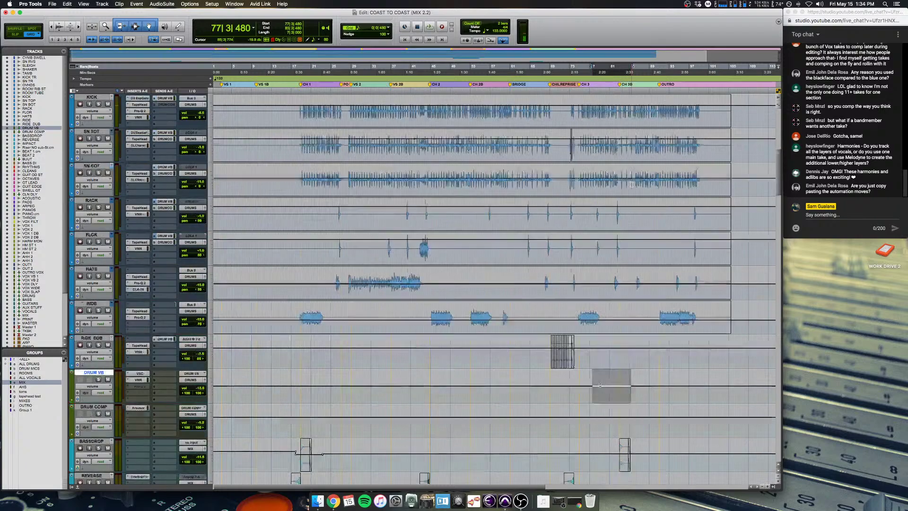
scroll(631, 184, down, 5)
scroll(473, 198, up, 5)
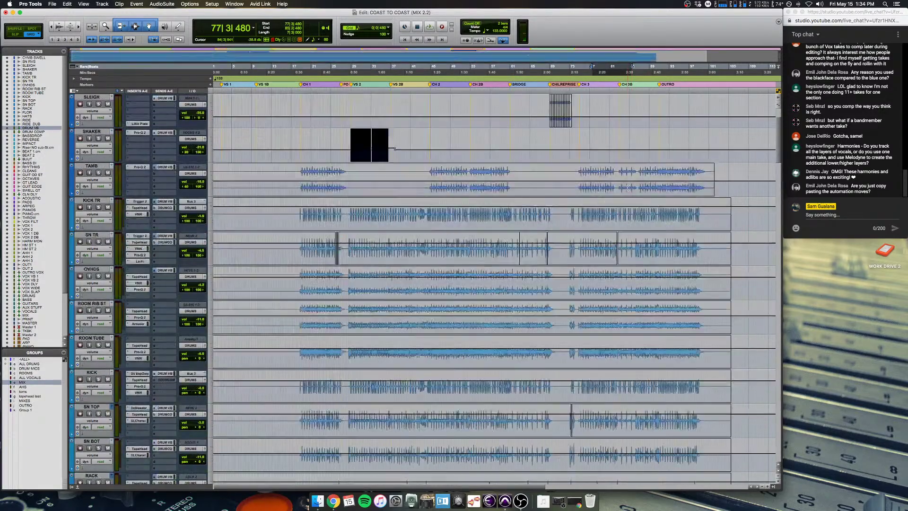
Step: Examine the SHAKER track up close around POST CH and mark its volume automation from 28|3|000 into VS 2
click(342, 211)
key(super+])
key(super+])
key(super+])
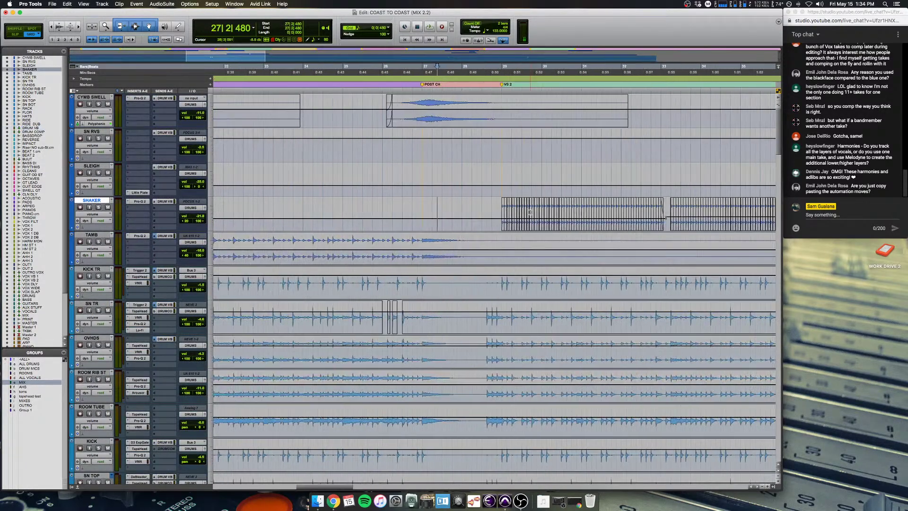
scroll(461, 212, right, 2)
drag(461, 220, 571, 219)
key(super+[)
key(super+[)
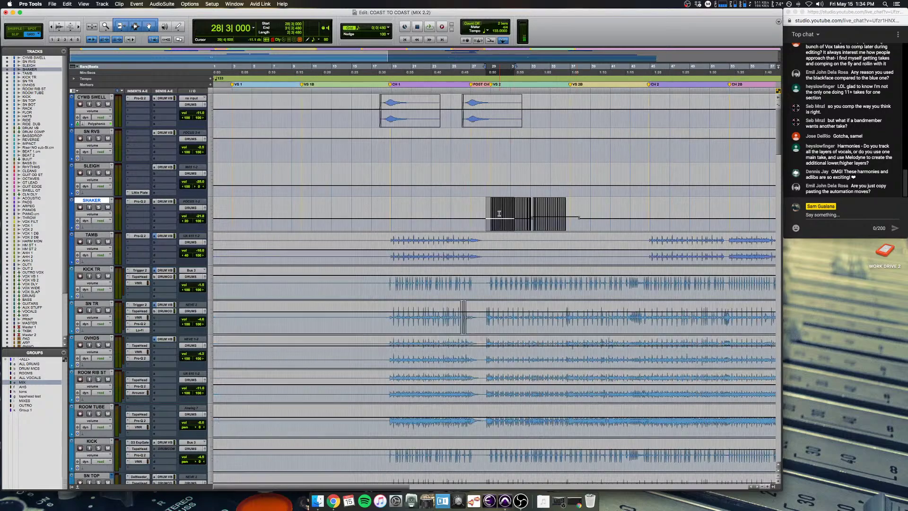
Step: Place the edit cursor at 16|4|480 on the BASSDROP track and review the volume automation of the tracks down to the buses
scroll(499, 213, down, 10)
click(367, 164)
key(super+[)
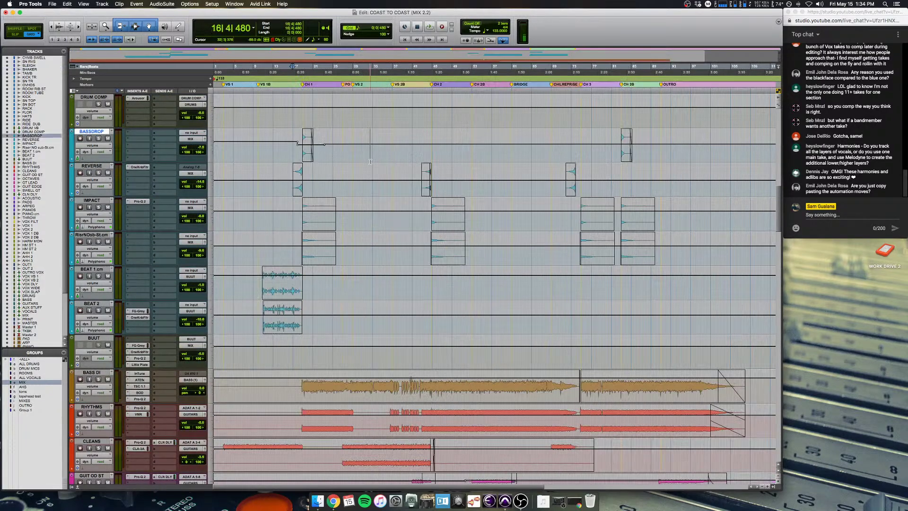
scroll(364, 213, down, 12)
scroll(363, 238, down, 12)
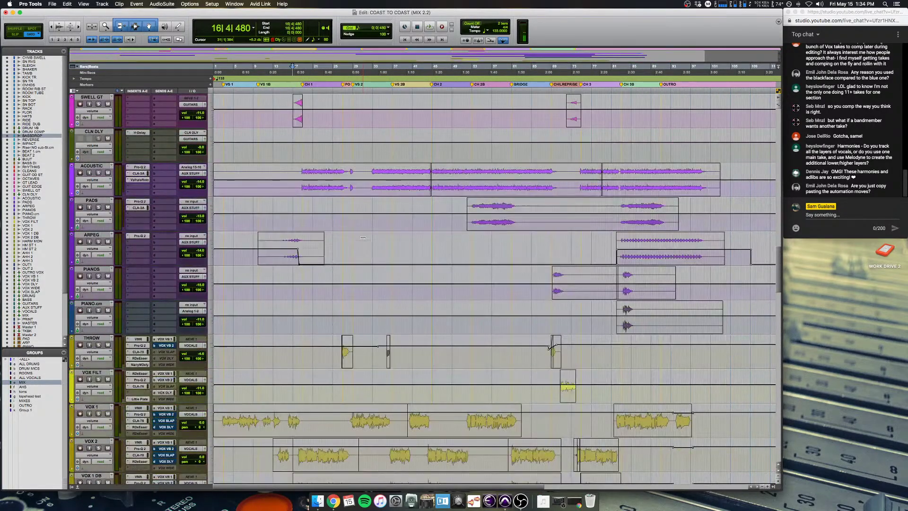
scroll(362, 238, down, 12)
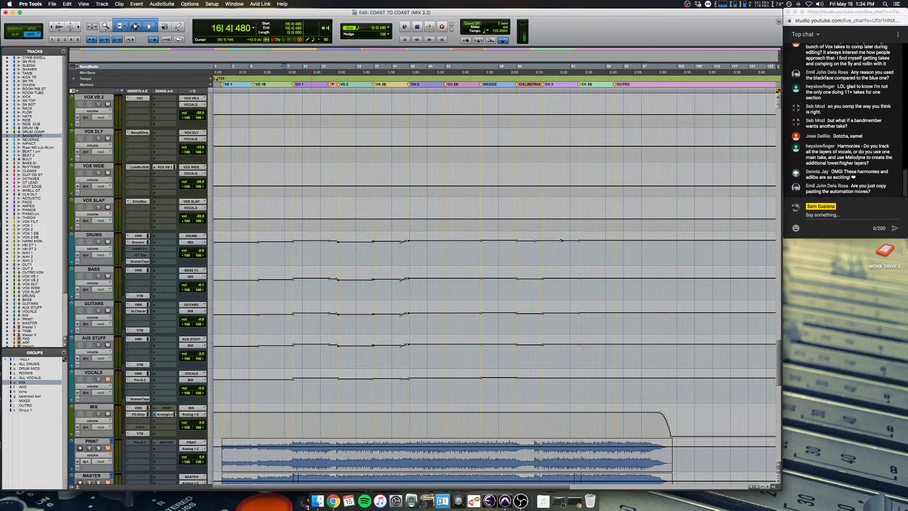
Step: Mark the bus automation across CH 1, then examine its start up close with the edit cursor at 19|1|000
double_click(297, 249)
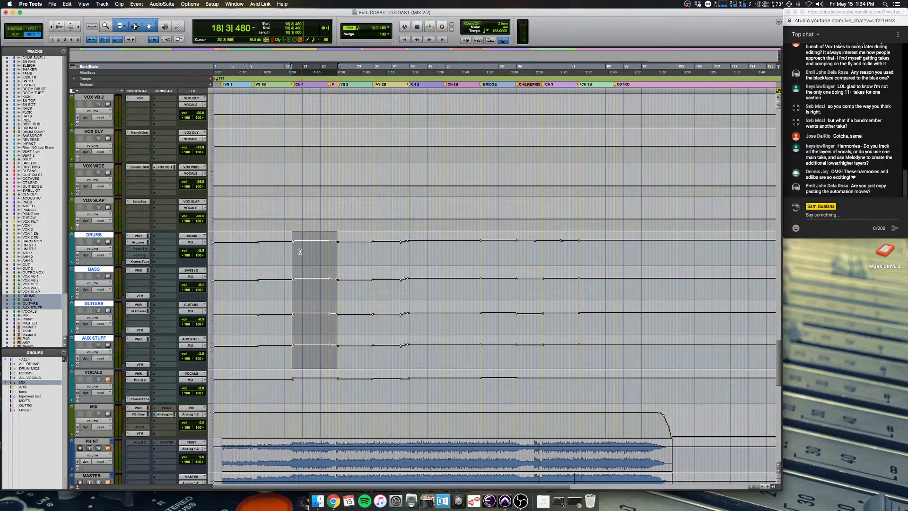
click(300, 251)
key(super+bracketright)
key(super+bracketright)
key(super+bracketright)
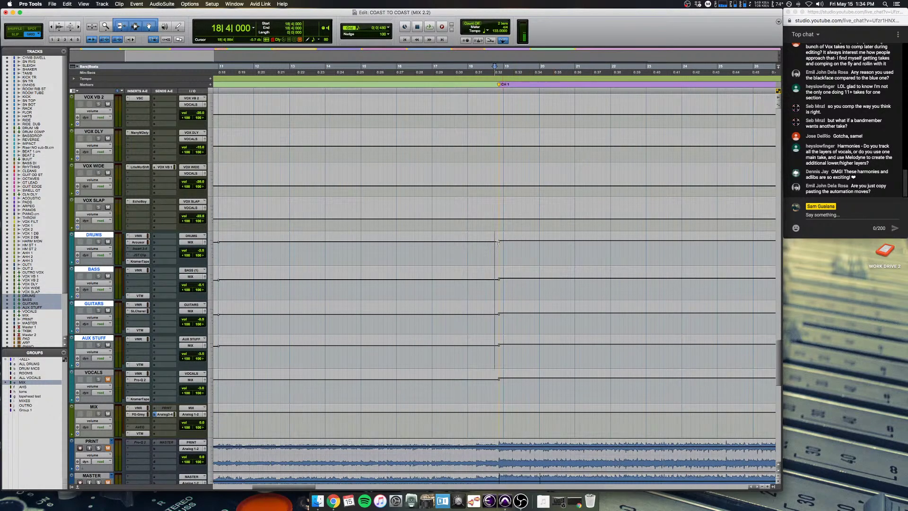
click(501, 245)
Step: Mark the bus automation from CH 2 into CH 2B, first from 48|3|480 and again from 46|3|480
key(super+bracketleft)
key(super+bracketleft)
scroll(502, 247, right, 5)
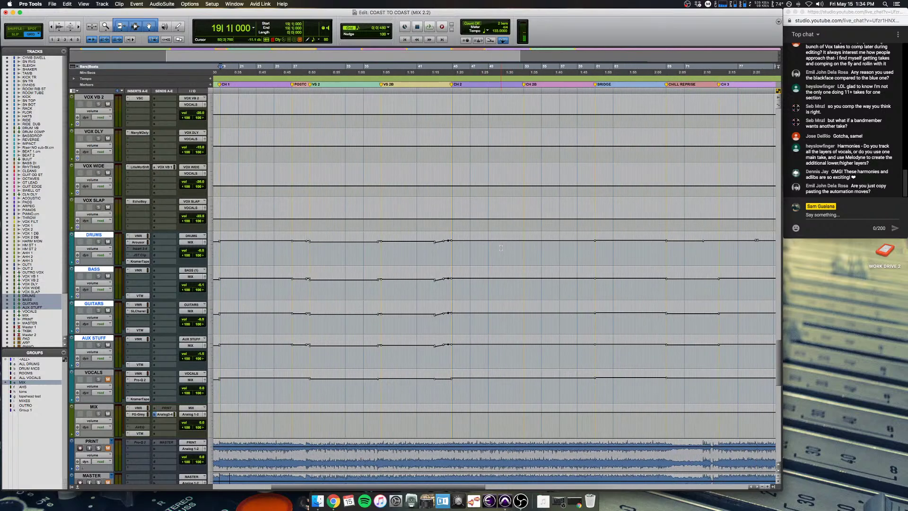
drag(485, 248, 566, 250)
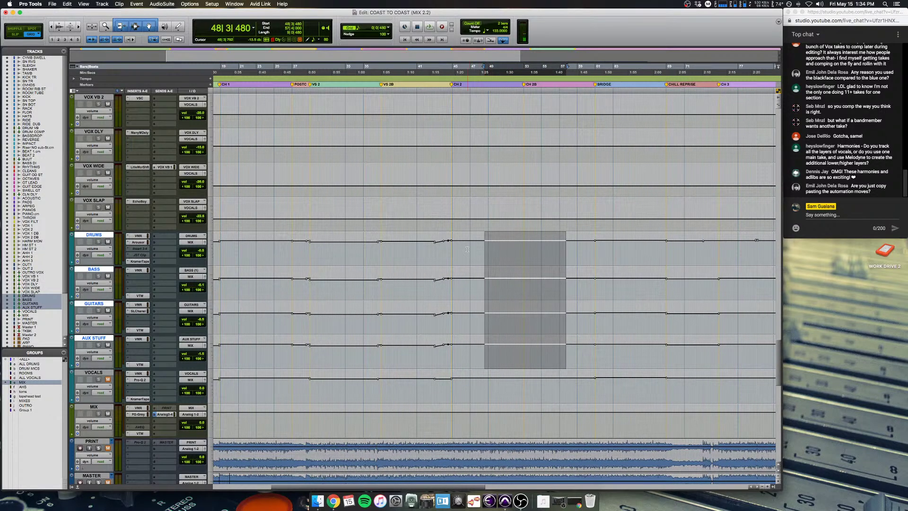
drag(467, 250, 548, 254)
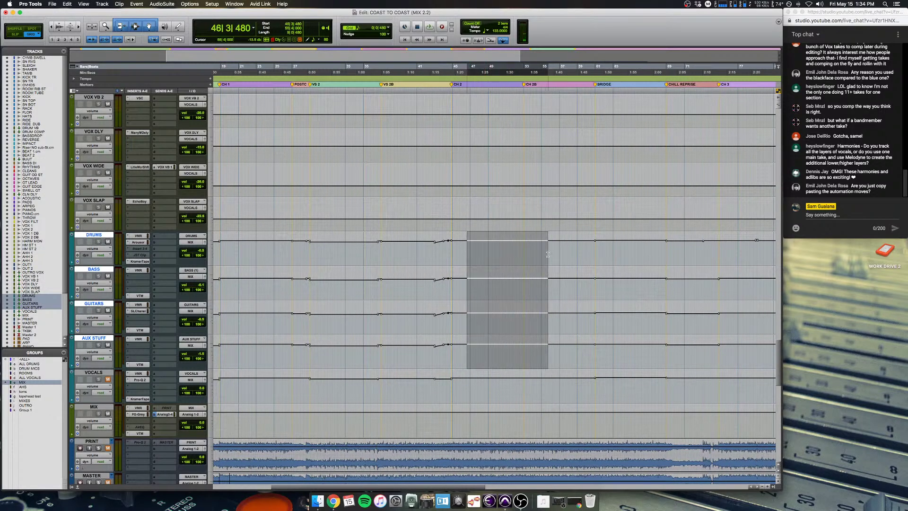
Step: Place the edit cursor at 47|1|000 on the buses, play part of CH 2 and stop playback
click(470, 250)
key(space)
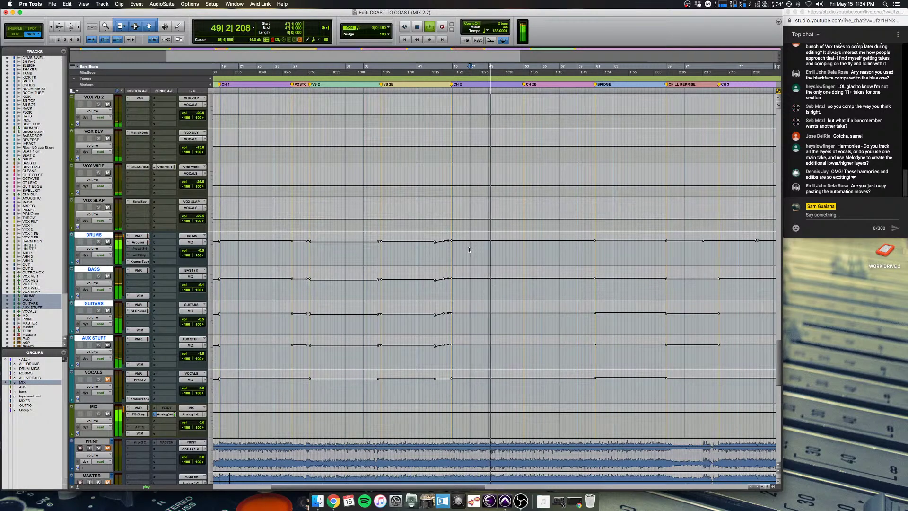
key(super+bracketleft)
key(space)
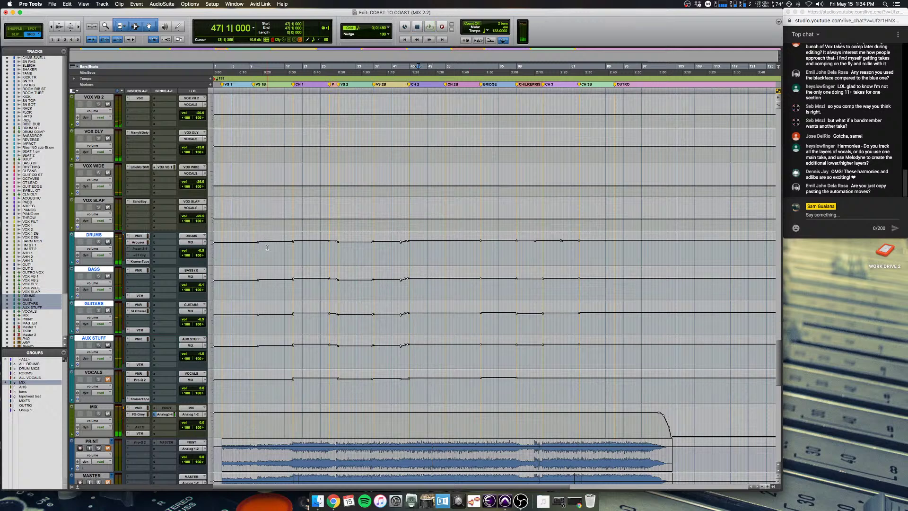
Step: Place the edit cursor at 24|3|480 on the buses and examine the automation from CH 1 through POST CH up close
click(268, 246)
key(super+bracketright)
key(super+bracketright)
click(634, 250)
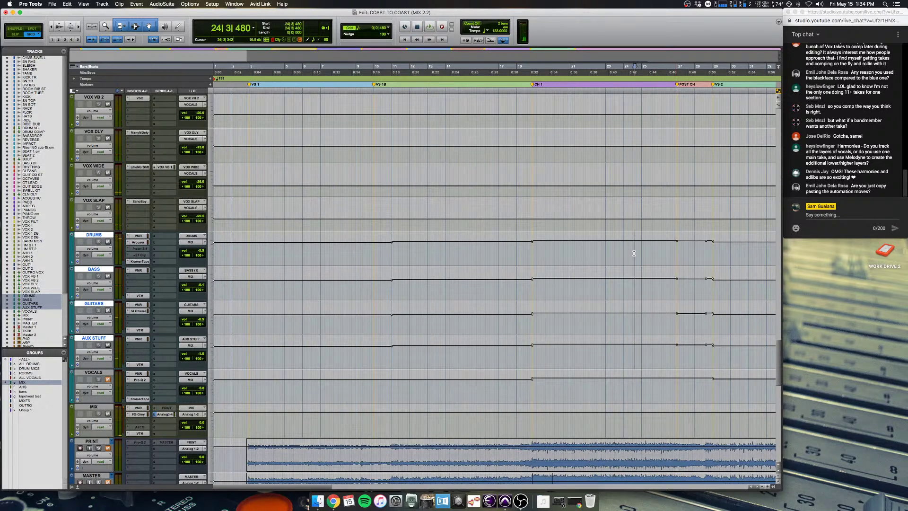
key(super+bracketright)
scroll(437, 252, right, 3)
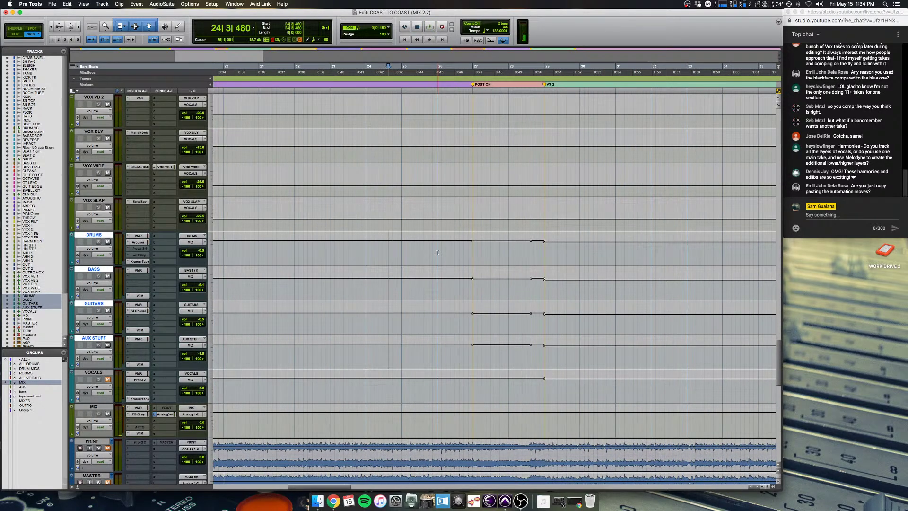
Step: Place the edit cursor at 26|1|000 on the buses and play the end of CH 1 through POST CH
click(437, 249)
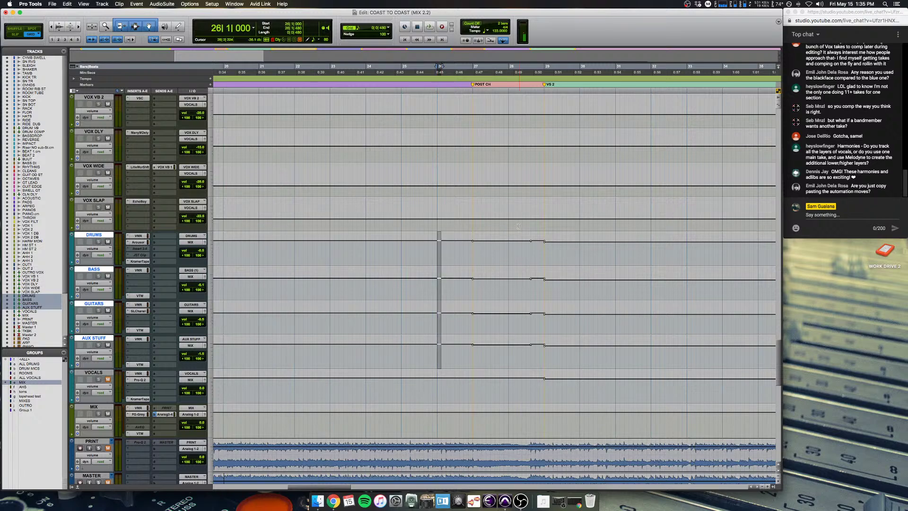
click(437, 253)
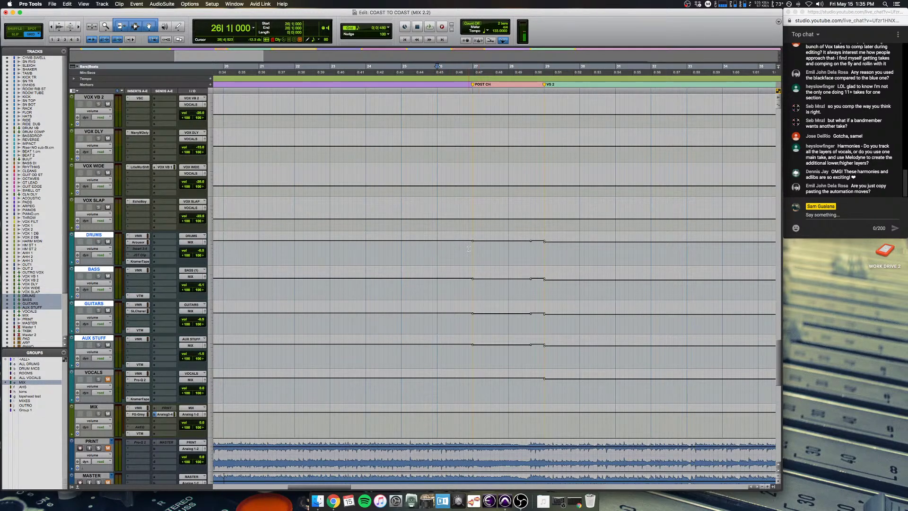
key(space)
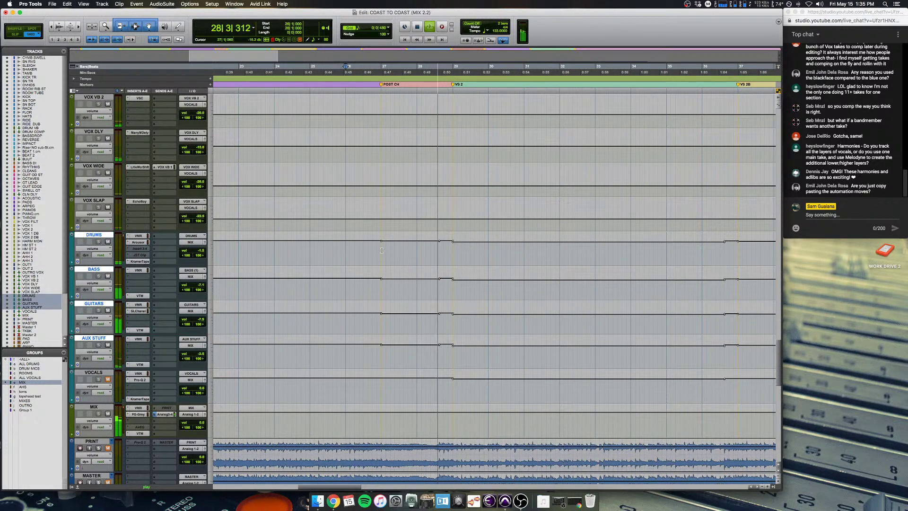
key(space)
Step: Mark the bus automation from 28|3|480 up to VS 2, then from 27|1|000 to 28|3|480, and clear the selection
drag(382, 250, 453, 254)
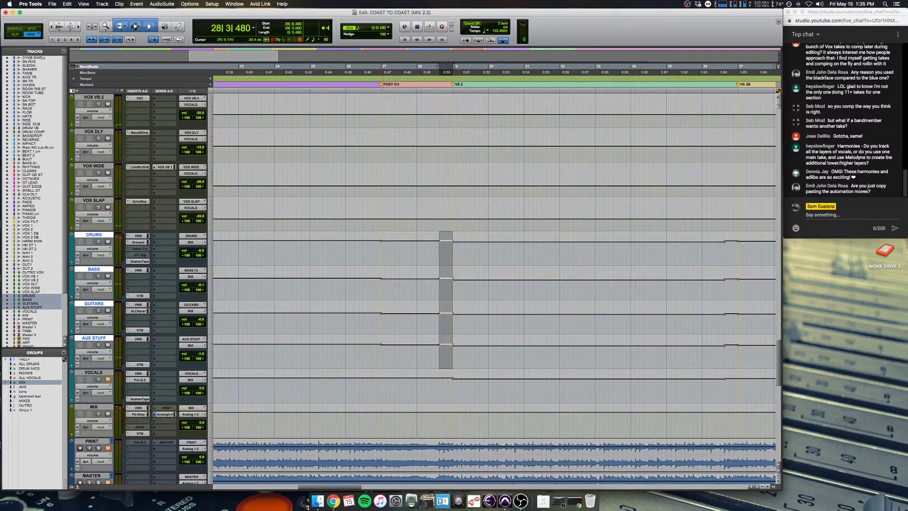
drag(380, 252, 438, 254)
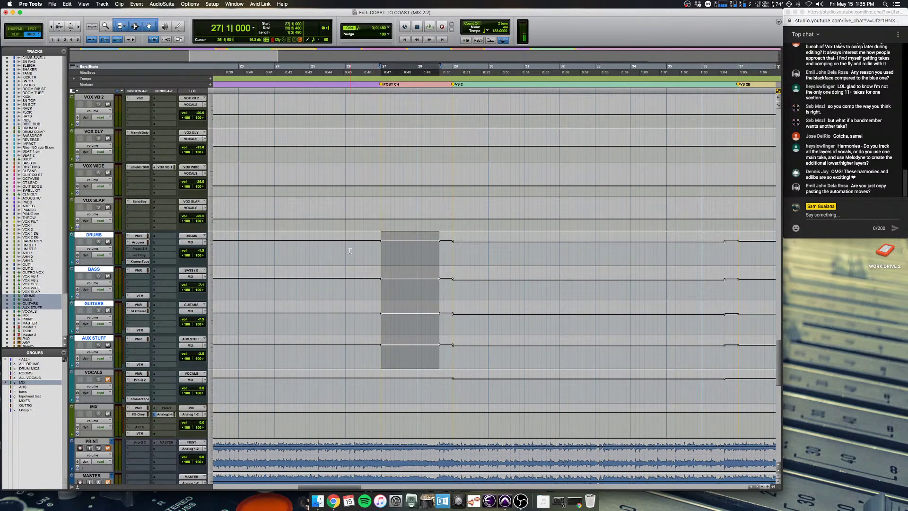
click(413, 231)
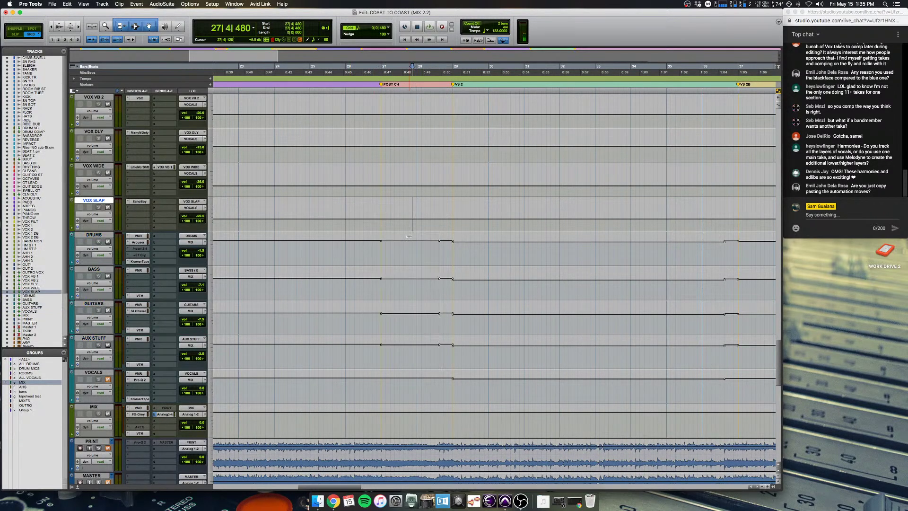
Step: Replay the buses from 26|1|000 toward VS 2, then mark the POST CH automation from 27|1|000 and play it
click(348, 252)
key(space)
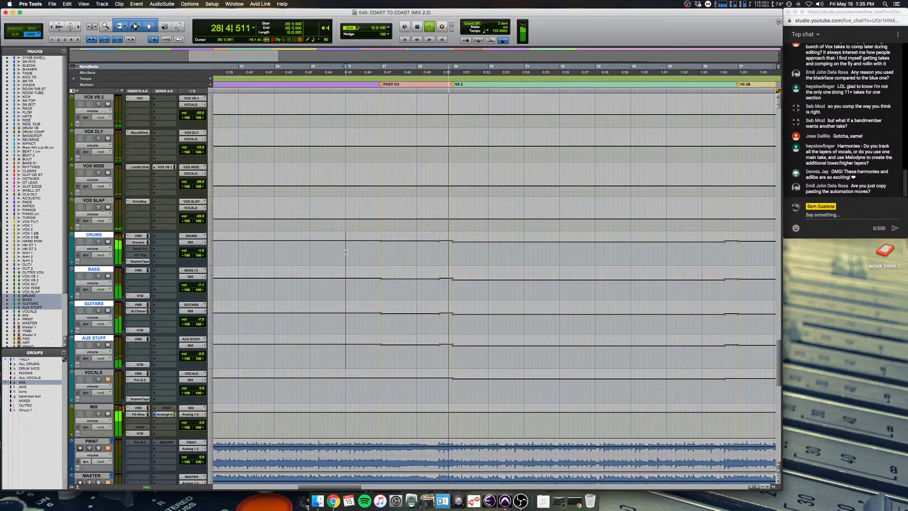
key(space)
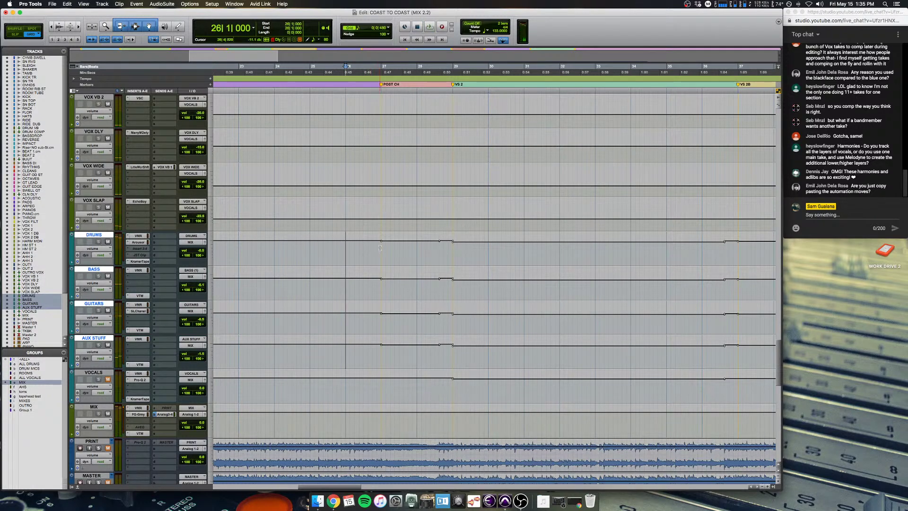
drag(380, 248, 438, 245)
key(space)
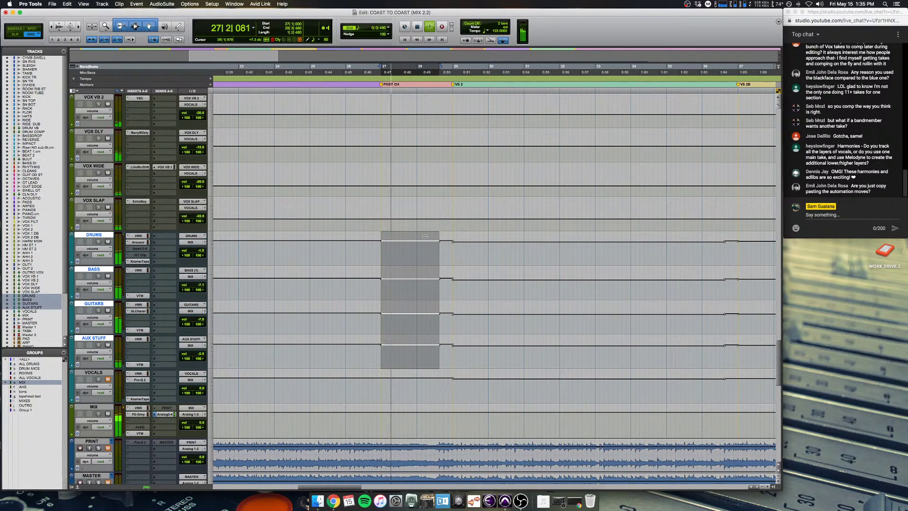
Step: Place the edit cursor at 26|2|480 on the buses and play through POST CH into VS 2
click(357, 256)
key(space)
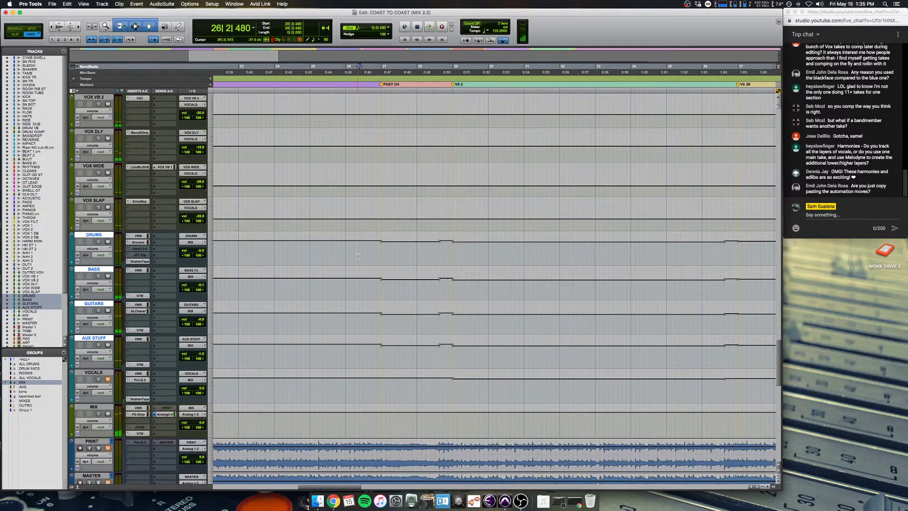
key(space)
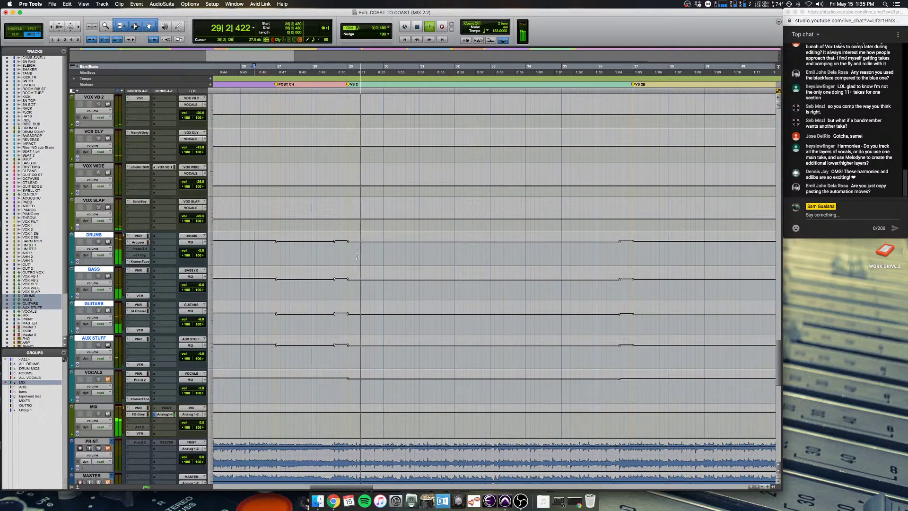
key(space)
Step: Mark the VS 2 bus automation from 29|1|000 to just before VS 2B, then return the edit cursor to 28|3|480
click(335, 249)
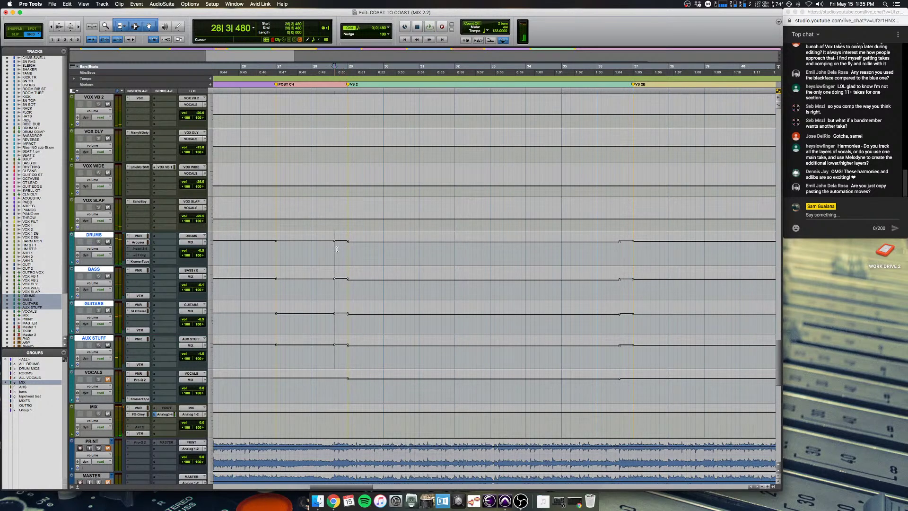
drag(336, 249, 619, 246)
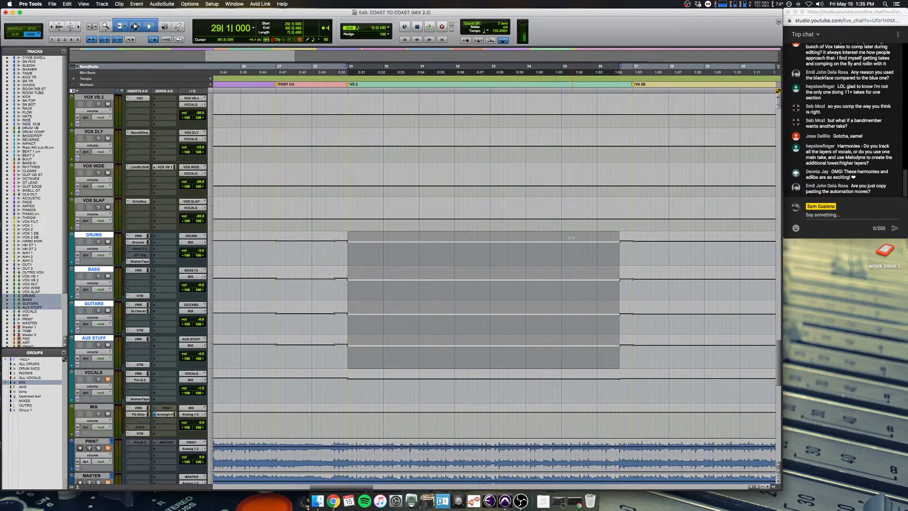
click(335, 256)
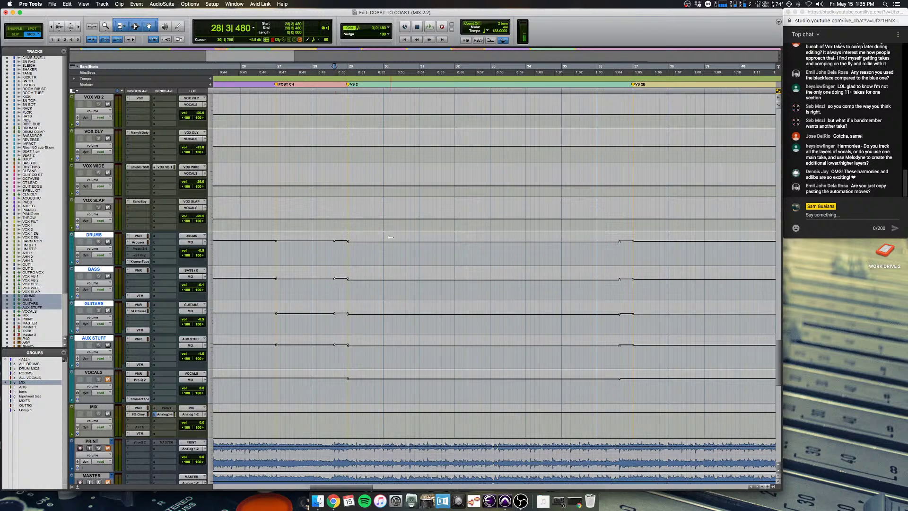
click(334, 246)
scroll(333, 246, right, 2)
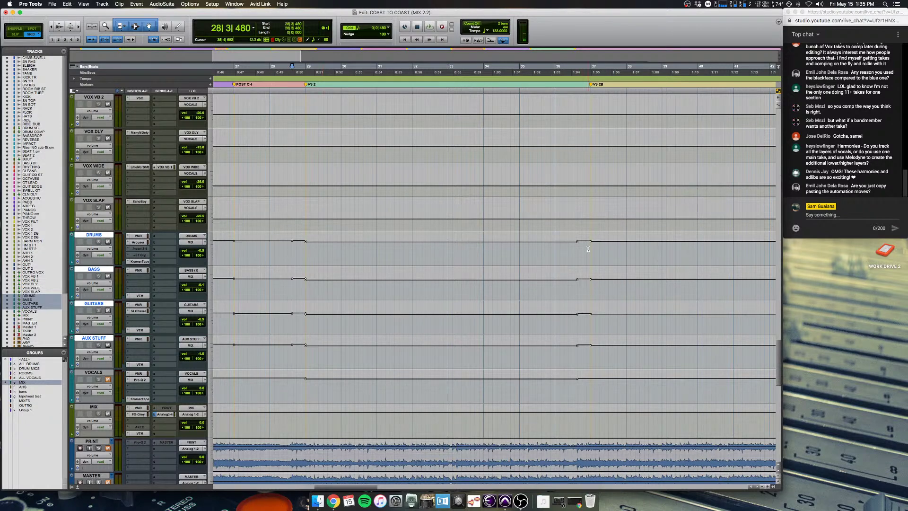
Step: Place the edit cursor on the buses within POST CH and play the transition into VS 2
click(516, 256)
click(277, 249)
key(space)
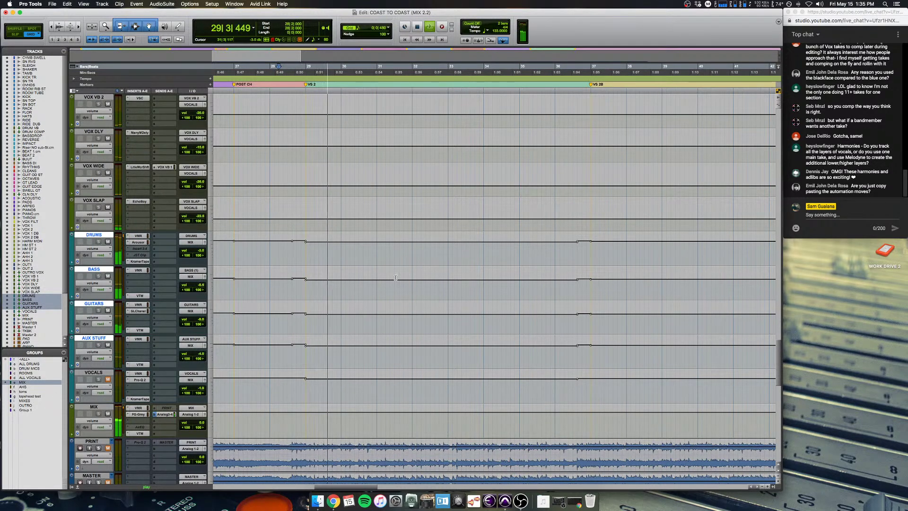
Step: Place the edit cursor at 36|1|000 on the buses and play the transition into VS 2B, restarting it from the same position
scroll(551, 250, right, 5)
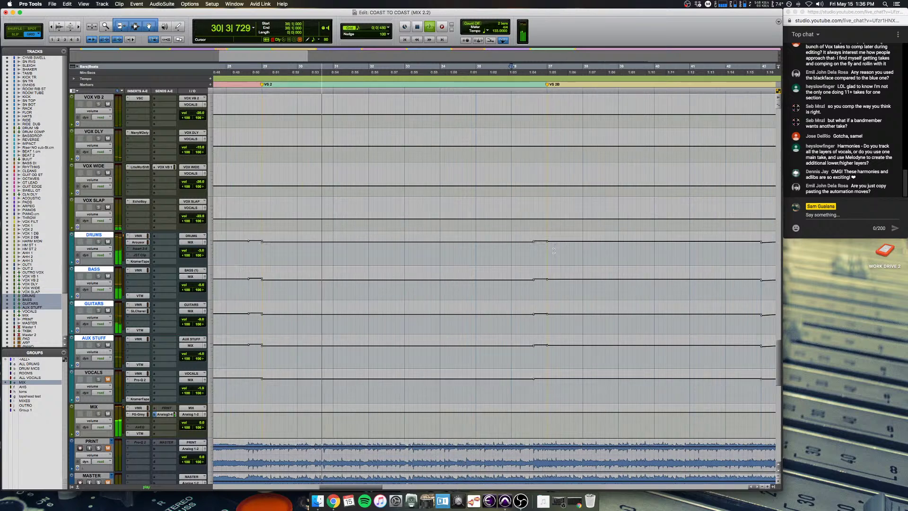
key(space)
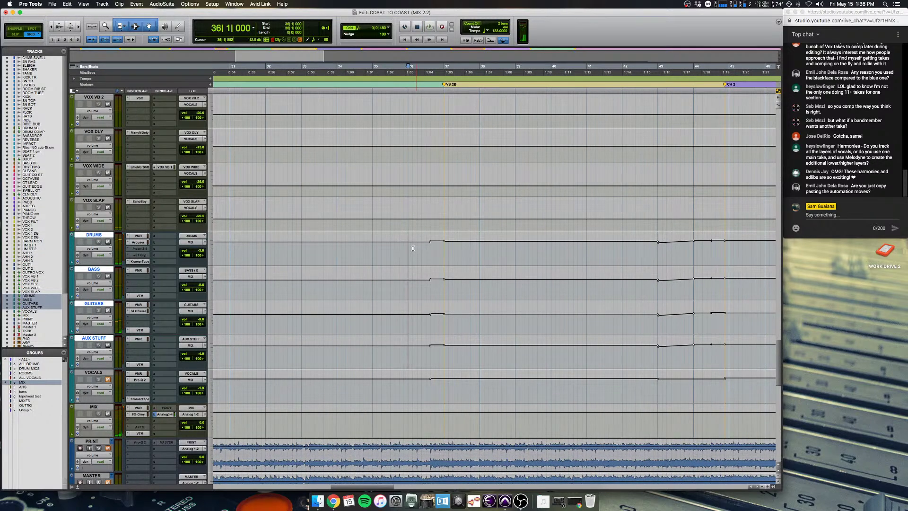
scroll(406, 248, right, 2)
scroll(408, 249, up, 2)
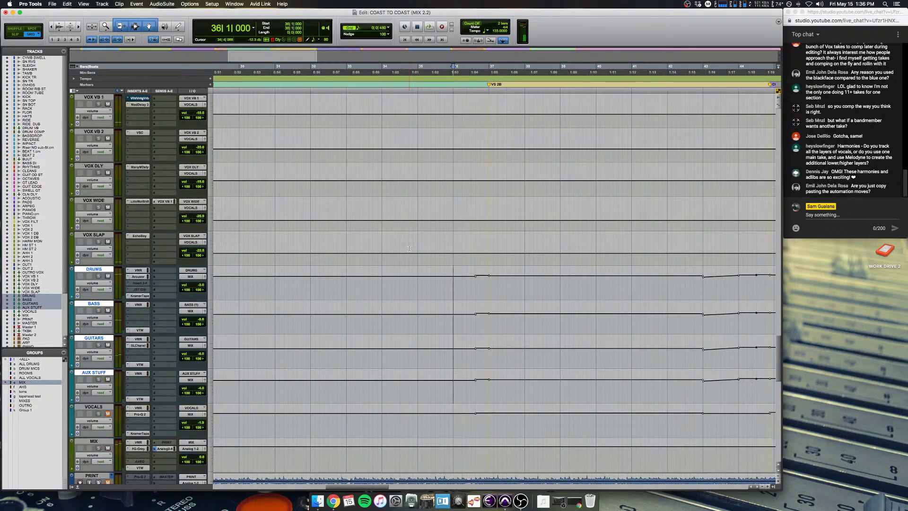
key(space)
scroll(409, 249, left, 1)
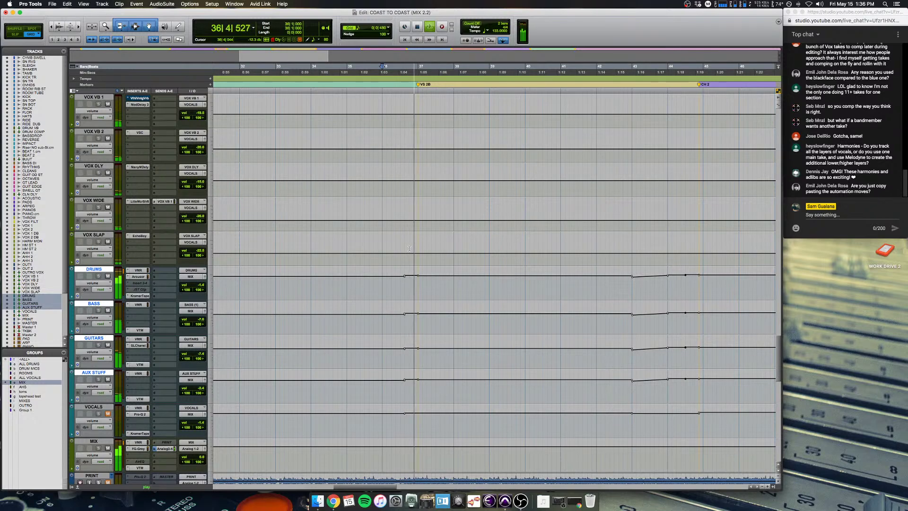
key(space)
key(space)
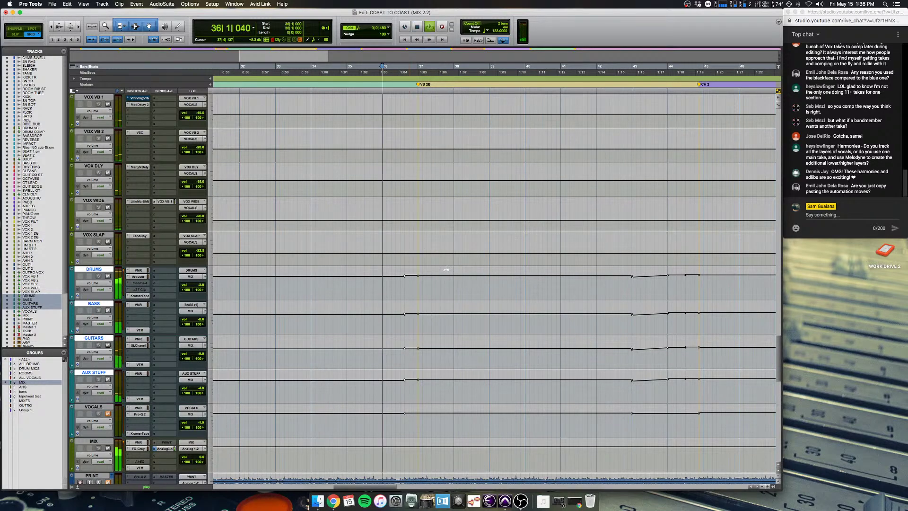
scroll(445, 269, right, 10)
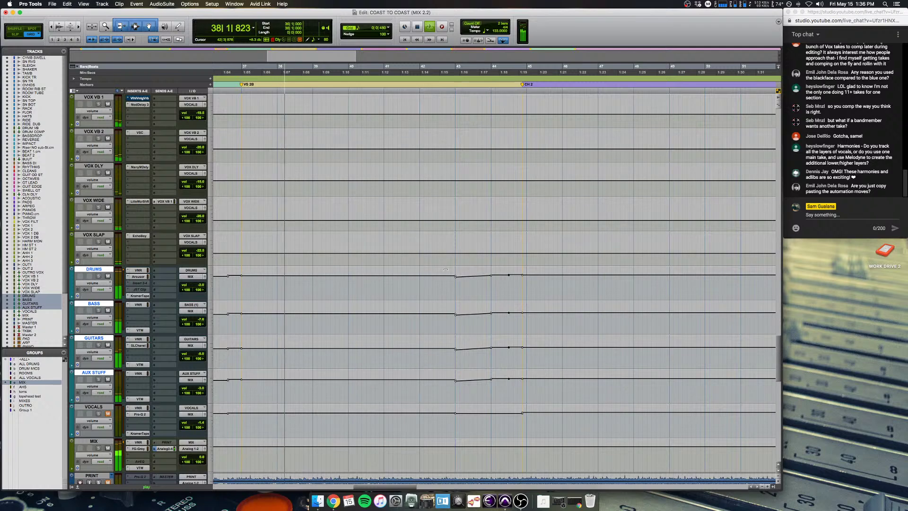
key(space)
Step: Place the edit cursor at 43|1|000 and examine the bus volume dip before CH 2 up close, then move the cursor to 42|1|000
click(453, 289)
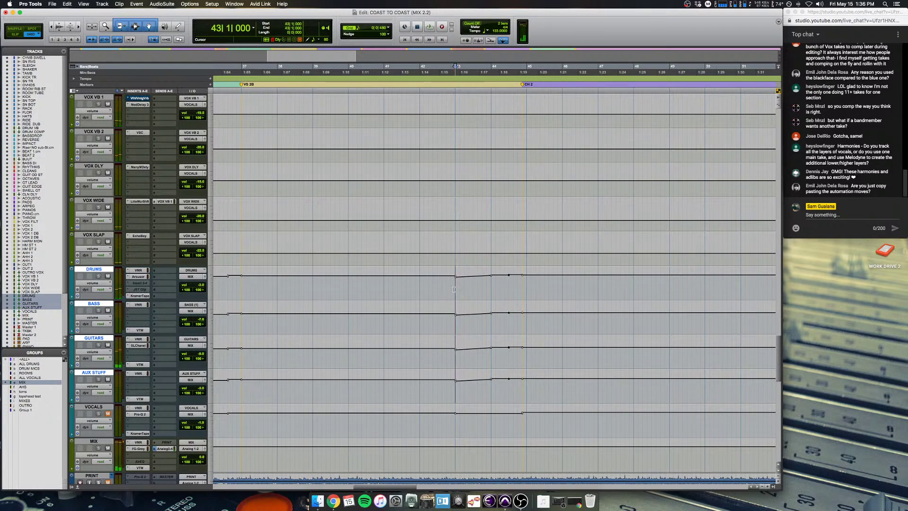
key(super+bracketright)
key(super+bracketright)
key(super+bracketleft)
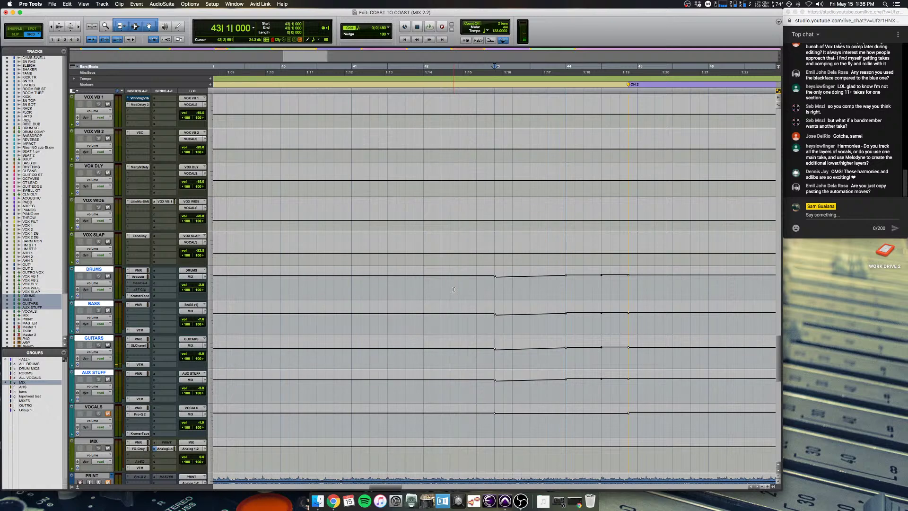
scroll(454, 289, right, 1)
key(super+bracketright)
key(super+bracketright)
key(super+bracketright)
key(super+bracketright)
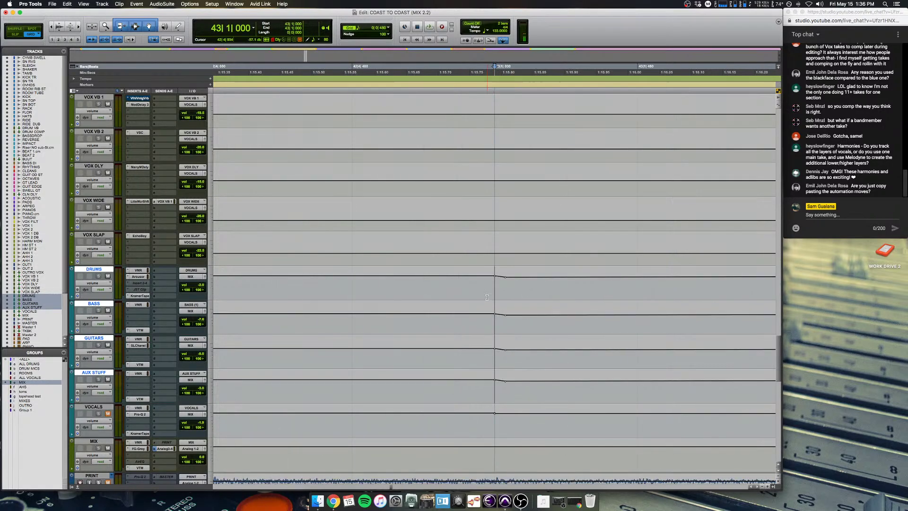
key(super+bracketleft)
key(super+bracketleft)
key(super+bracketleft)
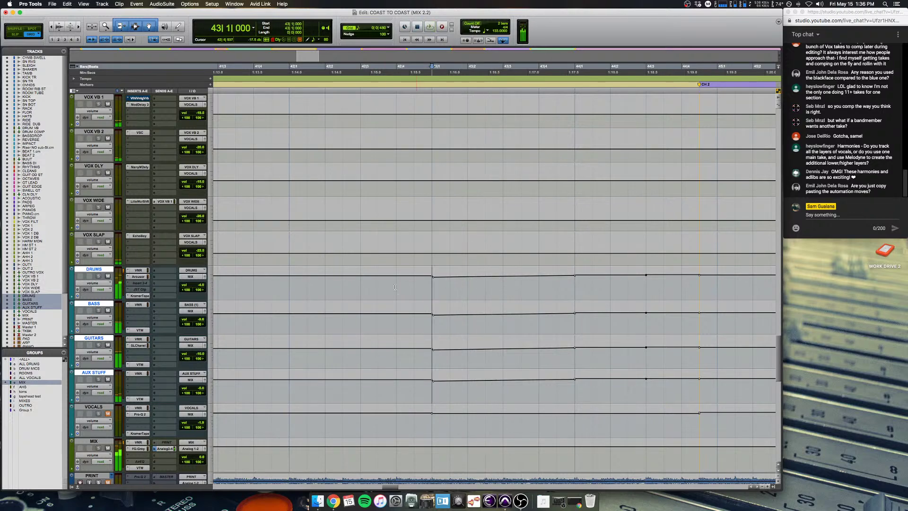
click(285, 286)
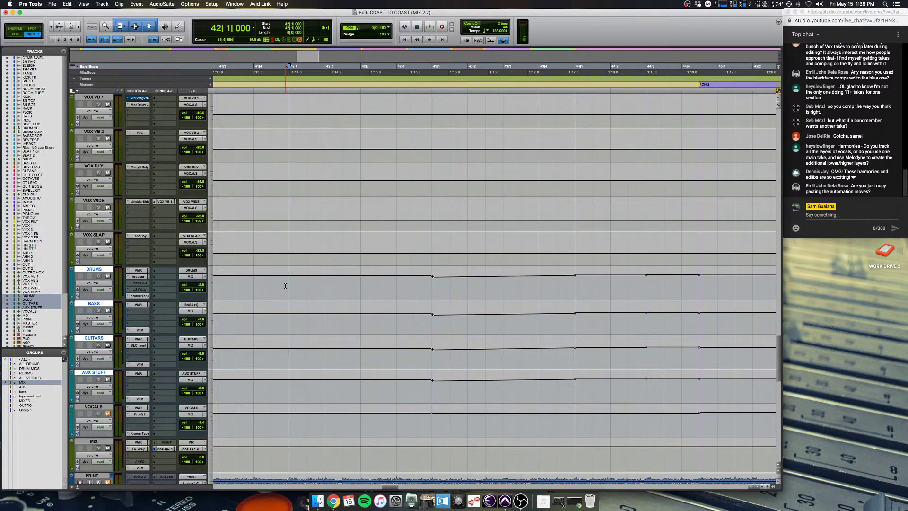
Step: Mark the VOCALS bus automation across the song, first from 11|1|480 into CH 3, then from 24|4|480 into OUTRO
key(super+bracketleft)
key(super+bracketleft)
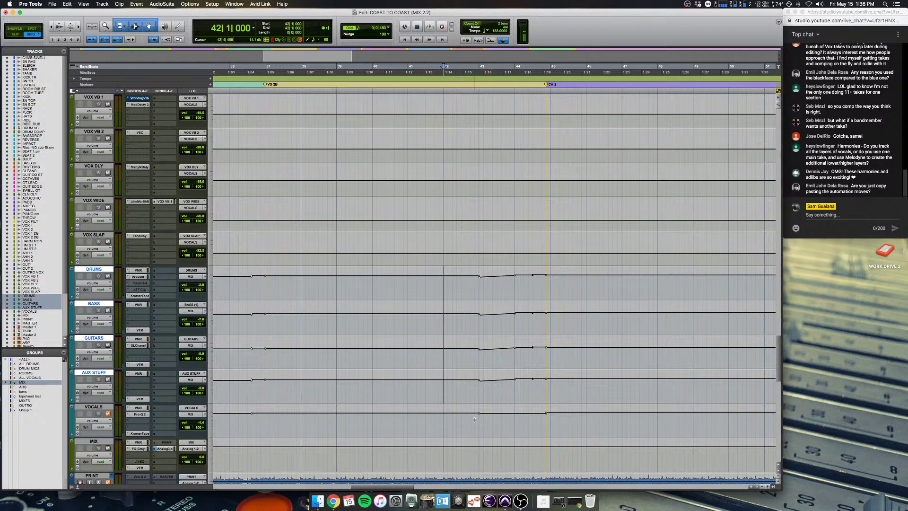
key(super+bracketleft)
key(super+bracketleft)
key(super+bracketleft)
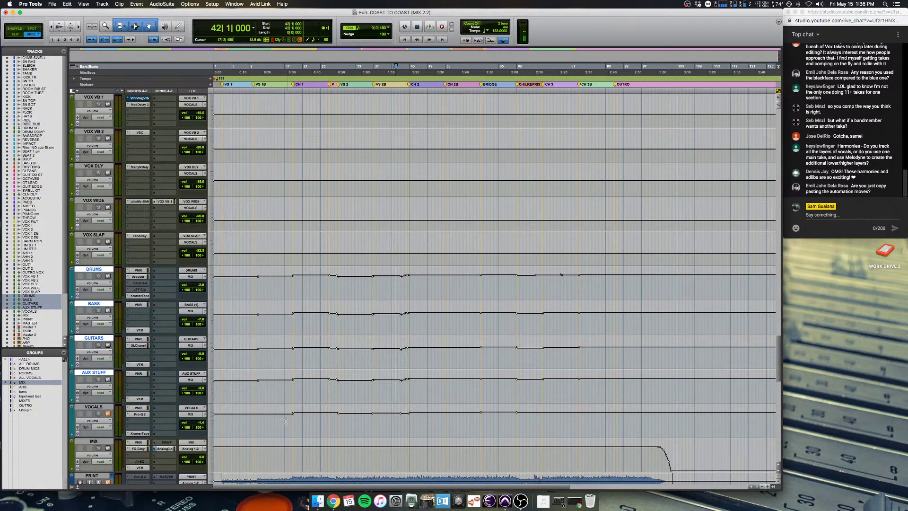
drag(259, 421, 561, 427)
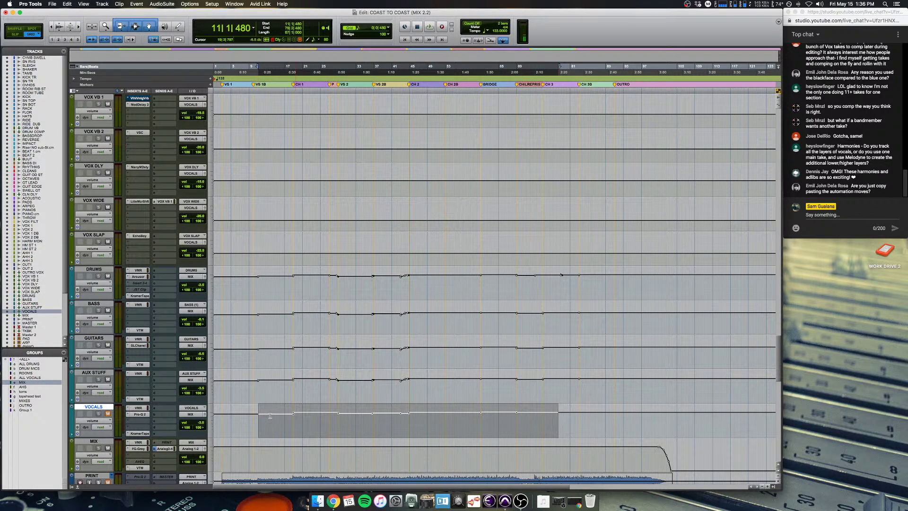
drag(320, 422, 618, 422)
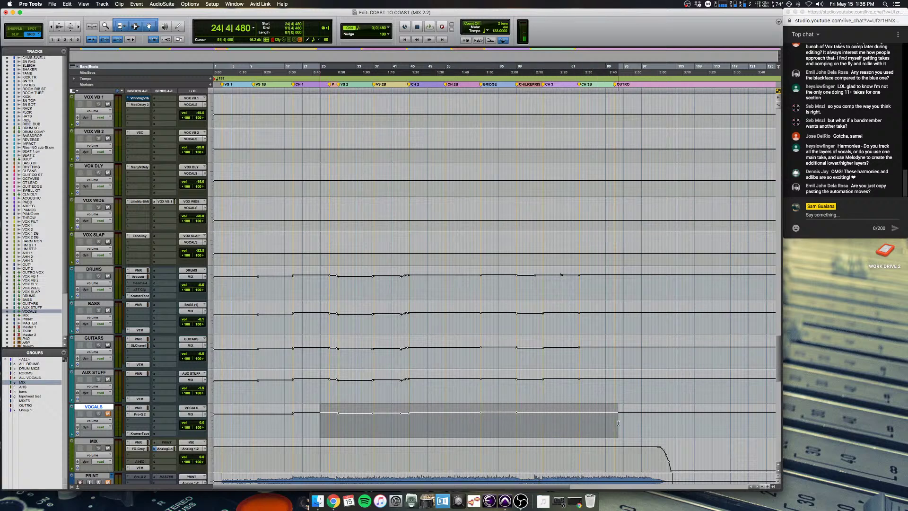
Step: Place the edit cursor at 28|4|000 across the DRUMS to AUX STUFF buses and inspect the automation around VS 2
click(334, 386)
shift+click(336, 279)
key(super+bracketright)
key(super+bracketright)
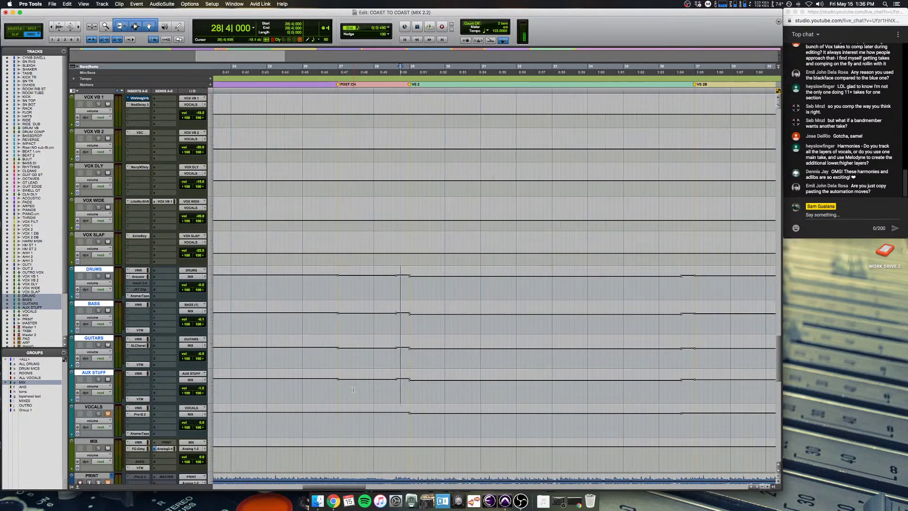
scroll(385, 349, right, 5)
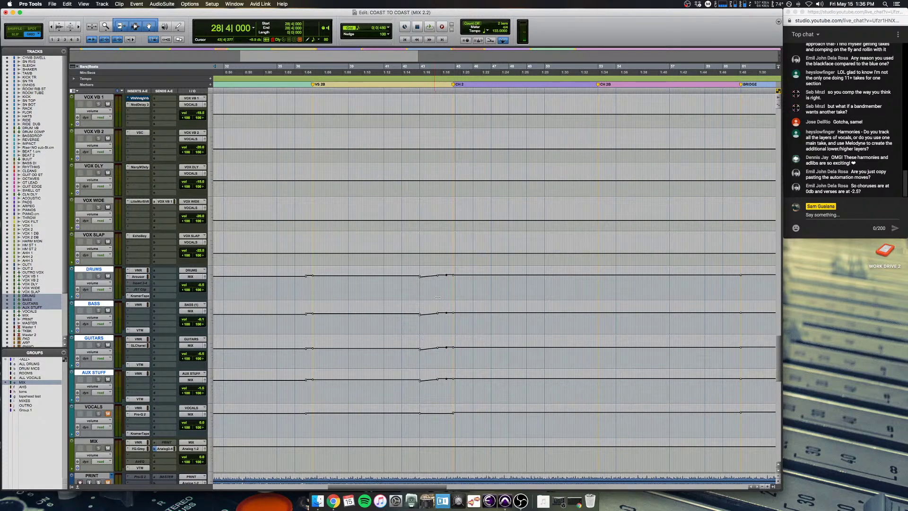
Step: Play the buses from 44|2|000, mark their automation from 44|3|000 to CH 2, then return the edit cursor to 44|2|000
click(441, 282)
key(super+bracketright)
key(super+bracketright)
key(space)
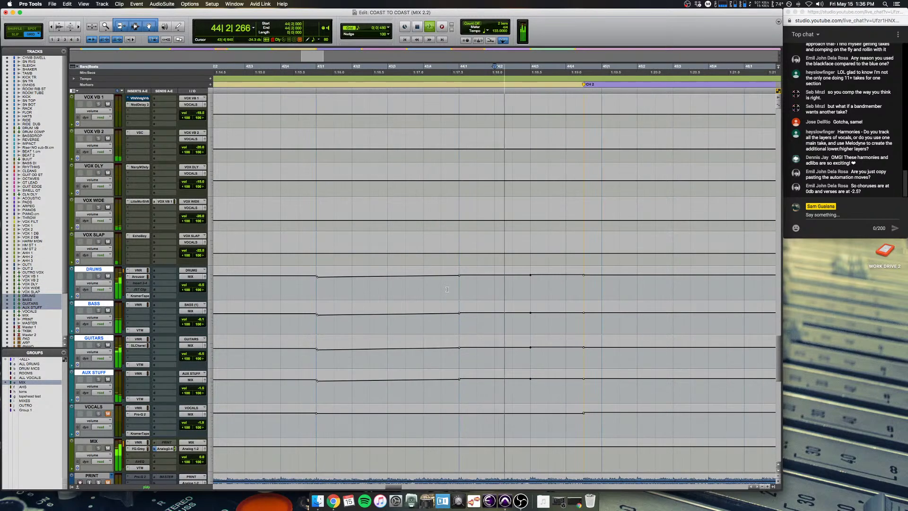
key(space)
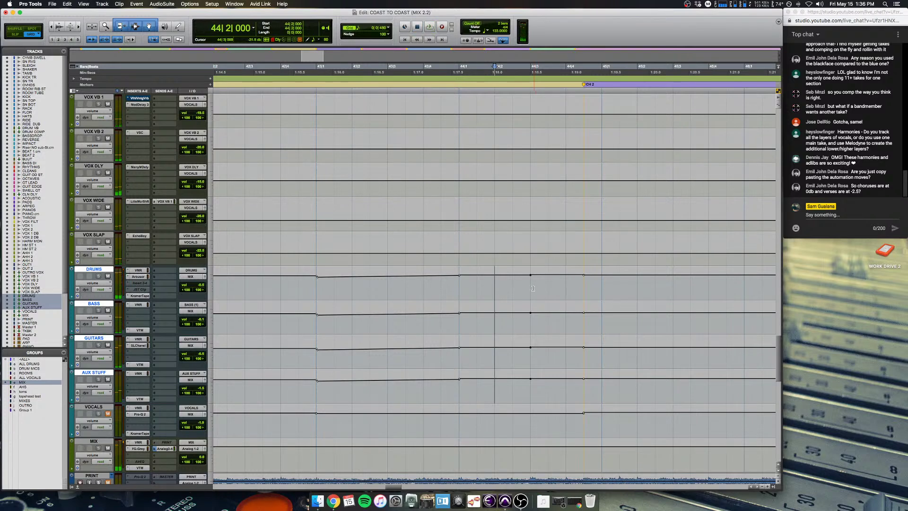
drag(532, 298, 578, 299)
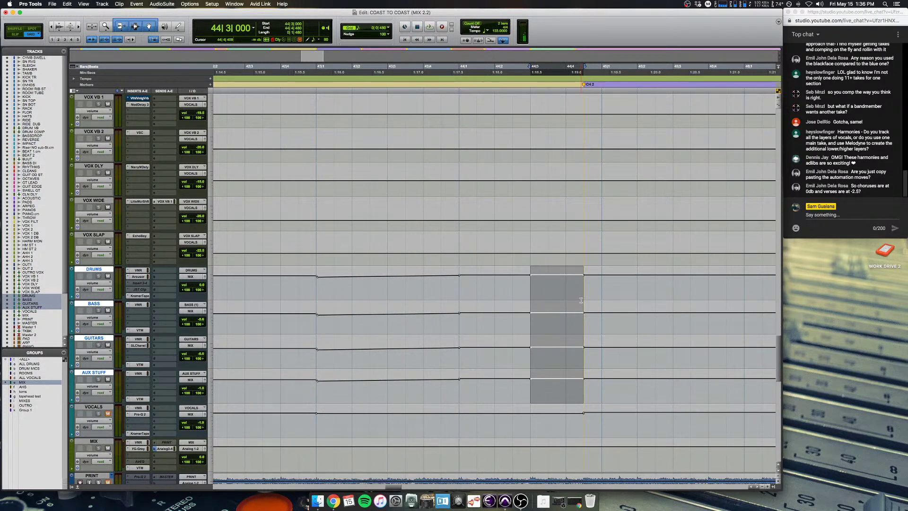
click(488, 288)
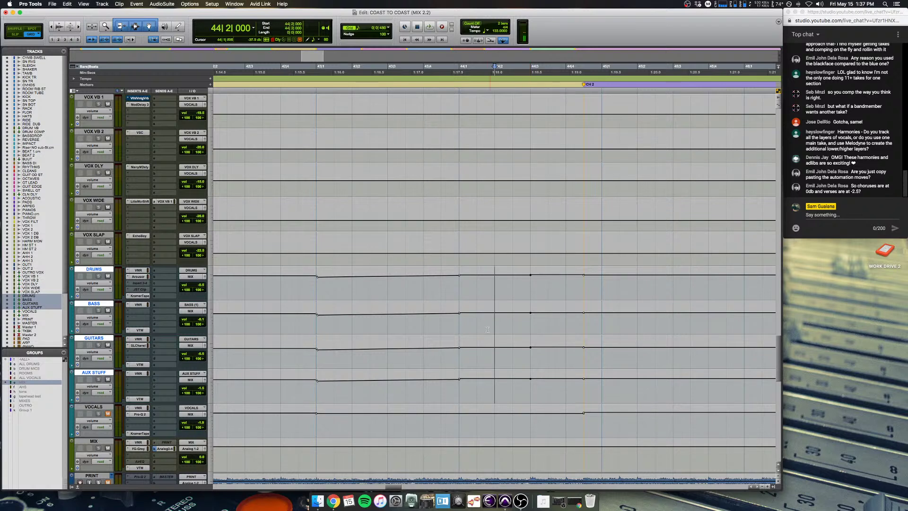
Step: Raise only the DRUMS bus volume automation from 44|3|000 to the start of CH 2, then play it from 44|1|000
click(492, 283)
key(semicolon)
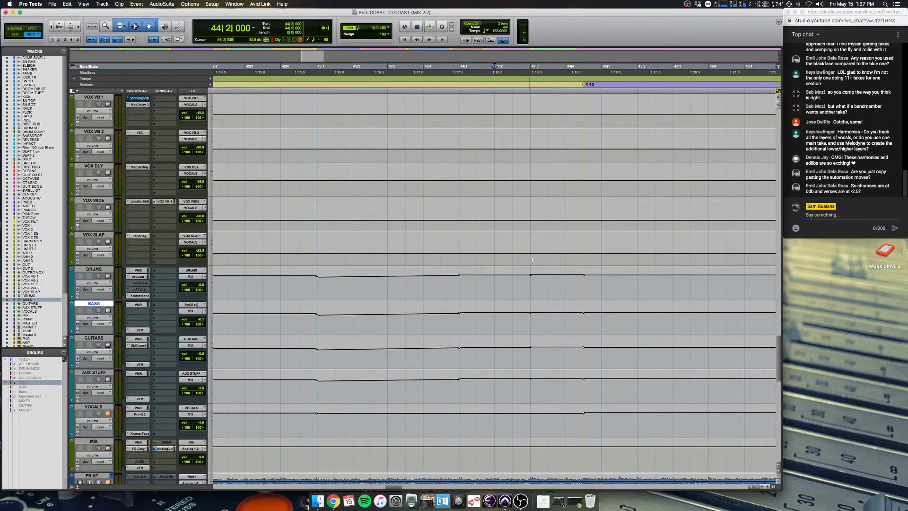
mouse_move(527, 282)
mouse_down()
mouse_move(587, 285)
mouse_move(557, 249)
mouse_up()
click(454, 286)
key(space)
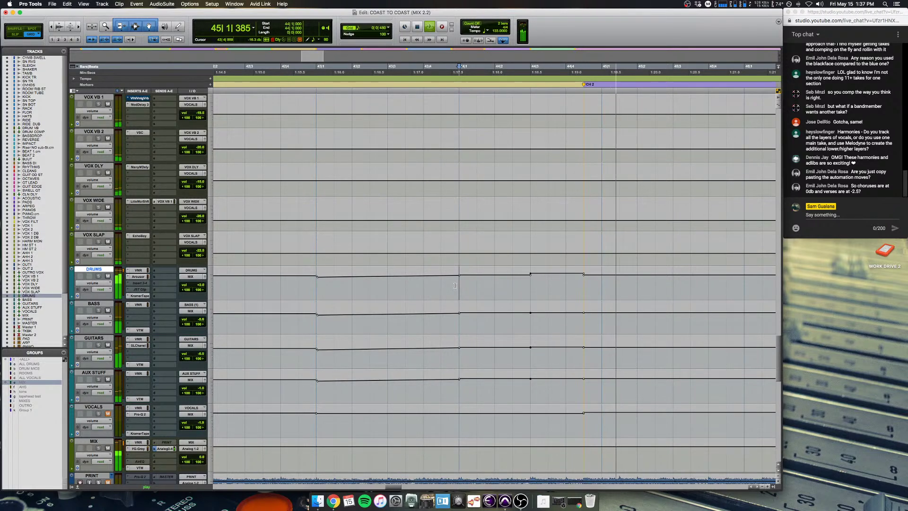
key(space)
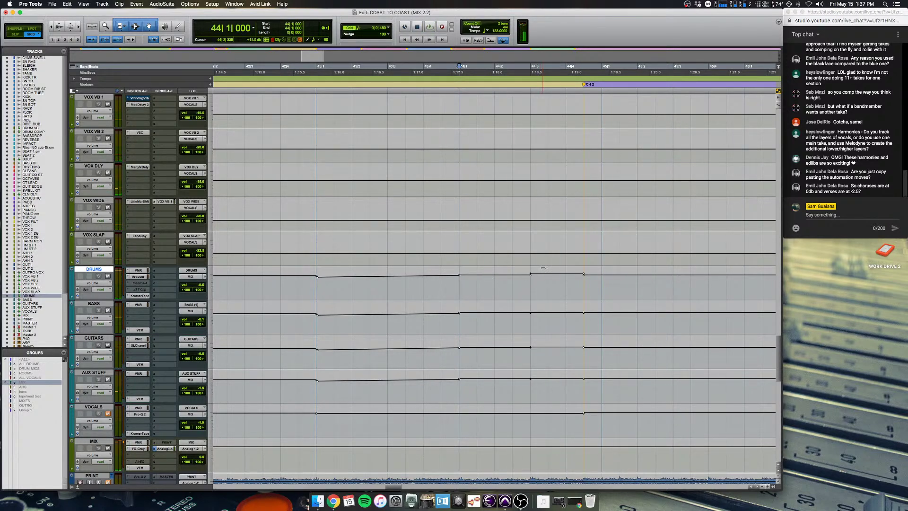
Step: Replay the raised DRUMS automation from 44|1|000 through the transition into CH 2
drag(543, 268, 542, 268)
key(super+bracketleft)
scroll(474, 278, right, 5)
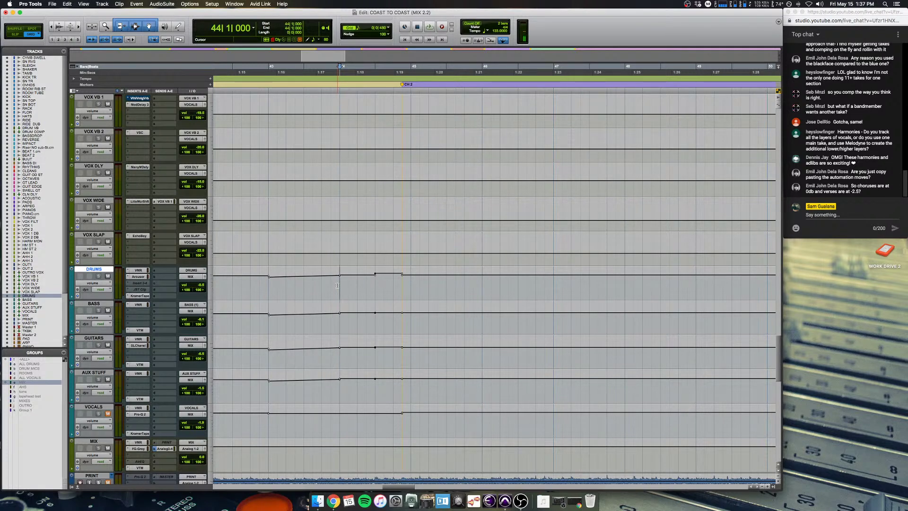
key(space)
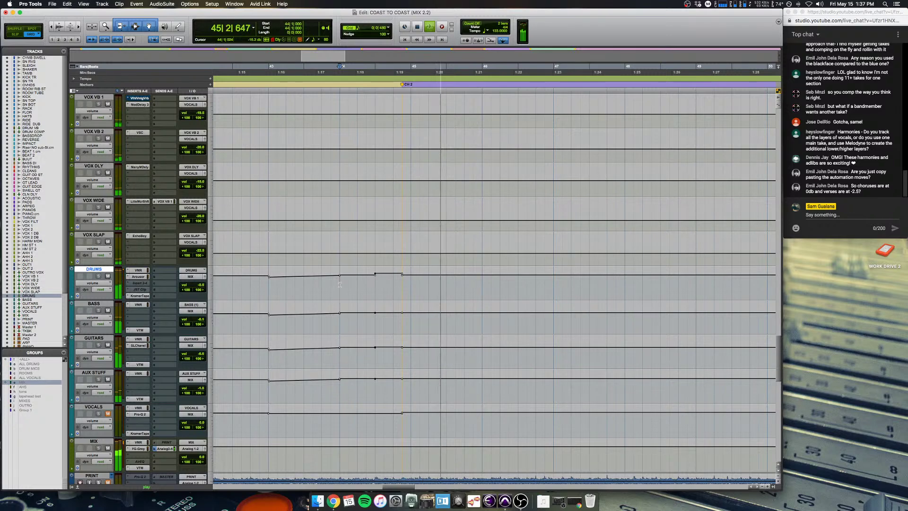
key(super+bracketleft)
key(super+bracketleft)
scroll(340, 284, up, 1)
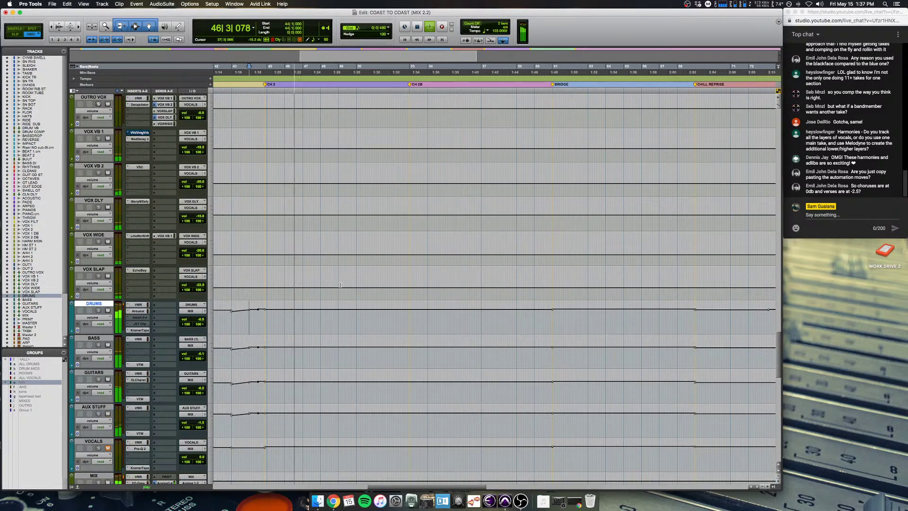
key(super+bracketleft)
key(space)
Step: Mark the buses from 79|1|000 over the DRUMS boost in CH 3, then play the boost from 78|3|480
click(641, 326)
key(super+bracketright)
key(super+bracketright)
key(super+bracketright)
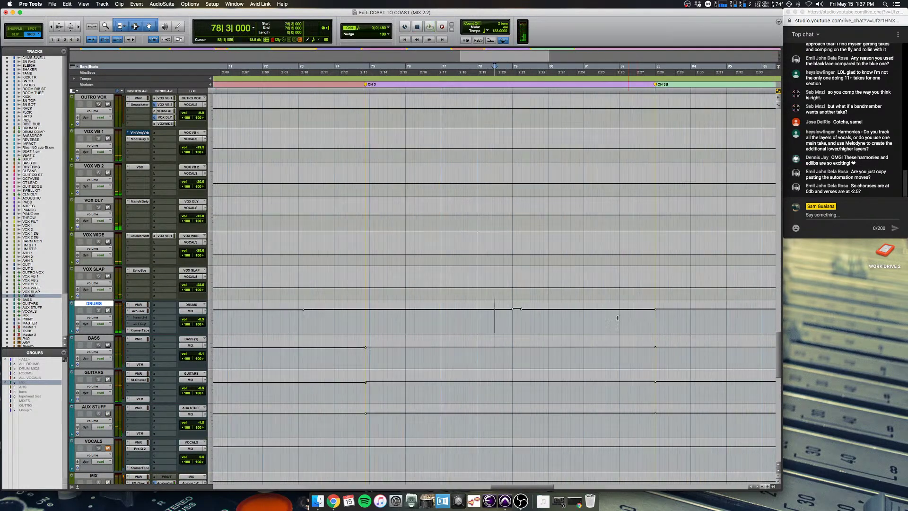
drag(531, 324, 547, 421)
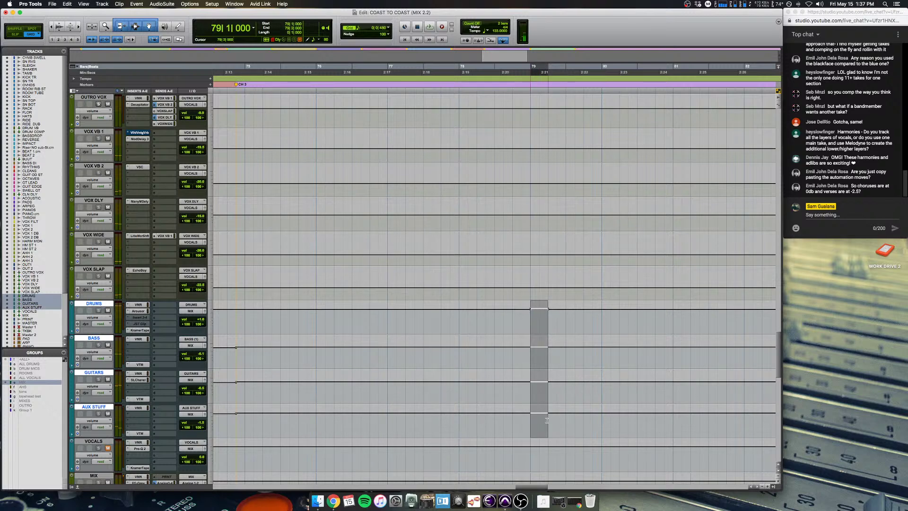
click(504, 322)
key(space)
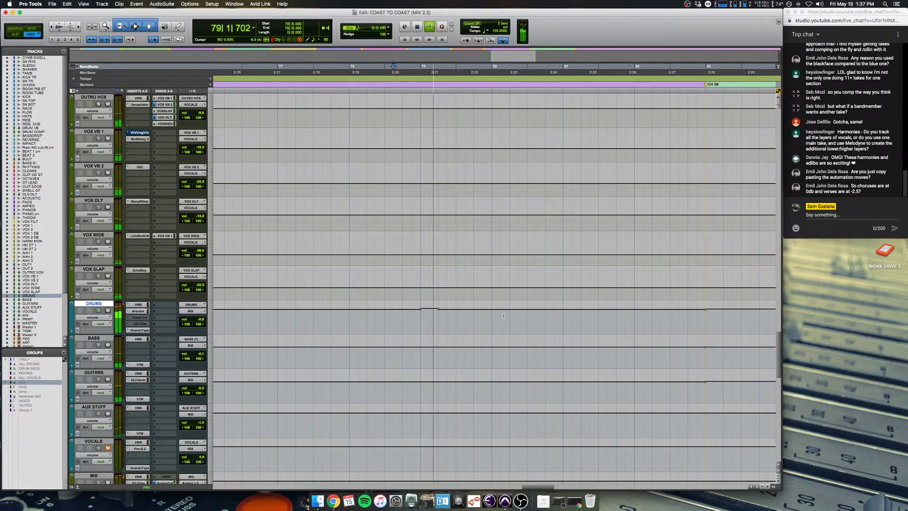
key(space)
key(super+bracketleft)
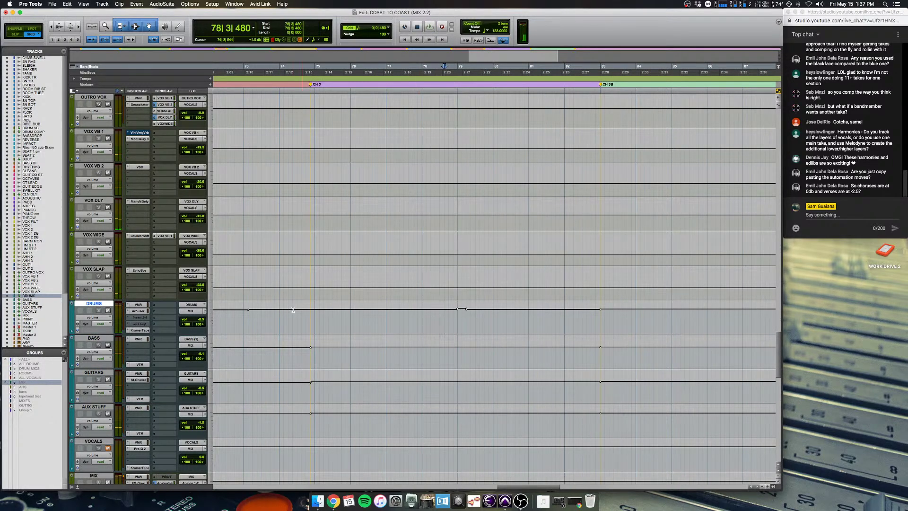
Step: Place the edit cursor at 75|1|000 on DRUMS, then at 79|1|000 on DRUM VB, and play CH 3 while reviewing the tracks
click(314, 313)
scroll(315, 313, up, 15)
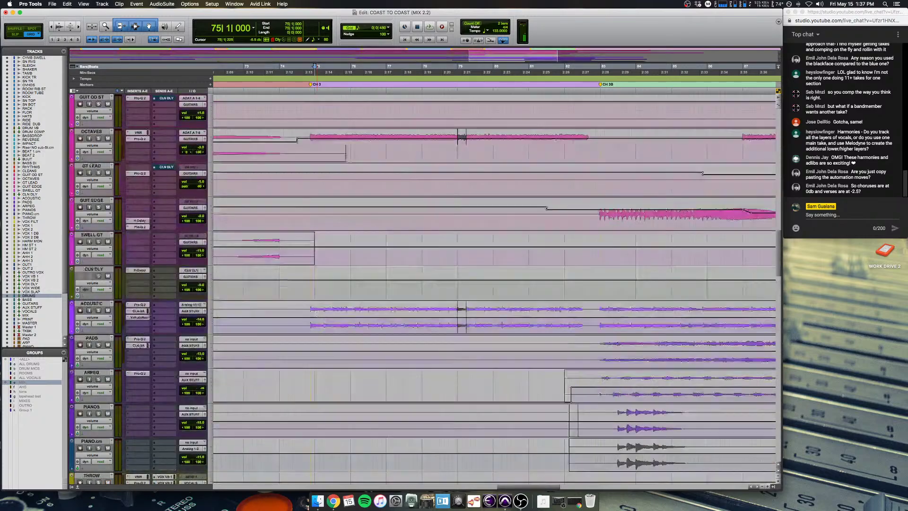
scroll(316, 314, up, 10)
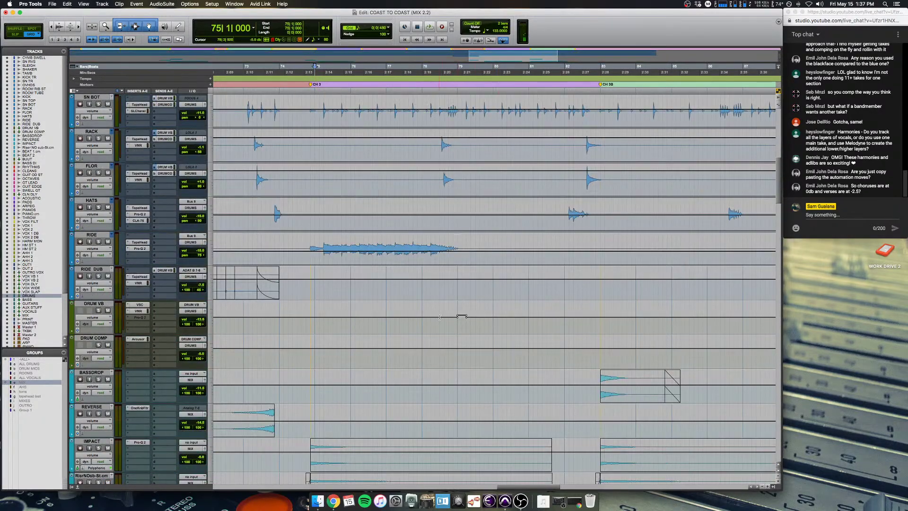
click(456, 324)
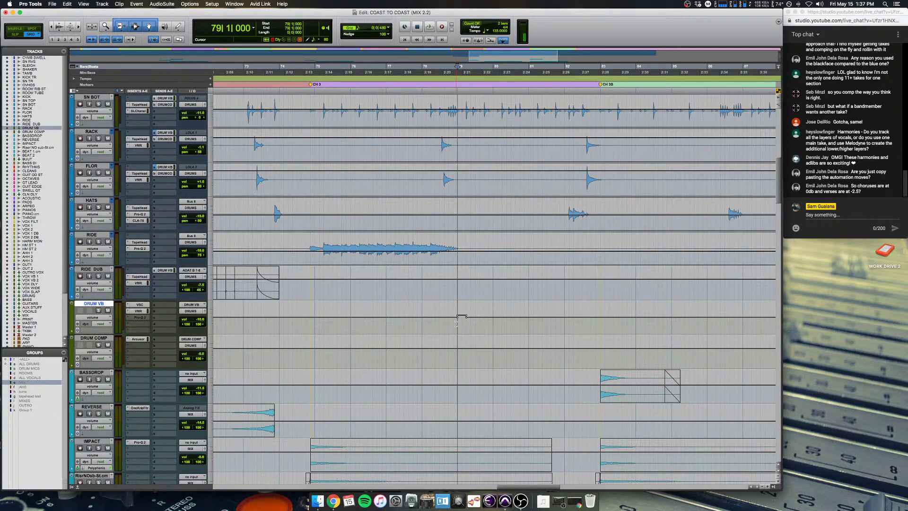
key(space)
scroll(457, 324, down, 8)
scroll(457, 324, down, 20)
key(space)
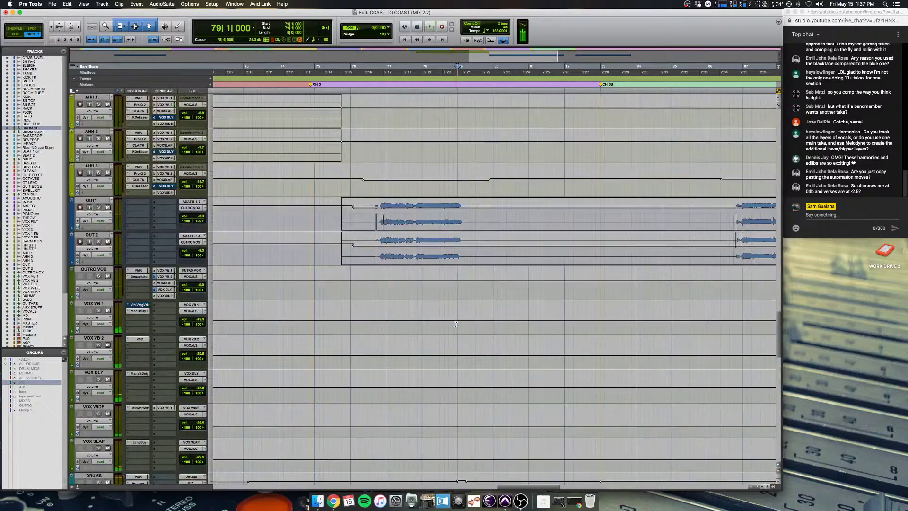
Step: Play the DRUMS boost from 79|1|000 while comparing the bus volume automation across the song's sections
click(422, 277)
key(space)
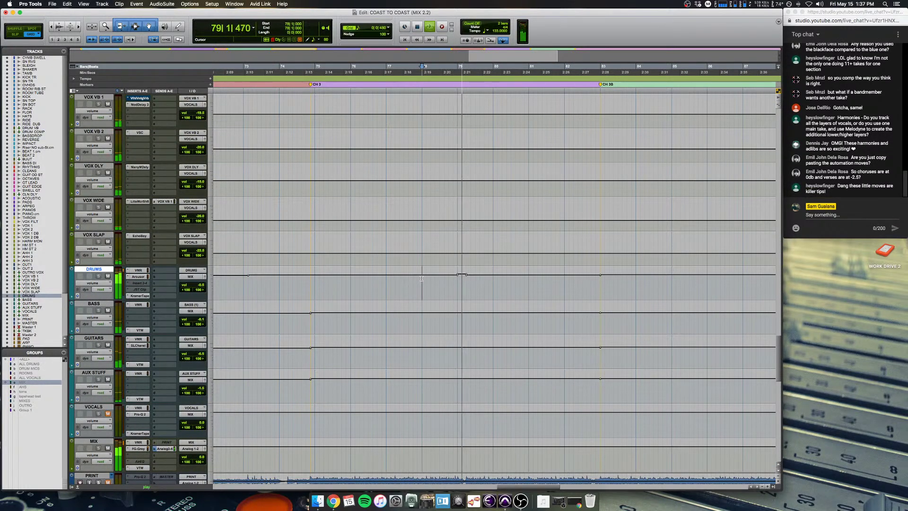
key(r)
key(r)
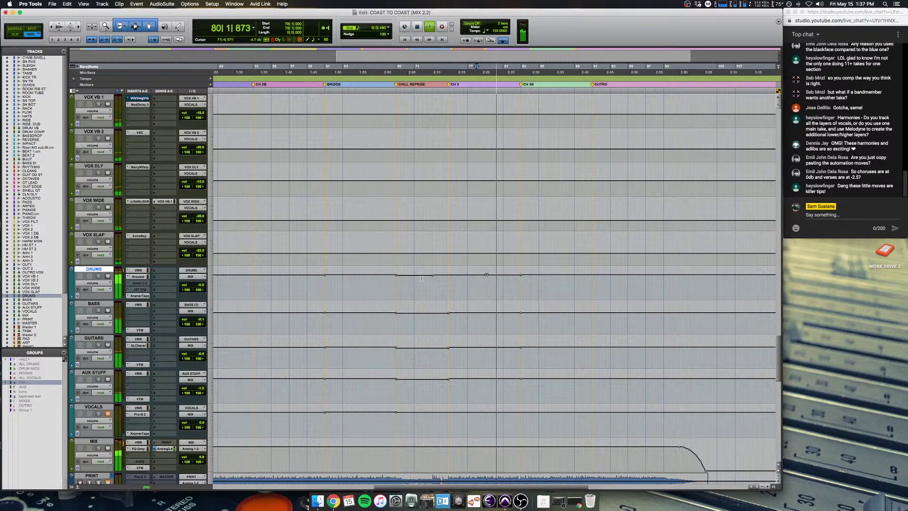
key(t)
key(t)
key(t)
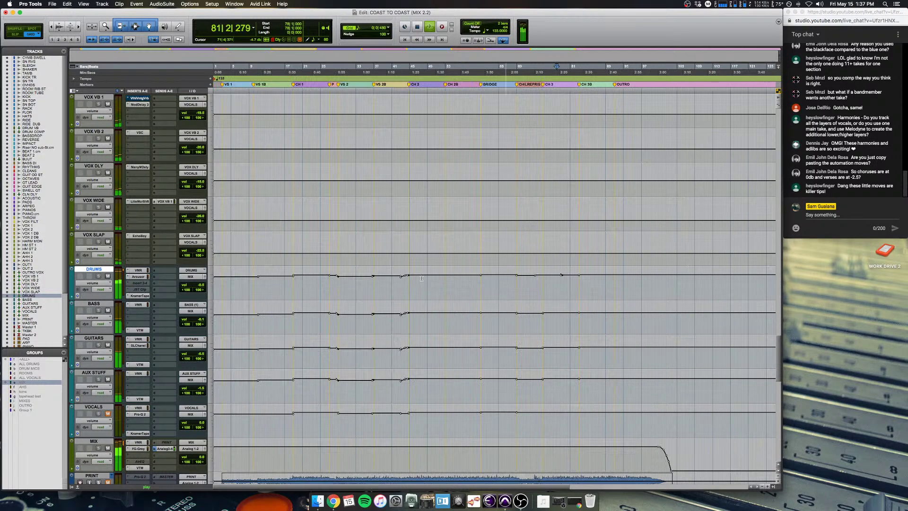
scroll(421, 278, up, 1)
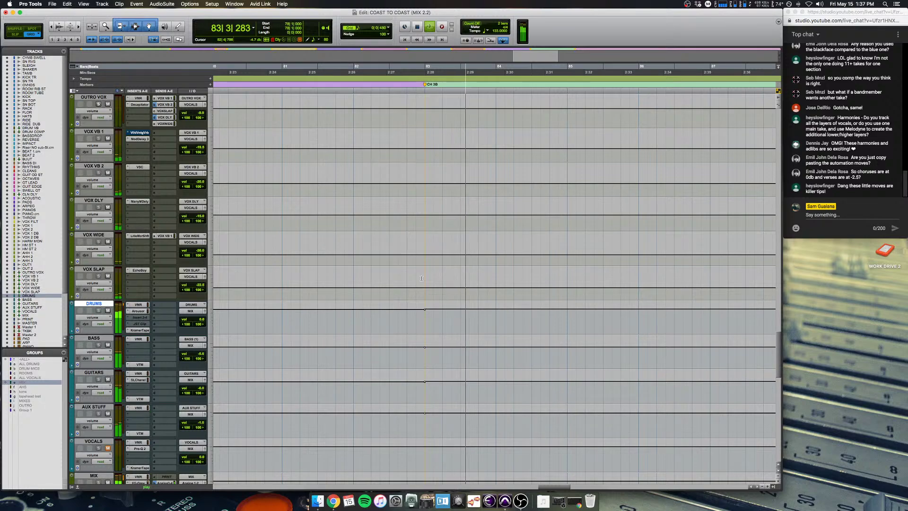
Step: Follow playback into CH 3B, stop it, and place the edit cursor at 99|4|480 on MIX to inspect the final fade-out
key(r)
key(r)
scroll(422, 279, down, 1)
scroll(421, 278, down, 5)
key(r)
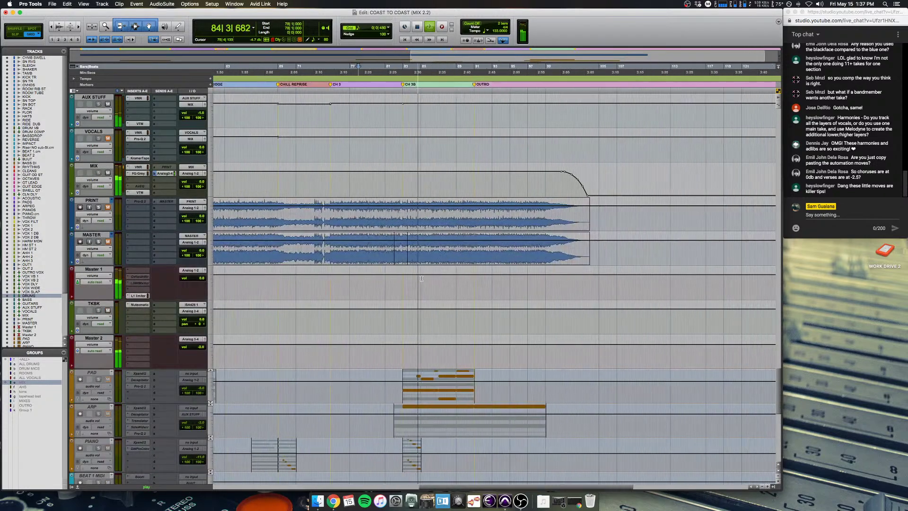
key(space)
click(554, 283)
key(t)
key(t)
key(t)
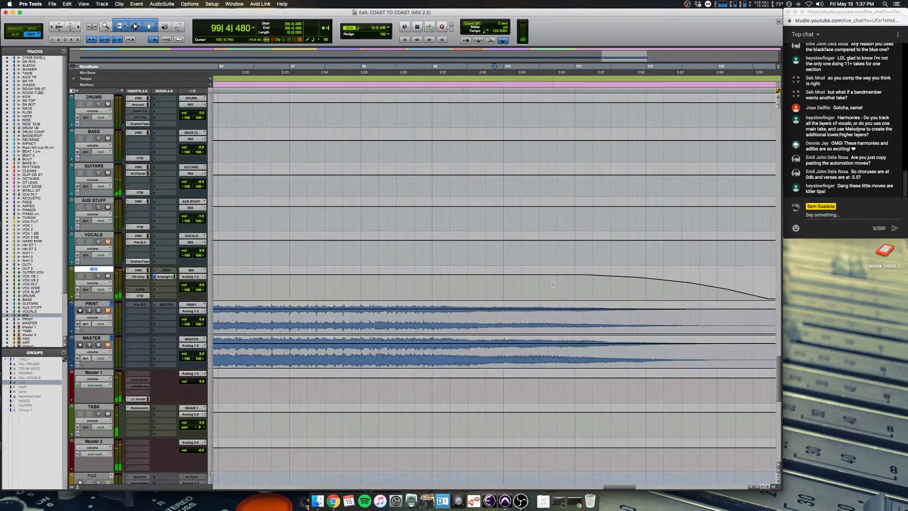
key(r)
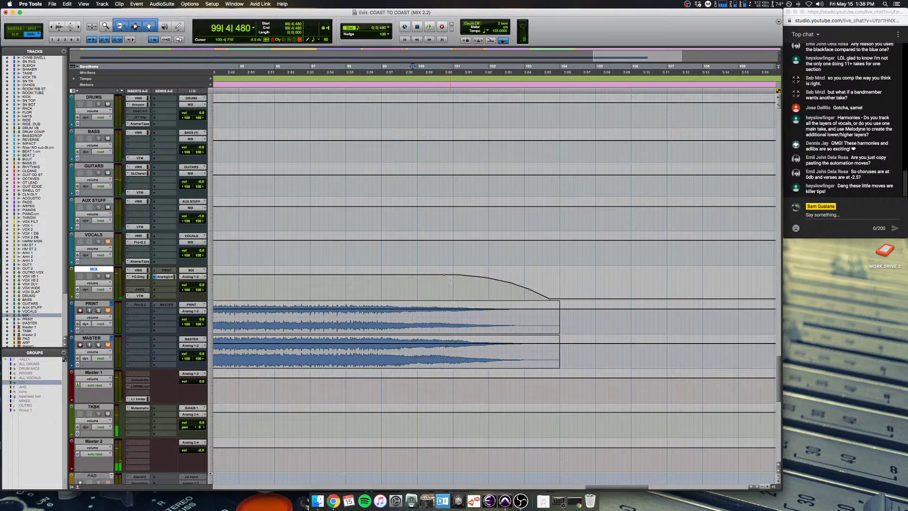
Step: Try clearing the MIX fade-out's volume breakpoints from 100|4|480, and undo the deletion
drag(449, 279, 545, 282)
key(Delete)
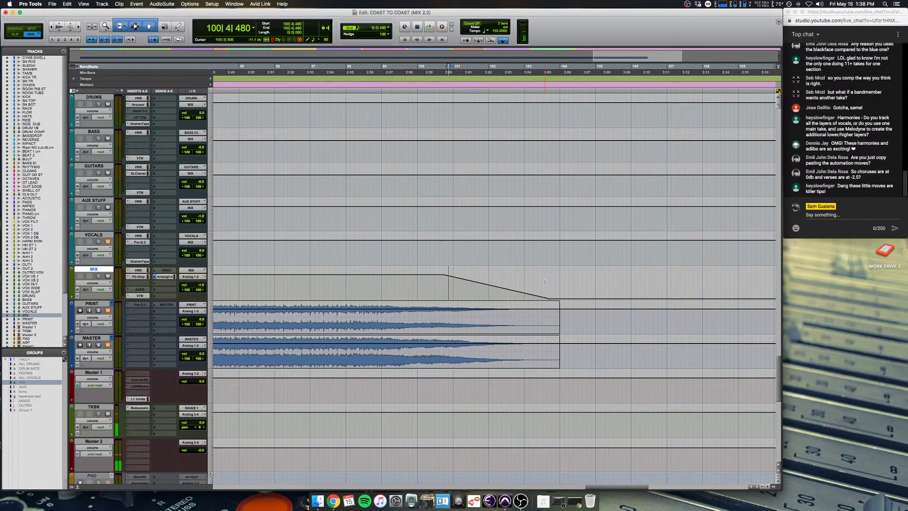
key(super+z)
Step: Try clearing the MIX fade-out's breakpoints from 101|1|000 and redrawing it as a curve, and undo the changes
drag(460, 284, 543, 286)
key(Delete)
drag(505, 289, 479, 275)
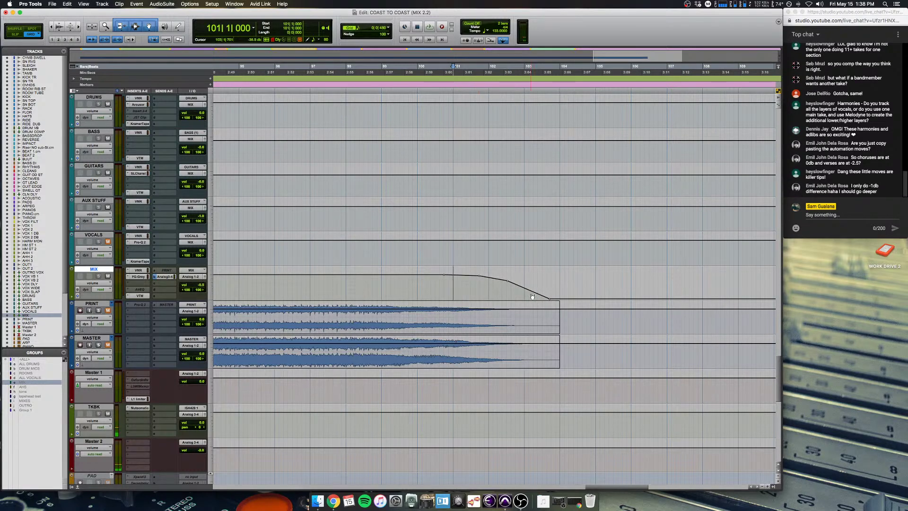
click(528, 289)
key(super+z)
key(super+z)
key(super+z)
key(super+z)
Step: Mark the volume automation on DRUMS, BASS, GUITARS, AUX STUFF and VOCALS from 29|4|480 into CH 2B
scroll(432, 291, down, 5)
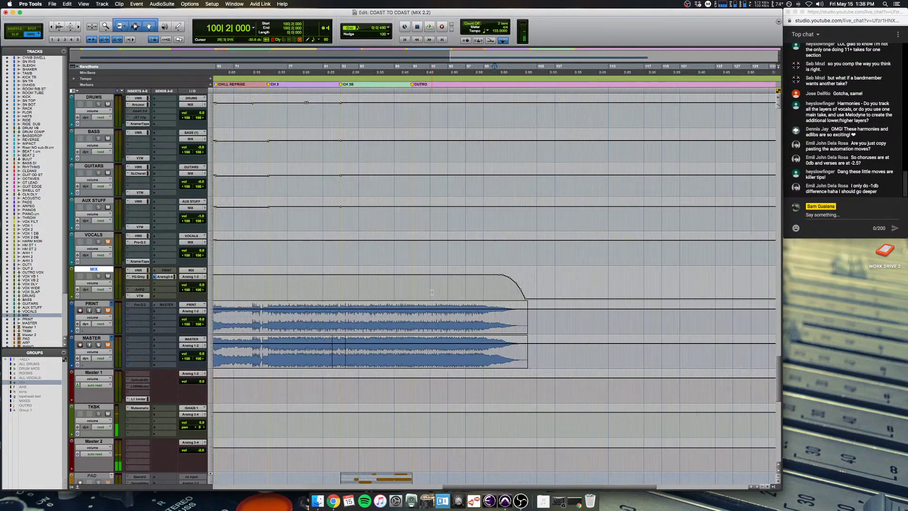
scroll(432, 291, left, 10)
scroll(405, 284, up, 3)
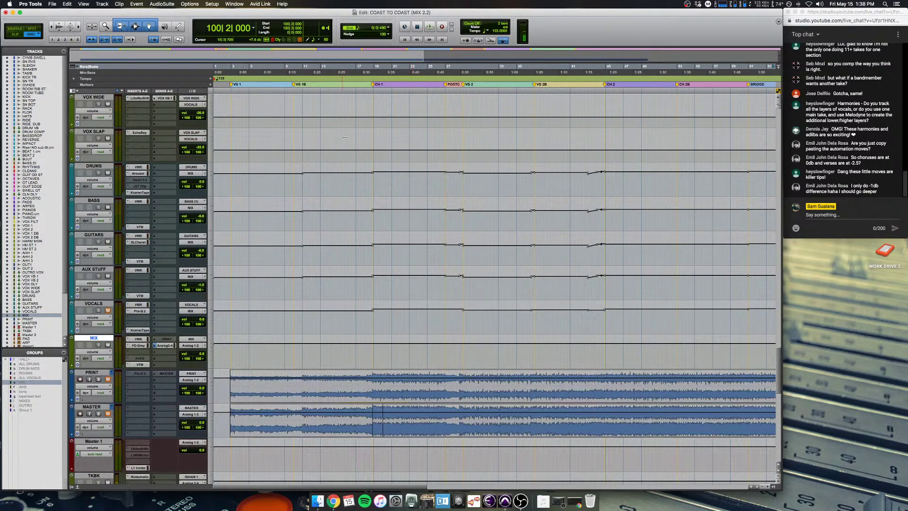
scroll(348, 158, down, 4)
scroll(412, 169, up, 4)
mouse_move(551, 169)
drag(472, 171, 717, 318)
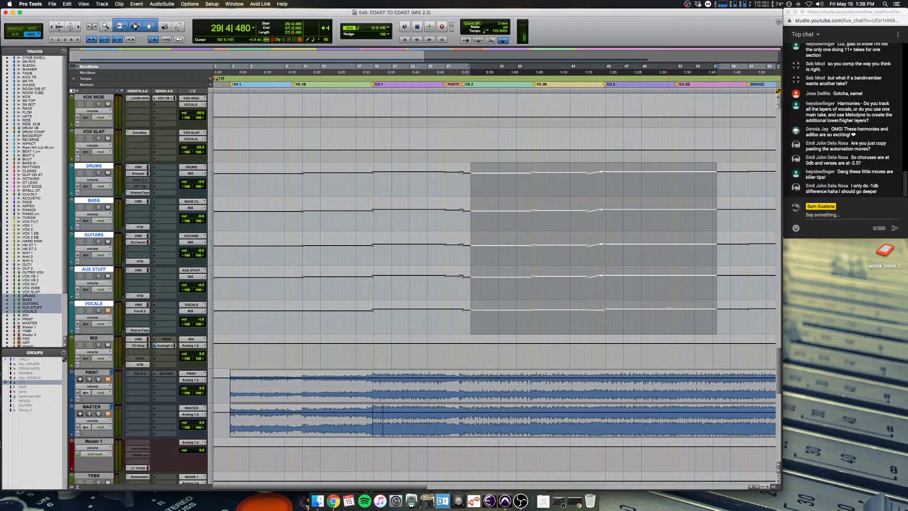
Step: Place the edit cursor at 37|1|000 on DRUMS and briefly play the start of VS 2B
click(554, 193)
click(534, 191)
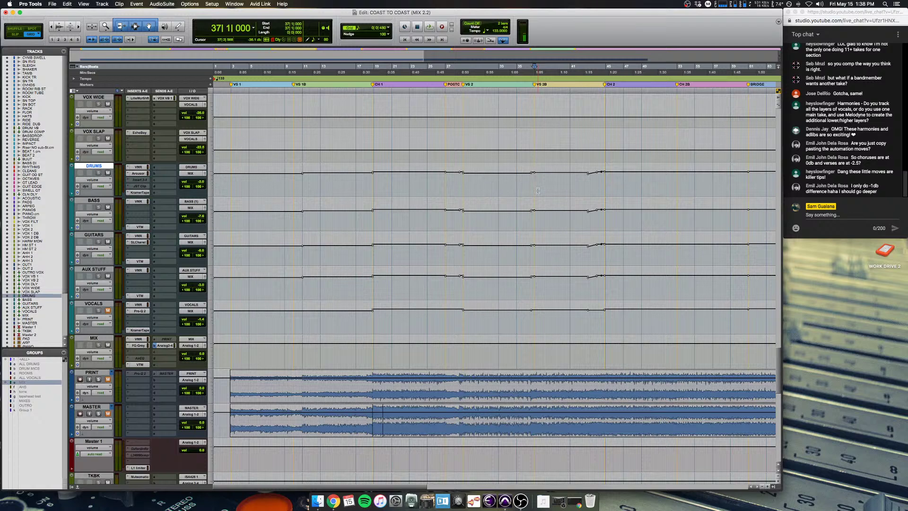
key(space)
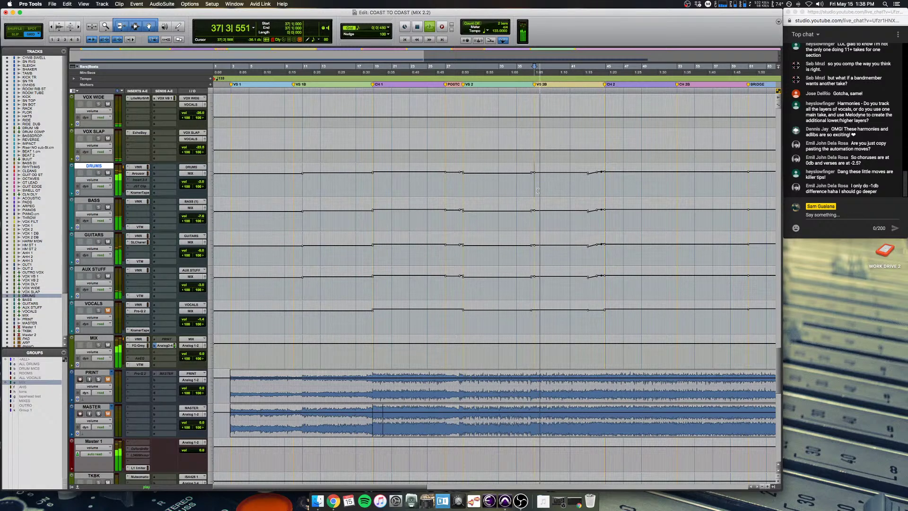
key(space)
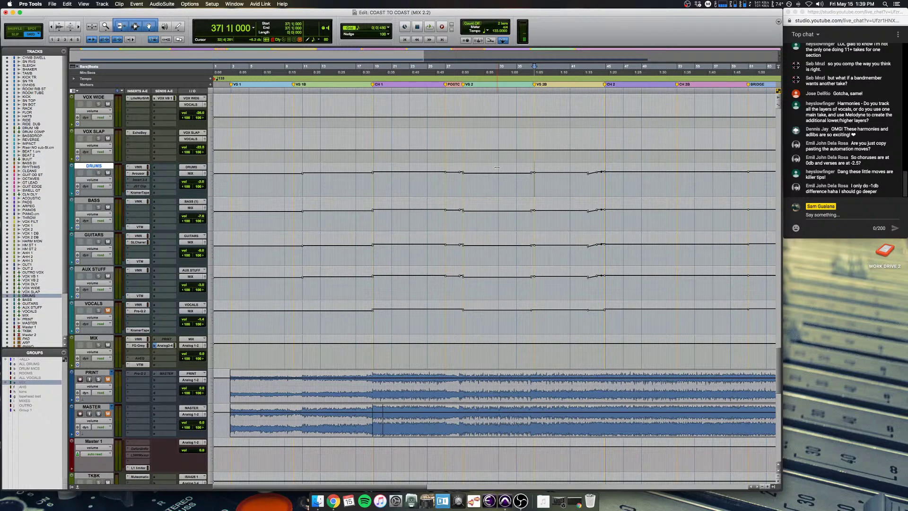
Step: Review the bus automation across the song, mark DRUMS through AUX STUFF from 30|4|480, and reset the cursor to 30|1|480
scroll(497, 168, right, 10)
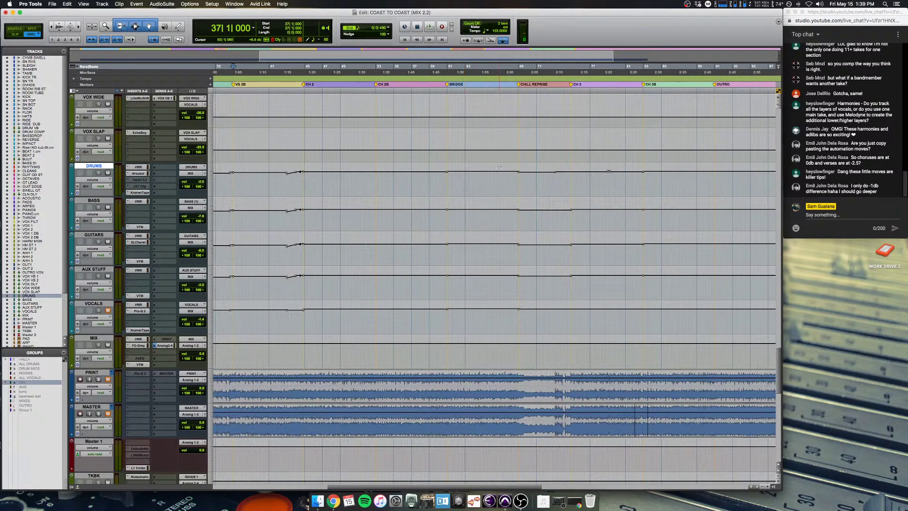
scroll(499, 168, right, 3)
scroll(498, 166, left, 12)
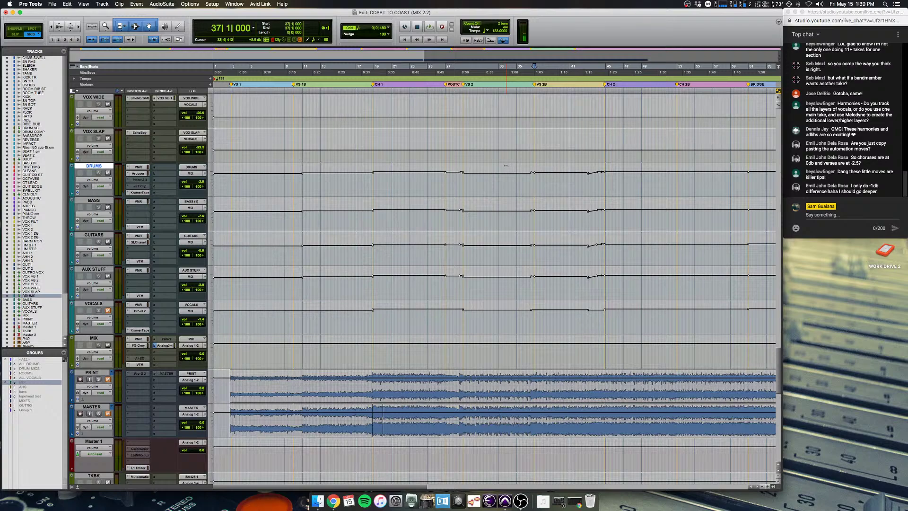
scroll(506, 166, right, 5)
scroll(510, 166, up, 10)
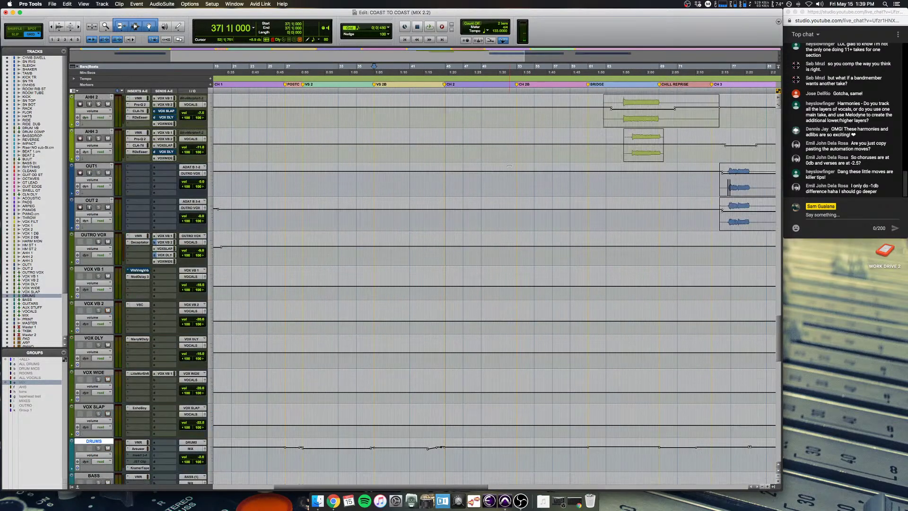
scroll(510, 167, down, 10)
scroll(506, 168, left, 3)
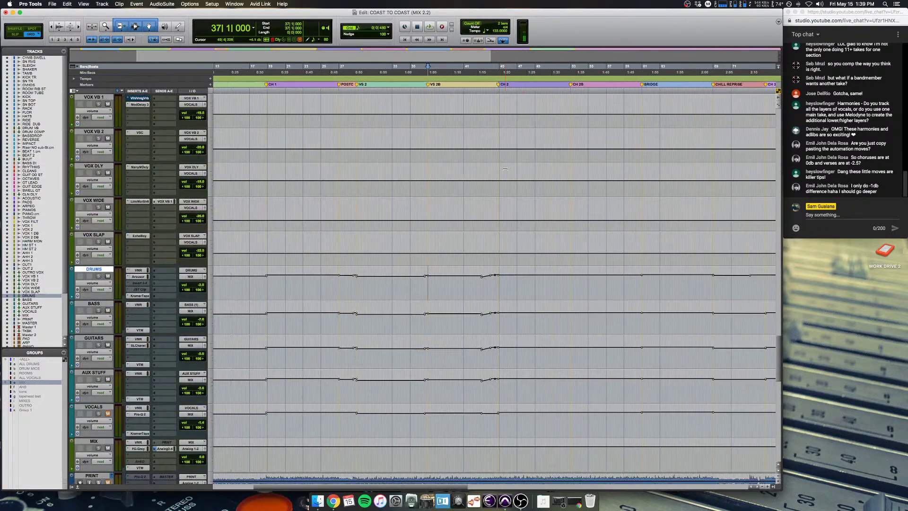
drag(389, 273, 574, 287)
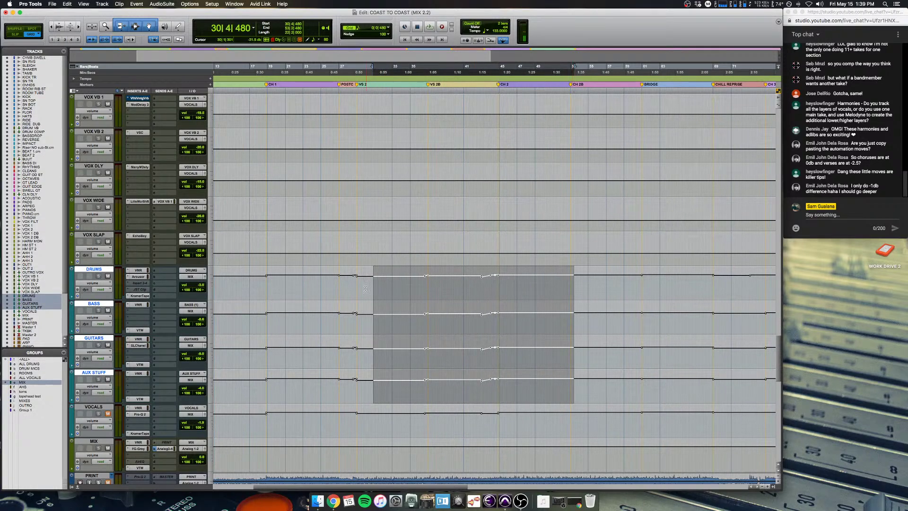
click(366, 326)
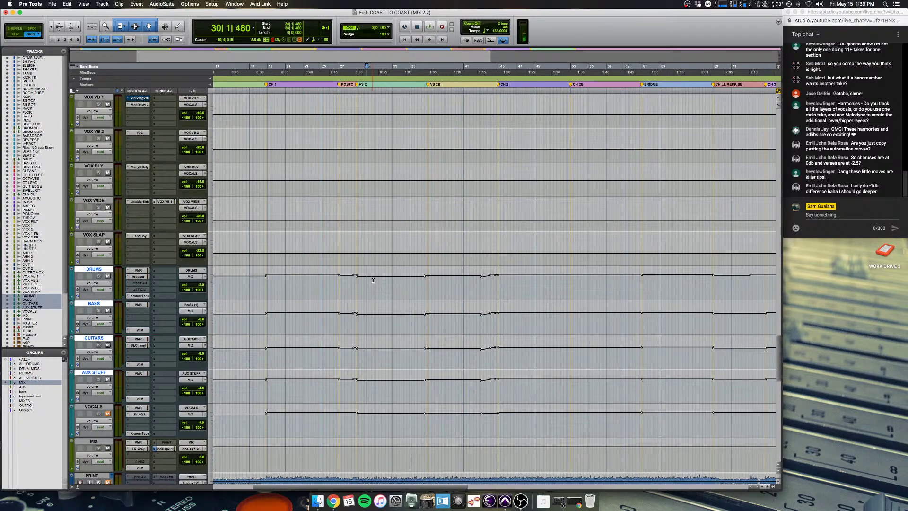
Step: Examine the instrument and vocal tracks against the bus volume automation over the whole song
key(super+bracketleft)
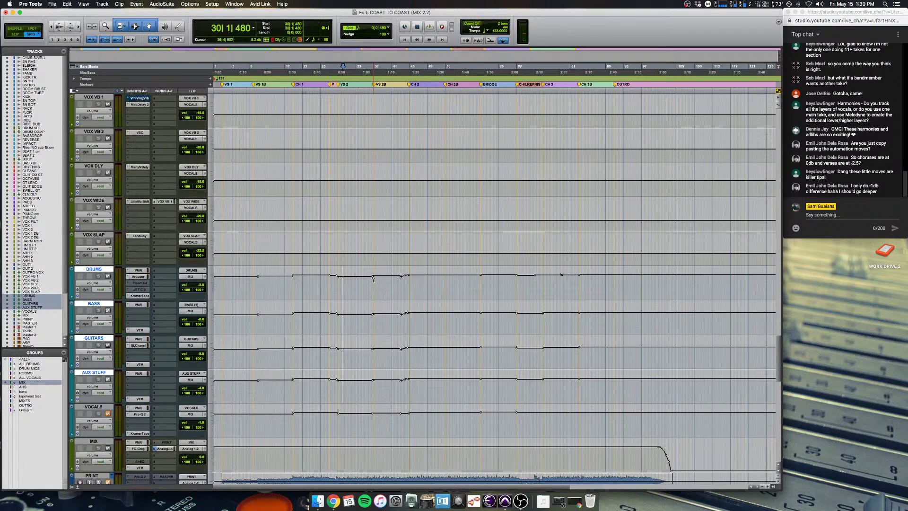
scroll(374, 281, up, 10)
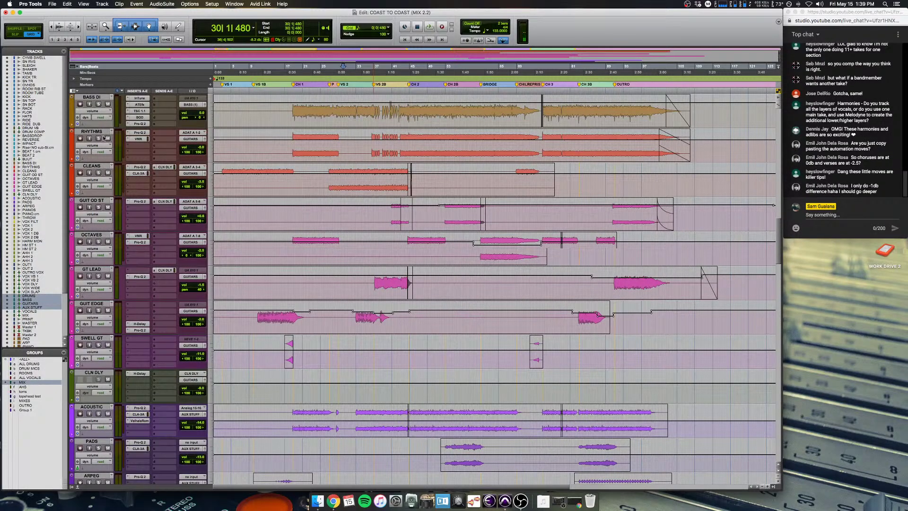
scroll(283, 187, down, 10)
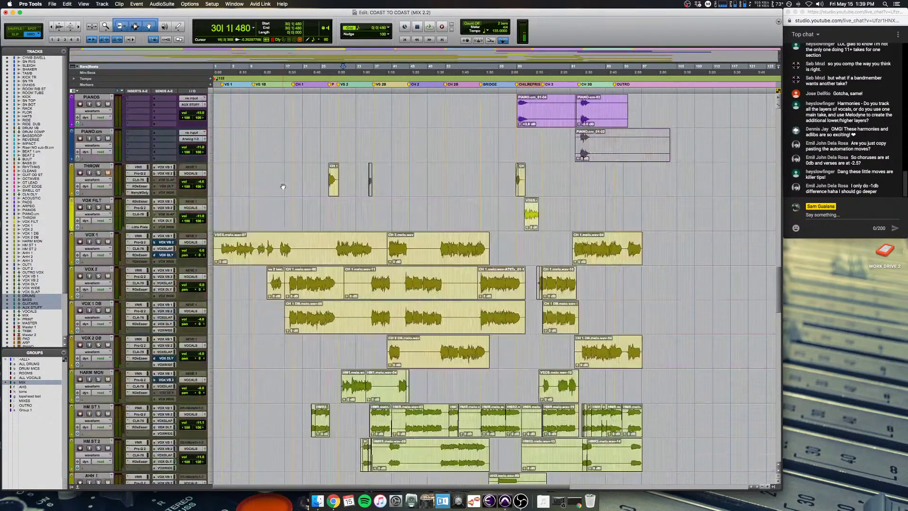
scroll(282, 186, down, 15)
key(super+bracketright)
key(super+bracketright)
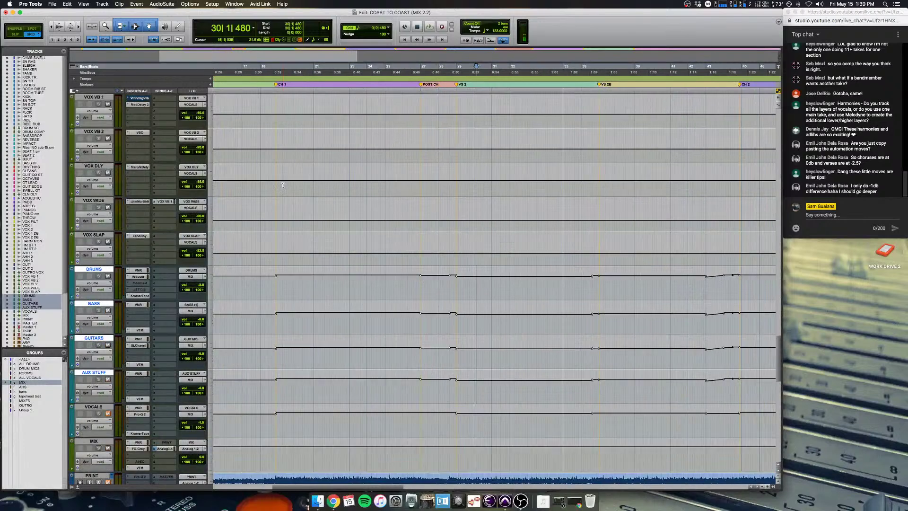
key(super+bracketleft)
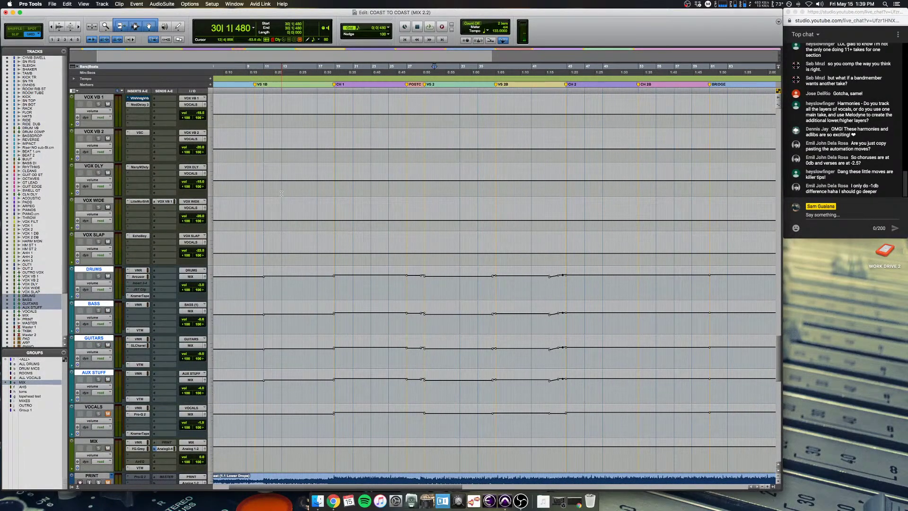
key(super+bracketleft)
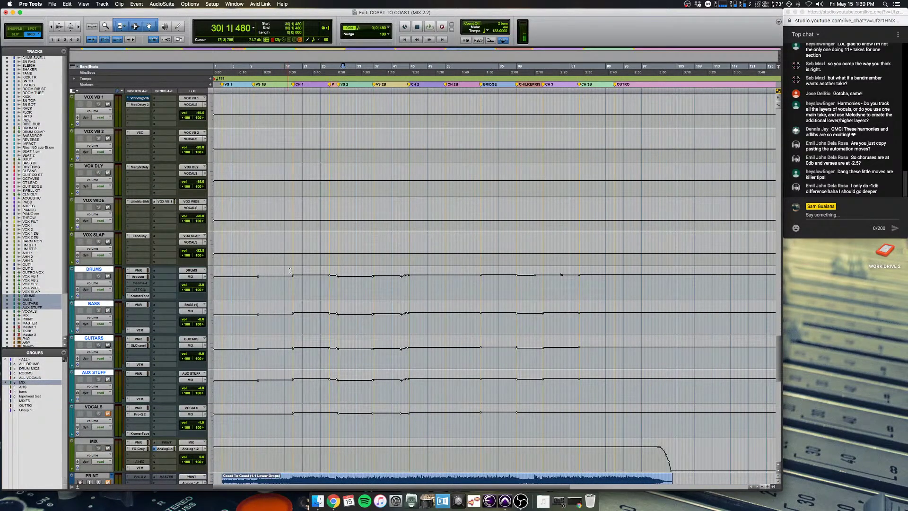
Step: Mark the VOCALS automation from 22|1|480 to the end of BRIDGE, place the cursor at 37|1|000, and return to the session start
drag(307, 421, 514, 422)
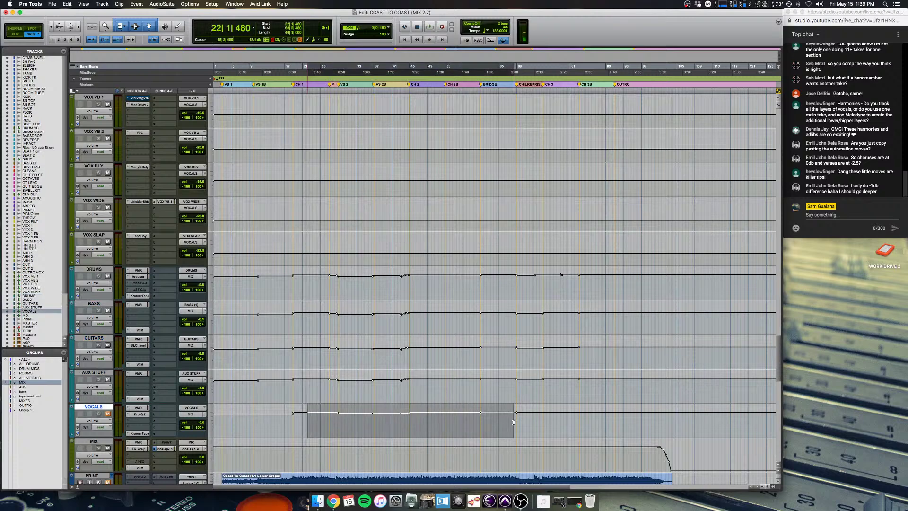
click(373, 423)
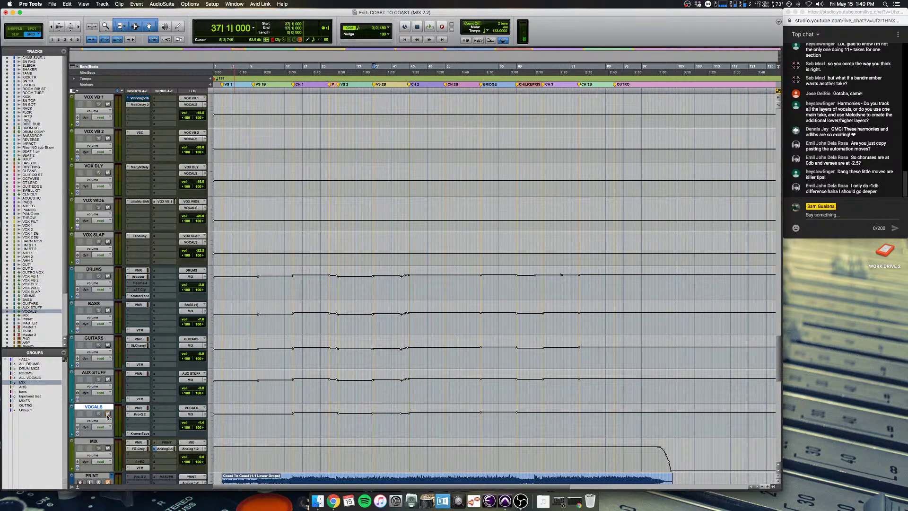
key(Return)
Step: Review the session's tracks from the bus automation and printed mix up to the guitar, bass and drum tracks
scroll(226, 422, up, 10)
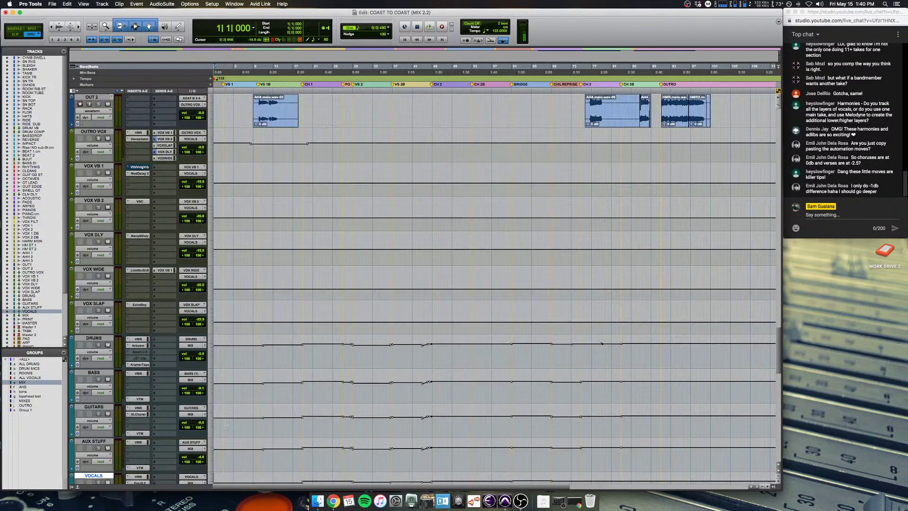
scroll(226, 422, up, 15)
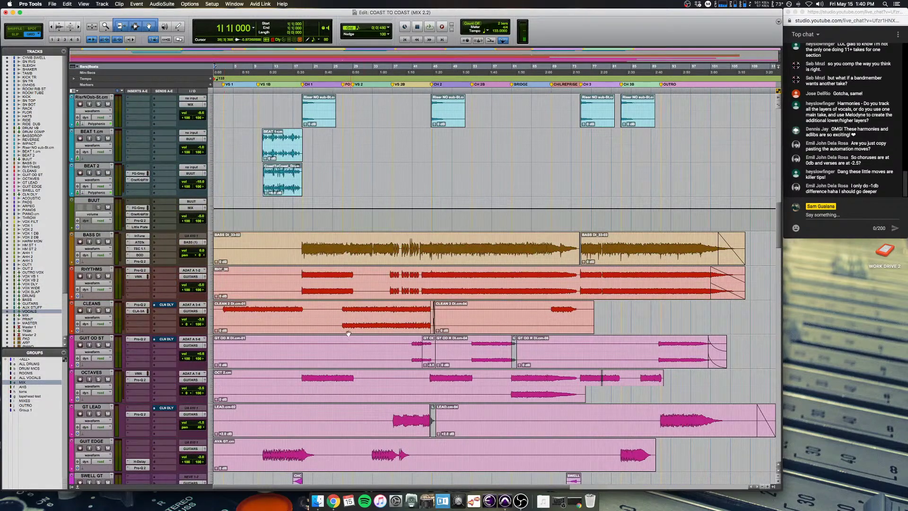
scroll(499, 362, down, 20)
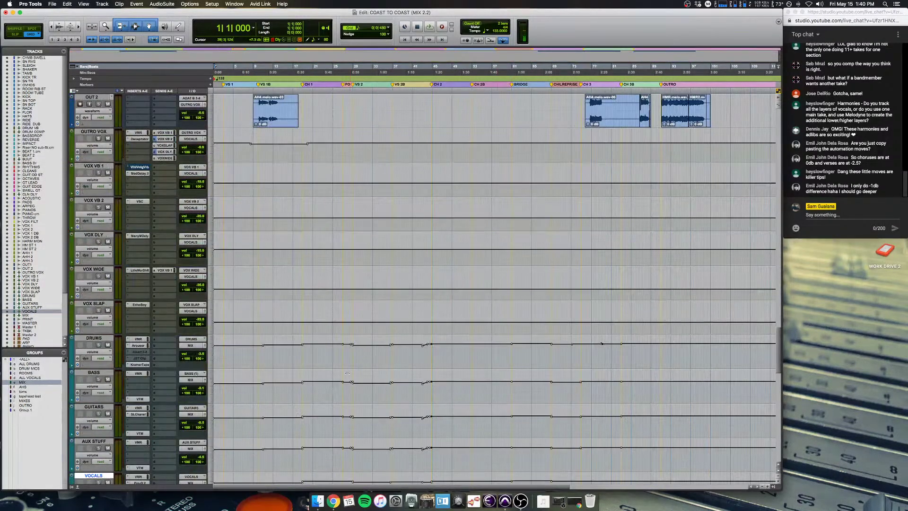
scroll(449, 368, up, 1)
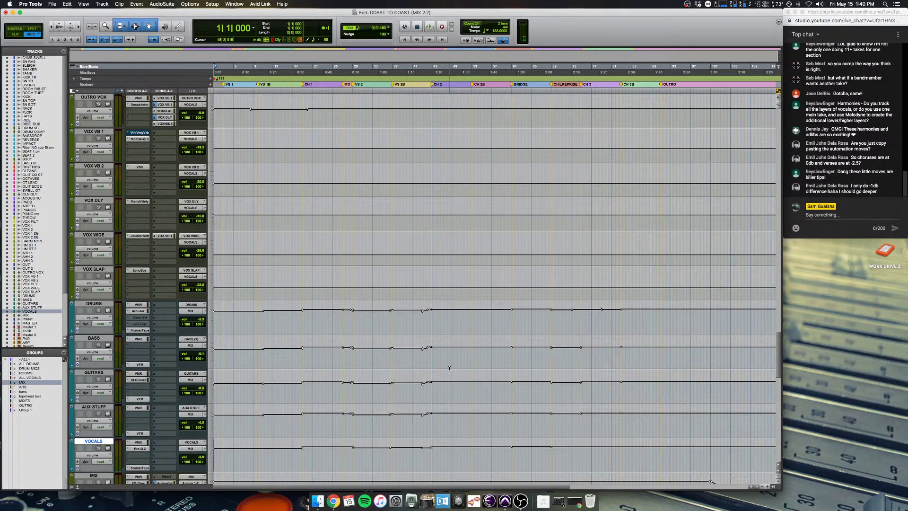
scroll(449, 369, down, 1)
scroll(450, 368, down, 1)
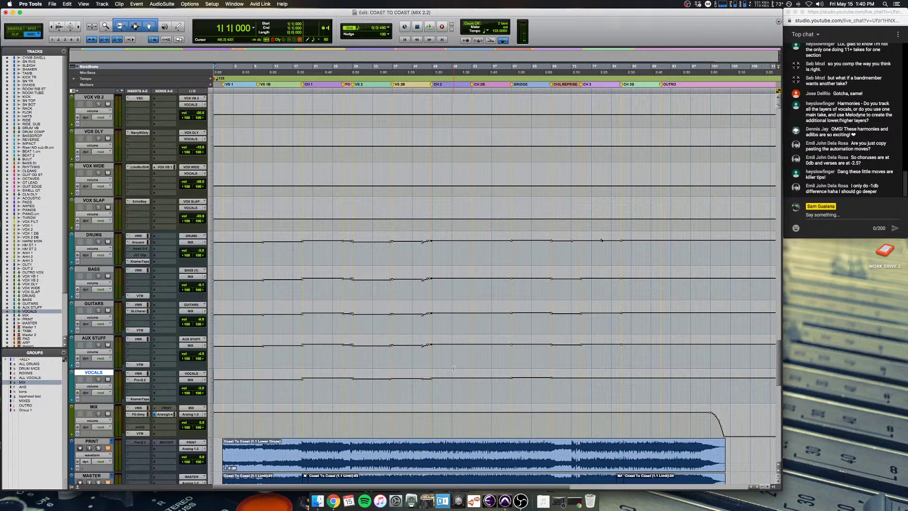
scroll(453, 369, up, 7)
scroll(454, 369, up, 20)
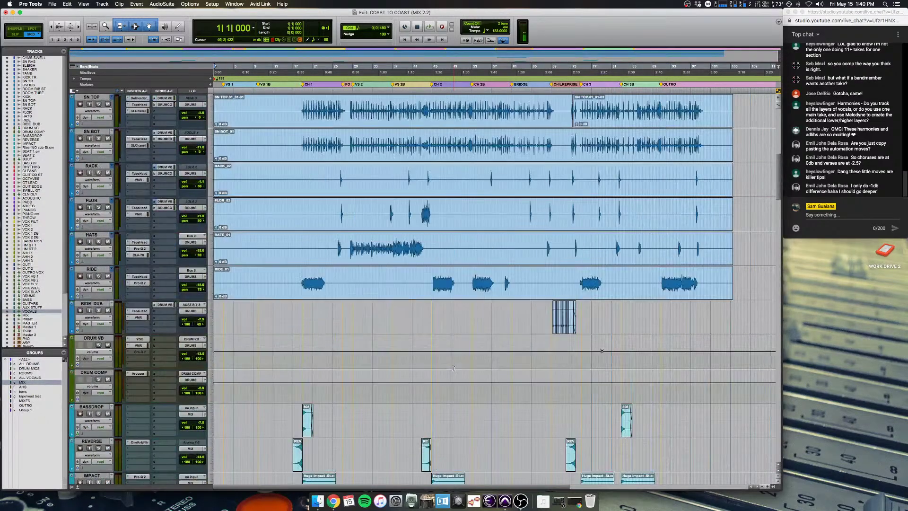
Step: Mark the SHAKER track from 39|1|480 to 88|1|000, and place the cursor at 88|1|000
scroll(453, 369, up, 10)
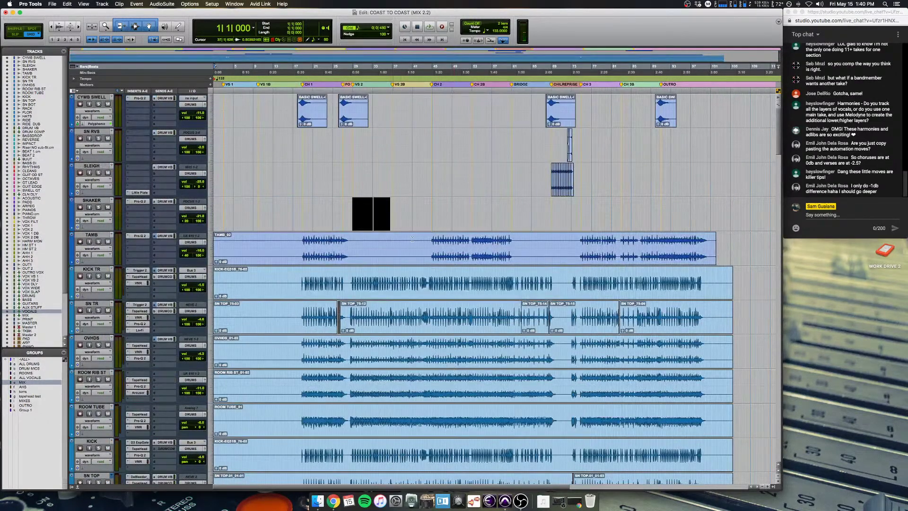
drag(401, 214, 646, 214)
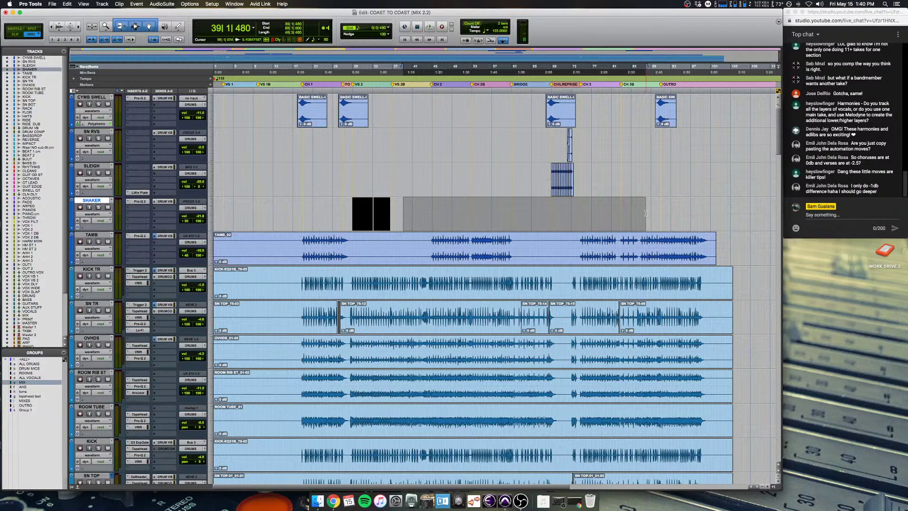
click(646, 213)
scroll(638, 220, down, 15)
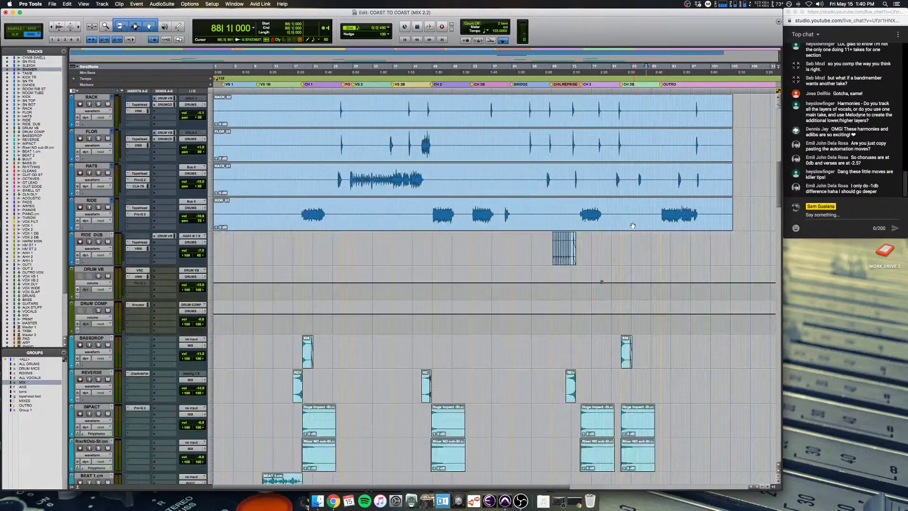
Step: Mark the IMPACT and riser tracks from 39|2|000 through CH 2, and review the guitar, keys and vocal tracks below them
drag(403, 337, 539, 393)
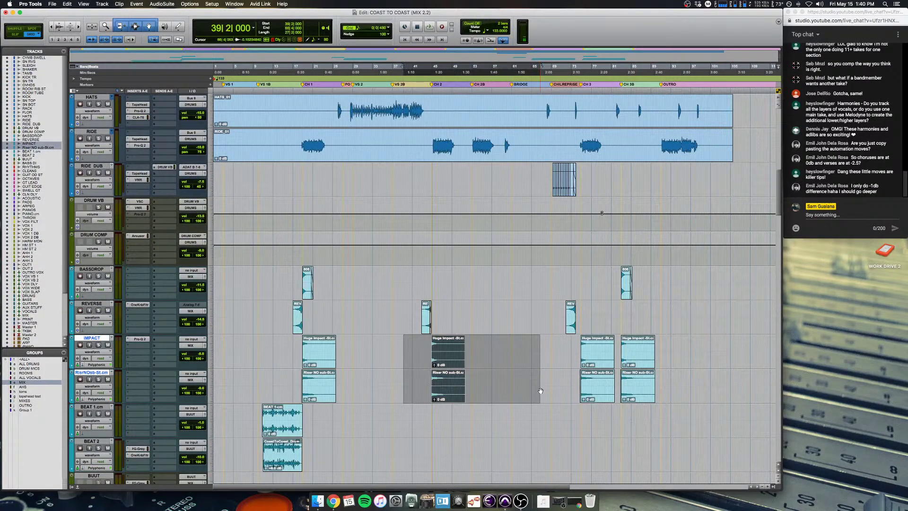
scroll(541, 389, down, 3)
scroll(541, 390, down, 12)
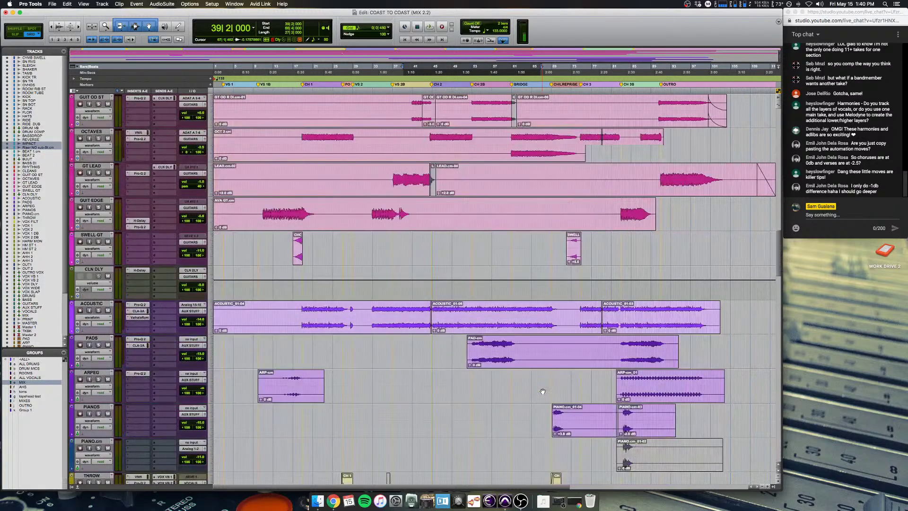
scroll(536, 391, down, 20)
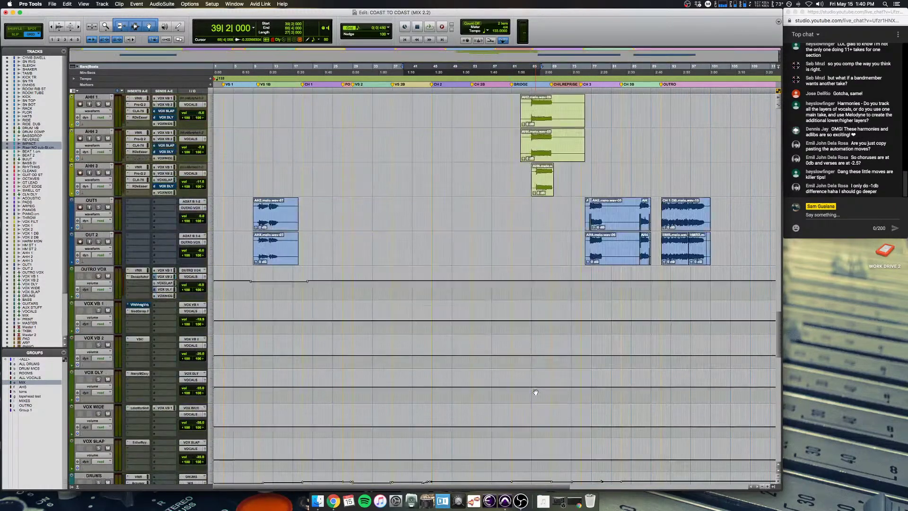
Step: Mark the DRUMS through VOCALS automation from 55|2|000 and again from 56|4|480, and place the cursor at 32|3|480
scroll(536, 392, up, 1)
drag(484, 393, 609, 390)
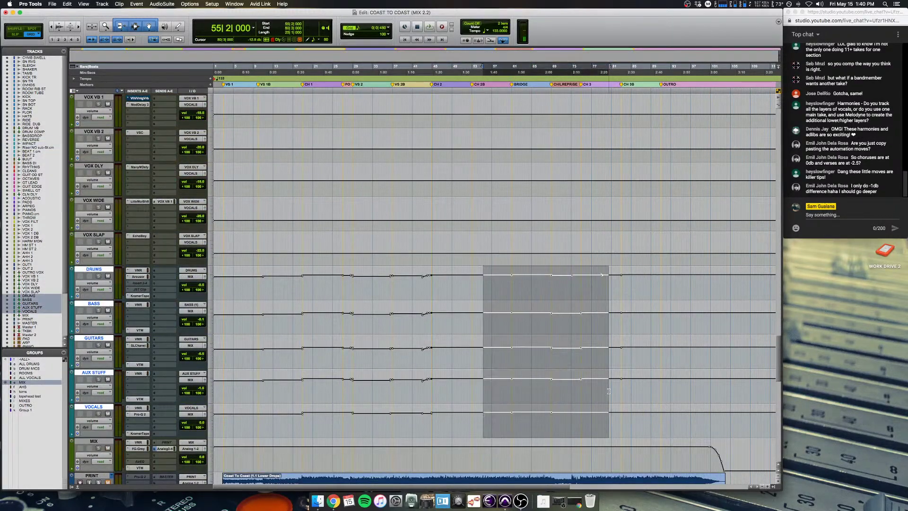
drag(491, 420, 700, 325)
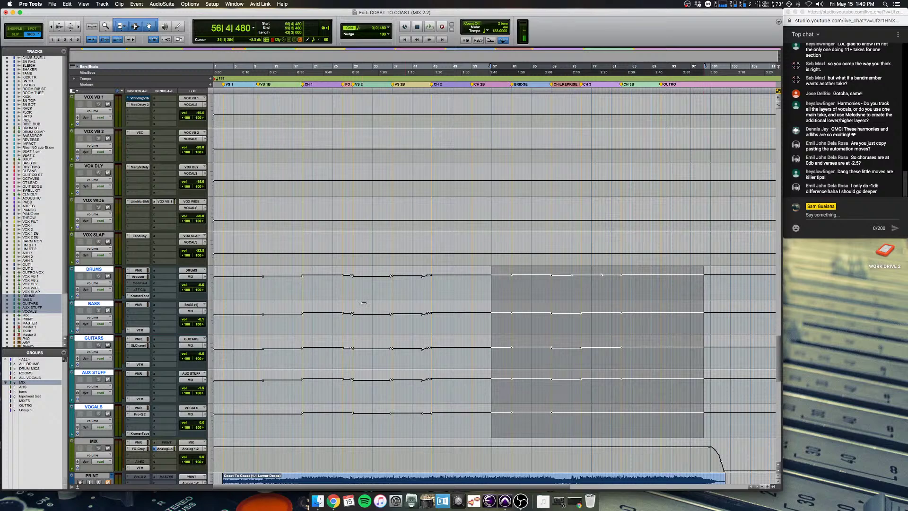
click(371, 295)
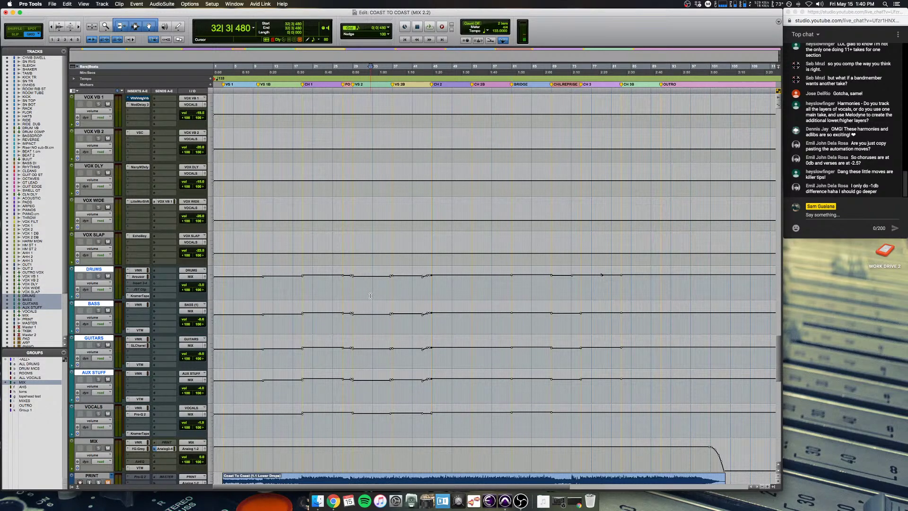
Step: Mark the DRUMS through AUX STUFF automation from 58|4|000 across the BRIDGE, and place the cursor at 58|4|480
click(525, 269)
click(526, 269)
click(483, 271)
drag(500, 279, 555, 283)
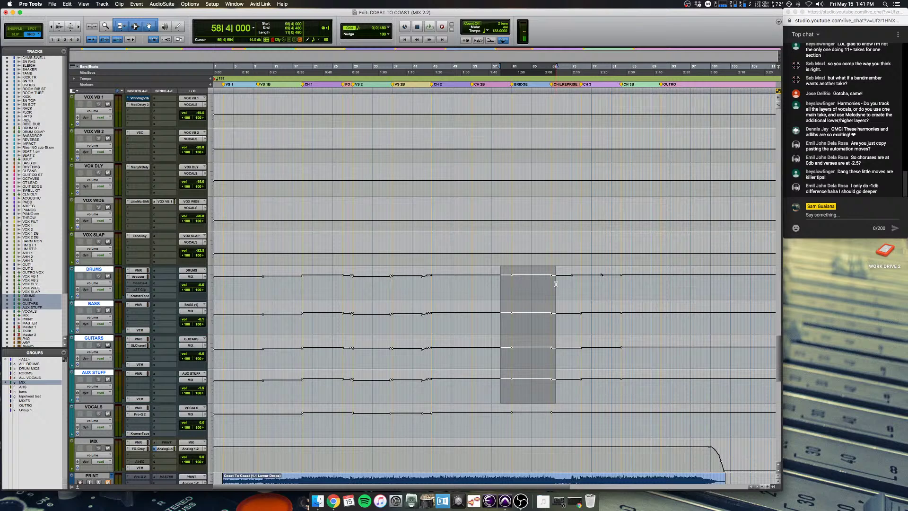
click(501, 279)
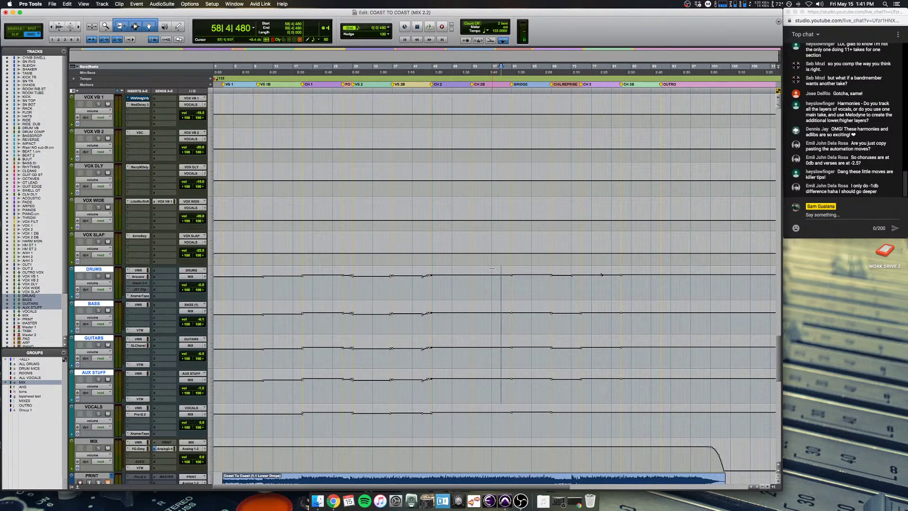
Step: Play the mix from 59|2|480 into the BRIDGE to hear the level move, and stop playback
click(503, 280)
key(space)
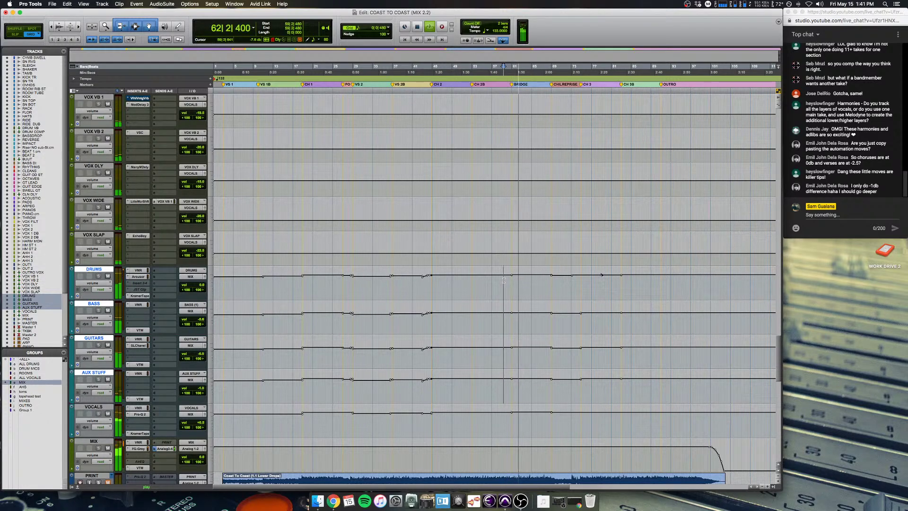
key(space)
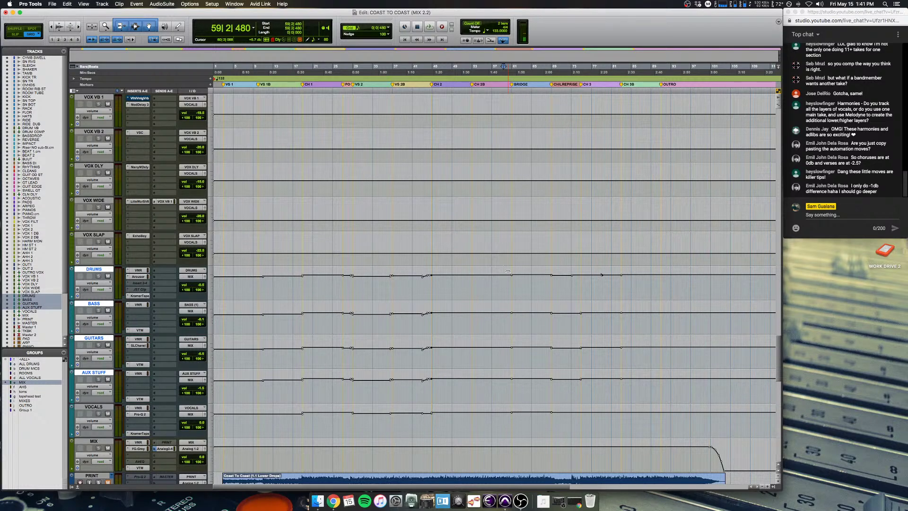
Step: Inspect the Pro-Q 2 EQ and Kramer Tape delay settings on the VOCALS bus from the mixer, and return to the edit view
key(super+equal)
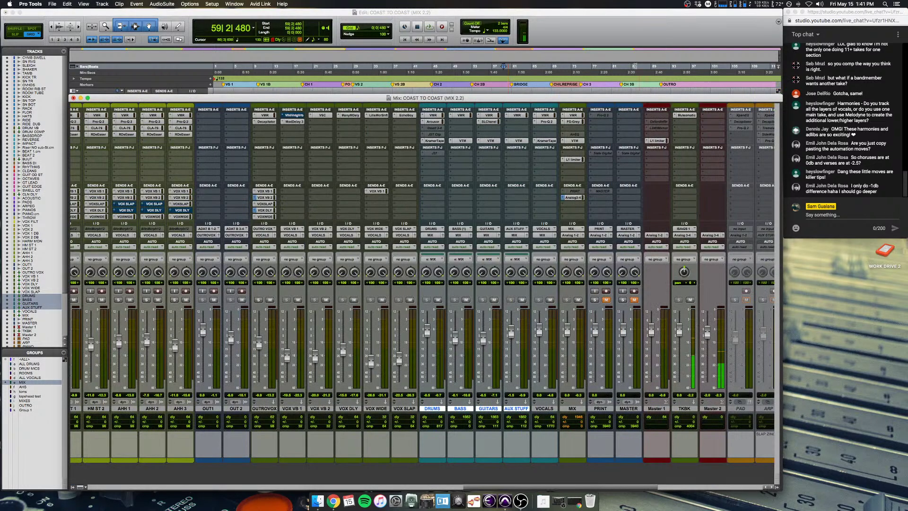
click(547, 122)
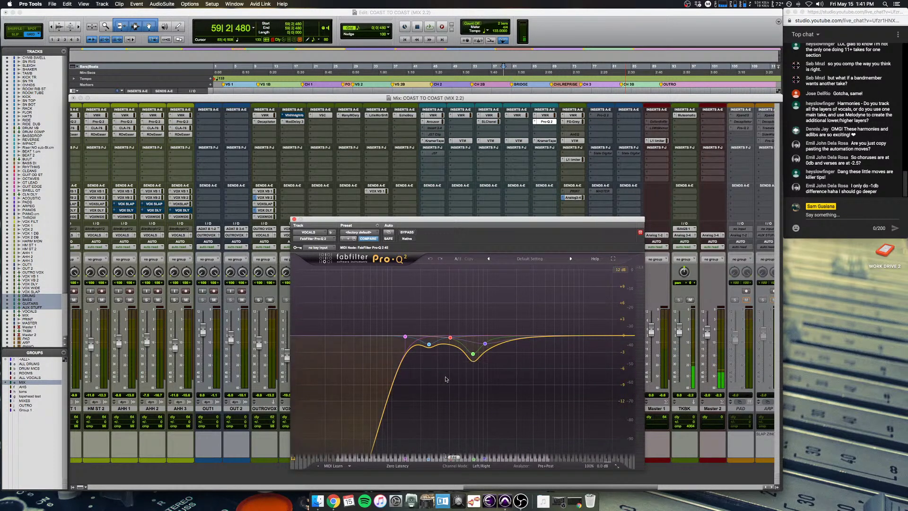
click(548, 141)
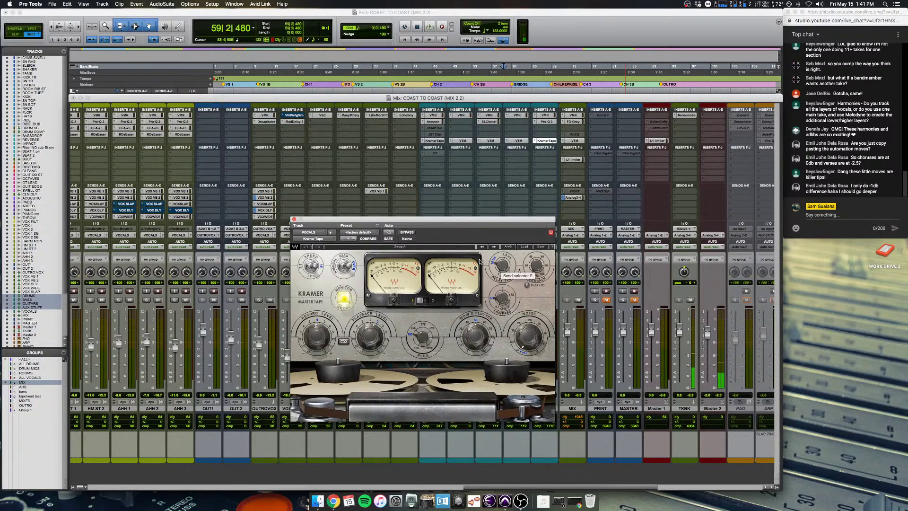
click(531, 264)
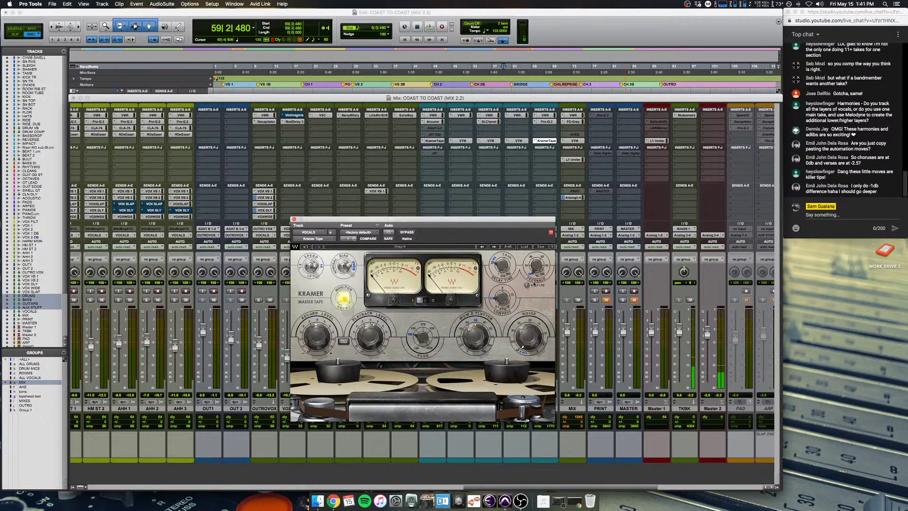
click(528, 286)
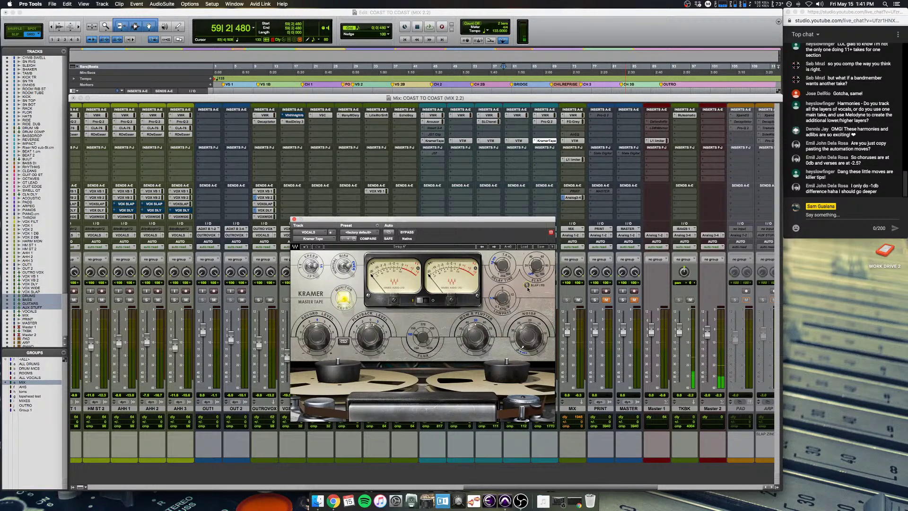
click(294, 220)
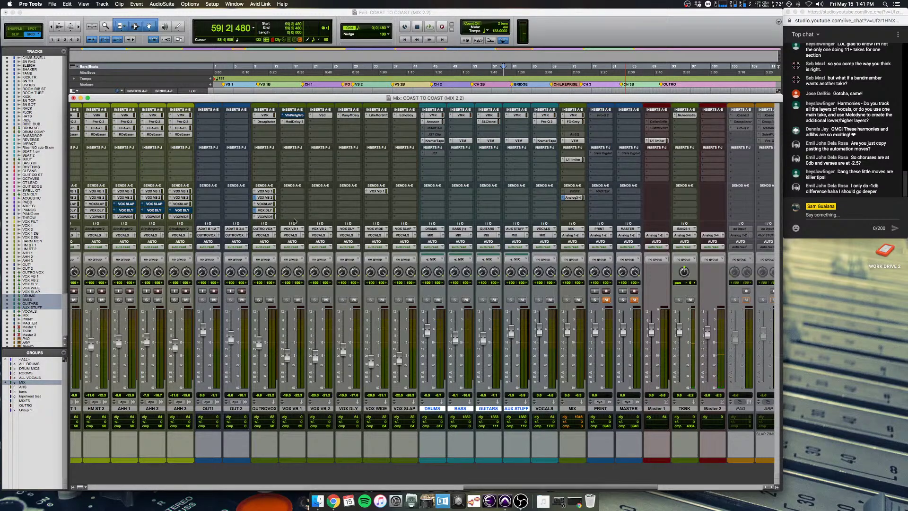
key(super+equal)
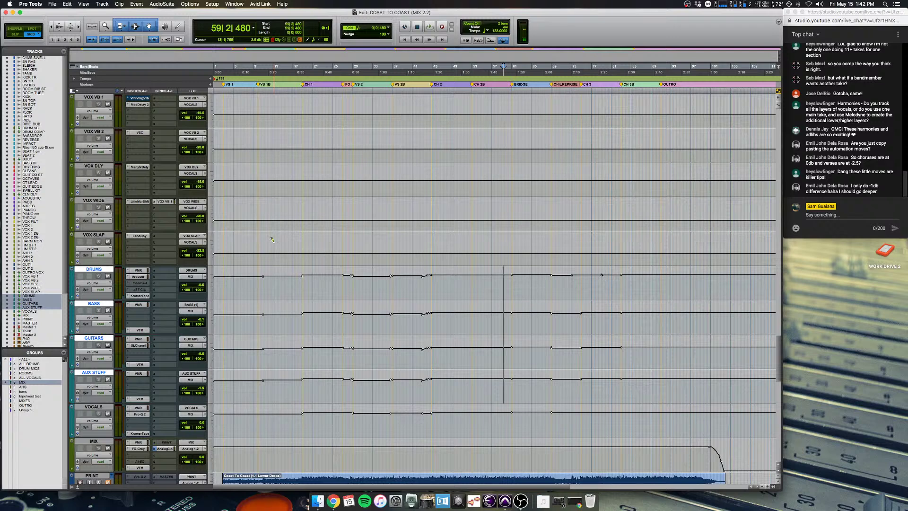
Step: Shrink all tracks to fit the whole session in view, deselect the bus tracks, and return to the session start
key(ctrl+alt+Down)
key(ctrl+alt+Down)
key(ctrl+alt+Down)
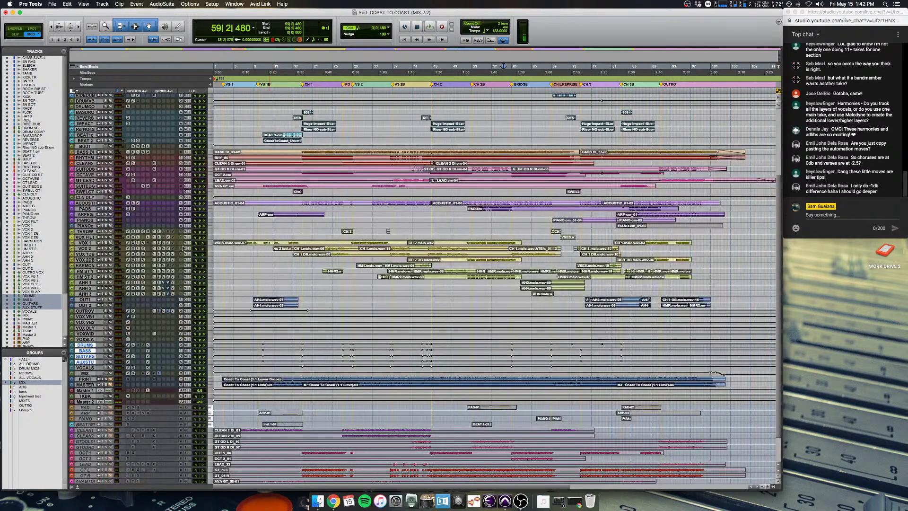
click(82, 345)
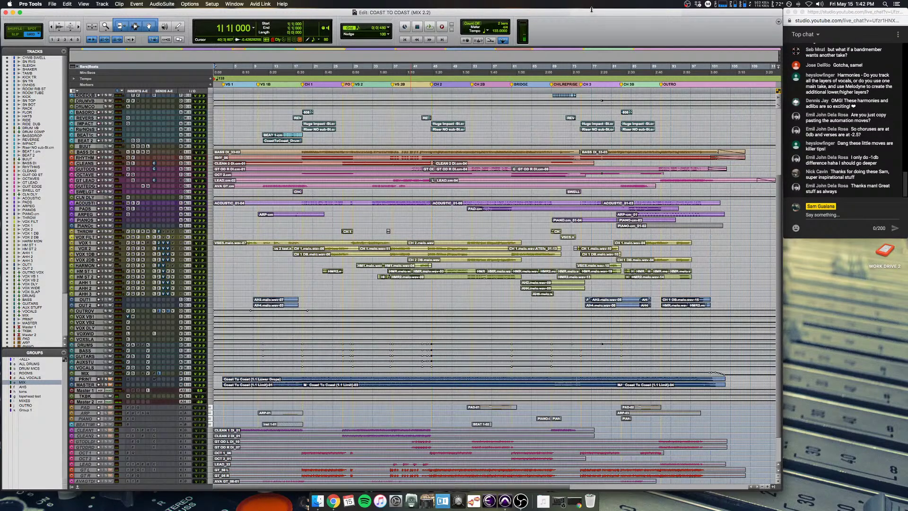
drag(591, 11, 592, 2)
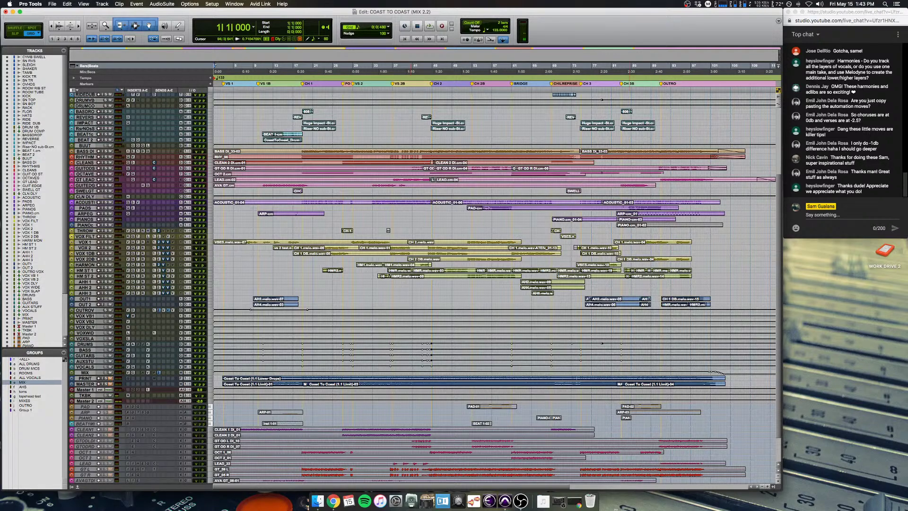
Step: Switch to the YouTube Studio live dashboard in Chrome, and end the stream with confirmation
click(563, 504)
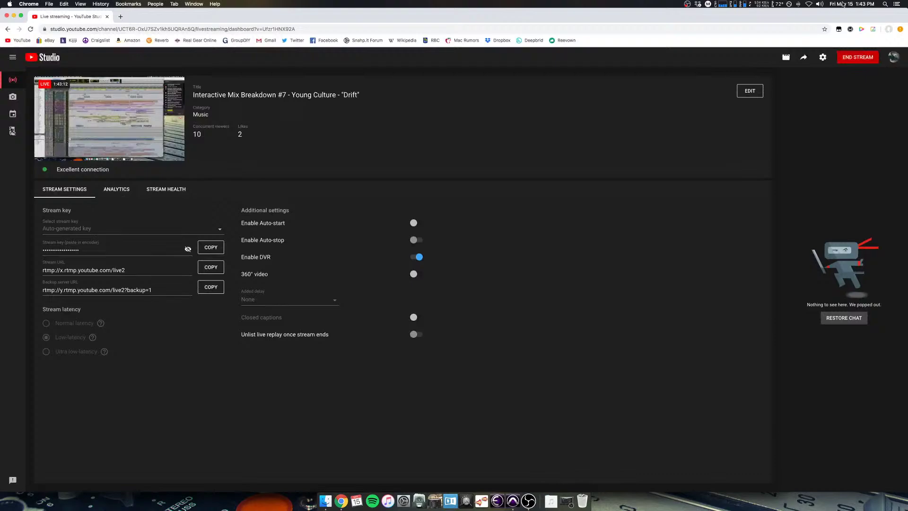
click(854, 57)
click(516, 276)
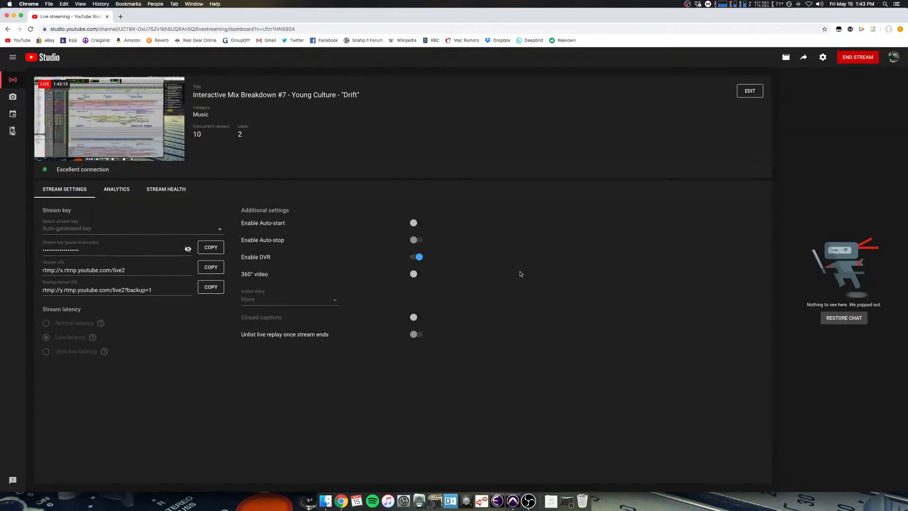